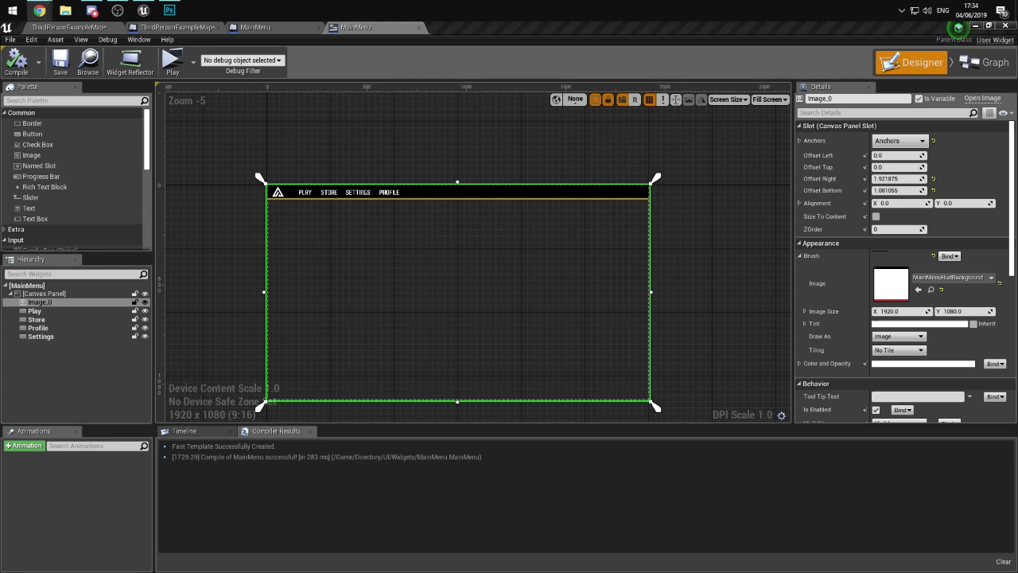
- Examine the header bar and its PLAY, STORE, SETTINGS and PROFILE buttons in the main menu layout
{"action": "scroll", "coordinate": [311, 249], "scroll_direction": "up", "scroll_amount": 3}
{"action": "right_click_drag", "start_coordinate": [311, 252], "coordinate": [352, 276]}
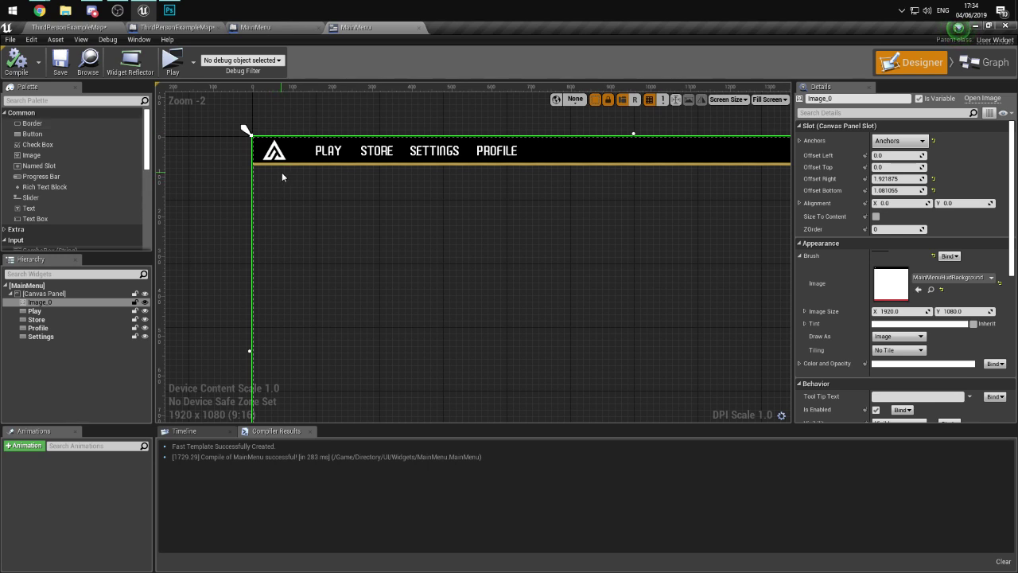
{"action": "right_click_drag", "start_coordinate": [389, 182], "coordinate": [436, 236]}
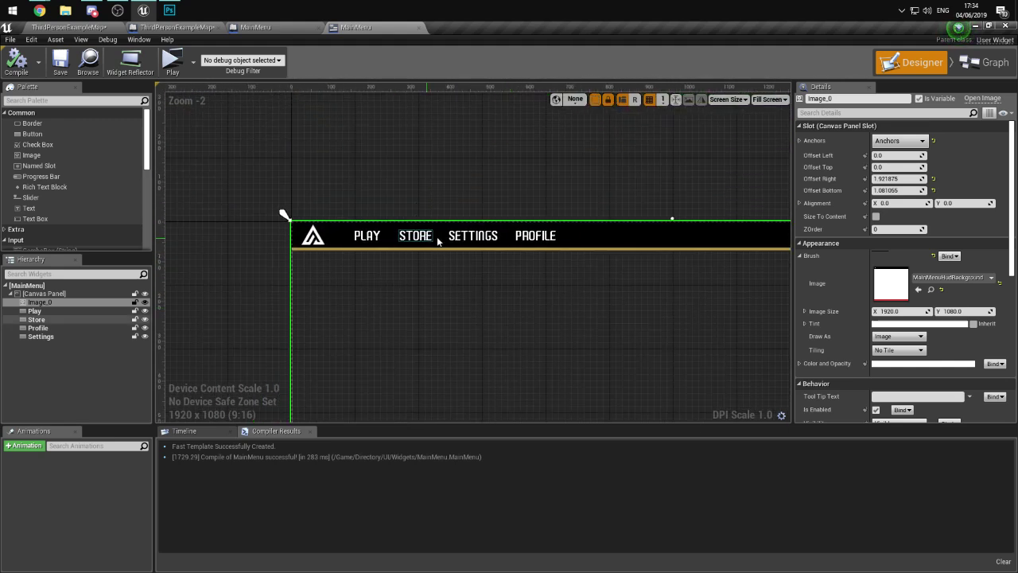
{"action": "scroll", "coordinate": [413, 253], "scroll_direction": "up", "scroll_amount": 11}
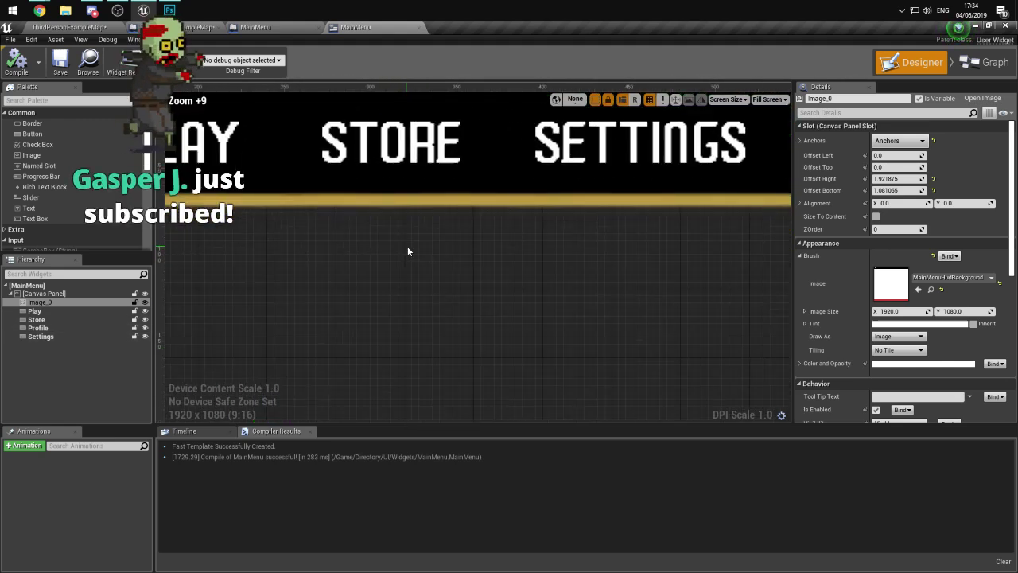
{"action": "scroll", "coordinate": [407, 251], "scroll_direction": "down", "scroll_amount": 3}
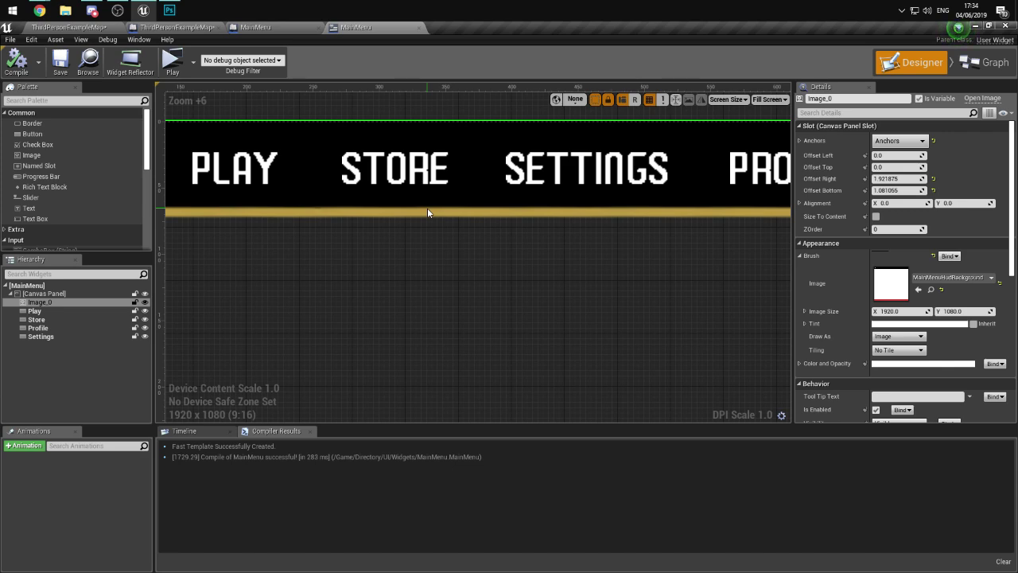
{"action": "scroll", "coordinate": [428, 213], "scroll_direction": "down", "scroll_amount": 13}
{"action": "right_click_drag", "start_coordinate": [466, 307], "coordinate": [452, 255]}
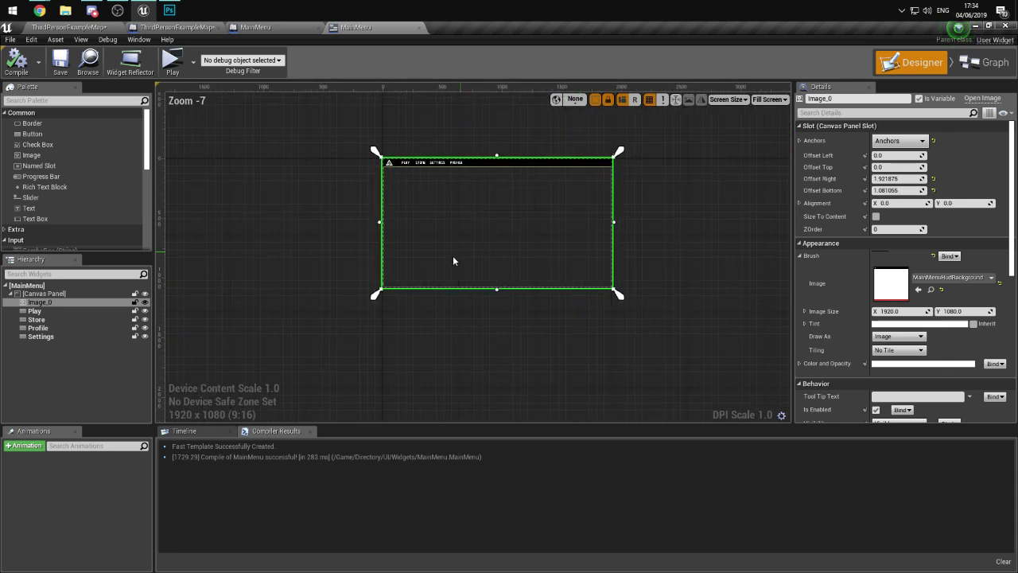
{"action": "scroll", "coordinate": [421, 340], "scroll_direction": "up", "scroll_amount": 5}
{"action": "scroll", "coordinate": [446, 307], "scroll_direction": "down", "scroll_amount": 4}
{"action": "scroll", "coordinate": [348, 284], "scroll_direction": "up", "scroll_amount": 2}
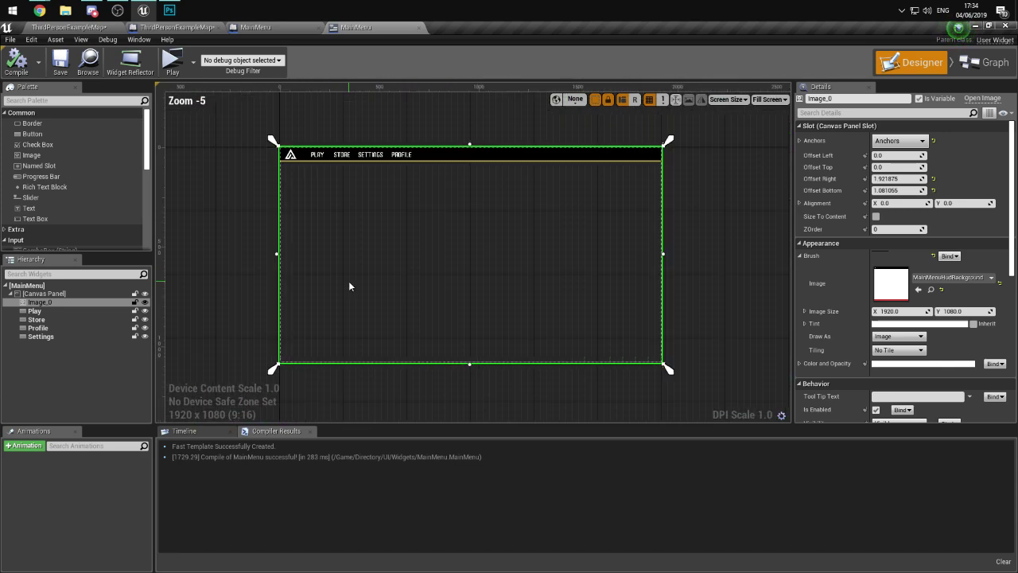
{"action": "right_click_drag", "start_coordinate": [349, 284], "coordinate": [318, 407]}
{"action": "right_click_drag", "start_coordinate": [520, 275], "coordinate": [565, 212]}
{"action": "scroll", "coordinate": [464, 169], "scroll_direction": "up", "scroll_amount": 3}
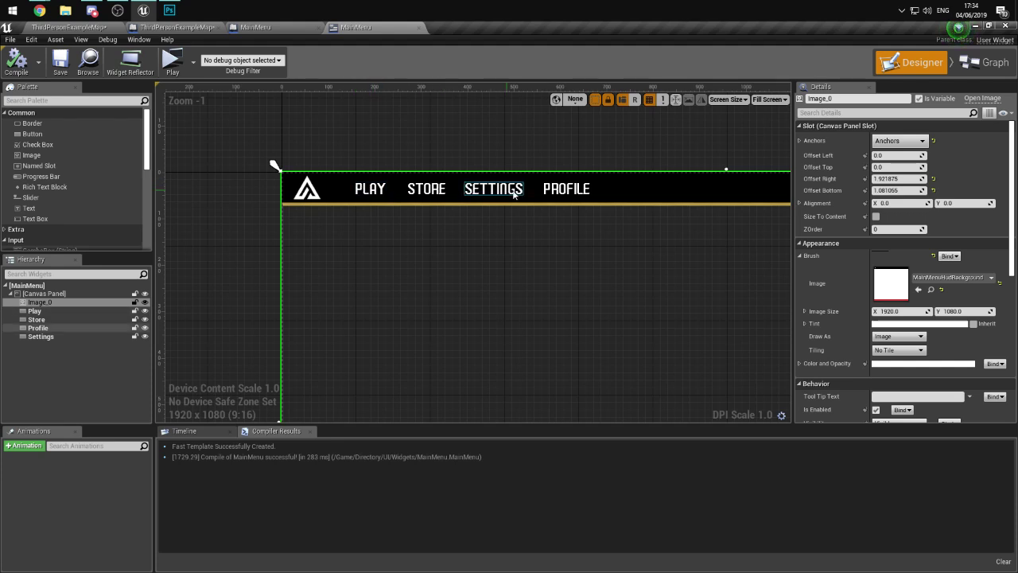
{"action": "scroll", "coordinate": [499, 246], "scroll_direction": "up", "scroll_amount": 1}
{"action": "scroll", "coordinate": [443, 247], "scroll_direction": "up", "scroll_amount": 2}
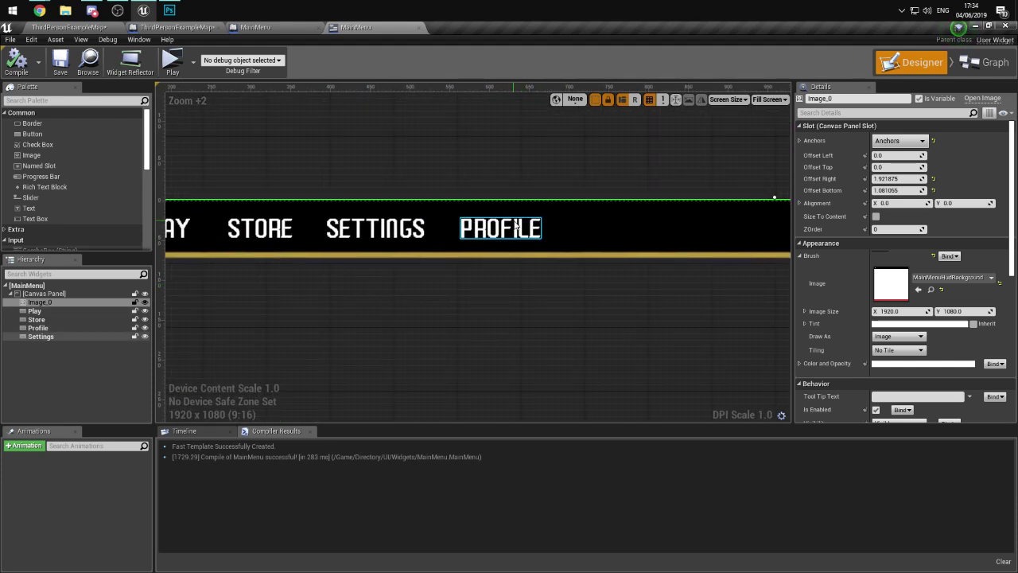
- Move the PROFILE button's anchor horizontally so it sits directly above the button on the header's upper edge
{"action": "left_click", "coordinate": [500, 228]}
{"action": "scroll", "coordinate": [525, 314], "scroll_direction": "up", "scroll_amount": 1}
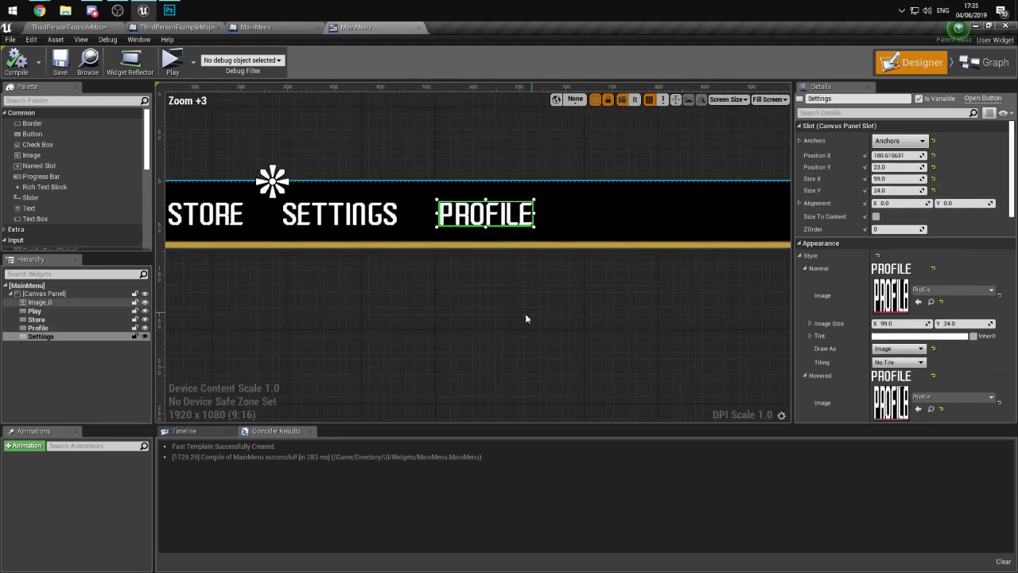
{"action": "scroll", "coordinate": [480, 313], "scroll_direction": "down", "scroll_amount": 1}
{"action": "right_click_drag", "start_coordinate": [480, 315], "coordinate": [720, 314]}
{"action": "left_click_drag", "start_coordinate": [546, 204], "coordinate": [728, 207]}
- Align the anchors of the SETTINGS, STORE and PLAY buttons directly above their labels on the header's upper edge
{"action": "left_click", "coordinate": [603, 235]}
{"action": "left_click_drag", "start_coordinate": [564, 206], "coordinate": [605, 207]}
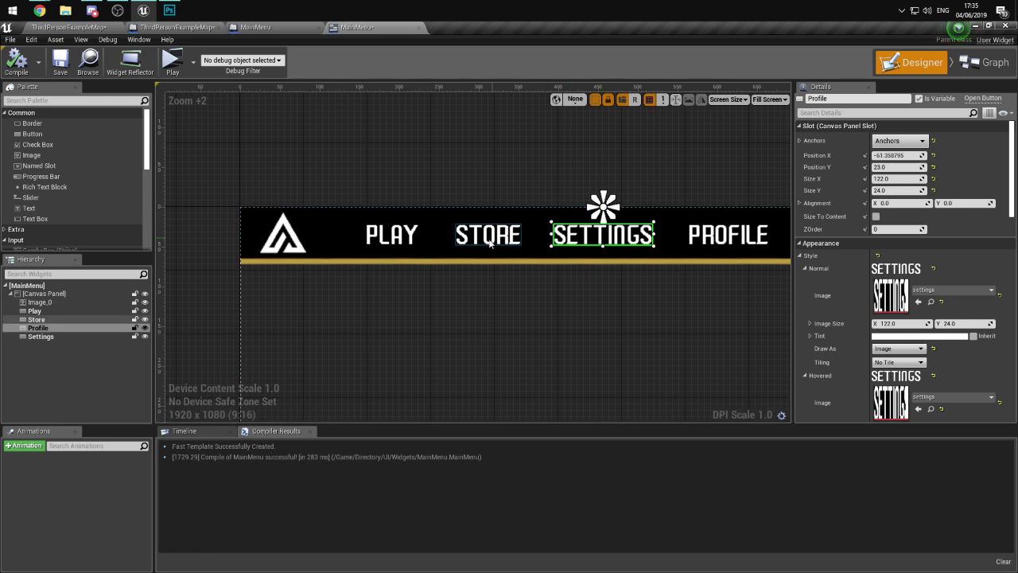
{"action": "left_click", "coordinate": [484, 233]}
{"action": "left_click_drag", "start_coordinate": [485, 211], "coordinate": [487, 203]}
{"action": "left_click", "coordinate": [391, 233]}
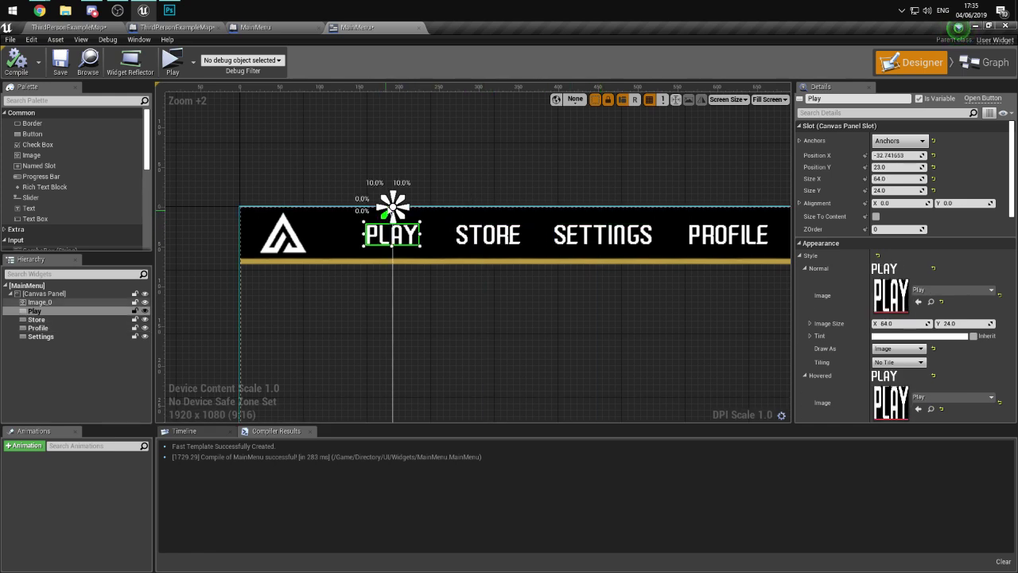
{"action": "left_click", "coordinate": [320, 235]}
{"action": "scroll", "coordinate": [350, 286], "scroll_direction": "down", "scroll_amount": 9}
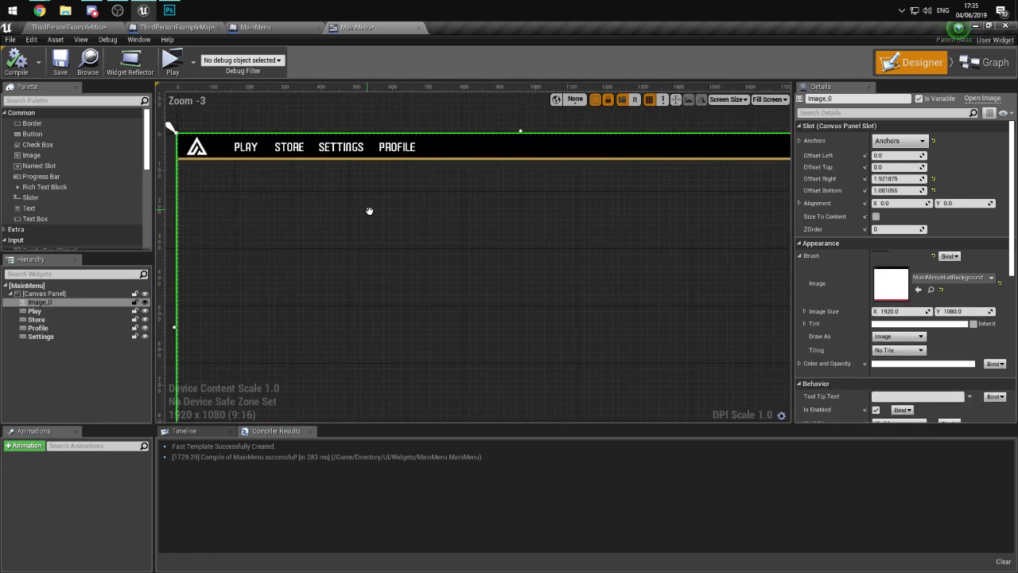
{"action": "scroll", "coordinate": [450, 274], "scroll_direction": "up", "scroll_amount": 3}
{"action": "right_click_drag", "start_coordinate": [414, 235], "coordinate": [589, 336]}
{"action": "scroll", "coordinate": [588, 336], "scroll_direction": "down", "scroll_amount": 1}
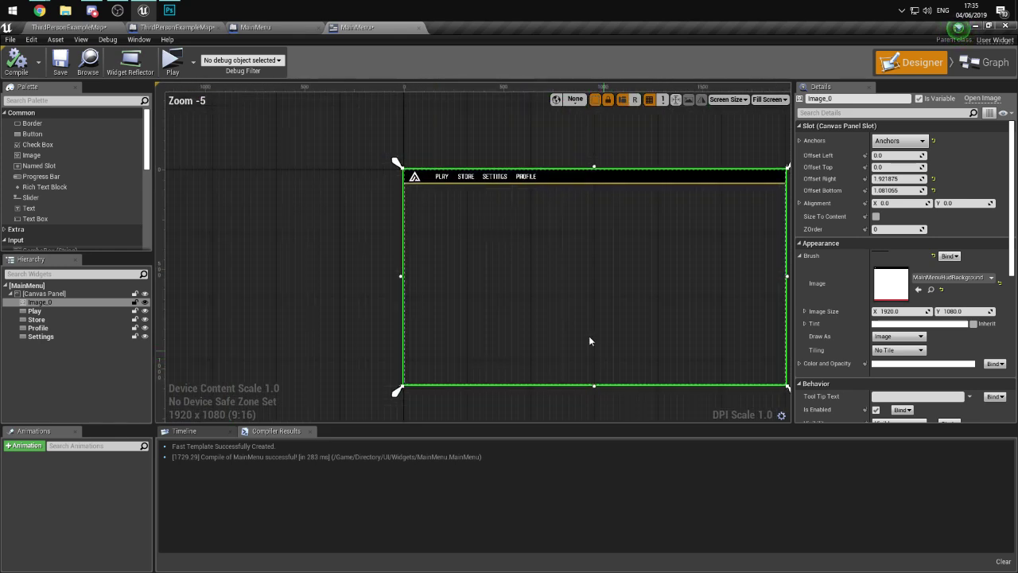
{"action": "left_click", "coordinate": [93, 12]}
{"action": "left_click", "coordinate": [296, 162]}
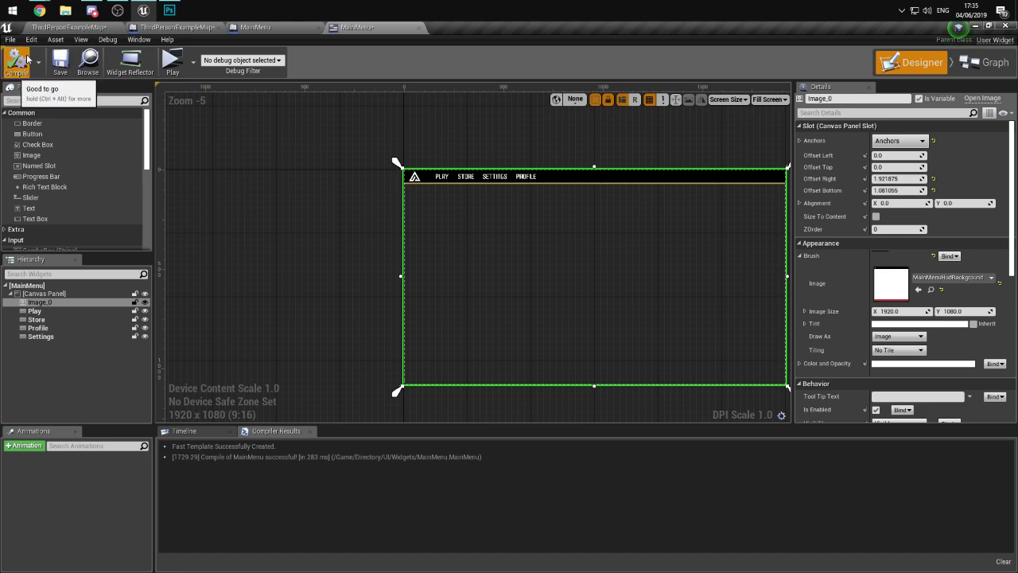
- Play ThirdPersonExampleMap, view the menu header in the maximized game preview, and end the preview
{"action": "left_click", "coordinate": [69, 27]}
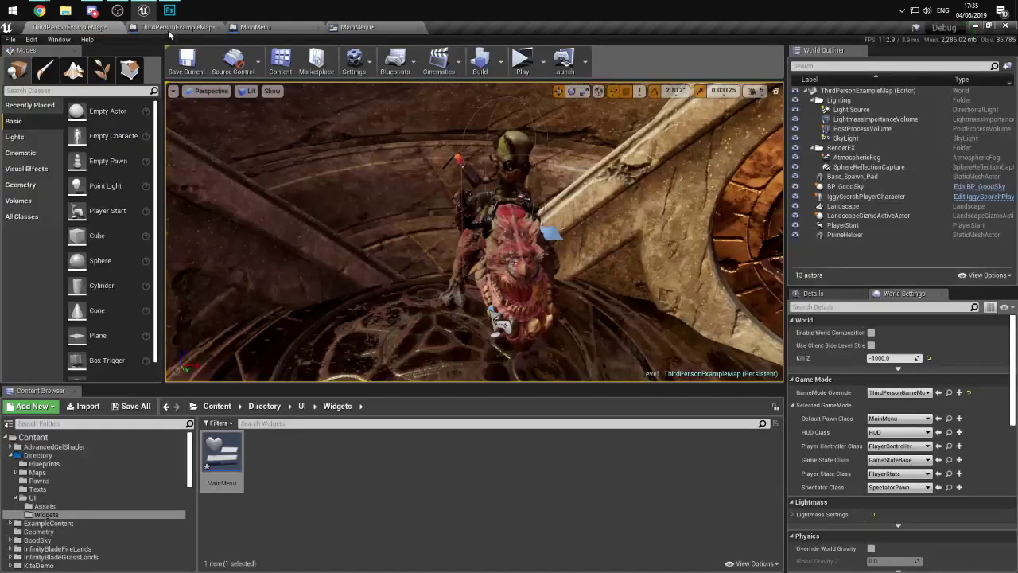
{"action": "left_click", "coordinate": [519, 59]}
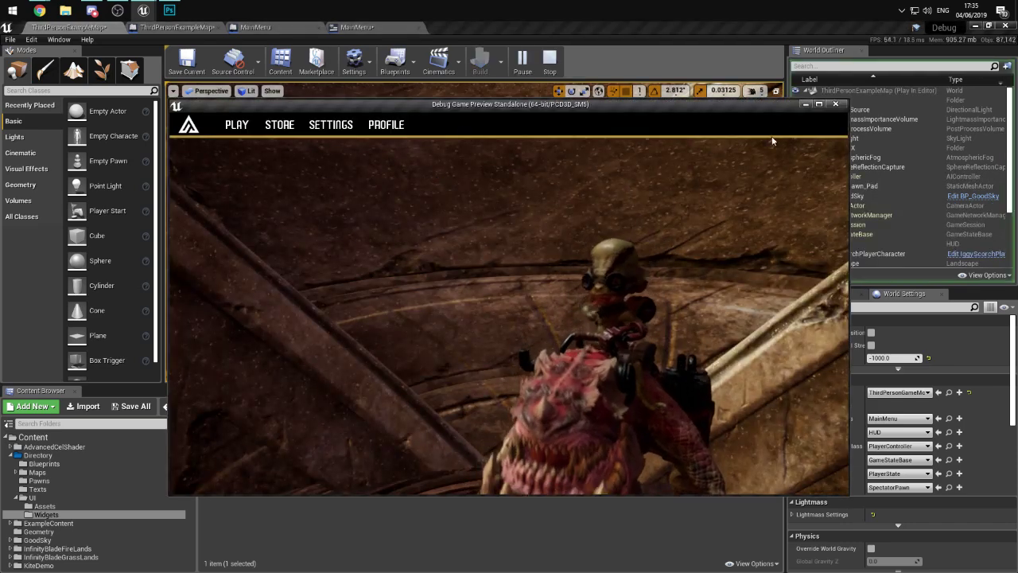
{"action": "left_click", "coordinate": [818, 104]}
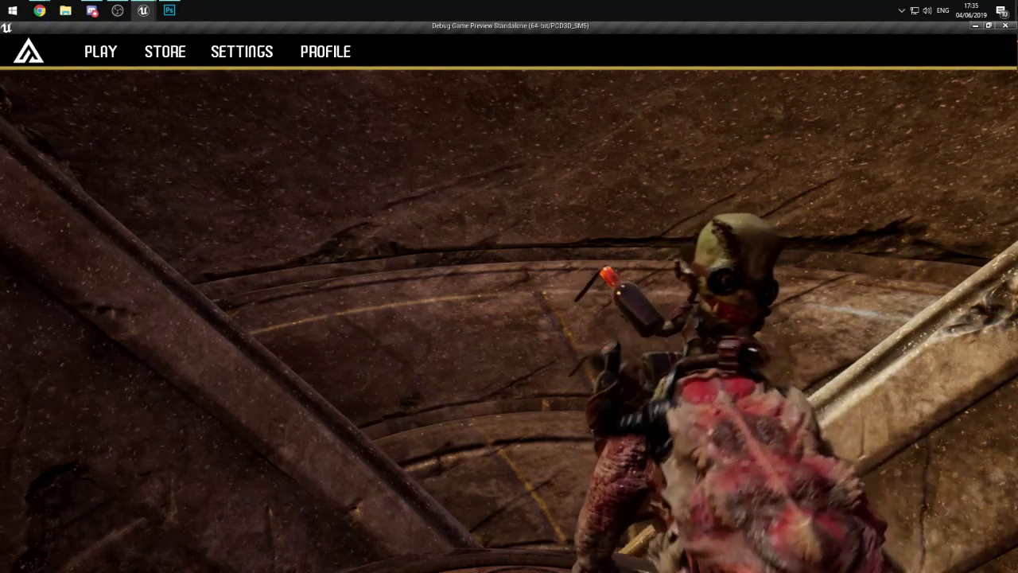
{"action": "key", "text": "Escape"}
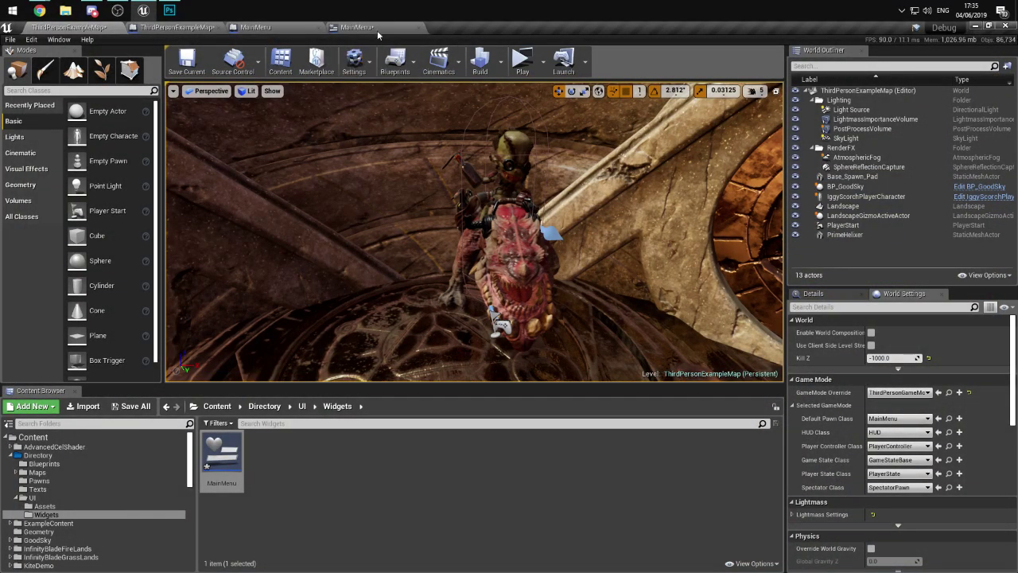
- Return to the MainMenu widget and inspect the anchor placement of the PLAY, STORE, SETTINGS and PROFILE buttons
{"action": "left_click", "coordinate": [271, 27]}
{"action": "scroll", "coordinate": [533, 257], "scroll_direction": "down", "scroll_amount": 2}
{"action": "scroll", "coordinate": [545, 255], "scroll_direction": "up", "scroll_amount": 3}
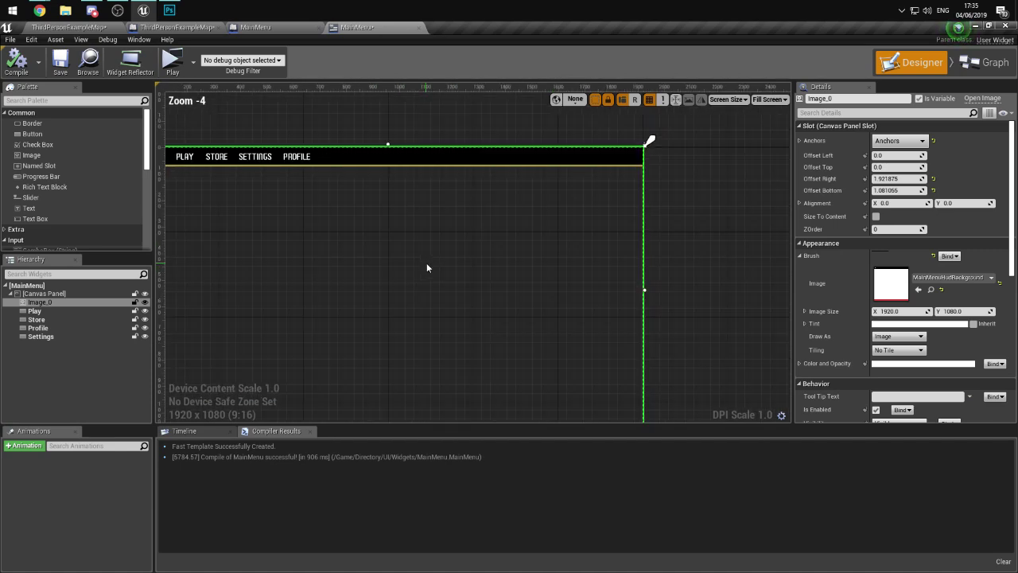
{"action": "right_click_drag", "start_coordinate": [427, 268], "coordinate": [477, 257]}
{"action": "scroll", "coordinate": [509, 262], "scroll_direction": "down", "scroll_amount": 3}
{"action": "scroll", "coordinate": [539, 278], "scroll_direction": "up", "scroll_amount": 3}
{"action": "scroll", "coordinate": [402, 236], "scroll_direction": "up", "scroll_amount": 2}
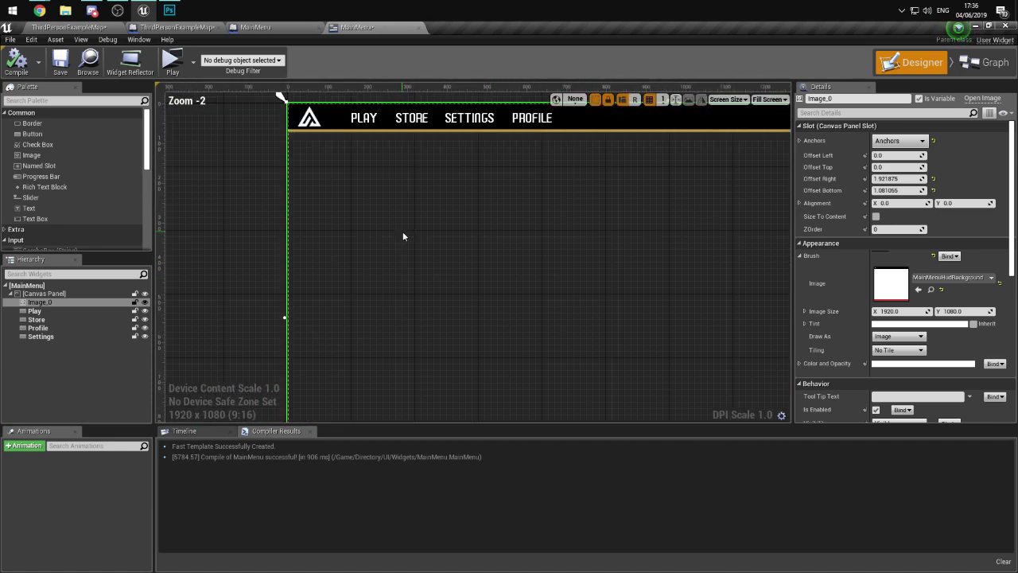
{"action": "right_click_drag", "start_coordinate": [402, 236], "coordinate": [493, 352]}
{"action": "scroll", "coordinate": [493, 352], "scroll_direction": "up", "scroll_amount": 1}
{"action": "left_click", "coordinate": [519, 276]}
{"action": "left_click", "coordinate": [464, 277]}
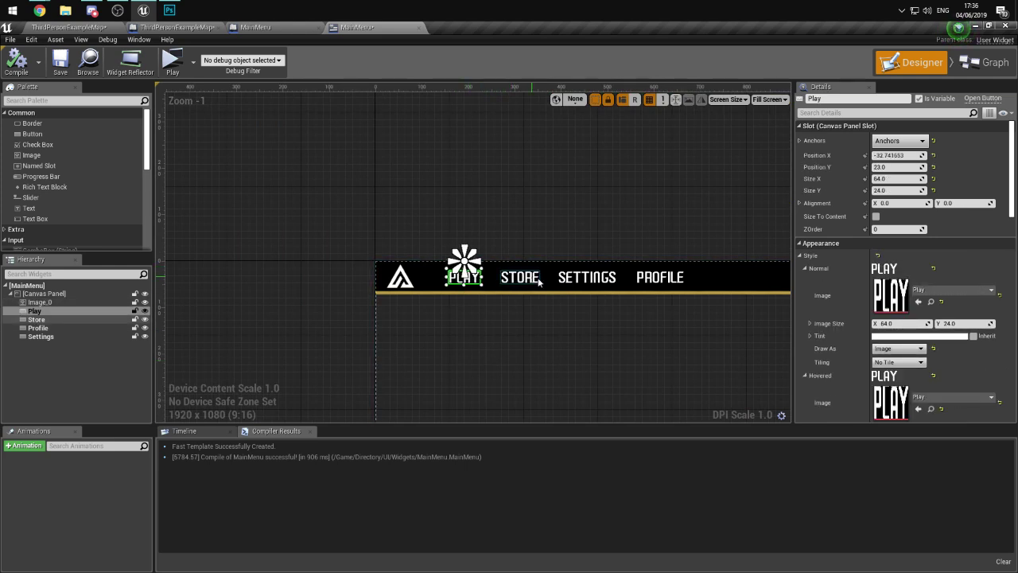
{"action": "left_click", "coordinate": [587, 277]}
{"action": "left_click", "coordinate": [660, 276]}
{"action": "left_click", "coordinate": [519, 277]}
{"action": "left_click", "coordinate": [464, 277]}
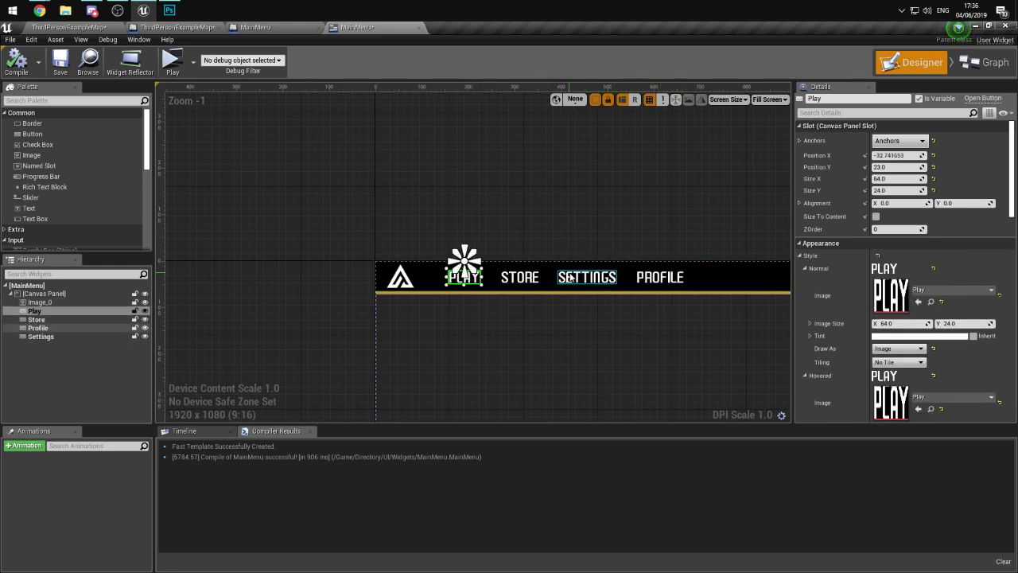
{"action": "left_click", "coordinate": [587, 277]}
{"action": "left_click", "coordinate": [523, 279]}
{"action": "left_click", "coordinate": [463, 277]}
{"action": "left_click", "coordinate": [587, 277]}
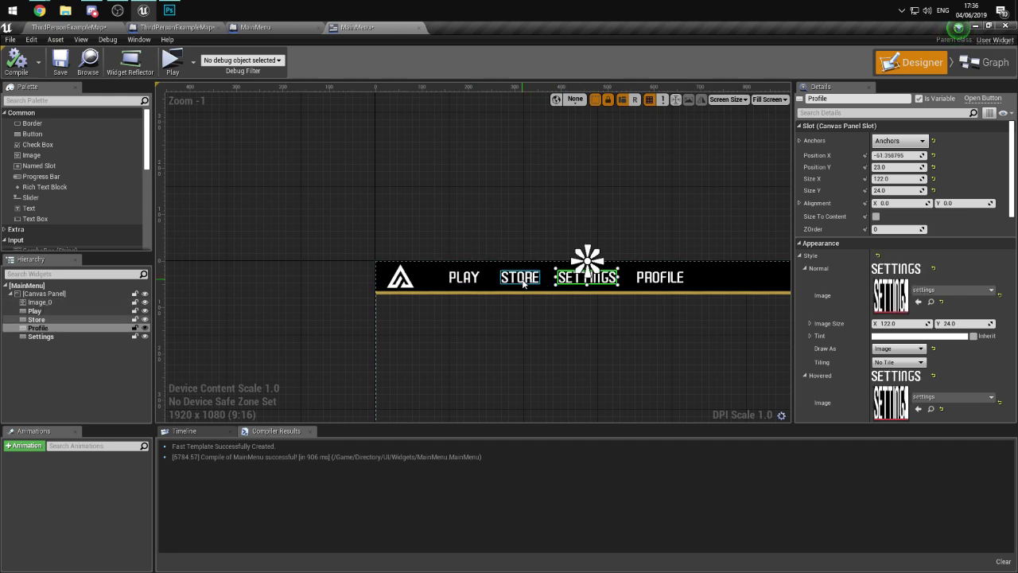
{"action": "left_click", "coordinate": [377, 263]}
{"action": "left_click", "coordinate": [587, 277]}
{"action": "left_click", "coordinate": [464, 277]}
{"action": "left_click", "coordinate": [520, 277]}
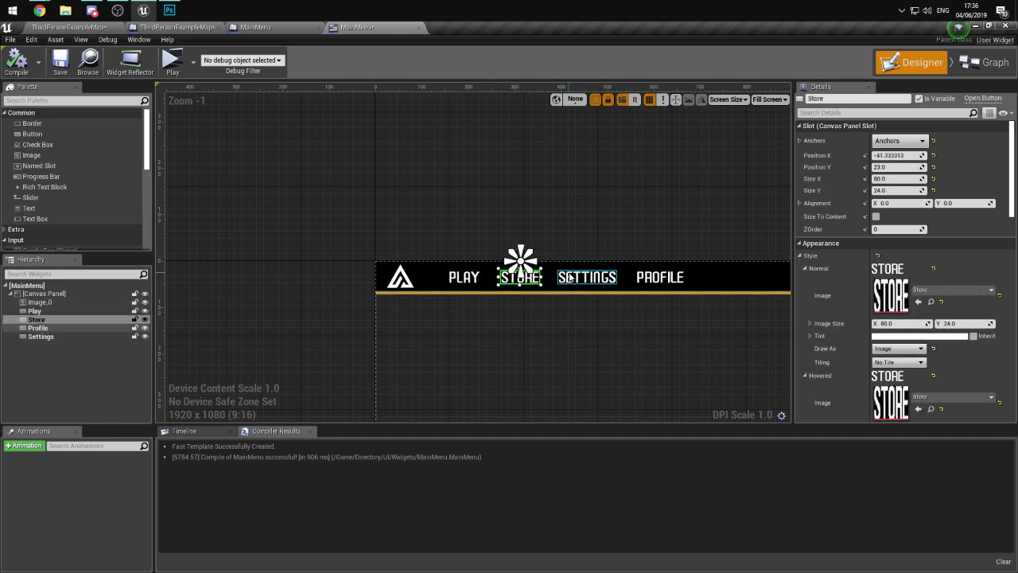
{"action": "left_click", "coordinate": [549, 283]}
{"action": "left_click", "coordinate": [661, 276]}
{"action": "left_click", "coordinate": [587, 277]}
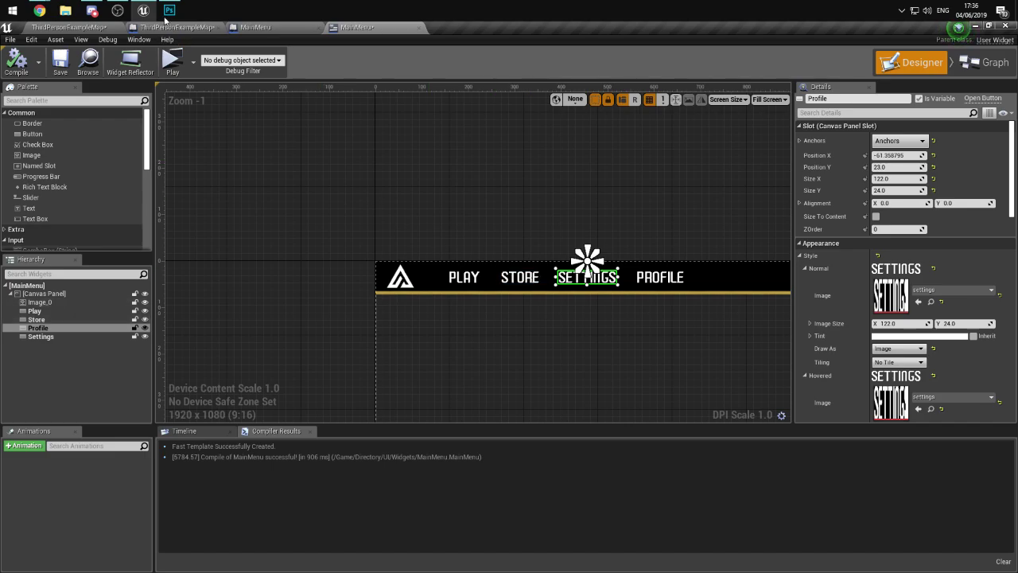
- Switch to Photoshop and try to select the transparent area below the header bar in Untitled-2
{"action": "left_click", "coordinate": [168, 10]}
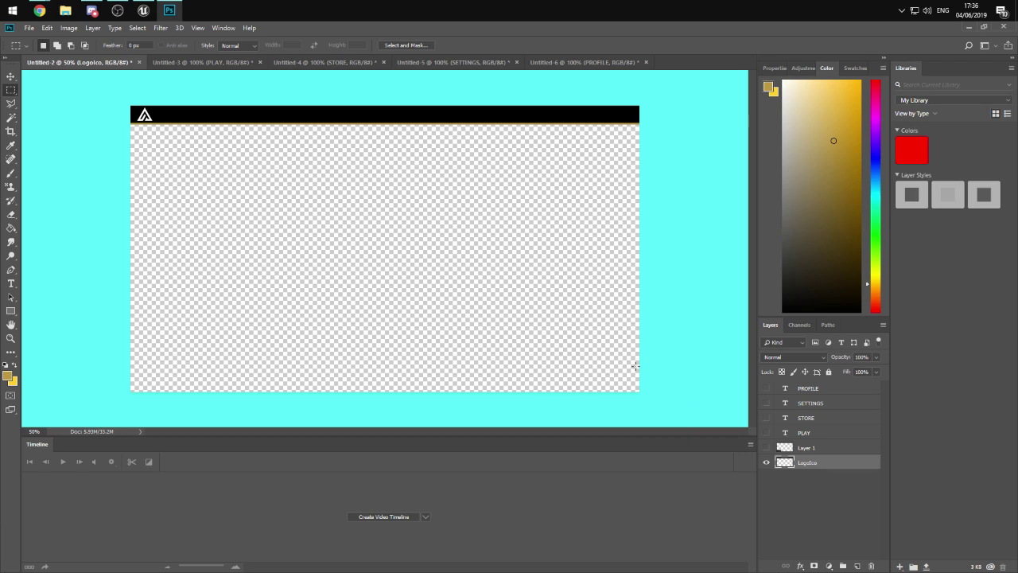
{"action": "left_click_drag", "start_coordinate": [641, 393], "coordinate": [88, 125]}
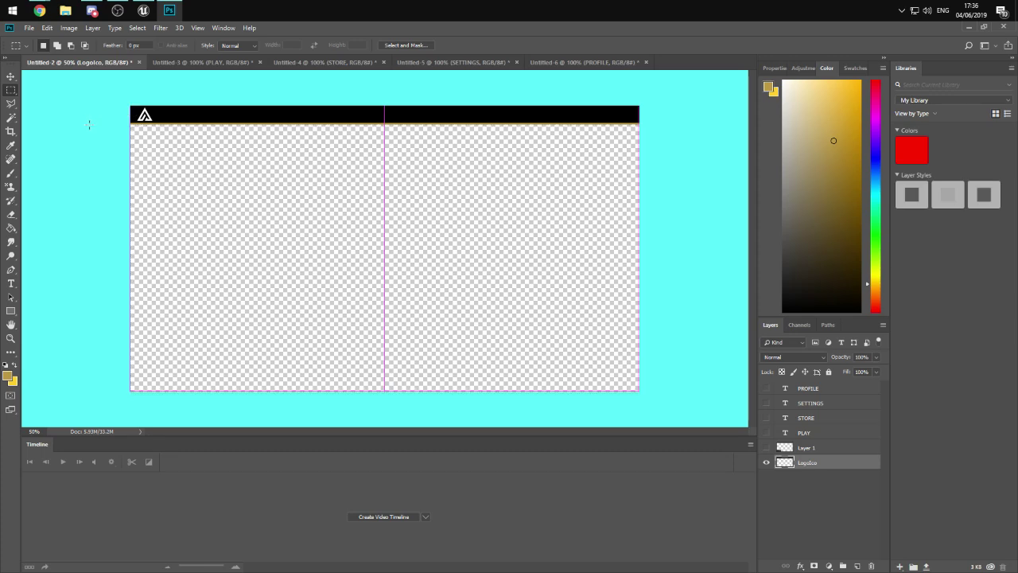
{"action": "left_click", "coordinate": [319, 189]}
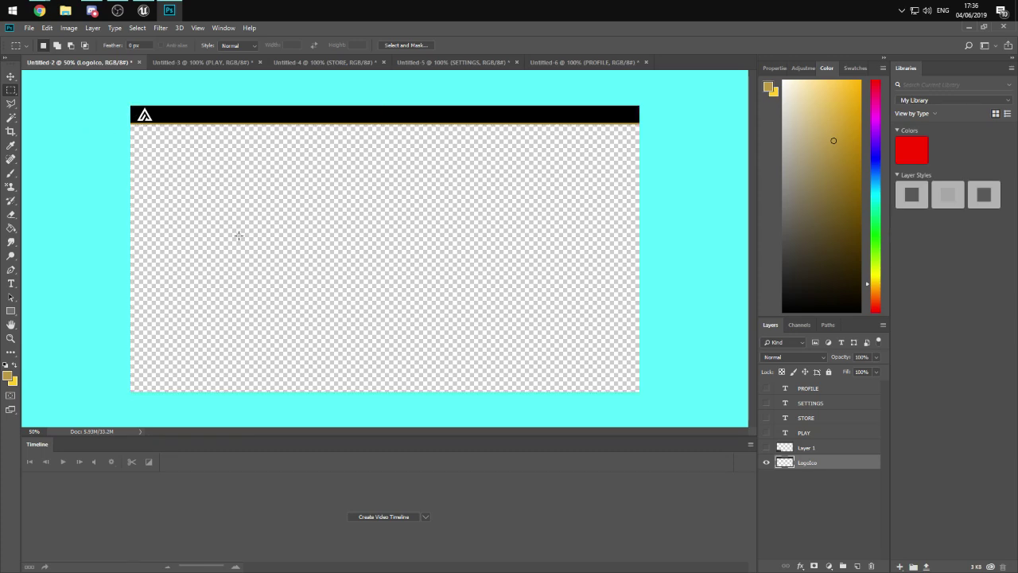
{"action": "left_click_drag", "start_coordinate": [133, 105], "coordinate": [669, 412]}
{"action": "scroll", "coordinate": [549, 326], "scroll_direction": "up", "scroll_amount": 2, "text": "alt"}
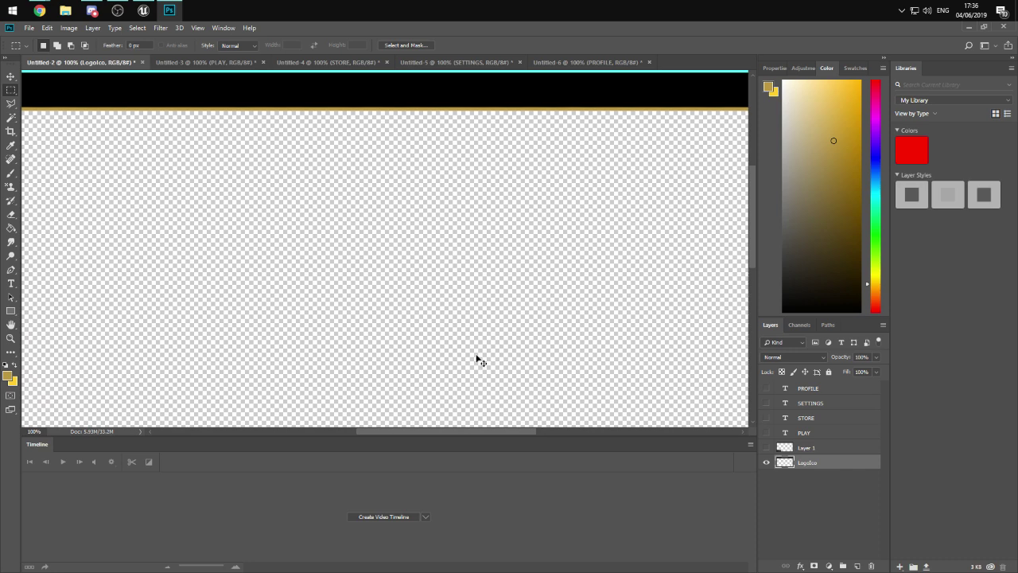
{"action": "key", "text": "ctrl+minus"}
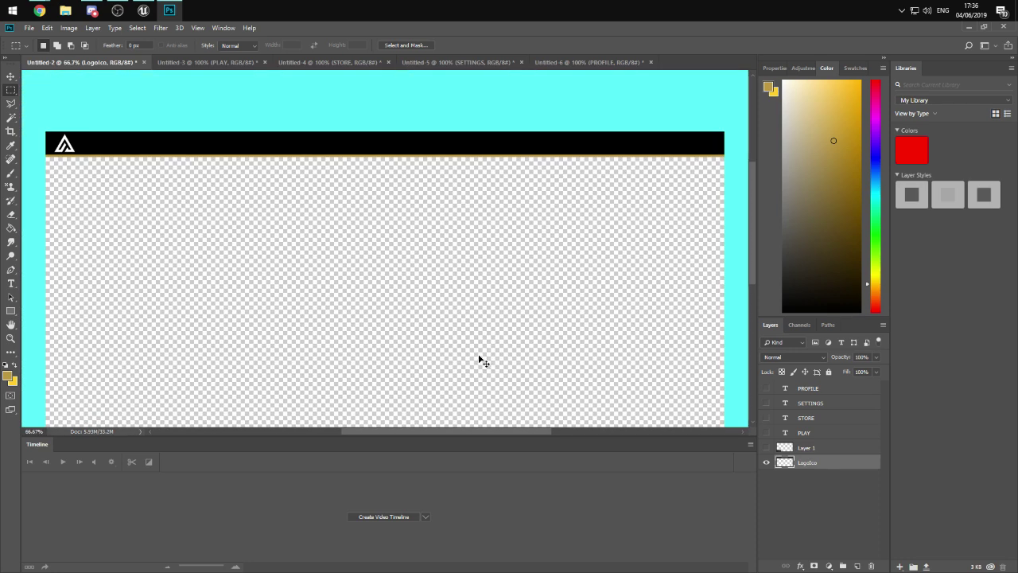
{"action": "key", "text": "ctrl+minus"}
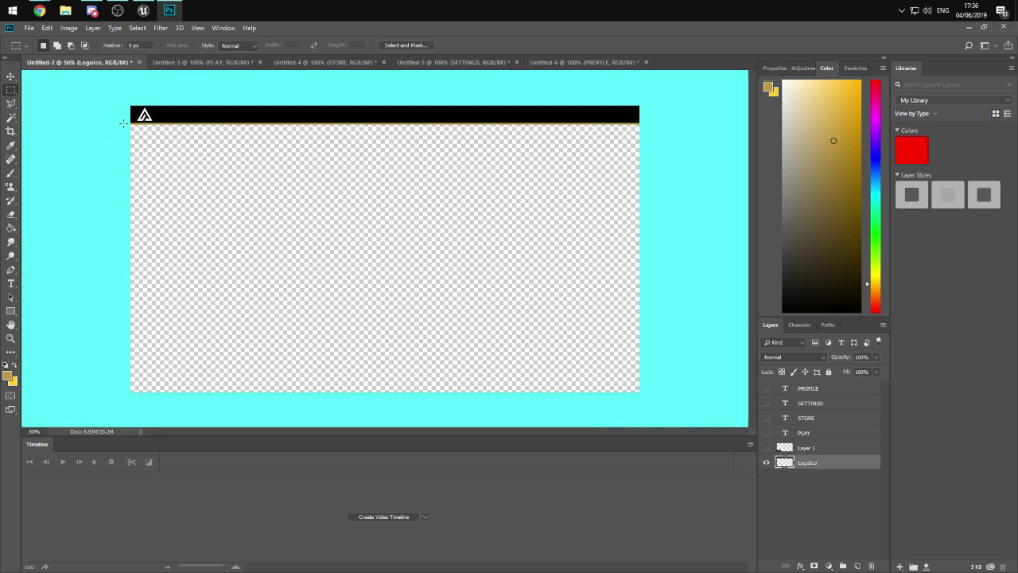
{"action": "mouse_move", "coordinate": [123, 122]}
{"action": "left_mouse_down"}
{"action": "mouse_move", "coordinate": [592, 370]}
{"action": "mouse_move", "coordinate": [166, 184]}
{"action": "mouse_move", "coordinate": [106, 122]}
{"action": "left_mouse_up"}
{"action": "left_click", "coordinate": [593, 371]}
{"action": "key", "text": "Delete"}
- Set the foreground colour to black and add a new layer above LogoIco
{"action": "left_click", "coordinate": [467, 229]}
{"action": "key", "text": "g"}
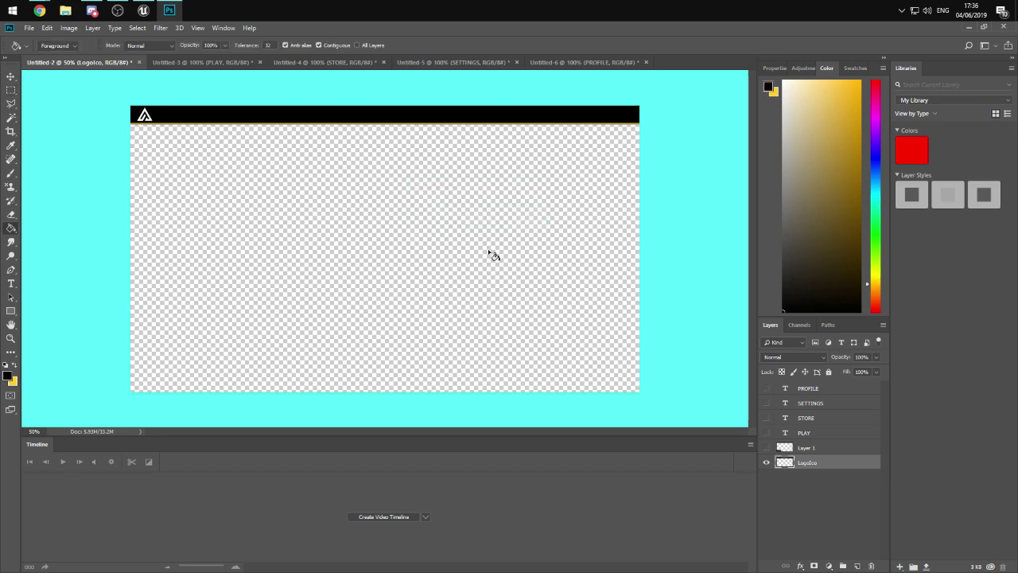
{"action": "left_click", "coordinate": [857, 566]}
- Fill the area below the header bar with black on the new layer and move that layer beneath LogoIco
{"action": "key", "text": "m"}
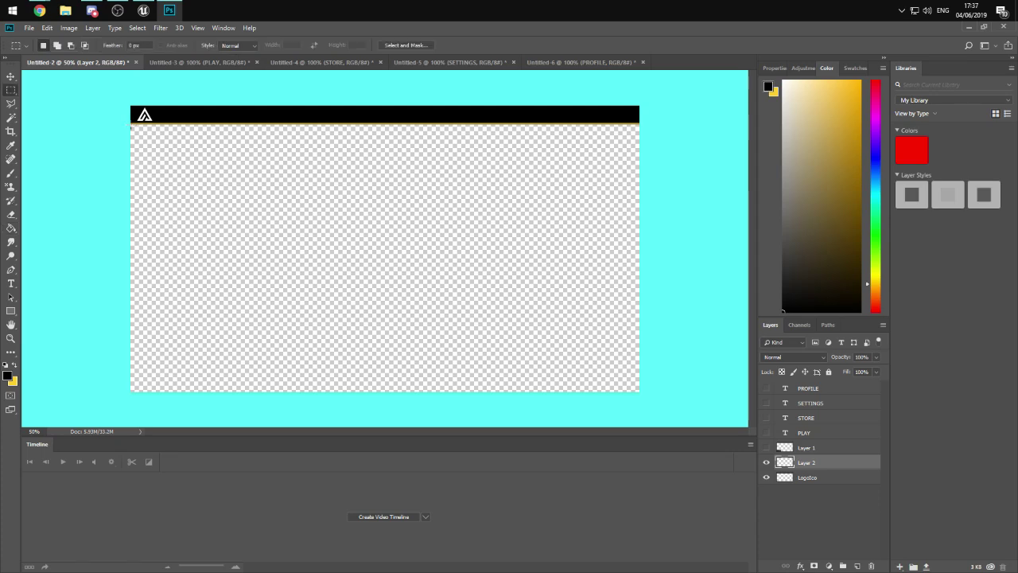
{"action": "left_click_drag", "start_coordinate": [132, 123], "coordinate": [677, 412]}
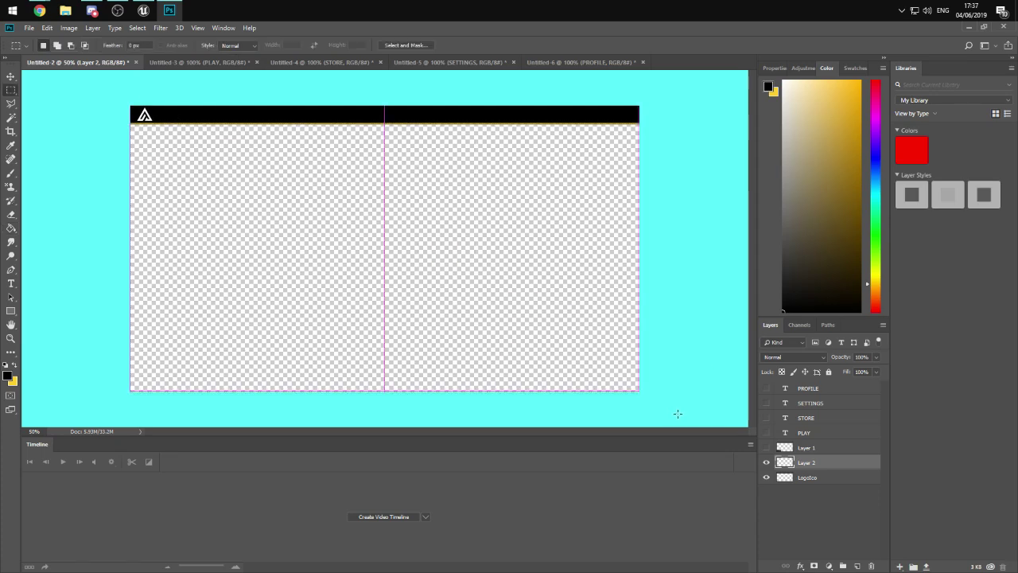
{"action": "key", "text": "g"}
{"action": "left_click", "coordinate": [541, 294]}
{"action": "left_click_drag", "start_coordinate": [797, 460], "coordinate": [815, 486]}
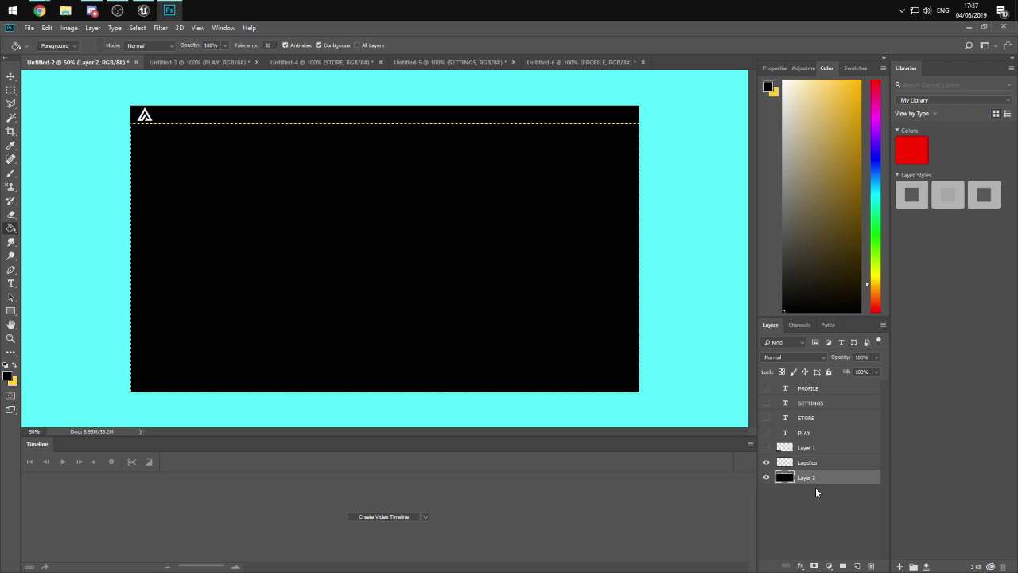
- Deselect the filled area and lower Layer 2's opacity to 84%
{"action": "key", "text": "ctrl+d"}
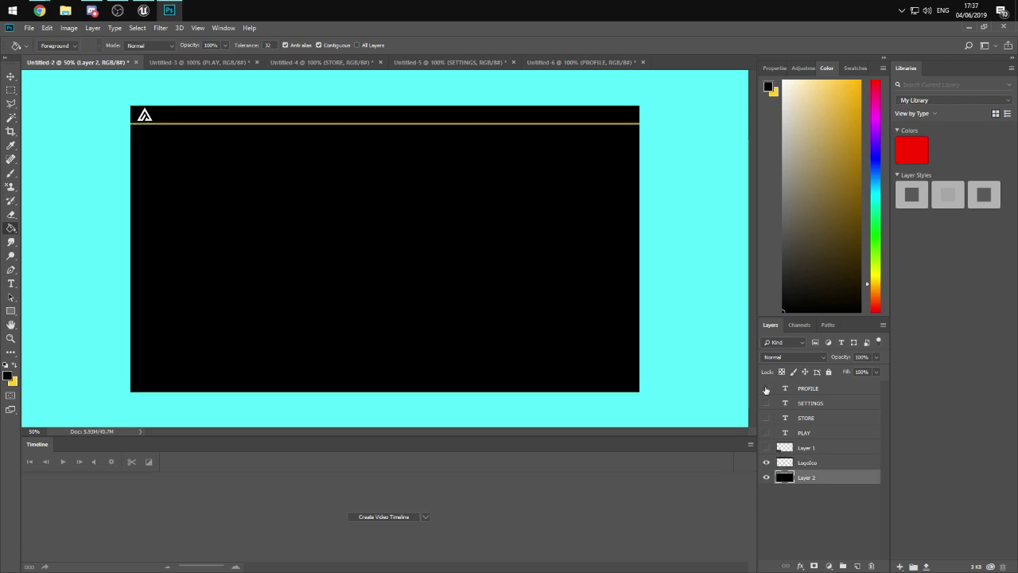
{"action": "left_click_drag", "start_coordinate": [875, 356], "coordinate": [870, 371]}
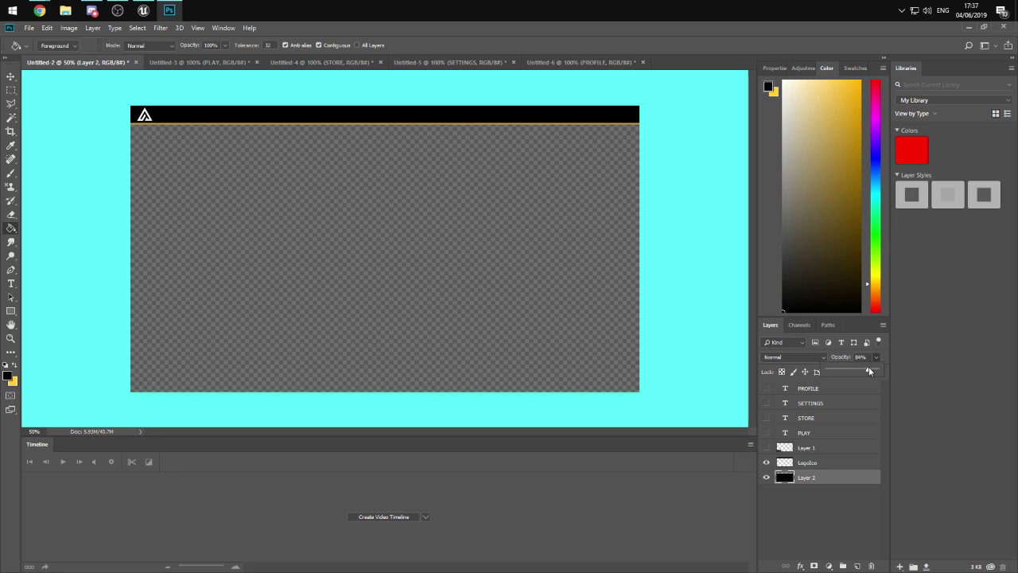
- Try a Gaussian Blur on the black Layer 2 with a strong radius
{"action": "left_click", "coordinate": [160, 28]}
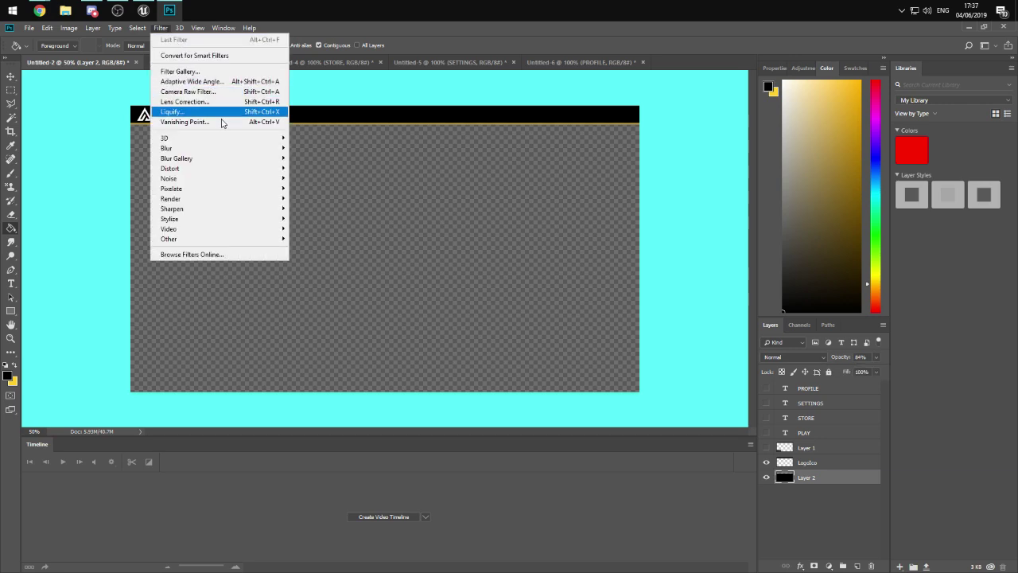
{"action": "mouse_move", "coordinate": [215, 148]}
{"action": "left_click", "coordinate": [326, 188]}
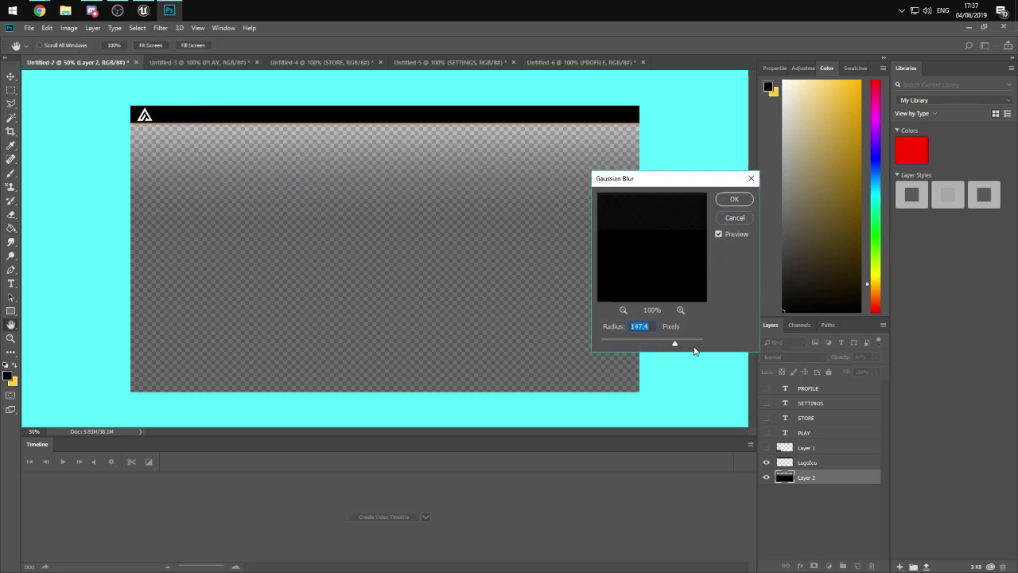
{"action": "mouse_move", "coordinate": [675, 345]}
{"action": "left_mouse_down"}
{"action": "mouse_move", "coordinate": [695, 345]}
{"action": "mouse_move", "coordinate": [679, 344]}
{"action": "left_mouse_up"}
{"action": "left_click", "coordinate": [736, 200]}
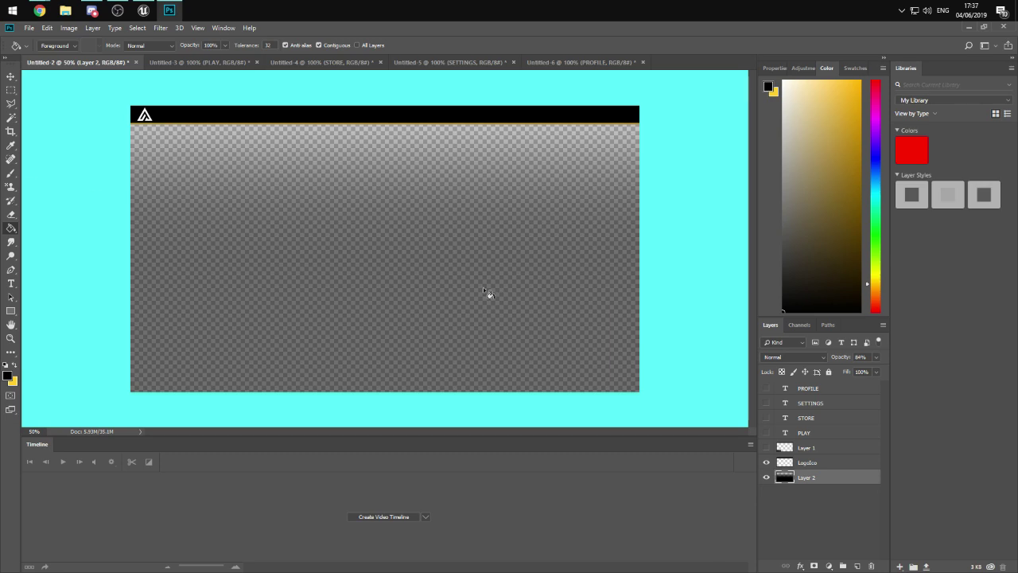
{"action": "left_click", "coordinate": [368, 246]}
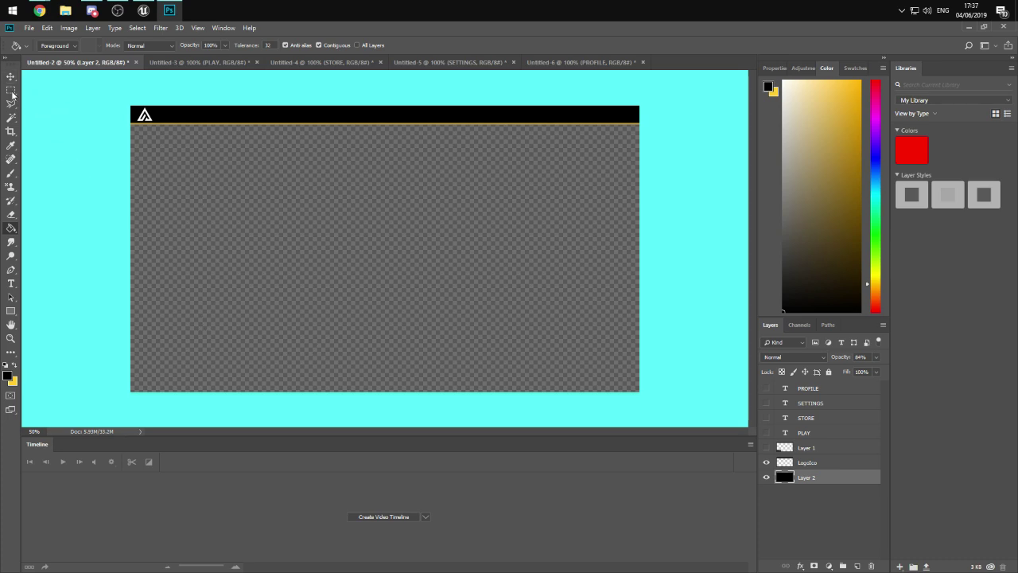
{"action": "key", "text": "m"}
{"action": "left_click_drag", "start_coordinate": [200, 145], "coordinate": [271, 159]}
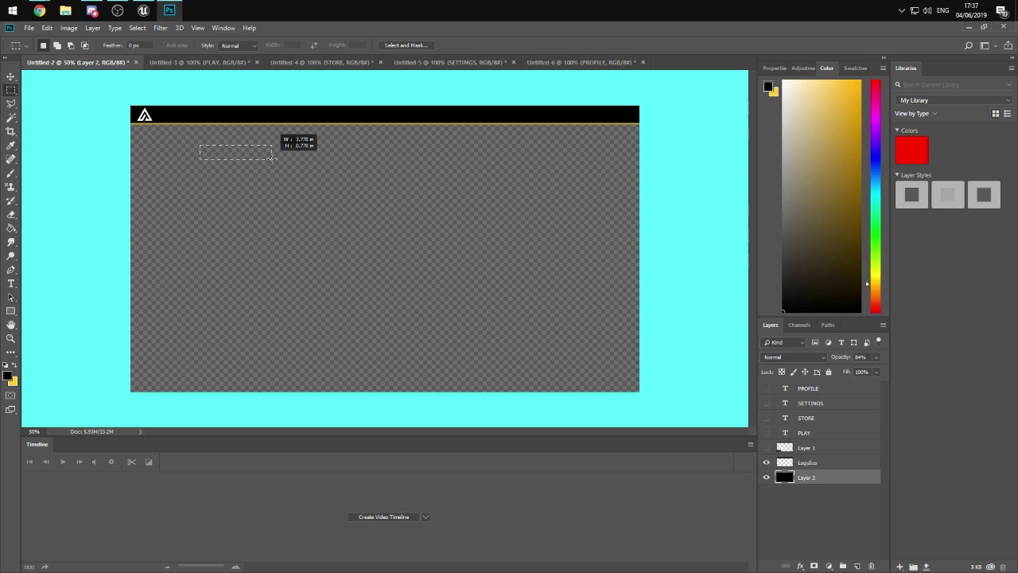
{"action": "mouse_move", "coordinate": [271, 158]}
{"action": "left_mouse_down"}
{"action": "mouse_move", "coordinate": [262, 156]}
{"action": "mouse_move", "coordinate": [280, 161]}
{"action": "left_mouse_up"}
{"action": "left_click", "coordinate": [280, 161]}
{"action": "left_click", "coordinate": [285, 165]}
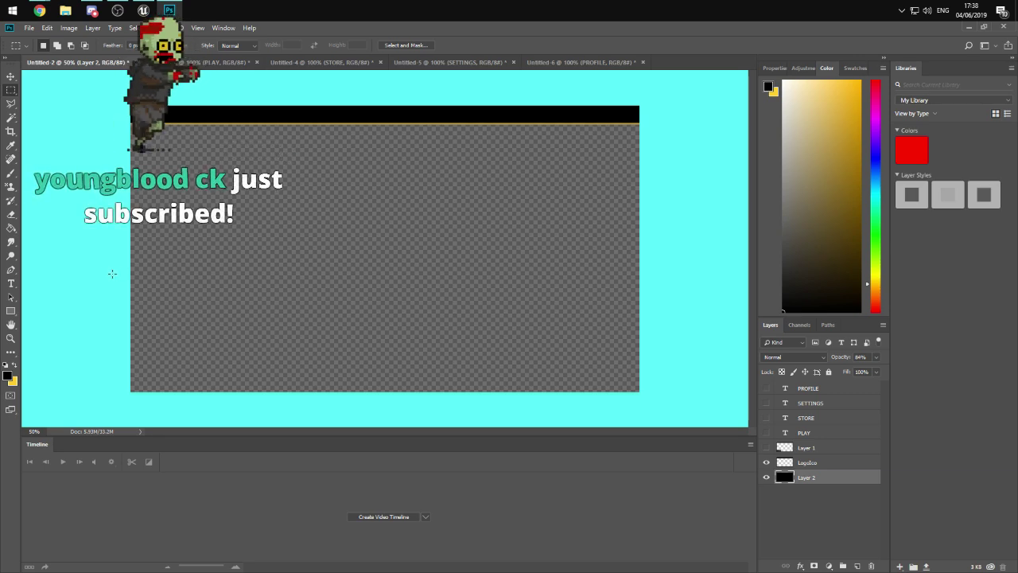
{"action": "left_click_drag", "start_coordinate": [195, 170], "coordinate": [253, 156]}
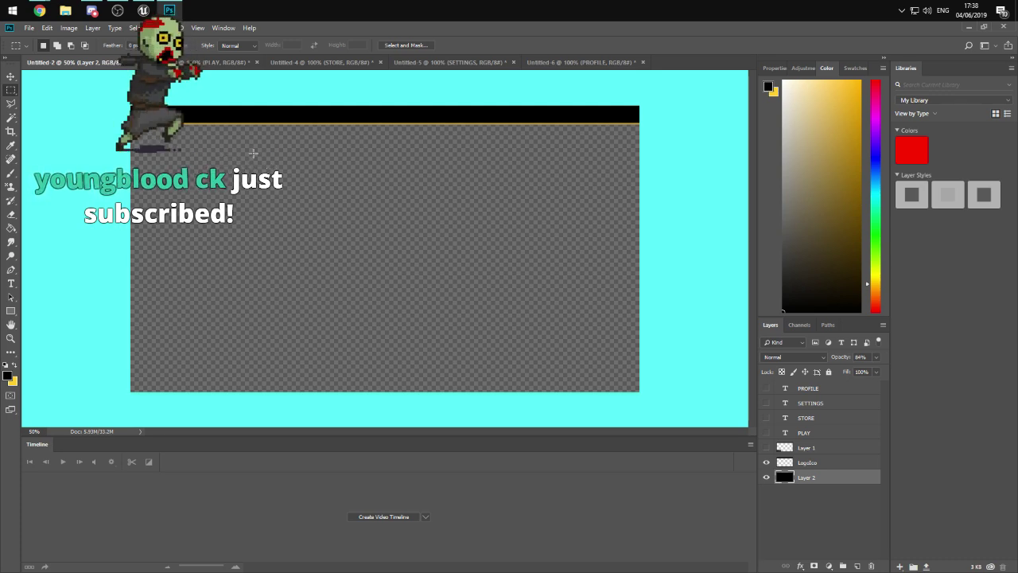
{"action": "left_click", "coordinate": [220, 169]}
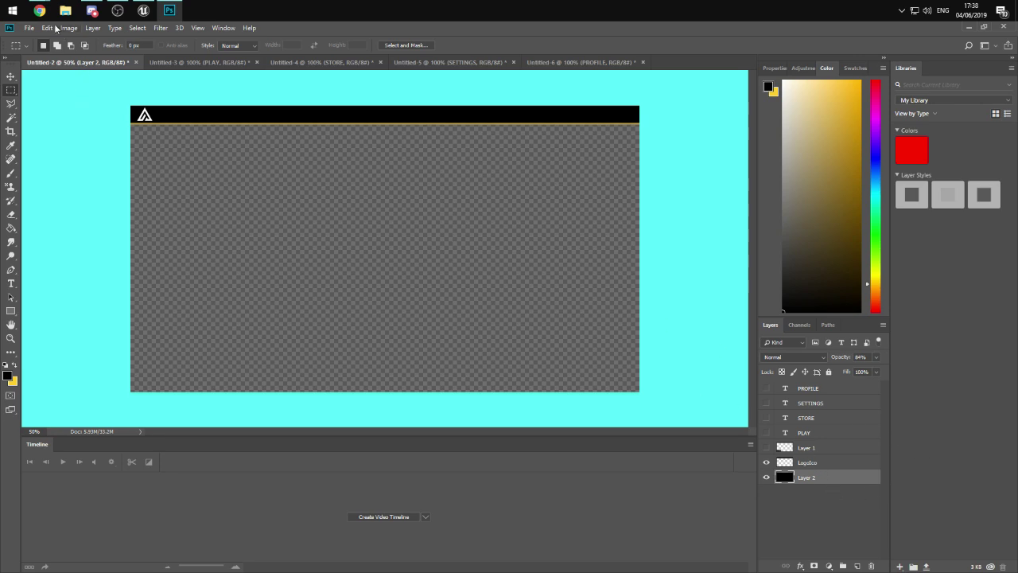
{"action": "left_click", "coordinate": [29, 27]}
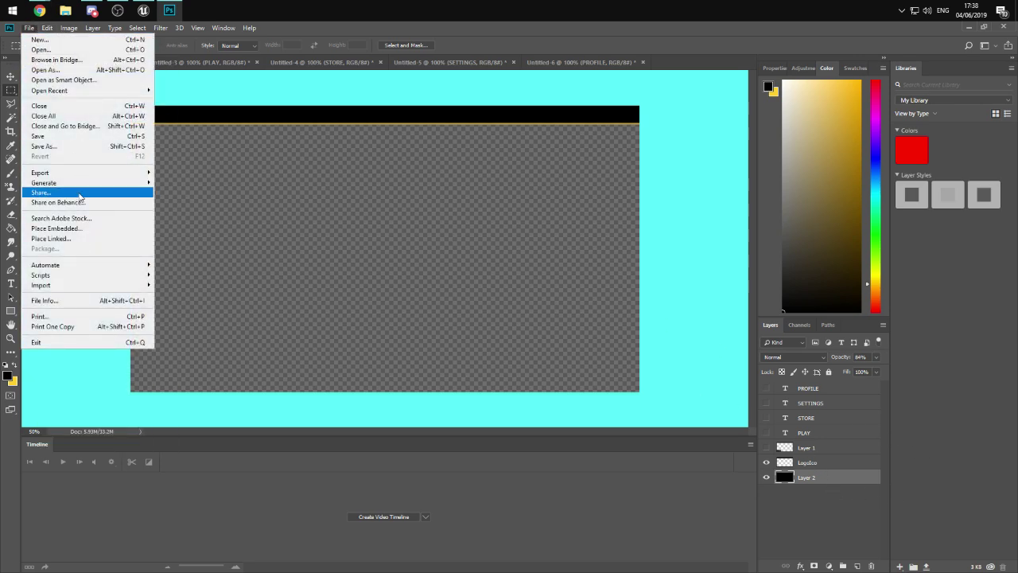
{"action": "left_click", "coordinate": [71, 147]}
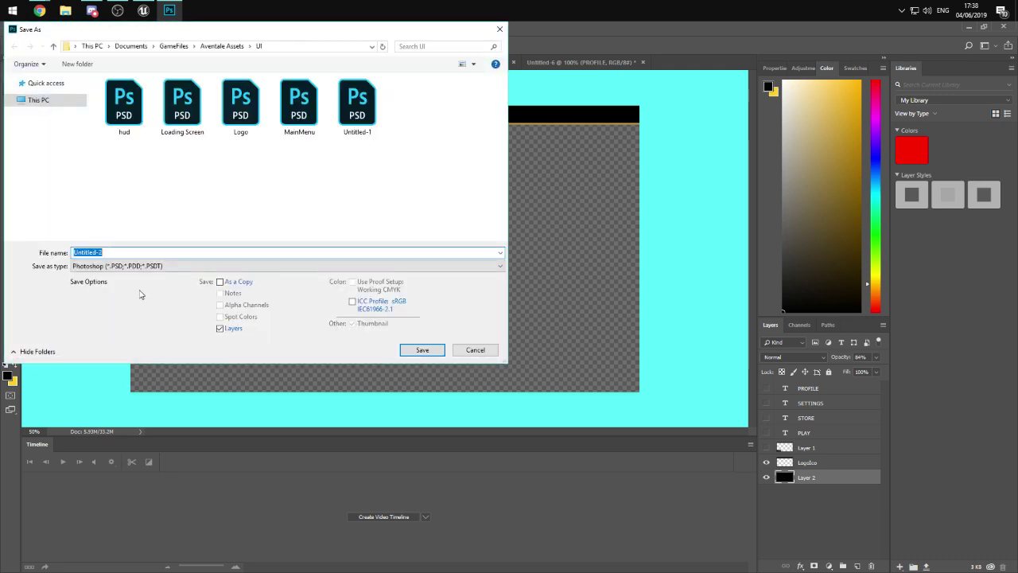
{"action": "left_click", "coordinate": [119, 265]}
{"action": "left_click", "coordinate": [101, 403]}
{"action": "left_click", "coordinate": [113, 267]}
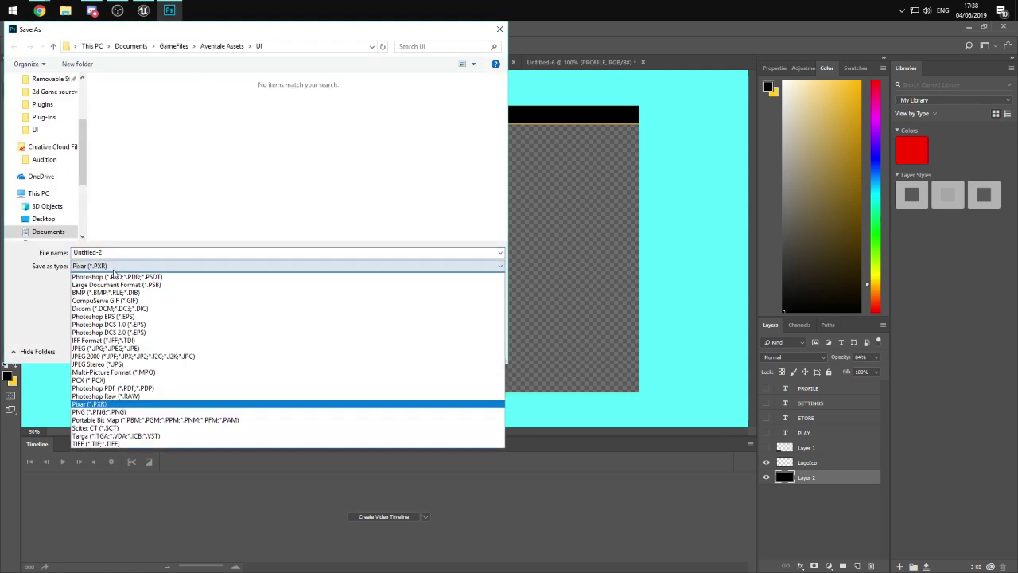
{"action": "left_click", "coordinate": [103, 419]}
{"action": "left_click", "coordinate": [112, 266]}
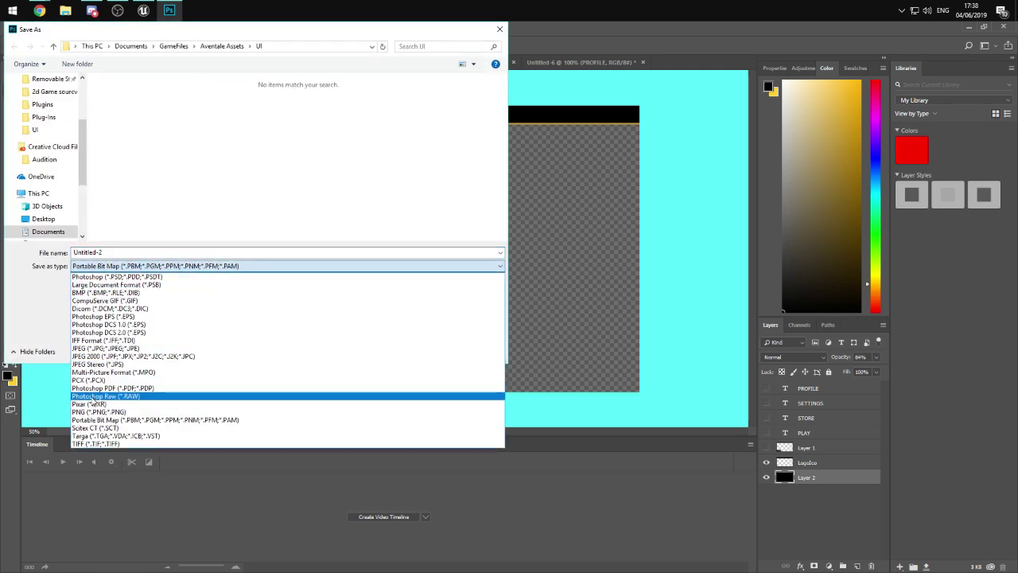
{"action": "left_click", "coordinate": [94, 411]}
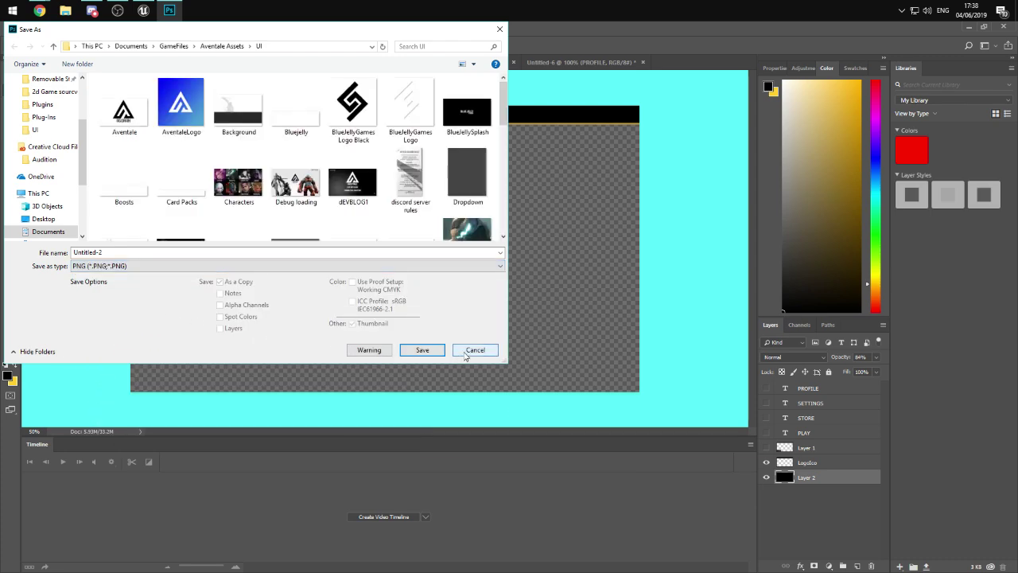
{"action": "left_click", "coordinate": [468, 351]}
- Hide the LogoIco layer and save the image in the UI folder as a large-file-size PNG named blurblack
{"action": "left_click", "coordinate": [767, 463]}
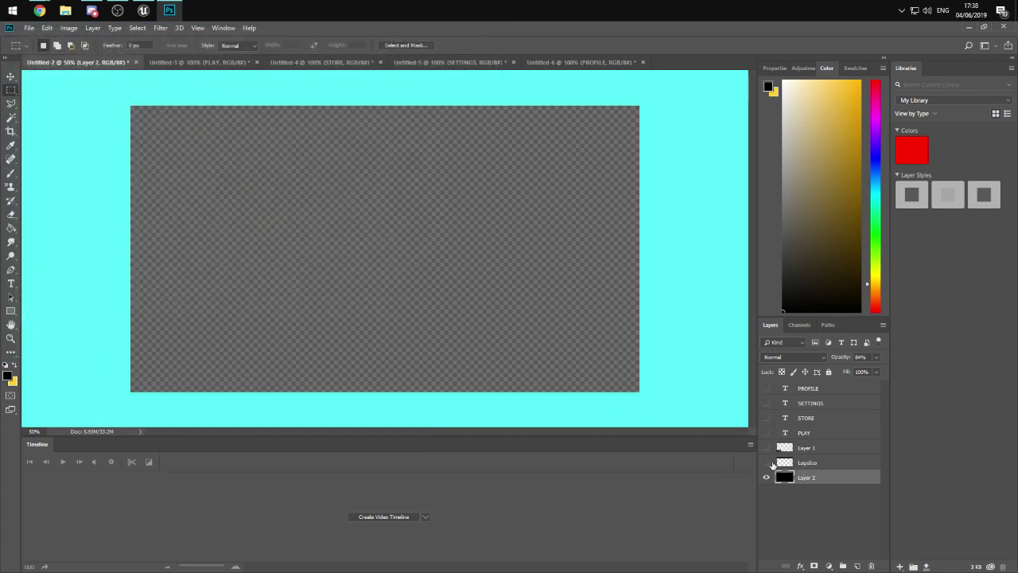
{"action": "left_click", "coordinate": [769, 462]}
{"action": "left_click", "coordinate": [769, 463]}
{"action": "left_click", "coordinate": [30, 28]}
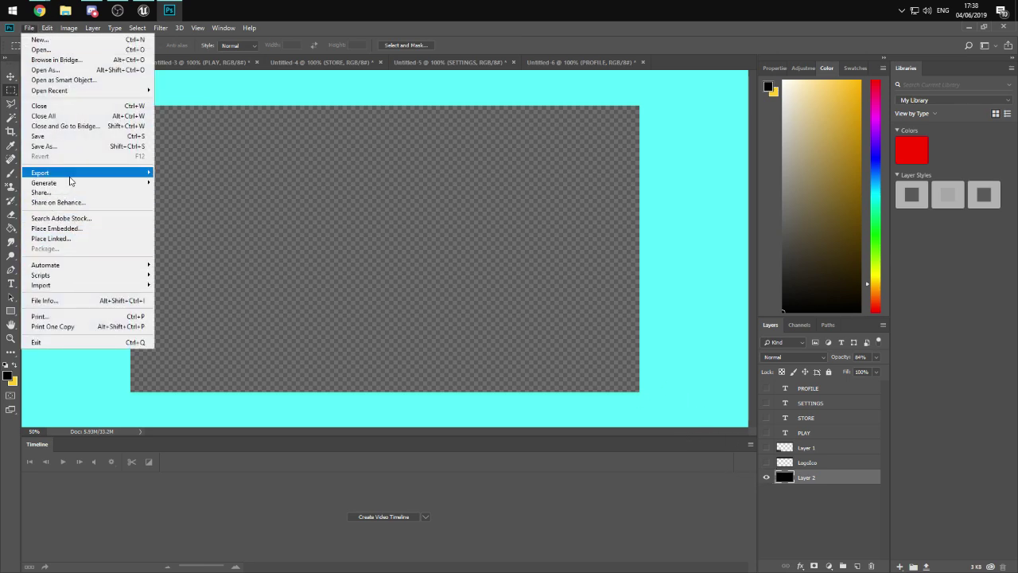
{"action": "left_click", "coordinate": [69, 147]}
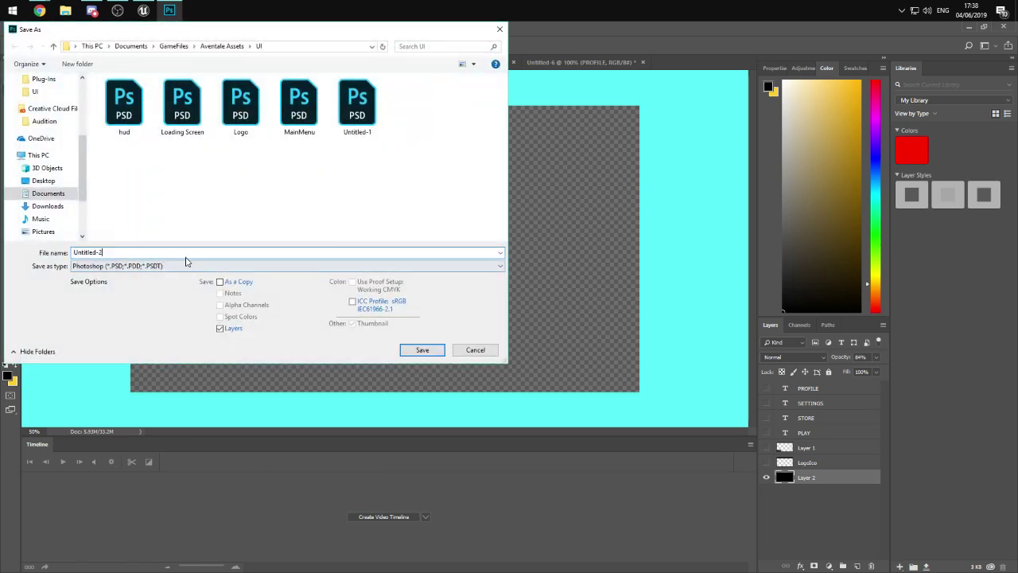
{"action": "left_click", "coordinate": [152, 265]}
{"action": "left_click", "coordinate": [117, 412]}
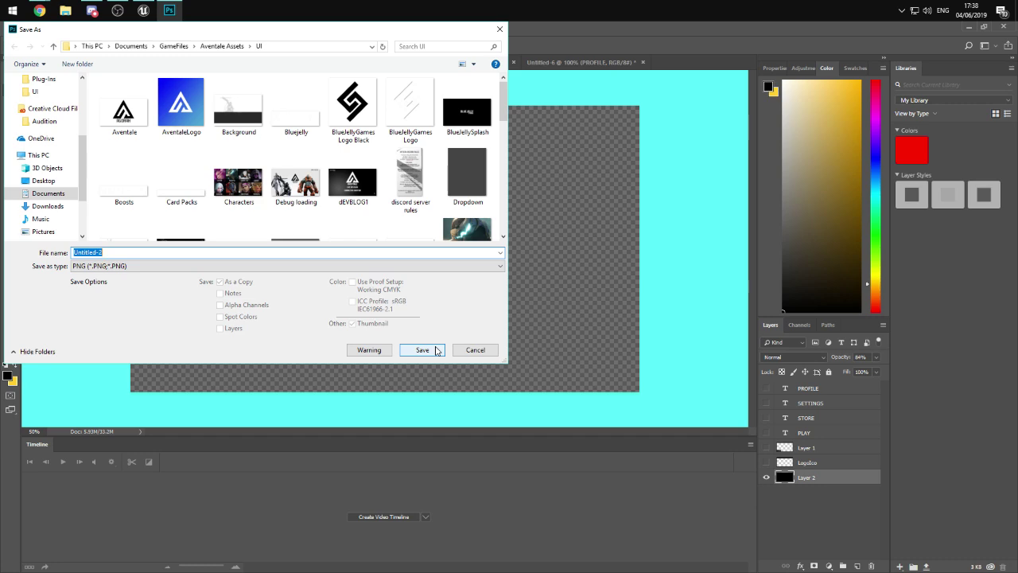
{"action": "type", "text": "blurblack"}
{"action": "left_click", "coordinate": [435, 345]}
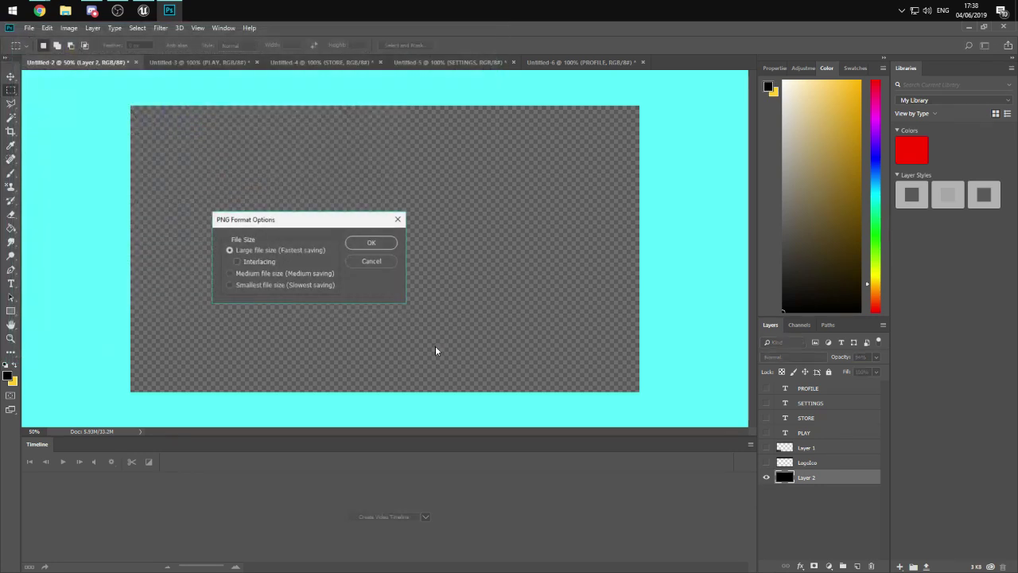
{"action": "left_click", "coordinate": [386, 243]}
- Switch to Unreal Editor and create a Widget Blueprint named Blur in the Widgets folder
{"action": "left_click", "coordinate": [143, 10]}
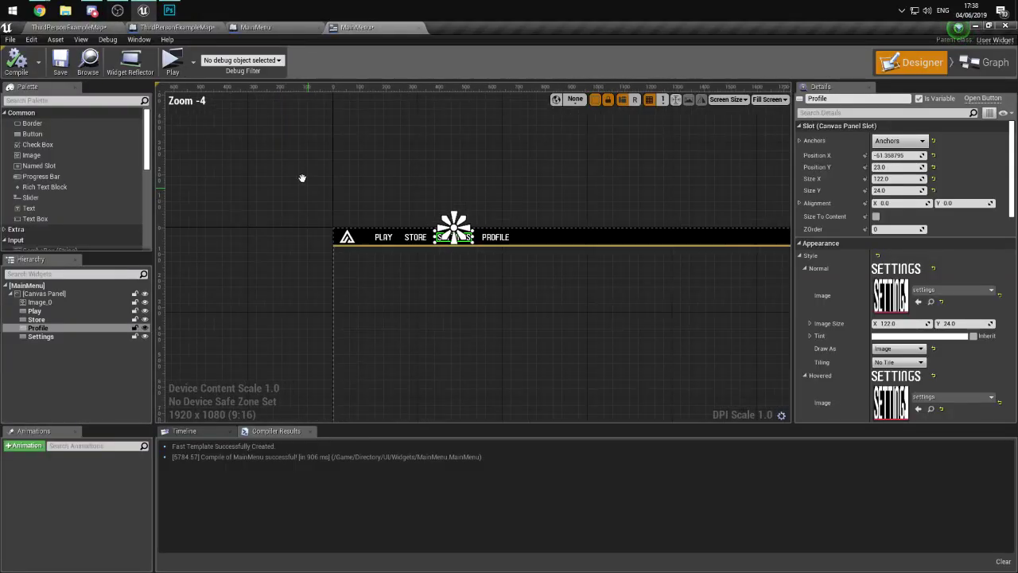
{"action": "left_click", "coordinate": [70, 27]}
{"action": "right_click", "coordinate": [265, 452]}
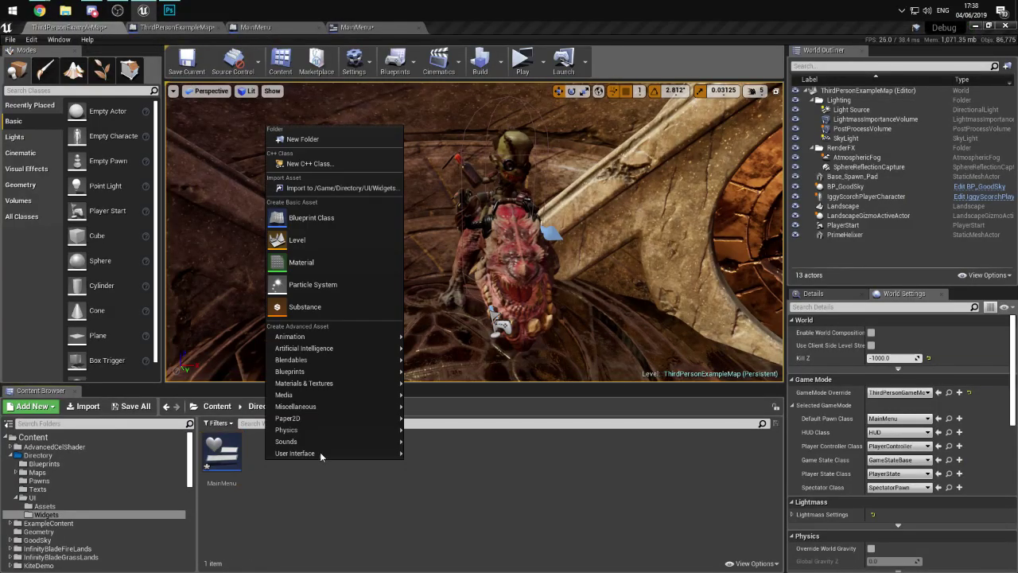
{"action": "mouse_move", "coordinate": [322, 453]}
{"action": "left_click", "coordinate": [444, 523]}
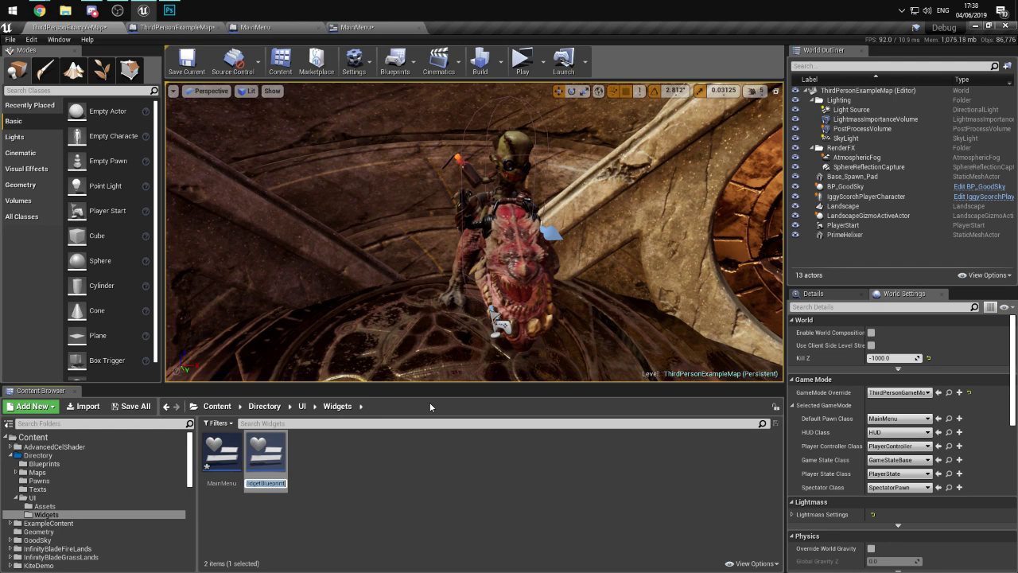
{"action": "type", "text": "Blur"}
{"action": "key", "text": "Return"}
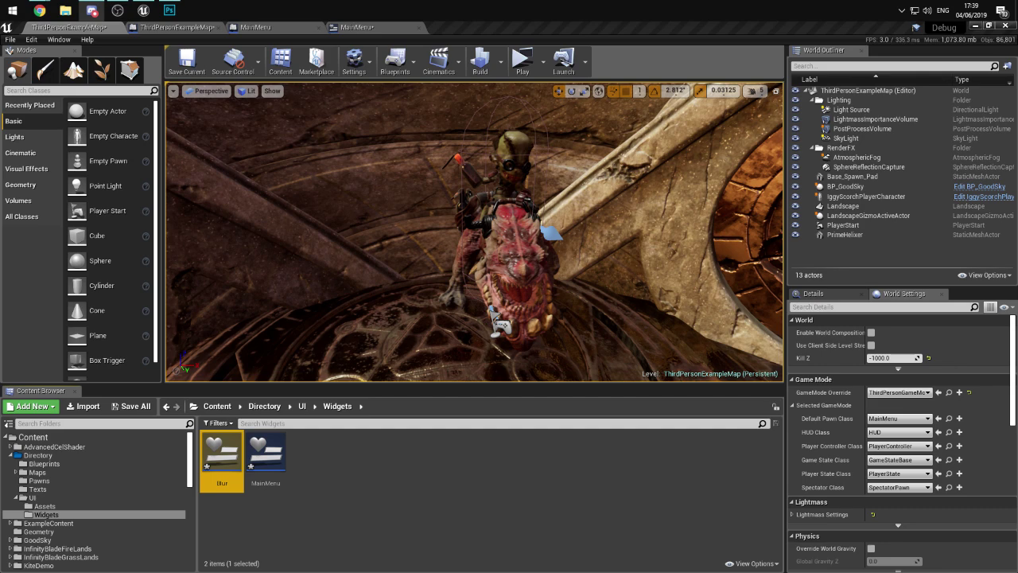
- Open the Blur widget and add an Image to its Canvas Panel
{"action": "double_click", "coordinate": [226, 460]}
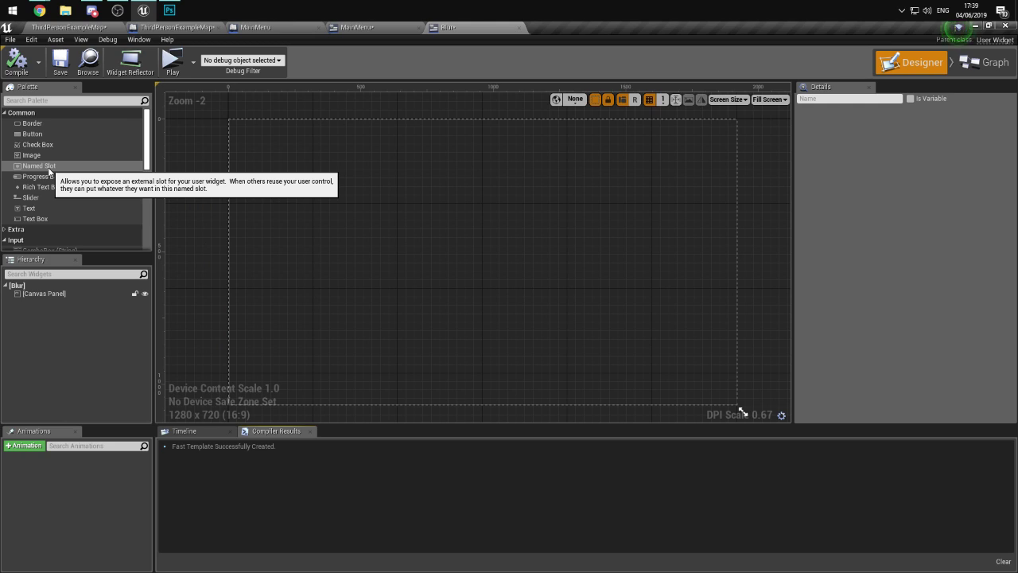
{"action": "left_click_drag", "start_coordinate": [56, 155], "coordinate": [49, 306]}
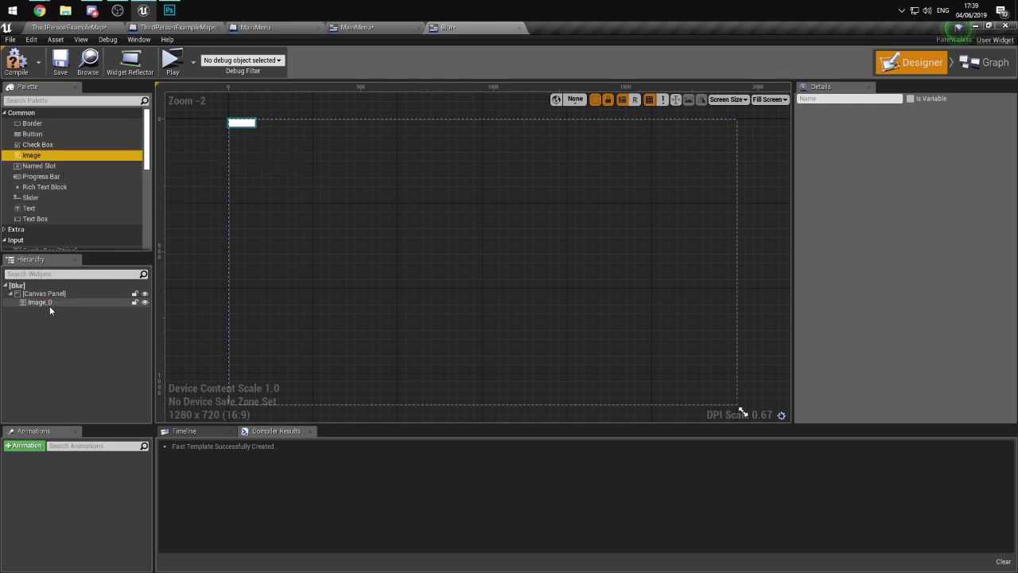
{"action": "left_click", "coordinate": [50, 303]}
- Set the image's Size X to 1920 and Size Y to 1080 so it covers the canvas
{"action": "left_click", "coordinate": [901, 179]}
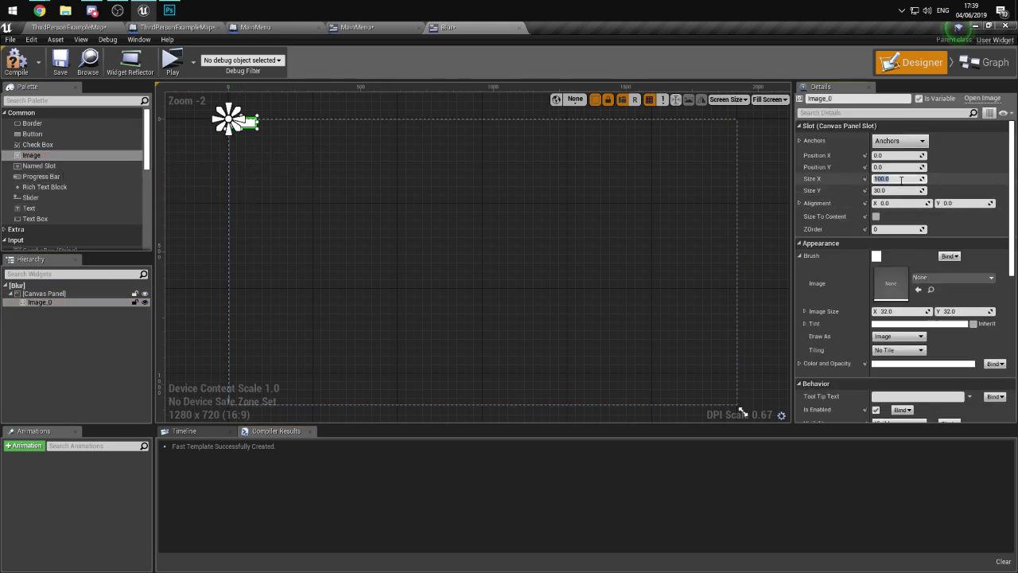
{"action": "type", "text": "1920"}
{"action": "key", "text": "Tab"}
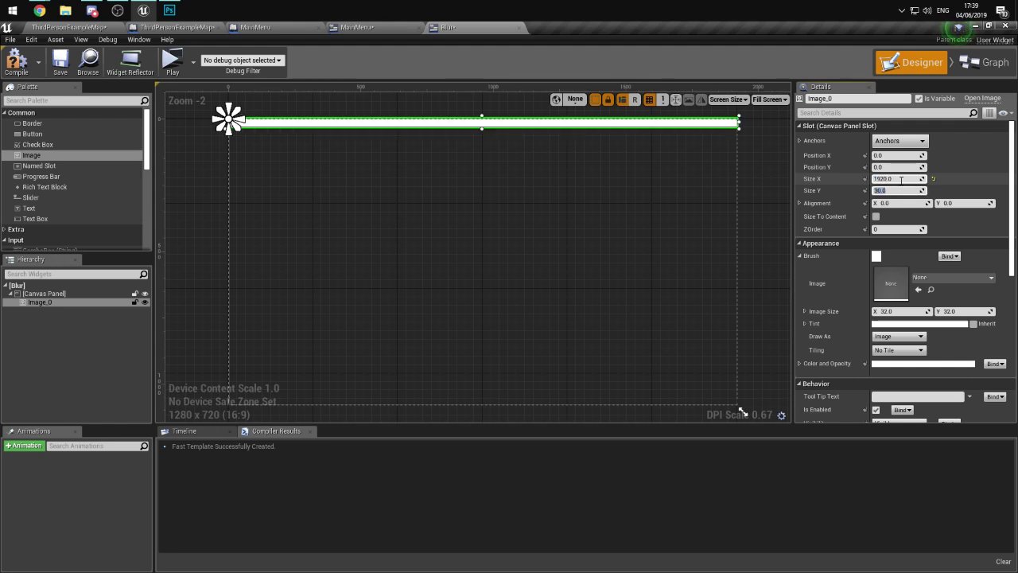
{"action": "type", "text": "1080"}
{"action": "key", "text": "Return"}
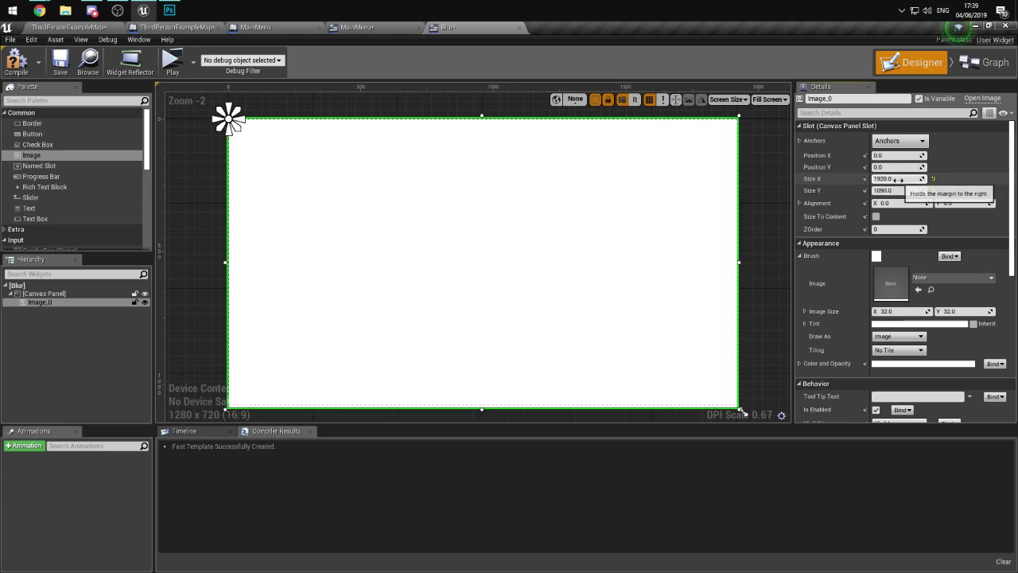
{"action": "left_click", "coordinate": [901, 191]}
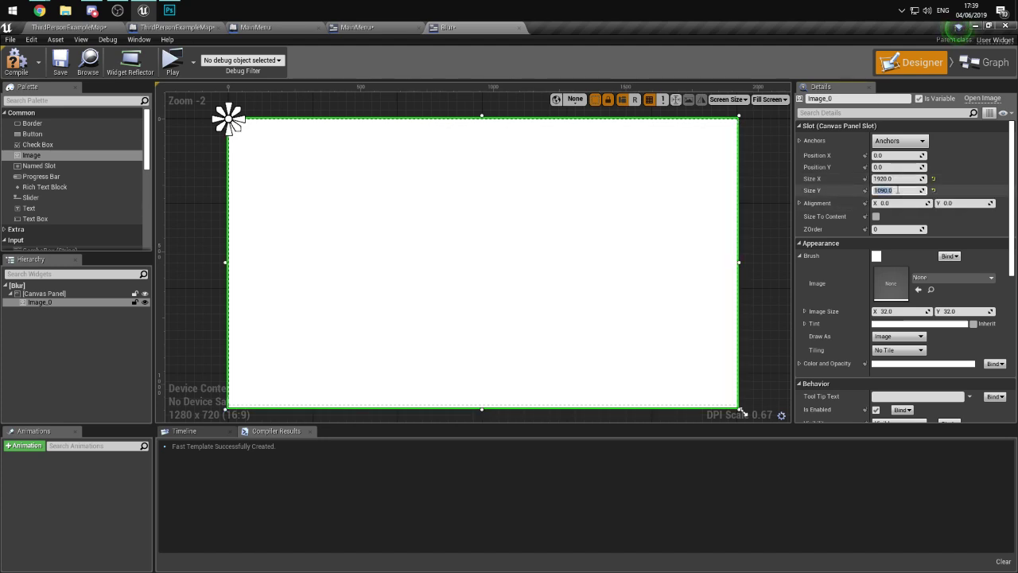
{"action": "key", "text": "Return"}
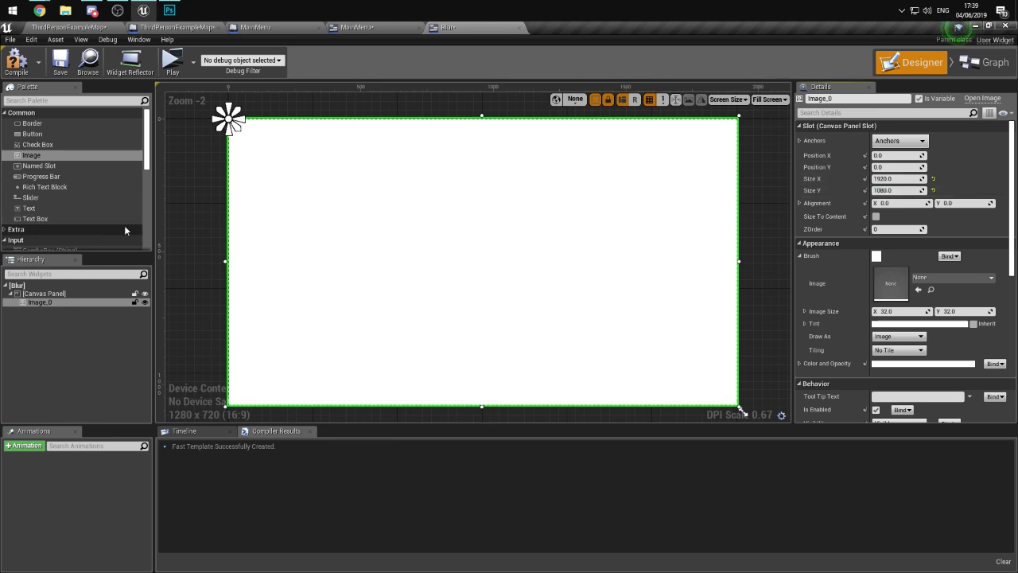
{"action": "left_click_drag", "start_coordinate": [229, 119], "coordinate": [741, 119]}
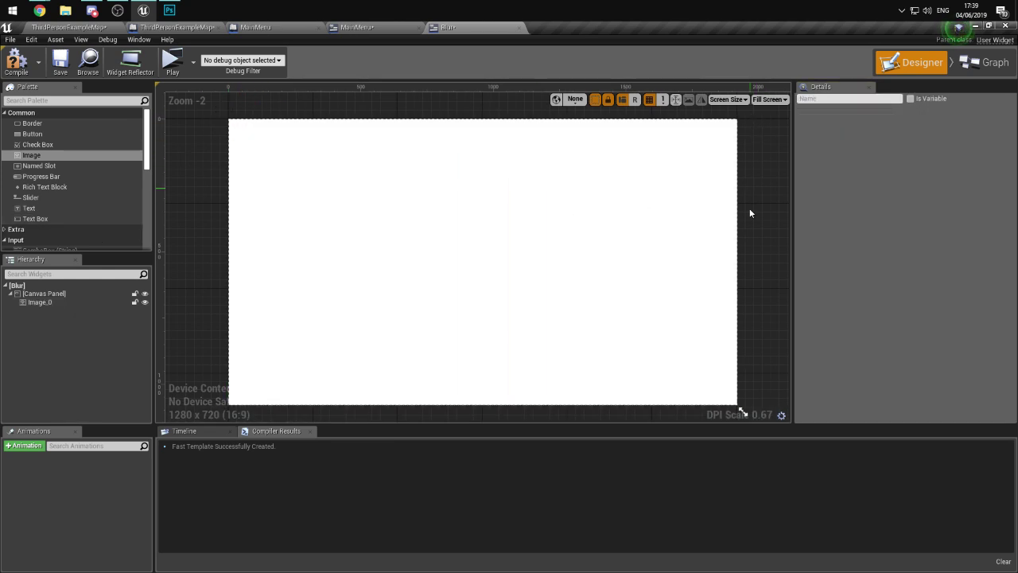
- Import the blurblack image into the project's UI Assets folder
{"action": "left_click", "coordinate": [64, 28]}
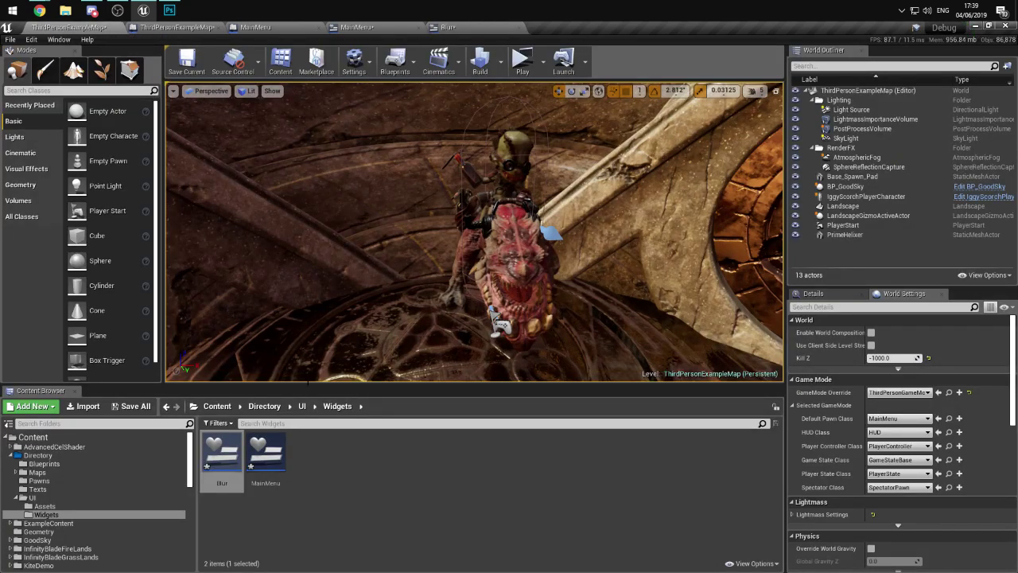
{"action": "left_click", "coordinate": [45, 505]}
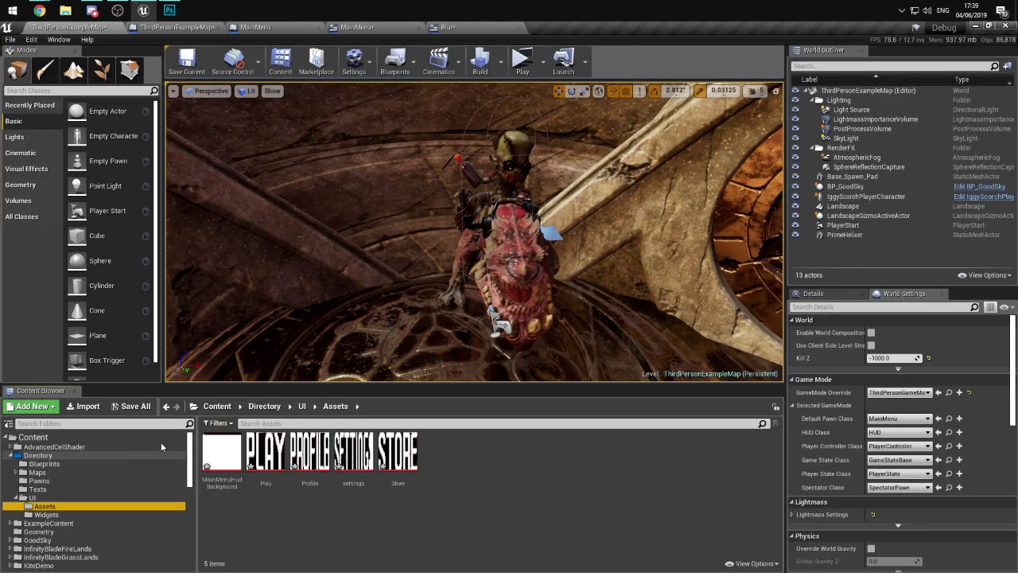
{"action": "left_click", "coordinate": [84, 408]}
{"action": "double_click", "coordinate": [94, 164]}
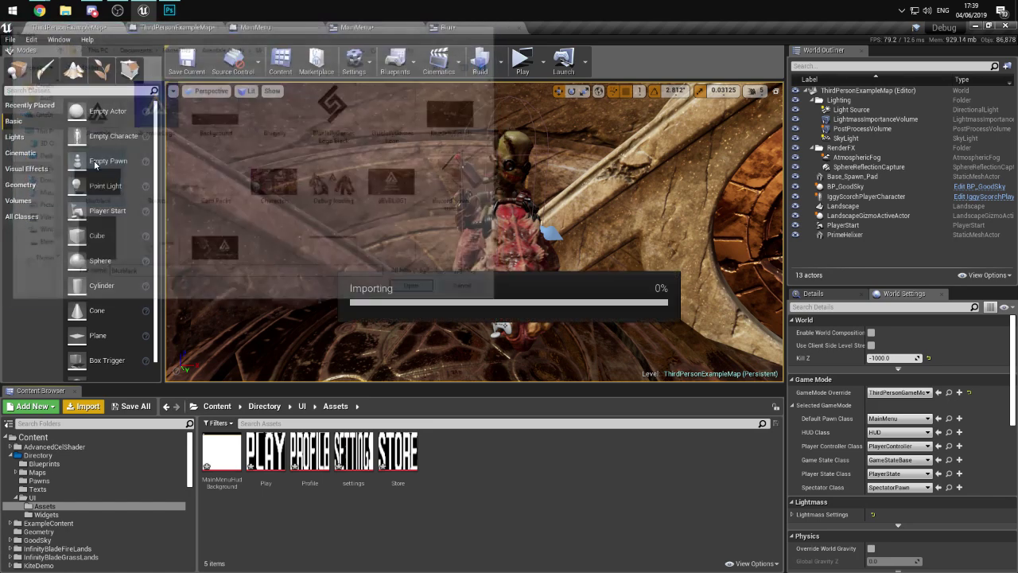
- Use the blurblack texture as the Blur widget's image brush, and compile and save the widget
{"action": "left_click", "coordinate": [478, 28]}
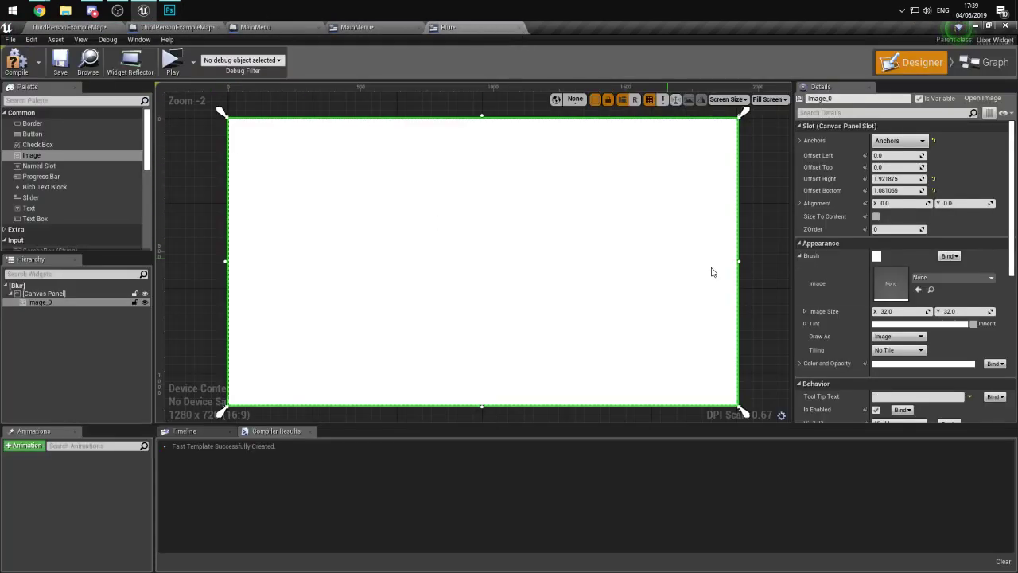
{"action": "left_click", "coordinate": [946, 277]}
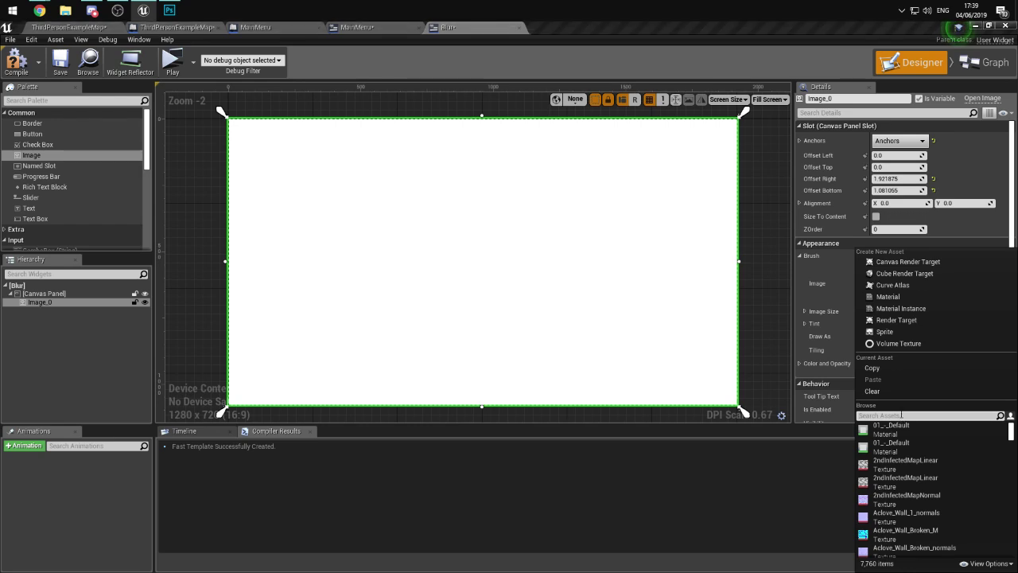
{"action": "type", "text": "bl"}
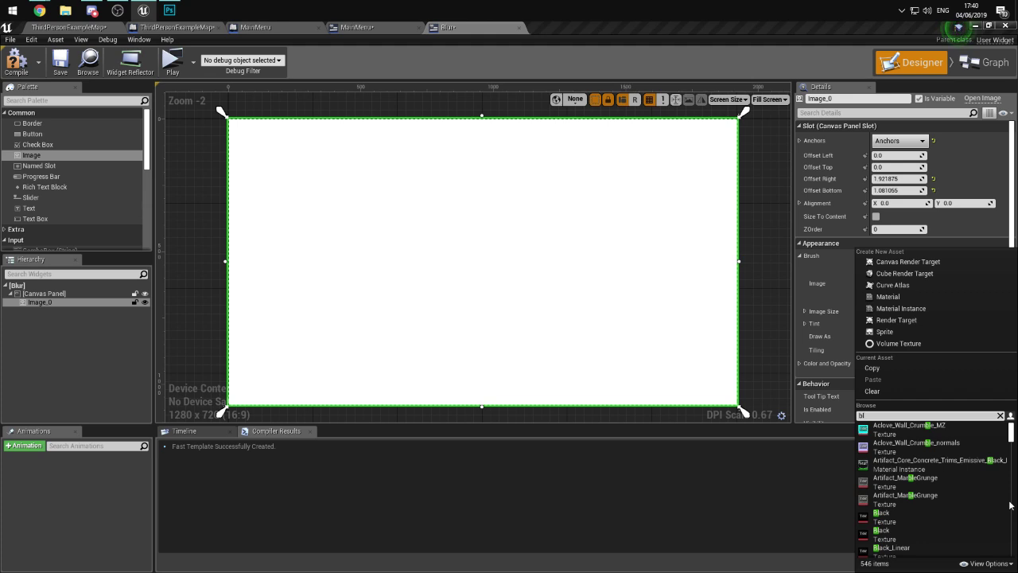
{"action": "type", "text": "ur"}
{"action": "key", "text": "Return"}
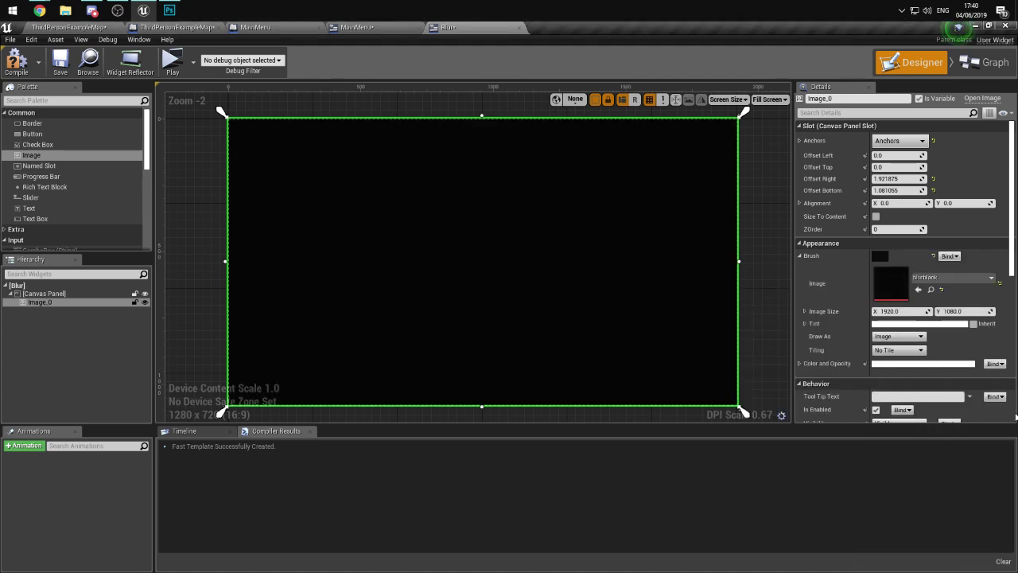
{"action": "left_click", "coordinate": [62, 63]}
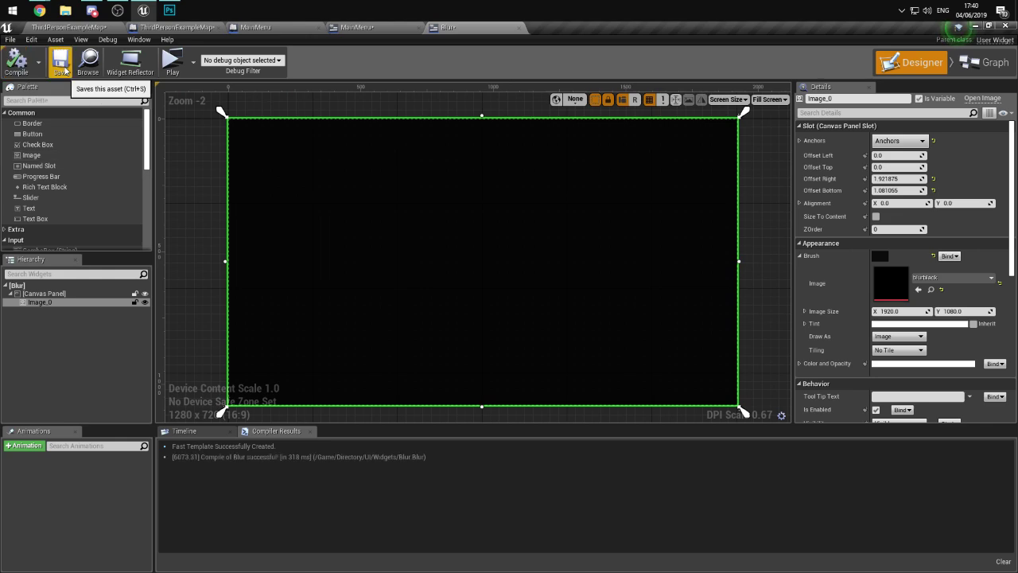
- In the MainMenu widget, add an On Clicked event for the Profile button that shows the SETTINGS image
{"action": "left_click", "coordinate": [176, 27]}
{"action": "left_click", "coordinate": [357, 27]}
{"action": "left_click", "coordinate": [357, 27]}
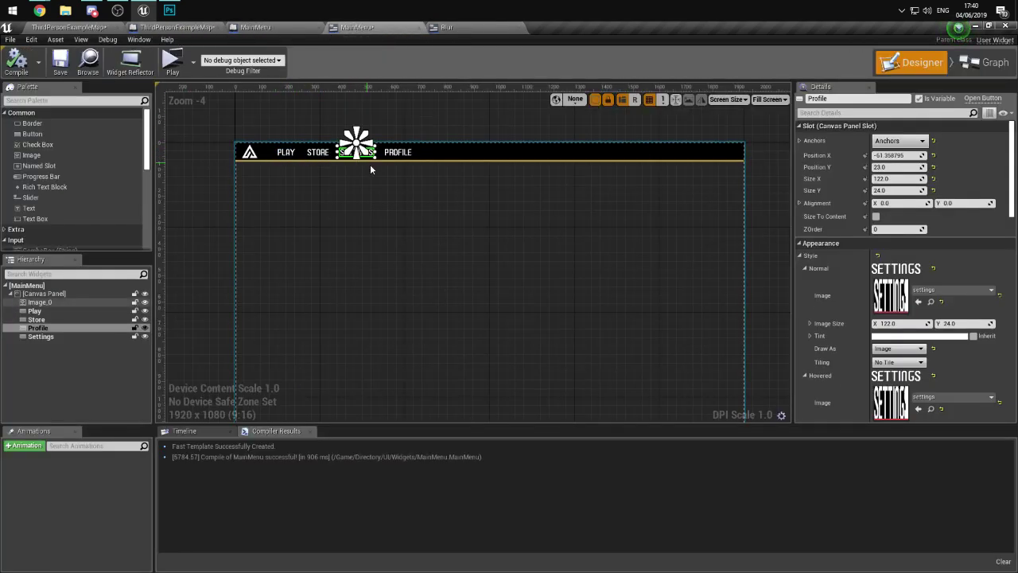
{"action": "scroll", "coordinate": [875, 318], "scroll_direction": "down", "scroll_amount": 10}
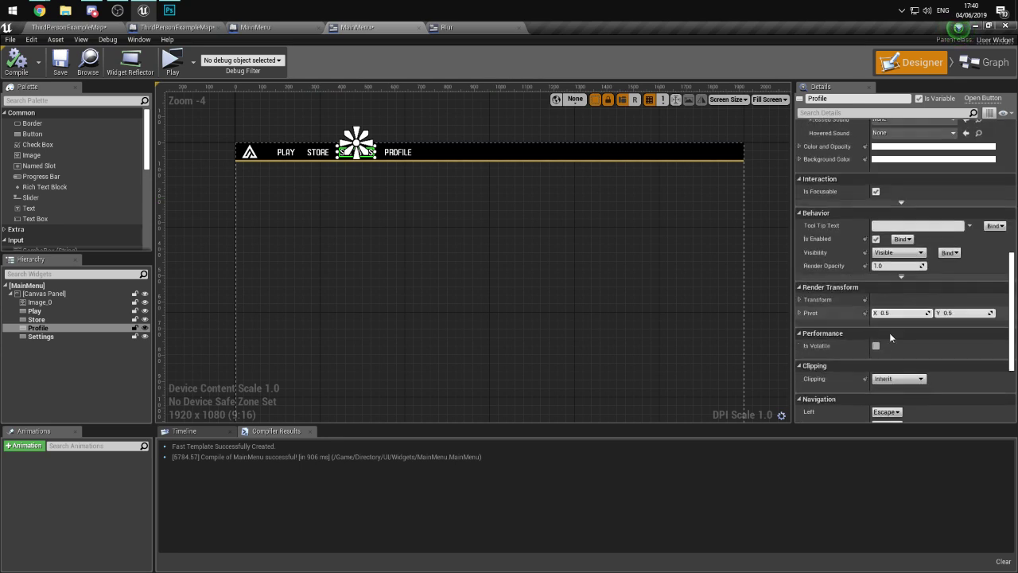
{"action": "scroll", "coordinate": [890, 337], "scroll_direction": "down", "scroll_amount": 5}
{"action": "left_click", "coordinate": [890, 356]}
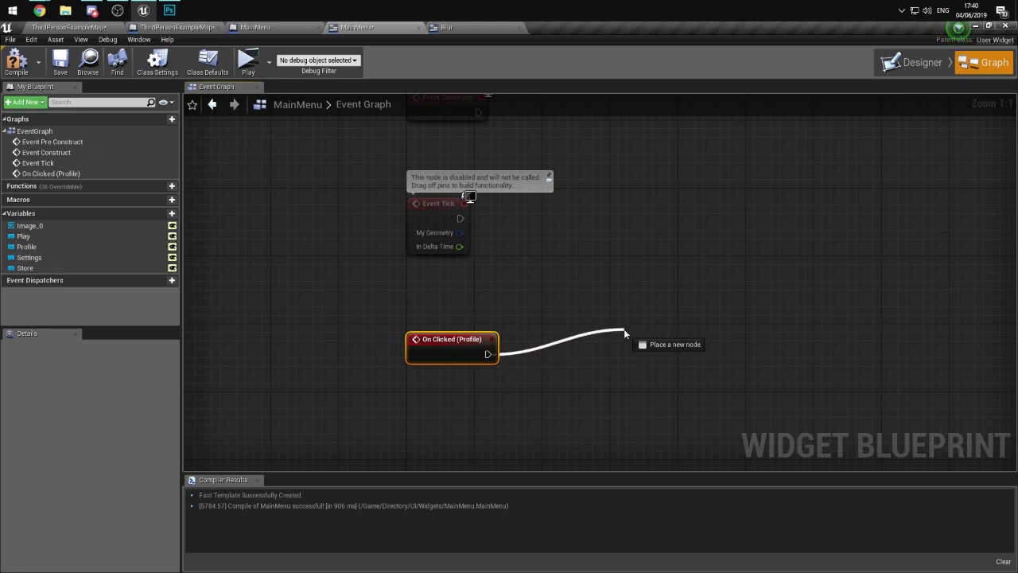
- Add a Create Widget node connected to the On Clicked (Profile) event
{"action": "left_click_drag", "start_coordinate": [625, 332], "coordinate": [625, 330]}
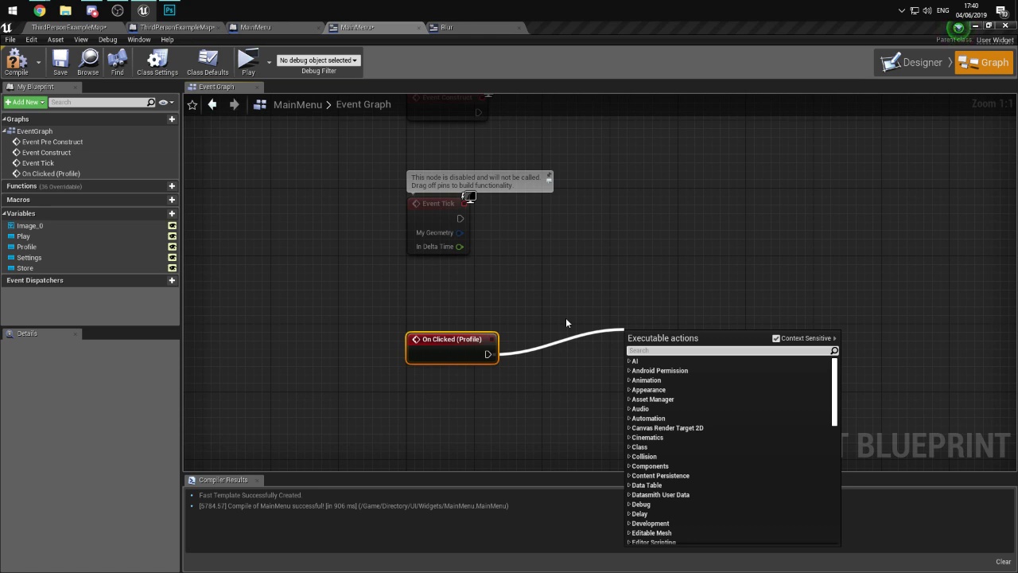
{"action": "left_click", "coordinate": [640, 351]}
{"action": "type", "text": "create widget"}
{"action": "key", "text": "Return"}
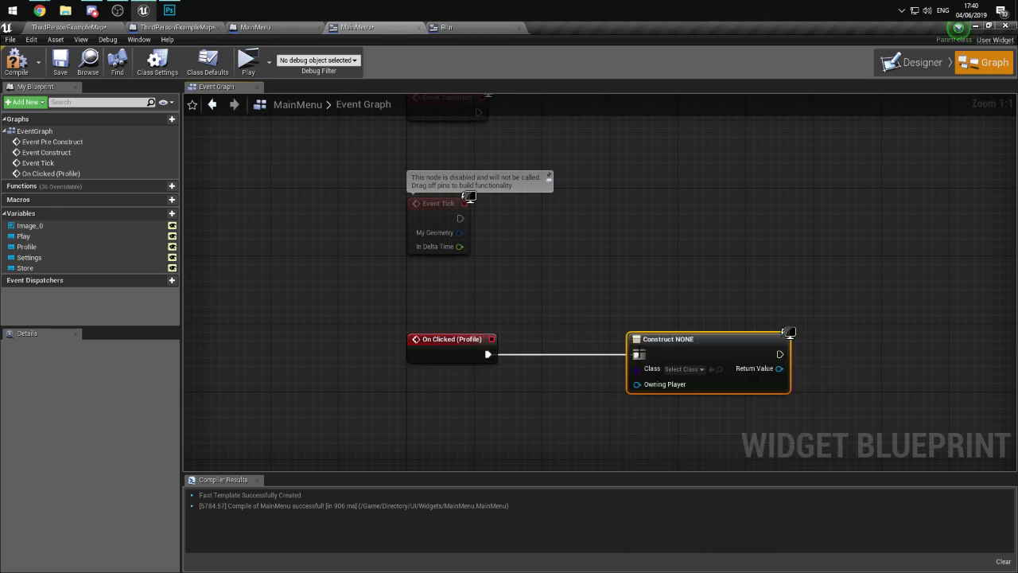
- Connect Get Player Controller to the Create Widget node's Owning Player and set its class to Blur
{"action": "left_click_drag", "start_coordinate": [636, 385], "coordinate": [497, 399]}
{"action": "left_click", "coordinate": [636, 264]}
{"action": "left_click", "coordinate": [685, 368]}
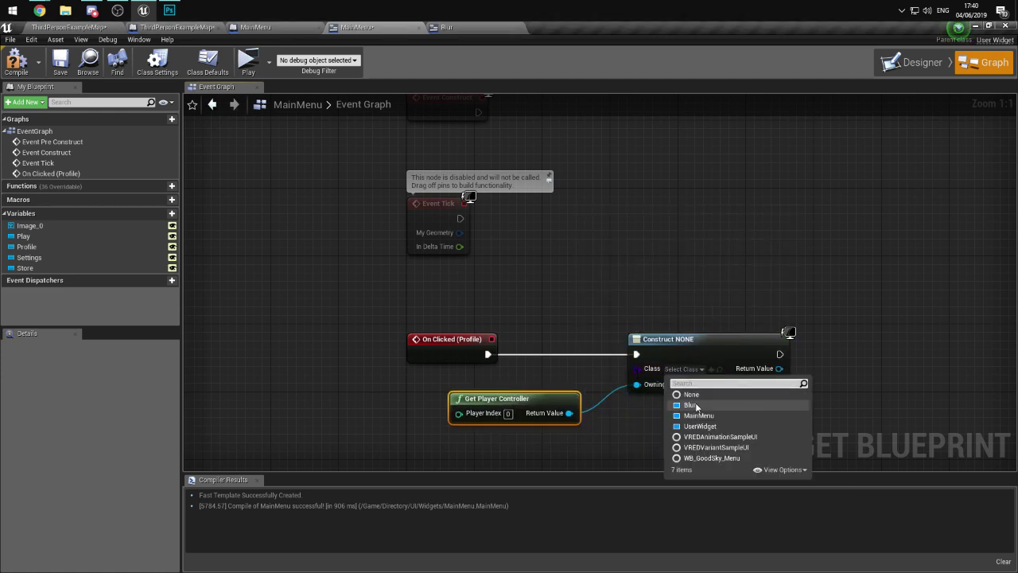
{"action": "left_click", "coordinate": [714, 405]}
- Add an Add to Viewport node from the Create Blur Widget return value, and compile and save MainMenu
{"action": "right_click_drag", "start_coordinate": [767, 370], "coordinate": [515, 368]}
{"action": "left_click_drag", "start_coordinate": [505, 367], "coordinate": [609, 368]}
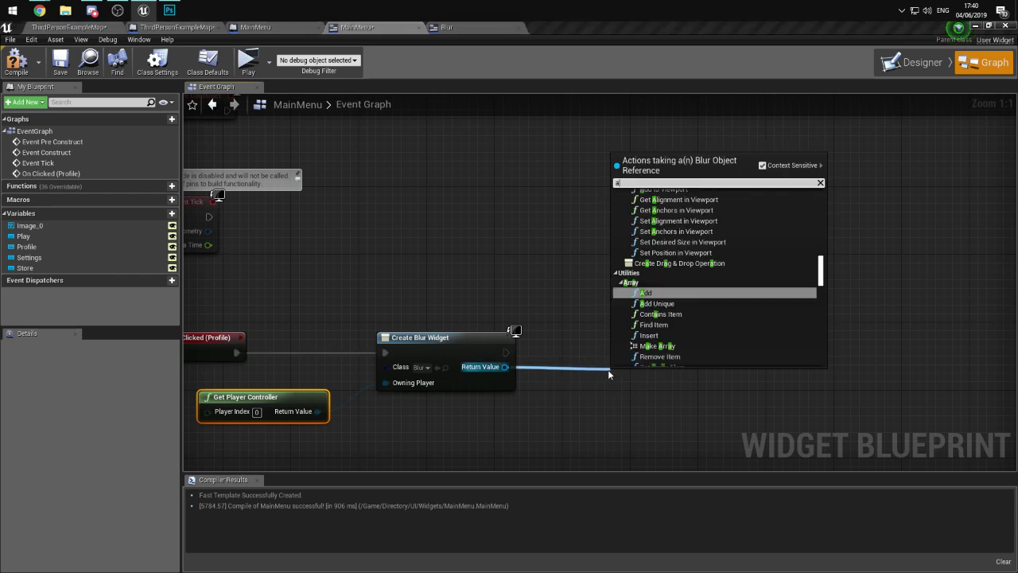
{"action": "type", "text": "add t"}
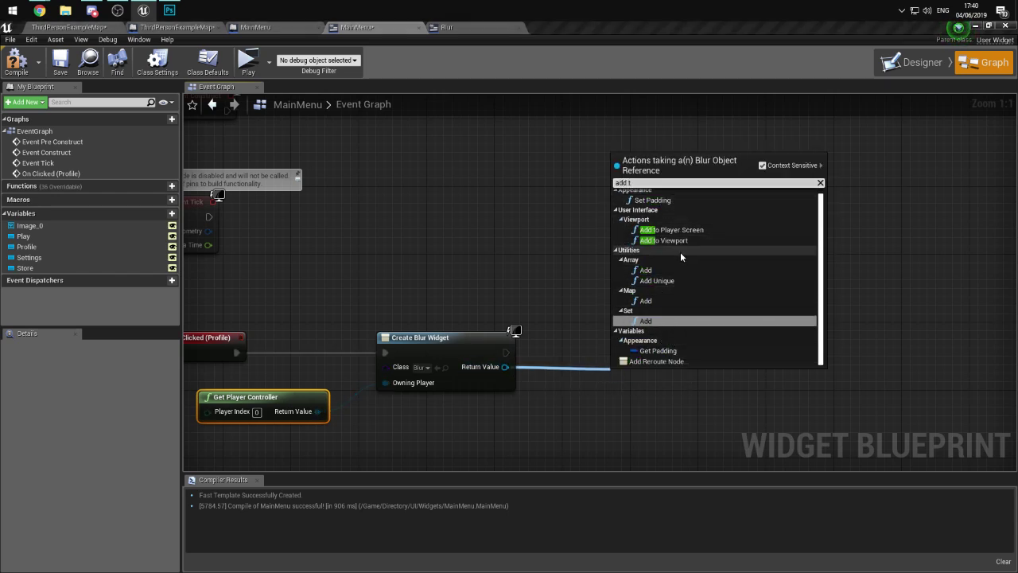
{"action": "left_click", "coordinate": [672, 240]}
{"action": "left_click_drag", "start_coordinate": [653, 363], "coordinate": [636, 337]}
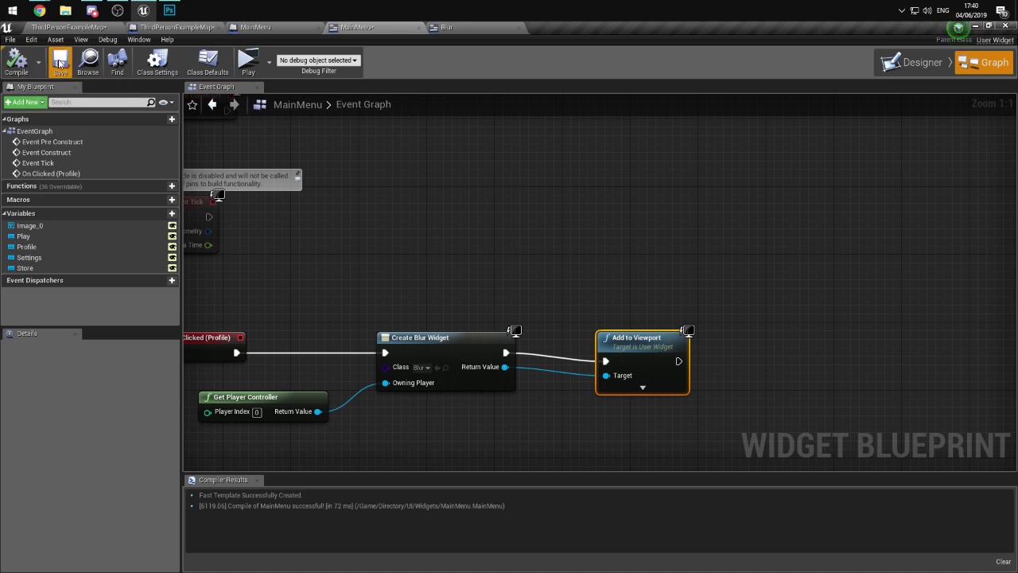
- Play the level to test the dark overlay opened by the SETTINGS button, and close the preview
{"action": "left_click", "coordinate": [69, 28]}
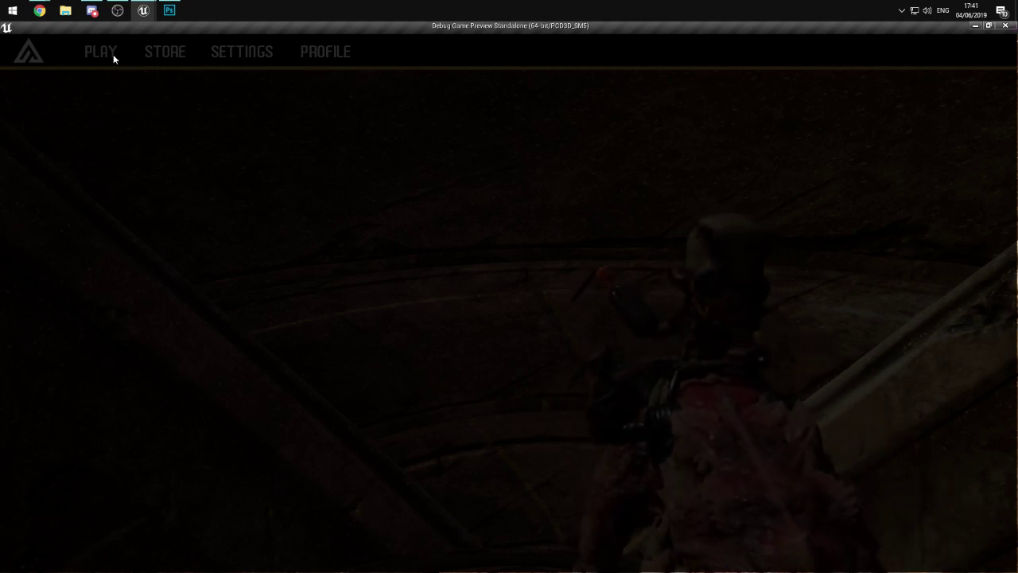
{"action": "left_click", "coordinate": [1005, 25]}
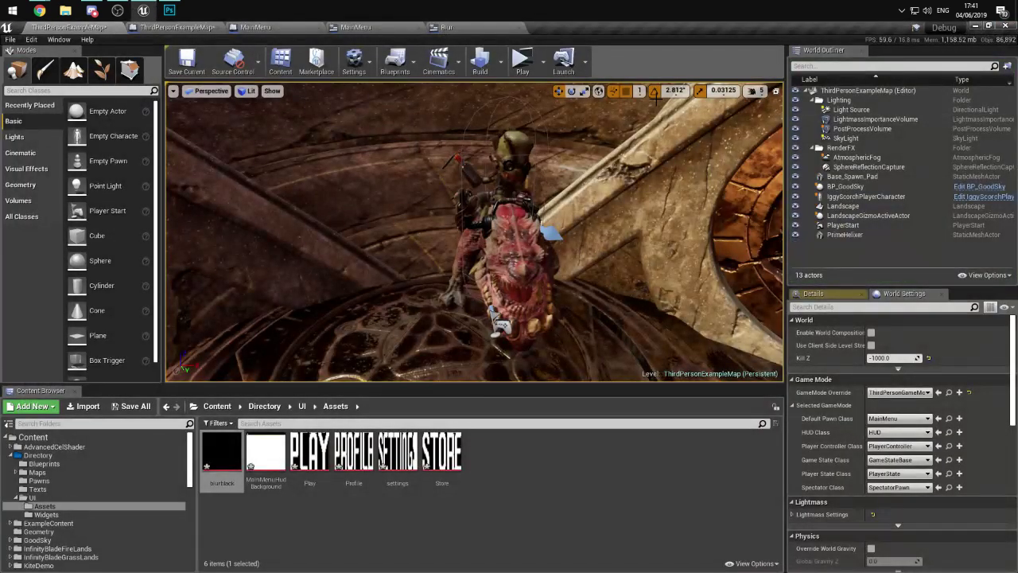
- Add a Background Blur from the special effects to the Blur widget's Canvas Panel
{"action": "left_click", "coordinate": [442, 27]}
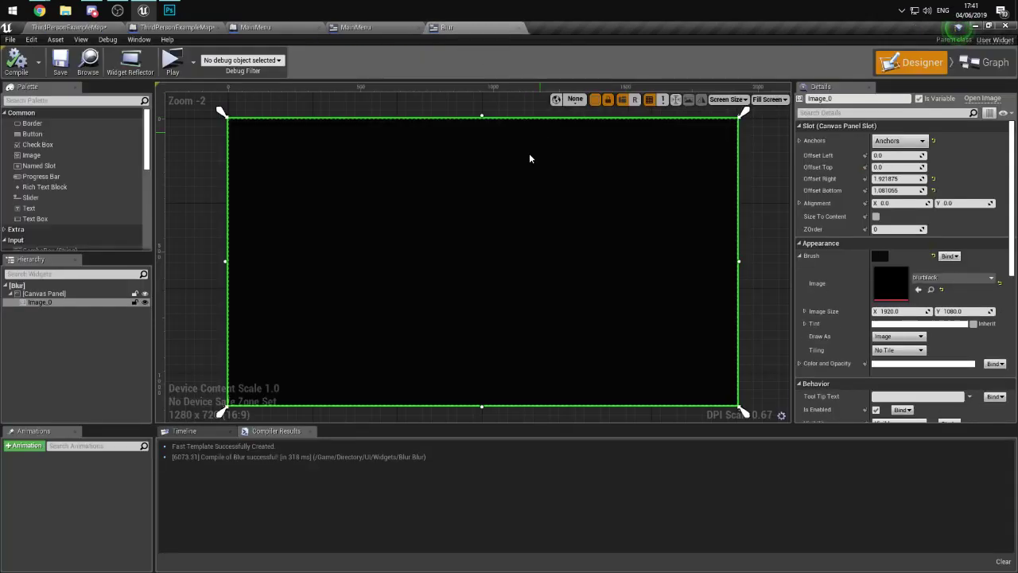
{"action": "scroll", "coordinate": [62, 189], "scroll_direction": "down", "scroll_amount": 5}
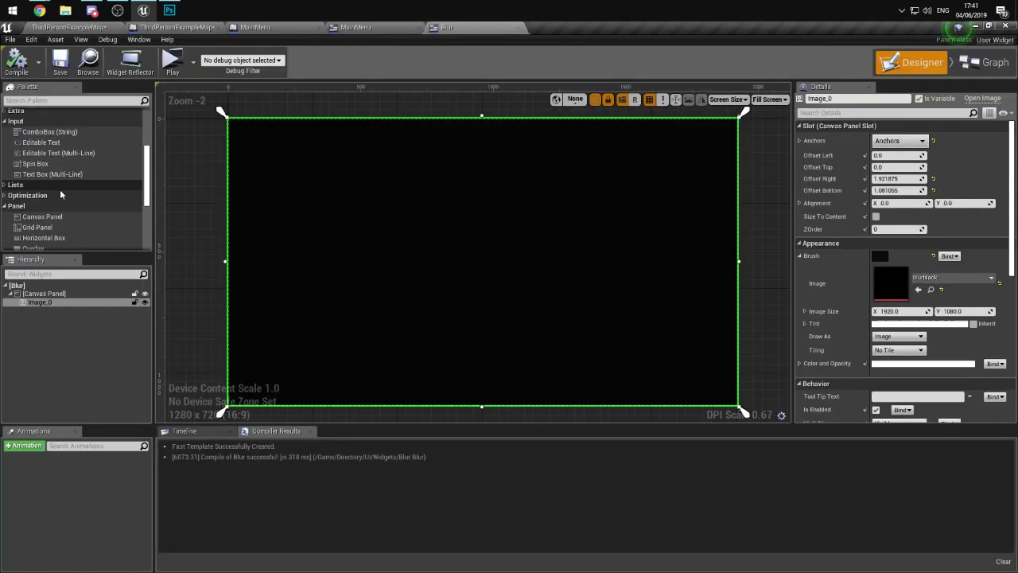
{"action": "scroll", "coordinate": [63, 192], "scroll_direction": "down", "scroll_amount": 4}
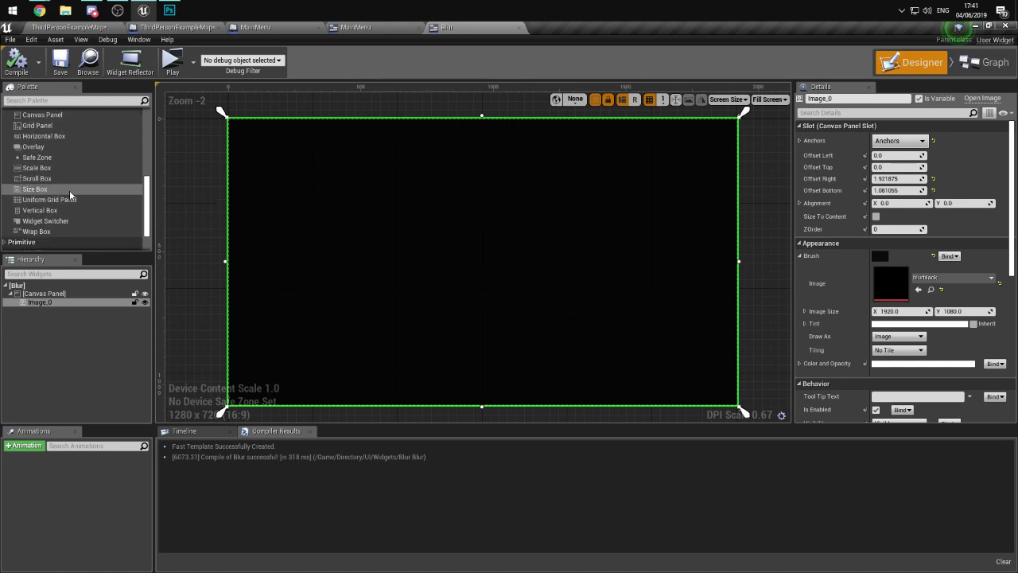
{"action": "scroll", "coordinate": [66, 183], "scroll_direction": "down", "scroll_amount": 3}
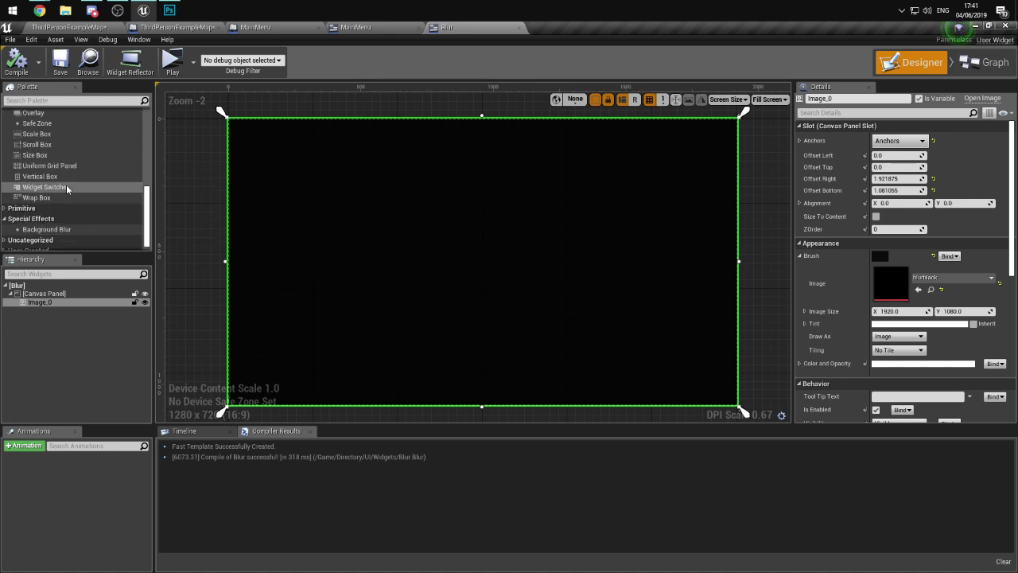
{"action": "left_click_drag", "start_coordinate": [48, 223], "coordinate": [77, 302]}
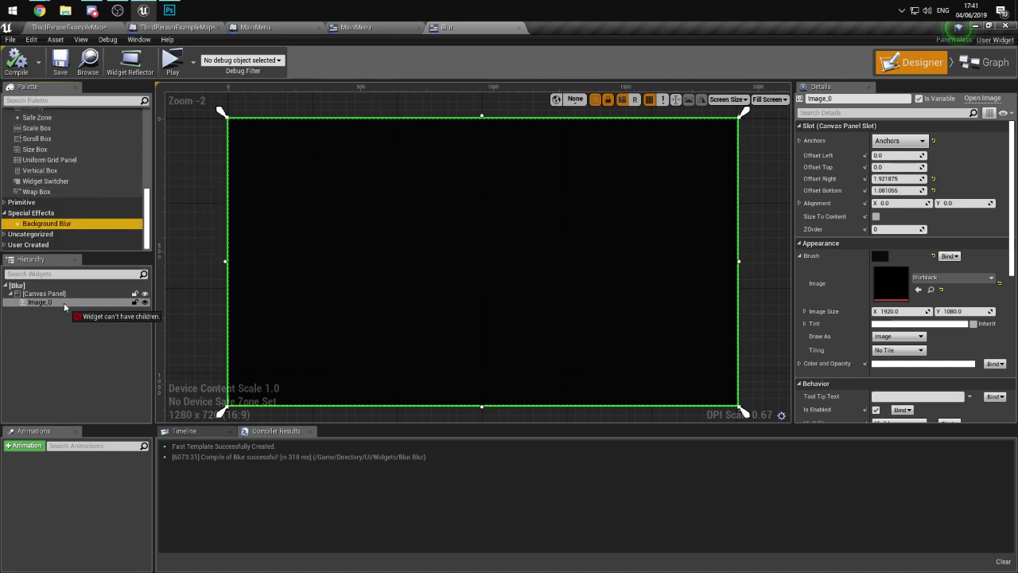
{"action": "left_click_drag", "start_coordinate": [40, 227], "coordinate": [331, 255]}
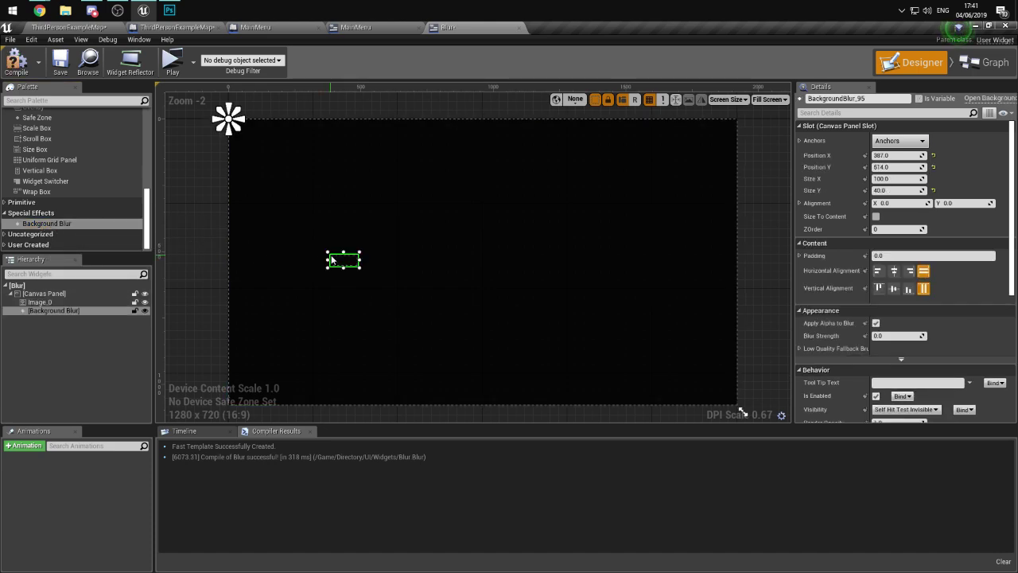
- Set the Background Blur's Size X to 1920 and Size Y to 1080
{"action": "left_click", "coordinate": [895, 178]}
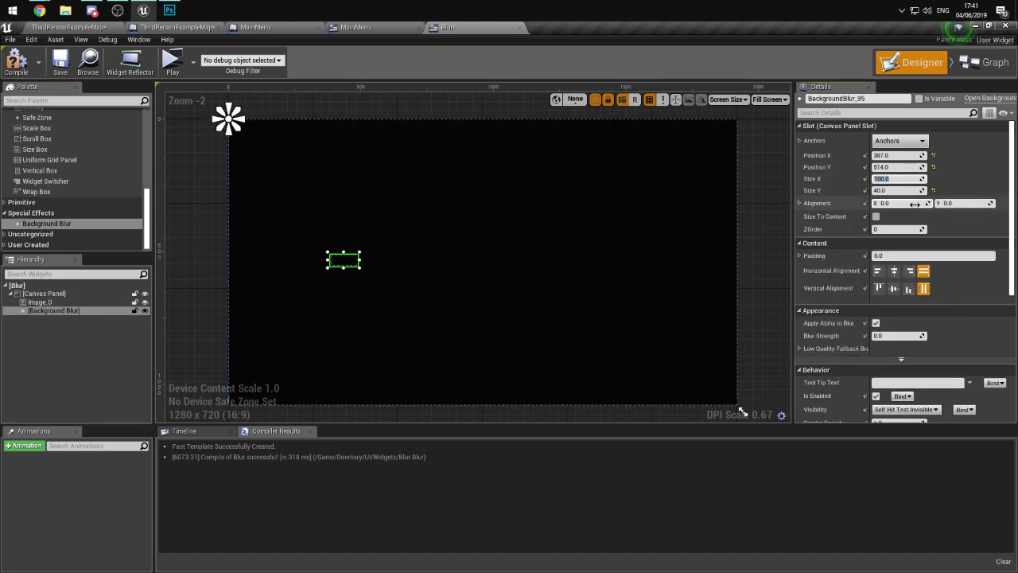
{"action": "type", "text": "1920"}
{"action": "key", "text": "Tab"}
{"action": "type", "text": "108"}
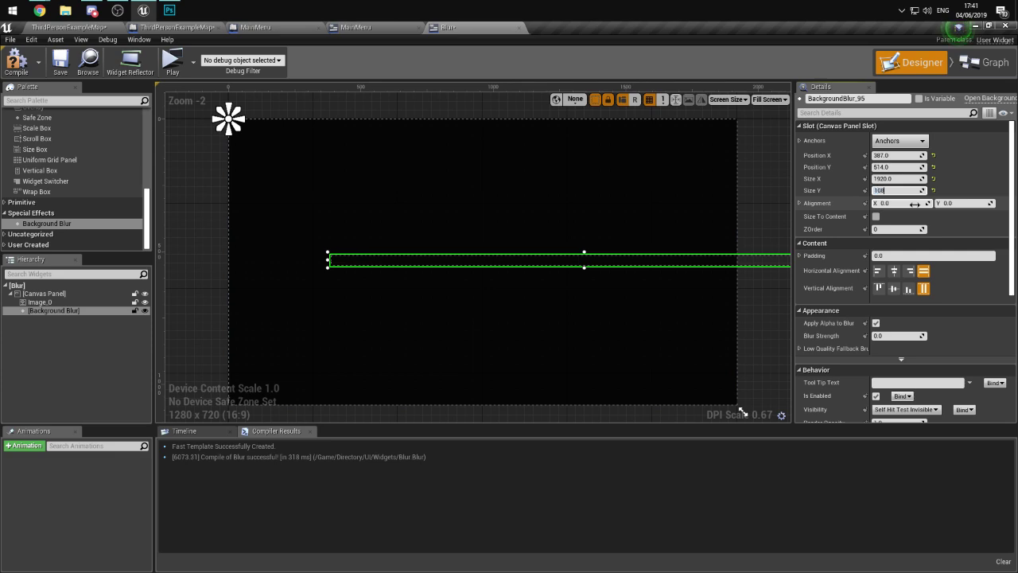
{"action": "type", "text": "0"}
{"action": "key", "text": "Return"}
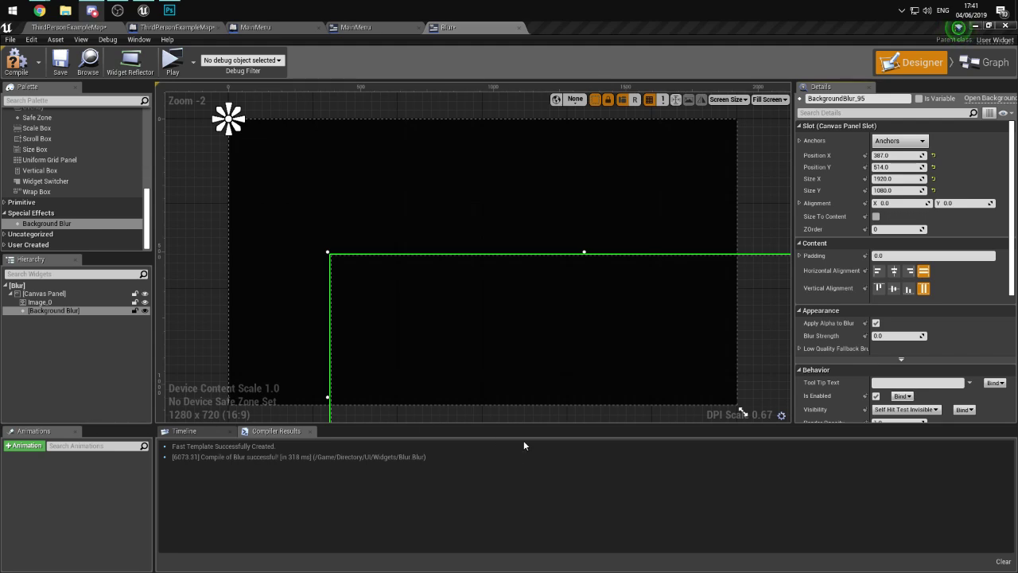
- Move the Background Blur to position 0, 0 and stretch its anchors across the whole canvas
{"action": "left_click_drag", "start_coordinate": [441, 345], "coordinate": [331, 190]}
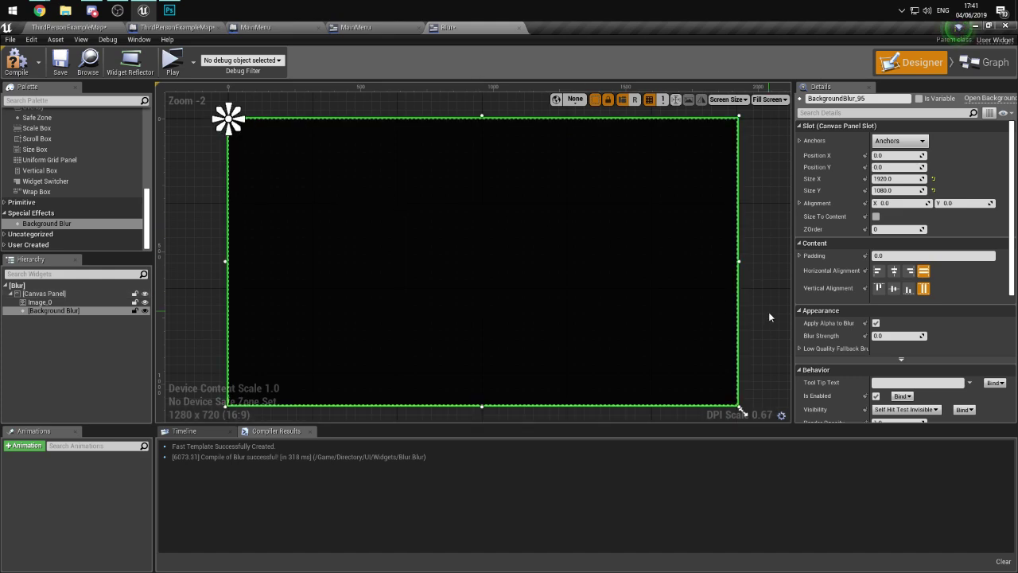
{"action": "left_click", "coordinate": [768, 312]}
{"action": "left_click", "coordinate": [432, 292]}
{"action": "left_click_drag", "start_coordinate": [236, 121], "coordinate": [740, 407]}
{"action": "left_click", "coordinate": [751, 401]}
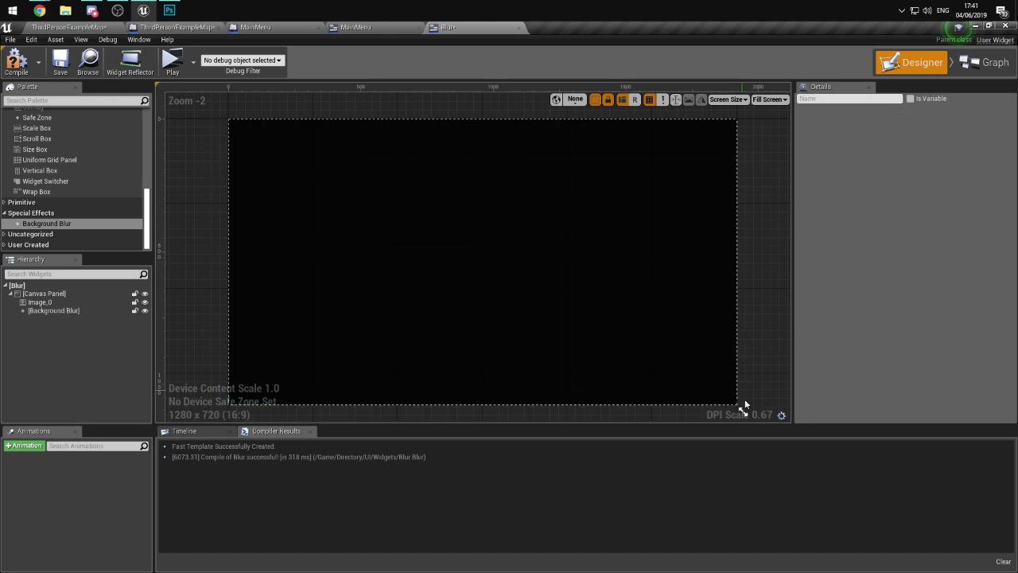
{"action": "left_click", "coordinate": [699, 184]}
{"action": "left_click_drag", "start_coordinate": [743, 270], "coordinate": [751, 428]}
- Play the level in a maximized preview to check the menu with the Background Blur added
{"action": "left_click", "coordinate": [64, 27]}
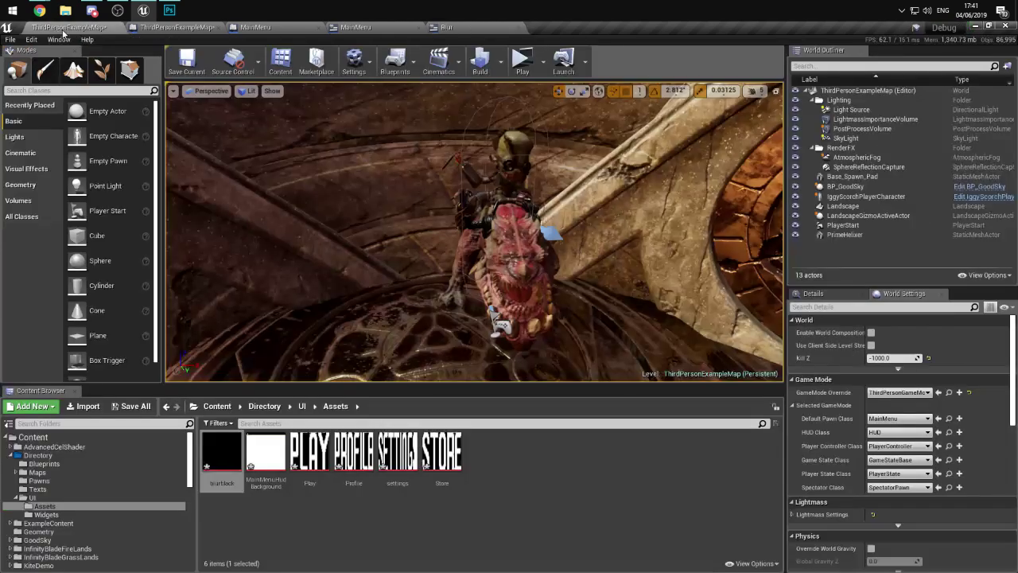
{"action": "left_click", "coordinate": [519, 62]}
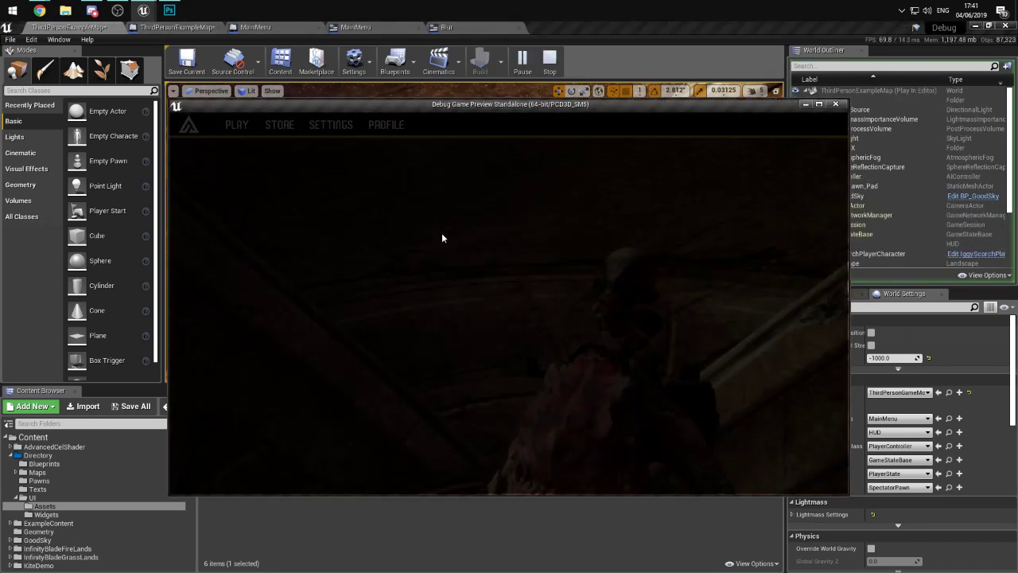
{"action": "left_click", "coordinate": [819, 104]}
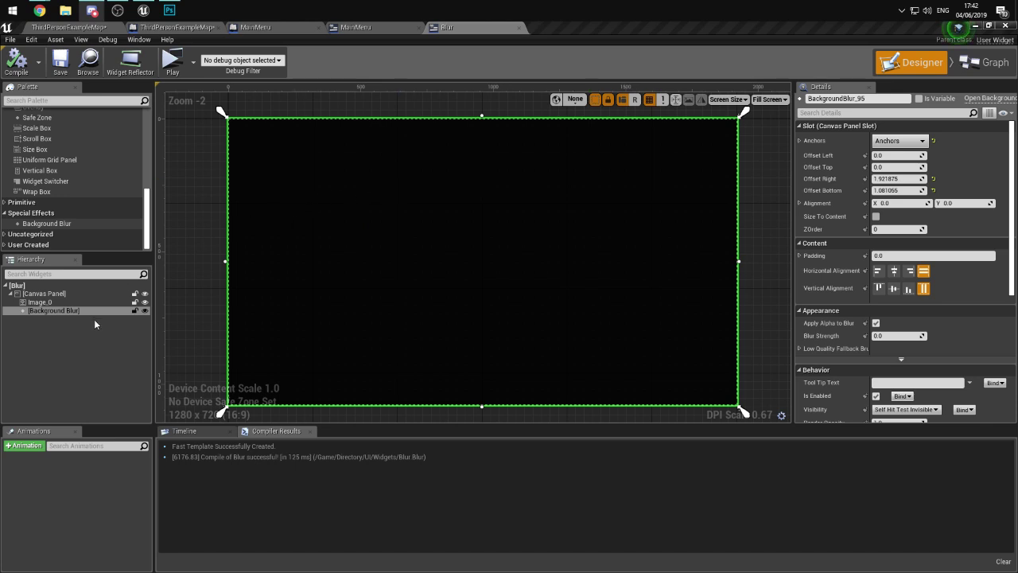
- Set the Background Blur's ZOrder to 5, and compile and save the Blur widget
{"action": "left_click", "coordinate": [893, 229]}
{"action": "type", "text": "1"}
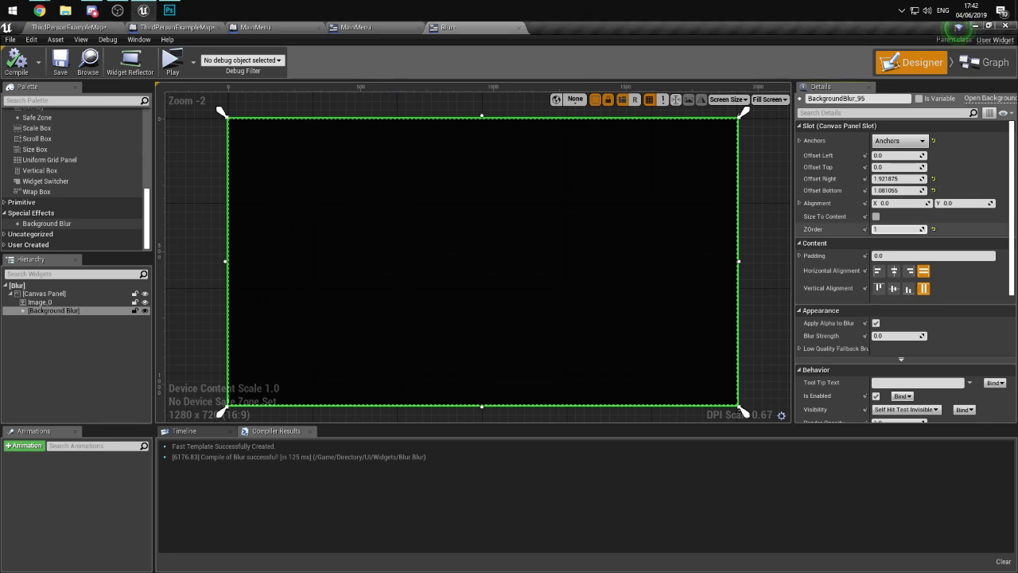
{"action": "mouse_move", "coordinate": [897, 229]}
{"action": "left_mouse_down"}
{"action": "mouse_move", "coordinate": [923, 229]}
{"action": "mouse_move", "coordinate": [883, 229]}
{"action": "left_mouse_up"}
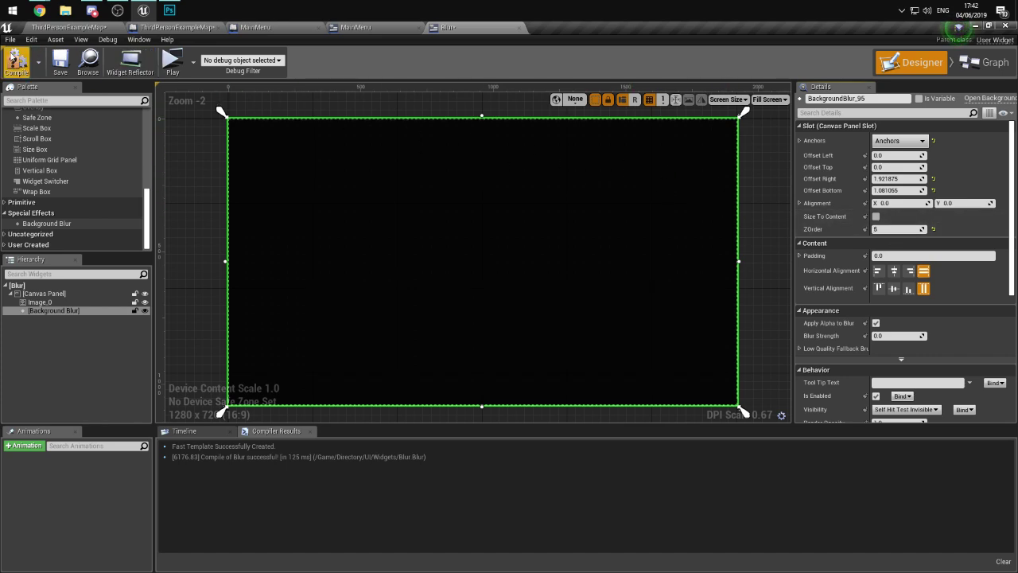
{"action": "left_click", "coordinate": [16, 60]}
{"action": "left_click", "coordinate": [52, 62]}
- Play the level again in a maximized preview to check the effect of the new ZOrder
{"action": "left_click", "coordinate": [69, 27]}
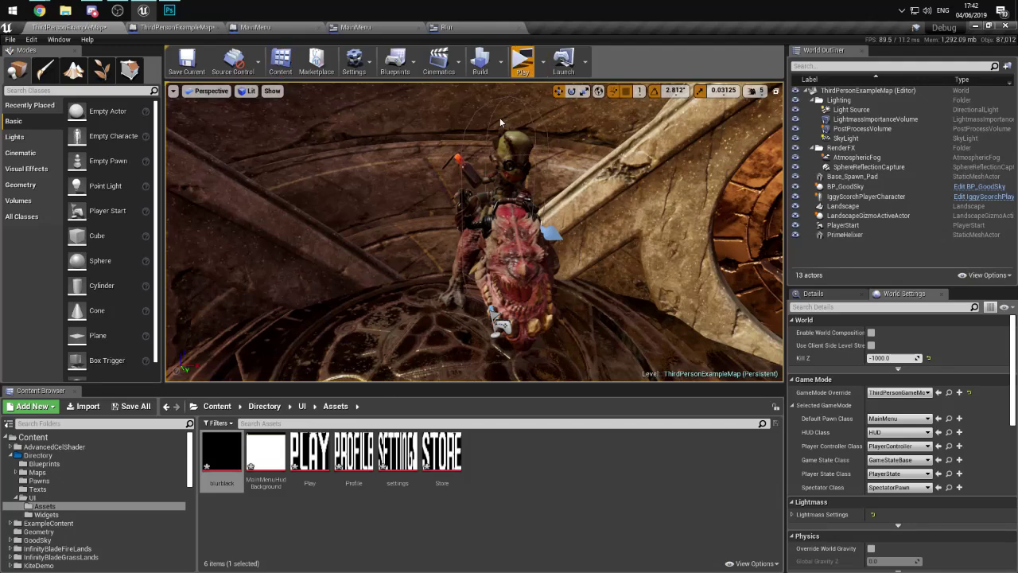
{"action": "left_click", "coordinate": [522, 62]}
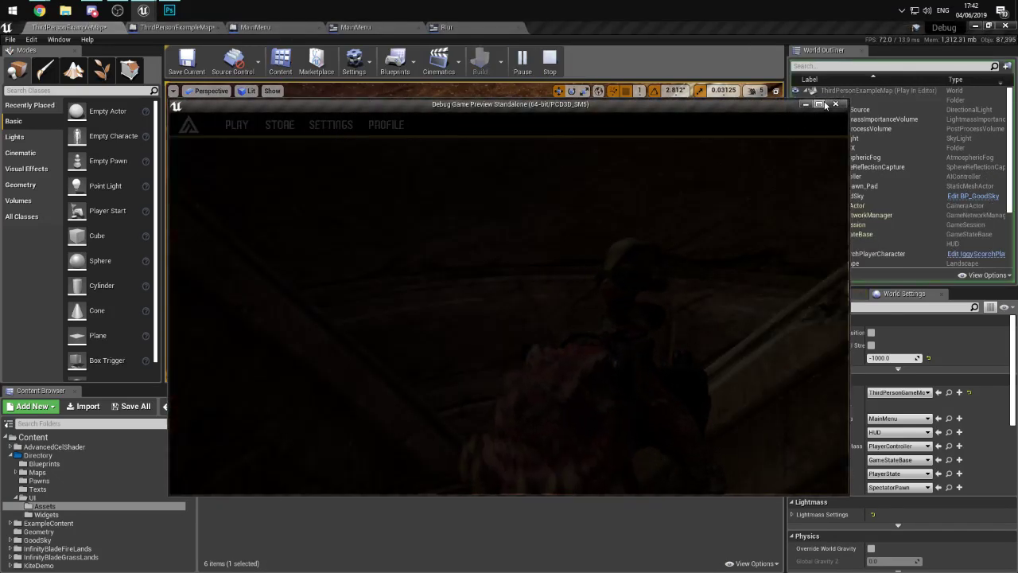
{"action": "left_click", "coordinate": [820, 104]}
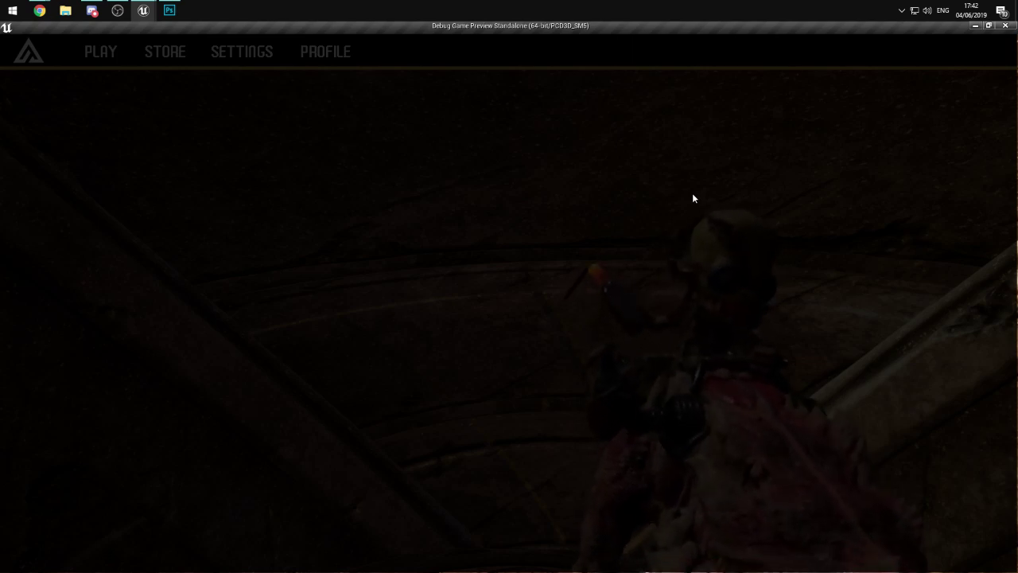
- Delete the black image from the Blur widget, and compile it with the Background Blur's ZOrder set to 0
{"action": "left_click", "coordinate": [1005, 27]}
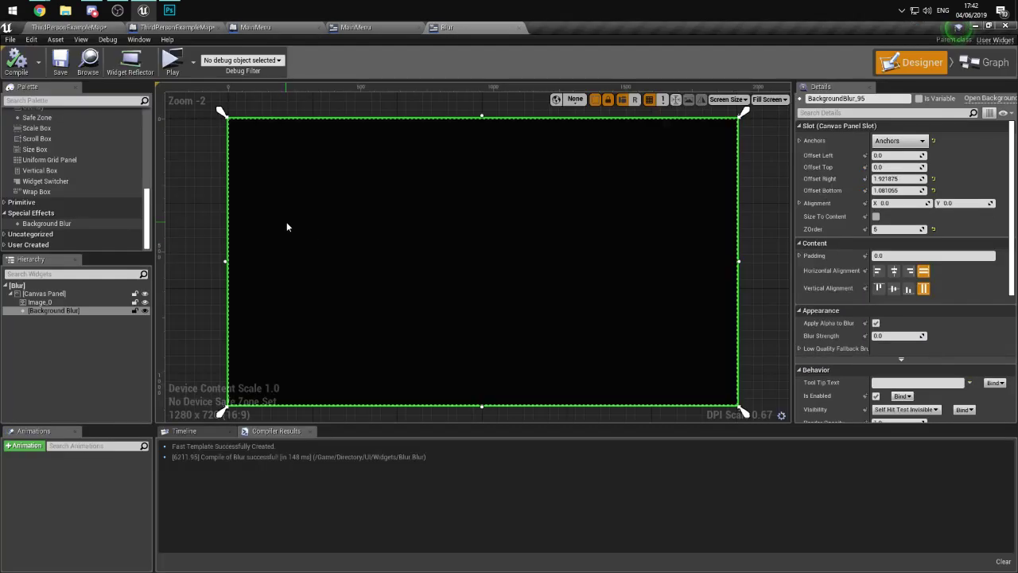
{"action": "left_click", "coordinate": [72, 303]}
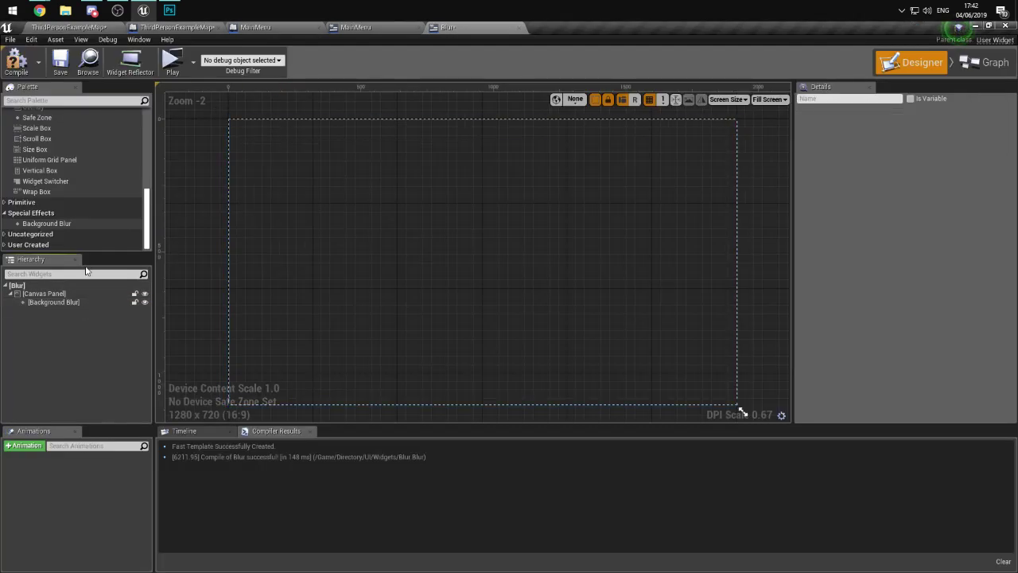
{"action": "left_click", "coordinate": [66, 303]}
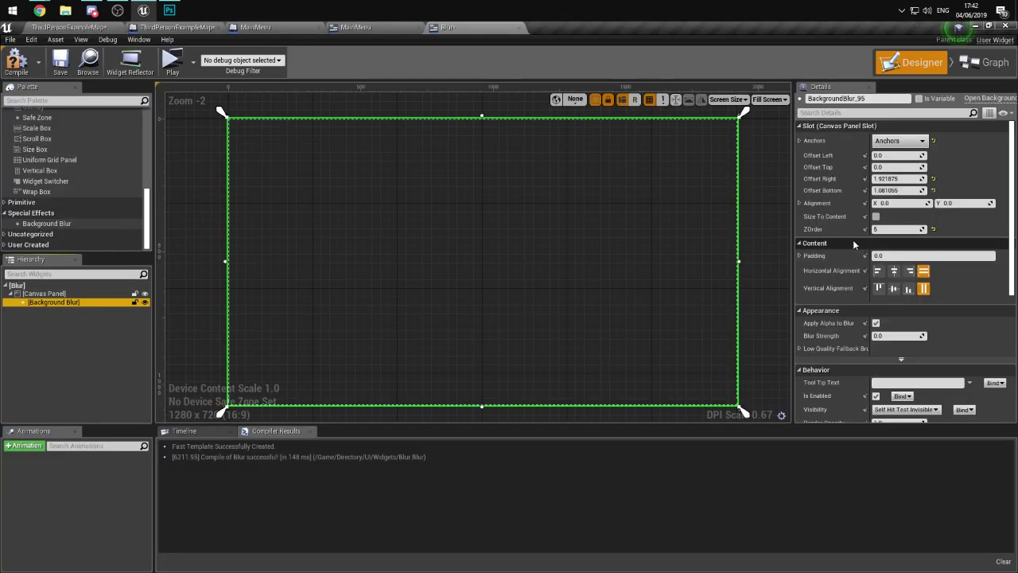
{"action": "left_click", "coordinate": [887, 229]}
{"action": "type", "text": "0"}
{"action": "key", "text": "Return"}
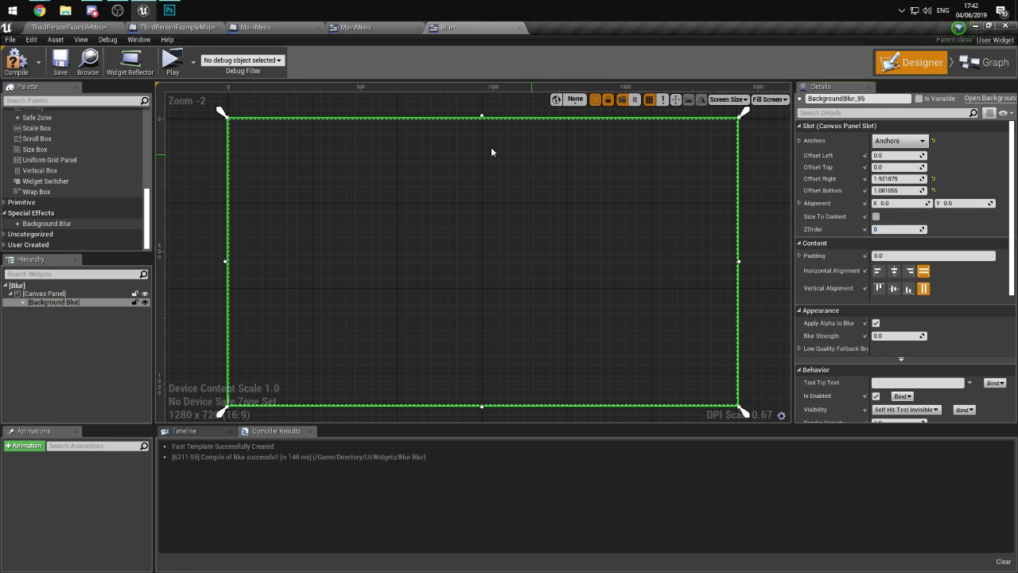
{"action": "left_click", "coordinate": [16, 61]}
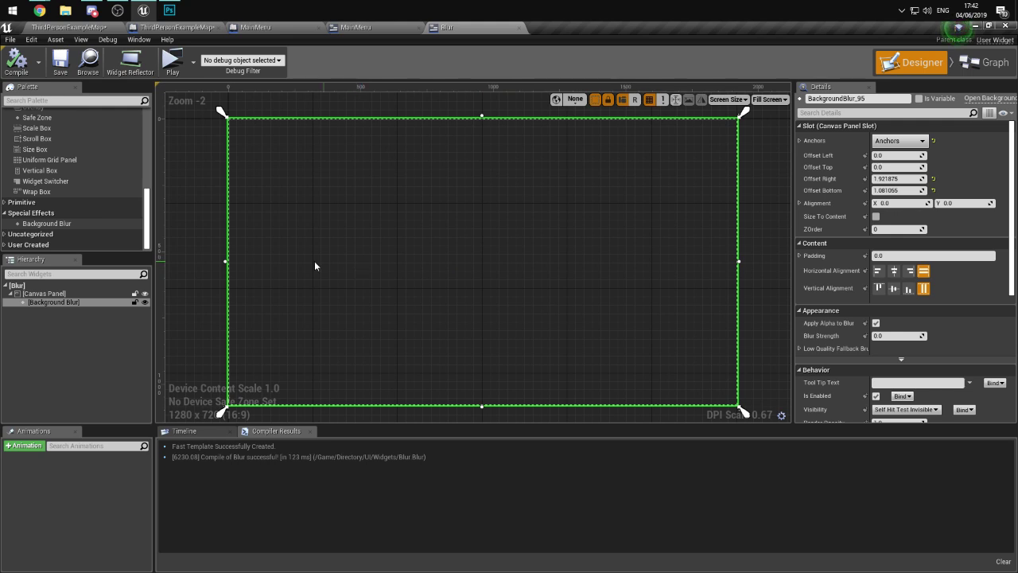
- Add a new Image to the Blur widget's Canvas Panel below the Background Blur and size it to 1920 by 1080
{"action": "scroll", "coordinate": [32, 160], "scroll_direction": "up", "scroll_amount": 10}
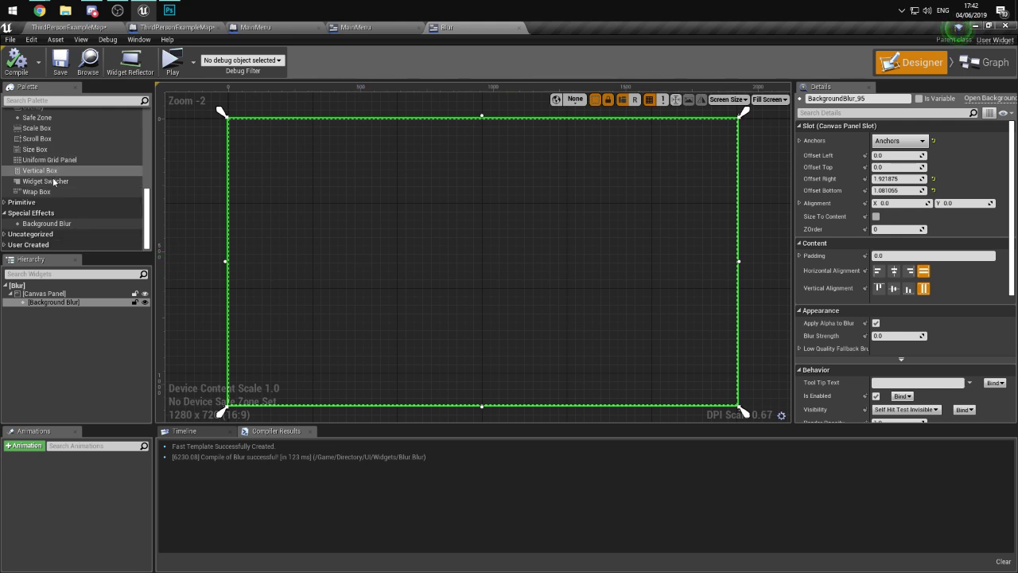
{"action": "left_click_drag", "start_coordinate": [30, 156], "coordinate": [48, 295]}
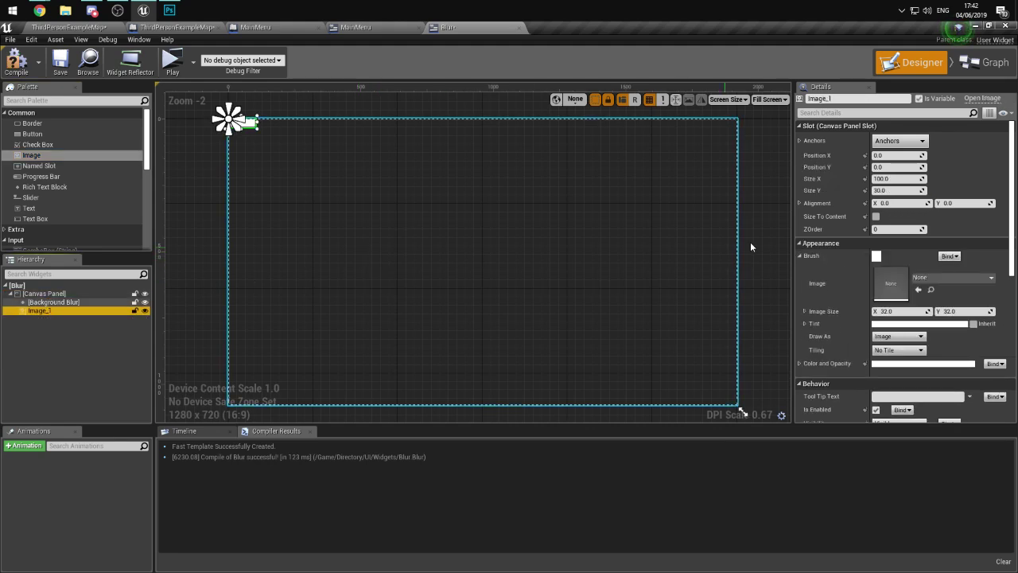
{"action": "left_click", "coordinate": [891, 178]}
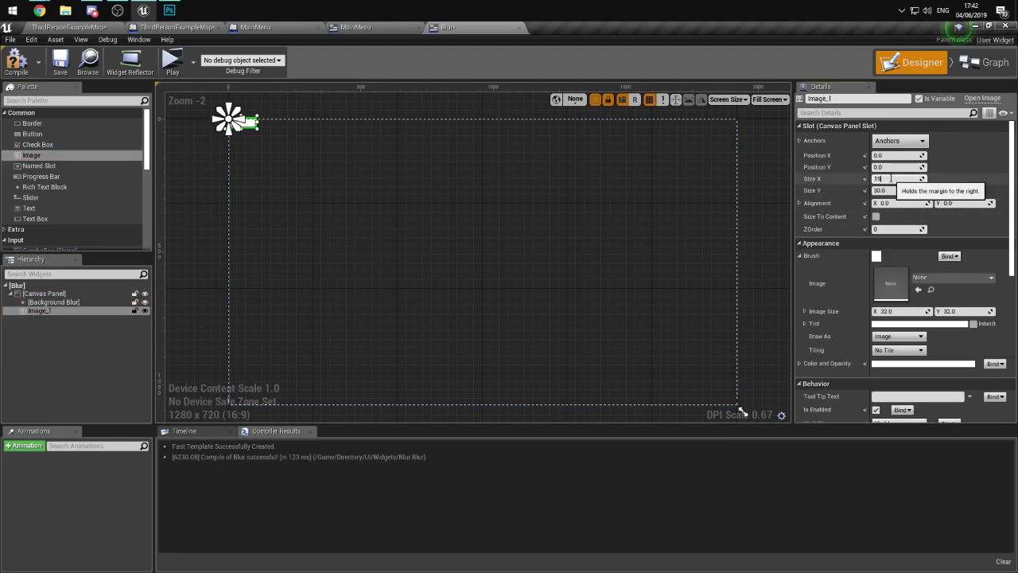
{"action": "type", "text": "1920"}
{"action": "key", "text": "Tab"}
{"action": "type", "text": "10"}
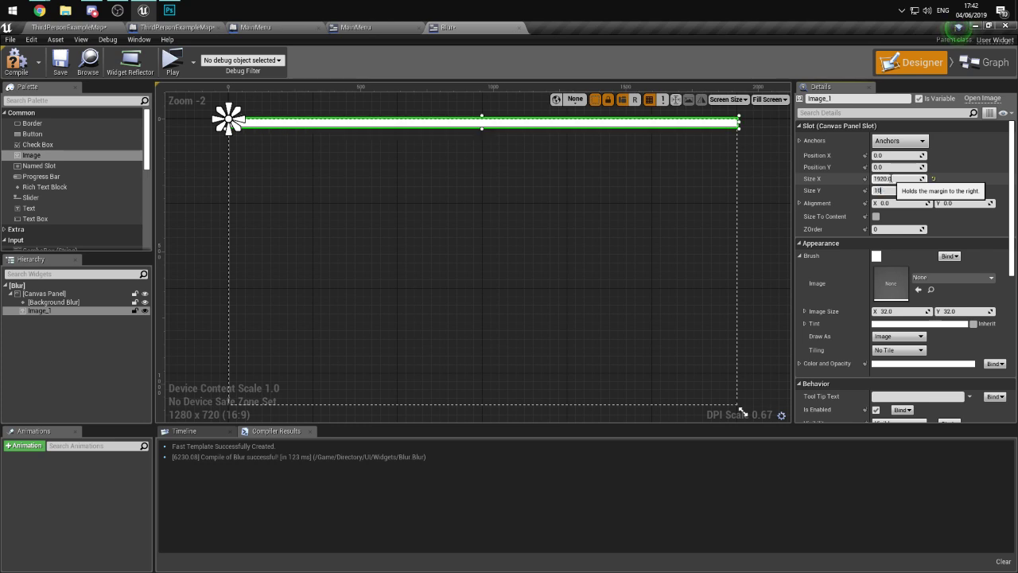
{"action": "key", "text": "Return"}
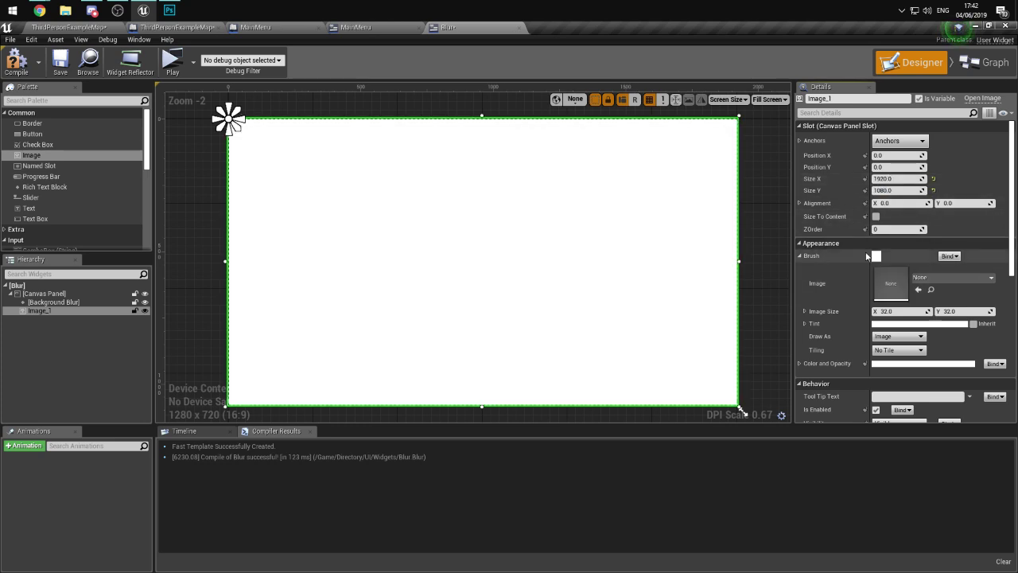
- Assign the blurblack texture to the new image and stretch its anchors across the whole canvas
{"action": "left_click", "coordinate": [951, 276]}
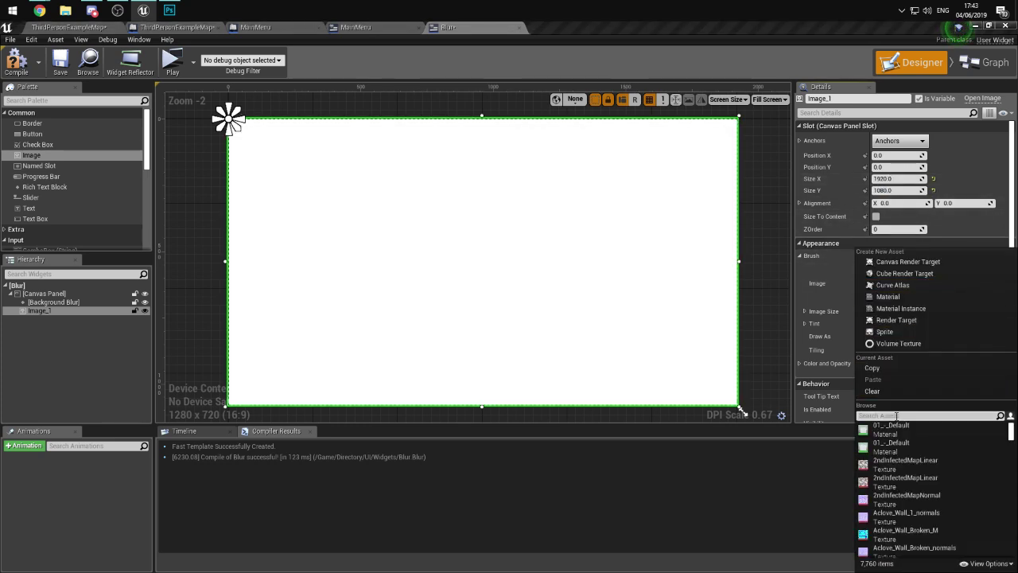
{"action": "type", "text": "blur"}
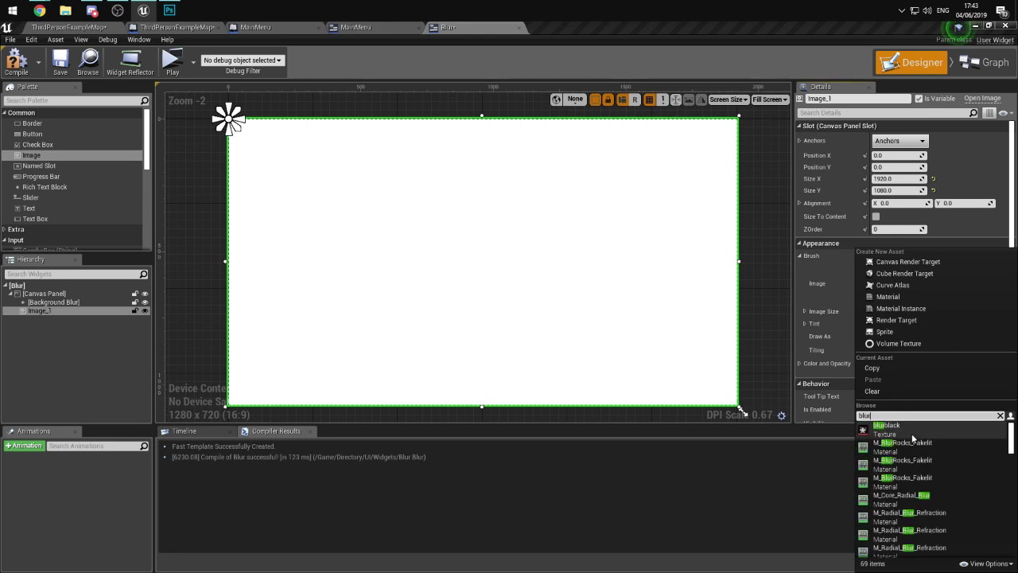
{"action": "left_click", "coordinate": [890, 430]}
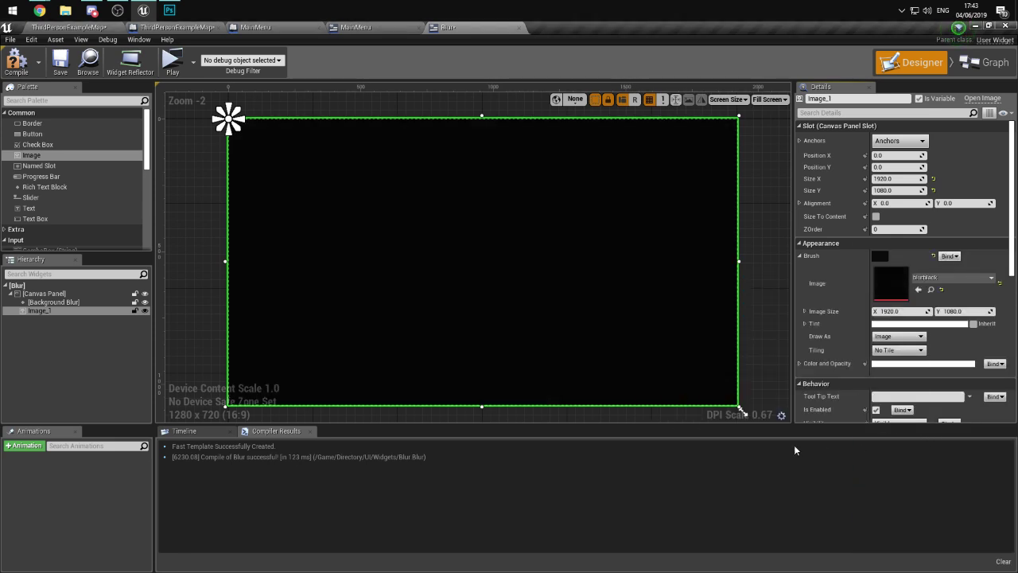
{"action": "left_click", "coordinate": [52, 309]}
{"action": "left_click_drag", "start_coordinate": [236, 113], "coordinate": [742, 407]}
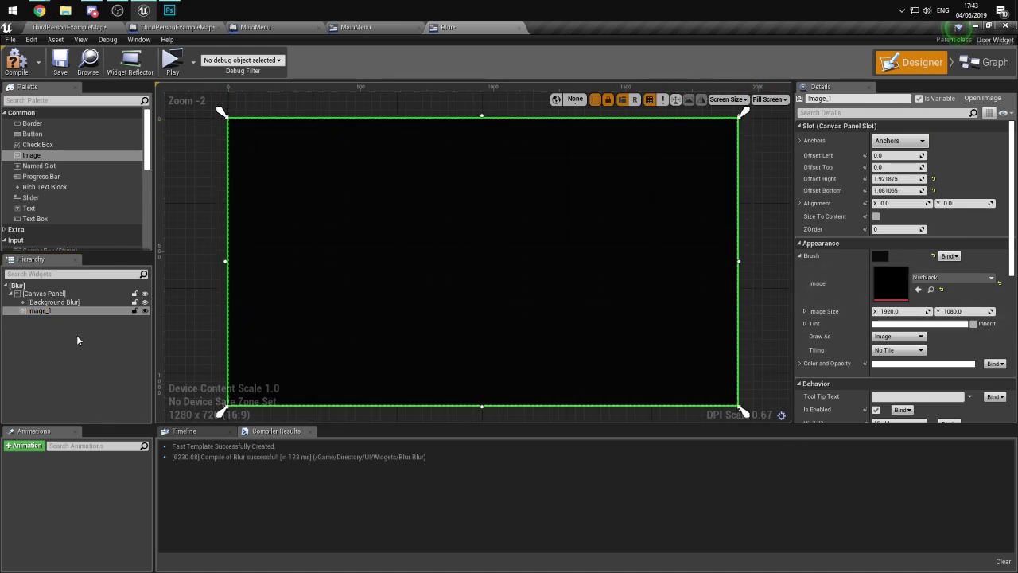
- Set the Background Blur's Blur Strength to about 2.9, compile, and check the effect in a maximized level preview
{"action": "left_click", "coordinate": [53, 302]}
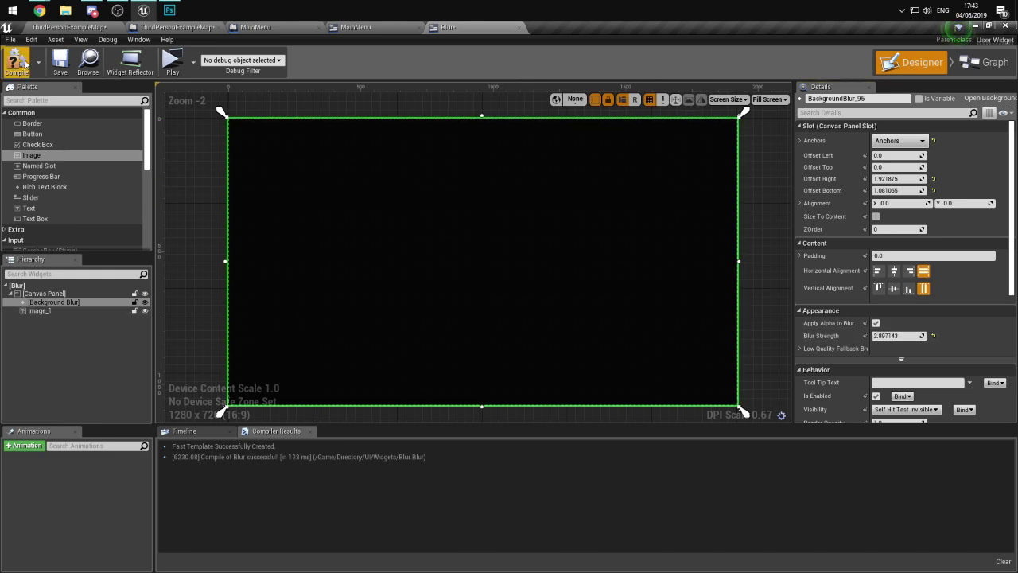
{"action": "left_click", "coordinate": [69, 27]}
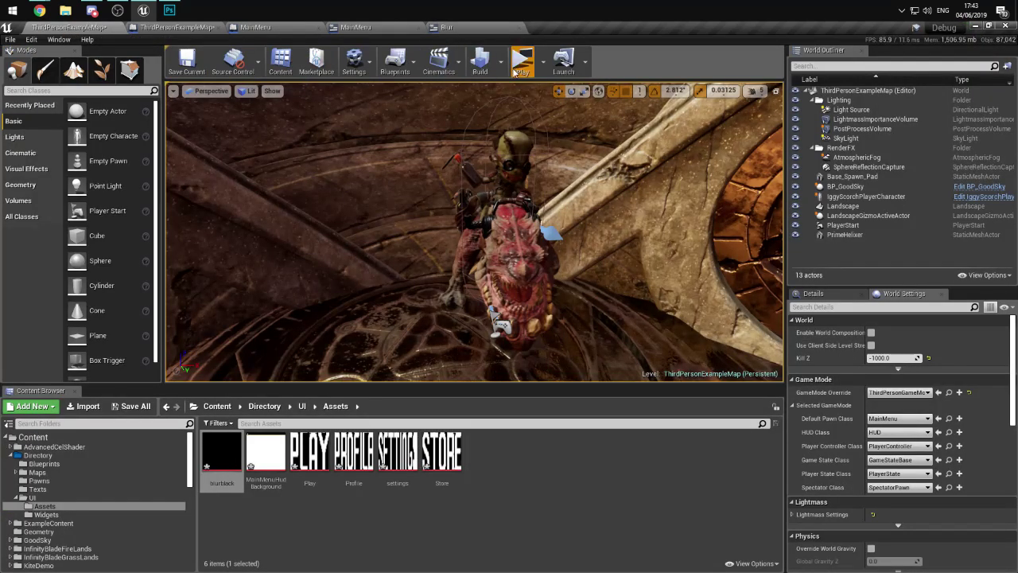
{"action": "left_click", "coordinate": [517, 70]}
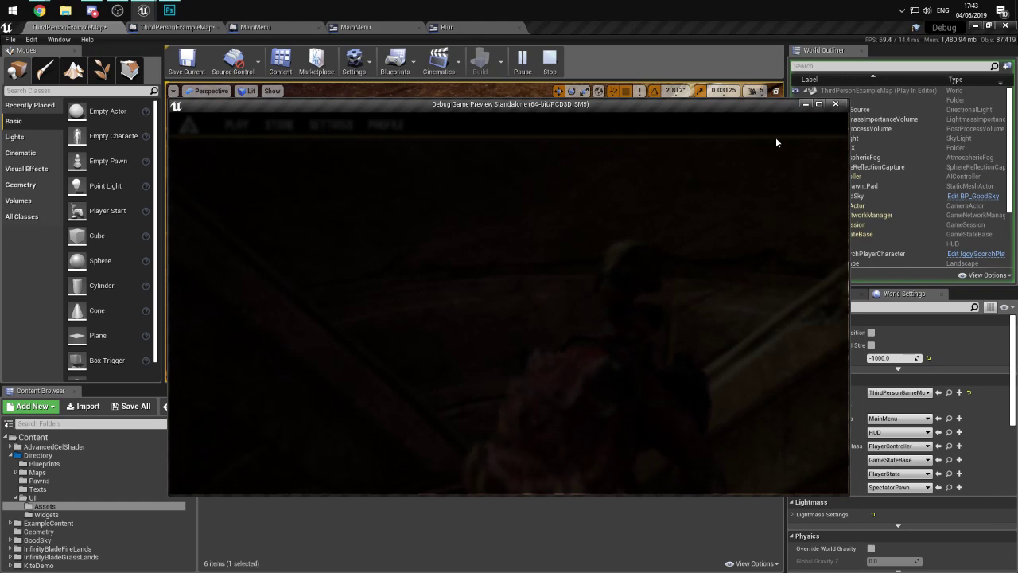
{"action": "left_click", "coordinate": [819, 105]}
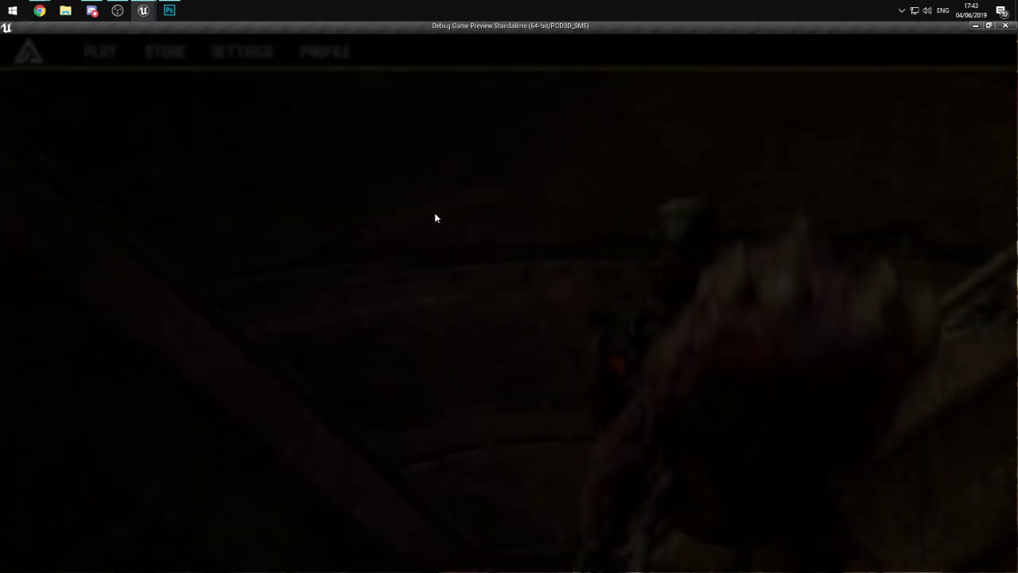
{"action": "left_click", "coordinate": [1005, 26]}
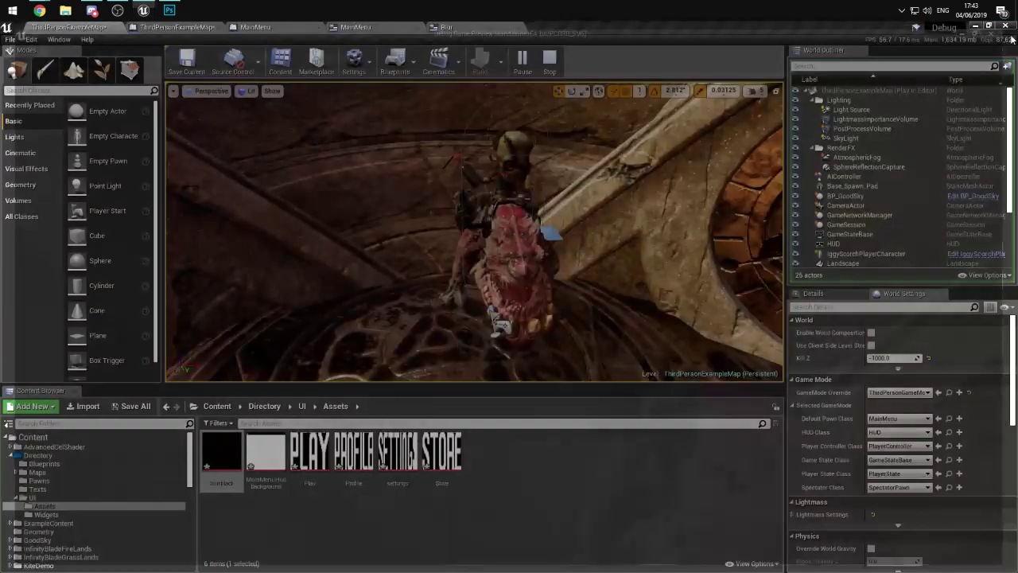
- Switch to Photoshop and erase a full-width strip along the top of Layer 2, using the LogoIco layer as a height guide
{"action": "left_click", "coordinate": [169, 9]}
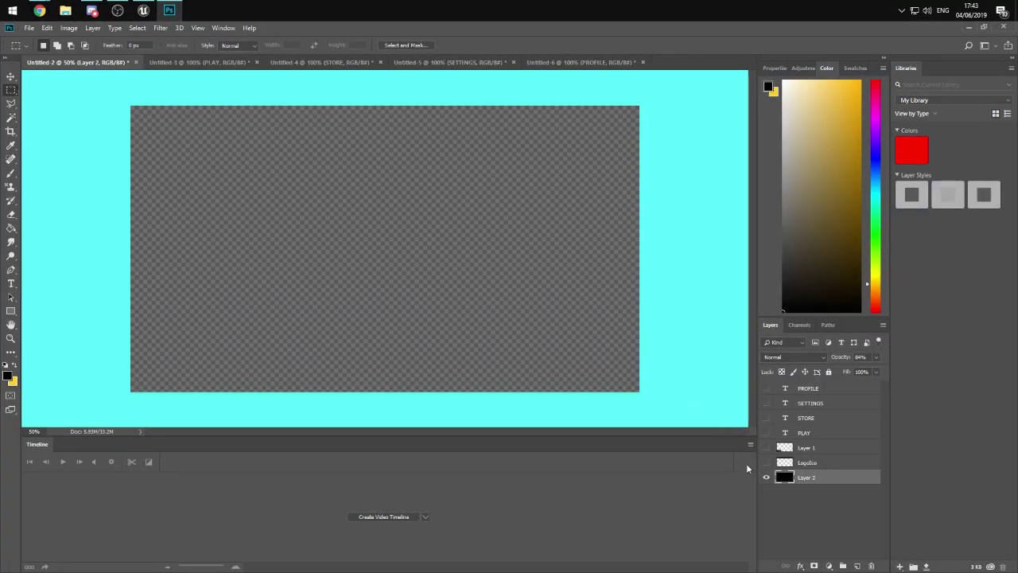
{"action": "left_click", "coordinate": [767, 463]}
{"action": "left_click_drag", "start_coordinate": [131, 105], "coordinate": [668, 125]}
{"action": "left_click", "coordinate": [767, 463]}
{"action": "key", "text": "Delete"}
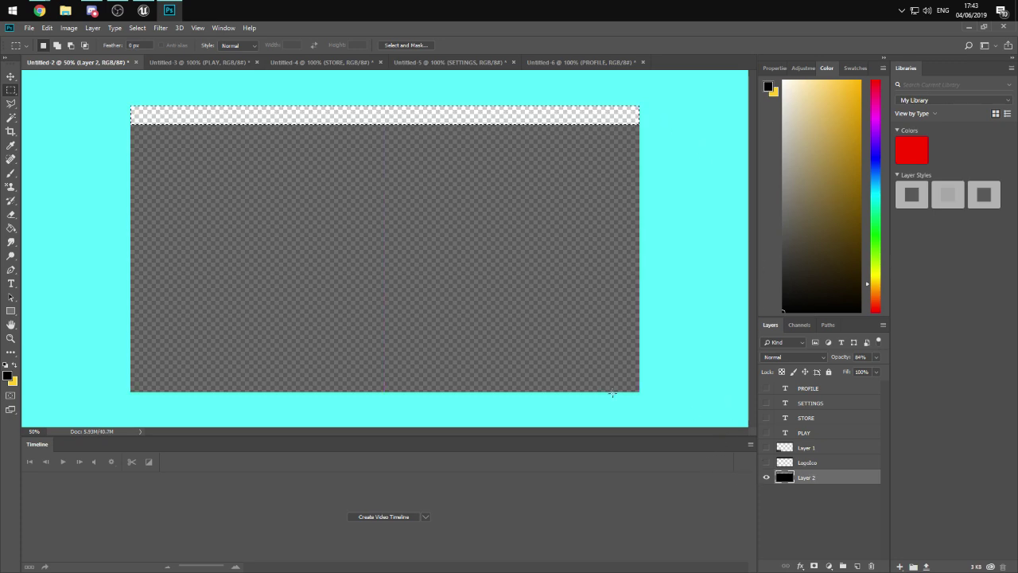
- Save the image as a PNG over the existing blurblack file, with the large file size option
{"action": "key", "text": "ctrl+s"}
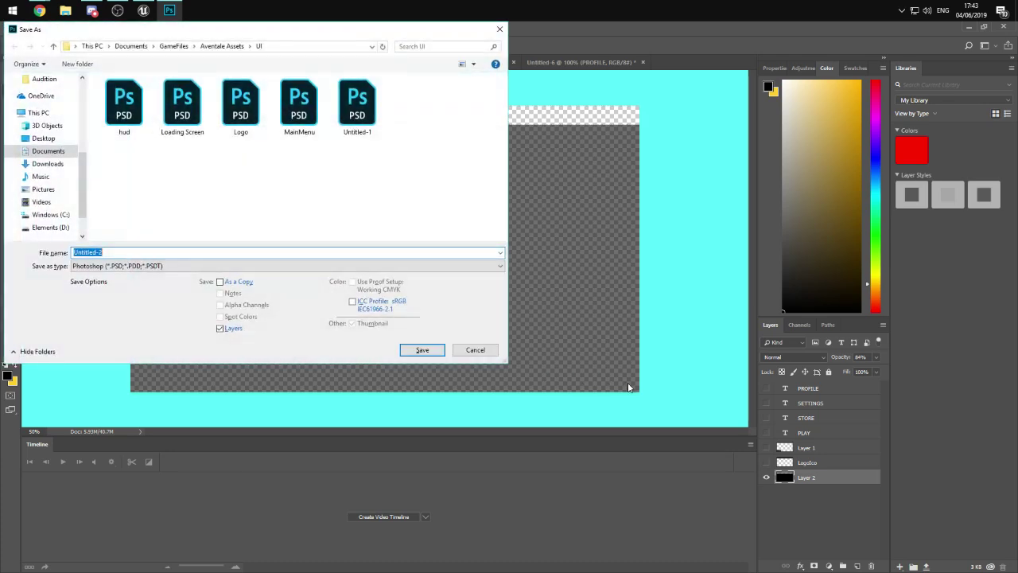
{"action": "left_click", "coordinate": [148, 267]}
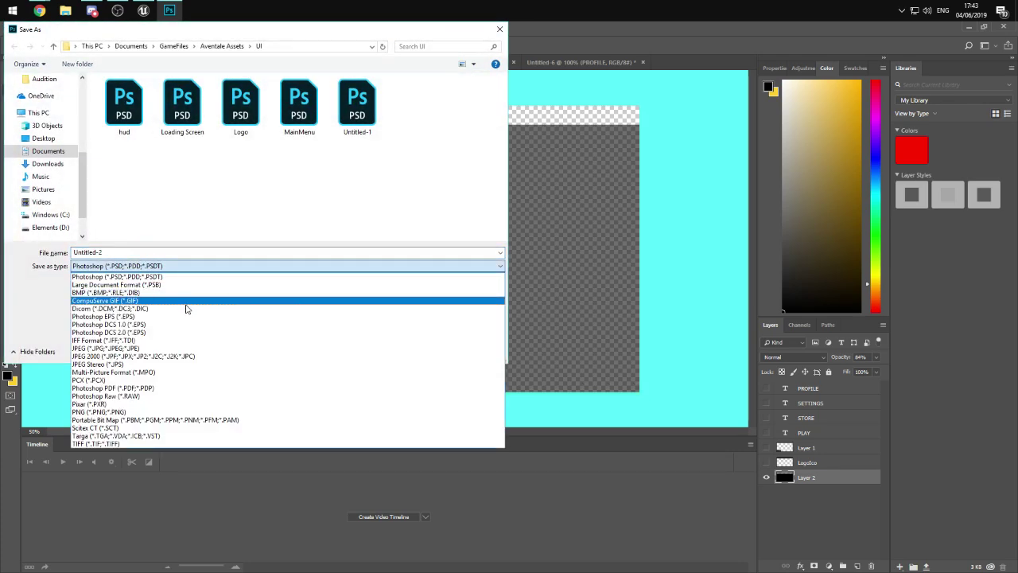
{"action": "left_click", "coordinate": [99, 411]}
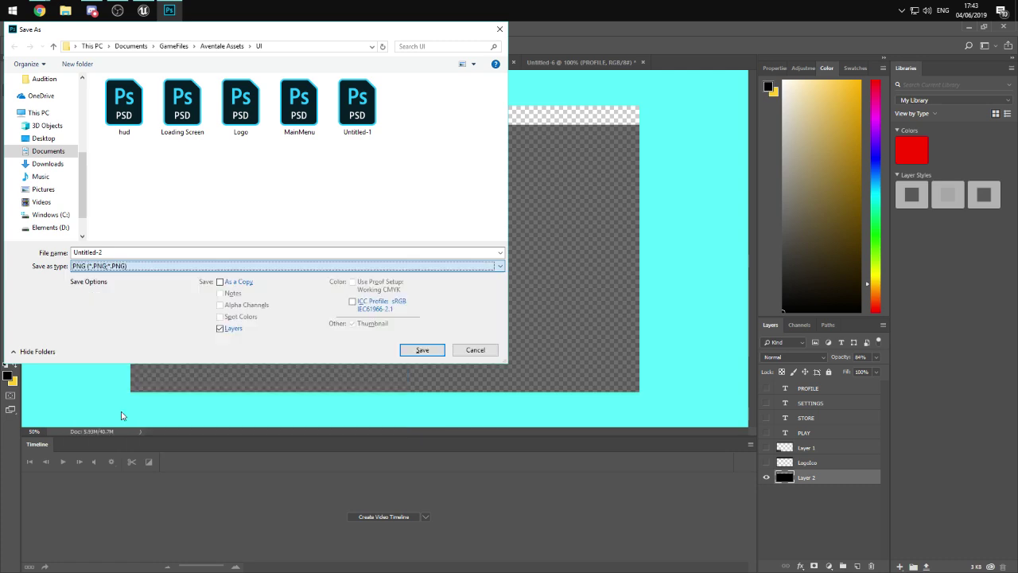
{"action": "left_click", "coordinate": [124, 183]}
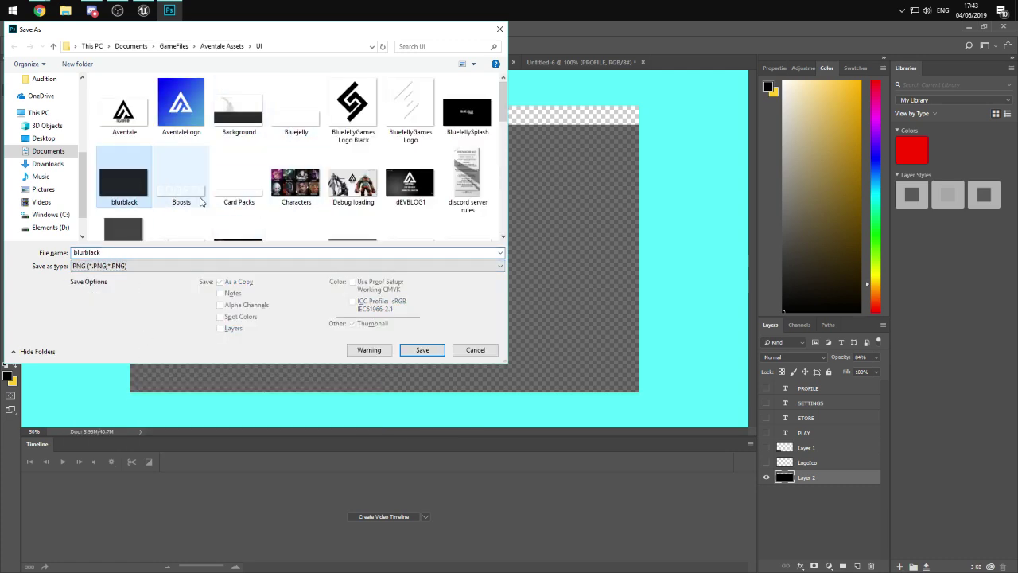
{"action": "left_click", "coordinate": [422, 350]}
{"action": "left_click", "coordinate": [533, 302]}
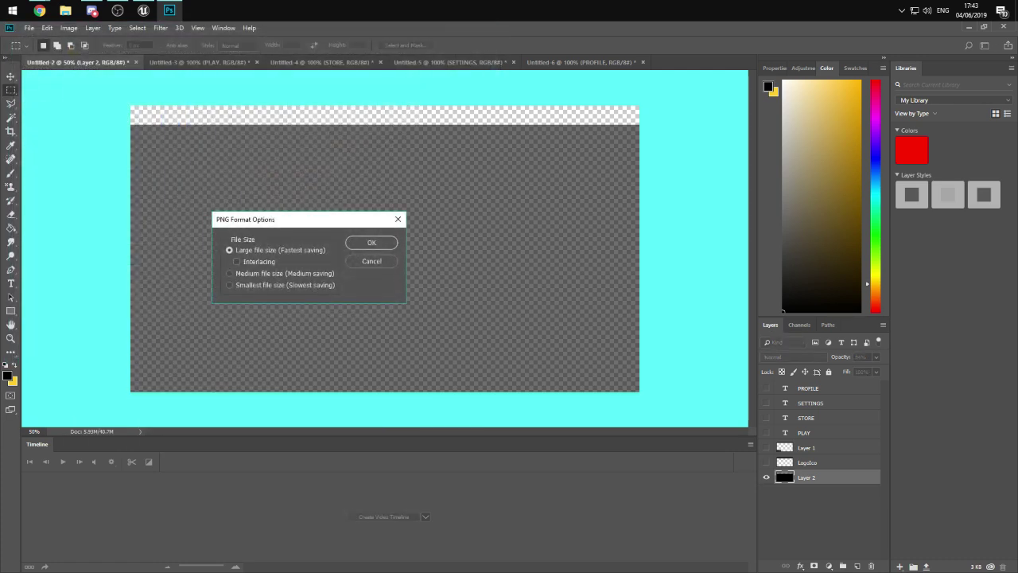
{"action": "left_click", "coordinate": [379, 243]}
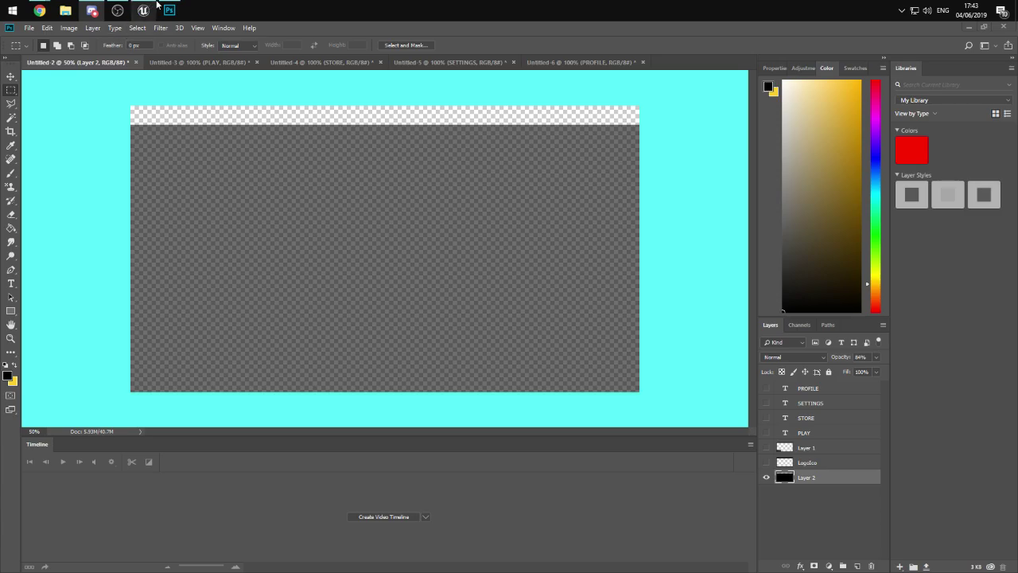
- Return to Unreal, close the Blur widget, and reimport blurblack into the Assets folder over the existing texture
{"action": "left_click", "coordinate": [145, 10]}
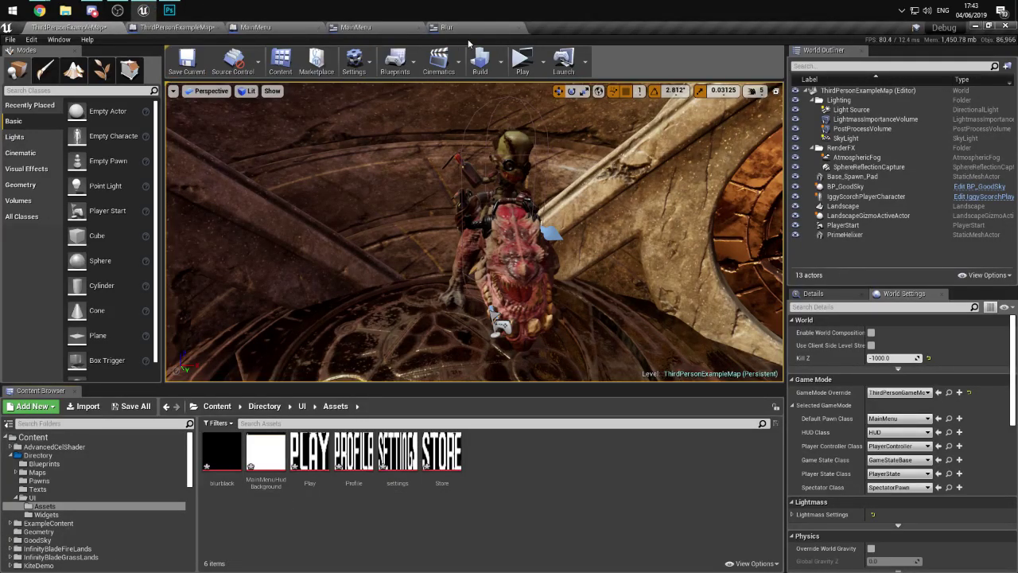
{"action": "left_click", "coordinate": [447, 27]}
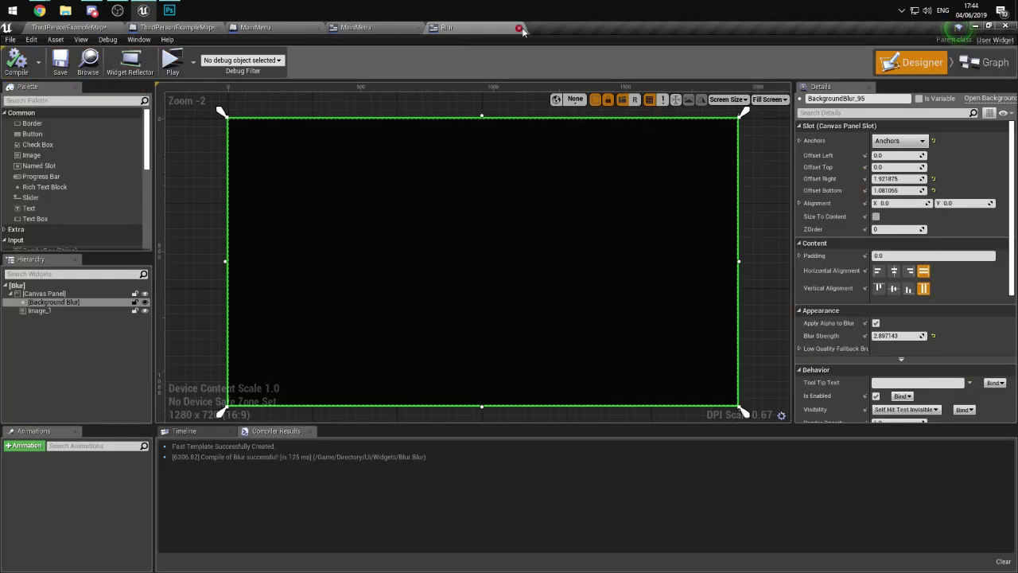
{"action": "left_click", "coordinate": [356, 27]}
{"action": "left_click", "coordinate": [77, 27]}
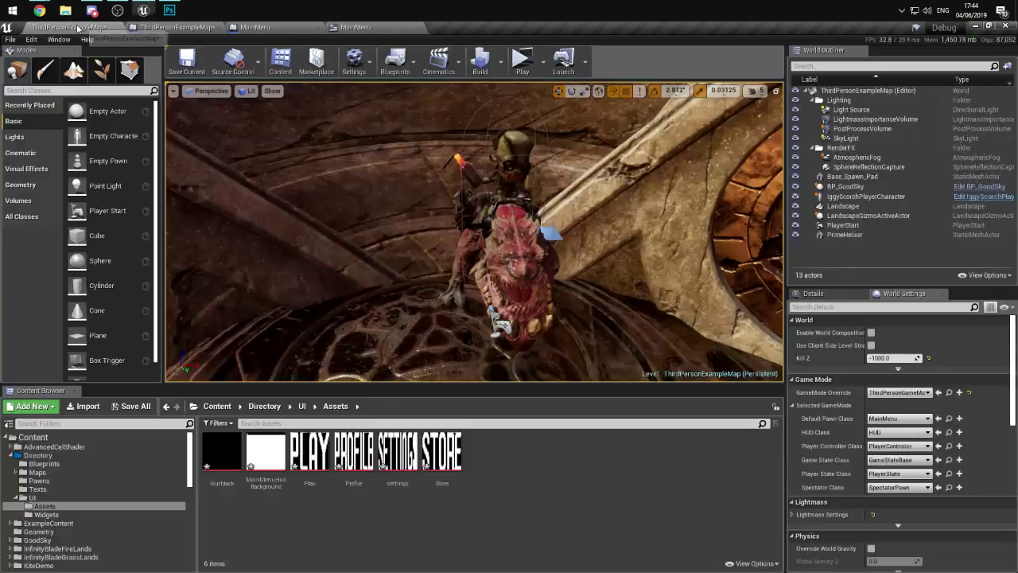
{"action": "left_click", "coordinate": [85, 406]}
{"action": "double_click", "coordinate": [92, 179]}
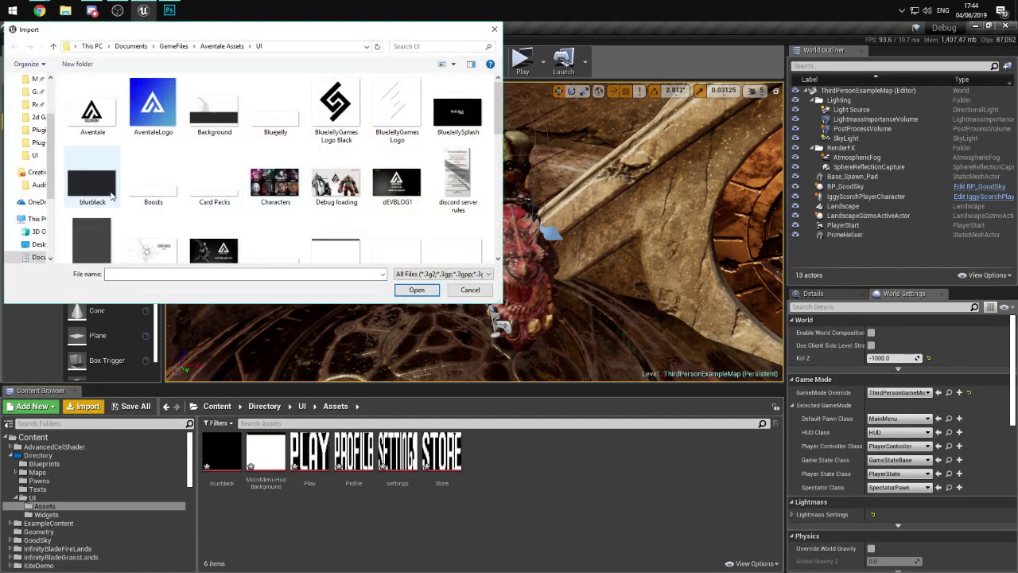
{"action": "left_click", "coordinate": [497, 348]}
{"action": "left_click", "coordinate": [459, 350]}
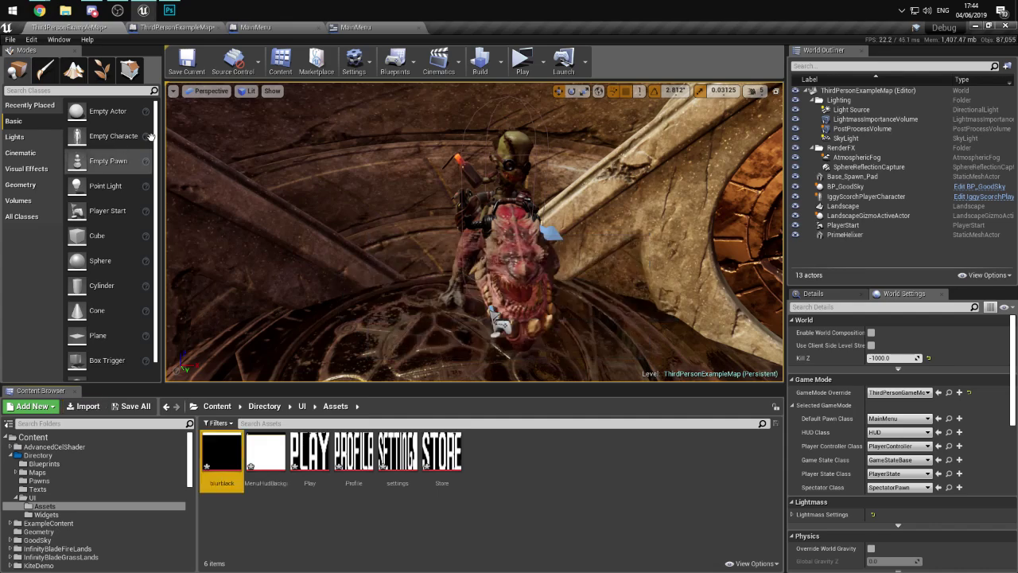
- Play the level to check the menu with the updated blurblack texture
{"action": "left_click", "coordinate": [523, 60]}
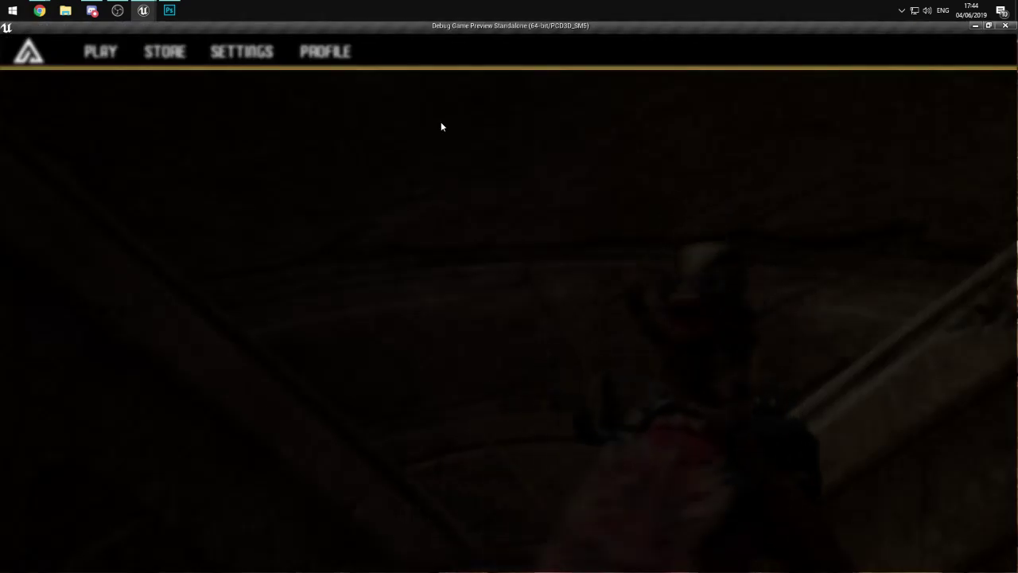
{"action": "key", "text": "Escape"}
{"action": "left_click", "coordinate": [255, 27]}
{"action": "left_click", "coordinate": [355, 27]}
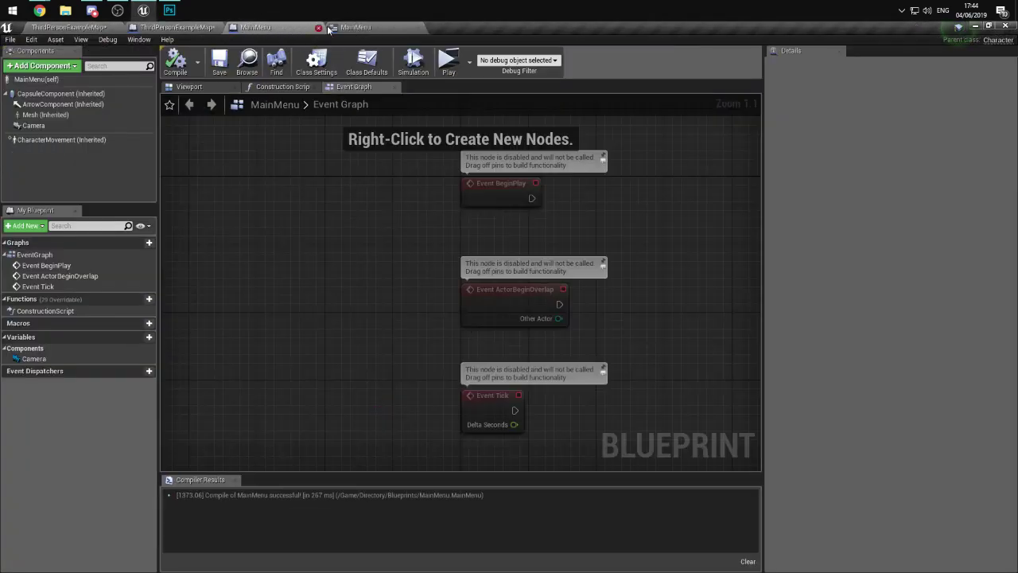
{"action": "left_click", "coordinate": [254, 27]}
{"action": "left_click", "coordinate": [179, 27]}
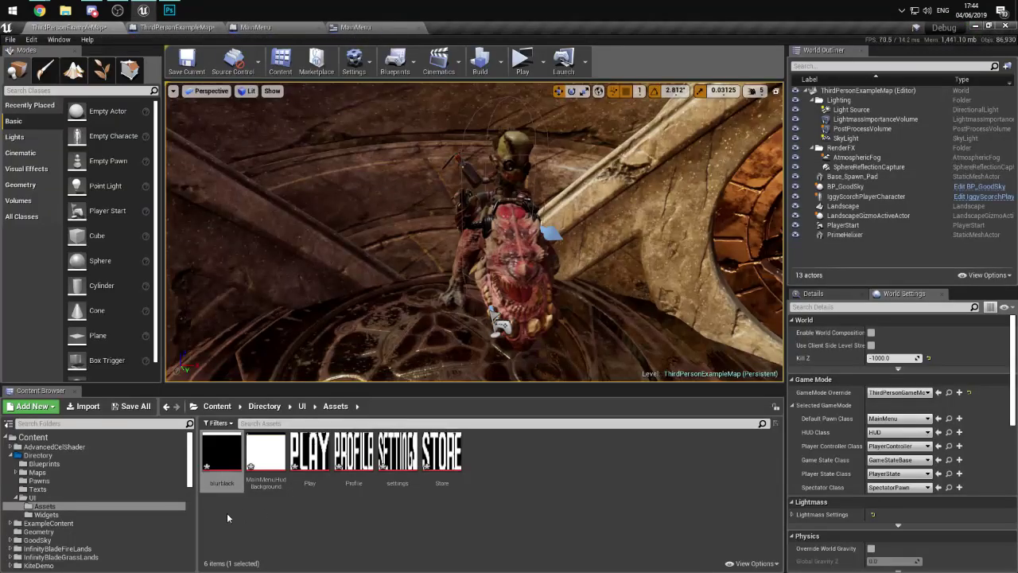
- Open the Blur widget from the UI Widgets folder
{"action": "left_click", "coordinate": [49, 515]}
{"action": "double_click", "coordinate": [217, 457]}
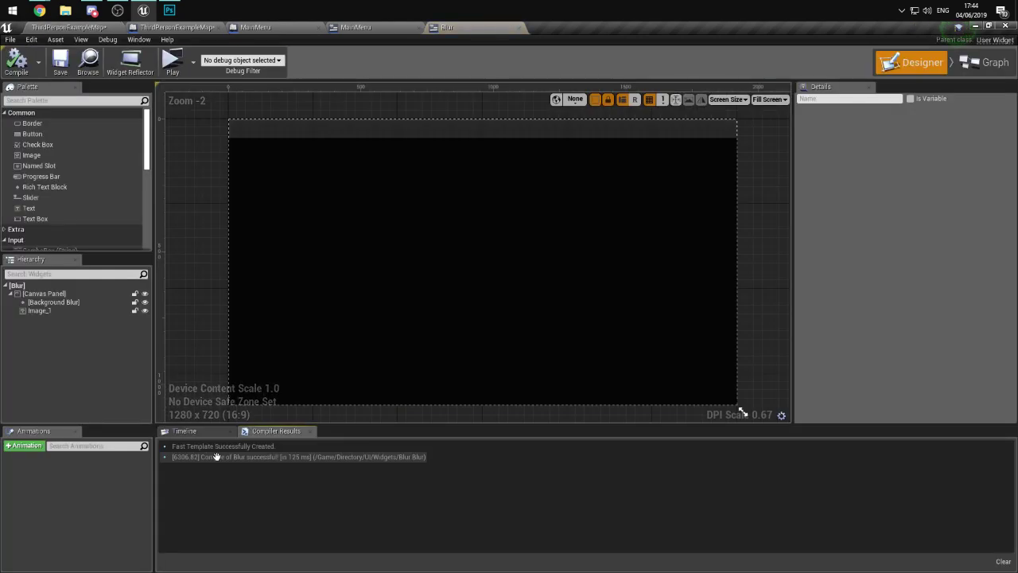
{"action": "left_click", "coordinate": [423, 118]}
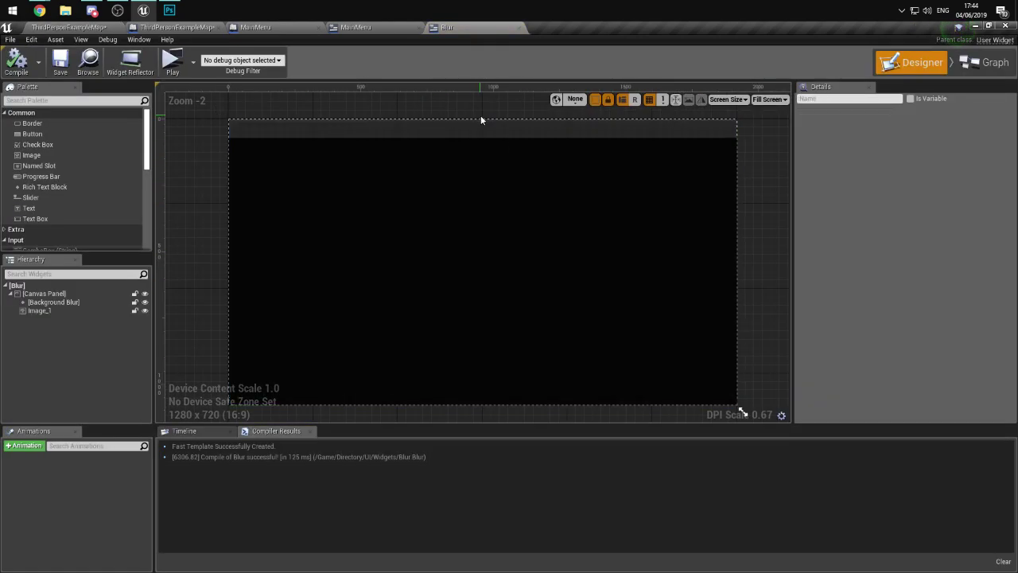
{"action": "left_click", "coordinate": [481, 117]}
{"action": "left_click_drag", "start_coordinate": [482, 118], "coordinate": [517, 122]}
{"action": "key", "text": "ctrl+z"}
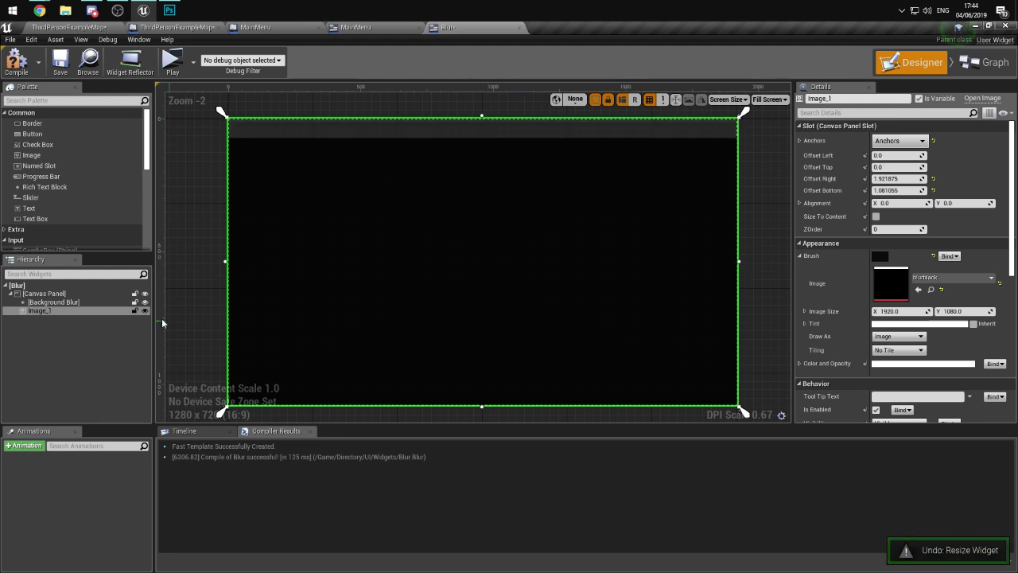
- Lower the Background Blur's top edge to the top of the black area, an offset of about 74, and save the widget
{"action": "left_click", "coordinate": [53, 302]}
{"action": "left_click_drag", "start_coordinate": [481, 117], "coordinate": [481, 135]}
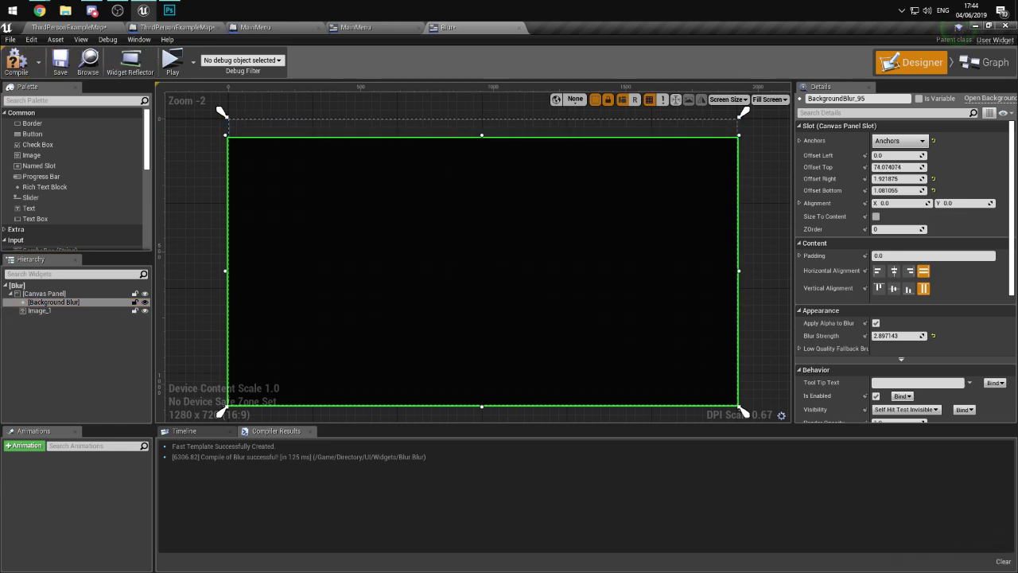
{"action": "left_click", "coordinate": [60, 63]}
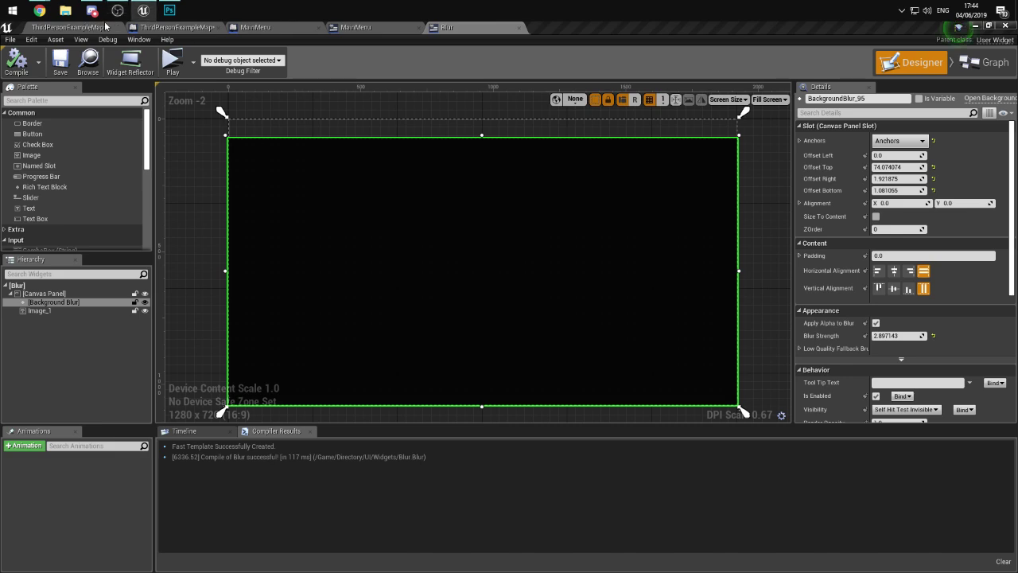
- Play the level as a standalone preview to check the blur below the menu bar, and close the preview
{"action": "left_click", "coordinate": [70, 27]}
{"action": "left_click", "coordinate": [535, 80]}
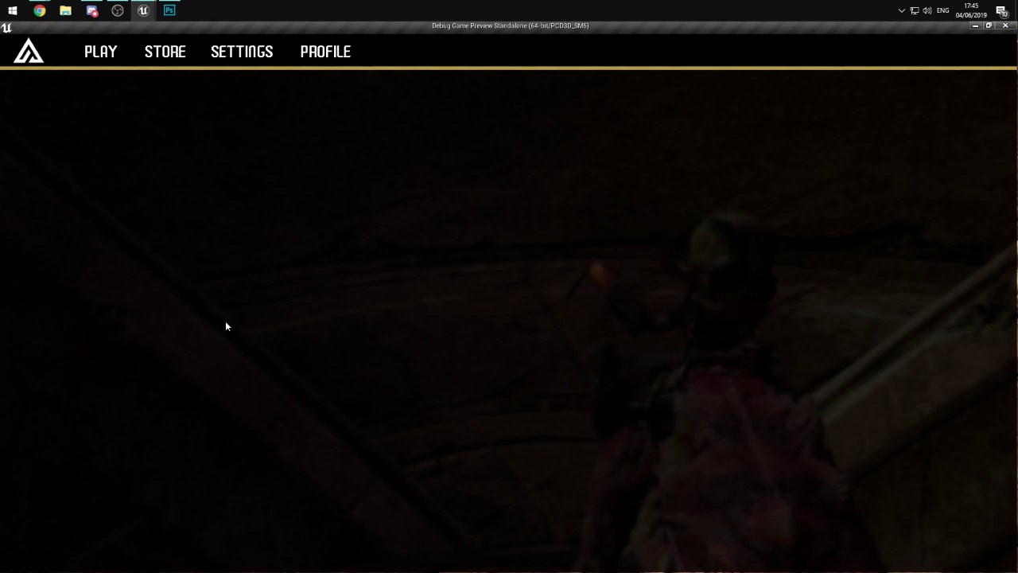
{"action": "left_click", "coordinate": [1005, 26]}
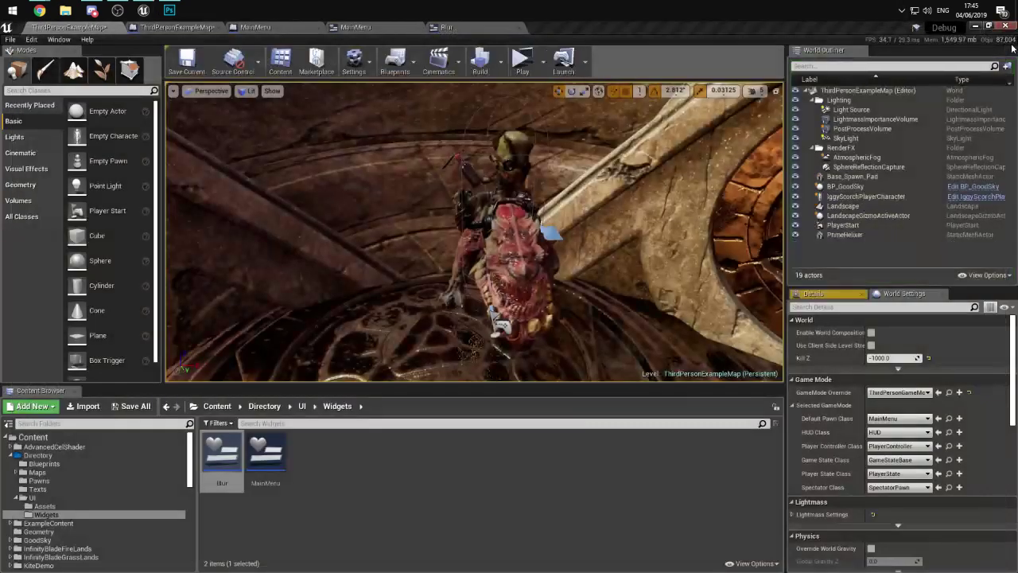
{"action": "left_click", "coordinate": [168, 10]}
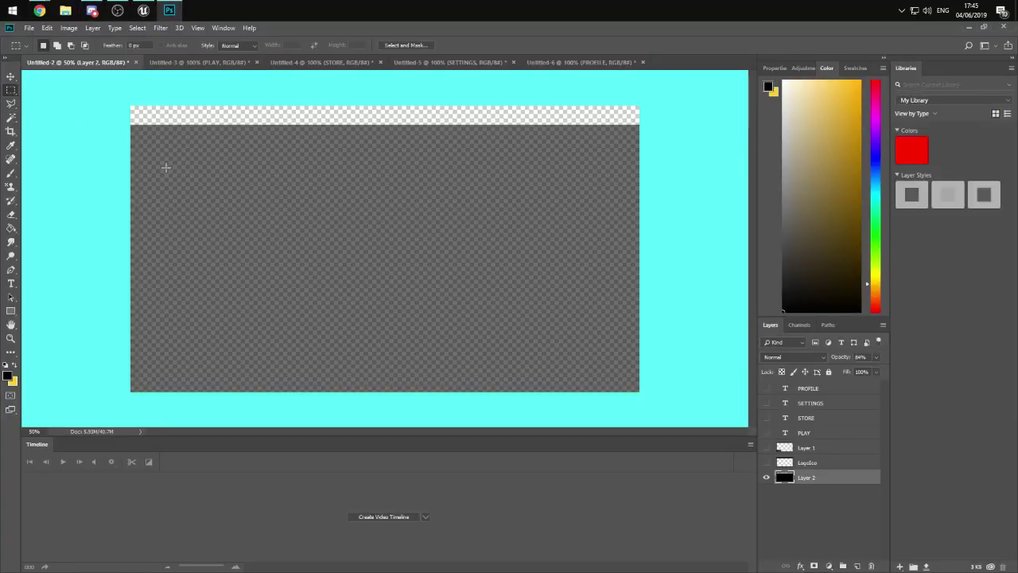
{"action": "left_click_drag", "start_coordinate": [142, 141], "coordinate": [200, 157]}
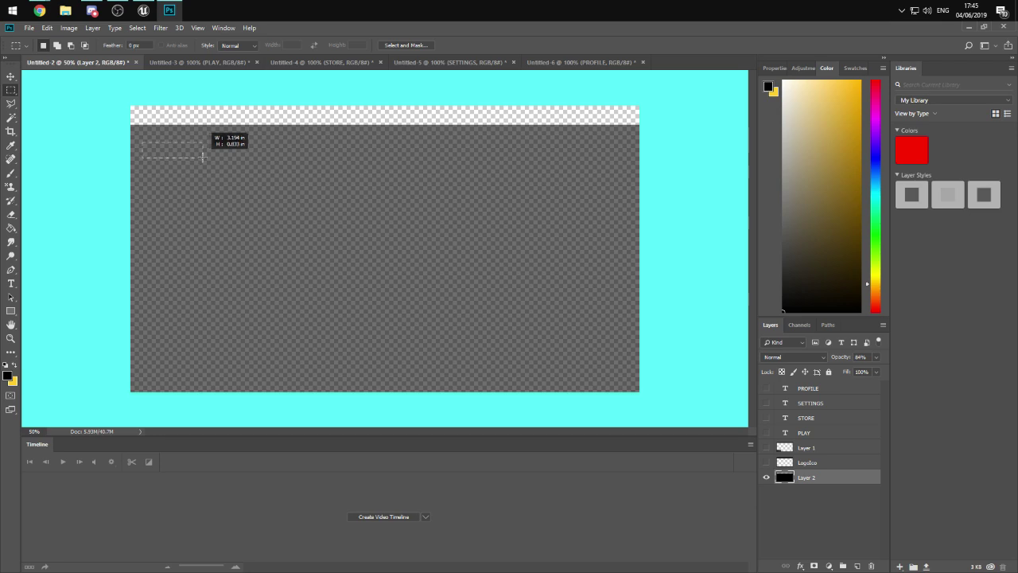
{"action": "left_click_drag", "start_coordinate": [205, 157], "coordinate": [201, 157]}
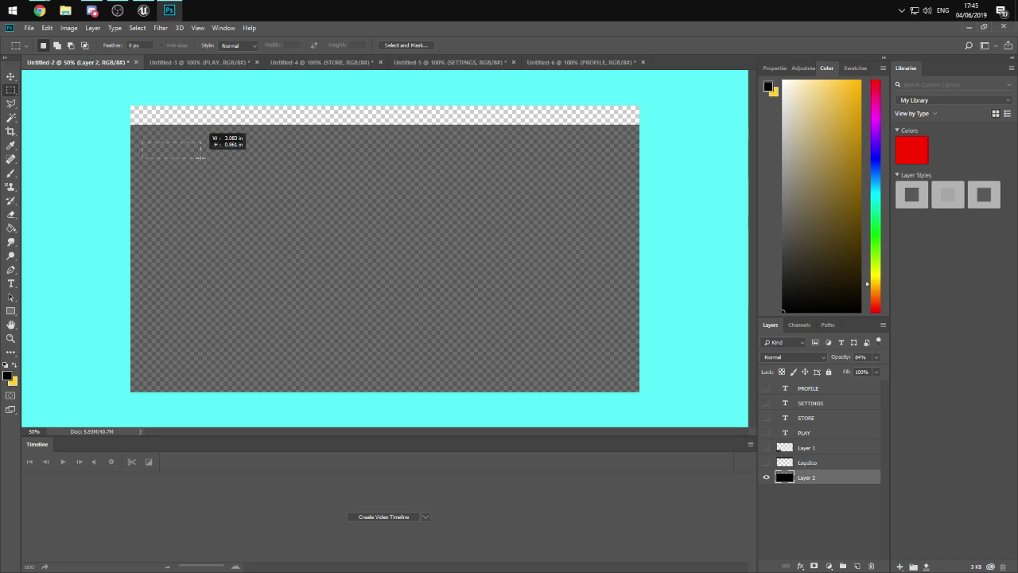
{"action": "left_click_drag", "start_coordinate": [196, 157], "coordinate": [196, 157]}
{"action": "left_click", "coordinate": [120, 141]}
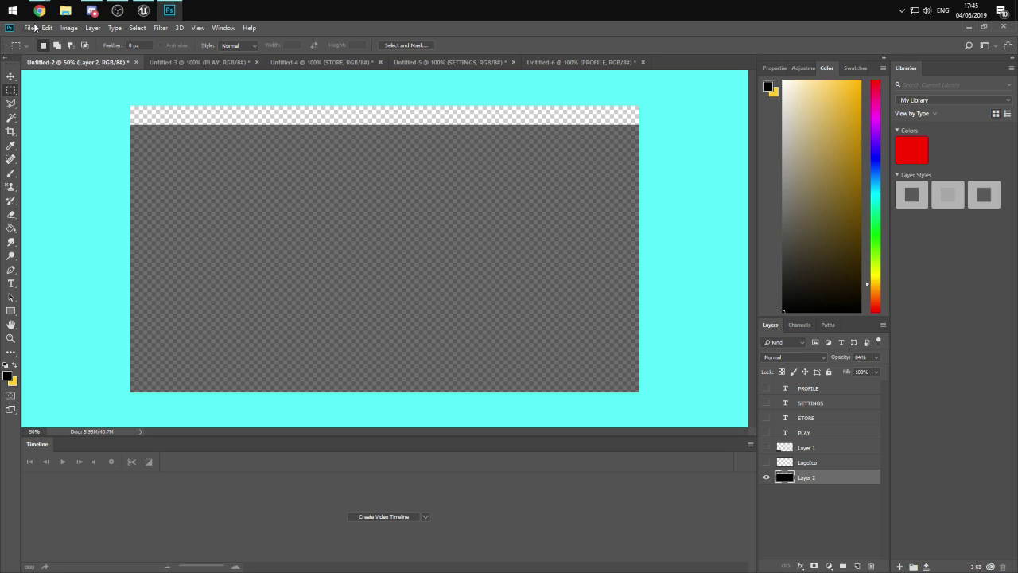
- Play the level again in Unreal and compare the darkened menu screen with the Photoshop layout, minimizing the preview when done
{"action": "left_click", "coordinate": [143, 11]}
{"action": "left_click", "coordinate": [523, 64]}
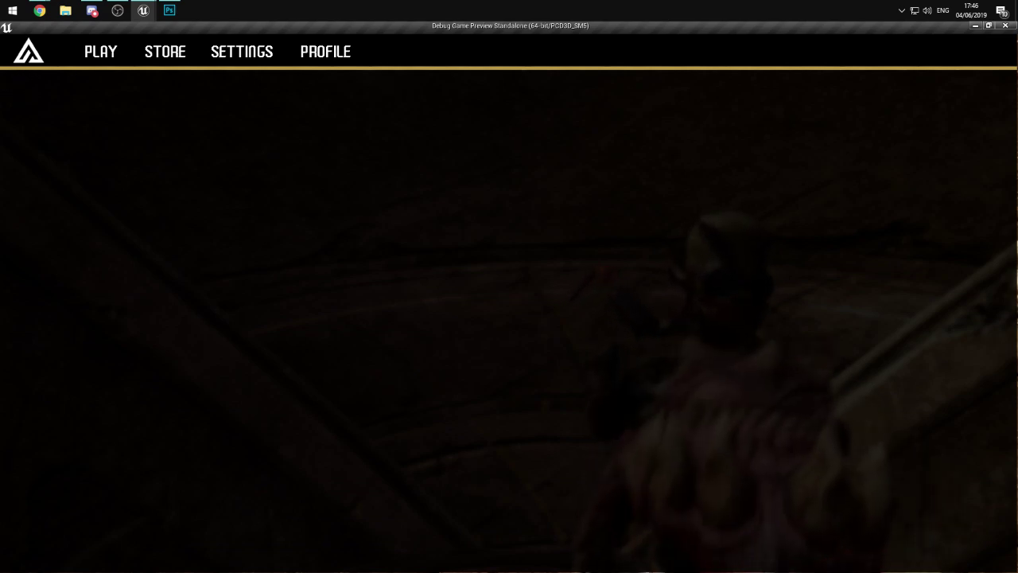
{"action": "left_click", "coordinate": [170, 6]}
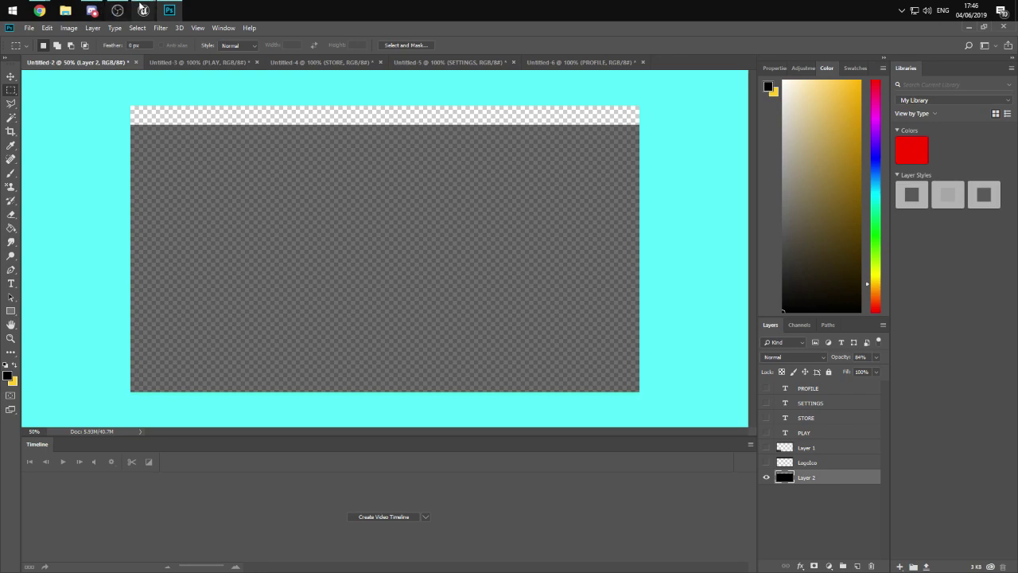
{"action": "mouse_move", "coordinate": [143, 10]}
{"action": "left_click", "coordinate": [136, 68]}
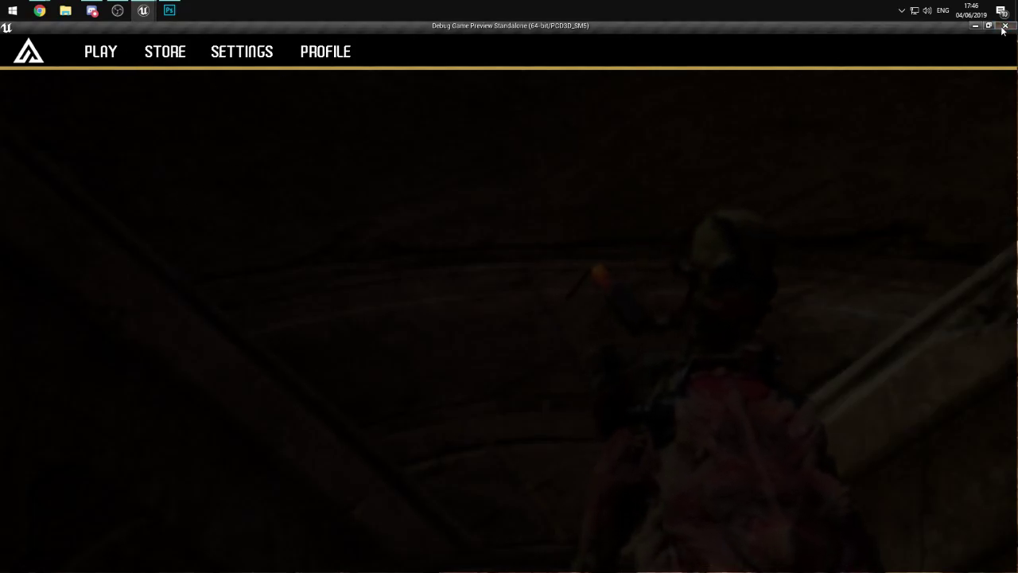
{"action": "left_click", "coordinate": [975, 26]}
{"action": "left_click_drag", "start_coordinate": [148, 154], "coordinate": [205, 171]}
{"action": "left_click", "coordinate": [205, 171]}
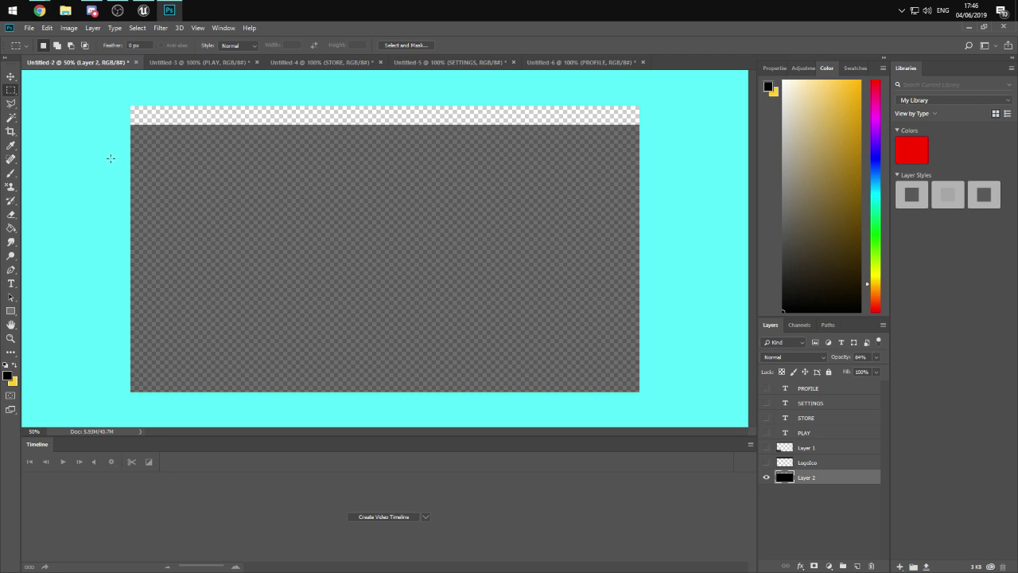
{"action": "left_click", "coordinate": [144, 10]}
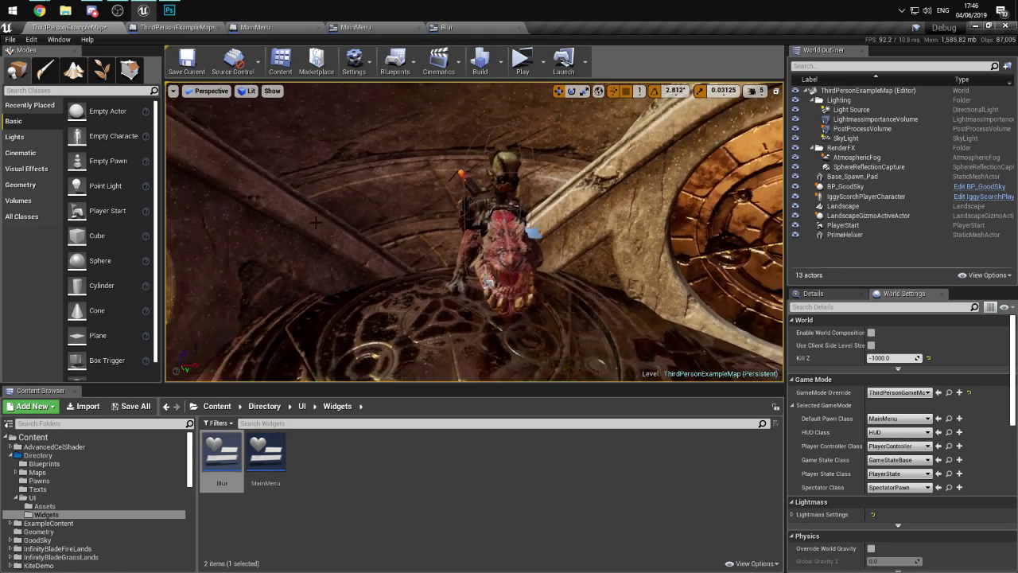
{"action": "right_click_drag", "start_coordinate": [315, 222], "coordinate": [315, 222]}
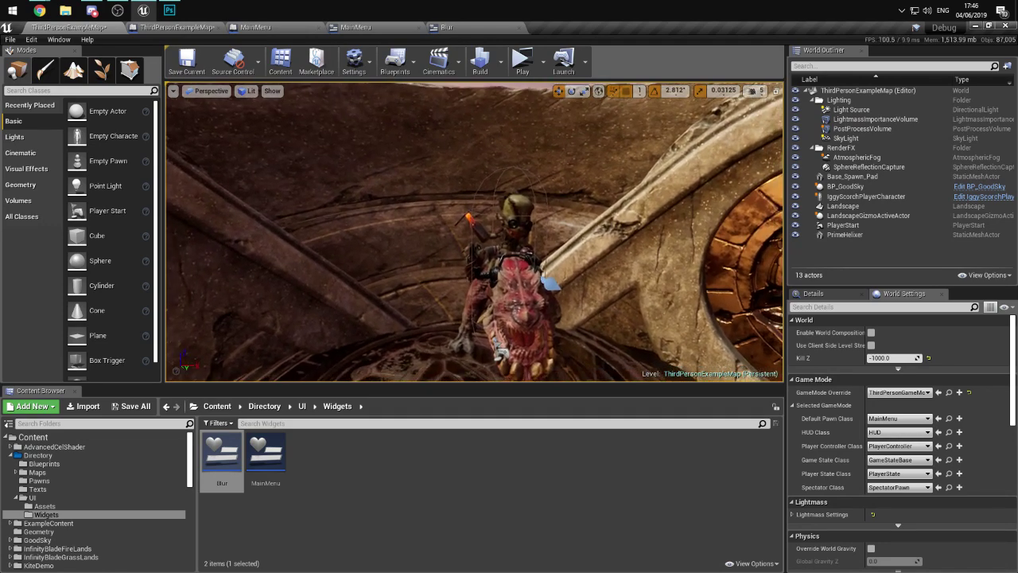
{"action": "left_click", "coordinate": [169, 11]}
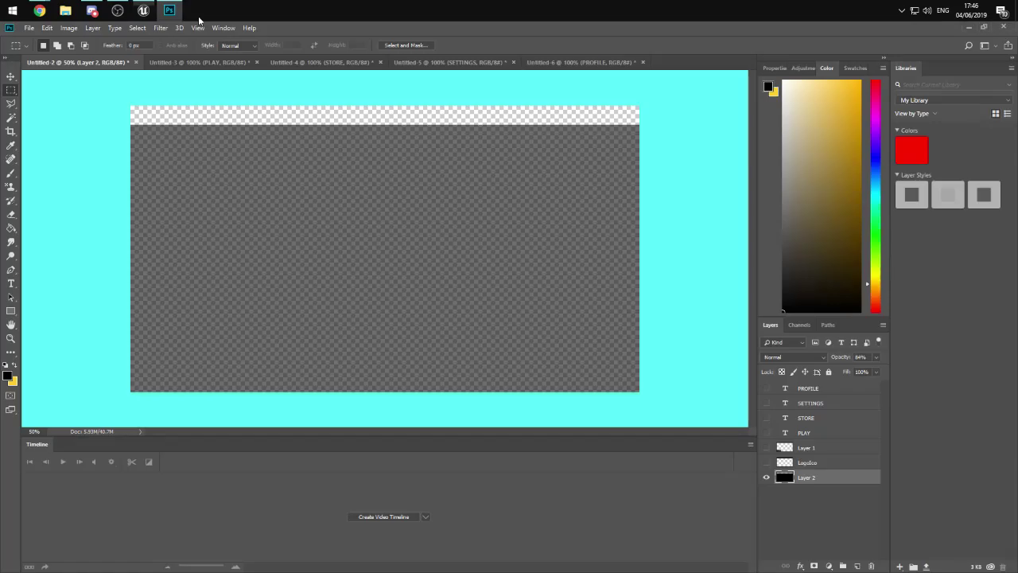
{"action": "left_click", "coordinate": [233, 62]}
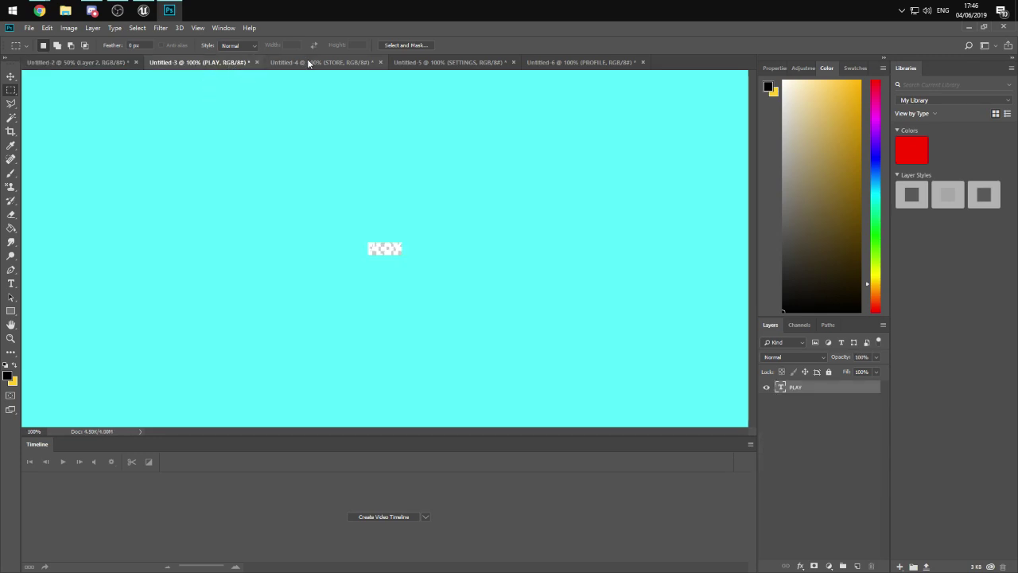
{"action": "left_click", "coordinate": [310, 63]}
{"action": "left_click", "coordinate": [120, 62]}
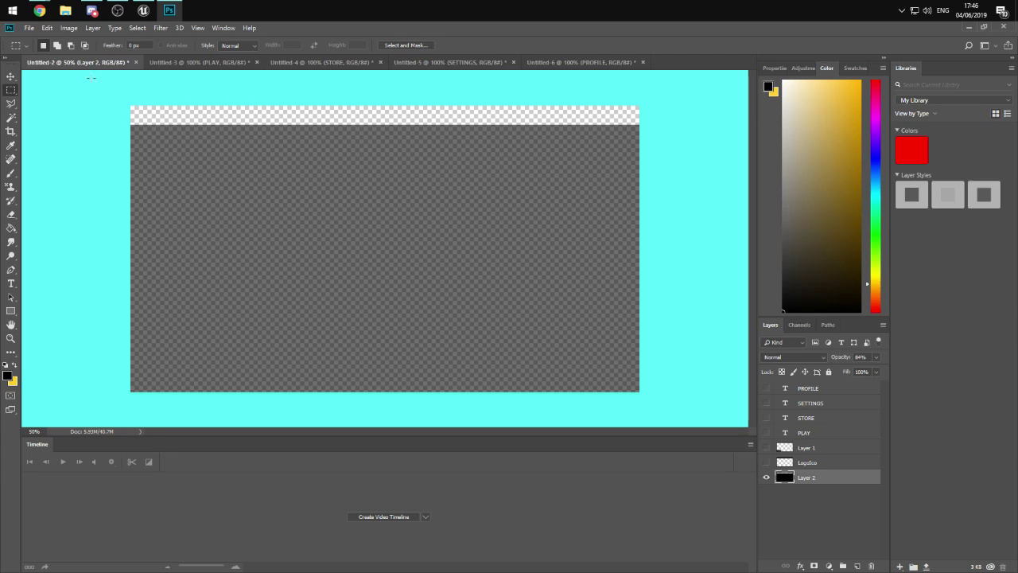
{"action": "left_click", "coordinate": [29, 27]}
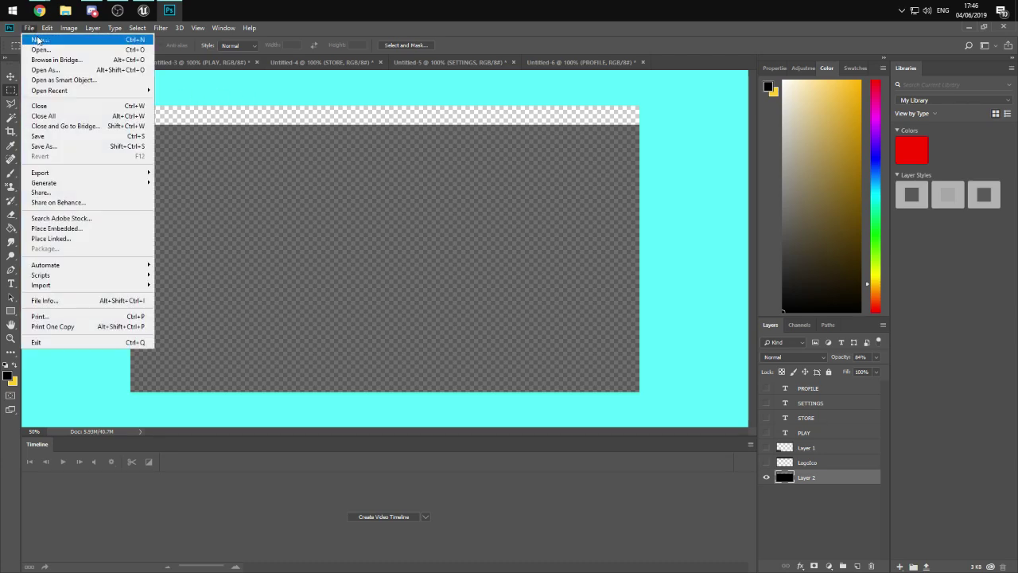
{"action": "left_click", "coordinate": [517, 226]}
- Select a rectangle about 3.4 by 0.94 in near the canvas's upper right corner and fill it with black on a new layer
{"action": "left_click_drag", "start_coordinate": [613, 148], "coordinate": [553, 165]}
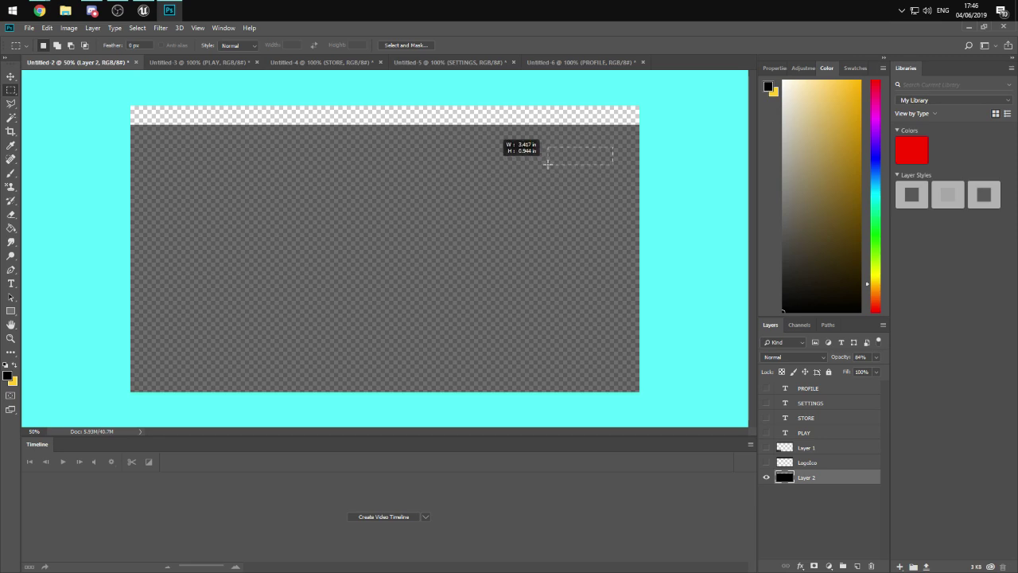
{"action": "left_click_drag", "start_coordinate": [547, 164], "coordinate": [548, 164]}
{"action": "left_click", "coordinate": [857, 565]}
{"action": "key", "text": "g"}
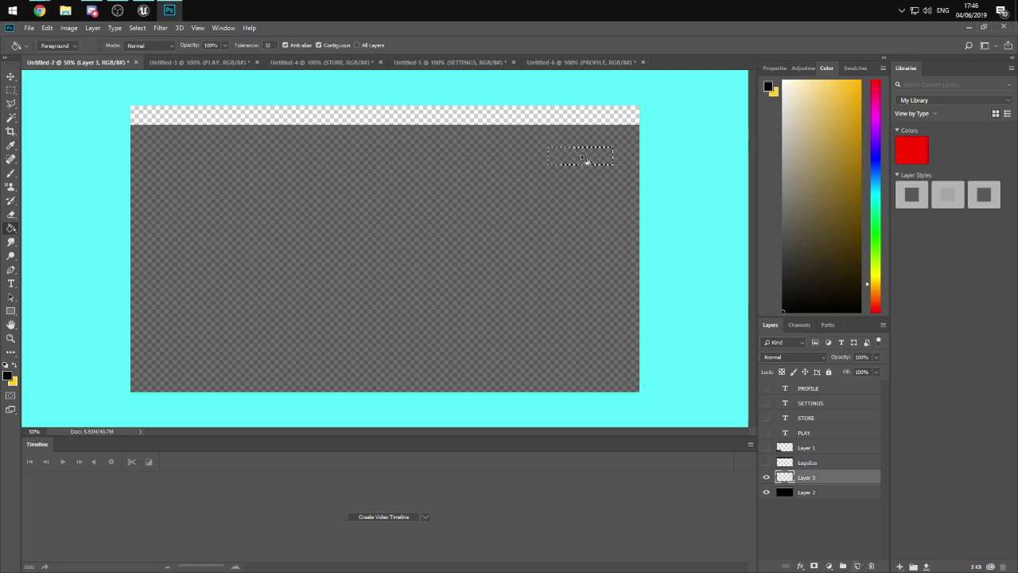
{"action": "left_click", "coordinate": [586, 161]}
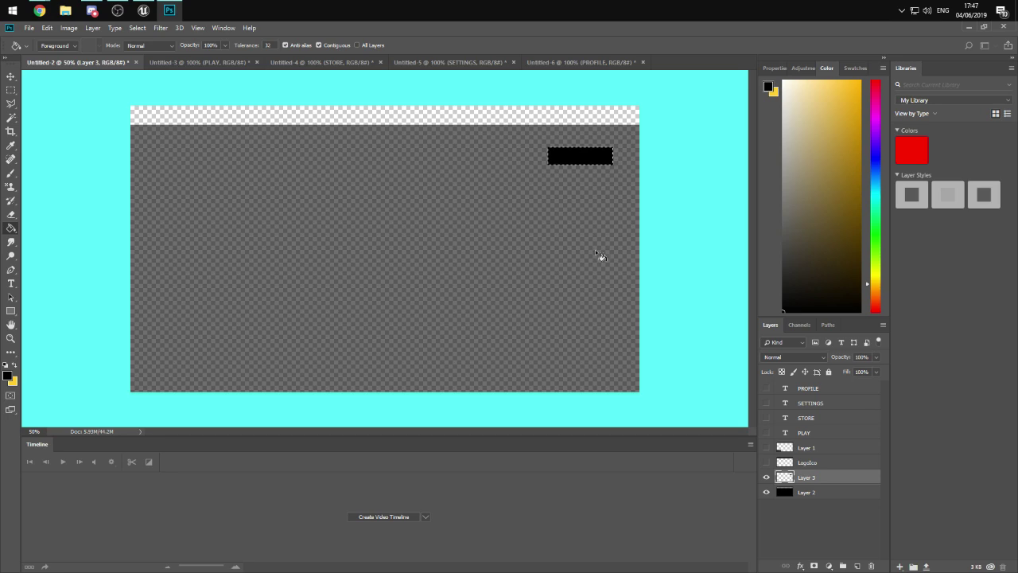
- Copy the black rectangle into a new 246 by 68 px document
{"action": "key", "text": "ctrl+n"}
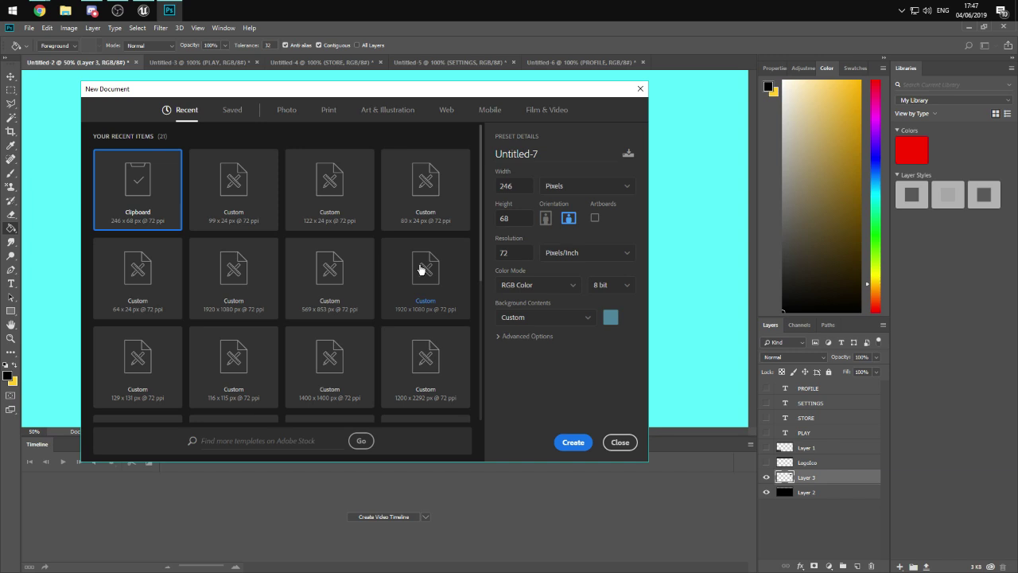
{"action": "left_click", "coordinate": [559, 442]}
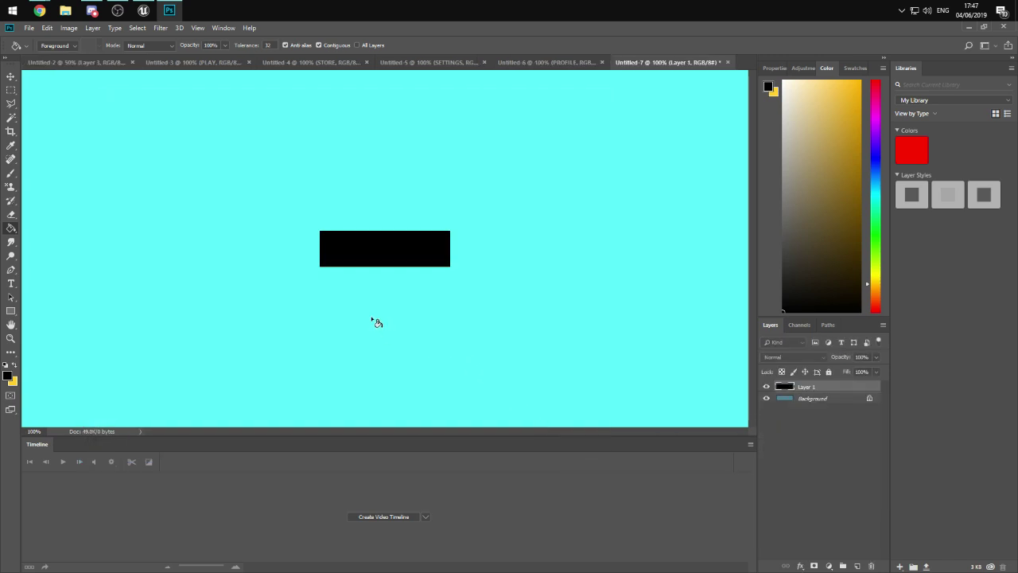
{"action": "key", "text": "t"}
{"action": "left_click", "coordinate": [339, 254]}
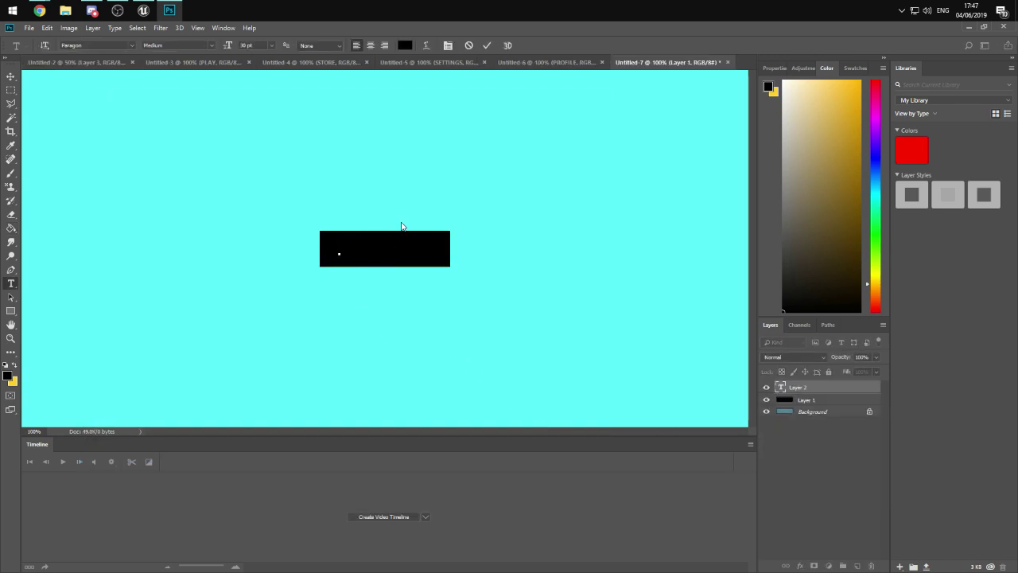
{"action": "type", "text": "E"}
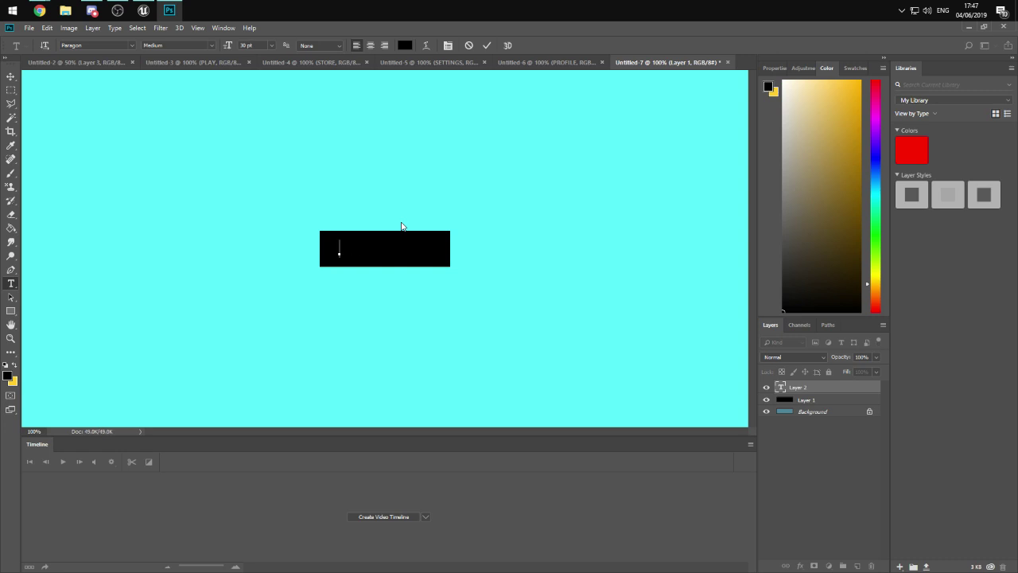
{"action": "left_click", "coordinate": [470, 45]}
- Set the text color to white (ffffff) and add the text REPORT BUG on the black rectangle
{"action": "left_click", "coordinate": [405, 45]}
{"action": "left_click", "coordinate": [445, 95]}
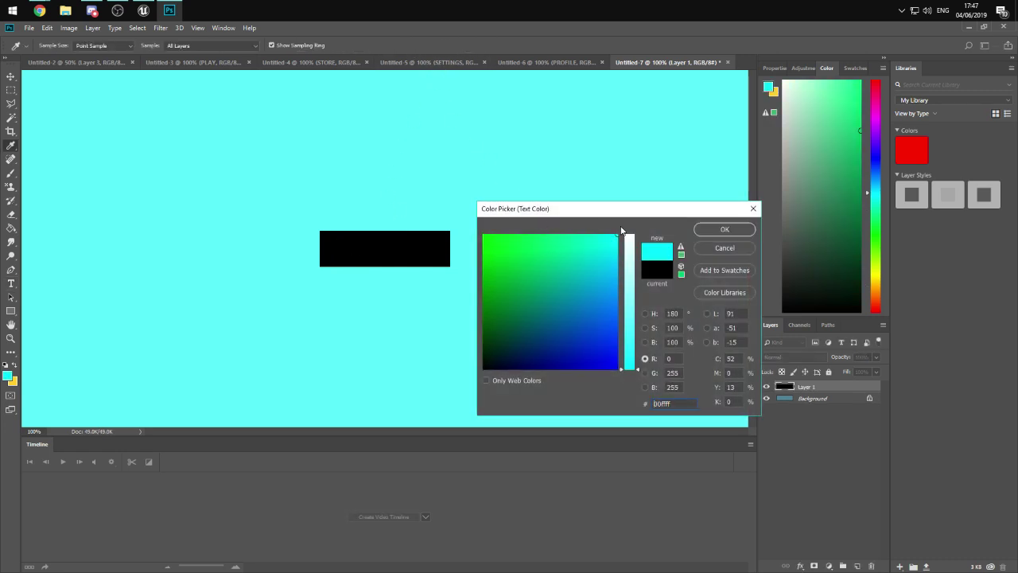
{"action": "type", "text": "ffffff"}
{"action": "left_click", "coordinate": [724, 229]}
{"action": "left_click", "coordinate": [326, 251]}
{"action": "type", "text": "BE"}
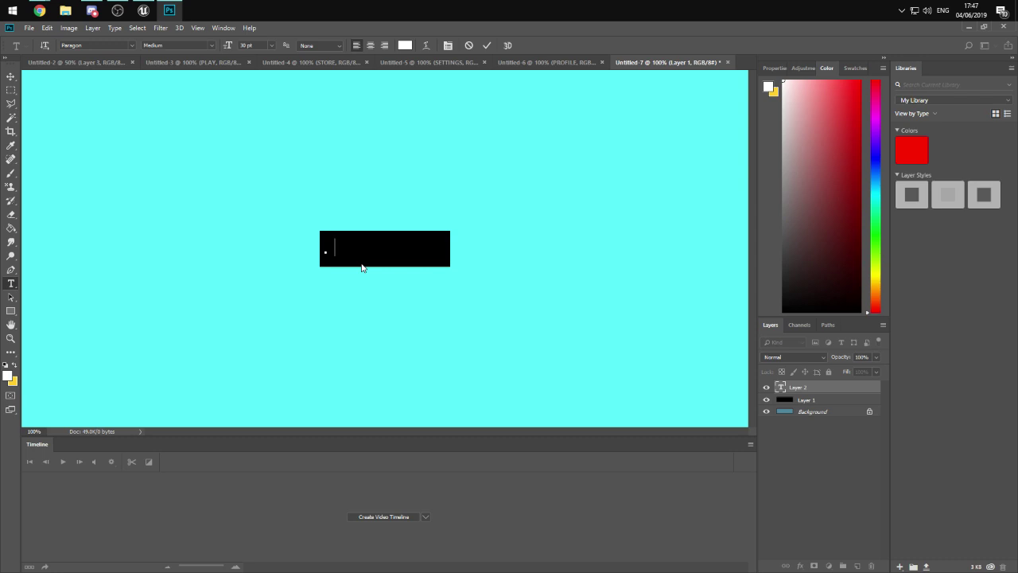
{"action": "type", "text": "PORT BUG"}
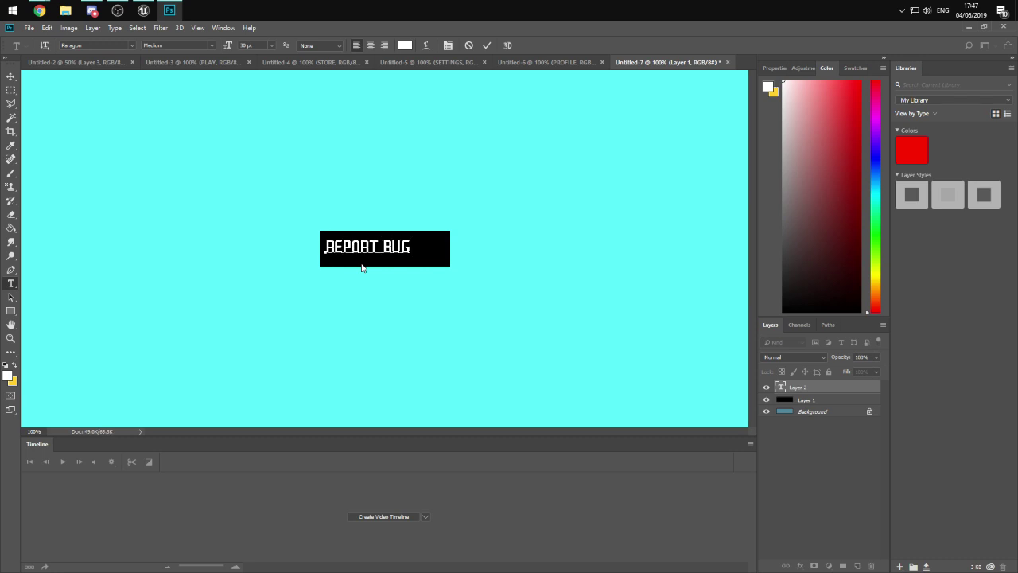
{"action": "key", "text": "ctrl+Return"}
- Move the REPORT BUG text to the centre of the black rectangle, and select the rectangle's layer
{"action": "key", "text": "v"}
{"action": "left_click_drag", "start_coordinate": [393, 251], "coordinate": [411, 253]}
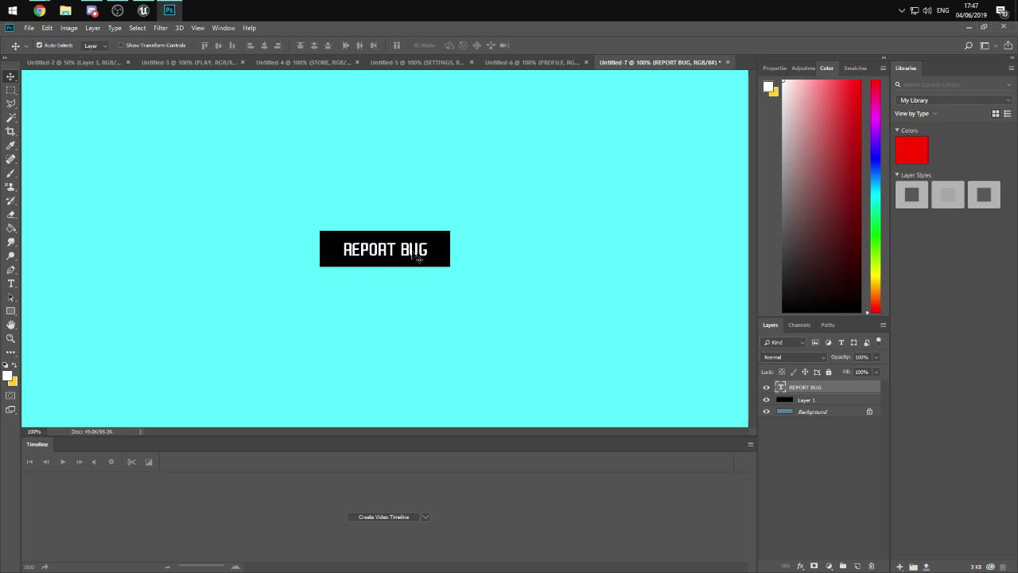
{"action": "key", "text": "Left"}
{"action": "key", "text": "Left"}
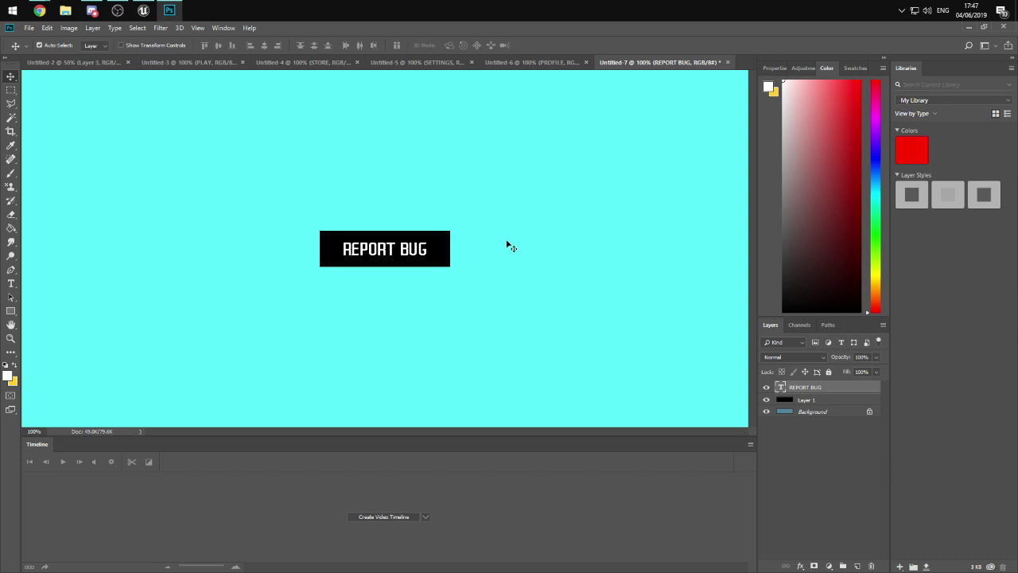
{"action": "left_click", "coordinate": [446, 260]}
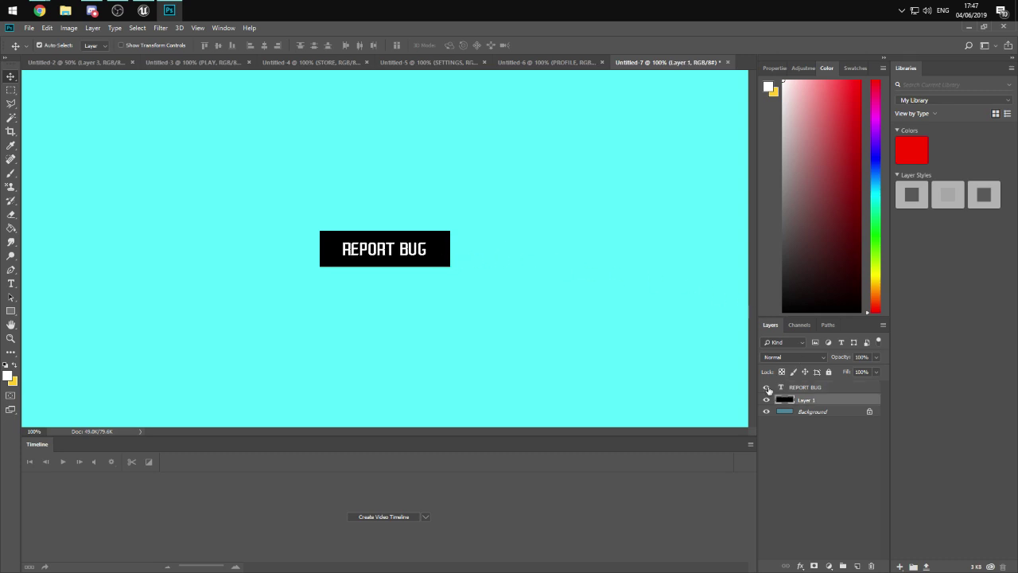
- Switch to Unreal, preview the main menu in a standalone game, and close the preview
{"action": "left_click", "coordinate": [144, 11]}
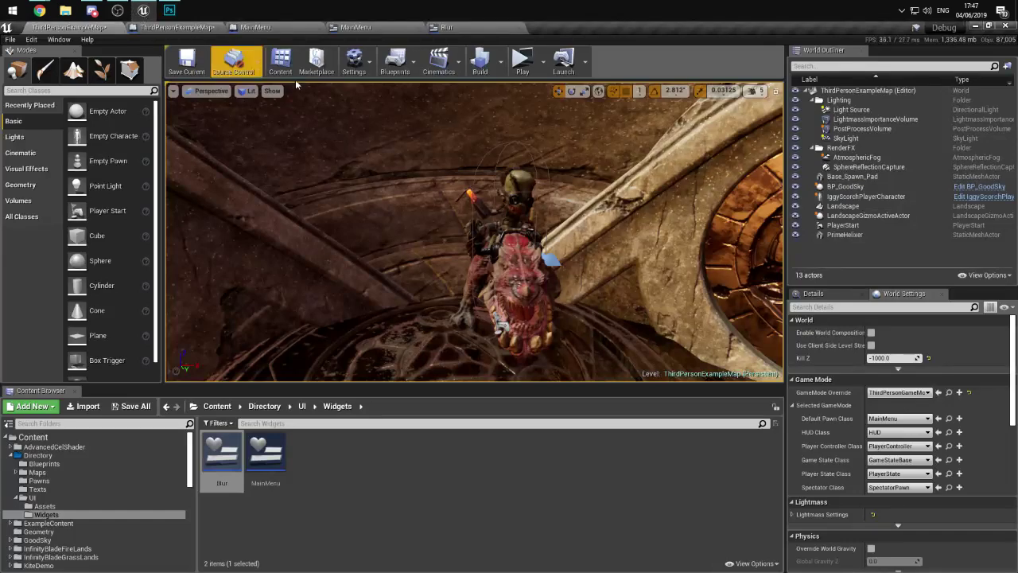
{"action": "left_click", "coordinate": [523, 64]}
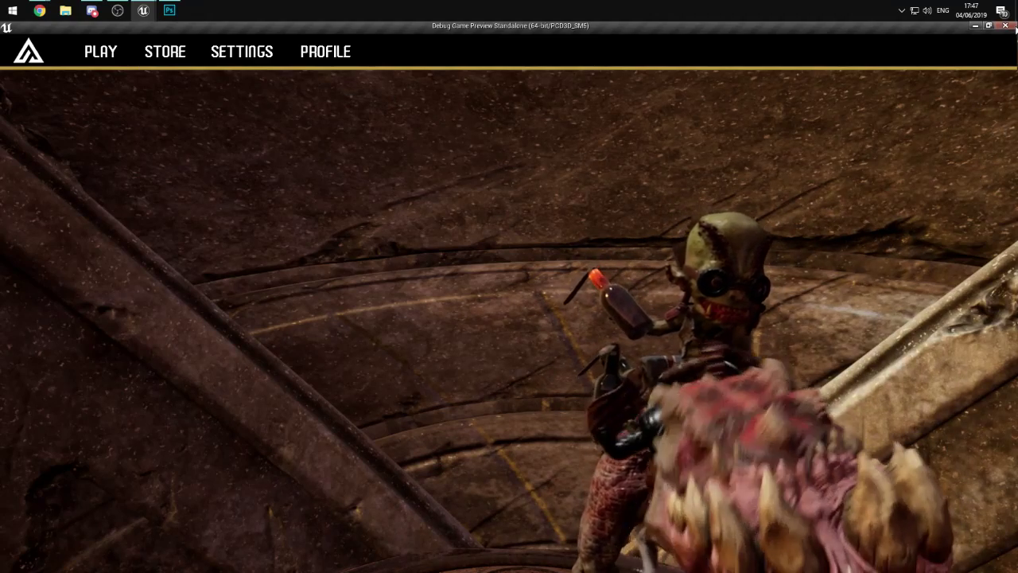
{"action": "left_click", "coordinate": [1006, 25]}
- In Photoshop, hide the rectangle and show the LogoIco layer in Untitled-2, sample the menu bar's gold line as foreground colour, and return to Untitled-7
{"action": "left_click", "coordinate": [169, 10]}
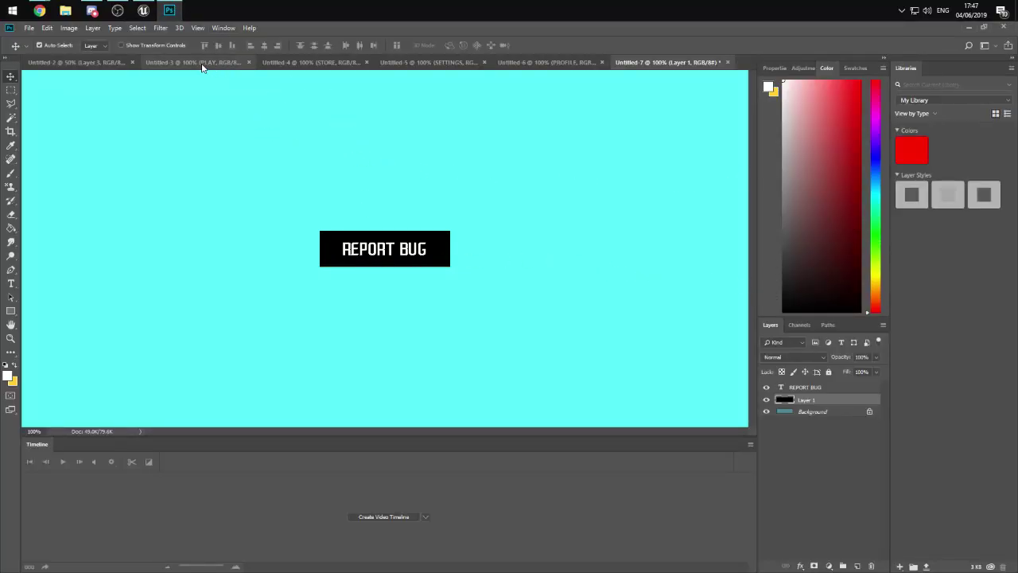
{"action": "left_click", "coordinate": [95, 62]}
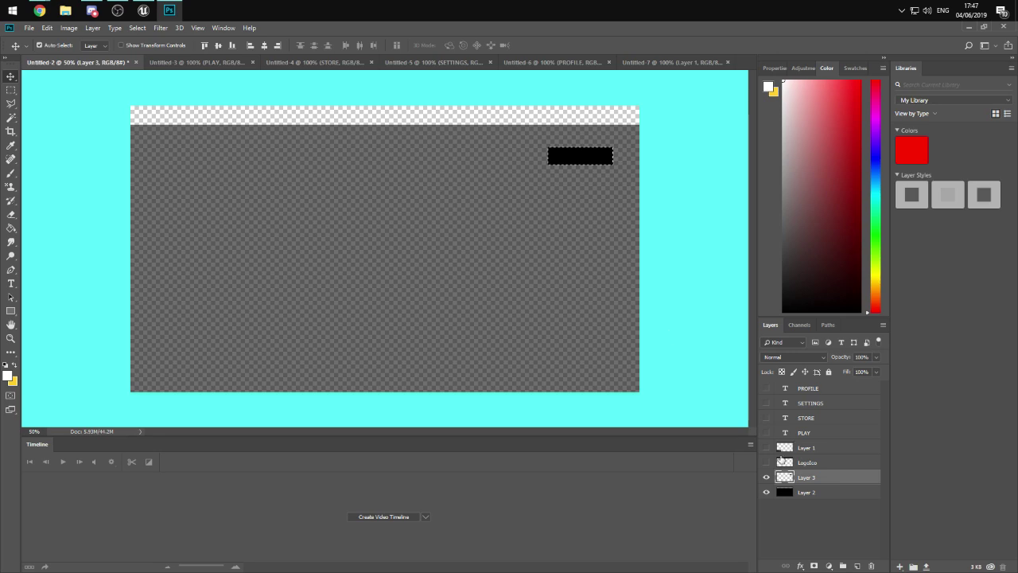
{"action": "left_click", "coordinate": [766, 478]}
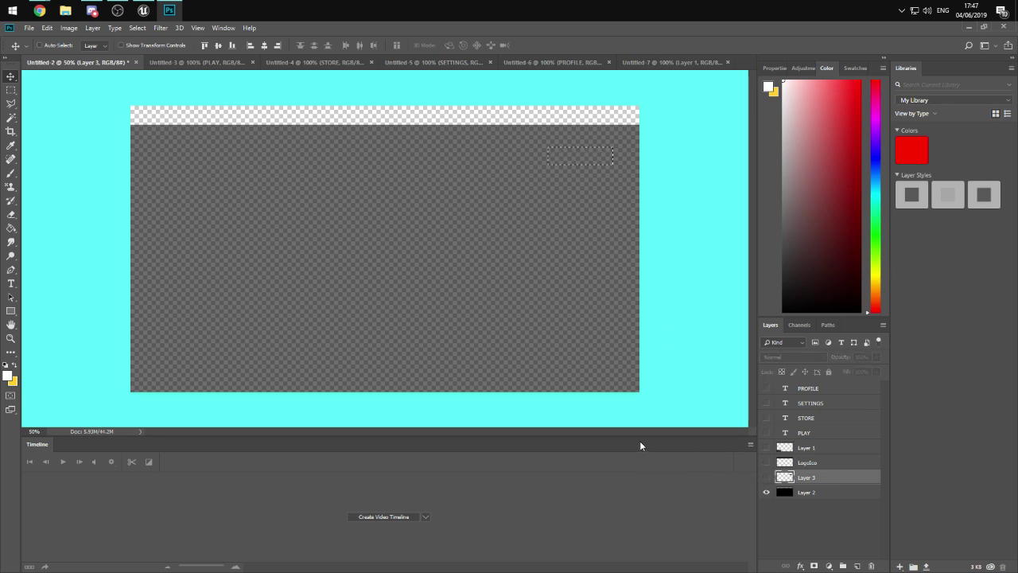
{"action": "left_click", "coordinate": [767, 462]}
{"action": "key", "text": "g"}
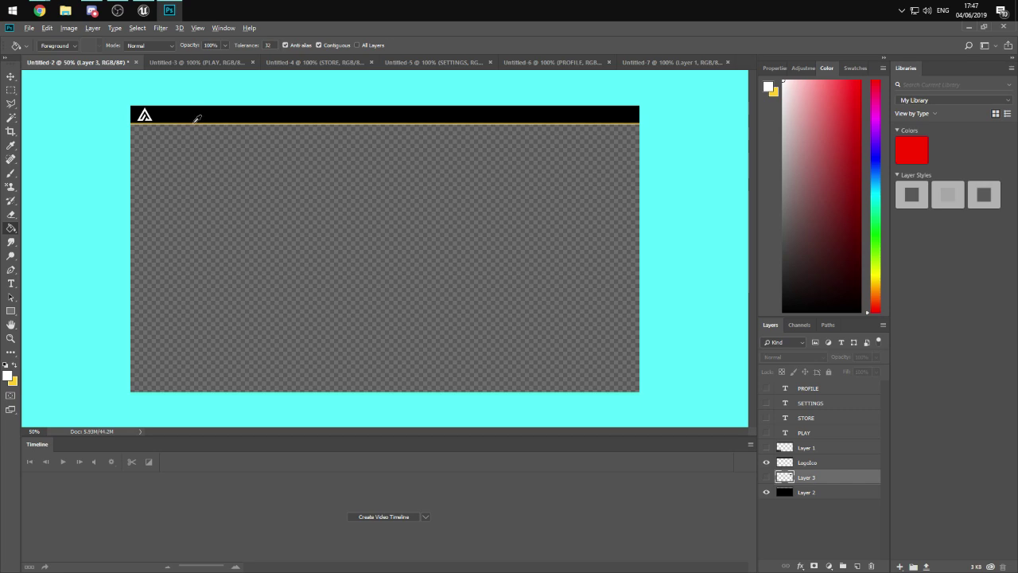
{"action": "left_click", "coordinate": [192, 123], "text": "alt"}
{"action": "left_click", "coordinate": [673, 62]}
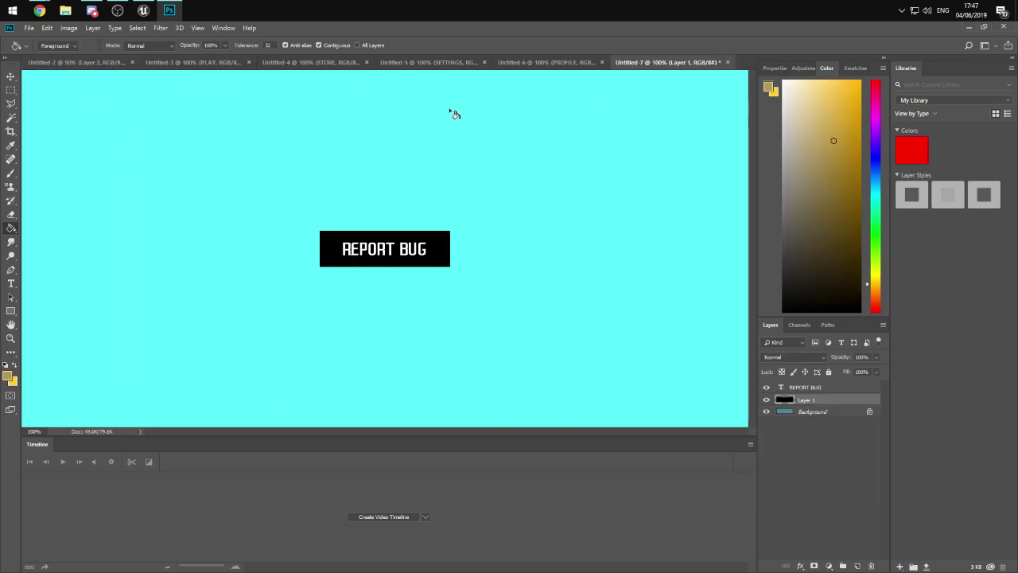
- Add a 3 px stroke in the sampled gold colour to the black rectangle's layer, positioned inside
{"action": "left_click", "coordinate": [801, 564]}
{"action": "left_click", "coordinate": [827, 488]}
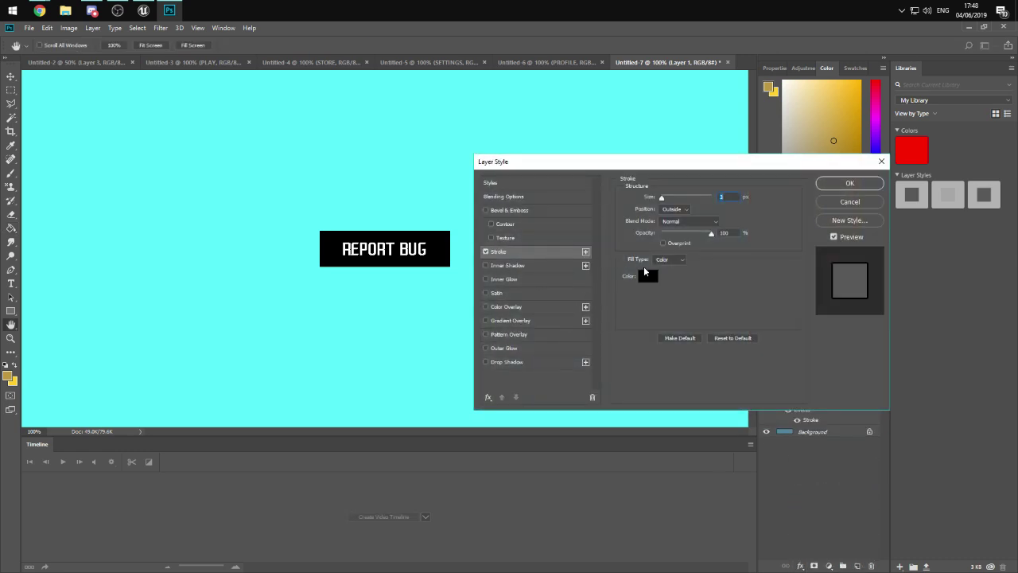
{"action": "left_click", "coordinate": [645, 274]}
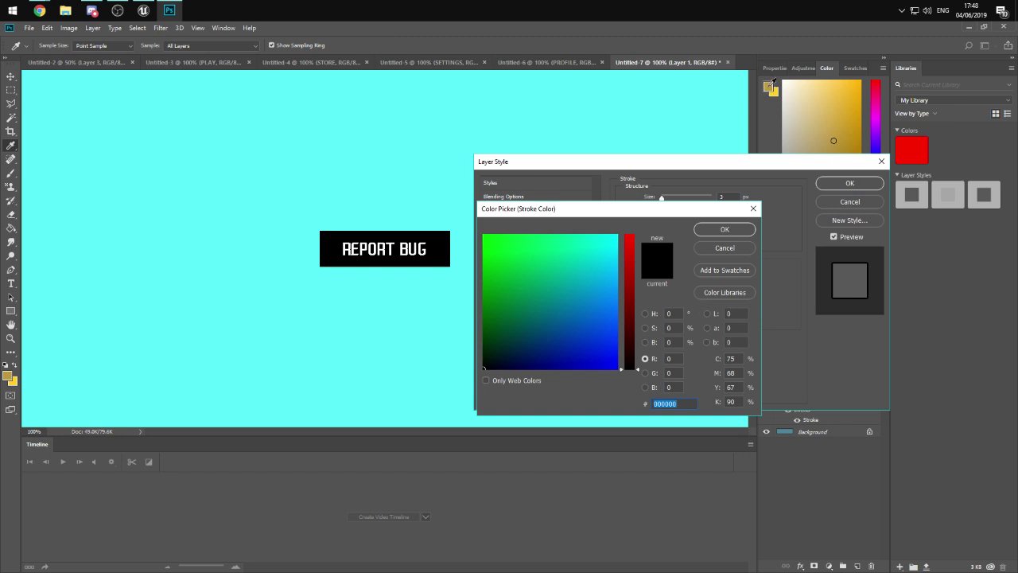
{"action": "left_click", "coordinate": [771, 85]}
{"action": "left_click", "coordinate": [715, 232]}
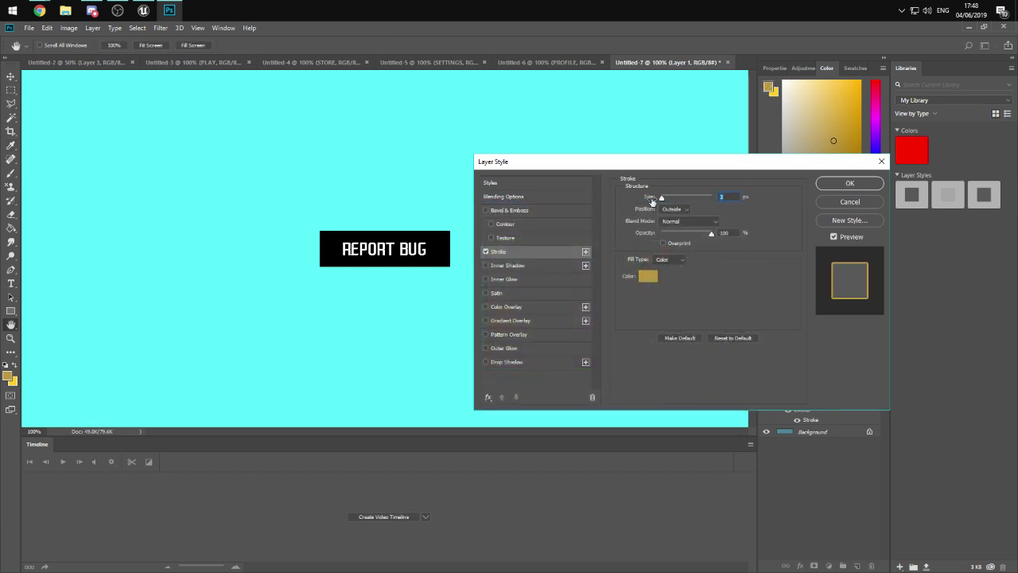
{"action": "left_click", "coordinate": [675, 208]}
{"action": "left_click", "coordinate": [675, 224]}
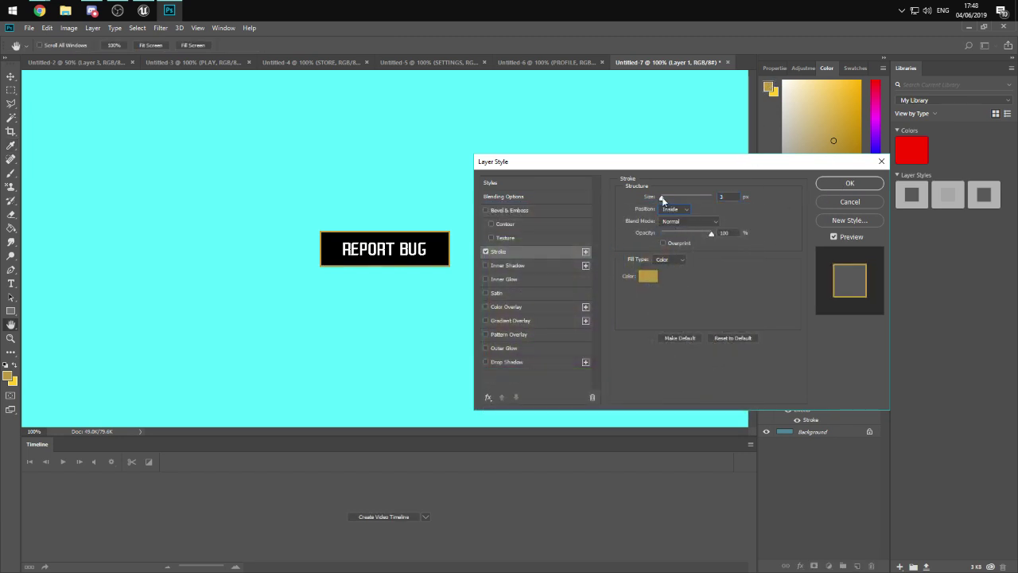
{"action": "left_click_drag", "start_coordinate": [660, 197], "coordinate": [663, 198]}
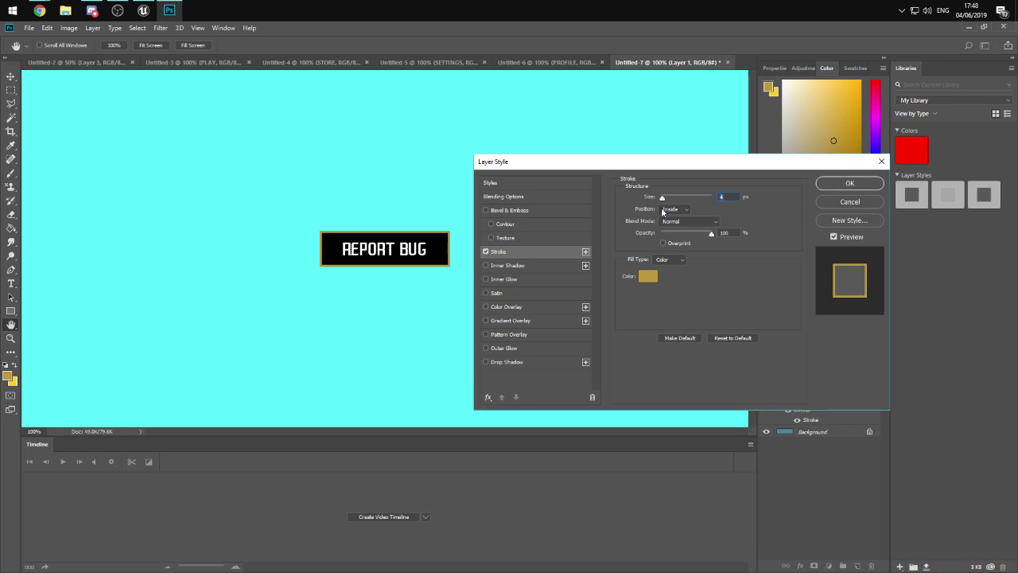
{"action": "type", "text": "3"}
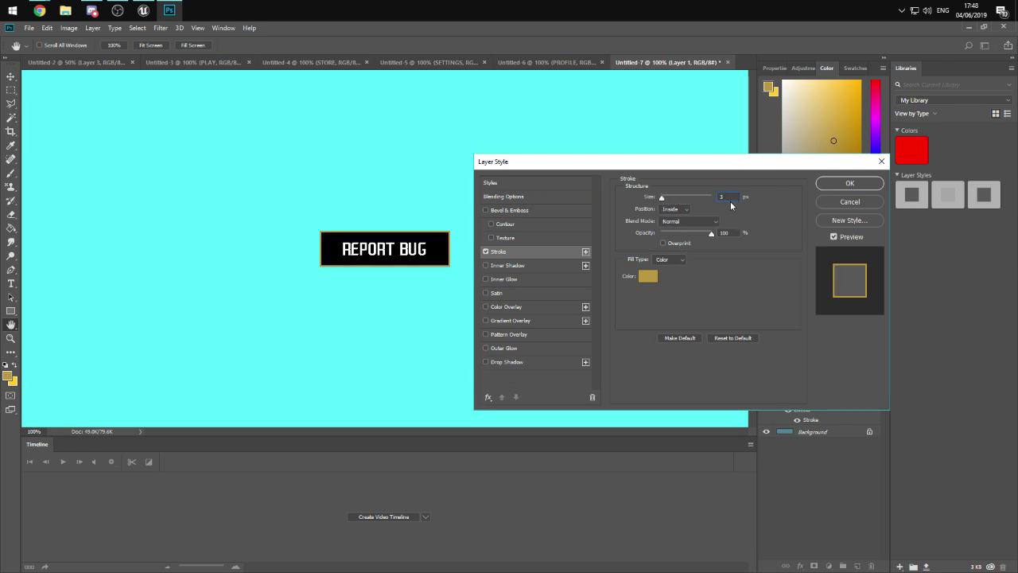
{"action": "left_click", "coordinate": [846, 183]}
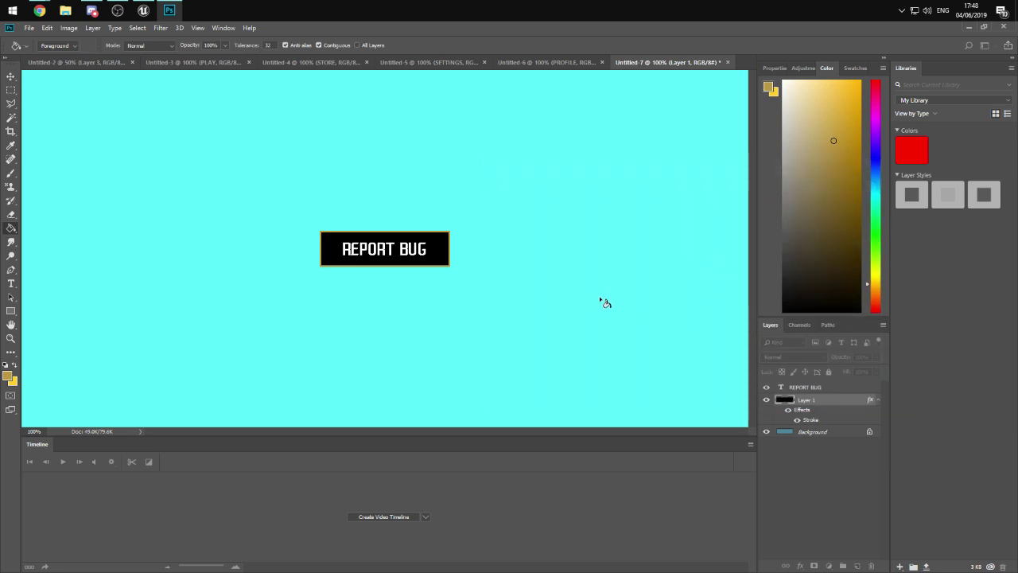
- Save the button graphic as a PNG named ReportBug in the UI folder, and open its canvas size settings
{"action": "left_click", "coordinate": [11, 75]}
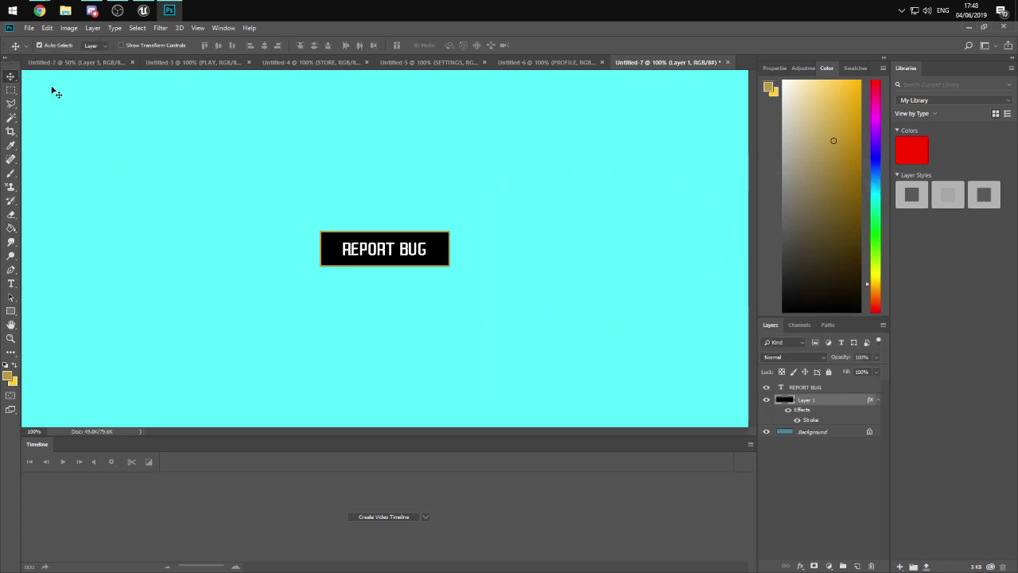
{"action": "key", "text": "ctrl+s"}
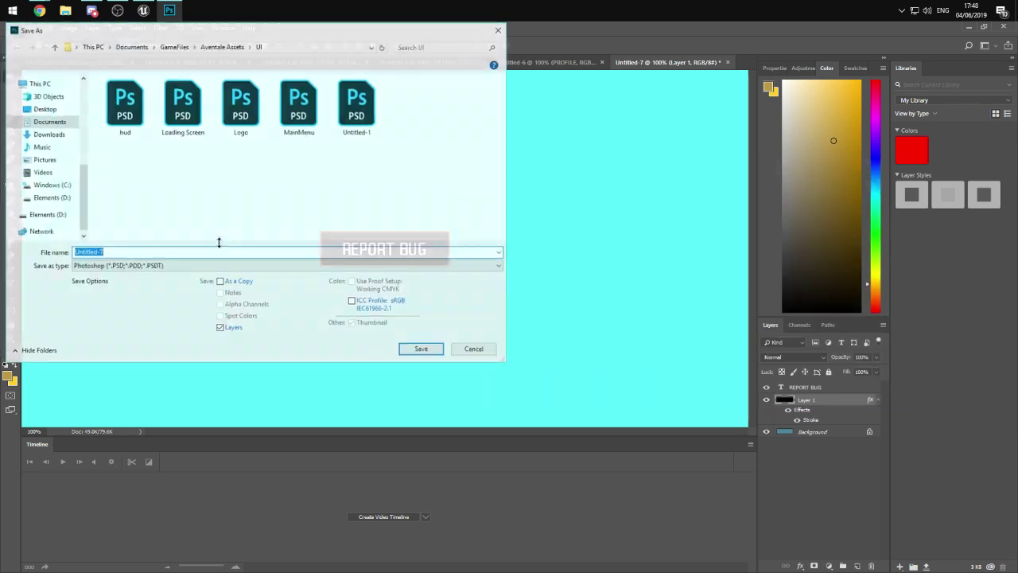
{"action": "left_click", "coordinate": [127, 265]}
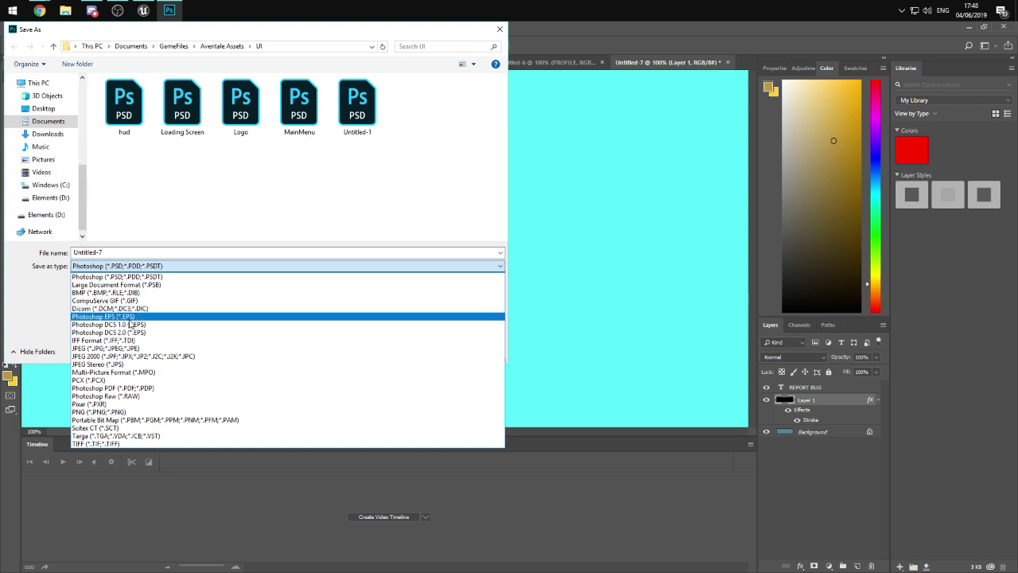
{"action": "left_click", "coordinate": [112, 412]}
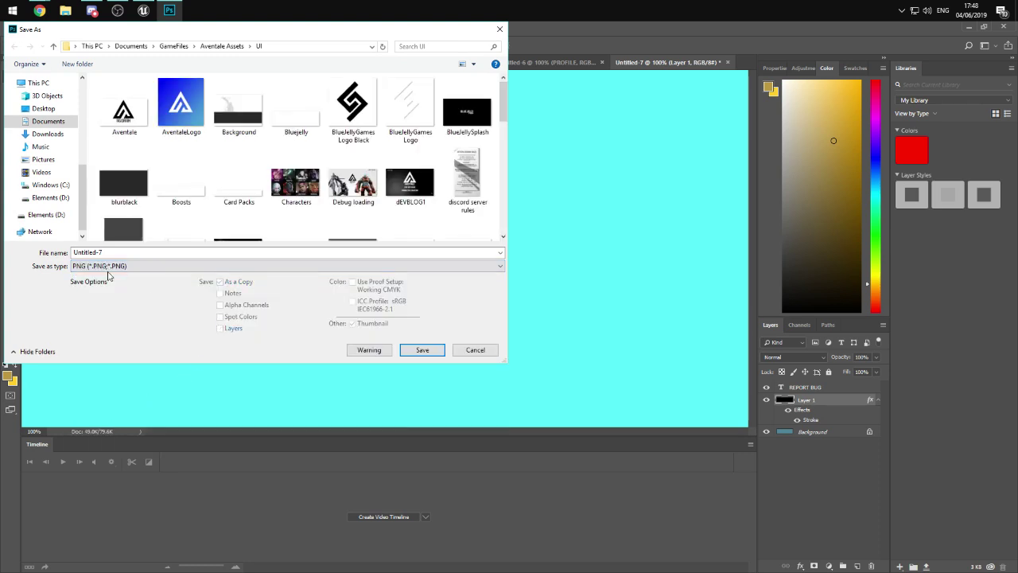
{"action": "double_click", "coordinate": [117, 255]}
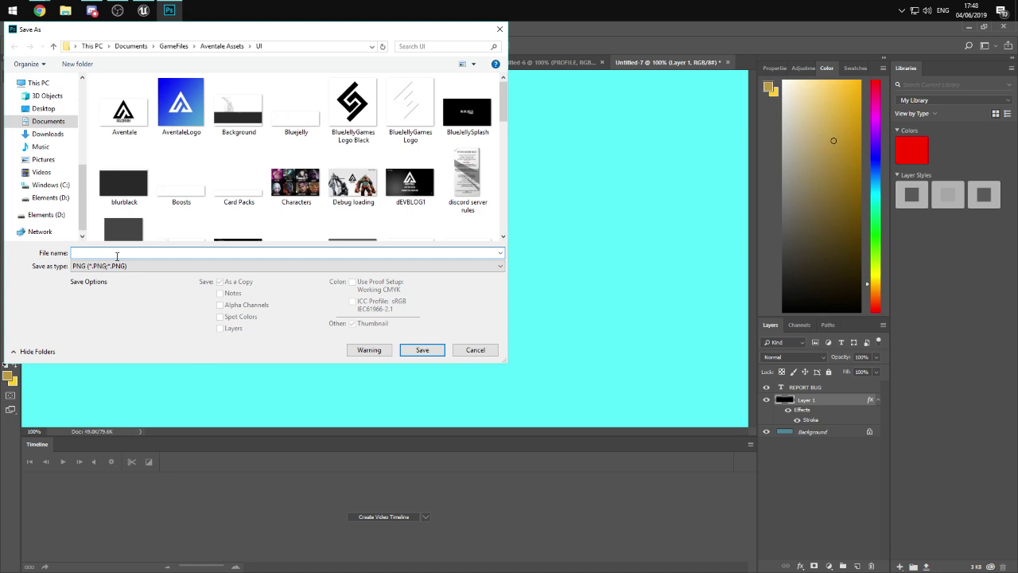
{"action": "type", "text": "ReportBug"}
{"action": "key", "text": "Return"}
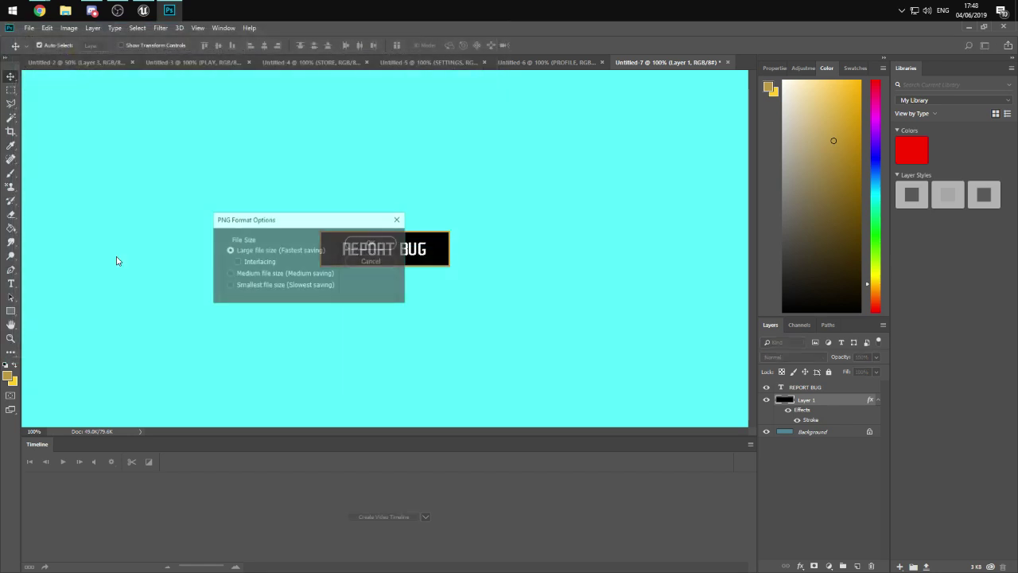
{"action": "key", "text": "Return"}
{"action": "key", "text": "ctrl+alt+c"}
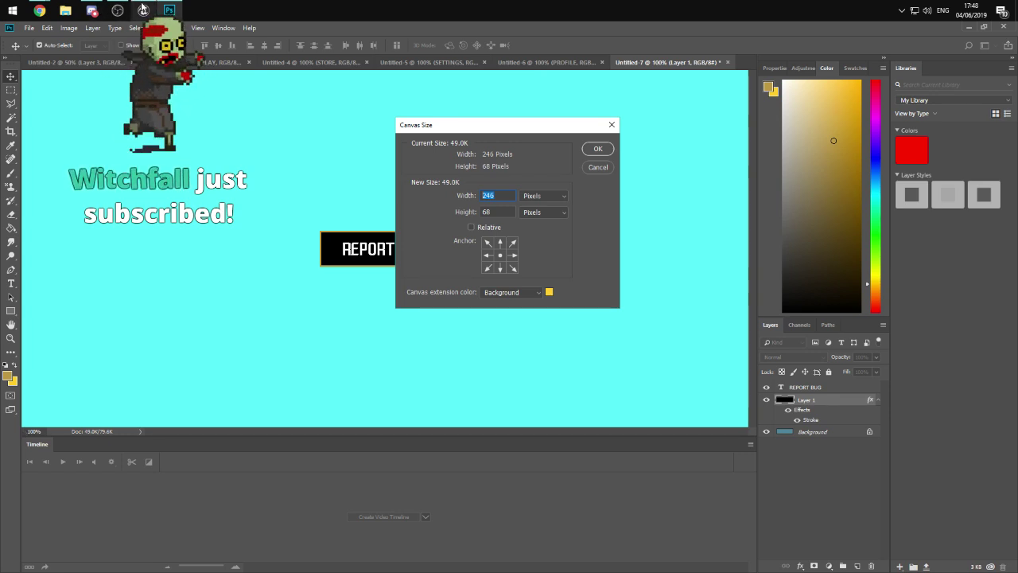
- Switch to Unreal and import ReportBug.png into the UI Assets folder
{"action": "left_click", "coordinate": [144, 10]}
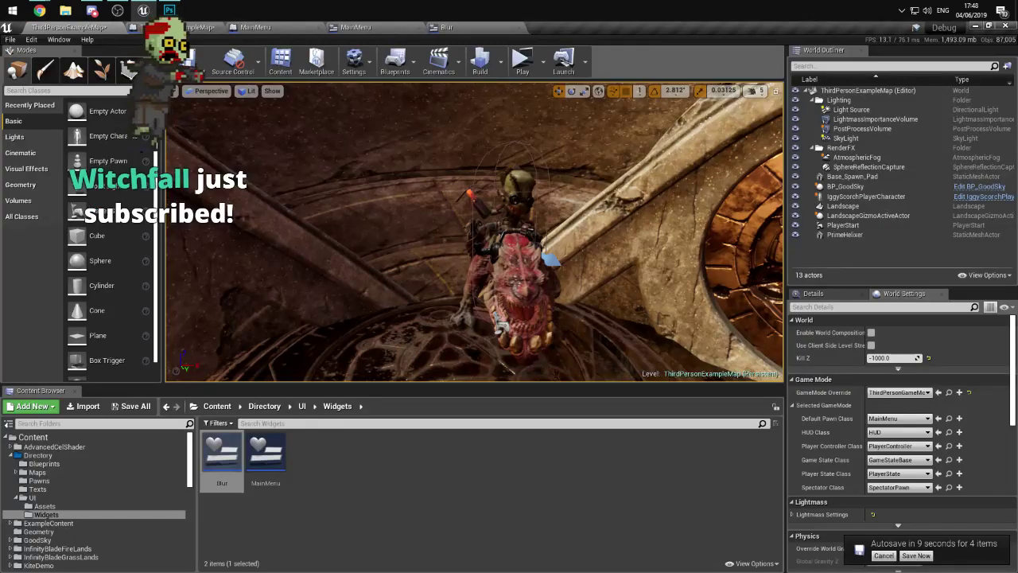
{"action": "left_click", "coordinate": [70, 505]}
{"action": "left_click", "coordinate": [83, 407]}
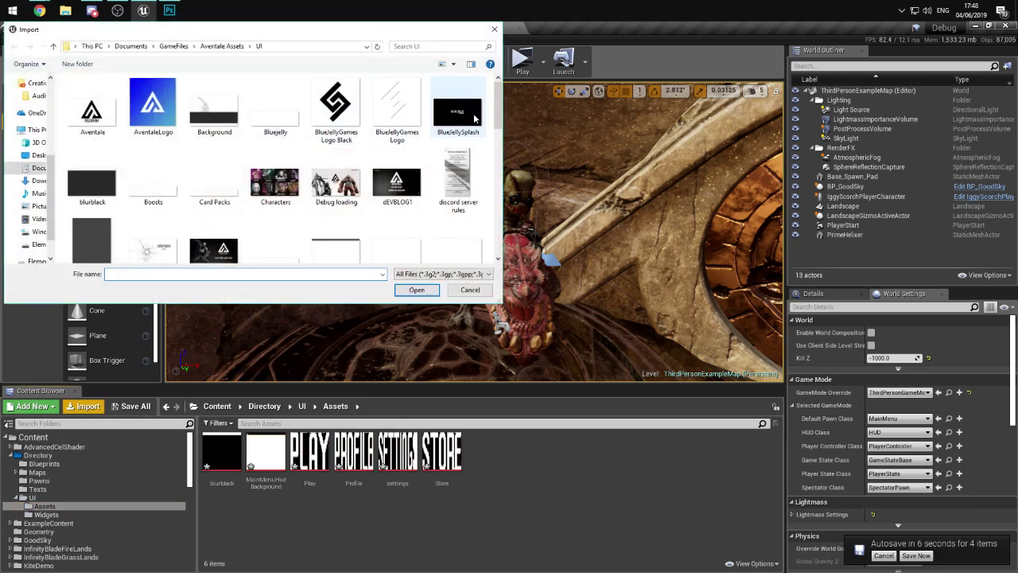
{"action": "left_click", "coordinate": [217, 277]}
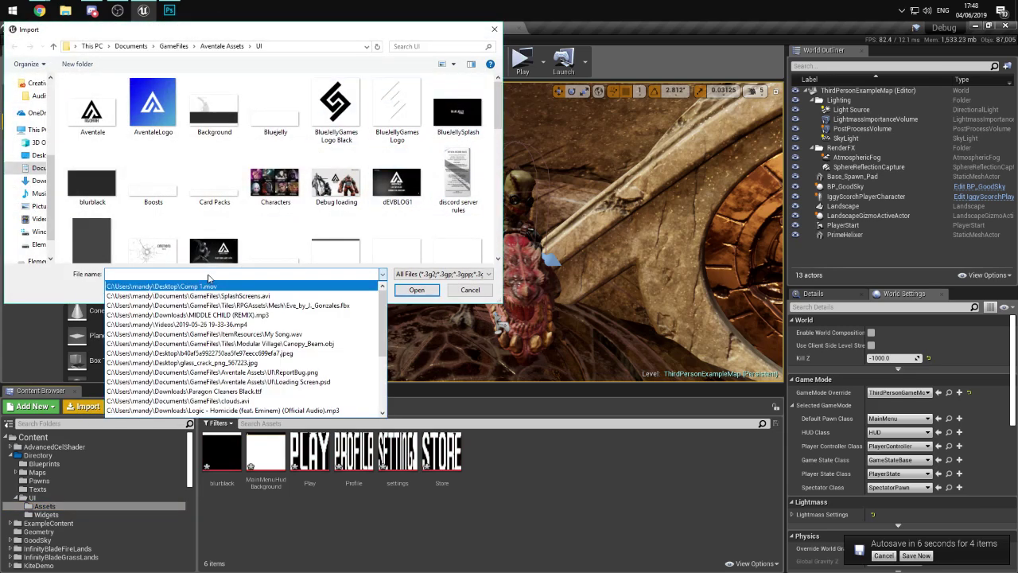
{"action": "type", "text": "re"}
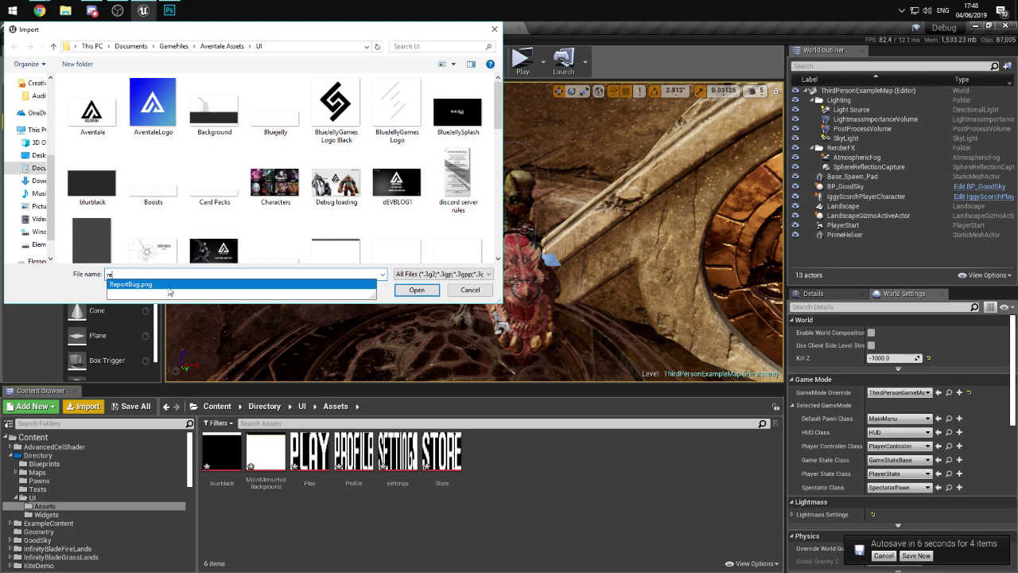
{"action": "left_click", "coordinate": [416, 291]}
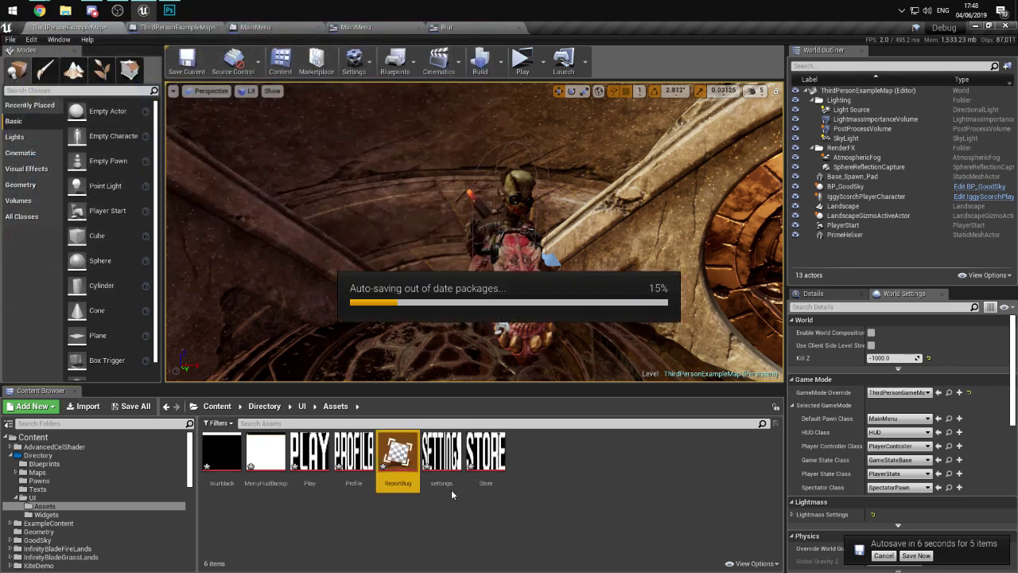
{"action": "left_click", "coordinate": [414, 545]}
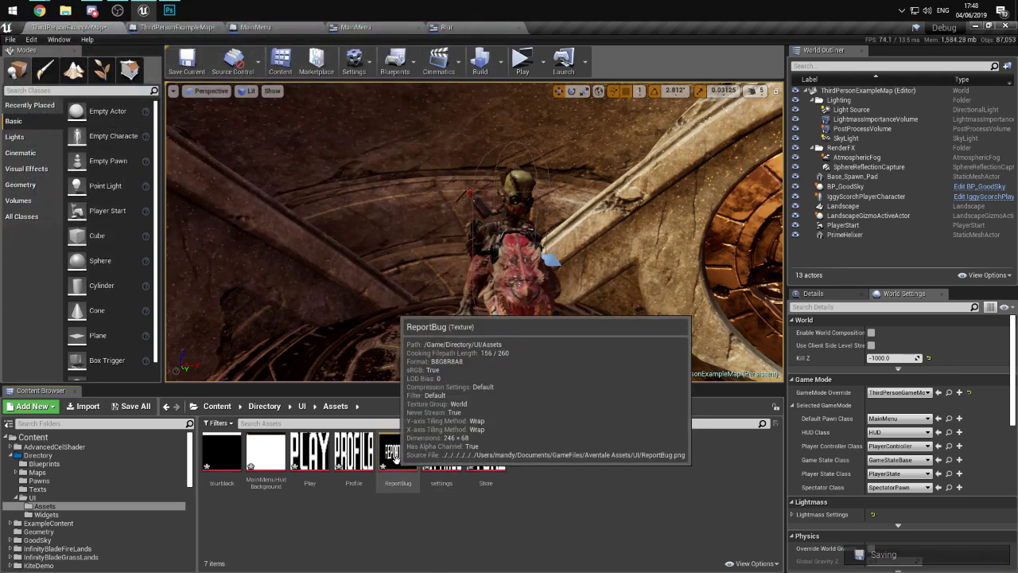
- In the MainMenu widget's designer, add a button to the Canvas Panel and name it Report Bug
{"action": "left_click", "coordinate": [79, 514]}
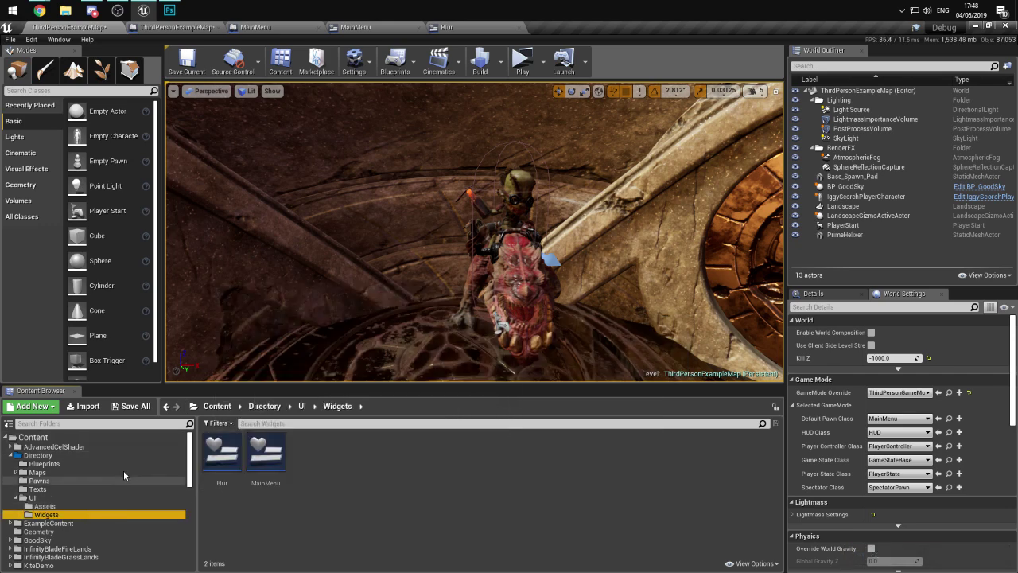
{"action": "double_click", "coordinate": [261, 440]}
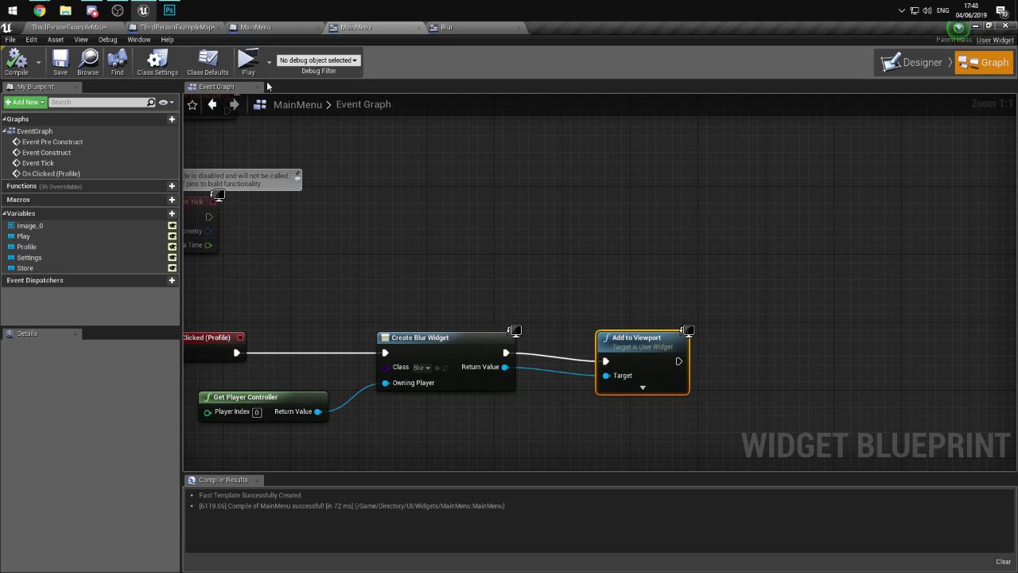
{"action": "left_click", "coordinate": [906, 65]}
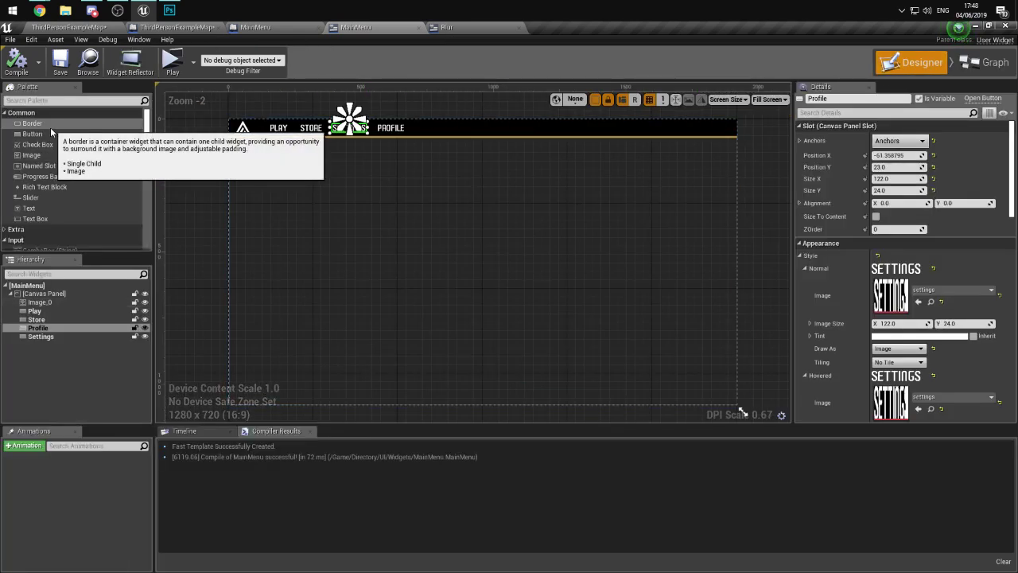
{"action": "left_click_drag", "start_coordinate": [43, 133], "coordinate": [54, 294]}
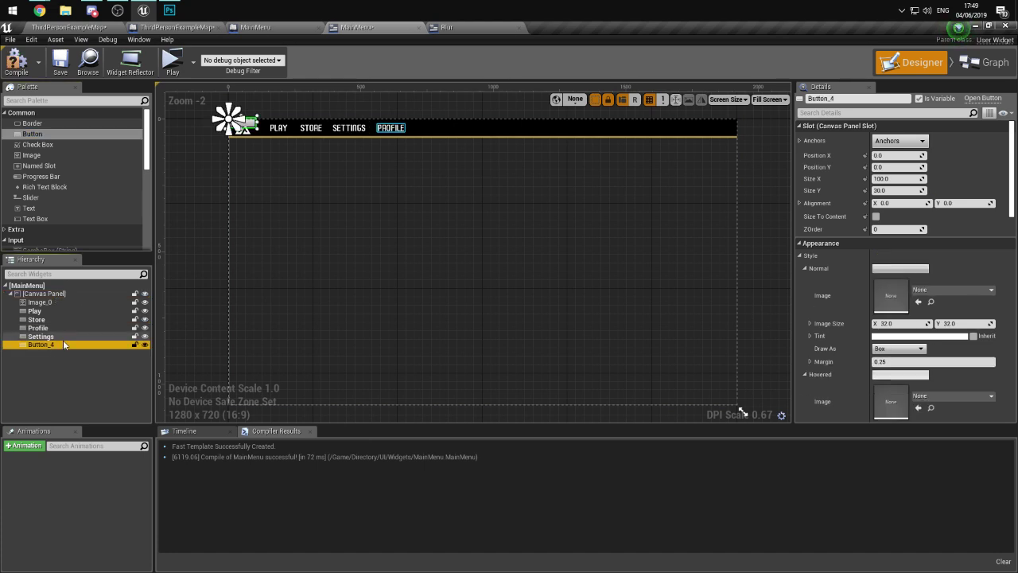
{"action": "double_click", "coordinate": [64, 343]}
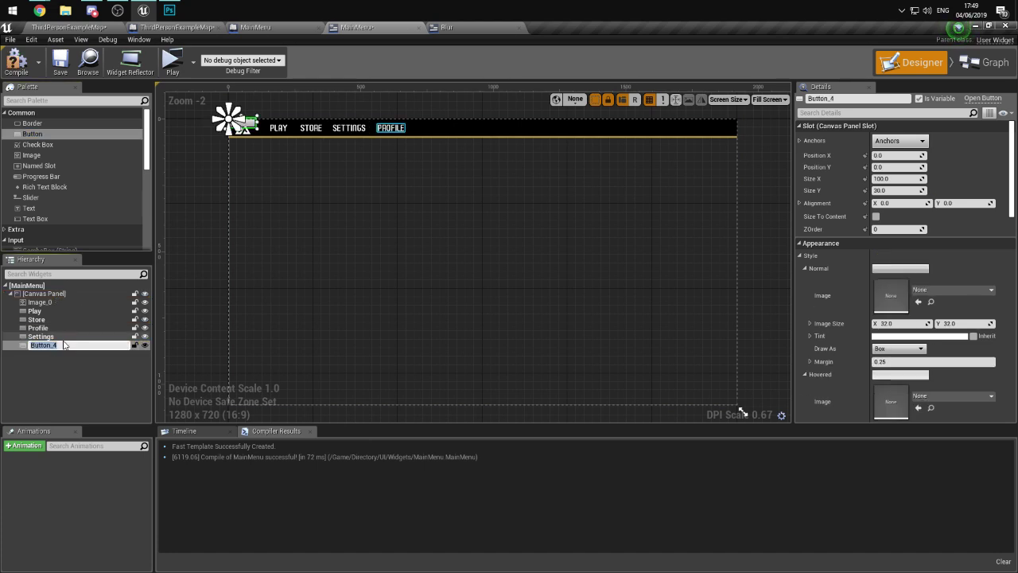
{"action": "type", "text": "Report Buh"}
{"action": "key", "text": "Return"}
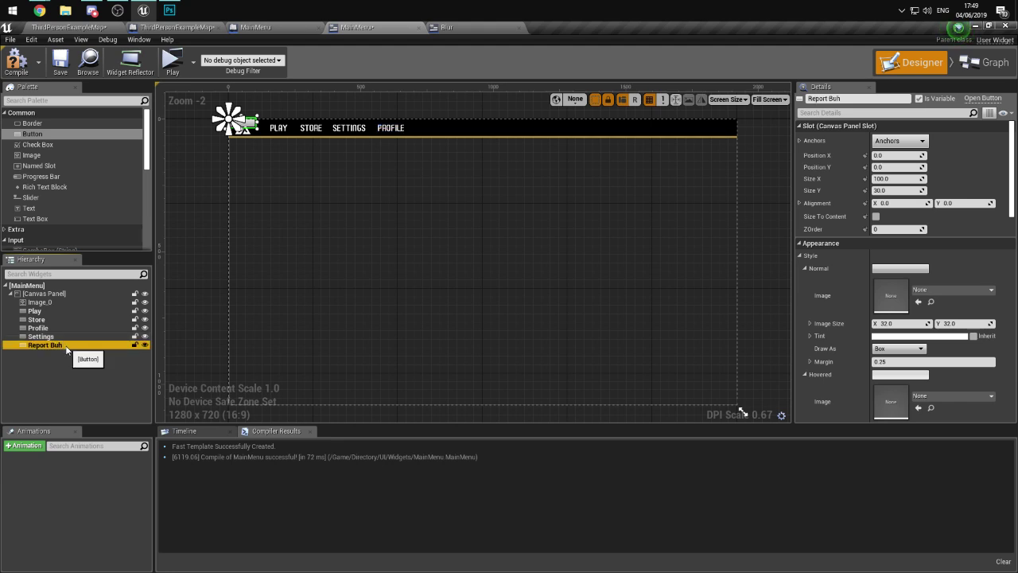
{"action": "left_click", "coordinate": [66, 348]}
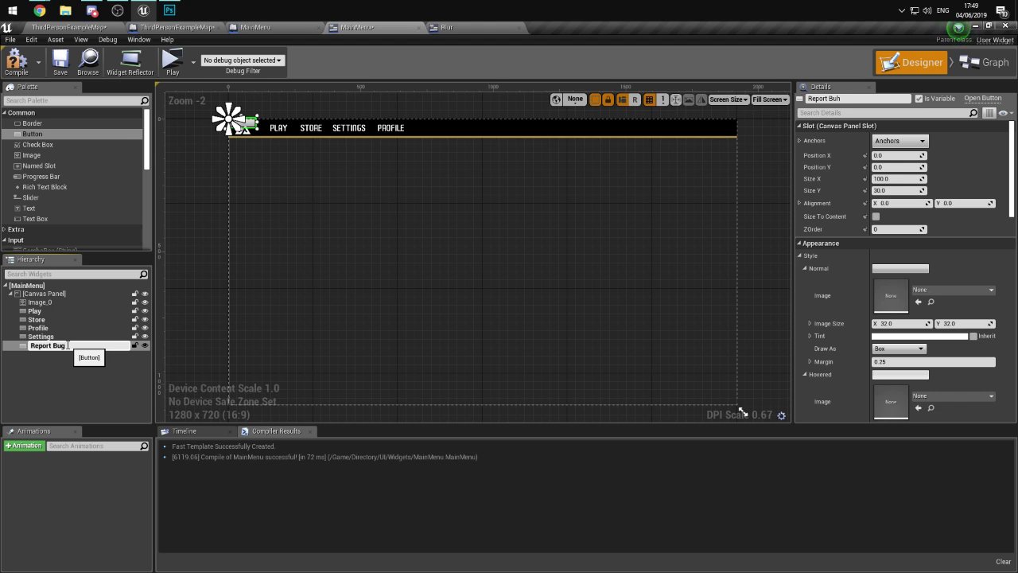
{"action": "key", "text": "Return"}
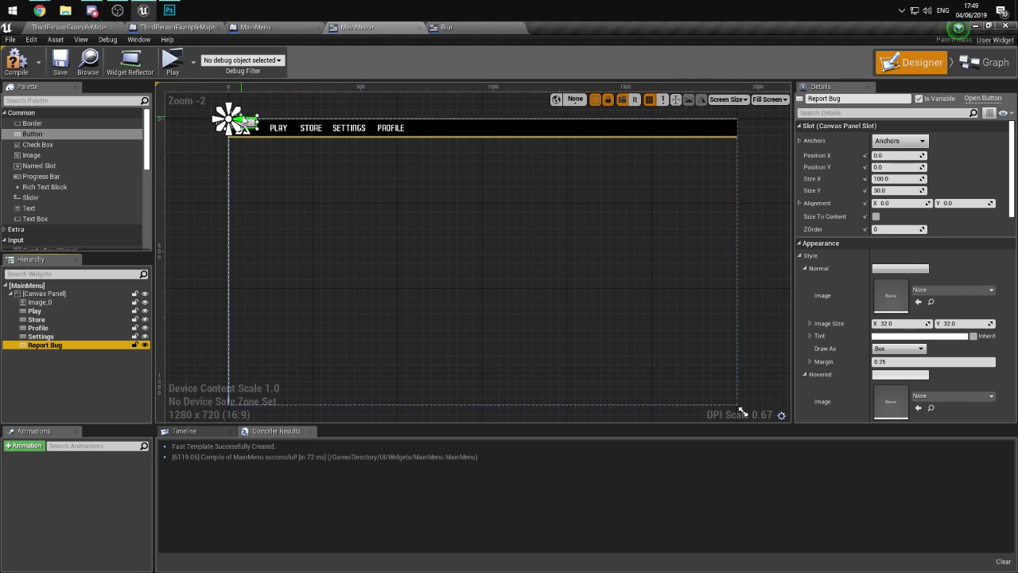
- Place the Report Bug button under the menu bar's far end, check the canvas width in Photoshop, and set the button's width to 231
{"action": "left_click_drag", "start_coordinate": [253, 124], "coordinate": [726, 149]}
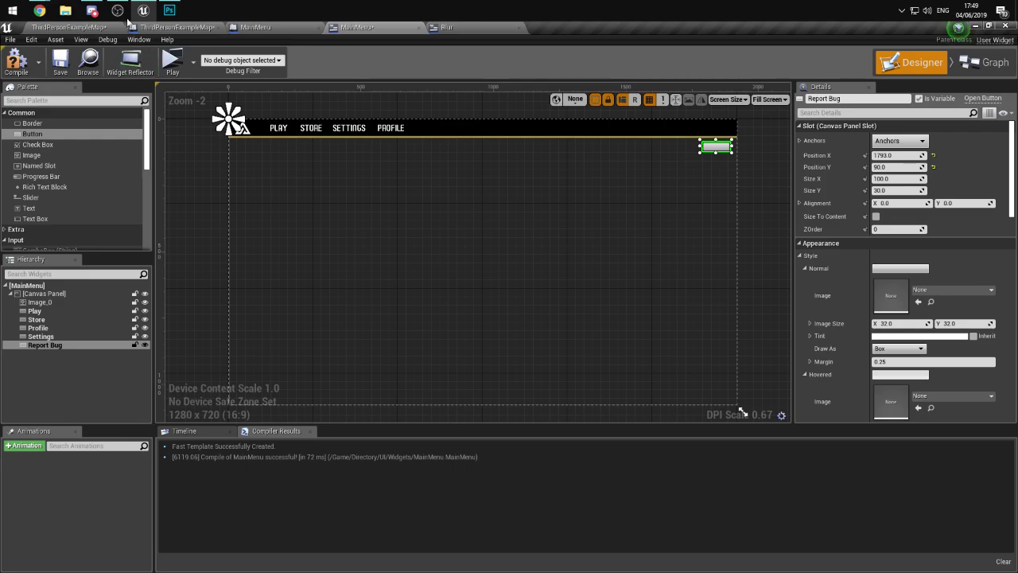
{"action": "left_click", "coordinate": [169, 10]}
{"action": "left_click_drag", "start_coordinate": [468, 196], "coordinate": [457, 199]}
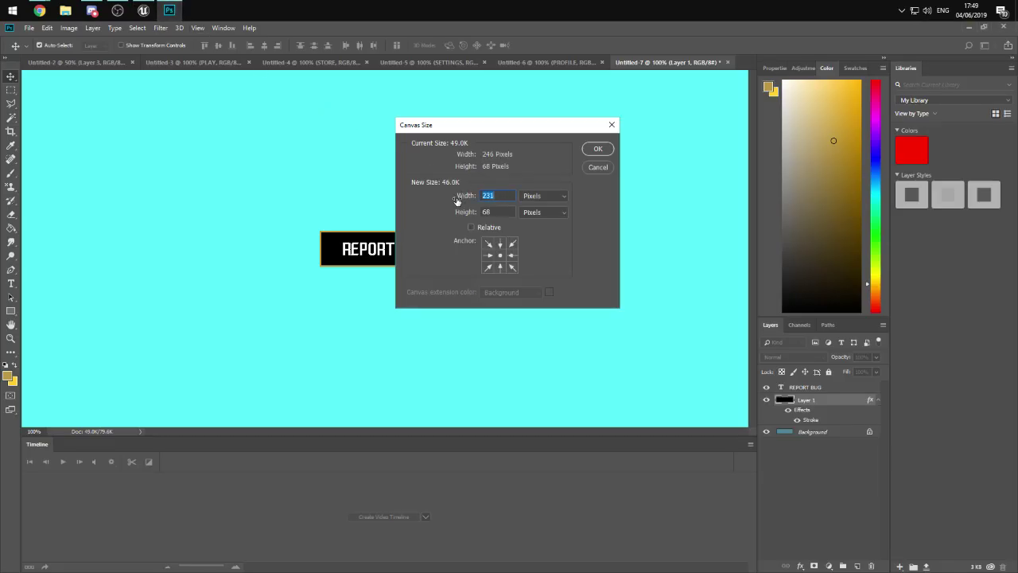
{"action": "left_click", "coordinate": [143, 10]}
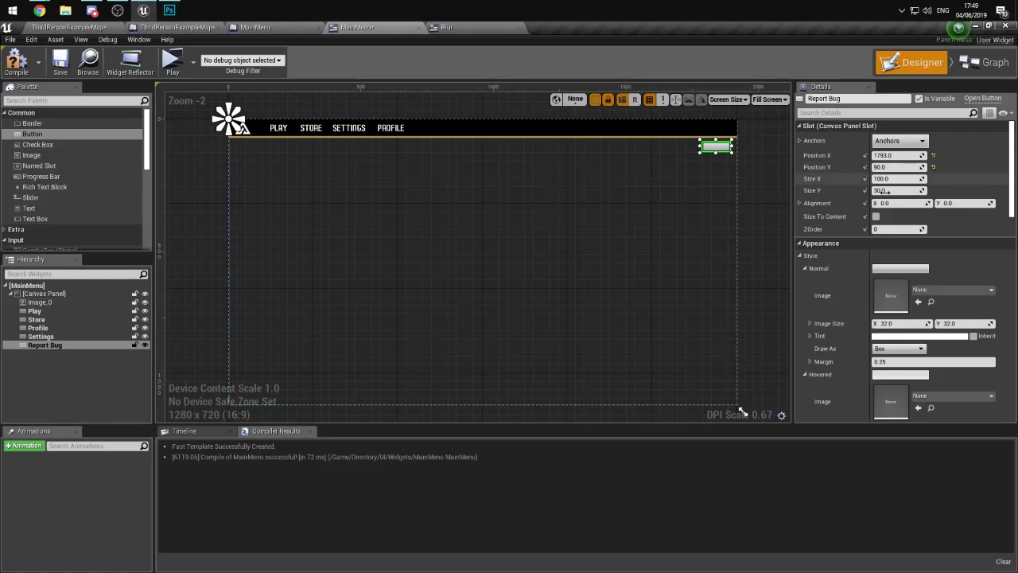
{"action": "left_click", "coordinate": [564, 213]}
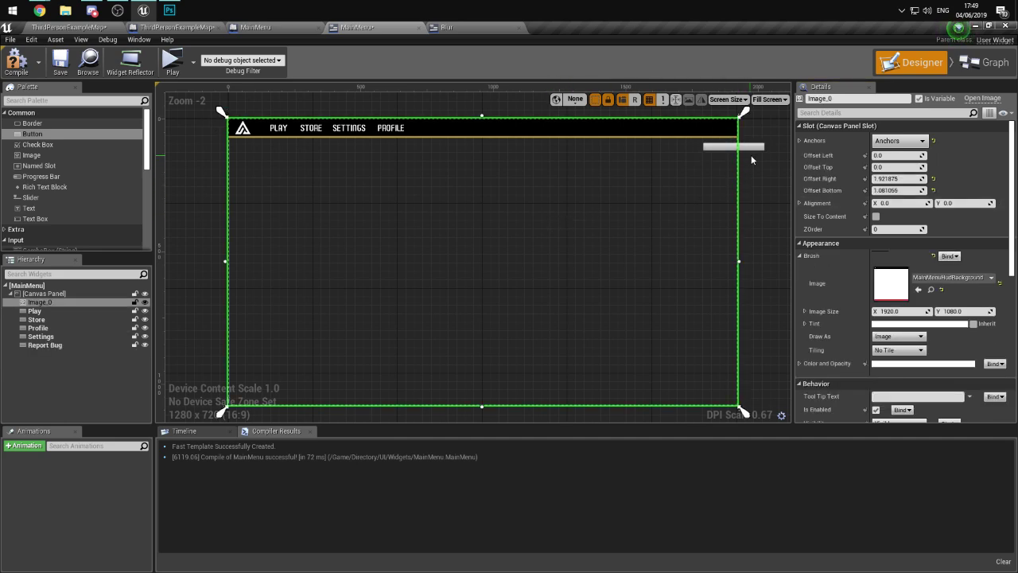
- Check the graphic's canvas height in Photoshop, return to Unreal and set the Report Bug button's Size Y to 68
{"action": "left_click", "coordinate": [169, 10]}
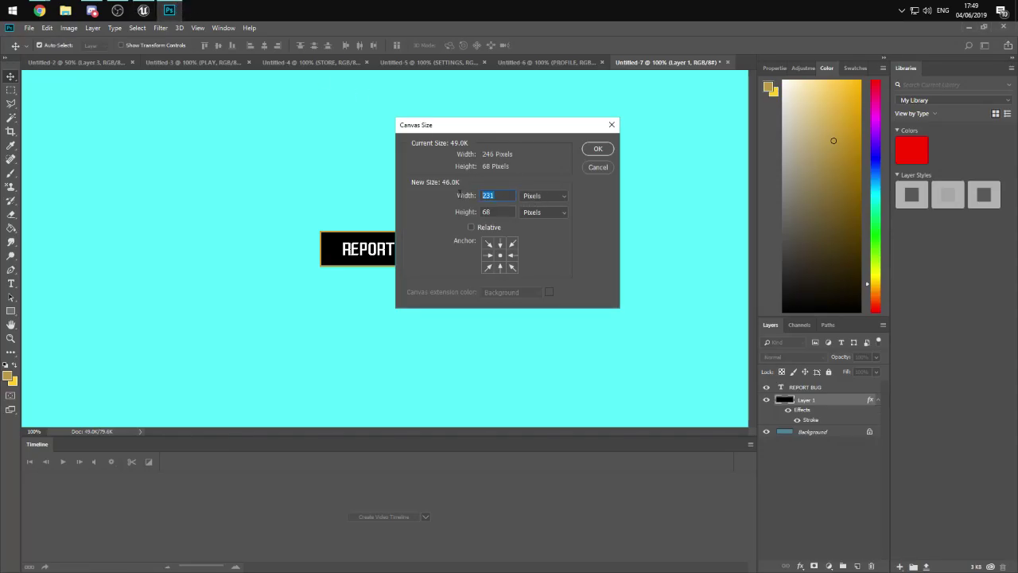
{"action": "left_click", "coordinate": [143, 10]}
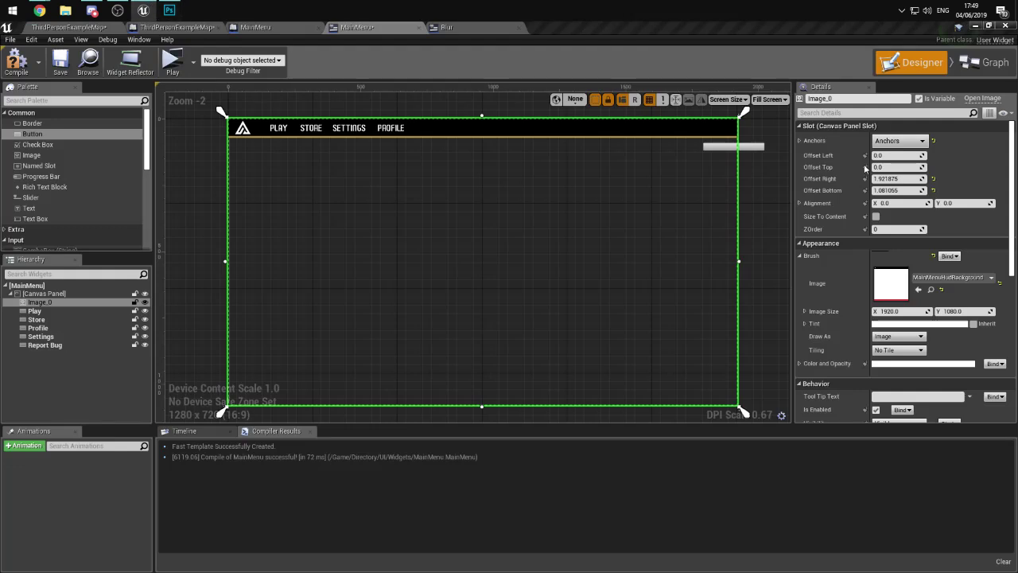
{"action": "left_click", "coordinate": [758, 148]}
{"action": "left_click", "coordinate": [169, 10]}
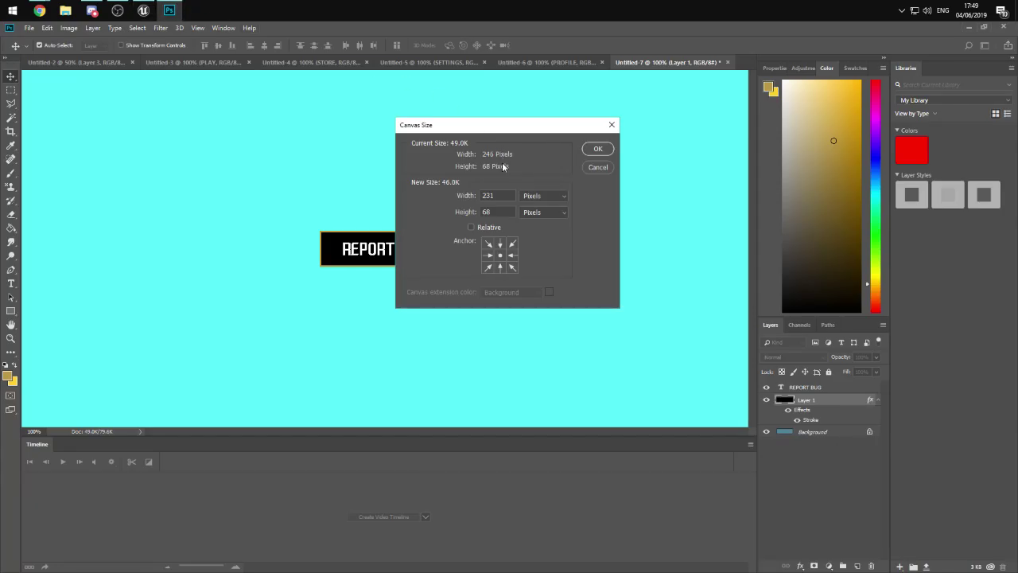
{"action": "left_click", "coordinate": [144, 11]}
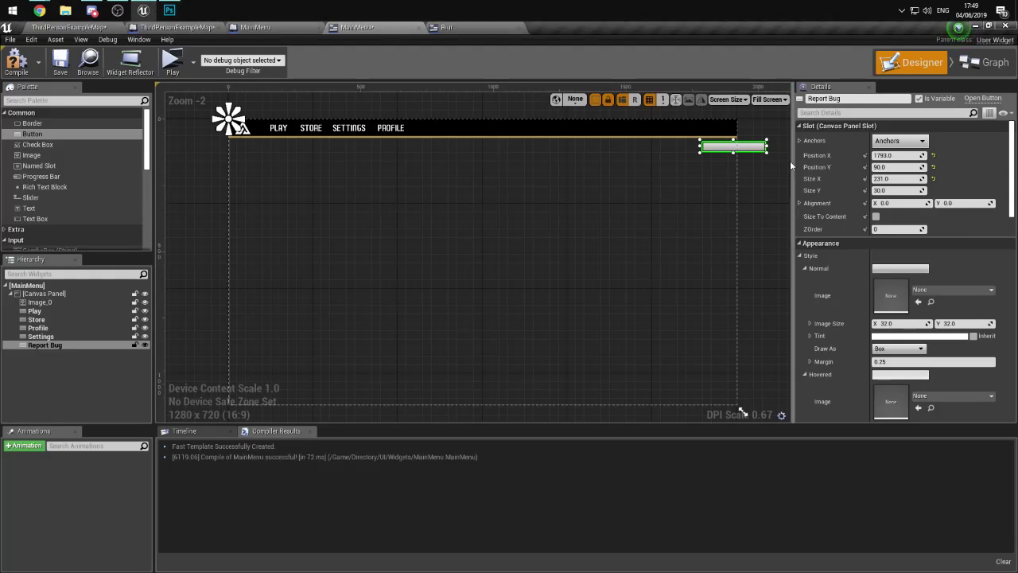
{"action": "left_click_drag", "start_coordinate": [909, 195], "coordinate": [940, 196]}
- Move the Report Bug button to about X 1684, Y 79, against the canvas's far edge just below the menu bar
{"action": "left_click", "coordinate": [693, 147]}
{"action": "left_click_drag", "start_coordinate": [708, 155], "coordinate": [688, 162]}
{"action": "left_click", "coordinate": [719, 151]}
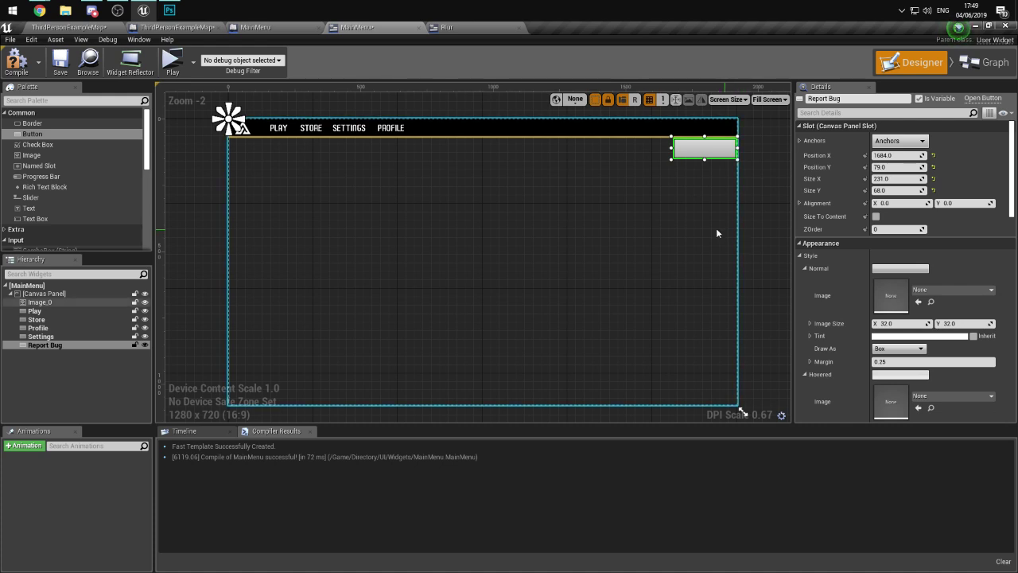
- Assign the ReportBug texture to the button's Normal style and set it to draw as Image
{"action": "left_click", "coordinate": [952, 289]}
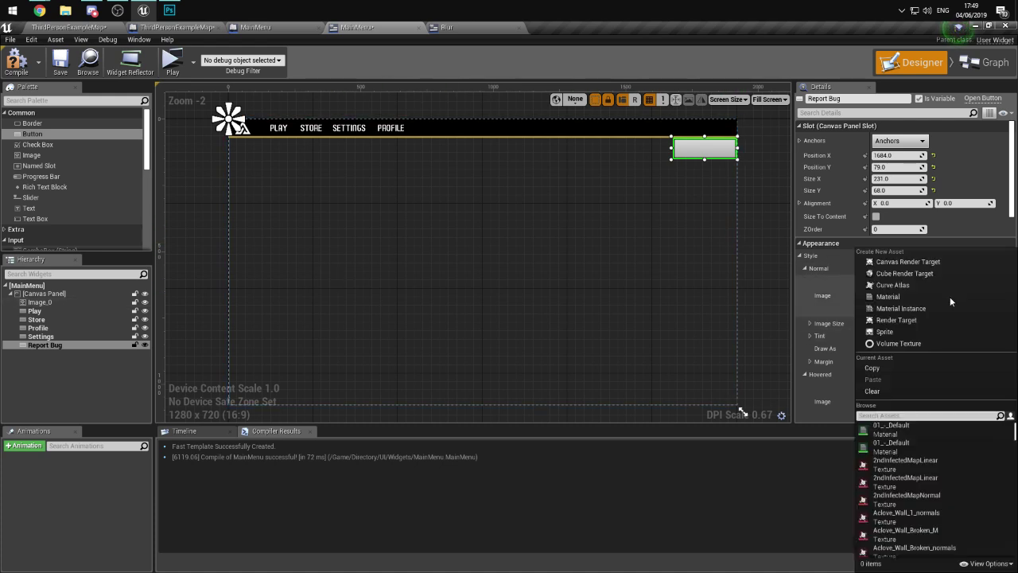
{"action": "left_click", "coordinate": [899, 431]}
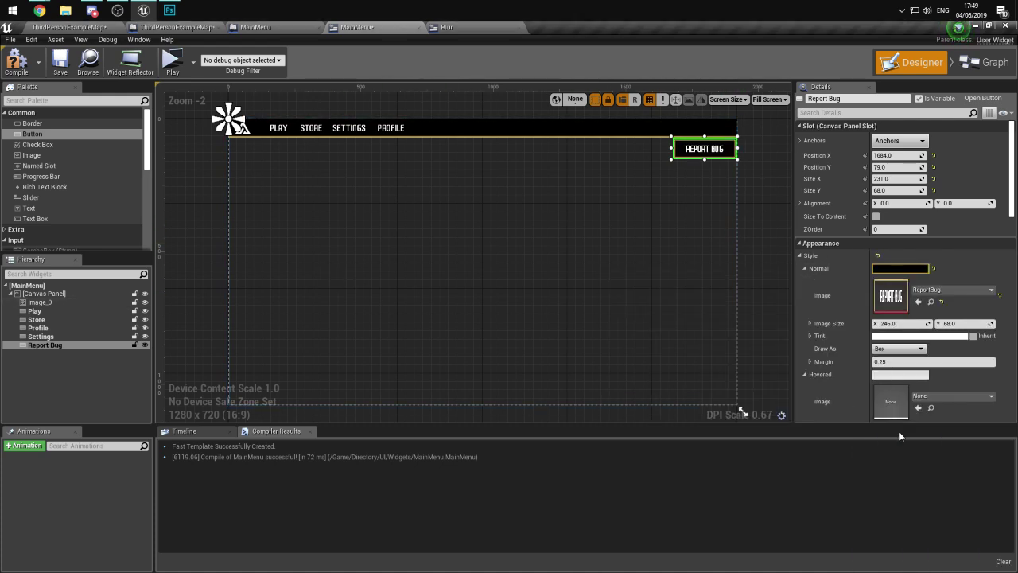
{"action": "scroll", "coordinate": [899, 350], "scroll_direction": "down", "scroll_amount": 1}
{"action": "left_click", "coordinate": [899, 331]}
{"action": "left_click", "coordinate": [893, 359]}
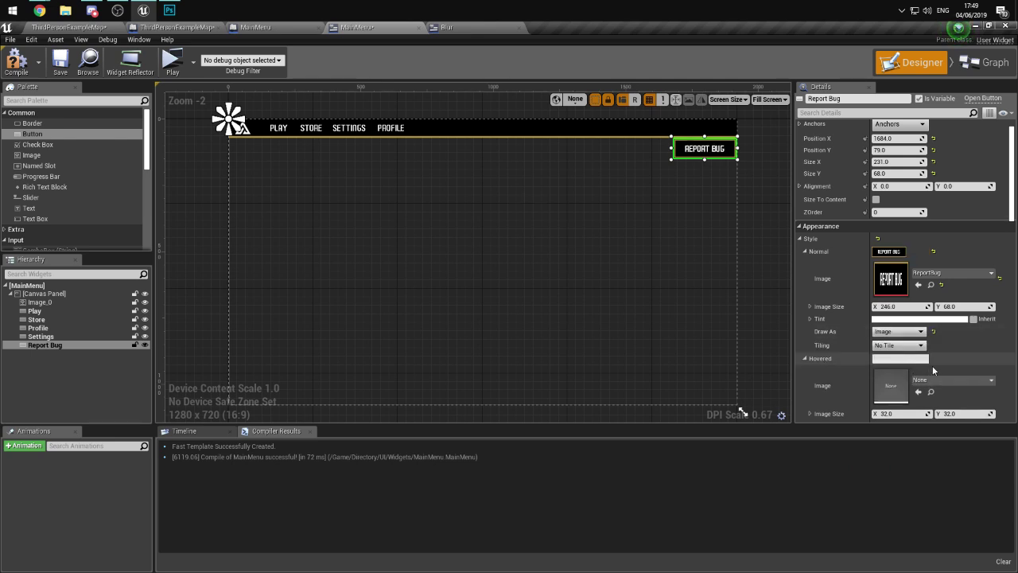
- Assign the ReportBug texture to the button's Hovered style and set it to draw as Image
{"action": "scroll", "coordinate": [933, 366], "scroll_direction": "down", "scroll_amount": 1}
{"action": "left_click", "coordinate": [933, 363]}
{"action": "type", "text": "report"}
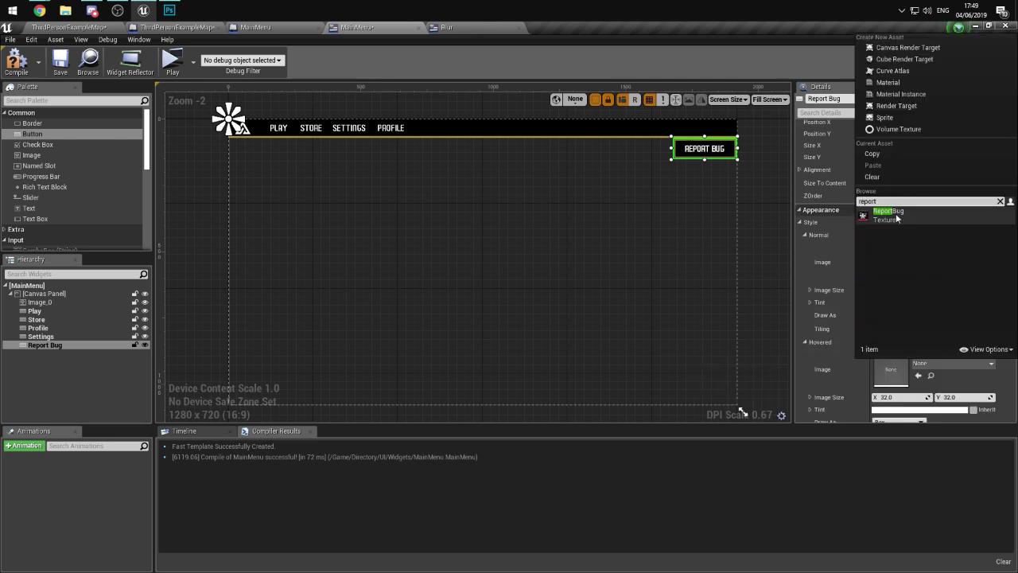
{"action": "key", "text": "Return"}
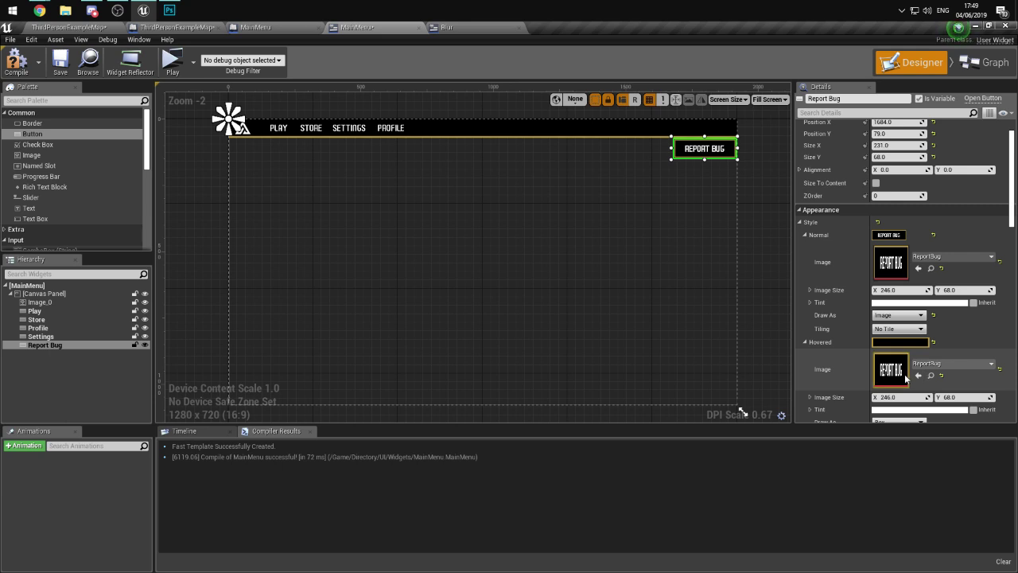
{"action": "scroll", "coordinate": [939, 342], "scroll_direction": "down", "scroll_amount": 1}
{"action": "left_click", "coordinate": [898, 371]}
{"action": "left_click", "coordinate": [894, 400]}
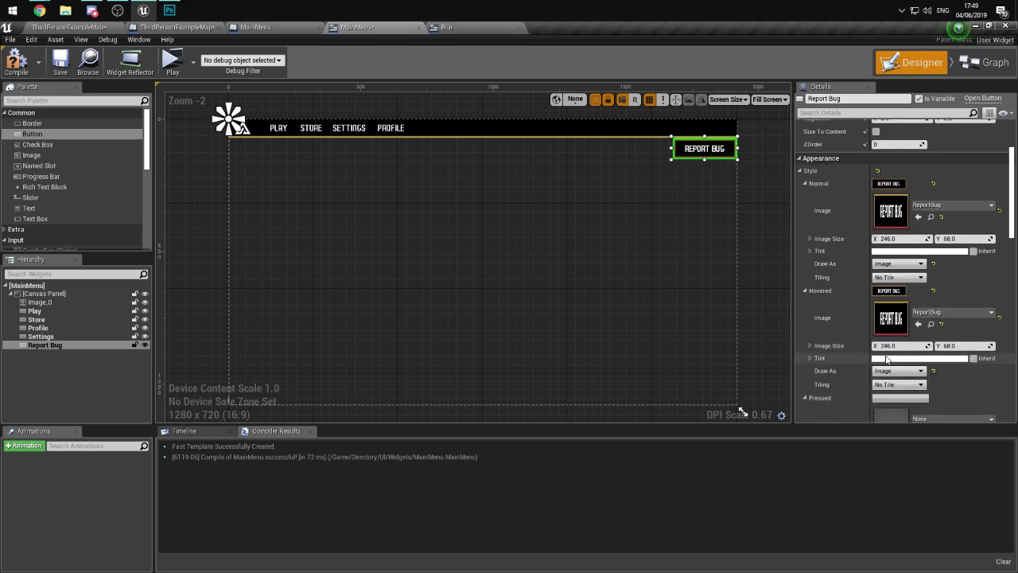
- Assign the ReportBug texture to the button's Pressed style and set it to draw as Image
{"action": "scroll", "coordinate": [885, 355], "scroll_direction": "down", "scroll_amount": 3}
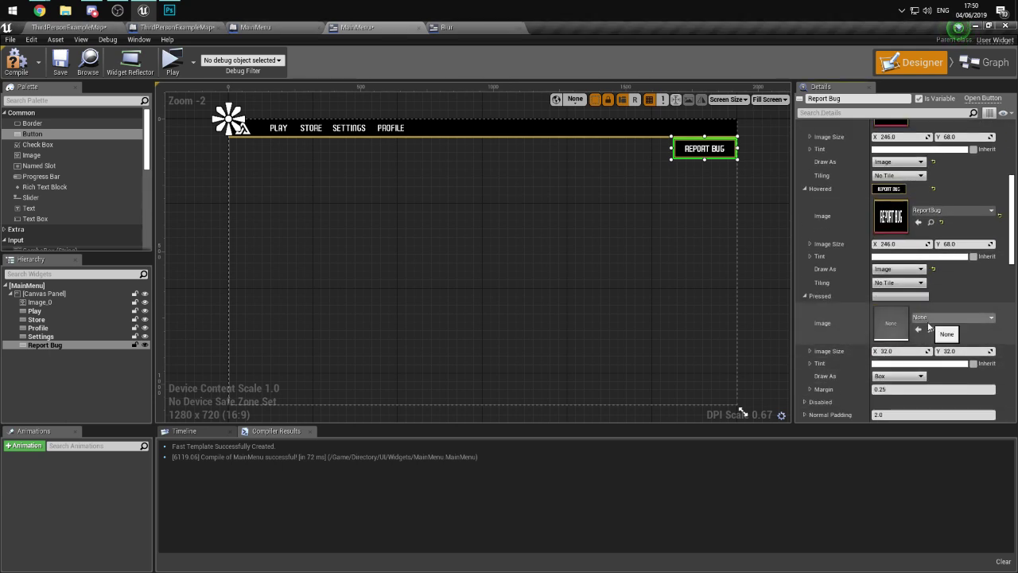
{"action": "left_click", "coordinate": [951, 317]}
{"action": "type", "text": "repor"}
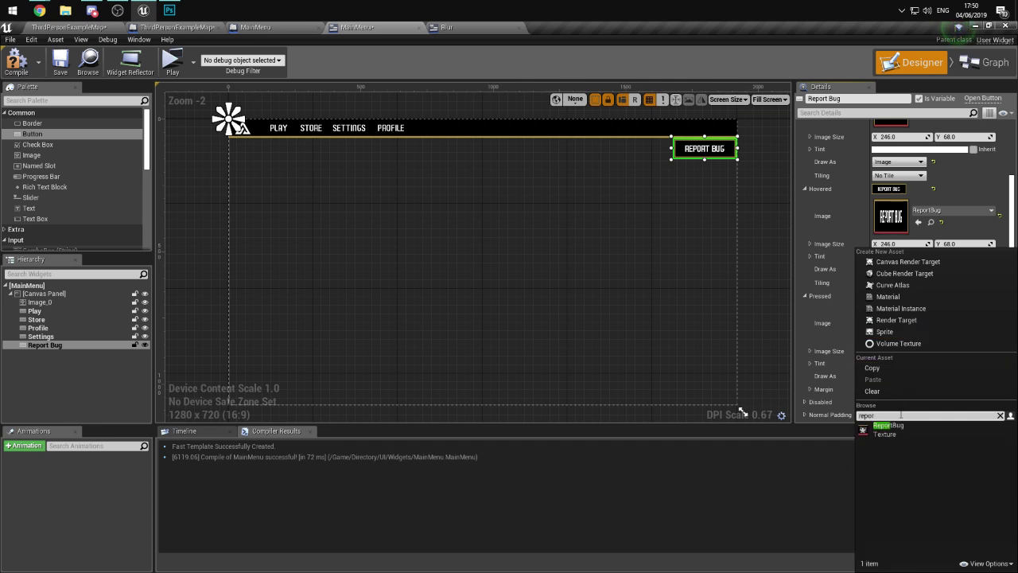
{"action": "left_click", "coordinate": [907, 431]}
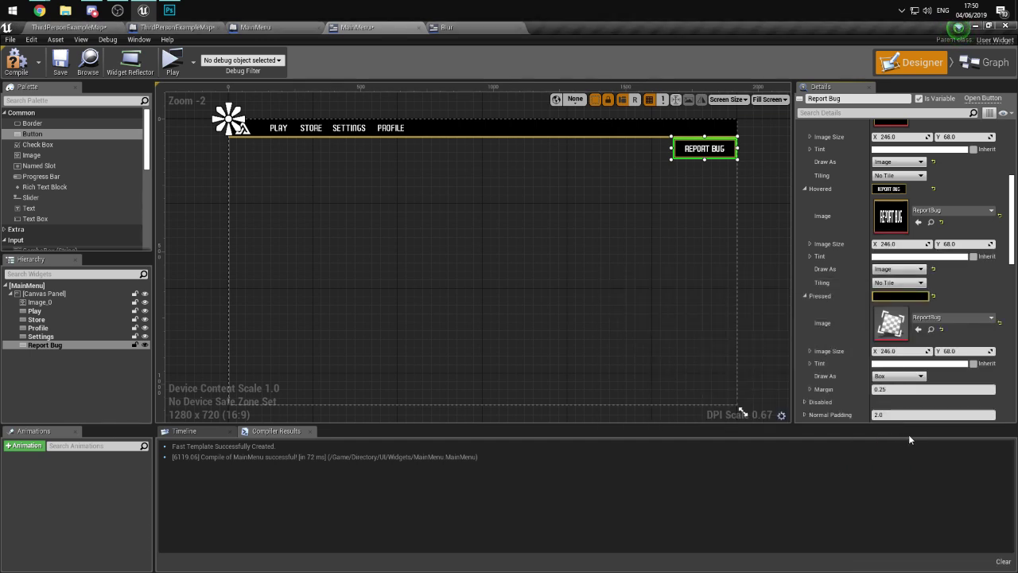
{"action": "scroll", "coordinate": [895, 363], "scroll_direction": "down", "scroll_amount": 1}
{"action": "left_click", "coordinate": [889, 389]}
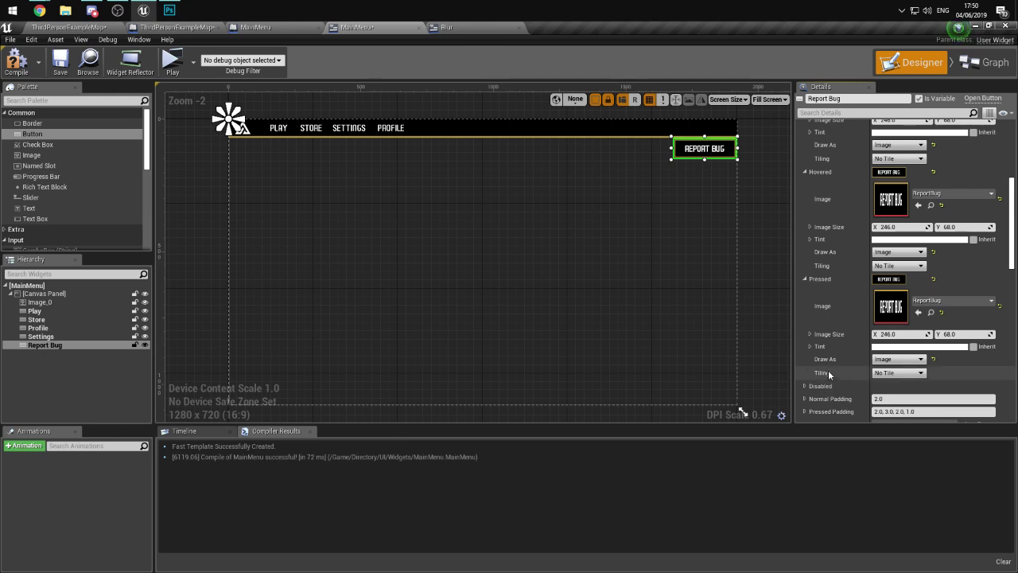
- Nudge the Report Bug button slightly to leave a small gap below the menu bar's gold line, and inspect its placement up close
{"action": "left_click", "coordinate": [730, 382]}
{"action": "left_click", "coordinate": [704, 149]}
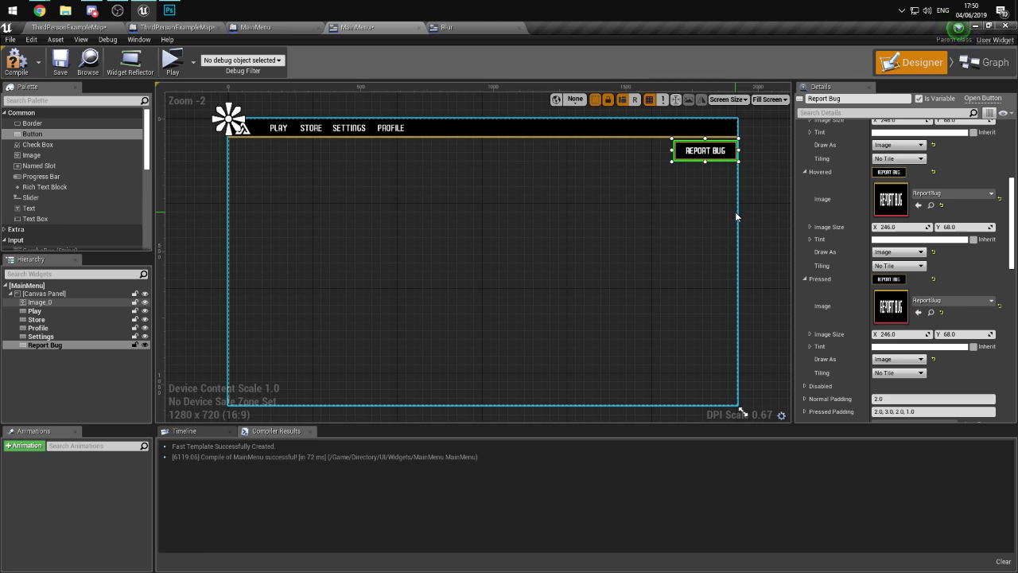
{"action": "left_click", "coordinate": [735, 211]}
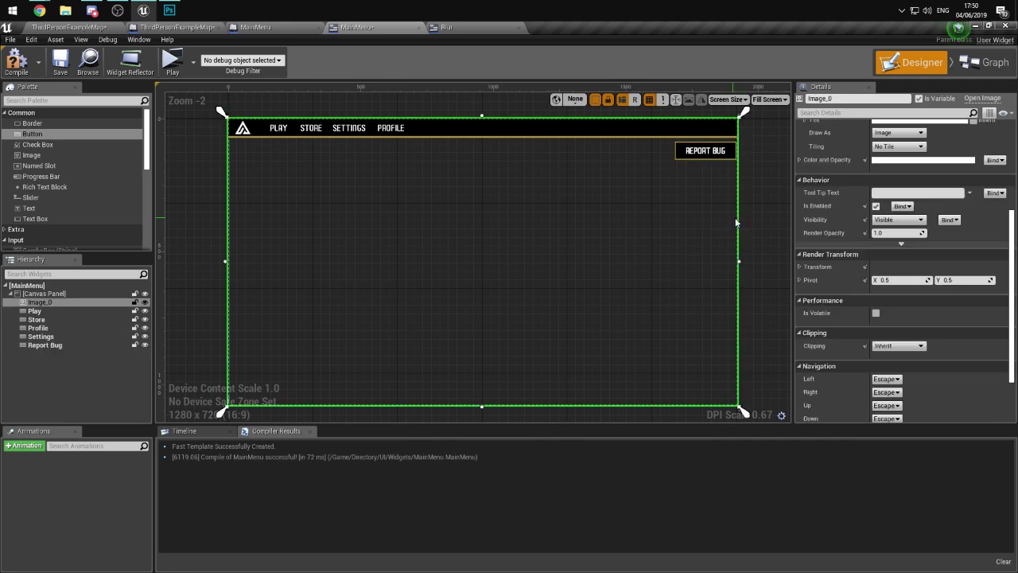
{"action": "scroll", "coordinate": [713, 159], "scroll_direction": "up", "scroll_amount": 8}
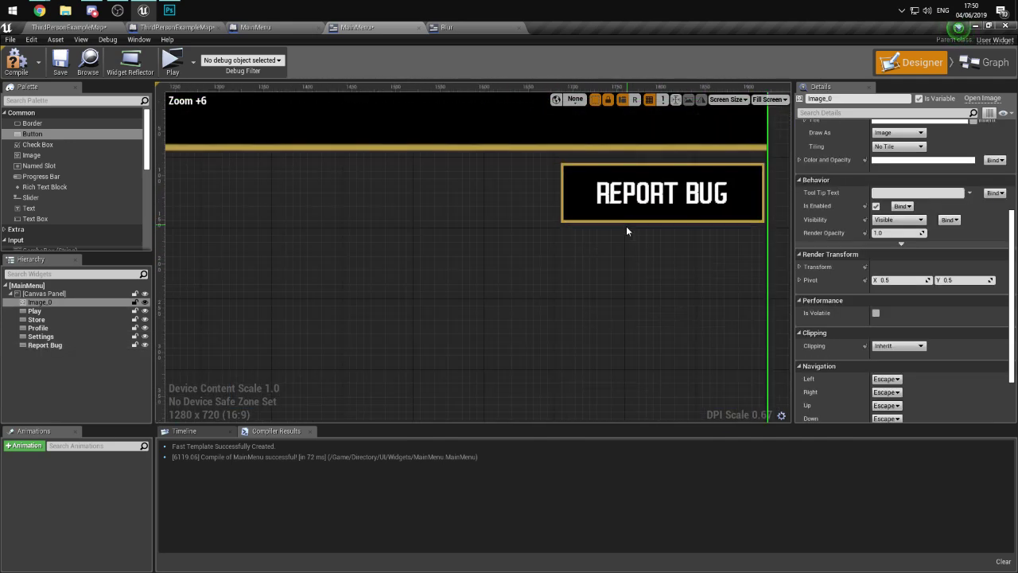
{"action": "scroll", "coordinate": [624, 250], "scroll_direction": "down", "scroll_amount": 6}
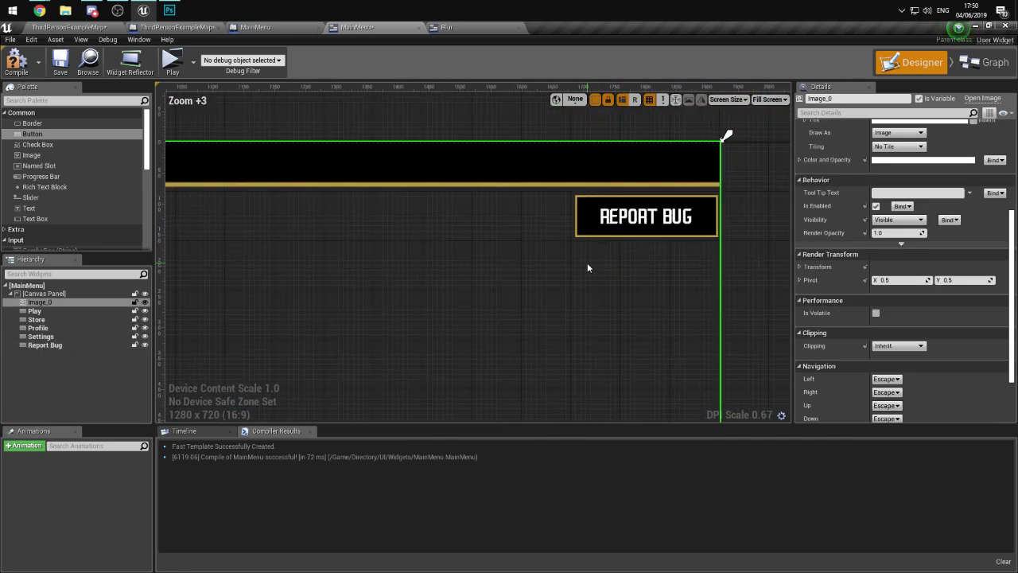
{"action": "right_click_drag", "start_coordinate": [572, 257], "coordinate": [684, 230]}
{"action": "scroll", "coordinate": [659, 241], "scroll_direction": "down", "scroll_amount": 1}
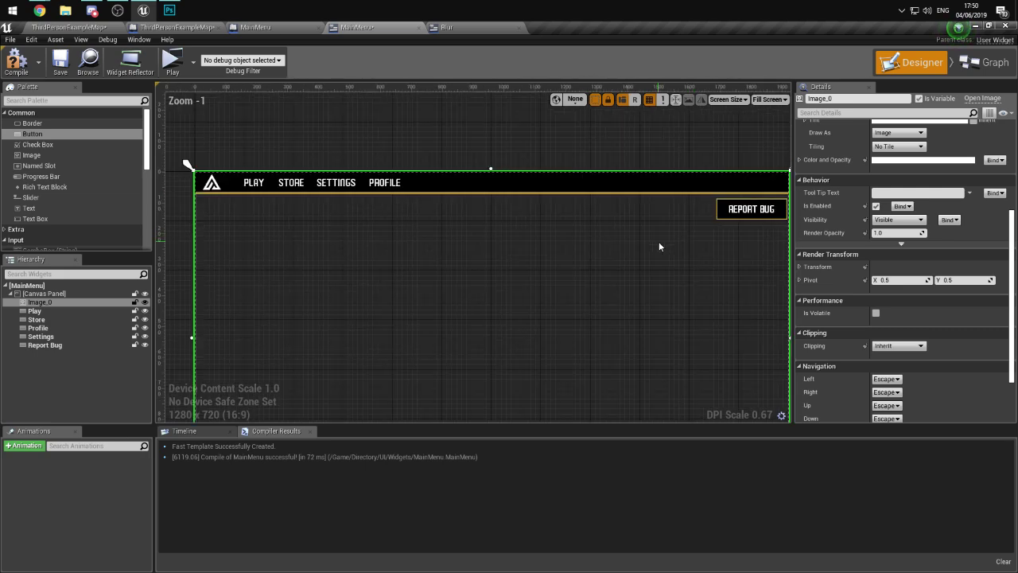
{"action": "scroll", "coordinate": [662, 246], "scroll_direction": "down", "scroll_amount": 2}
{"action": "scroll", "coordinate": [662, 252], "scroll_direction": "up", "scroll_amount": 1}
- Move the Report Bug button's anchor along the canvas's top edge to just above the button
{"action": "left_click", "coordinate": [700, 184]}
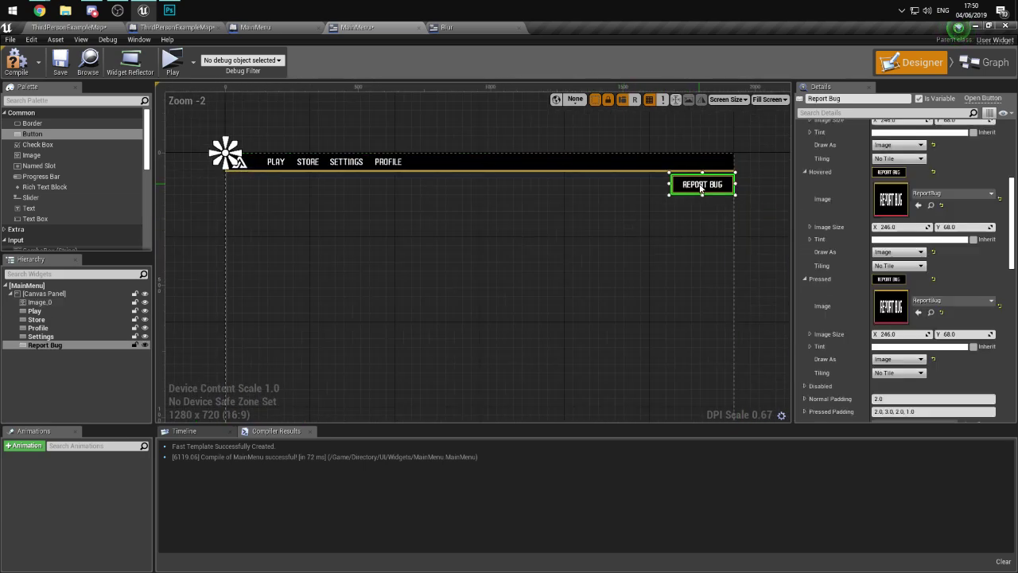
{"action": "left_click_drag", "start_coordinate": [225, 152], "coordinate": [701, 151]}
{"action": "left_click", "coordinate": [636, 181]}
{"action": "scroll", "coordinate": [501, 241], "scroll_direction": "down", "scroll_amount": 3}
{"action": "scroll", "coordinate": [482, 219], "scroll_direction": "up", "scroll_amount": 3}
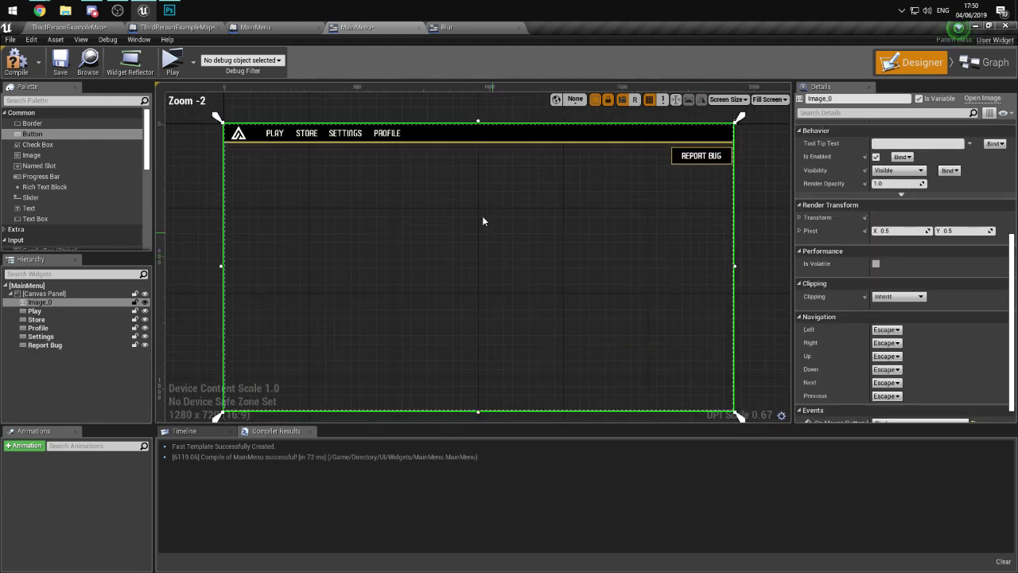
- Compile and save the MainMenu widget, preview the game in a maximized window, and close the preview
{"action": "left_click", "coordinate": [16, 62]}
{"action": "left_click", "coordinate": [59, 62]}
{"action": "left_click", "coordinate": [192, 61]}
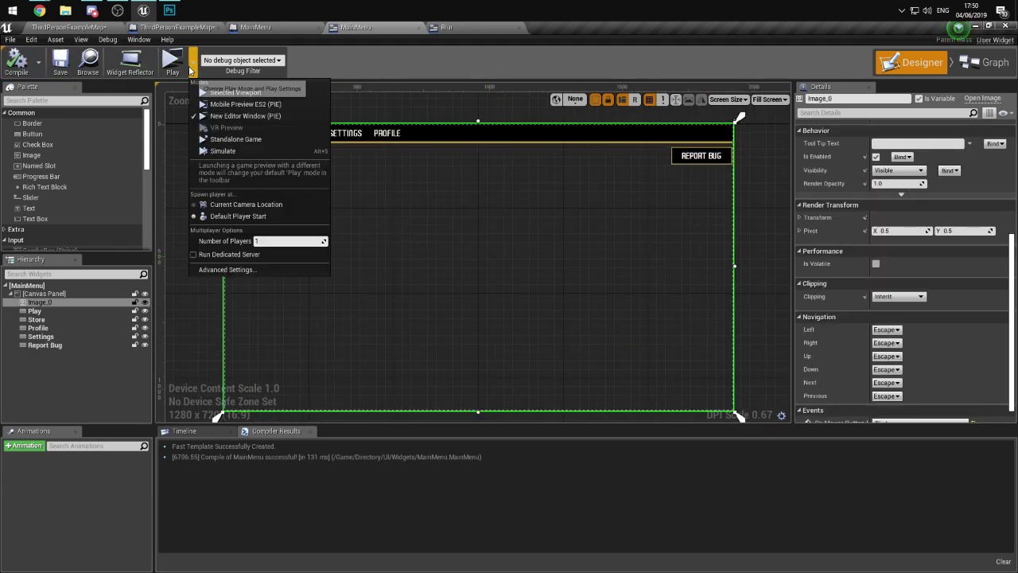
{"action": "left_click", "coordinate": [217, 92]}
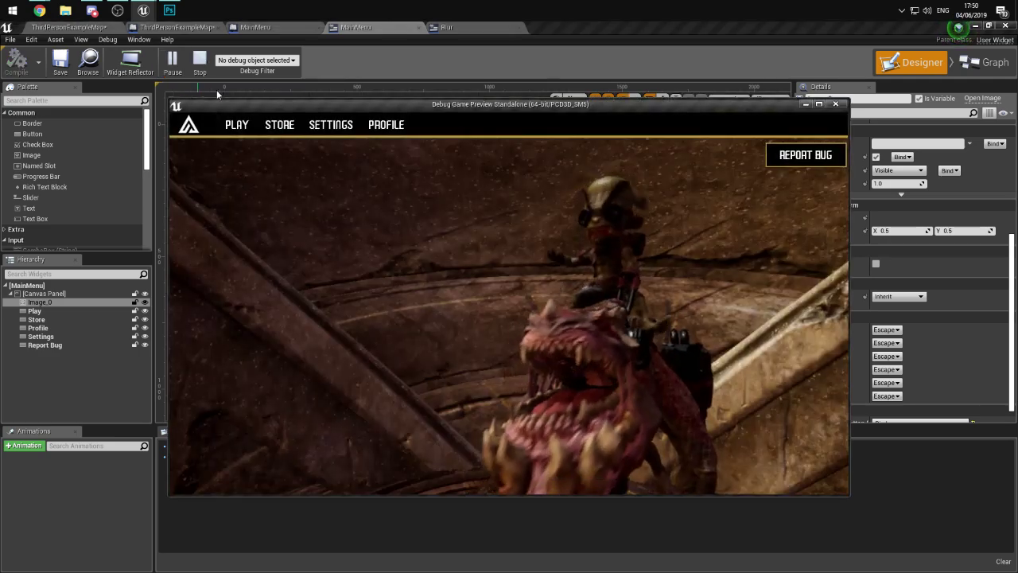
{"action": "left_click", "coordinate": [818, 103]}
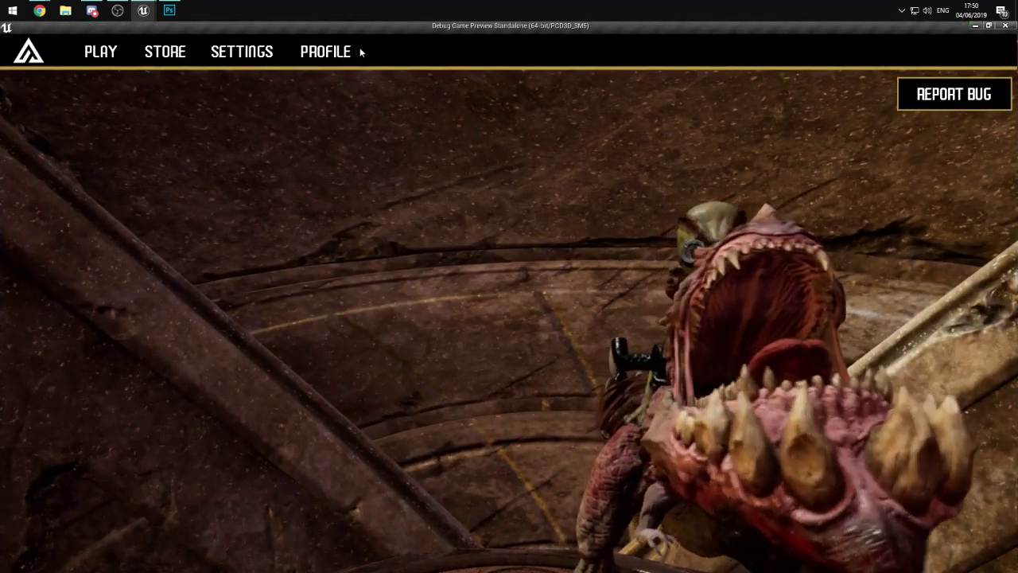
{"action": "left_click", "coordinate": [1005, 25]}
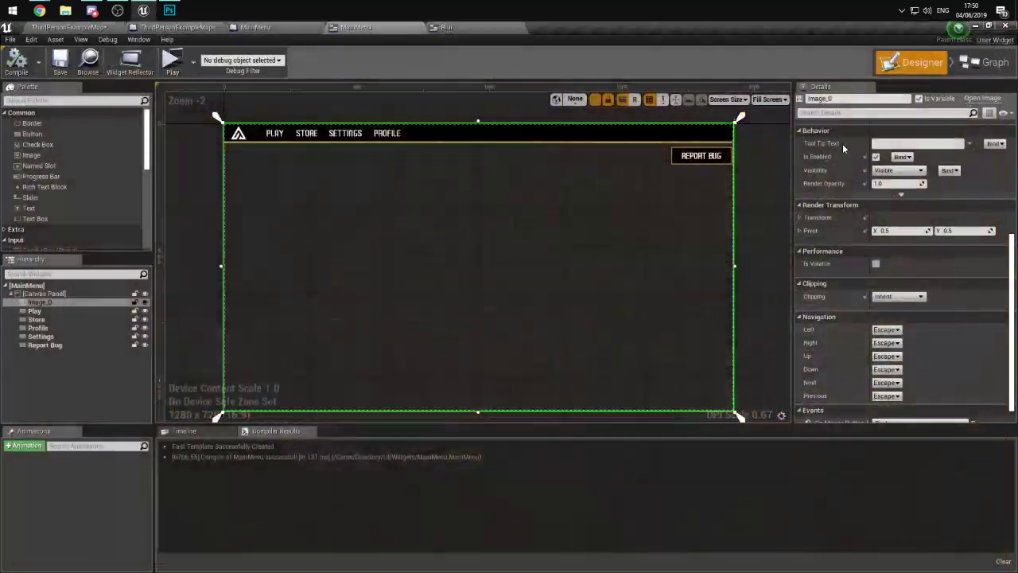
- With the Play button selected, create a widget animation named PlayHover
{"action": "left_click", "coordinate": [276, 133]}
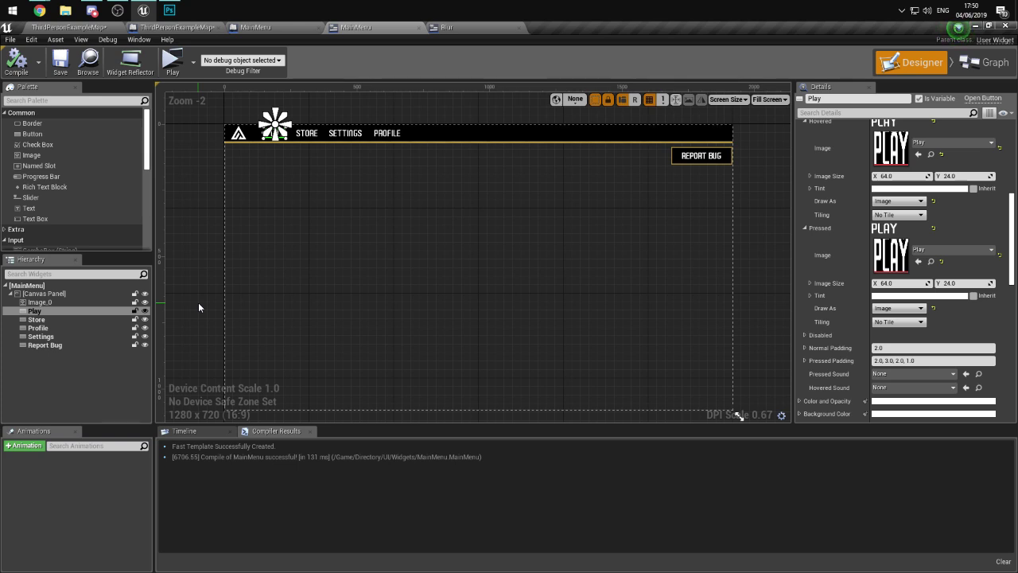
{"action": "left_click", "coordinate": [35, 445]}
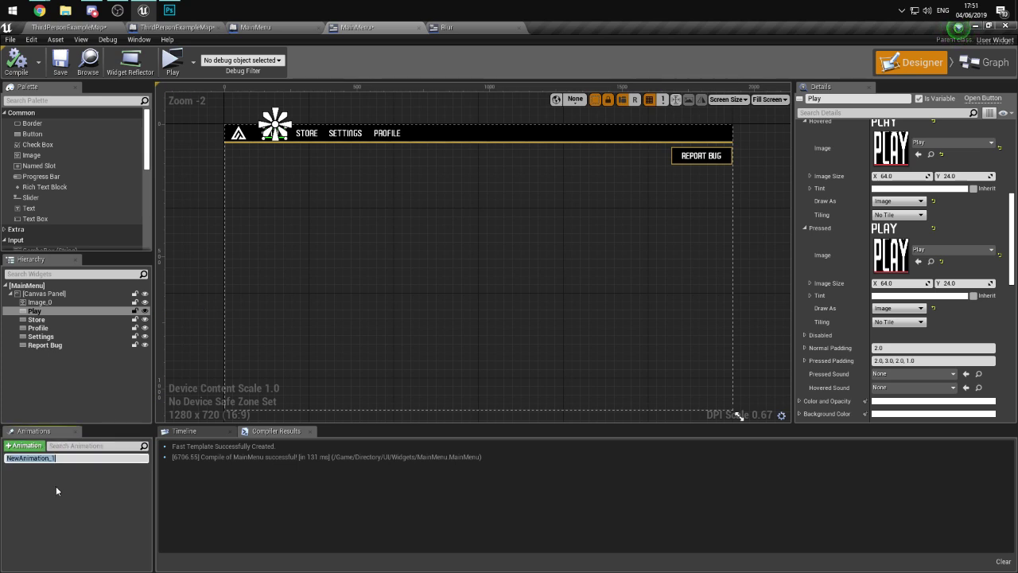
{"action": "left_click", "coordinate": [67, 458]}
{"action": "key", "text": "ctrl+a"}
{"action": "type", "text": "PlayHo"}
{"action": "key", "text": "Return"}
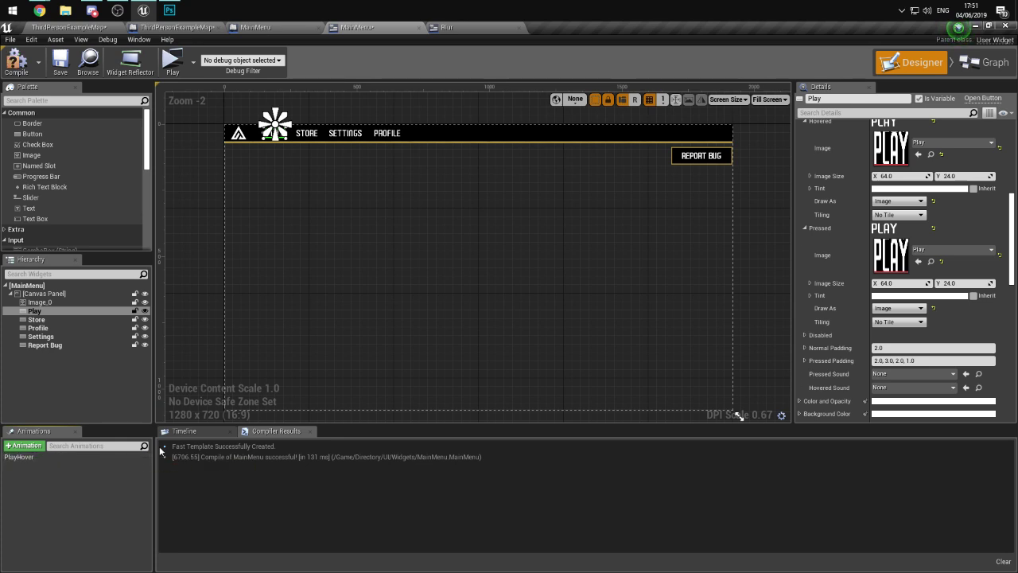
- Add the Play button to the PlayHover animation and give it a Transform track
{"action": "left_click", "coordinate": [209, 431]}
{"action": "left_click", "coordinate": [19, 456]}
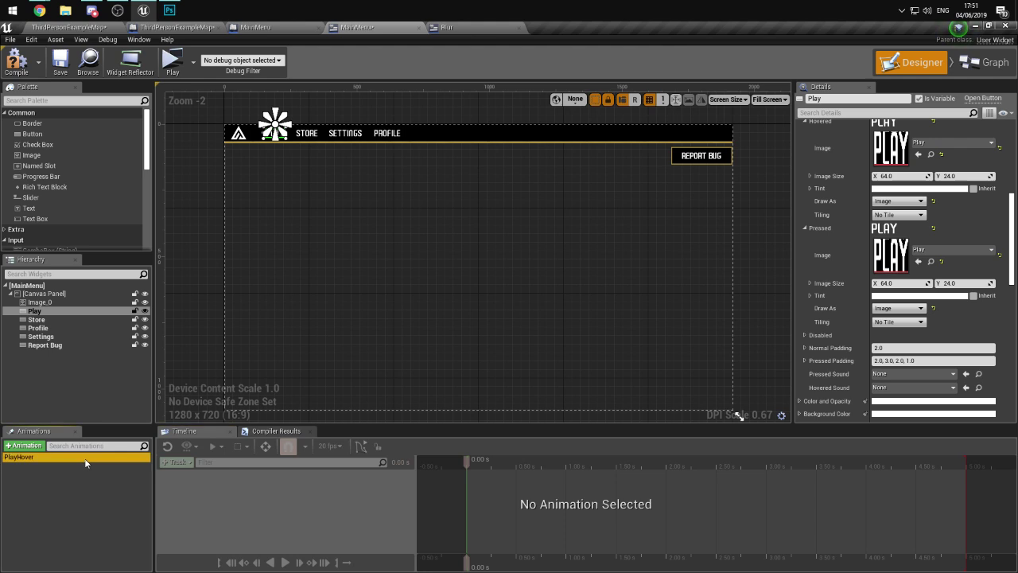
{"action": "left_click", "coordinate": [181, 463]}
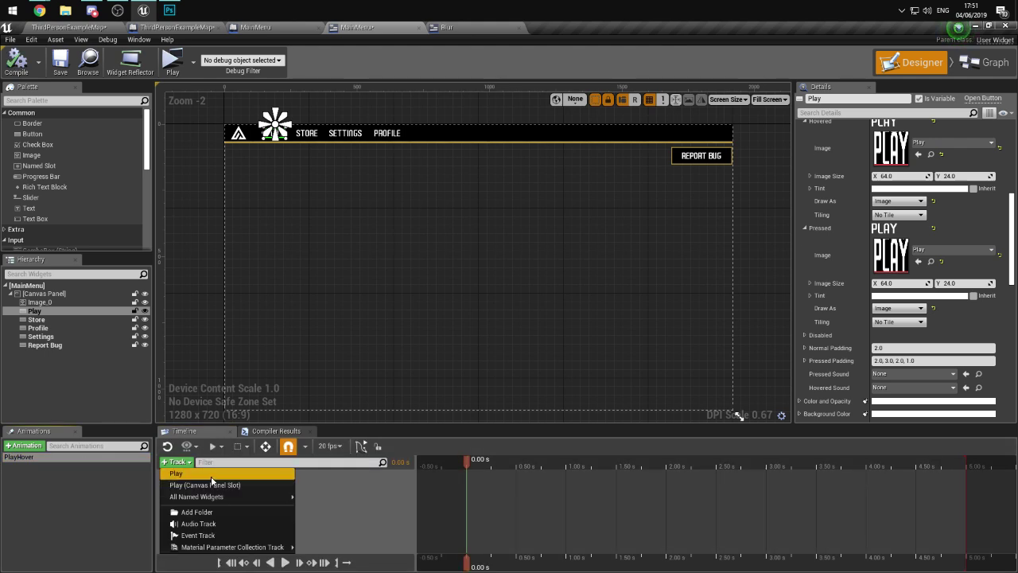
{"action": "left_click", "coordinate": [177, 473]}
{"action": "left_click", "coordinate": [254, 477]}
{"action": "left_click", "coordinate": [395, 476]}
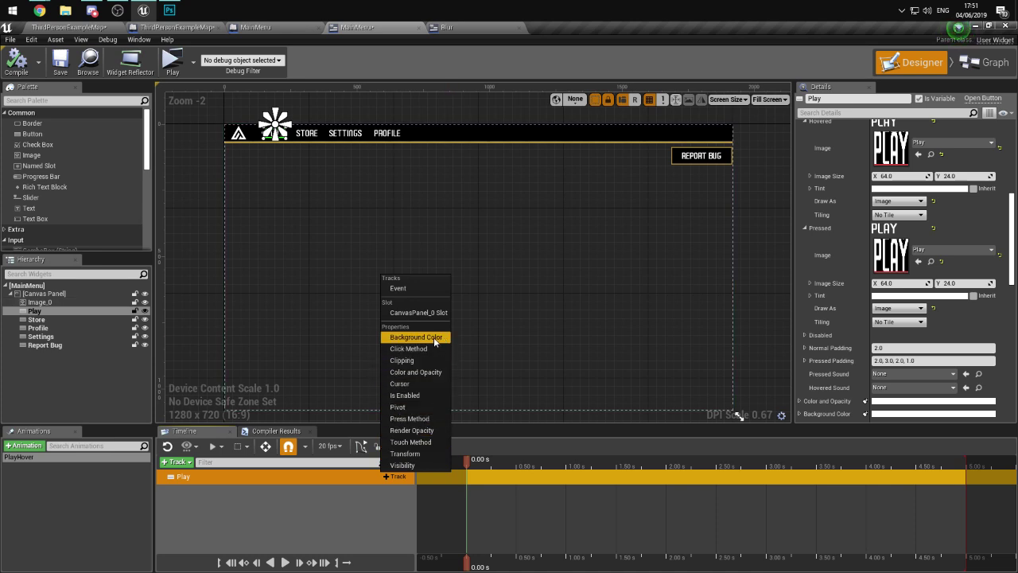
{"action": "left_click", "coordinate": [413, 454]}
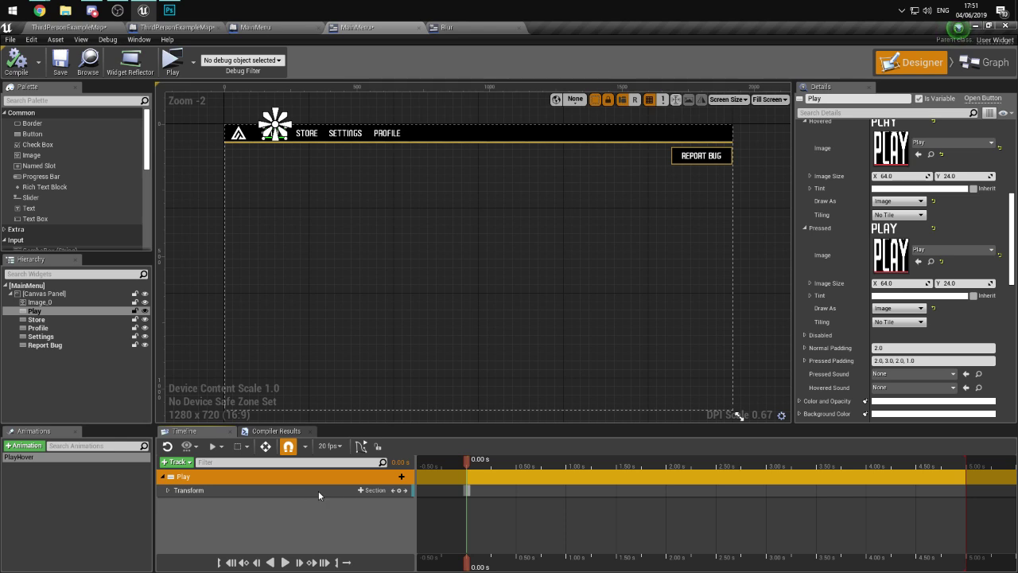
- Key the Play button's scale at 0.00 s, and key its X and Y scale as 1.093685 at 0.30 s
{"action": "left_click", "coordinate": [168, 490]}
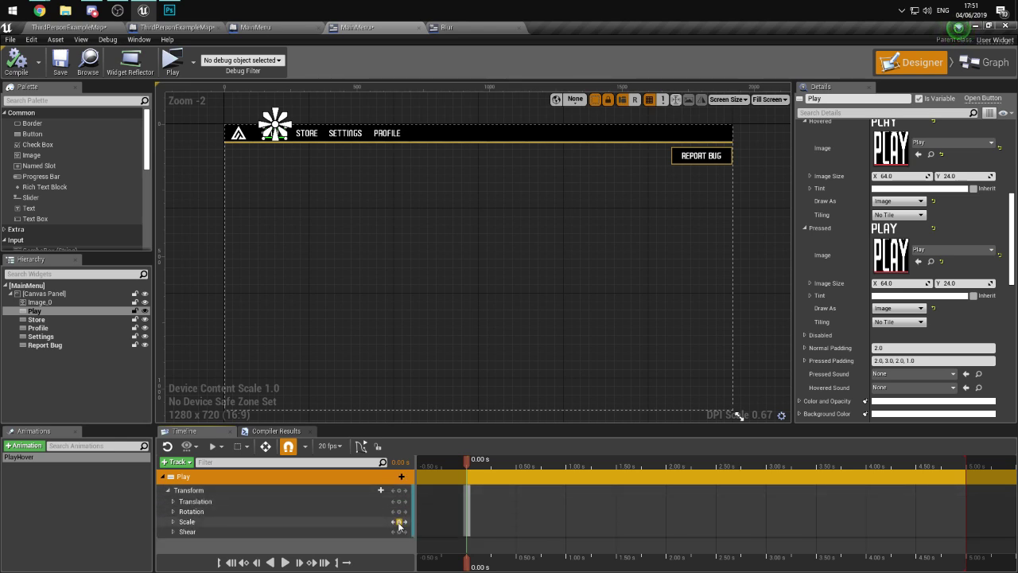
{"action": "left_click", "coordinate": [400, 521]}
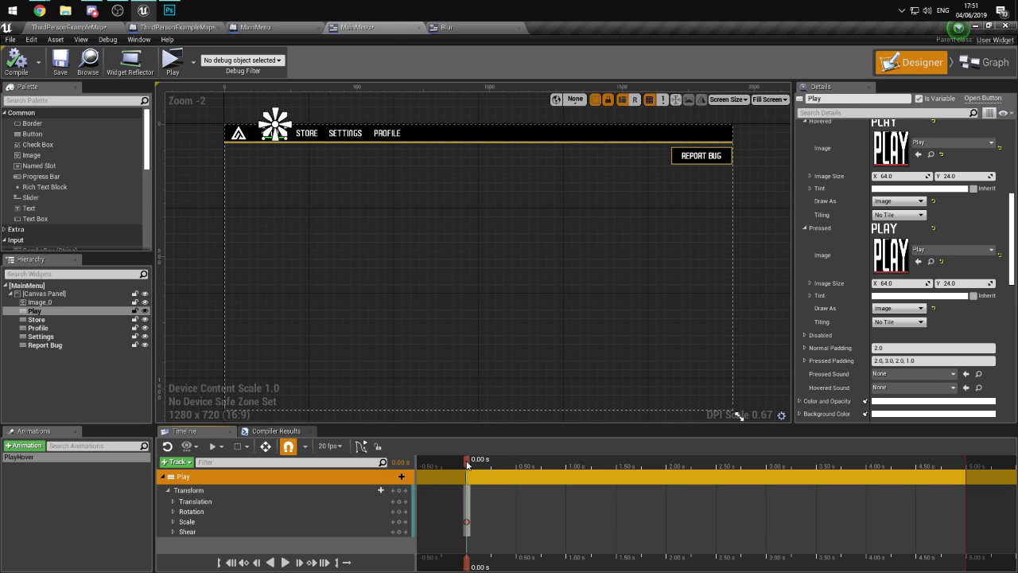
{"action": "left_click_drag", "start_coordinate": [467, 463], "coordinate": [495, 462]}
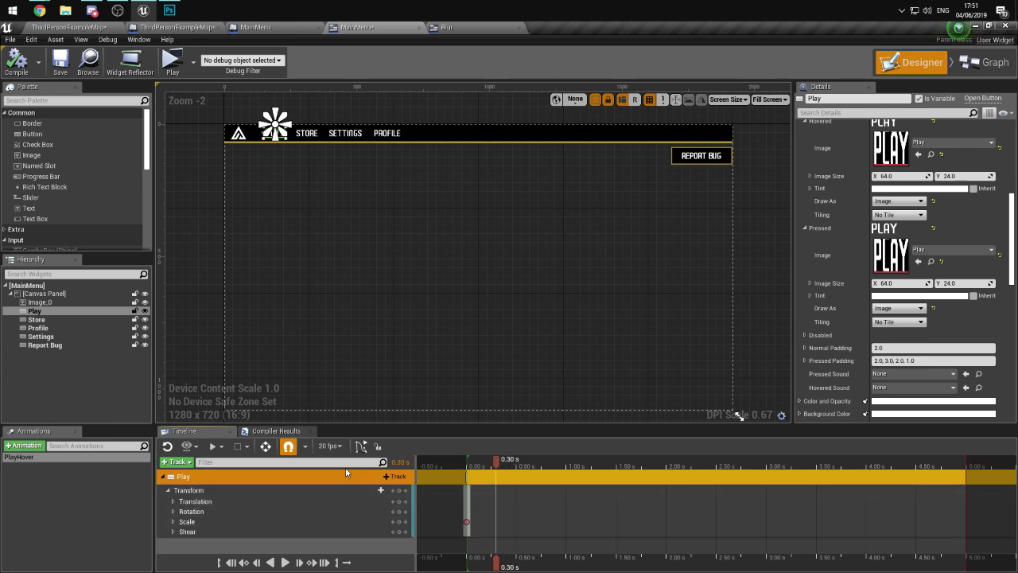
{"action": "left_click", "coordinate": [173, 521]}
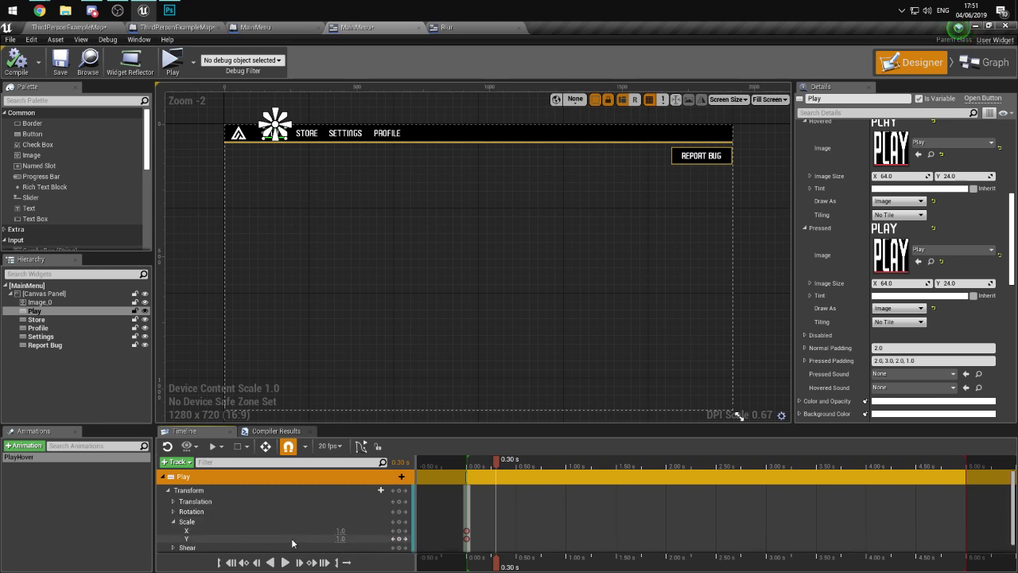
{"action": "left_click_drag", "start_coordinate": [343, 530], "coordinate": [346, 530]}
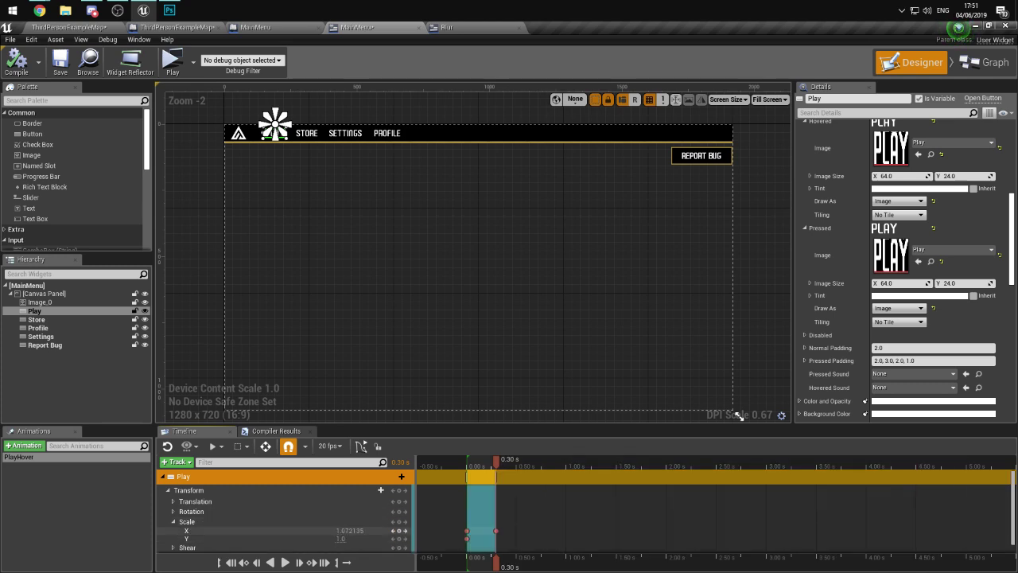
{"action": "left_click", "coordinate": [354, 531]}
{"action": "type", "text": "1.093685"}
{"action": "key", "text": "Return"}
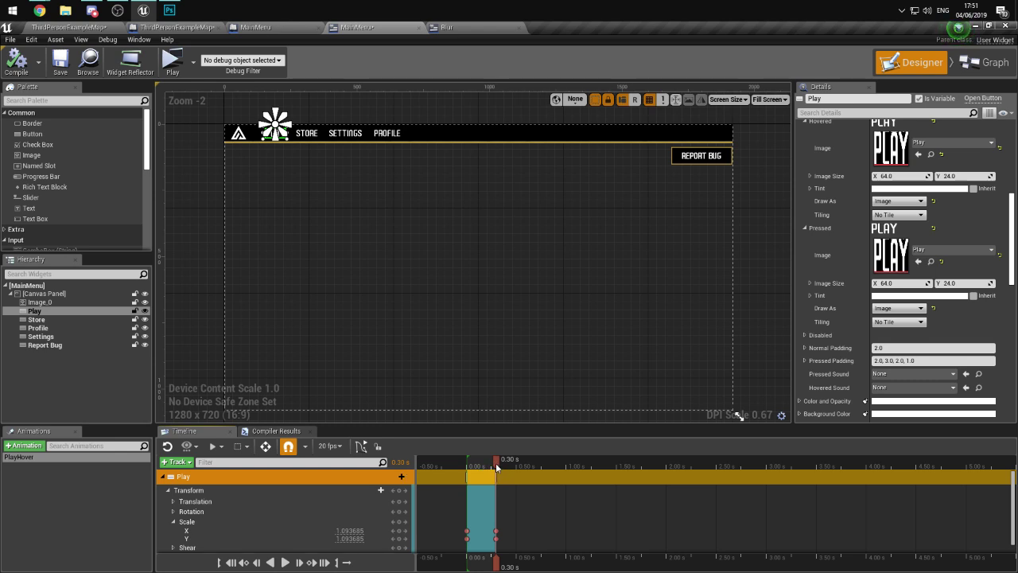
- Key the Play button's X and Y scale as 1.0 at 0.60 s, and scrub the animation back to 0.00 s
{"action": "left_click_drag", "start_coordinate": [497, 464], "coordinate": [526, 465]}
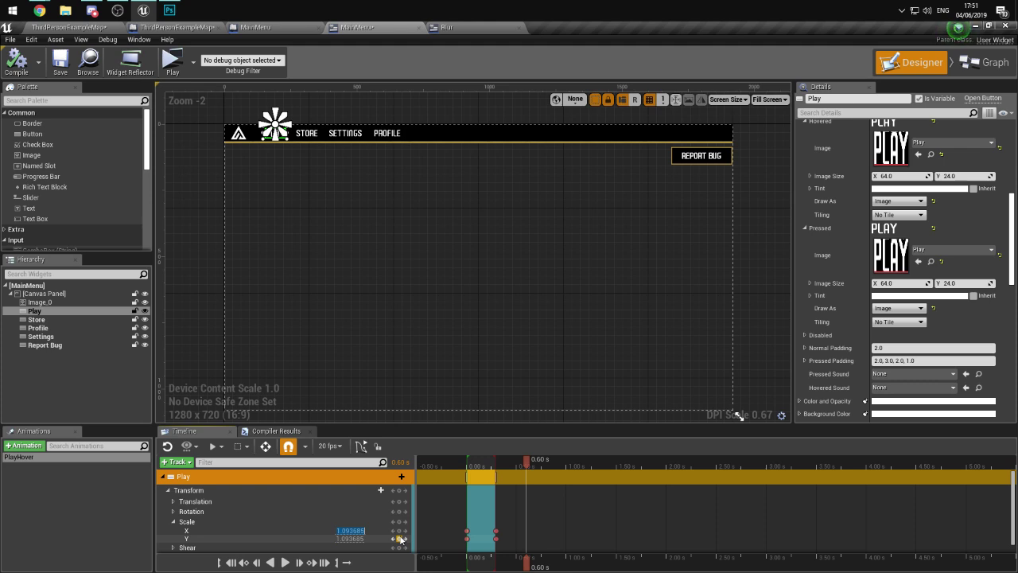
{"action": "type", "text": "1"}
{"action": "key", "text": "Return"}
{"action": "key", "text": "grave"}
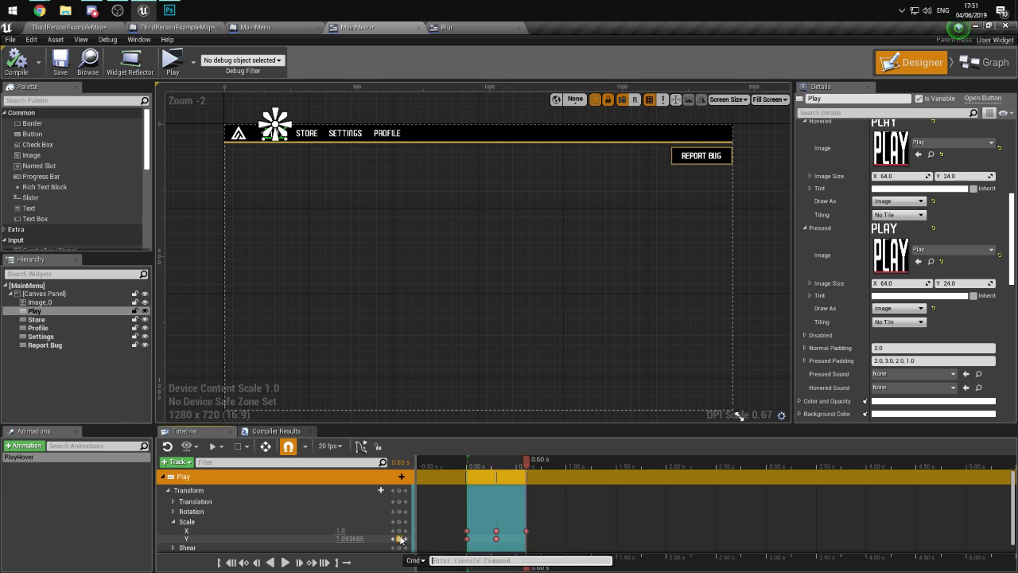
{"action": "left_click", "coordinate": [350, 538]}
{"action": "key", "text": "Return"}
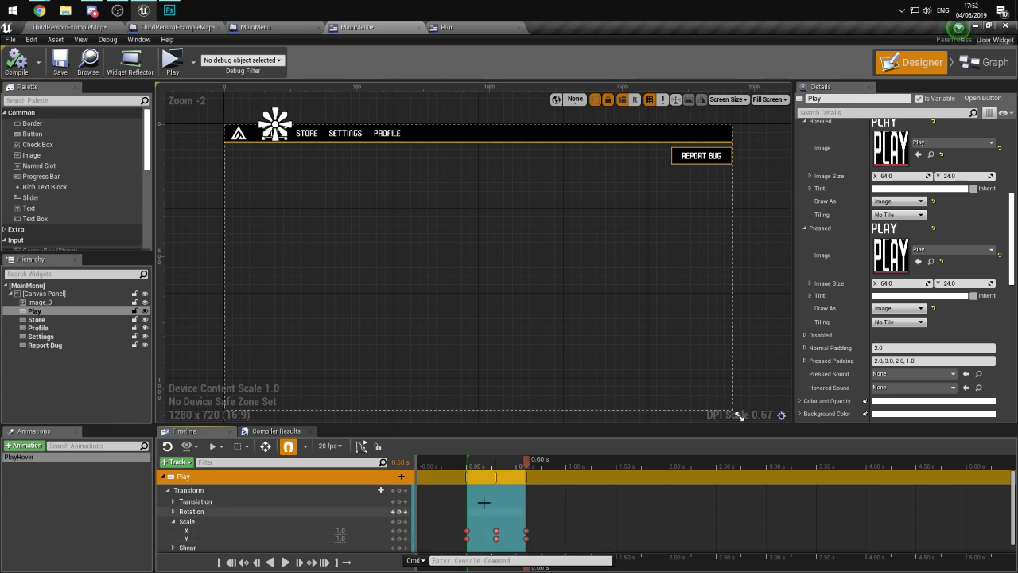
{"action": "mouse_move", "coordinate": [526, 461]}
{"action": "left_mouse_down"}
{"action": "mouse_move", "coordinate": [454, 463]}
{"action": "mouse_move", "coordinate": [526, 463]}
{"action": "left_mouse_up"}
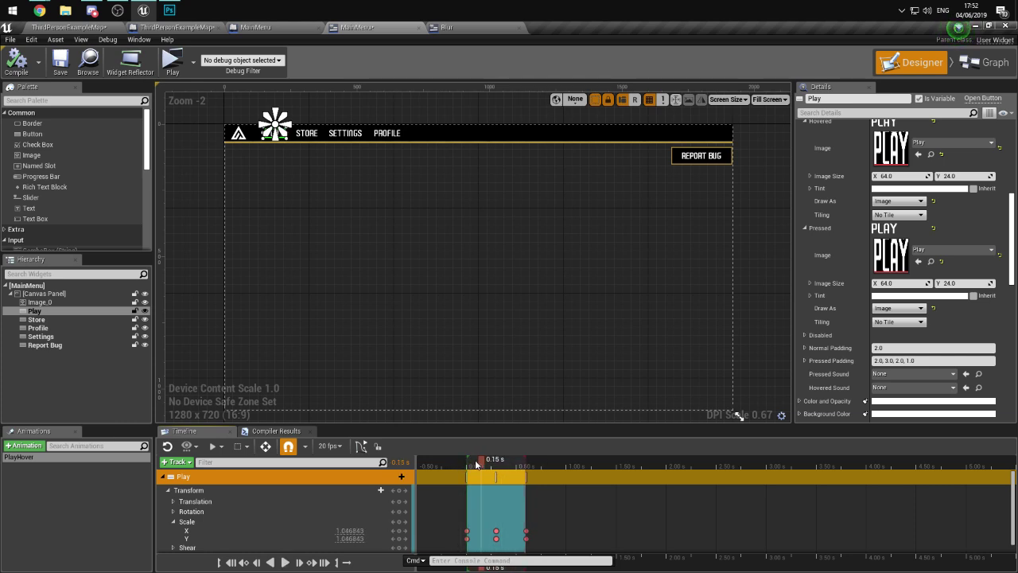
{"action": "left_click", "coordinate": [468, 461]}
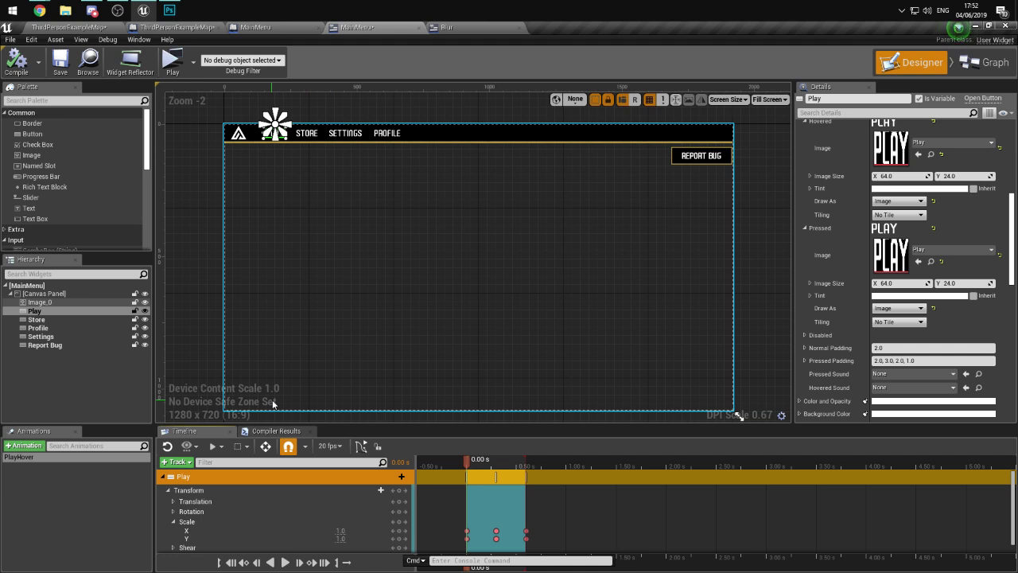
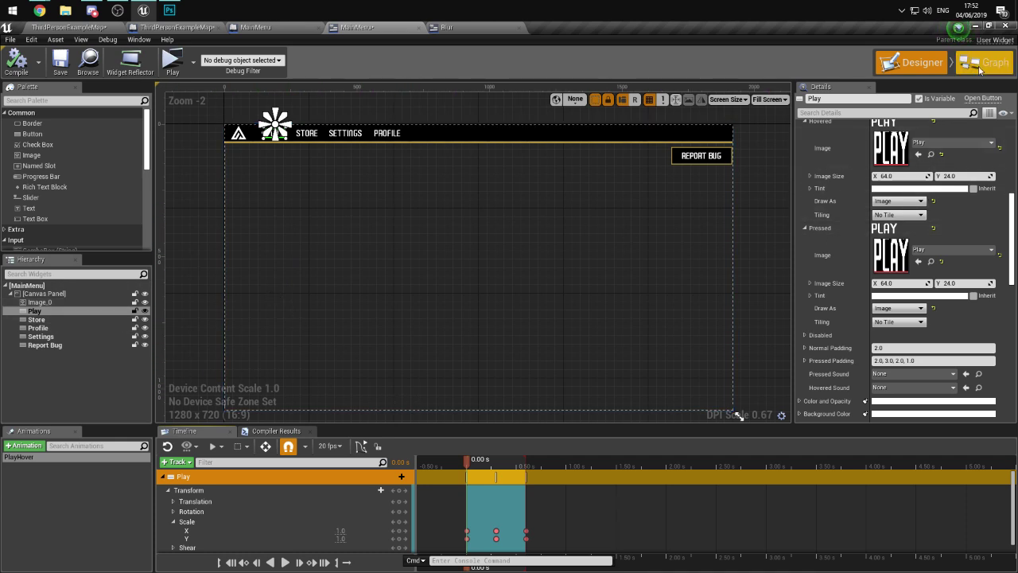
- Create the Play button's On Hovered event and connect it to a new Play Animation node
{"action": "scroll", "coordinate": [892, 400], "scroll_direction": "down", "scroll_amount": 10}
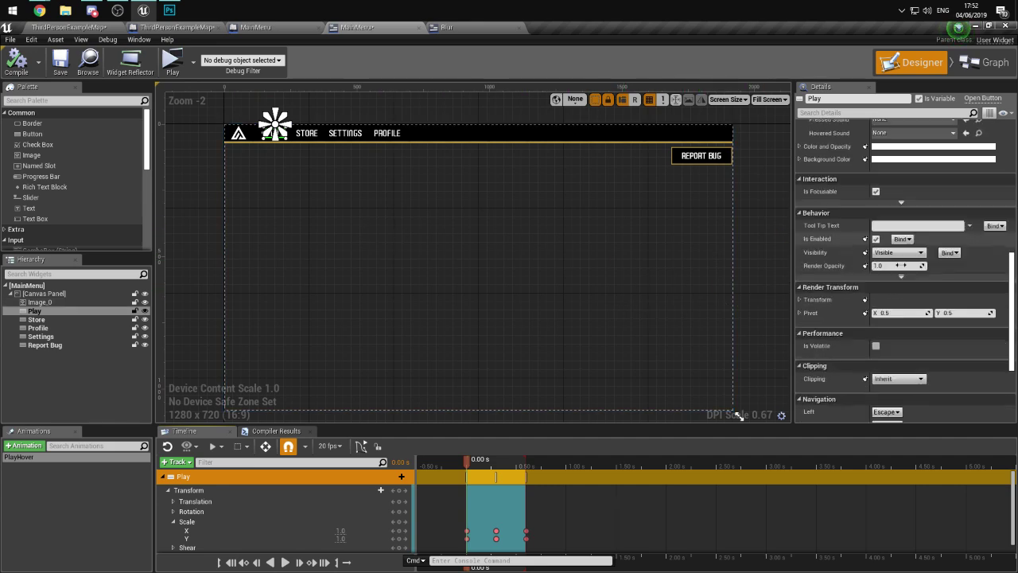
{"action": "left_click", "coordinate": [893, 400]}
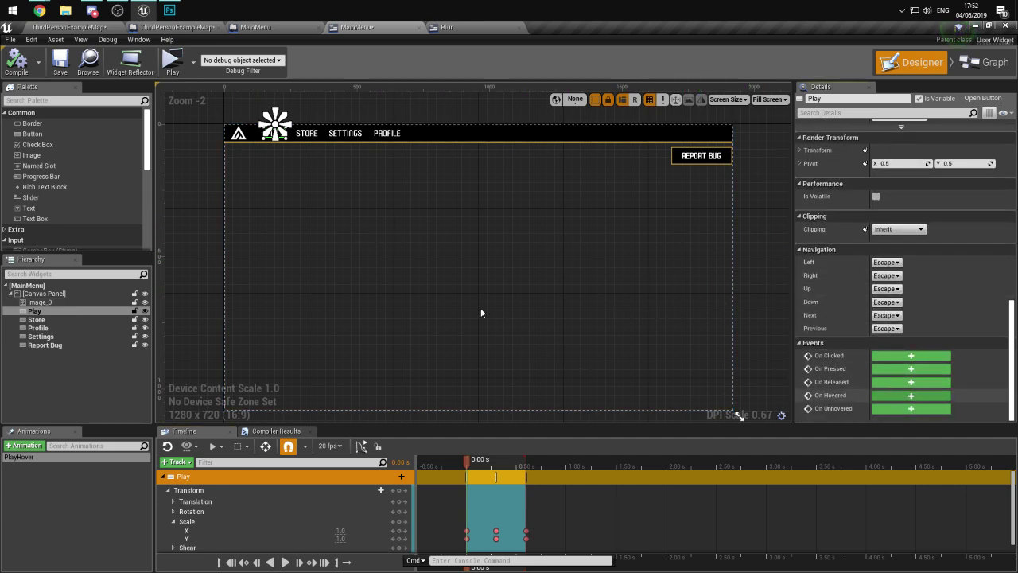
{"action": "left_click_drag", "start_coordinate": [483, 325], "coordinate": [583, 323]}
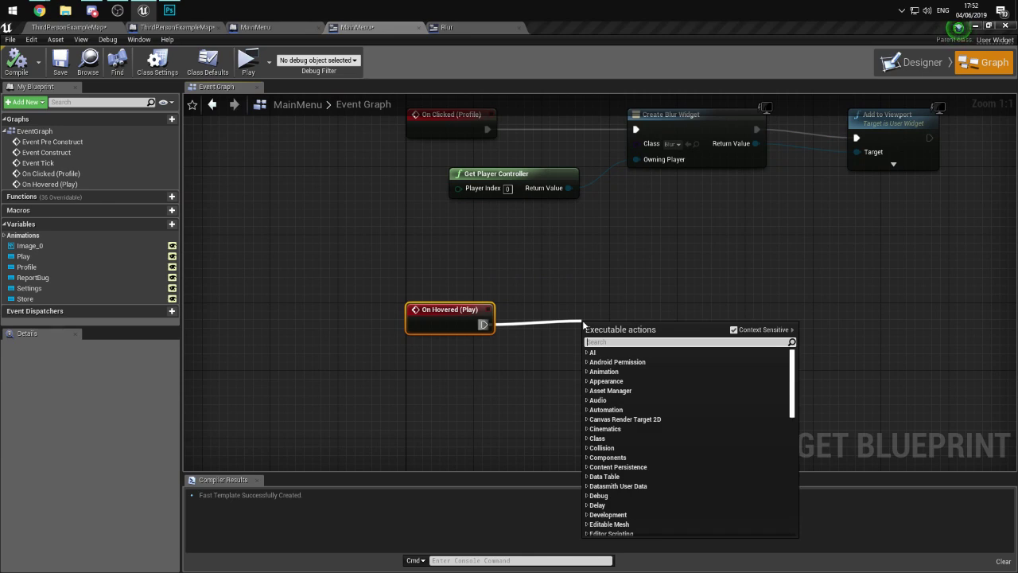
{"action": "type", "text": "play an"}
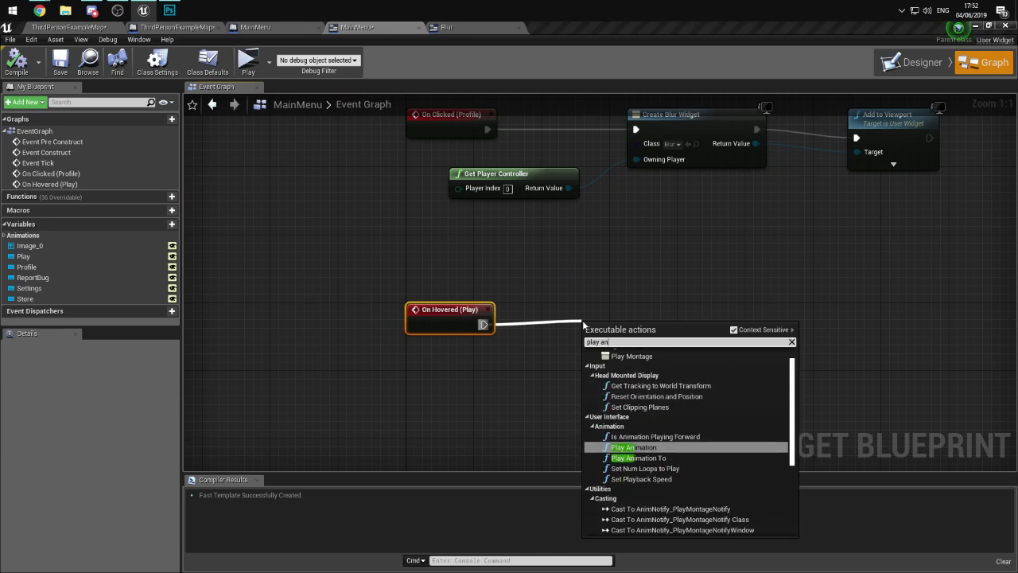
{"action": "left_click", "coordinate": [657, 447]}
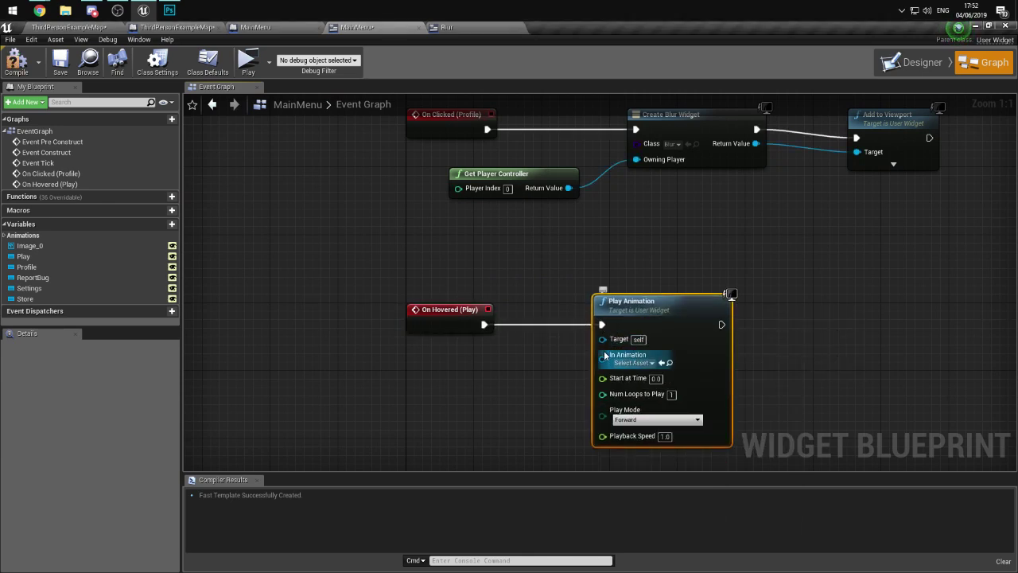
- Feed the PlayHover animation variable into the Play Animation node's In Animation input and place its node below the On Hovered event
{"action": "left_click", "coordinate": [17, 236]}
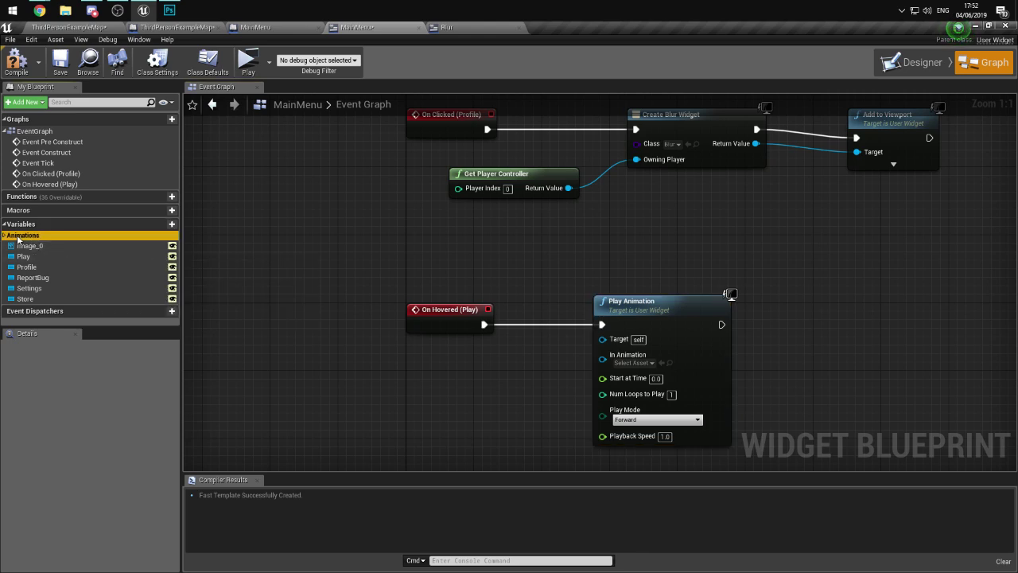
{"action": "double_click", "coordinate": [18, 236]}
{"action": "left_click_drag", "start_coordinate": [31, 246], "coordinate": [603, 354]}
{"action": "left_click_drag", "start_coordinate": [548, 399], "coordinate": [480, 365]}
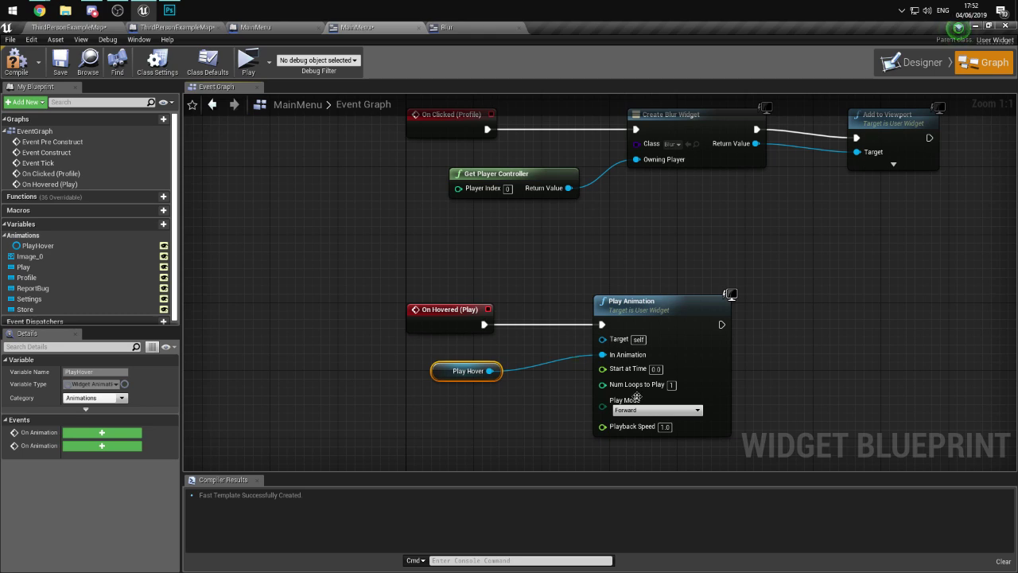
- Compile and save the widget, test the Play hover animation in a maximized preview run from the level editor, and close the preview
{"action": "left_click", "coordinate": [15, 62]}
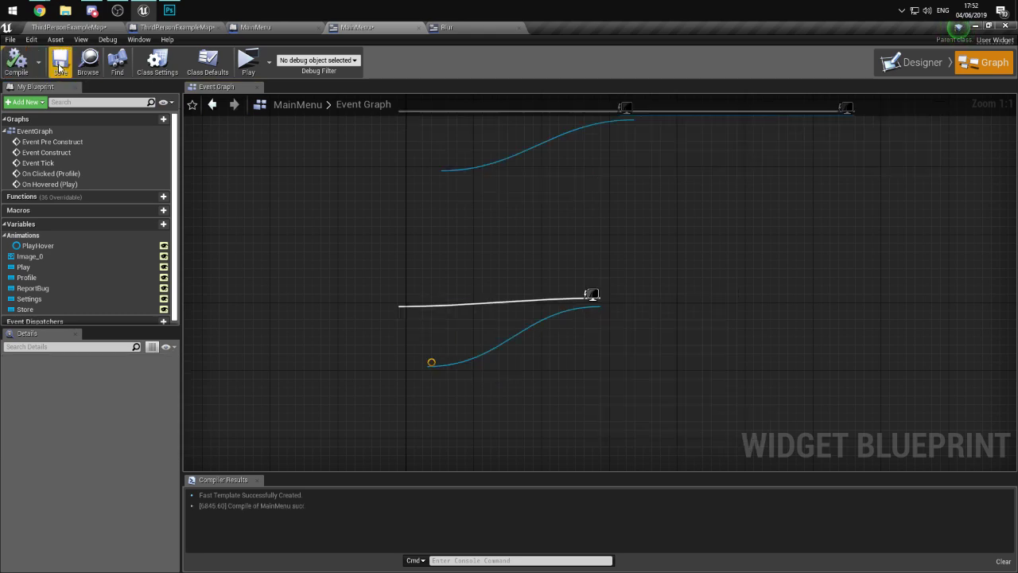
{"action": "left_click", "coordinate": [56, 25]}
{"action": "left_click", "coordinate": [521, 60]}
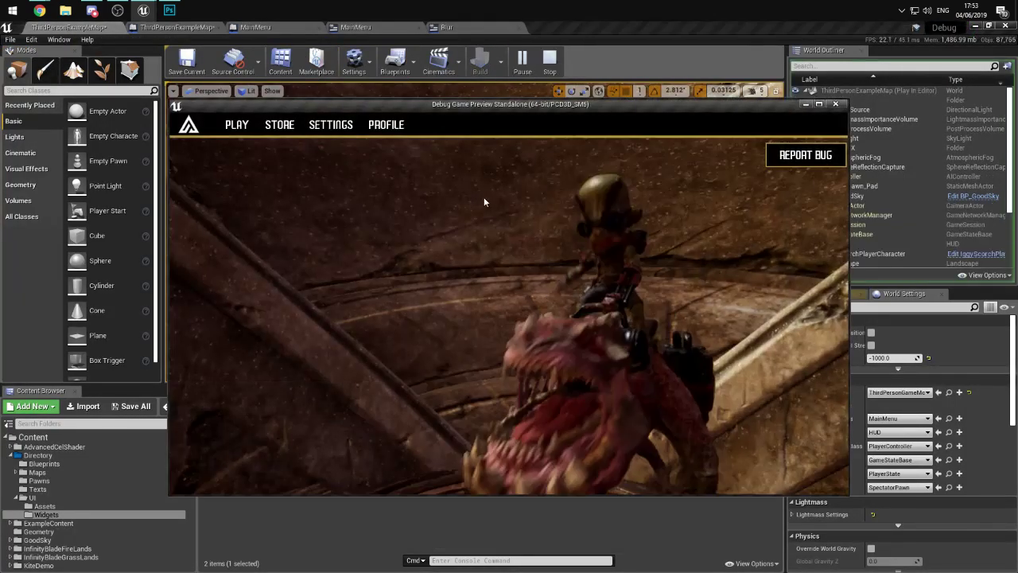
{"action": "left_click", "coordinate": [817, 105]}
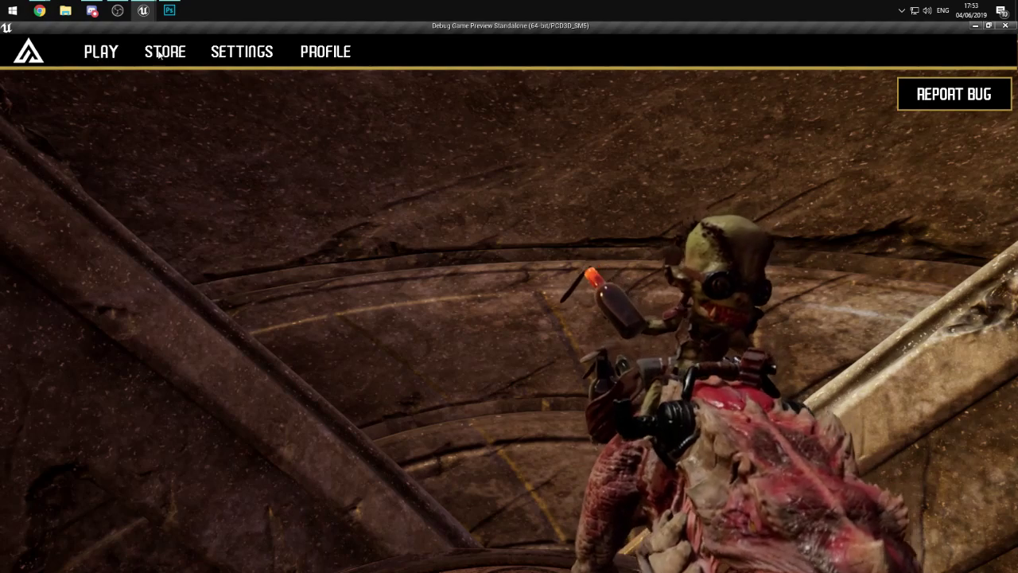
{"action": "left_click", "coordinate": [1005, 25]}
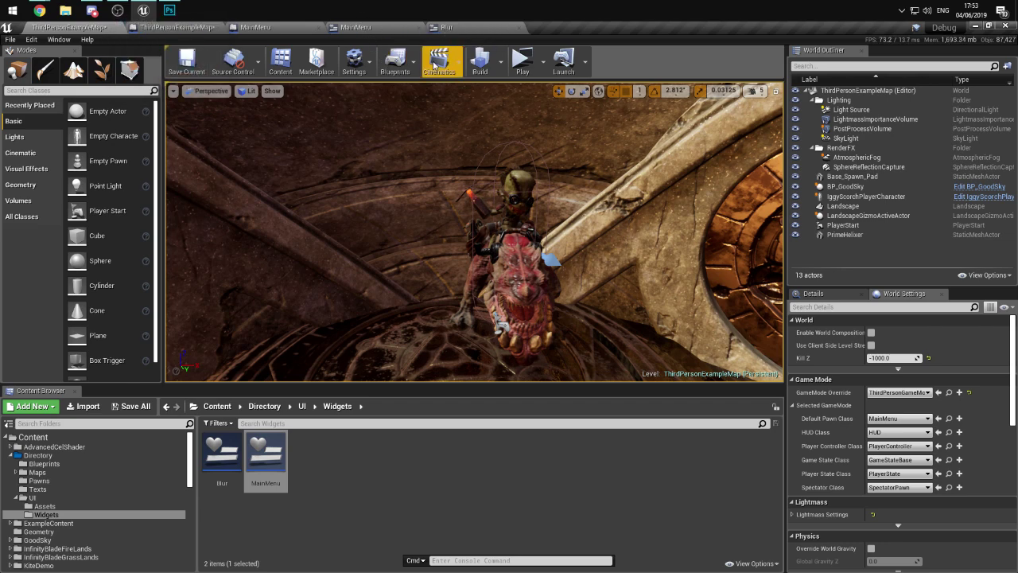
- In the MainMenu widget's PlayHover animation, shift the middle scale keys to 0.15 s and the last scale keys to 0.30 s
{"action": "left_click", "coordinate": [353, 28]}
{"action": "left_click", "coordinate": [256, 27]}
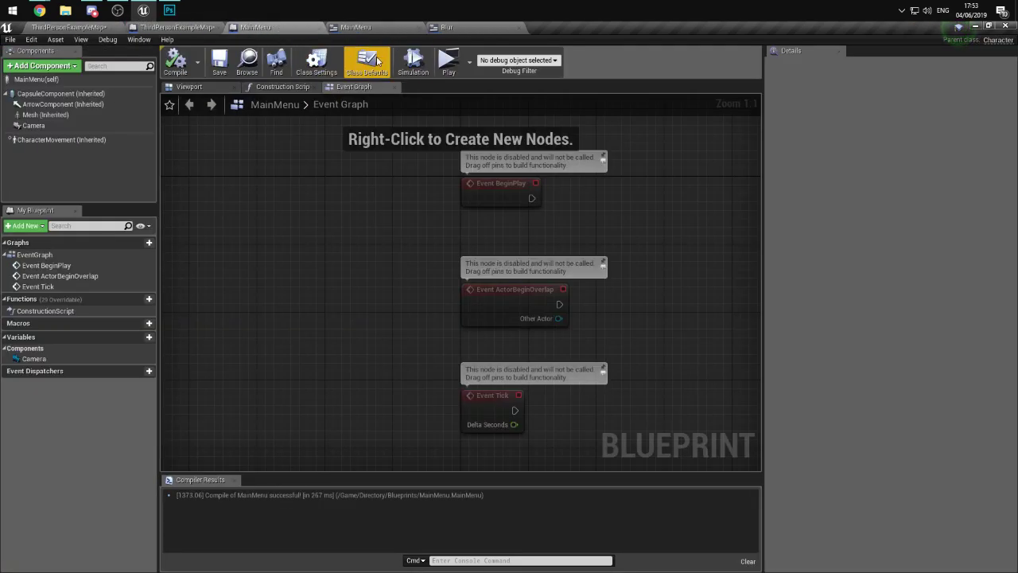
{"action": "left_click", "coordinate": [360, 27]}
{"action": "scroll", "coordinate": [450, 378], "scroll_direction": "down", "scroll_amount": 2}
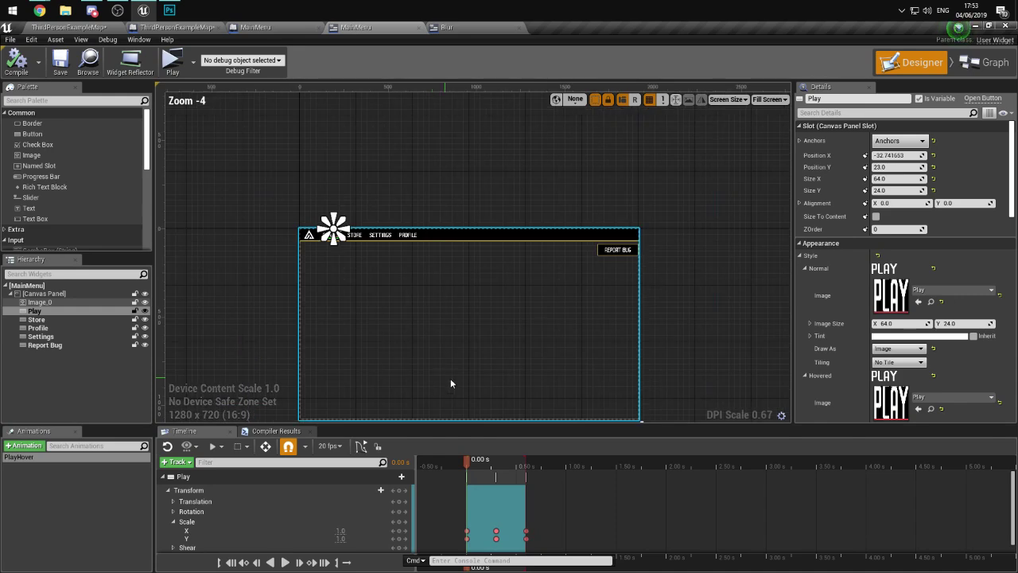
{"action": "right_click_drag", "start_coordinate": [450, 378], "coordinate": [455, 282]}
{"action": "left_click", "coordinate": [496, 531]}
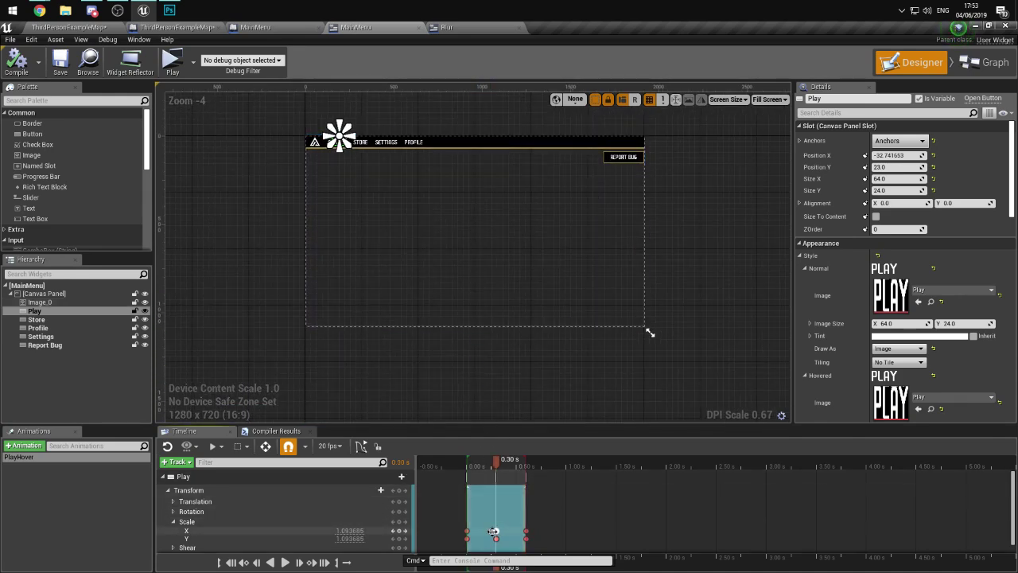
{"action": "mouse_move", "coordinate": [494, 532]}
{"action": "left_mouse_down"}
{"action": "mouse_move", "coordinate": [483, 538]}
{"action": "mouse_move", "coordinate": [496, 539]}
{"action": "left_mouse_up"}
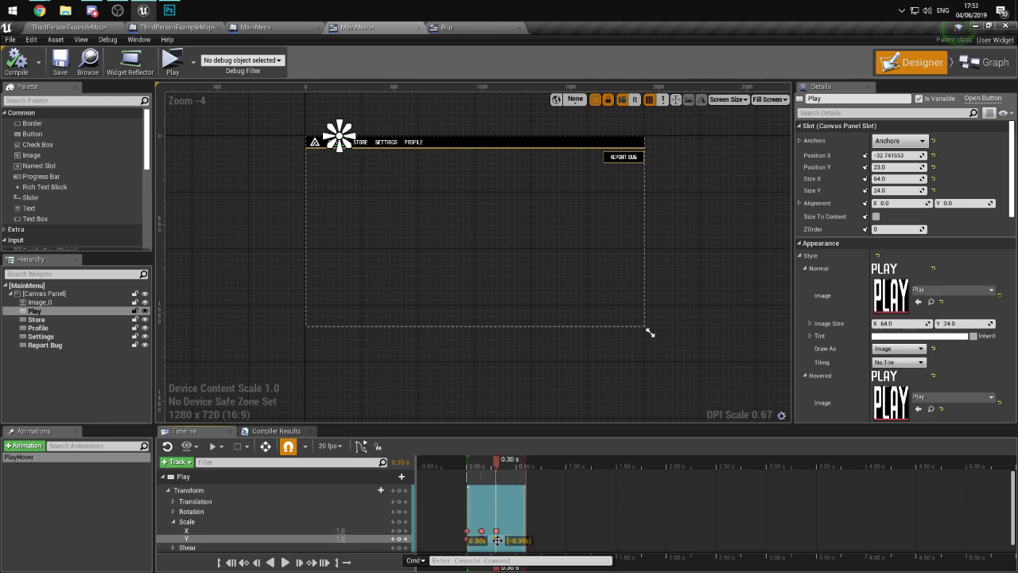
{"action": "left_click", "coordinate": [552, 483]}
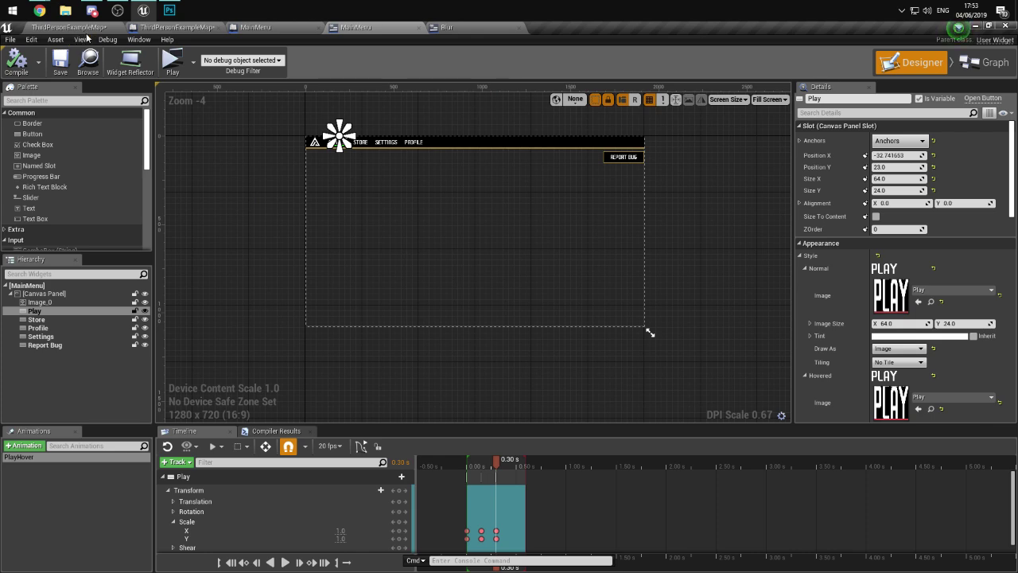
- Preview the game in a maximized window to check the faster Play hover animation, and close the preview
{"action": "left_click", "coordinate": [172, 62]}
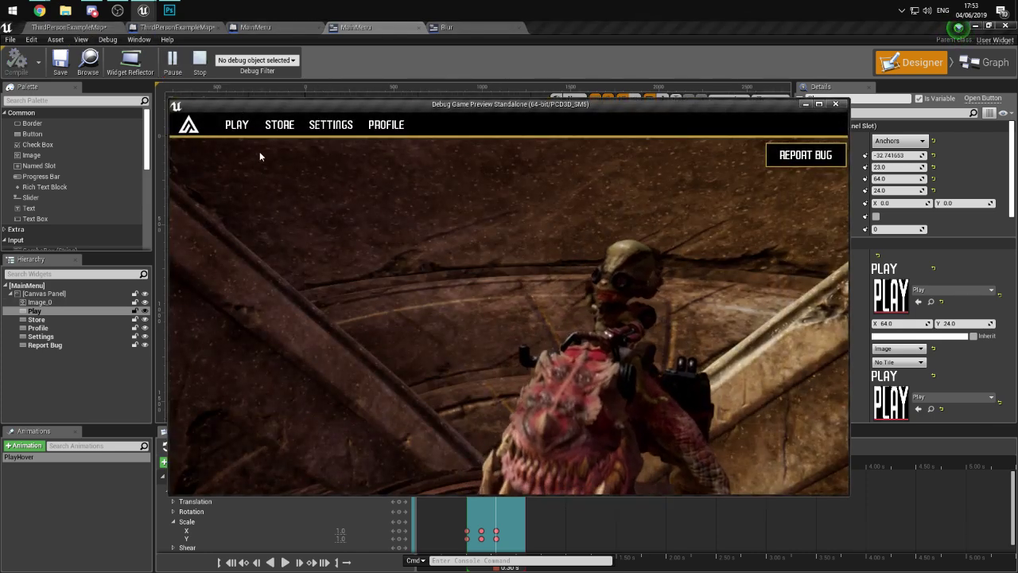
{"action": "double_click", "coordinate": [794, 105]}
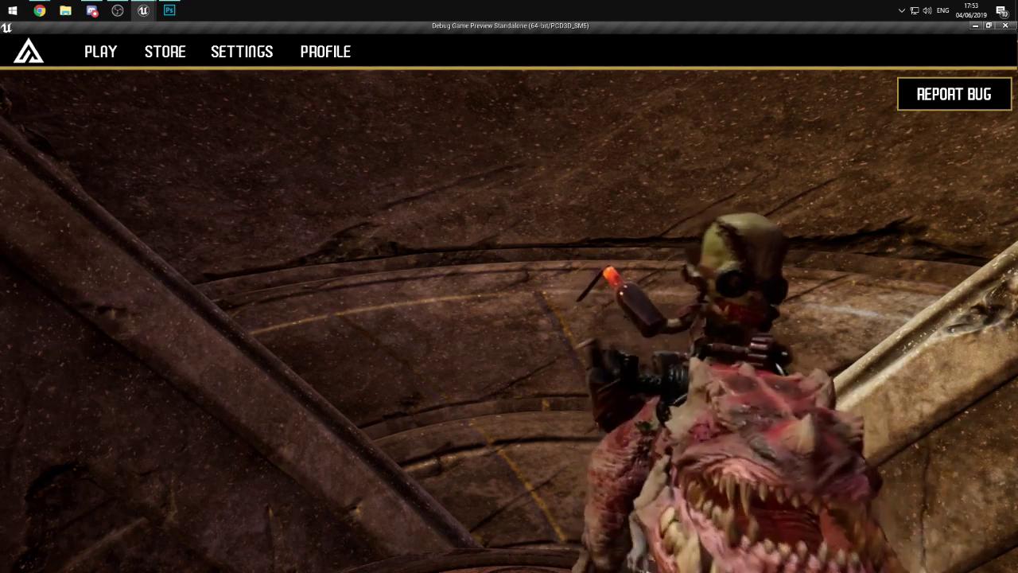
{"action": "left_click", "coordinate": [1006, 26]}
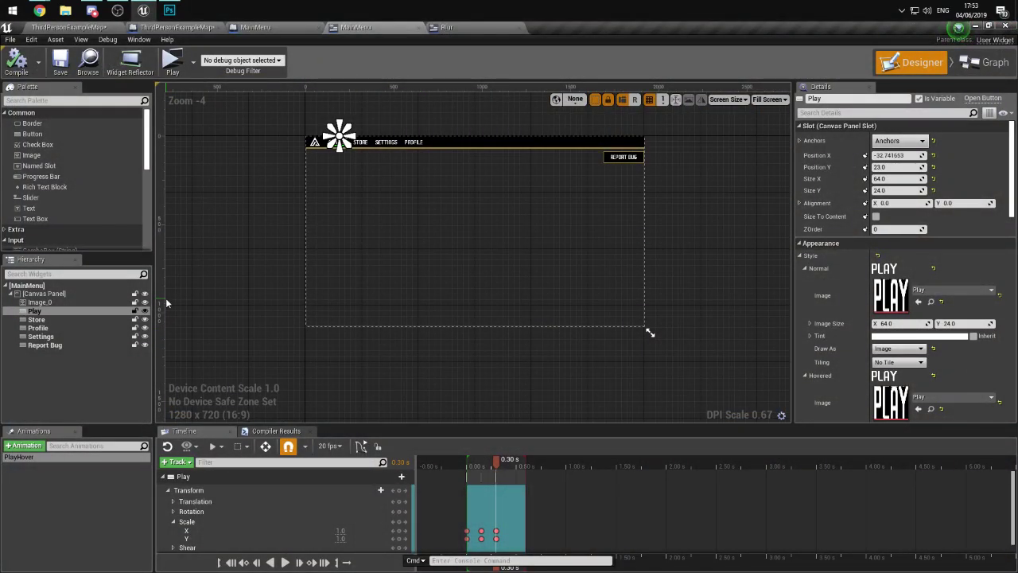
- Duplicate the PlayHover animation and name the copy StoreHover
{"action": "right_click", "coordinate": [88, 461]}
{"action": "left_click", "coordinate": [99, 482]}
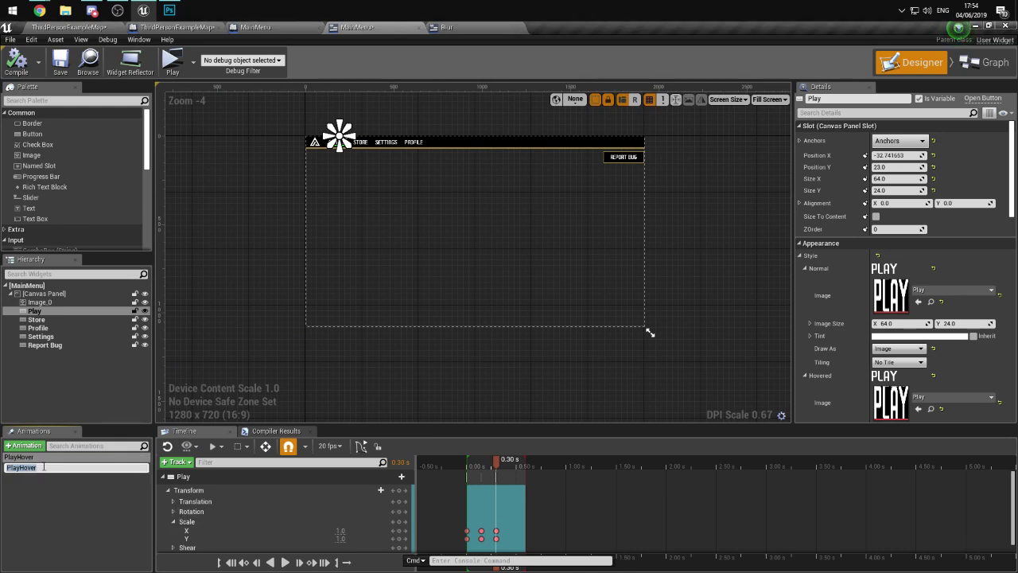
{"action": "key", "text": "BackSpace"}
{"action": "type", "text": "StoreHov"}
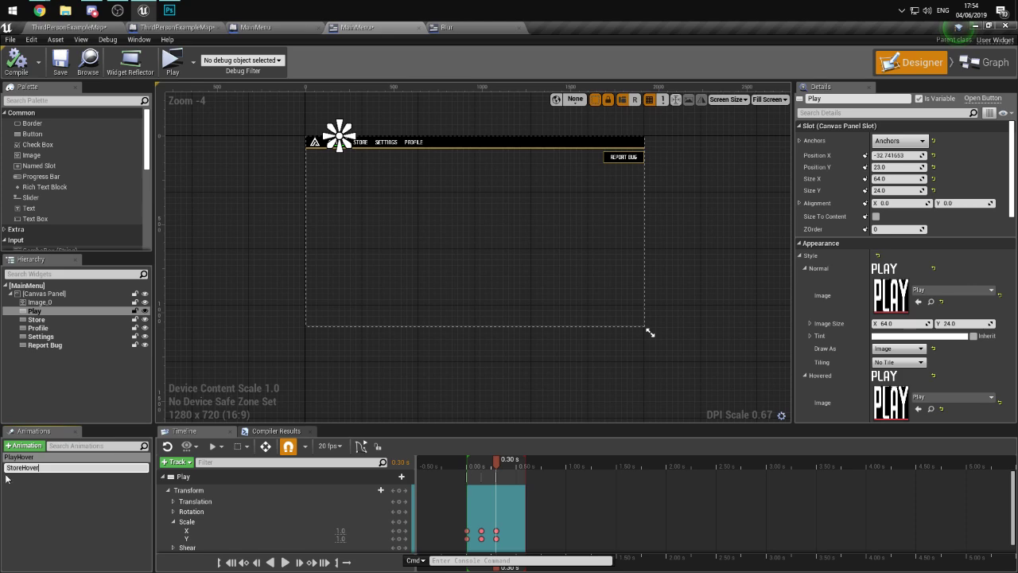
{"action": "key", "text": "Return"}
- Replace the Play widget binding of the StoreHover animation's track with the Store button
{"action": "left_click", "coordinate": [259, 477]}
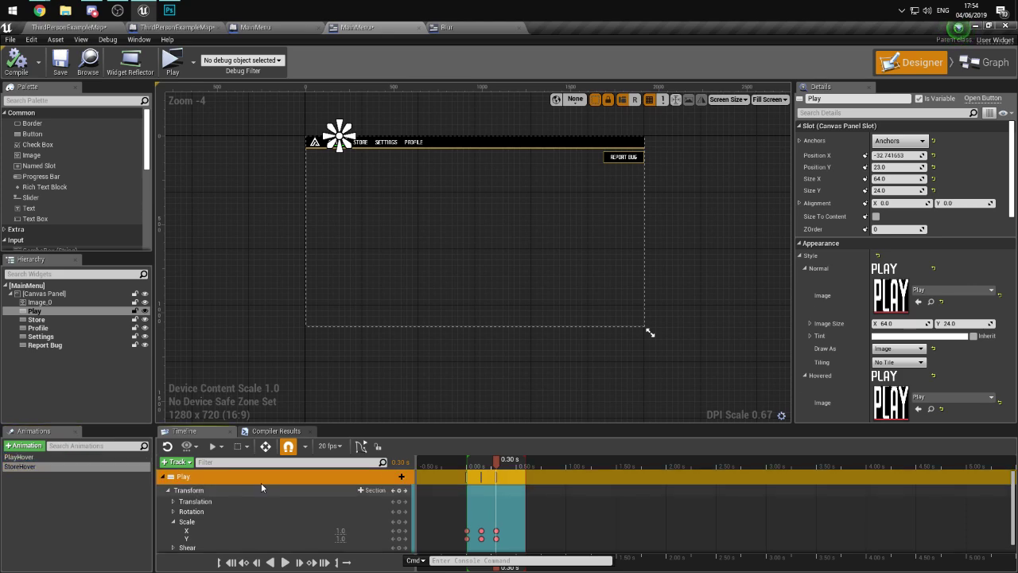
{"action": "right_click", "coordinate": [263, 478]}
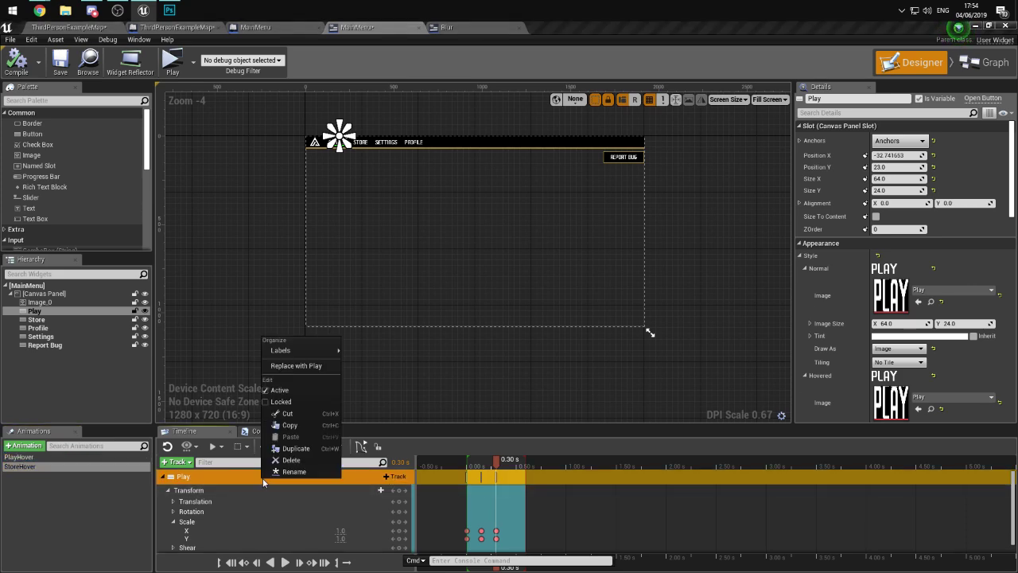
{"action": "left_click", "coordinate": [361, 141]}
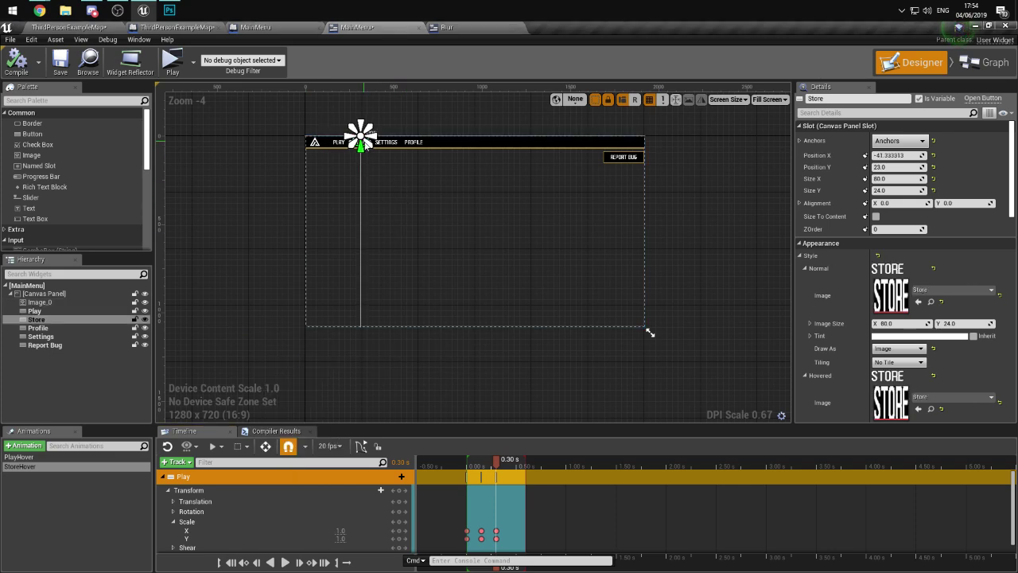
{"action": "right_click", "coordinate": [227, 477]}
{"action": "left_click", "coordinate": [264, 369]}
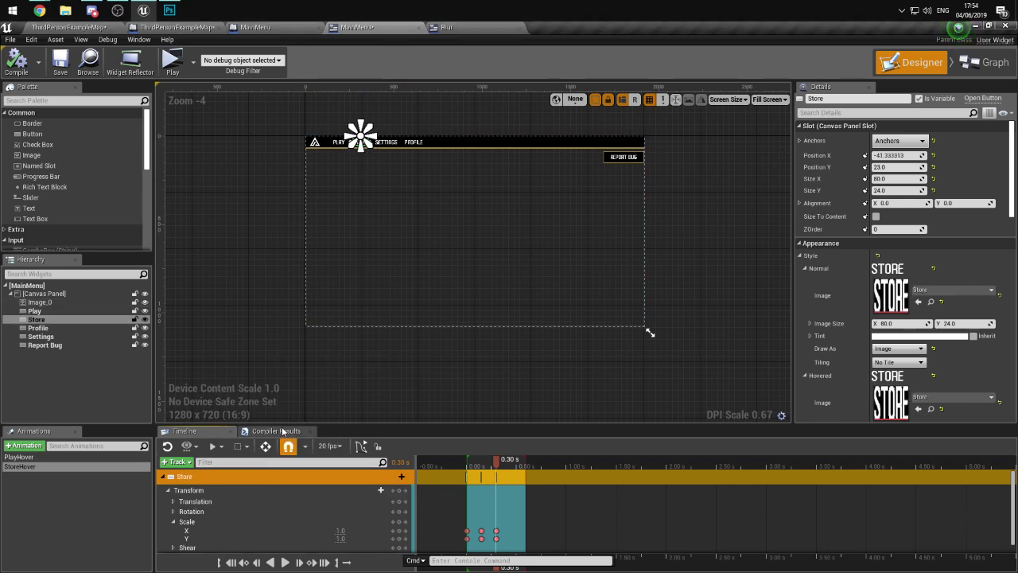
- Preview the game to check the menu bar buttons, close the preview, and reselect the Store button on the canvas
{"action": "left_click", "coordinate": [165, 64]}
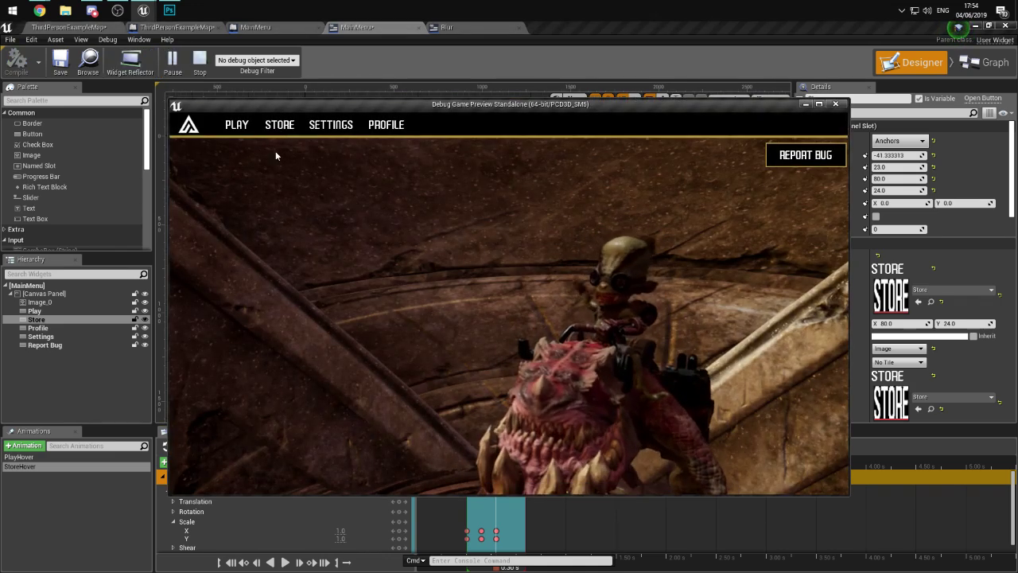
{"action": "key", "text": "Escape"}
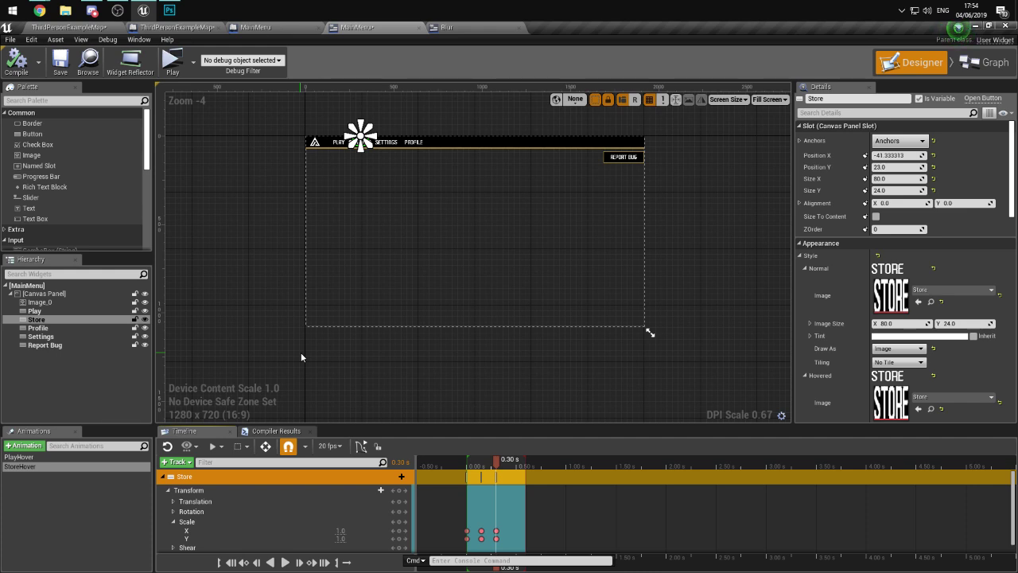
{"action": "left_click", "coordinate": [411, 174]}
{"action": "left_click", "coordinate": [360, 142]}
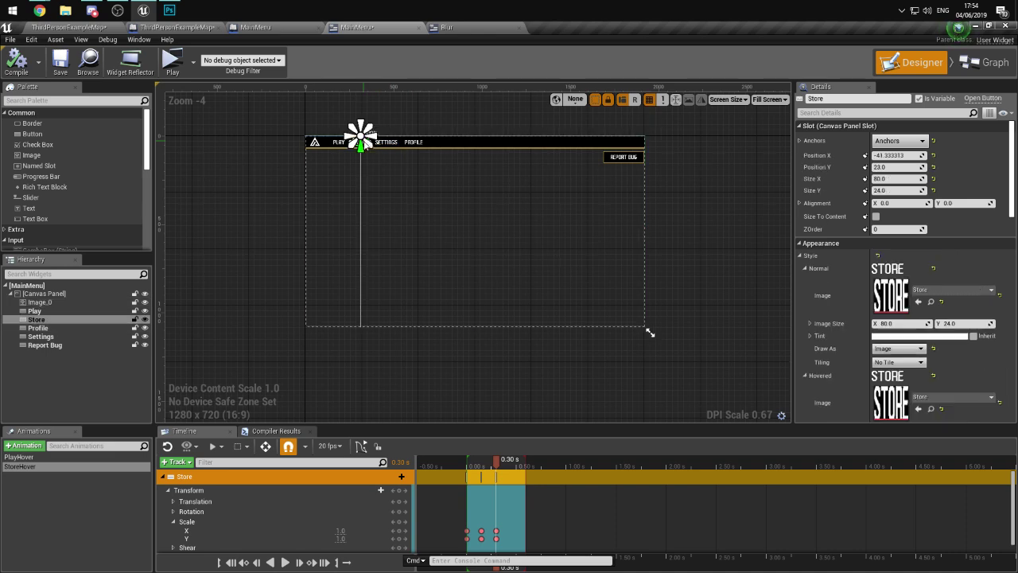
- Duplicate the StoreHover animation and name the copy SettingsHover
{"action": "right_click", "coordinate": [32, 466]}
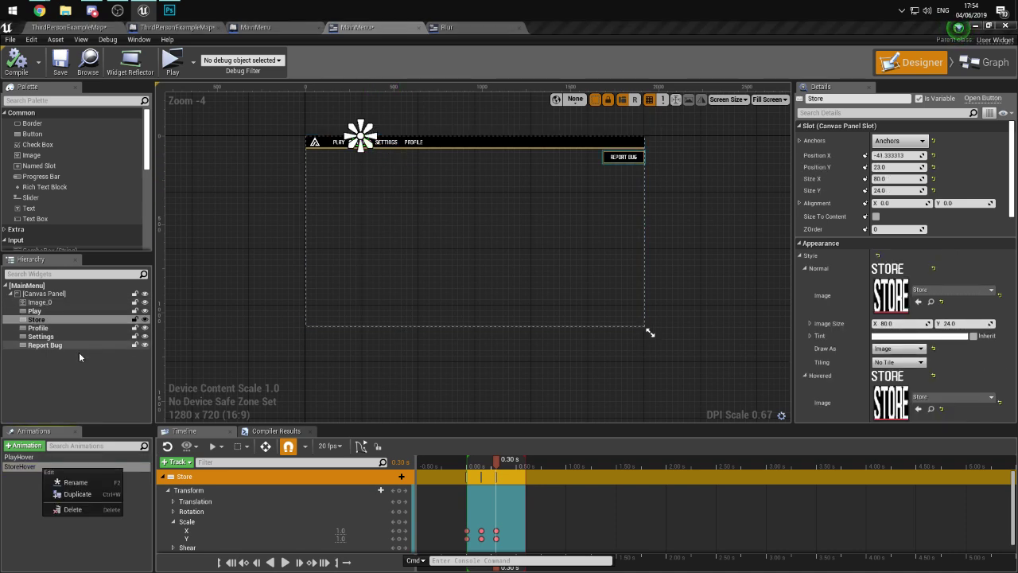
{"action": "left_click", "coordinate": [80, 495]}
{"action": "type", "text": "S"}
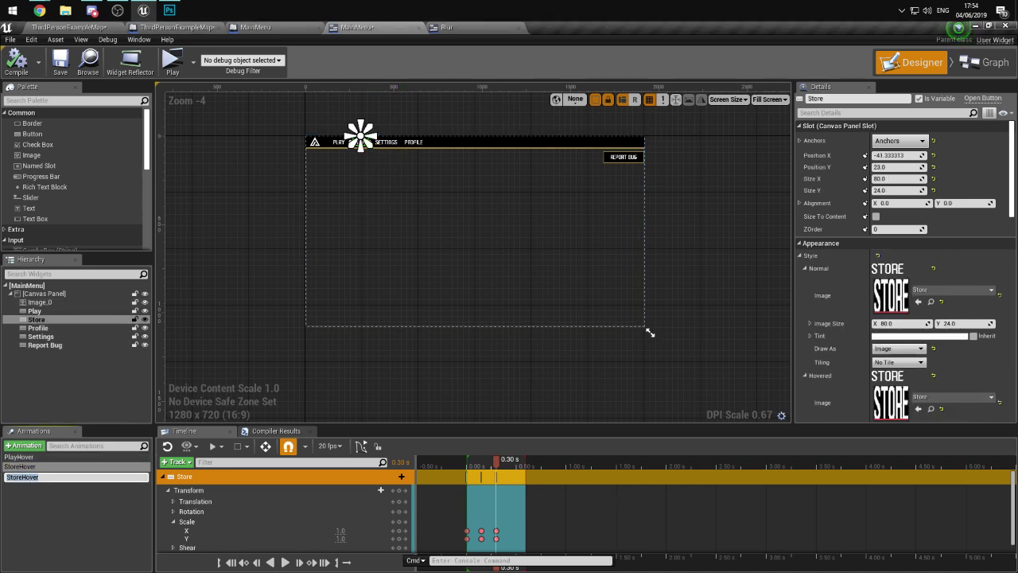
{"action": "type", "text": "ettingsHO"}
{"action": "key", "text": "Return"}
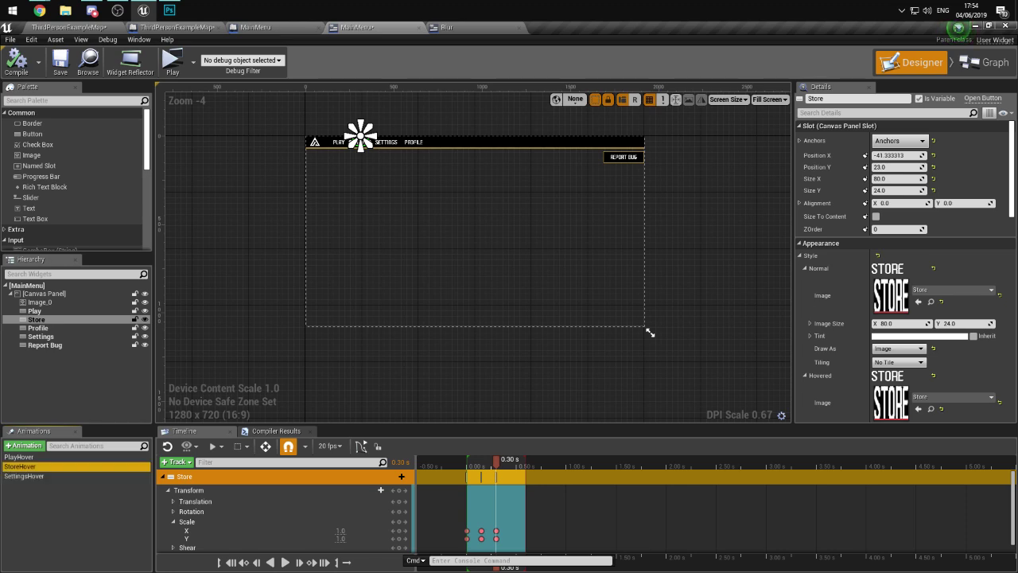
- Rebind the SettingsHover animation's Store track to the button showing SETTINGS, which is the widget named Profile
{"action": "left_click", "coordinate": [94, 475]}
{"action": "left_click", "coordinate": [392, 143]}
{"action": "left_click", "coordinate": [392, 143]}
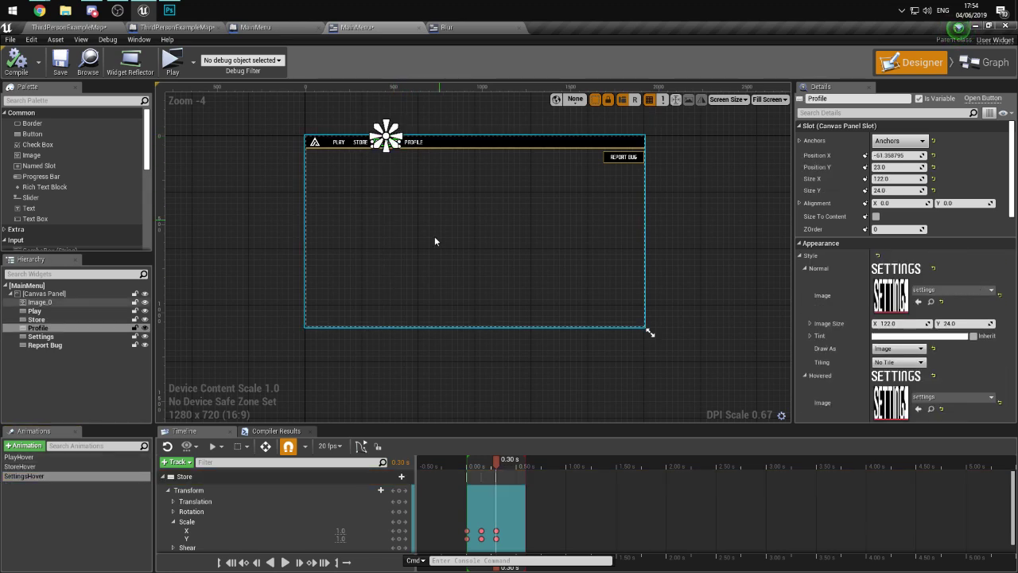
{"action": "right_click", "coordinate": [216, 476]}
{"action": "left_click", "coordinate": [257, 361]}
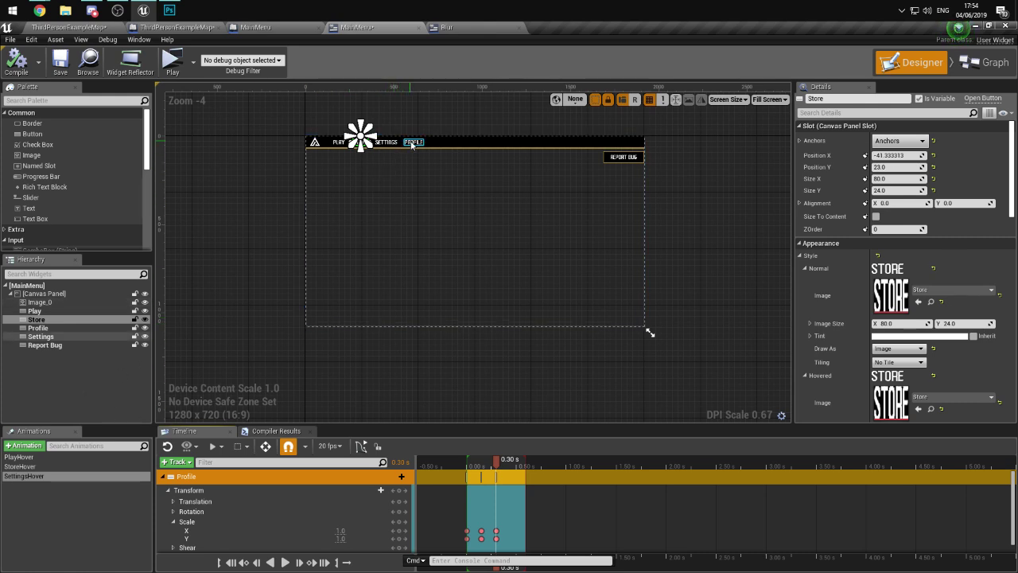
- Duplicate the SettingsHover animation and rename the copy ProfileHover
{"action": "right_click", "coordinate": [29, 476]}
{"action": "left_click", "coordinate": [66, 504]}
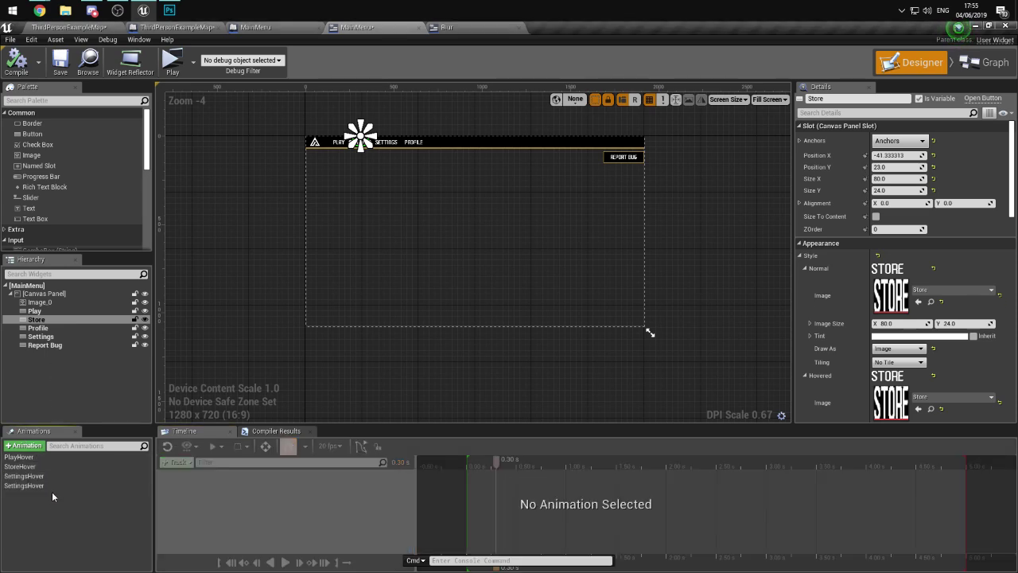
{"action": "left_click", "coordinate": [53, 489]}
{"action": "key", "text": "F2"}
{"action": "type", "text": "Pr"}
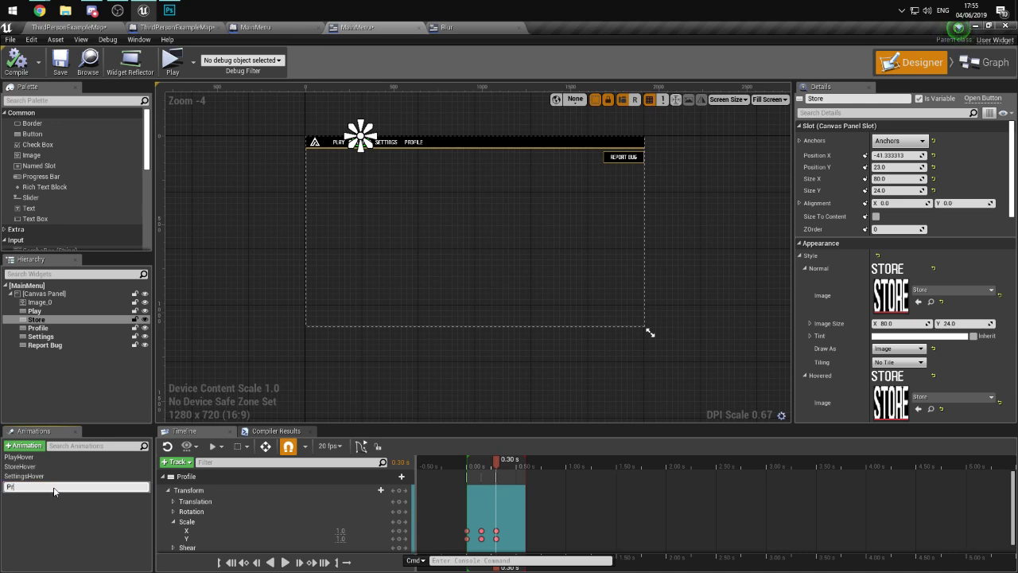
{"action": "type", "text": "ofileHover"}
{"action": "key", "text": "Return"}
- Rebind the ProfileHover animation's track to the button showing PROFILE, which is the widget named Settings
{"action": "right_click", "coordinate": [224, 476]}
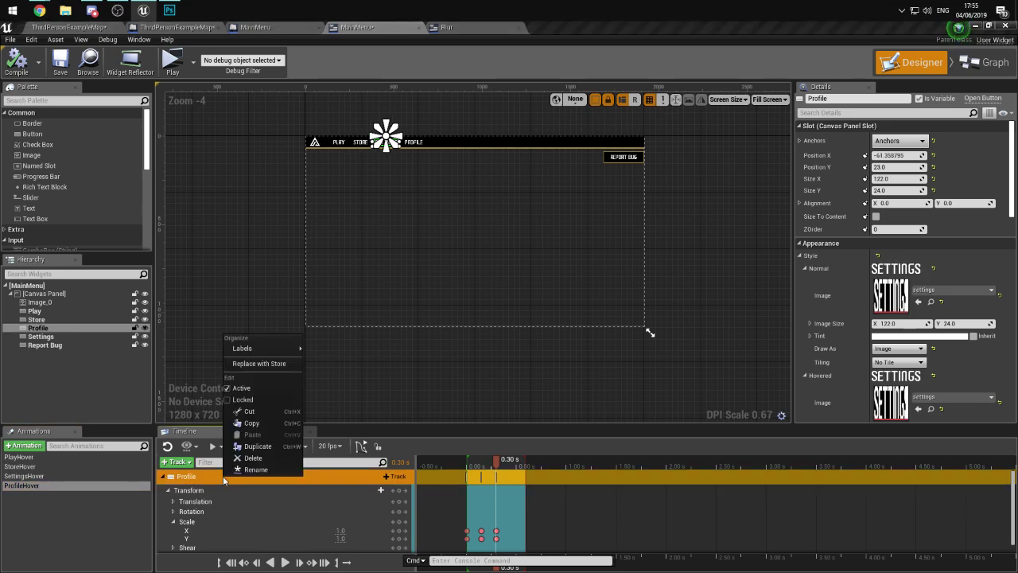
{"action": "left_click", "coordinate": [400, 125]}
{"action": "left_click", "coordinate": [413, 138]}
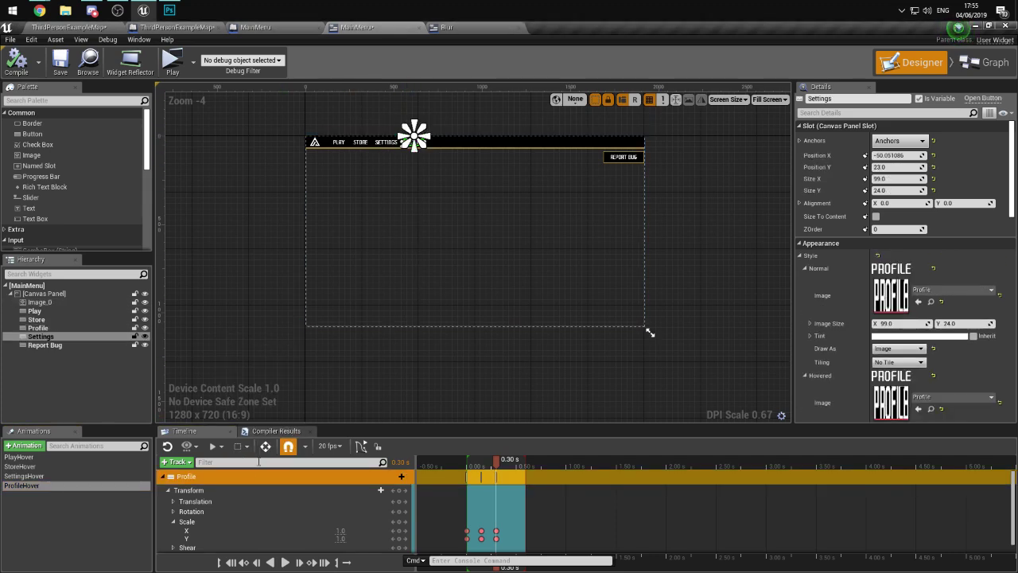
{"action": "right_click", "coordinate": [243, 476]}
{"action": "left_click", "coordinate": [282, 361]}
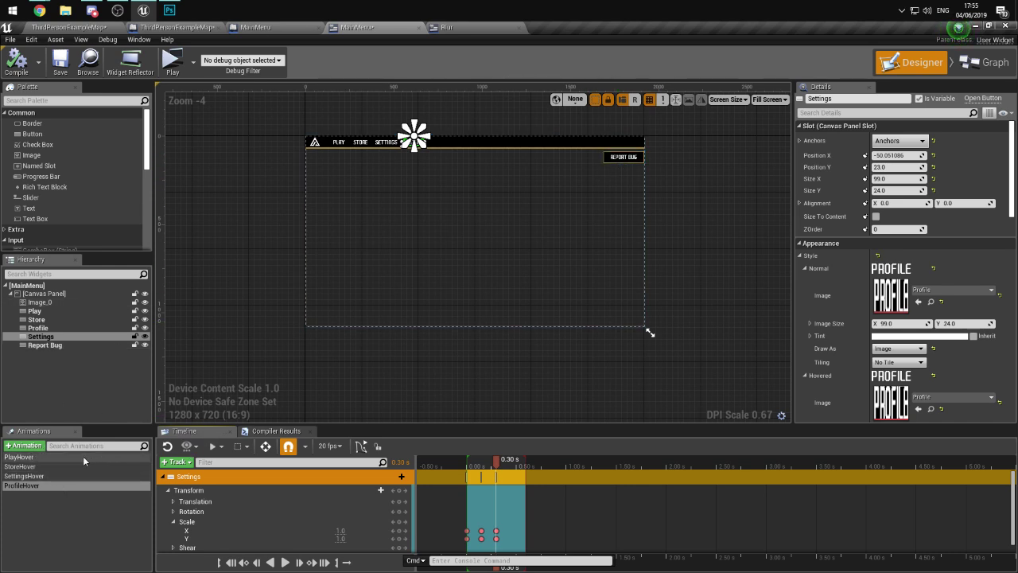
- Create a new widget animation named BugReport
{"action": "left_click", "coordinate": [24, 446]}
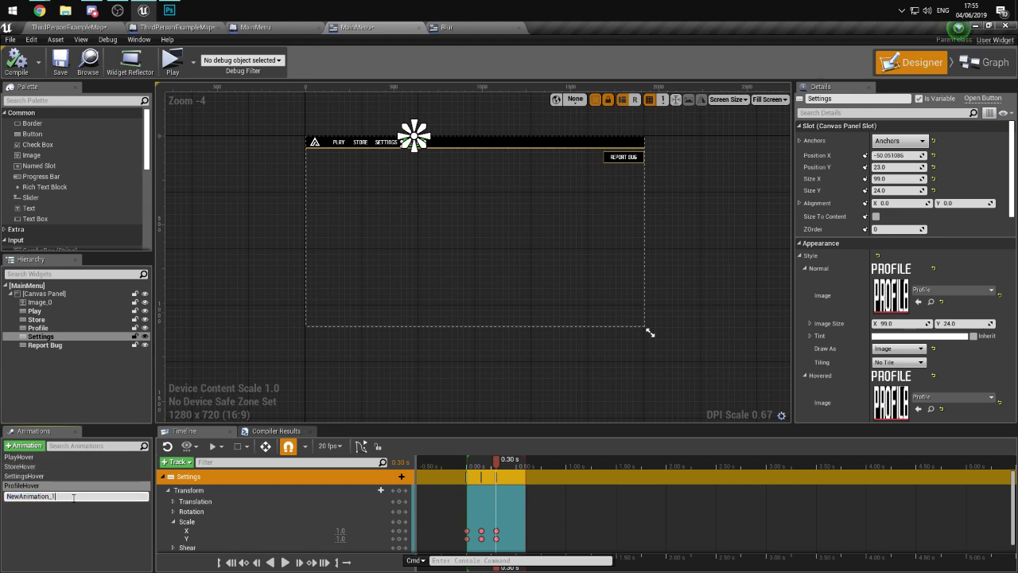
{"action": "key", "text": "ctrl+a"}
{"action": "type", "text": "Bug"}
{"action": "key", "text": "Return"}
- Add a track for the Report Bug button to the BugReport animation and open its list of animatable properties
{"action": "left_click", "coordinate": [40, 497]}
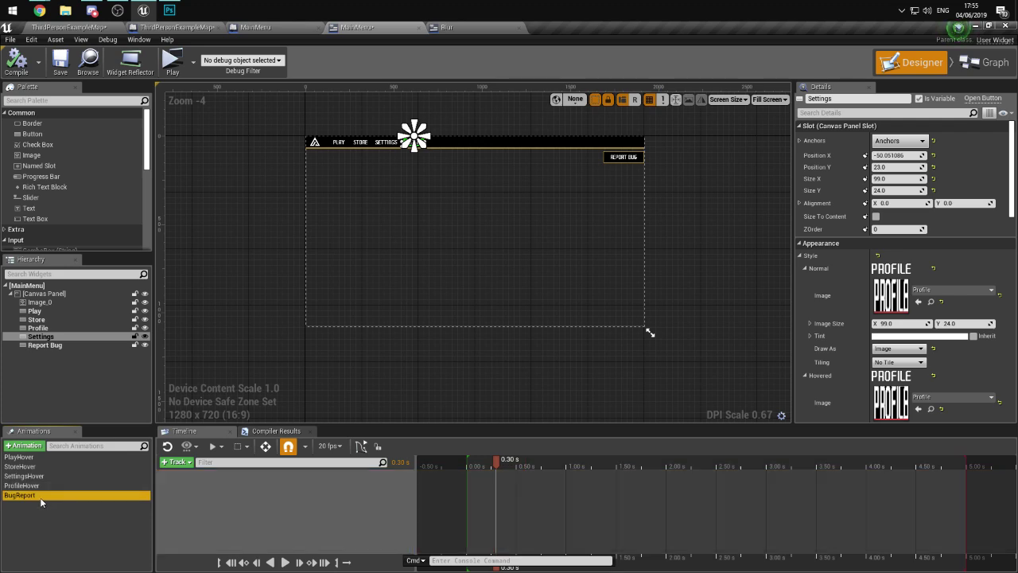
{"action": "left_click", "coordinate": [176, 461]}
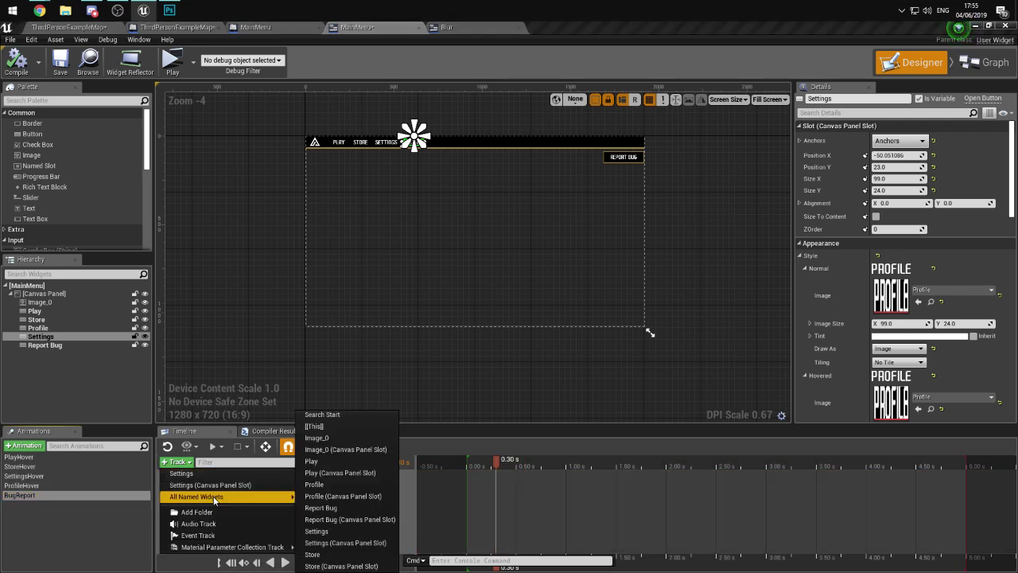
{"action": "left_click", "coordinate": [625, 157]}
{"action": "left_click", "coordinate": [176, 461]}
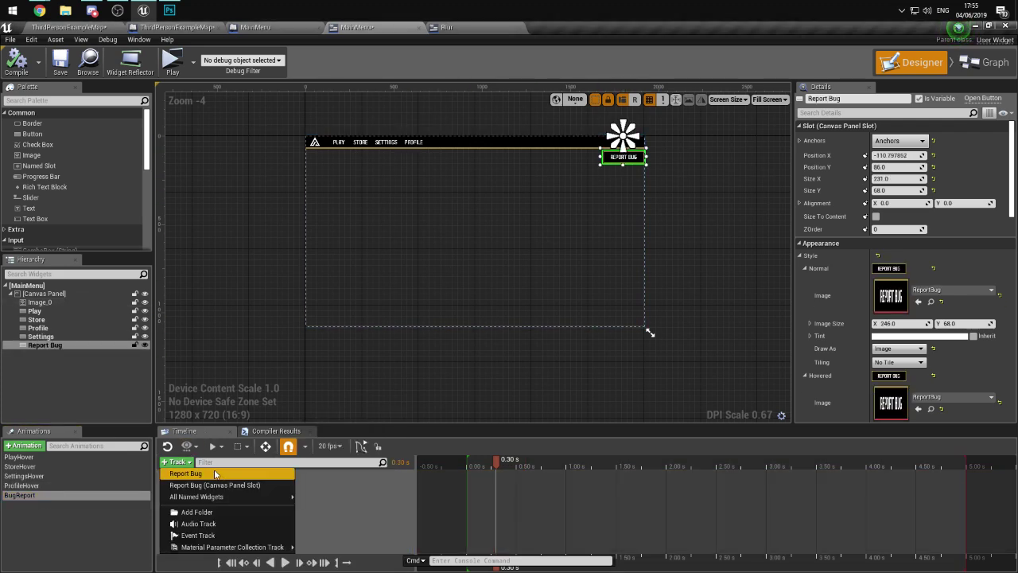
{"action": "left_click", "coordinate": [237, 475]}
{"action": "left_click", "coordinate": [396, 476]}
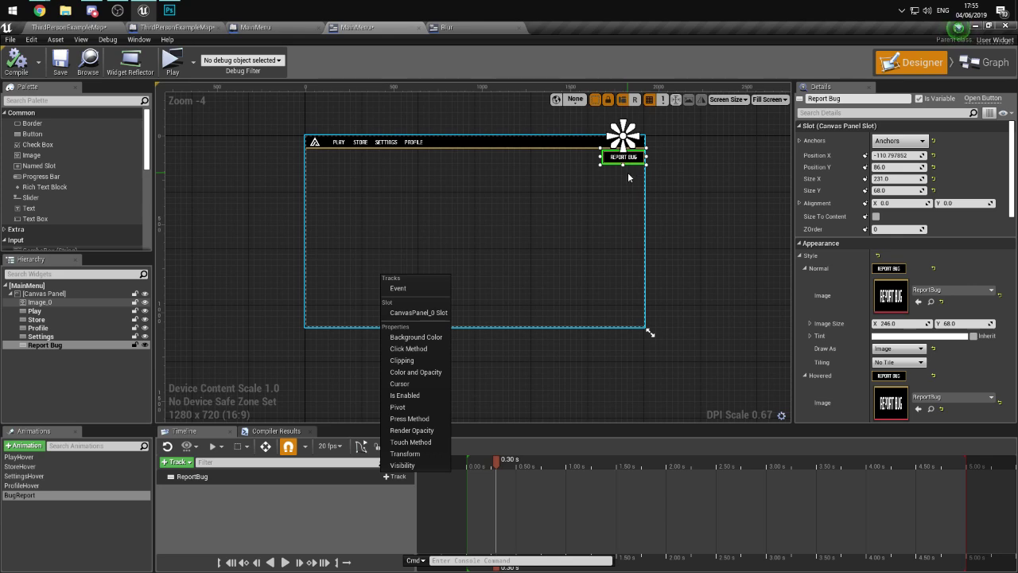
- Switch to Photoshop, cancel the canvas resize, and extend the REPORT BUG image leftward to about 3.94 in wide with the Crop tool
{"action": "left_click", "coordinate": [169, 10]}
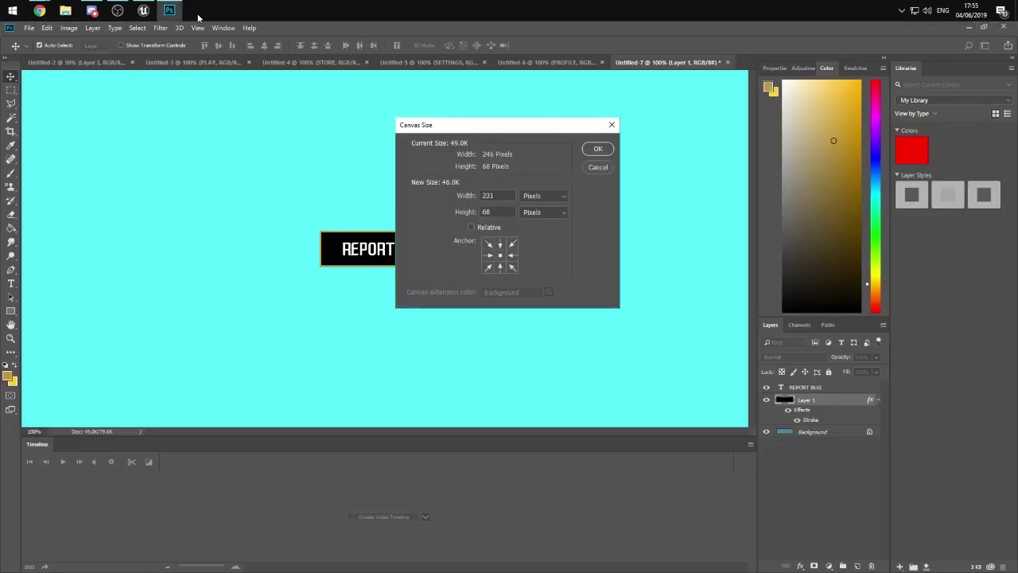
{"action": "left_click", "coordinate": [584, 167]}
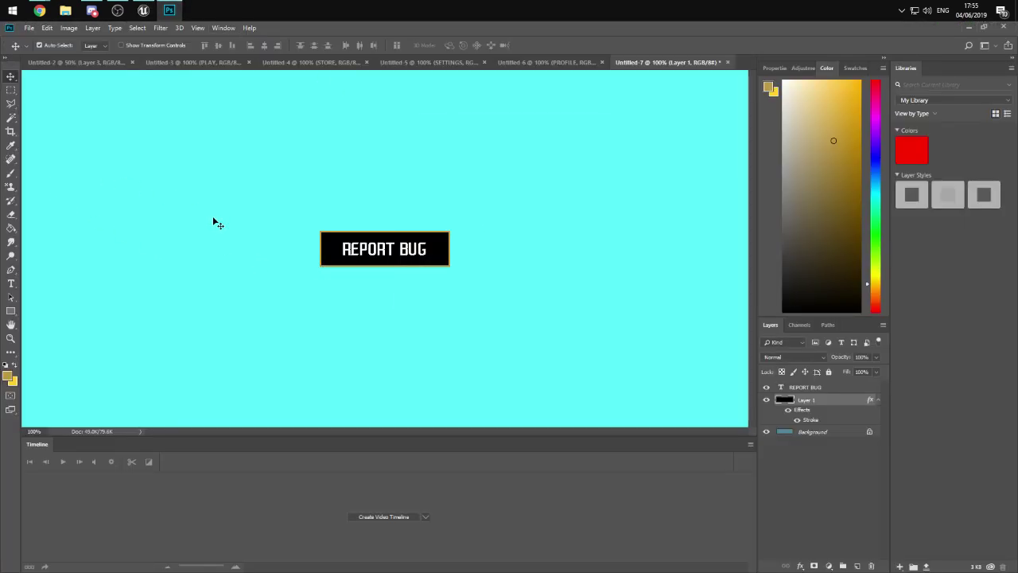
{"action": "key", "text": "c"}
{"action": "left_click_drag", "start_coordinate": [318, 249], "coordinate": [311, 249]}
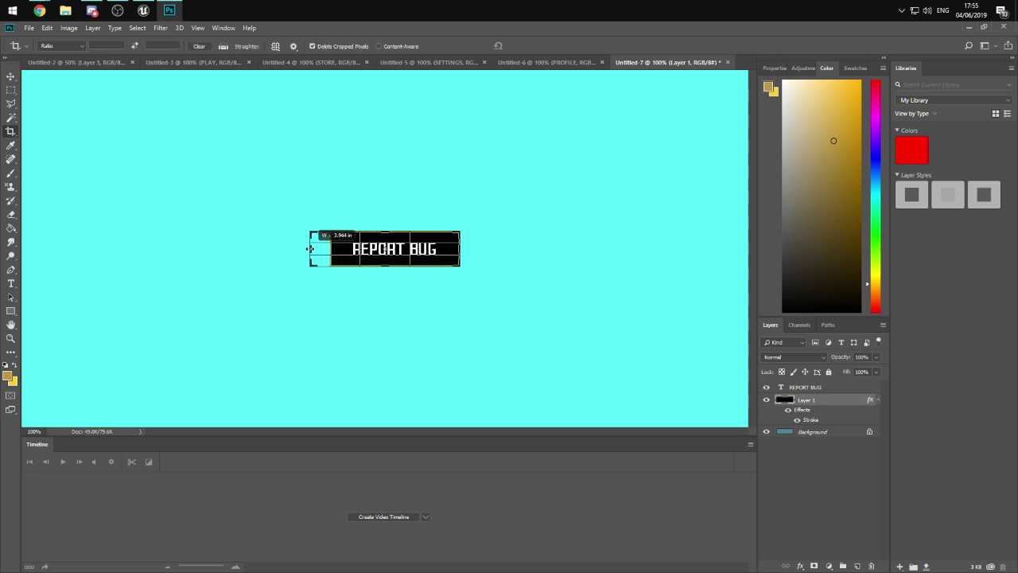
{"action": "left_click", "coordinate": [534, 46]}
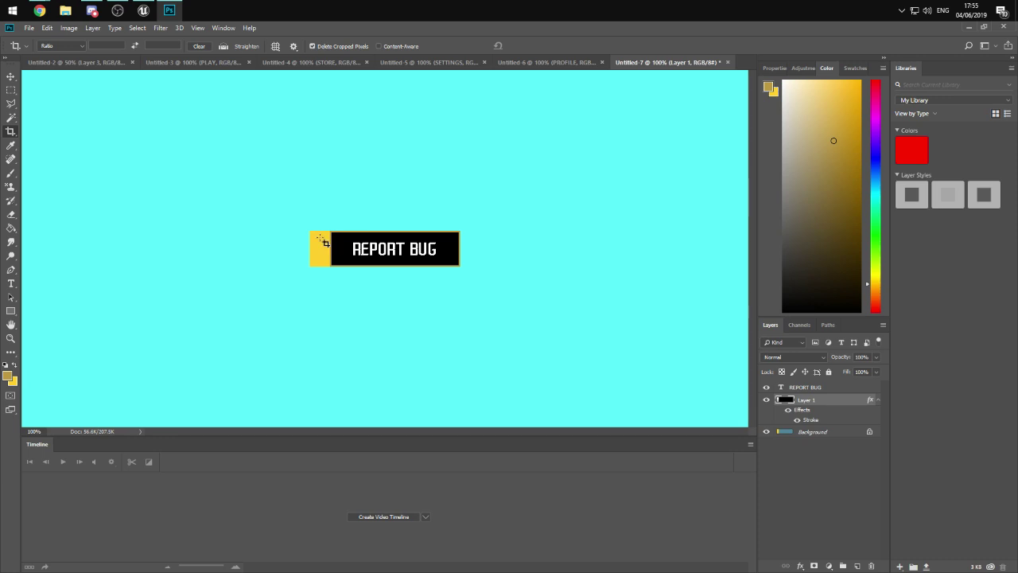
- Try to fill the newly added strip left of the black box with the gold foreground color on Layer 1
{"action": "key", "text": "g"}
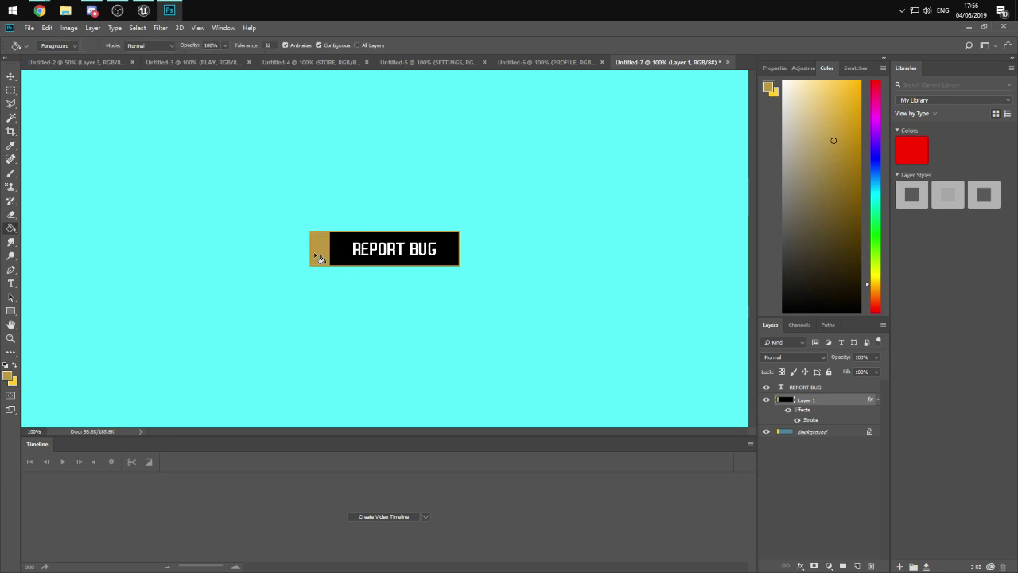
{"action": "left_click", "coordinate": [322, 259]}
{"action": "left_click", "coordinate": [328, 258]}
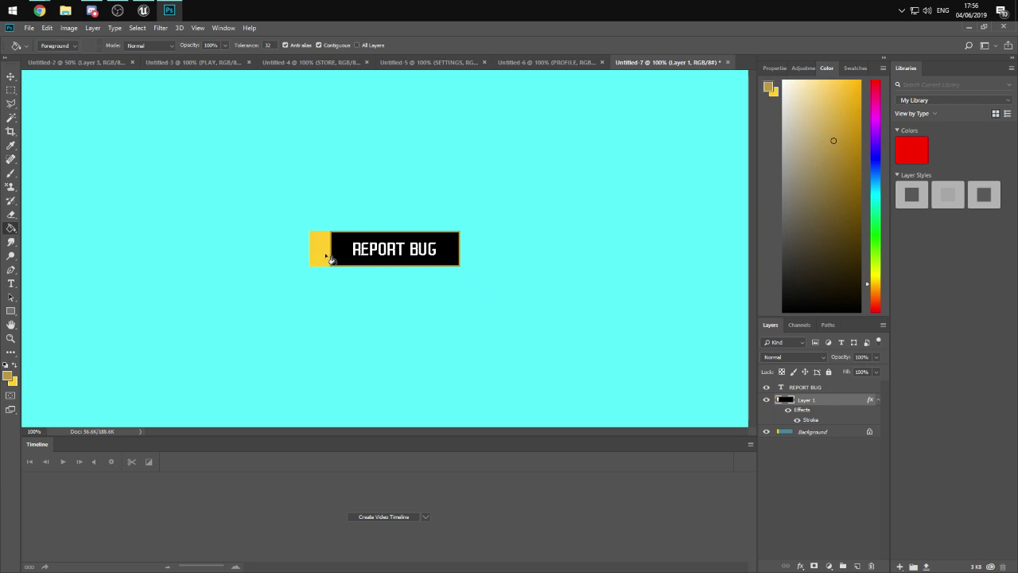
{"action": "key", "text": "w"}
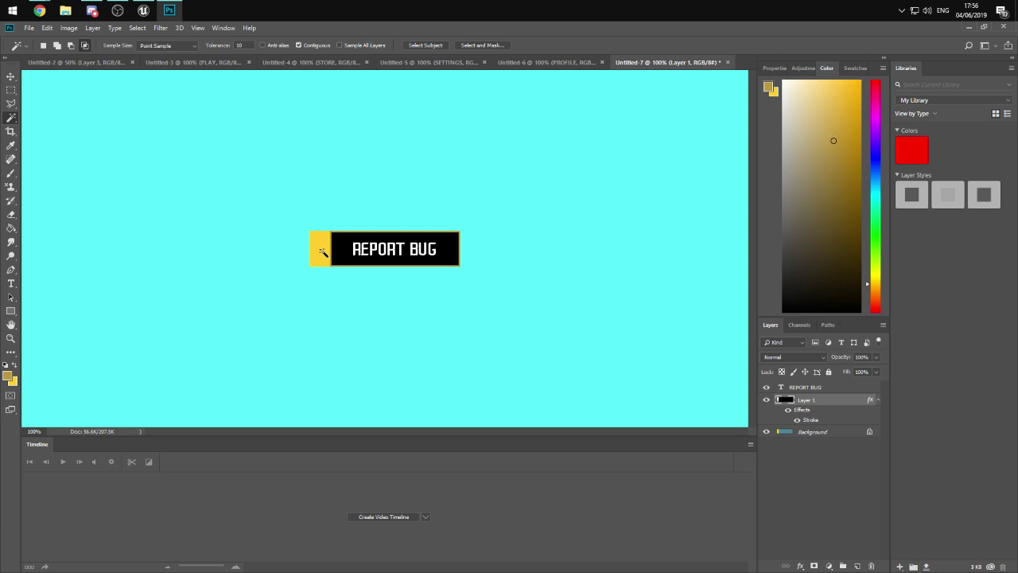
- Select the added yellow strip left of the REPORT BUG box and fill it with black on Layer 1
{"action": "key", "text": "m"}
{"action": "left_click_drag", "start_coordinate": [310, 231], "coordinate": [330, 285]}
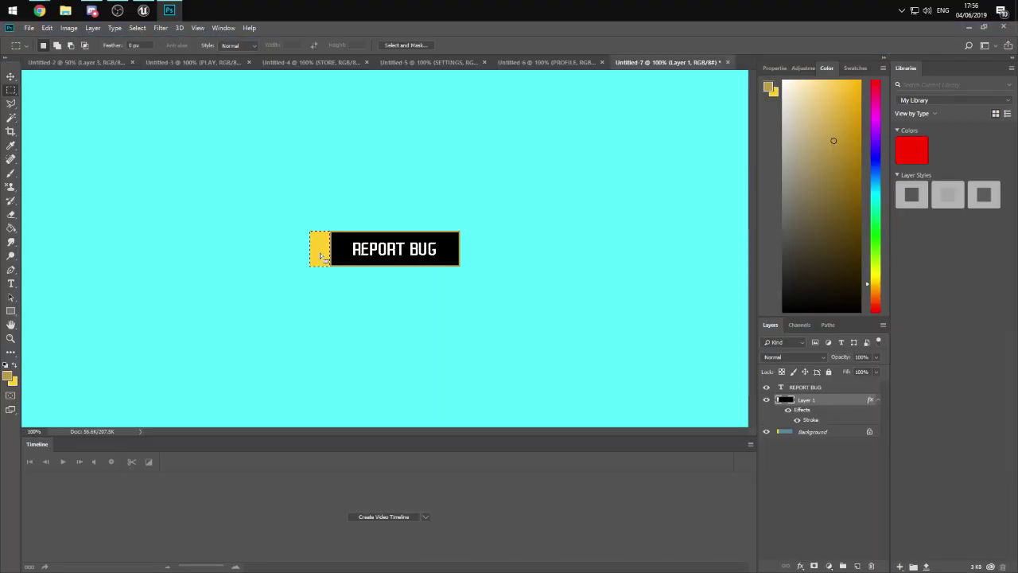
{"action": "left_click_drag", "start_coordinate": [799, 249], "coordinate": [705, 319]}
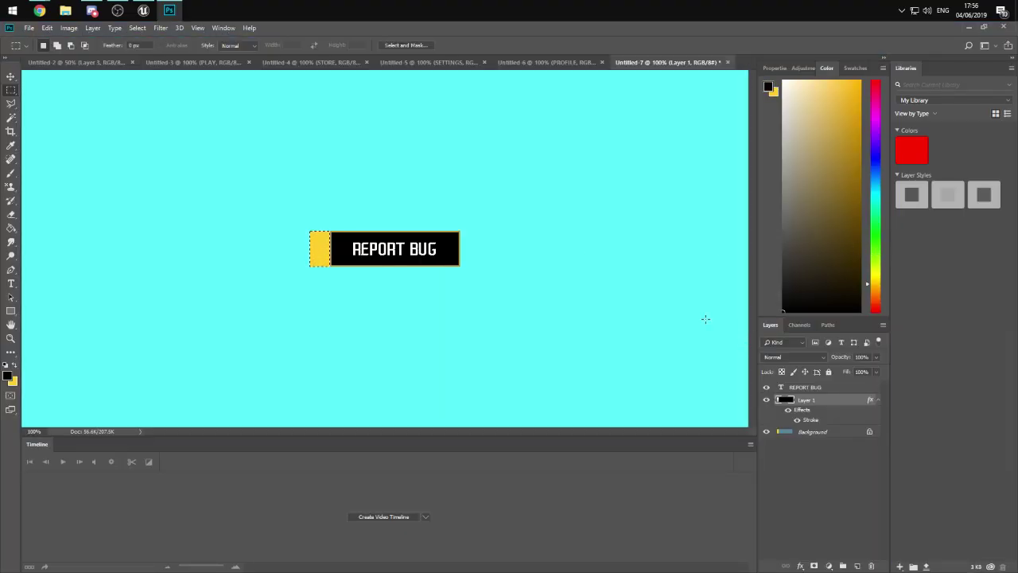
{"action": "key", "text": "g"}
{"action": "left_click", "coordinate": [325, 256]}
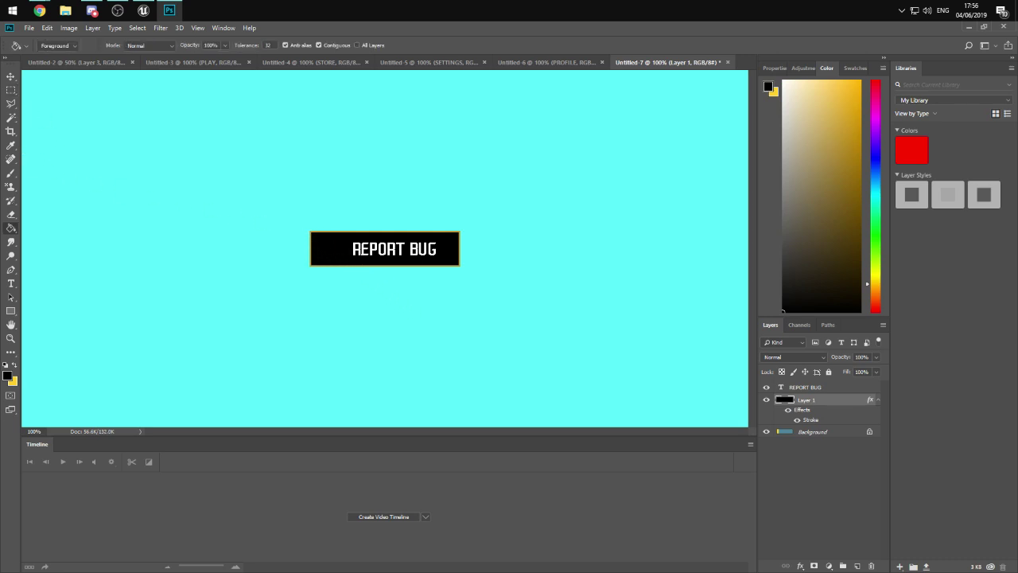
- Outline a right-pointing triangle about 27 by 50 px left of the REPORT BUG text with the Pen tool and make it a selection
{"action": "left_click", "coordinate": [10, 310]}
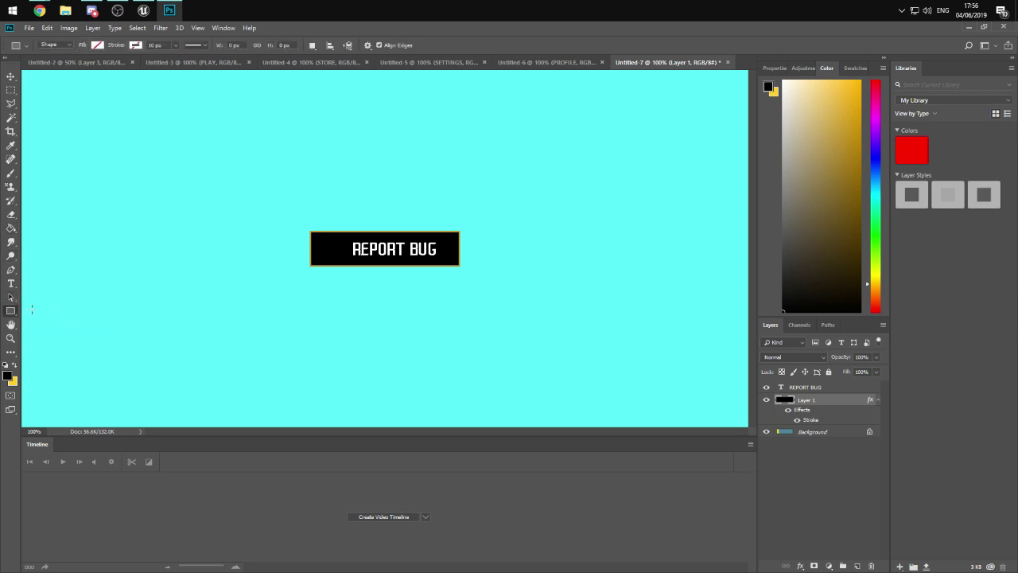
{"action": "right_click", "coordinate": [12, 311]}
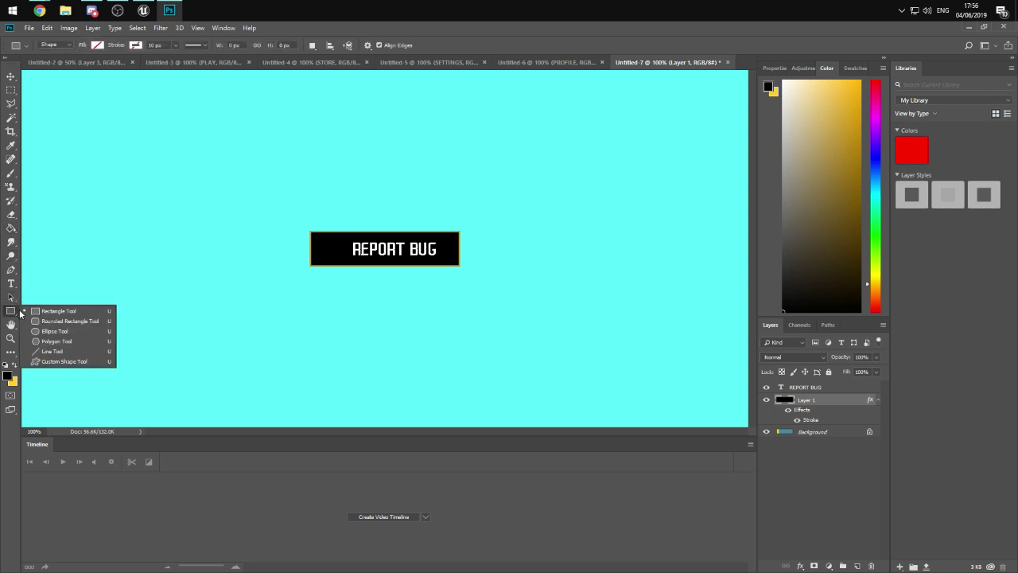
{"action": "left_click", "coordinate": [11, 270]}
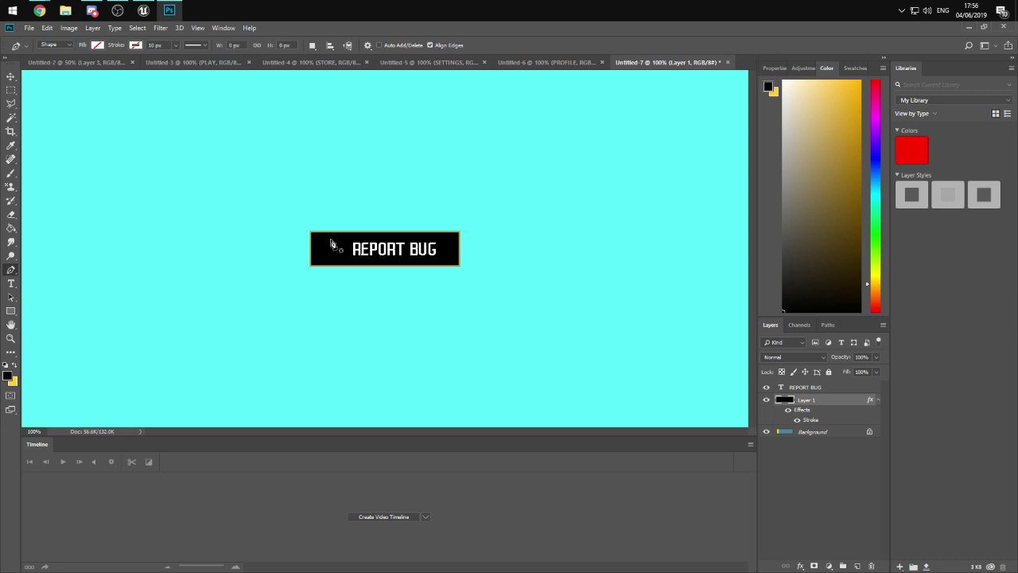
{"action": "left_click_drag", "start_coordinate": [330, 236], "coordinate": [342, 250]}
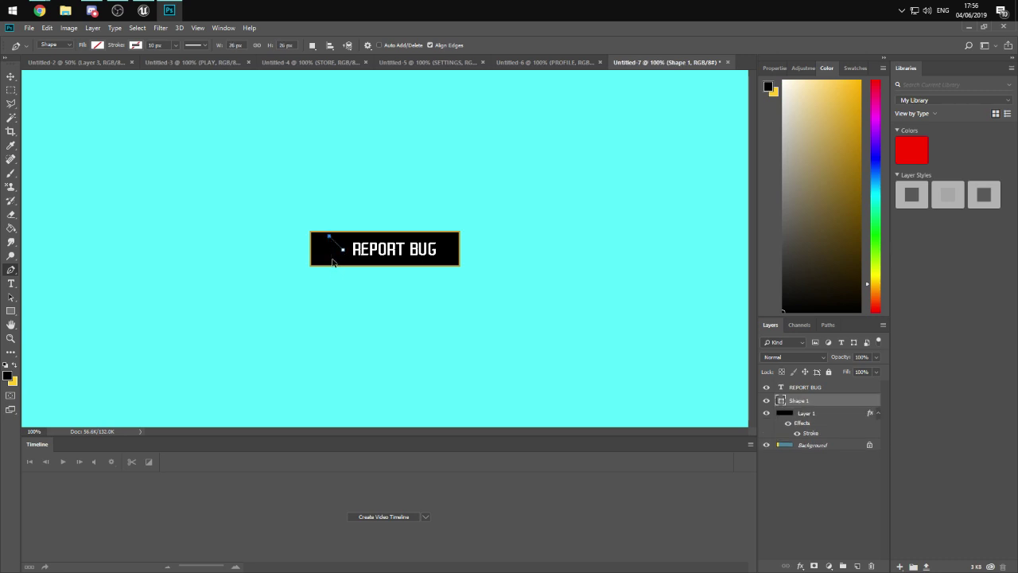
{"action": "left_click_drag", "start_coordinate": [332, 259], "coordinate": [329, 249]}
{"action": "right_click", "coordinate": [334, 252]}
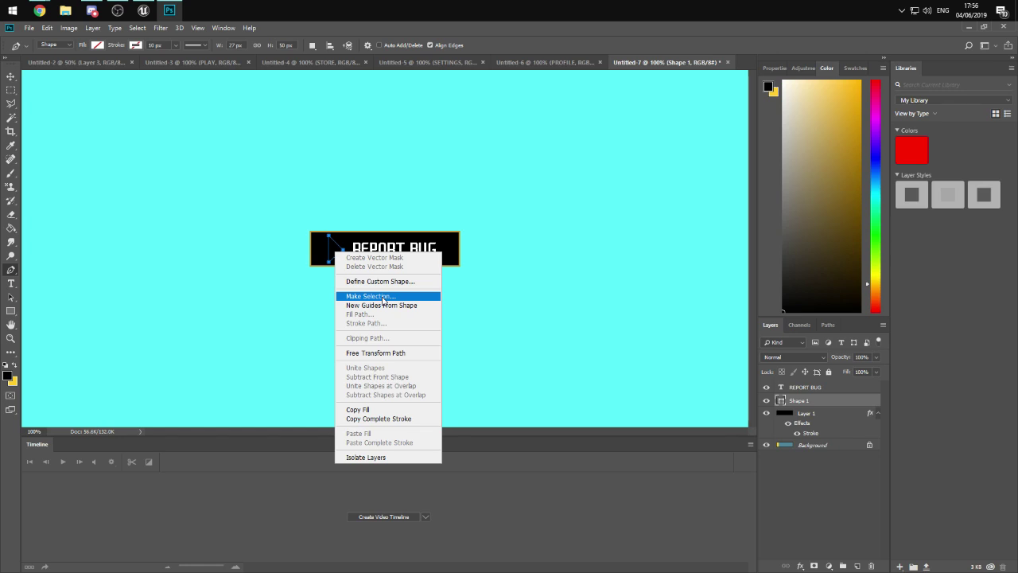
{"action": "left_click", "coordinate": [390, 298]}
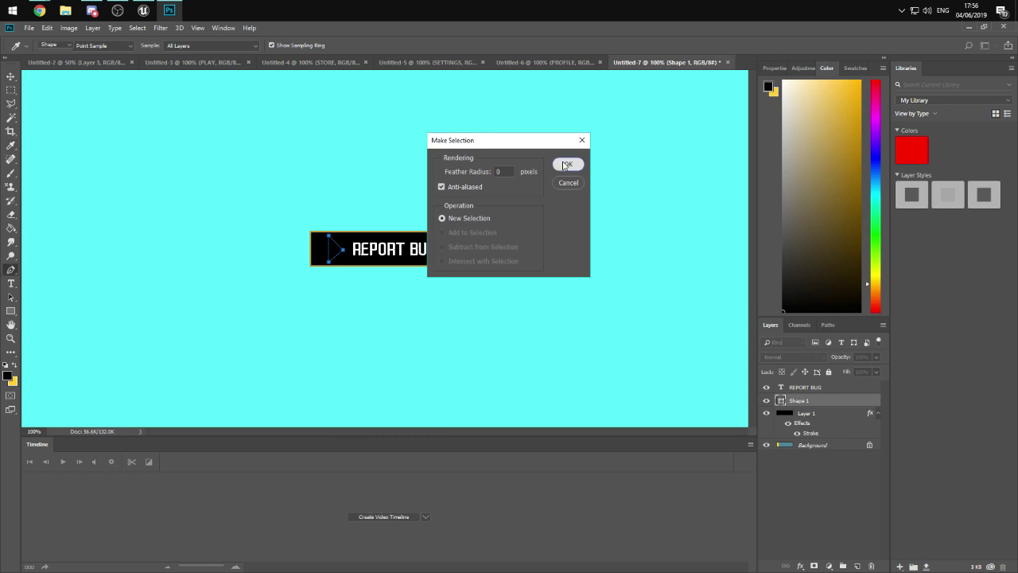
{"action": "left_click", "coordinate": [568, 164]}
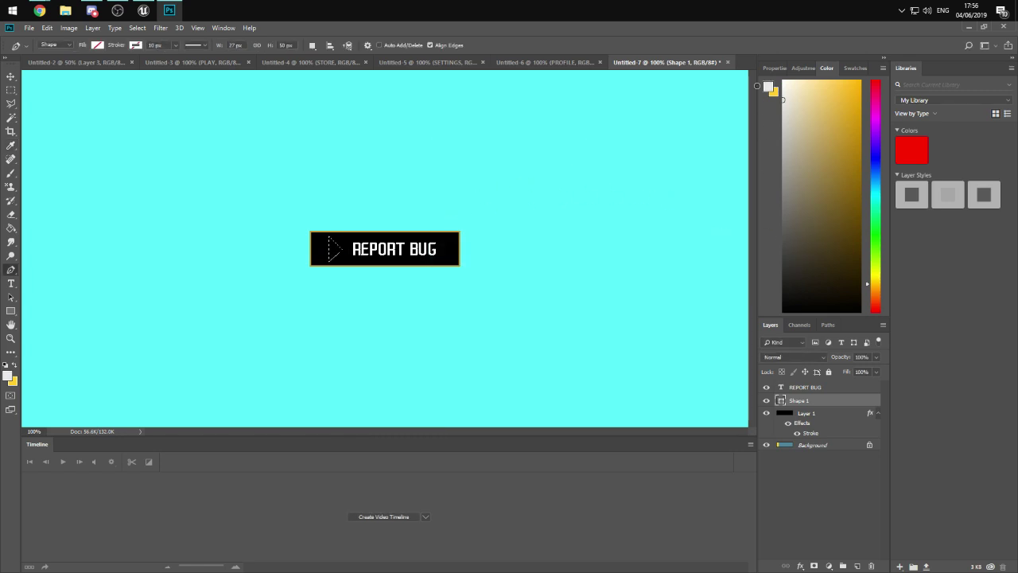
- Rasterize the triangle's shape layer and fill the selected triangle with white
{"action": "key", "text": "g"}
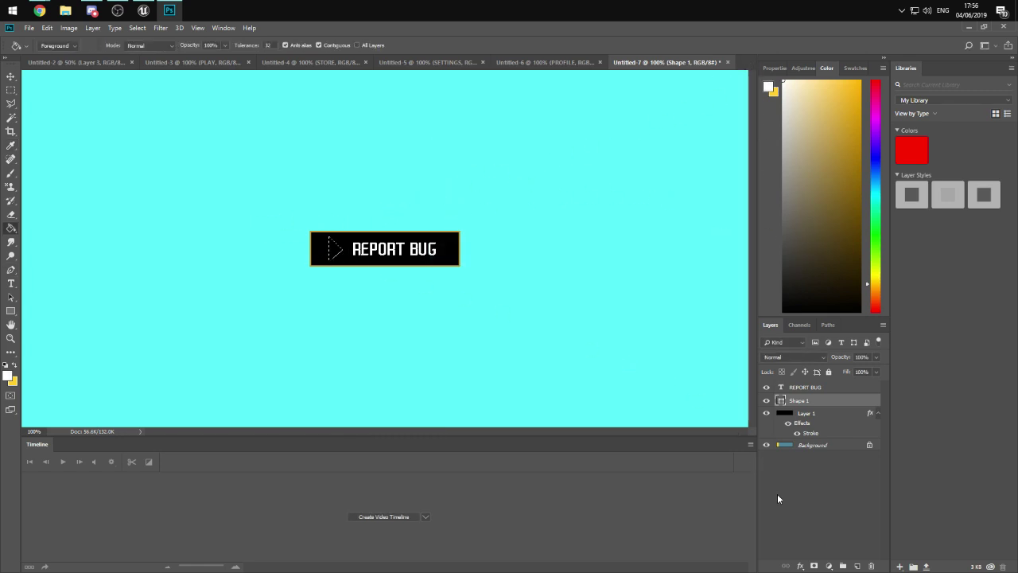
{"action": "right_click", "coordinate": [798, 402]}
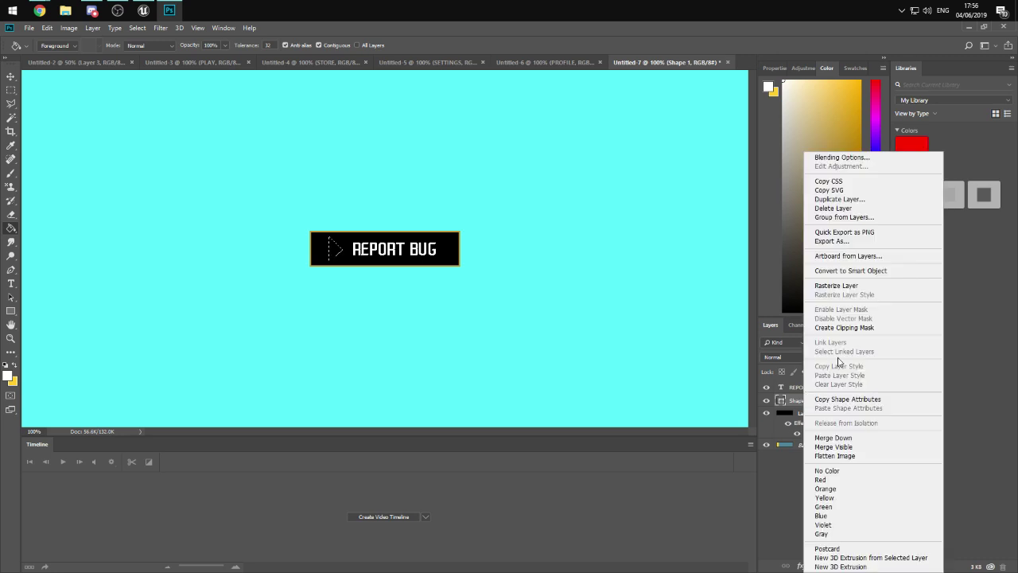
{"action": "left_click", "coordinate": [832, 285]}
- Move the white triangle left until it sits just inside the button's gold border, and deselect the layer
{"action": "key", "text": "v"}
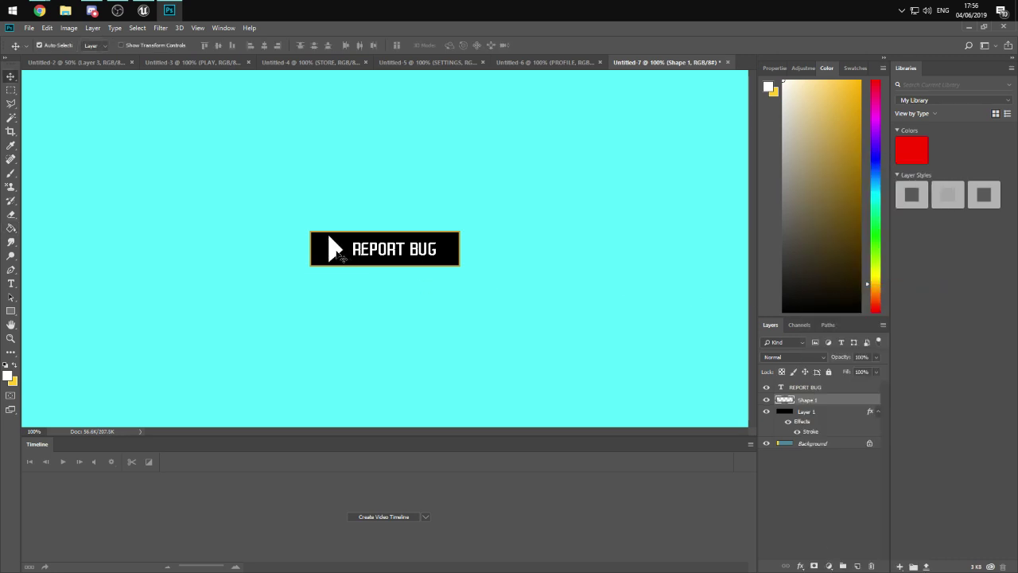
{"action": "left_click_drag", "start_coordinate": [342, 254], "coordinate": [323, 252]}
{"action": "left_click", "coordinate": [409, 334]}
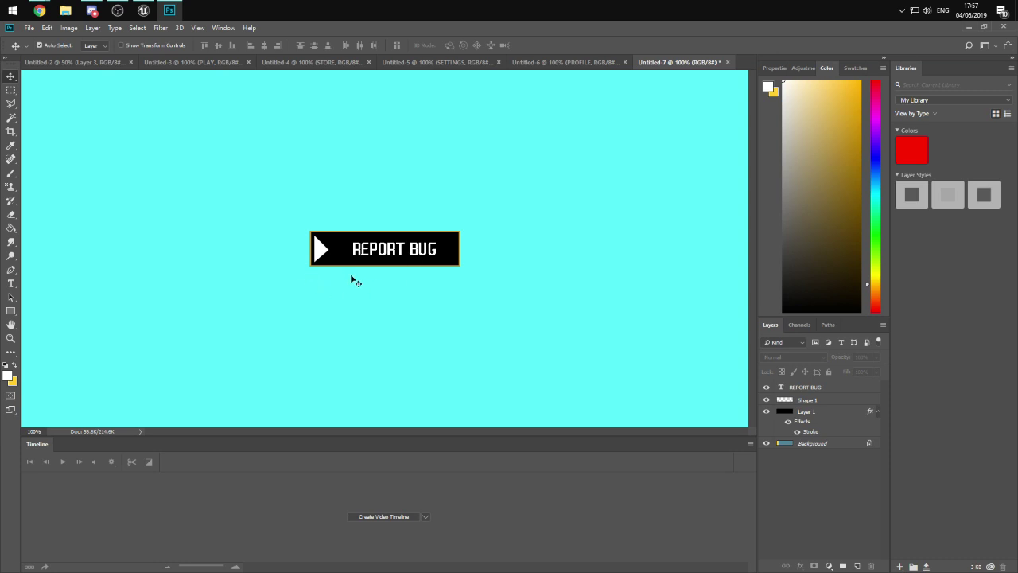
- Examine the REPORT BUG image with its arrow at several zoom levels
{"action": "key", "text": "ctrl+minus"}
{"action": "key", "text": "ctrl+minus"}
{"action": "key", "text": "ctrl+minus"}
{"action": "key", "text": "ctrl+minus"}
{"action": "key", "text": "ctrl+plus"}
{"action": "key", "text": "ctrl+plus"}
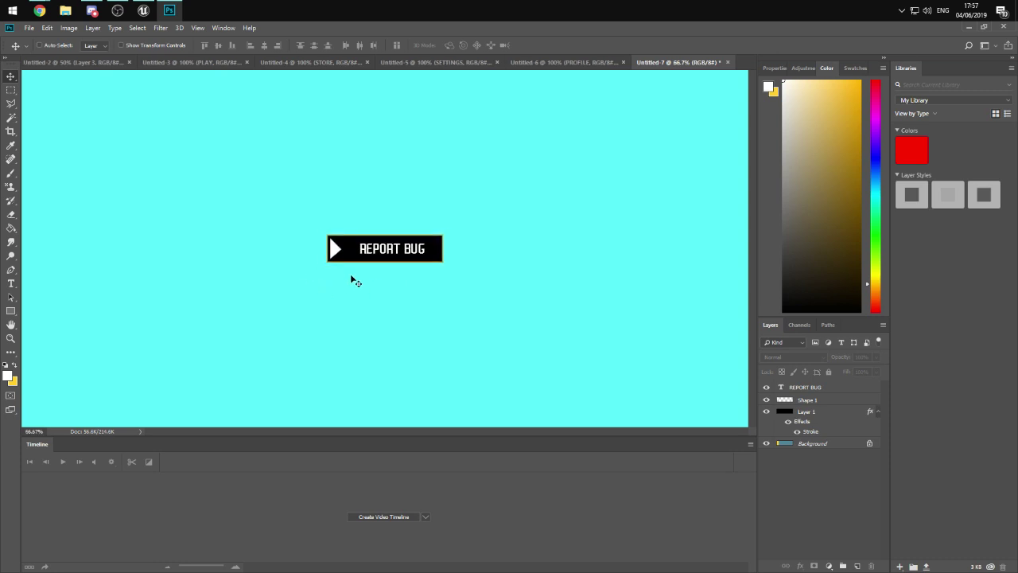
{"action": "key", "text": "ctrl+plus"}
{"action": "key", "text": "ctrl+plus"}
{"action": "key", "text": "ctrl+plus"}
{"action": "key", "text": "ctrl+minus"}
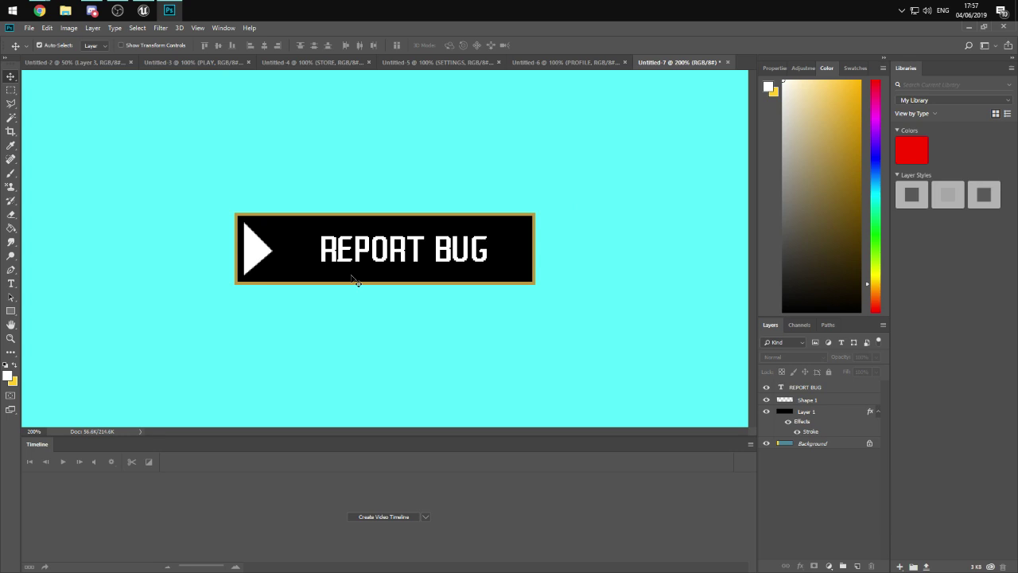
- Save the image as ReportBug.png in the UI folder, overwriting the existing PNG and accepting the PNG format options
{"action": "key", "text": "ctrl+shift+s"}
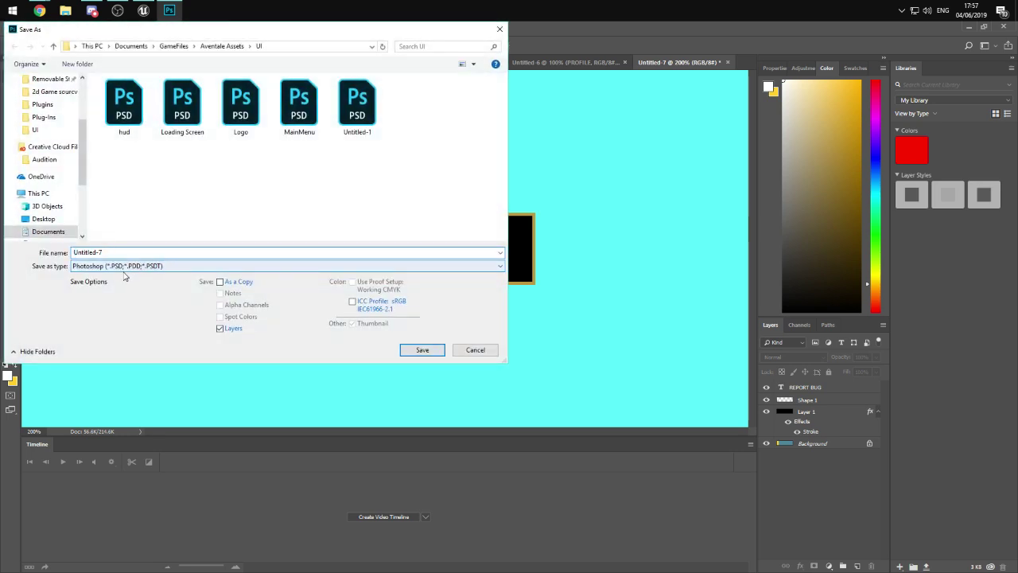
{"action": "left_click", "coordinate": [128, 265]}
{"action": "left_click", "coordinate": [90, 412]}
{"action": "type", "text": "re"}
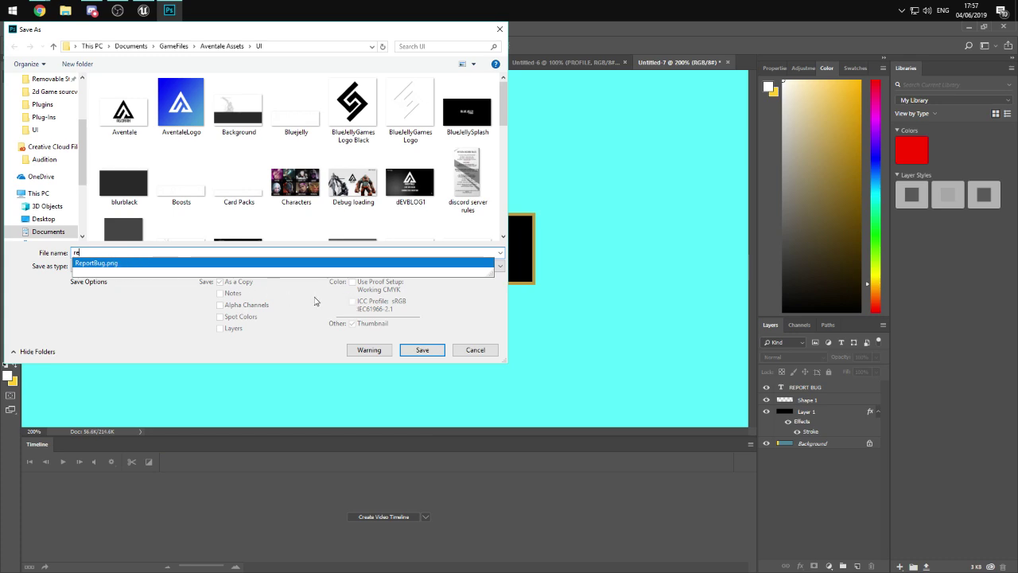
{"action": "key", "text": "Return"}
{"action": "left_click", "coordinate": [406, 350]}
{"action": "key", "text": "Return"}
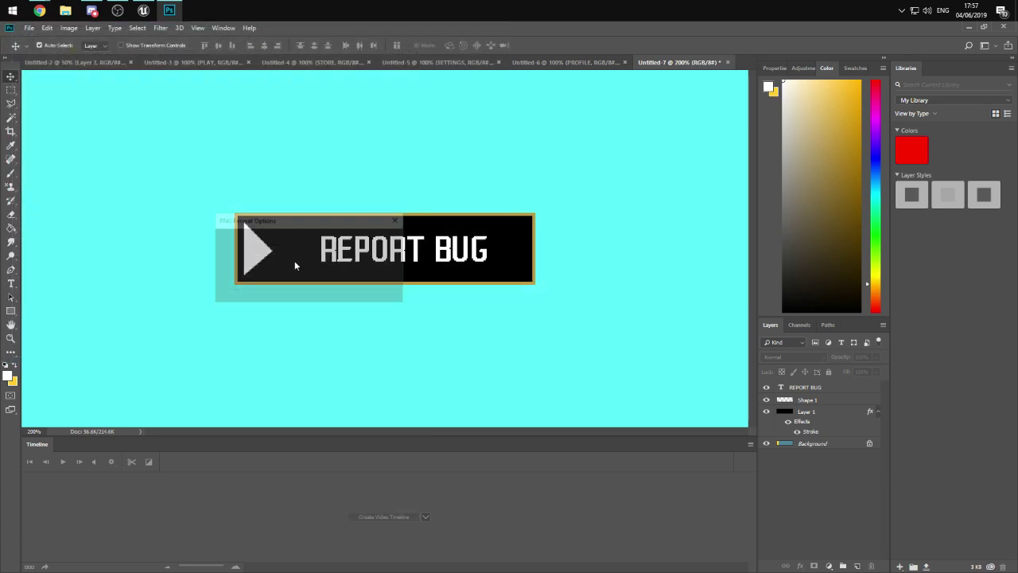
{"action": "left_click", "coordinate": [367, 239]}
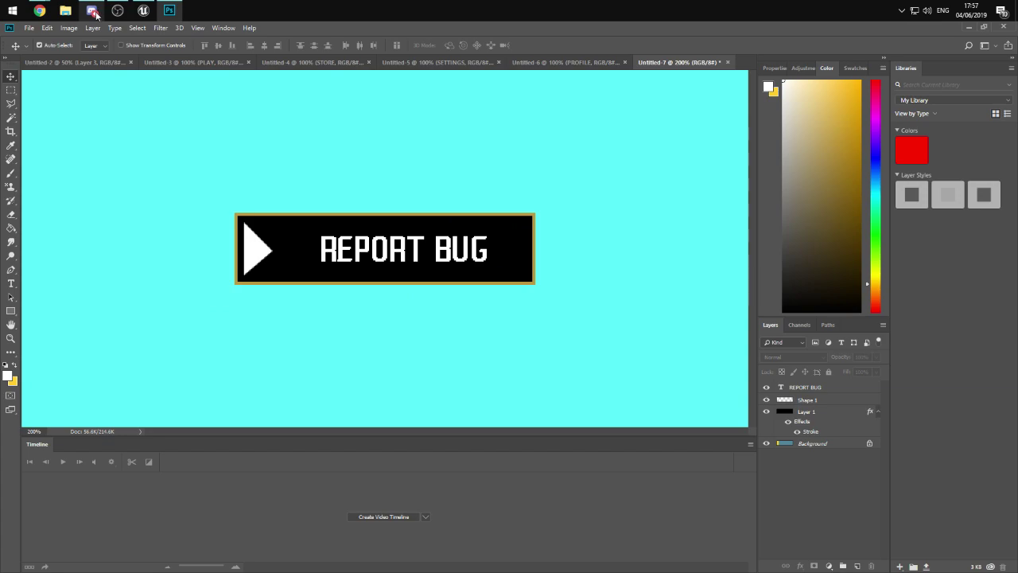
- Switch to Unreal, close the MainMenu widget editor and return to the ThirdPersonExampleMap level editor
{"action": "left_click", "coordinate": [144, 11]}
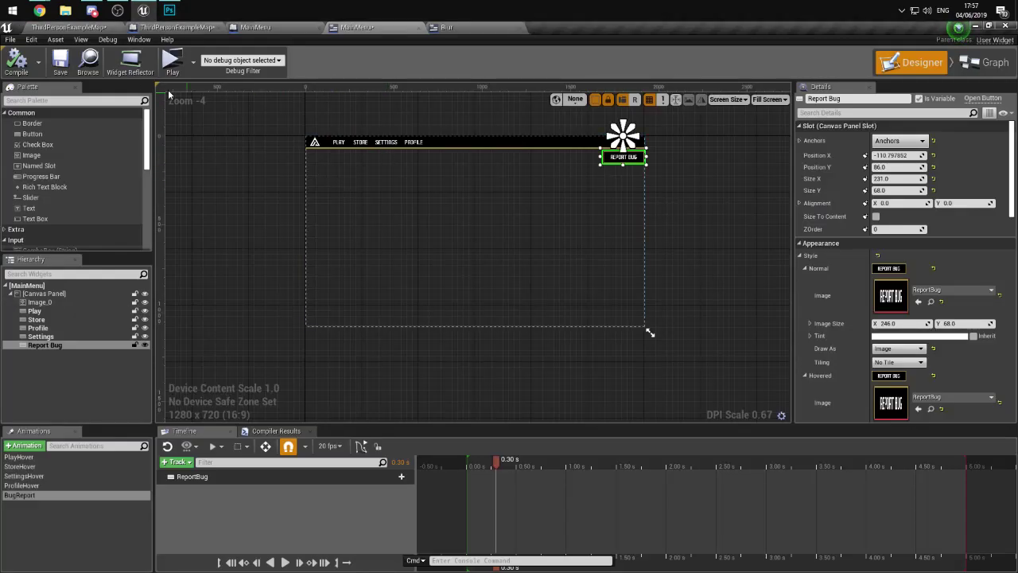
{"action": "left_click", "coordinate": [401, 28]}
{"action": "left_click", "coordinate": [173, 29]}
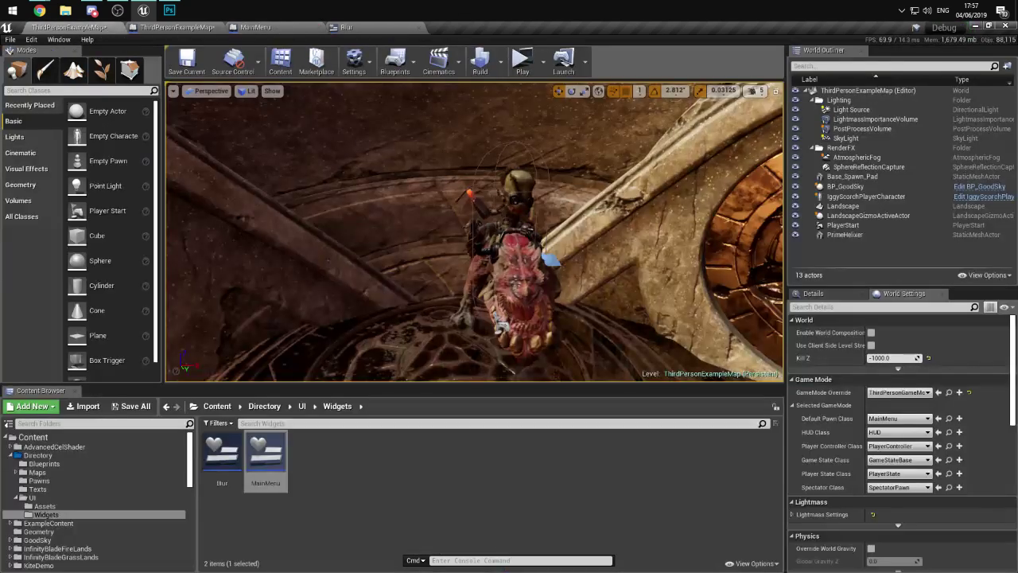
- Import ReportBug.png into the UI Assets folder, replacing the existing ReportBug texture
{"action": "left_click", "coordinate": [41, 510]}
{"action": "left_click", "coordinate": [72, 407]}
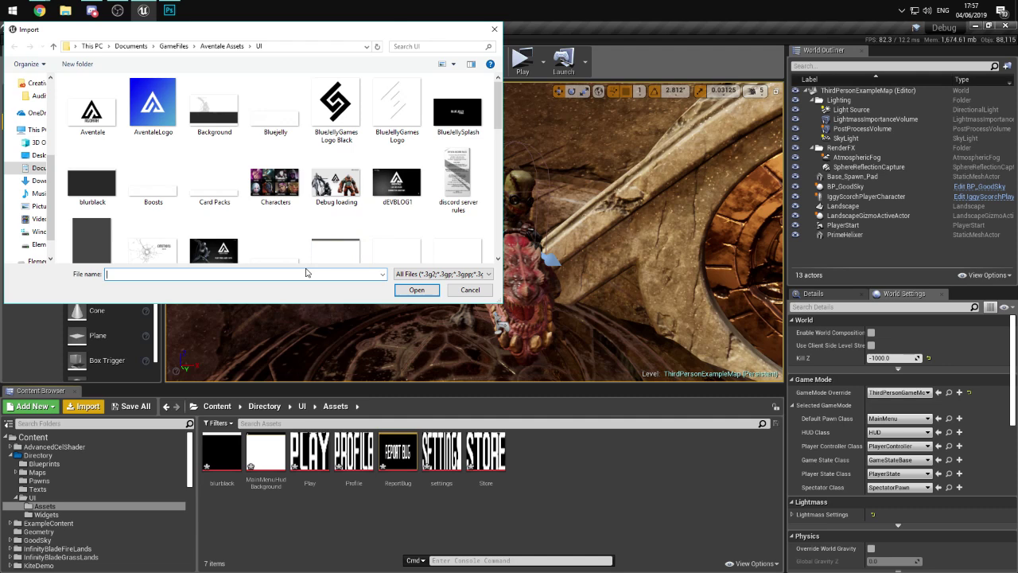
{"action": "type", "text": "ee"}
{"action": "key", "text": "BackSpace"}
{"action": "key", "text": "BackSpace"}
{"action": "type", "text": "re"}
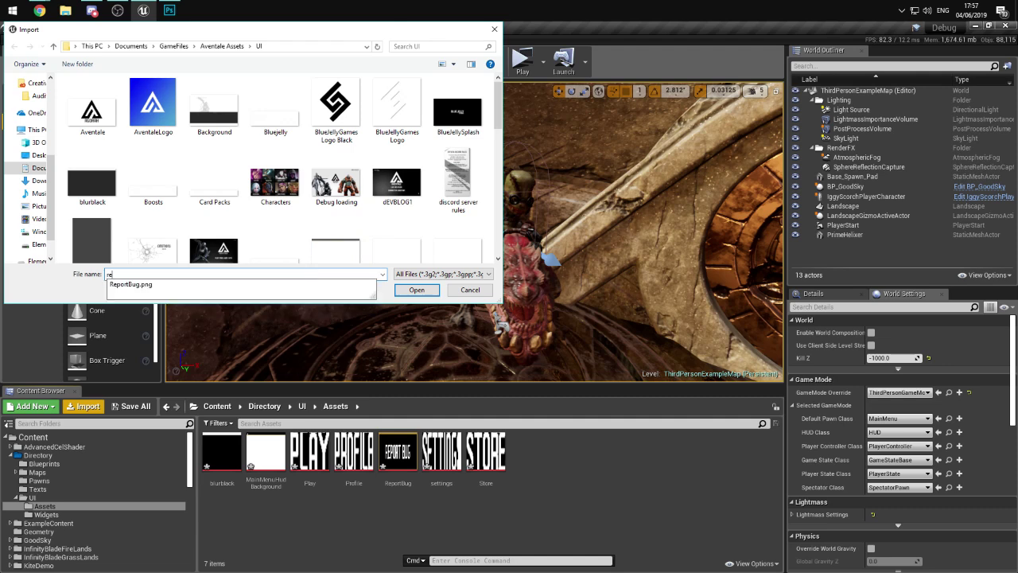
{"action": "key", "text": "Down"}
{"action": "key", "text": "Return"}
{"action": "left_click", "coordinate": [464, 348]}
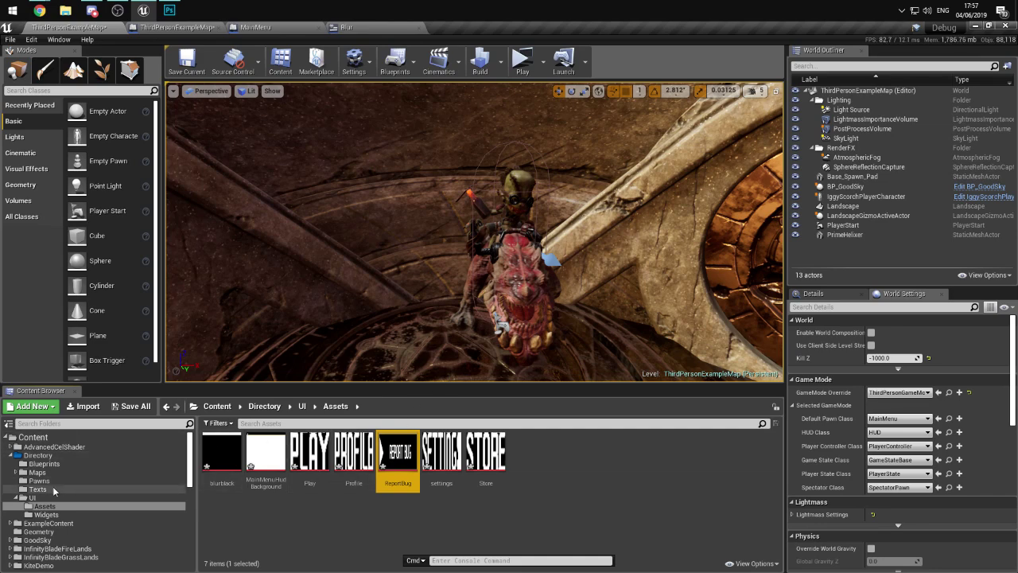
- Reopen the MainMenu widget from the Widgets folder and select the Report Bug button on its canvas
{"action": "left_click", "coordinate": [55, 516]}
{"action": "double_click", "coordinate": [264, 455]}
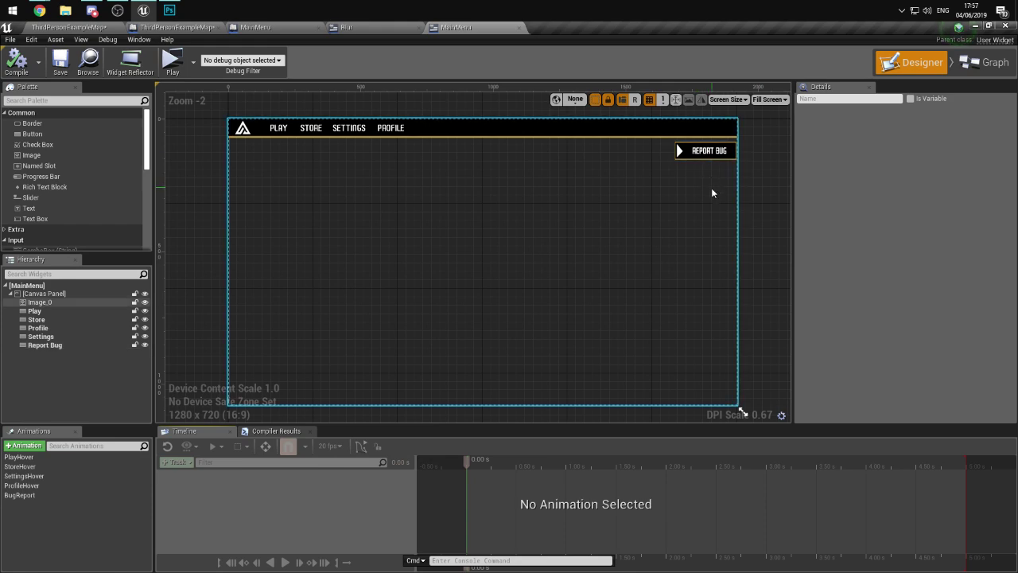
{"action": "scroll", "coordinate": [711, 188], "scroll_direction": "up", "scroll_amount": 3}
{"action": "right_click_drag", "start_coordinate": [711, 187], "coordinate": [510, 315]}
{"action": "scroll", "coordinate": [552, 239], "scroll_direction": "up", "scroll_amount": 4}
{"action": "left_click", "coordinate": [591, 235]}
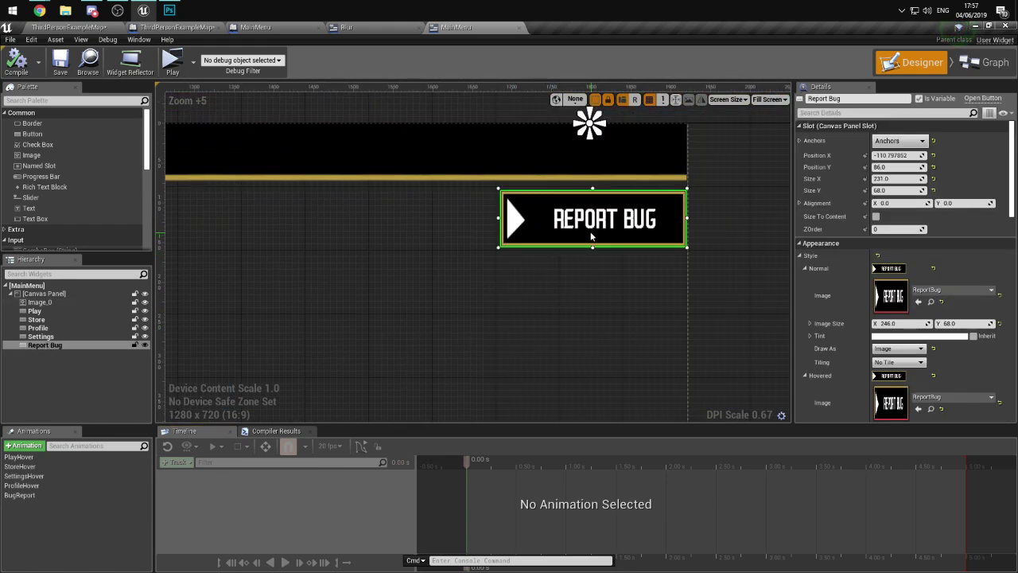
- Switch to Photoshop and read the REPORT BUG image's canvas size in pixels
{"action": "left_click", "coordinate": [169, 10]}
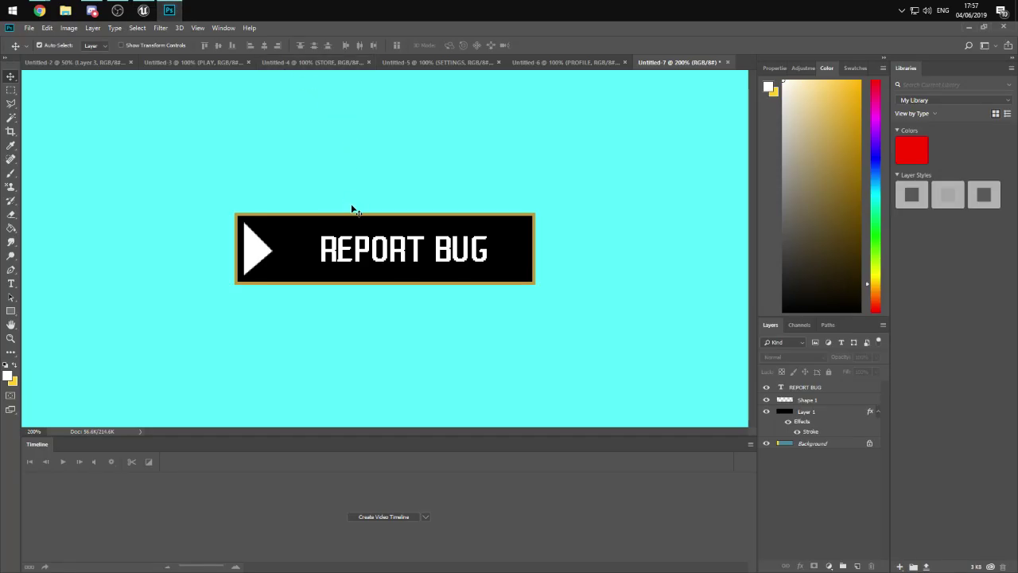
{"action": "key", "text": "ctrl+alt+c"}
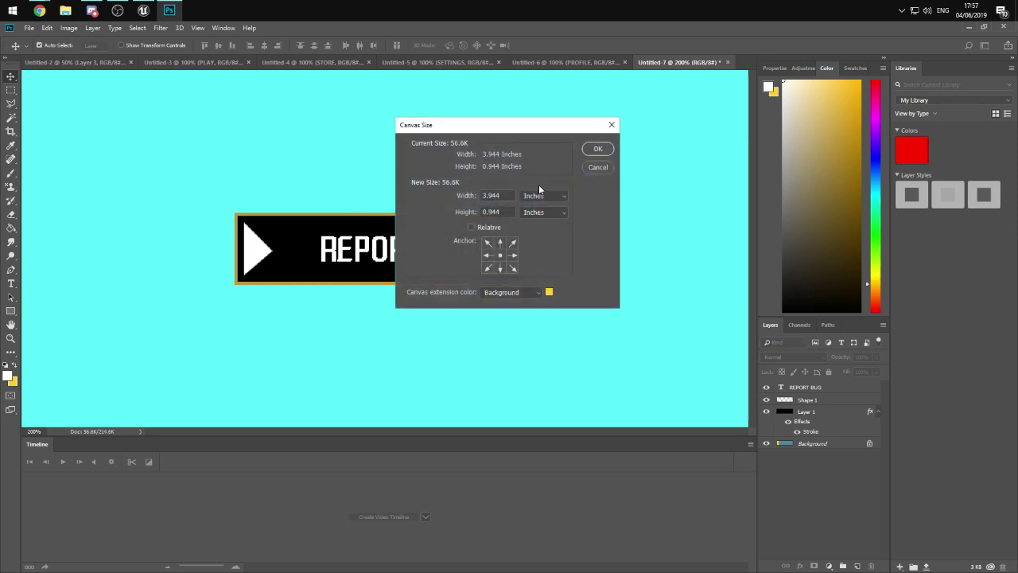
{"action": "left_click", "coordinate": [543, 196]}
{"action": "left_click", "coordinate": [541, 198]}
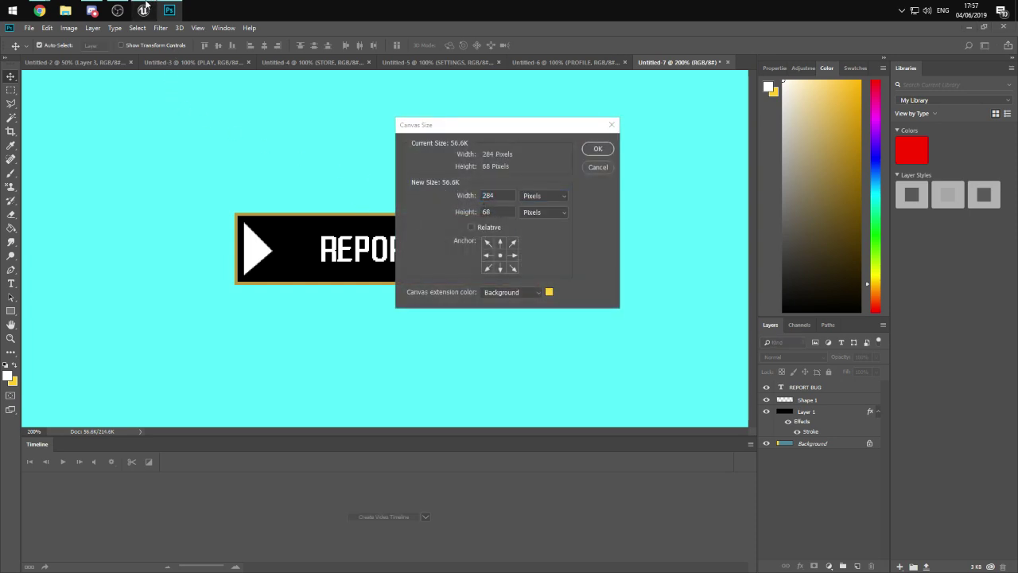
- Switch back to Unreal and set the Report Bug button's Size X to 284
{"action": "left_click", "coordinate": [145, 6]}
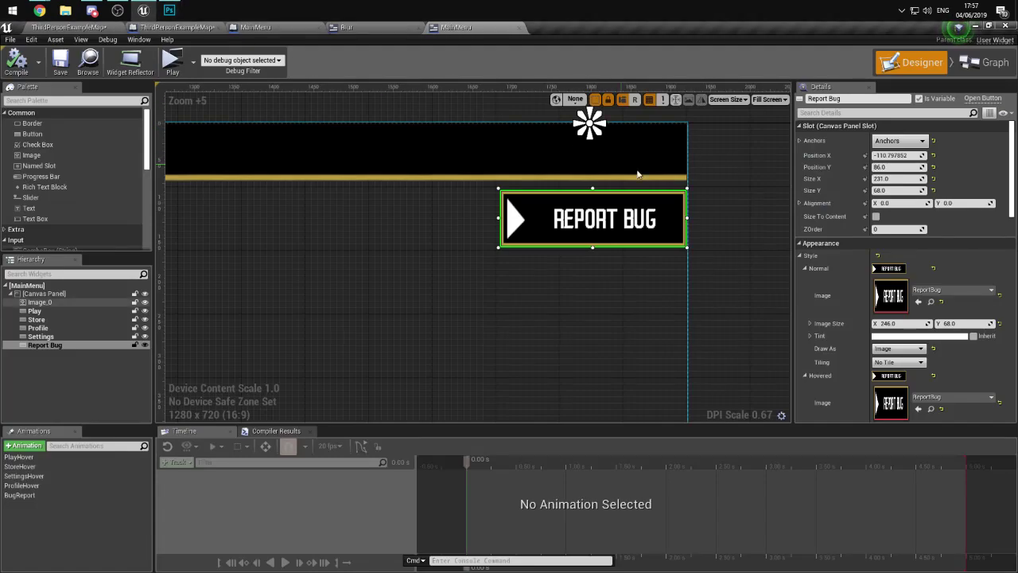
{"action": "left_click", "coordinate": [894, 179]}
{"action": "type", "text": "284"}
{"action": "left_click", "coordinate": [703, 274]}
{"action": "left_click", "coordinate": [643, 225]}
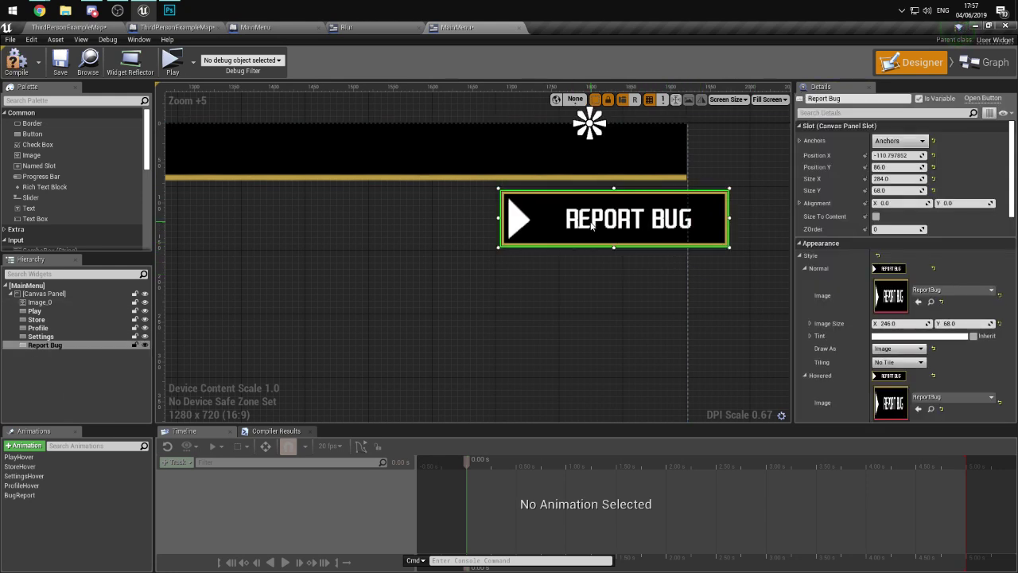
- Try the Report Bug button farther right, at about X 67 and Y 88, hanging past the canvas's right edge
{"action": "left_click_drag", "start_coordinate": [592, 225], "coordinate": [735, 226]}
{"action": "scroll", "coordinate": [656, 312], "scroll_direction": "down", "scroll_amount": 3}
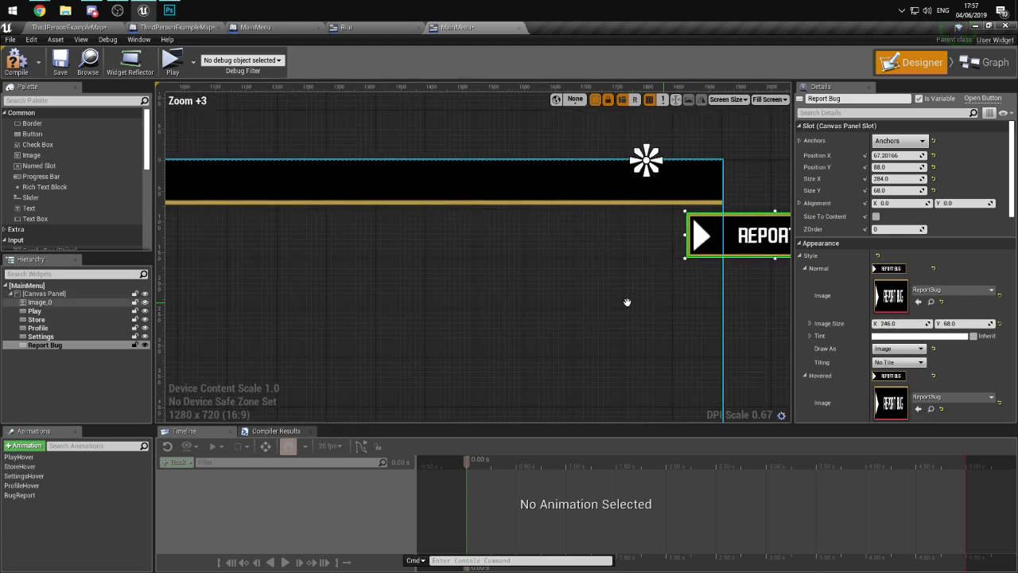
{"action": "scroll", "coordinate": [660, 312], "scroll_direction": "down", "scroll_amount": 1}
{"action": "right_click_drag", "start_coordinate": [683, 312], "coordinate": [527, 290]}
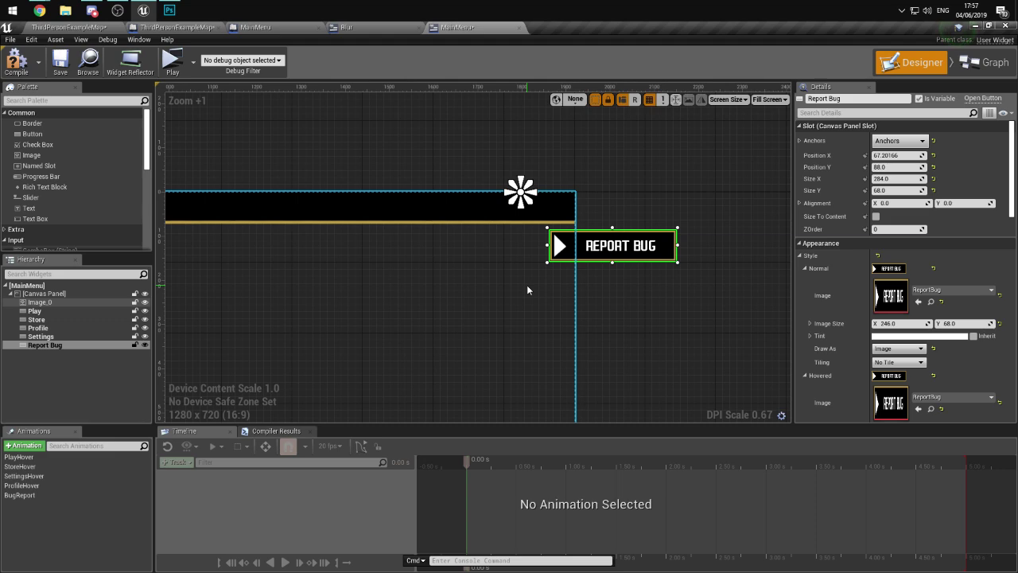
{"action": "left_click", "coordinate": [627, 281]}
{"action": "left_click", "coordinate": [552, 231]}
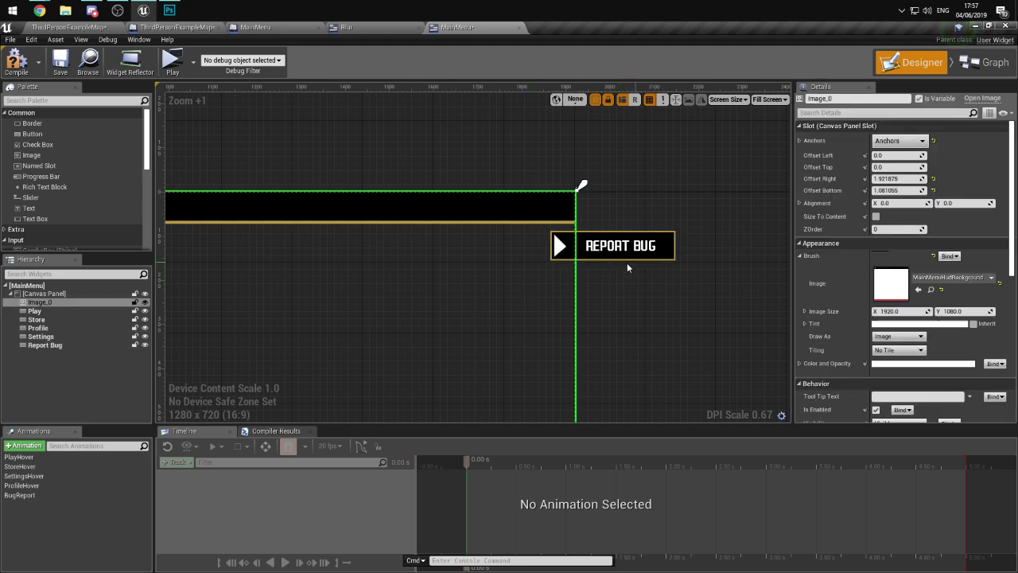
{"action": "left_click", "coordinate": [605, 247]}
{"action": "left_click", "coordinate": [655, 283]}
- Move the Report Bug button back inside the canvas, flush with its right edge at about X -166 and Y 88
{"action": "scroll", "coordinate": [488, 357], "scroll_direction": "down", "scroll_amount": 5}
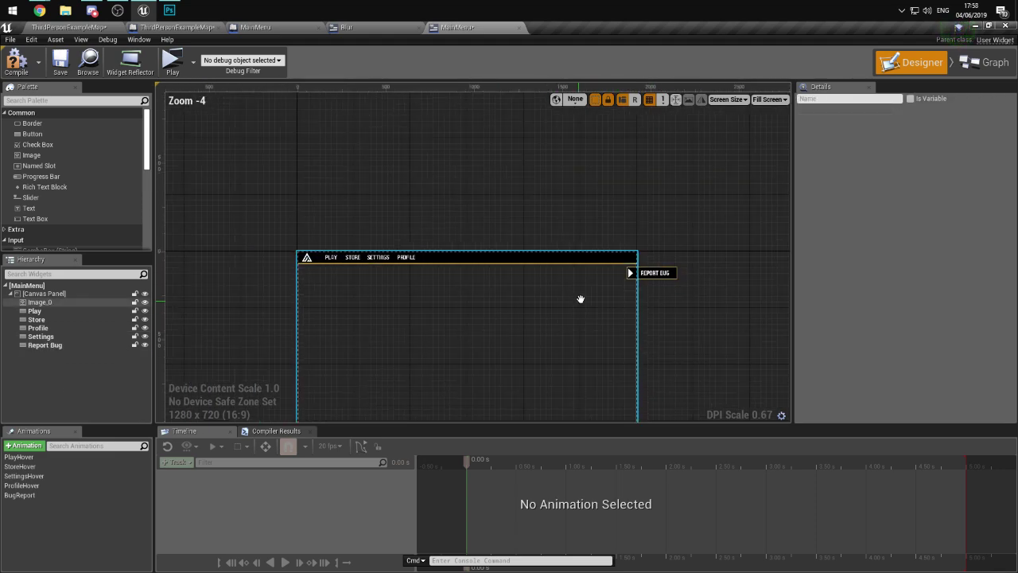
{"action": "scroll", "coordinate": [530, 284], "scroll_direction": "up", "scroll_amount": 4}
{"action": "left_click_drag", "start_coordinate": [716, 210], "coordinate": [569, 215]}
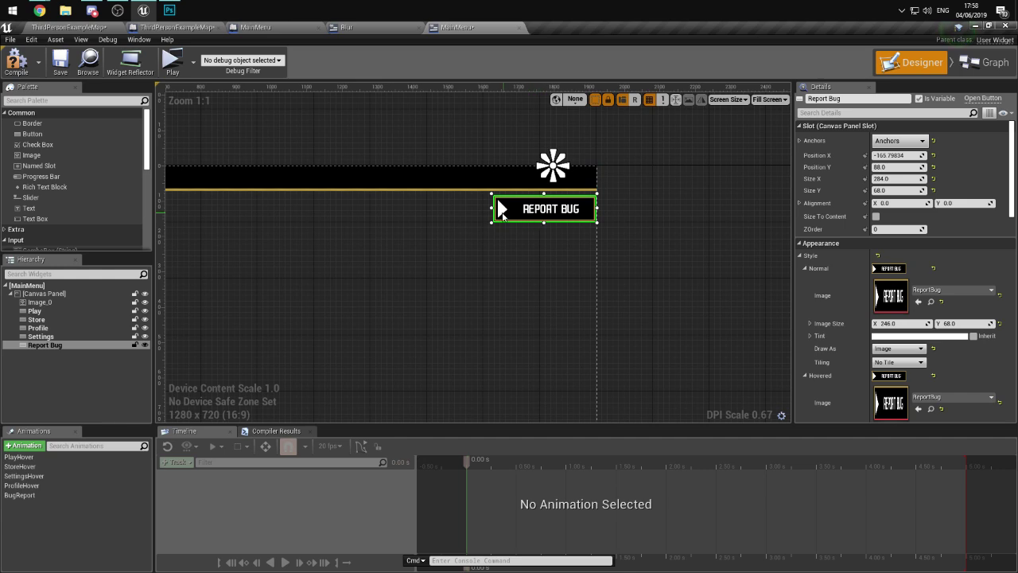
{"action": "scroll", "coordinate": [455, 309], "scroll_direction": "down", "scroll_amount": 6}
{"action": "right_click_drag", "start_coordinate": [422, 343], "coordinate": [437, 322]}
{"action": "scroll", "coordinate": [538, 282], "scroll_direction": "up", "scroll_amount": 4}
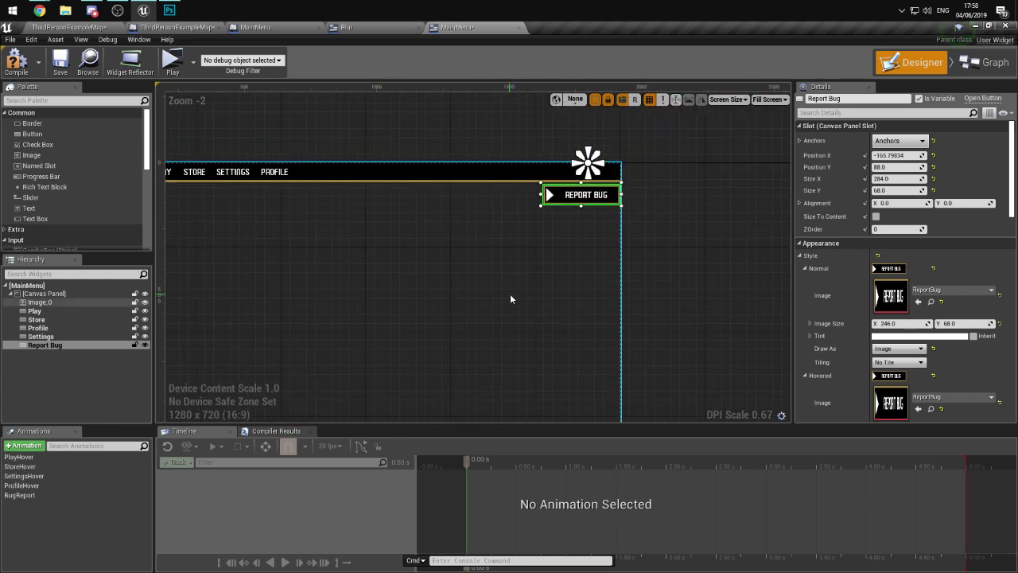
- Delete the BugReport animation from the menu widget's animations
{"action": "scroll", "coordinate": [509, 297], "scroll_direction": "up", "scroll_amount": 4}
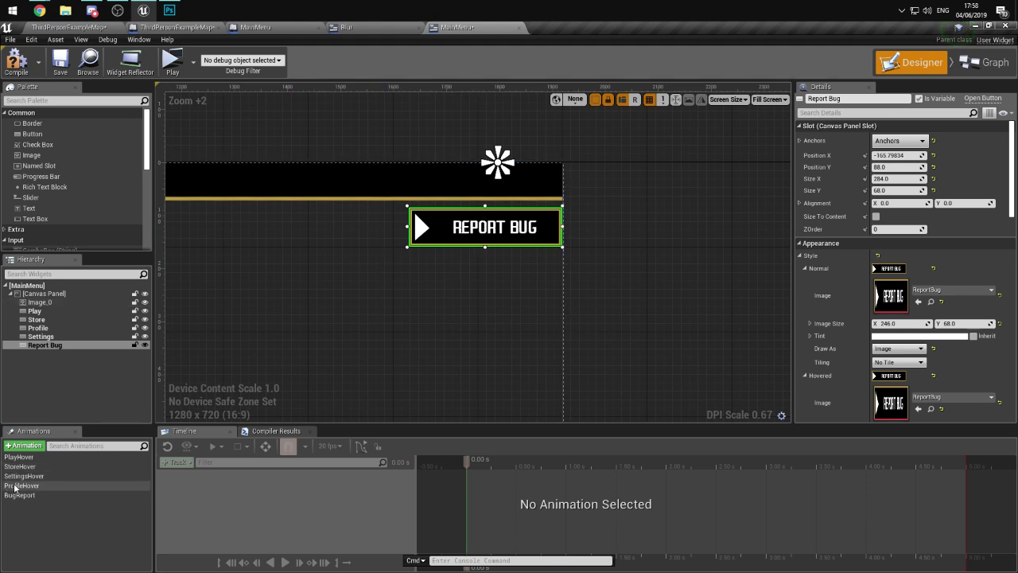
{"action": "left_click", "coordinate": [35, 495]}
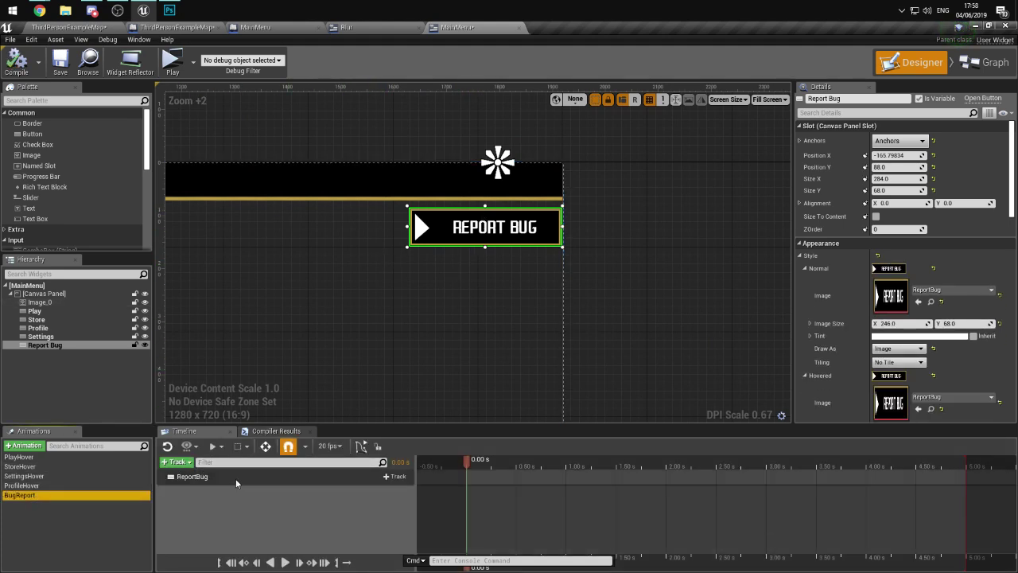
{"action": "left_click", "coordinate": [70, 511]}
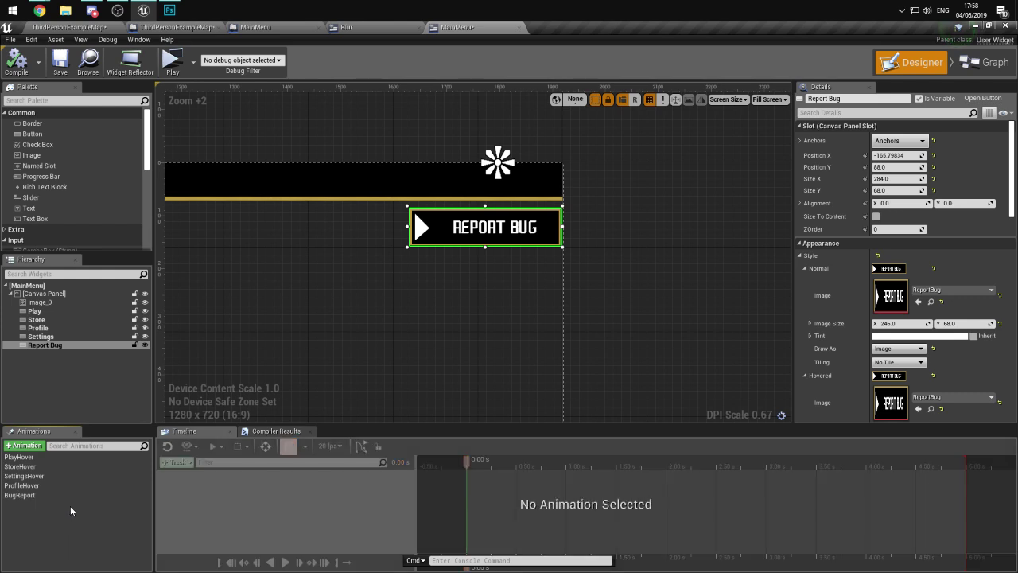
{"action": "left_click", "coordinate": [72, 497]}
{"action": "key", "text": "Delete"}
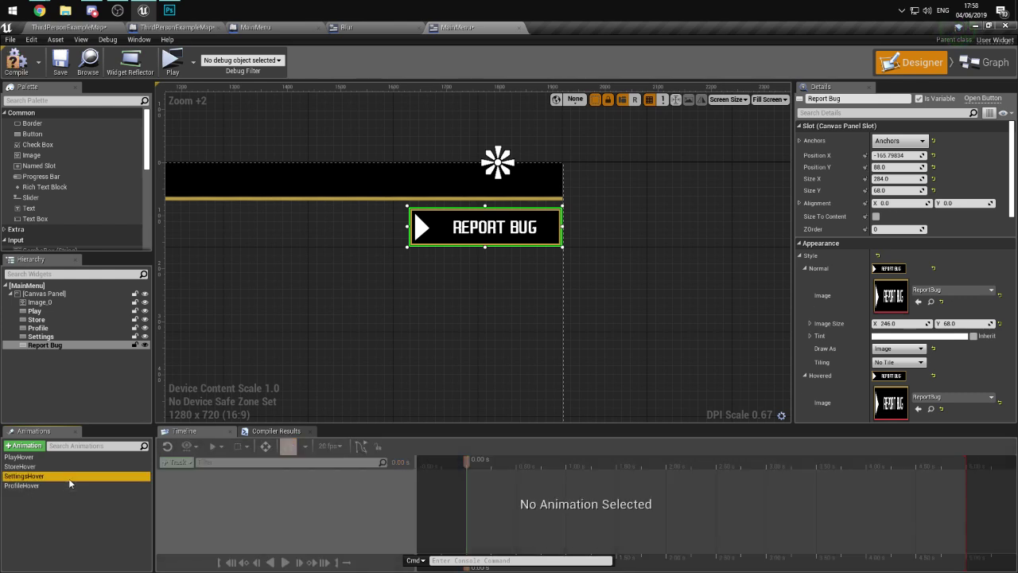
- Duplicate the SettingsHover animation and name the copy Report
{"action": "right_click", "coordinate": [59, 477]}
{"action": "left_click", "coordinate": [77, 506]}
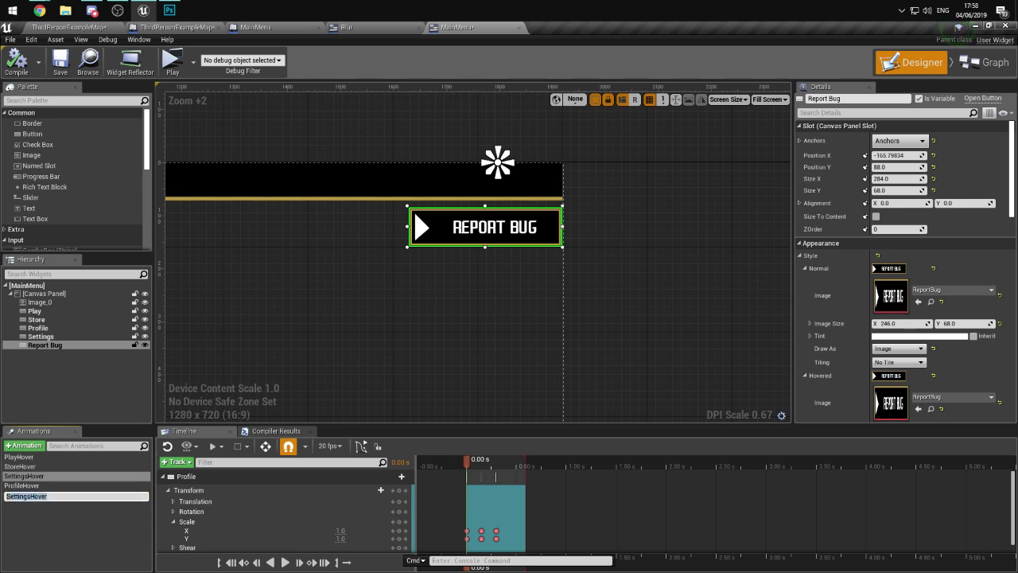
{"action": "type", "text": "Report"}
{"action": "key", "text": "Return"}
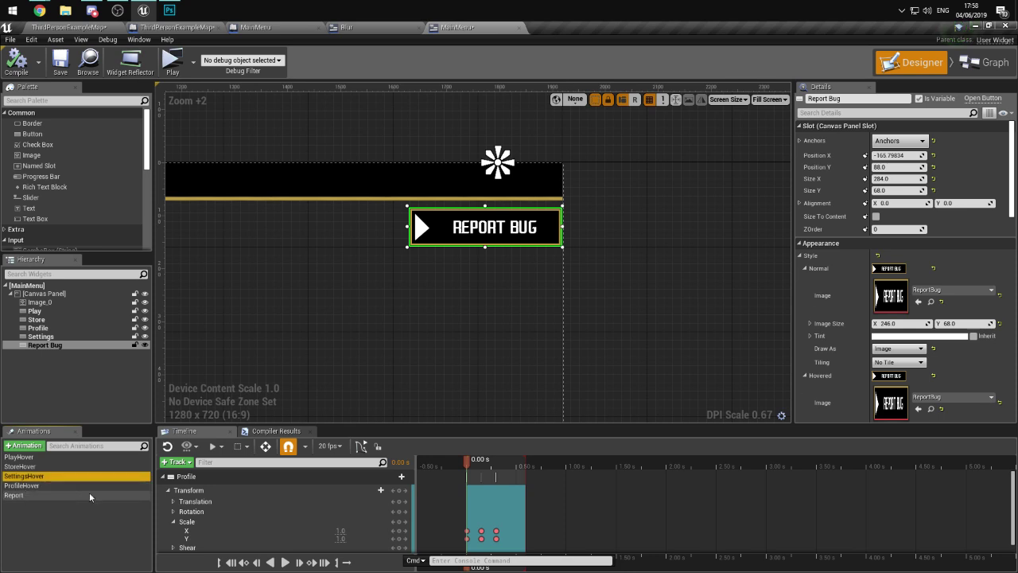
- Rebind the Report animation's Profile track to the ReportBug button
{"action": "right_click", "coordinate": [199, 475]}
{"action": "left_click", "coordinate": [239, 364]}
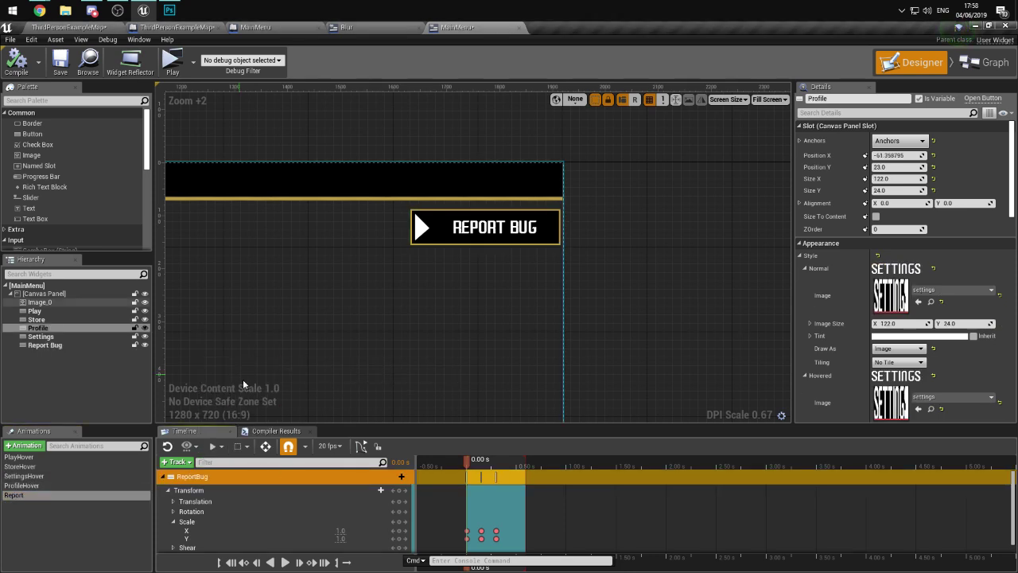
{"action": "mouse_move", "coordinate": [469, 468]}
{"action": "left_mouse_down"}
{"action": "mouse_move", "coordinate": [500, 468]}
{"action": "mouse_move", "coordinate": [468, 467]}
{"action": "left_mouse_up"}
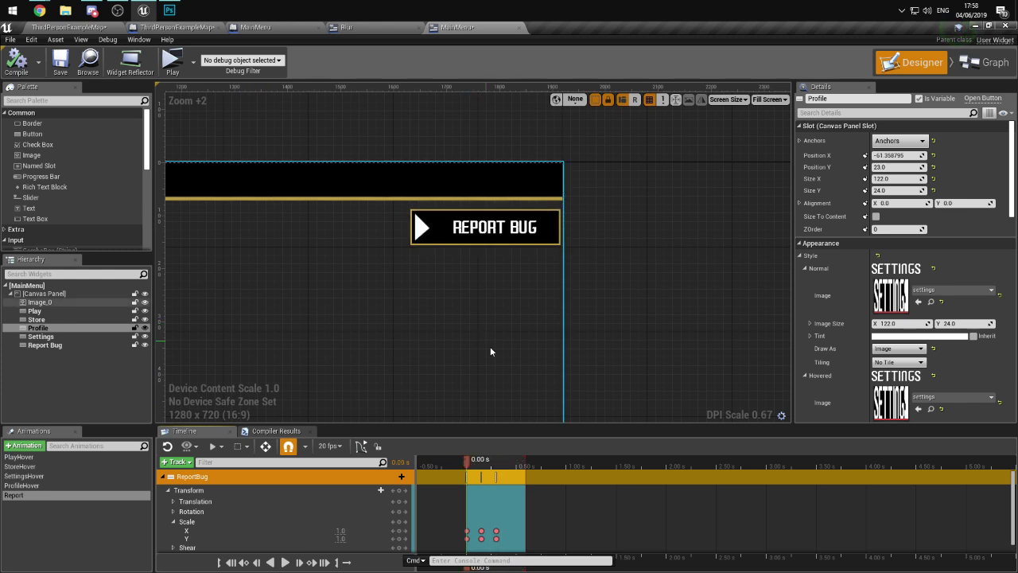
- Add an On Hovered event for the Store button
{"action": "scroll", "coordinate": [407, 326], "scroll_direction": "down", "scroll_amount": 4}
{"action": "right_click_drag", "start_coordinate": [407, 328], "coordinate": [557, 300]}
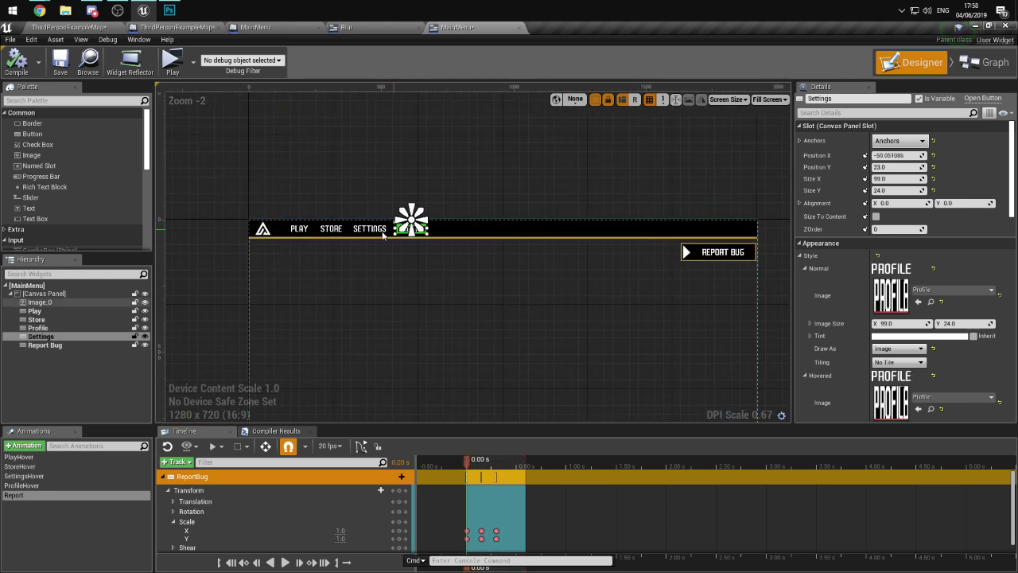
{"action": "left_click", "coordinate": [342, 255]}
{"action": "scroll", "coordinate": [853, 322], "scroll_direction": "down", "scroll_amount": 5}
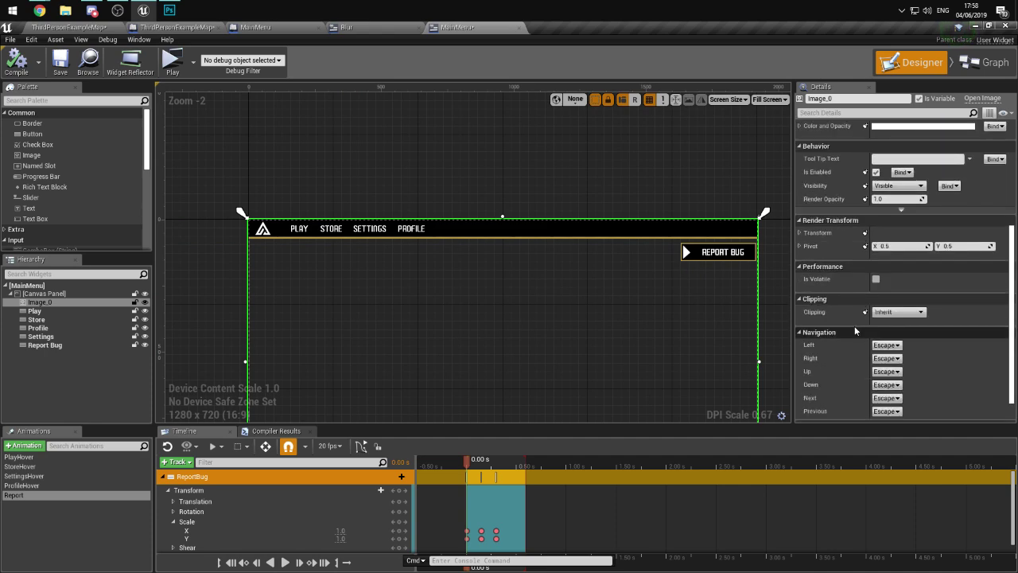
{"action": "left_click", "coordinate": [332, 229]}
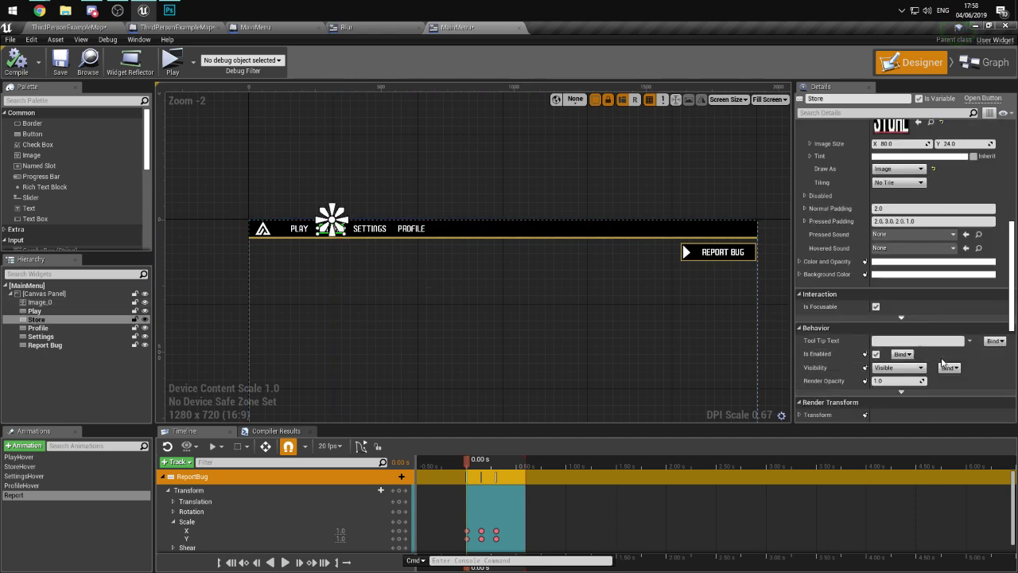
{"action": "scroll", "coordinate": [907, 365], "scroll_direction": "down", "scroll_amount": 10}
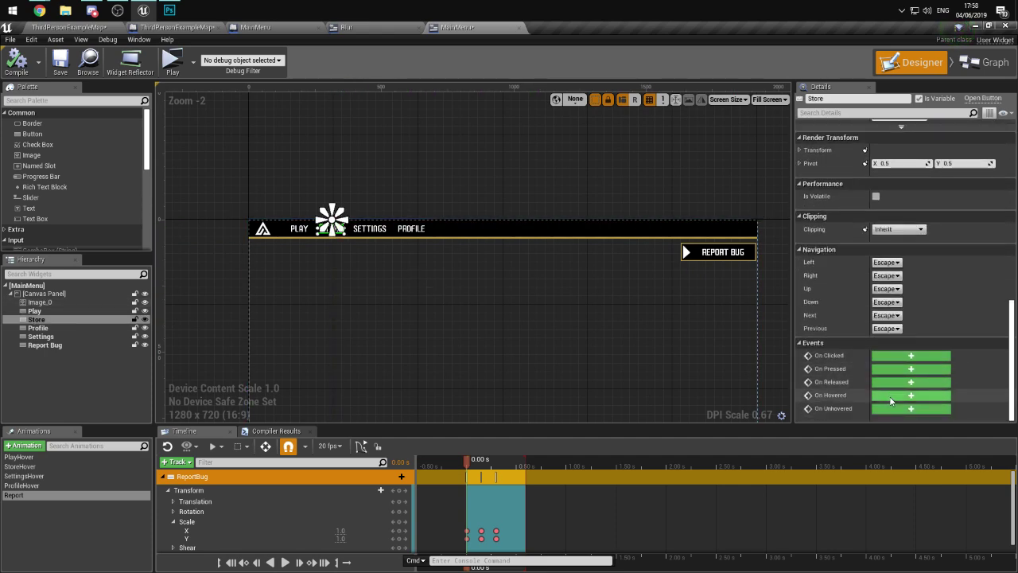
{"action": "left_click", "coordinate": [911, 395]}
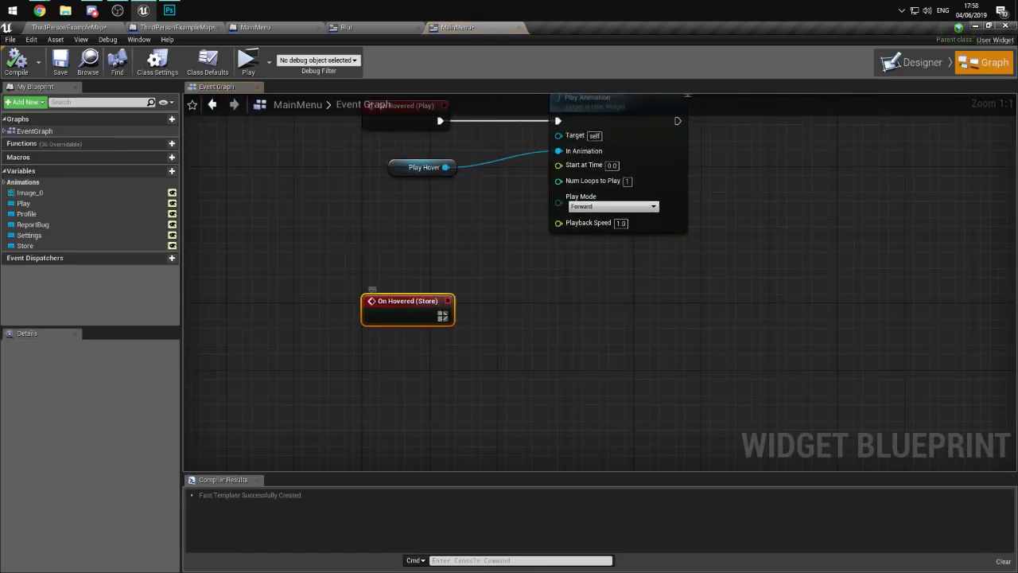
- Add a Play Animation node wired to the On Hovered (Store) event
{"action": "left_click_drag", "start_coordinate": [444, 316], "coordinate": [555, 377]}
{"action": "type", "text": "play a"}
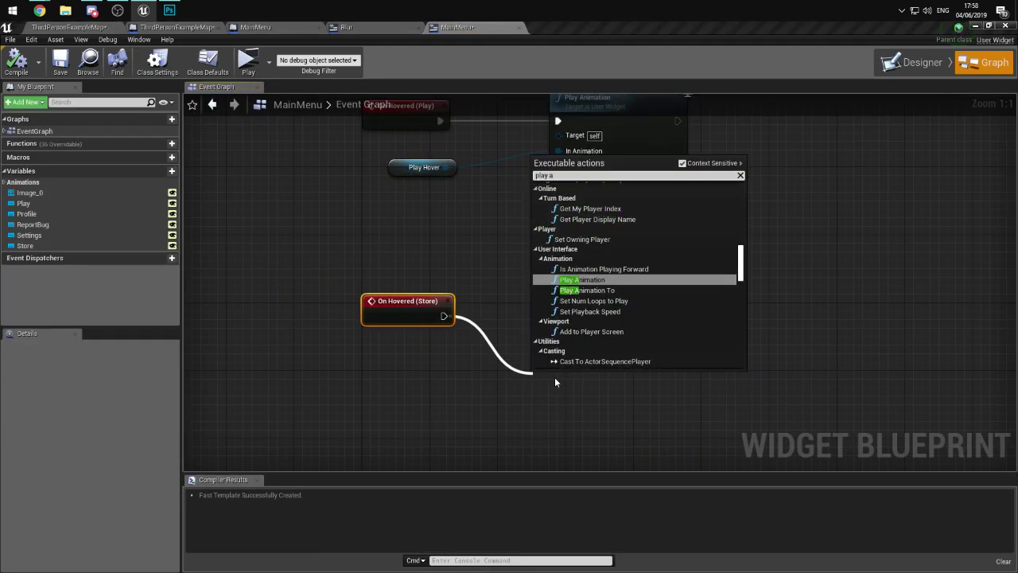
{"action": "key", "text": "Return"}
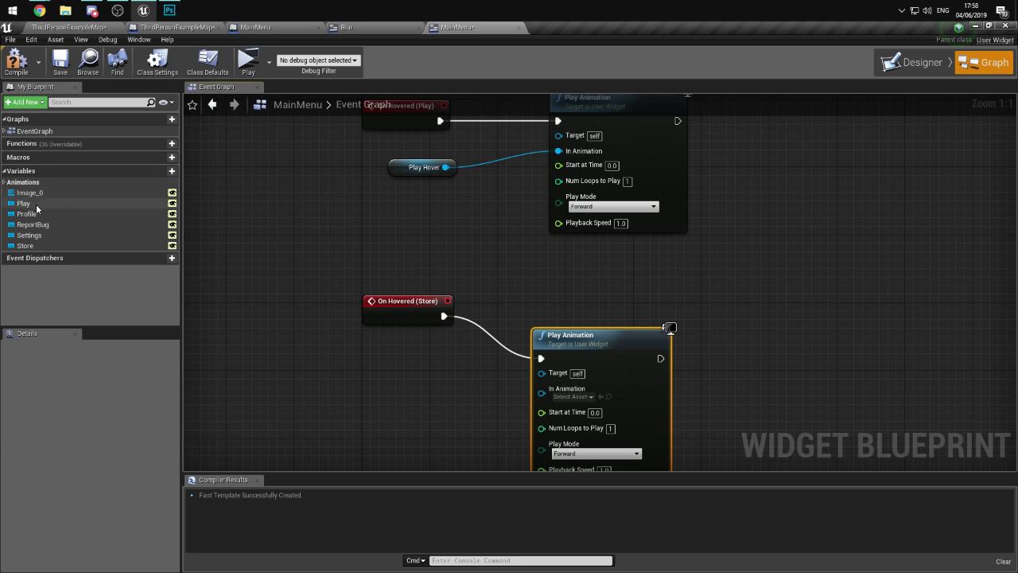
- Place a StoreHover variable in the graph, connect it to the new Play Animation node's In Animation input and line it up
{"action": "left_click", "coordinate": [33, 184]}
{"action": "double_click", "coordinate": [33, 185]}
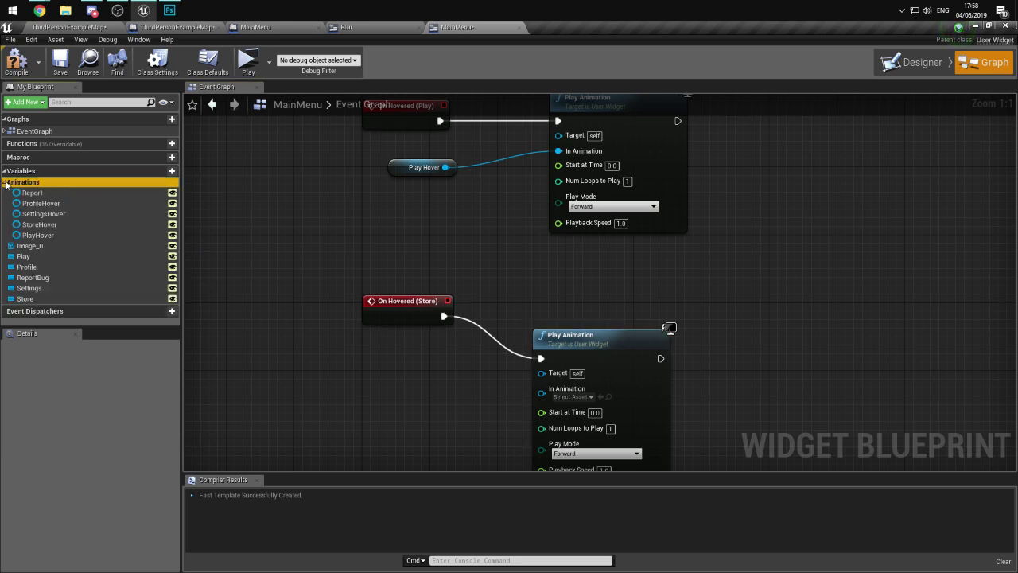
{"action": "left_click", "coordinate": [41, 225]}
{"action": "left_click_drag", "start_coordinate": [374, 397], "coordinate": [542, 389]}
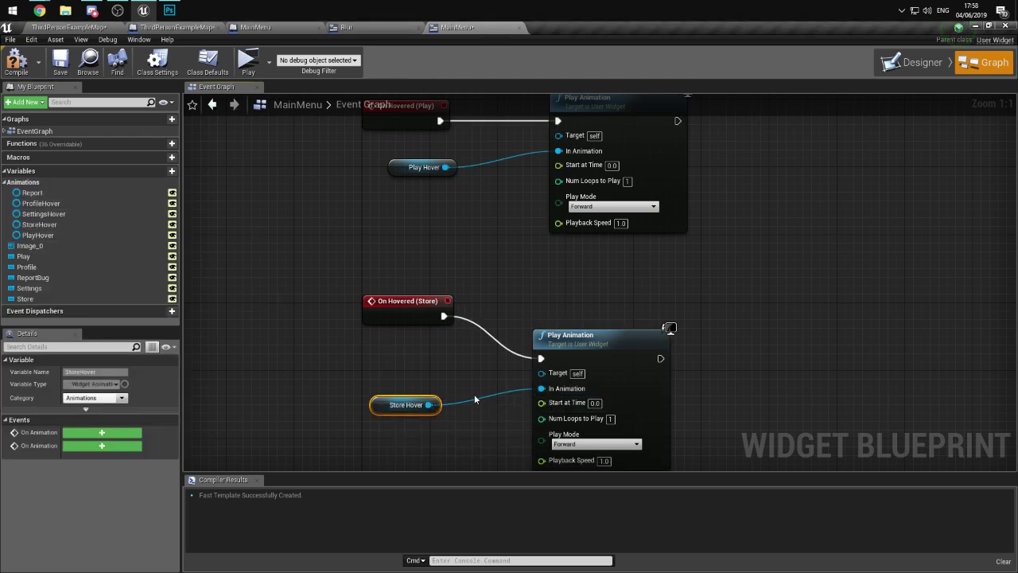
{"action": "left_click_drag", "start_coordinate": [385, 396], "coordinate": [384, 387]}
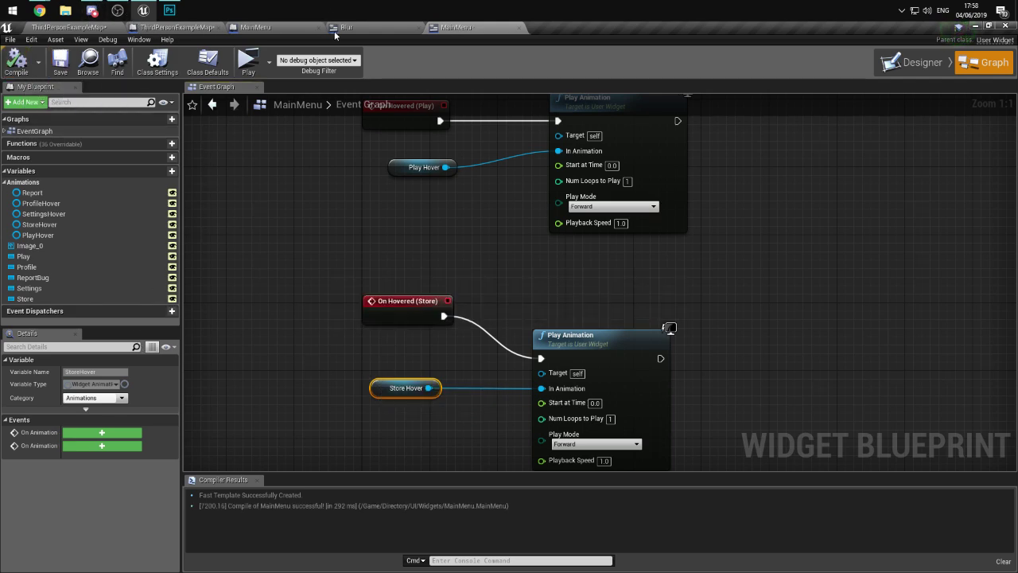
- Add an On Hovered event for the Profile button, the one that shows the SETTINGS image
{"action": "left_click", "coordinate": [894, 71]}
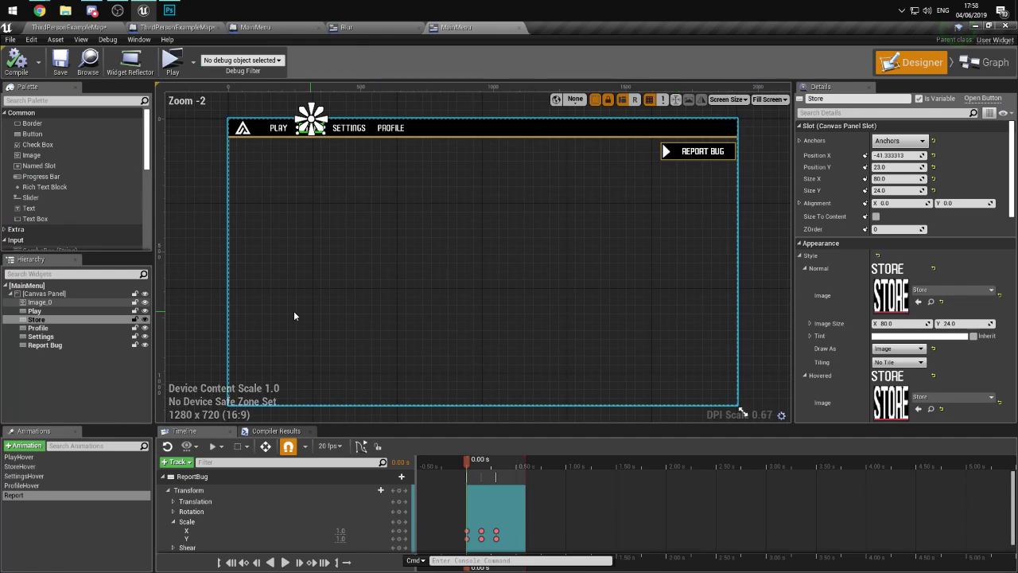
{"action": "left_click", "coordinate": [362, 135]}
{"action": "left_click", "coordinate": [362, 135]}
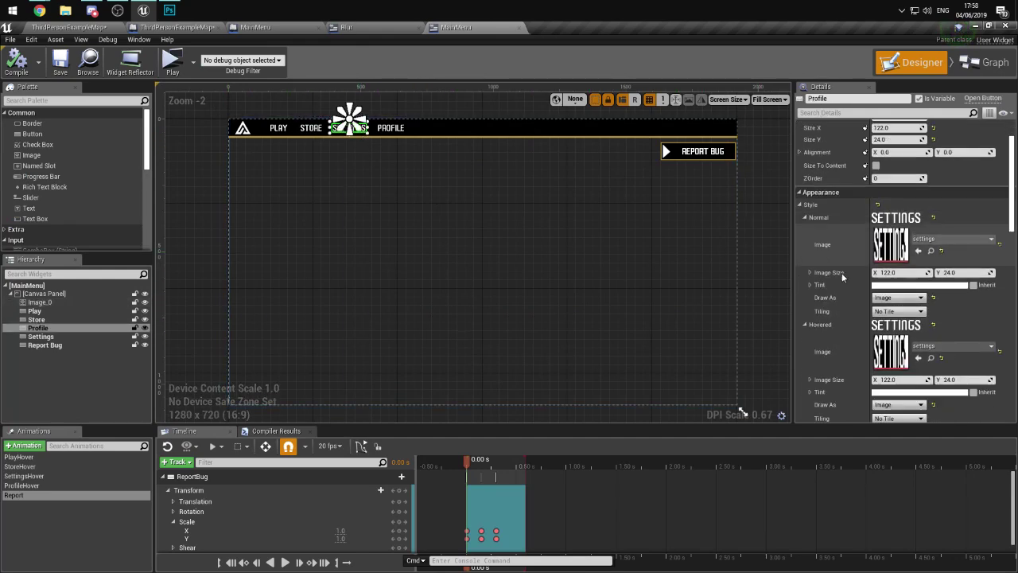
{"action": "scroll", "coordinate": [842, 273], "scroll_direction": "down", "scroll_amount": 10}
{"action": "scroll", "coordinate": [858, 357], "scroll_direction": "down", "scroll_amount": 5}
{"action": "left_click", "coordinate": [923, 395]}
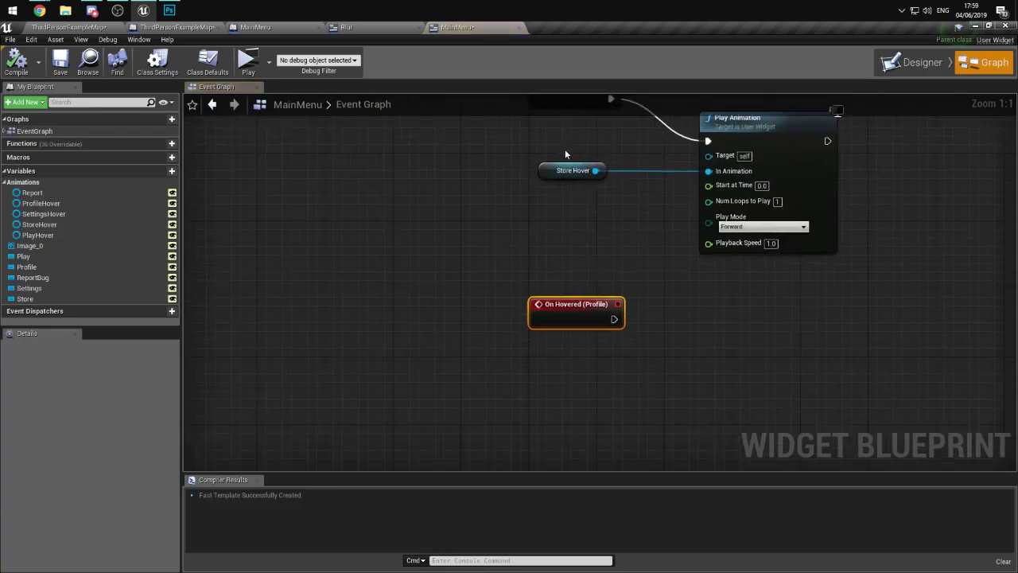
- Add a Play Animation node wired to the On Hovered (Profile) event
{"action": "left_click_drag", "start_coordinate": [637, 289], "coordinate": [726, 326]}
{"action": "type", "text": "pla"}
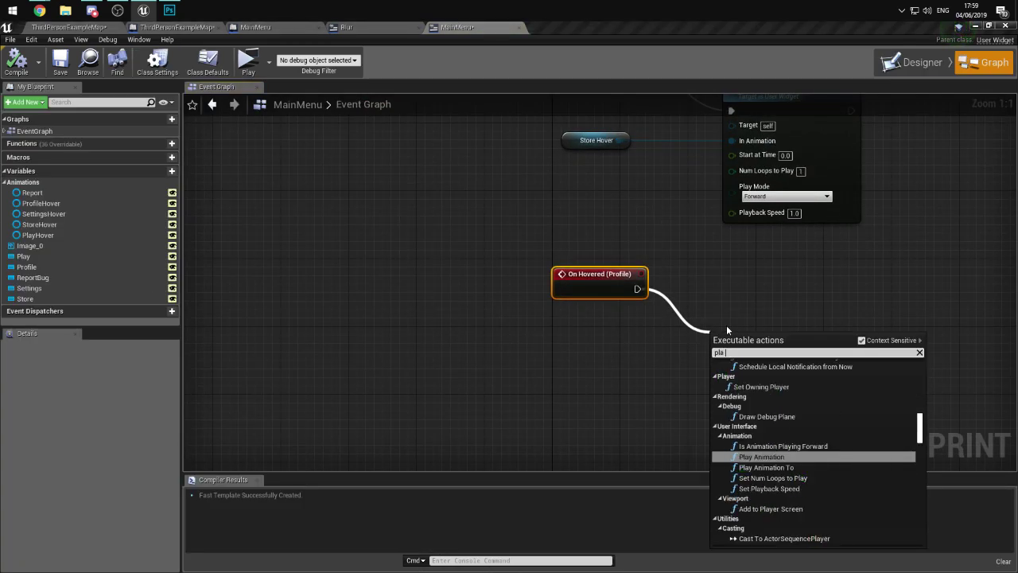
{"action": "key", "text": "BackSpace"}
{"action": "type", "text": "ay ani,"}
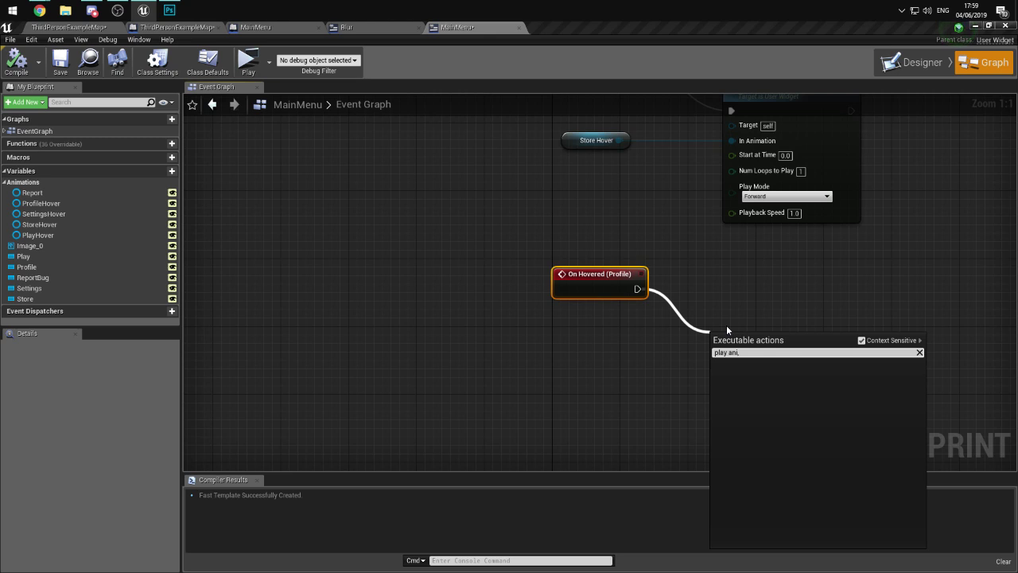
- Run a Play Animation node from On Hovered (Profile) with SettingsHover as its In Animation, and compile and save the widget
{"action": "key", "text": "Return"}
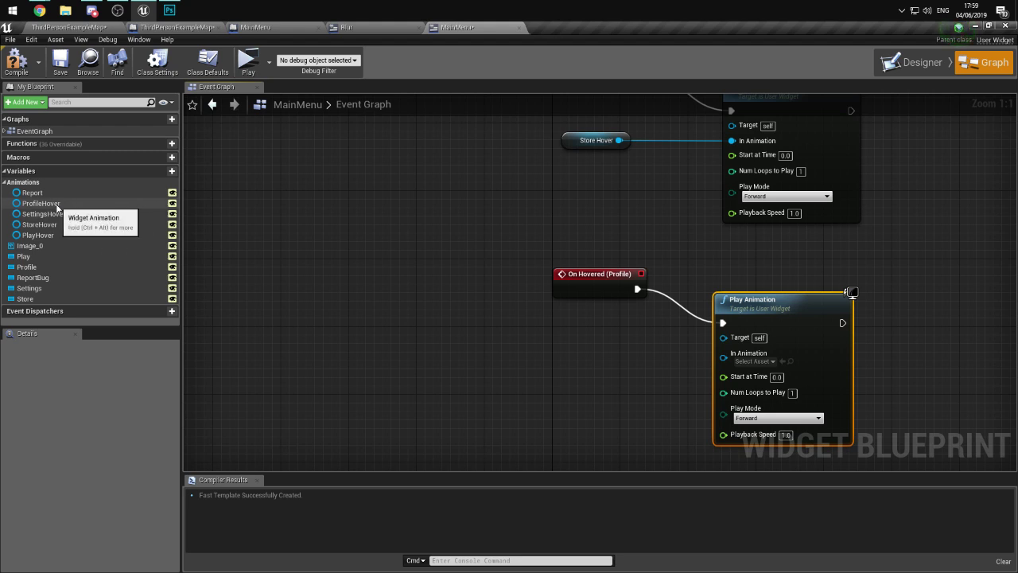
{"action": "left_click_drag", "start_coordinate": [54, 212], "coordinate": [723, 353]}
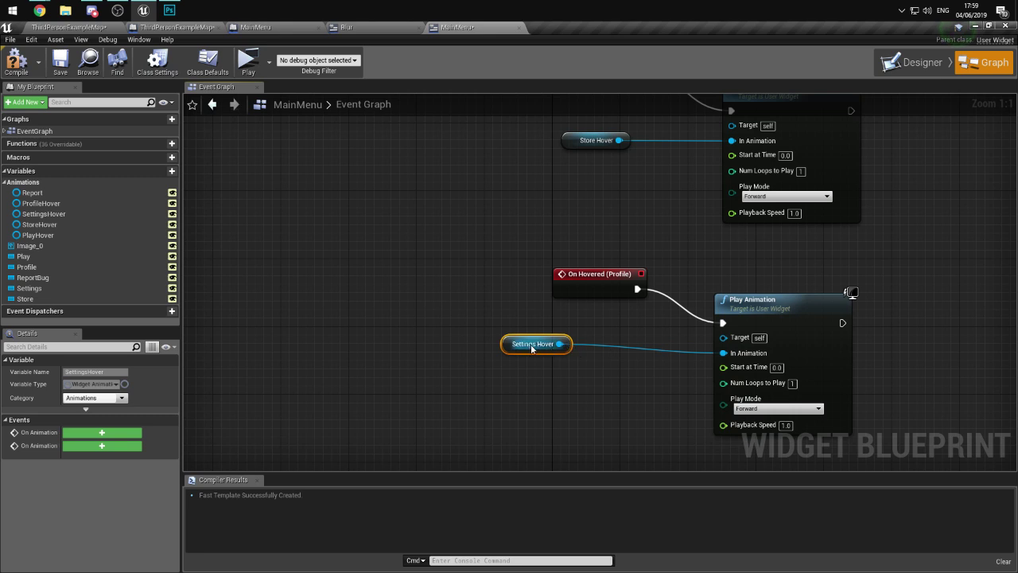
{"action": "left_click_drag", "start_coordinate": [521, 345], "coordinate": [570, 345]}
{"action": "left_click", "coordinate": [16, 60]}
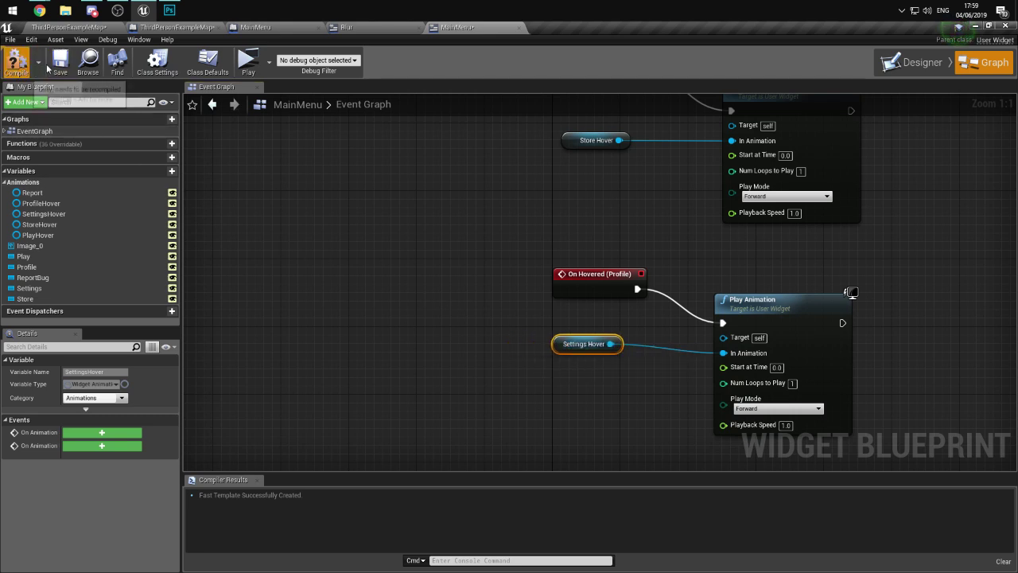
{"action": "left_click", "coordinate": [62, 62]}
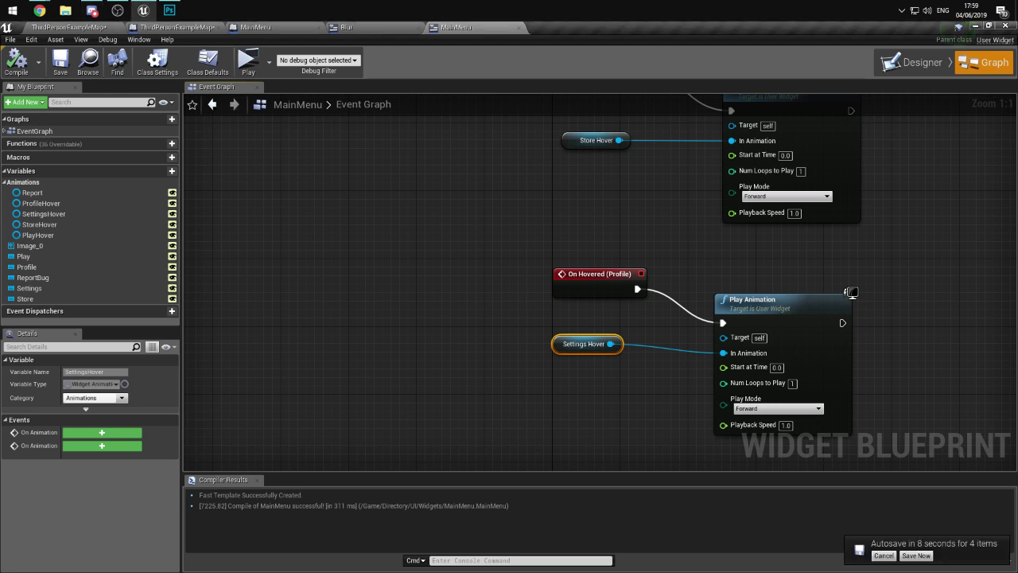
{"action": "left_click", "coordinate": [15, 61]}
- Create an On Hovered event for the Settings button and connect it to a new Play Animation node
{"action": "left_click", "coordinate": [907, 63]}
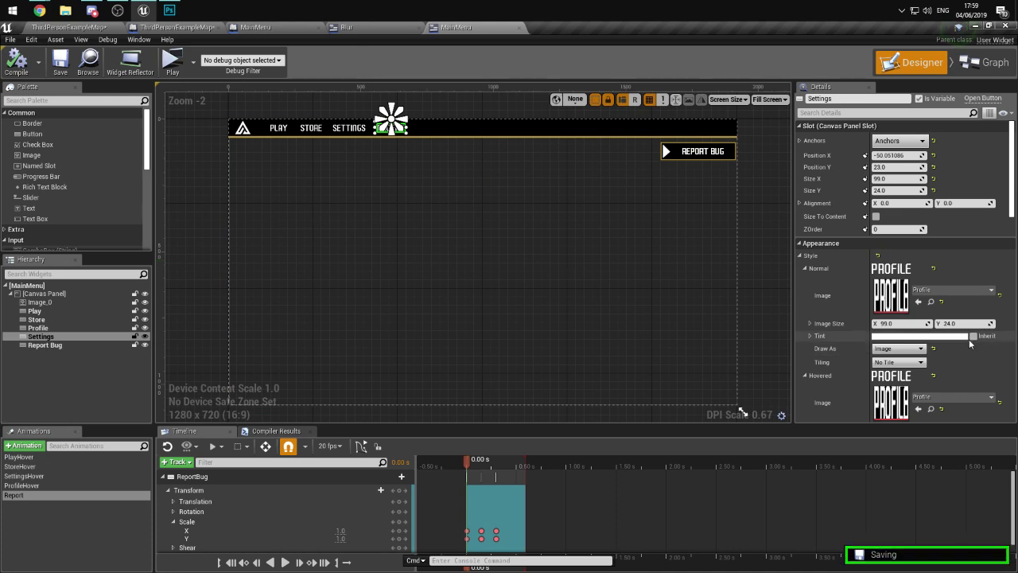
{"action": "scroll", "coordinate": [945, 346], "scroll_direction": "down", "scroll_amount": 5}
{"action": "scroll", "coordinate": [930, 353], "scroll_direction": "down", "scroll_amount": 5}
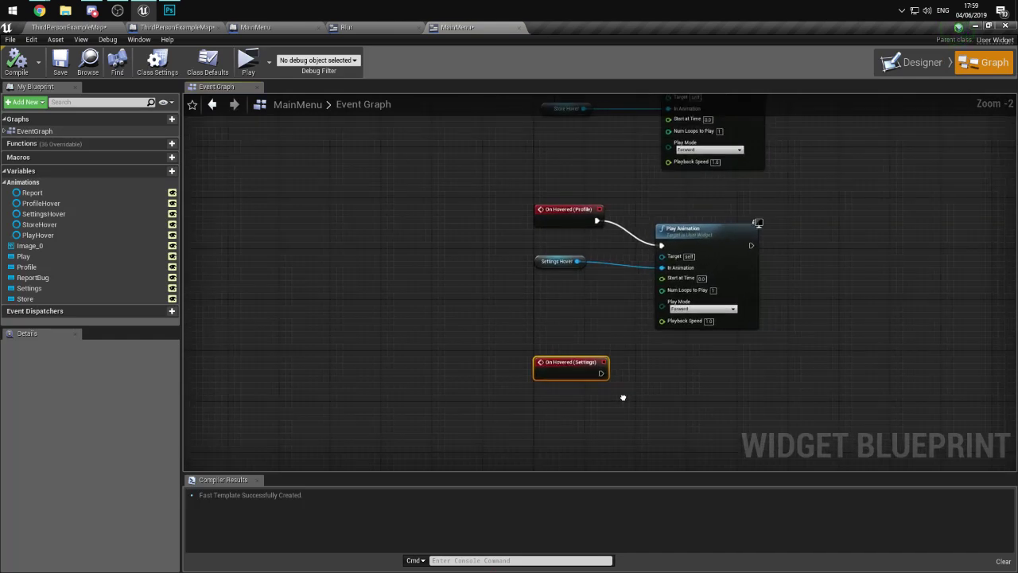
{"action": "left_click_drag", "start_coordinate": [587, 288], "coordinate": [687, 335]}
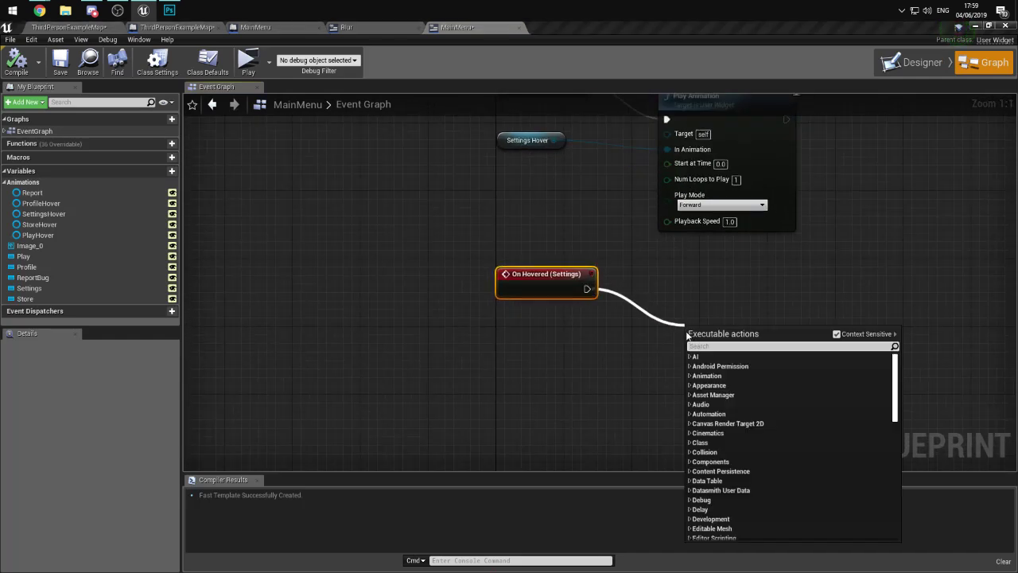
{"action": "type", "text": "play animation"}
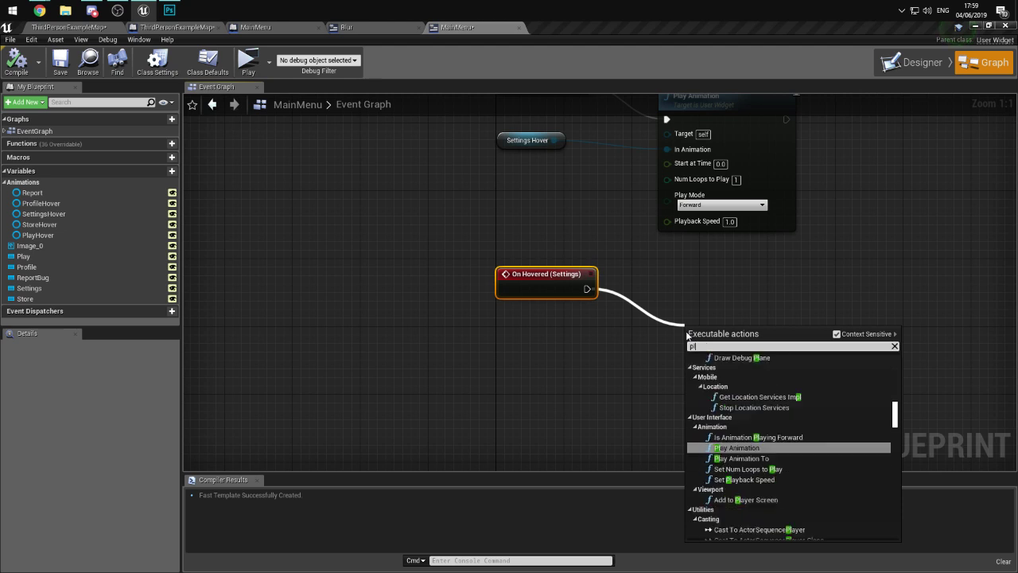
{"action": "key", "text": "Return"}
{"action": "left_click_drag", "start_coordinate": [720, 330], "coordinate": [712, 296]}
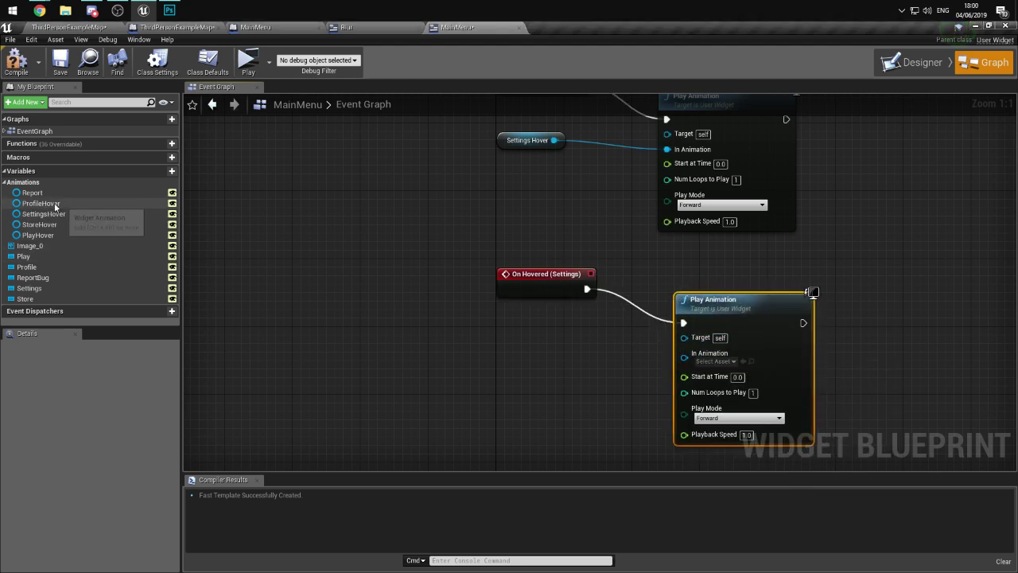
- Feed the ProfileHover animation into the Settings event's Play Animation node, and compile and save the widget
{"action": "left_click_drag", "start_coordinate": [41, 202], "coordinate": [482, 331]}
{"action": "left_click_drag", "start_coordinate": [556, 337], "coordinate": [684, 357]}
{"action": "left_click", "coordinate": [53, 66]}
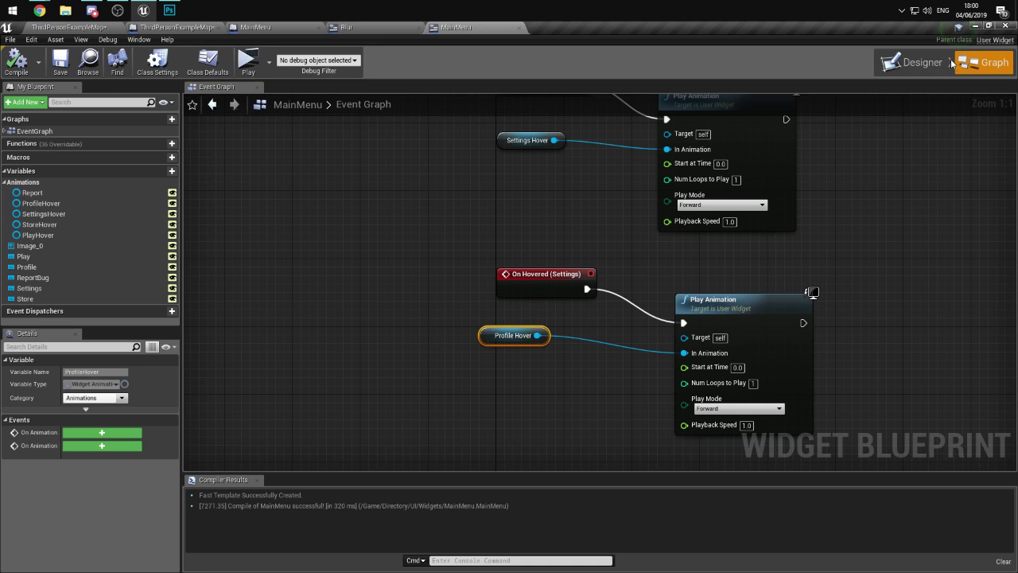
- Create an On Hovered event for the Report Bug button and connect it to a new Play Animation node
{"action": "left_click", "coordinate": [914, 62]}
{"action": "left_click", "coordinate": [698, 151]}
{"action": "scroll", "coordinate": [843, 253], "scroll_direction": "down", "scroll_amount": 15}
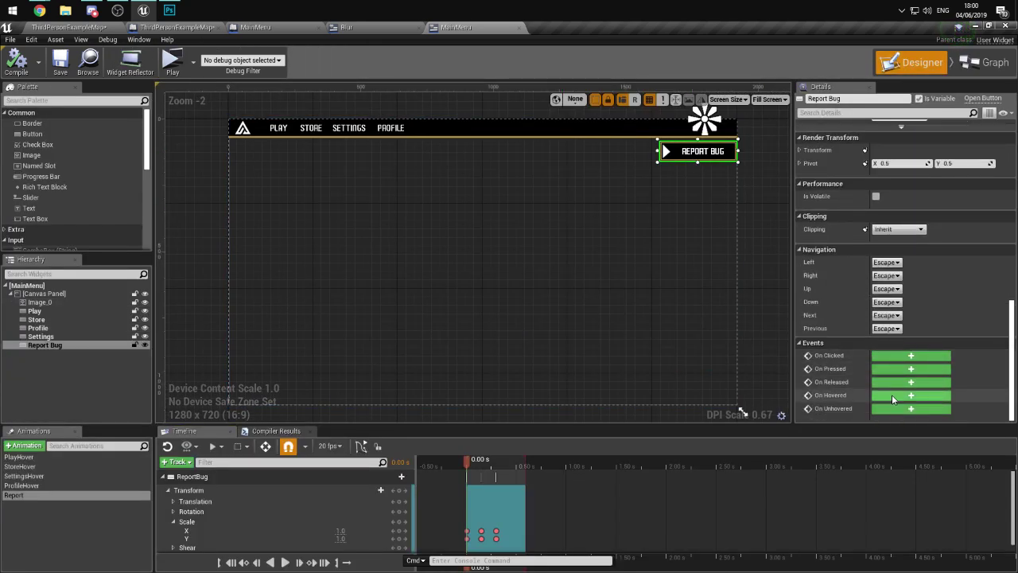
{"action": "left_click", "coordinate": [891, 394]}
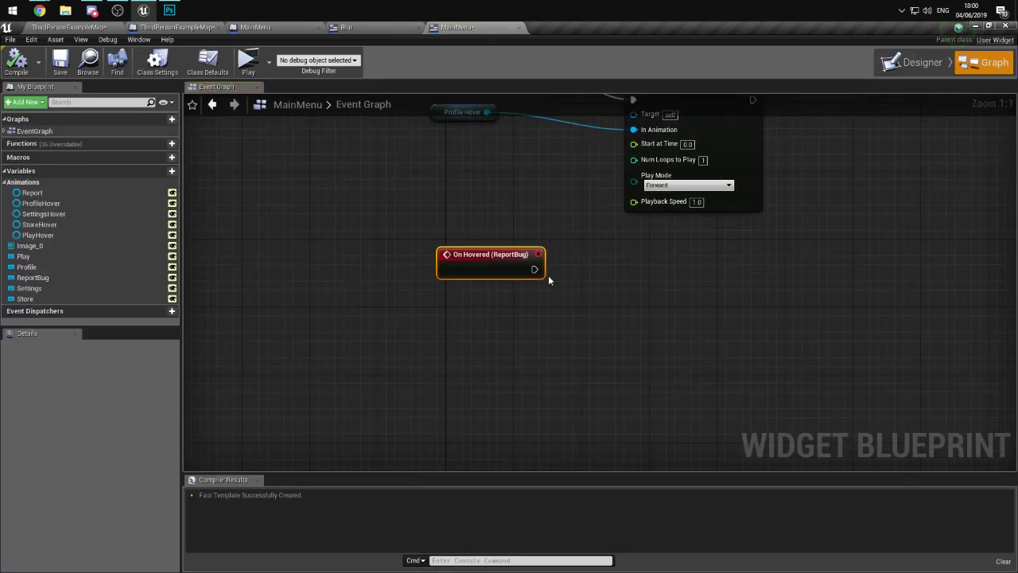
{"action": "left_click_drag", "start_coordinate": [548, 275], "coordinate": [621, 370]}
{"action": "type", "text": "pl"}
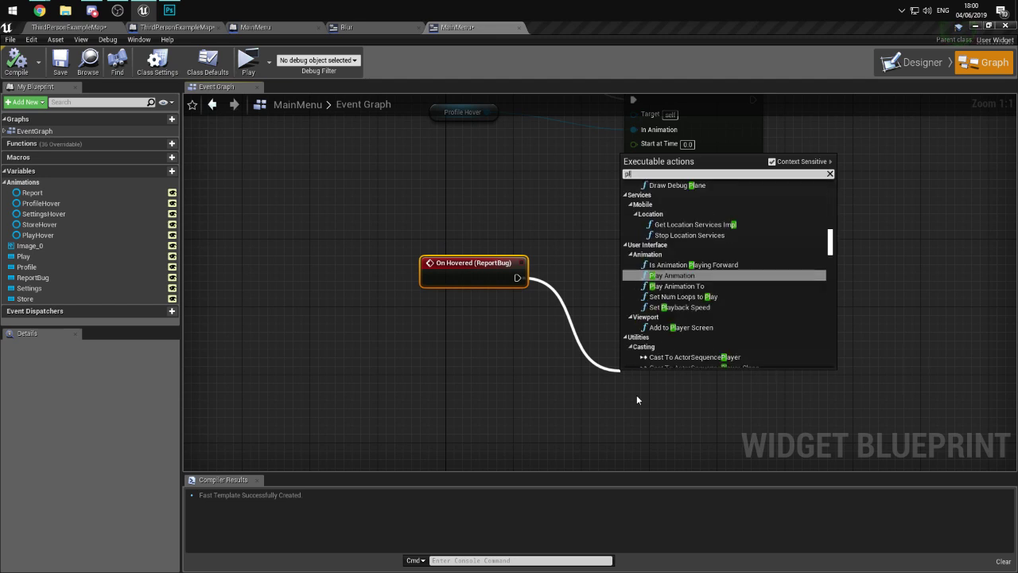
{"action": "type", "text": "ay an"}
{"action": "key", "text": "Return"}
{"action": "left_click_drag", "start_coordinate": [674, 399], "coordinate": [657, 312]}
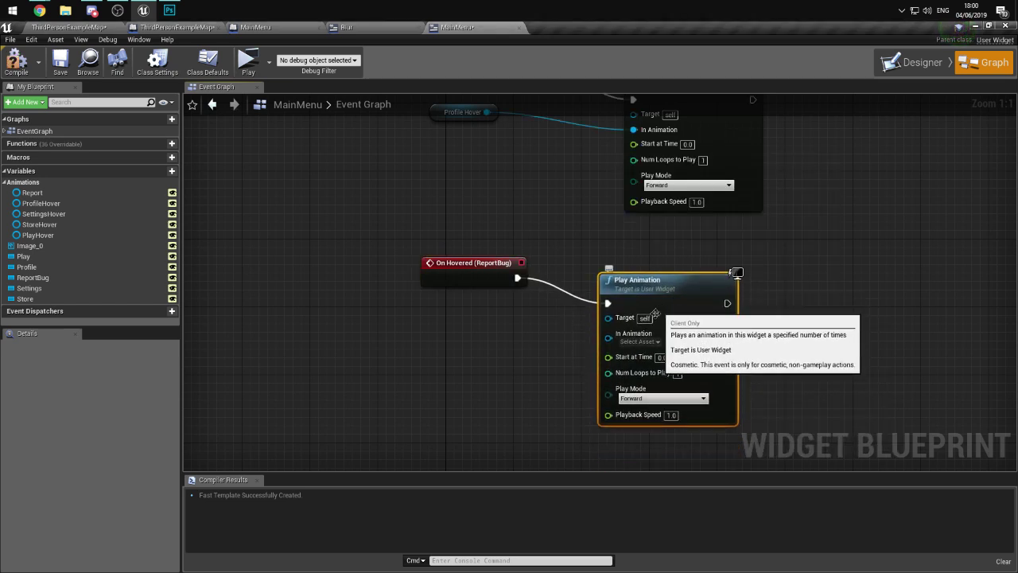
- Feed the Report animation into the ReportBug event's Play Animation node and compile the widget
{"action": "left_click_drag", "start_coordinate": [40, 236], "coordinate": [48, 237]}
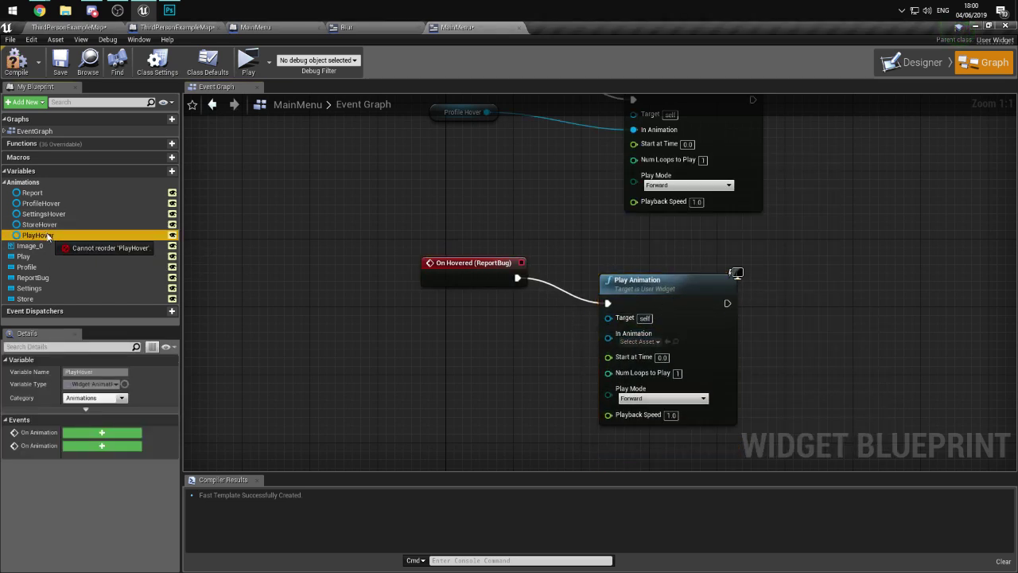
{"action": "left_click_drag", "start_coordinate": [31, 193], "coordinate": [608, 338]}
{"action": "left_click", "coordinate": [382, 364]}
{"action": "left_click_drag", "start_coordinate": [374, 358], "coordinate": [399, 341]}
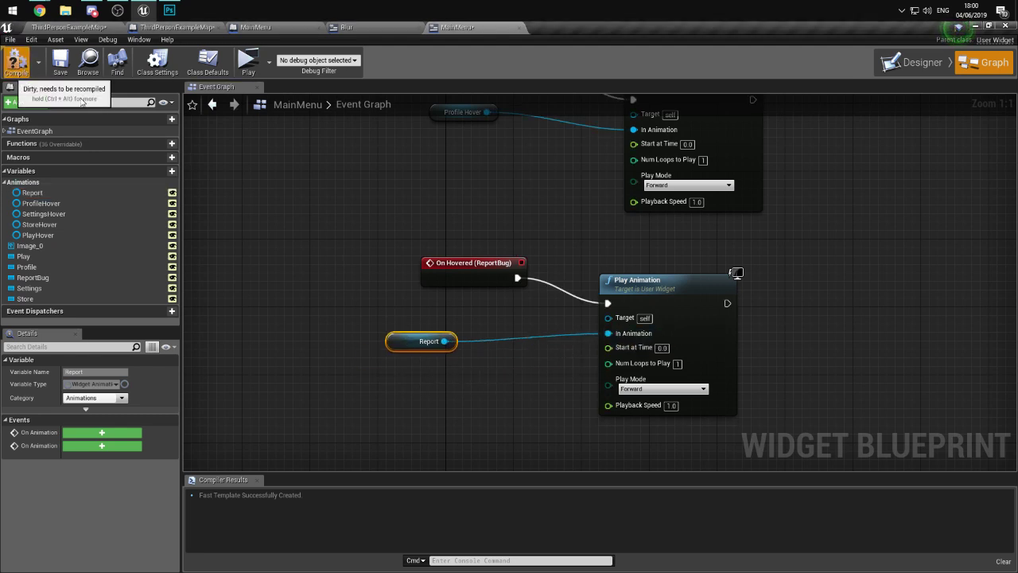
{"action": "left_click", "coordinate": [11, 62]}
- Run the game preview maximized, check the hover animations and menu buttons, and end the preview
{"action": "left_click", "coordinate": [265, 75]}
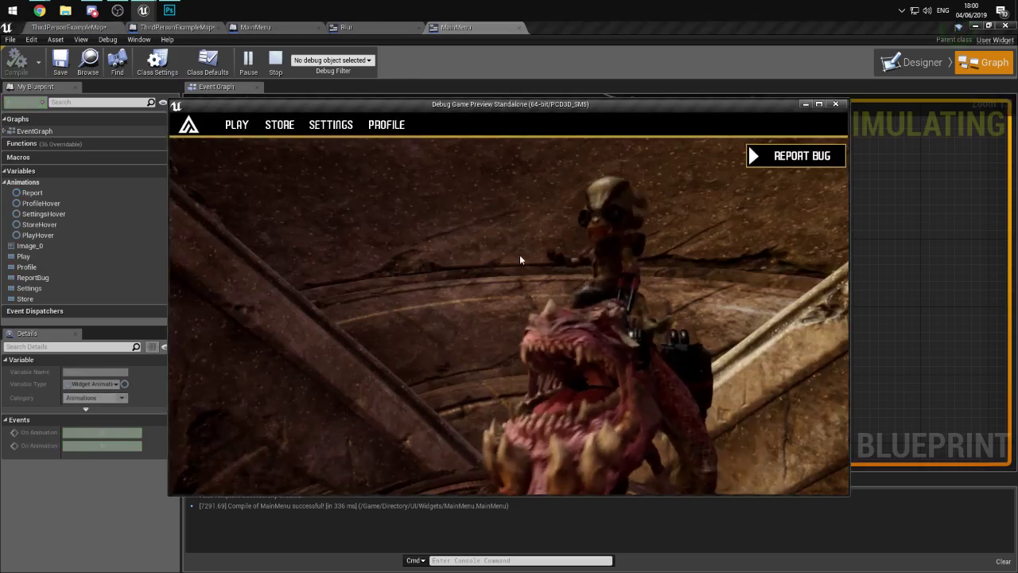
{"action": "left_click", "coordinate": [819, 103]}
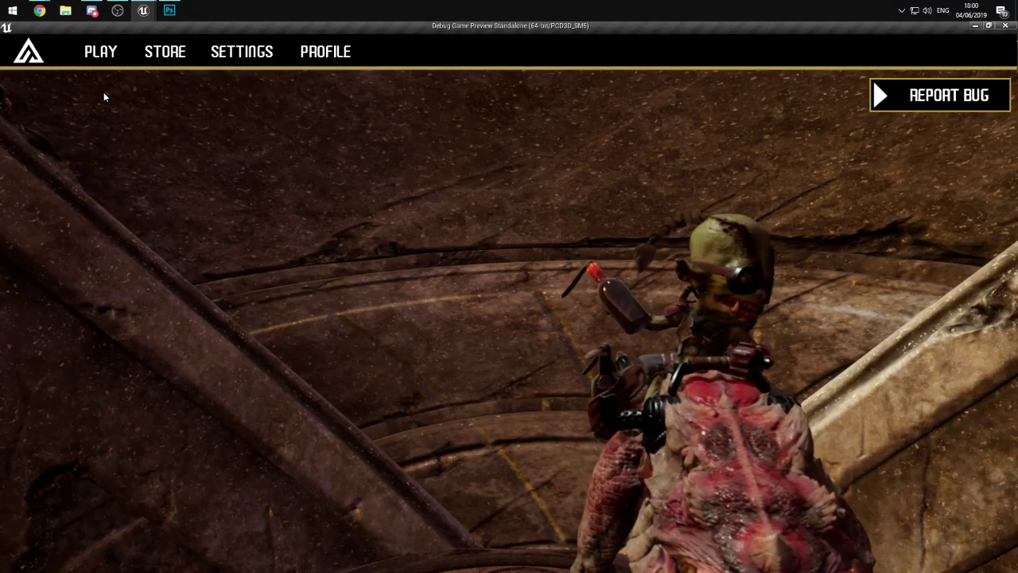
{"action": "left_click", "coordinate": [92, 11]}
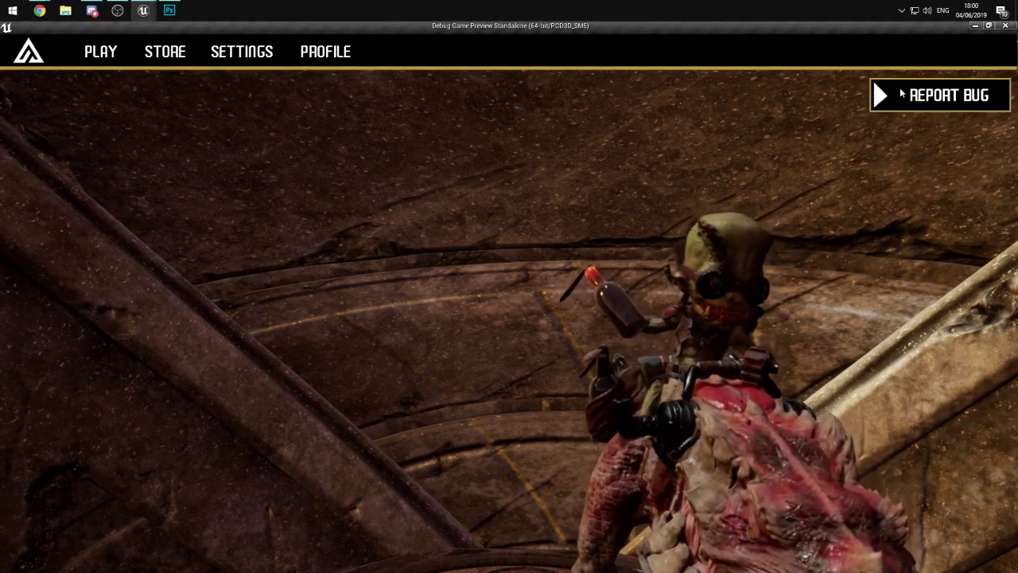
{"action": "left_click", "coordinate": [279, 57]}
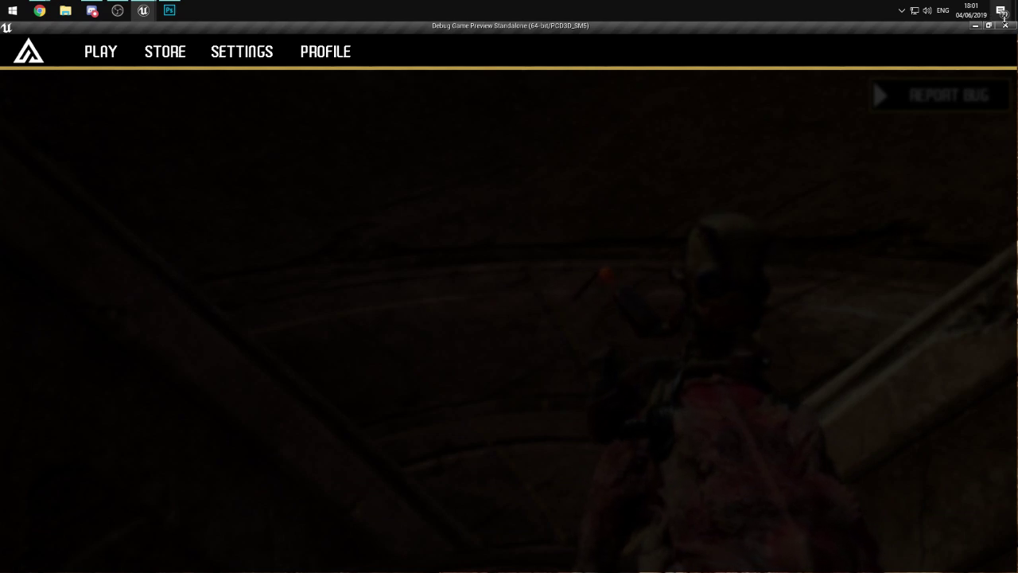
{"action": "key", "text": "Escape"}
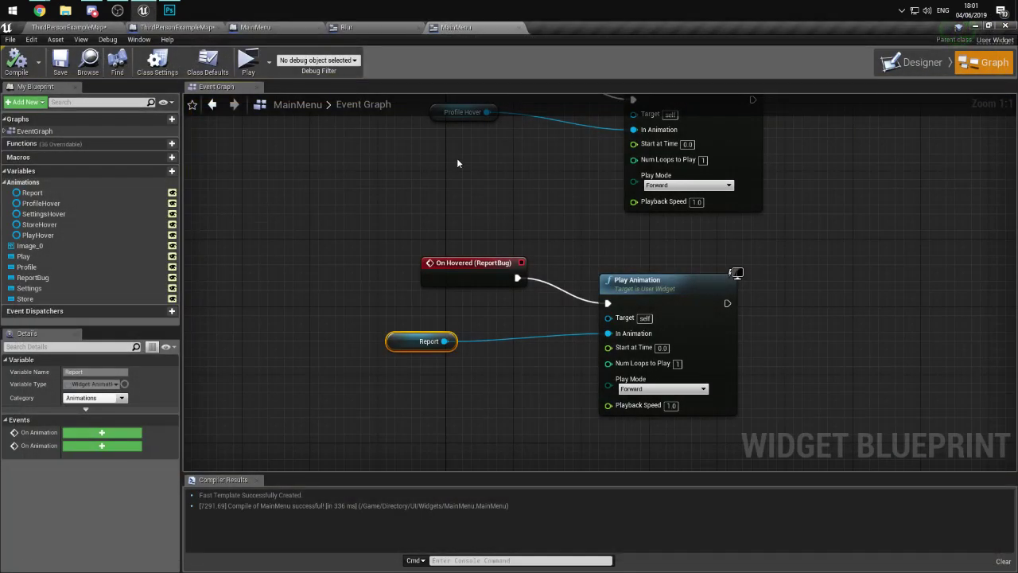
{"action": "scroll", "coordinate": [414, 208], "scroll_direction": "down", "scroll_amount": 2}
{"action": "scroll", "coordinate": [434, 212], "scroll_direction": "up", "scroll_amount": 2}
{"action": "right_click_drag", "start_coordinate": [434, 212], "coordinate": [346, 248]}
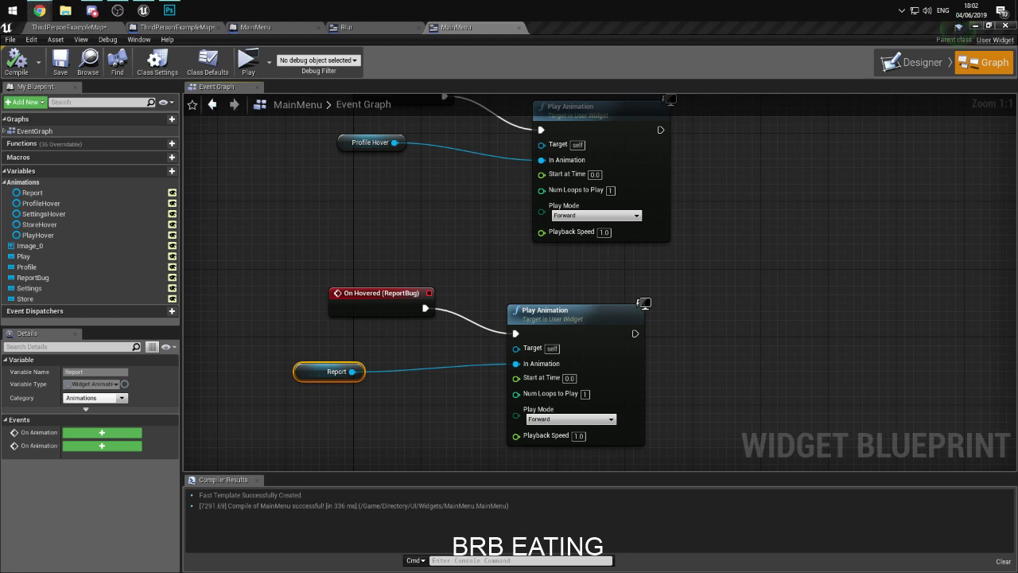
- Switch to Chrome and watch the Paragon Wraith gameplay video on YouTube unmuted and full screen, skipping the ad
{"action": "left_click", "coordinate": [39, 10]}
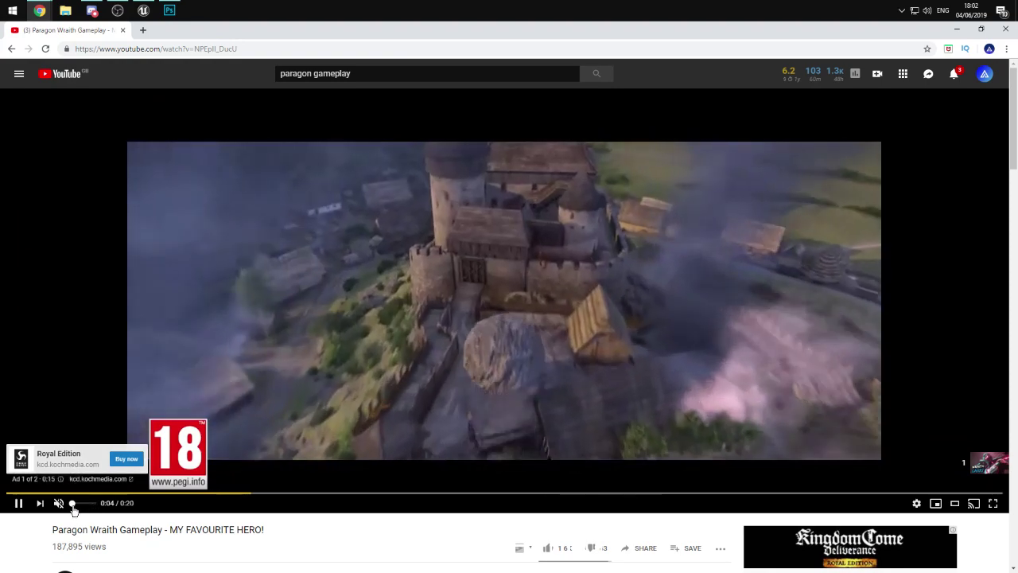
{"action": "left_click", "coordinate": [58, 503]}
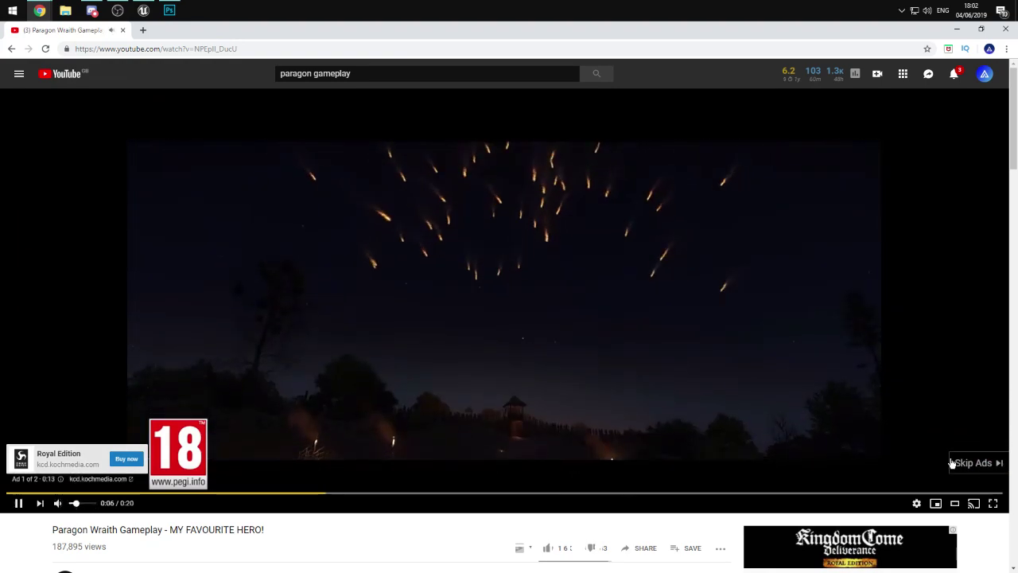
{"action": "left_click", "coordinate": [975, 462]}
{"action": "left_click", "coordinate": [993, 502]}
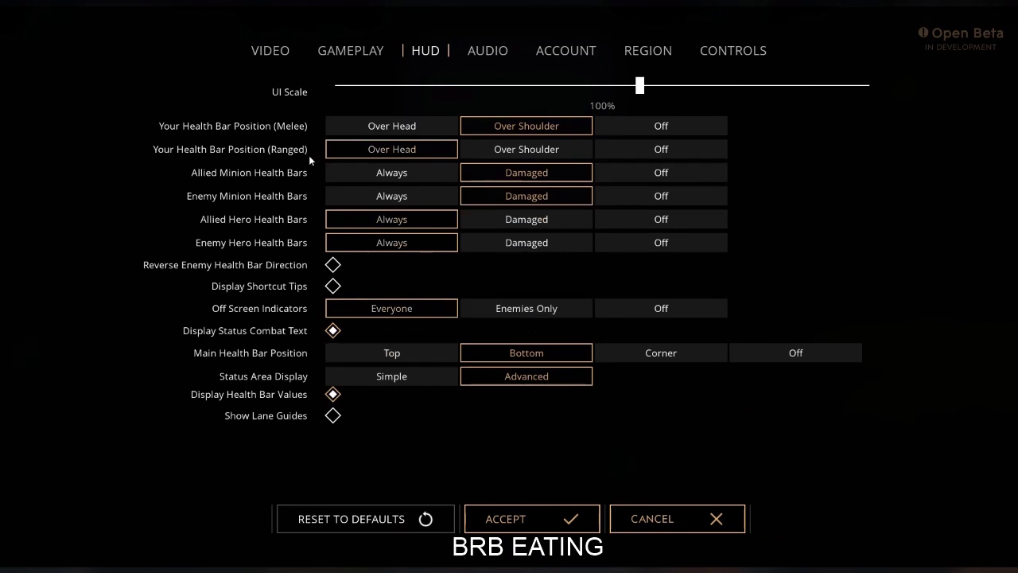
{"action": "left_click", "coordinate": [689, 150]}
{"action": "left_click", "coordinate": [682, 129]}
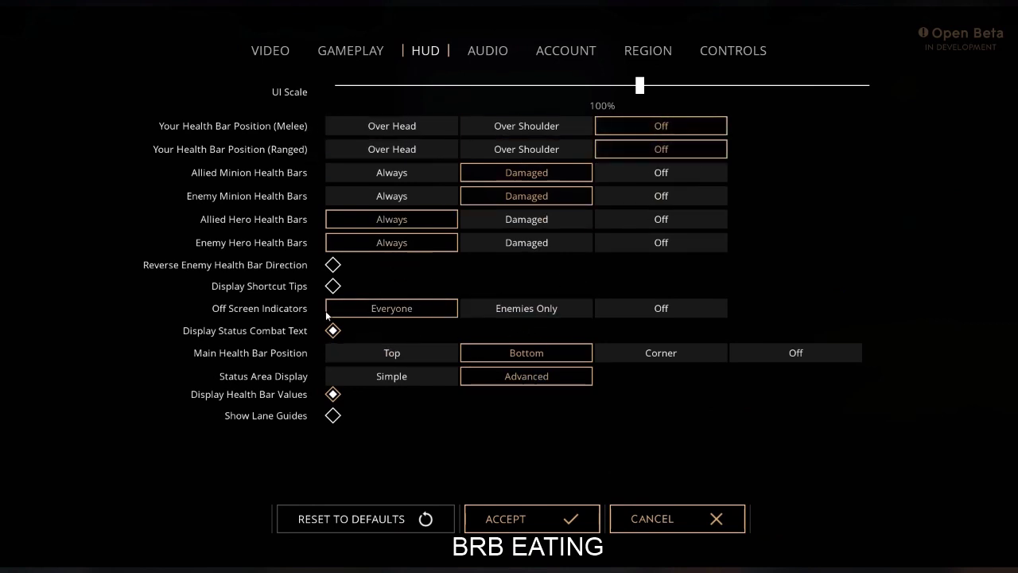
{"action": "left_click", "coordinate": [661, 352]}
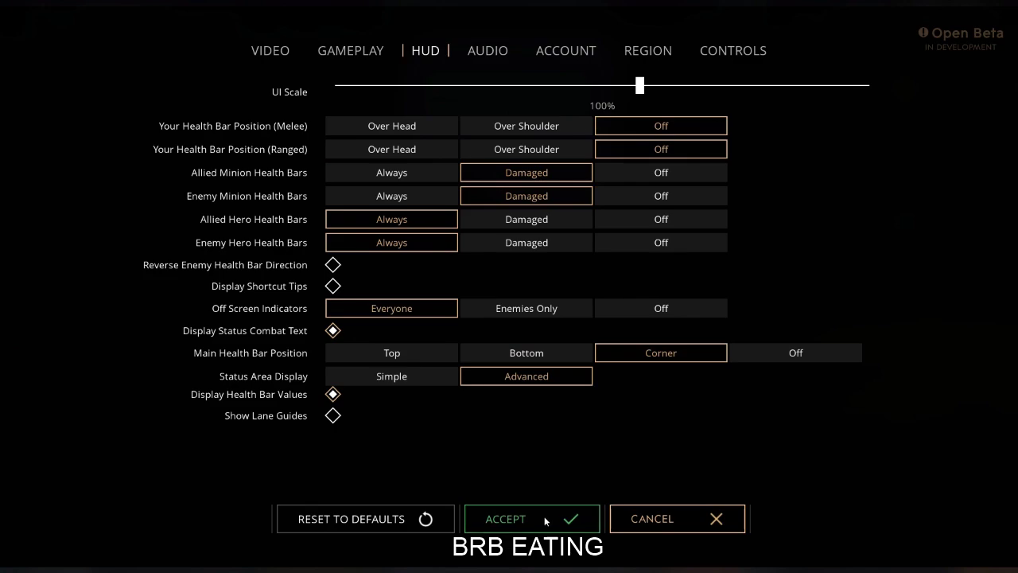
{"action": "left_click", "coordinate": [544, 516]}
{"action": "left_click", "coordinate": [496, 238]}
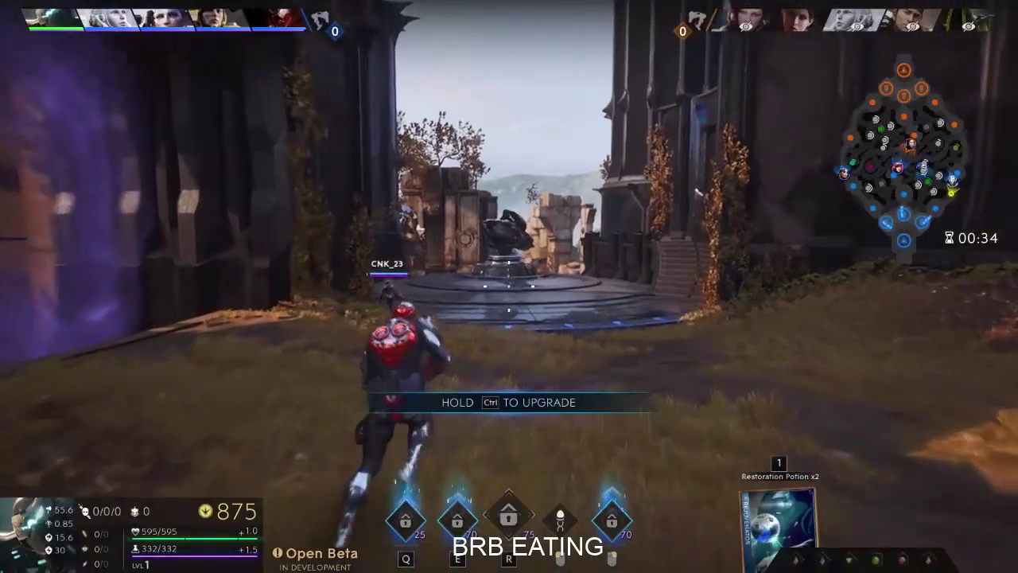
{"action": "key", "text": "w"}
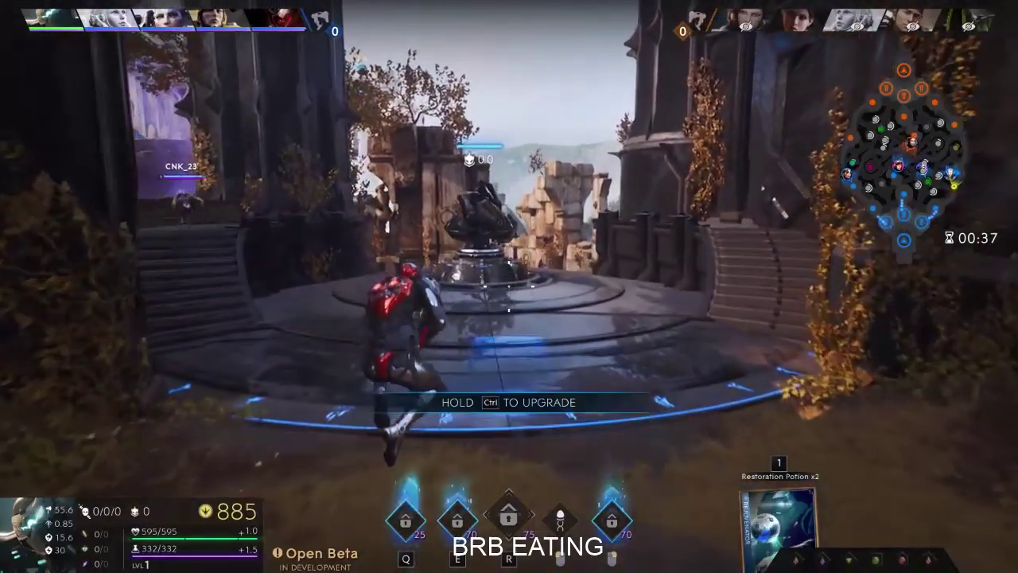
{"action": "key", "text": "Tab"}
{"action": "key", "text": "Tab"}
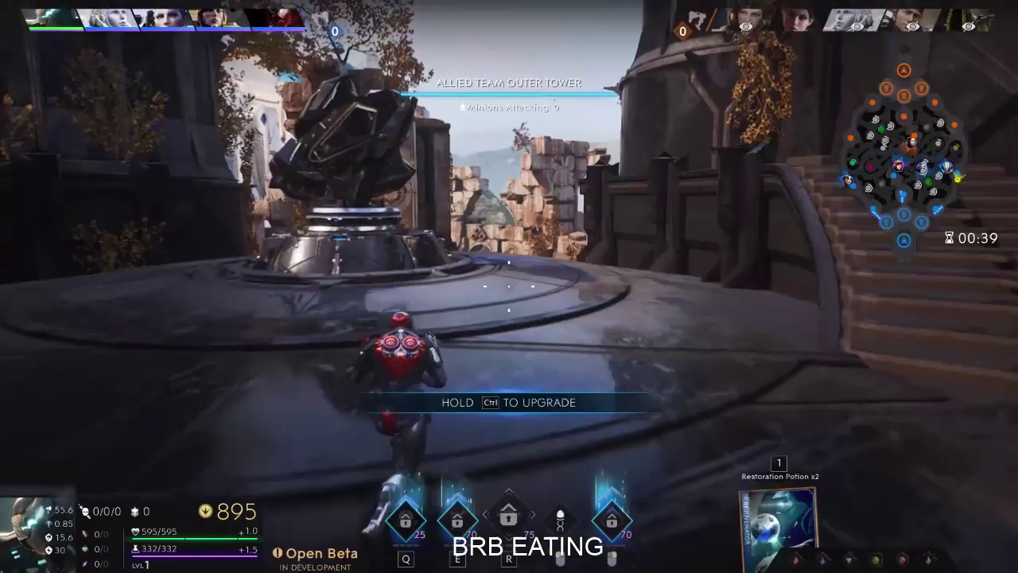
{"action": "key", "text": "Tab"}
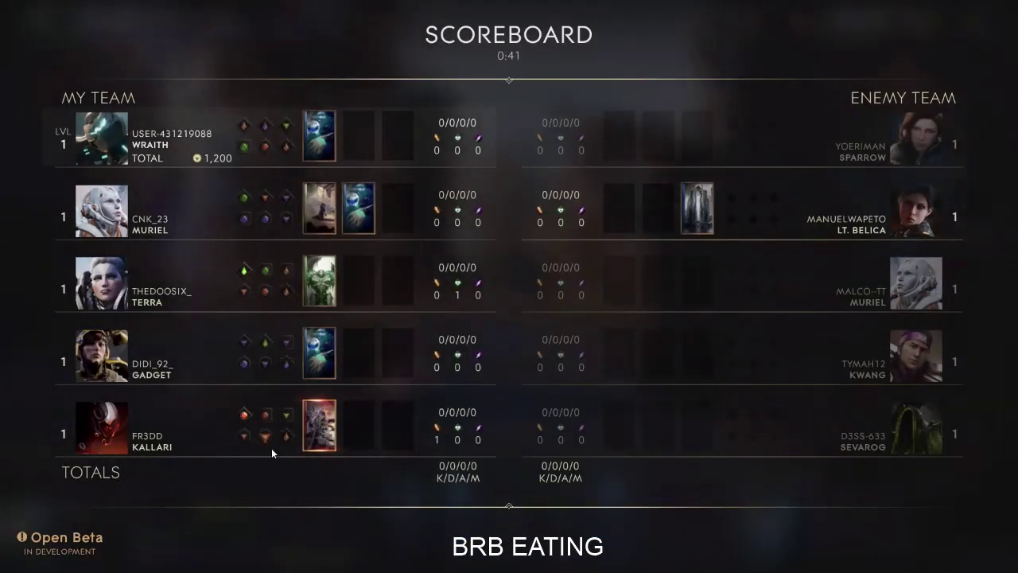
{"action": "key", "text": "Tab"}
{"action": "key", "text": "Tab"}
{"action": "key", "text": "Tab"}
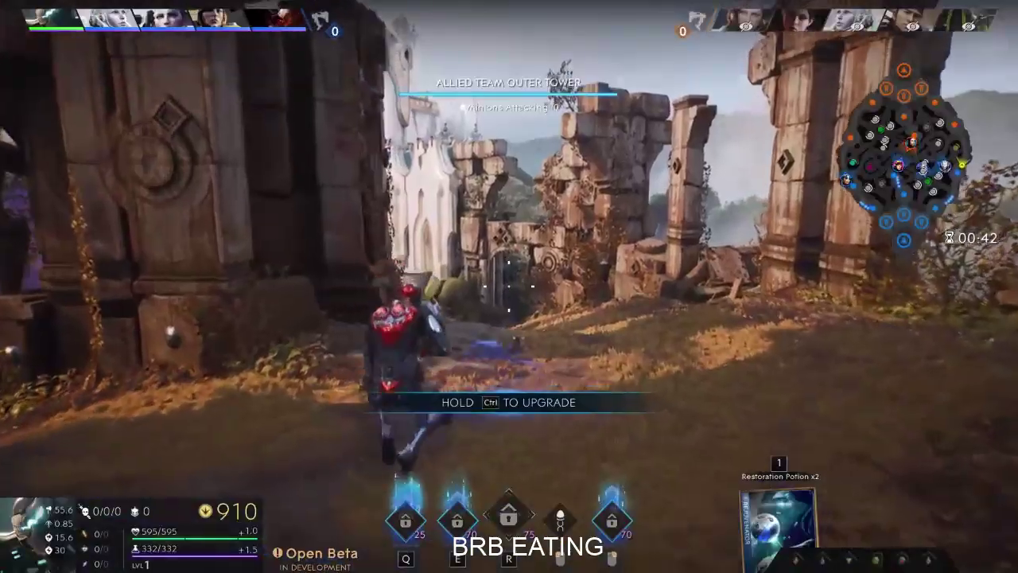
{"action": "key", "text": "Tab"}
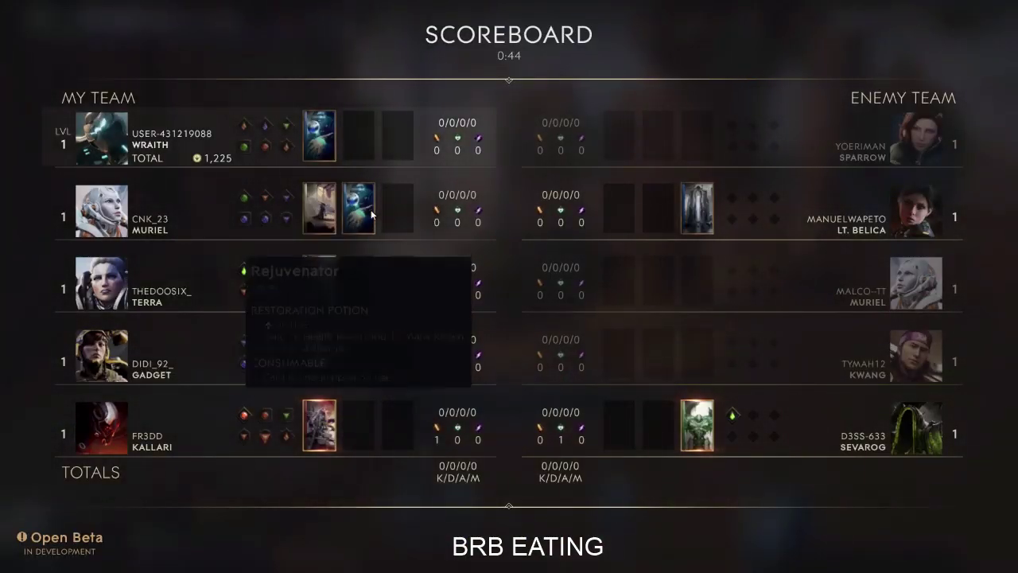
{"action": "key", "text": "Tab"}
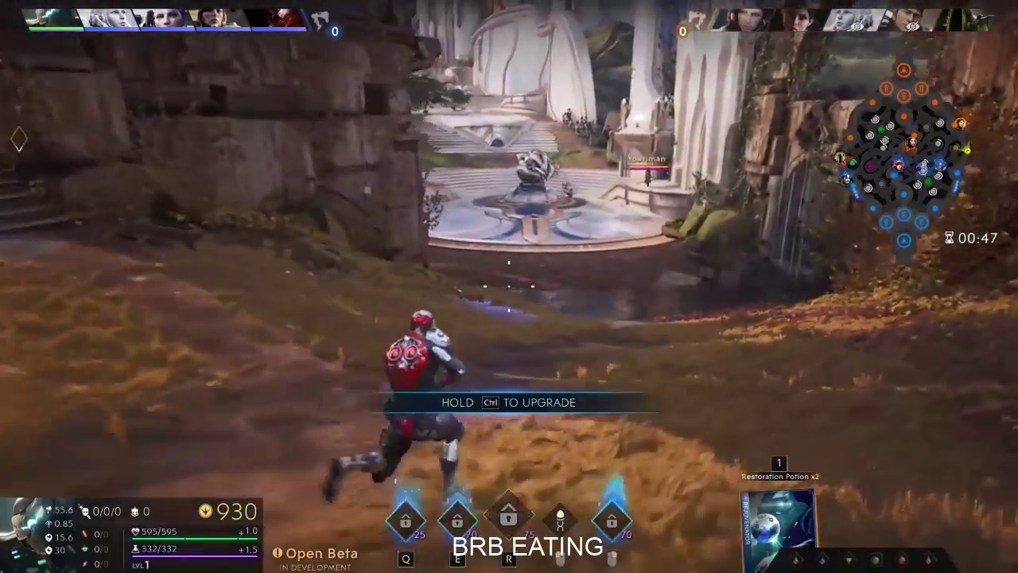
{"action": "key", "text": "Tab"}
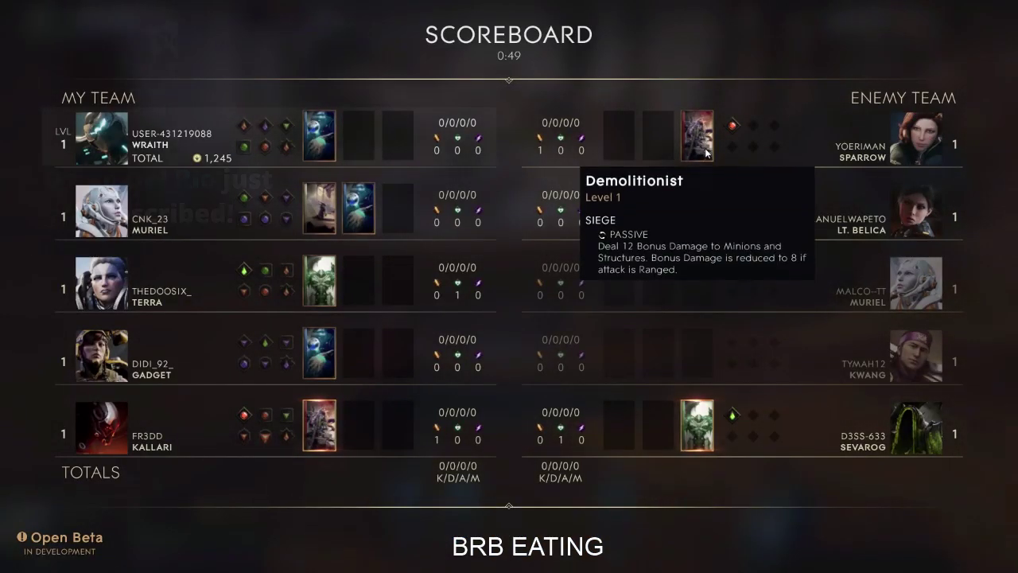
{"action": "key", "text": "Tab"}
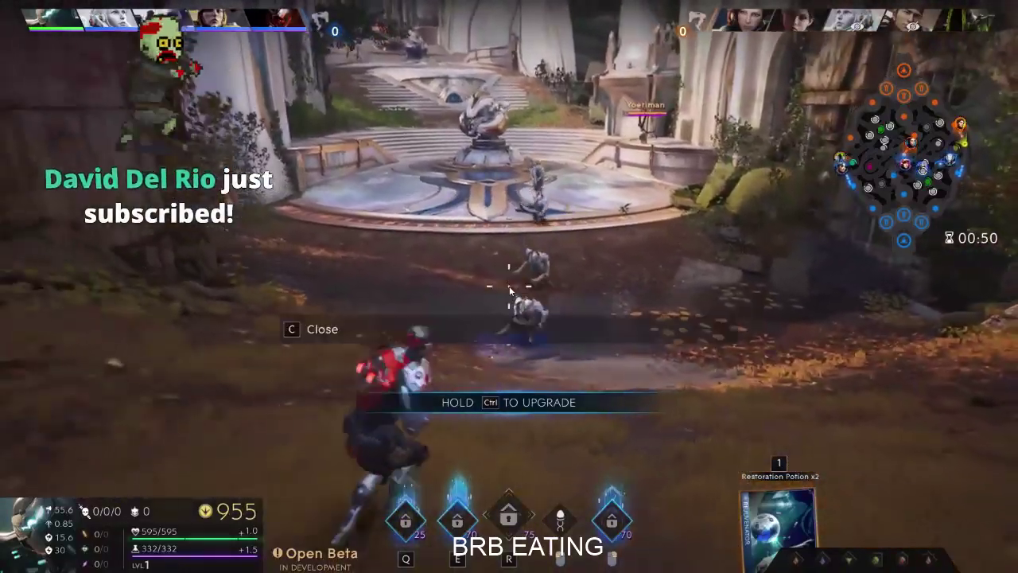
{"action": "middle_click", "coordinate": [509, 290]}
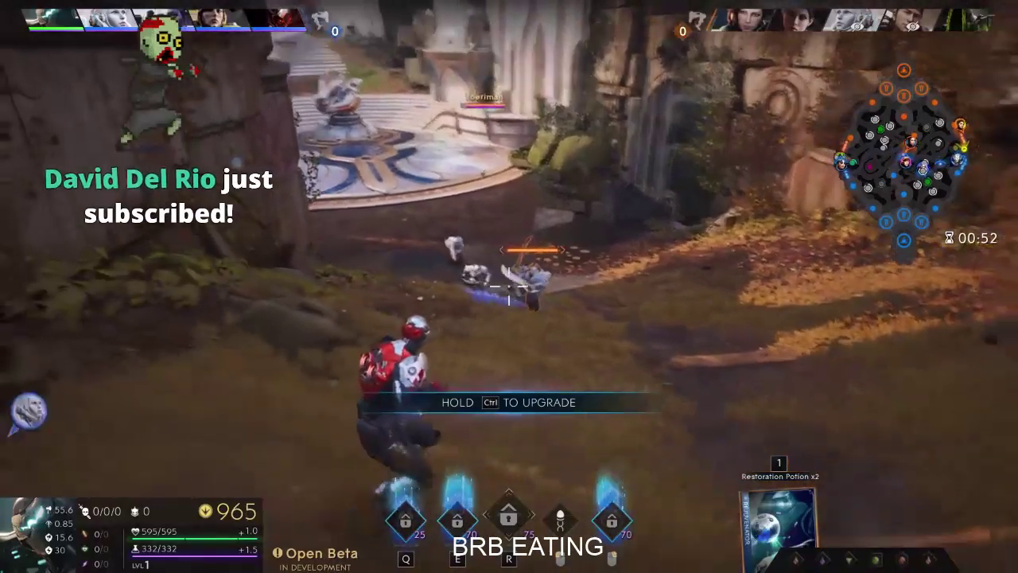
{"action": "key", "text": "w"}
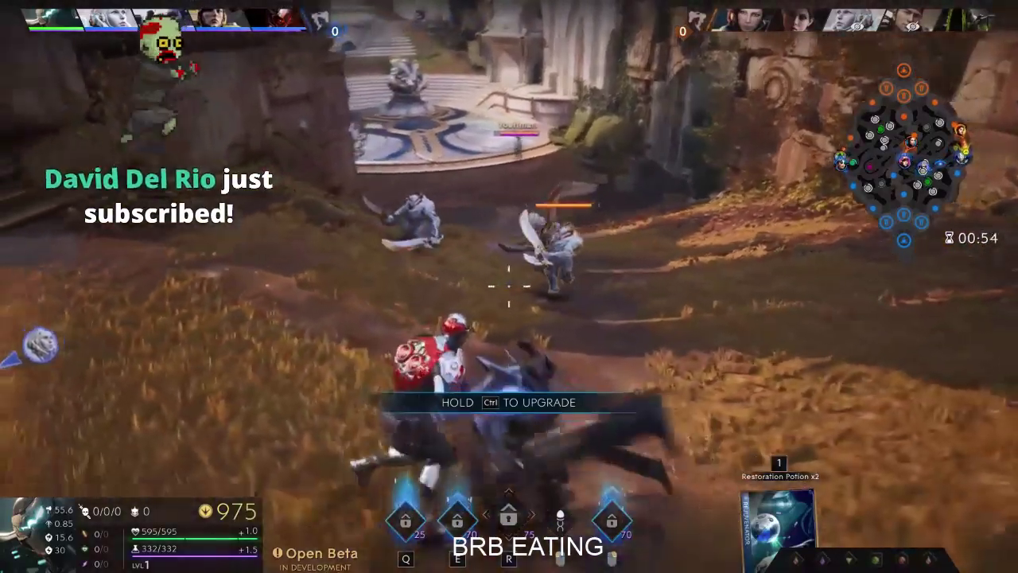
{"action": "key", "text": "w"}
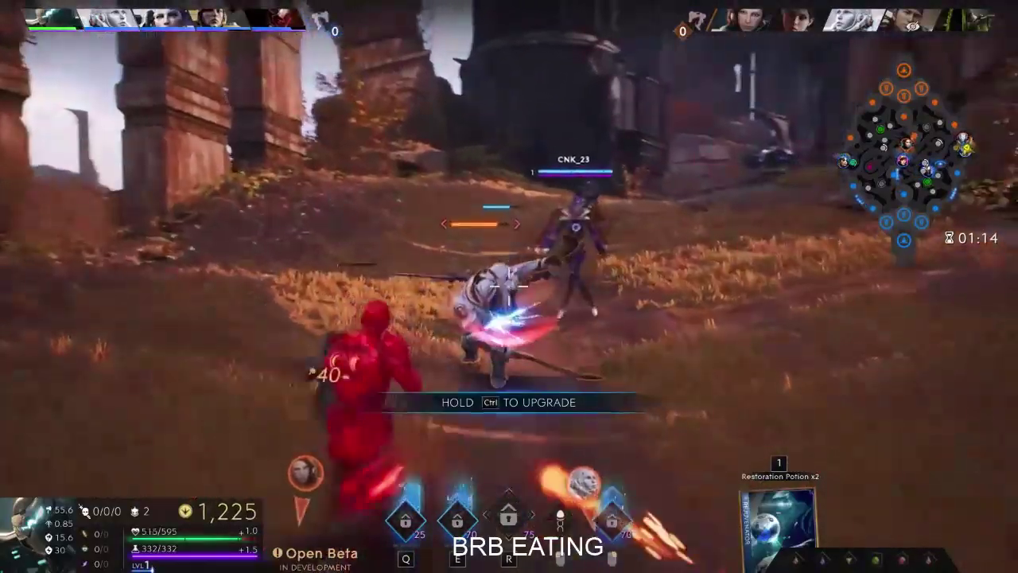
{"action": "key", "text": "w"}
{"action": "key", "text": "w"}
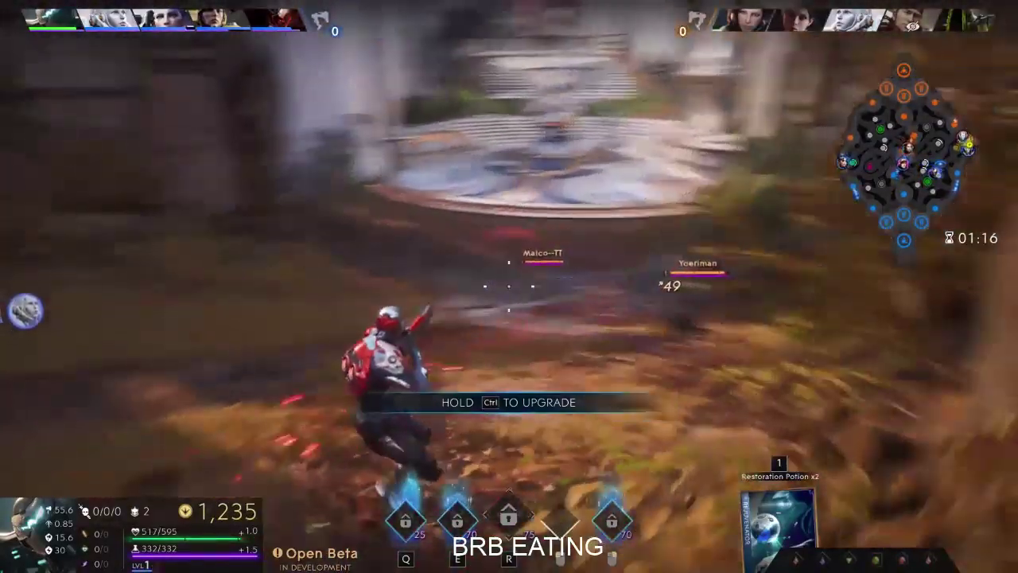
{"action": "left_click", "coordinate": [509, 285]}
{"action": "key", "text": "w"}
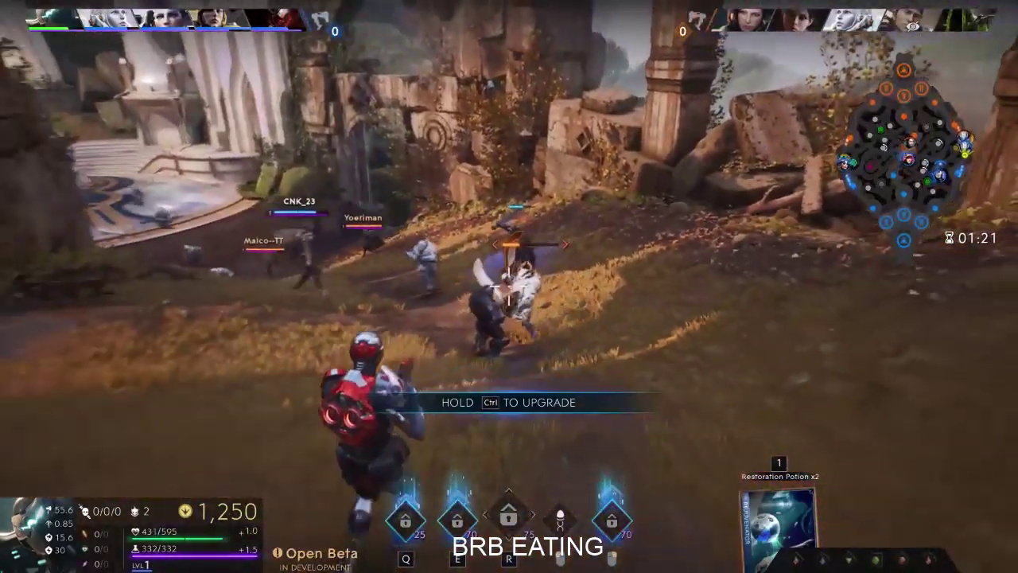
{"action": "key", "text": "Tab"}
{"action": "left_click", "coordinate": [509, 285]}
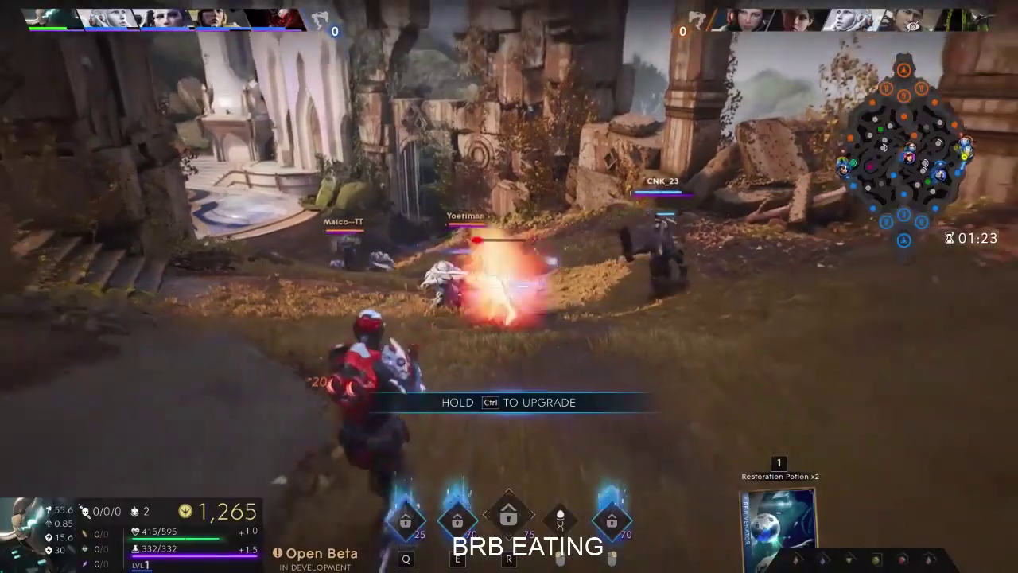
{"action": "key", "text": "Tab"}
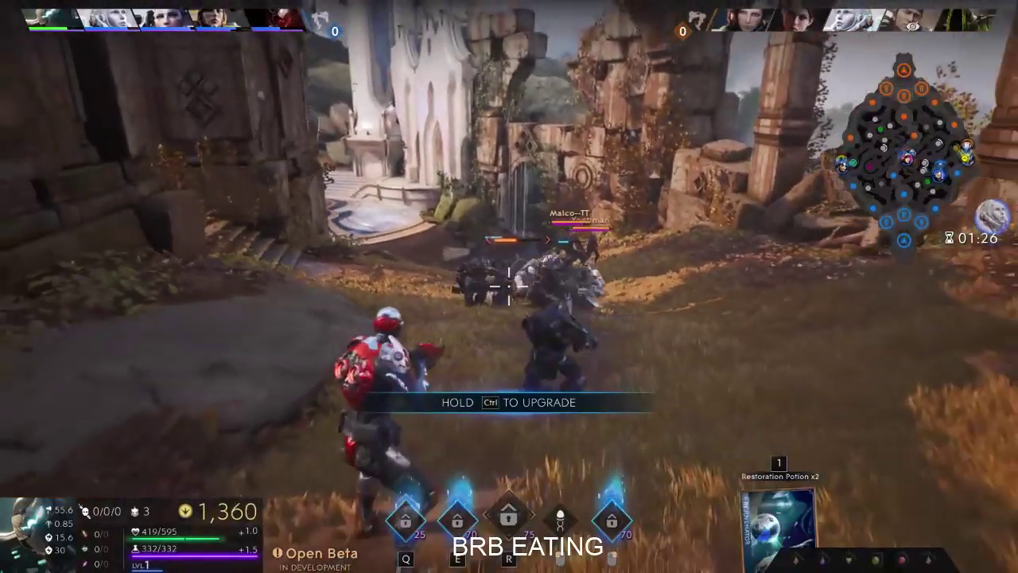
{"action": "key", "text": "w"}
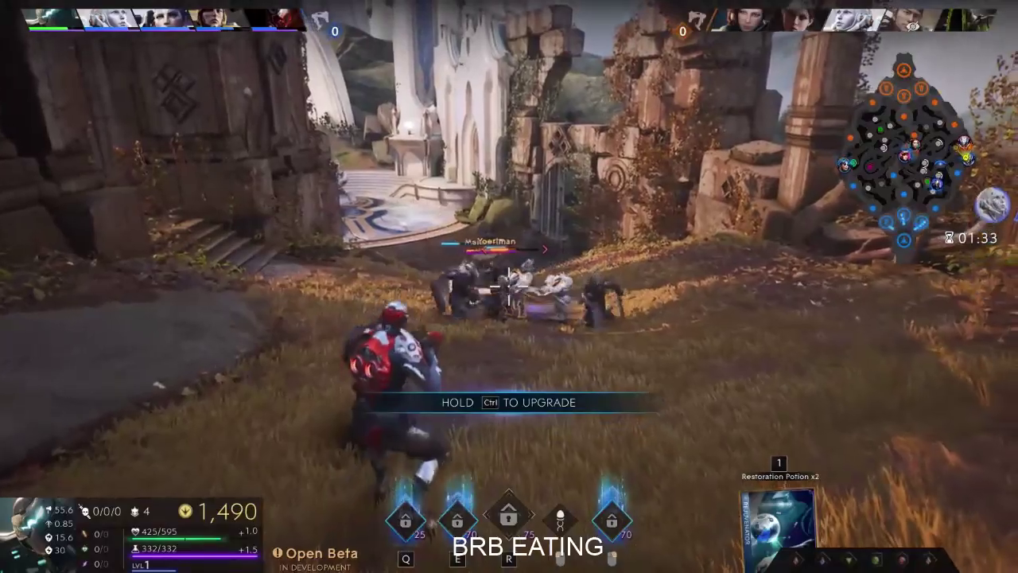
{"action": "key", "text": "Tab"}
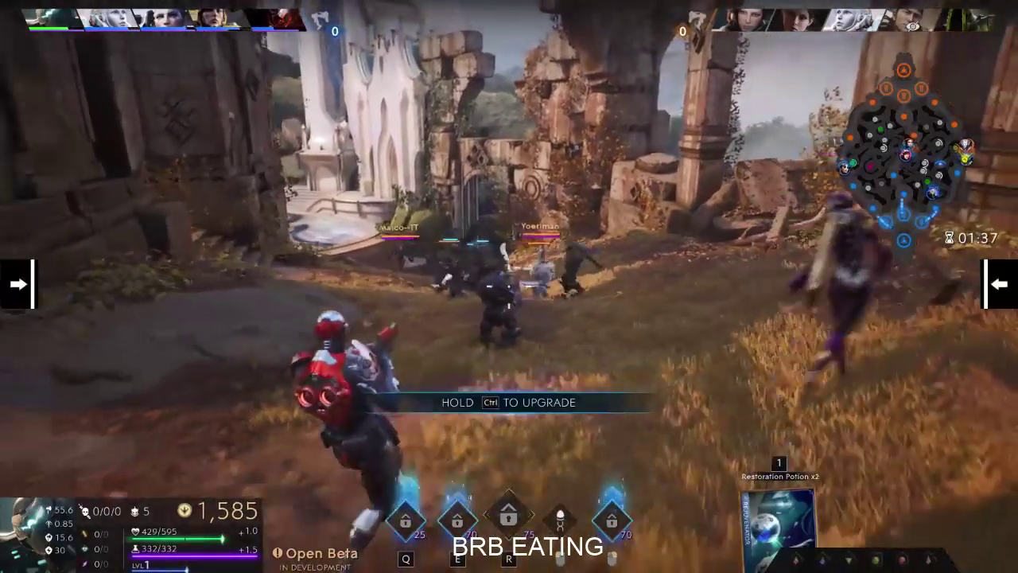
{"action": "key", "text": "ctrl+3"}
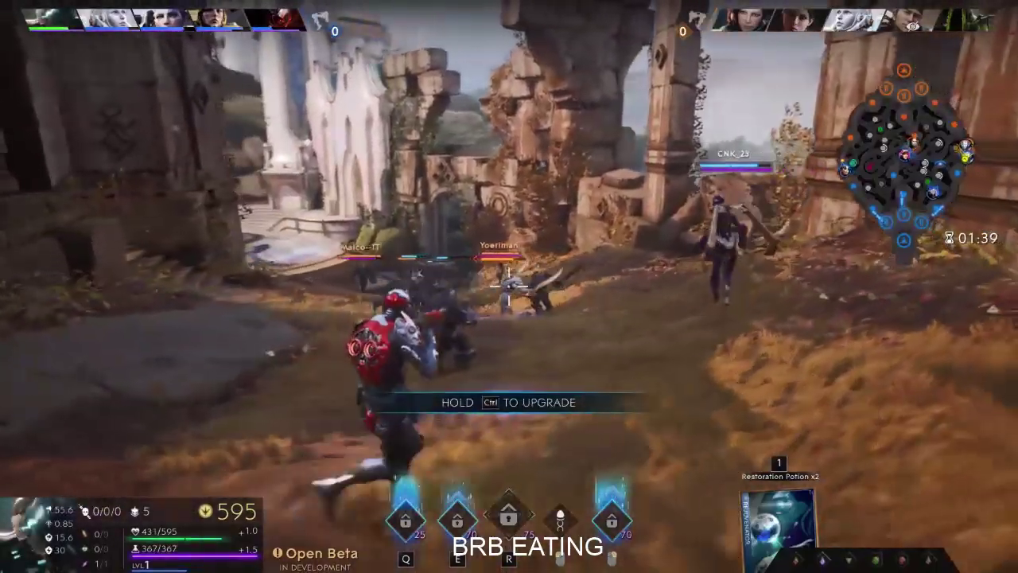
{"action": "key", "text": "w"}
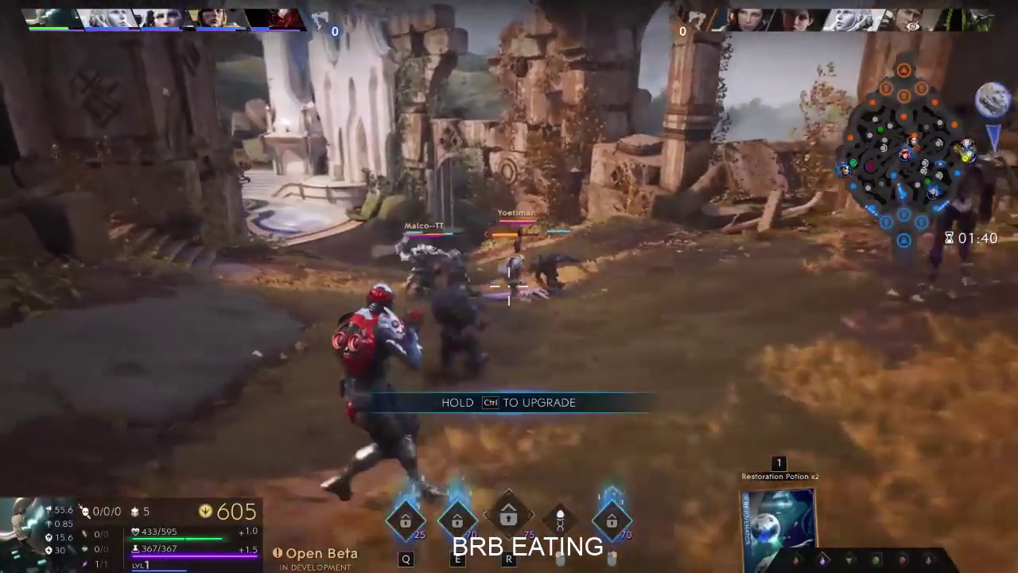
{"action": "key", "text": "w"}
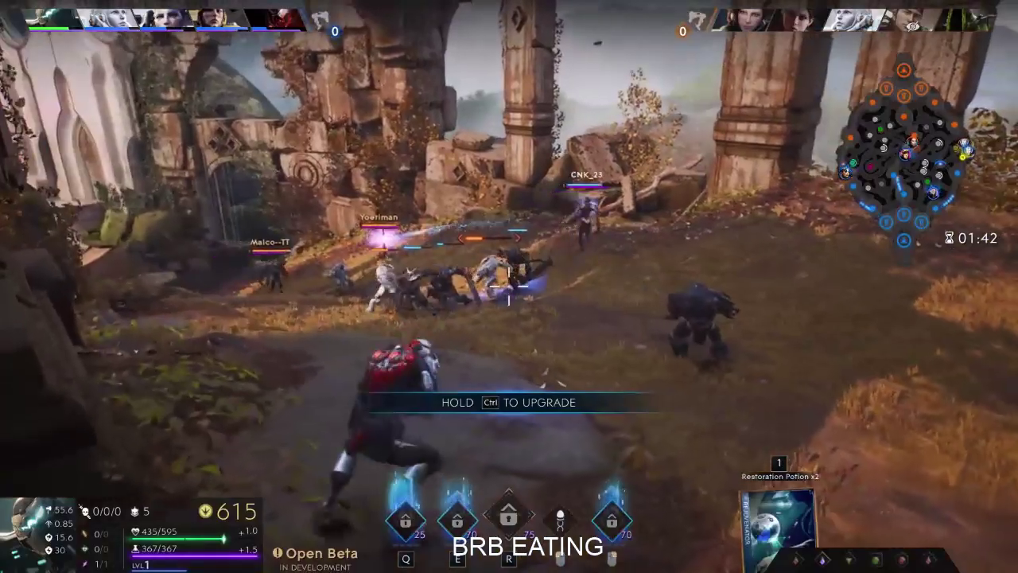
{"action": "key", "text": "w"}
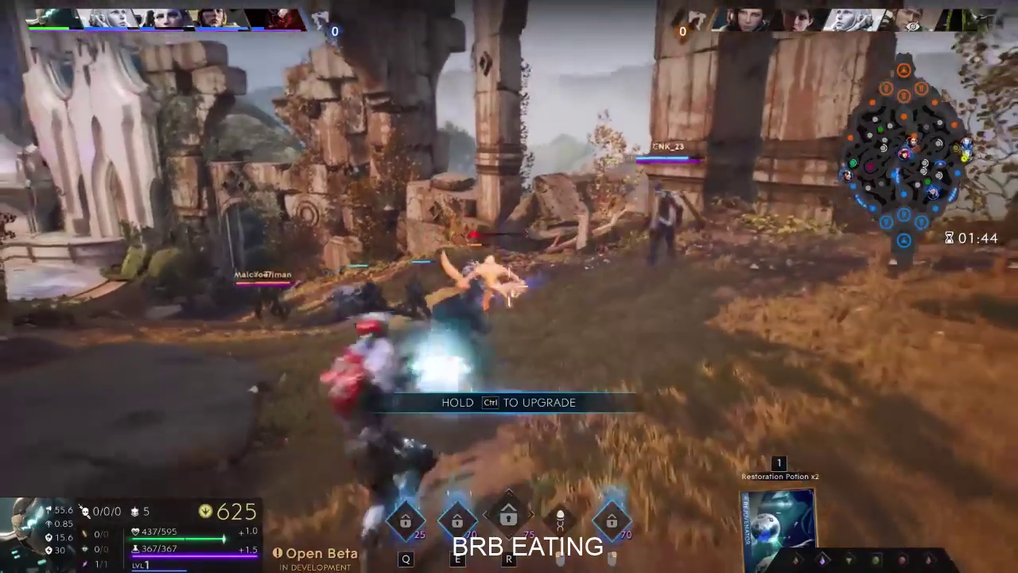
{"action": "key", "text": "w"}
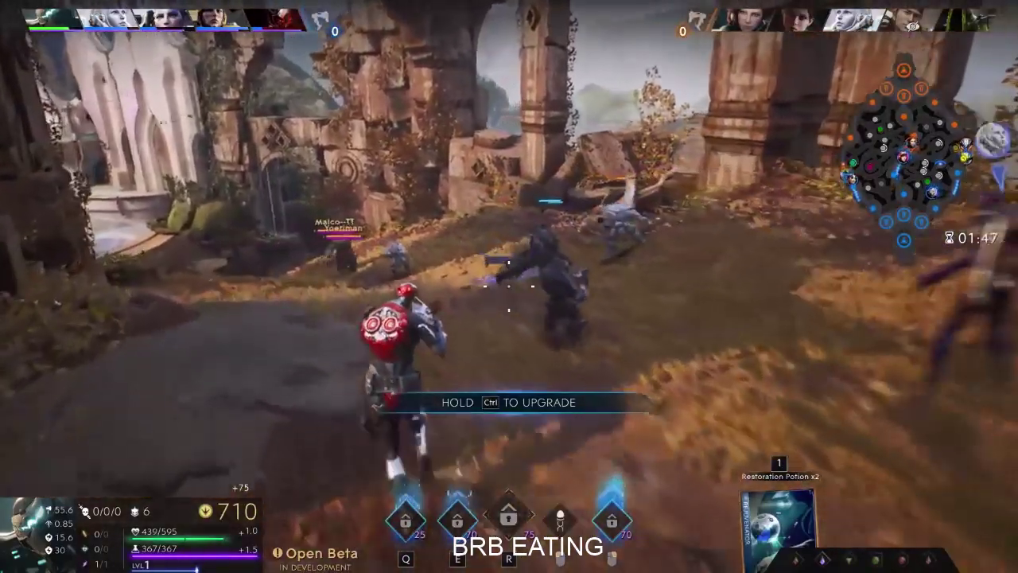
{"action": "key", "text": "w"}
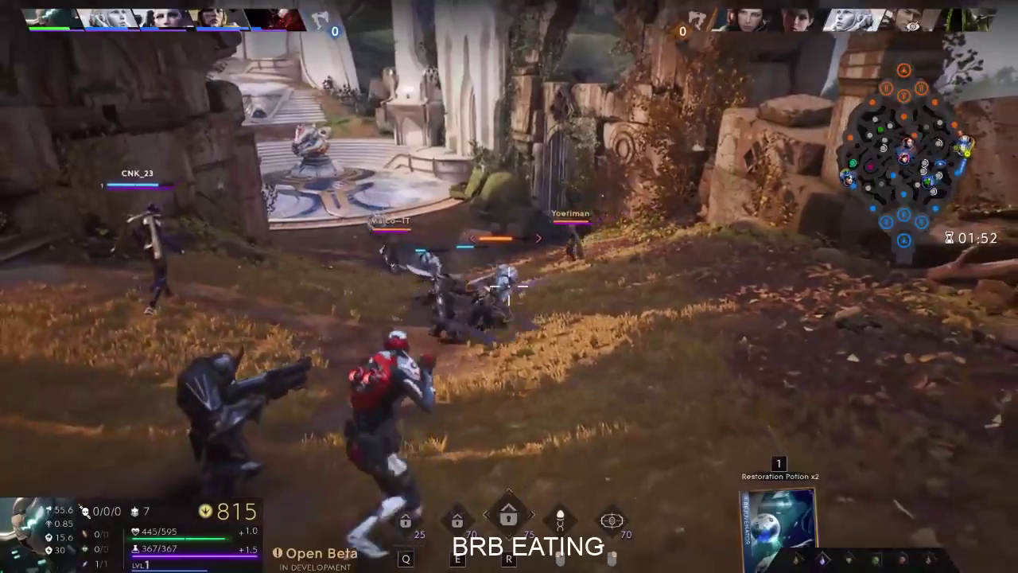
{"action": "key", "text": "Tab"}
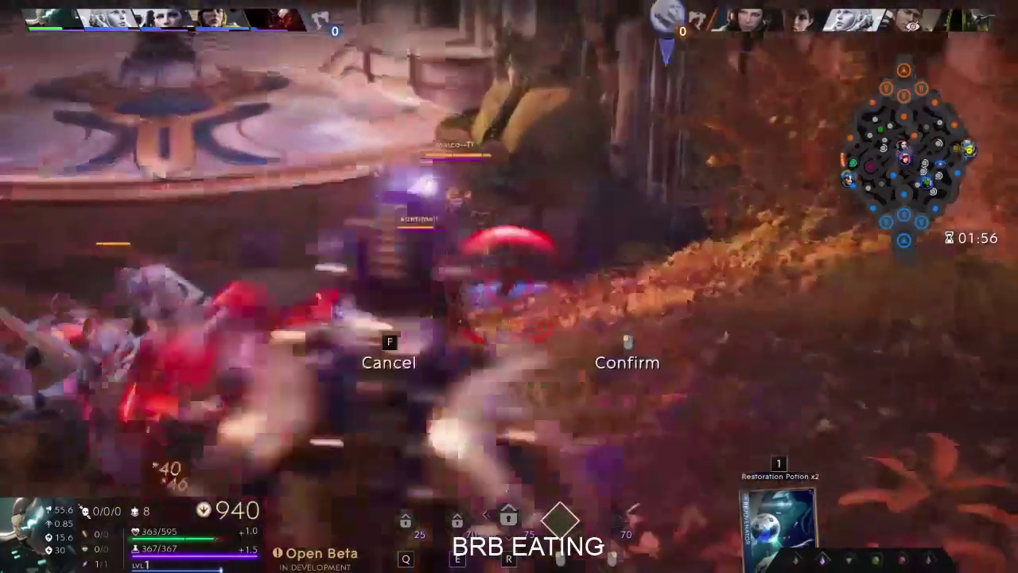
{"action": "left_click", "coordinate": [509, 284]}
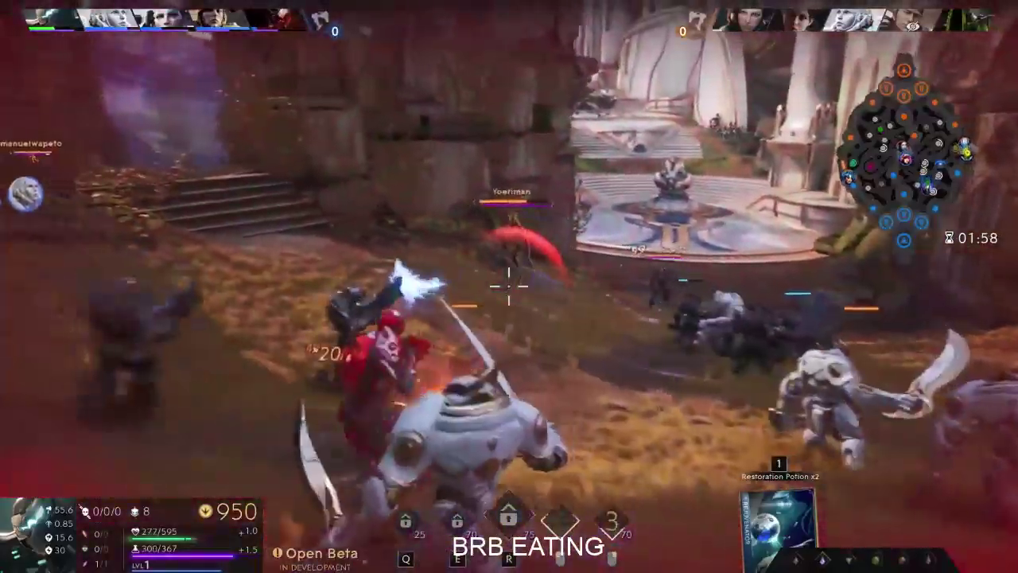
{"action": "left_click", "coordinate": [509, 285]}
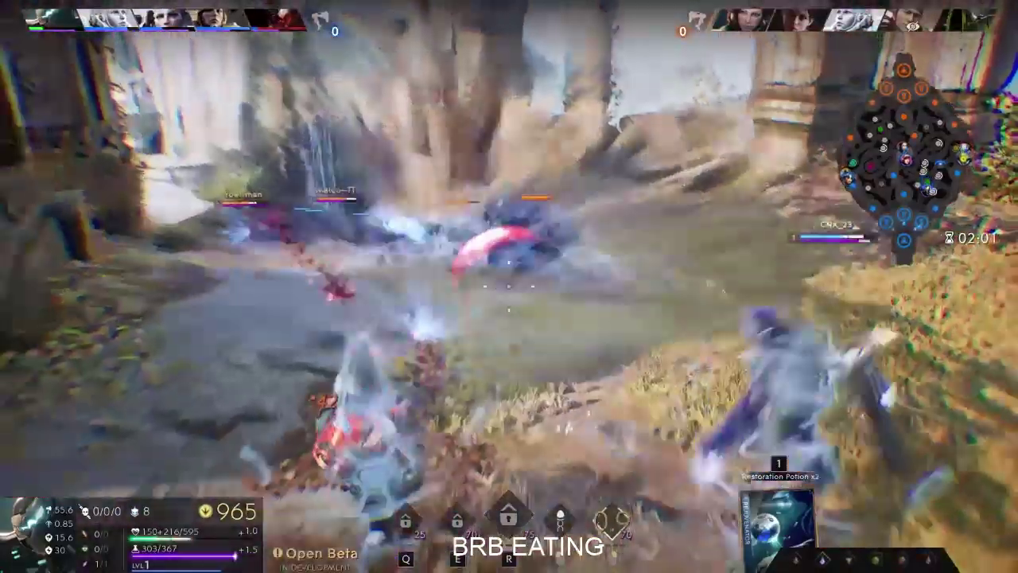
{"action": "left_click", "coordinate": [509, 285]}
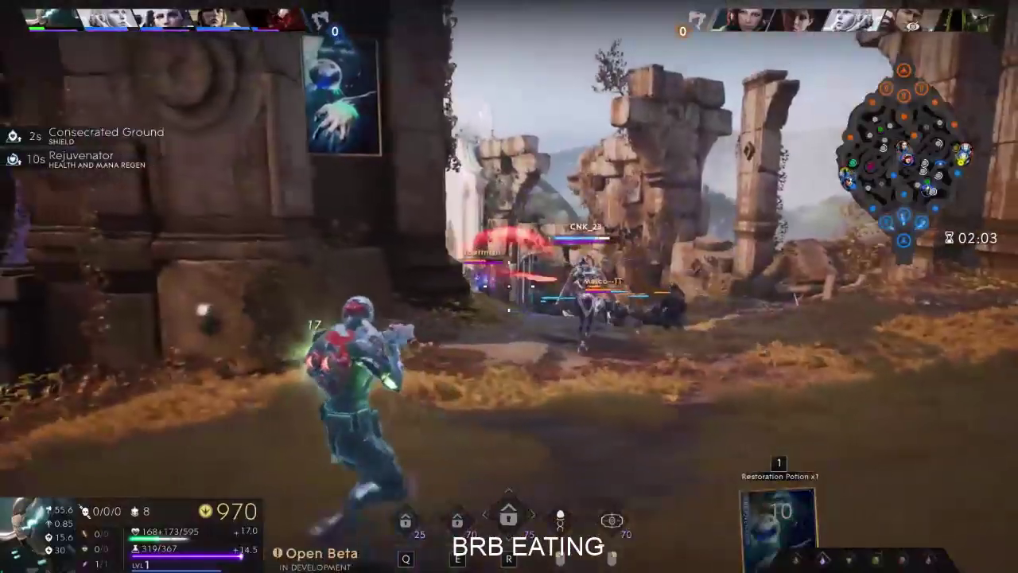
{"action": "right_click", "coordinate": [510, 285]}
{"action": "left_click", "coordinate": [509, 285]}
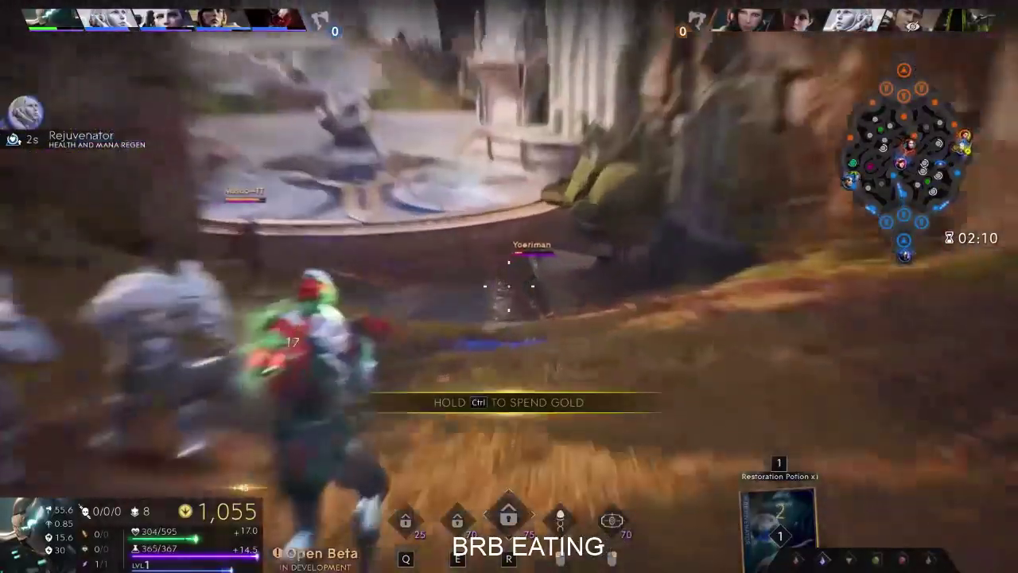
{"action": "left_click", "coordinate": [509, 285]}
{"action": "left_click", "coordinate": [509, 285]}
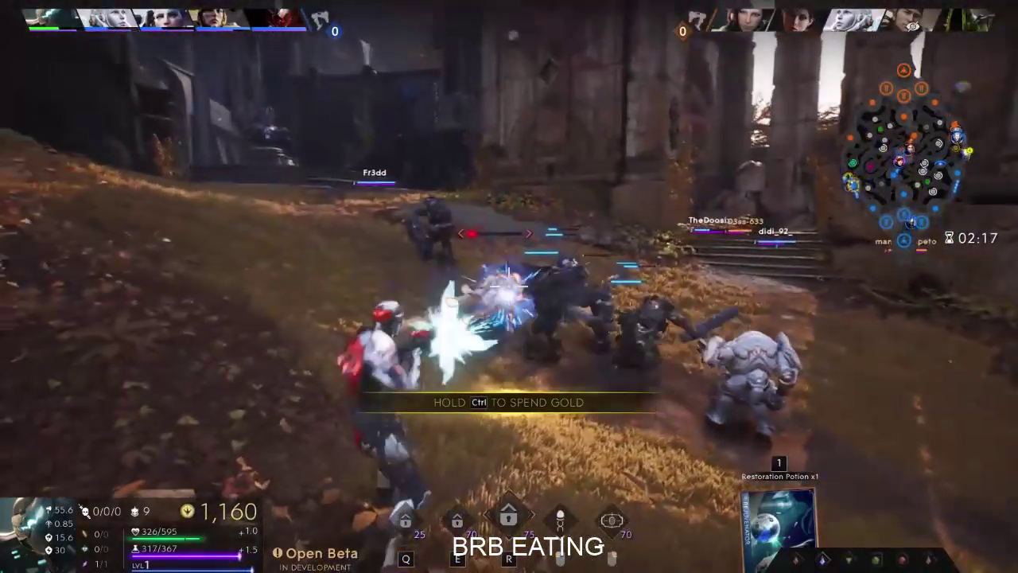
{"action": "key", "text": "q"}
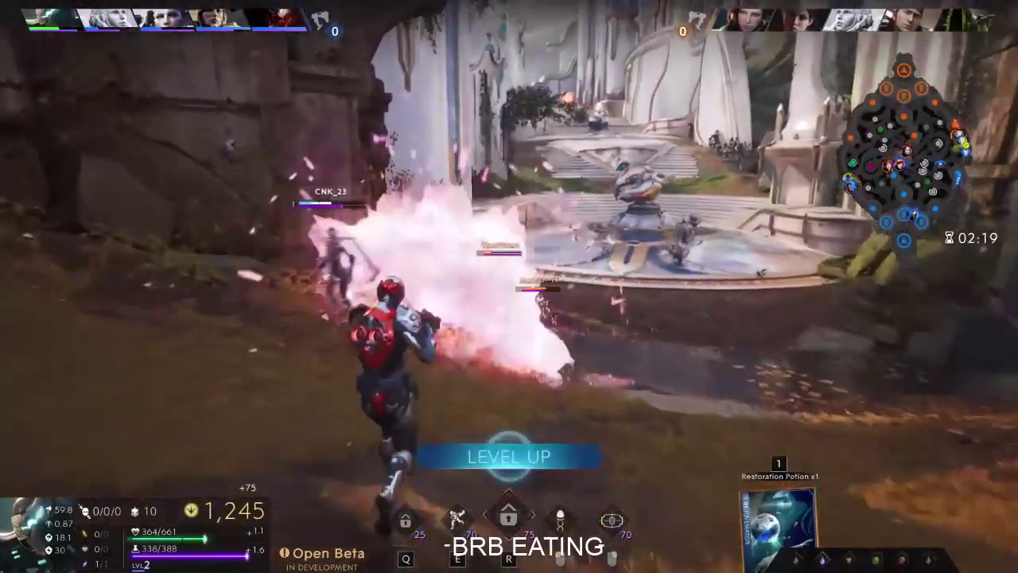
{"action": "right_click", "coordinate": [510, 286]}
{"action": "left_click", "coordinate": [509, 287]}
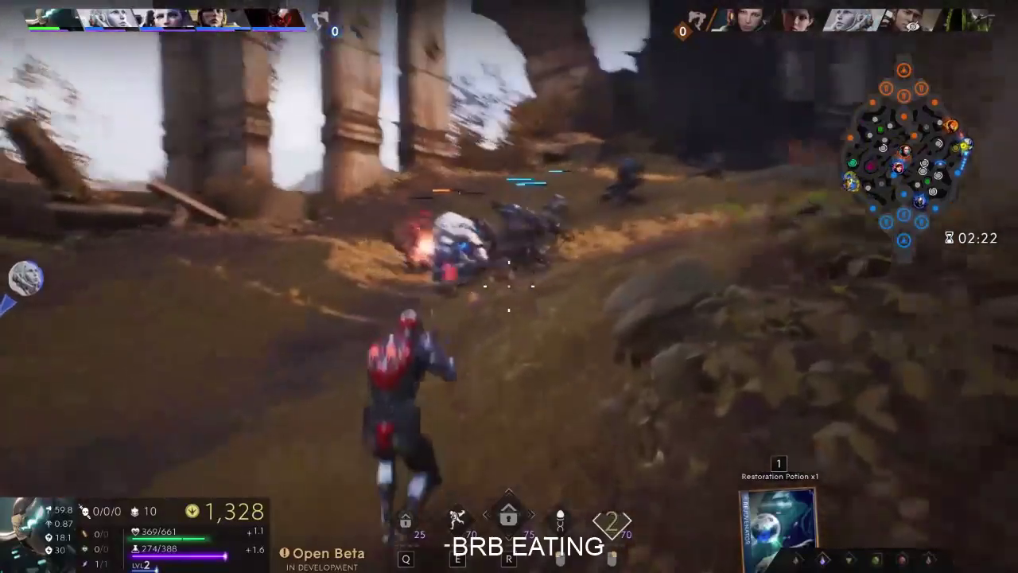
{"action": "left_click", "coordinate": [509, 286]}
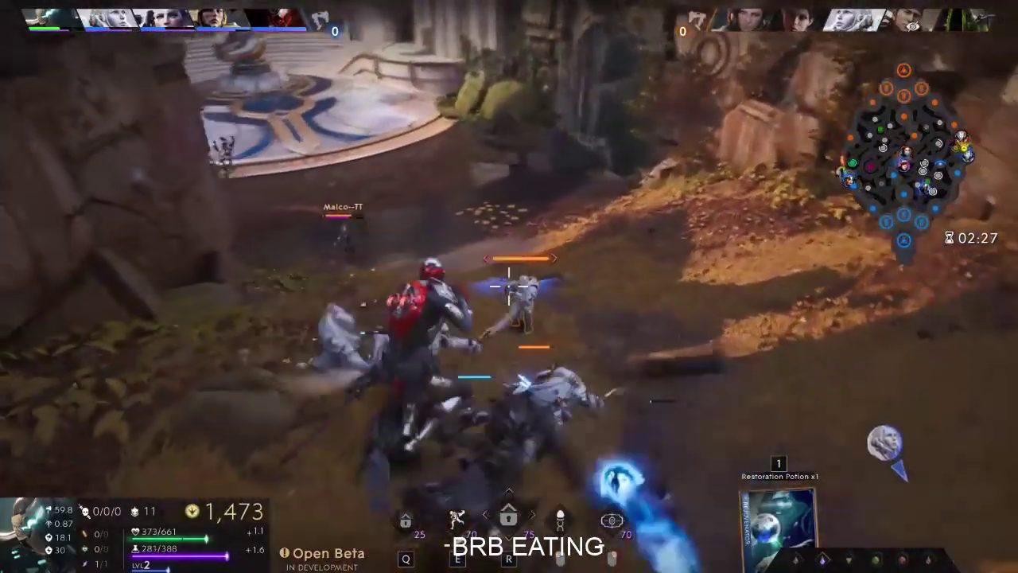
{"action": "left_click", "coordinate": [509, 287]}
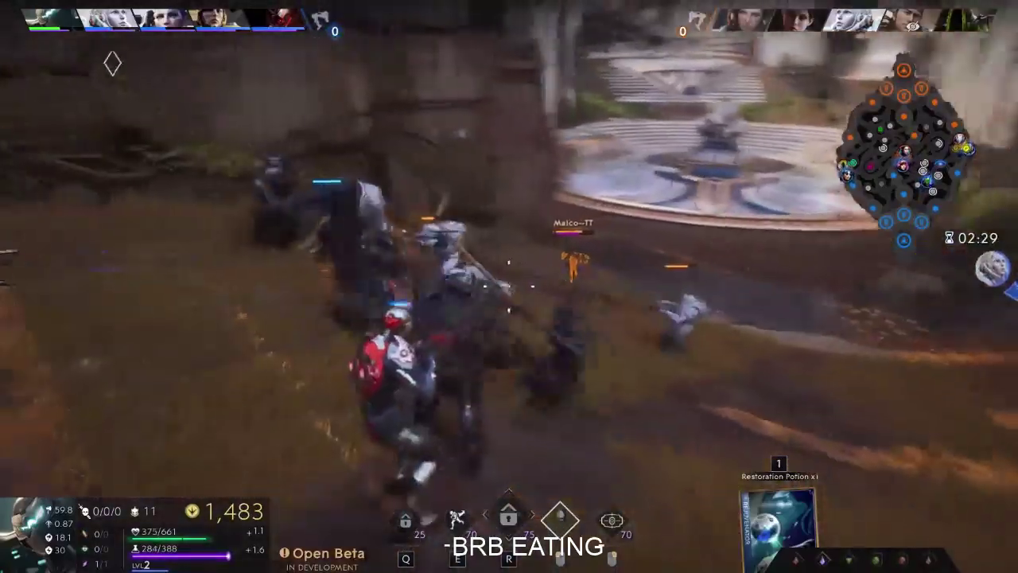
{"action": "left_click", "coordinate": [509, 287]}
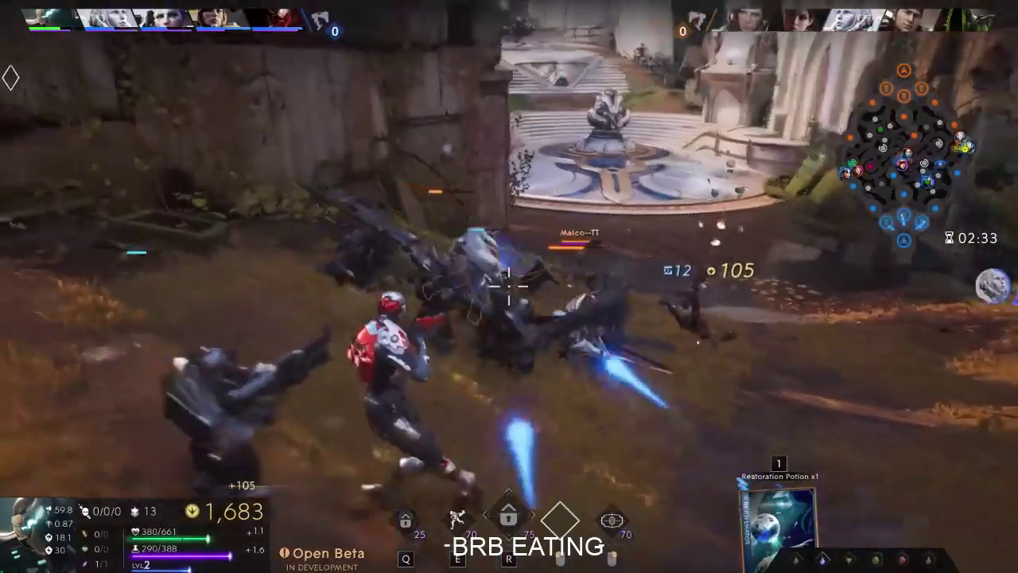
{"action": "left_click", "coordinate": [509, 286]}
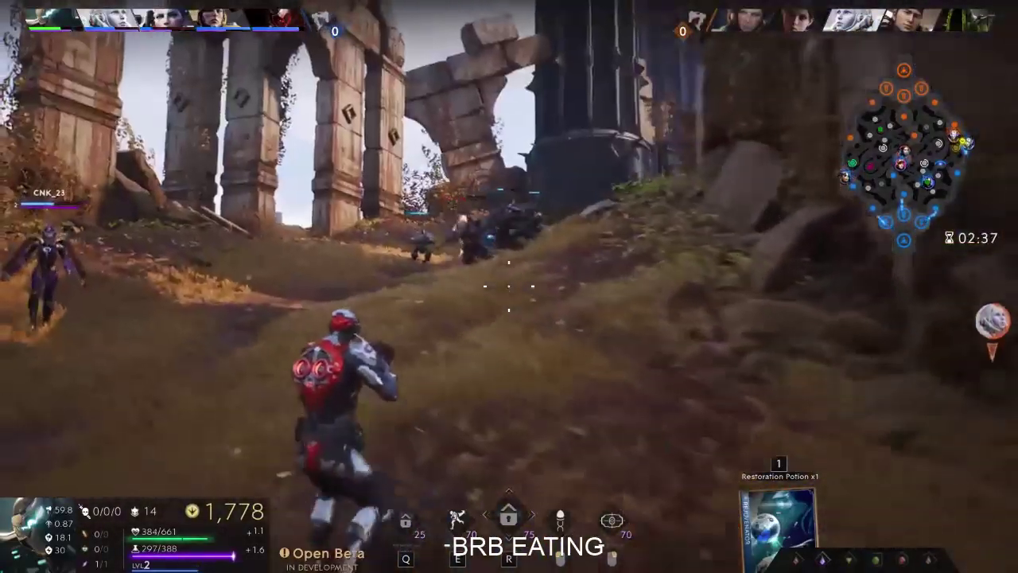
{"action": "left_click", "coordinate": [509, 286]}
{"action": "left_click", "coordinate": [509, 286]}
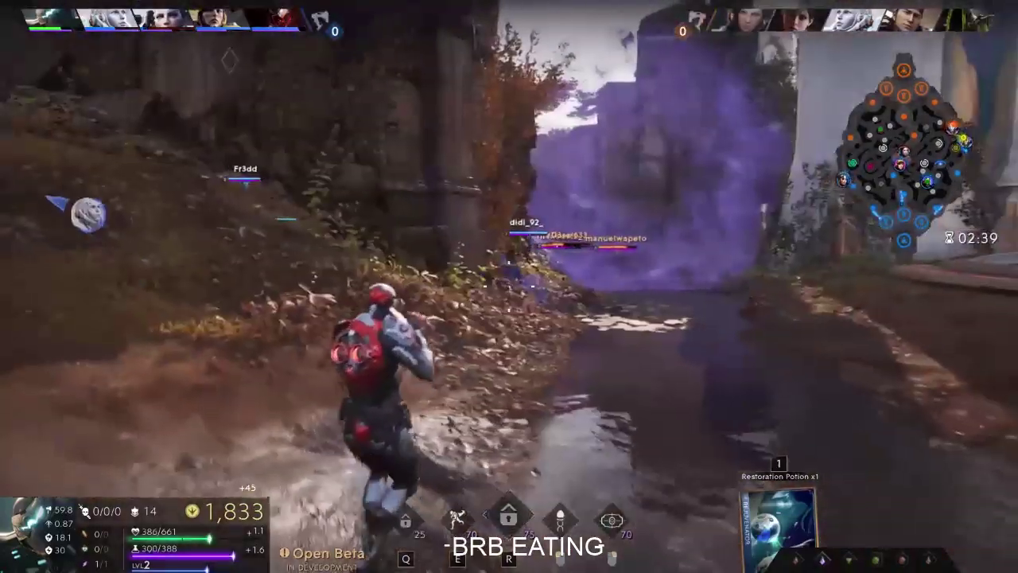
{"action": "key", "text": "ctrl"}
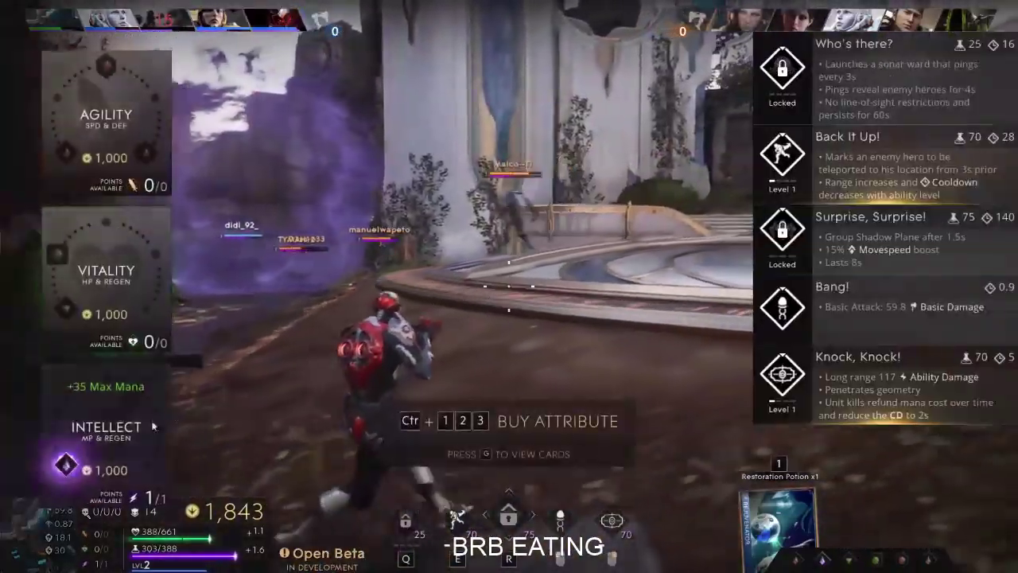
{"action": "left_click", "coordinate": [70, 445]}
{"action": "left_click", "coordinate": [509, 287]}
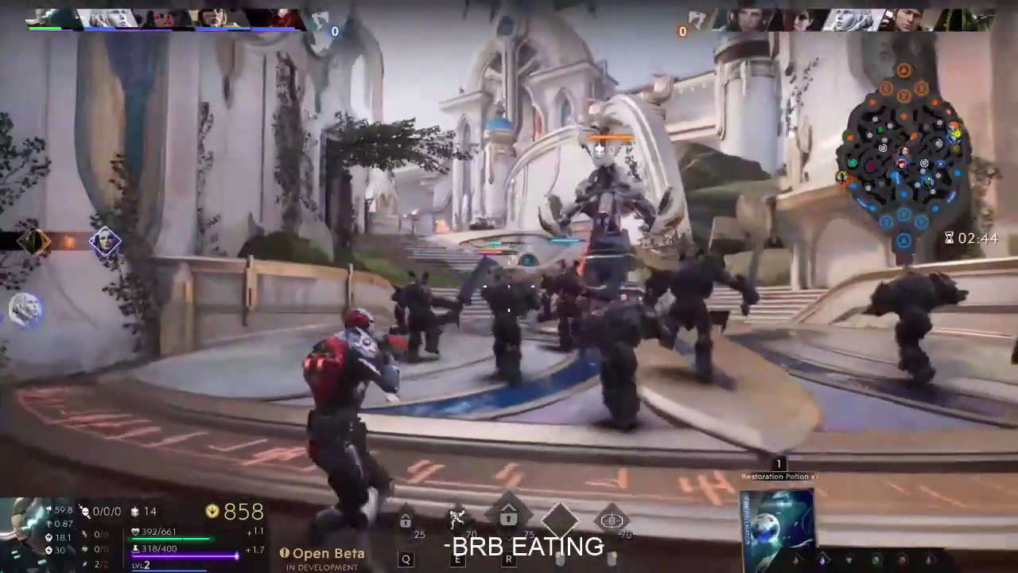
{"action": "left_click", "coordinate": [509, 287]}
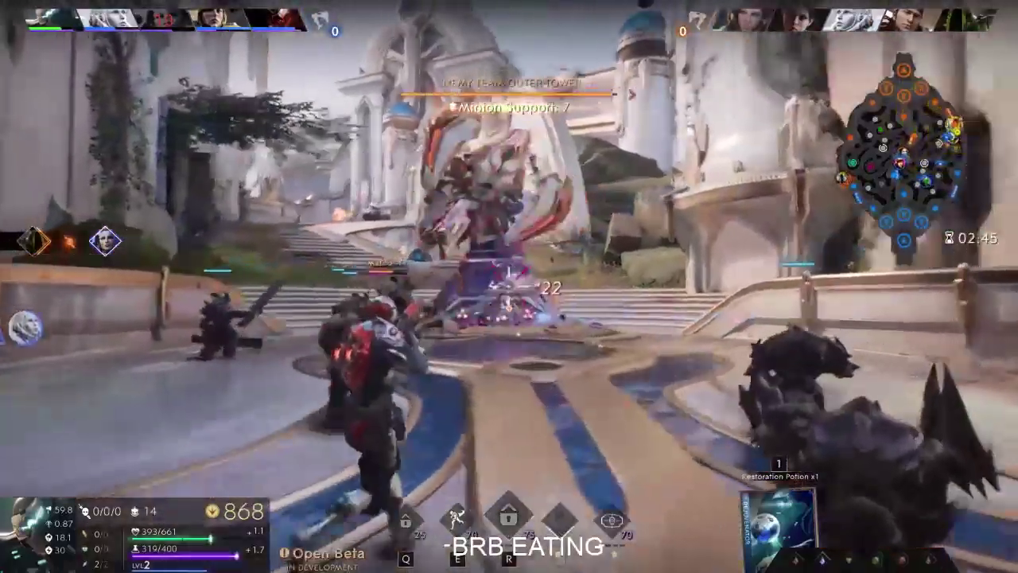
{"action": "left_click", "coordinate": [510, 286]}
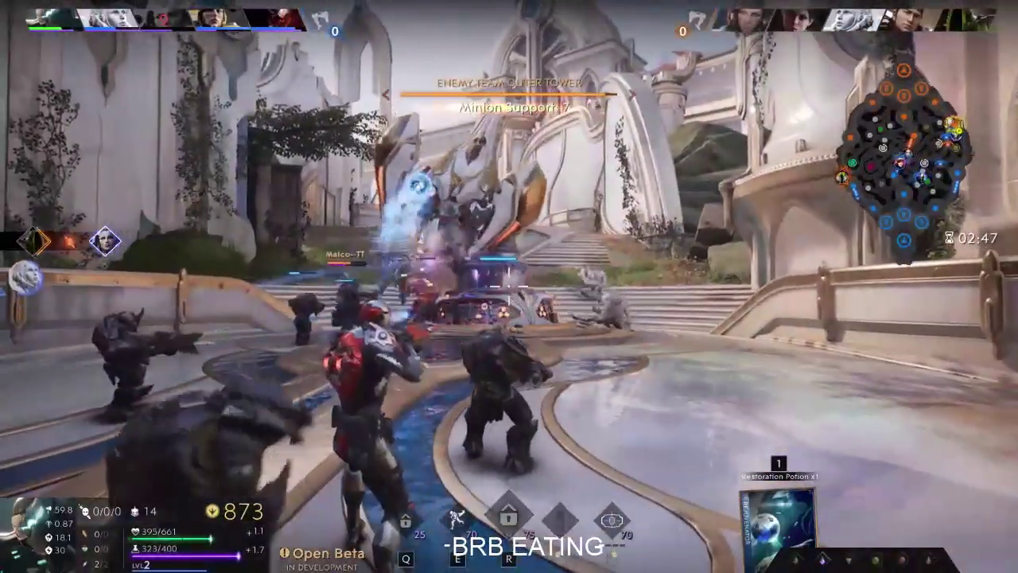
{"action": "key", "text": "Tab"}
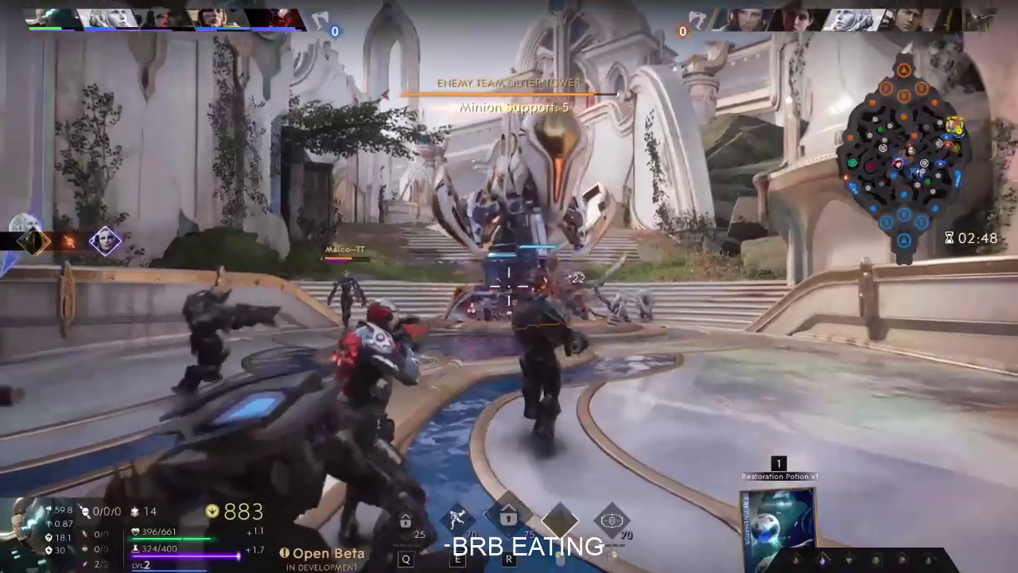
{"action": "left_click", "coordinate": [509, 287]}
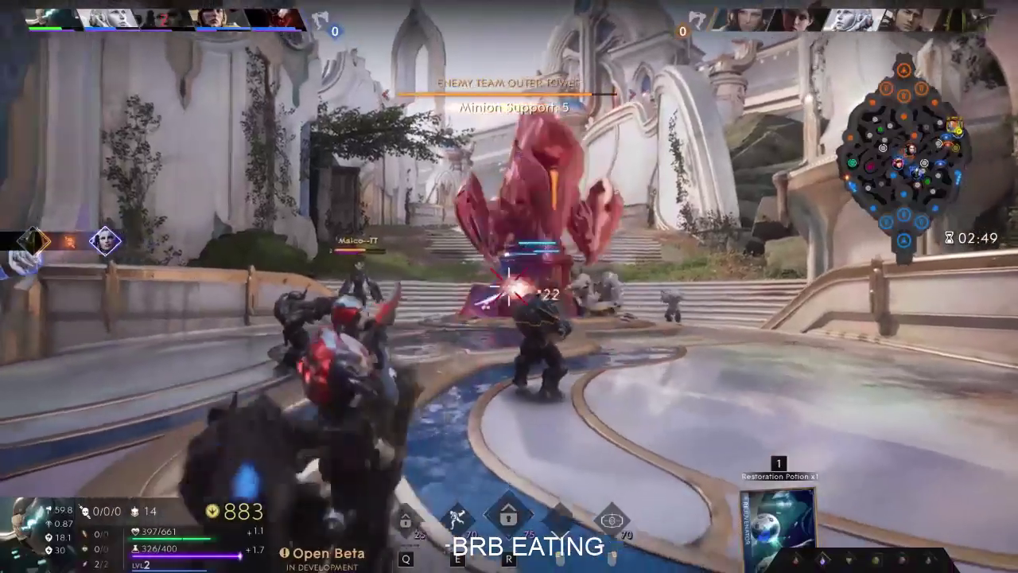
{"action": "left_click", "coordinate": [509, 286]}
{"action": "key", "text": "s"}
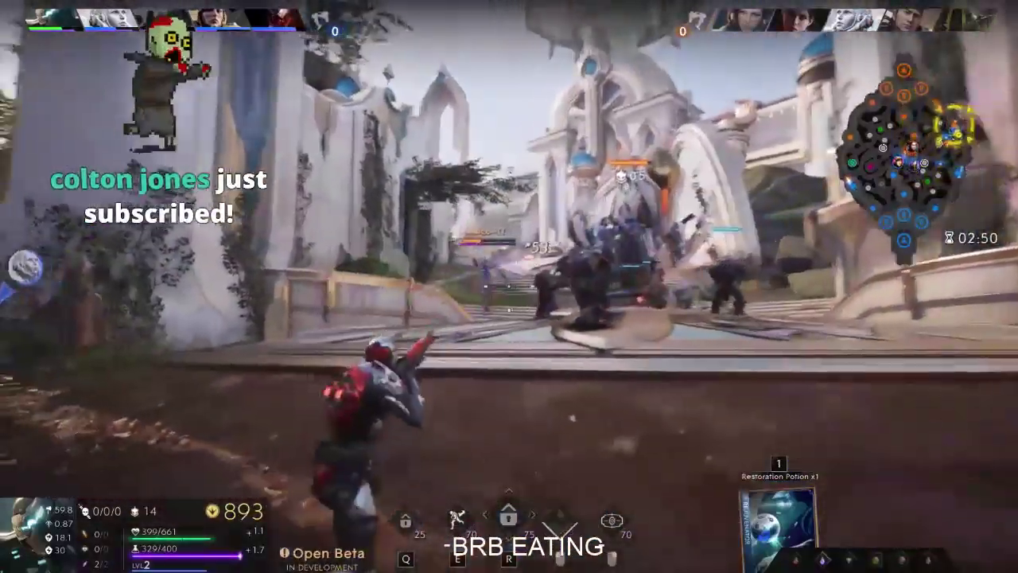
{"action": "key", "text": "e"}
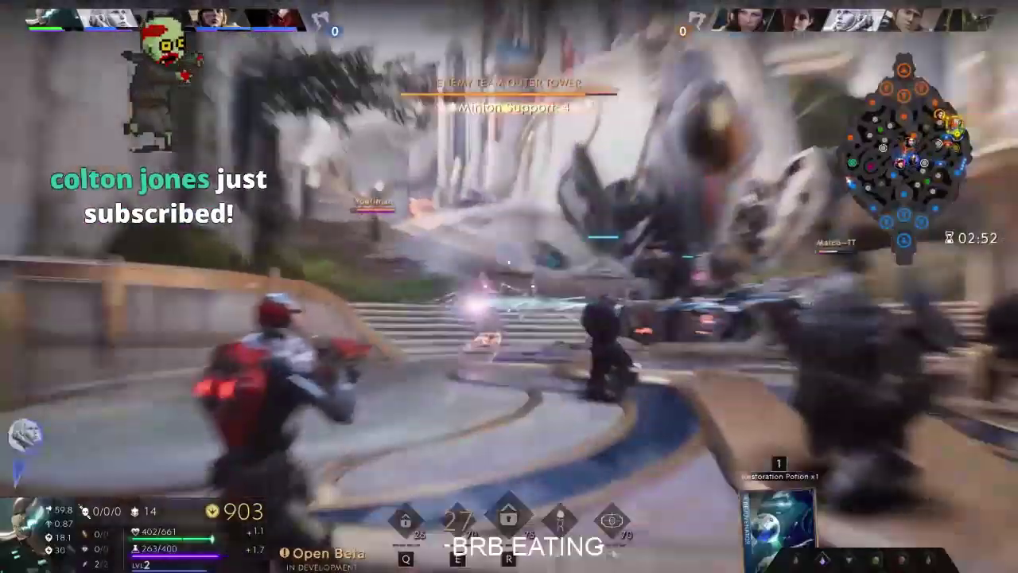
{"action": "right_click", "coordinate": [509, 286]}
{"action": "left_click", "coordinate": [509, 286]}
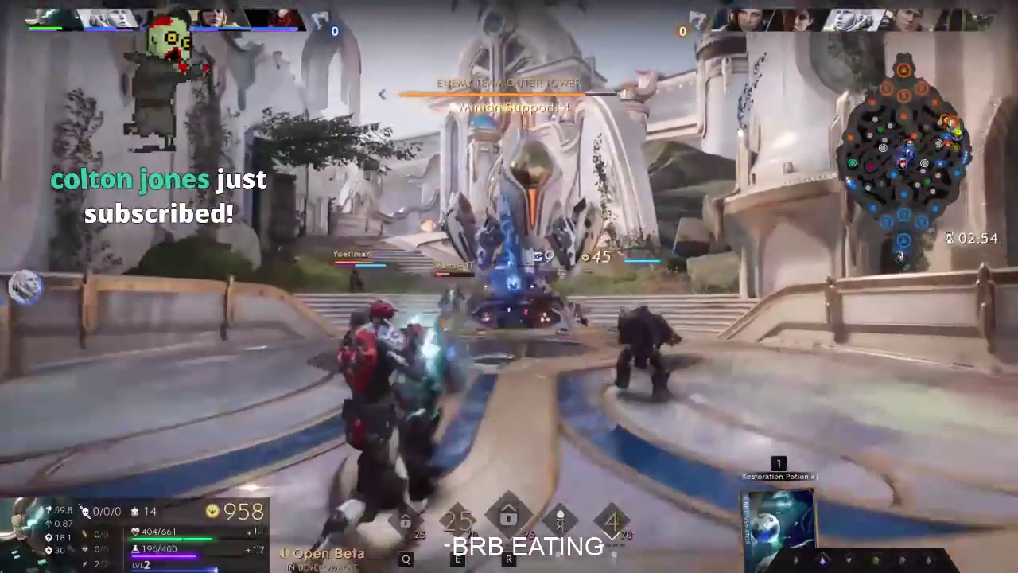
{"action": "left_click", "coordinate": [509, 286]}
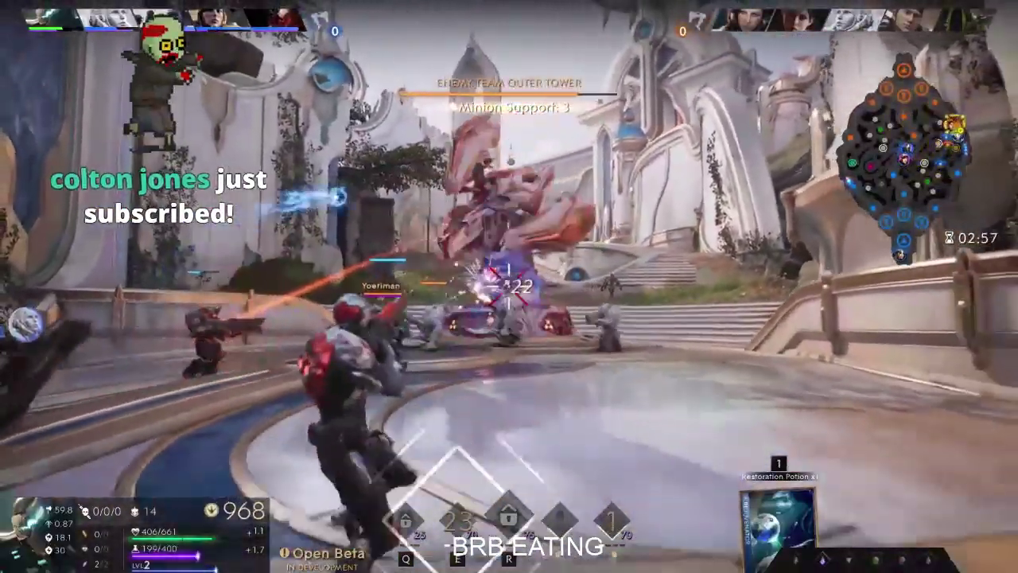
{"action": "key", "text": "s"}
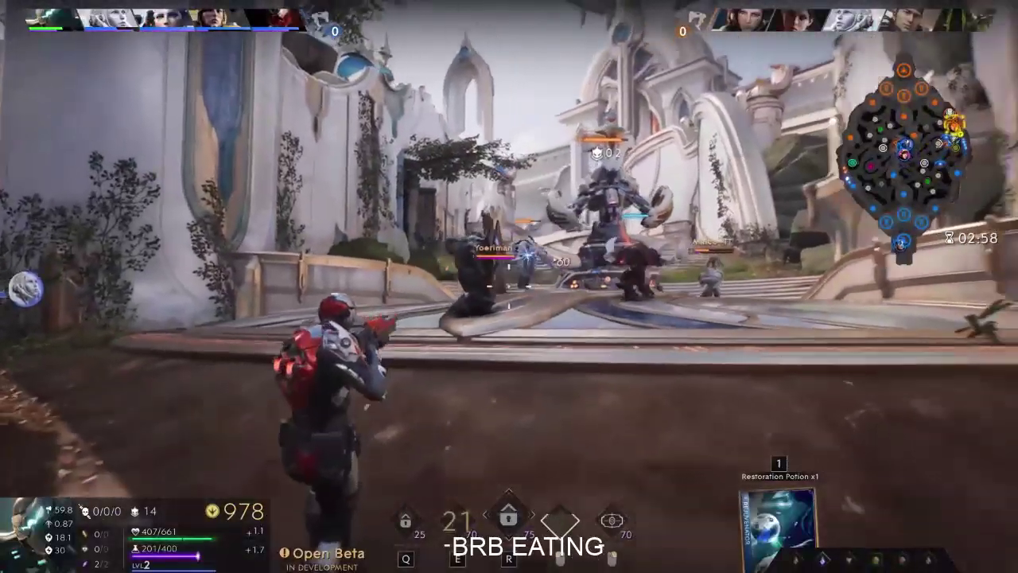
{"action": "left_click", "coordinate": [509, 286]}
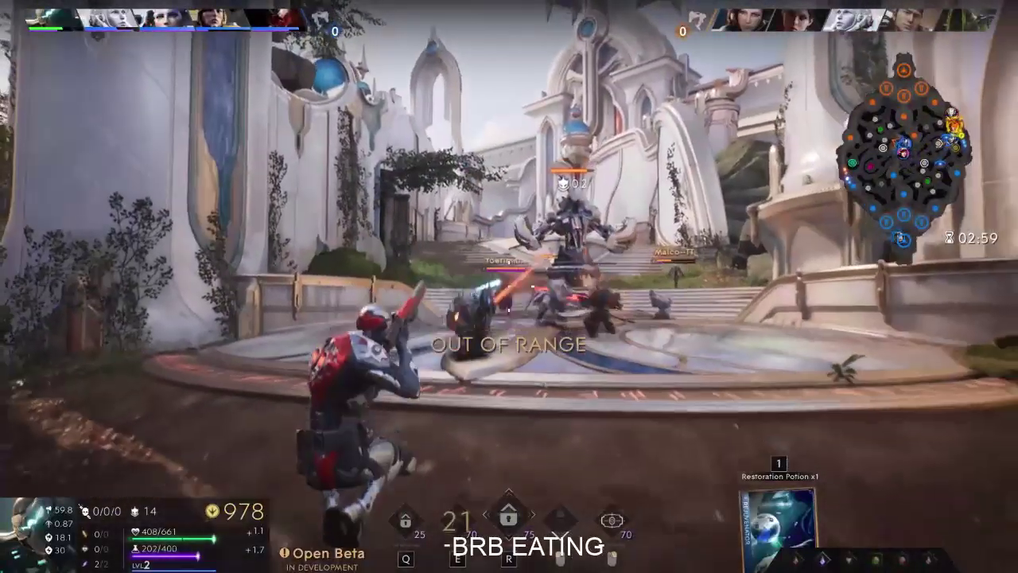
{"action": "key", "text": "w"}
{"action": "left_click", "coordinate": [509, 287]}
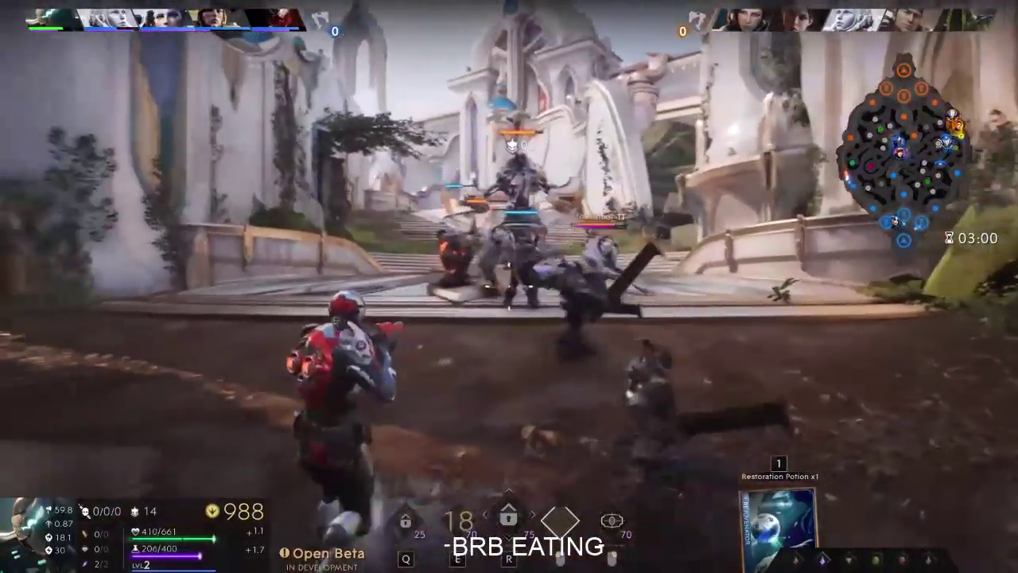
{"action": "key", "text": "w"}
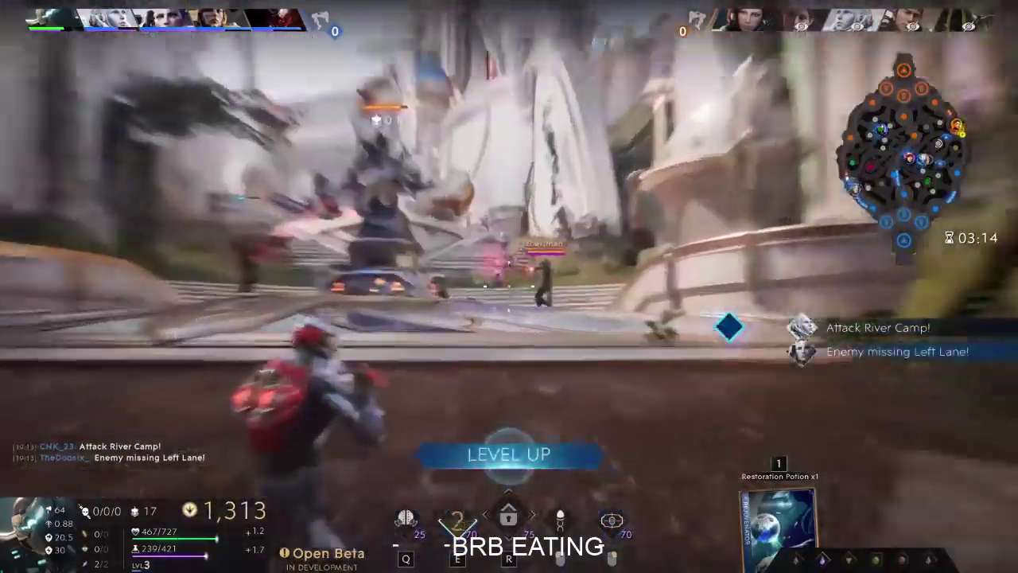
{"action": "right_click", "coordinate": [509, 286]}
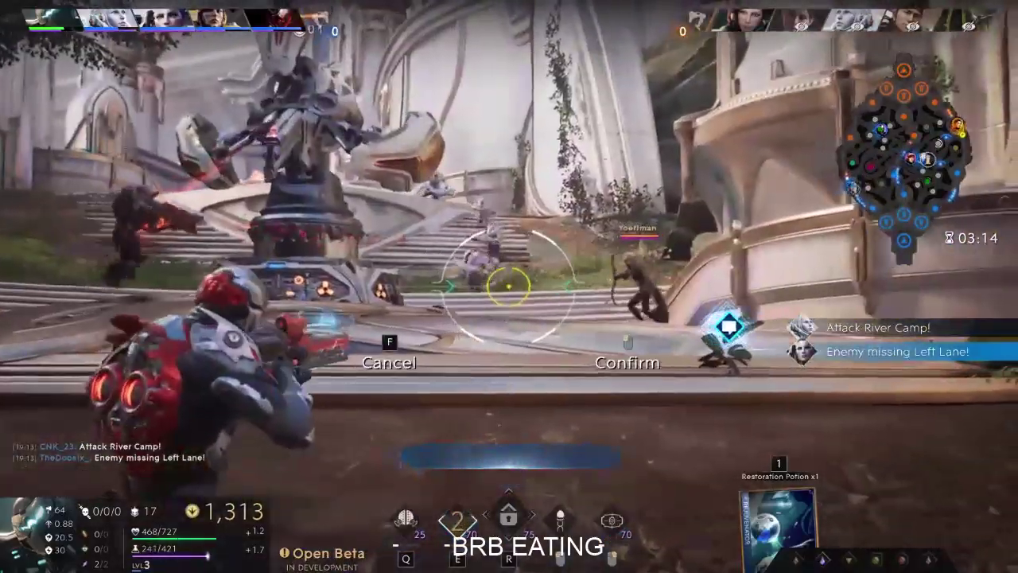
{"action": "left_click", "coordinate": [509, 286]}
{"action": "key", "text": "w"}
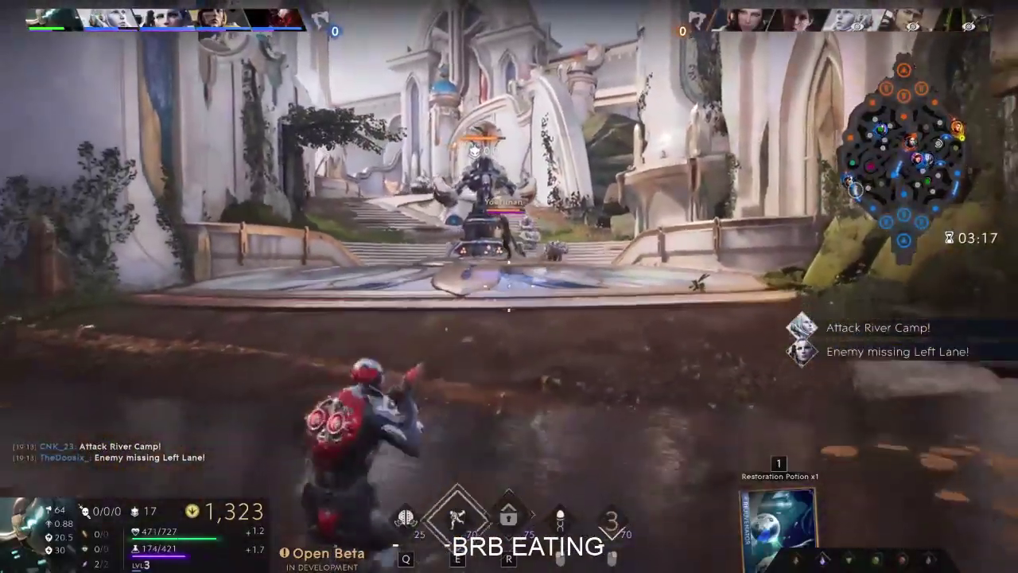
{"action": "key", "text": "w"}
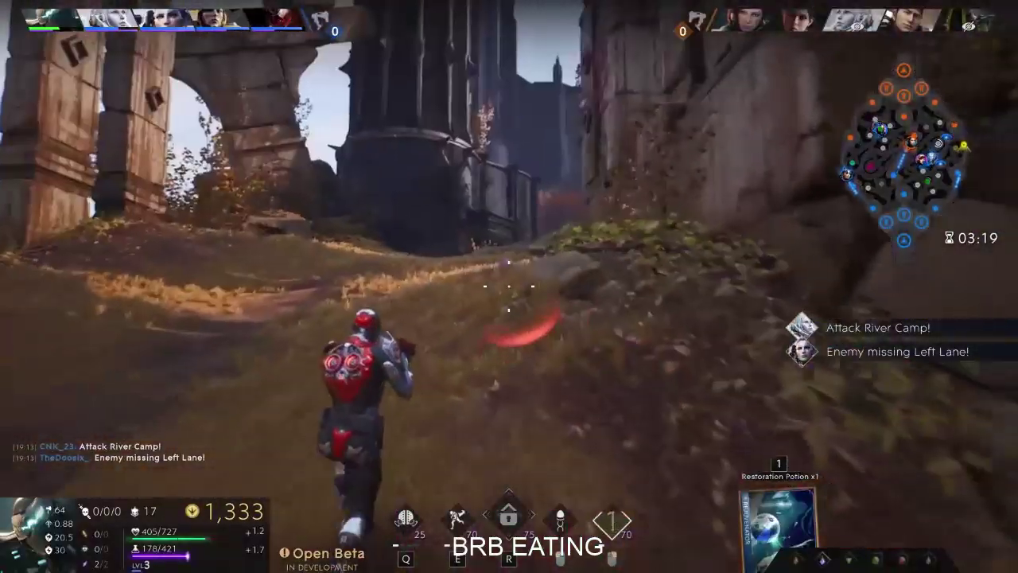
{"action": "key", "text": "w"}
{"action": "left_click", "coordinate": [509, 286]}
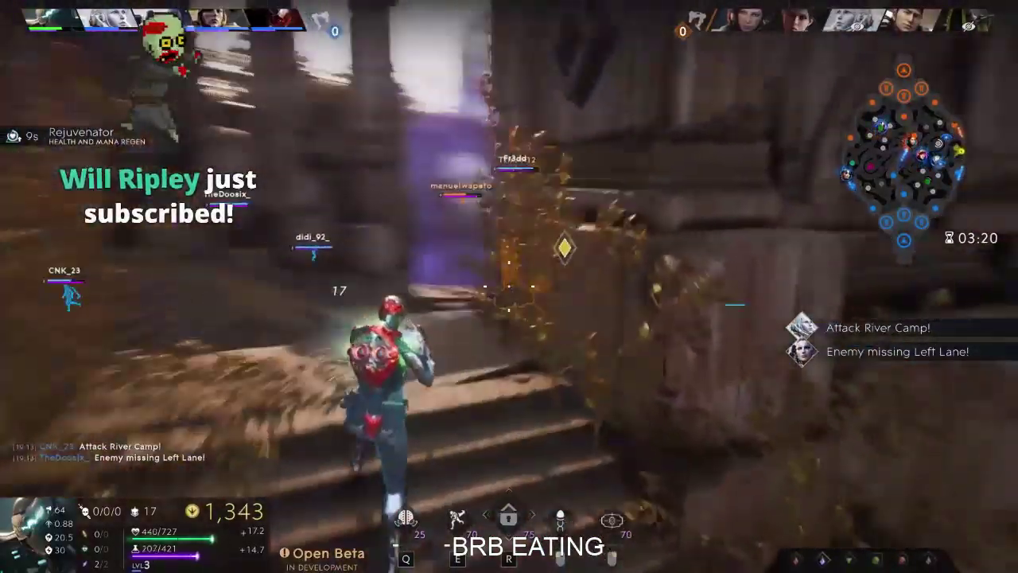
{"action": "left_click", "coordinate": [509, 287]}
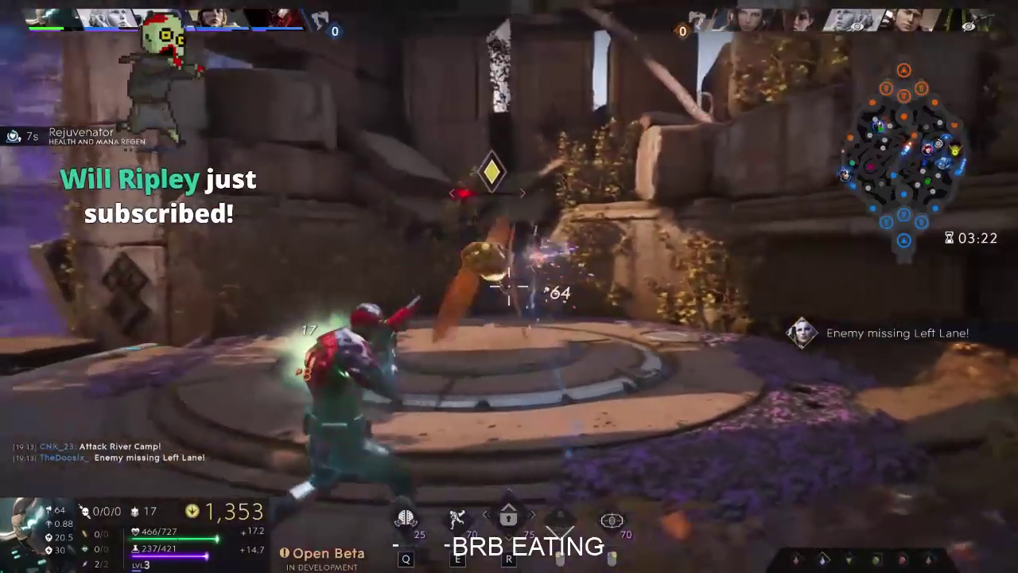
{"action": "key", "text": "w"}
{"action": "key", "text": "w"}
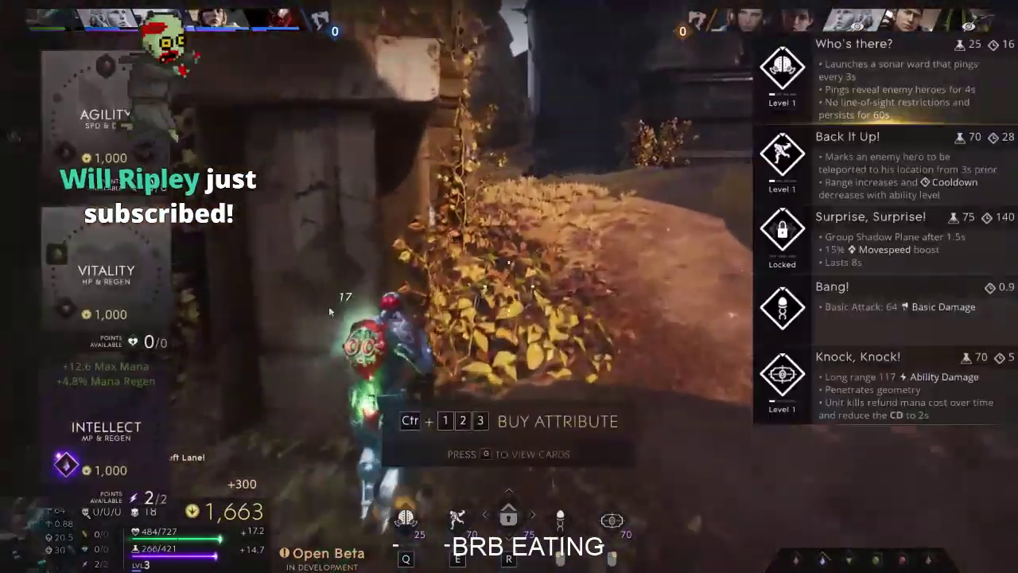
{"action": "key", "text": "ctrl+3"}
{"action": "key", "text": "w"}
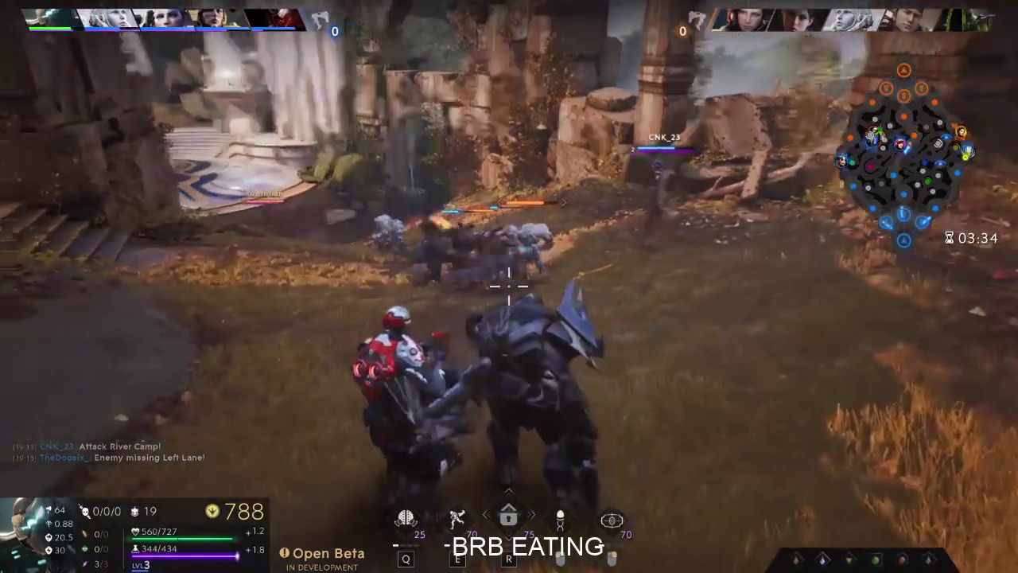
{"action": "key", "text": "Tab"}
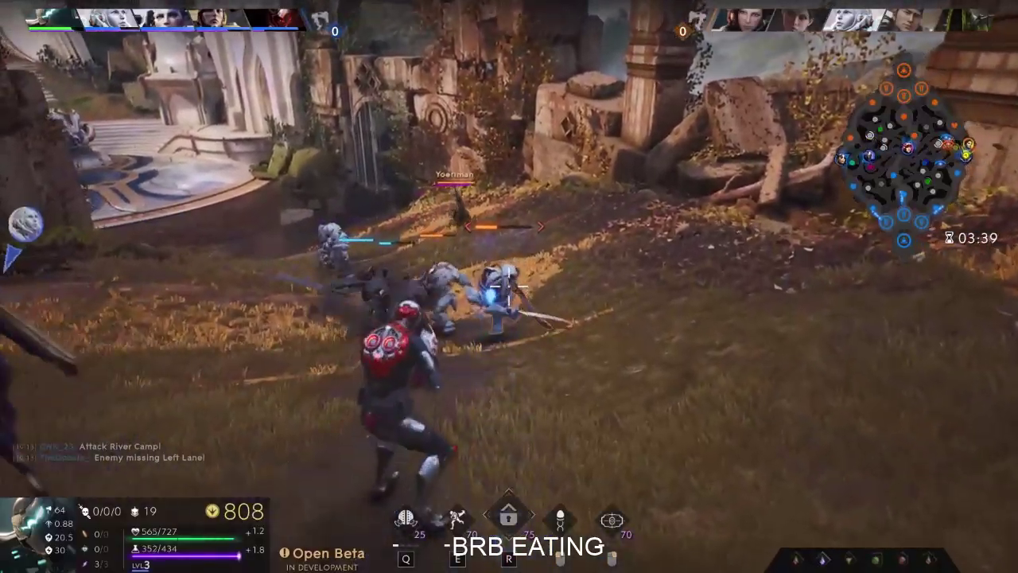
{"action": "left_click", "coordinate": [509, 287]}
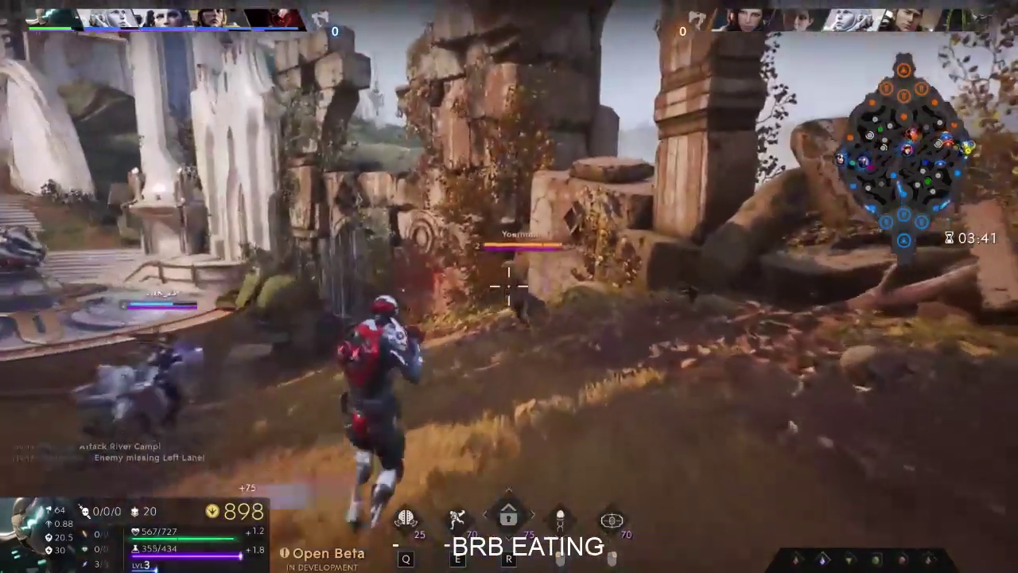
{"action": "left_click", "coordinate": [509, 286]}
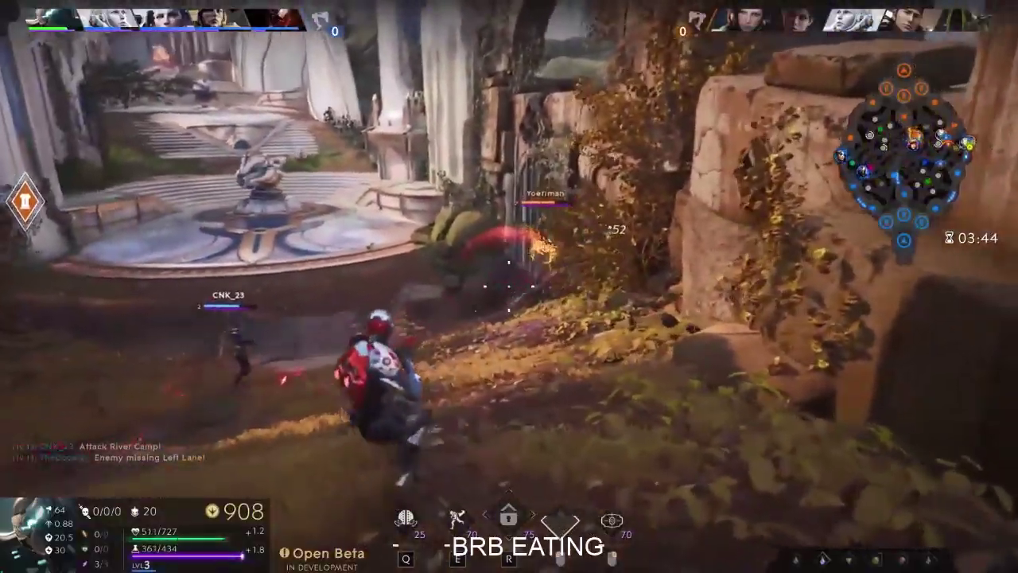
{"action": "left_click", "coordinate": [509, 286]}
{"action": "key", "text": "e"}
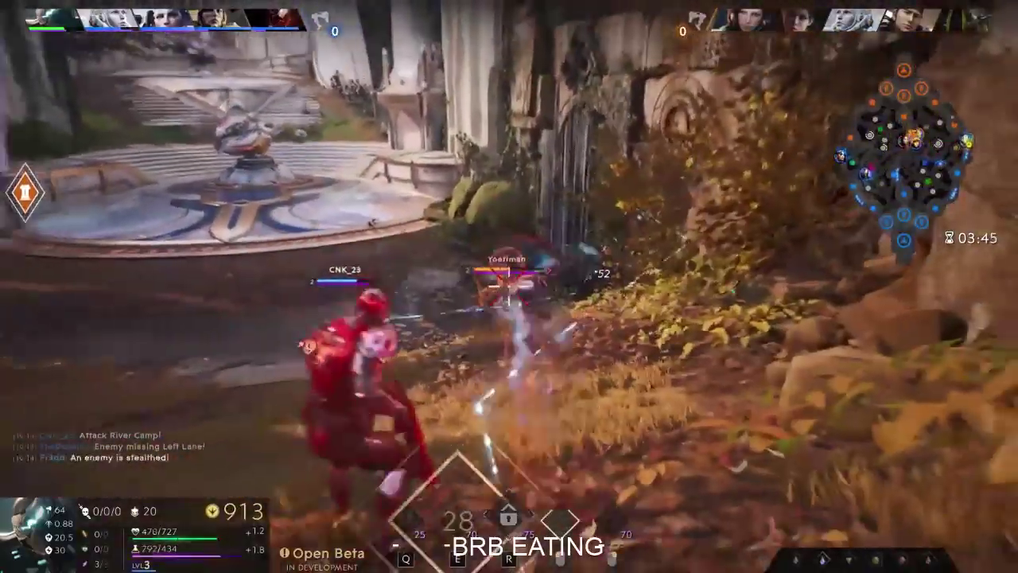
{"action": "left_click", "coordinate": [509, 287]}
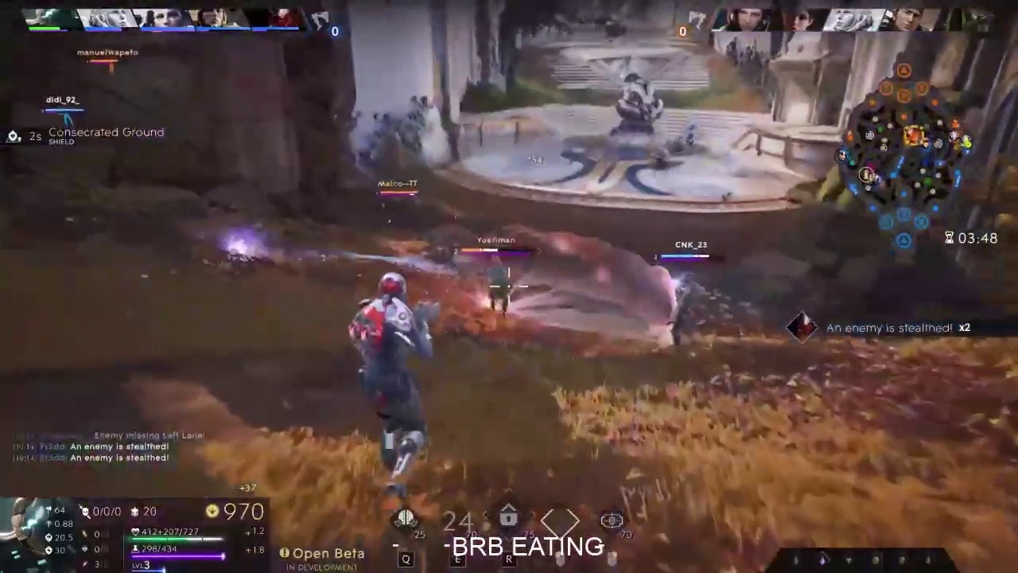
{"action": "left_click", "coordinate": [510, 286]}
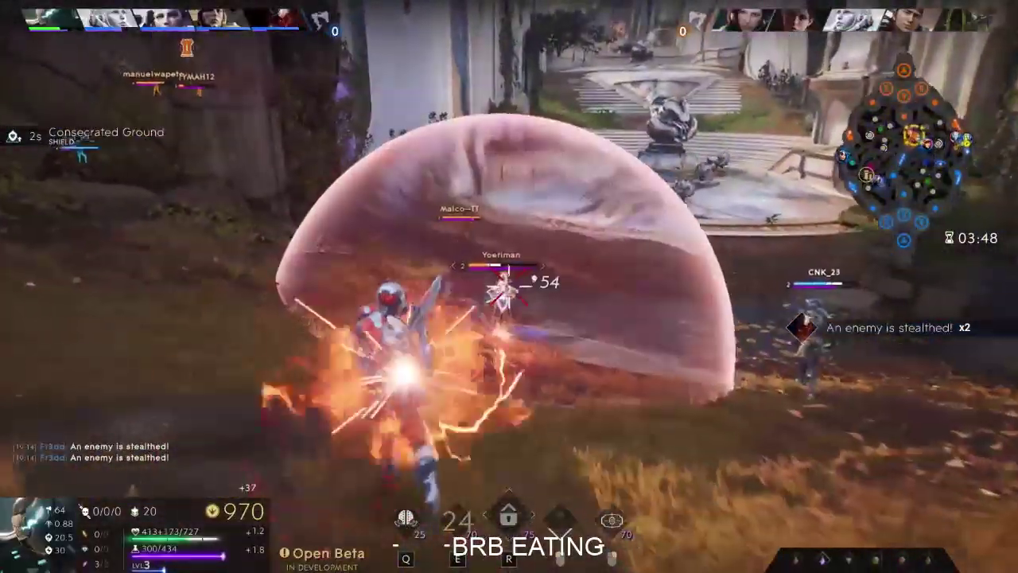
{"action": "left_click", "coordinate": [509, 287]}
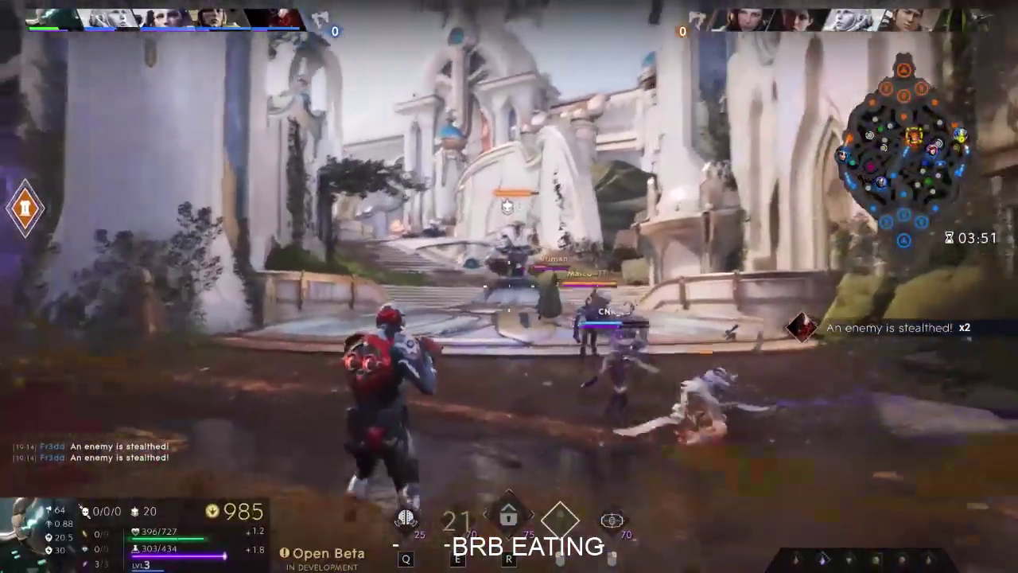
{"action": "left_click", "coordinate": [509, 287]}
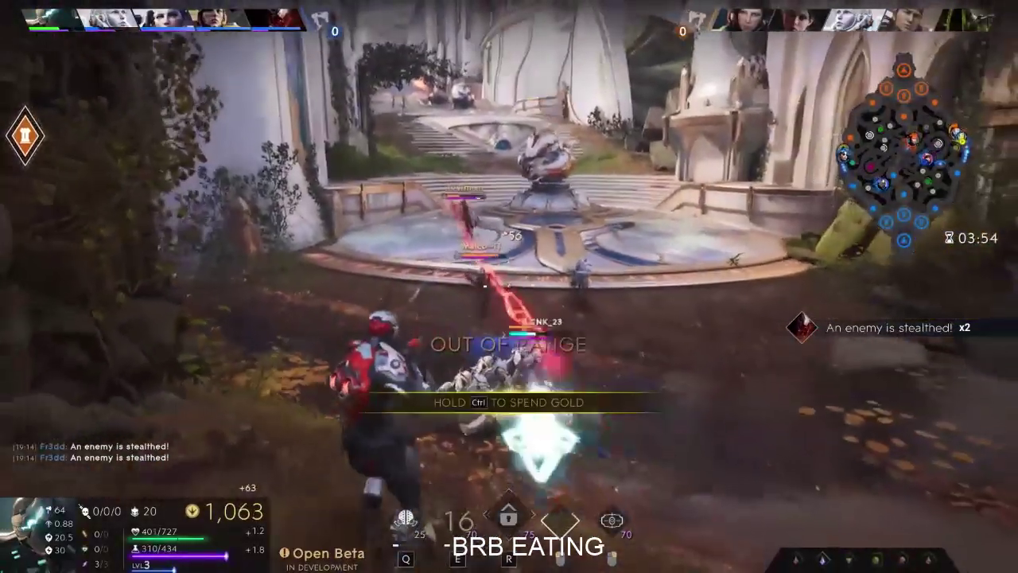
{"action": "key", "text": "r"}
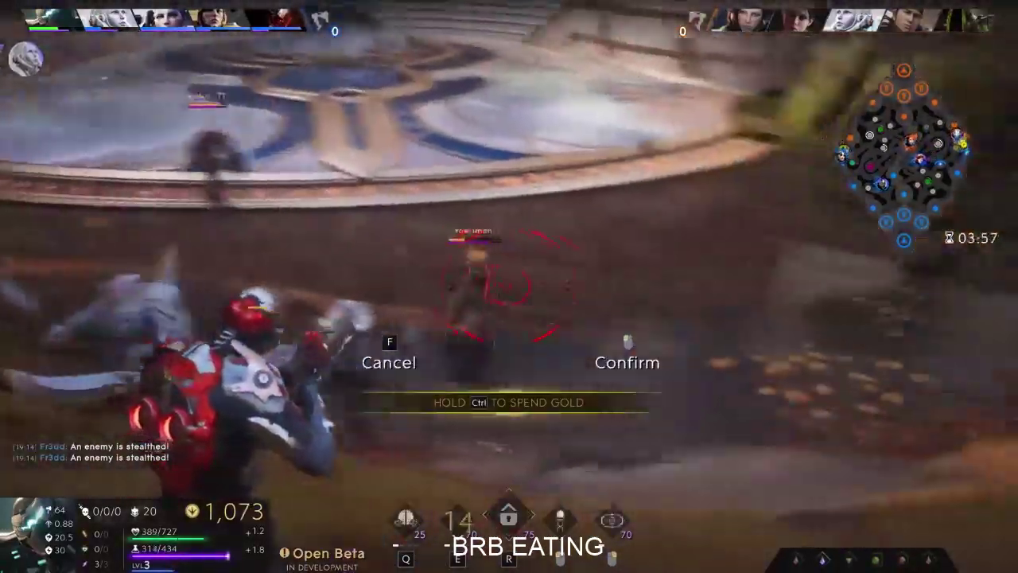
{"action": "left_click", "coordinate": [509, 286]}
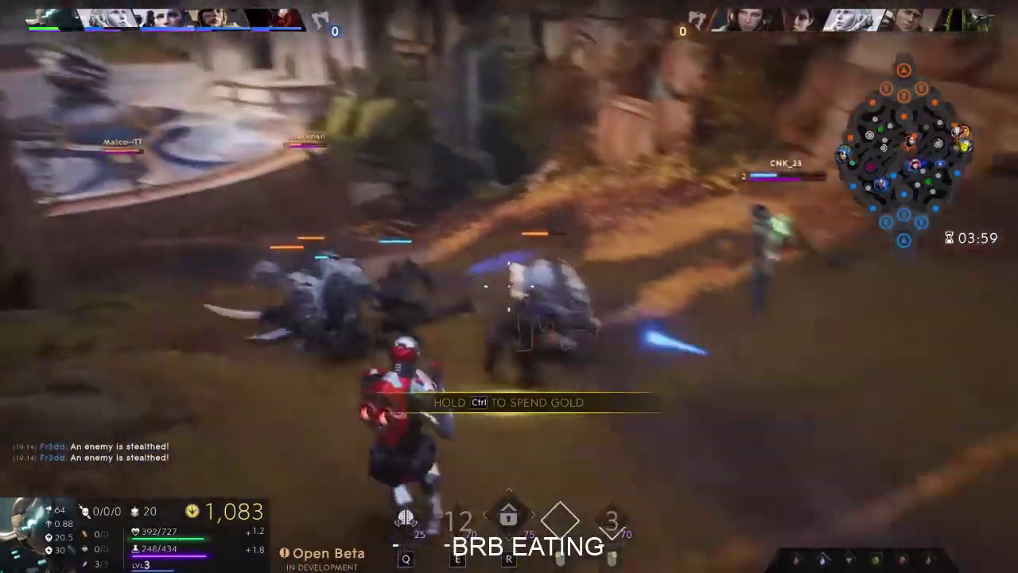
{"action": "left_click", "coordinate": [509, 287]}
{"action": "left_click", "coordinate": [509, 286]}
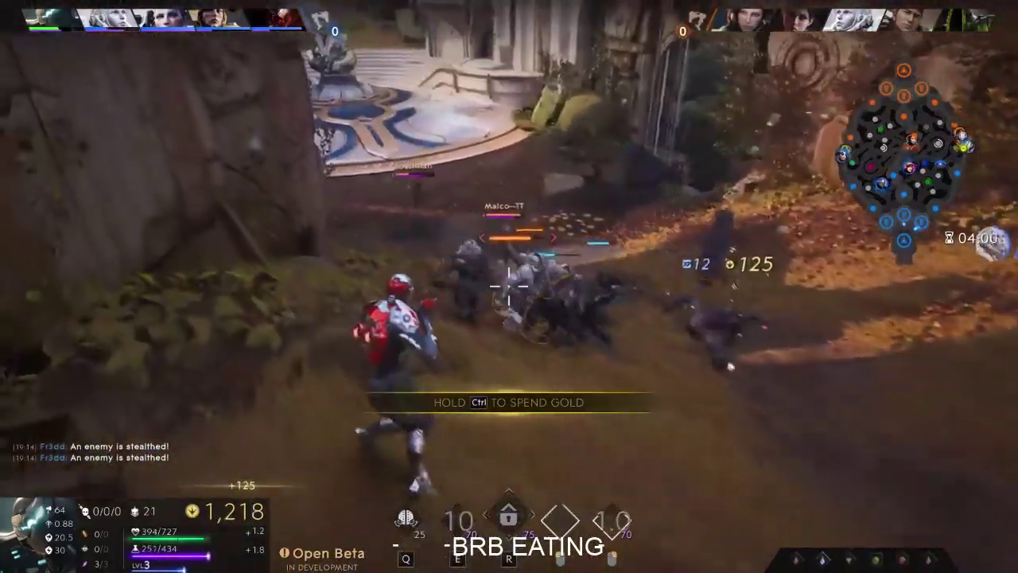
{"action": "left_click", "coordinate": [509, 286]}
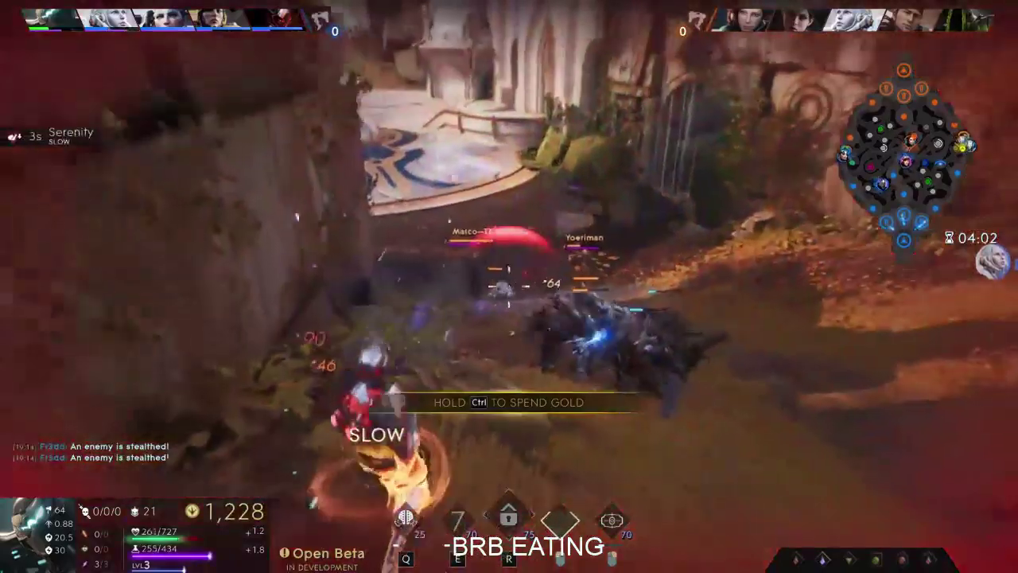
{"action": "left_click", "coordinate": [509, 286]}
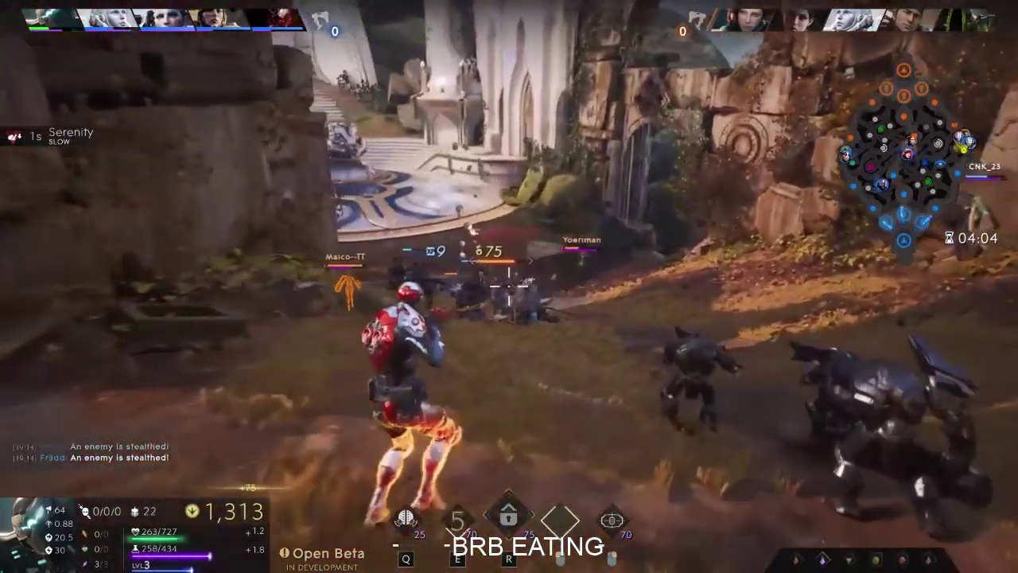
{"action": "left_click", "coordinate": [510, 286]}
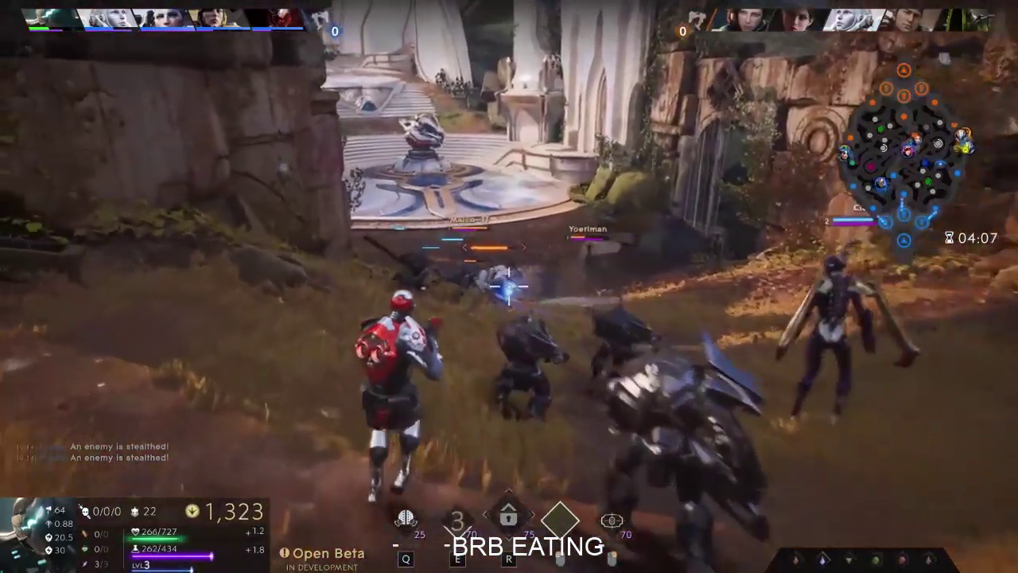
{"action": "left_click", "coordinate": [509, 286]}
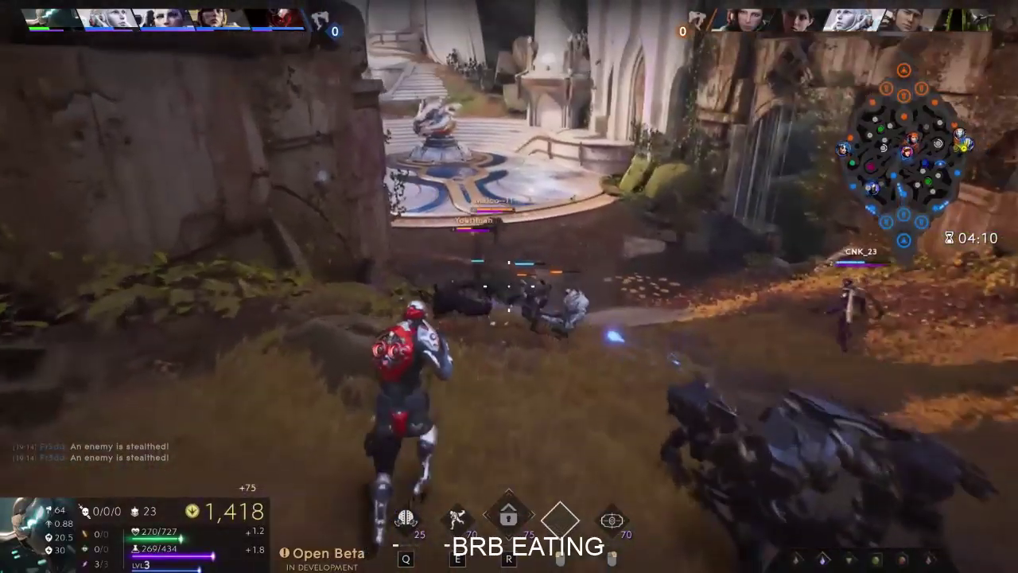
{"action": "left_click", "coordinate": [509, 286]}
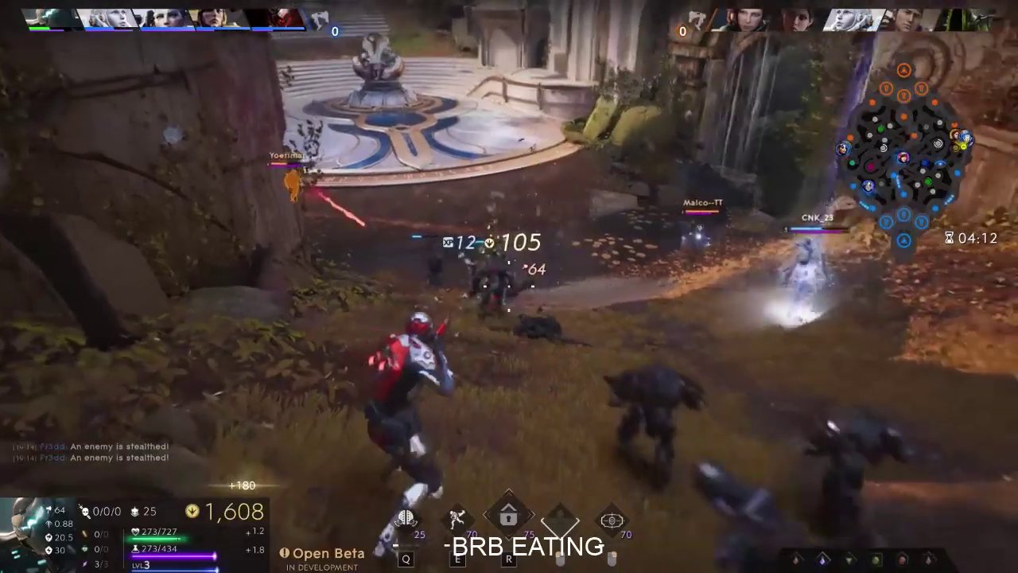
{"action": "left_click", "coordinate": [509, 287]}
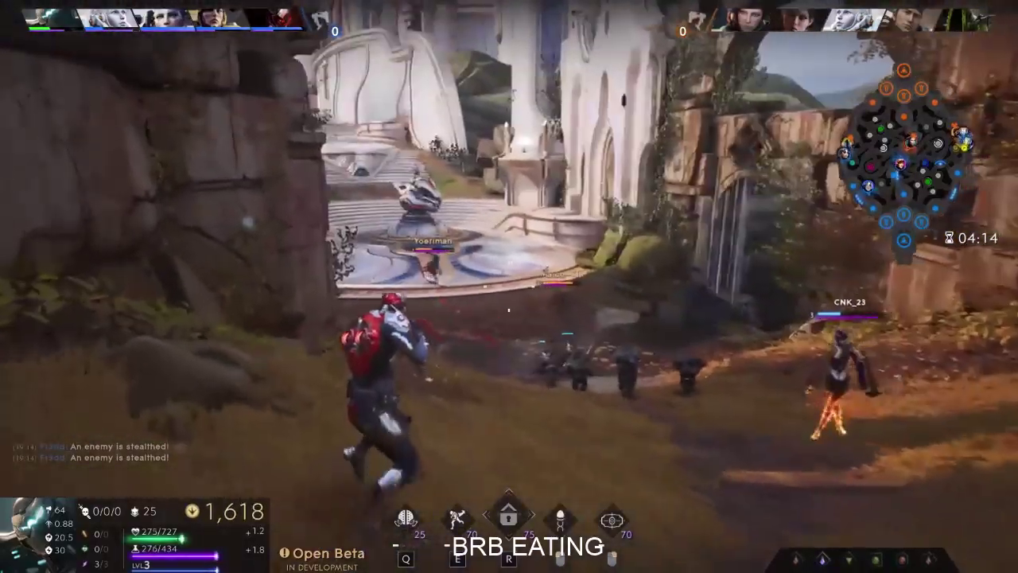
{"action": "key", "text": "c"}
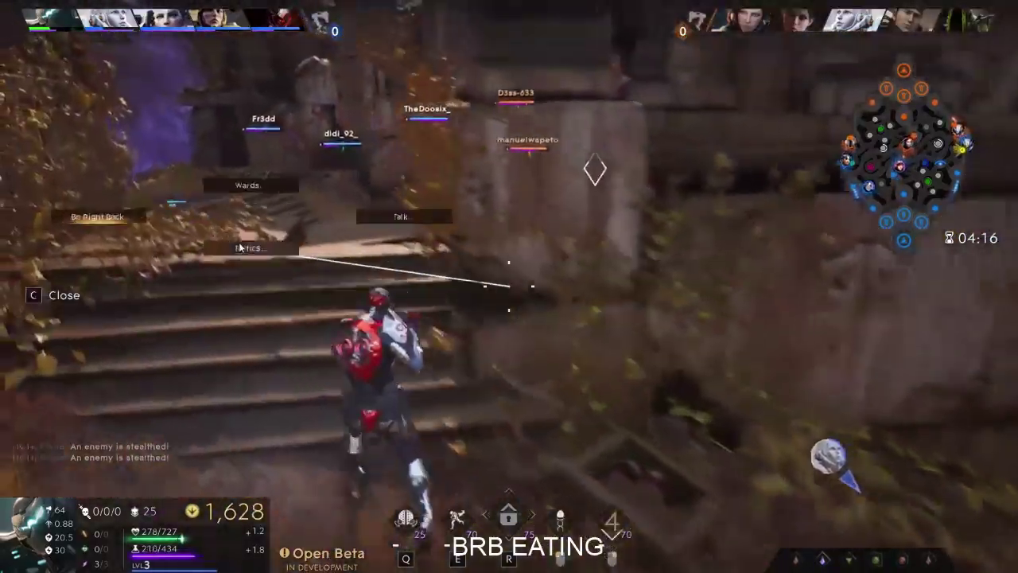
{"action": "left_click", "coordinate": [97, 216]}
{"action": "key", "text": "p"}
{"action": "key", "text": "p"}
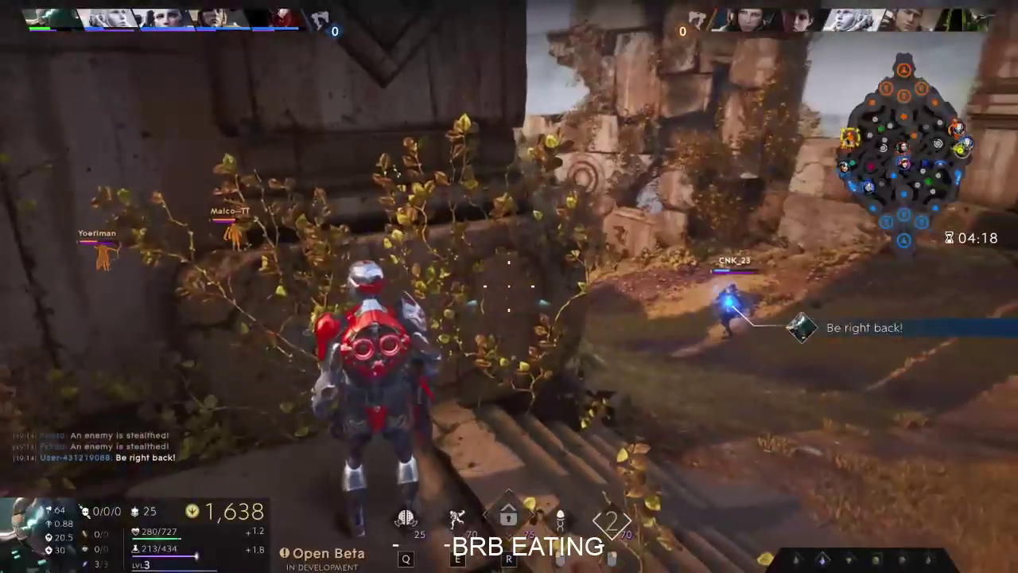
{"action": "left_click", "coordinate": [509, 286]}
{"action": "key", "text": "p"}
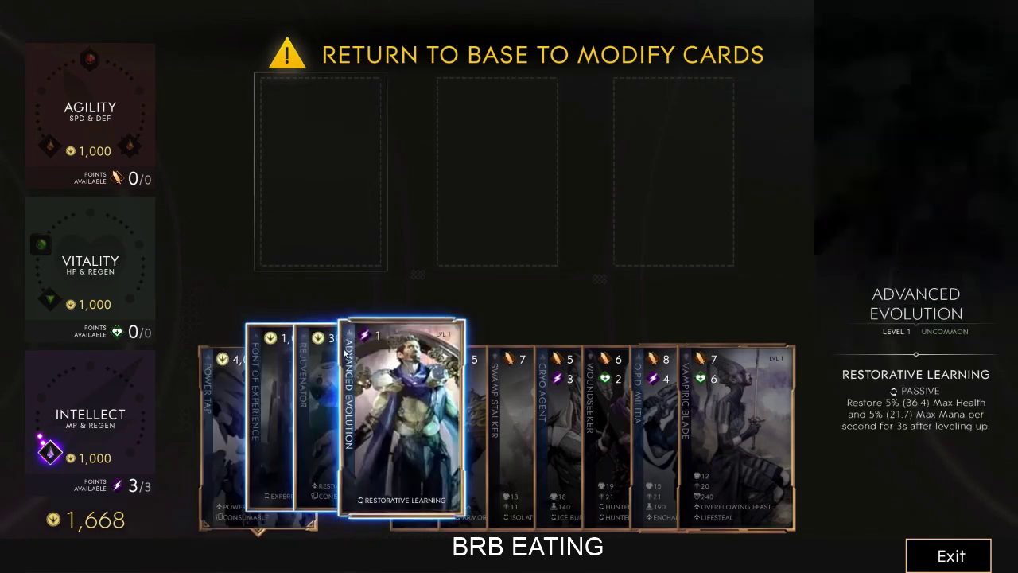
{"action": "key", "text": "p"}
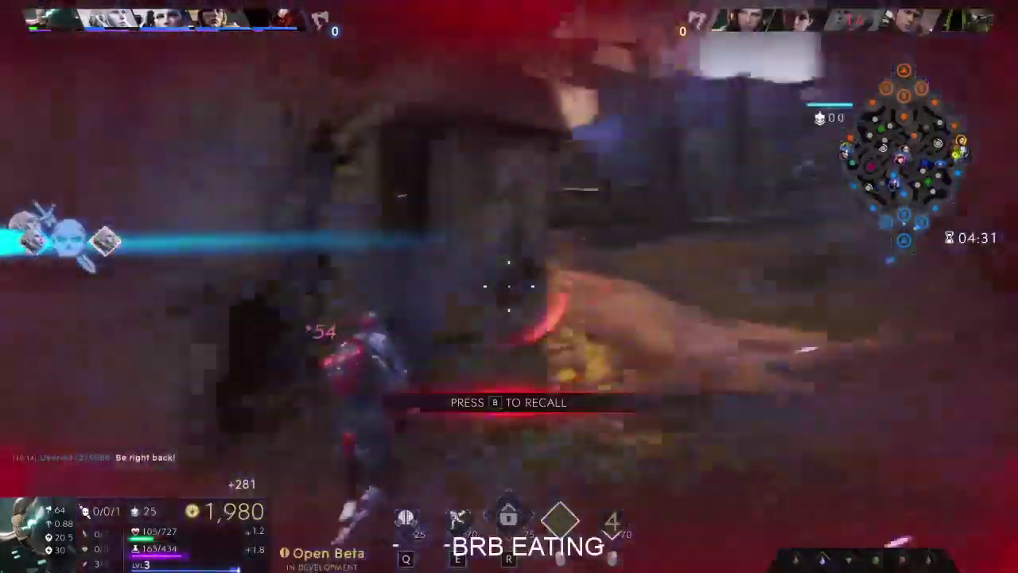
{"action": "key", "text": "w"}
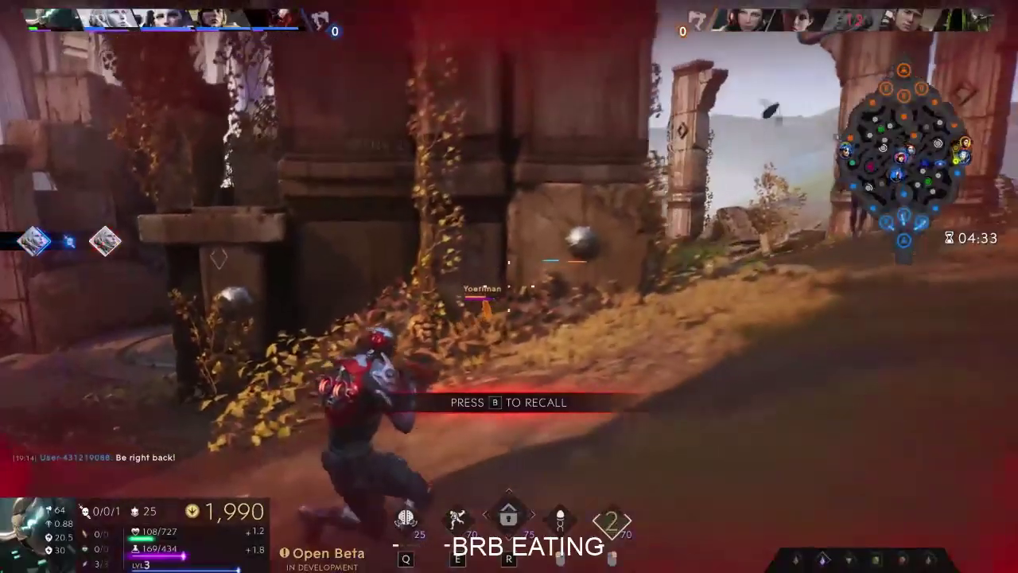
{"action": "key", "text": "w"}
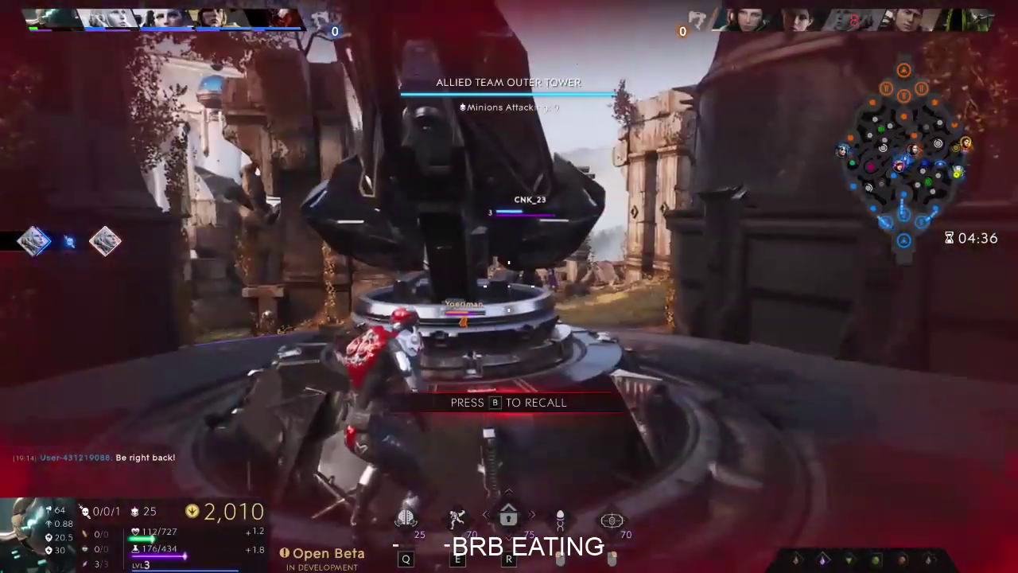
{"action": "key", "text": "c"}
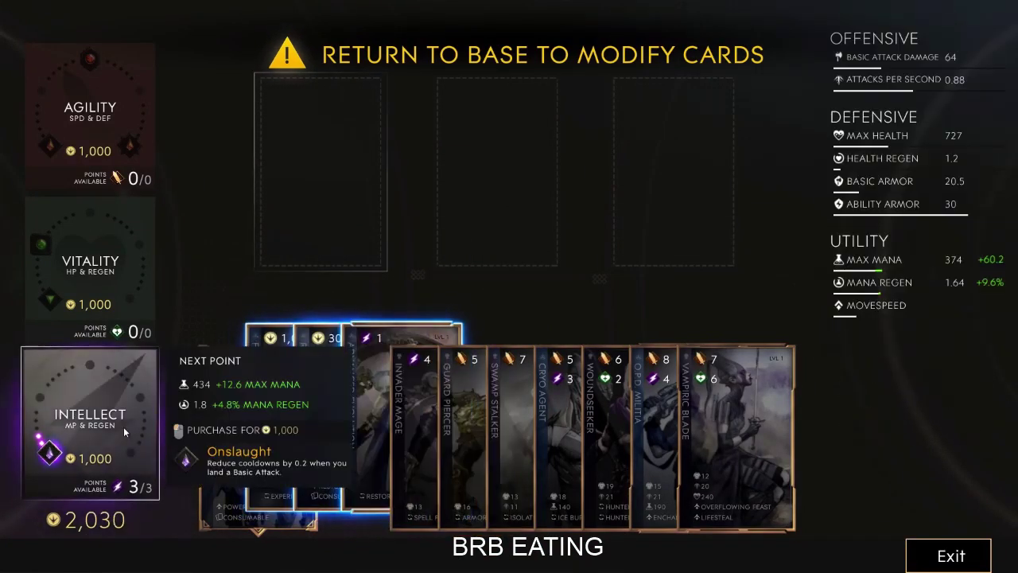
{"action": "left_click", "coordinate": [118, 443]}
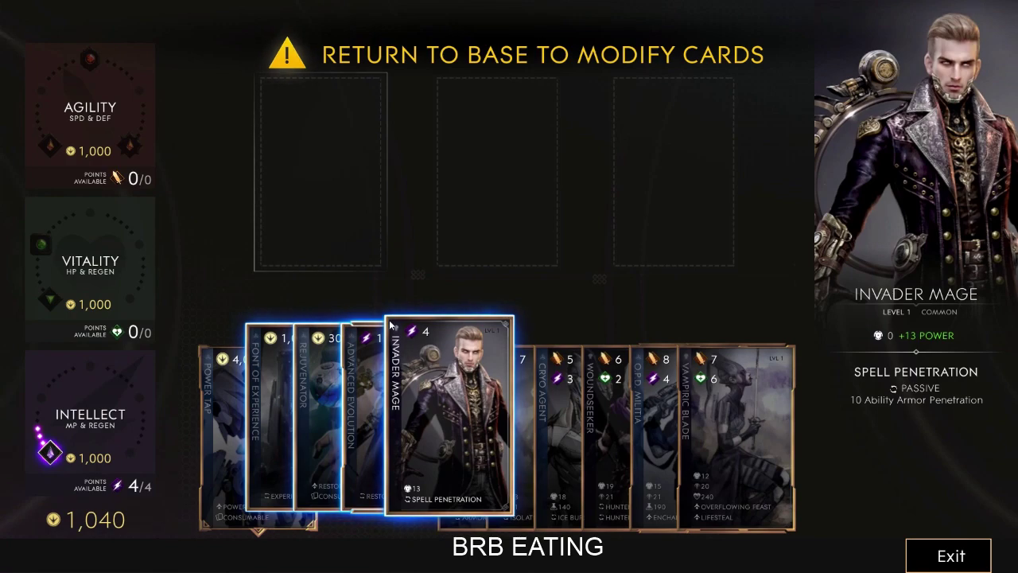
{"action": "key", "text": "p"}
{"action": "key", "text": "p"}
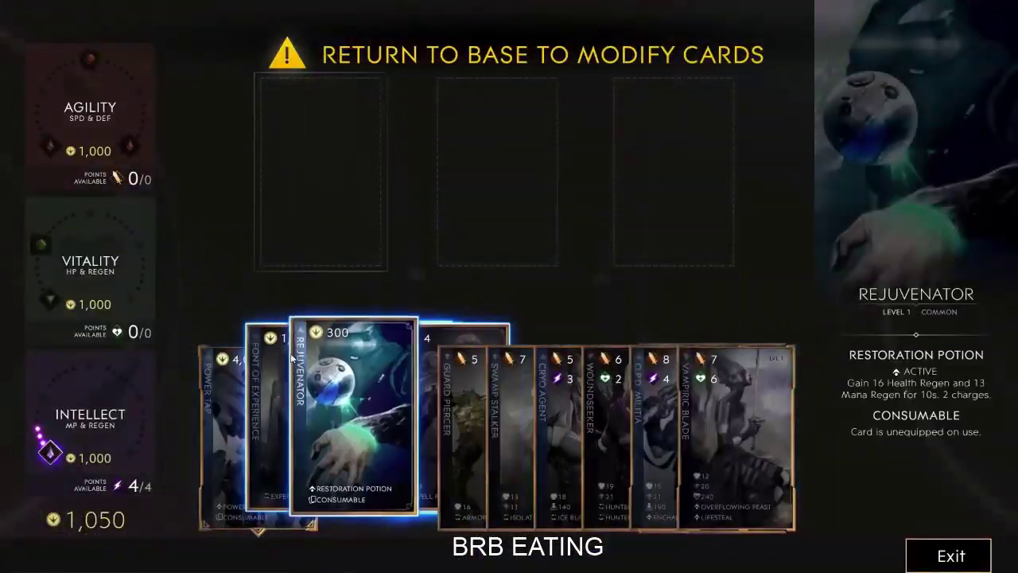
{"action": "left_click", "coordinate": [269, 405]}
{"action": "left_click", "coordinate": [379, 399]}
{"action": "key", "text": "p"}
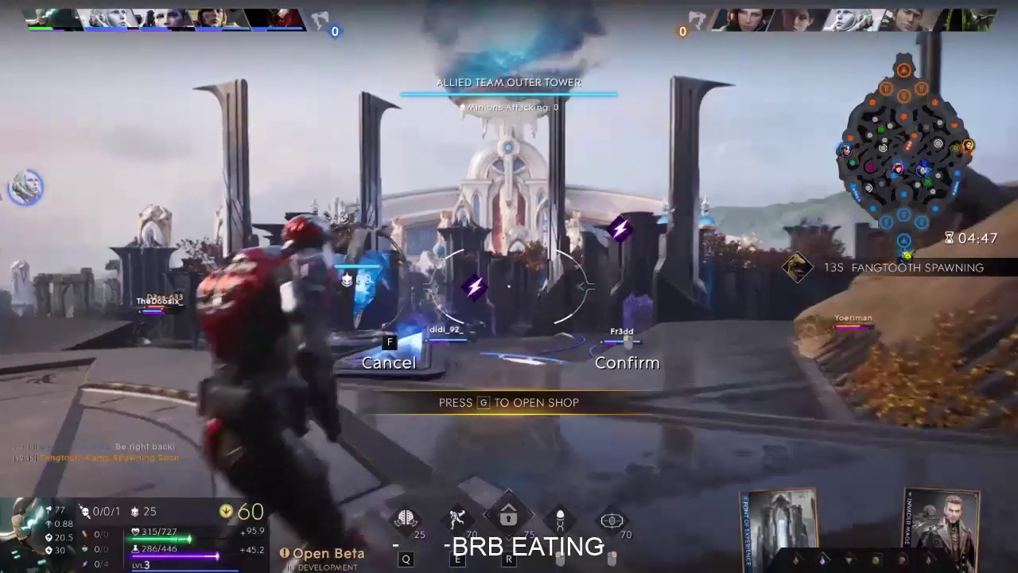
{"action": "key", "text": "w"}
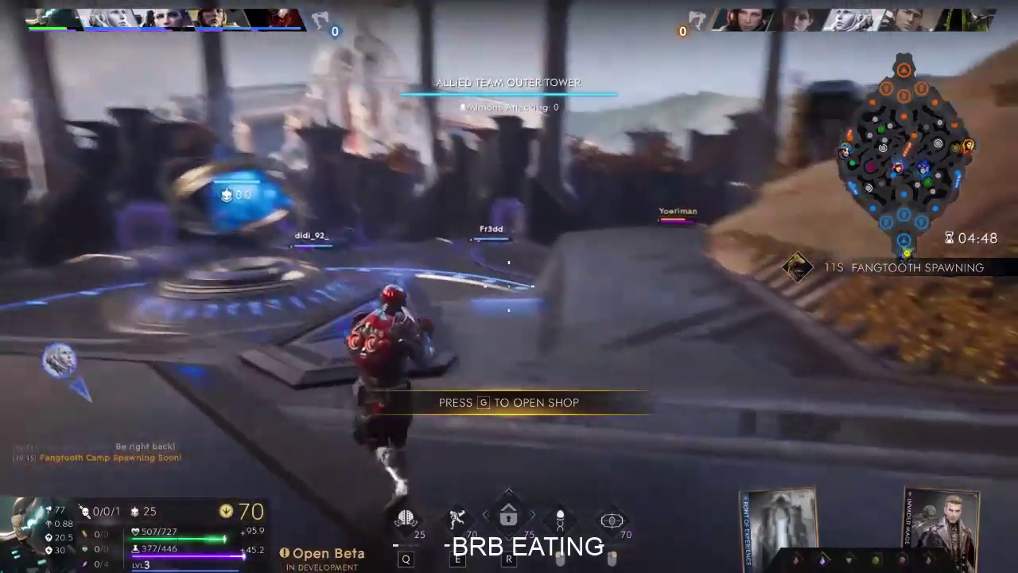
{"action": "key", "text": "w"}
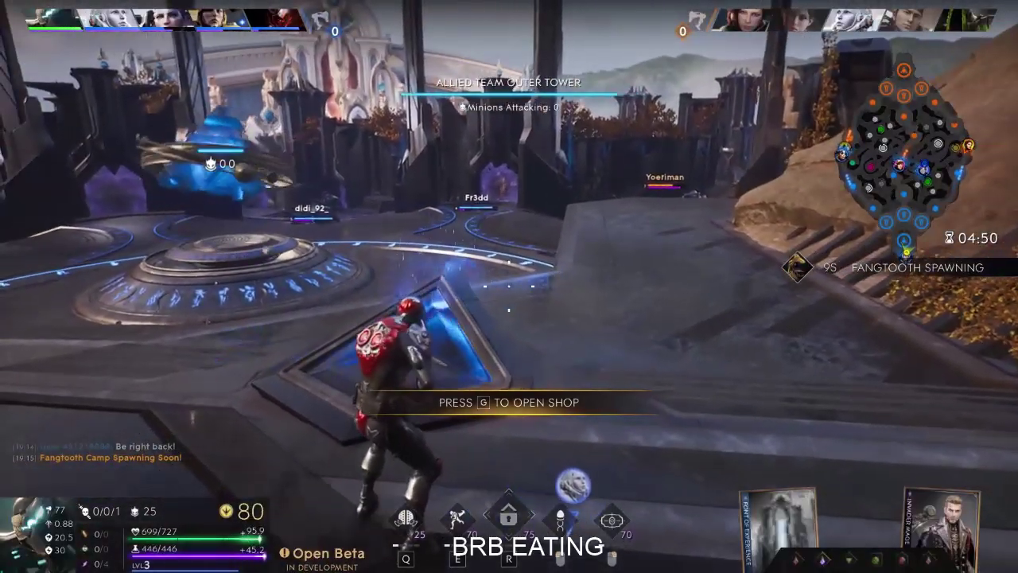
{"action": "key", "text": "w"}
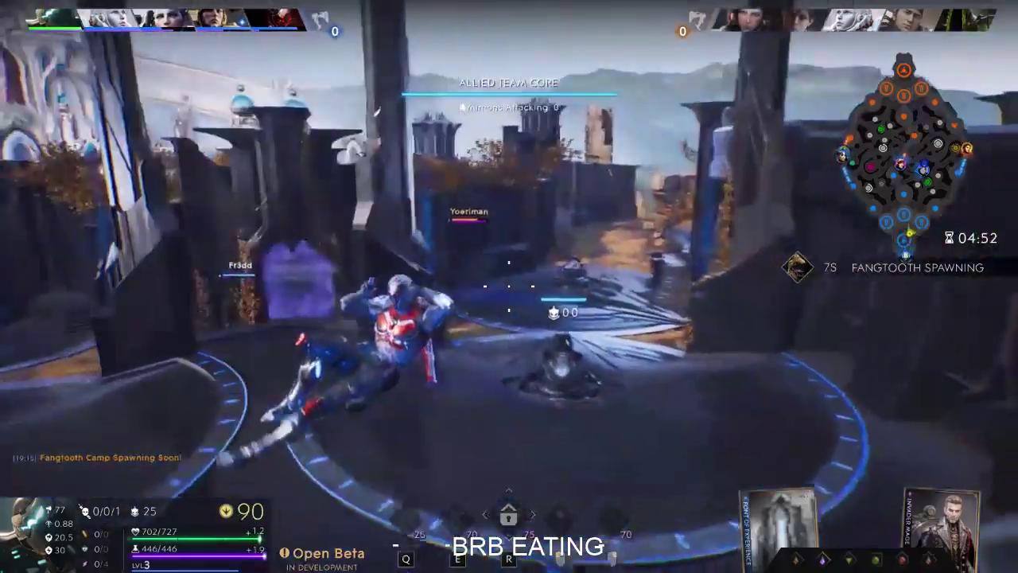
{"action": "key", "text": "w"}
{"action": "key", "text": "Tab"}
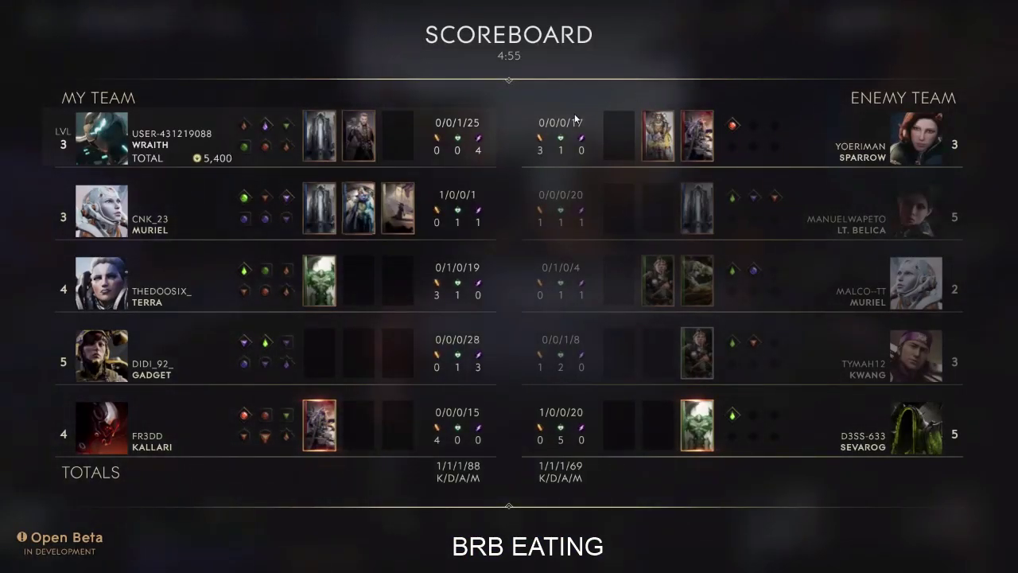
{"action": "key", "text": "Tab"}
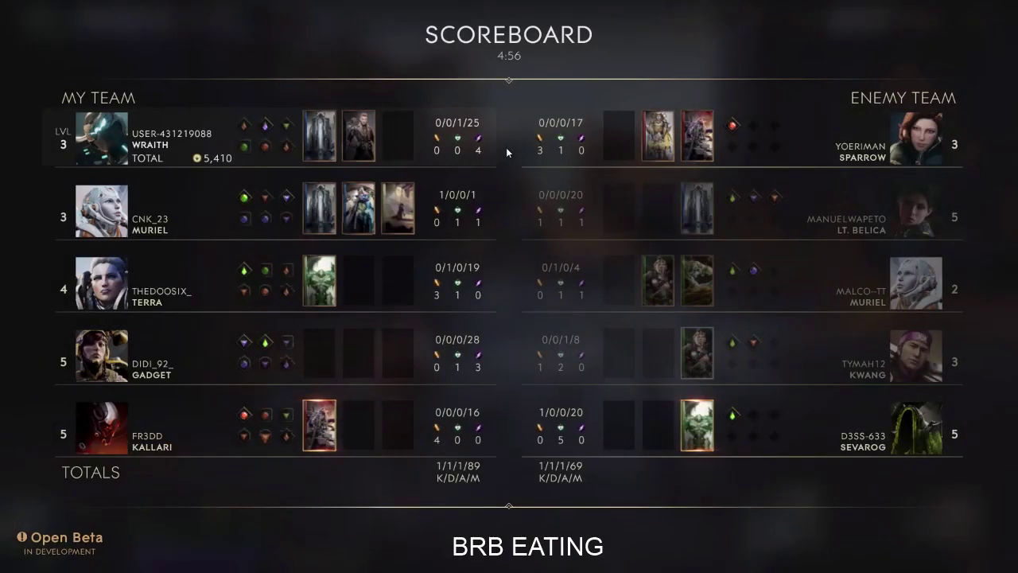
{"action": "key", "text": "w"}
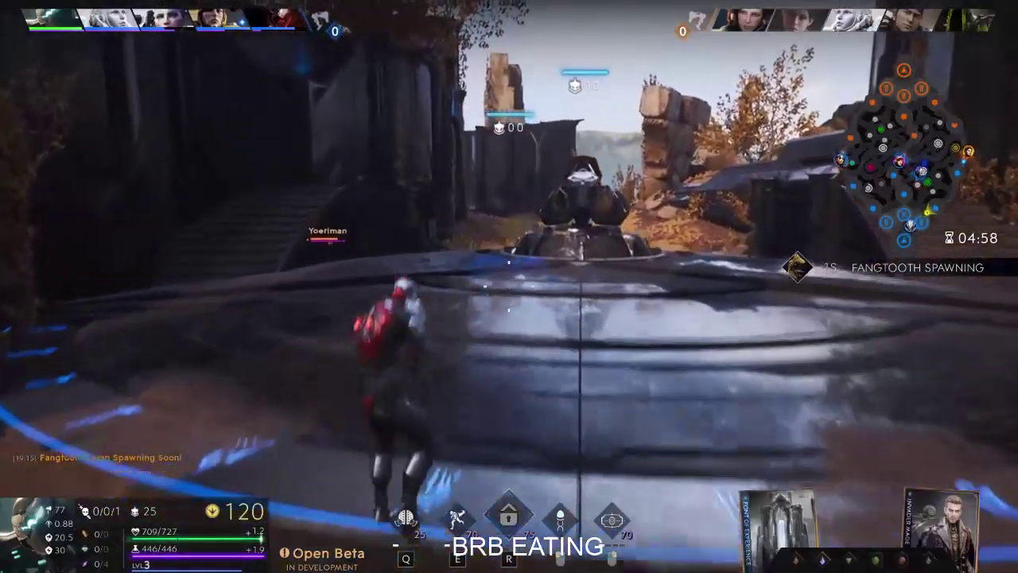
{"action": "key", "text": "w"}
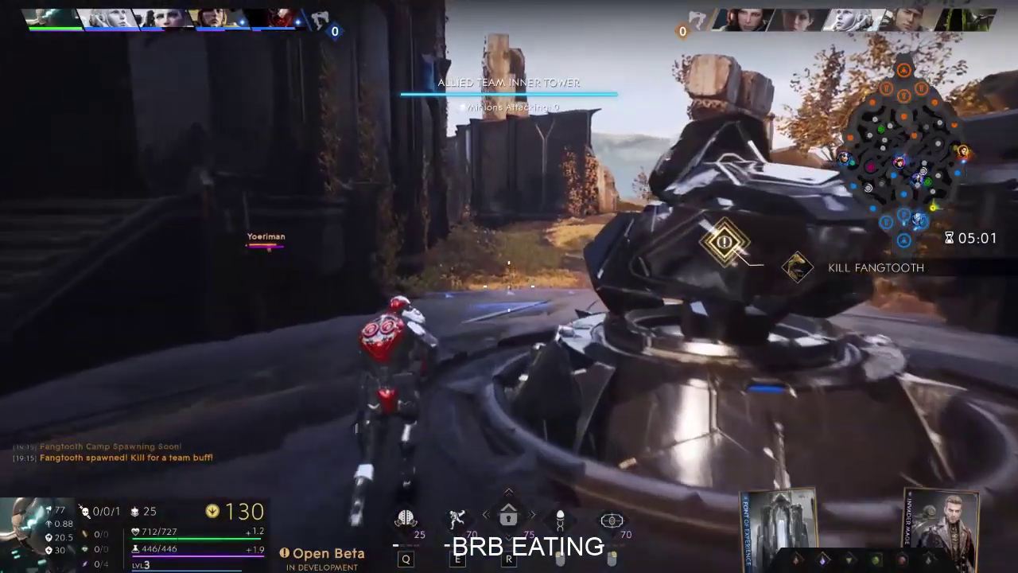
{"action": "key", "text": "Tab"}
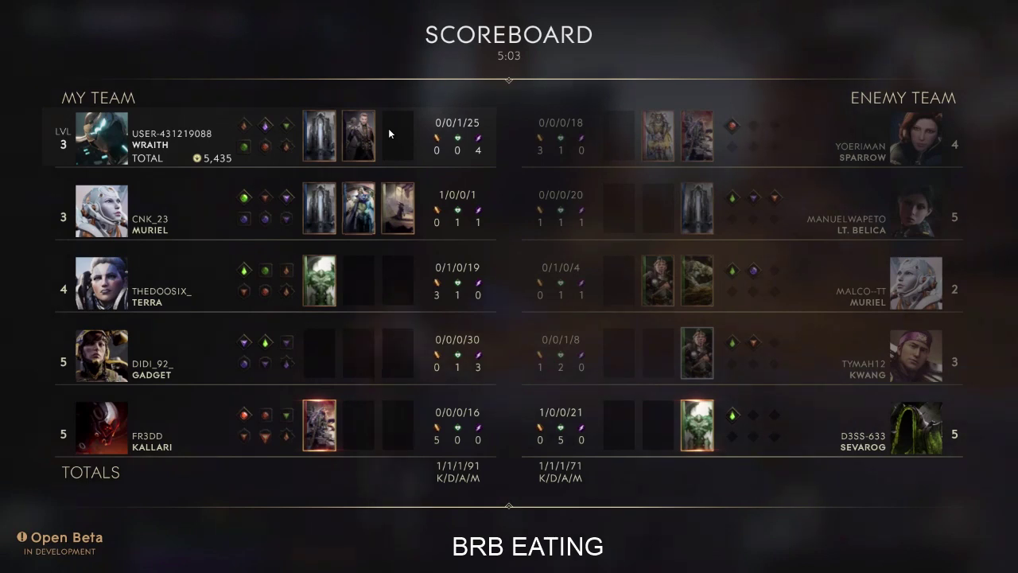
{"action": "key", "text": "Tab"}
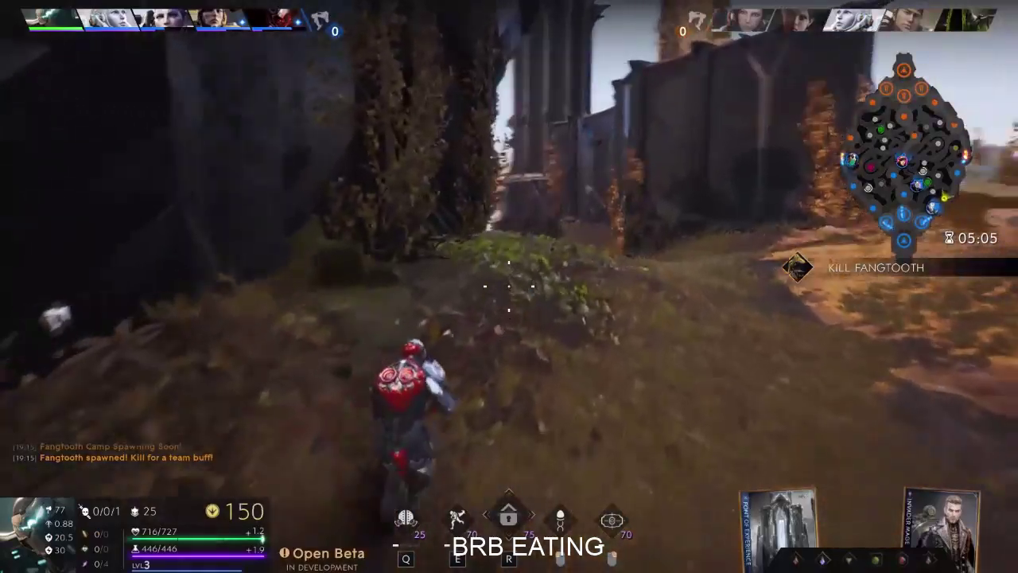
{"action": "key", "text": "w"}
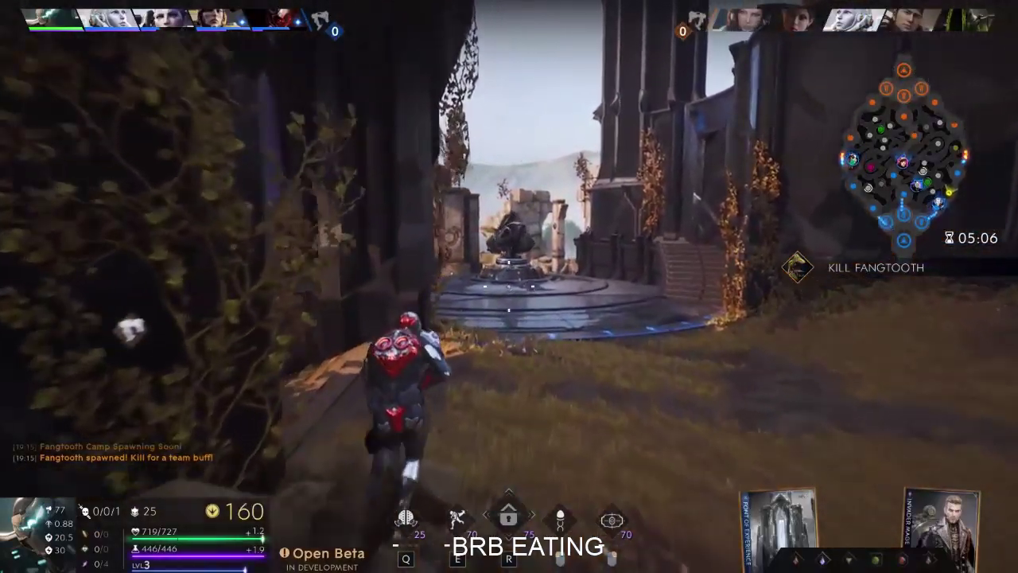
{"action": "key", "text": "w"}
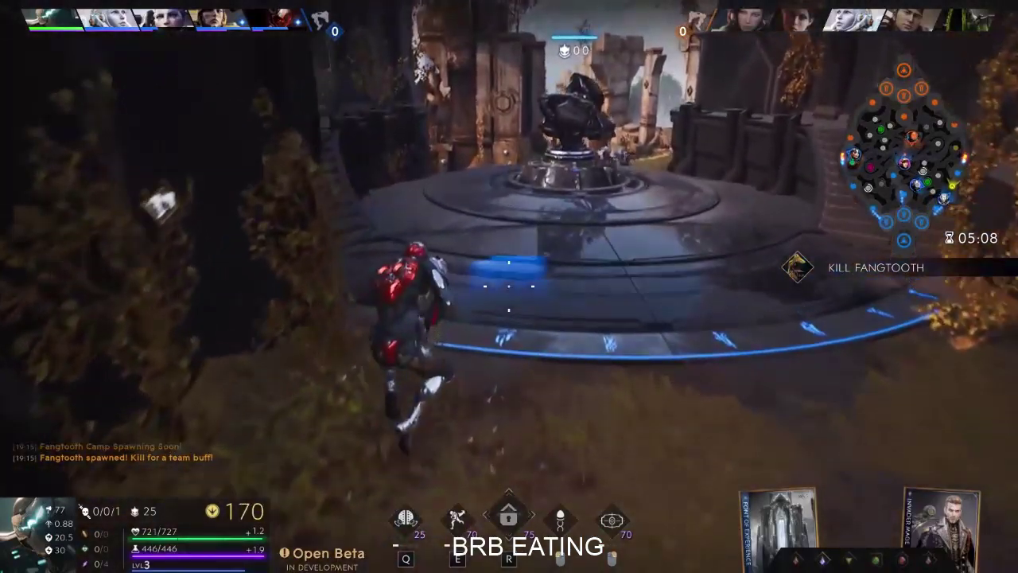
{"action": "key", "text": "w"}
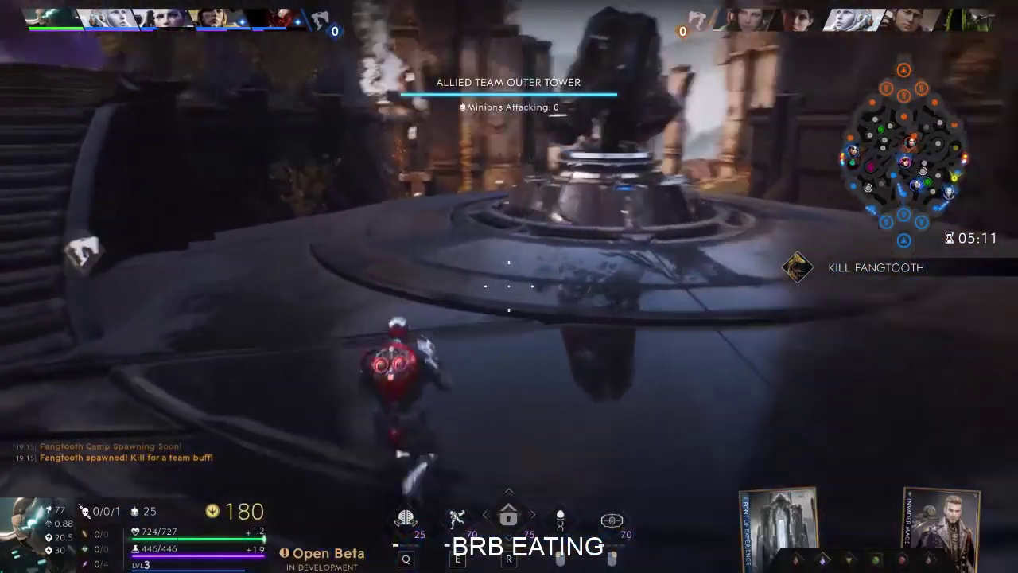
{"action": "key", "text": "w"}
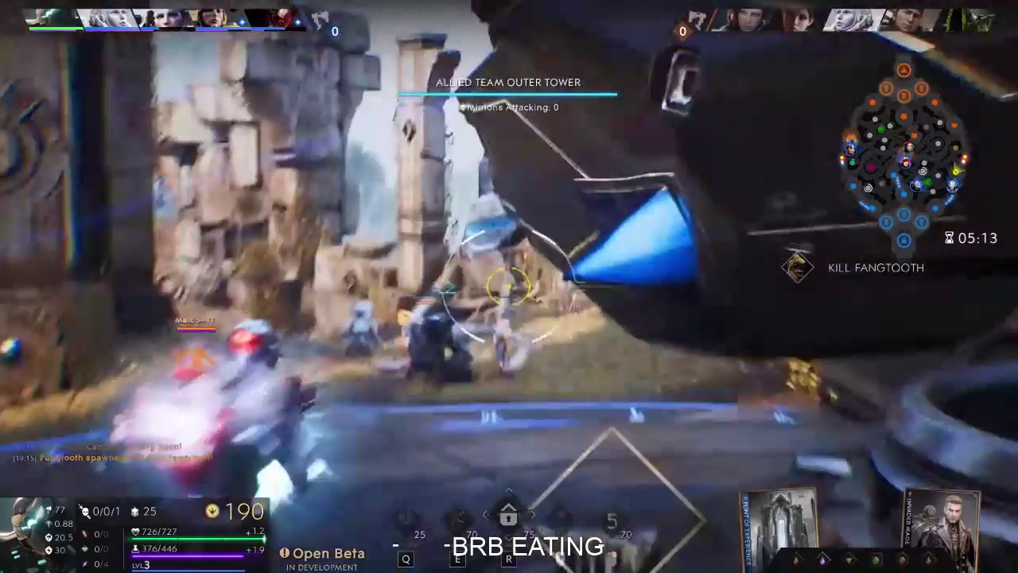
{"action": "key", "text": "w"}
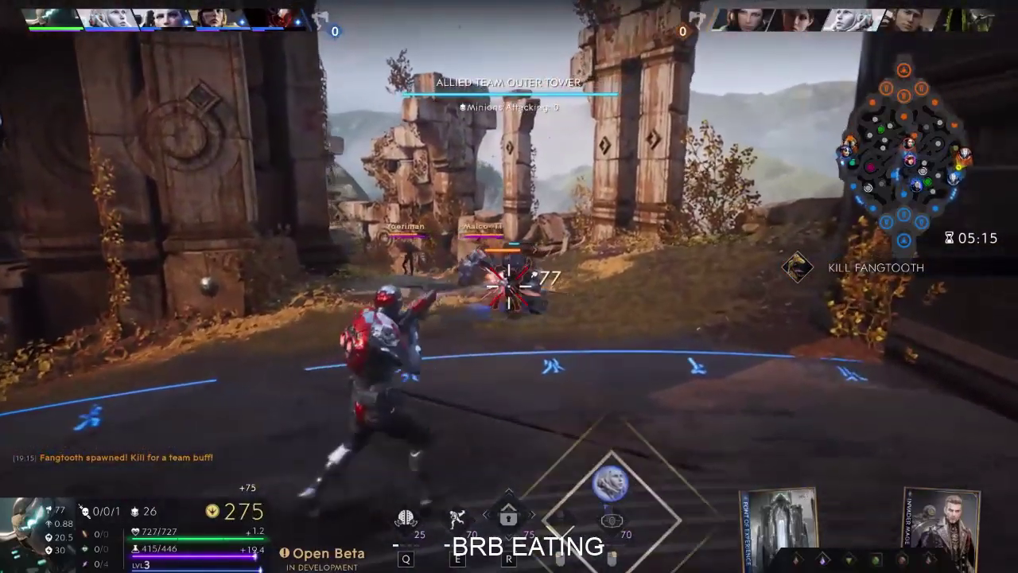
{"action": "key", "text": "w"}
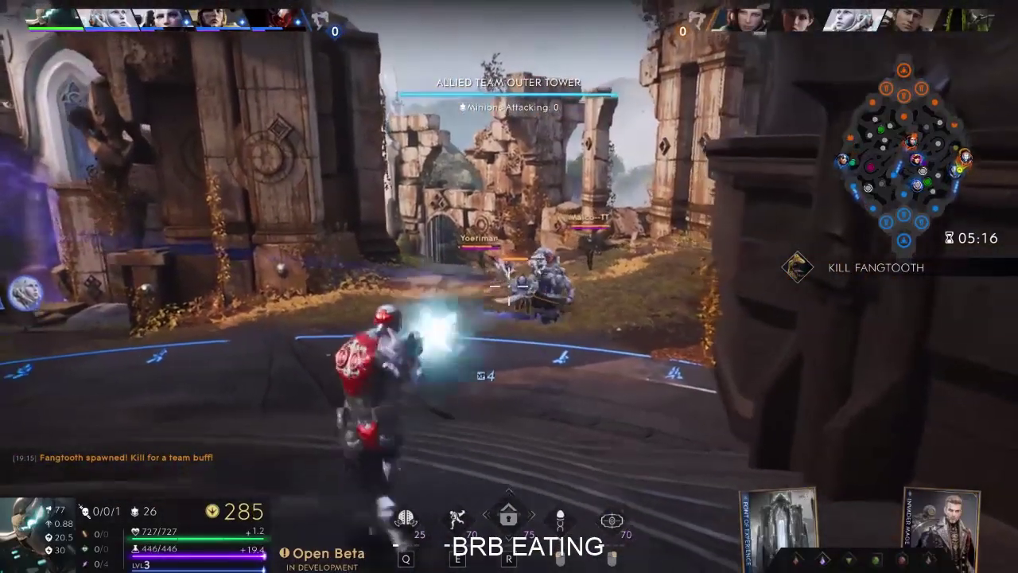
{"action": "left_click", "coordinate": [510, 286]}
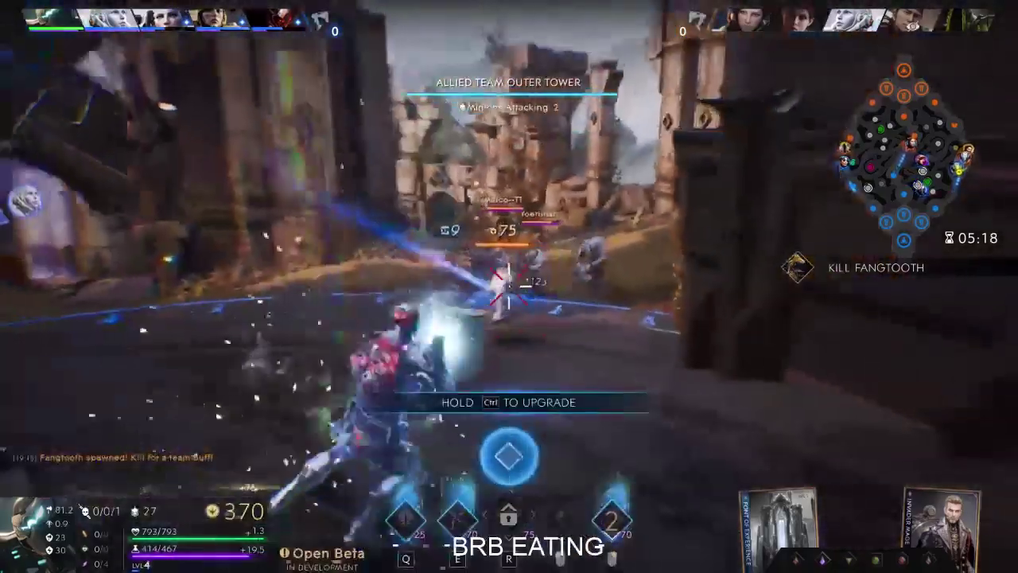
{"action": "left_click", "coordinate": [509, 286]}
{"action": "right_click", "coordinate": [509, 287], "text": "ctrl"}
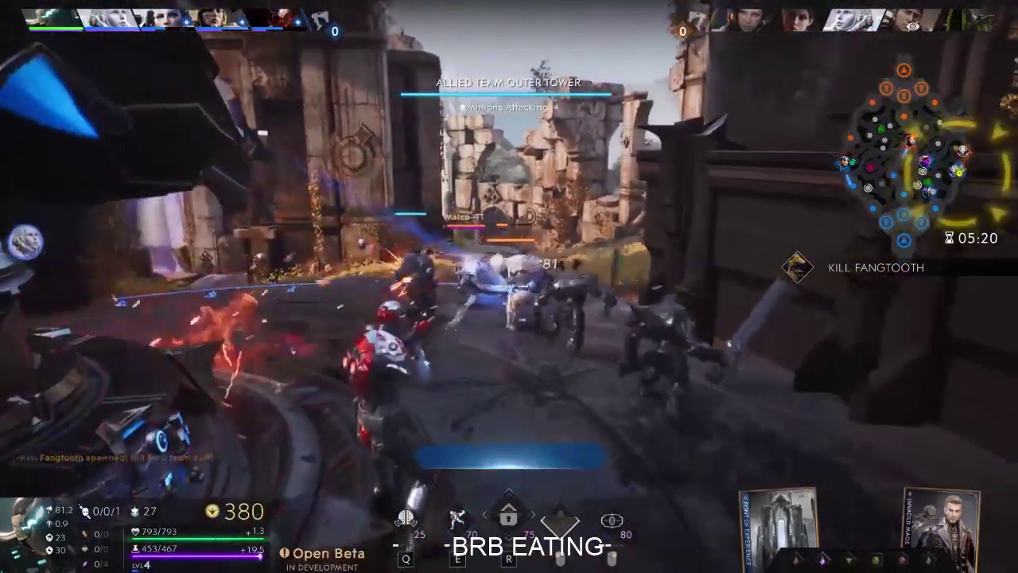
{"action": "left_click", "coordinate": [509, 286]}
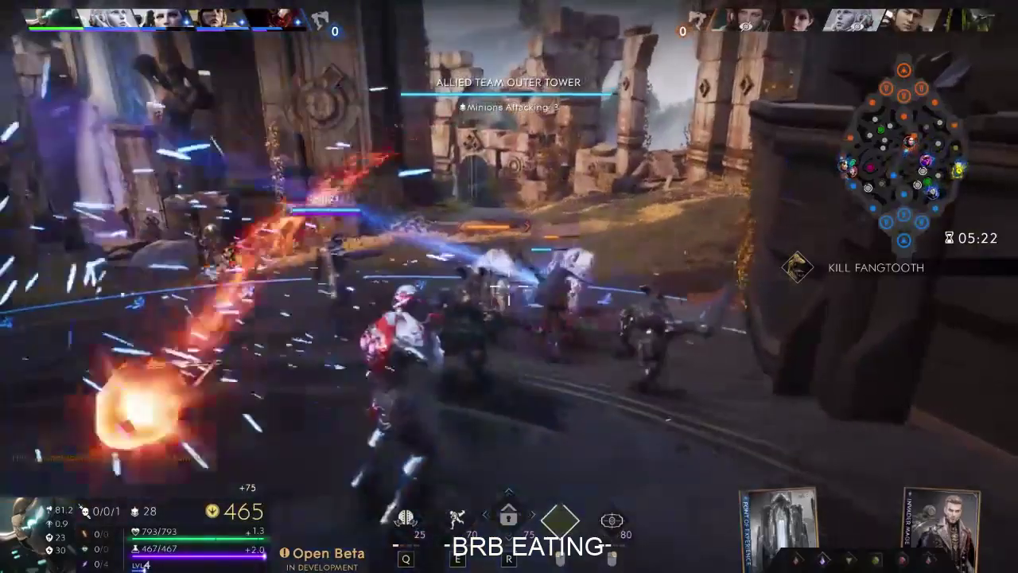
{"action": "left_click", "coordinate": [510, 286]}
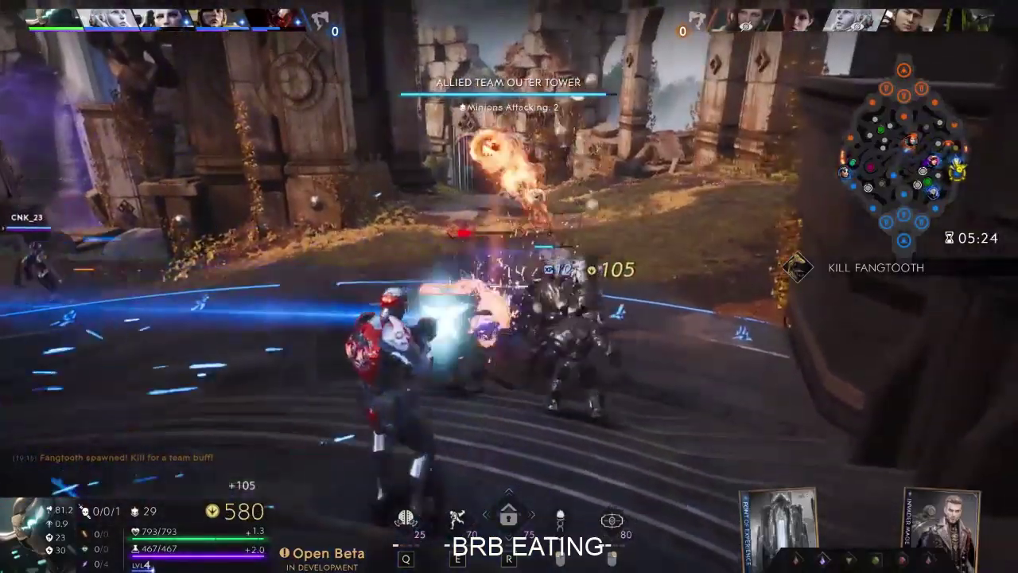
{"action": "left_click", "coordinate": [509, 286]}
{"action": "left_click", "coordinate": [509, 287]}
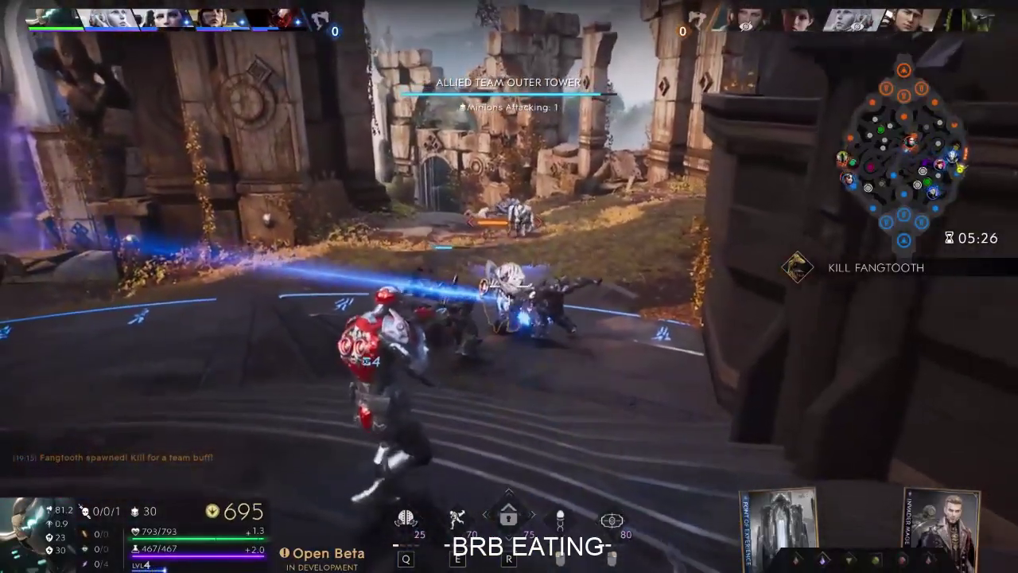
{"action": "left_click", "coordinate": [509, 287]}
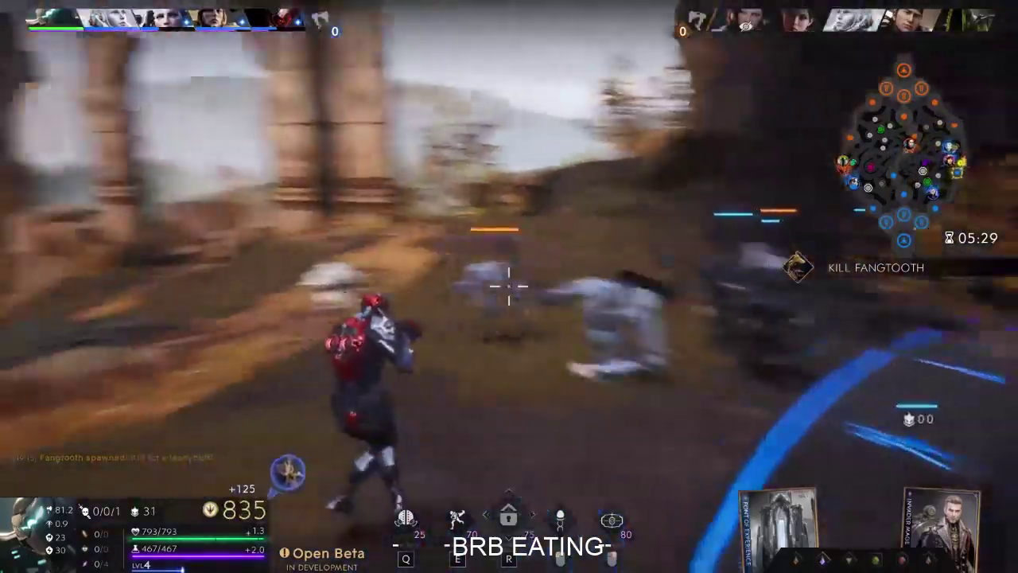
{"action": "left_click", "coordinate": [509, 286]}
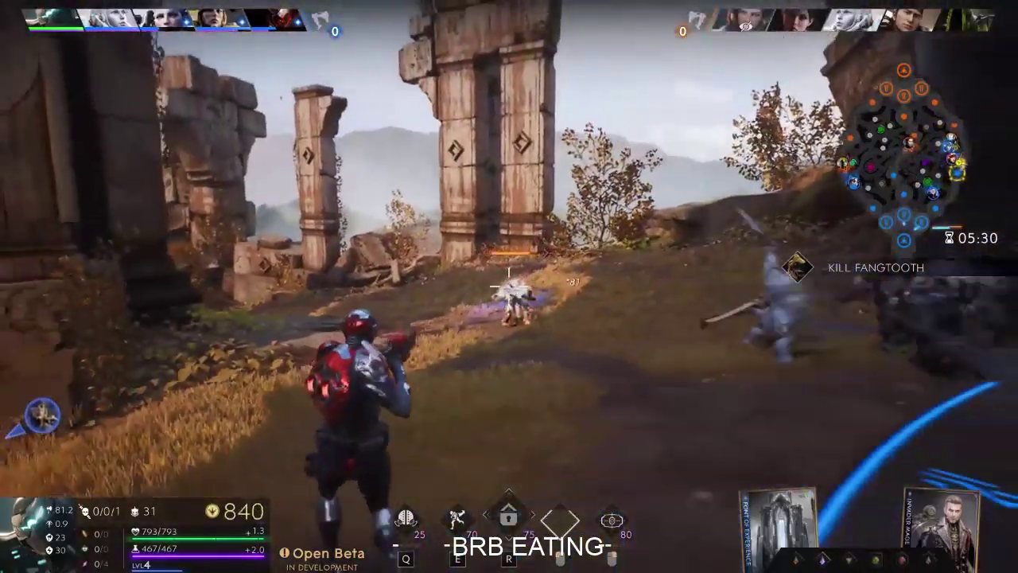
{"action": "right_click", "coordinate": [510, 287]}
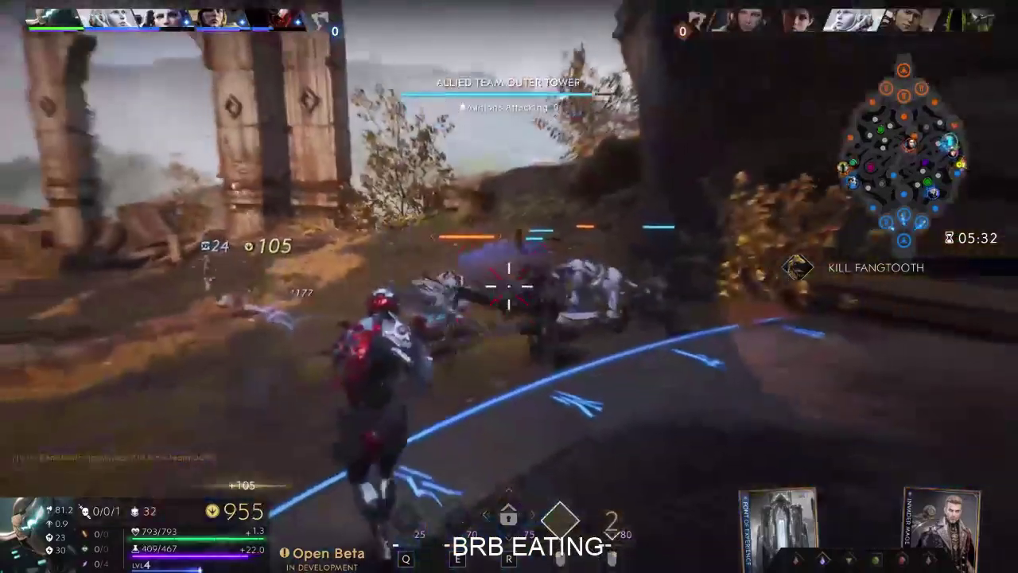
{"action": "left_click", "coordinate": [509, 286]}
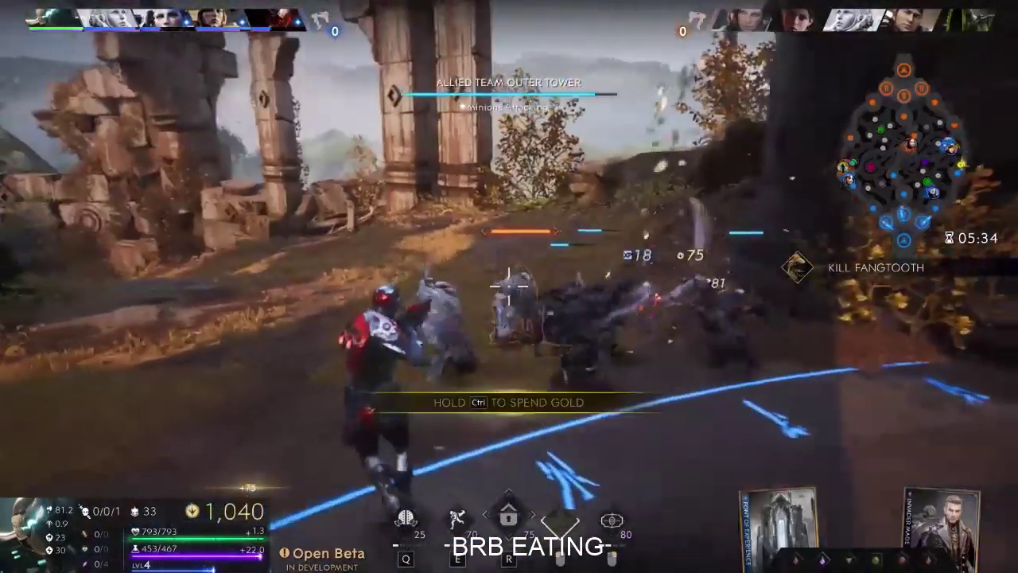
{"action": "left_click", "coordinate": [509, 287]}
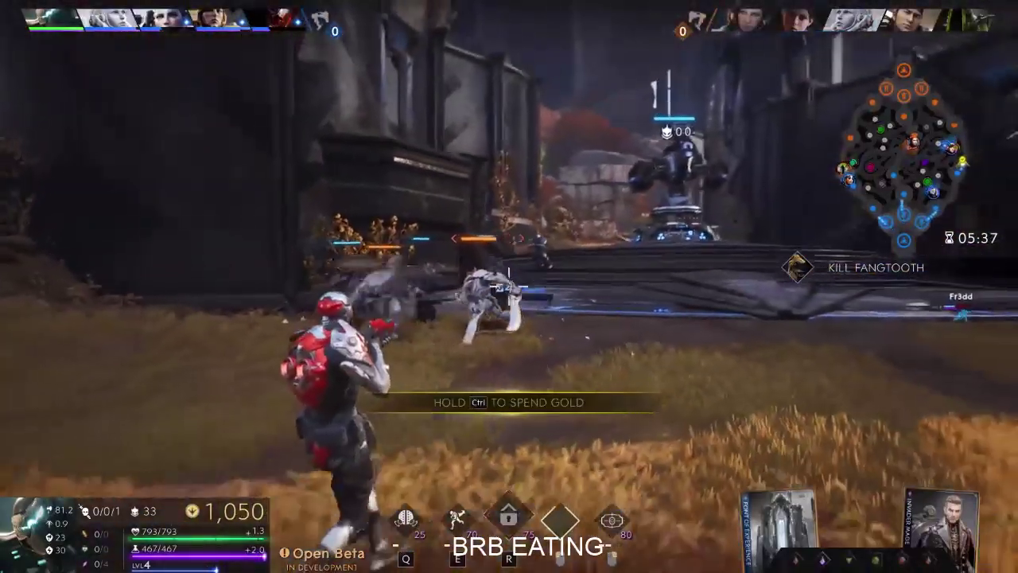
{"action": "left_click", "coordinate": [509, 286]}
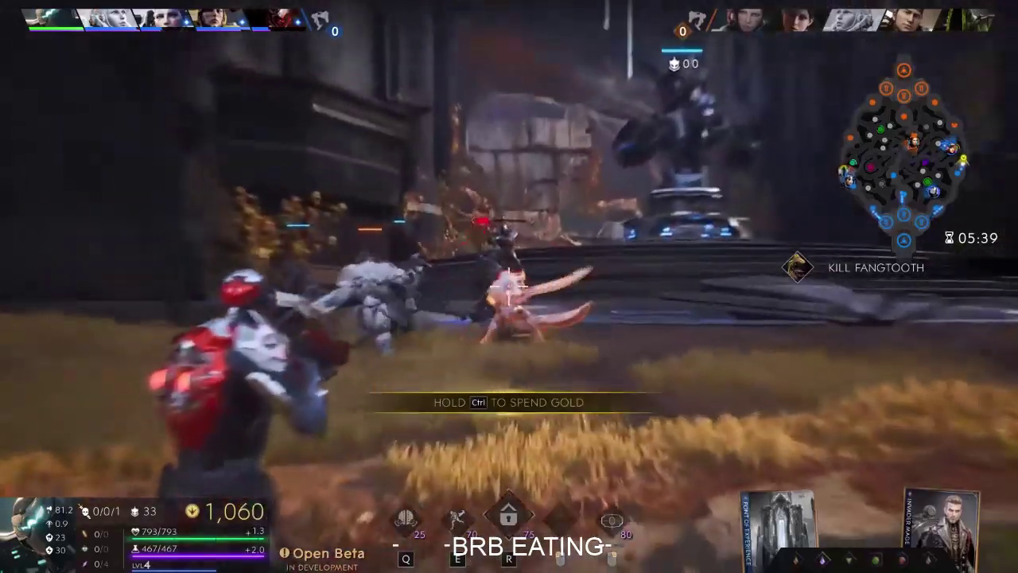
{"action": "right_click", "coordinate": [509, 286]}
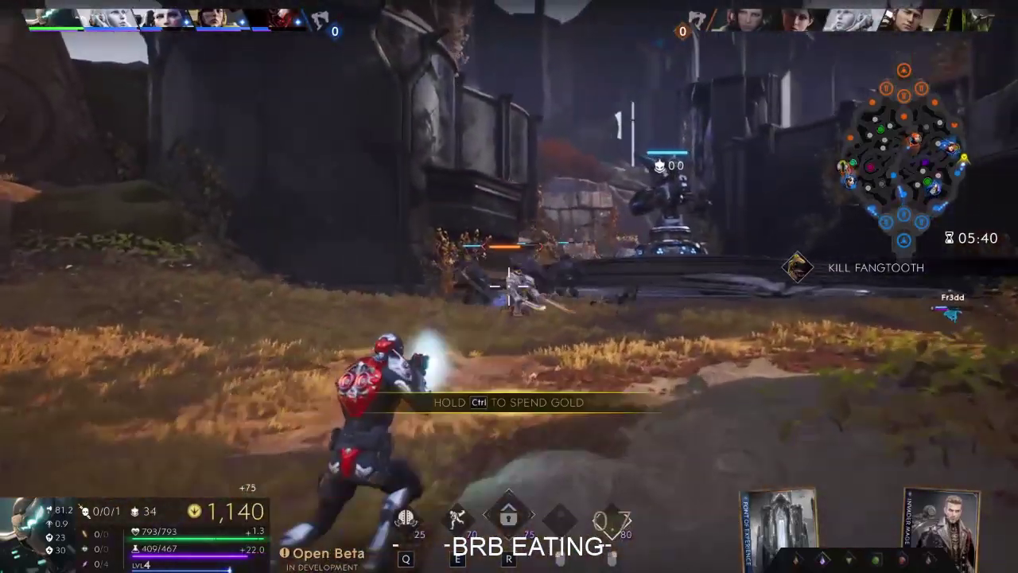
{"action": "left_click", "coordinate": [510, 287]}
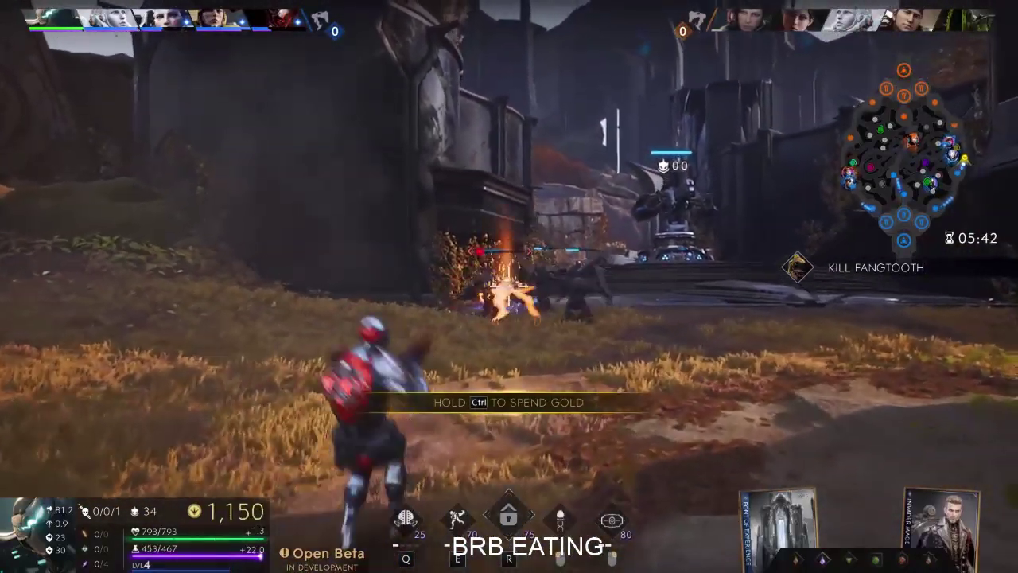
{"action": "key", "text": "w"}
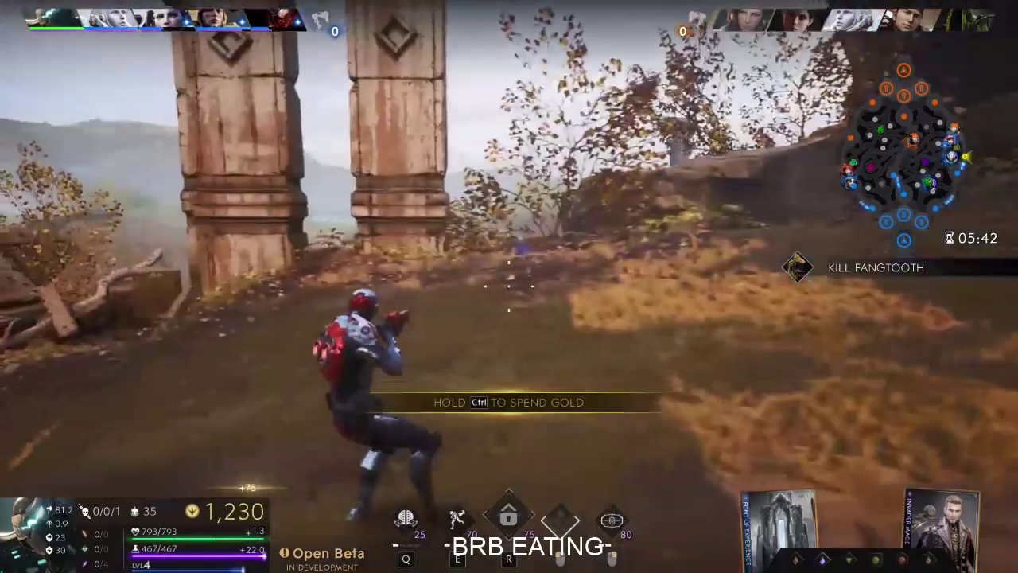
{"action": "key", "text": "w"}
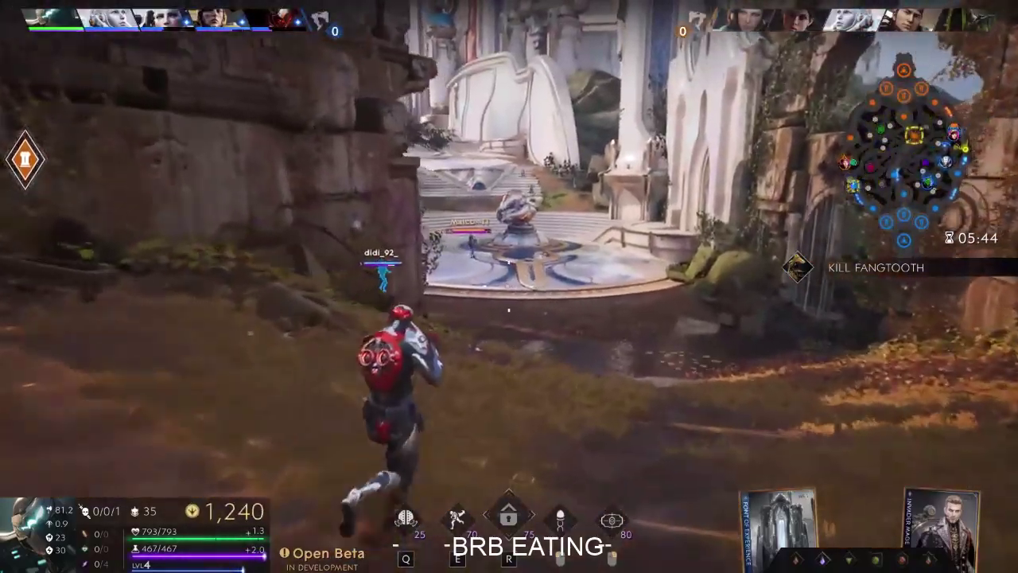
{"action": "key", "text": "w"}
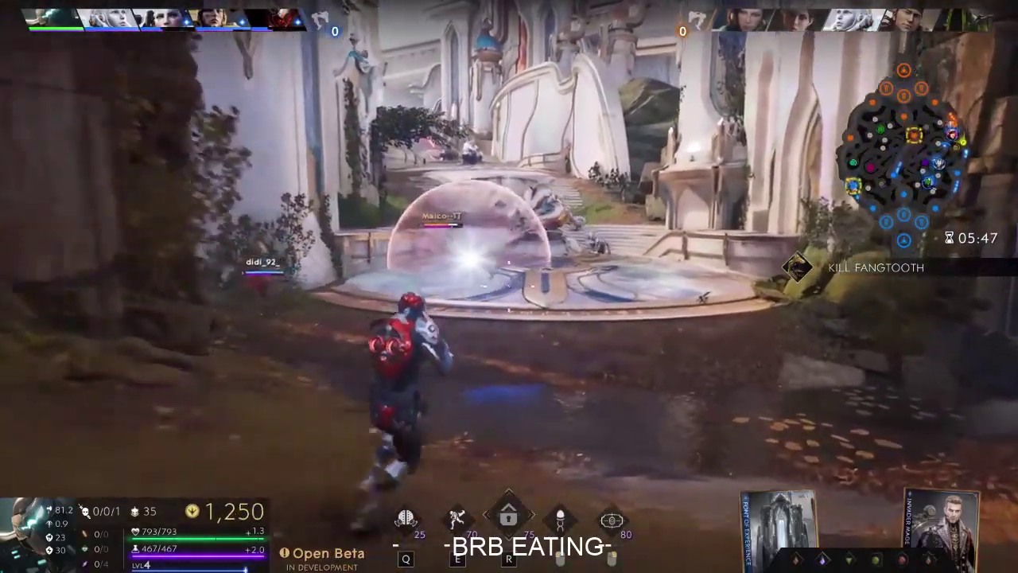
{"action": "key", "text": "w"}
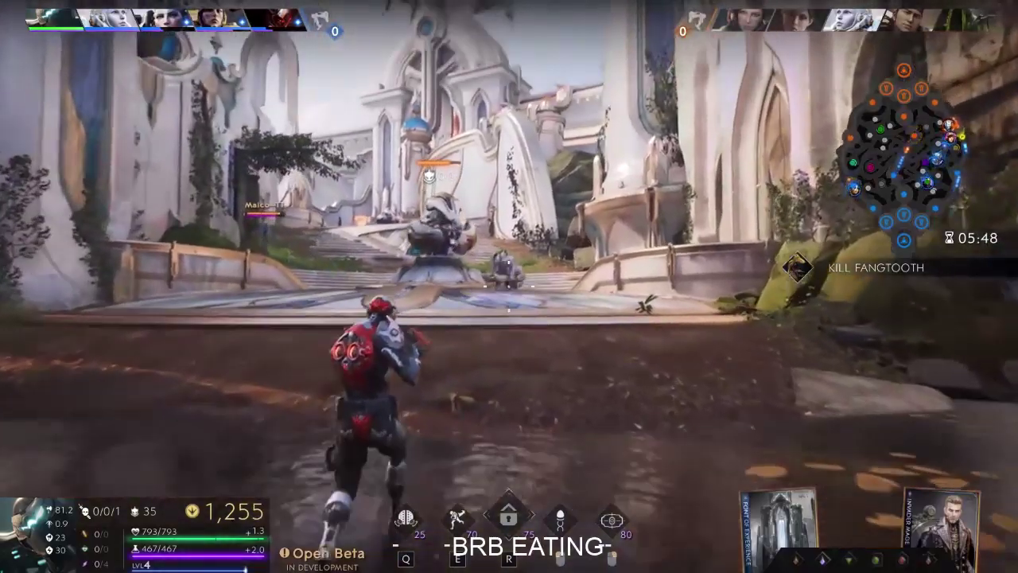
{"action": "left_click", "coordinate": [509, 285]}
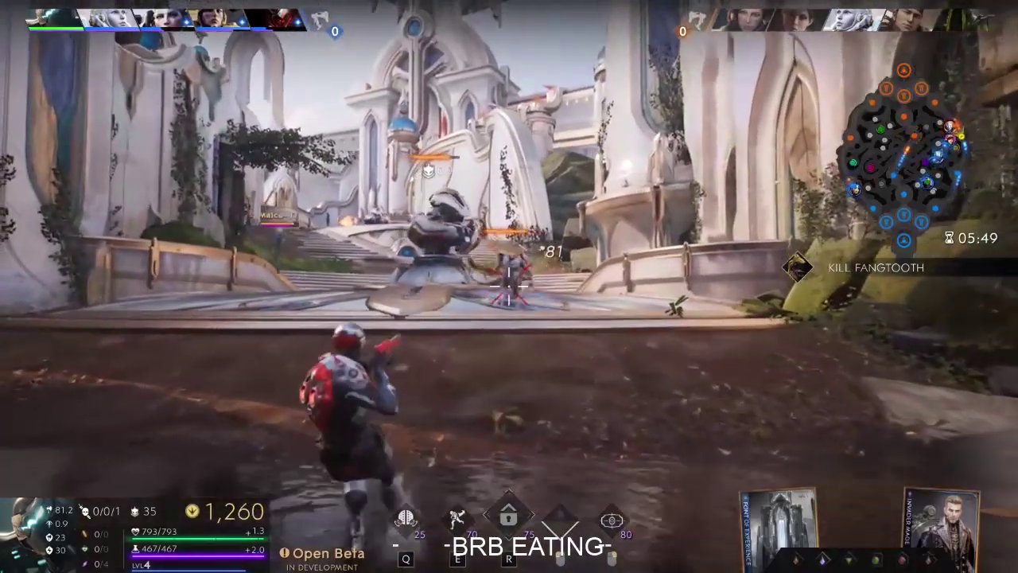
{"action": "key", "text": "w"}
{"action": "left_click", "coordinate": [509, 285]}
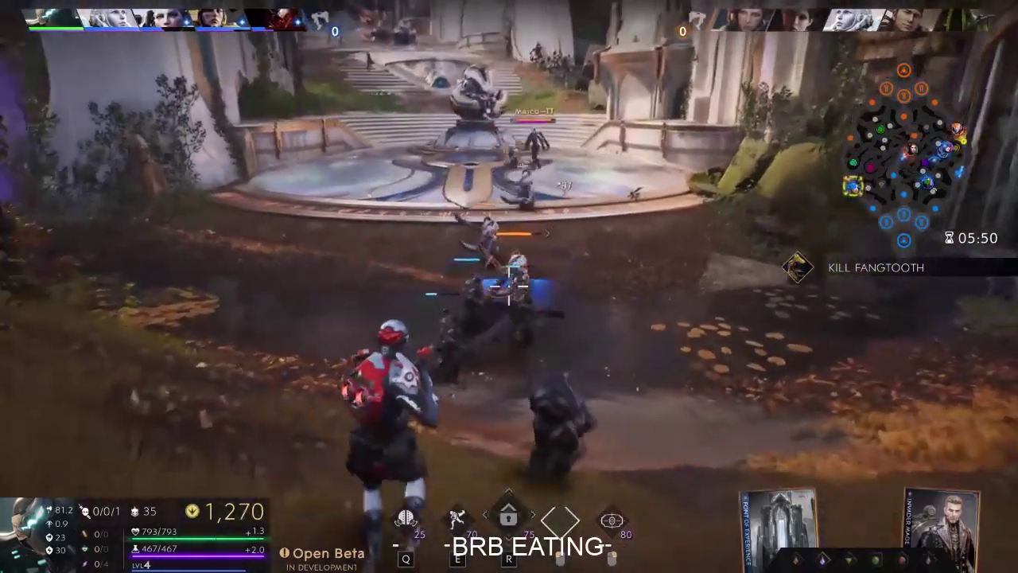
{"action": "key", "text": "w"}
{"action": "left_click", "coordinate": [509, 284]}
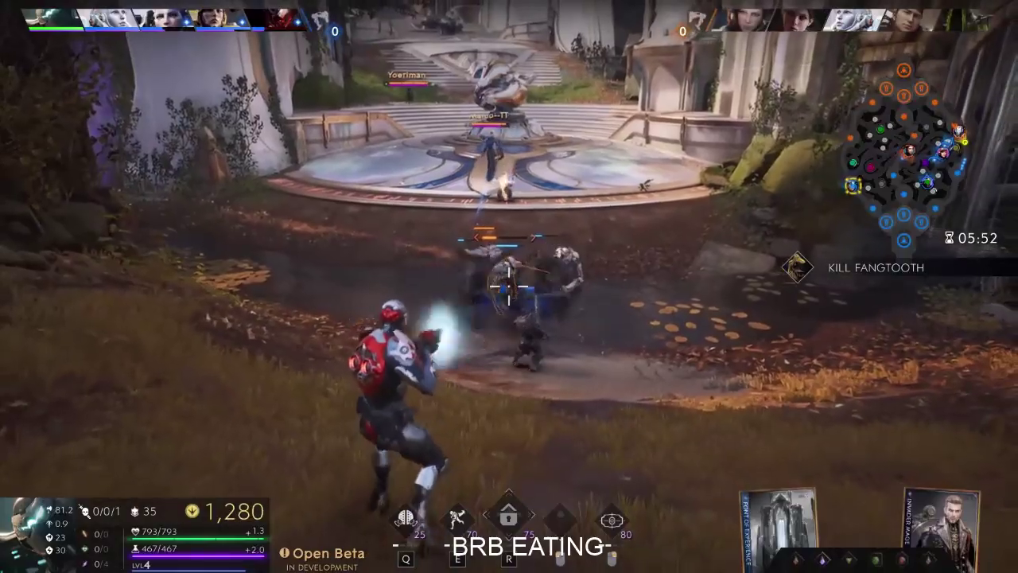
{"action": "left_click", "coordinate": [509, 285]}
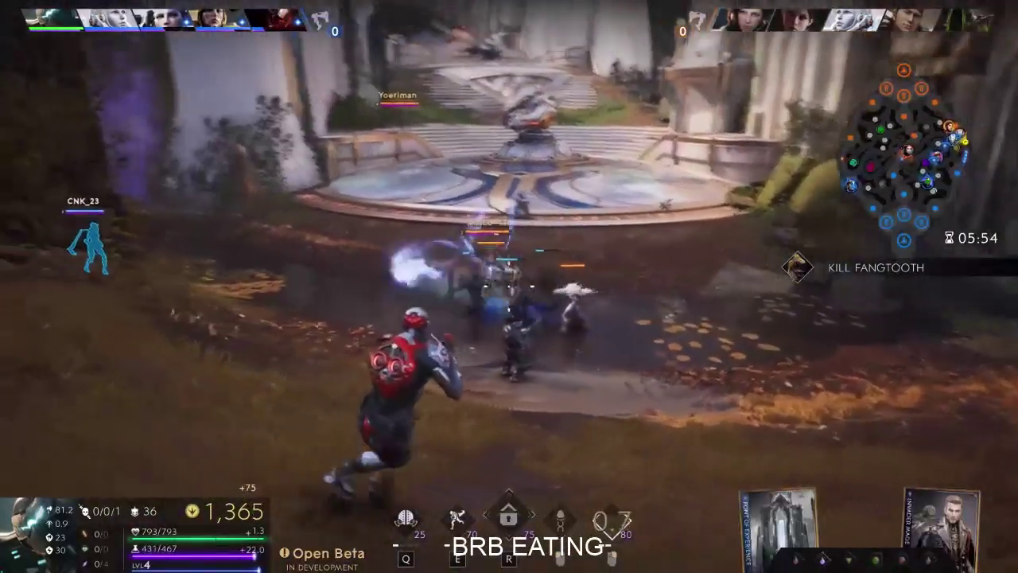
{"action": "left_click", "coordinate": [509, 285]}
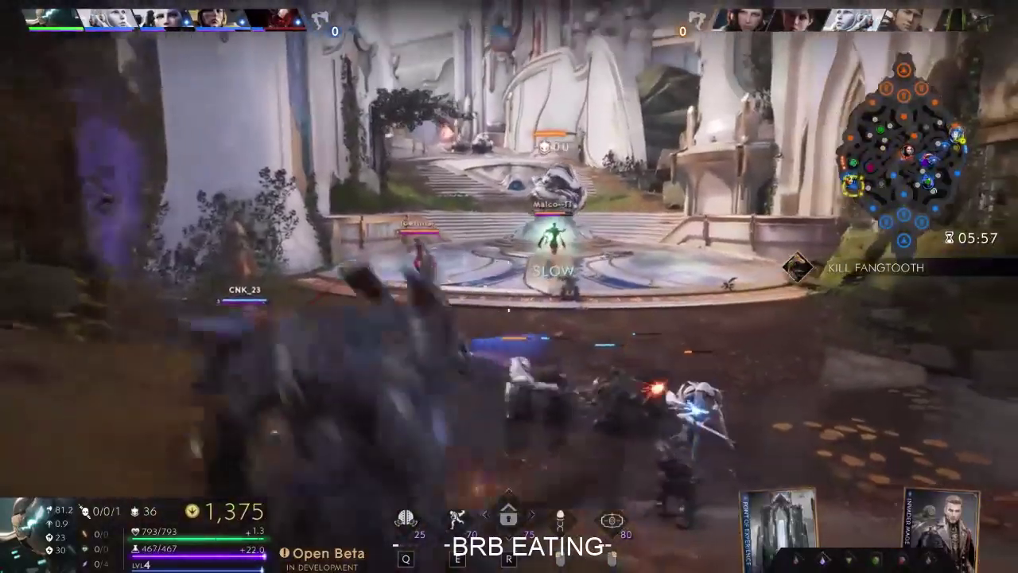
{"action": "right_click", "coordinate": [510, 285]}
{"action": "left_click", "coordinate": [509, 285]}
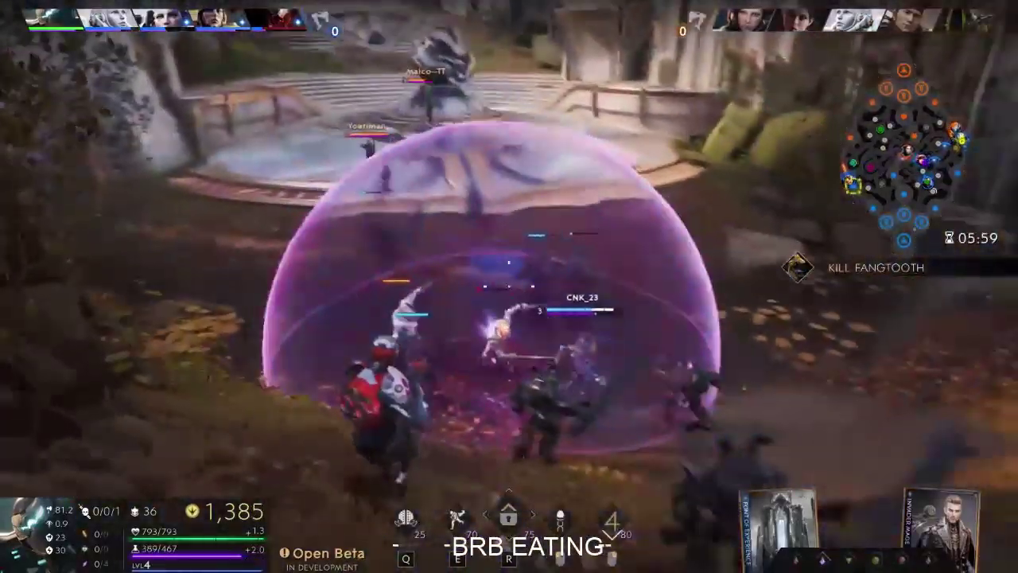
{"action": "left_click", "coordinate": [509, 284]}
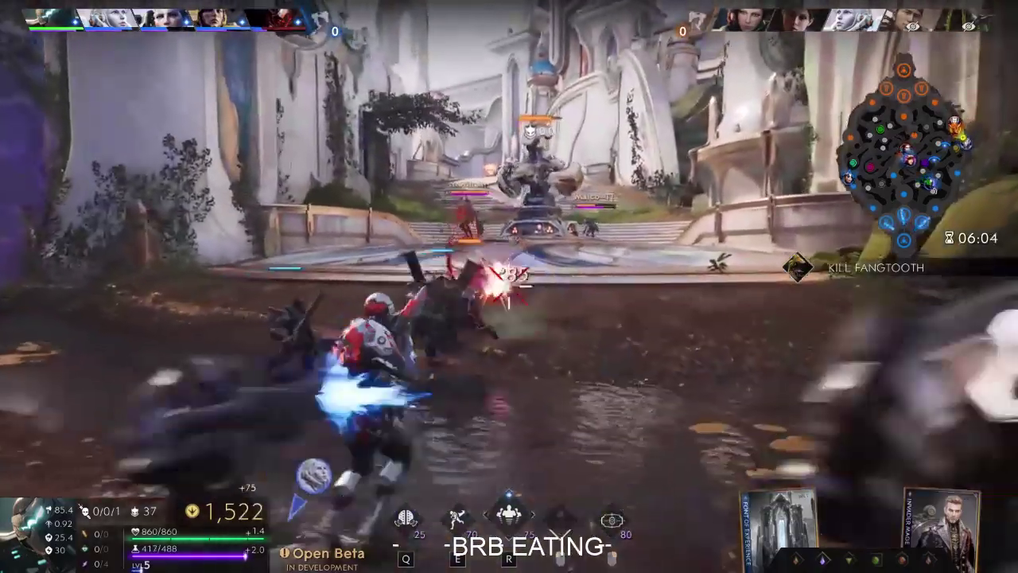
{"action": "left_click", "coordinate": [509, 285]}
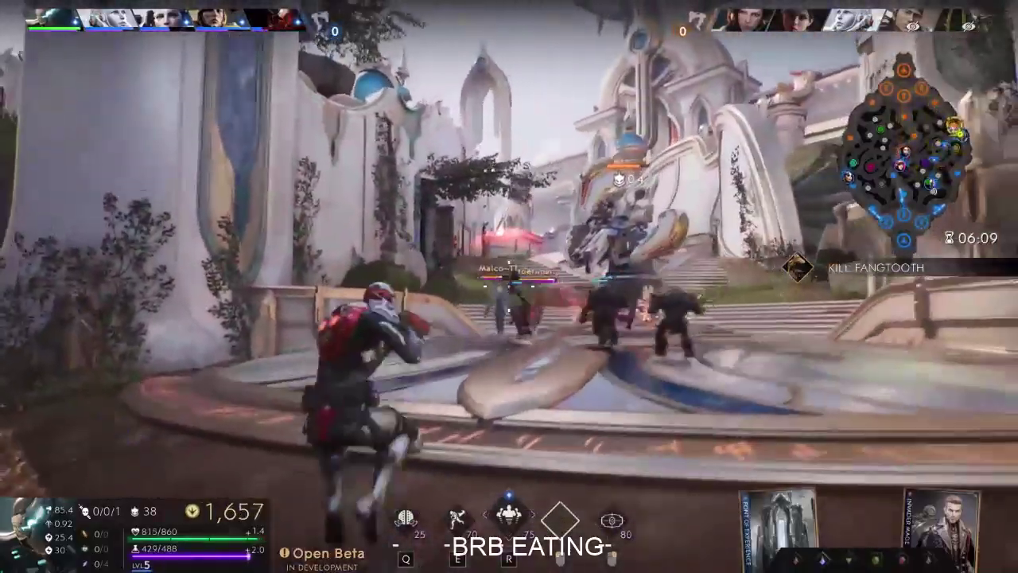
{"action": "right_click", "coordinate": [509, 285]}
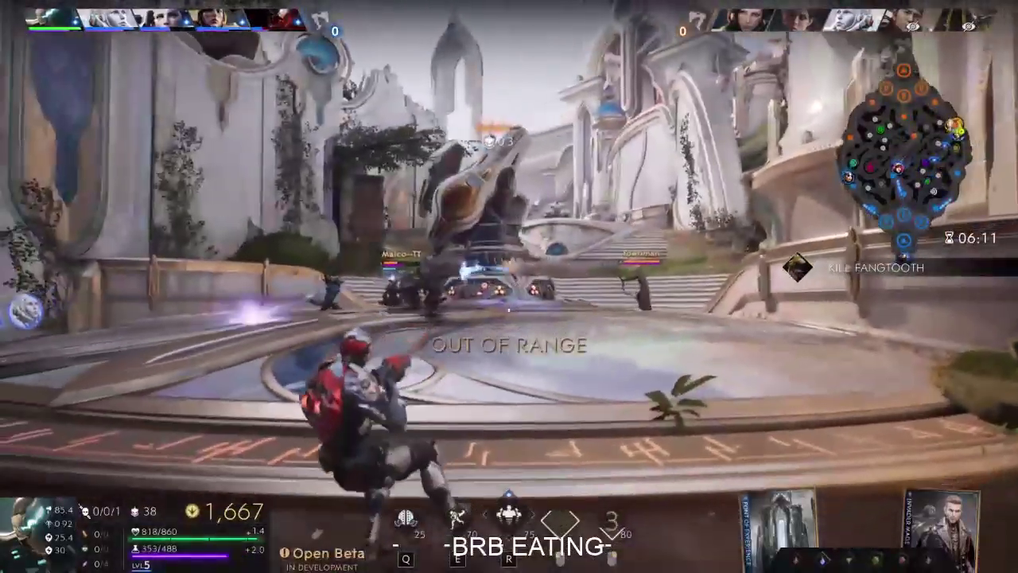
{"action": "left_click", "coordinate": [509, 285]}
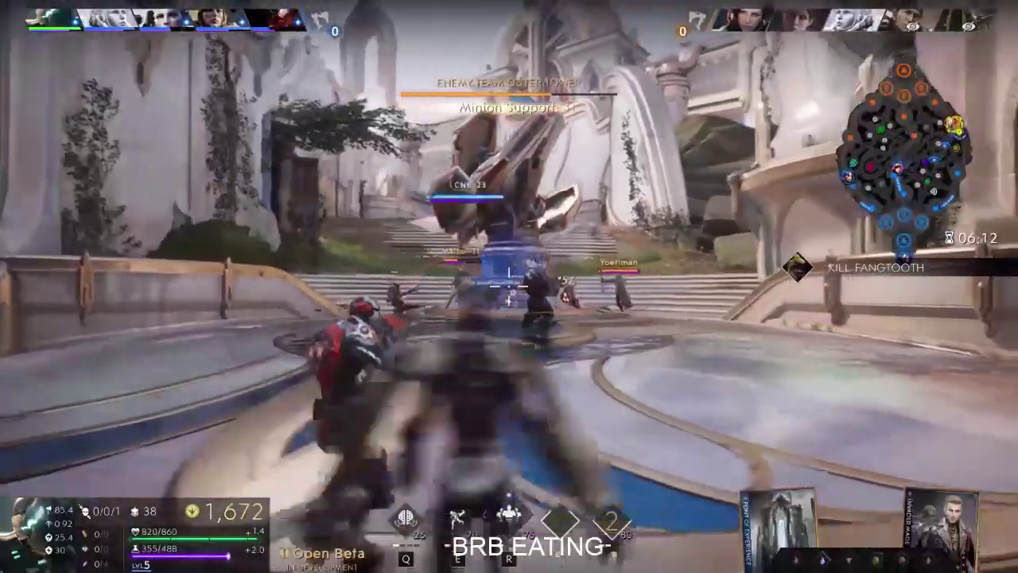
{"action": "key", "text": "w"}
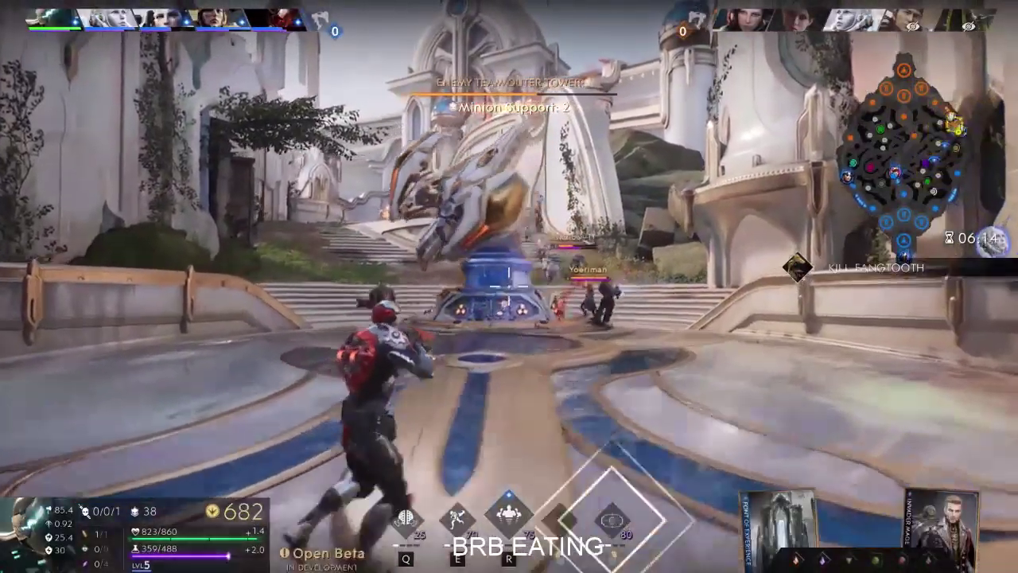
{"action": "key", "text": "1"}
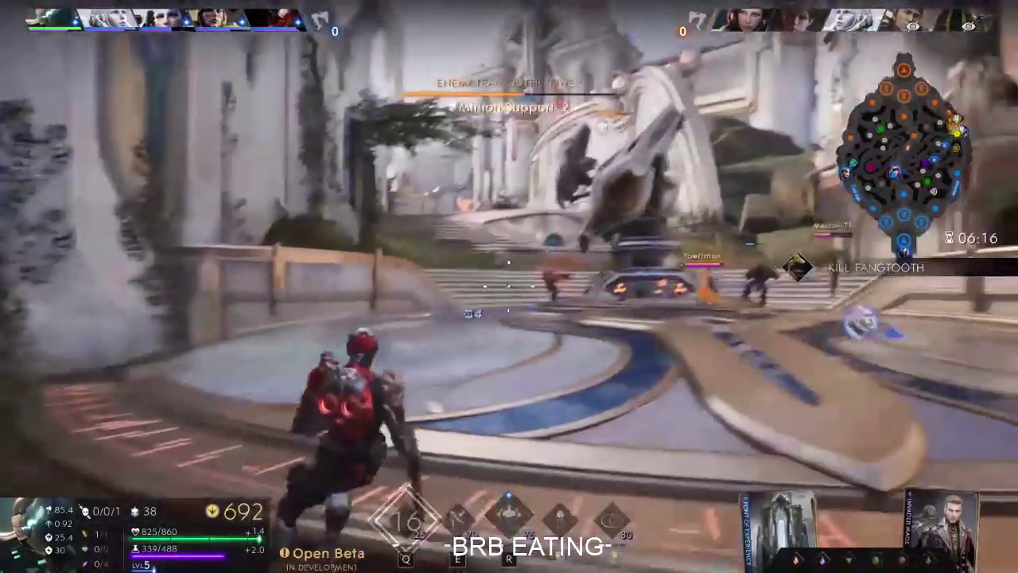
{"action": "key", "text": "w"}
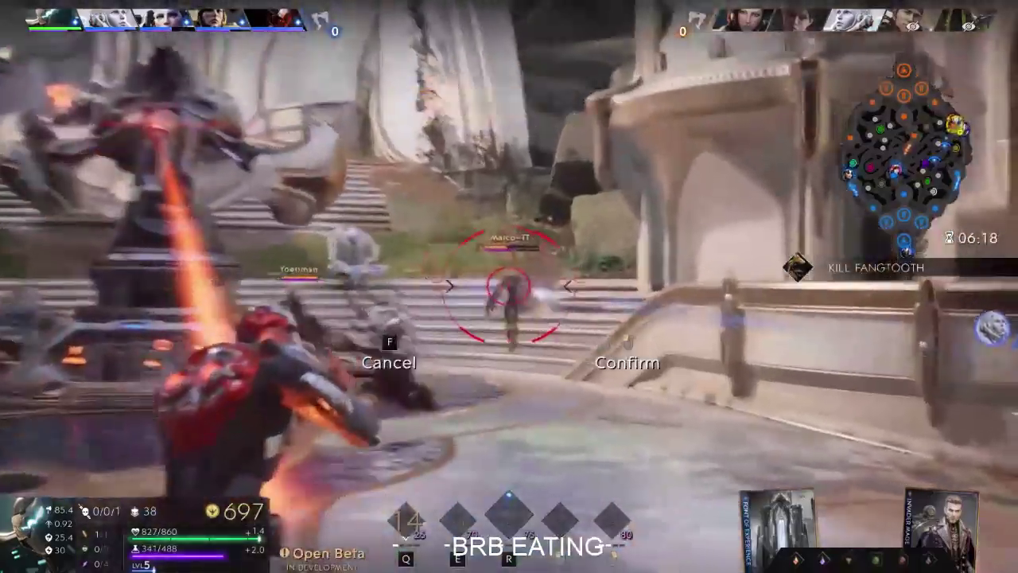
{"action": "left_click", "coordinate": [509, 286]}
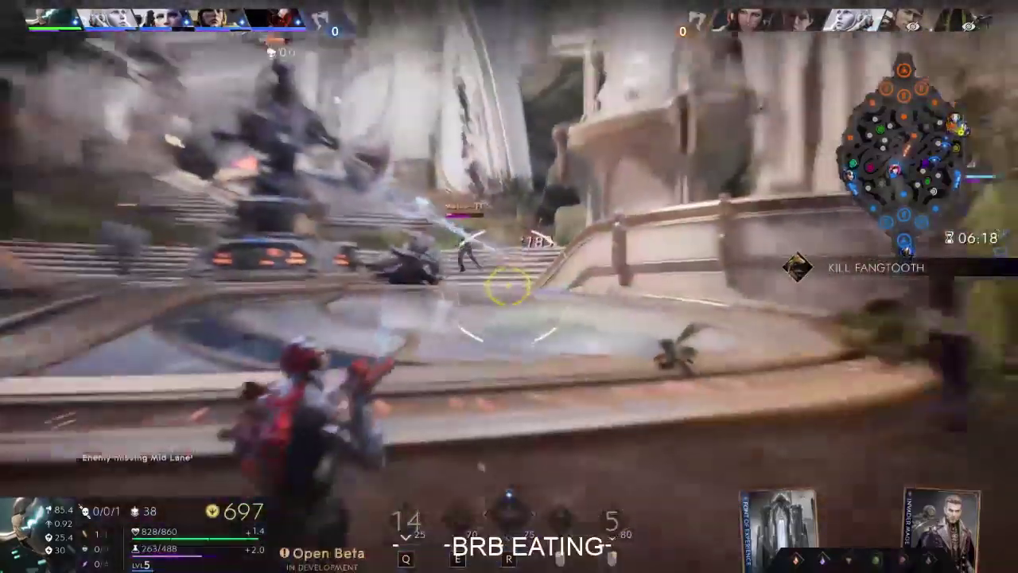
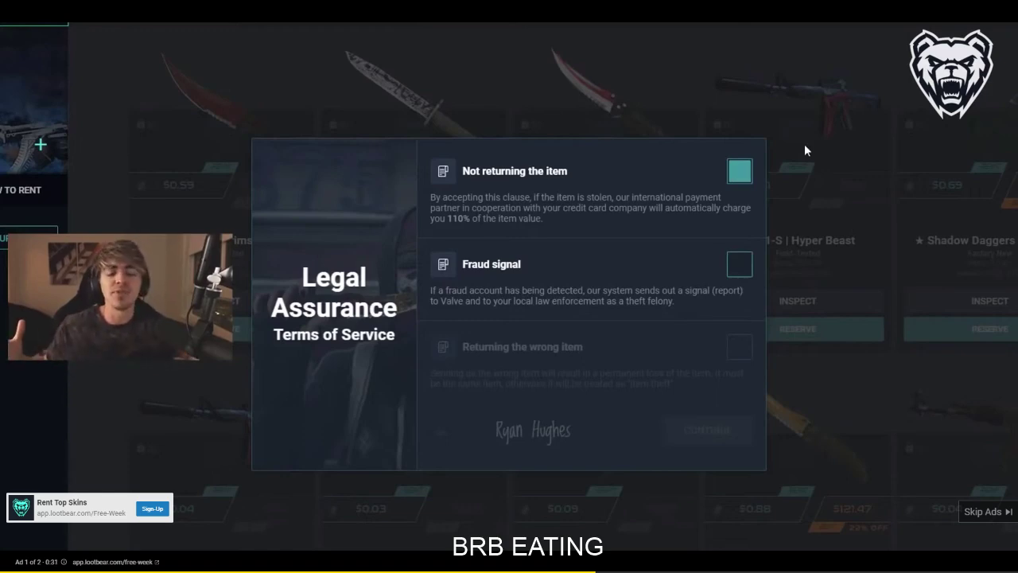
- Skip the ad interrupting the Paragon Wraith gameplay video and continue watching it
{"action": "mouse_move", "coordinate": [713, 431]}
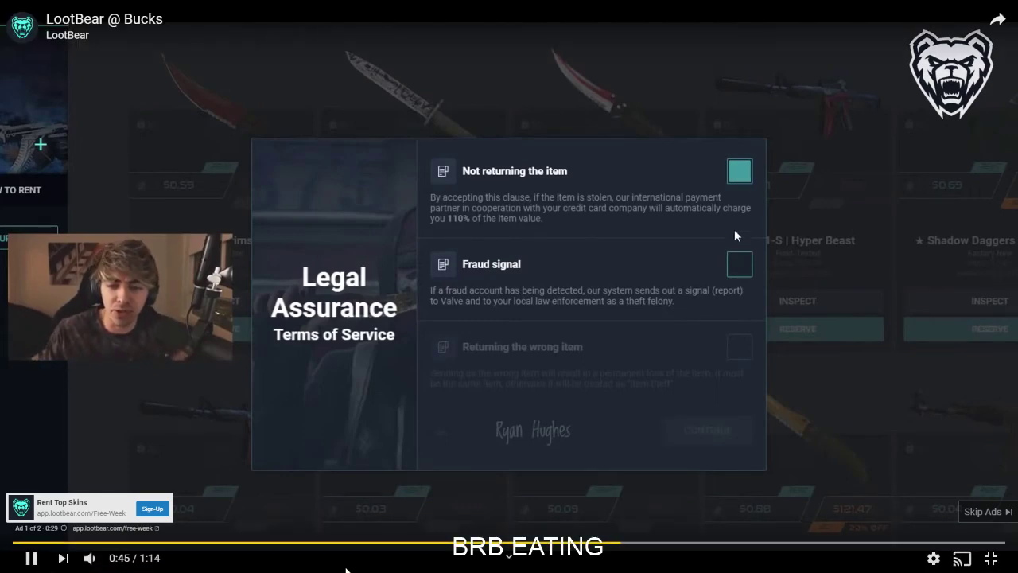
{"action": "left_click", "coordinate": [995, 513]}
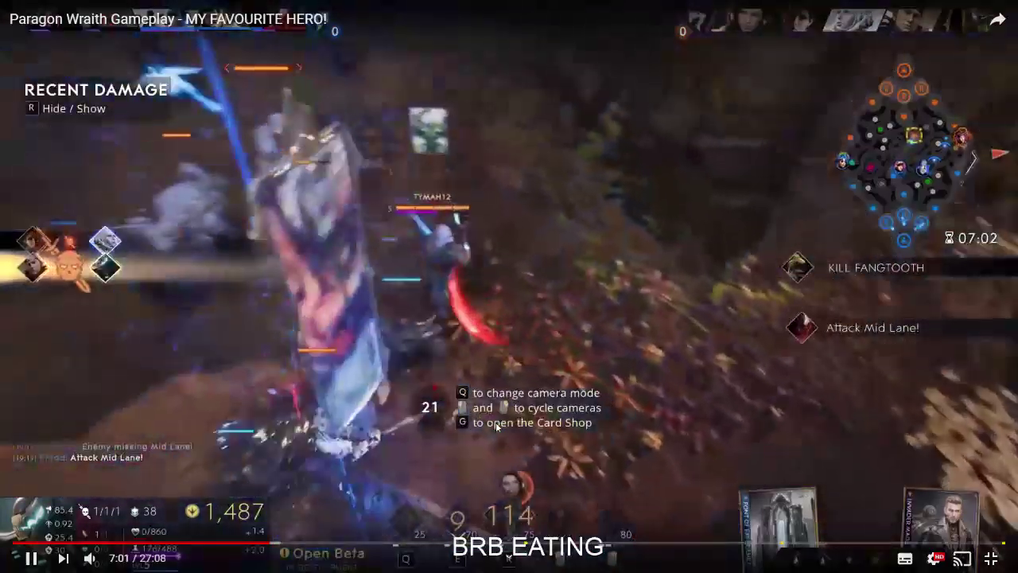
{"action": "key", "text": "g"}
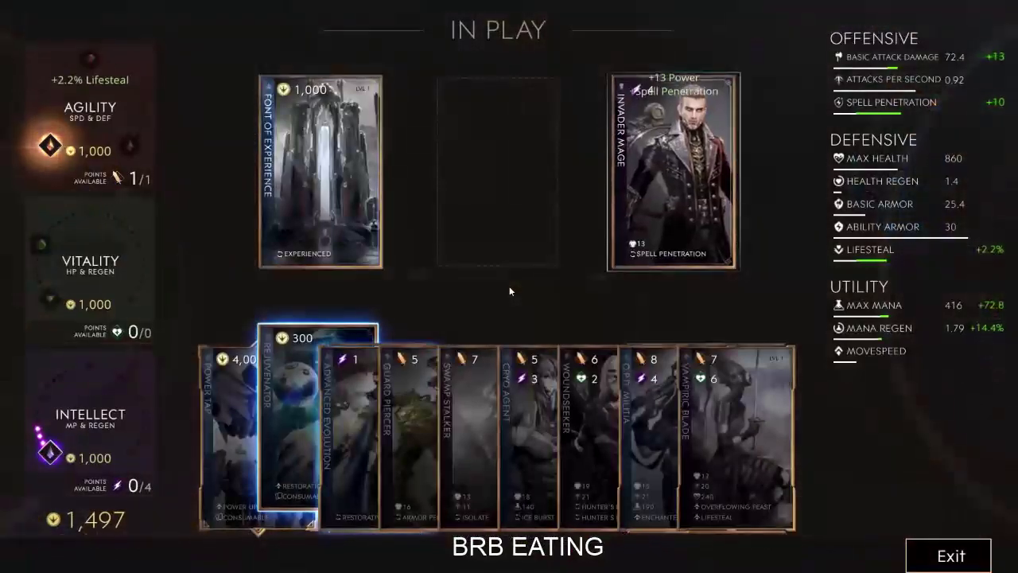
{"action": "left_click", "coordinate": [310, 421]}
{"action": "left_click", "coordinate": [451, 268]}
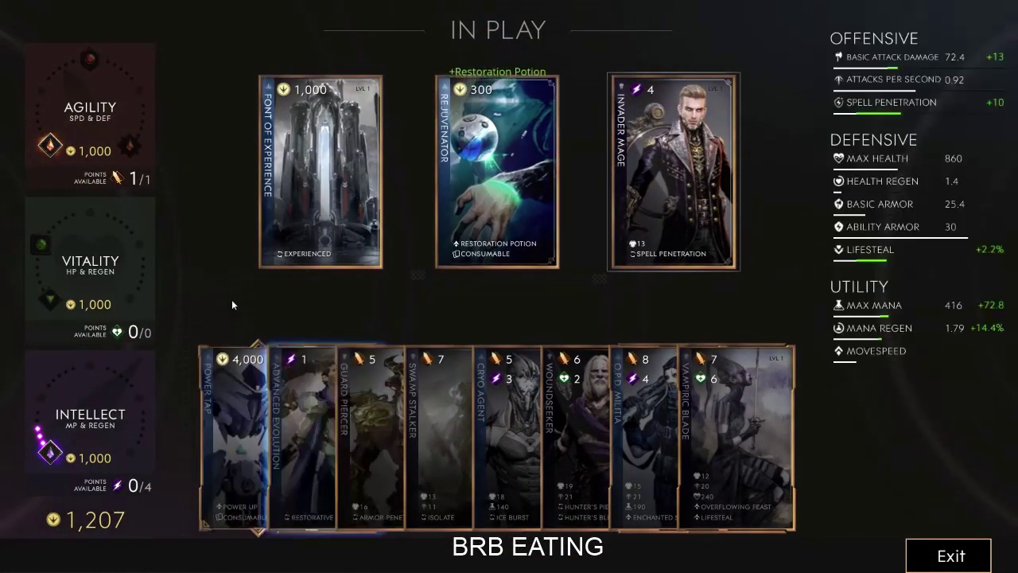
{"action": "left_click", "coordinate": [102, 86]}
{"action": "key", "text": "g"}
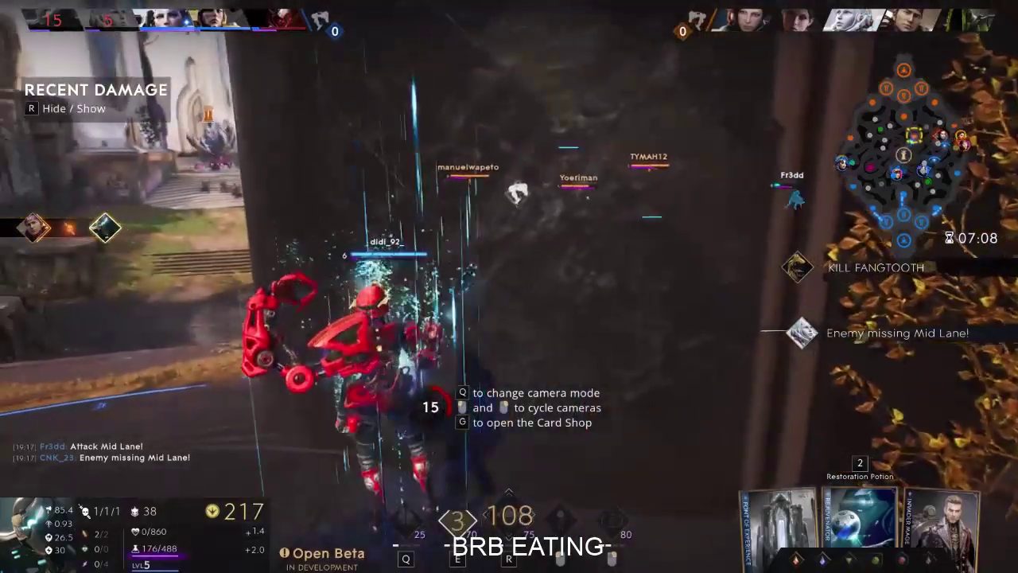
{"action": "key", "text": "Tab"}
{"action": "key", "text": "Tab"}
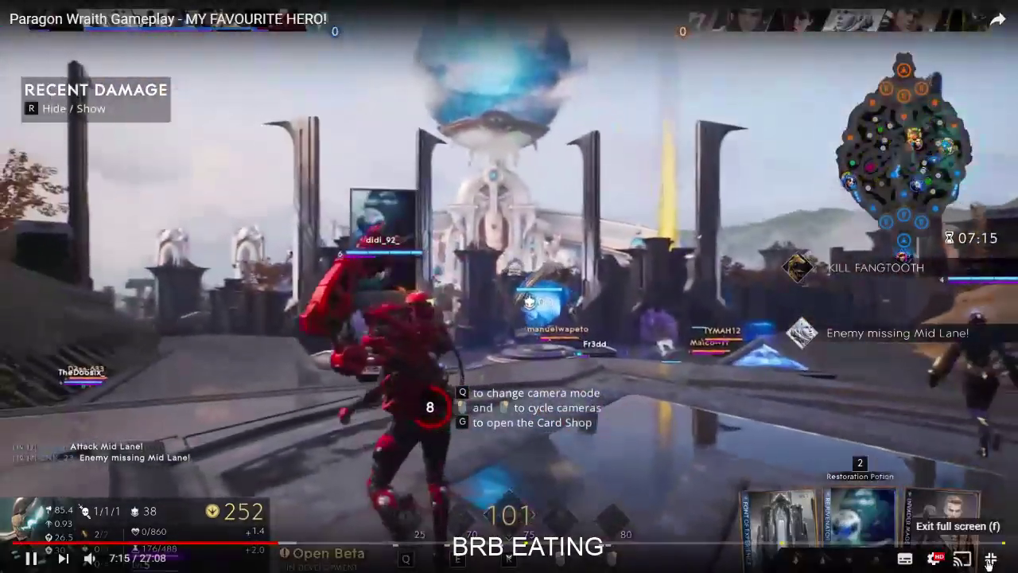
- Exit the video's full screen and switch back to Unreal Engine, bringing up the ThirdPersonExampleMap level editor
{"action": "left_click", "coordinate": [990, 561]}
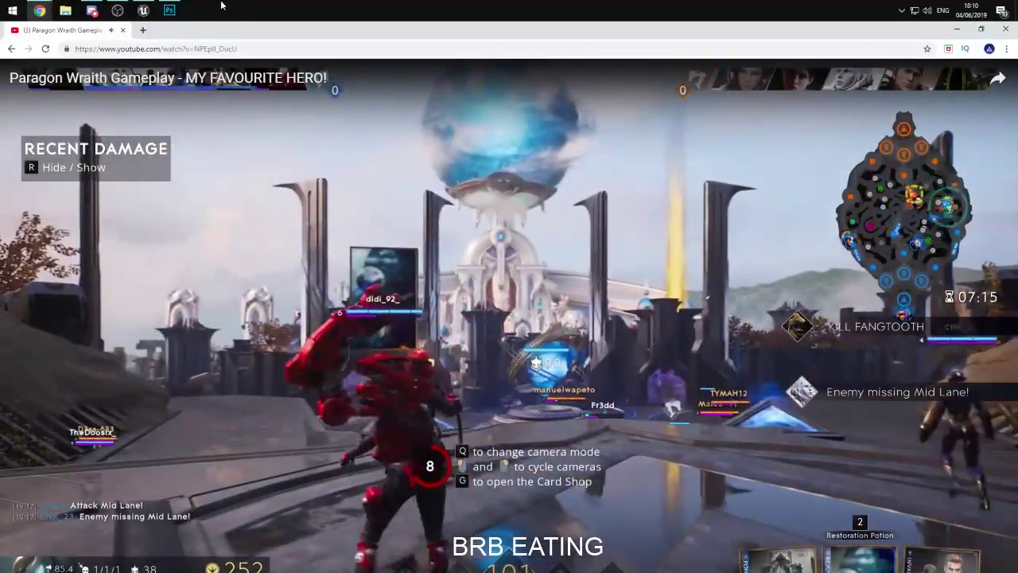
{"action": "key", "text": "alt+Tab"}
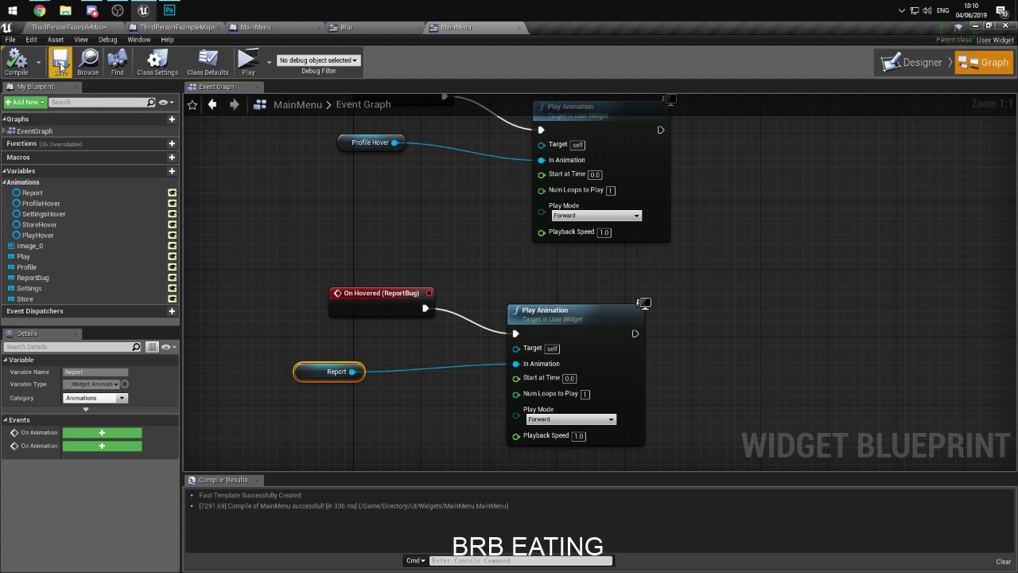
{"action": "left_click", "coordinate": [176, 27]}
{"action": "left_click", "coordinate": [89, 28]}
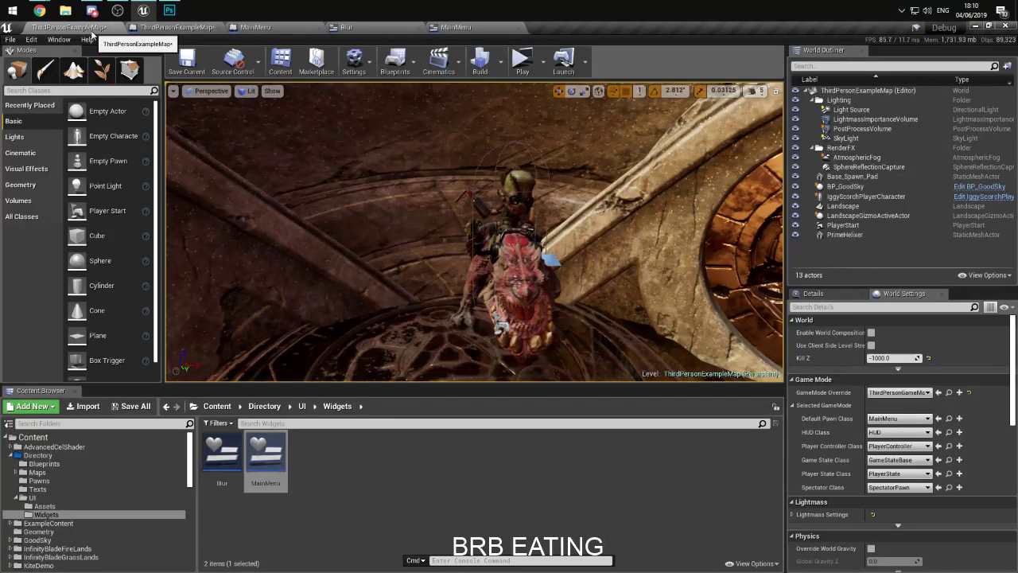
- Run the game preview maximized to check the main menu over the character scene, and end the preview
{"action": "right_click_drag", "start_coordinate": [477, 239], "coordinate": [525, 226]}
{"action": "left_click", "coordinate": [522, 62]}
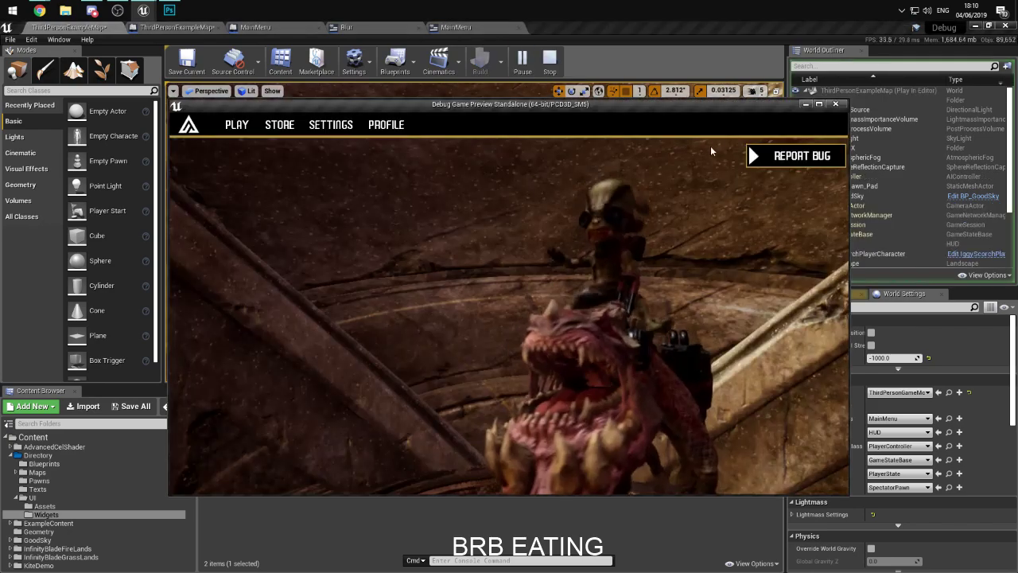
{"action": "left_click", "coordinate": [820, 104]}
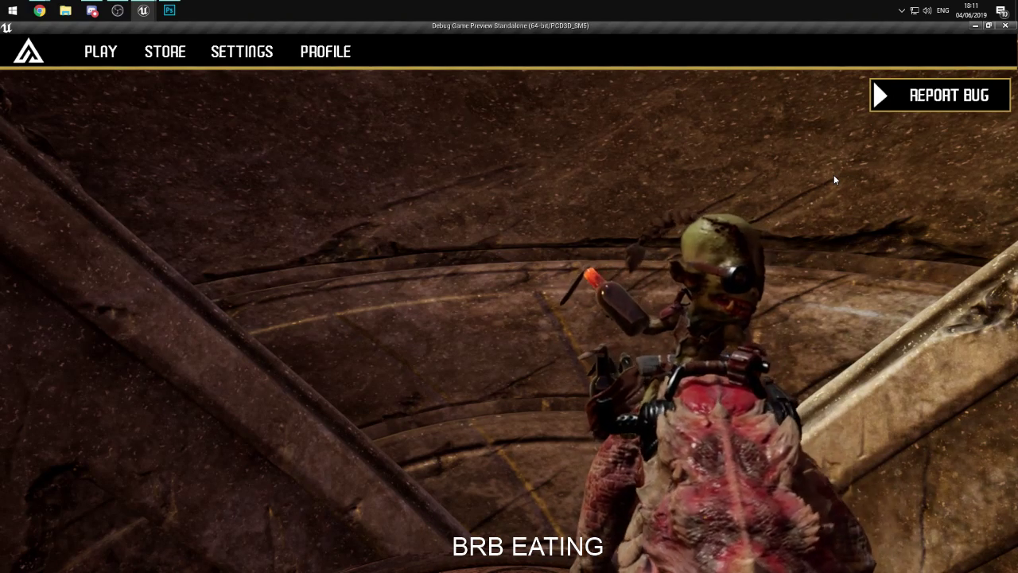
{"action": "left_click", "coordinate": [1007, 27]}
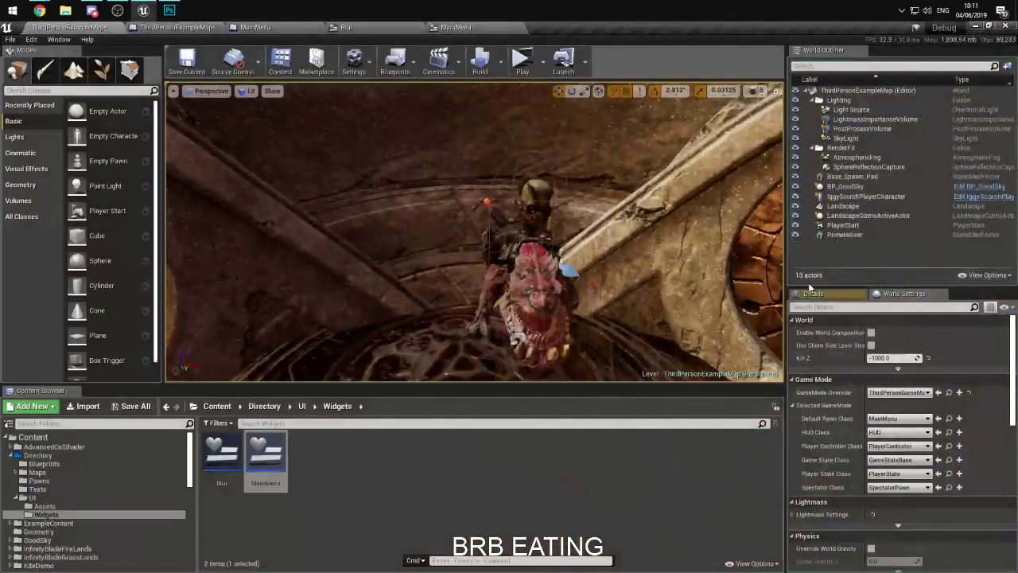
- Browse the project content and open the Maps folder inside Directory
{"action": "scroll", "coordinate": [50, 473], "scroll_direction": "down", "scroll_amount": 5}
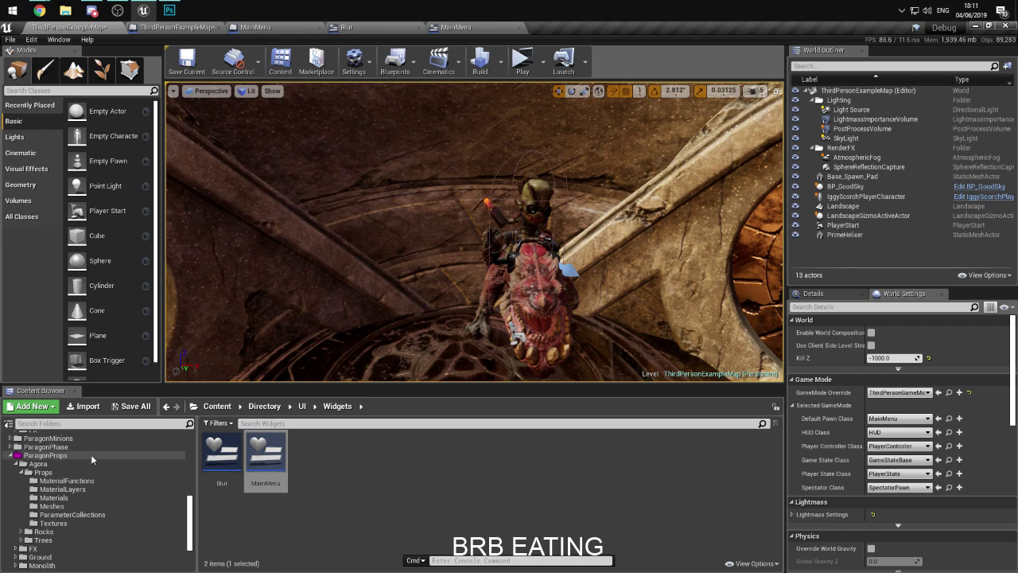
{"action": "scroll", "coordinate": [91, 463], "scroll_direction": "down", "scroll_amount": 2}
{"action": "scroll", "coordinate": [111, 486], "scroll_direction": "up", "scroll_amount": 5}
{"action": "scroll", "coordinate": [105, 506], "scroll_direction": "up", "scroll_amount": 10}
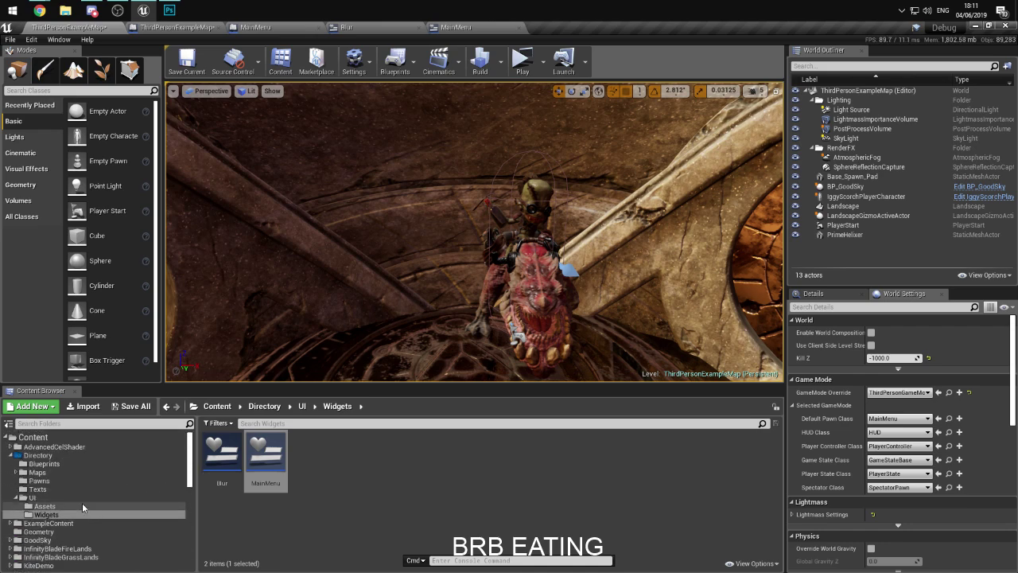
{"action": "left_click", "coordinate": [56, 455]}
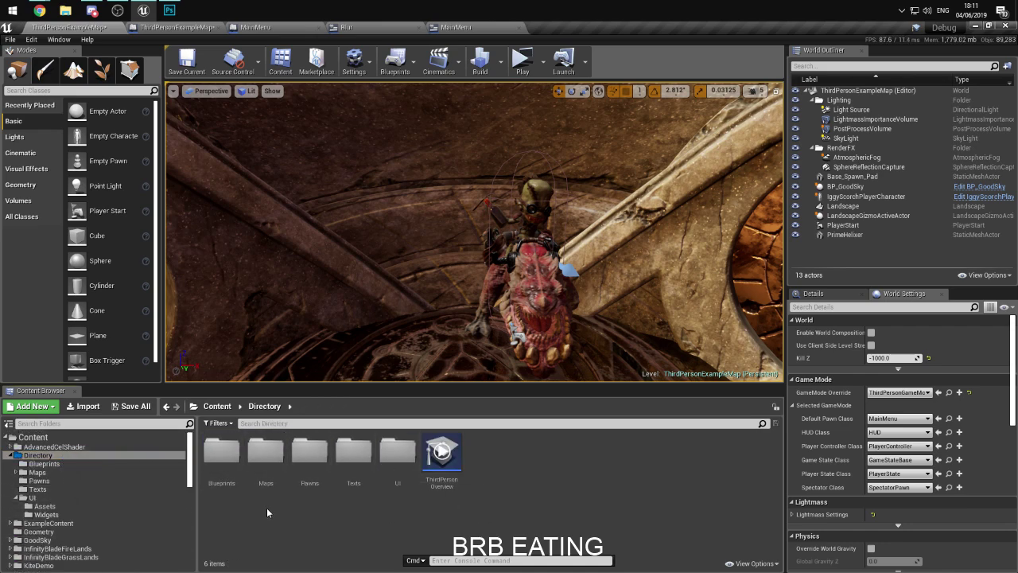
{"action": "double_click", "coordinate": [265, 461]}
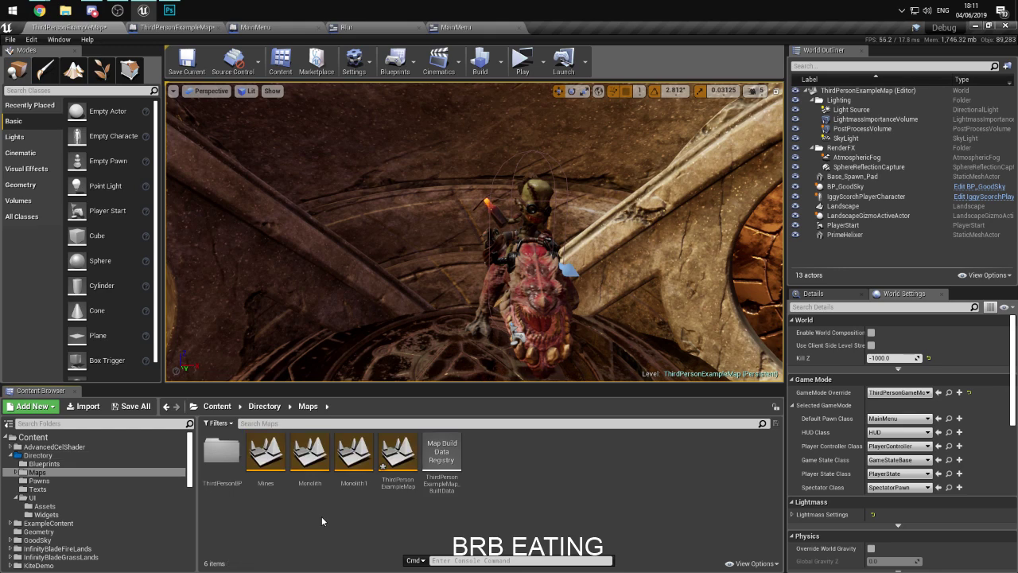
- Open the Monolith1 map from the Maps folder, saving all the listed modified content first
{"action": "left_click", "coordinate": [309, 460]}
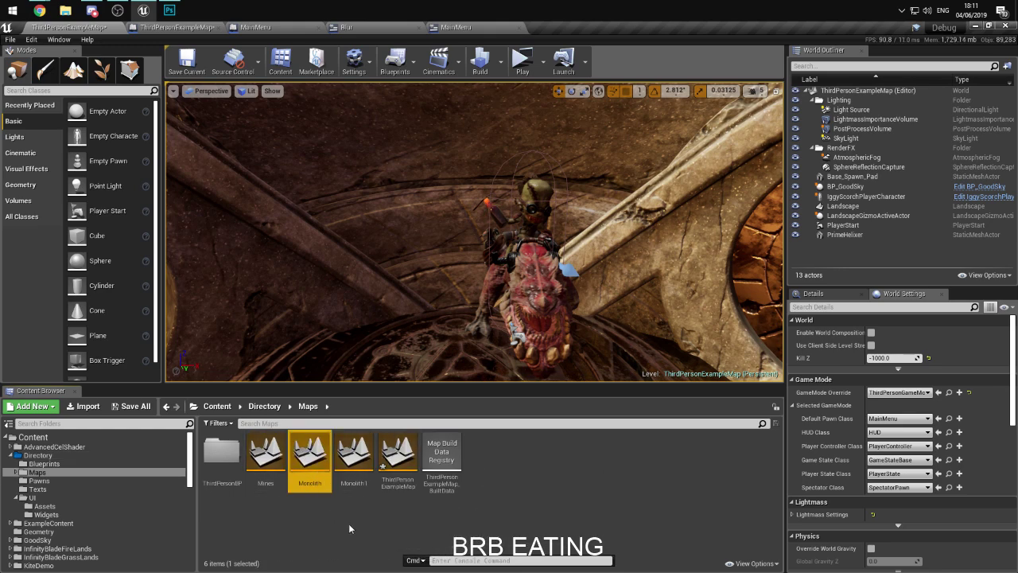
{"action": "double_click", "coordinate": [354, 474]}
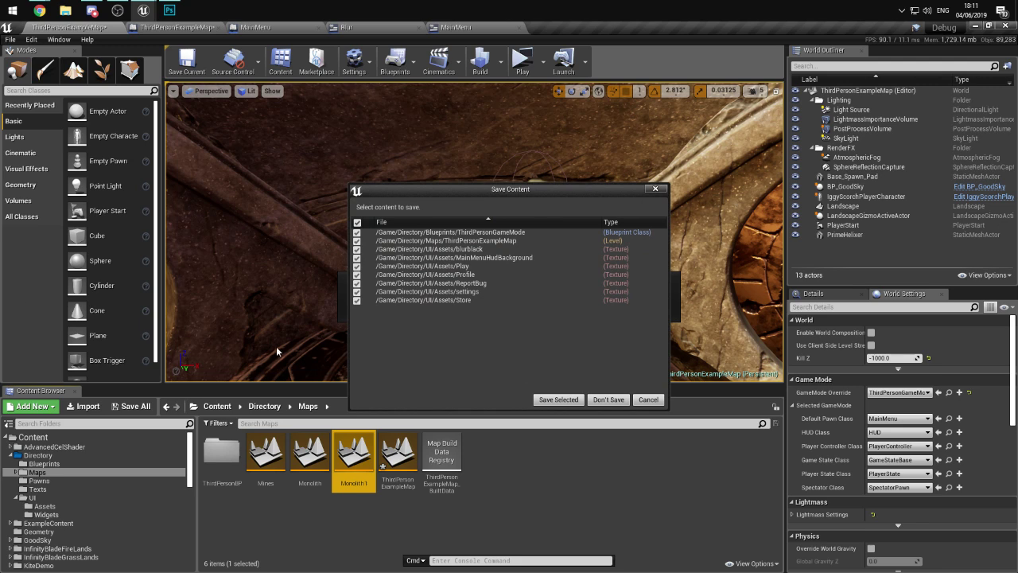
{"action": "left_click", "coordinate": [559, 400]}
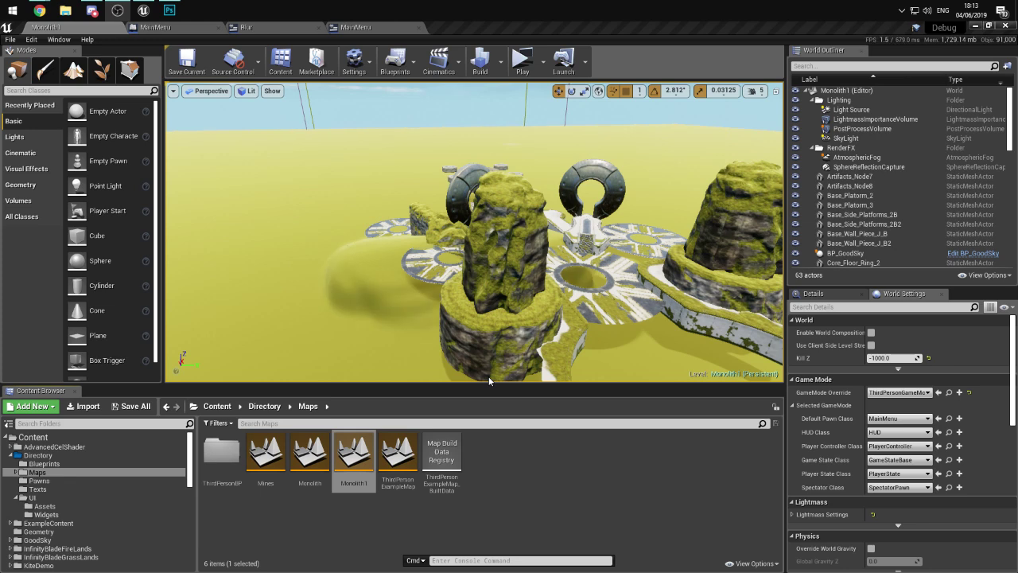
{"action": "left_click_drag", "start_coordinate": [489, 376], "coordinate": [533, 254]}
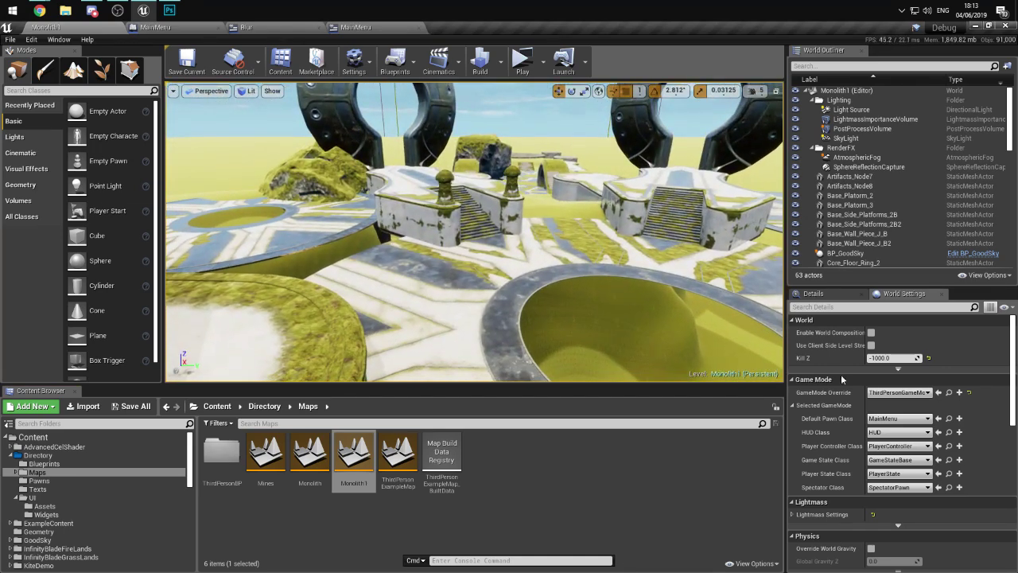
- Set the Default Pawn Class of the Monolith1 level's game mode to ShinbiPlayerCharacter
{"action": "left_click", "coordinate": [897, 419]}
{"action": "scroll", "coordinate": [904, 355], "scroll_direction": "down", "scroll_amount": 1}
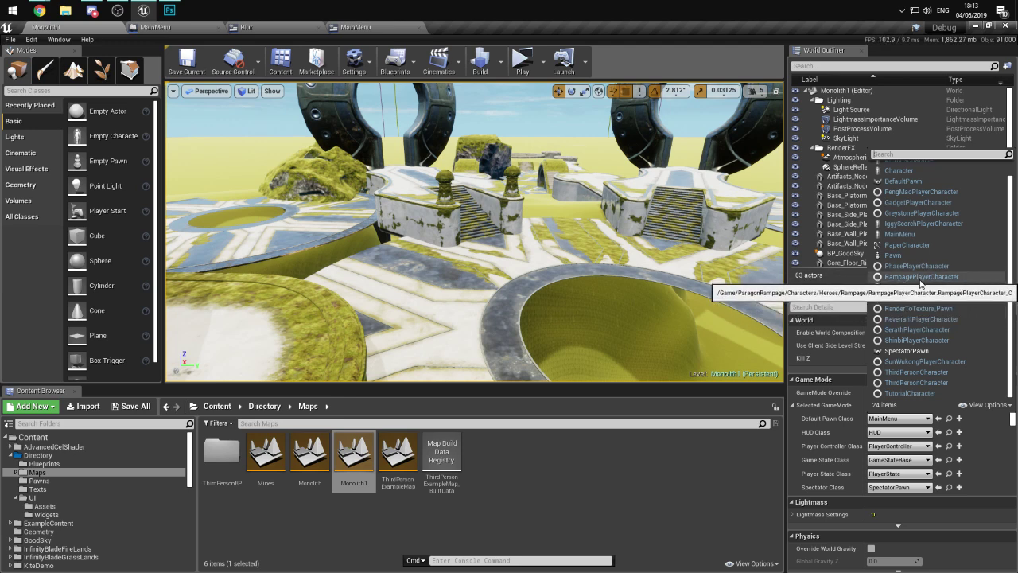
{"action": "left_click", "coordinate": [944, 341]}
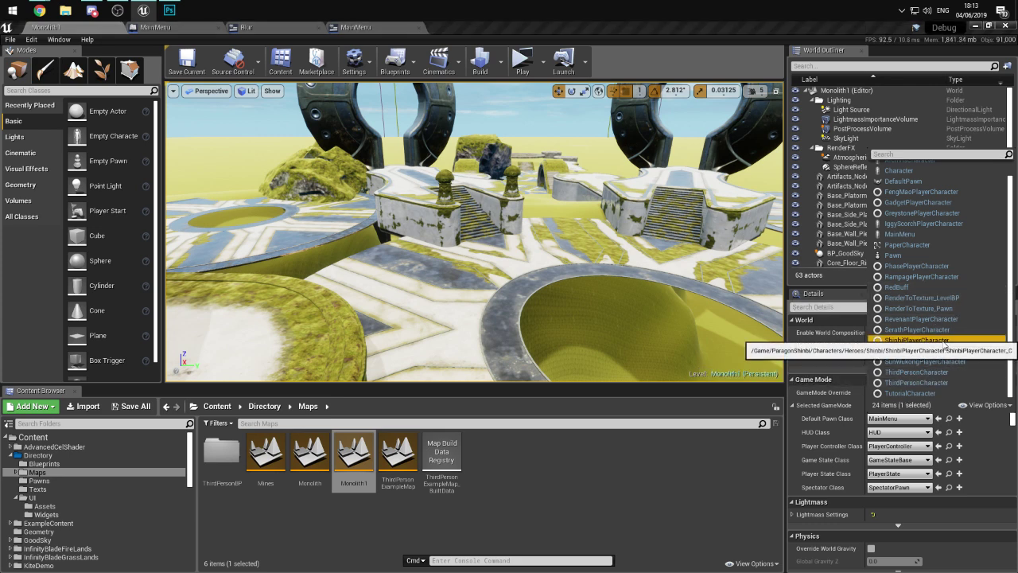
{"action": "left_click", "coordinate": [912, 329]}
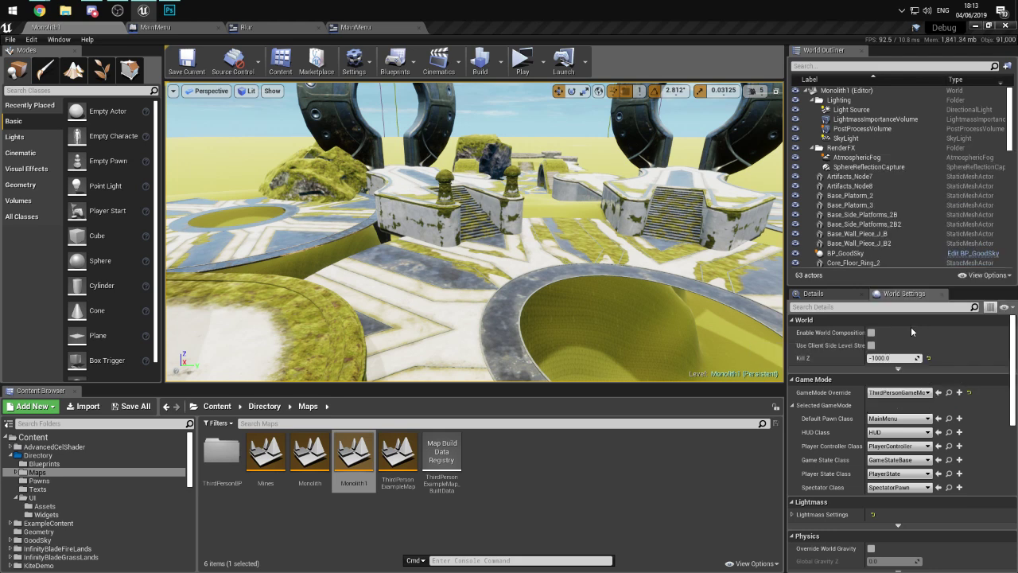
- Set the selected game mode's Default Pawn Class to SunWukongPlayerCharacter
{"action": "left_click", "coordinate": [897, 419]}
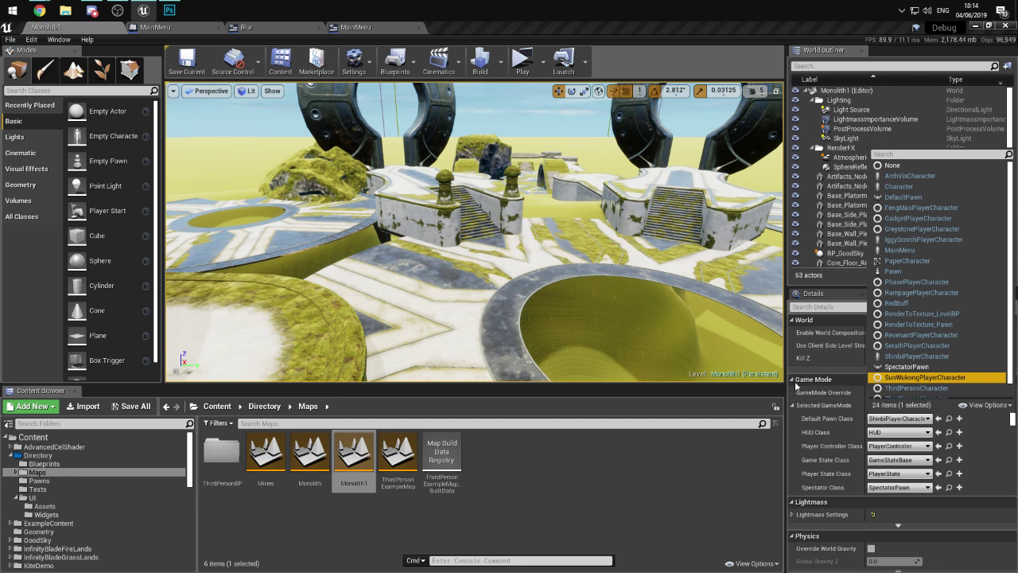
{"action": "key", "text": "Return"}
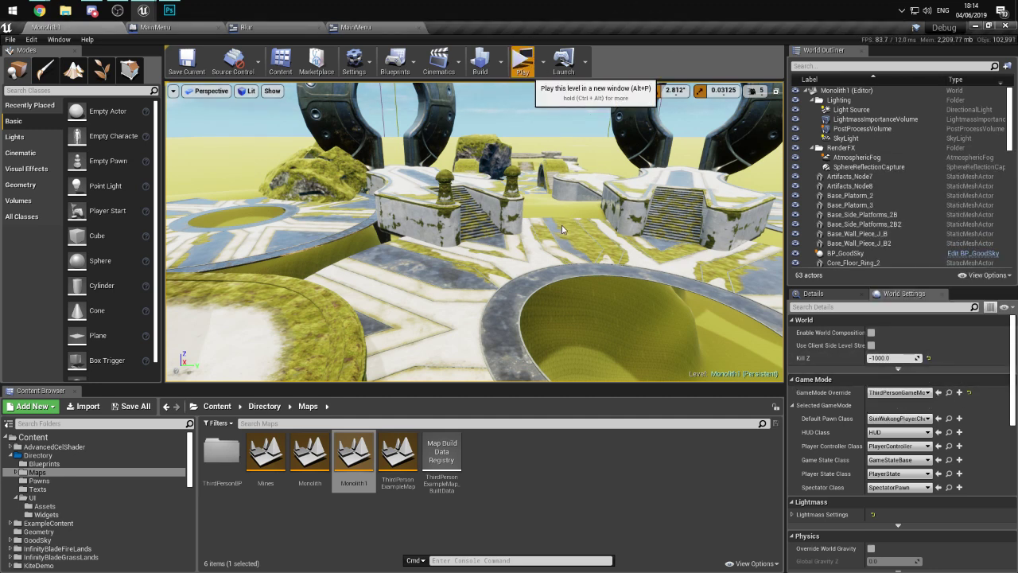
- Run the game preview of Monolith1 and test the character by running and jumping around the platforms, pit and ring structures
{"action": "key", "text": "alt+p"}
{"action": "key", "text": "w"}
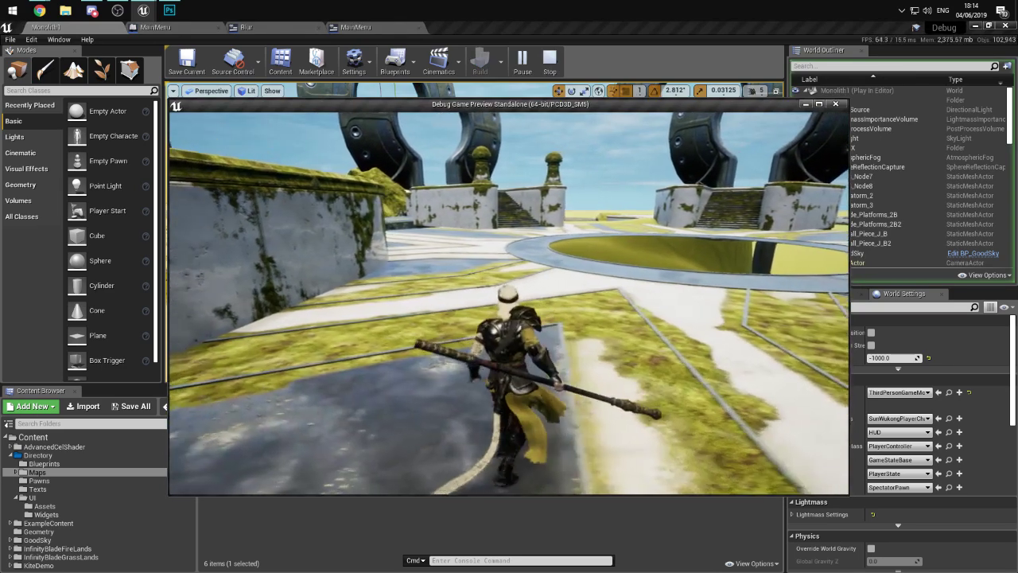
{"action": "key", "text": "a"}
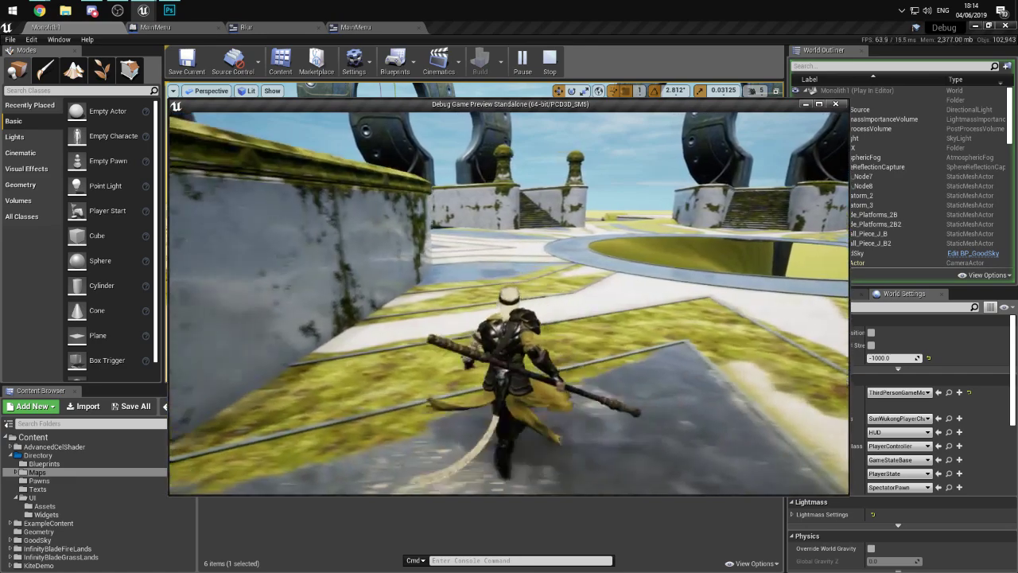
{"action": "key", "text": "w"}
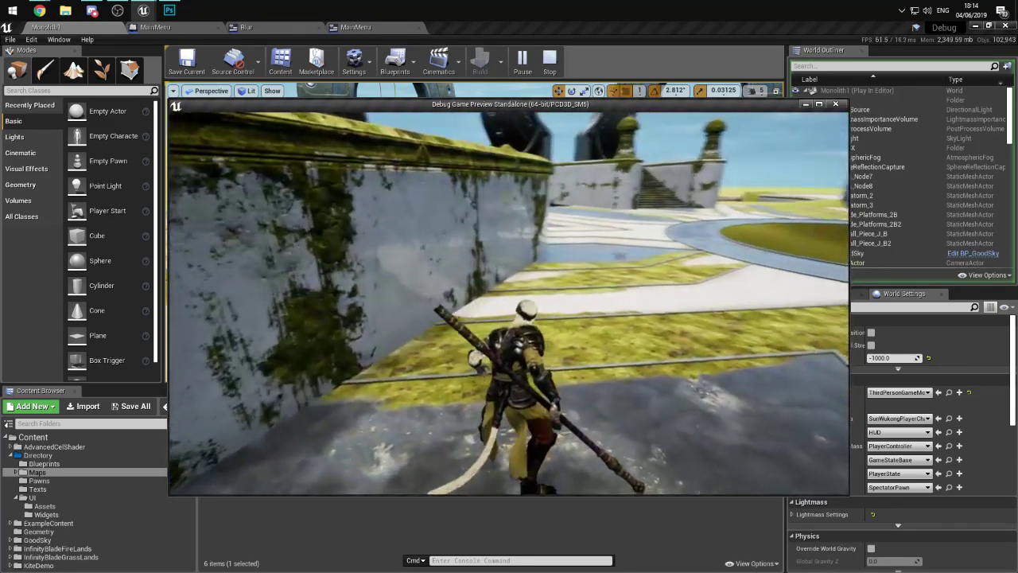
{"action": "key", "text": "w"}
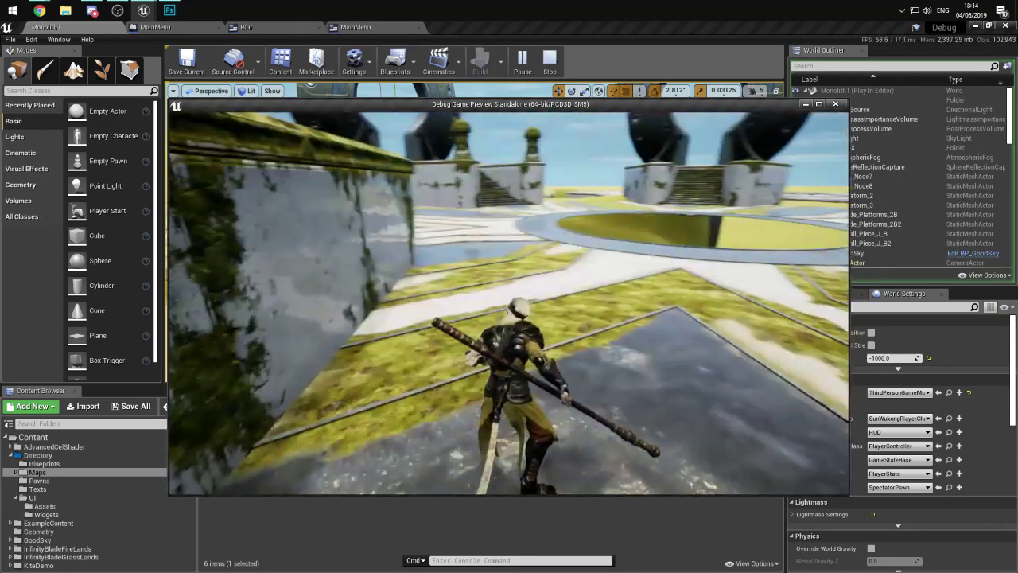
{"action": "key", "text": "w"}
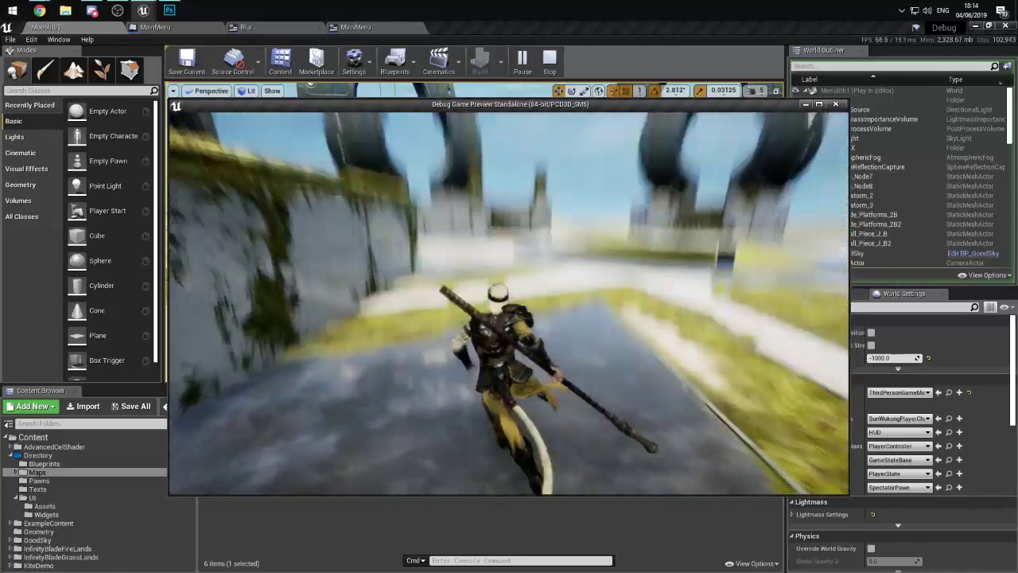
{"action": "key", "text": "w"}
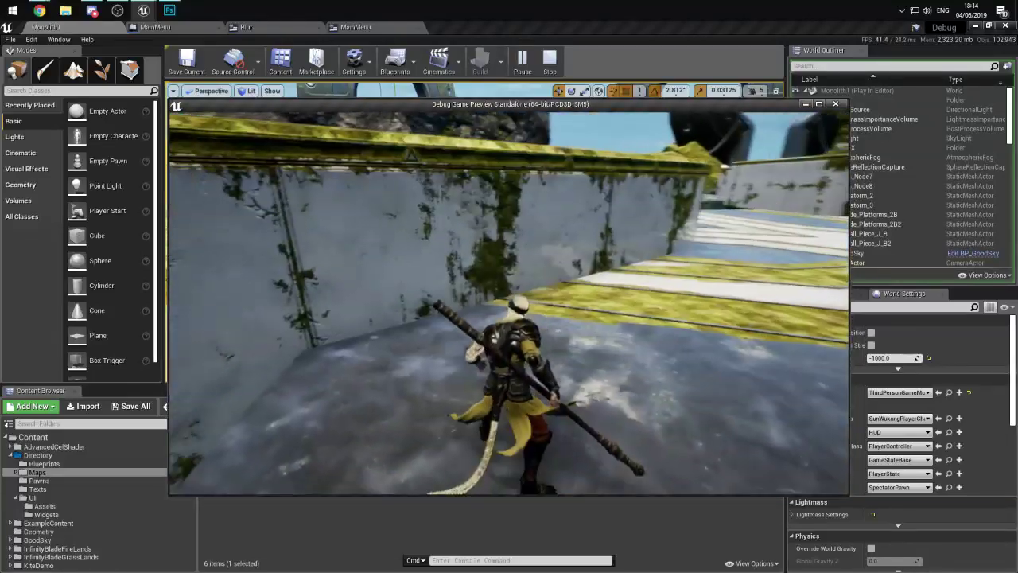
{"action": "key", "text": "w"}
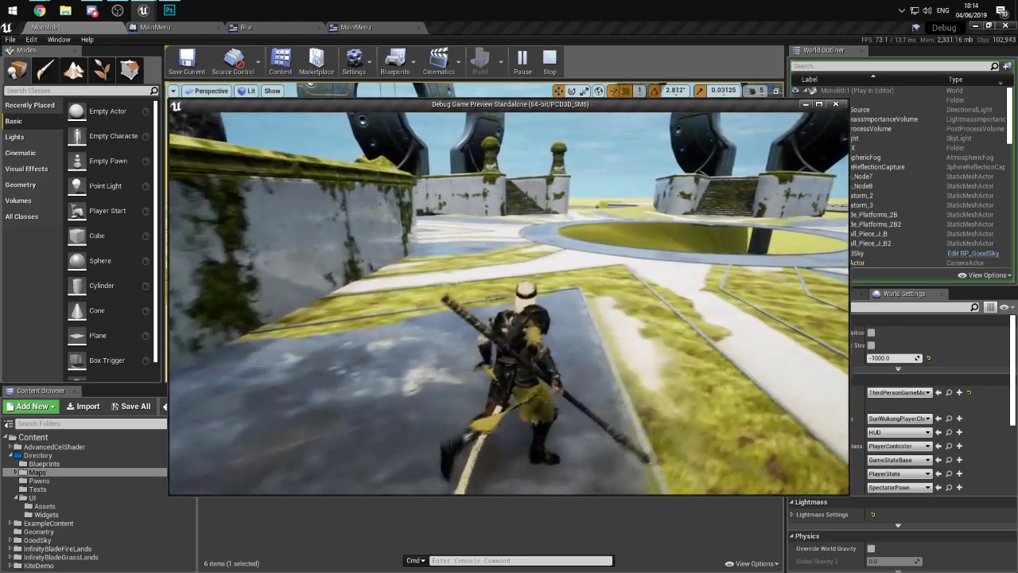
{"action": "key", "text": "w"}
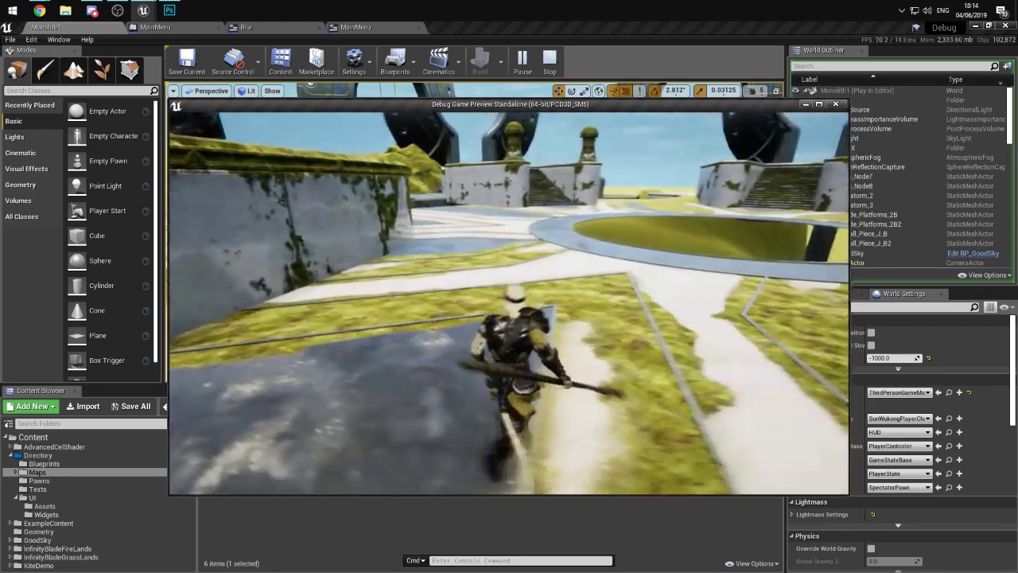
{"action": "key", "text": "w"}
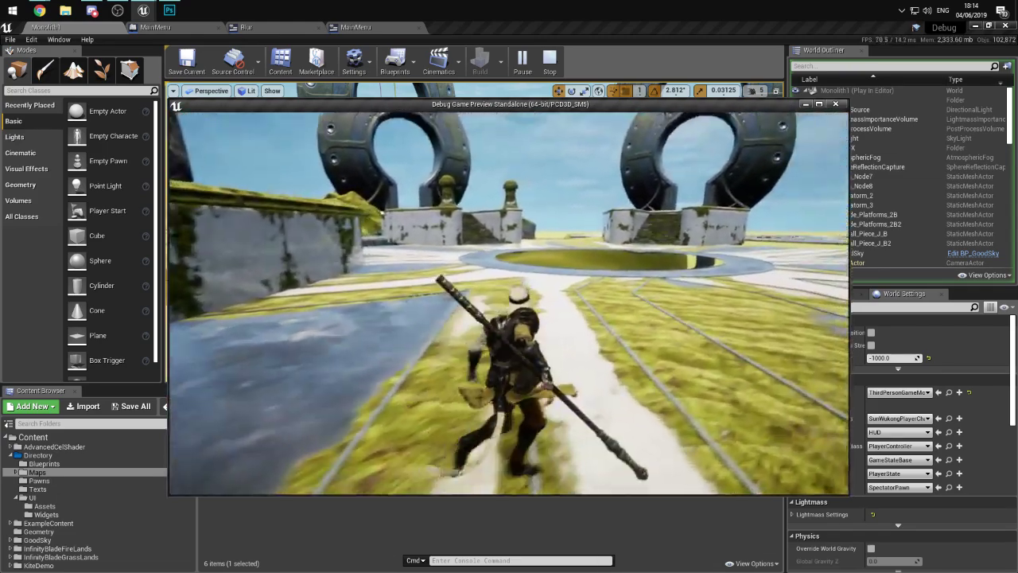
{"action": "key", "text": "w"}
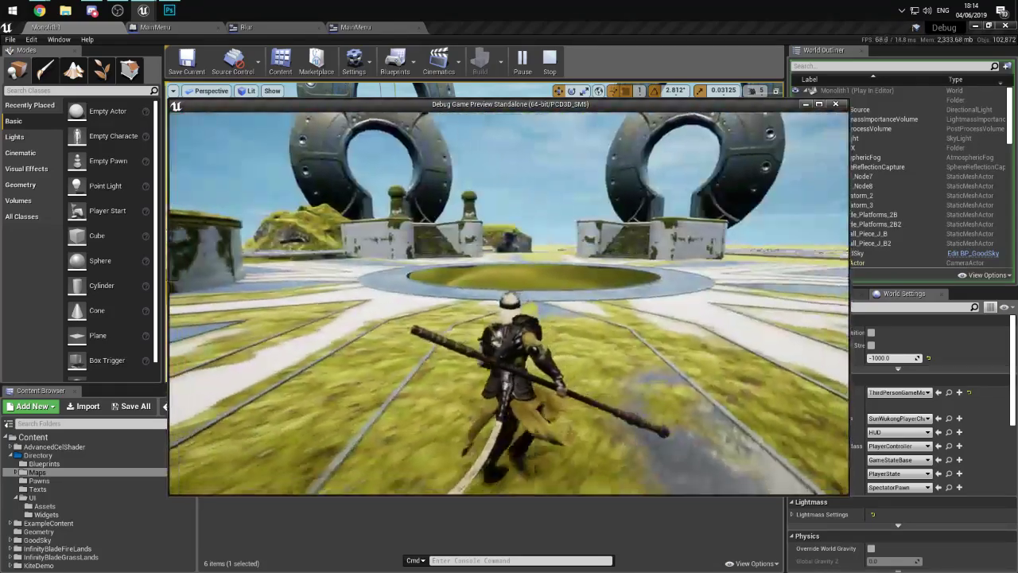
{"action": "key", "text": "w"}
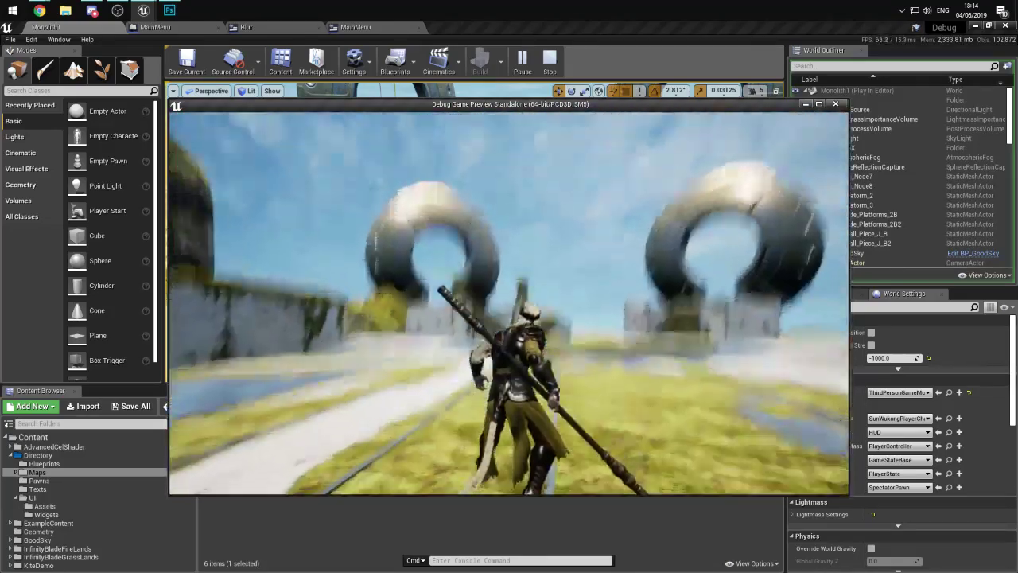
{"action": "key", "text": "w"}
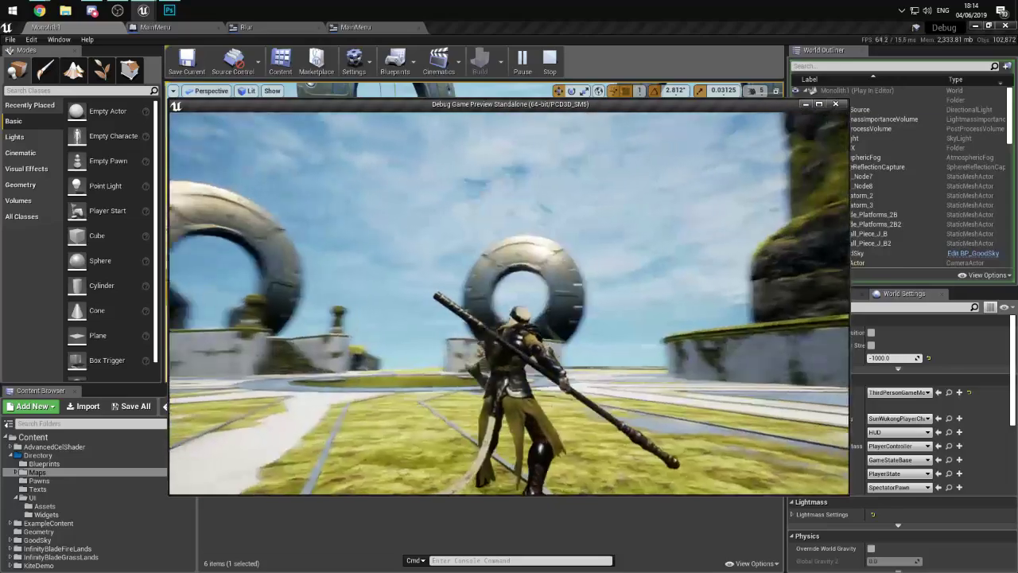
{"action": "key", "text": "w"}
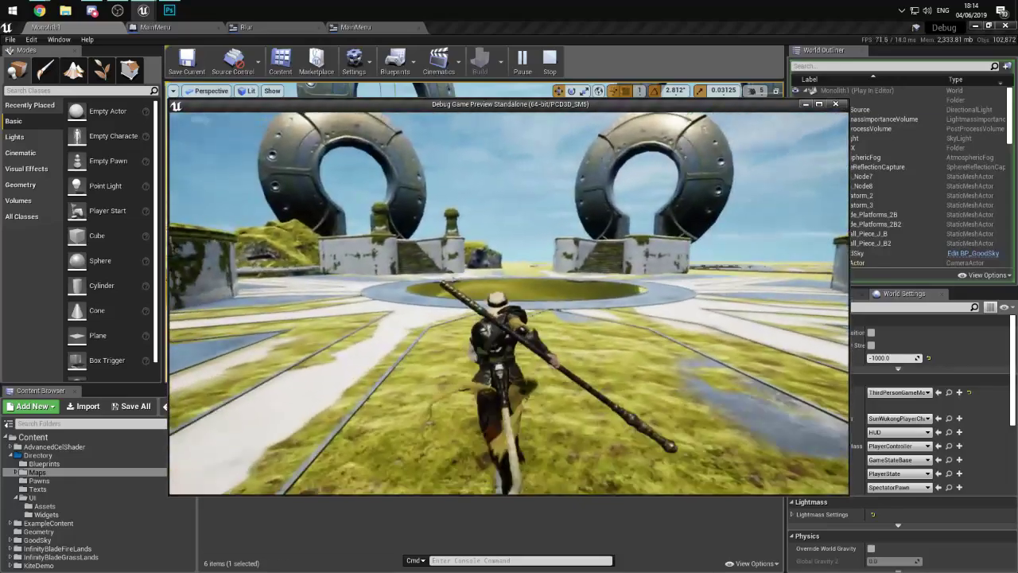
{"action": "key", "text": "w"}
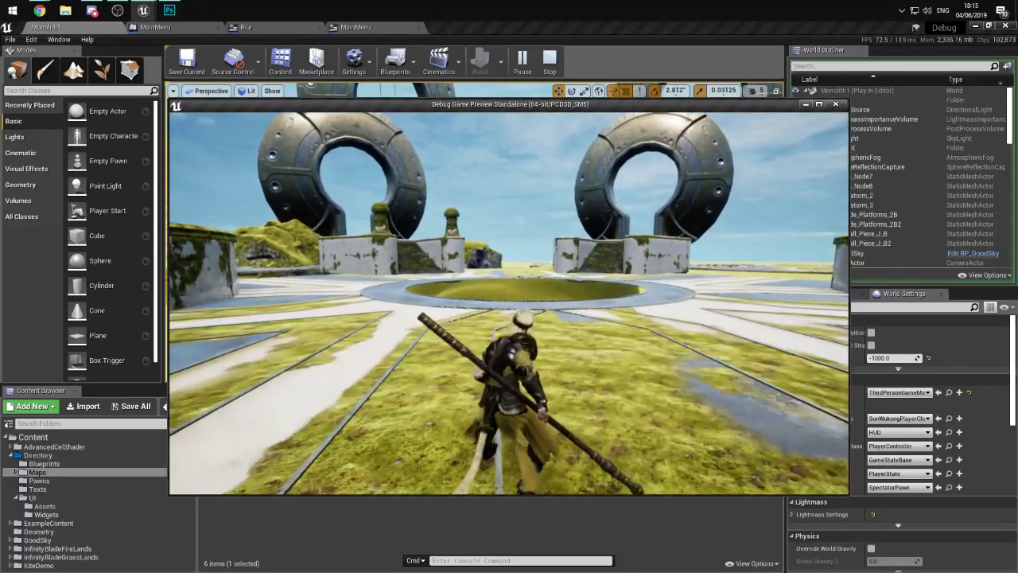
{"action": "key", "text": "w"}
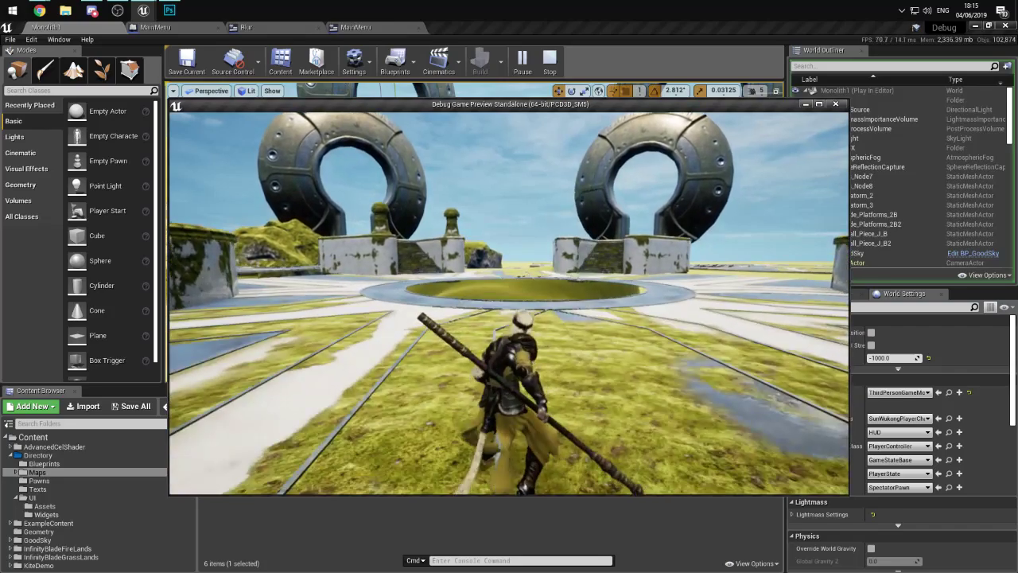
{"action": "key", "text": "s"}
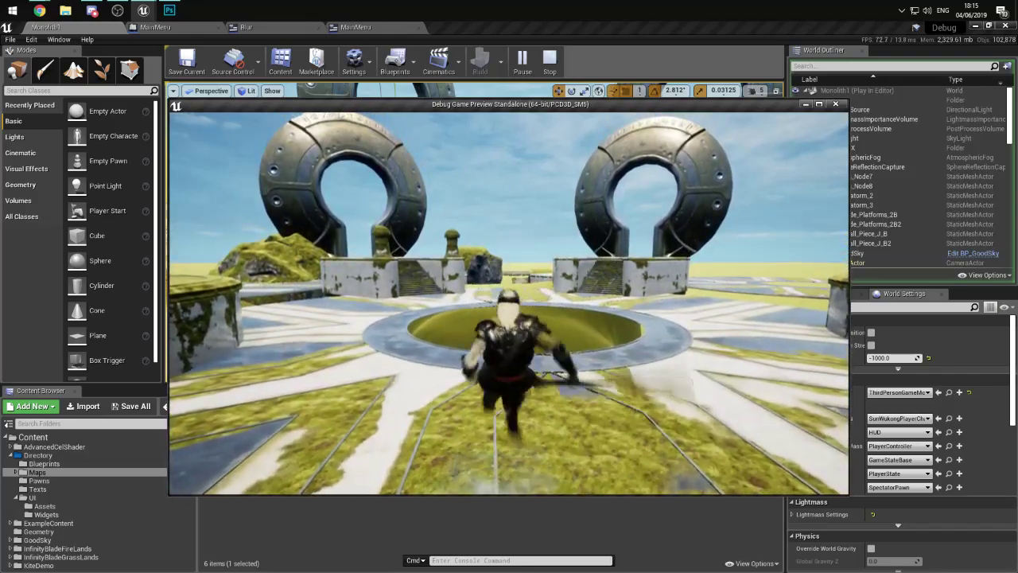
{"action": "key", "text": "w"}
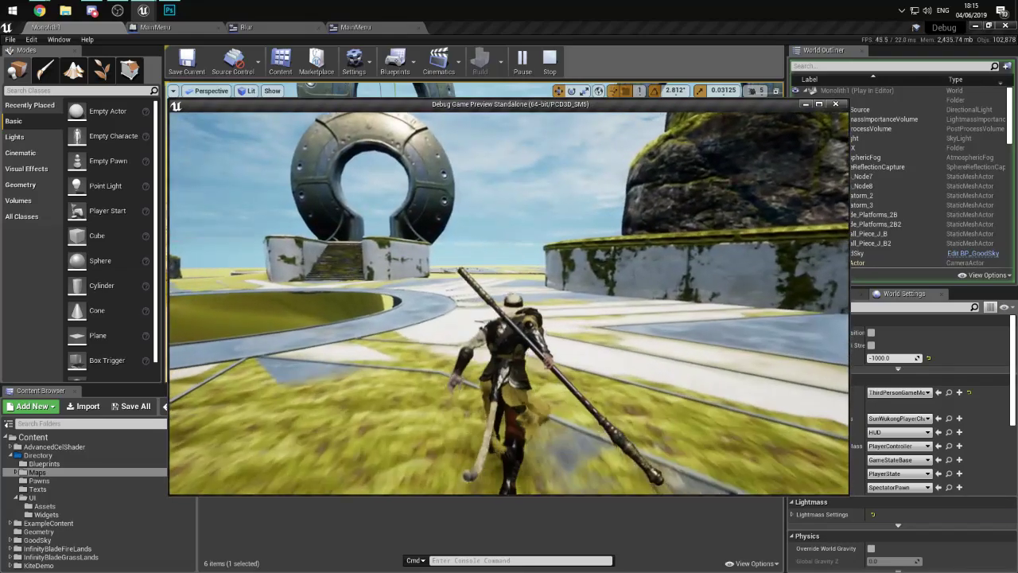
{"action": "key", "text": "w"}
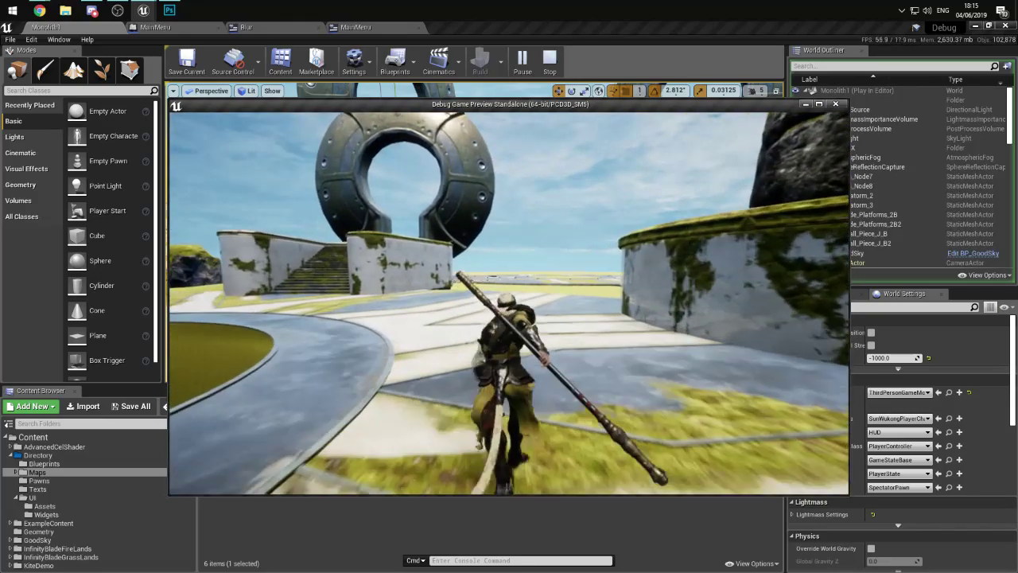
{"action": "key", "text": "w"}
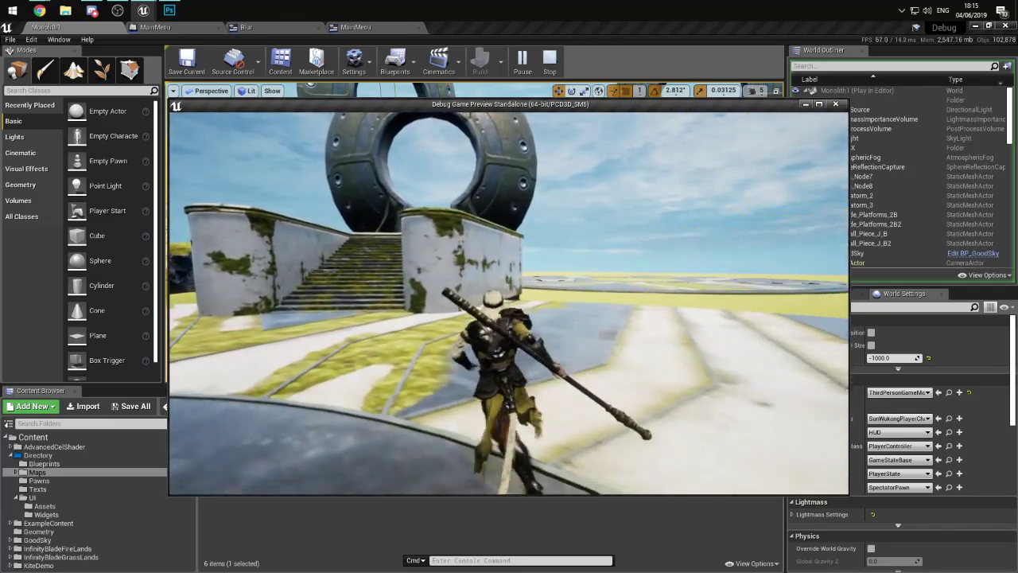
{"action": "key", "text": "w"}
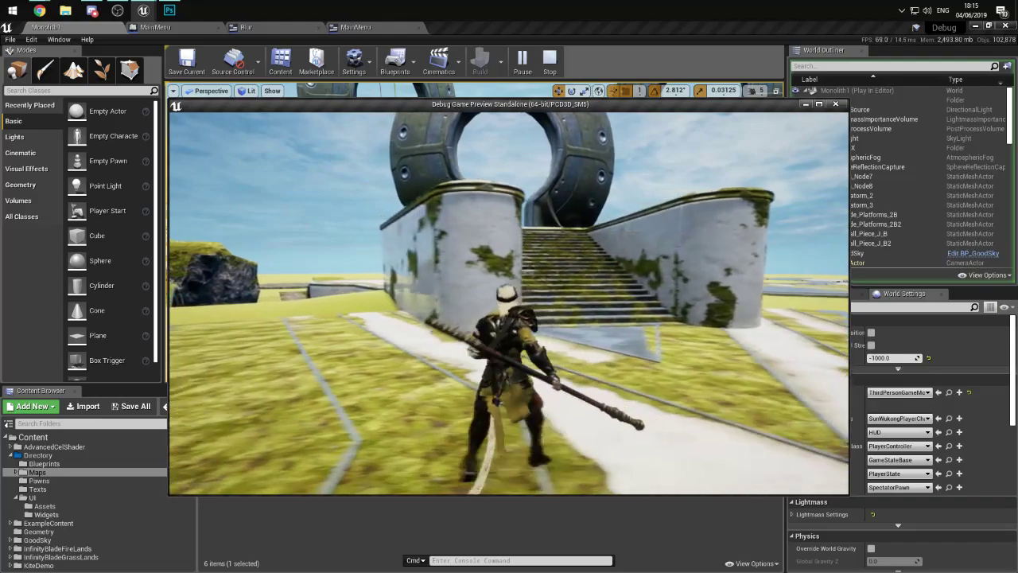
{"action": "key", "text": "w"}
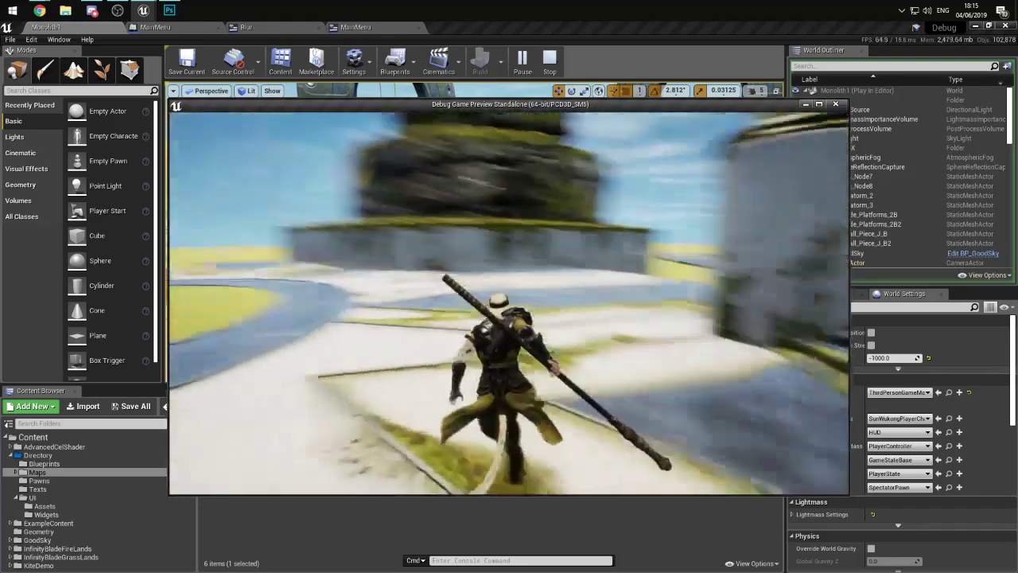
{"action": "key", "text": "space"}
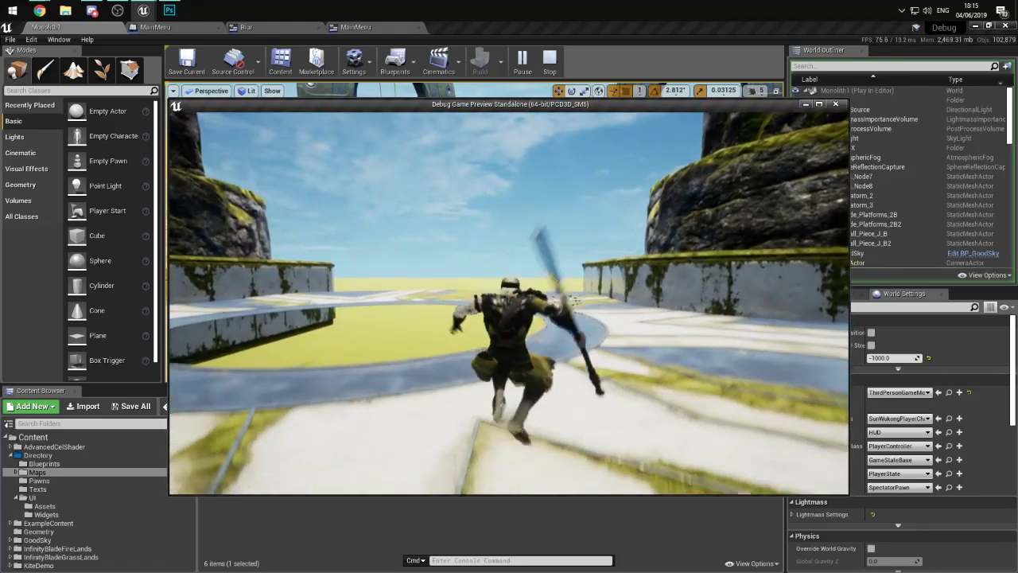
{"action": "key", "text": "w"}
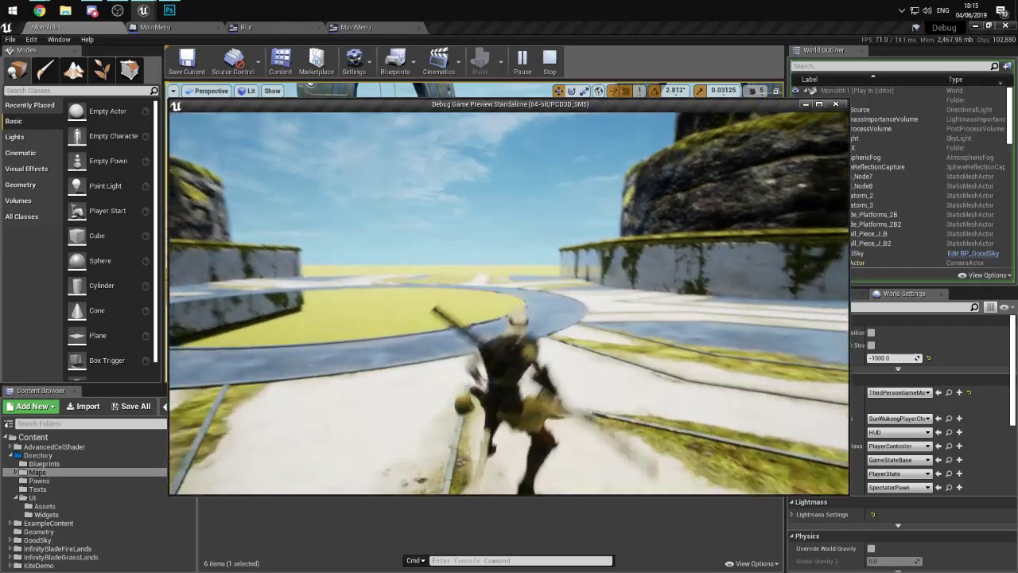
{"action": "key", "text": "w"}
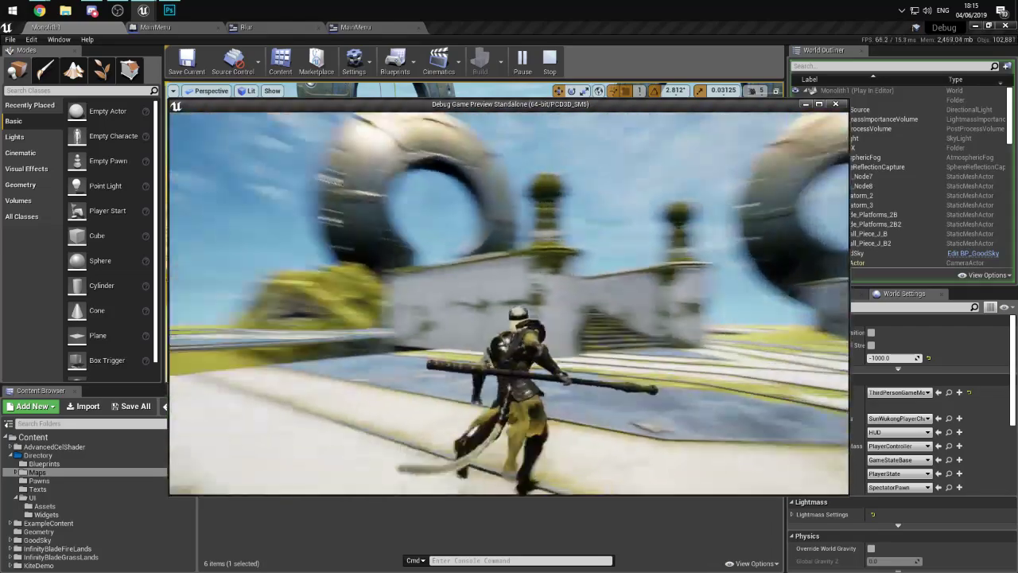
{"action": "key", "text": "space"}
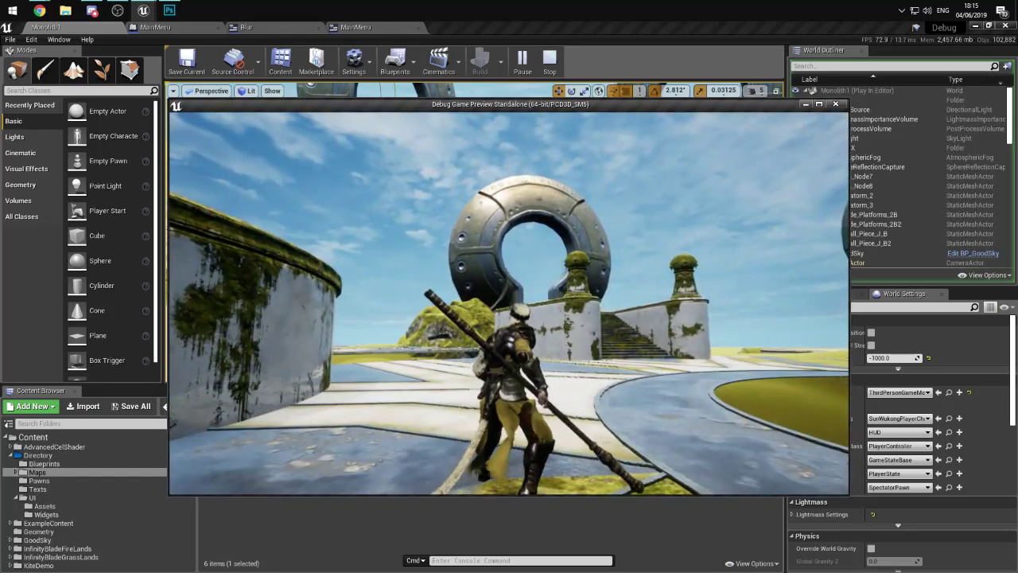
{"action": "key", "text": "w"}
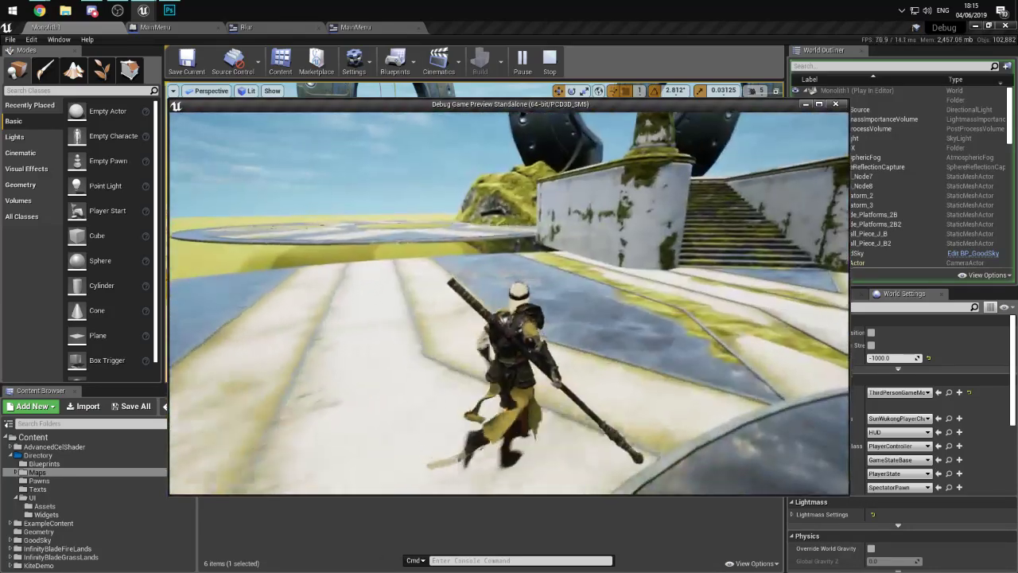
- Continue testing the Sun Wukong character by running past the stairs, rings and pit and jumping, and end the preview
{"action": "key", "text": "w"}
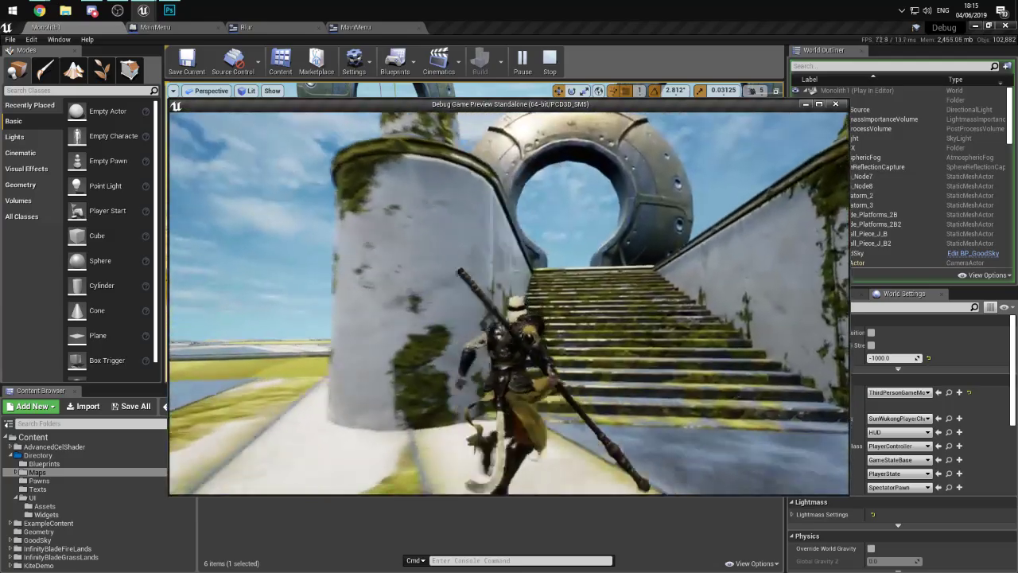
{"action": "key", "text": "w"}
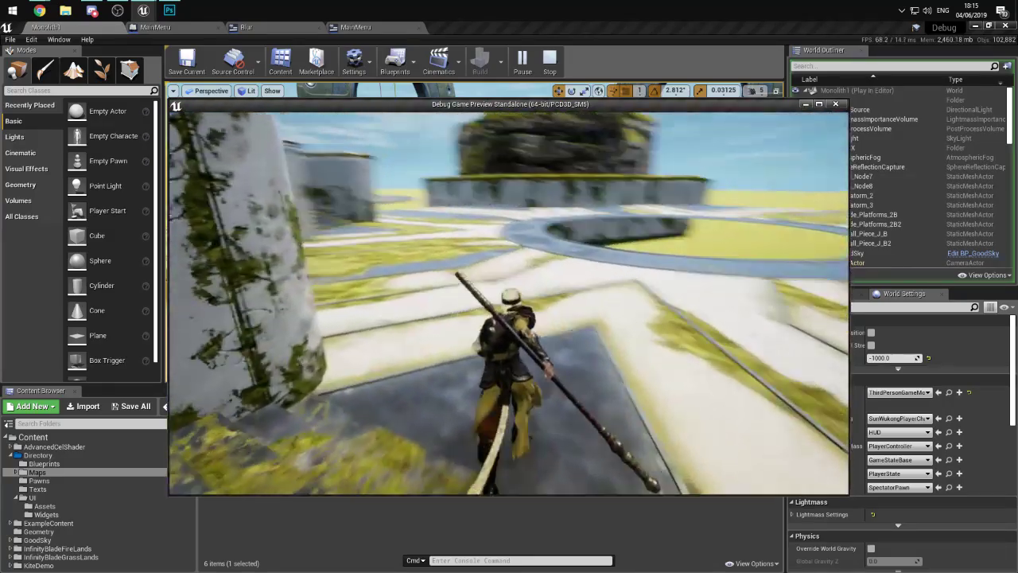
{"action": "key", "text": "w"}
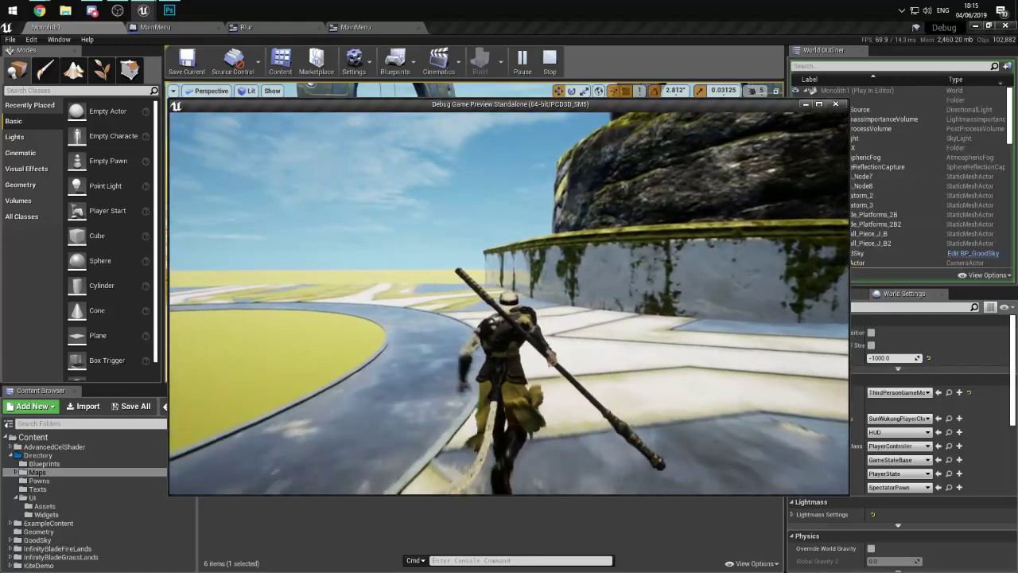
{"action": "key", "text": "w"}
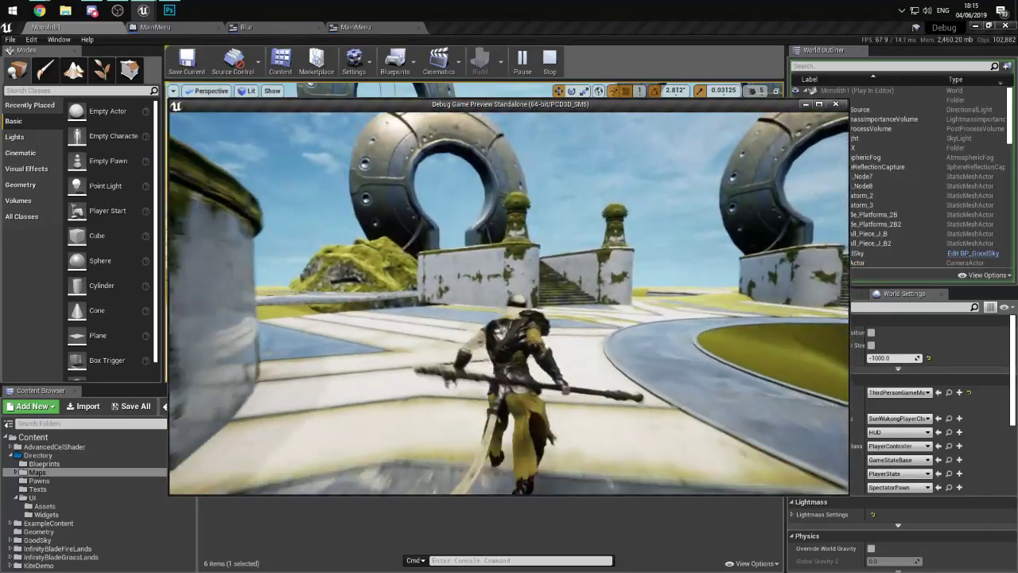
{"action": "key", "text": "w"}
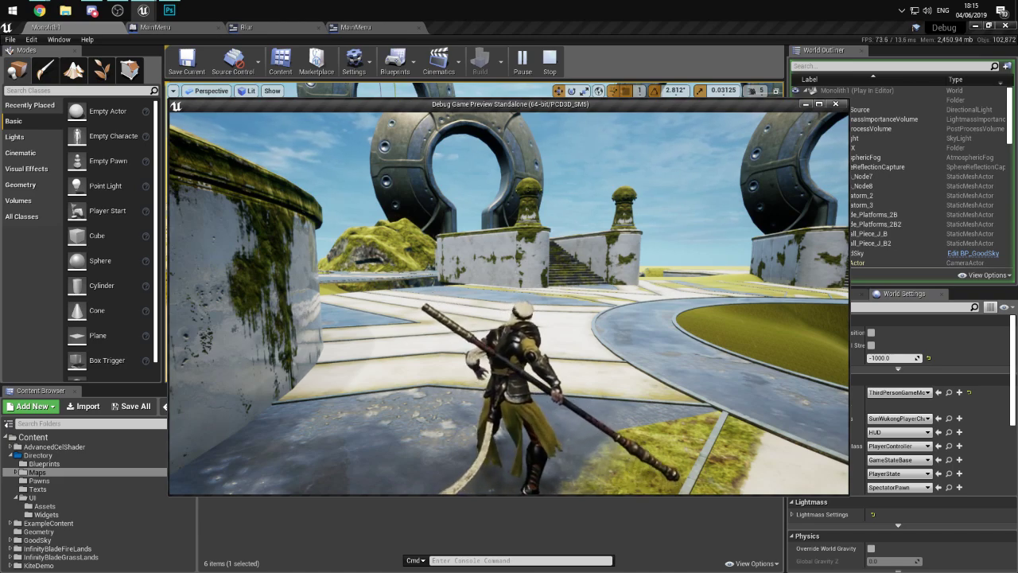
{"action": "key", "text": "w"}
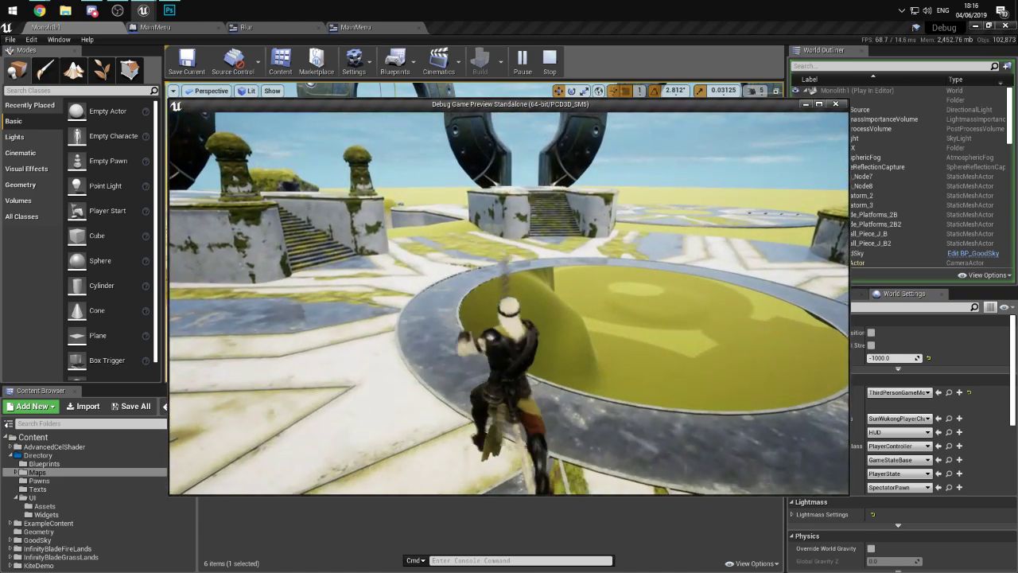
{"action": "key", "text": "w"}
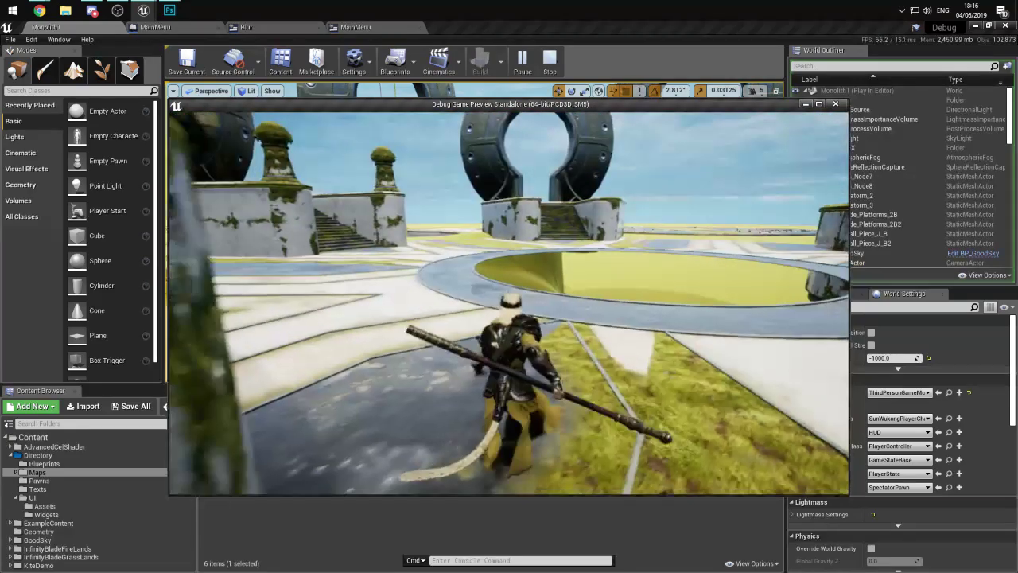
{"action": "key", "text": "w"}
{"action": "key", "text": "space"}
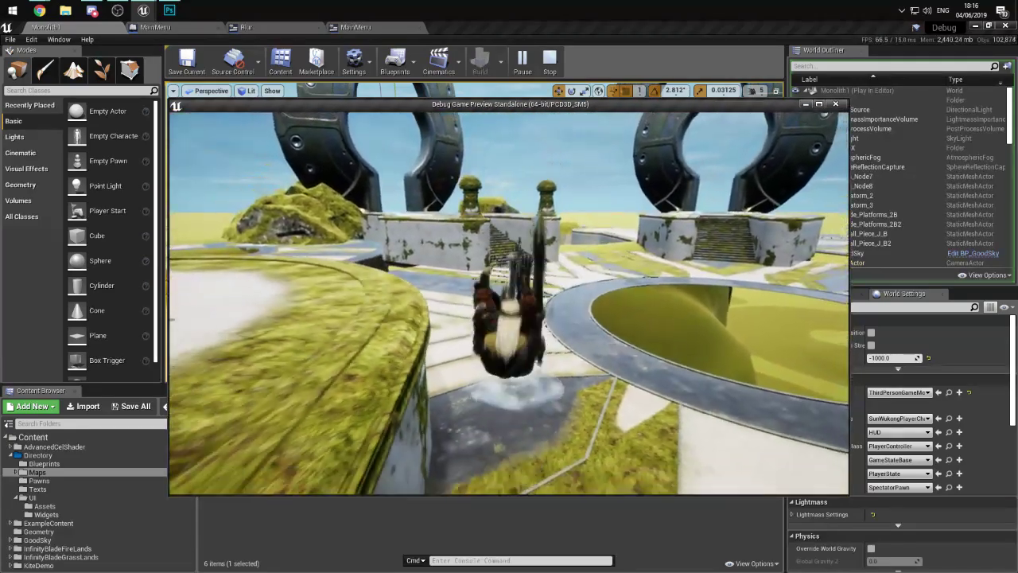
{"action": "key", "text": "Escape"}
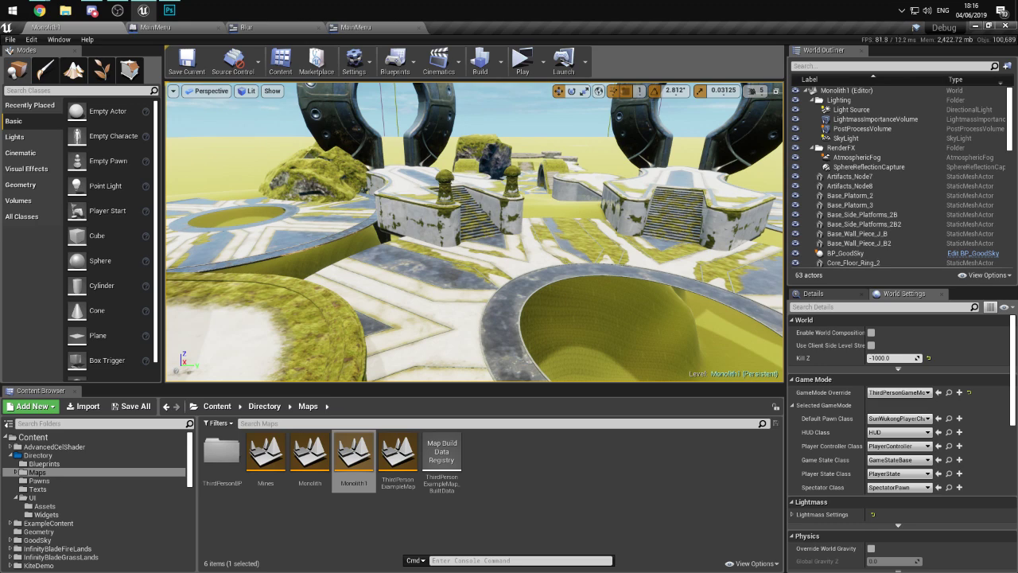
- Run the Monolith1 preview again, run the character across the mossy floor beside the pit, and stop the preview
{"action": "key", "text": "Up"}
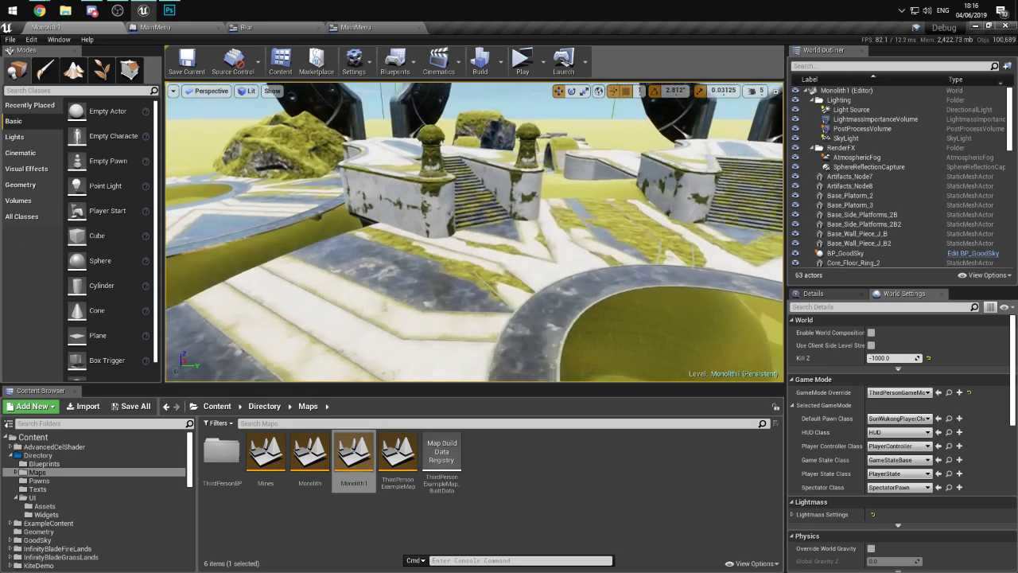
{"action": "key", "text": "Up"}
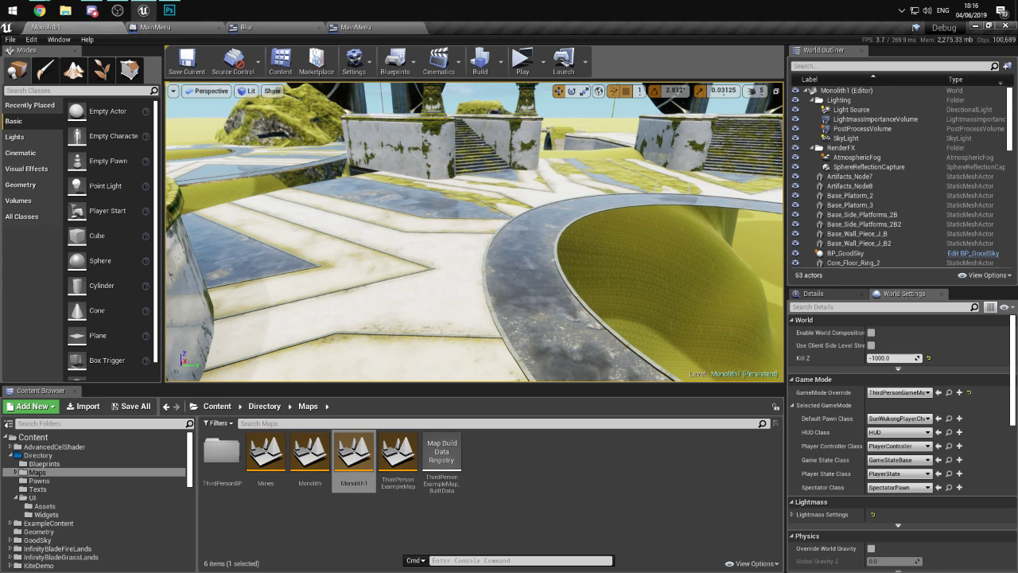
{"action": "scroll", "coordinate": [443, 281], "scroll_direction": "down", "scroll_amount": 5}
{"action": "left_click", "coordinate": [521, 67]}
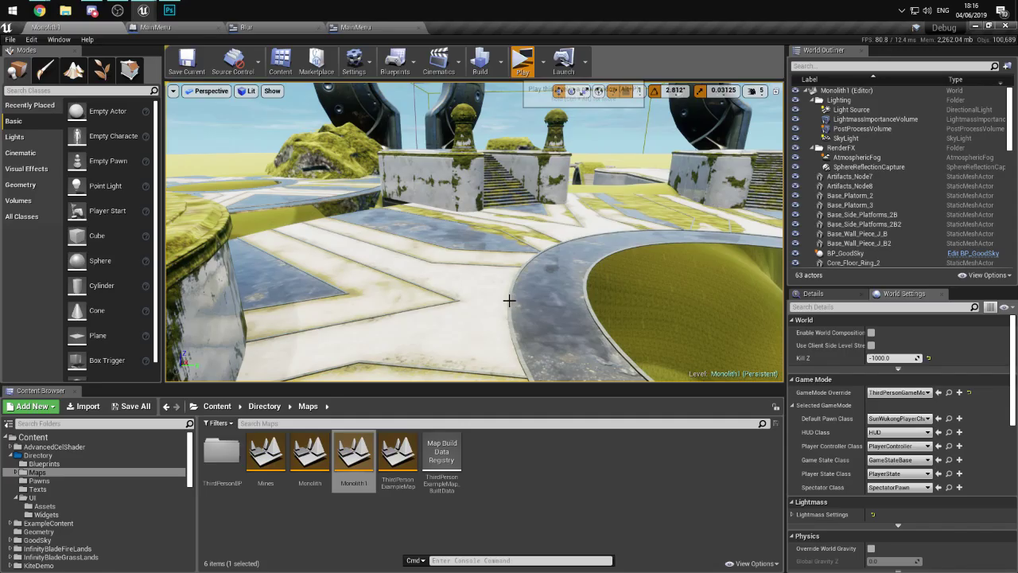
{"action": "key", "text": "w"}
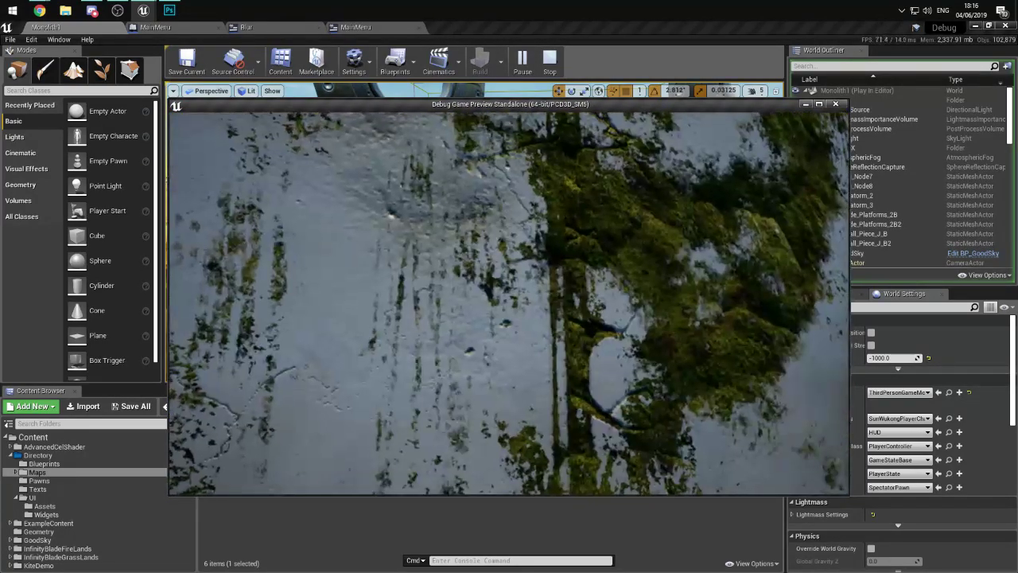
{"action": "key", "text": "w"}
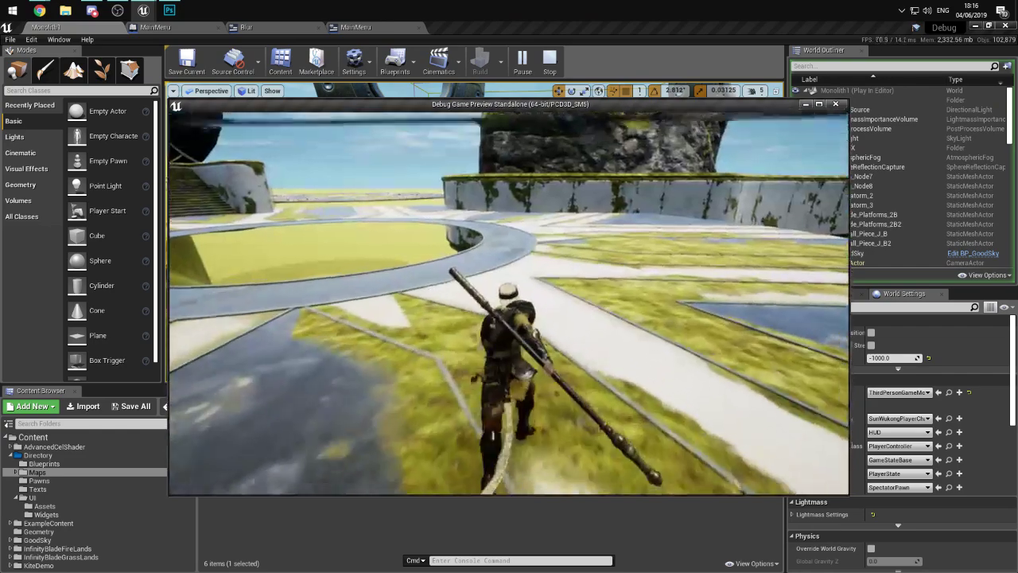
{"action": "key", "text": "w"}
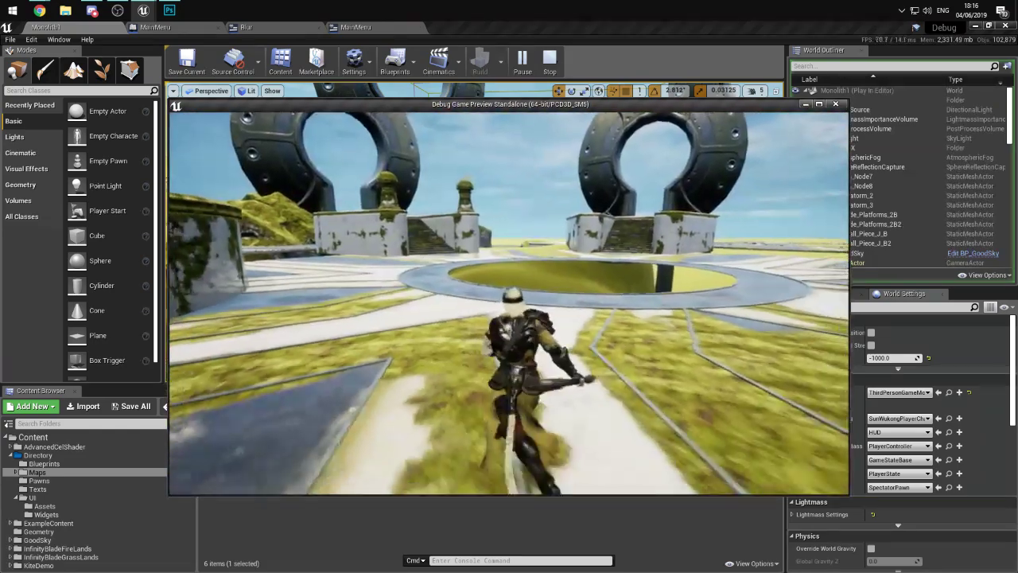
{"action": "key", "text": "Escape"}
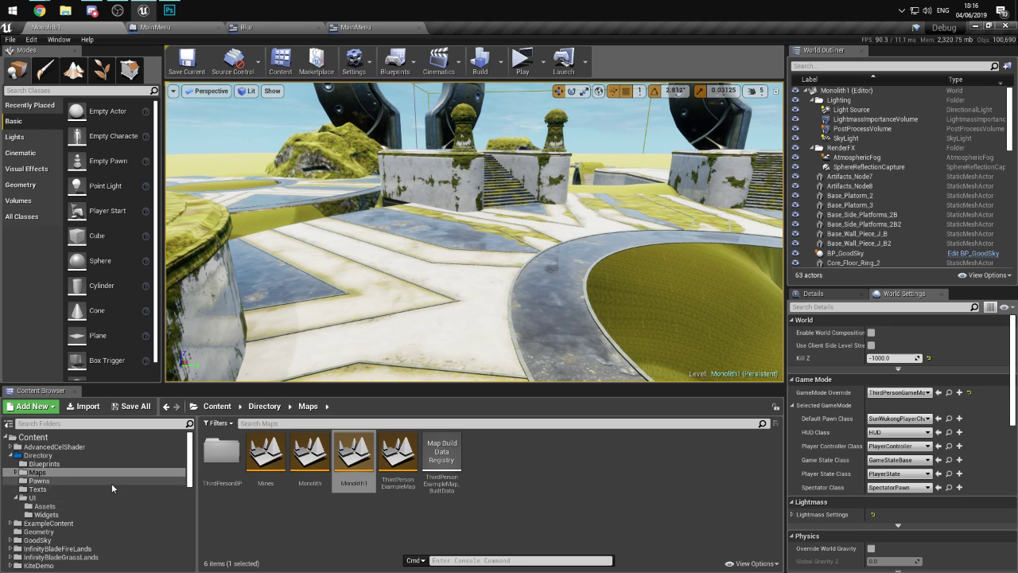
- Open SunWukong_AnimBlueprint from the ParagonSunWukong/Characters/Heroes/Wukong folder
{"action": "scroll", "coordinate": [112, 483], "scroll_direction": "down", "scroll_amount": 1}
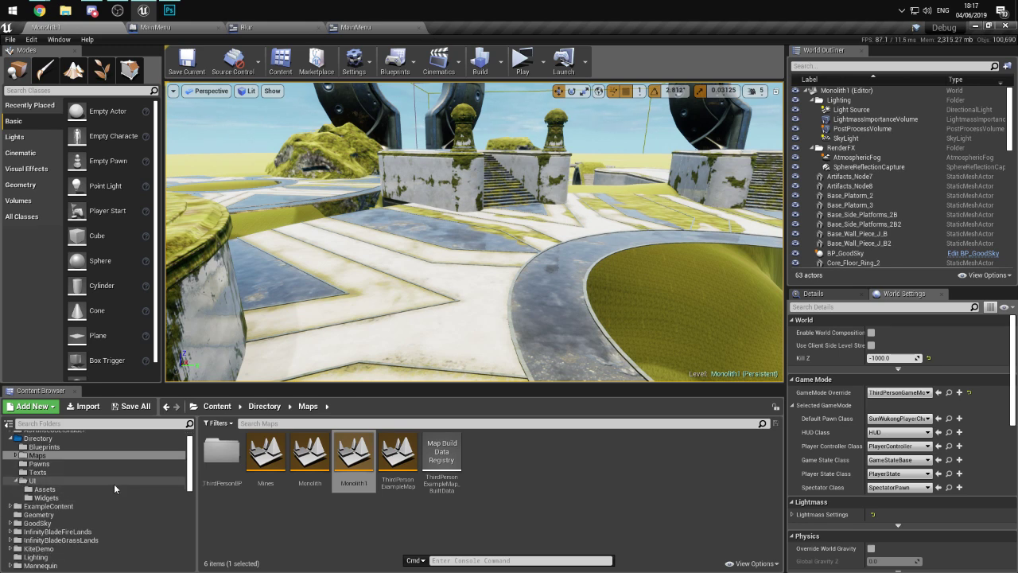
{"action": "scroll", "coordinate": [101, 471], "scroll_direction": "down", "scroll_amount": 1}
{"action": "scroll", "coordinate": [94, 474], "scroll_direction": "down", "scroll_amount": 8}
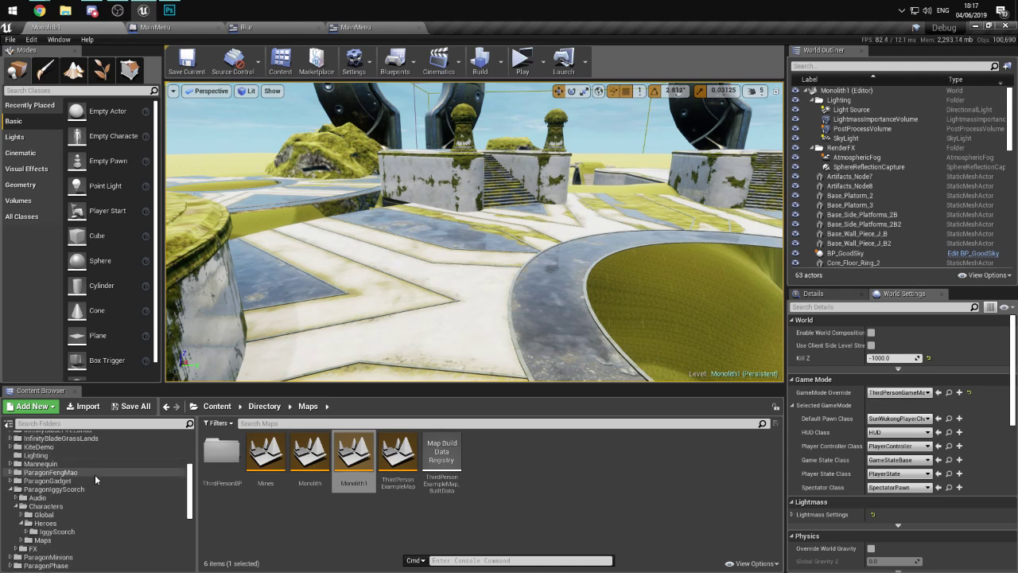
{"action": "left_click", "coordinate": [90, 549]}
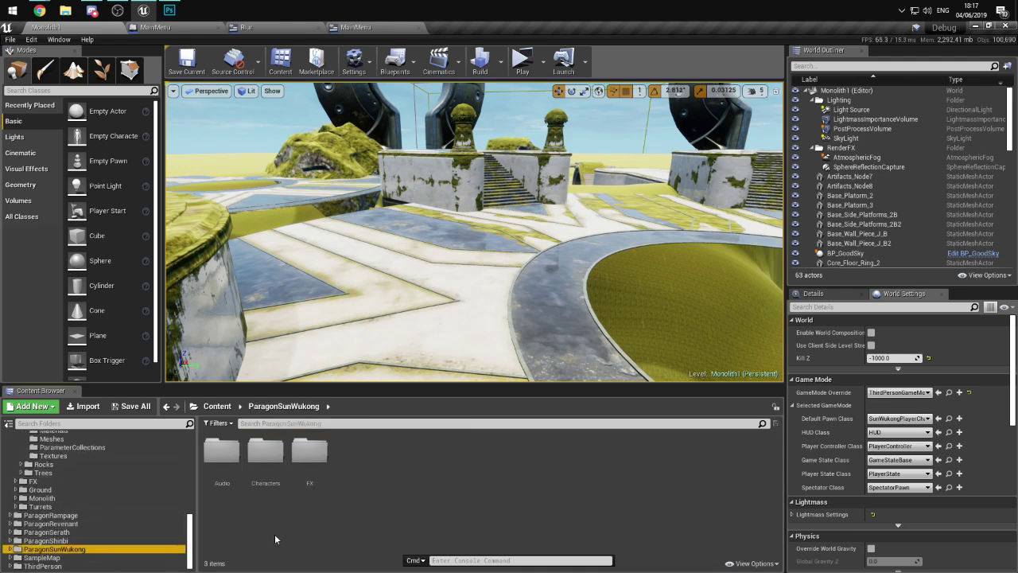
{"action": "double_click", "coordinate": [267, 458]}
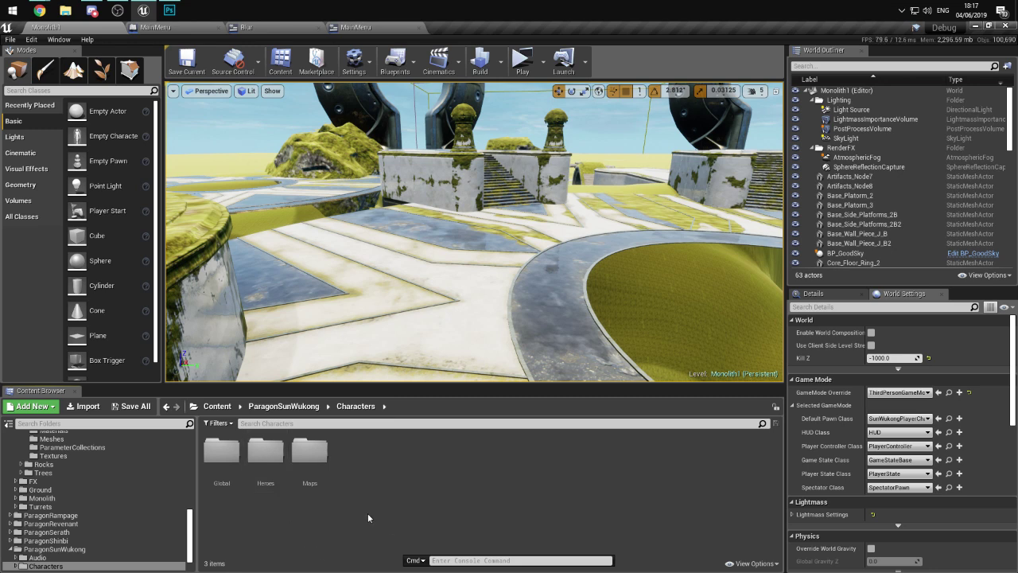
{"action": "double_click", "coordinate": [266, 458]}
{"action": "double_click", "coordinate": [221, 453]}
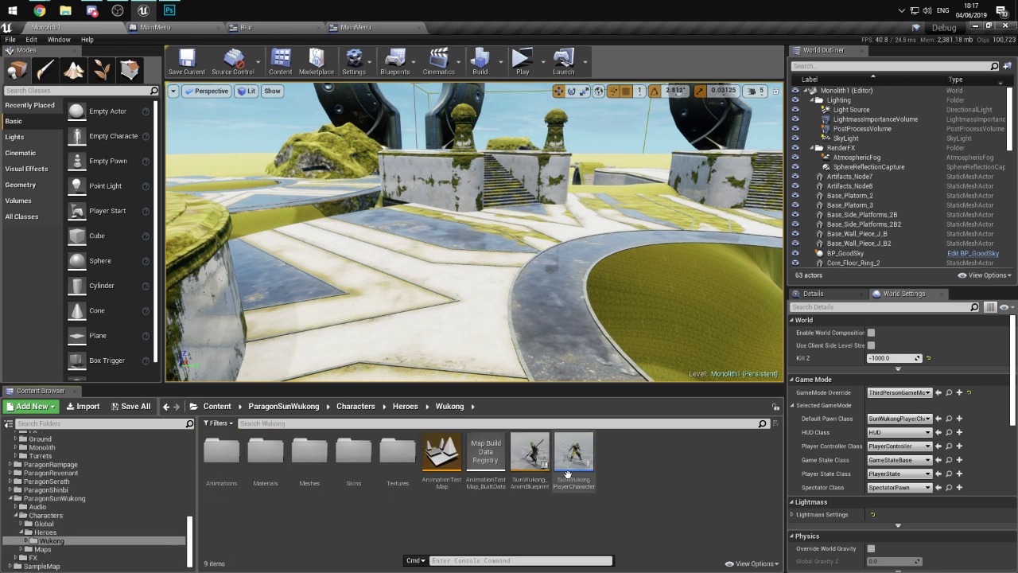
{"action": "double_click", "coordinate": [532, 461]}
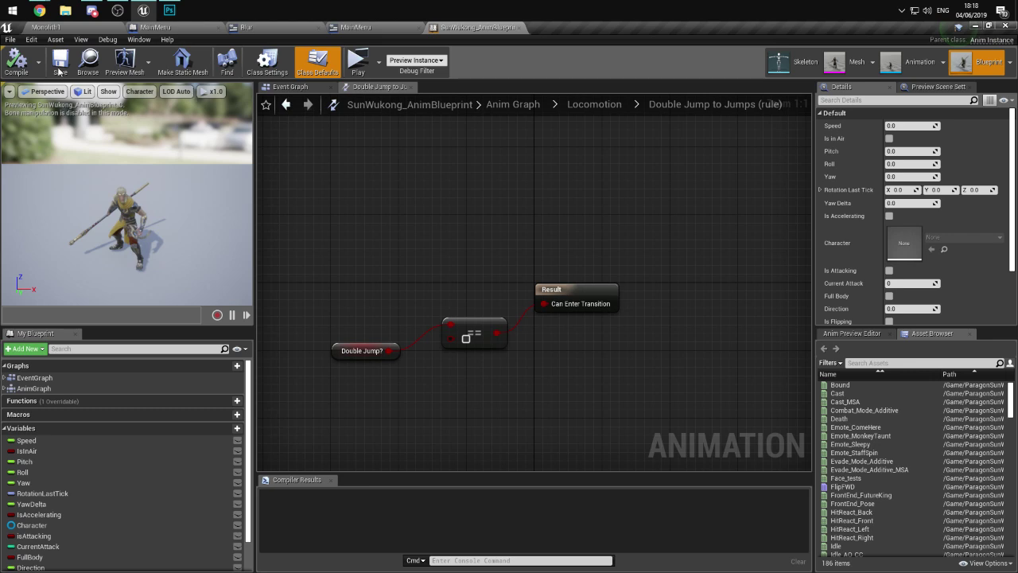
- Return to the Monolith1 level, playtest the character's running and jumping in the game preview, and stop it
{"action": "left_click", "coordinate": [74, 27]}
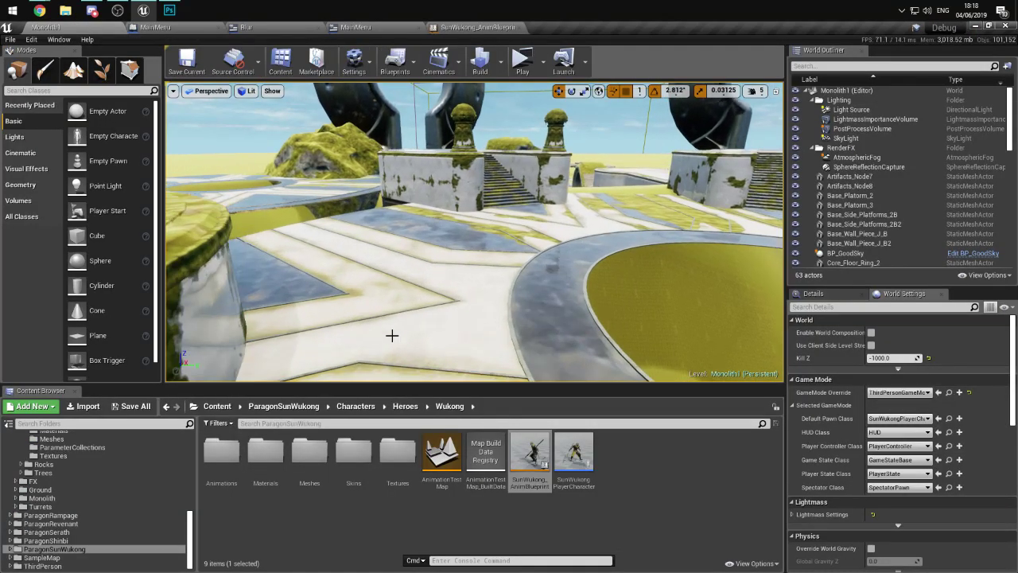
{"action": "scroll", "coordinate": [103, 515], "scroll_direction": "up", "scroll_amount": 10}
{"action": "left_click", "coordinate": [83, 499]}
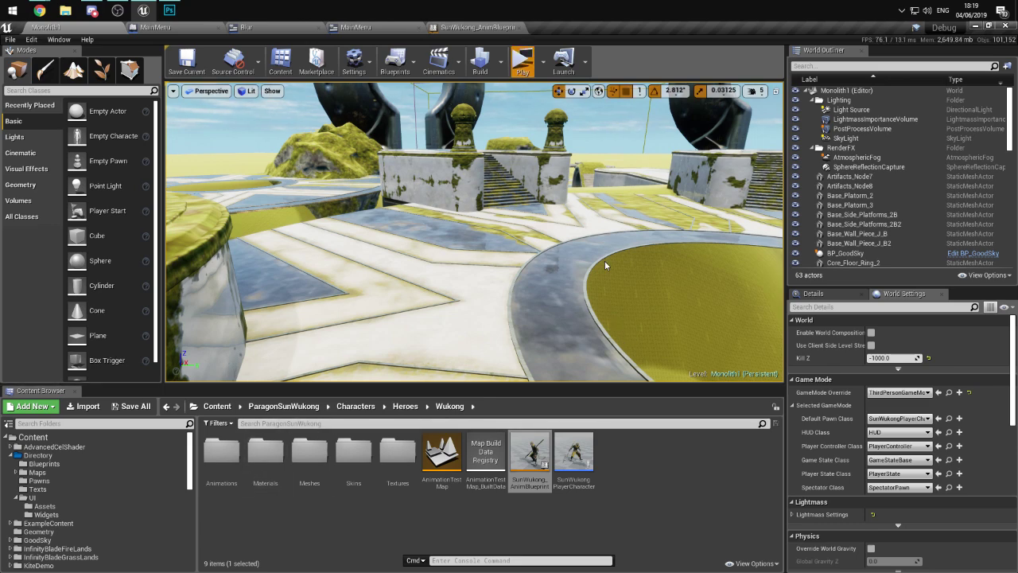
{"action": "key", "text": "w"}
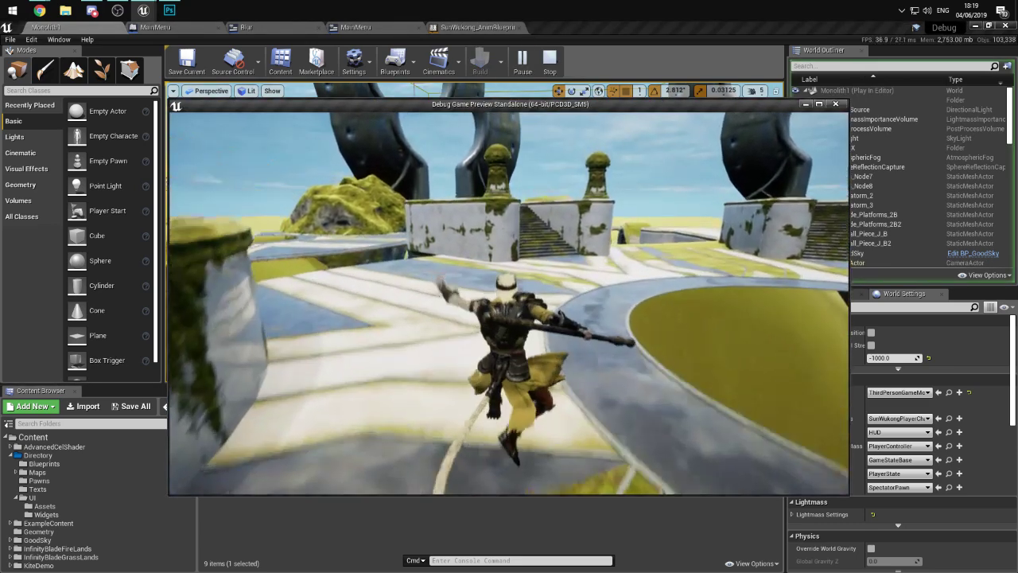
{"action": "key", "text": "space"}
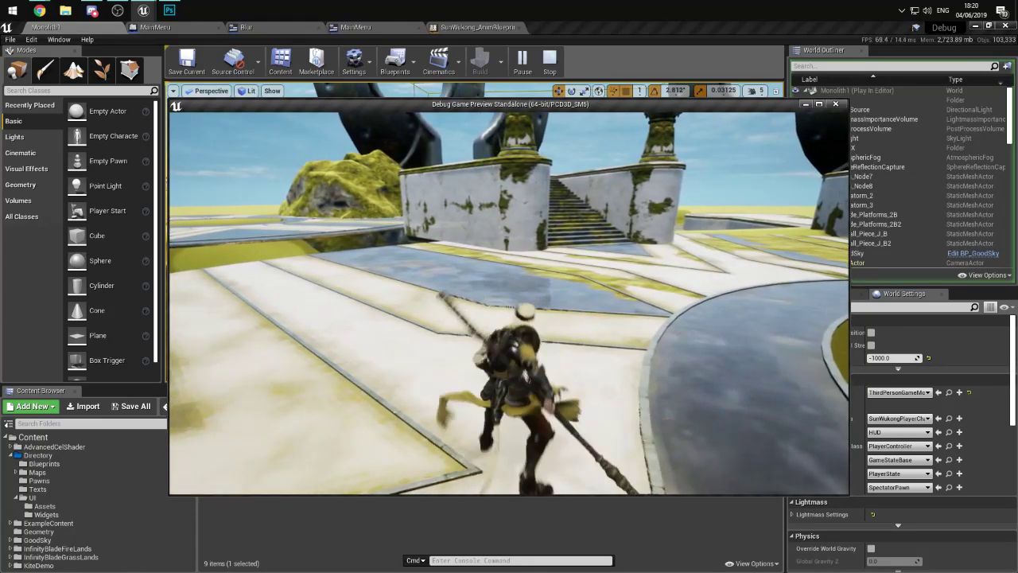
{"action": "key", "text": "Escape"}
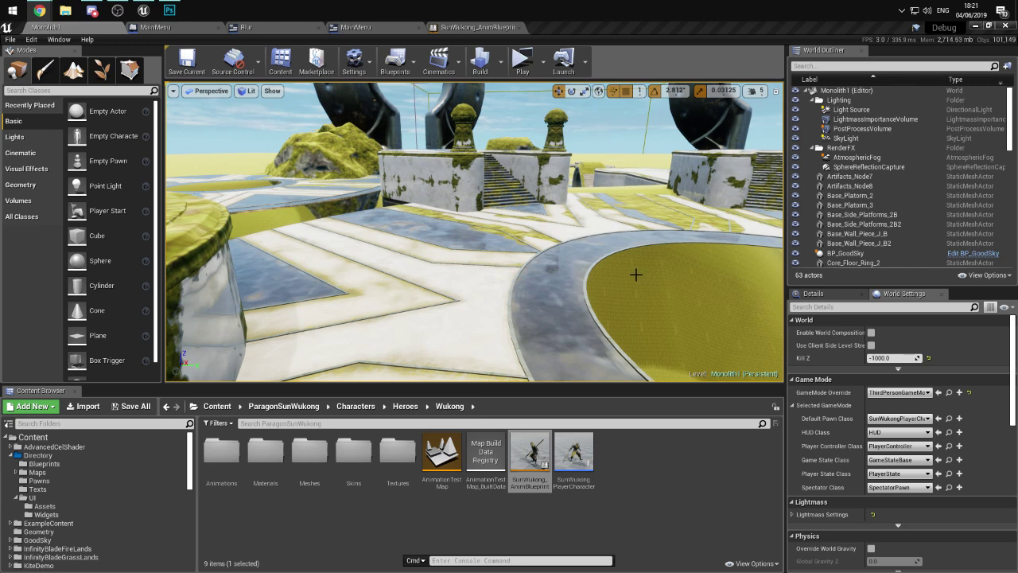
- Open the SunWukongPlayerCharacter blueprint from the Wukong folder
{"action": "left_click_drag", "start_coordinate": [636, 277], "coordinate": [636, 318]}
{"action": "mouse_move", "coordinate": [636, 319]}
{"action": "right_mouse_down"}
{"action": "mouse_move", "coordinate": [636, 390]}
{"action": "mouse_move", "coordinate": [637, 320]}
{"action": "right_mouse_up"}
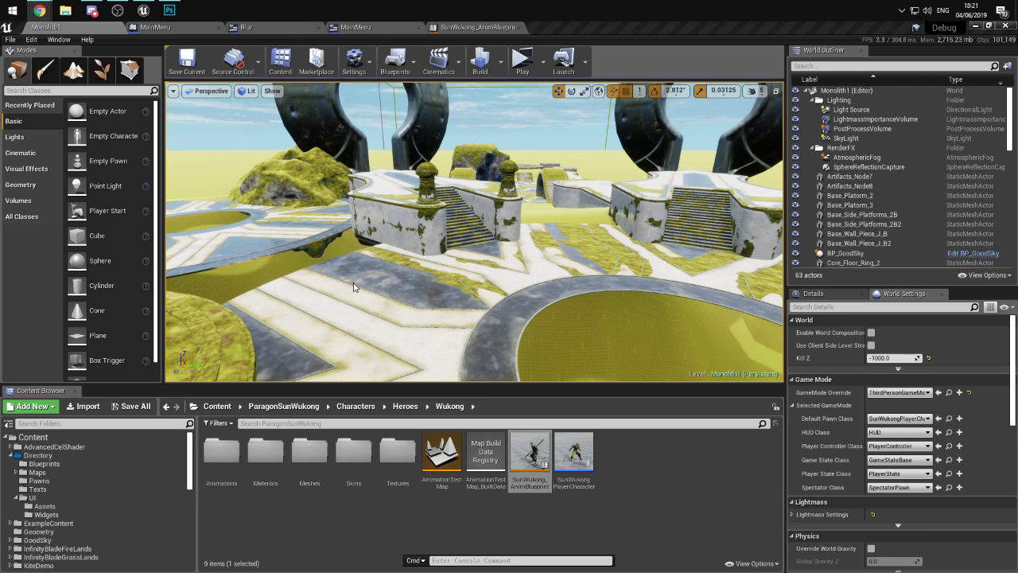
{"action": "right_click_drag", "start_coordinate": [404, 289], "coordinate": [404, 289]}
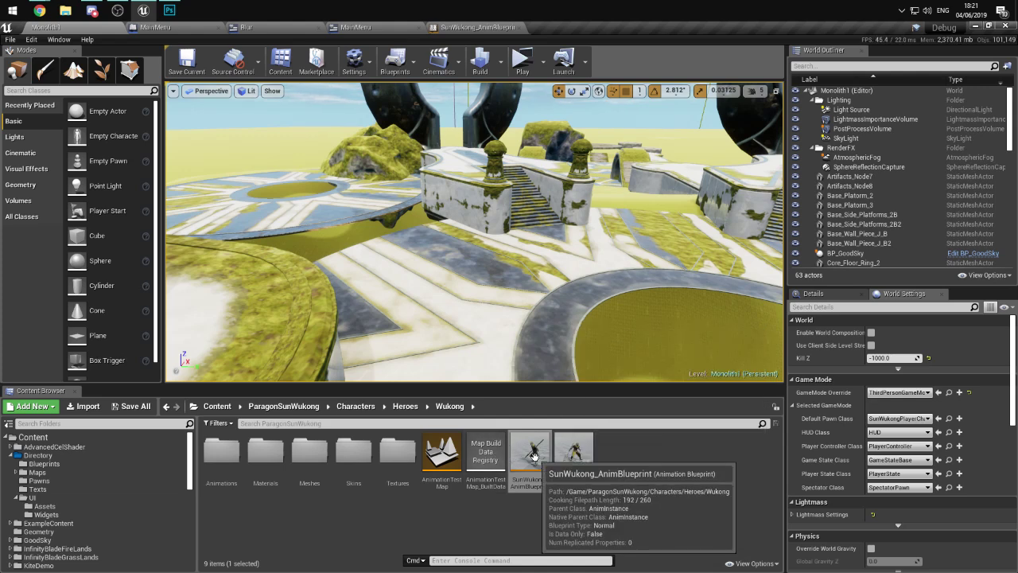
{"action": "double_click", "coordinate": [573, 460]}
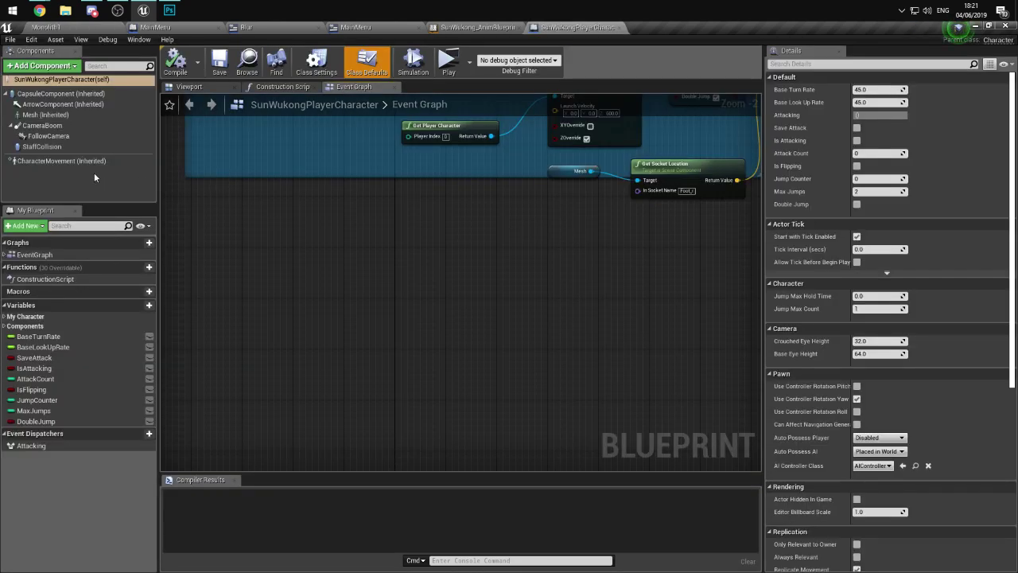
- Add a Character Movement reference below the jump logic in the Event Graph and connect a Set Gravity Scale node to it
{"action": "left_click_drag", "start_coordinate": [61, 160], "coordinate": [506, 305]}
{"action": "left_click", "coordinate": [410, 330]}
{"action": "type", "text": "set "}
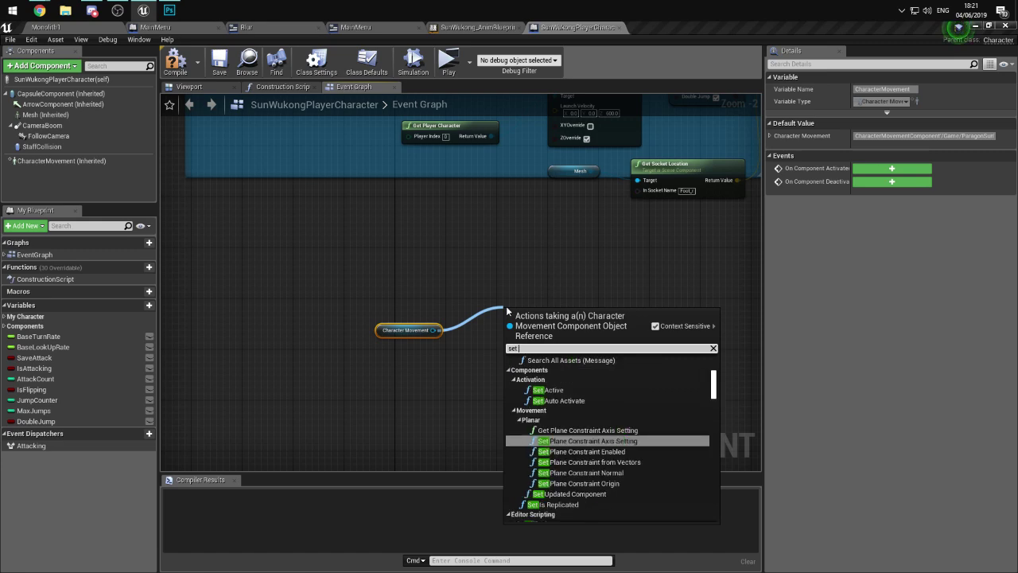
{"action": "type", "text": "gra"}
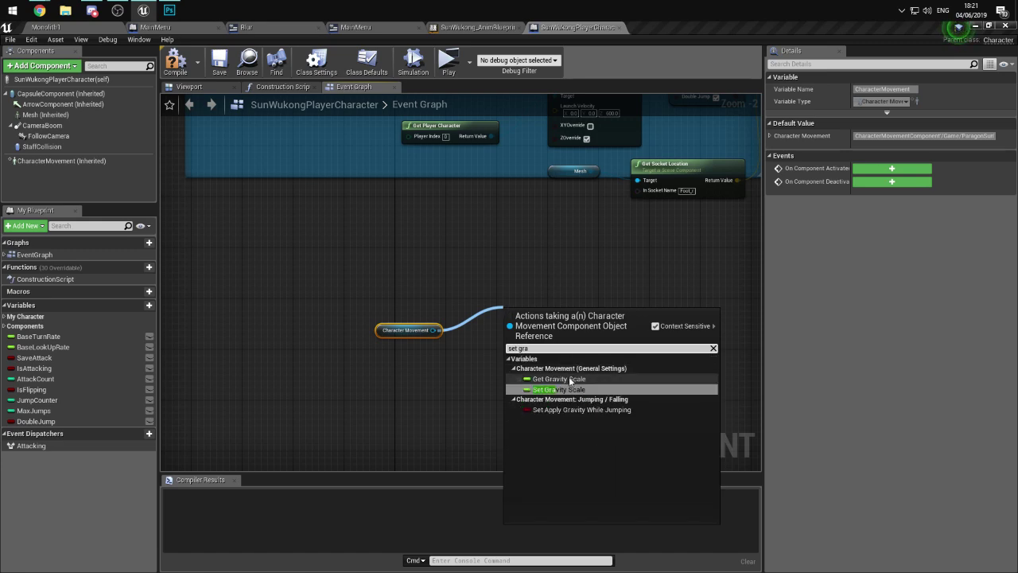
{"action": "left_click", "coordinate": [561, 389]}
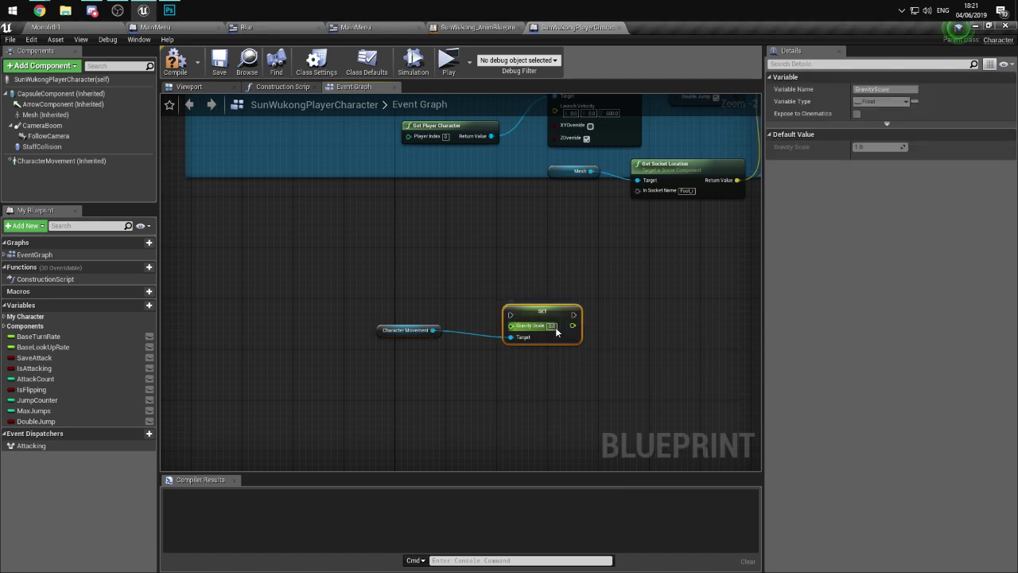
- Add a Delay node feeding the execution input of the Set Gravity Scale node
{"action": "right_click_drag", "start_coordinate": [403, 310], "coordinate": [536, 417]}
{"action": "left_click_drag", "start_coordinate": [655, 428], "coordinate": [546, 414]}
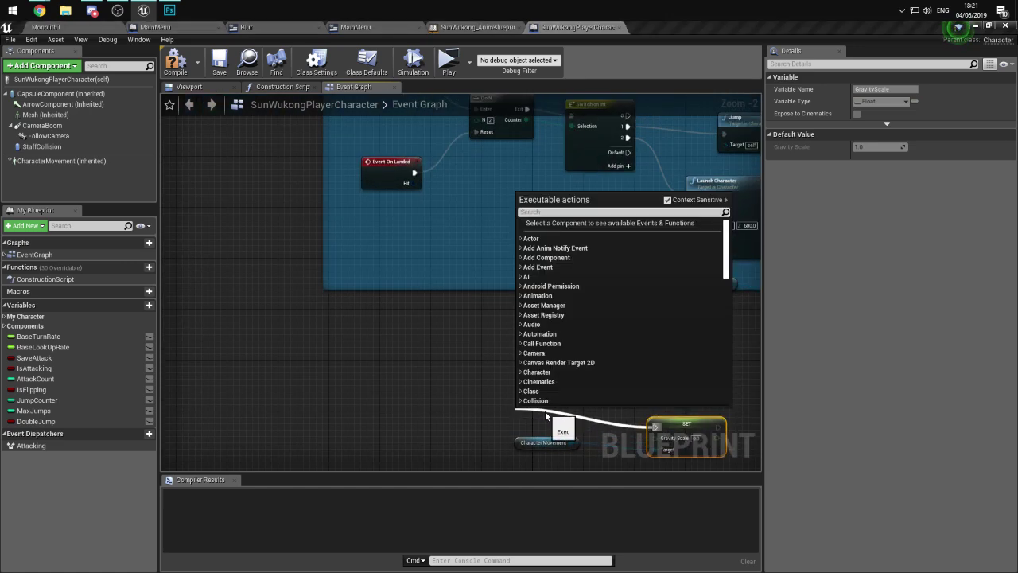
{"action": "type", "text": "delay"}
{"action": "left_click", "coordinate": [564, 325]}
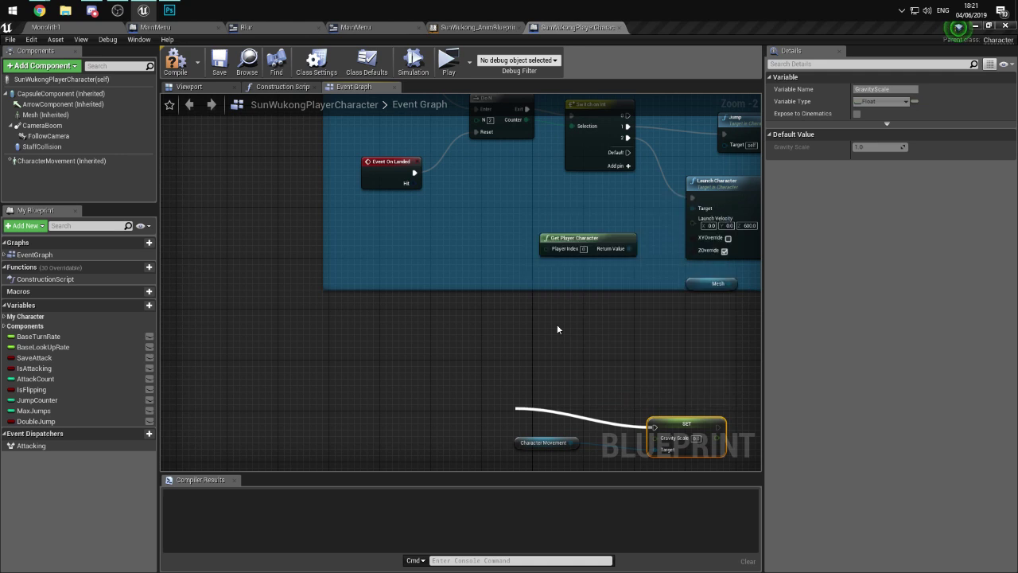
- Add a Q key input event that triggers the Set Gravity Scale node when pressed, and compile the blueprint
{"action": "left_click_drag", "start_coordinate": [523, 416], "coordinate": [506, 391]}
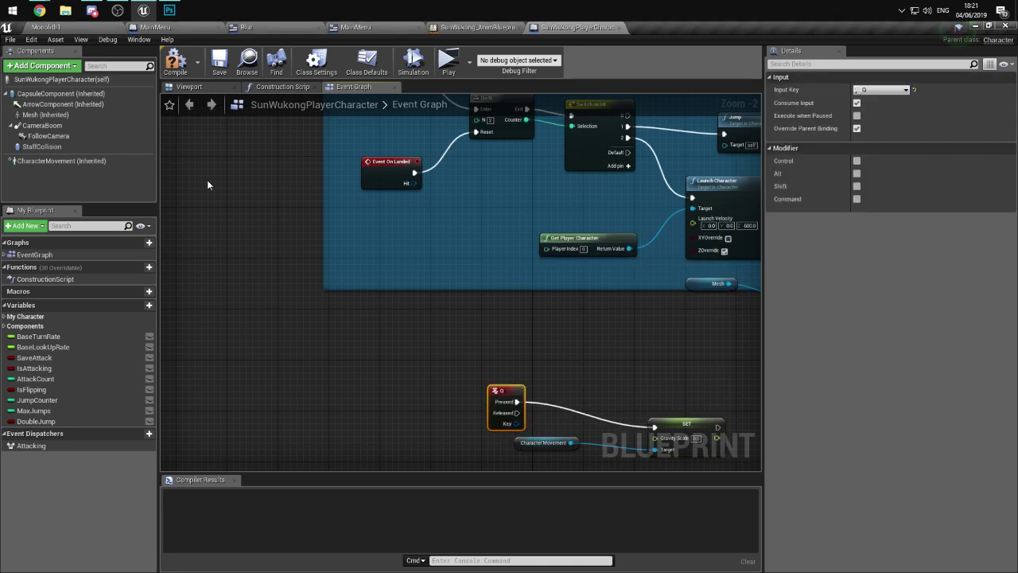
{"action": "left_click", "coordinate": [176, 70]}
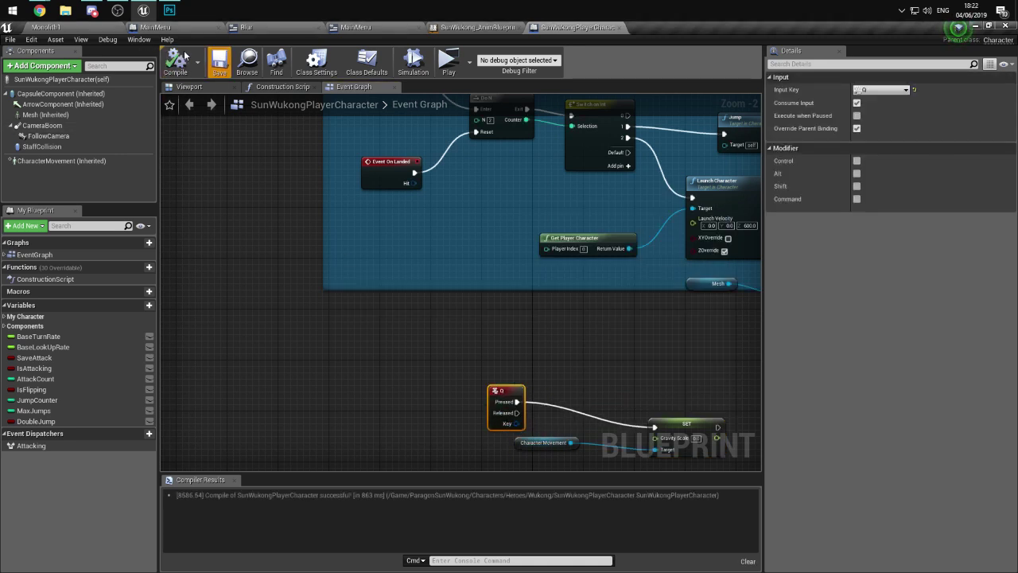
- Playtest the Monolith1 level, moving the character forward through the air to test the zero-gravity input, and stop the preview
{"action": "left_click", "coordinate": [48, 27]}
{"action": "left_click", "coordinate": [521, 59]}
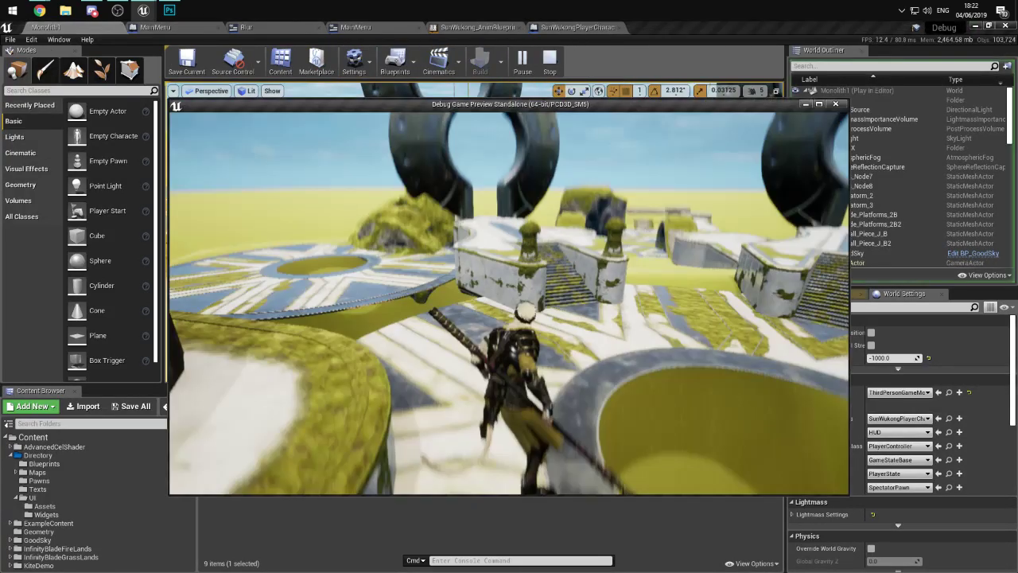
{"action": "key", "text": "w"}
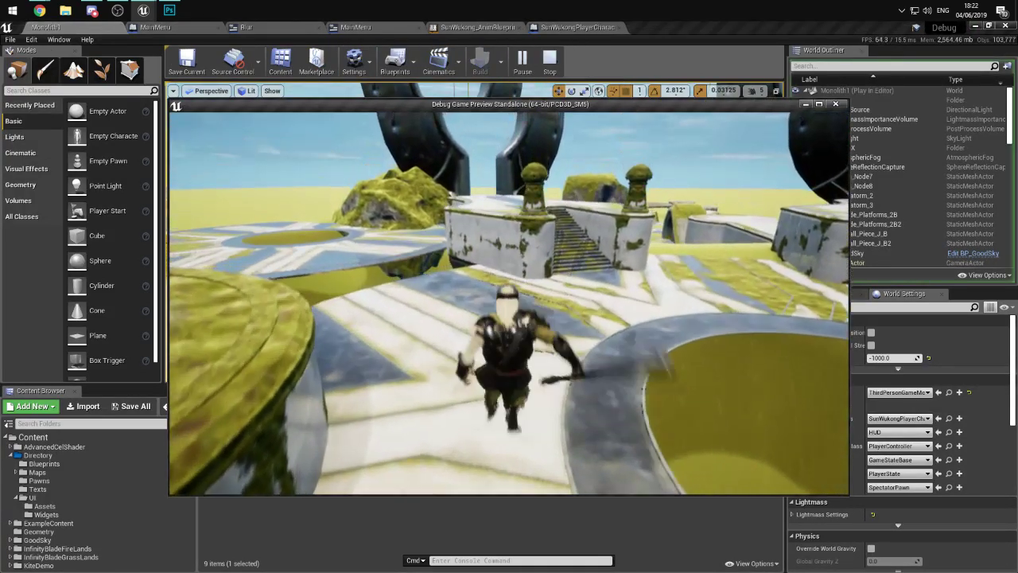
{"action": "key", "text": "w"}
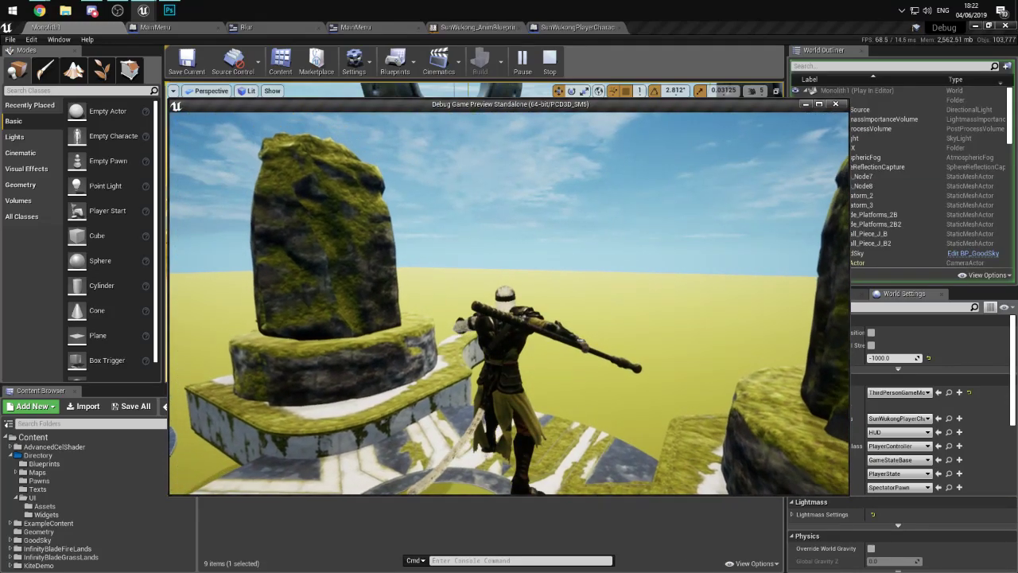
{"action": "key", "text": "w"}
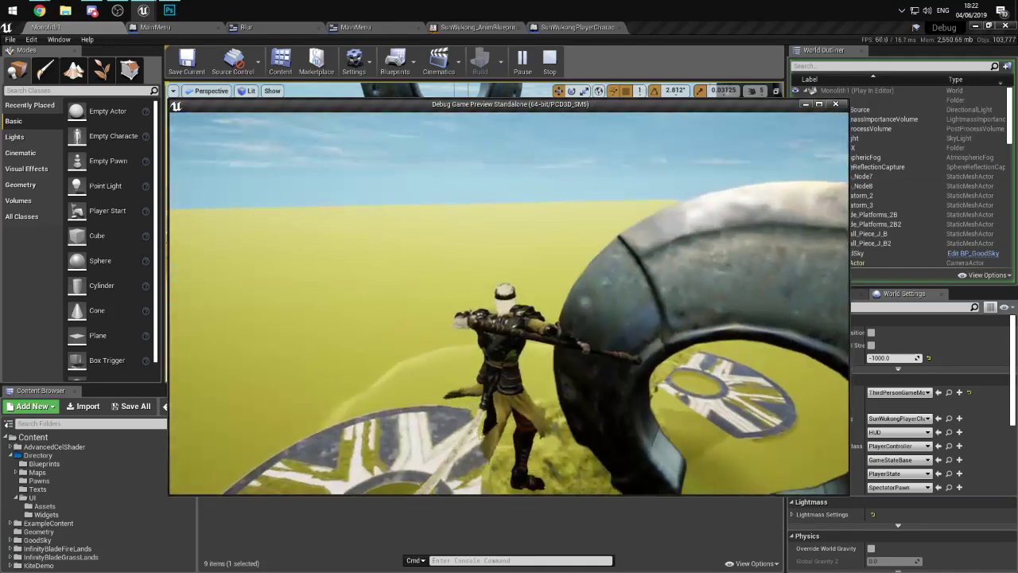
{"action": "key", "text": "w"}
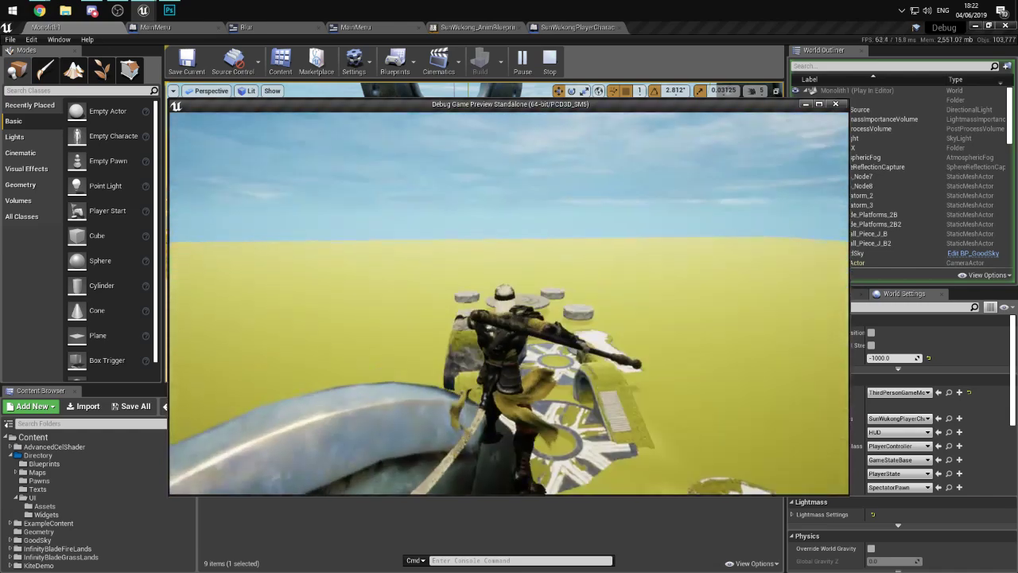
{"action": "key", "text": "w"}
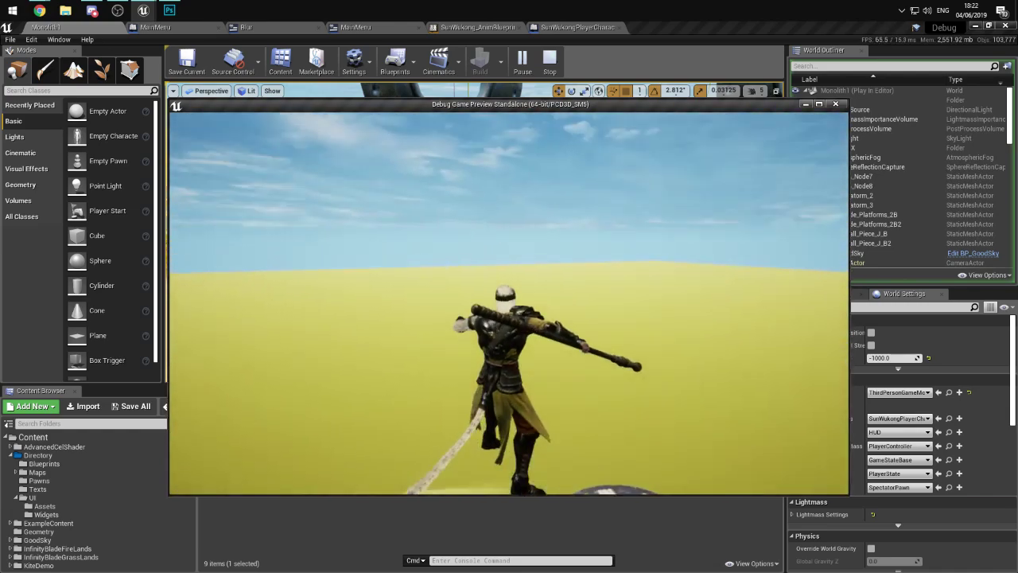
{"action": "key", "text": "w"}
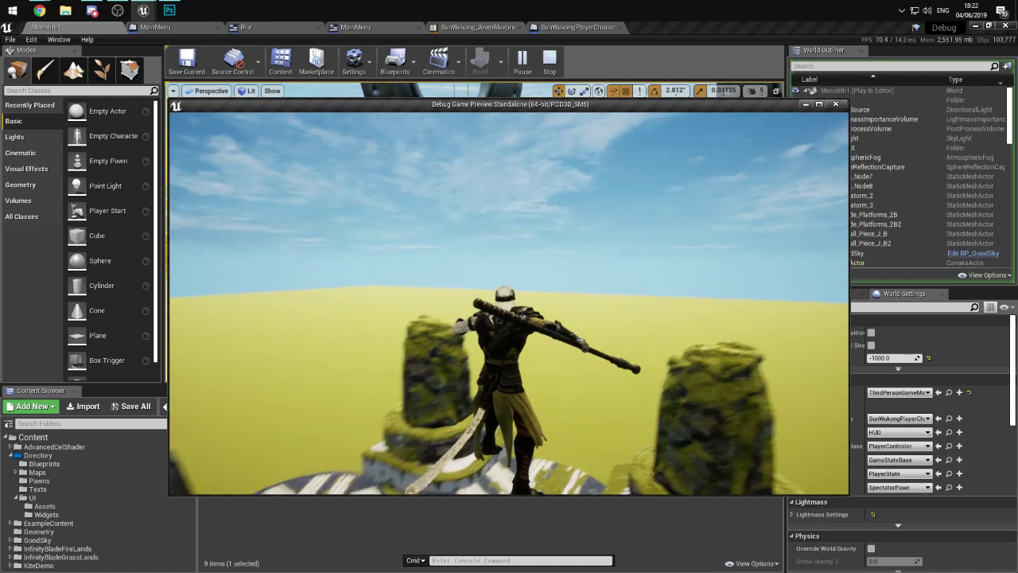
{"action": "key", "text": "w"}
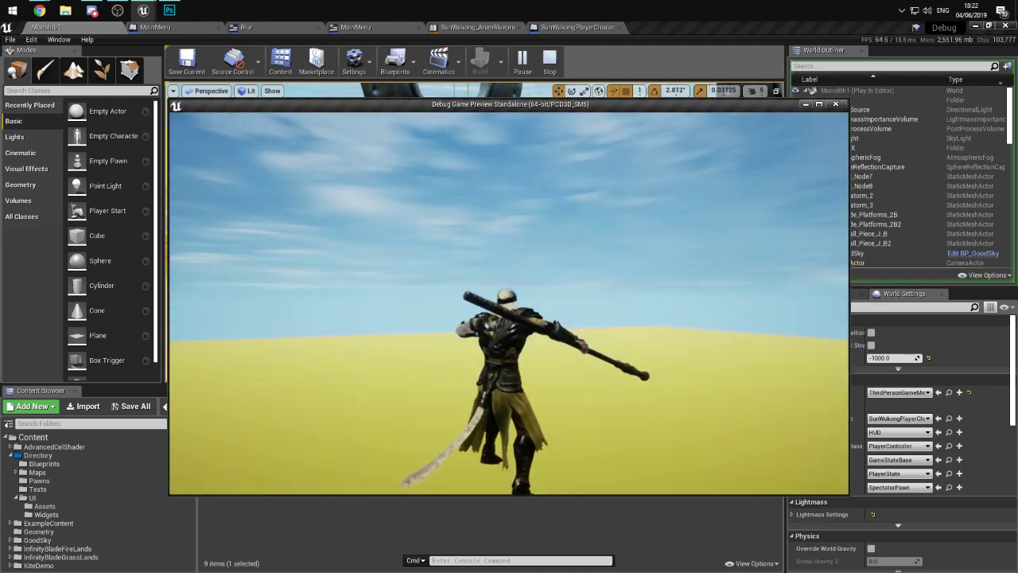
{"action": "key", "text": "w"}
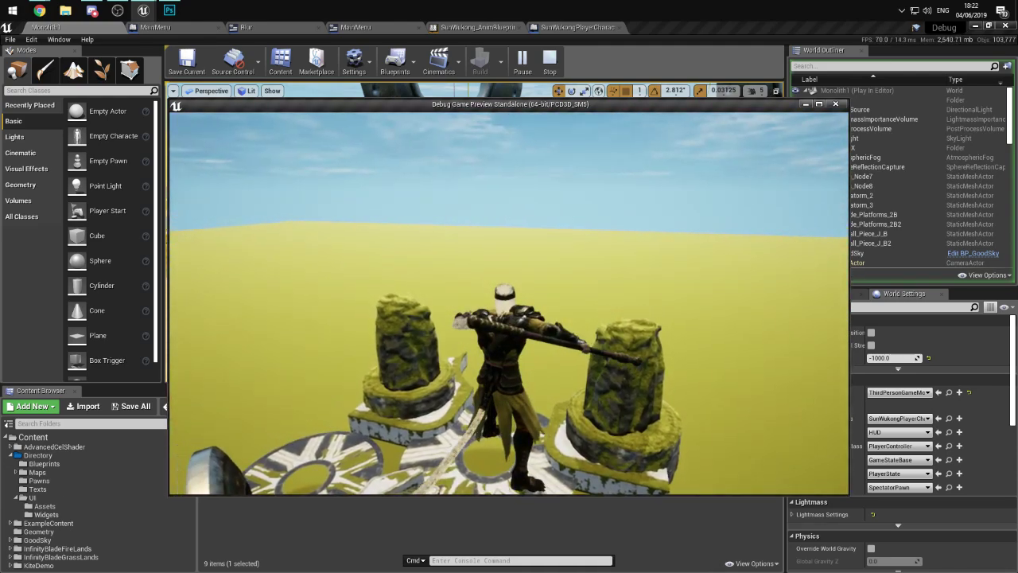
{"action": "key", "text": "w"}
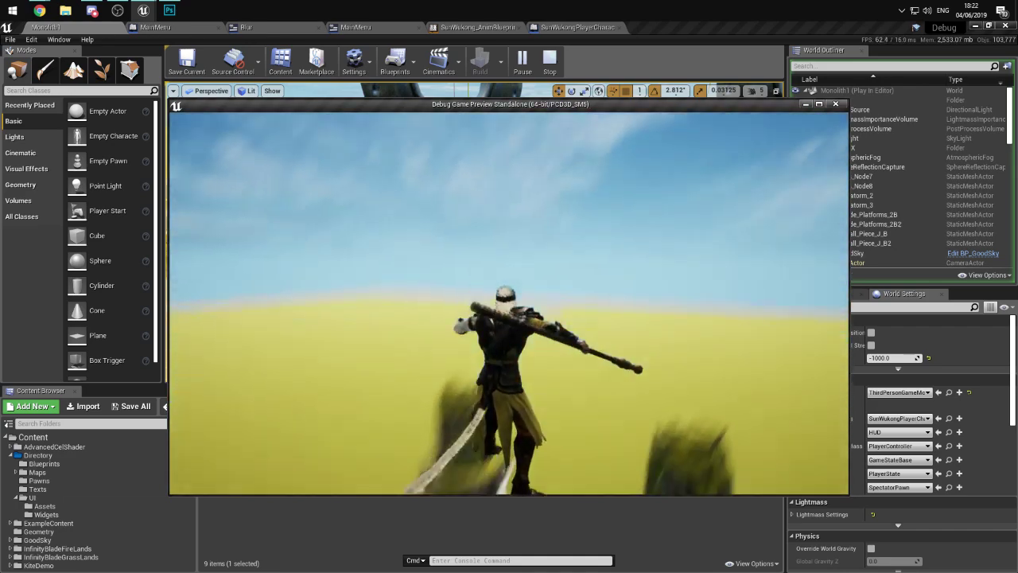
{"action": "key", "text": "w"}
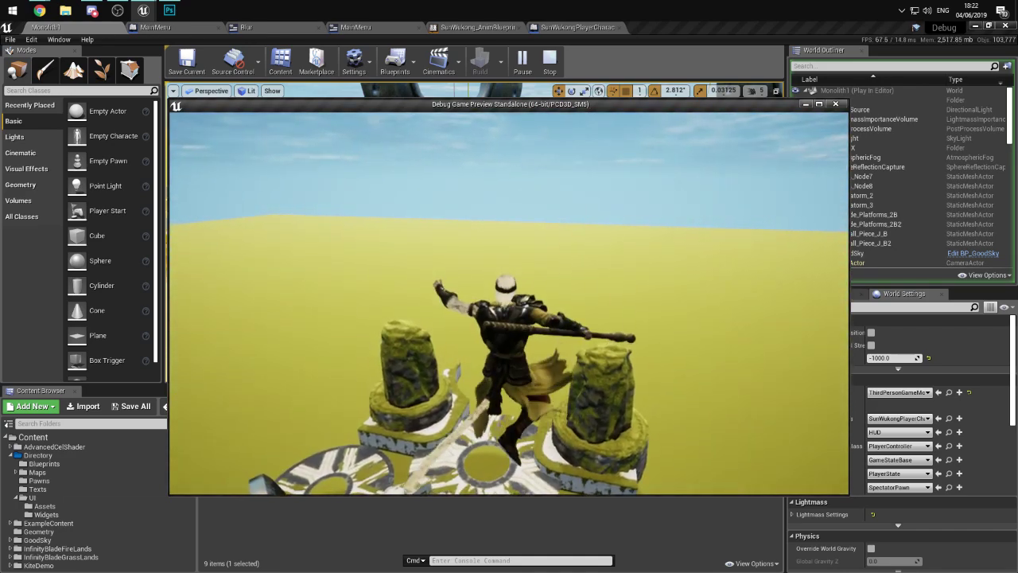
{"action": "key", "text": "Escape"}
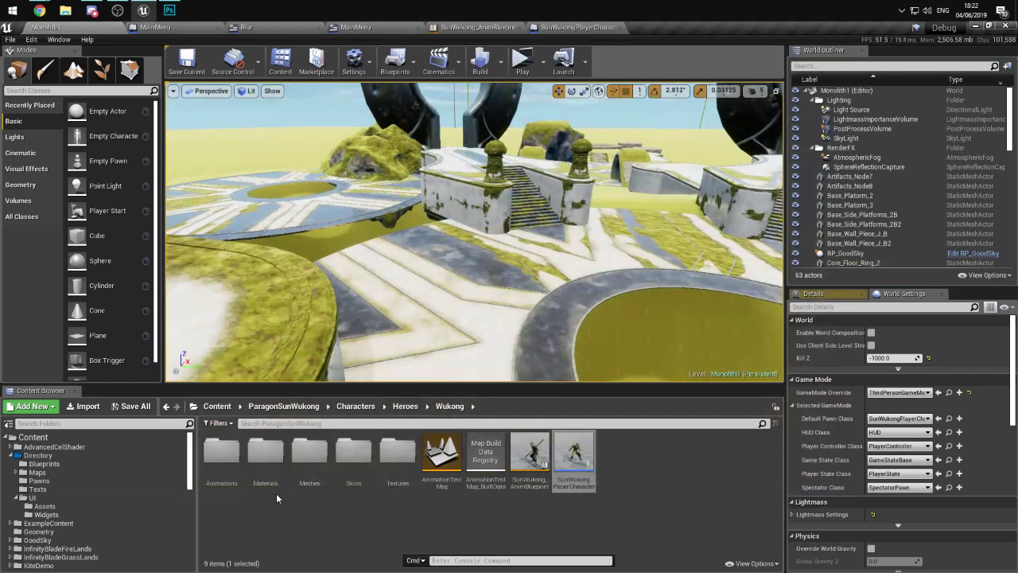
- Run the game preview of Monolith1 again, test the character's running and jumping around the platforms, and stop it
{"action": "scroll", "coordinate": [463, 276], "scroll_direction": "up", "scroll_amount": 2}
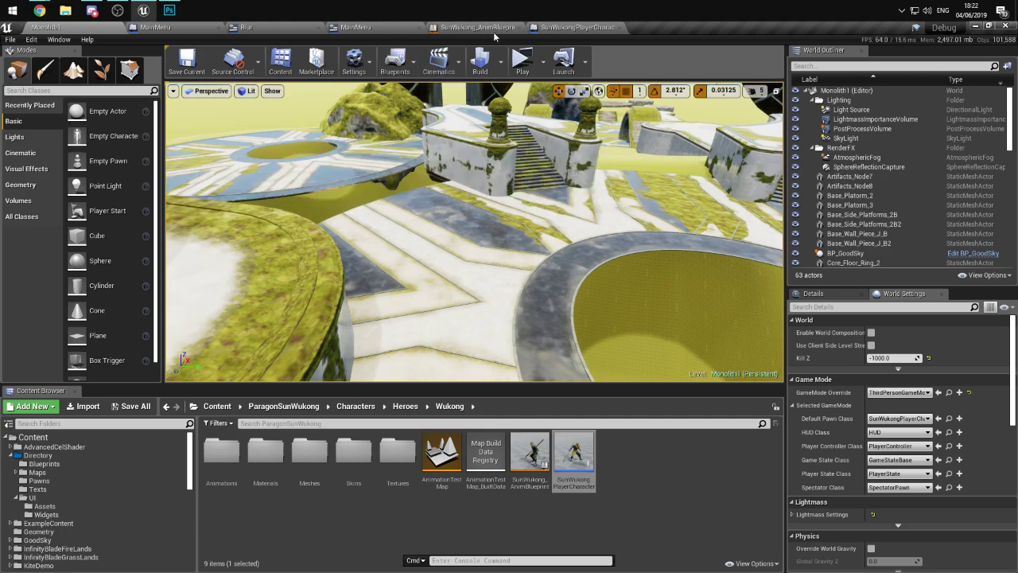
{"action": "key", "text": "alt+p"}
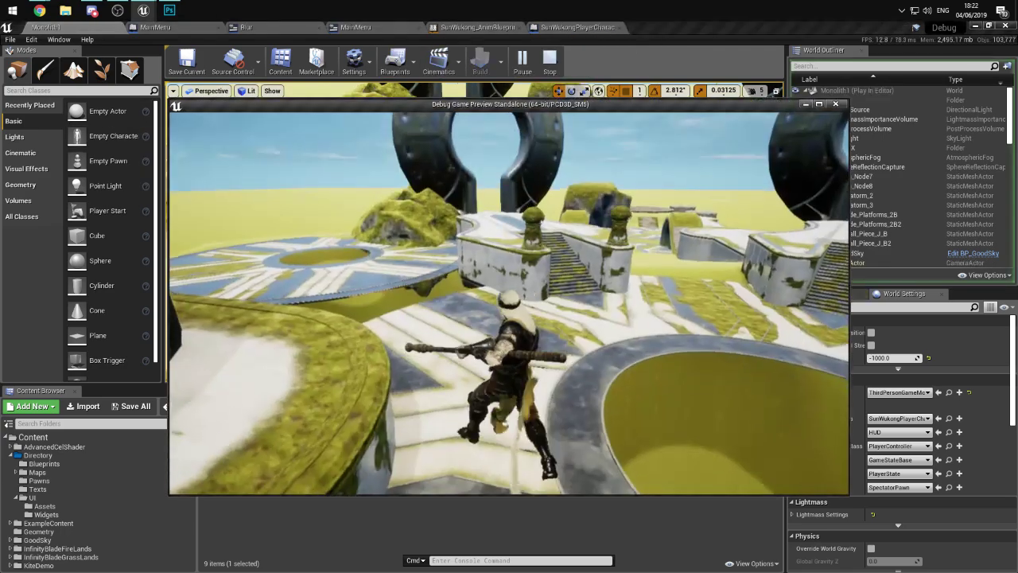
{"action": "key", "text": "w"}
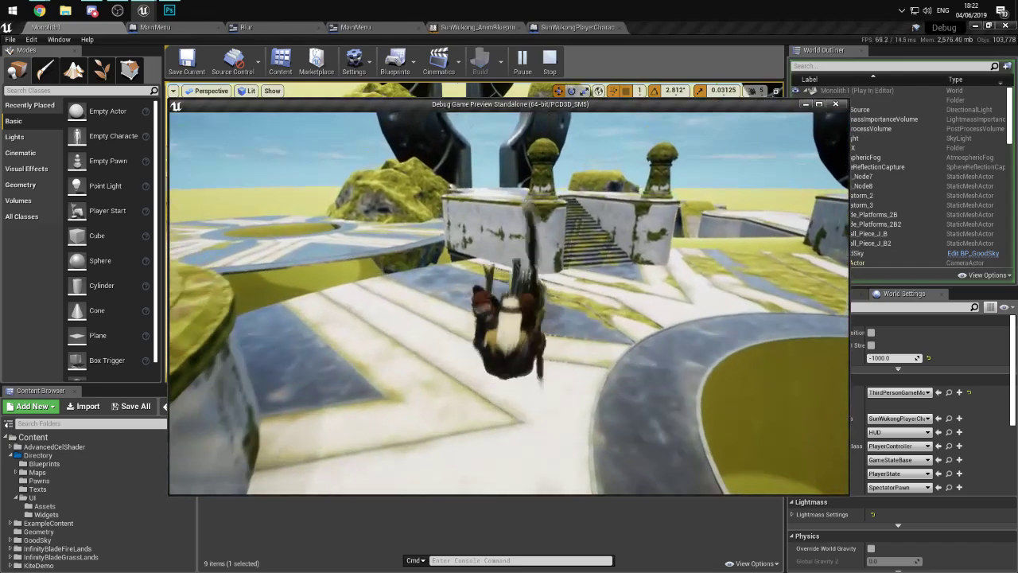
{"action": "key", "text": "w"}
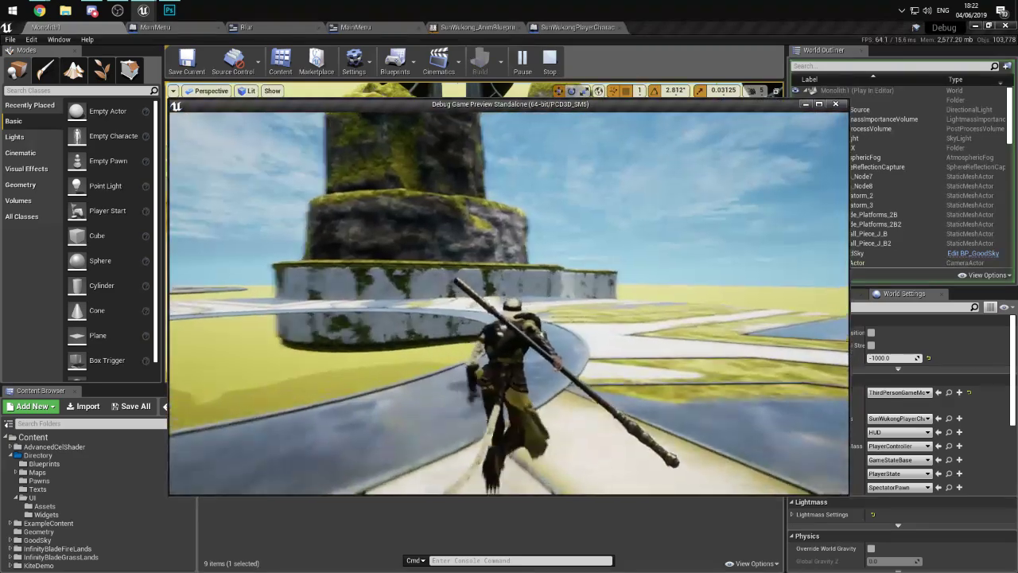
{"action": "key", "text": "w"}
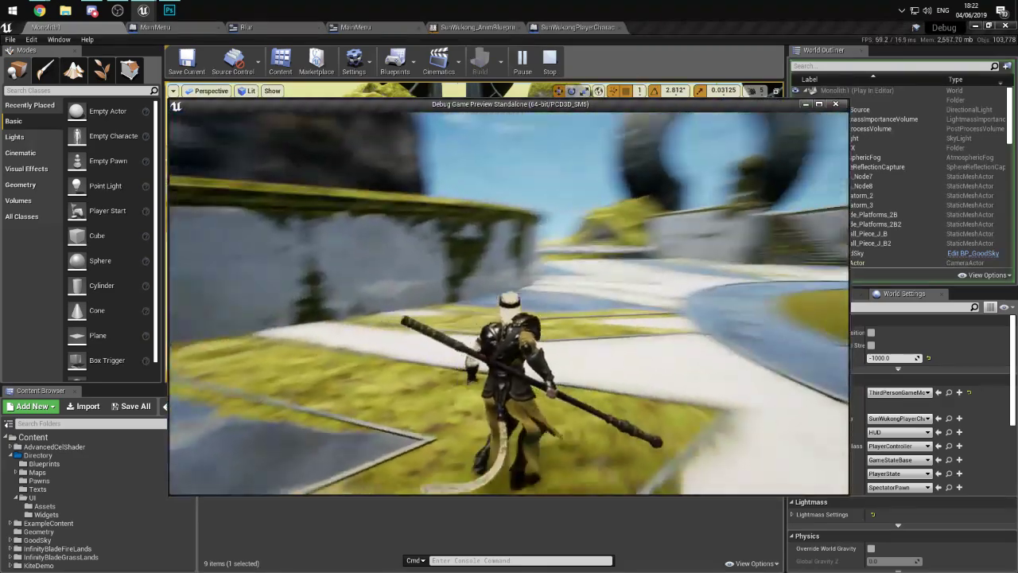
{"action": "key", "text": "Escape"}
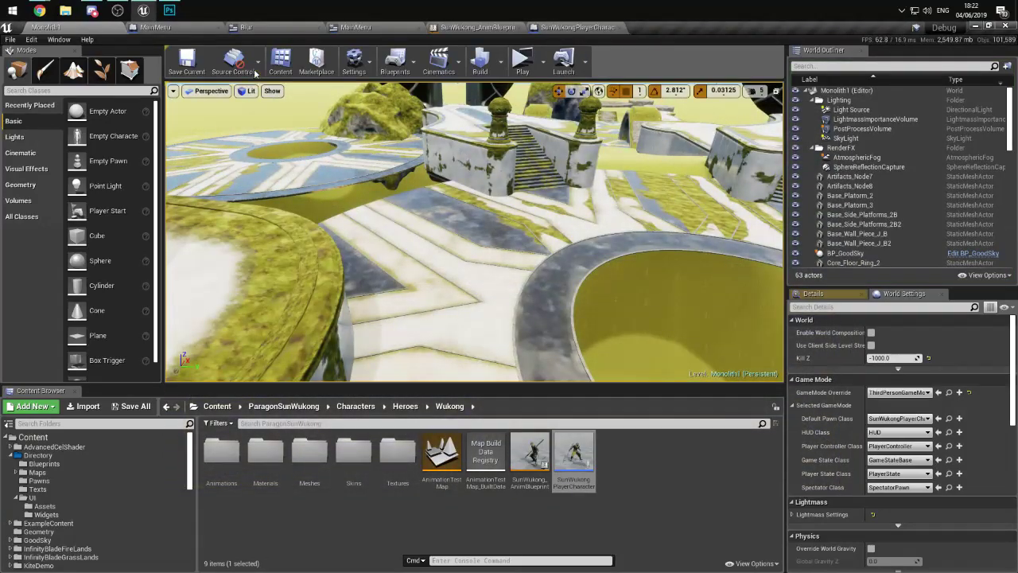
- Return to the SunWukongPlayerCharacter blueprint and search the actions available after the Set Gravity Scale node for "ceiling" and "cap"
{"action": "left_click", "coordinate": [577, 27]}
{"action": "right_click_drag", "start_coordinate": [394, 231], "coordinate": [300, 211]}
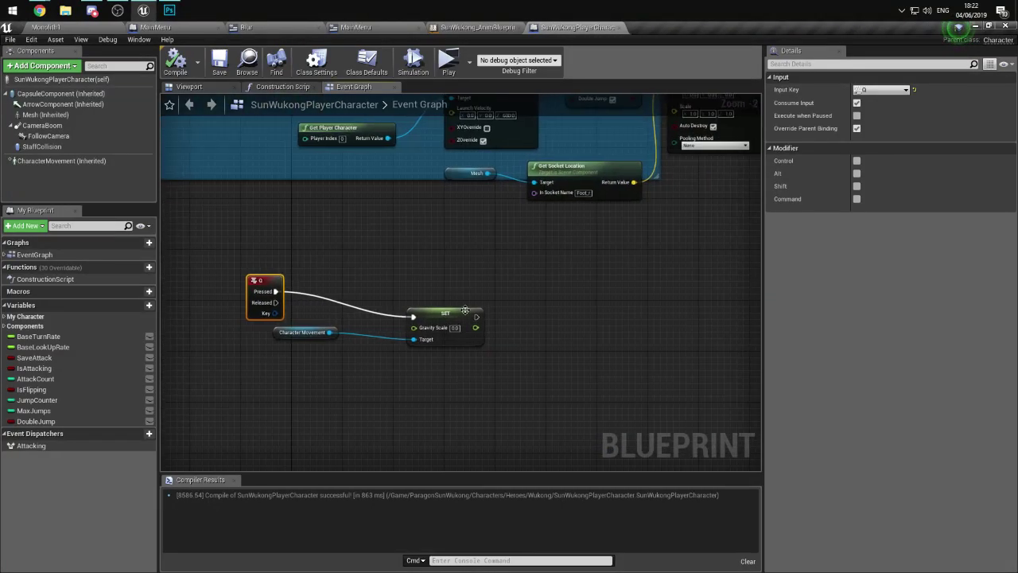
{"action": "left_click_drag", "start_coordinate": [476, 316], "coordinate": [529, 300]}
{"action": "type", "text": "x"}
{"action": "key", "text": "BackSpace"}
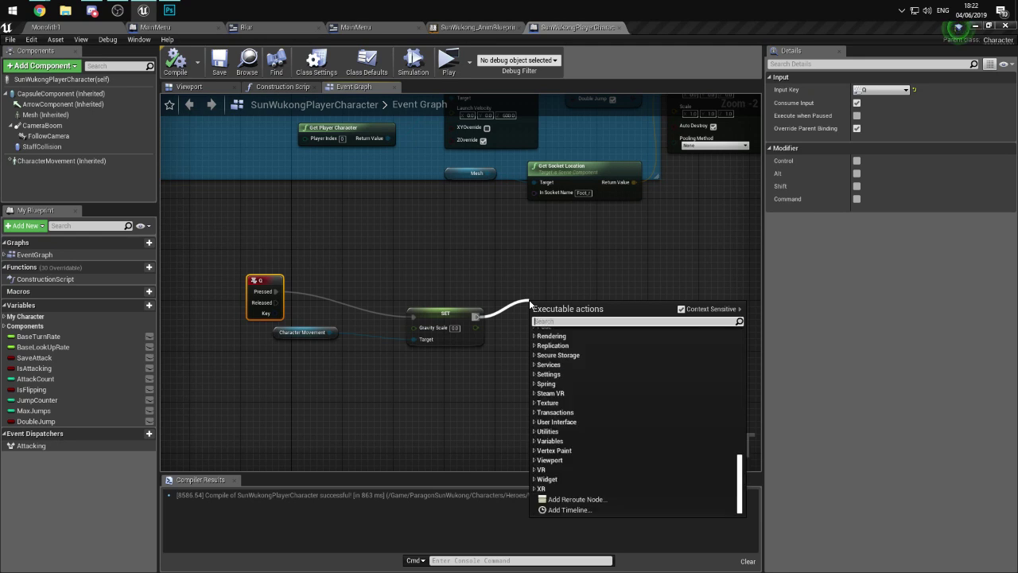
{"action": "type", "text": "cei"}
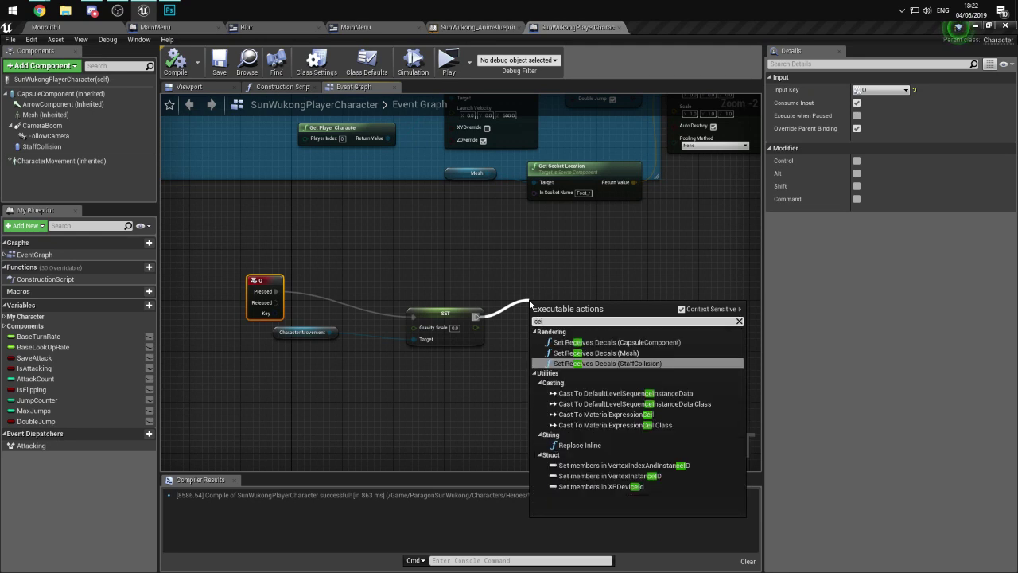
{"action": "type", "text": "ling"}
{"action": "key", "text": "BackSpace"}
{"action": "key", "text": "BackSpace"}
{"action": "key", "text": "BackSpace"}
{"action": "key", "text": "BackSpace"}
{"action": "key", "text": "BackSpace"}
{"action": "key", "text": "BackSpace"}
{"action": "key", "text": "BackSpace"}
{"action": "type", "text": "cap"}
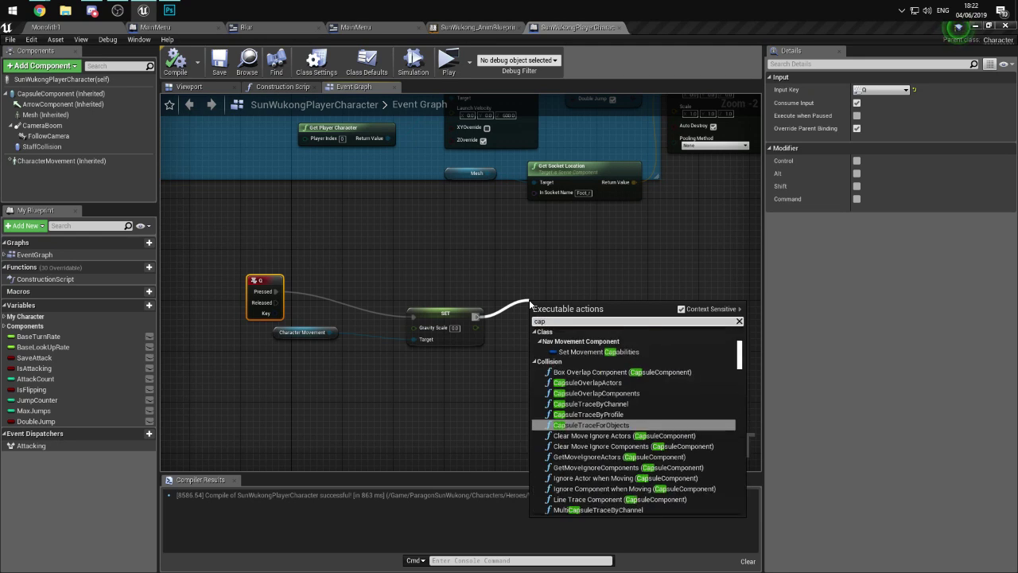
- Look through the executable actions matching "cap" for the Set Gravity Scale node, from collision and physics to transformation functions
{"action": "scroll", "coordinate": [611, 434], "scroll_direction": "down", "scroll_amount": 1}
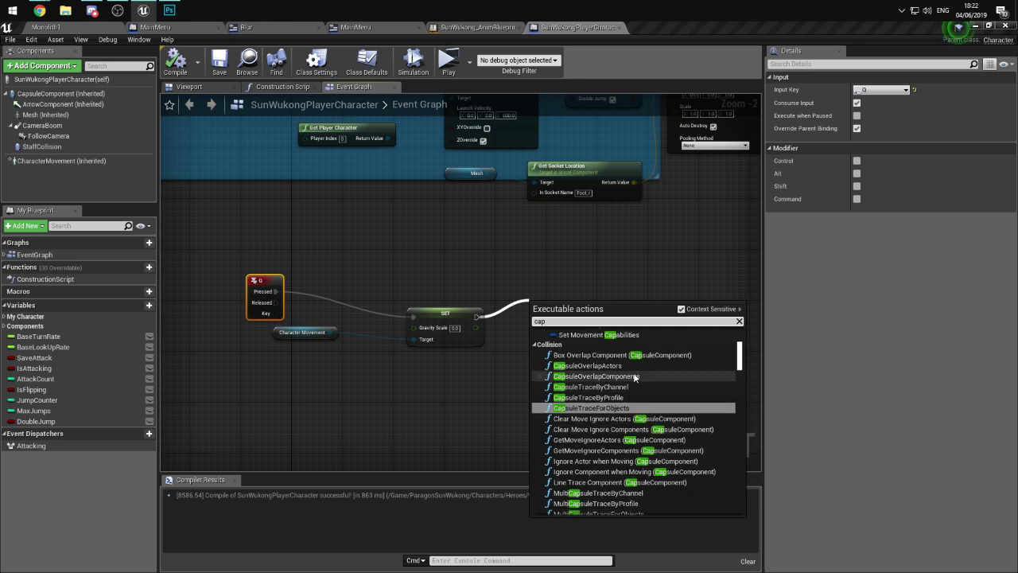
{"action": "scroll", "coordinate": [635, 358], "scroll_direction": "up", "scroll_amount": 2}
{"action": "scroll", "coordinate": [637, 363], "scroll_direction": "up", "scroll_amount": 1}
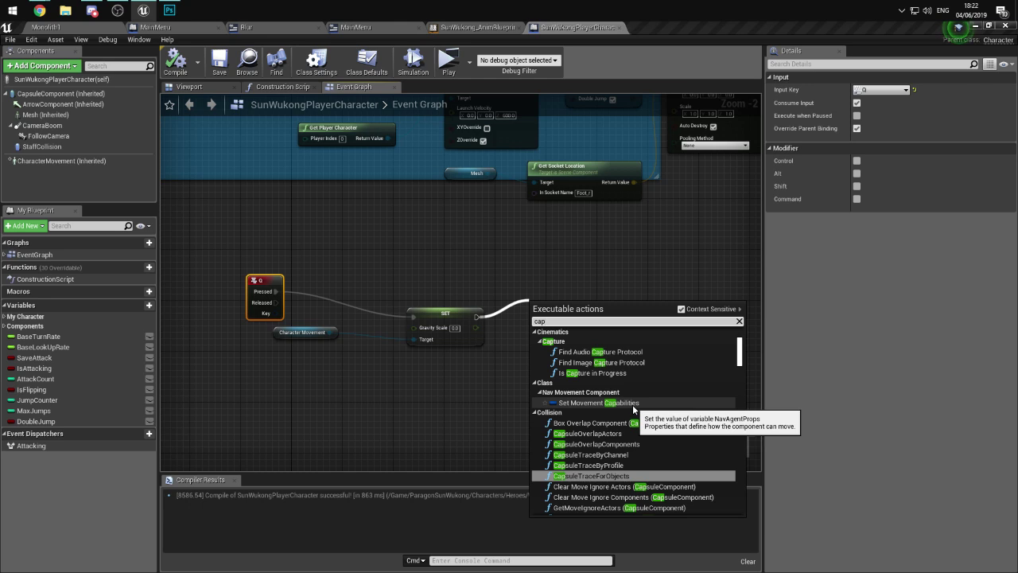
{"action": "scroll", "coordinate": [636, 403], "scroll_direction": "down", "scroll_amount": 6}
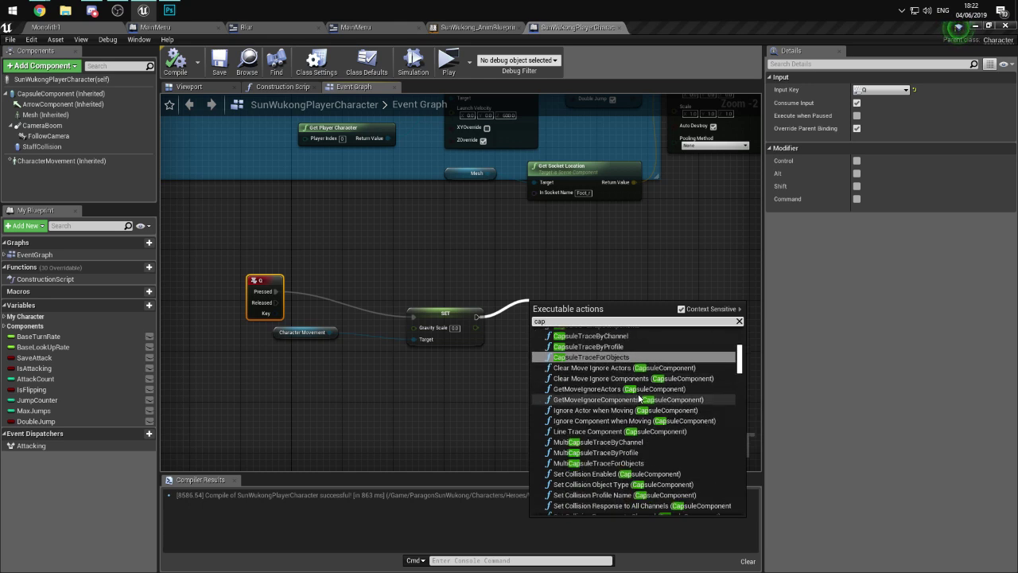
{"action": "scroll", "coordinate": [675, 435], "scroll_direction": "down", "scroll_amount": 5}
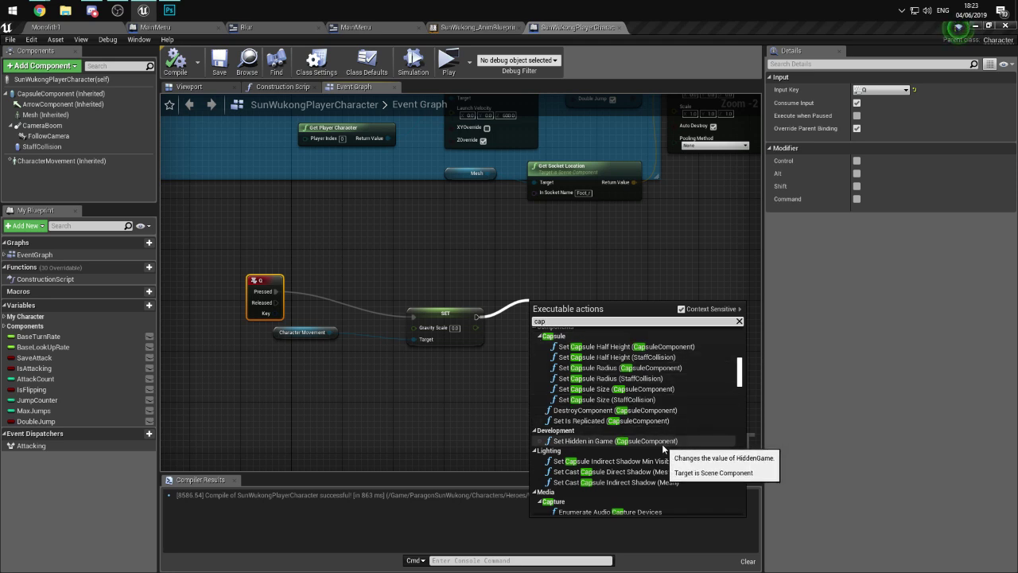
{"action": "scroll", "coordinate": [646, 471], "scroll_direction": "down", "scroll_amount": 4}
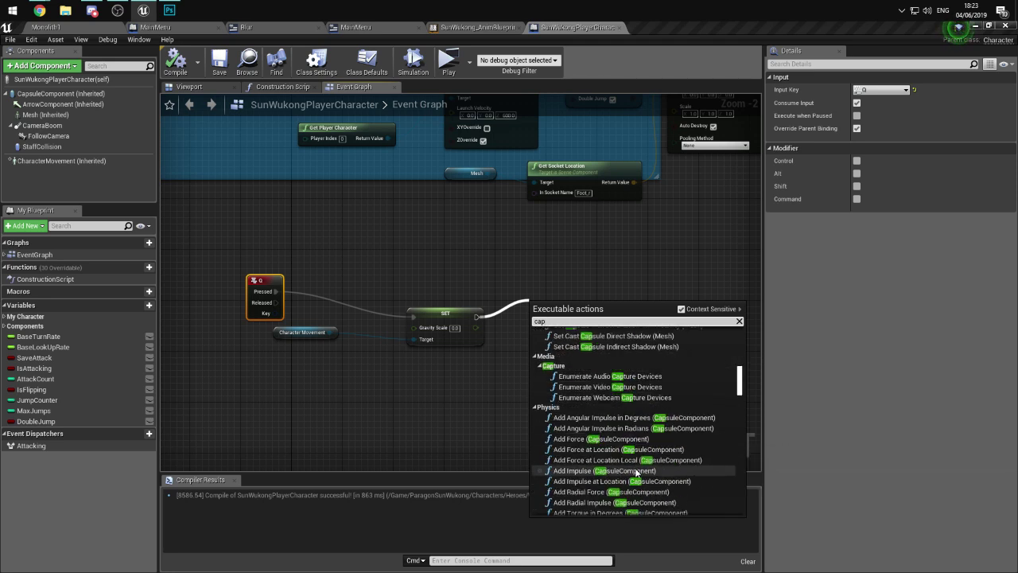
{"action": "scroll", "coordinate": [639, 458], "scroll_direction": "down", "scroll_amount": 3}
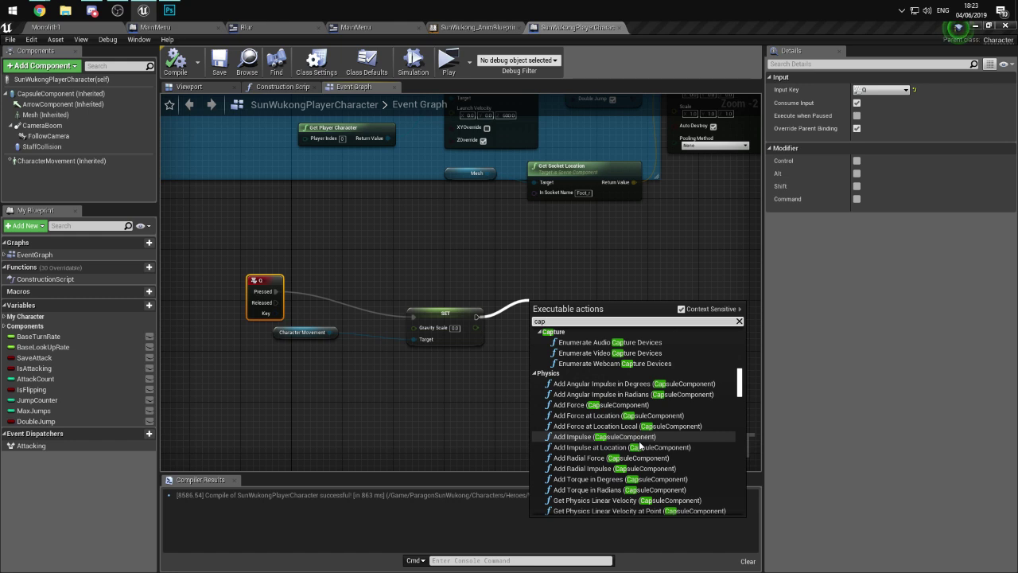
{"action": "scroll", "coordinate": [640, 454], "scroll_direction": "down", "scroll_amount": 3}
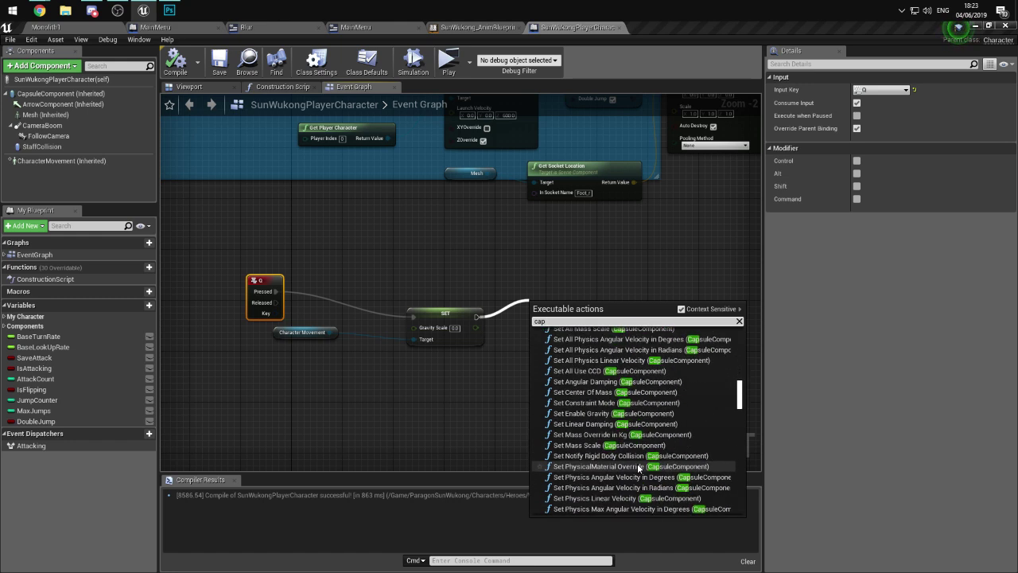
{"action": "scroll", "coordinate": [637, 471], "scroll_direction": "down", "scroll_amount": 3}
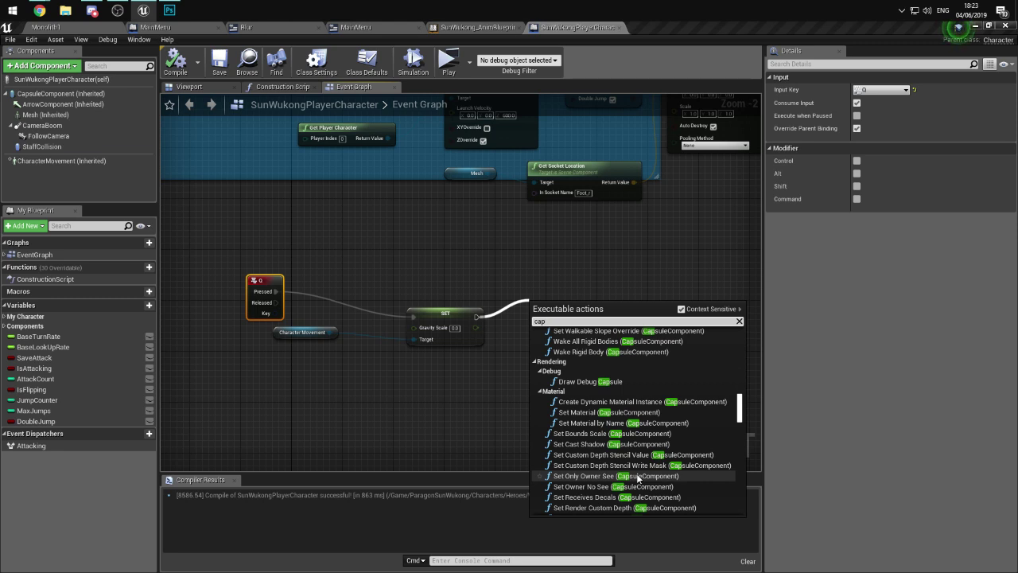
{"action": "scroll", "coordinate": [637, 478], "scroll_direction": "down", "scroll_amount": 3}
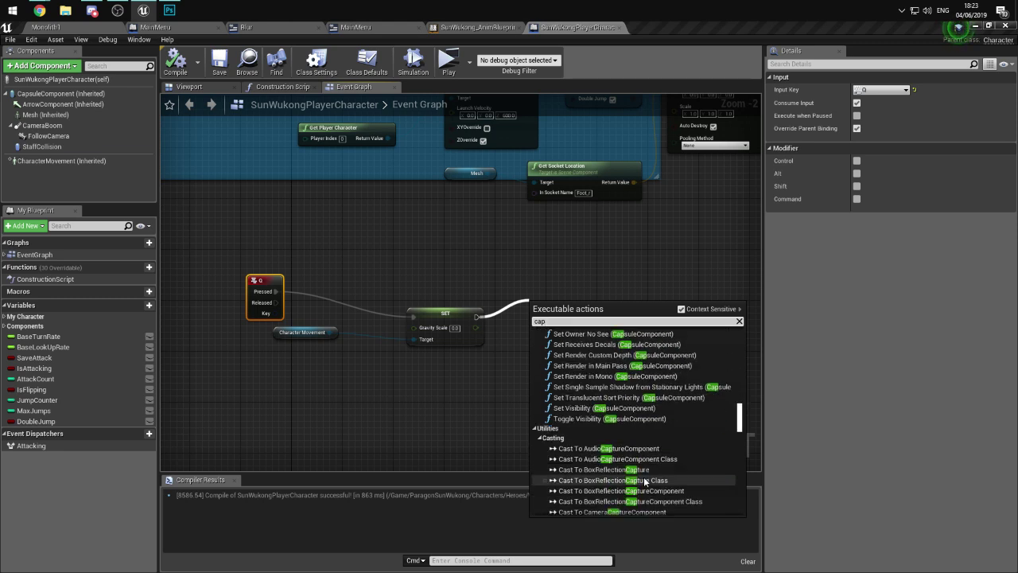
{"action": "scroll", "coordinate": [652, 465], "scroll_direction": "down", "scroll_amount": 3}
{"action": "scroll", "coordinate": [656, 454], "scroll_direction": "down", "scroll_amount": 6}
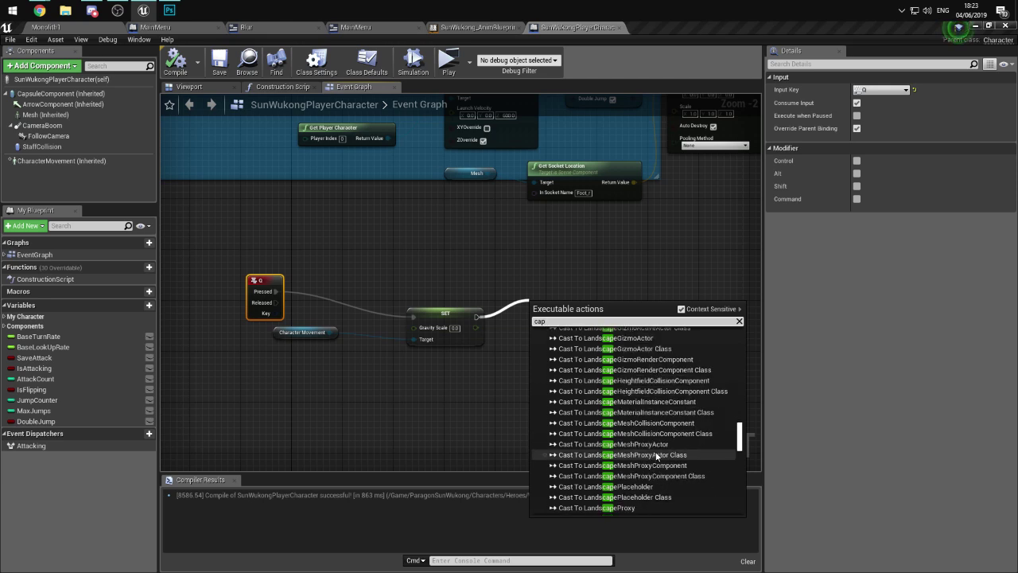
{"action": "scroll", "coordinate": [656, 460], "scroll_direction": "down", "scroll_amount": 10}
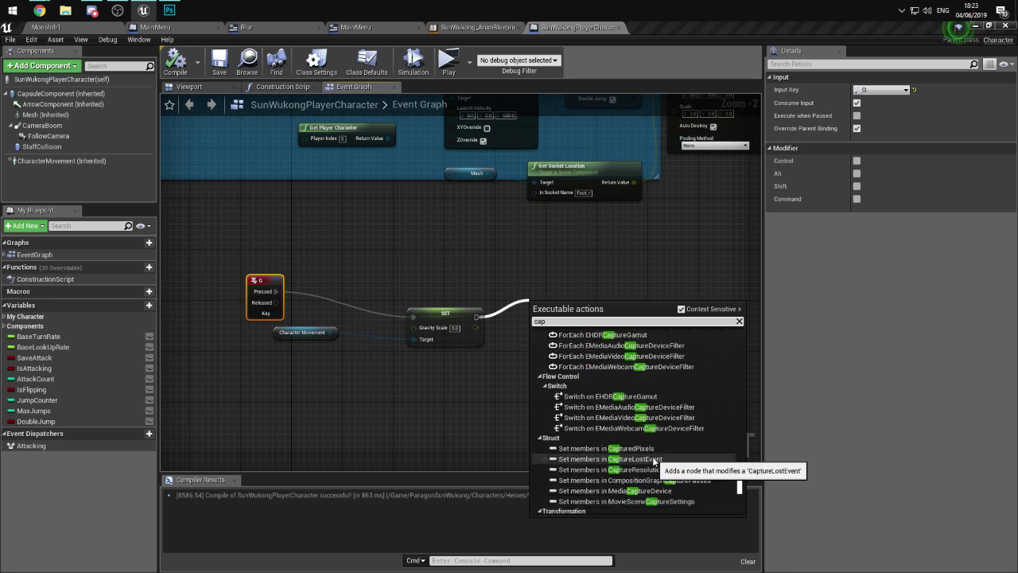
{"action": "scroll", "coordinate": [654, 461], "scroll_direction": "down", "scroll_amount": 10}
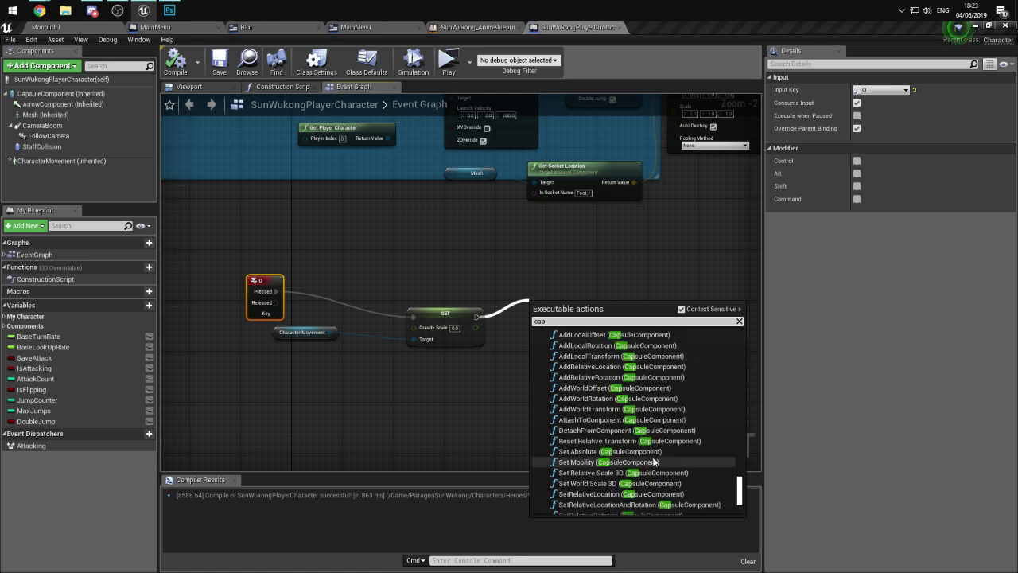
{"action": "scroll", "coordinate": [653, 462], "scroll_direction": "down", "scroll_amount": 3}
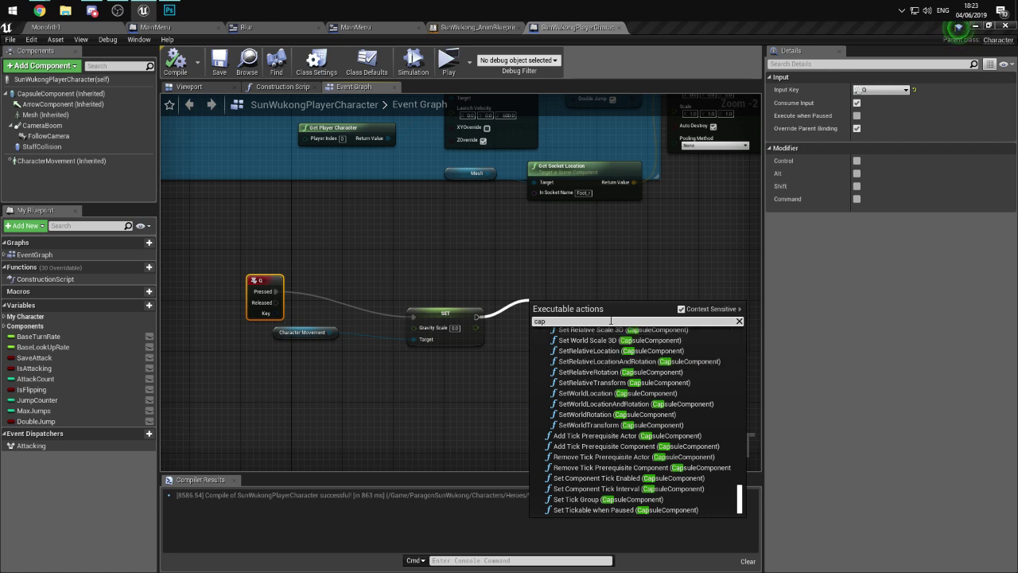
- Search the available actions for "ceili", turn off context sensitivity, and search all possible actions for "roof"
{"action": "key", "text": "BackSpace"}
{"action": "key", "text": "BackSpace"}
{"action": "key", "text": "BackSpace"}
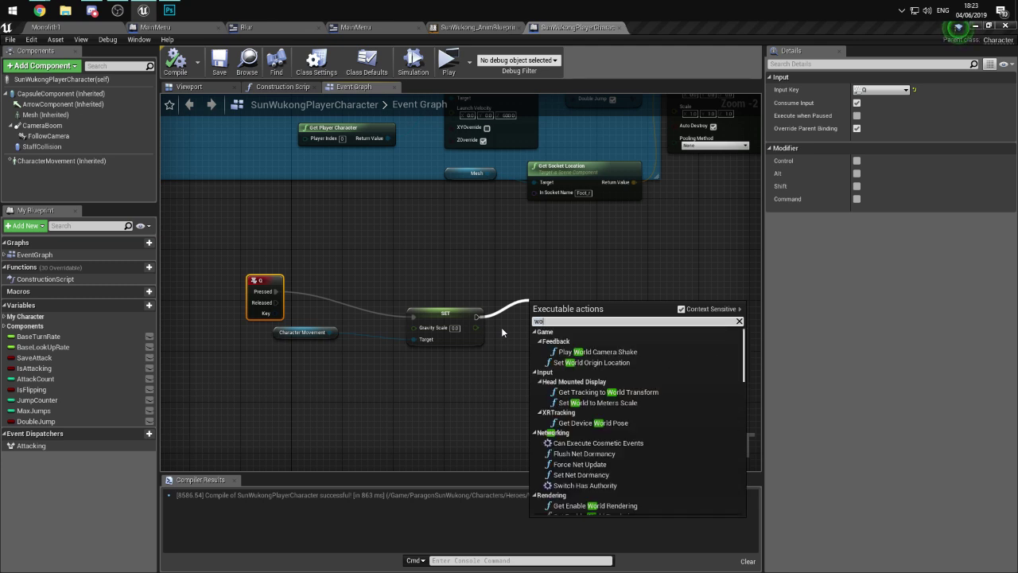
{"action": "type", "text": "cle"}
{"action": "key", "text": "BackSpace"}
{"action": "key", "text": "BackSpace"}
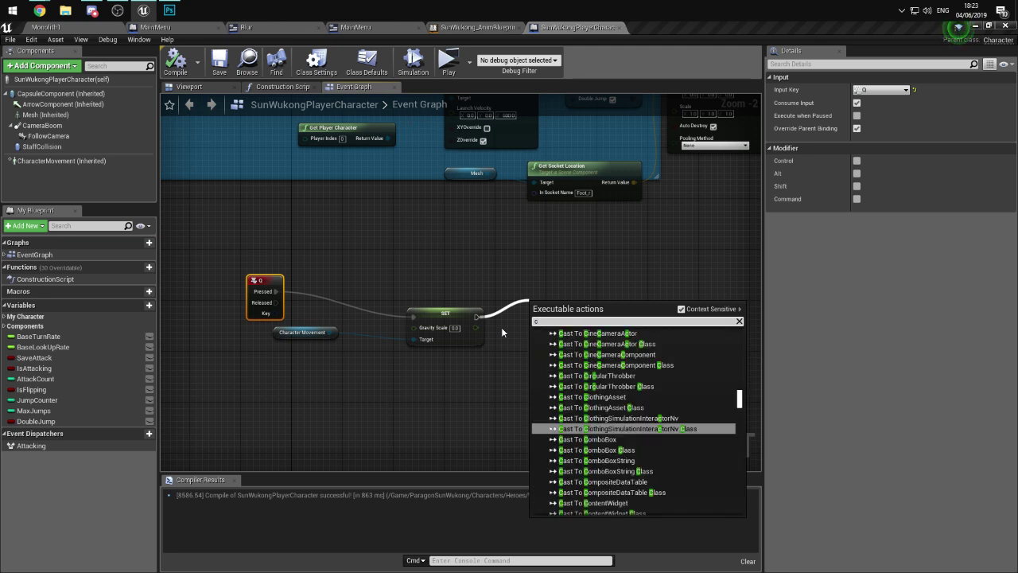
{"action": "type", "text": "el"}
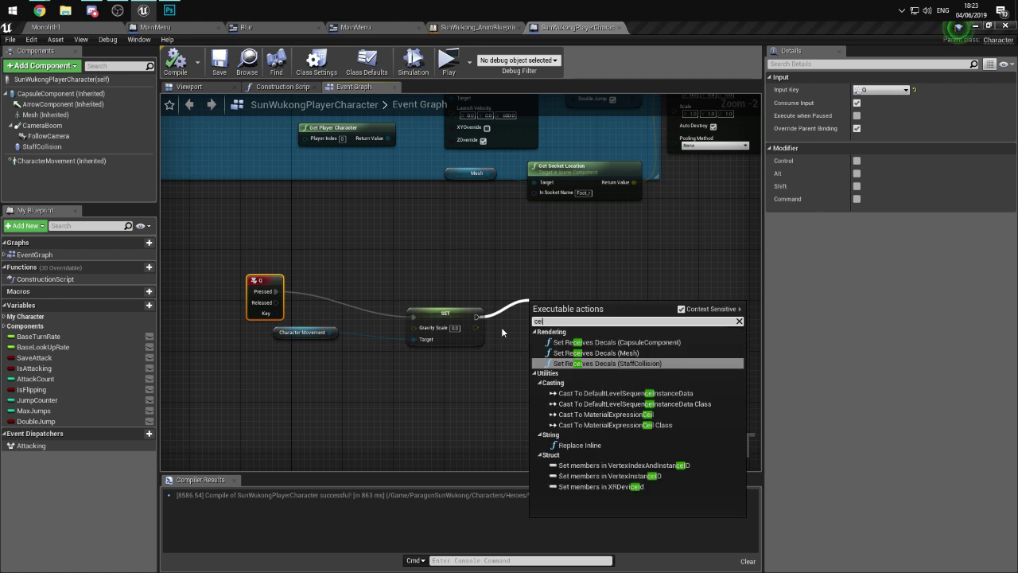
{"action": "key", "text": "BackSpace"}
{"action": "type", "text": "ili"}
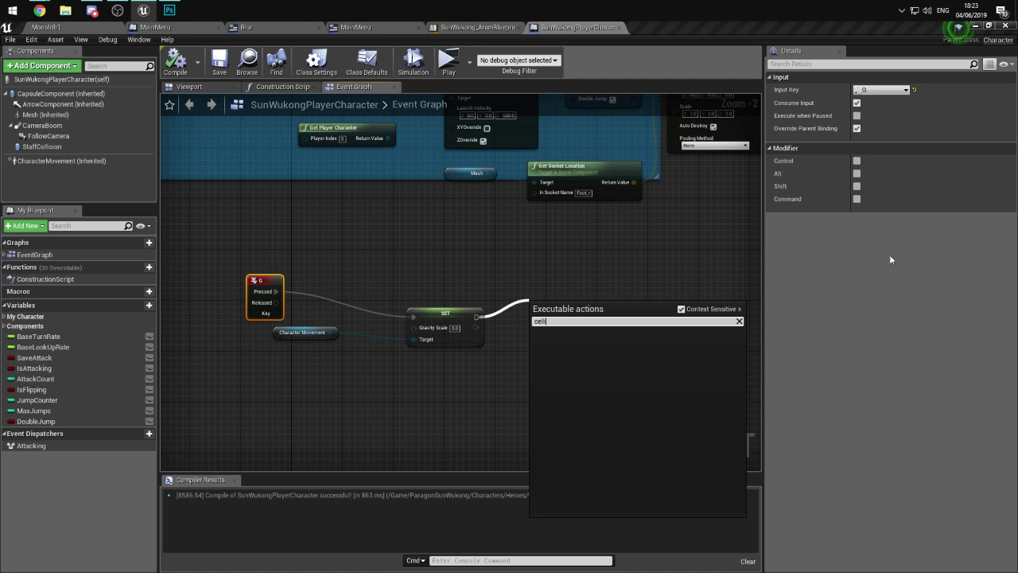
{"action": "left_click", "coordinate": [681, 308]}
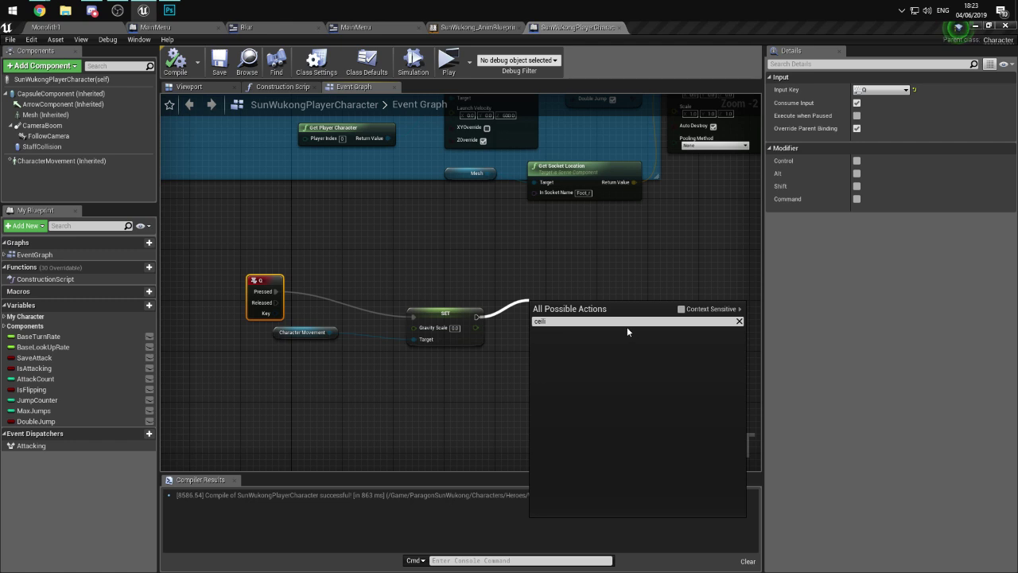
{"action": "type", "text": "roof"}
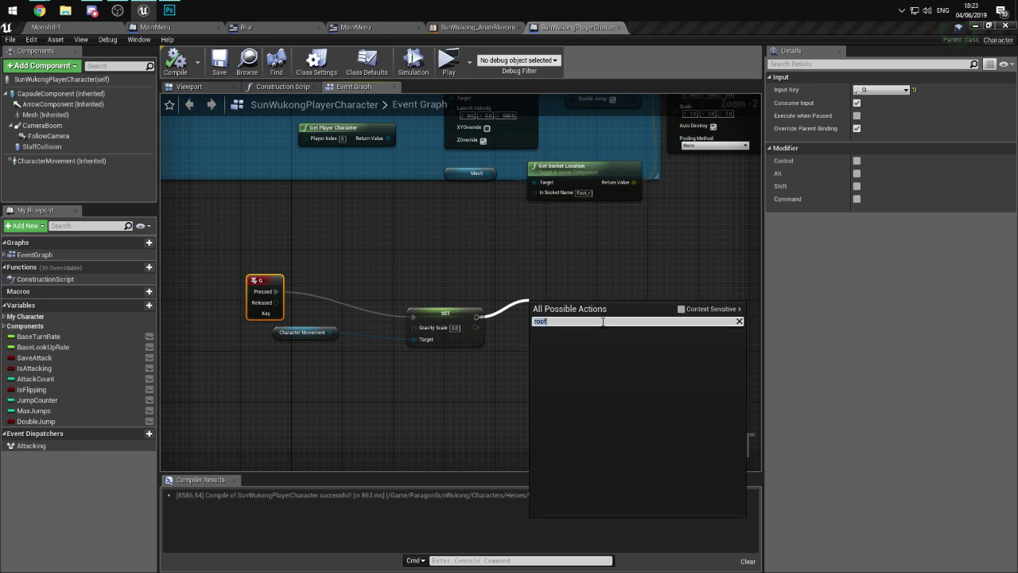
- Search all possible actions for "rest", look through the matching functions, and close the action list without adding a node
{"action": "key", "text": "BackSpace"}
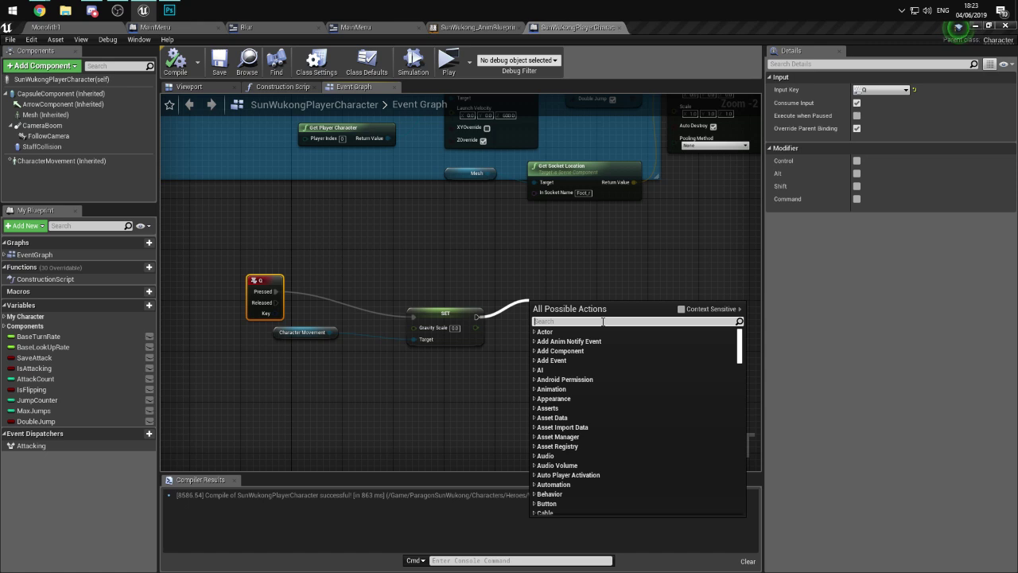
{"action": "type", "text": "rest"}
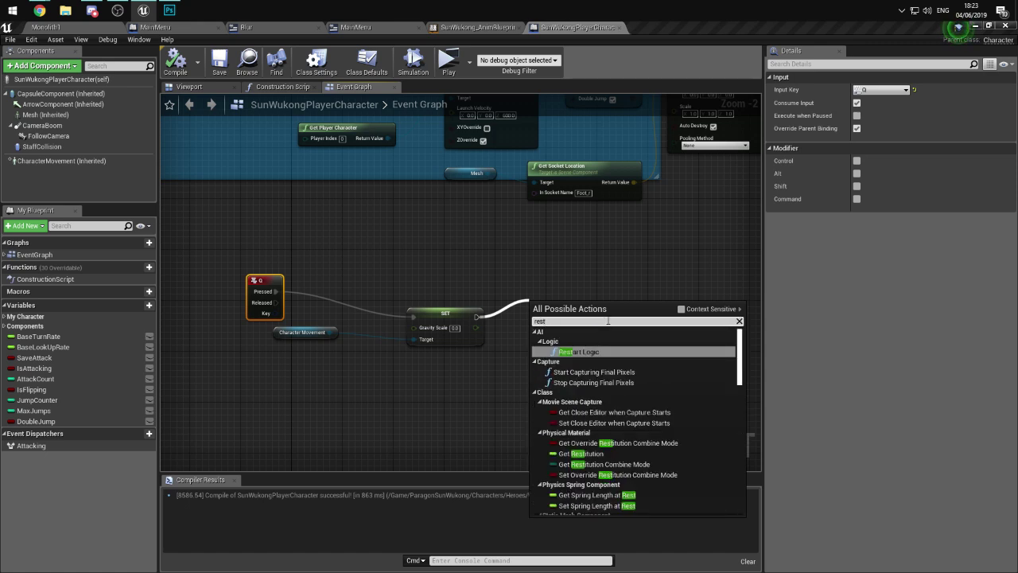
{"action": "scroll", "coordinate": [605, 353], "scroll_direction": "down", "scroll_amount": 1}
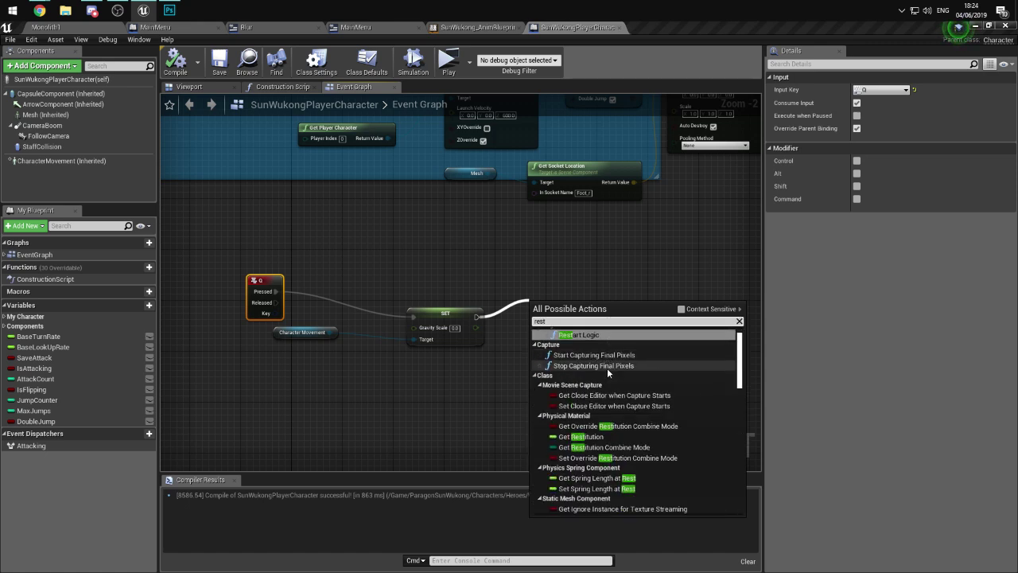
{"action": "scroll", "coordinate": [636, 437], "scroll_direction": "down", "scroll_amount": 5}
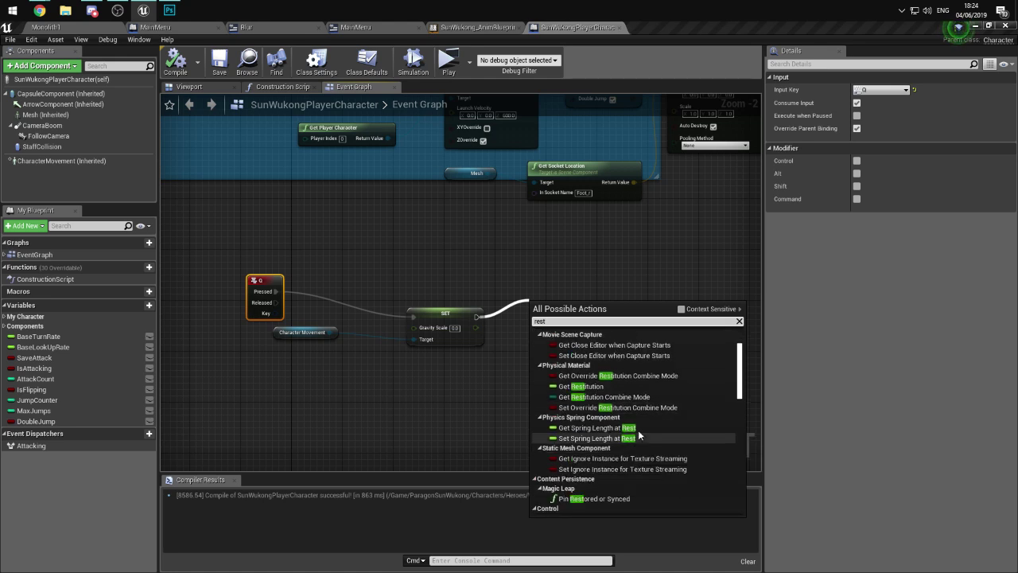
{"action": "scroll", "coordinate": [633, 462], "scroll_direction": "down", "scroll_amount": 8}
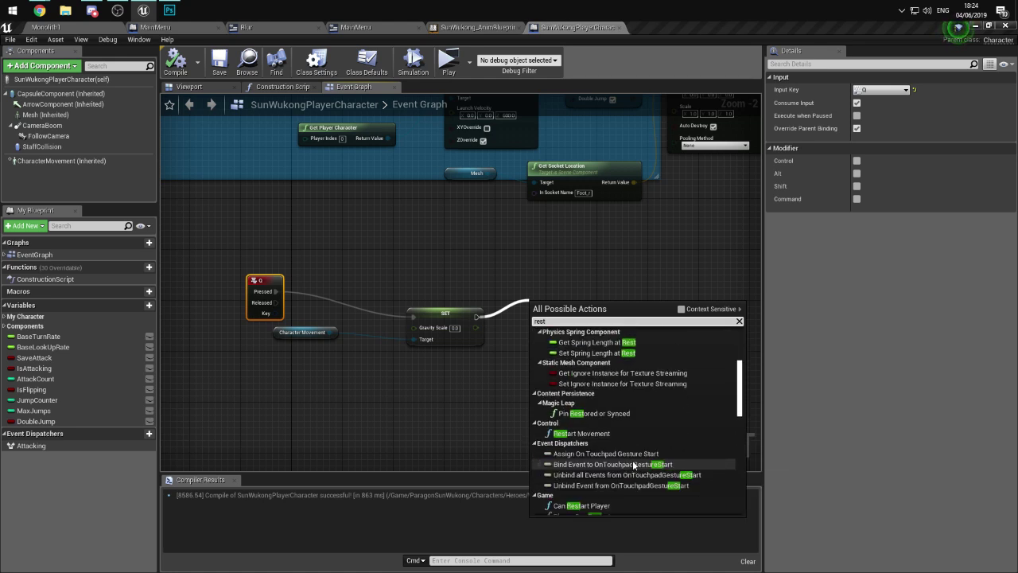
{"action": "scroll", "coordinate": [634, 464], "scroll_direction": "down", "scroll_amount": 6}
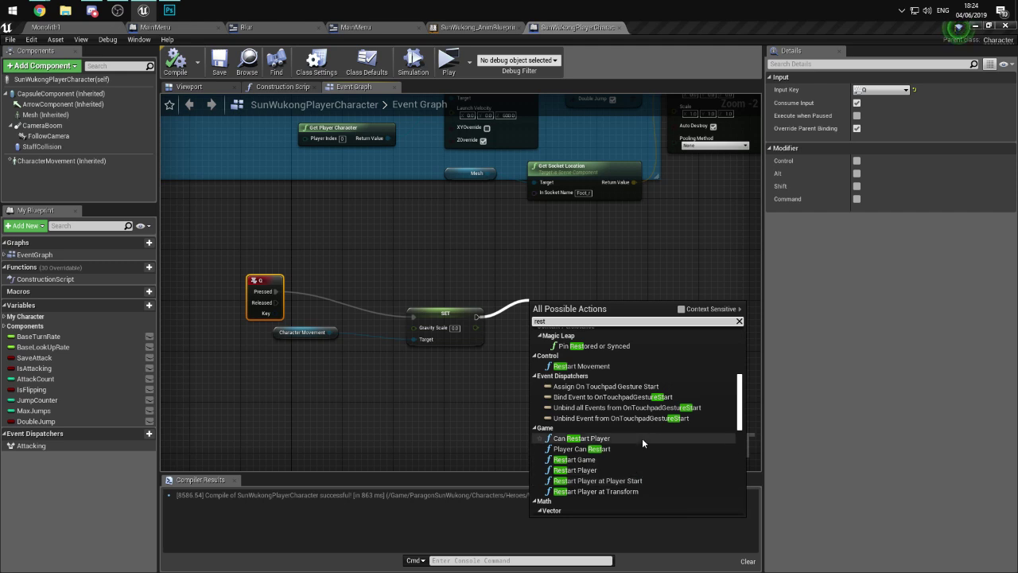
{"action": "scroll", "coordinate": [637, 469], "scroll_direction": "down", "scroll_amount": 6}
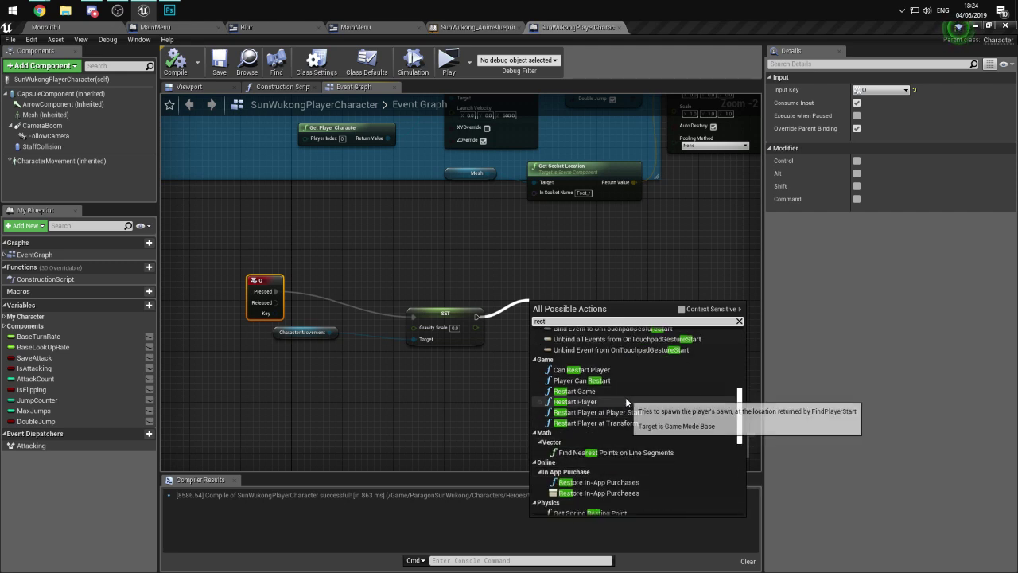
{"action": "scroll", "coordinate": [629, 422], "scroll_direction": "down", "scroll_amount": 5}
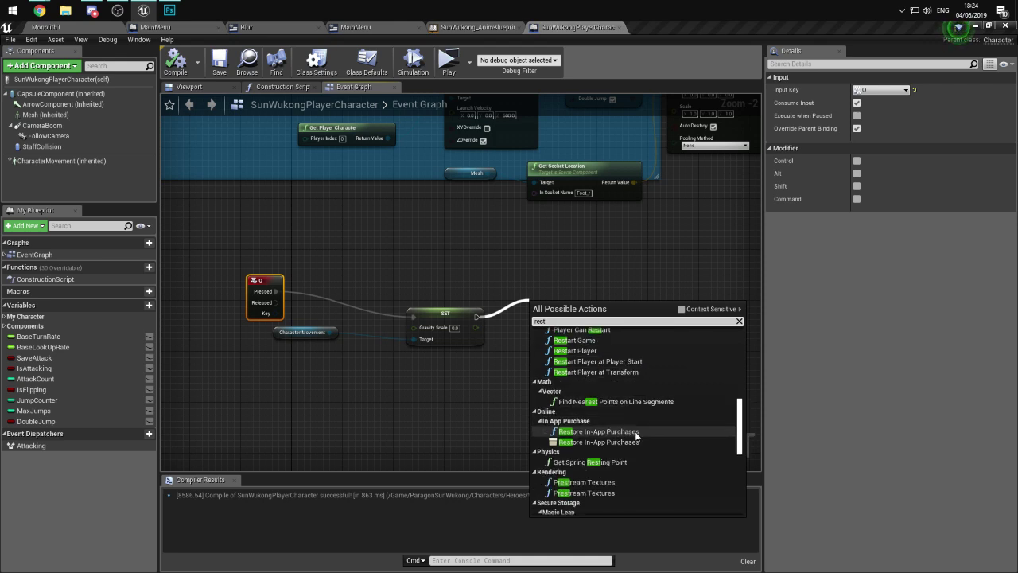
{"action": "scroll", "coordinate": [641, 430], "scroll_direction": "down", "scroll_amount": 3}
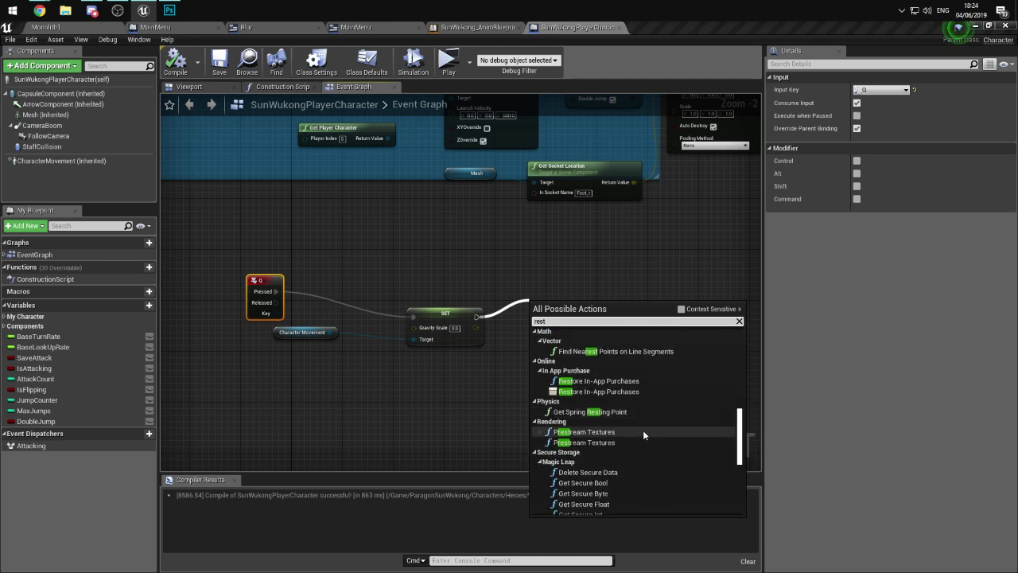
{"action": "left_click", "coordinate": [394, 421]}
- Line up the Set Gravity Scale node with the Q key event's Pressed output and compile the blueprint
{"action": "scroll", "coordinate": [478, 311], "scroll_direction": "up", "scroll_amount": 2}
{"action": "right_click_drag", "start_coordinate": [437, 311], "coordinate": [516, 359]}
{"action": "left_click_drag", "start_coordinate": [516, 360], "coordinate": [510, 330]}
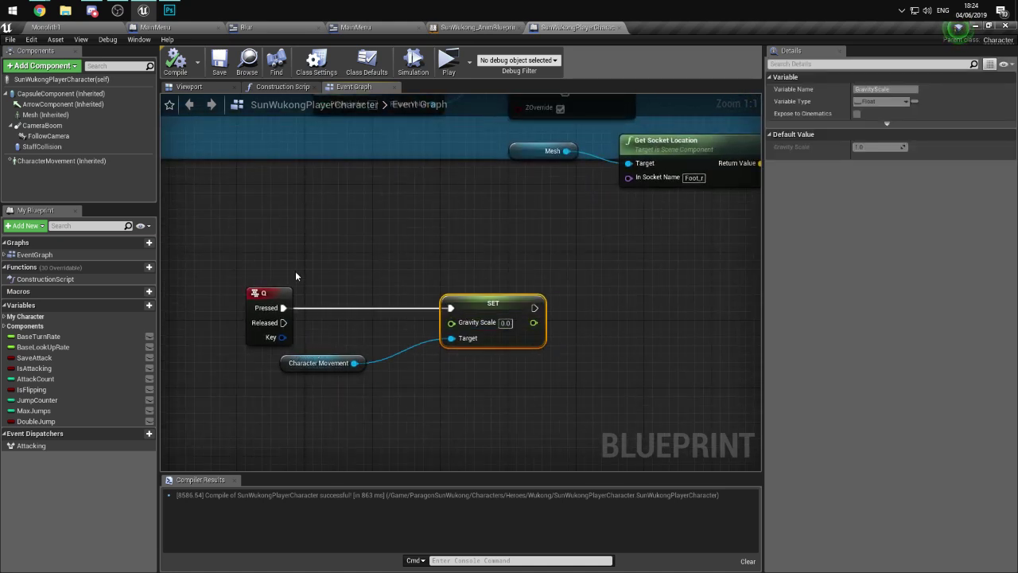
{"action": "left_click", "coordinate": [175, 62]}
- Playtest the Monolith1 level, running and jumping forward with the character to test the gravity behaviour, and stop the preview
{"action": "left_click", "coordinate": [46, 27]}
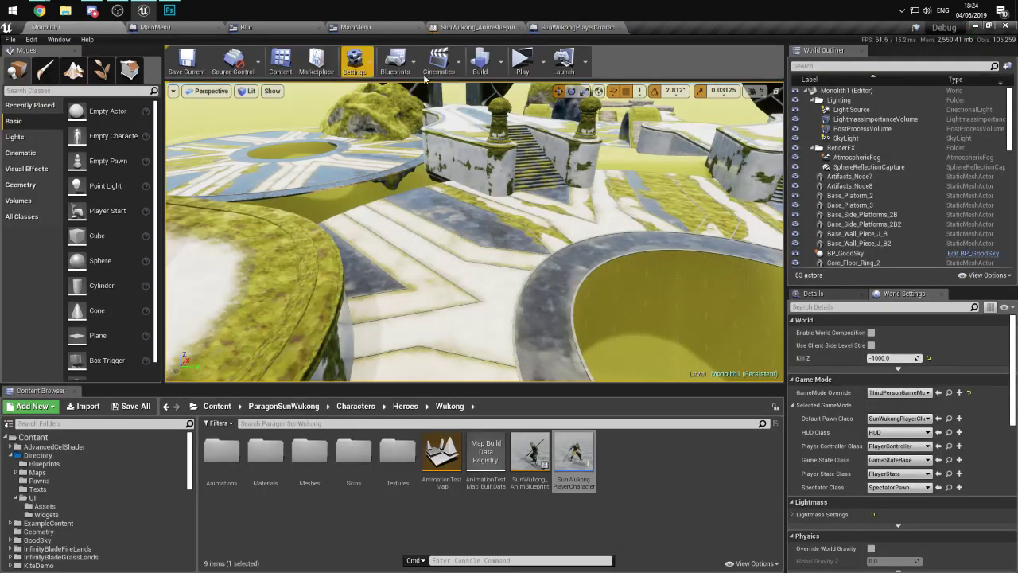
{"action": "left_click", "coordinate": [523, 64]}
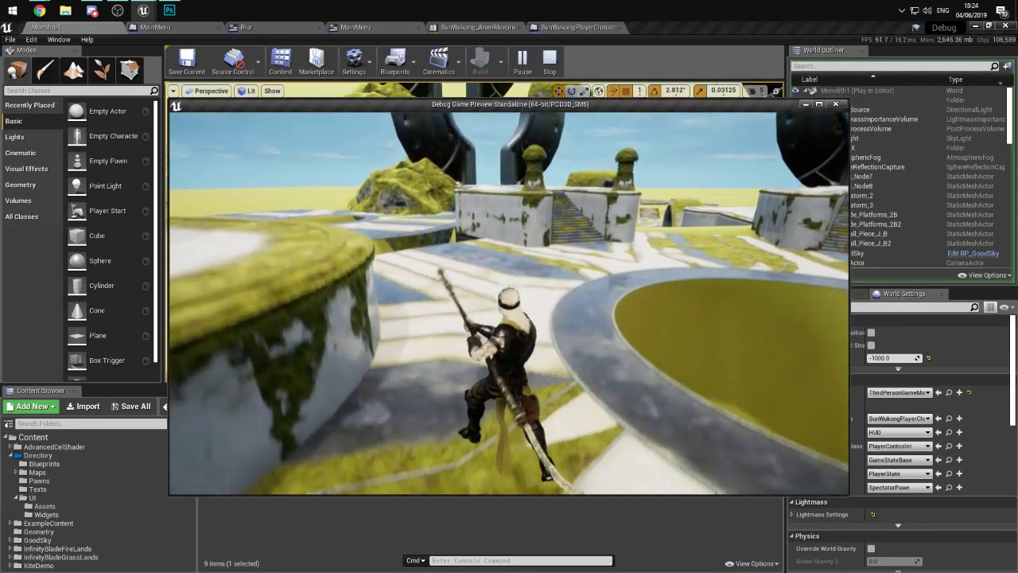
{"action": "key", "text": "w"}
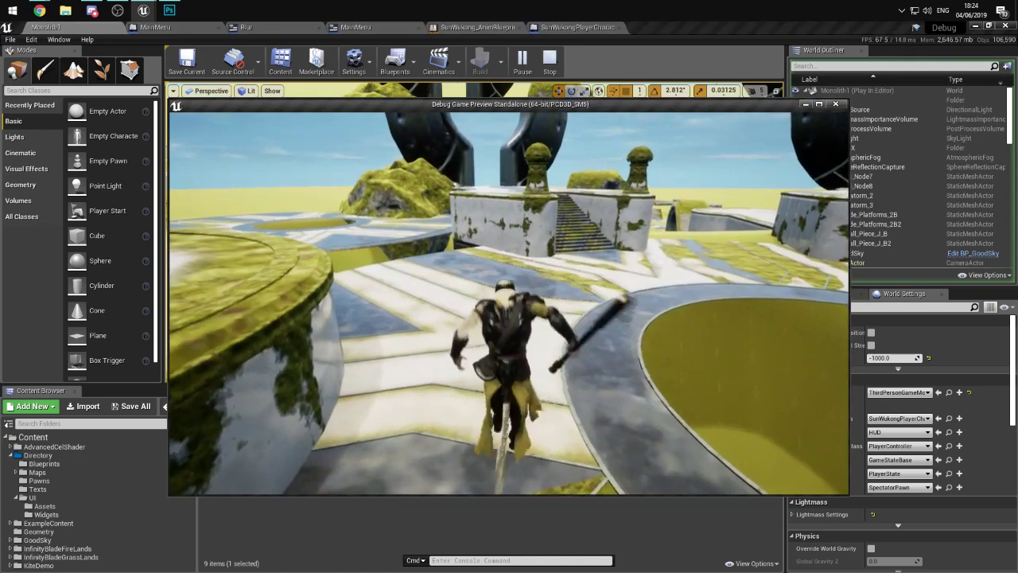
{"action": "key", "text": "space"}
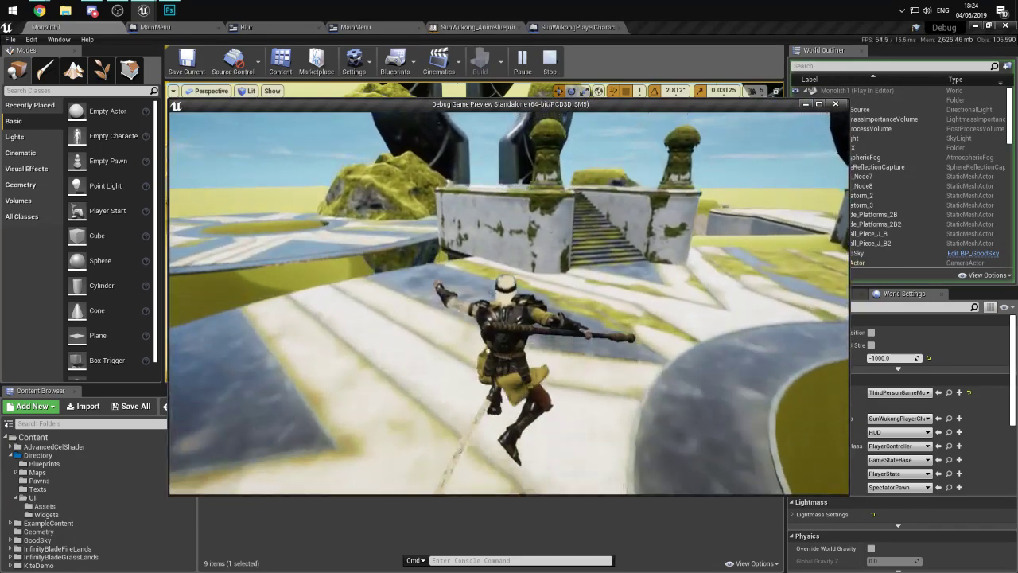
{"action": "key", "text": "w"}
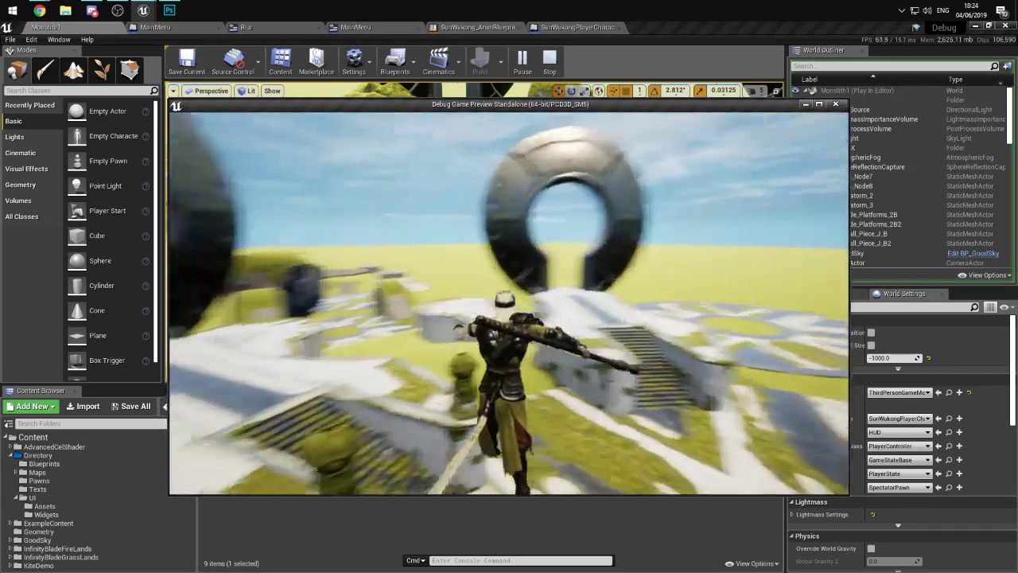
{"action": "key", "text": "Escape"}
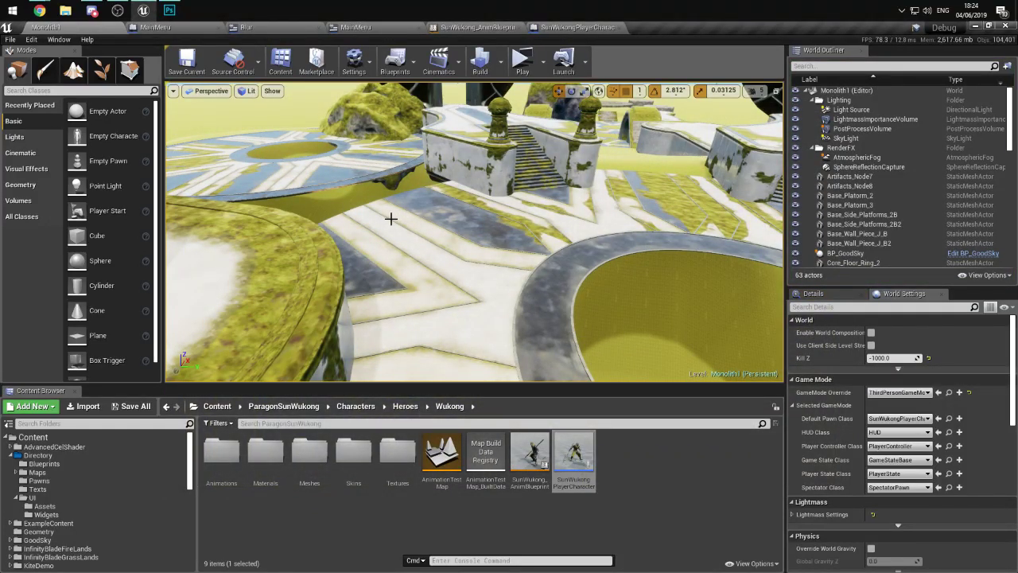
- Delete the Q key event, Character Movement and Set Gravity Scale nodes from SunWukongPlayerCharacter's event graph and compile the blueprint
{"action": "left_click", "coordinate": [577, 27]}
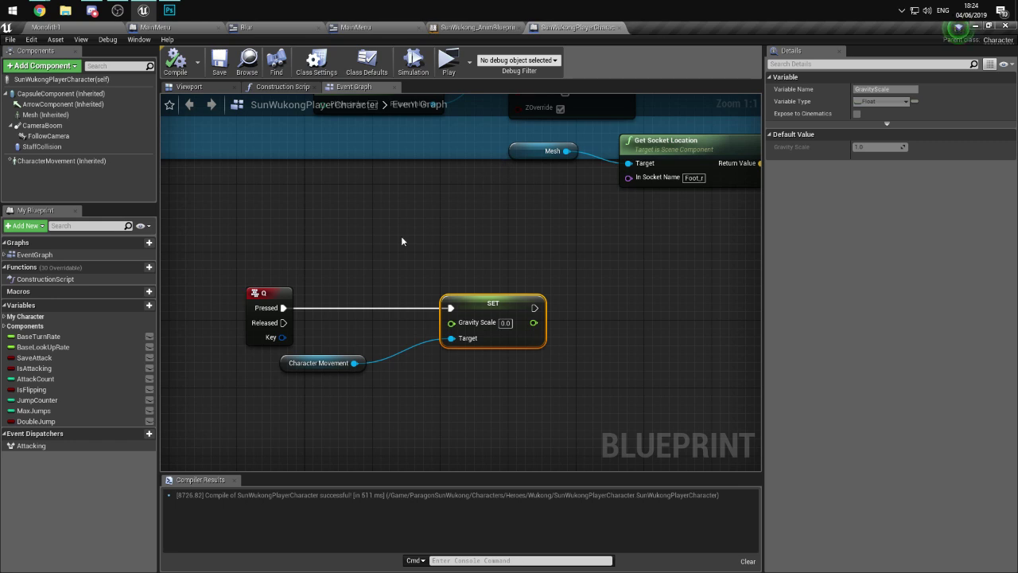
{"action": "left_click_drag", "start_coordinate": [223, 251], "coordinate": [512, 406]}
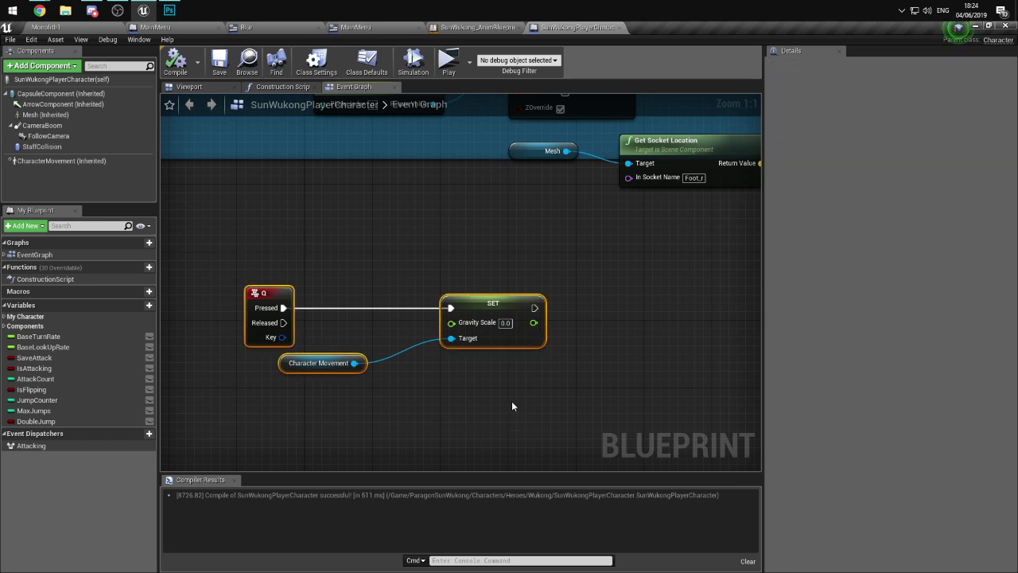
{"action": "key", "text": "Delete"}
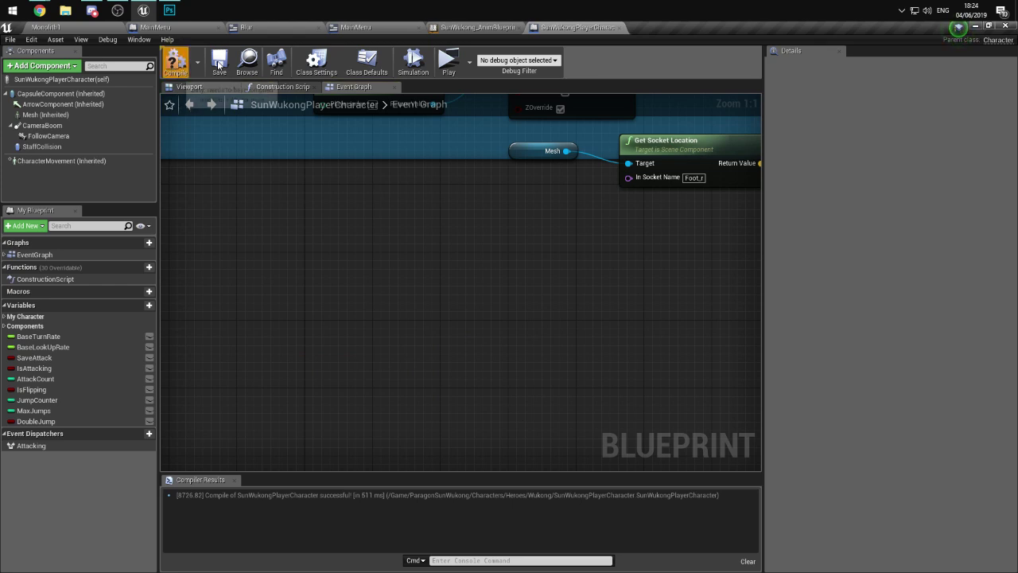
{"action": "left_click", "coordinate": [176, 62]}
- Create a new Actor blueprint class in the Wukong folder and name it WukongAir
{"action": "left_click", "coordinate": [45, 27]}
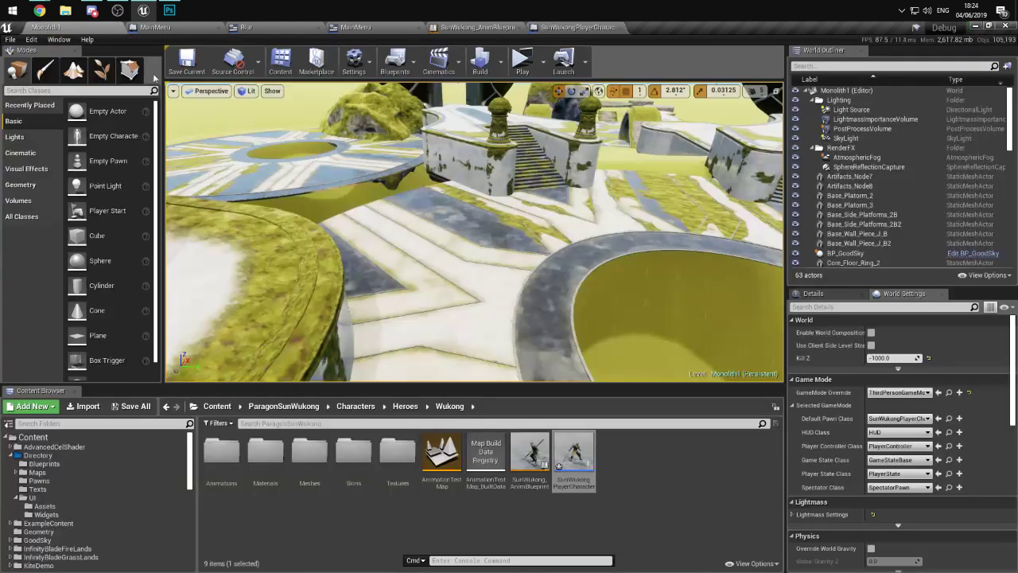
{"action": "right_click", "coordinate": [632, 508]}
{"action": "left_click", "coordinate": [488, 532]}
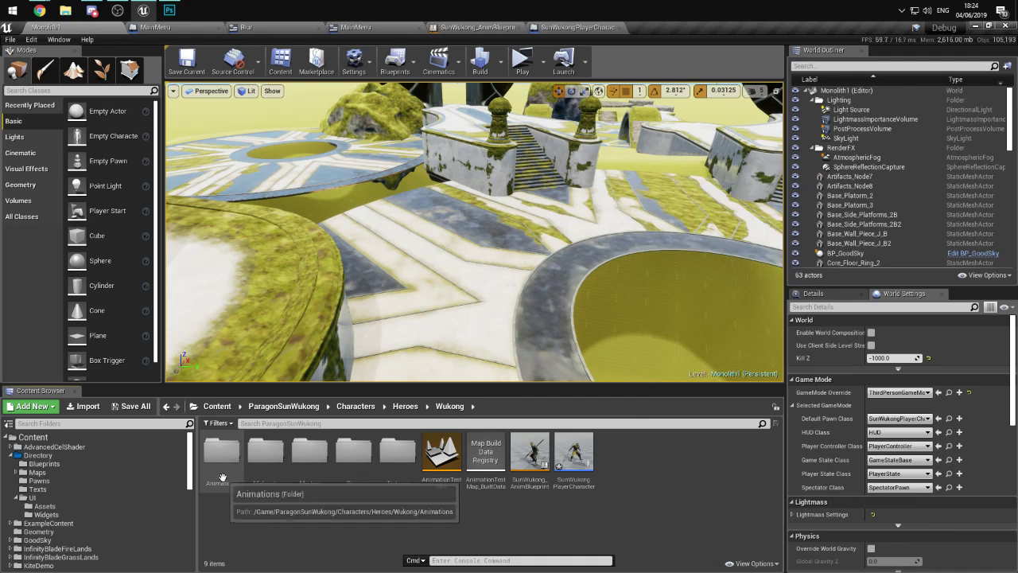
{"action": "right_click", "coordinate": [638, 499]}
{"action": "left_click", "coordinate": [684, 256]}
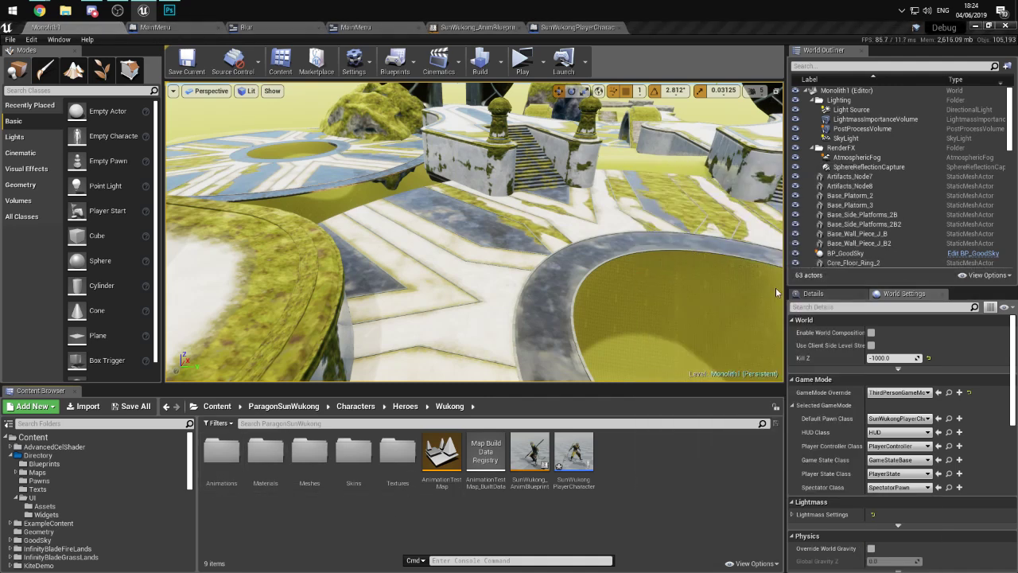
{"action": "left_click", "coordinate": [427, 198]}
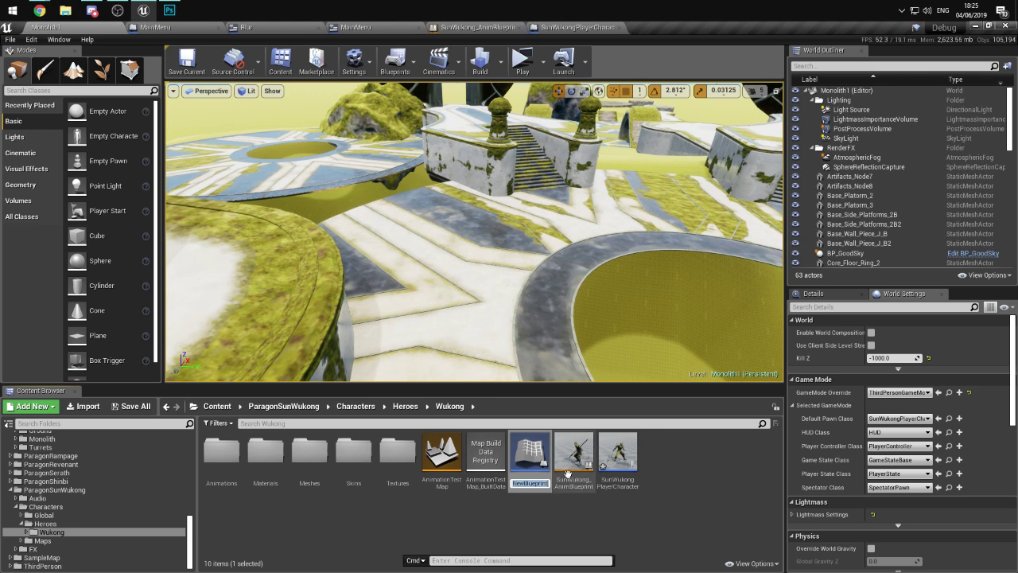
{"action": "type", "text": "WukongAir"}
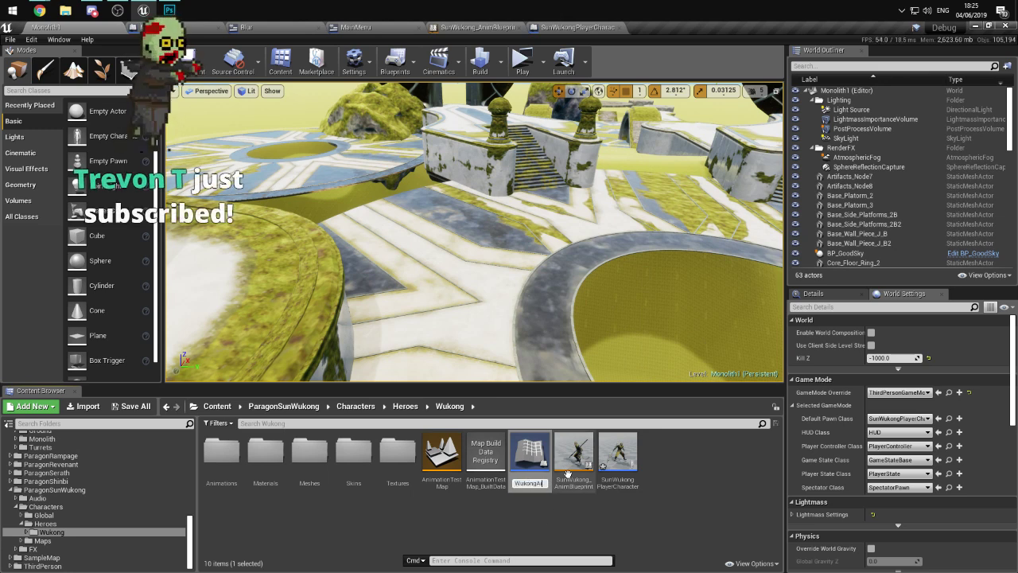
{"action": "key", "text": "Return"}
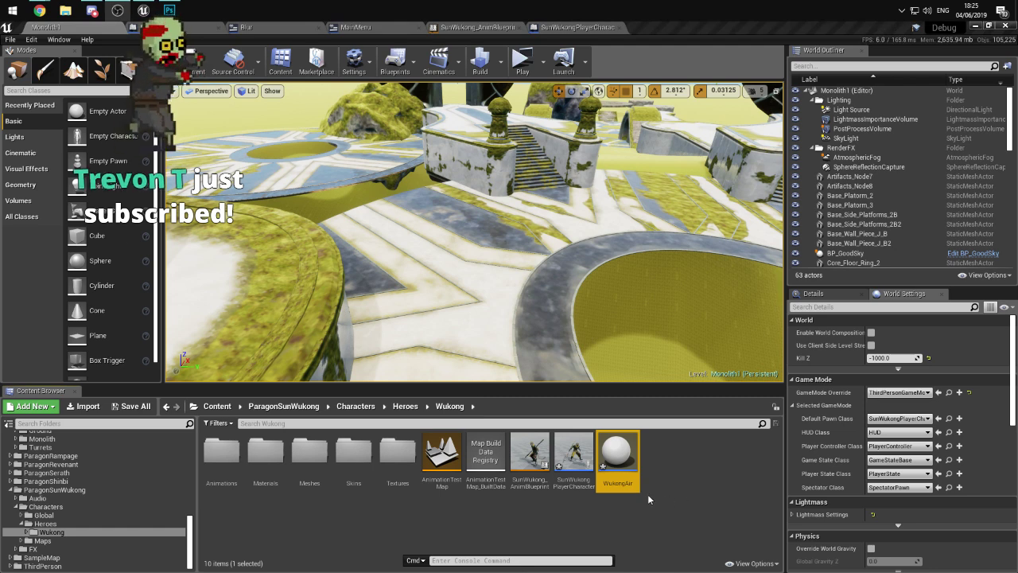
- Open the WukongAir blueprint and add a Box Collision component under its default scene root
{"action": "double_click", "coordinate": [627, 471]}
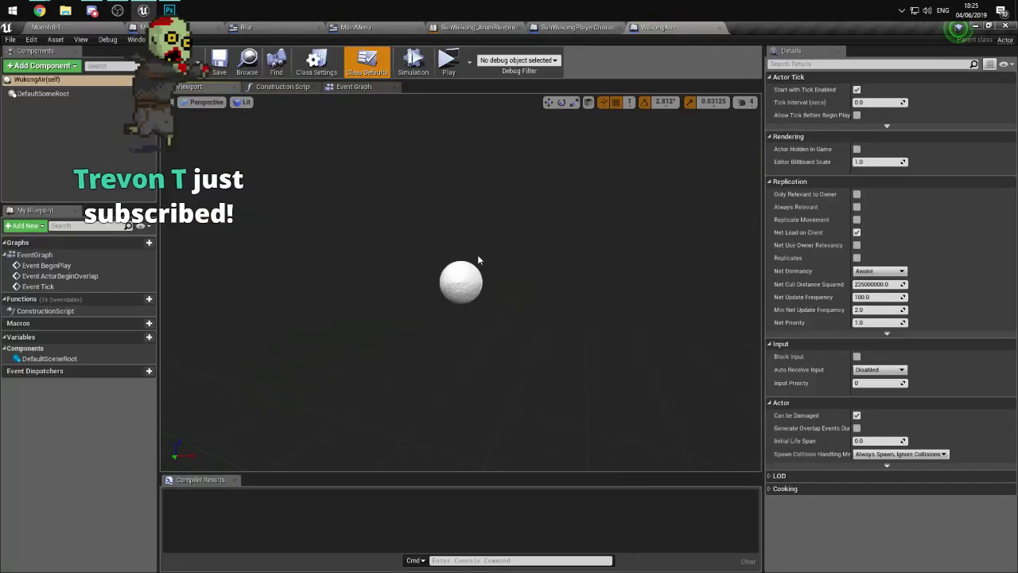
{"action": "left_click", "coordinate": [30, 70]}
{"action": "scroll", "coordinate": [125, 133], "scroll_direction": "down", "scroll_amount": 2}
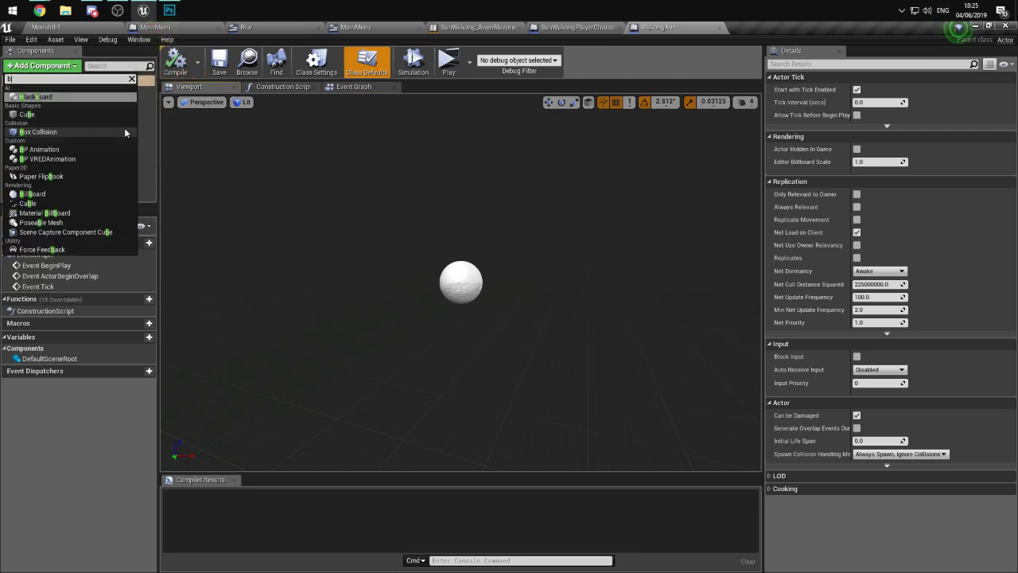
{"action": "key", "text": "Escape"}
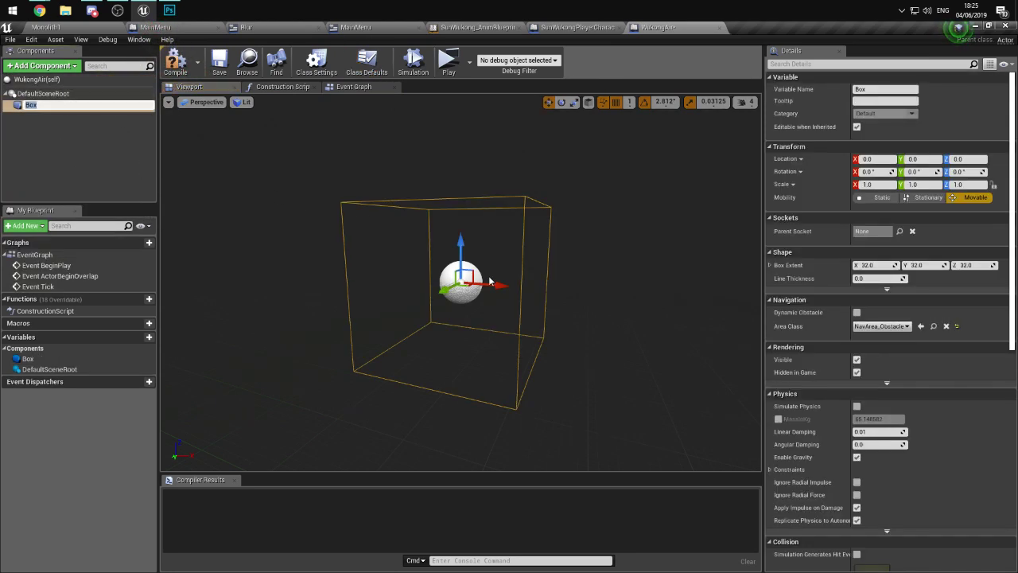
- Stretch the box collision into a wide, flat platform, scaled to about 17.19 in X and 2.69 in Y
{"action": "left_click", "coordinate": [512, 304]}
{"action": "key", "text": "r"}
{"action": "left_click_drag", "start_coordinate": [499, 285], "coordinate": [581, 287]}
{"action": "scroll", "coordinate": [462, 283], "scroll_direction": "down", "scroll_amount": 5}
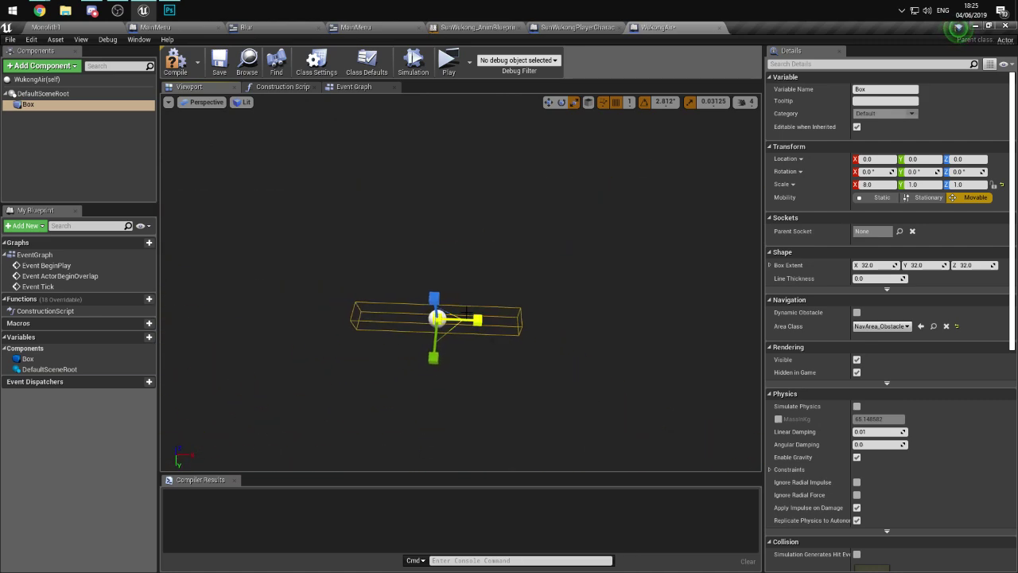
{"action": "left_click_drag", "start_coordinate": [477, 320], "coordinate": [474, 320]}
{"action": "mouse_move", "coordinate": [433, 357]}
{"action": "left_mouse_down"}
{"action": "mouse_move", "coordinate": [439, 397]}
{"action": "mouse_move", "coordinate": [441, 352]}
{"action": "left_mouse_up"}
{"action": "left_click_drag", "start_coordinate": [474, 320], "coordinate": [552, 319]}
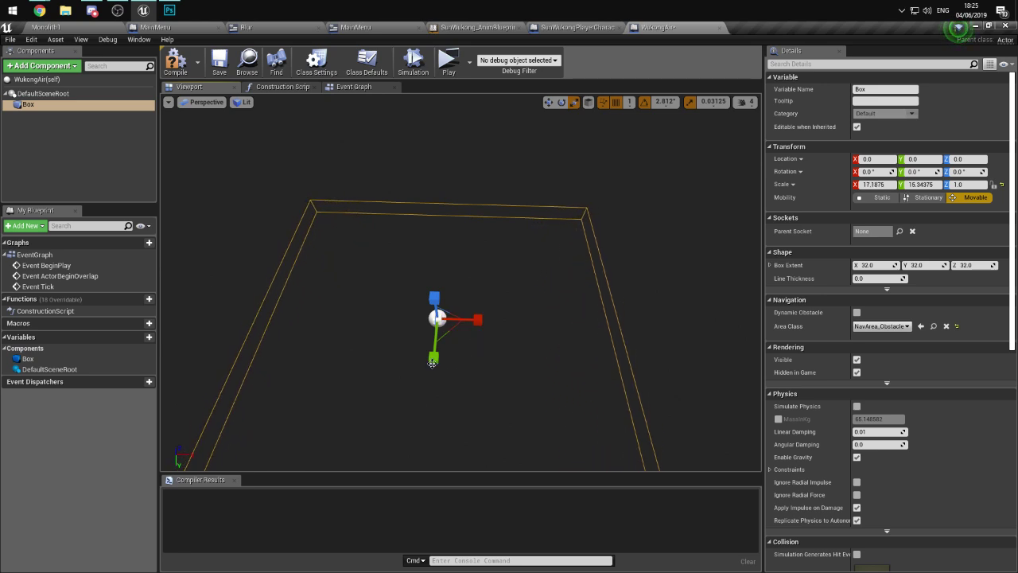
{"action": "left_click_drag", "start_coordinate": [432, 363], "coordinate": [430, 335]}
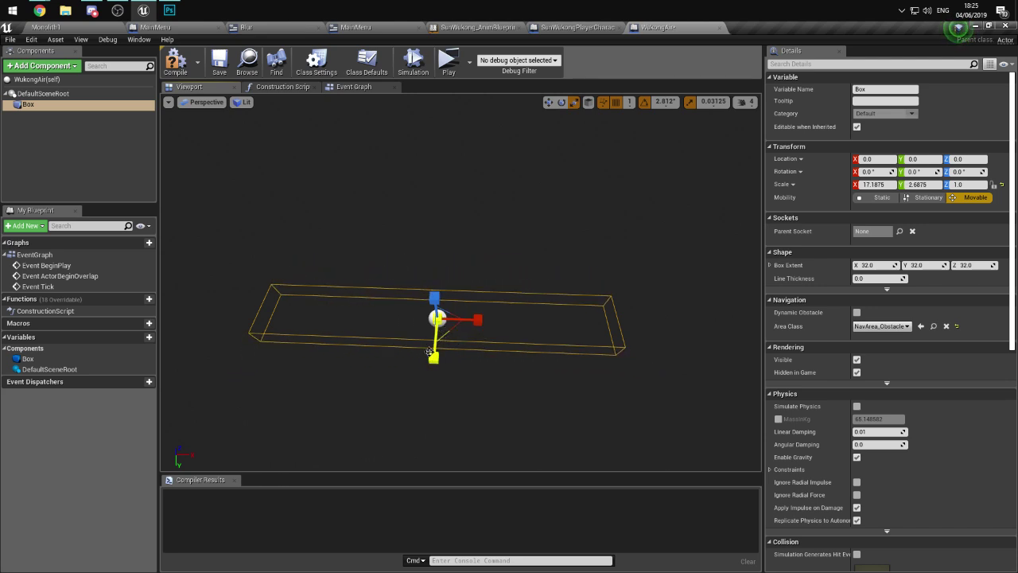
- Set the box's collision preset to BlockAll and compile the WukongAir blueprint
{"action": "scroll", "coordinate": [875, 406], "scroll_direction": "down", "scroll_amount": 3}
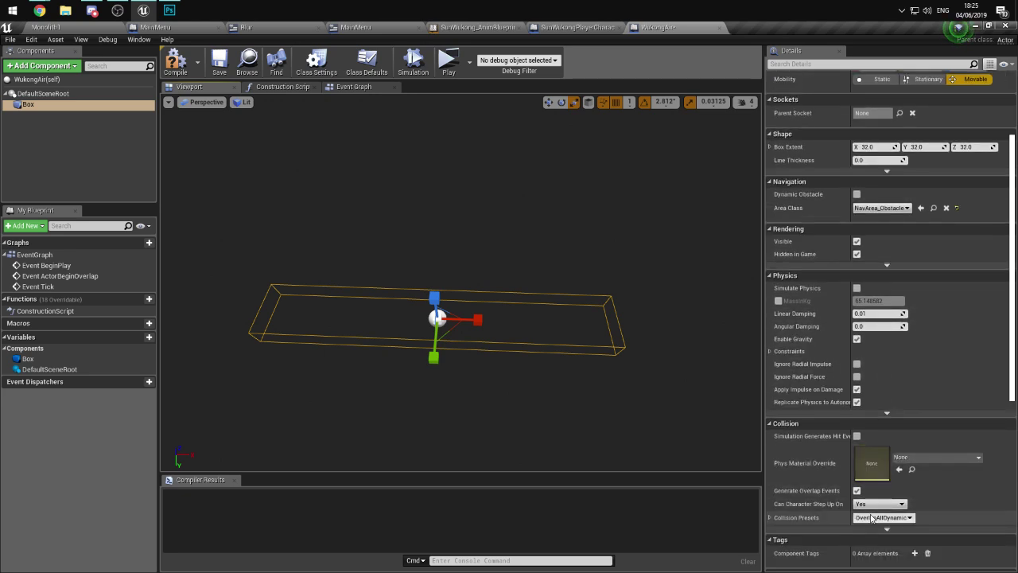
{"action": "left_click", "coordinate": [879, 517]}
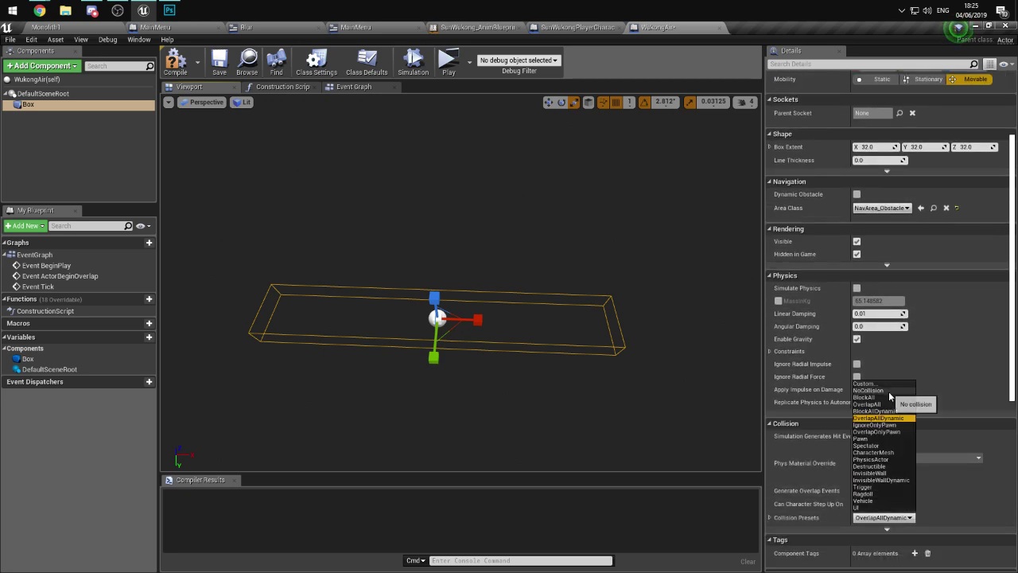
{"action": "left_click", "coordinate": [867, 397]}
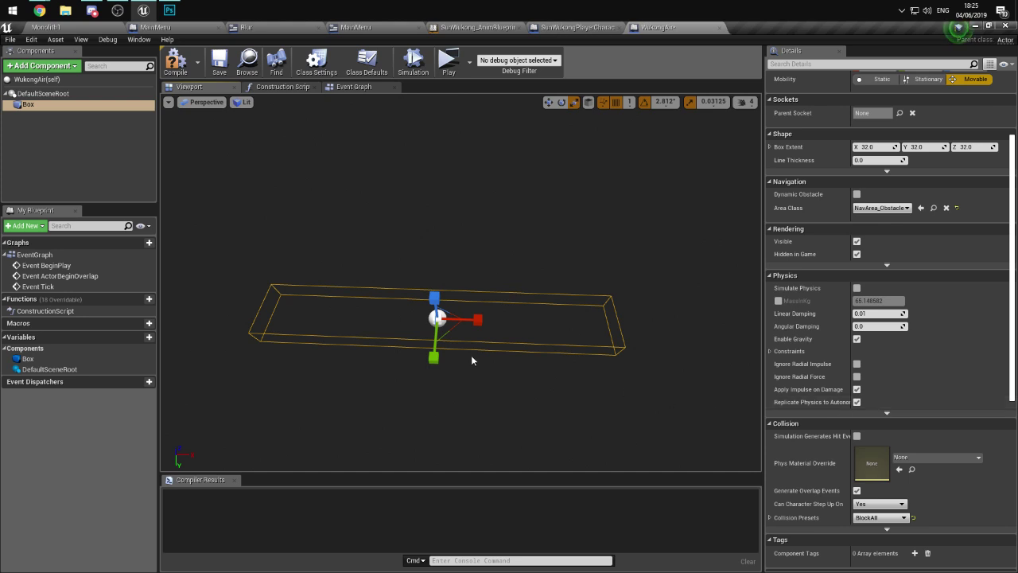
{"action": "left_click", "coordinate": [176, 62]}
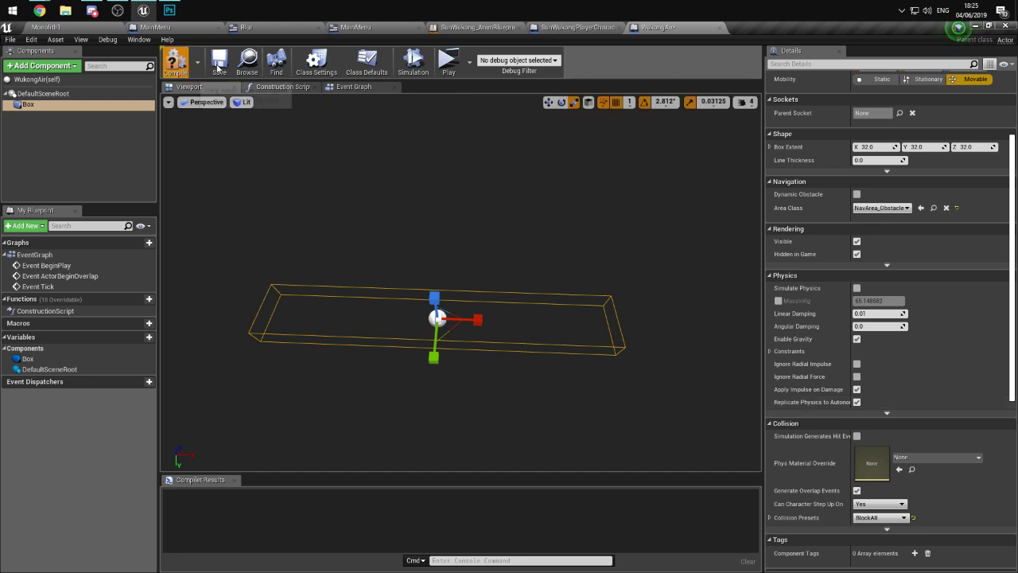
- Return to SunWukongPlayerCharacter's event graph and add a Q keyboard event in the empty area below the blue comment box
{"action": "left_click", "coordinate": [77, 28]}
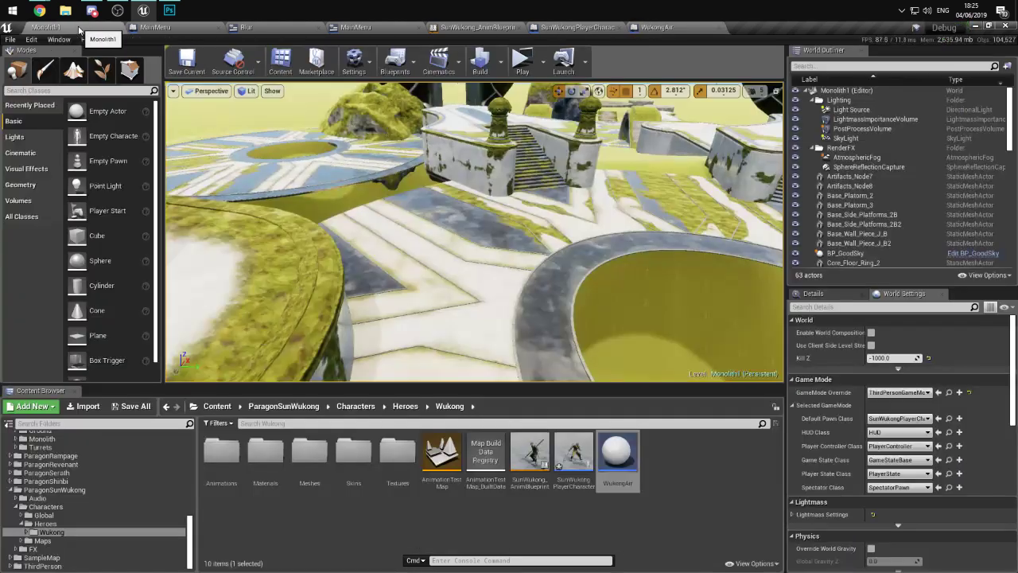
{"action": "left_click", "coordinate": [652, 28]}
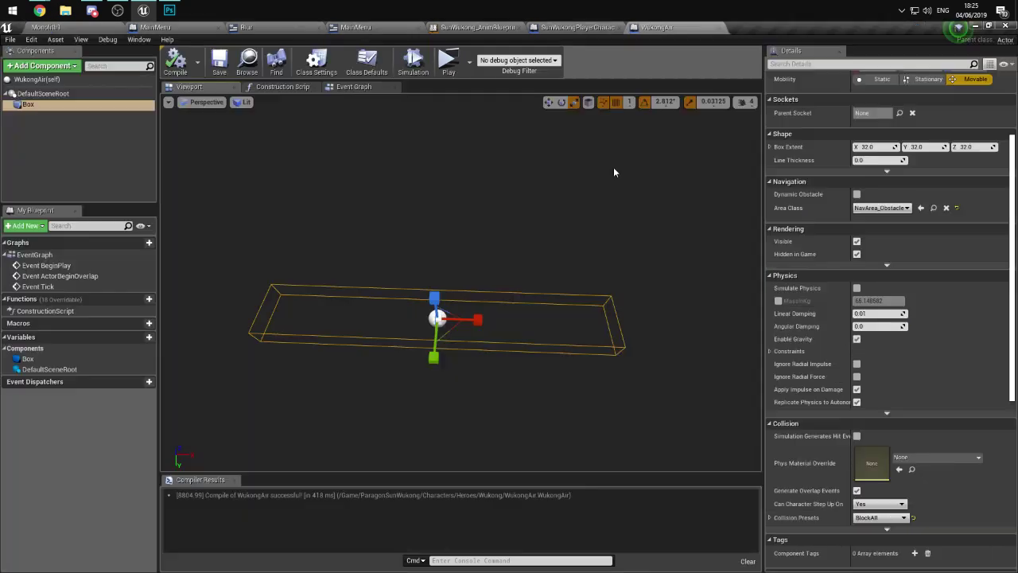
{"action": "left_click", "coordinate": [557, 28]}
{"action": "scroll", "coordinate": [558, 189], "scroll_direction": "down", "scroll_amount": 2}
{"action": "right_click_drag", "start_coordinate": [524, 240], "coordinate": [482, 298]}
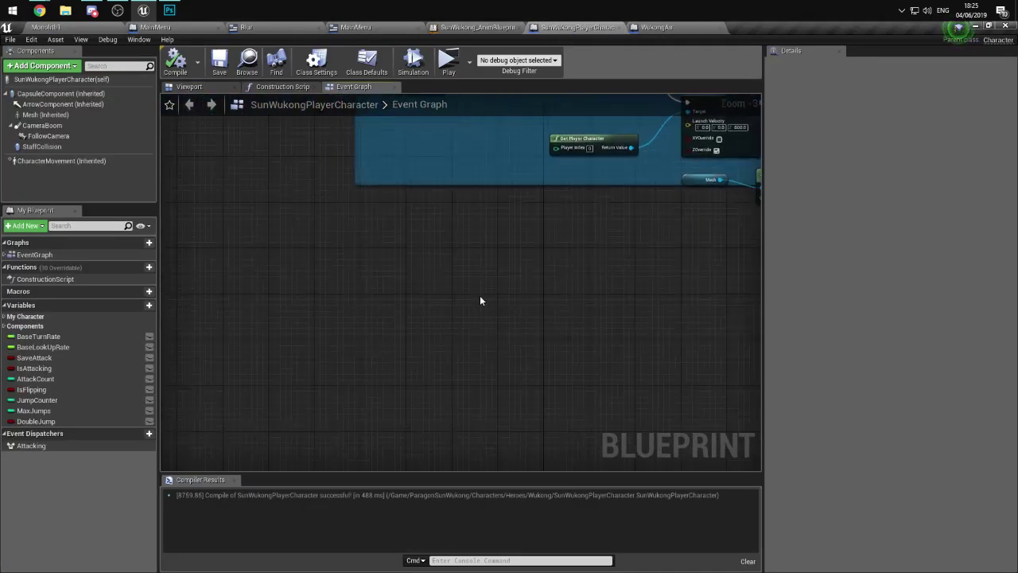
{"action": "right_click", "coordinate": [442, 343]}
{"action": "type", "text": "q"}
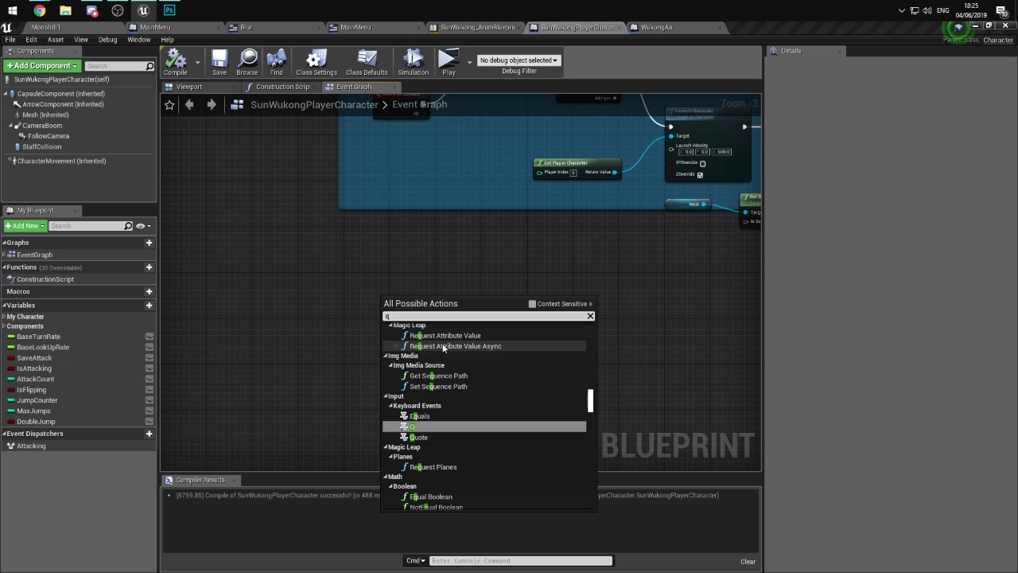
{"action": "left_click", "coordinate": [438, 364]}
{"action": "scroll", "coordinate": [327, 359], "scroll_direction": "up", "scroll_amount": 3}
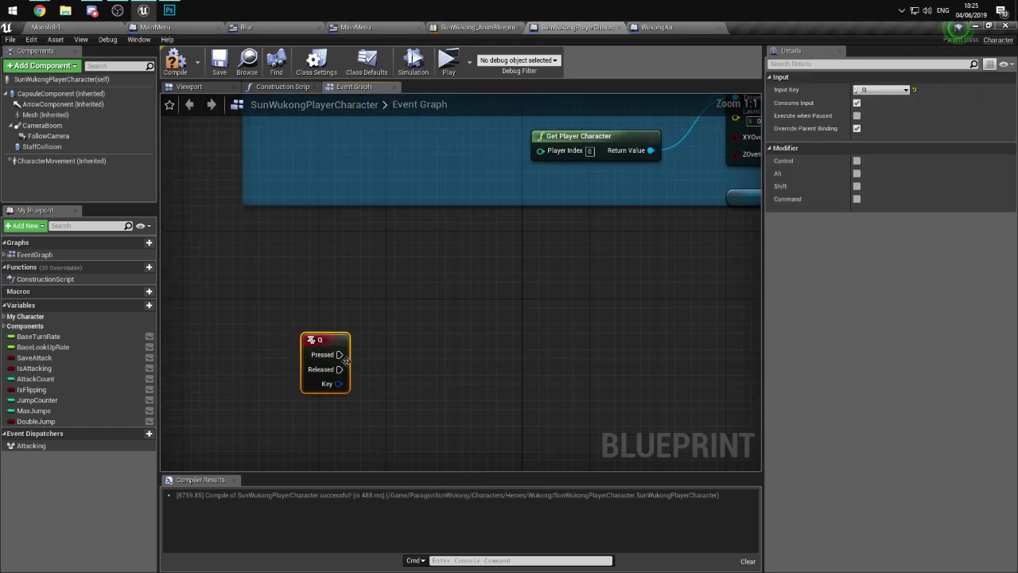
- Add a Spawn Actor from Class node driven by the Q key event's Pressed output
{"action": "left_click_drag", "start_coordinate": [339, 355], "coordinate": [449, 383]}
{"action": "left_click_drag", "start_coordinate": [340, 355], "coordinate": [461, 400]}
{"action": "left_click_drag", "start_coordinate": [340, 355], "coordinate": [449, 394]}
{"action": "type", "text": "spawn act"}
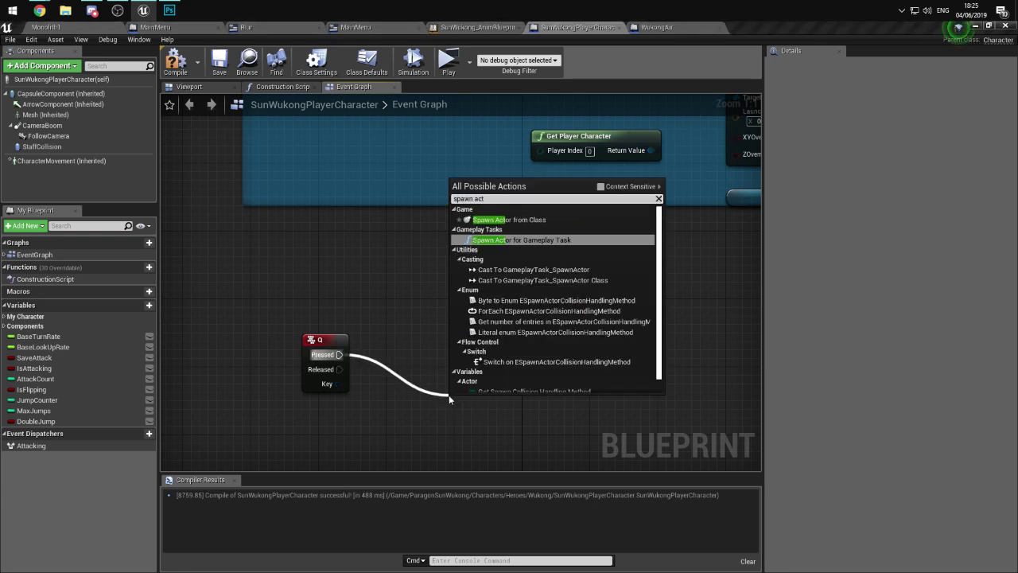
{"action": "left_click", "coordinate": [527, 219]}
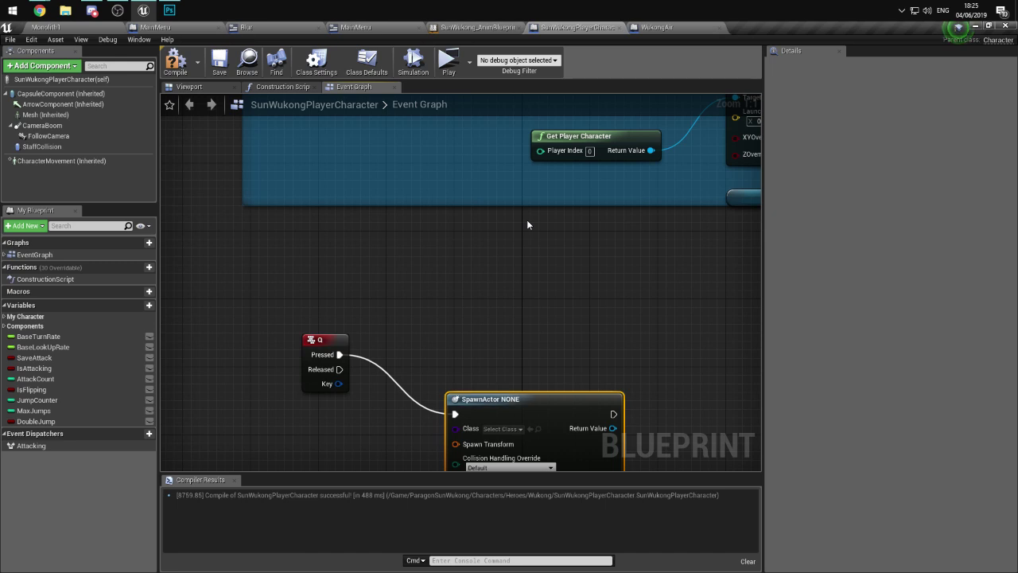
- Feed the Spawn Transform input from a Get Socket Transform node on the Mesh, using the socket name Foot_r
{"action": "scroll", "coordinate": [476, 259], "scroll_direction": "down", "scroll_amount": 2}
{"action": "right_click_drag", "start_coordinate": [477, 259], "coordinate": [469, 223]}
{"action": "scroll", "coordinate": [440, 286], "scroll_direction": "up", "scroll_amount": 2}
{"action": "right_click_drag", "start_coordinate": [496, 300], "coordinate": [485, 352]}
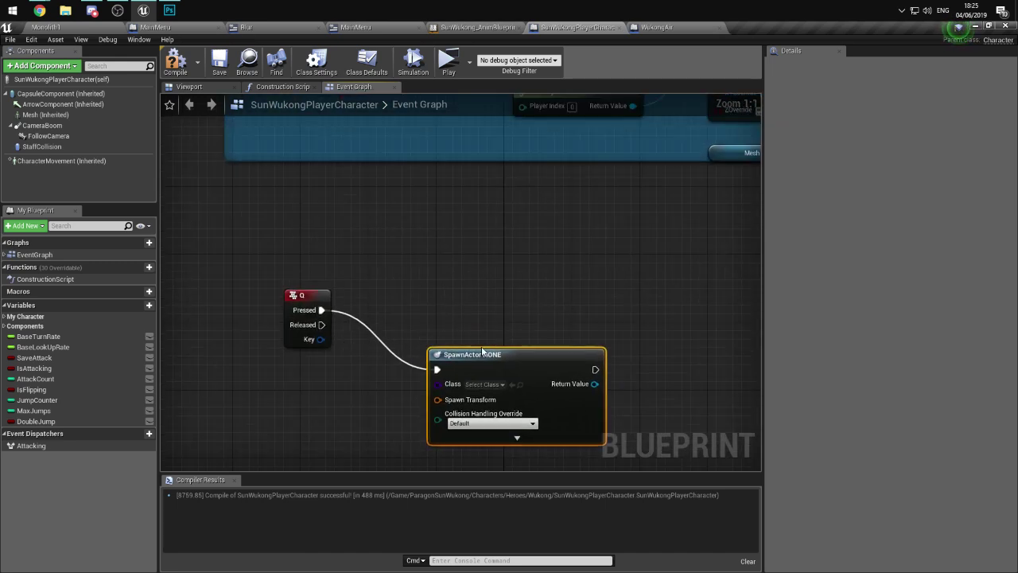
{"action": "left_click_drag", "start_coordinate": [474, 399], "coordinate": [358, 416]}
{"action": "type", "text": "g"}
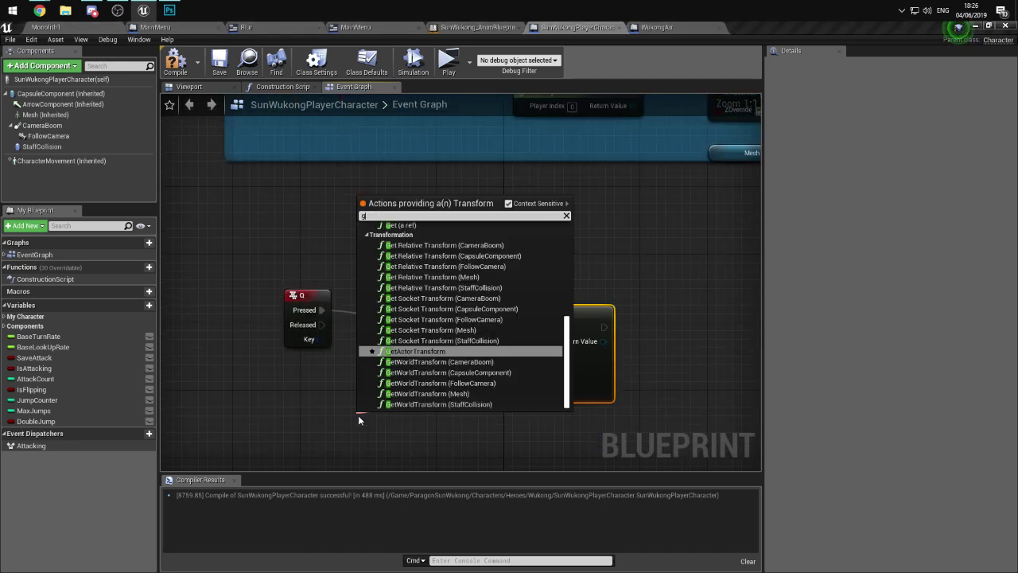
{"action": "type", "text": "et socket"}
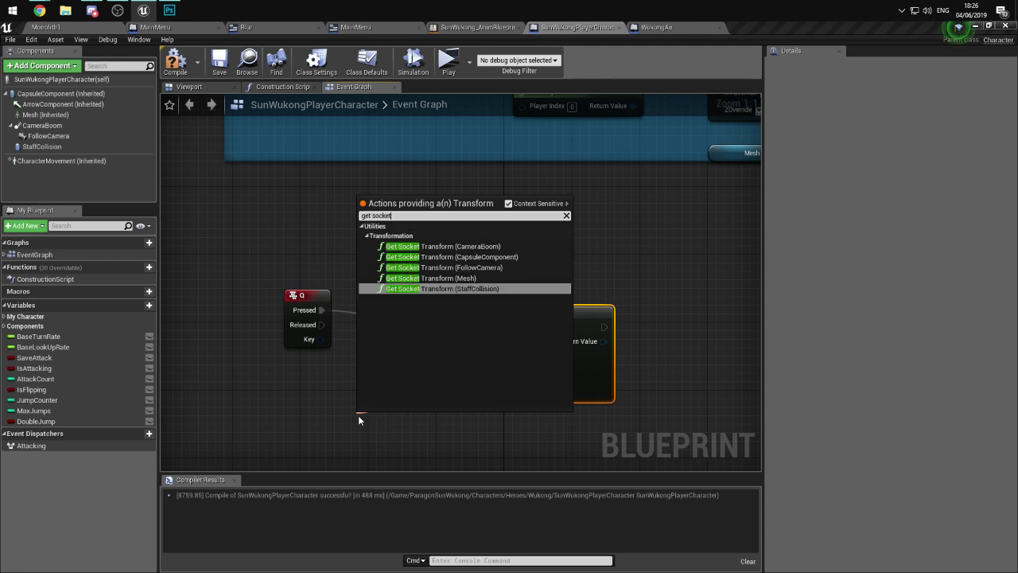
{"action": "key", "text": "Return"}
{"action": "left_click_drag", "start_coordinate": [454, 421], "coordinate": [334, 416]}
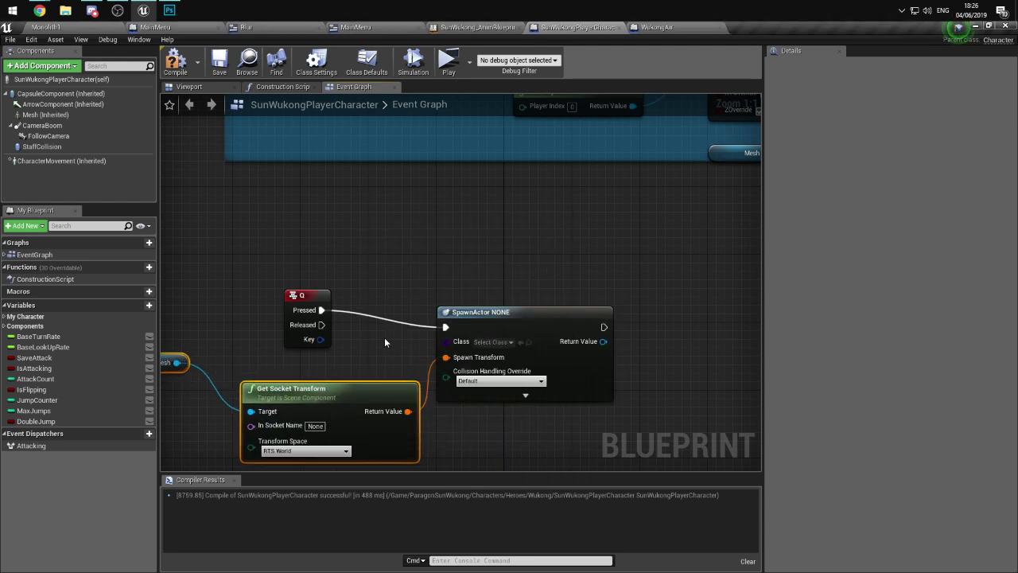
{"action": "scroll", "coordinate": [400, 330], "scroll_direction": "down", "scroll_amount": 2}
{"action": "scroll", "coordinate": [399, 330], "scroll_direction": "up", "scroll_amount": 2}
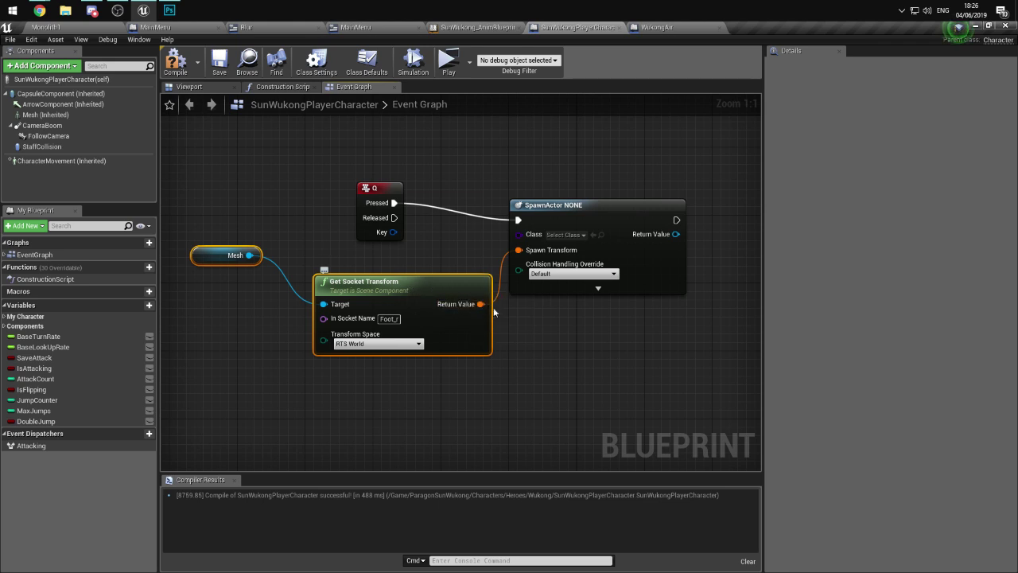
- Set the spawn node's Collision Handling Override to Always Spawn, Ignore Collisions
{"action": "right_click_drag", "start_coordinate": [627, 319], "coordinate": [547, 370]}
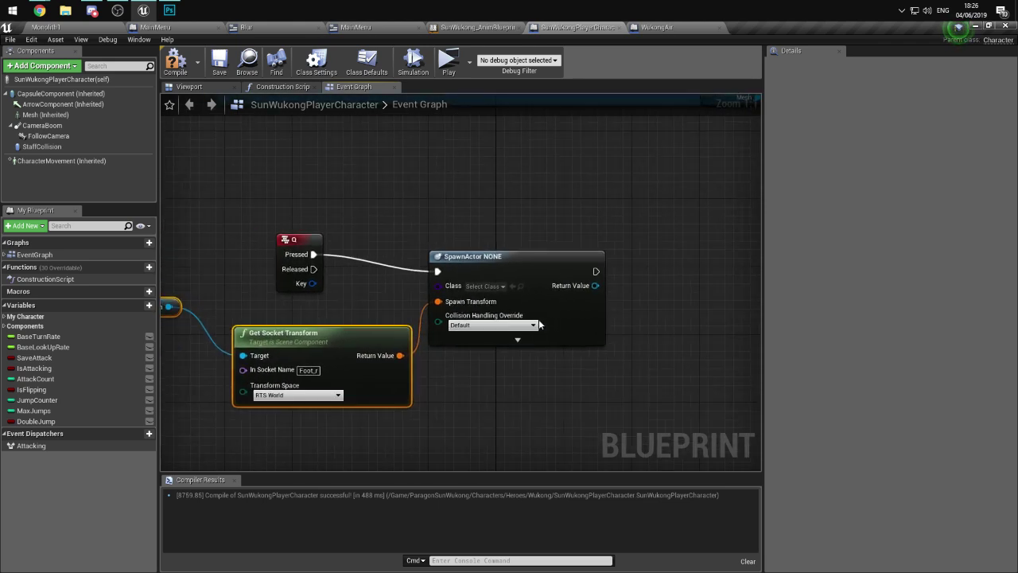
{"action": "left_click", "coordinate": [493, 325]}
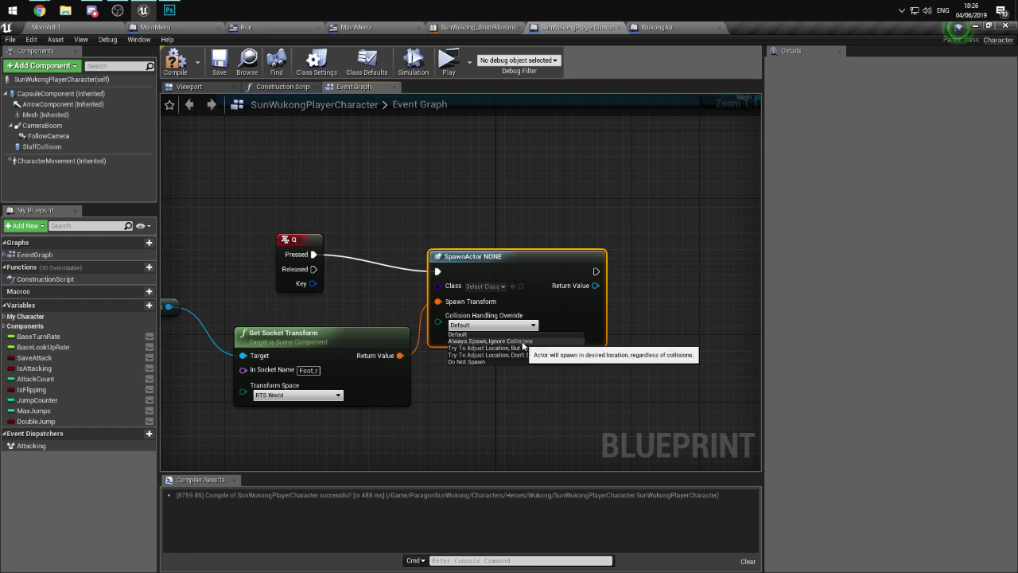
{"action": "left_click", "coordinate": [493, 340]}
{"action": "right_click_drag", "start_coordinate": [602, 277], "coordinate": [394, 301]}
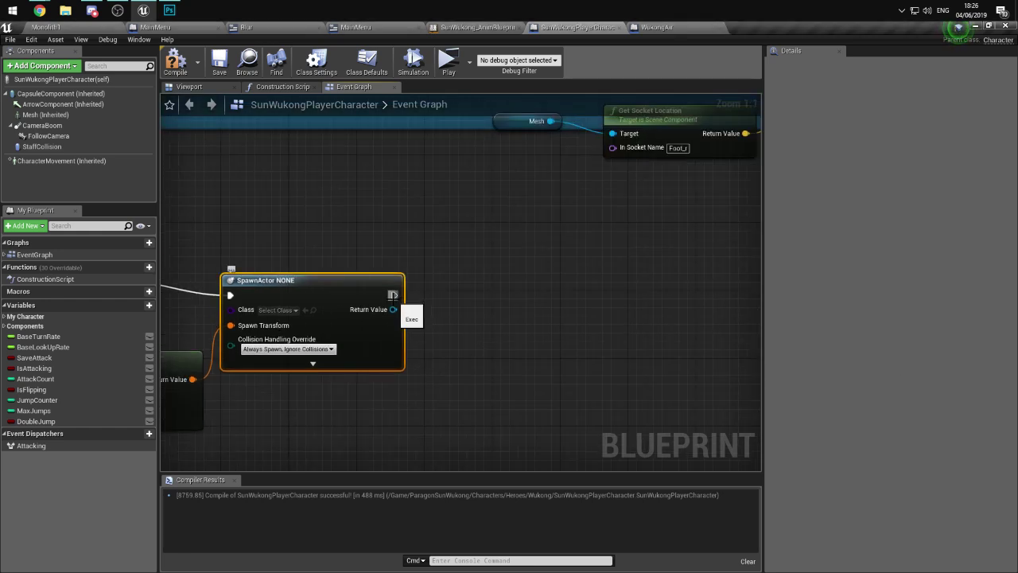
{"action": "right_click_drag", "start_coordinate": [333, 291], "coordinate": [378, 282]}
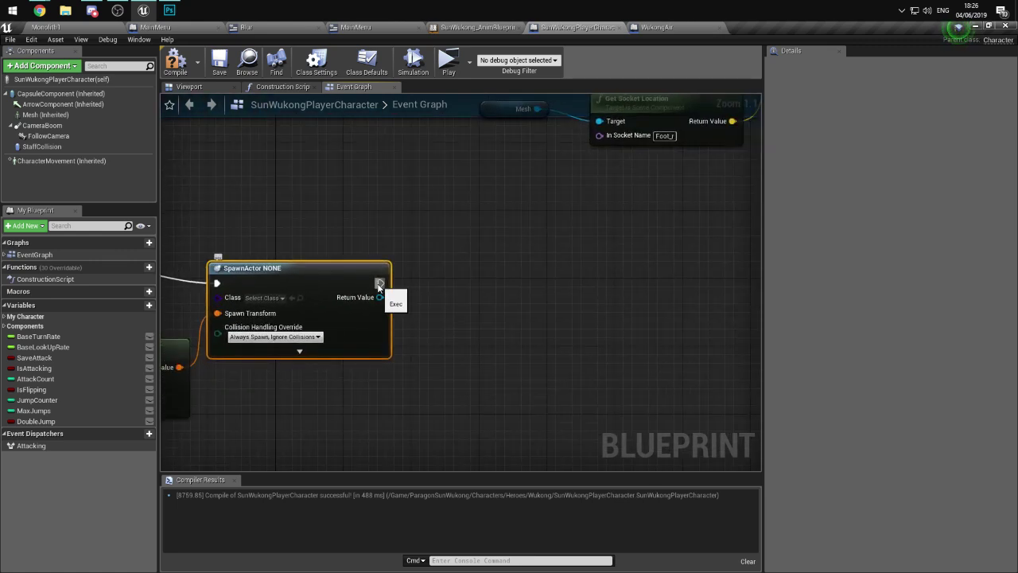
- Add a Delay node after the SpawnActor node's execution output and align it with the spawn node
{"action": "left_click_drag", "start_coordinate": [379, 283], "coordinate": [550, 309]}
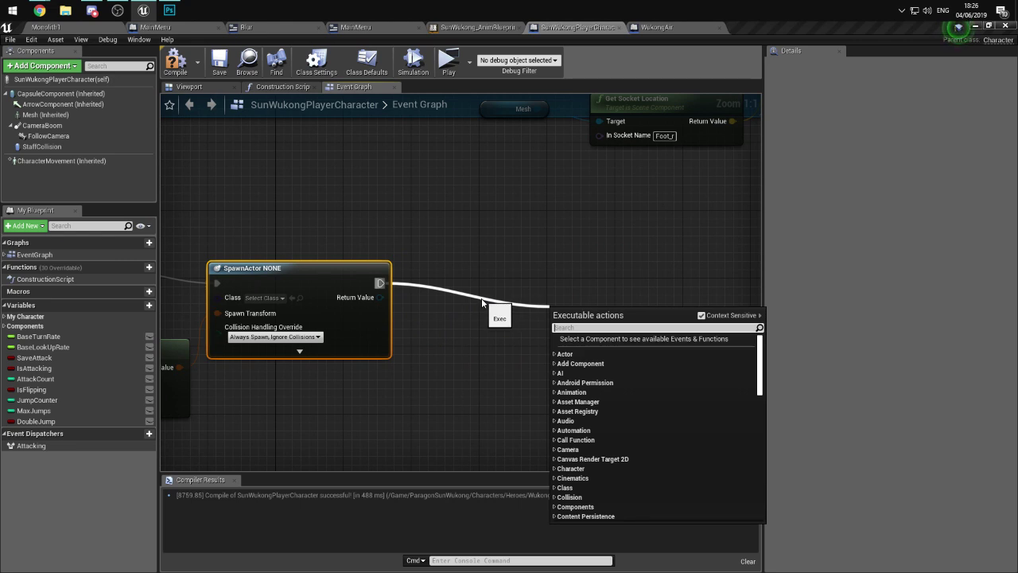
{"action": "type", "text": "delay"}
{"action": "key", "text": "Return"}
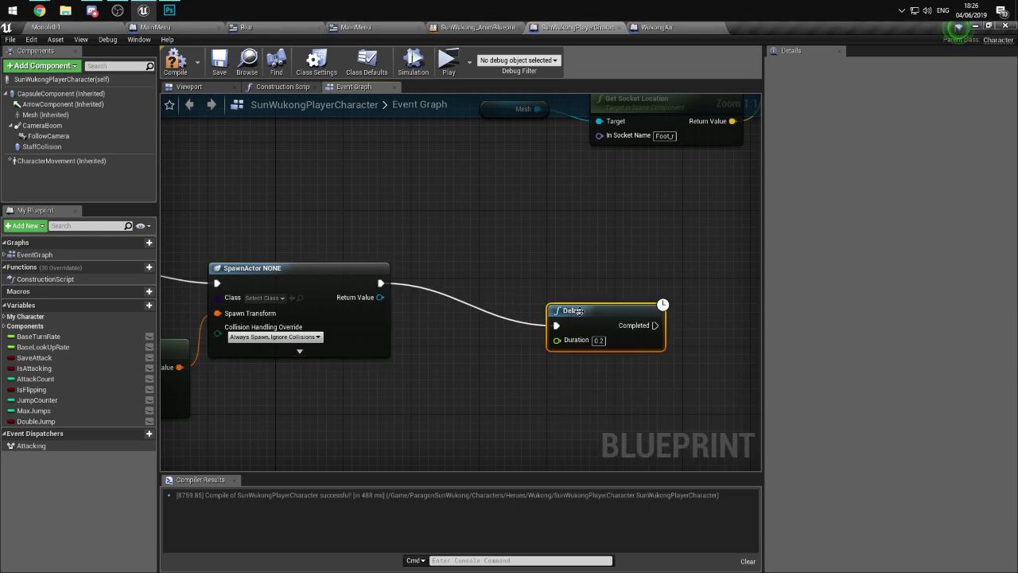
{"action": "left_click_drag", "start_coordinate": [574, 310], "coordinate": [523, 268]}
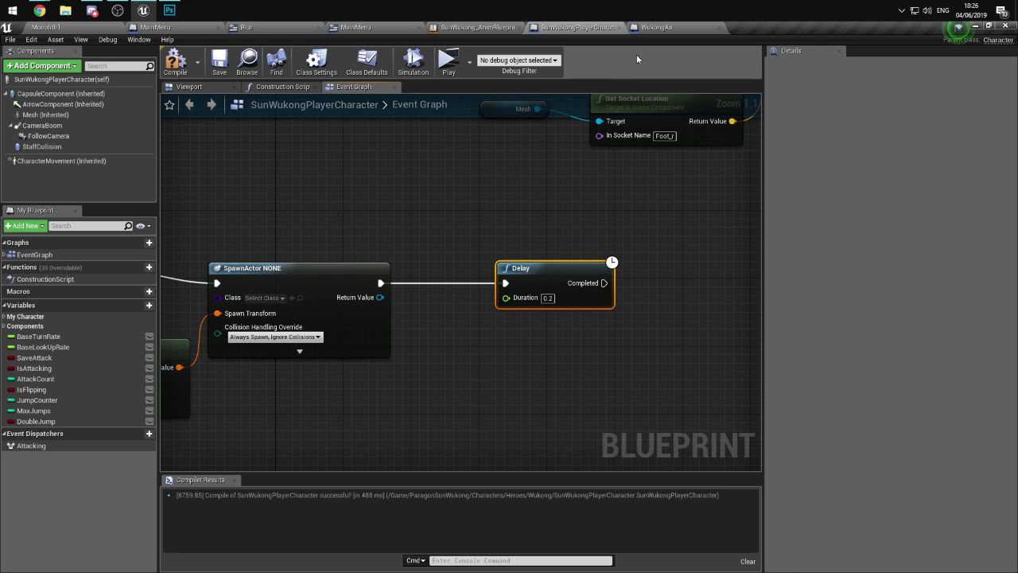
- In the WukongAir blueprint, set the actor's Initial Life Span to 10 and compile
{"action": "left_click", "coordinate": [657, 27]}
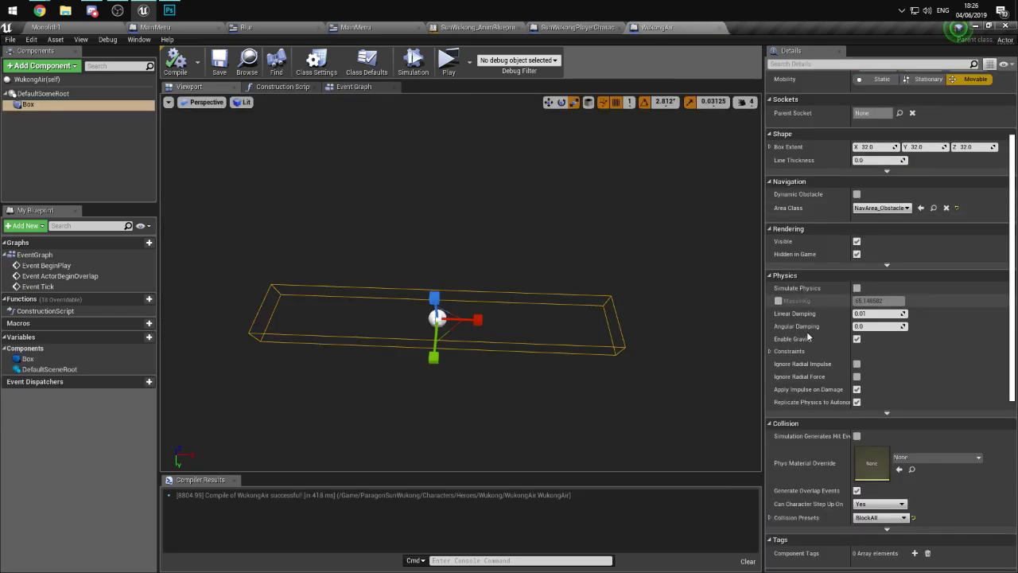
{"action": "scroll", "coordinate": [824, 400], "scroll_direction": "down", "scroll_amount": 15}
{"action": "scroll", "coordinate": [824, 400], "scroll_direction": "up", "scroll_amount": 12}
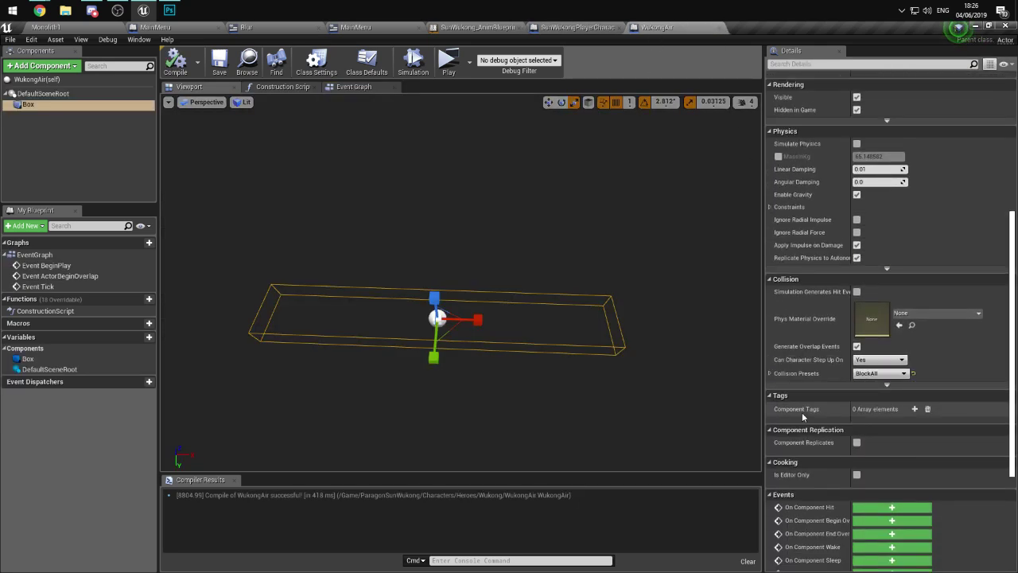
{"action": "left_click", "coordinate": [36, 79]}
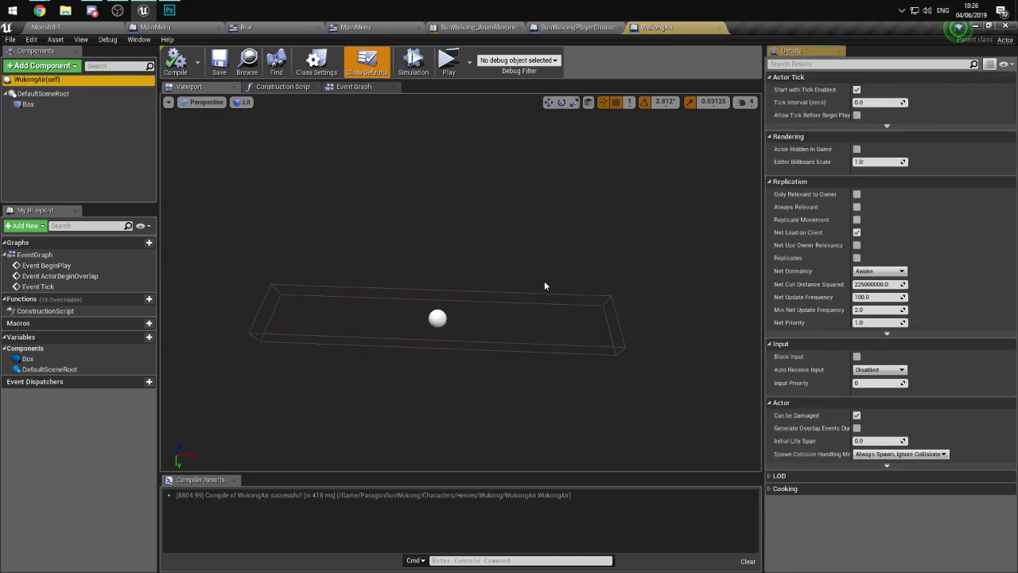
{"action": "left_click", "coordinate": [859, 441]}
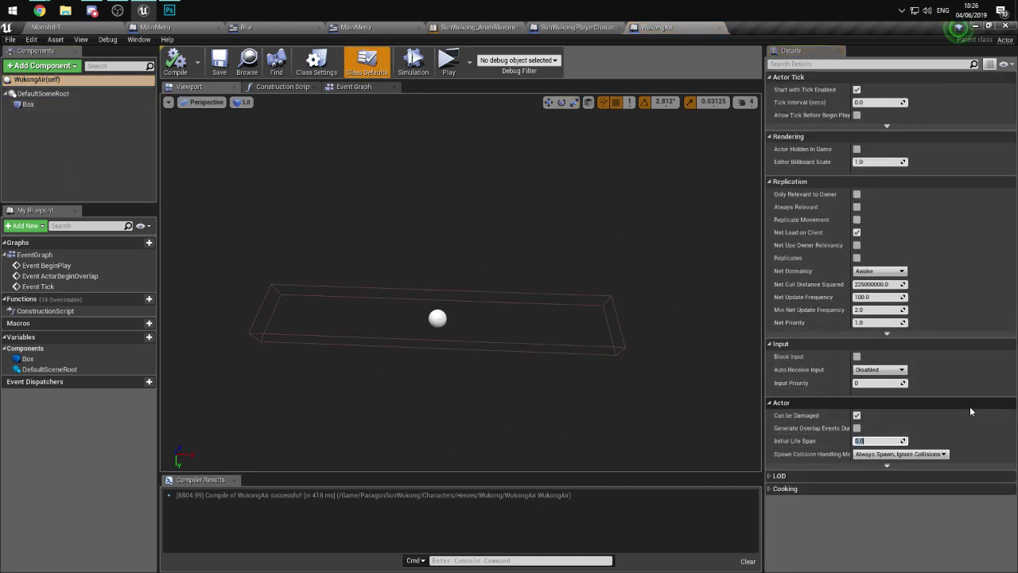
{"action": "type", "text": "1"}
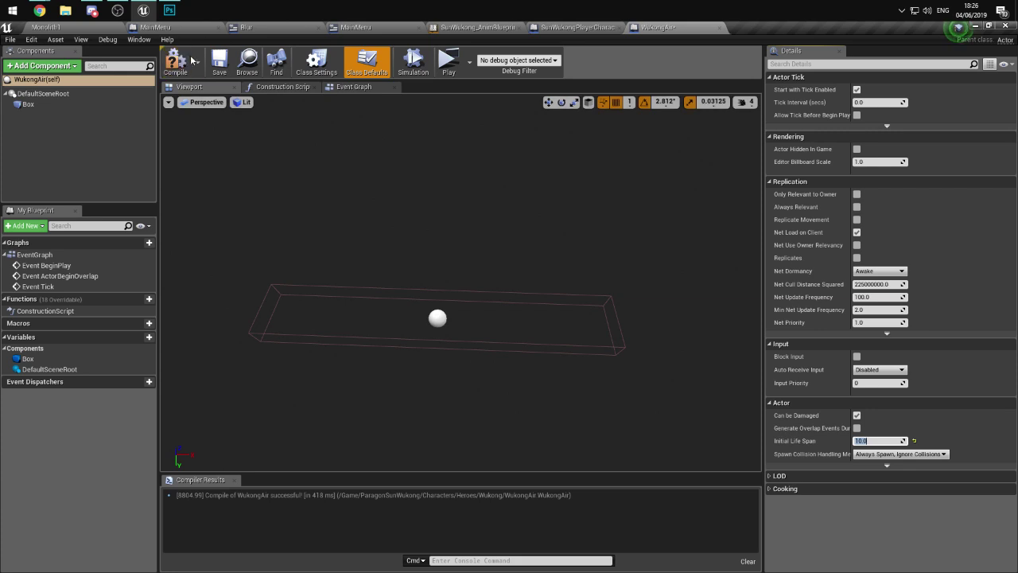
{"action": "left_click", "coordinate": [171, 58]}
- Play the Monolith1 level despite the blueprint compile error, and end the preview
{"action": "left_click", "coordinate": [78, 29]}
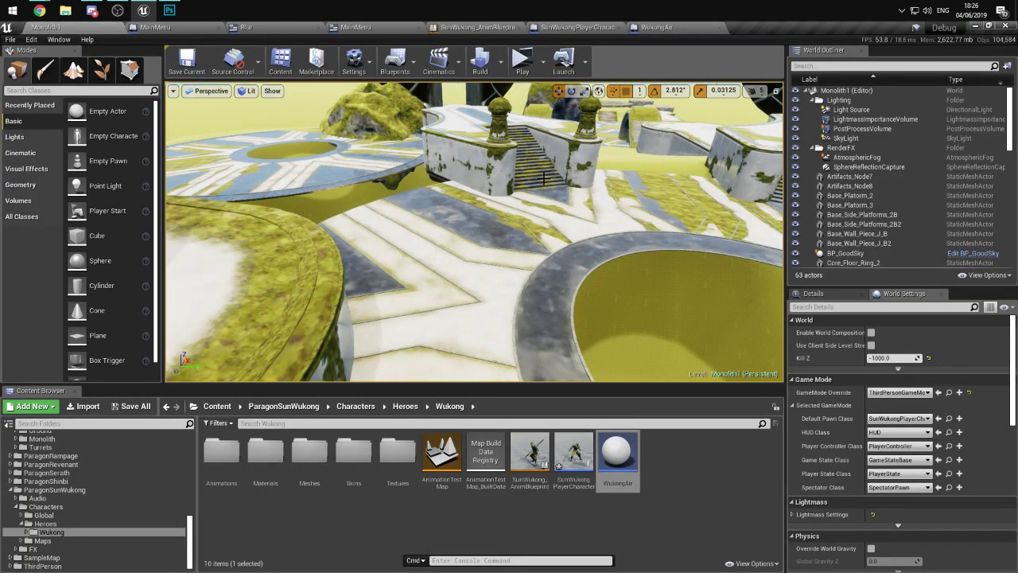
{"action": "left_click", "coordinate": [523, 62]}
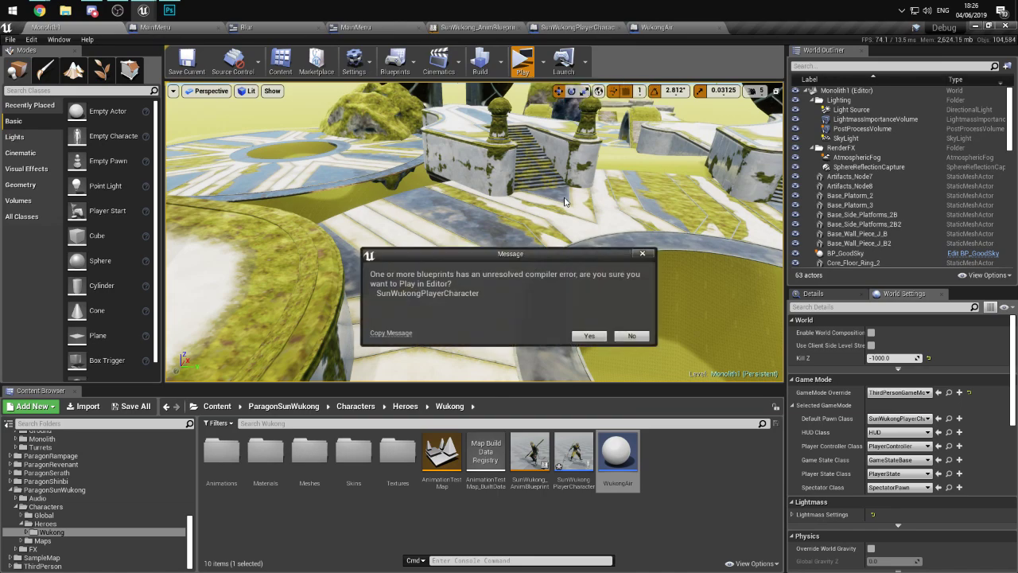
{"action": "left_click", "coordinate": [593, 337]}
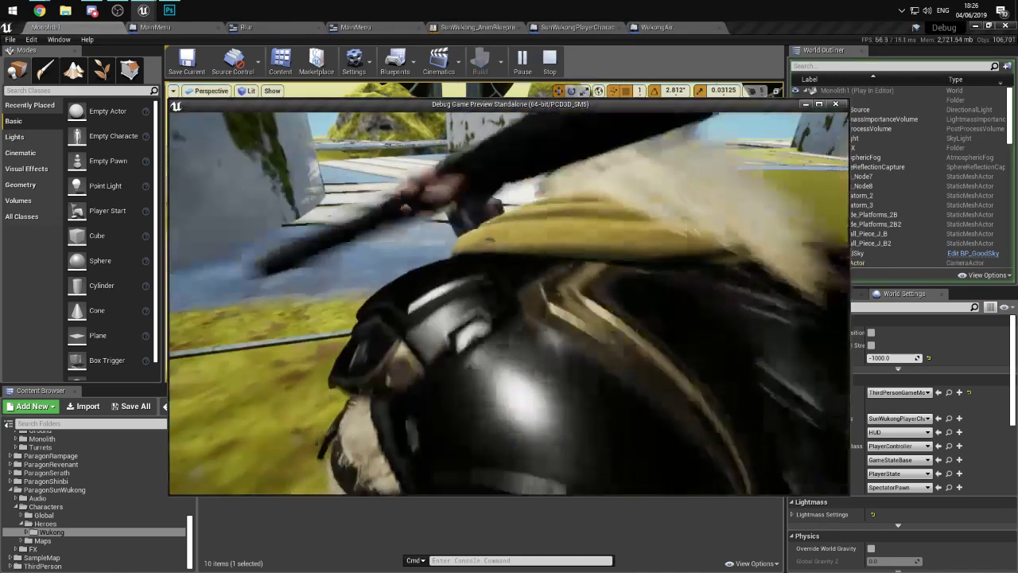
{"action": "key", "text": "Escape"}
- Return to SunWukongPlayerCharacter's event graph, inspect the SpawnActor node's error and line the node up with the Q key event
{"action": "left_click", "coordinate": [656, 27]}
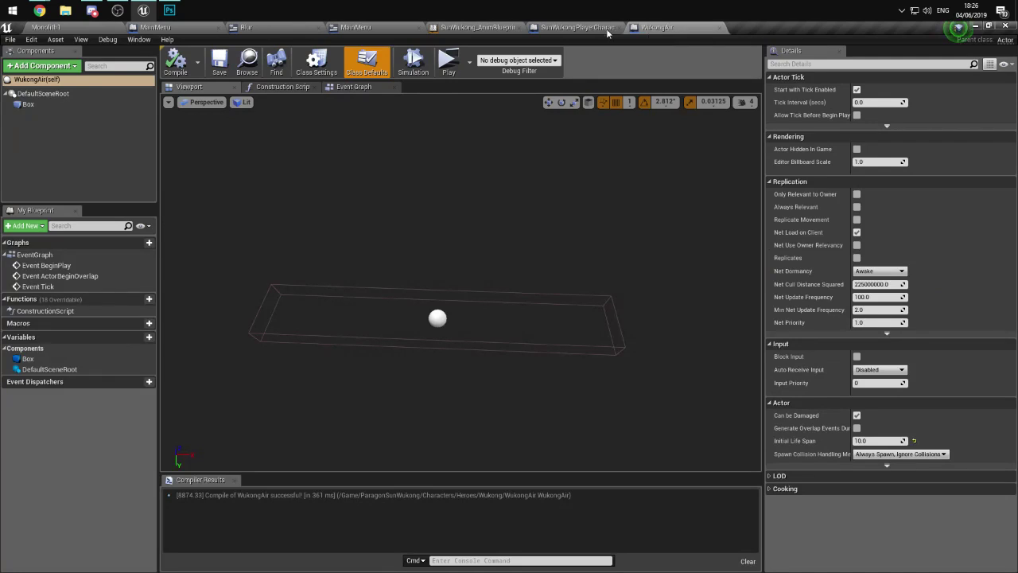
{"action": "left_click", "coordinate": [577, 27]}
{"action": "right_click_drag", "start_coordinate": [342, 365], "coordinate": [627, 303]}
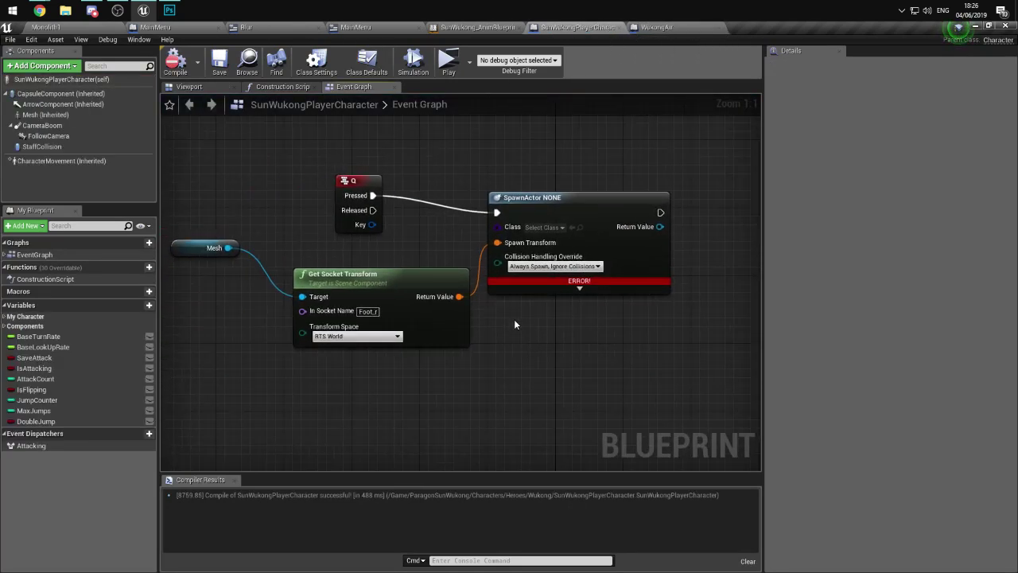
{"action": "left_click", "coordinate": [585, 281]}
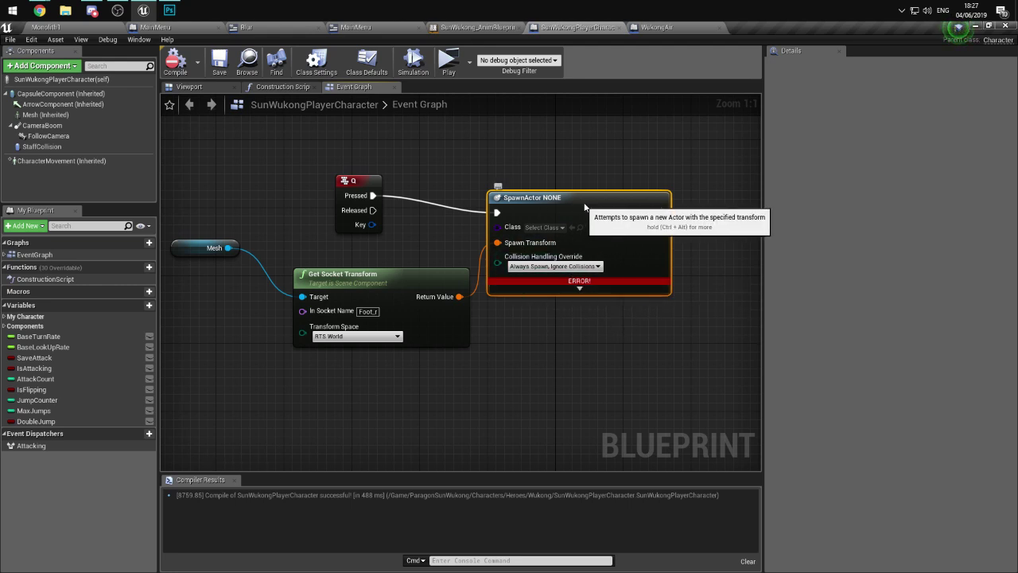
{"action": "left_click_drag", "start_coordinate": [592, 203], "coordinate": [593, 194]}
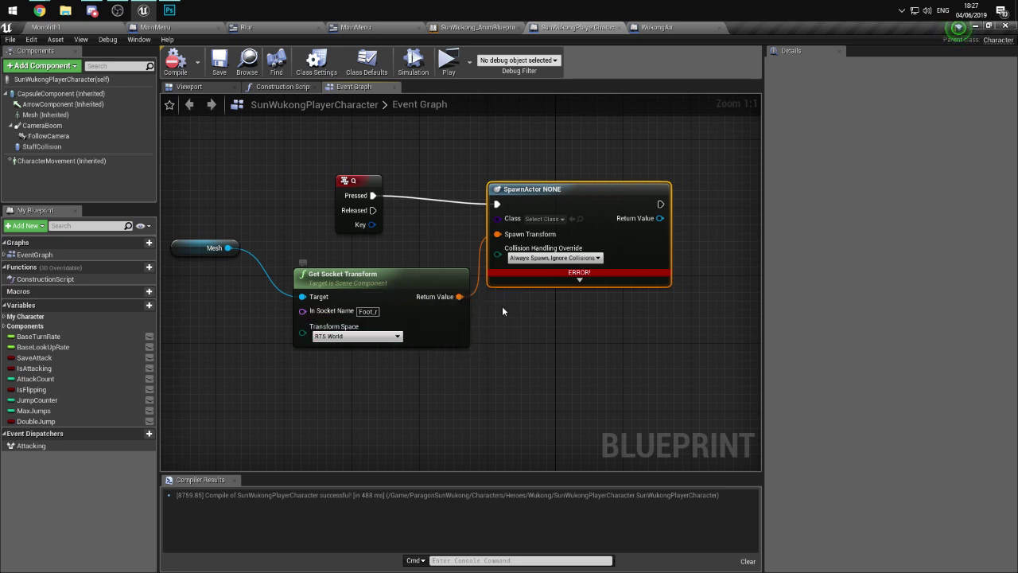
{"action": "right_click_drag", "start_coordinate": [591, 254], "coordinate": [364, 309]}
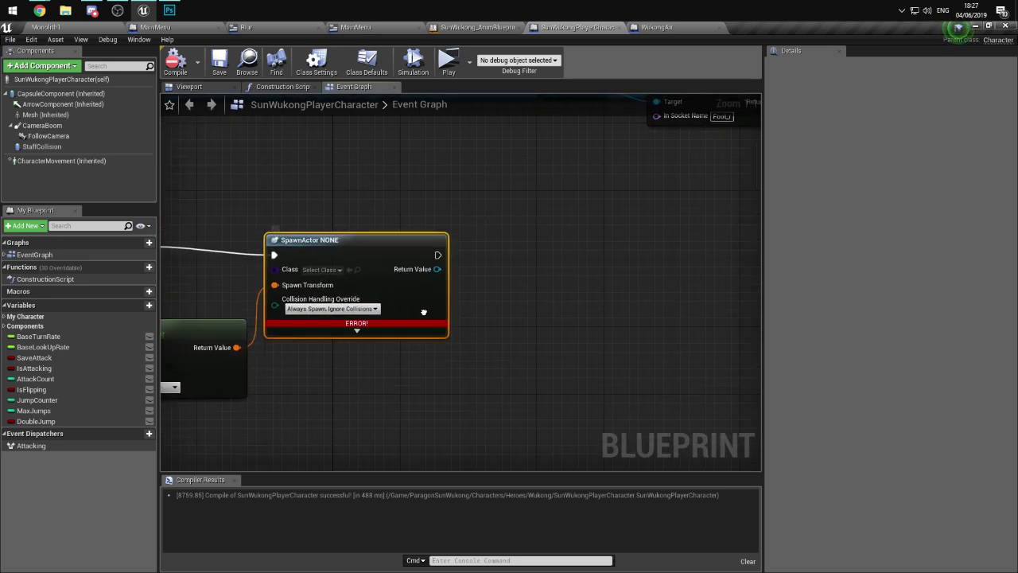
{"action": "scroll", "coordinate": [439, 298], "scroll_direction": "down", "scroll_amount": 4}
{"action": "scroll", "coordinate": [439, 298], "scroll_direction": "up", "scroll_amount": 3}
{"action": "right_click_drag", "start_coordinate": [439, 299], "coordinate": [656, 332]}
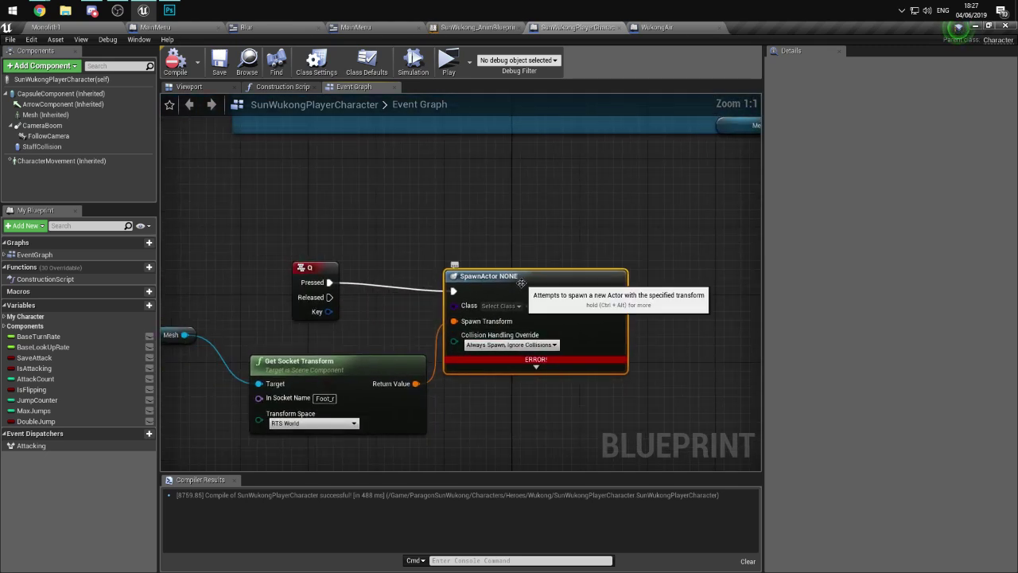
- Set the SpawnActor node's class to WukongAir, and compile and save the character blueprint
{"action": "left_click", "coordinate": [500, 297]}
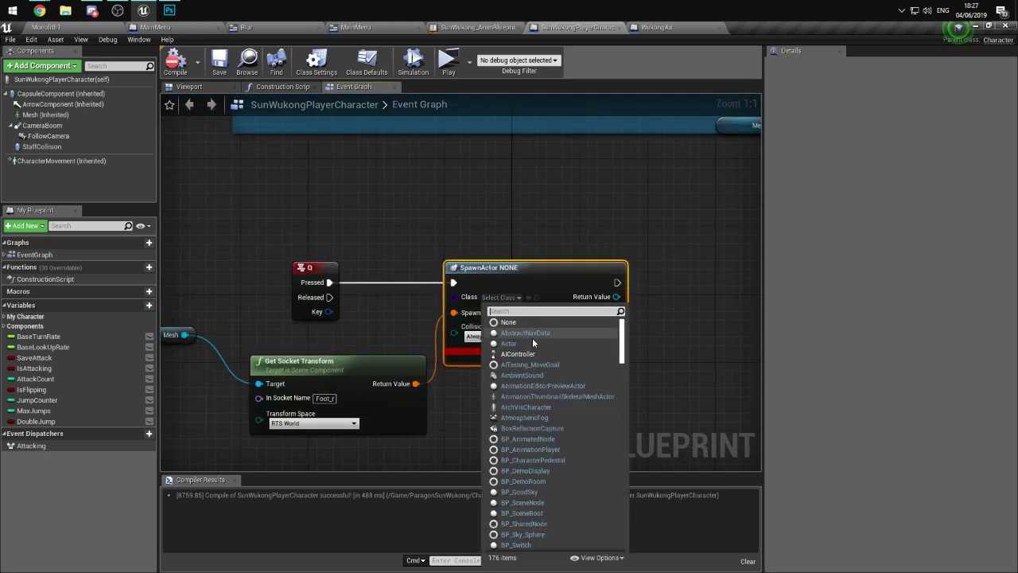
{"action": "type", "text": "wuk"}
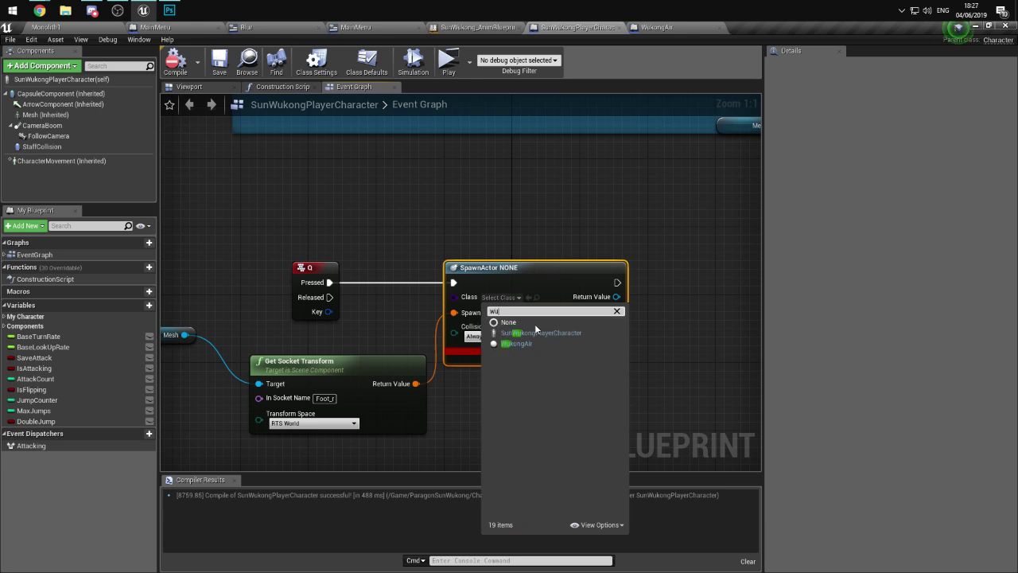
{"action": "left_click", "coordinate": [534, 345]}
{"action": "left_click", "coordinate": [175, 62]}
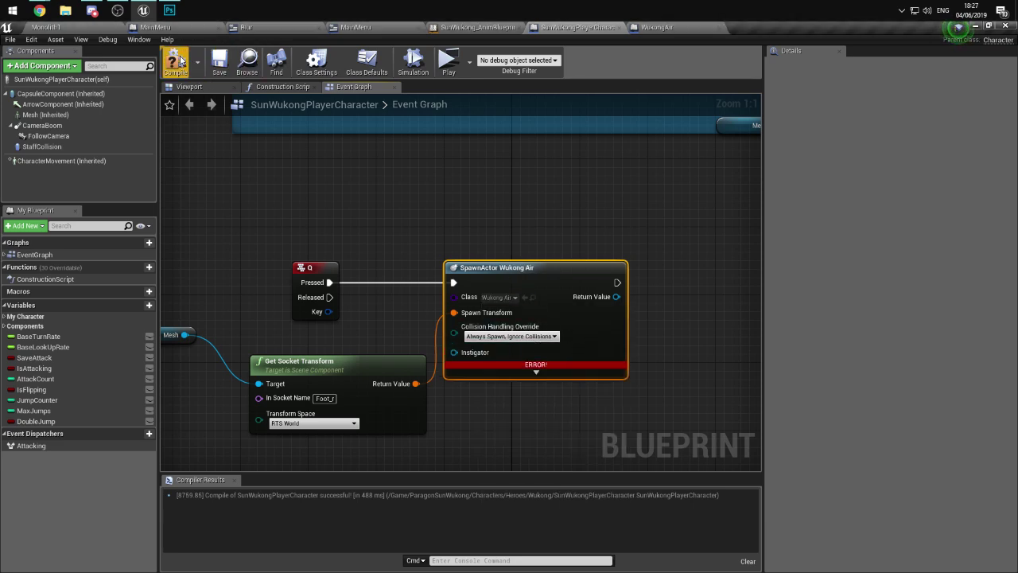
{"action": "left_click", "coordinate": [219, 62]}
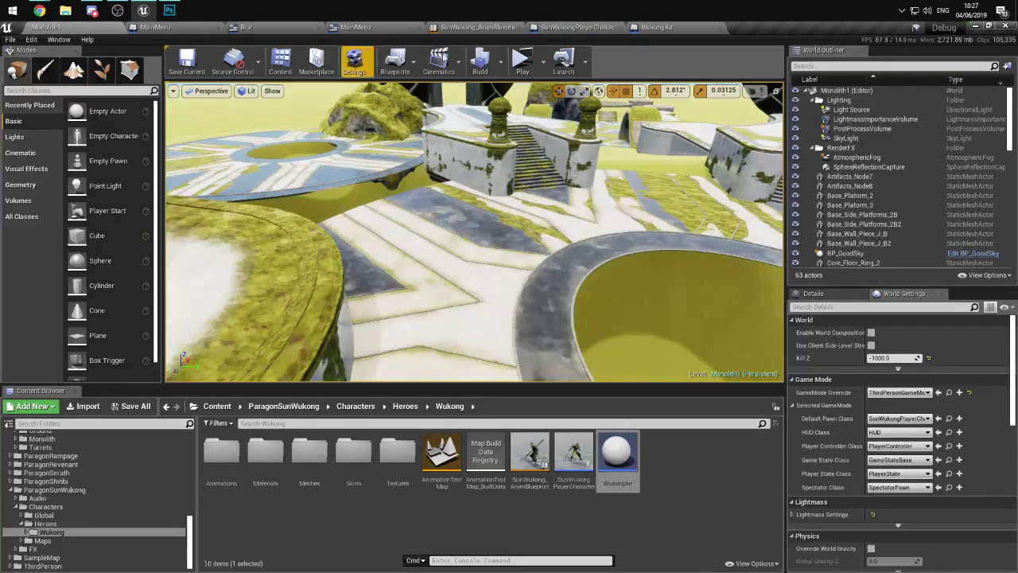
- Play the Monolith1 level to test spawning the WukongAir platform with Q, and end the preview
{"action": "left_click", "coordinate": [46, 27]}
{"action": "key", "text": "alt+p"}
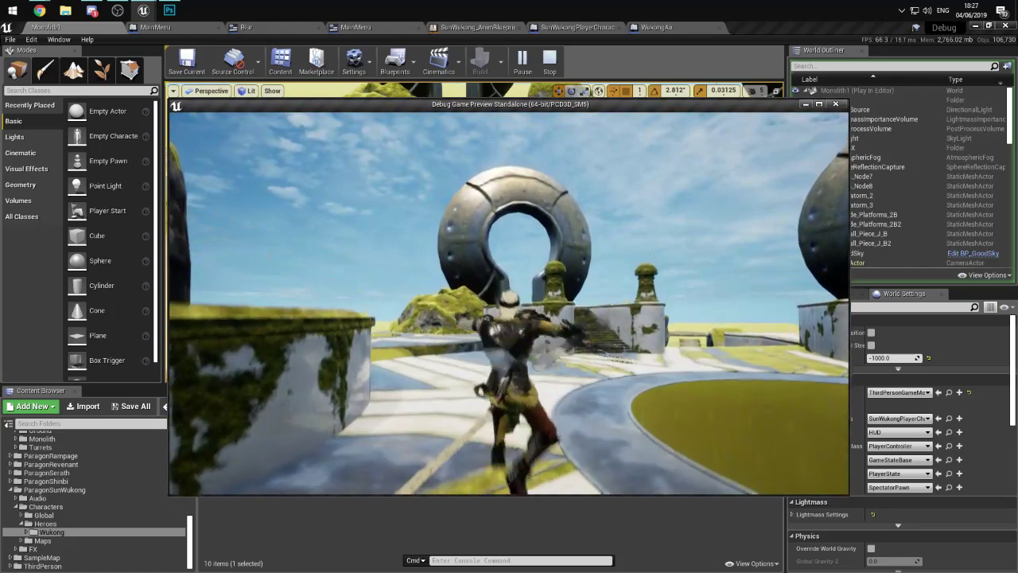
{"action": "key", "text": "Escape"}
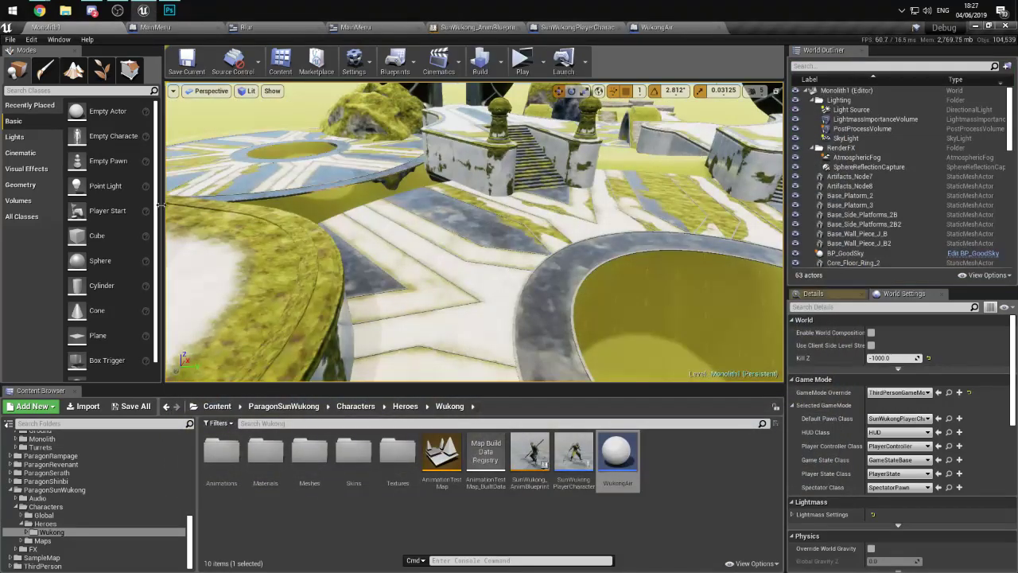
- Back in SunWukongPlayerCharacter's event graph, tidy the Q logic by moving the Get Socket Transform and Mesh nodes closer together below the key event
{"action": "left_click", "coordinate": [665, 27]}
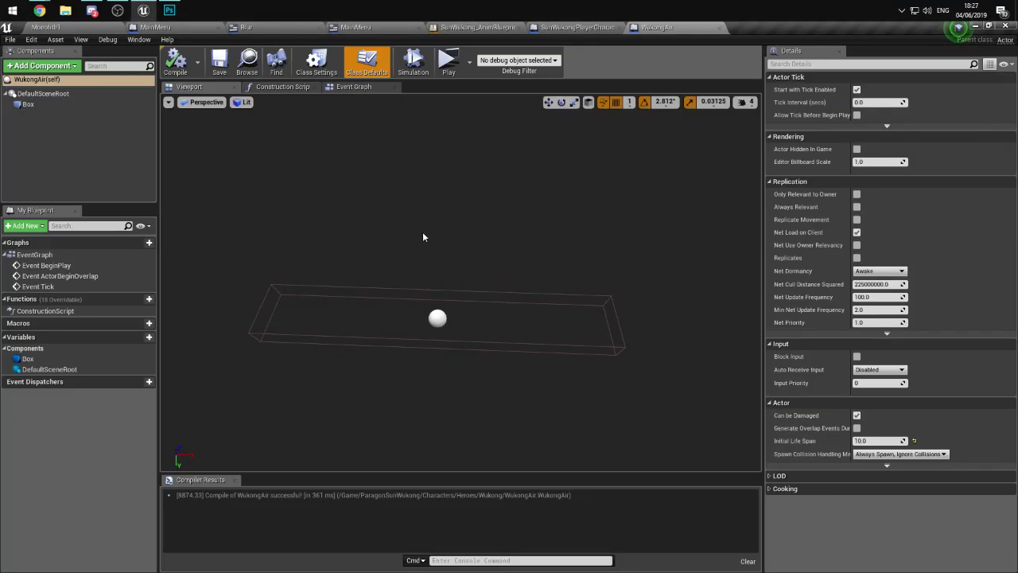
{"action": "left_click", "coordinate": [560, 27]}
{"action": "scroll", "coordinate": [454, 319], "scroll_direction": "down", "scroll_amount": 2}
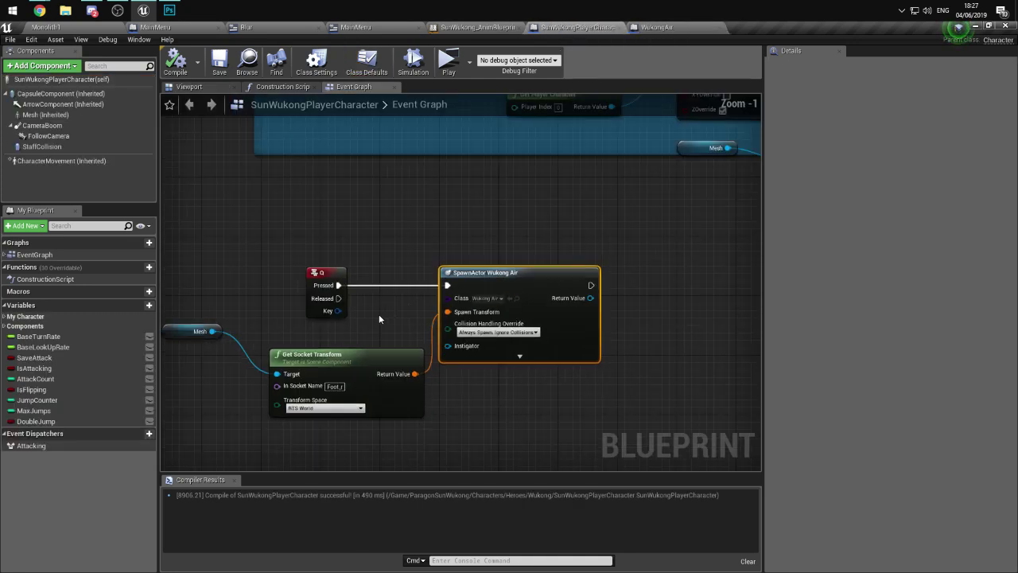
{"action": "scroll", "coordinate": [464, 313], "scroll_direction": "up", "scroll_amount": 2}
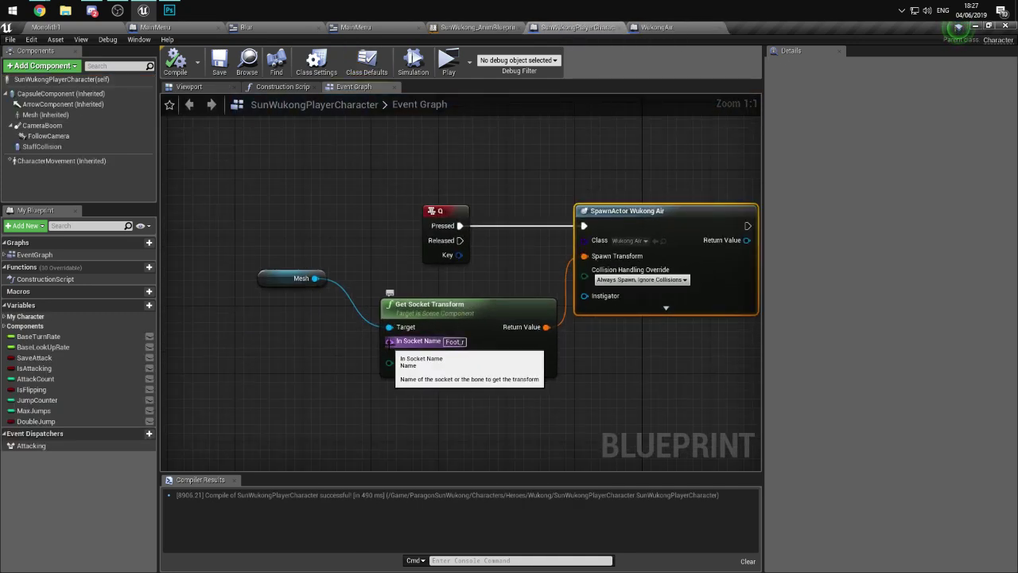
{"action": "left_click_drag", "start_coordinate": [585, 255], "coordinate": [585, 255]}
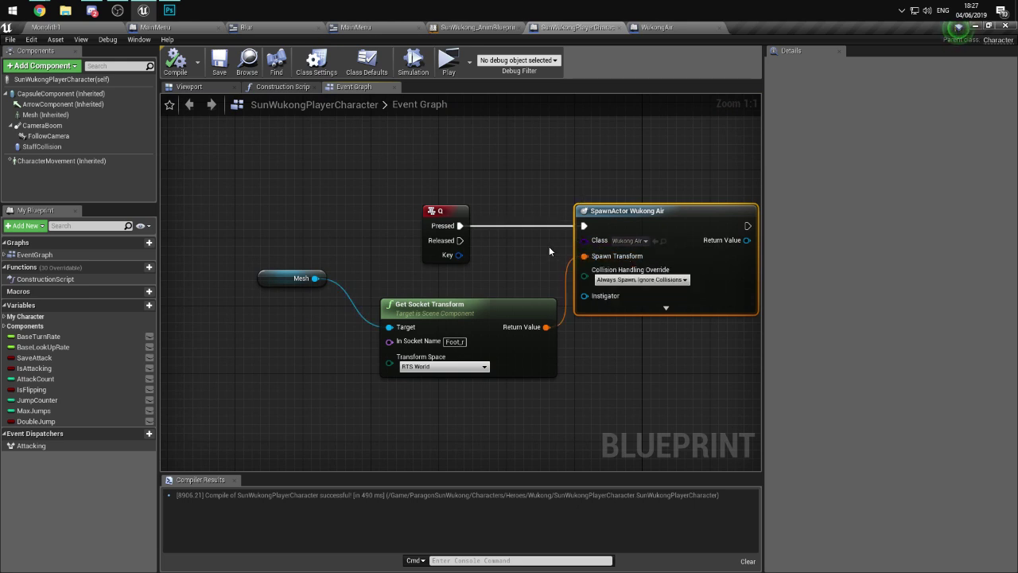
{"action": "left_click_drag", "start_coordinate": [477, 308], "coordinate": [452, 308]}
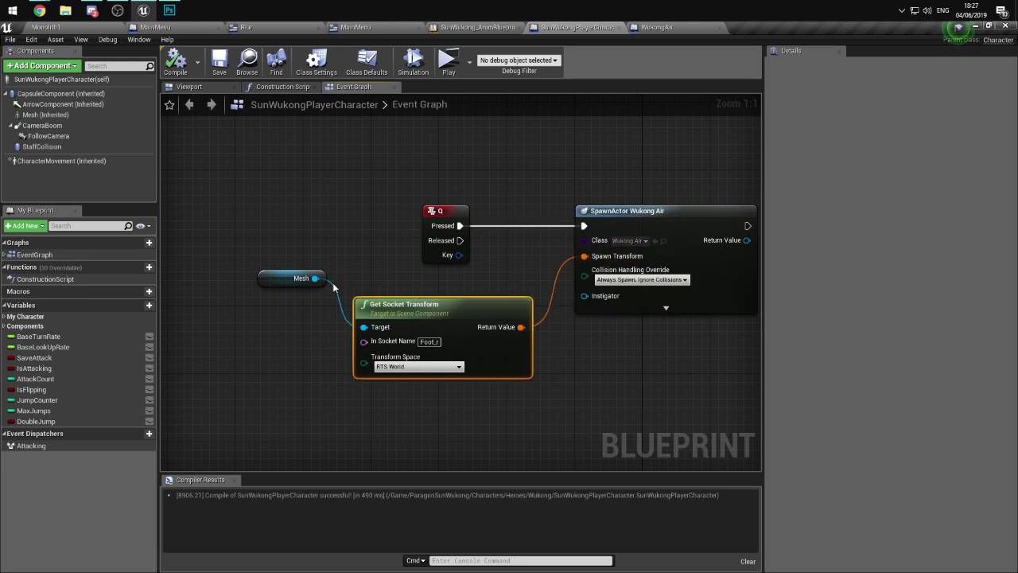
{"action": "mouse_move", "coordinate": [267, 278]}
{"action": "left_mouse_down"}
{"action": "mouse_move", "coordinate": [245, 281]}
{"action": "mouse_move", "coordinate": [263, 281]}
{"action": "left_mouse_up"}
{"action": "left_click_drag", "start_coordinate": [383, 304], "coordinate": [372, 296]}
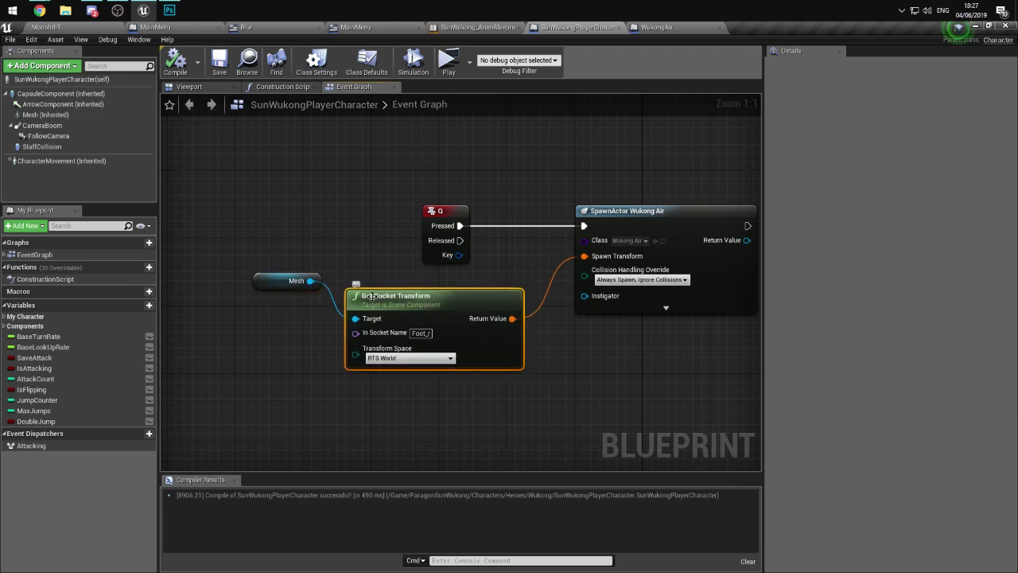
{"action": "mouse_move", "coordinate": [475, 292]}
{"action": "left_mouse_down"}
{"action": "mouse_move", "coordinate": [475, 267]}
{"action": "mouse_move", "coordinate": [474, 280]}
{"action": "left_mouse_up"}
{"action": "left_click_drag", "start_coordinate": [270, 284], "coordinate": [258, 303]}
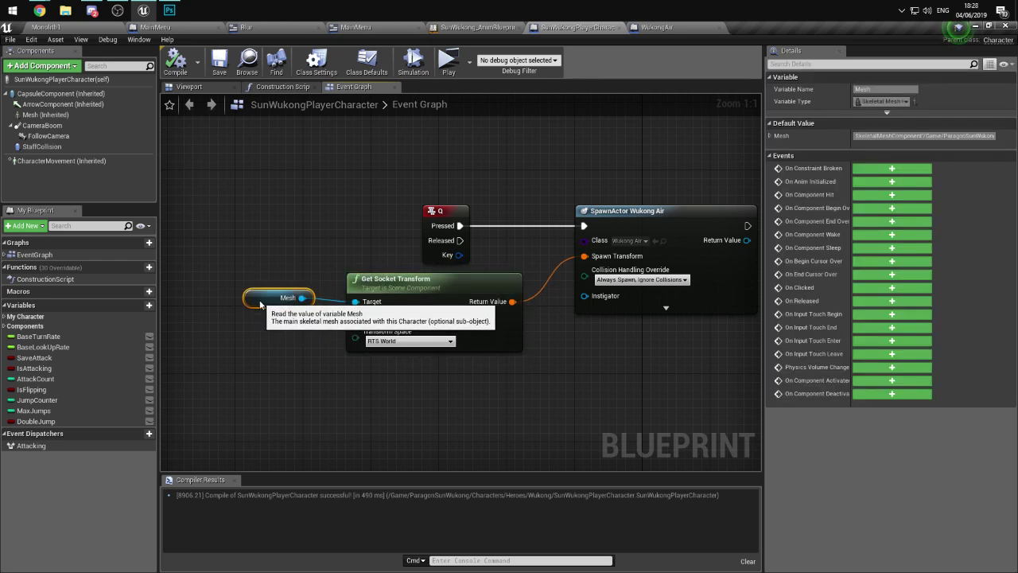
- Delete the Q key event, SpawnActor Wukong Air, Get Socket Transform and Mesh nodes from SunWukongPlayerCharacter's Event Graph, and compile and save it
{"action": "left_click", "coordinate": [54, 39]}
{"action": "left_click", "coordinate": [72, 30]}
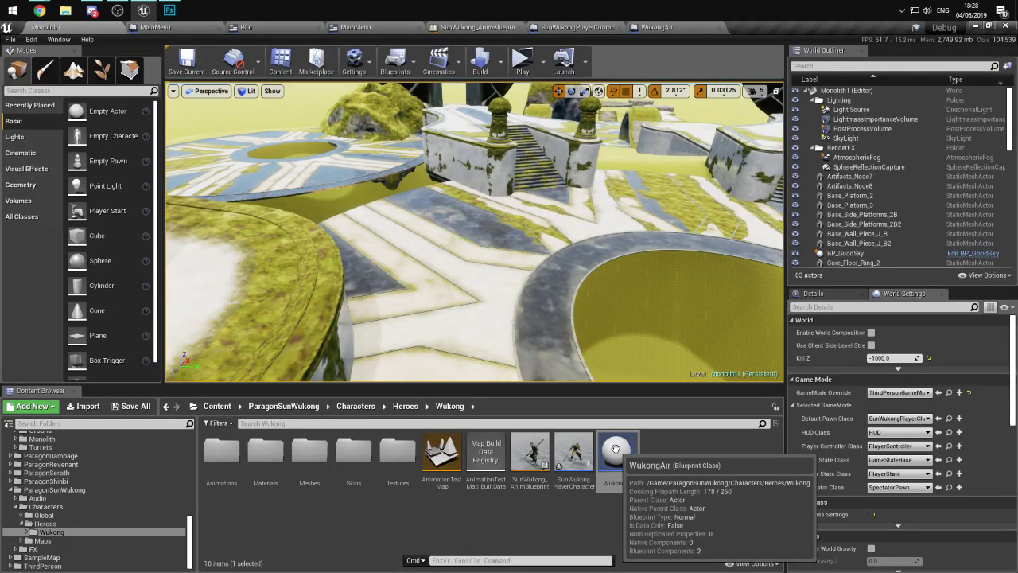
{"action": "left_click", "coordinate": [650, 29]}
{"action": "left_click", "coordinate": [577, 27]}
{"action": "left_click_drag", "start_coordinate": [229, 176], "coordinate": [700, 409]}
{"action": "key", "text": "Delete"}
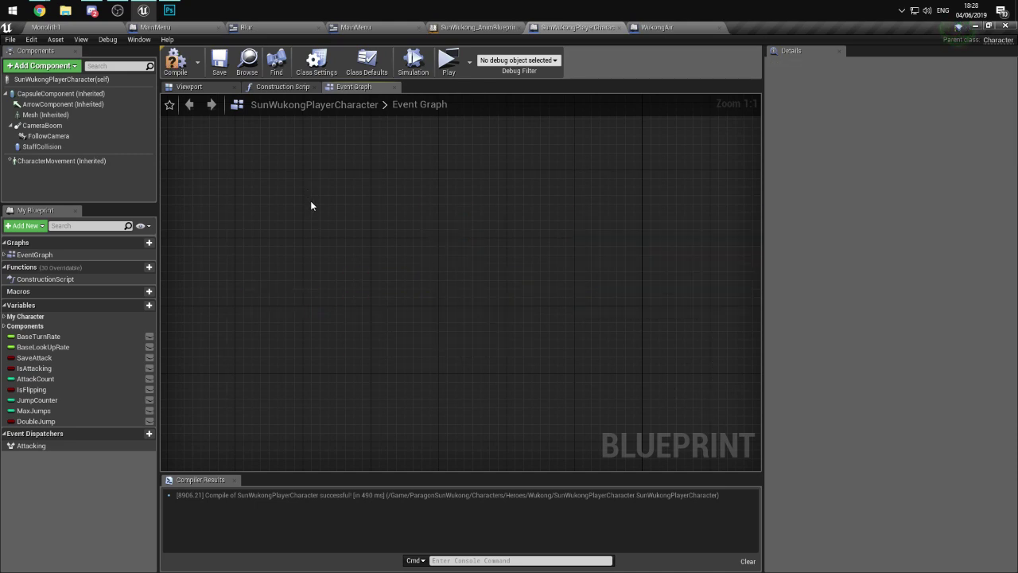
{"action": "left_click", "coordinate": [175, 62]}
{"action": "left_click", "coordinate": [219, 62]}
- Find the Q_Fall_Loop animation in Wukong's Animations folder and open it for preview
{"action": "left_click", "coordinate": [46, 27]}
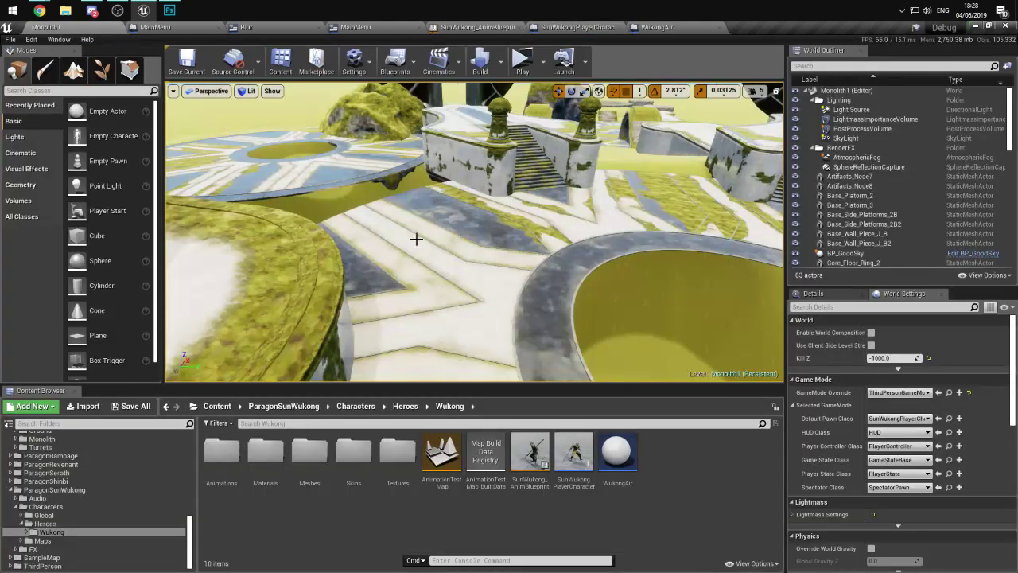
{"action": "double_click", "coordinate": [221, 453]}
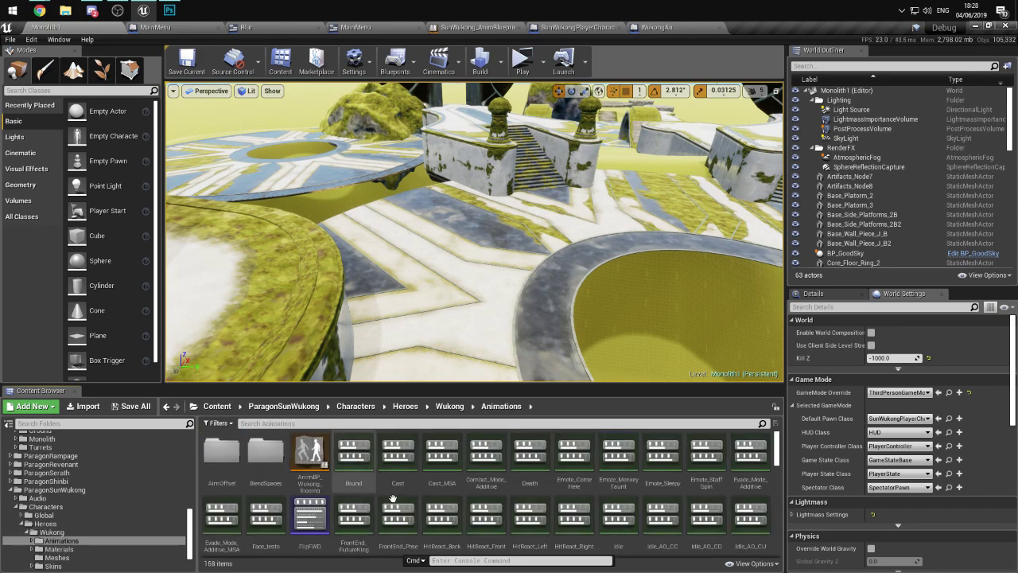
{"action": "scroll", "coordinate": [267, 467], "scroll_direction": "down", "scroll_amount": 3}
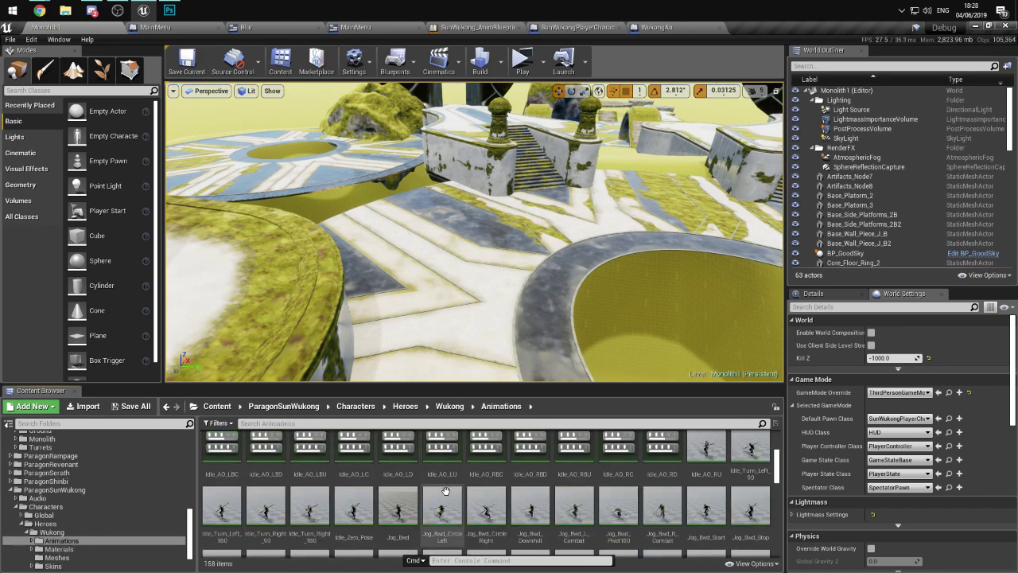
{"action": "scroll", "coordinate": [443, 491], "scroll_direction": "down", "scroll_amount": 3}
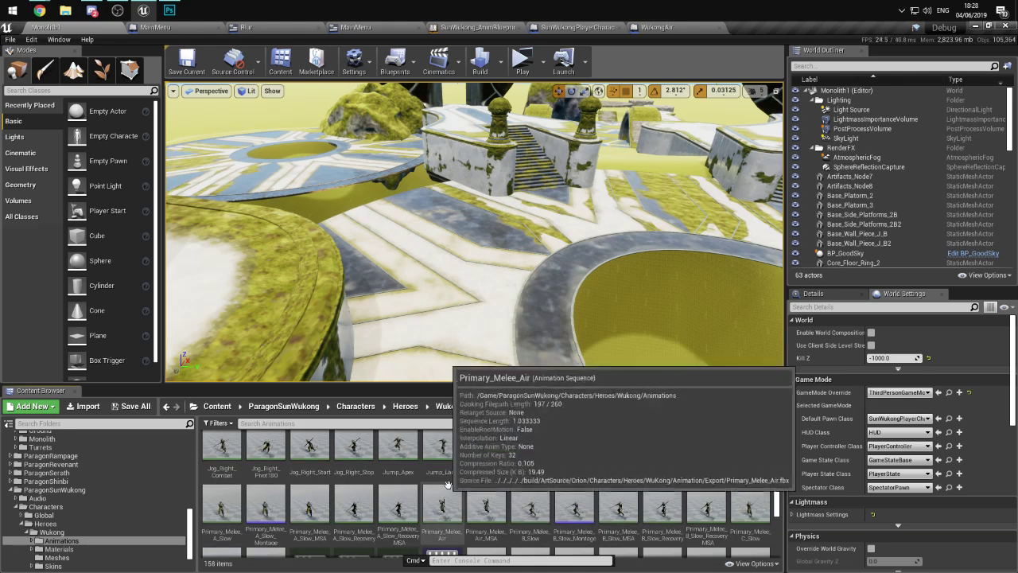
{"action": "scroll", "coordinate": [739, 509], "scroll_direction": "down", "scroll_amount": 3}
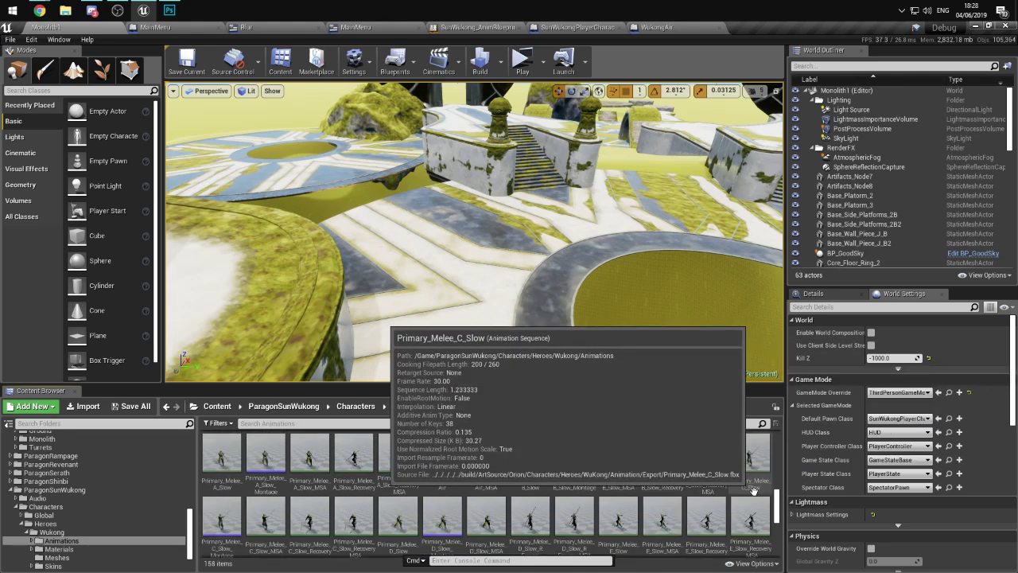
{"action": "scroll", "coordinate": [739, 509], "scroll_direction": "down", "scroll_amount": 2}
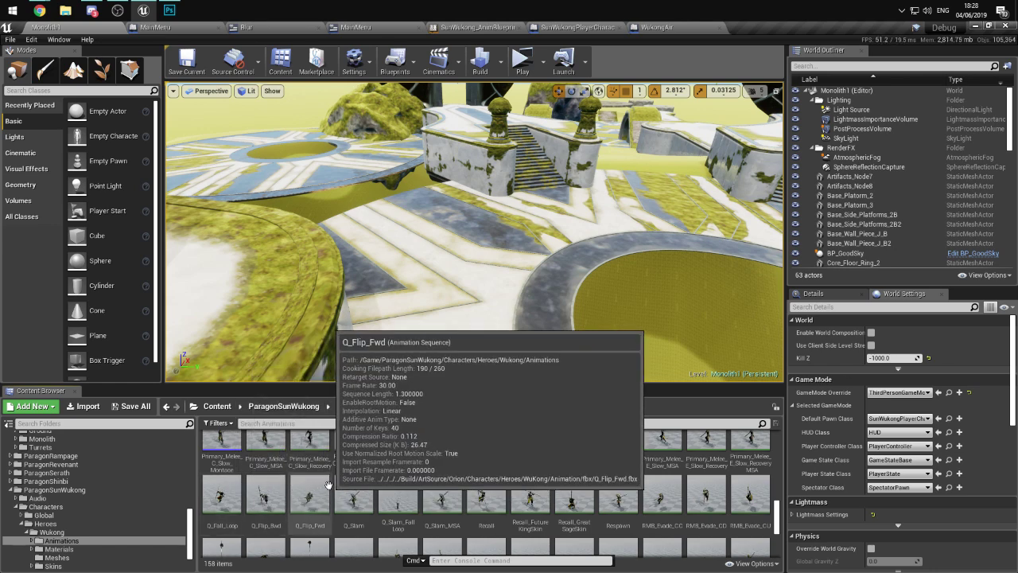
{"action": "double_click", "coordinate": [223, 498]}
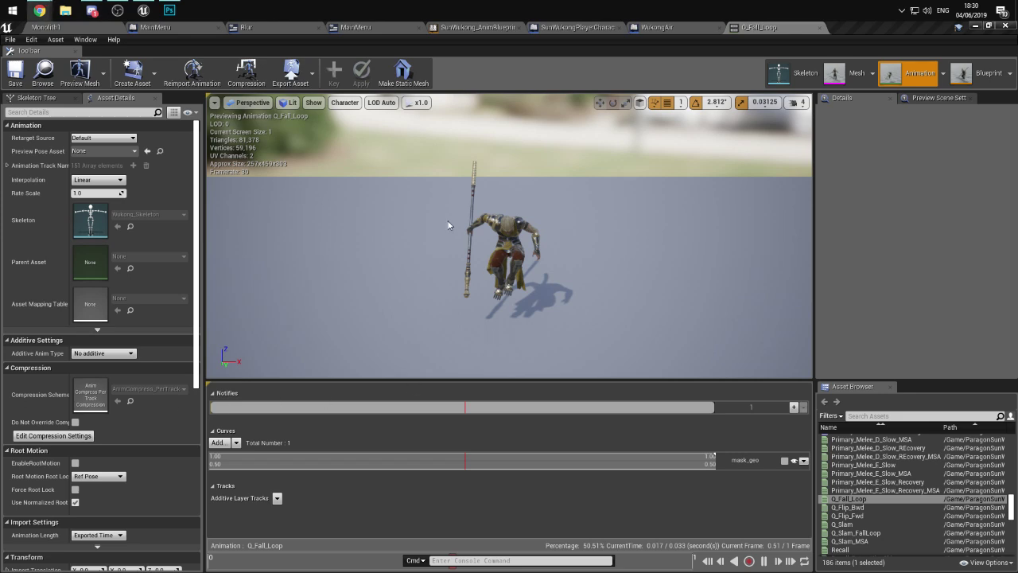
{"action": "left_click", "coordinate": [46, 27]}
{"action": "mouse_move", "coordinate": [474, 233]}
{"action": "right_mouse_down"}
{"action": "mouse_move", "coordinate": [421, 228]}
{"action": "mouse_move", "coordinate": [493, 235]}
{"action": "mouse_move", "coordinate": [475, 234]}
{"action": "right_mouse_up"}
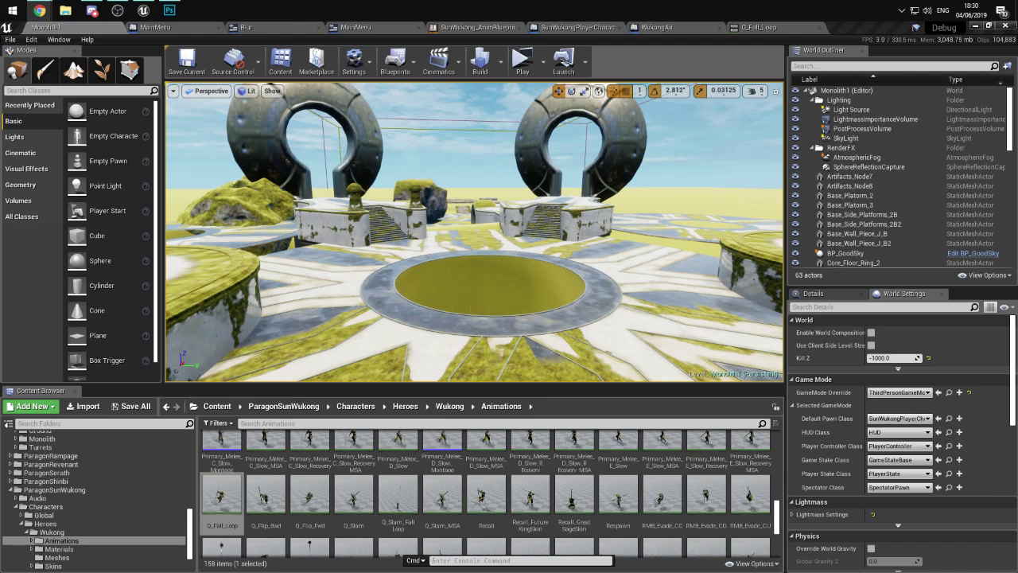
{"action": "right_click_drag", "start_coordinate": [360, 273], "coordinate": [342, 283]}
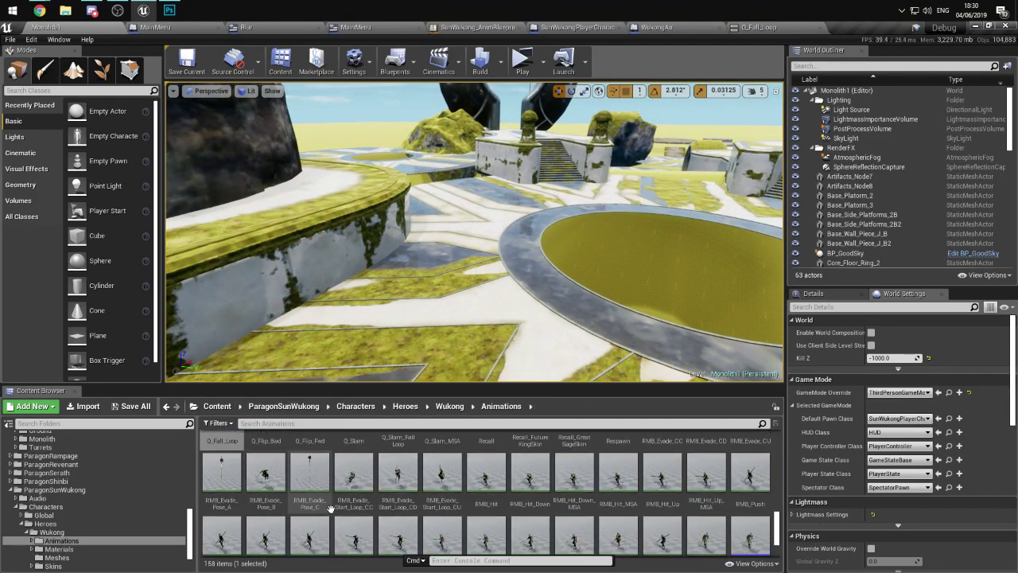
{"action": "scroll", "coordinate": [239, 493], "scroll_direction": "down", "scroll_amount": 1}
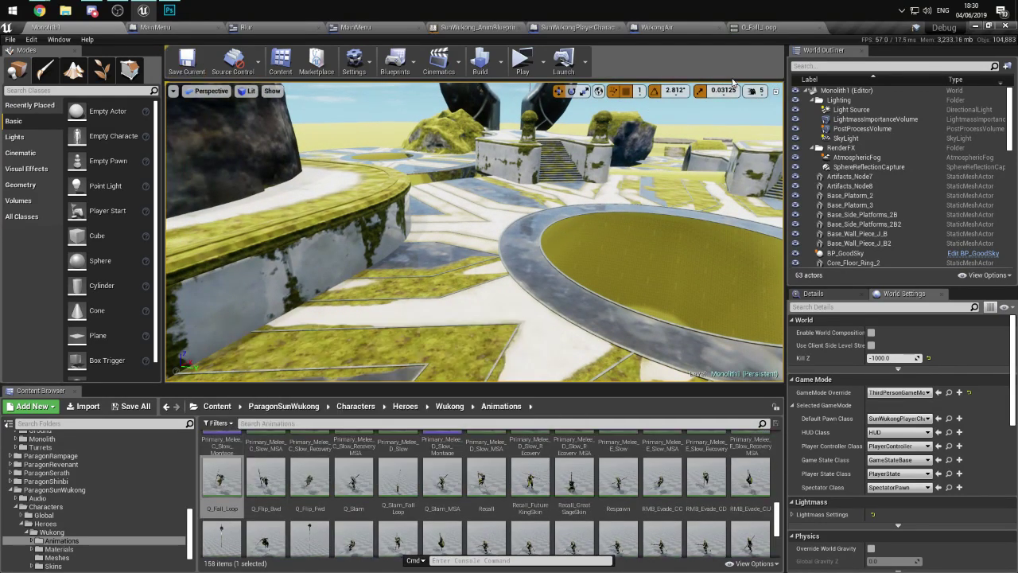
- Close the Q_Fall_Loop animation editor and the WukongAir blueprint editor
{"action": "left_click", "coordinate": [759, 27]}
{"action": "scroll", "coordinate": [522, 255], "scroll_direction": "up", "scroll_amount": 3}
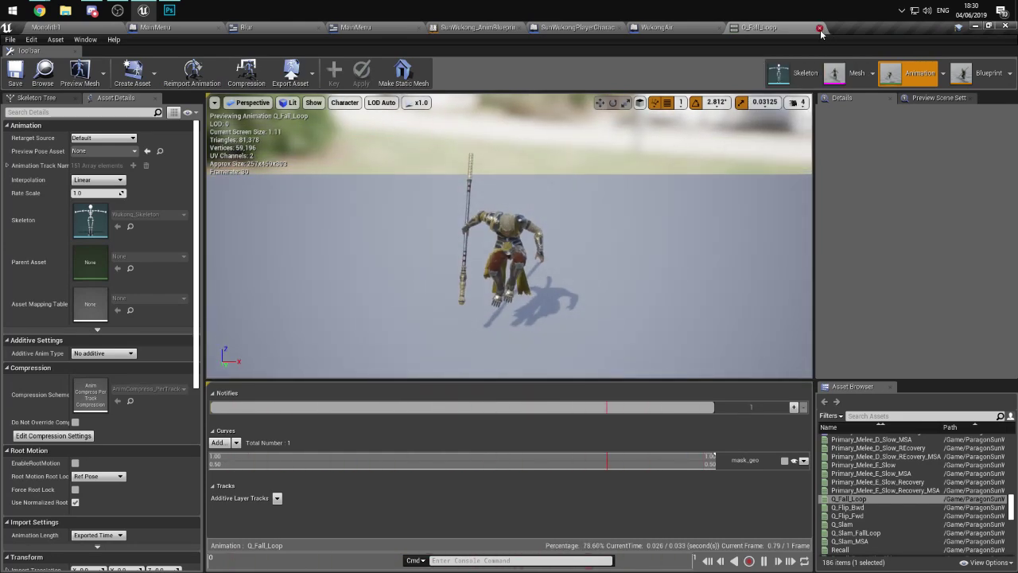
{"action": "key", "text": "ctrl+w"}
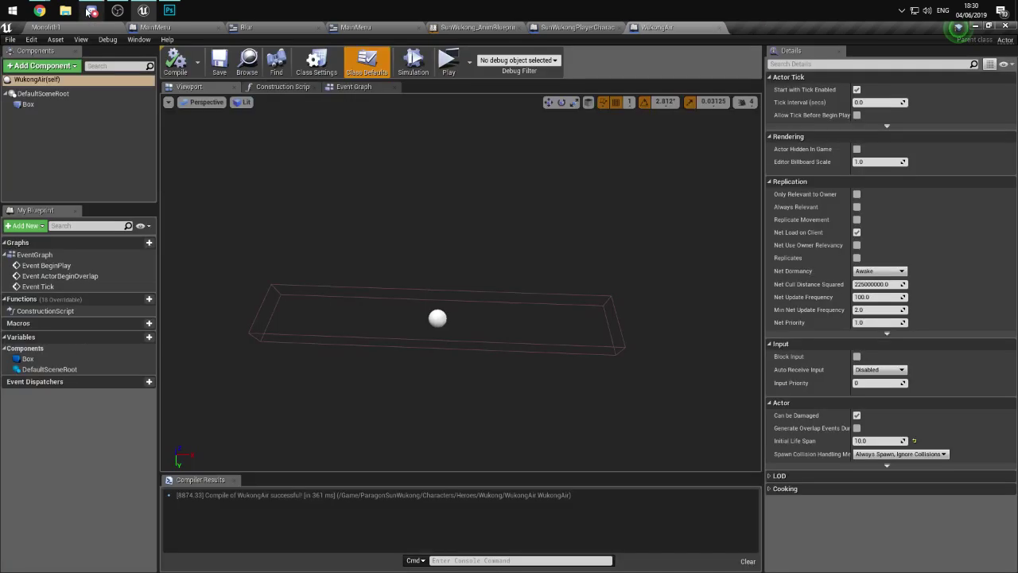
{"action": "left_click", "coordinate": [92, 11]}
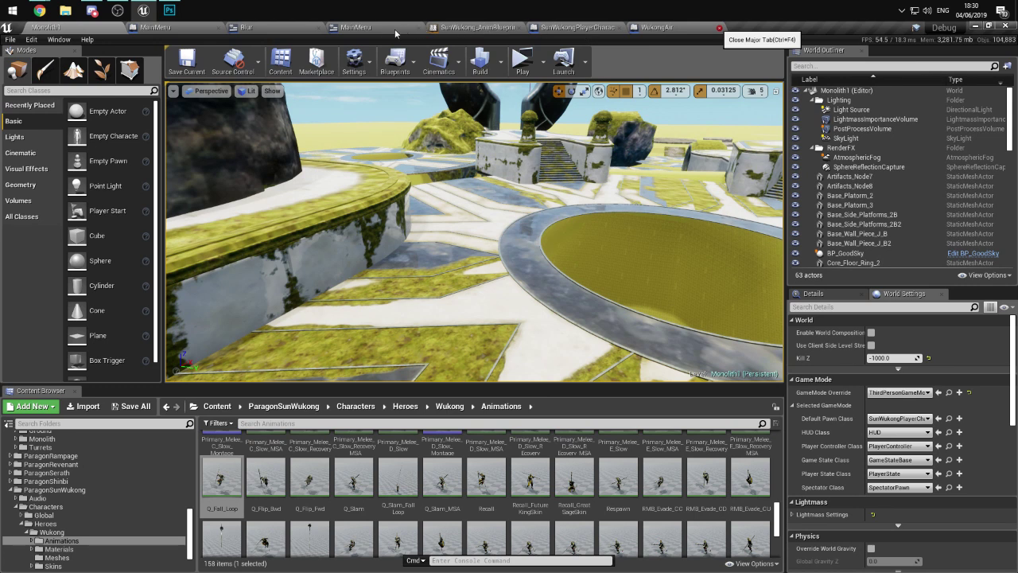
{"action": "left_click", "coordinate": [331, 32]}
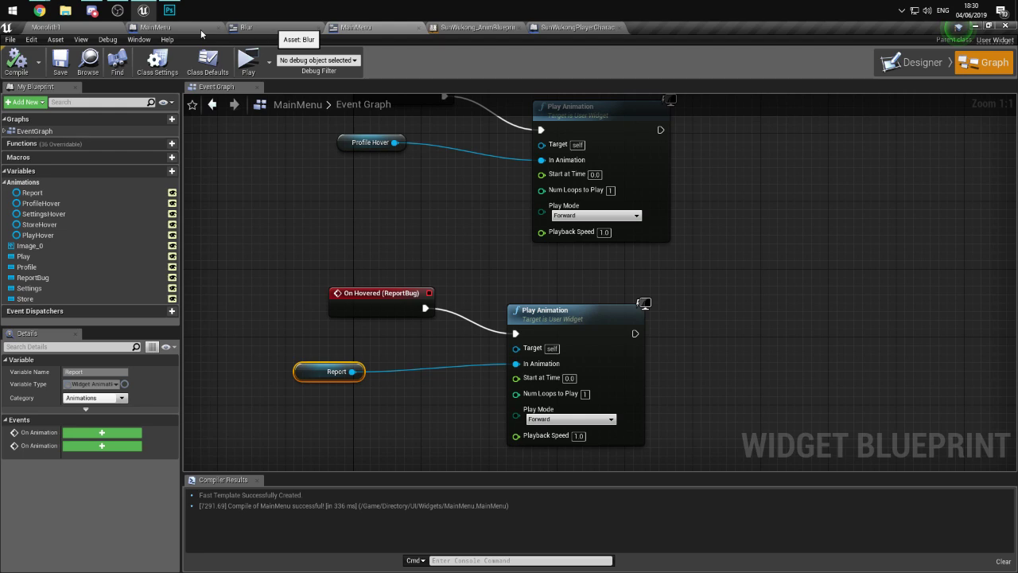
{"action": "left_click", "coordinate": [202, 33]}
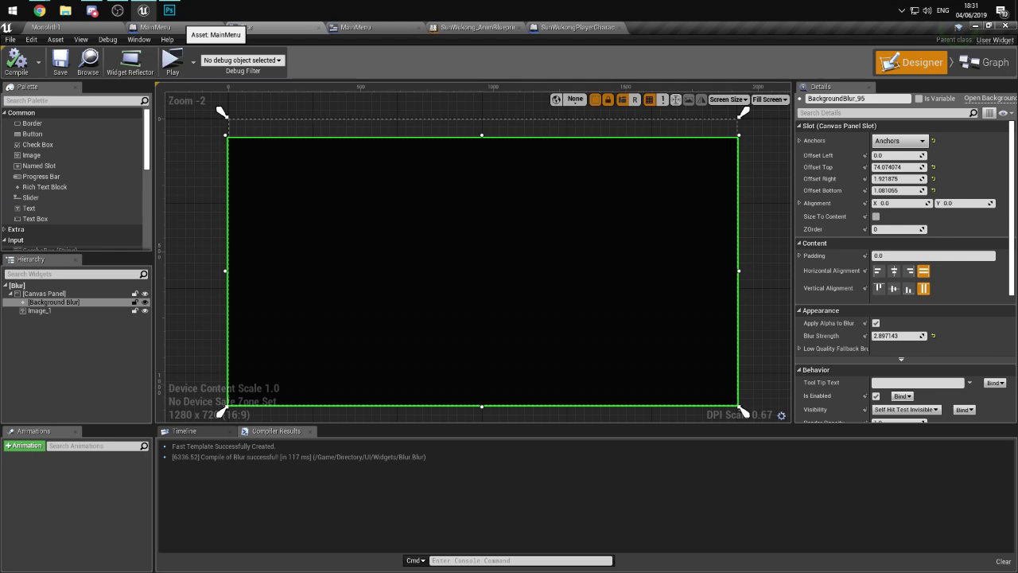
{"action": "left_click_drag", "start_coordinate": [188, 29], "coordinate": [56, 27]}
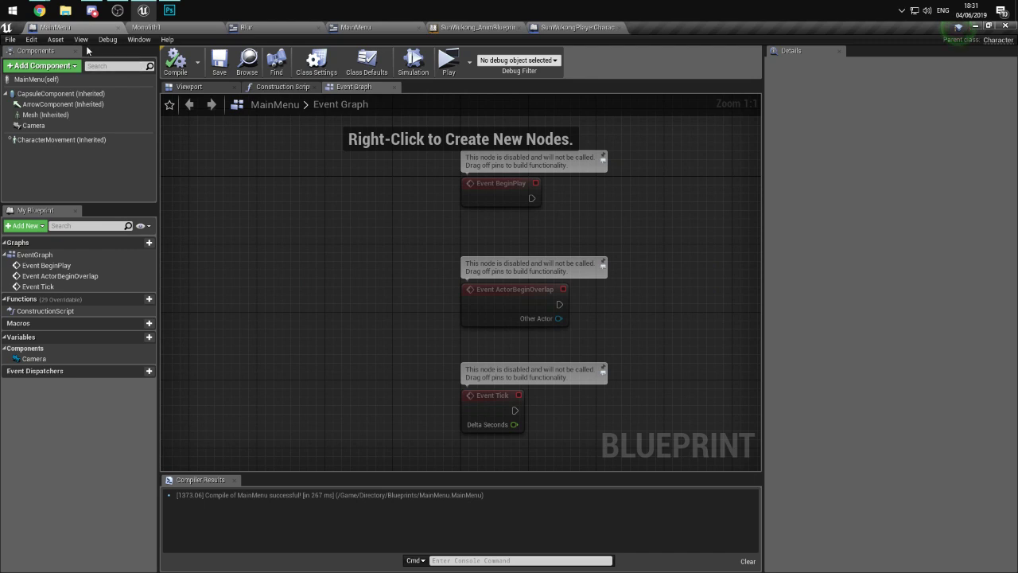
{"action": "left_click_drag", "start_coordinate": [143, 27], "coordinate": [88, 31]}
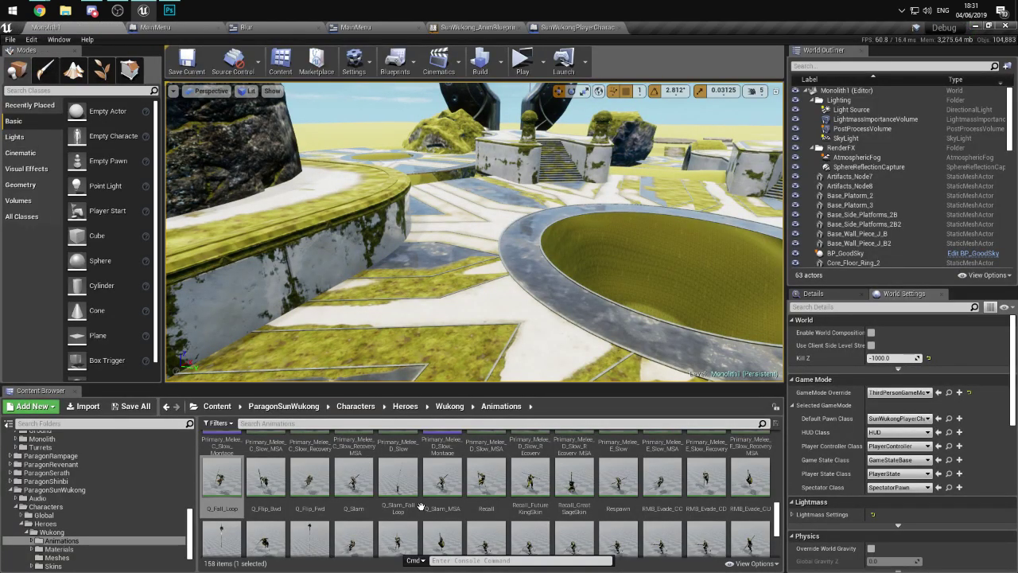
- Examine the RMB_Push, RMB_Targeting and SelectScreen animations in the Wukong Animations folder for a suitable ability animation
{"action": "scroll", "coordinate": [421, 506], "scroll_direction": "down", "scroll_amount": 3}
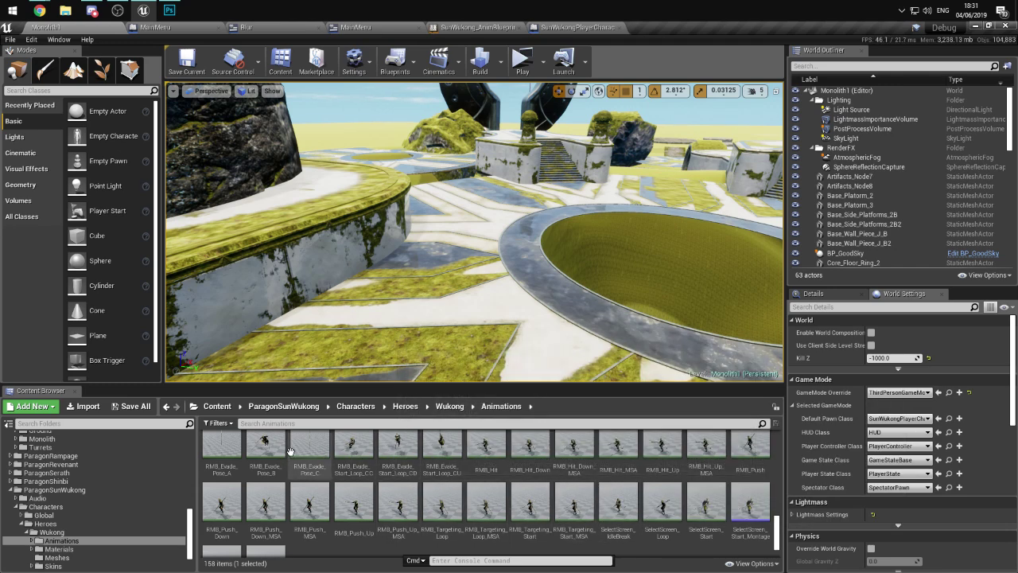
{"action": "scroll", "coordinate": [241, 463], "scroll_direction": "up", "scroll_amount": 1}
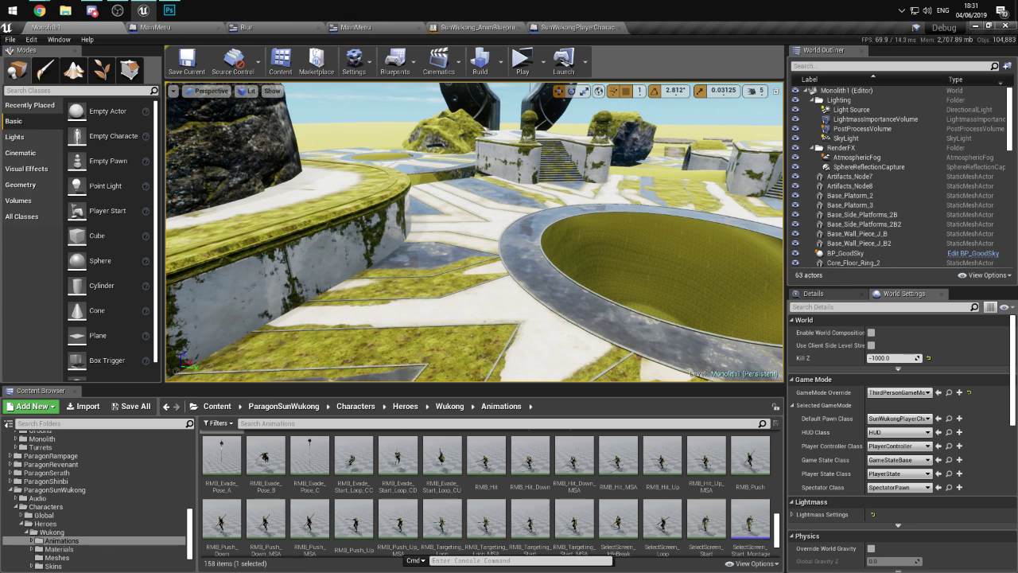
{"action": "scroll", "coordinate": [557, 494], "scroll_direction": "down", "scroll_amount": 1}
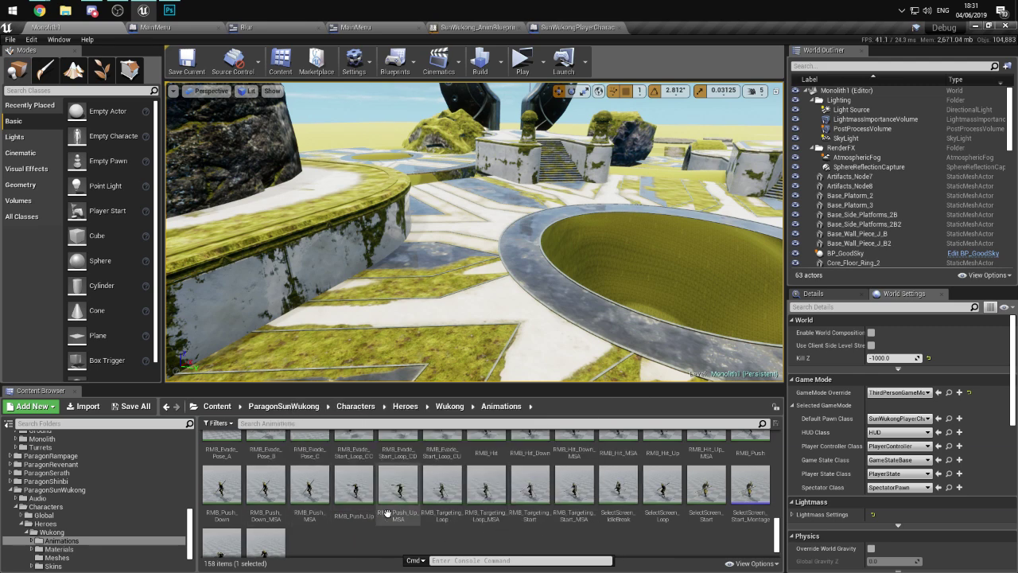
{"action": "scroll", "coordinate": [383, 534], "scroll_direction": "down", "scroll_amount": 1}
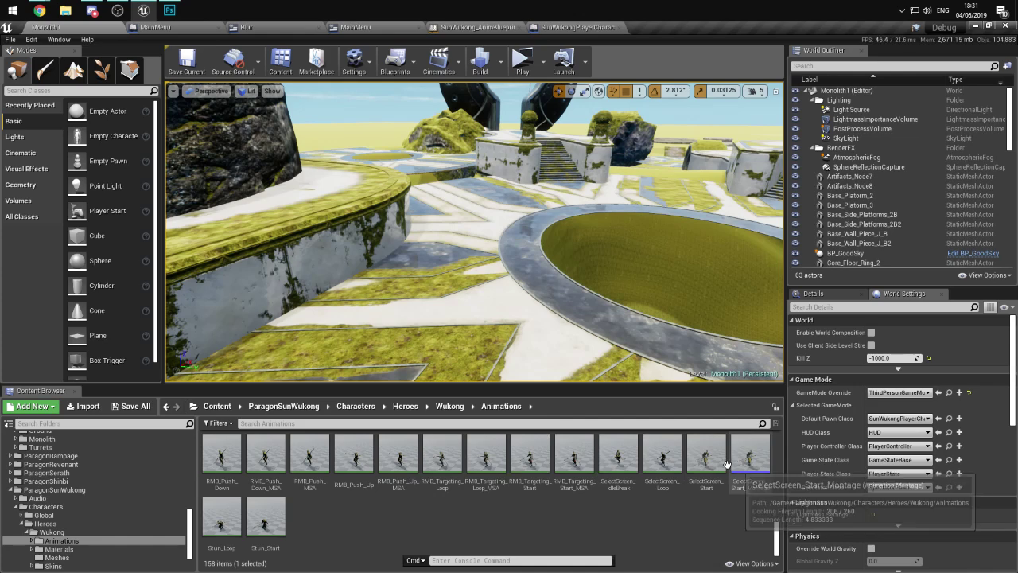
{"action": "mouse_move", "coordinate": [485, 448]}
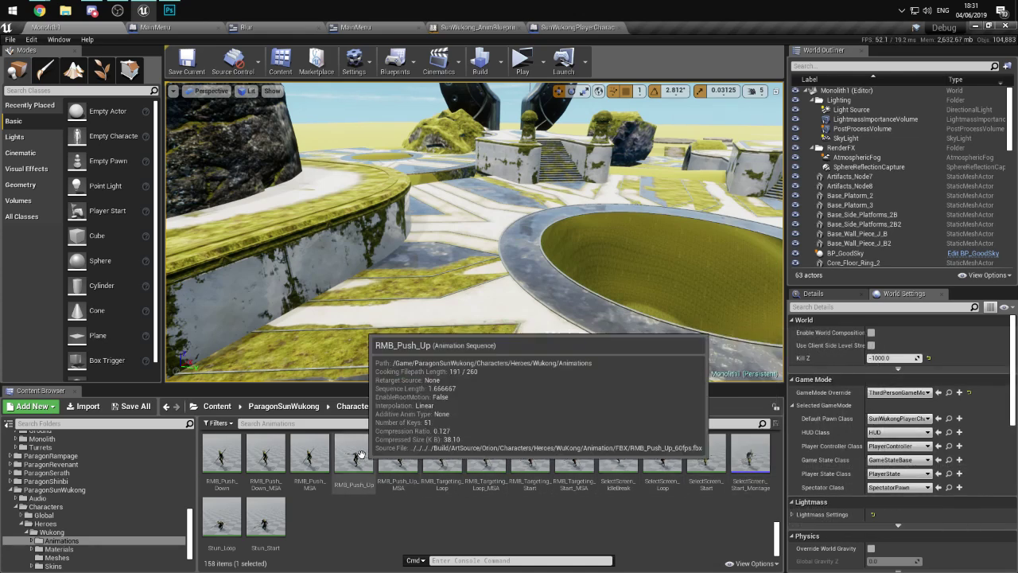
{"action": "mouse_move", "coordinate": [373, 455]}
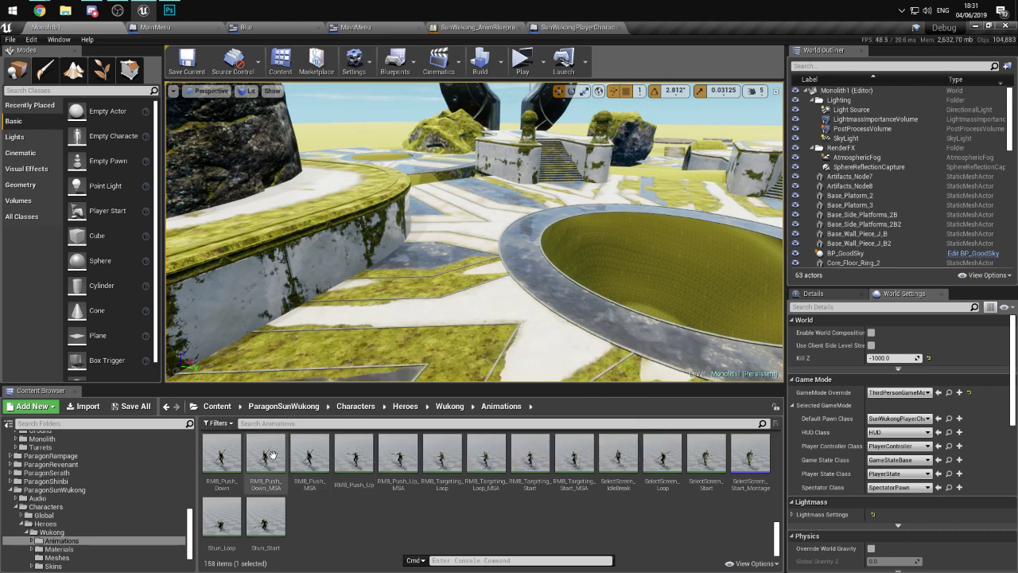
{"action": "scroll", "coordinate": [271, 509], "scroll_direction": "up", "scroll_amount": 1}
{"action": "mouse_move", "coordinate": [277, 513]}
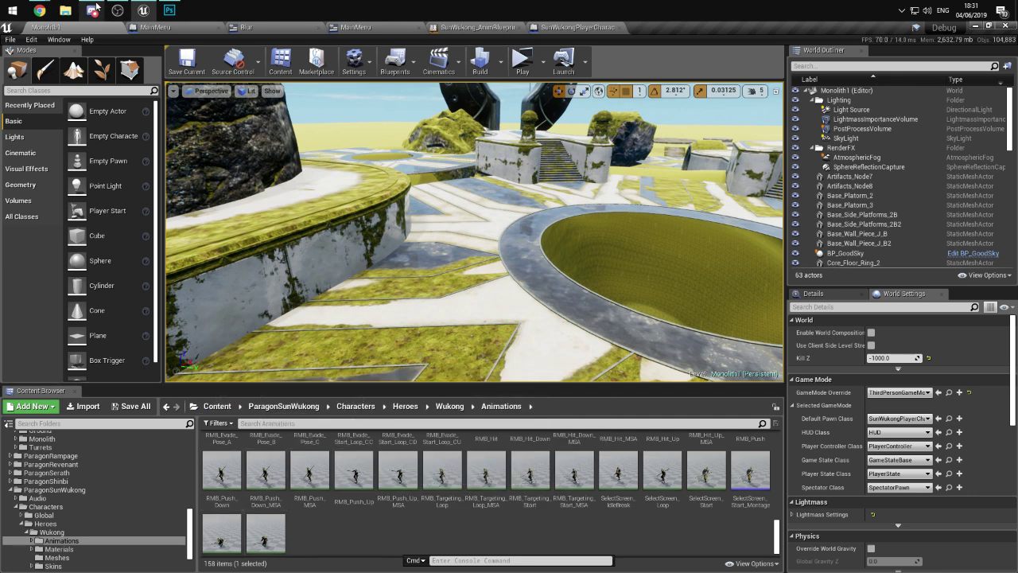
{"action": "mouse_move", "coordinate": [94, 9]}
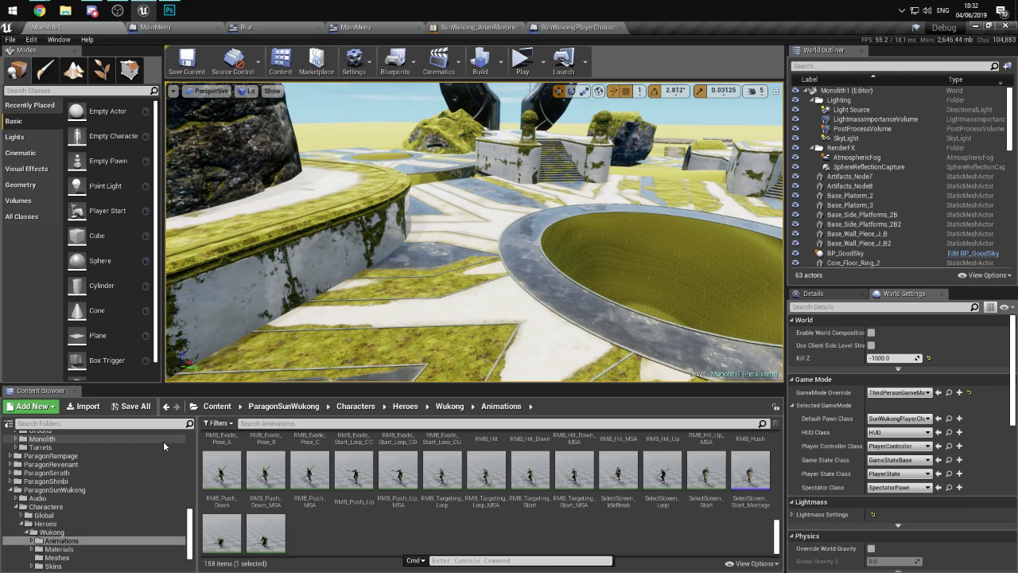
- Preview the RMB_Targeting_Start_MSA animation from the Wukong Animations folder and close its editor
{"action": "right_click_drag", "start_coordinate": [353, 307], "coordinate": [352, 307]}
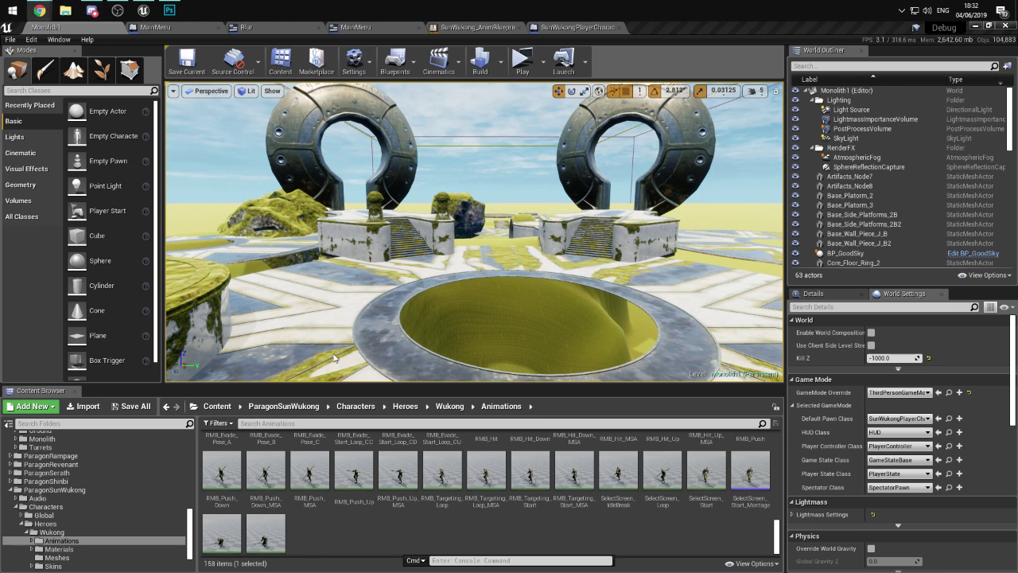
{"action": "scroll", "coordinate": [277, 529], "scroll_direction": "up", "scroll_amount": 1}
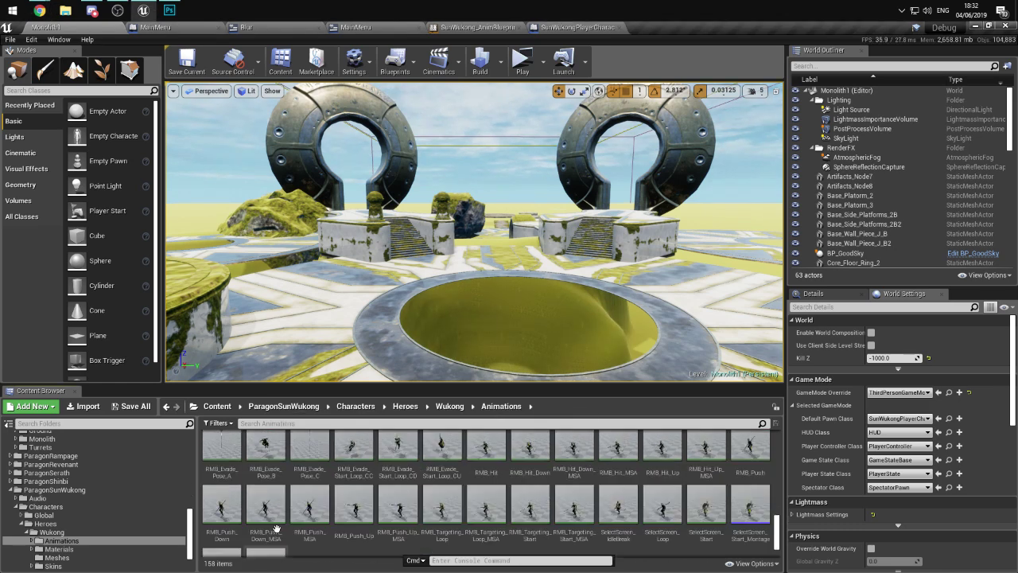
{"action": "scroll", "coordinate": [277, 529], "scroll_direction": "down", "scroll_amount": 2}
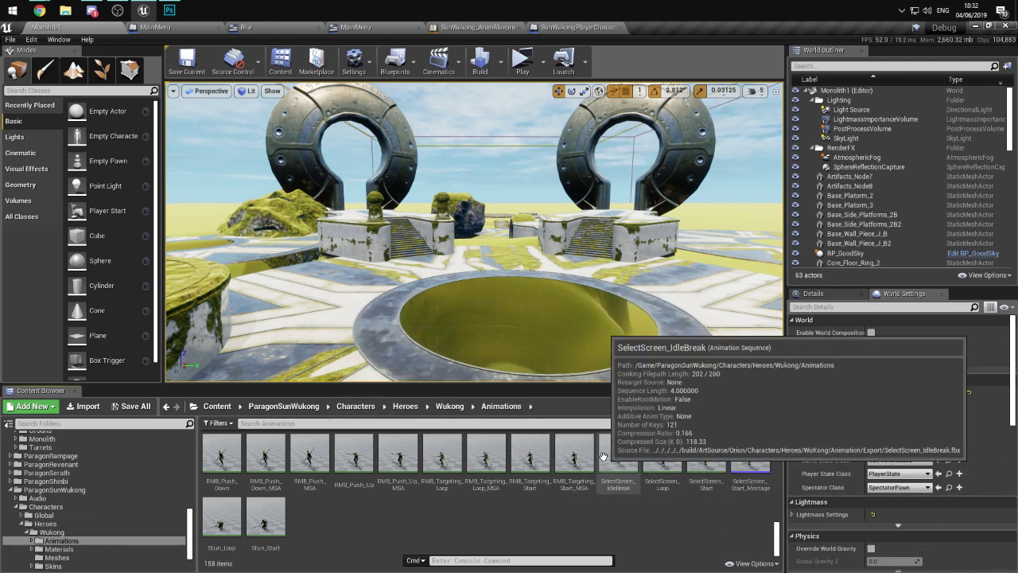
{"action": "double_click", "coordinate": [563, 465]}
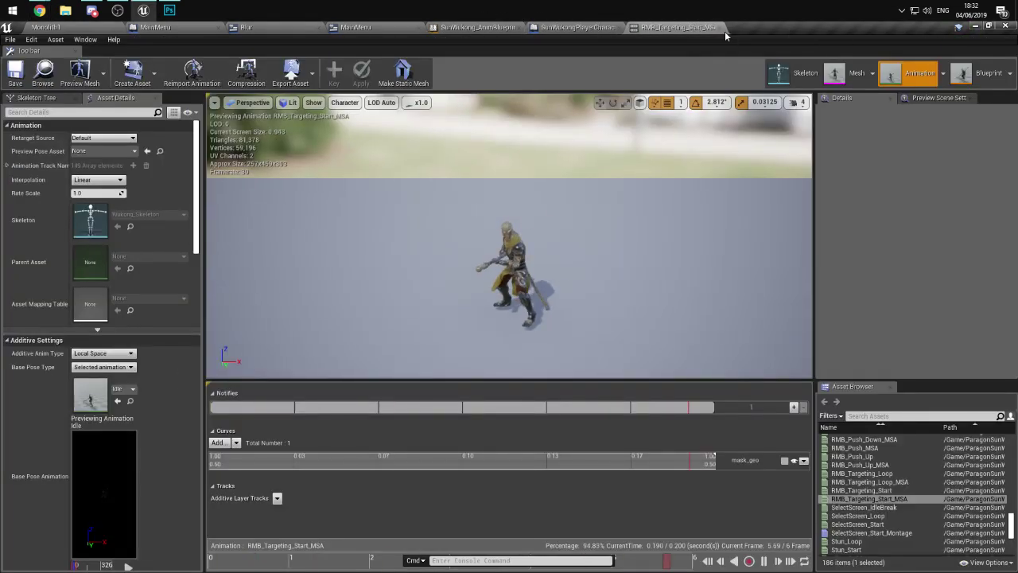
{"action": "left_click", "coordinate": [719, 27]}
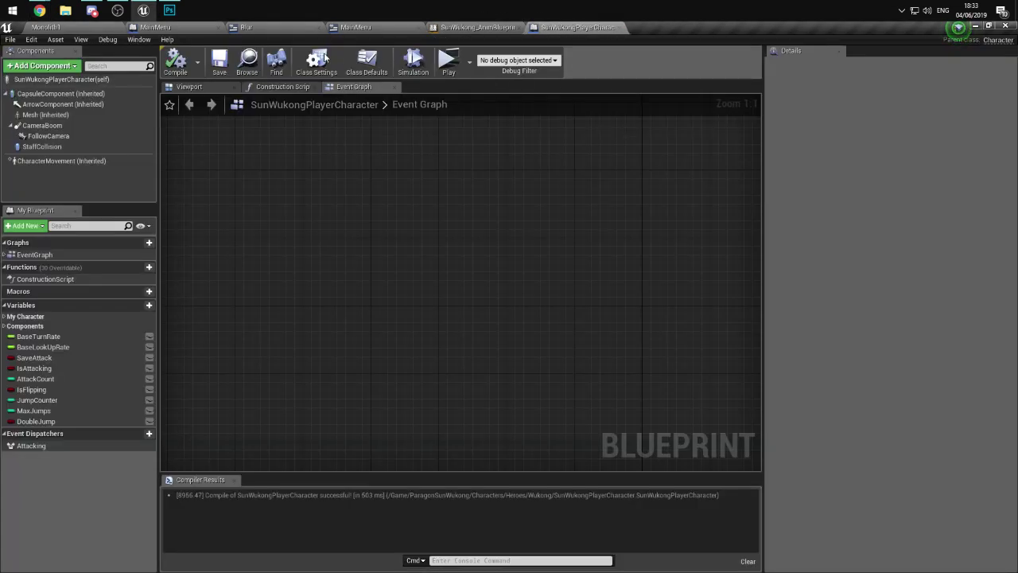
- Return to the Monolith1 level and look back through Wukong's Animations folder from the RMB animations to its start
{"action": "left_click", "coordinate": [48, 27]}
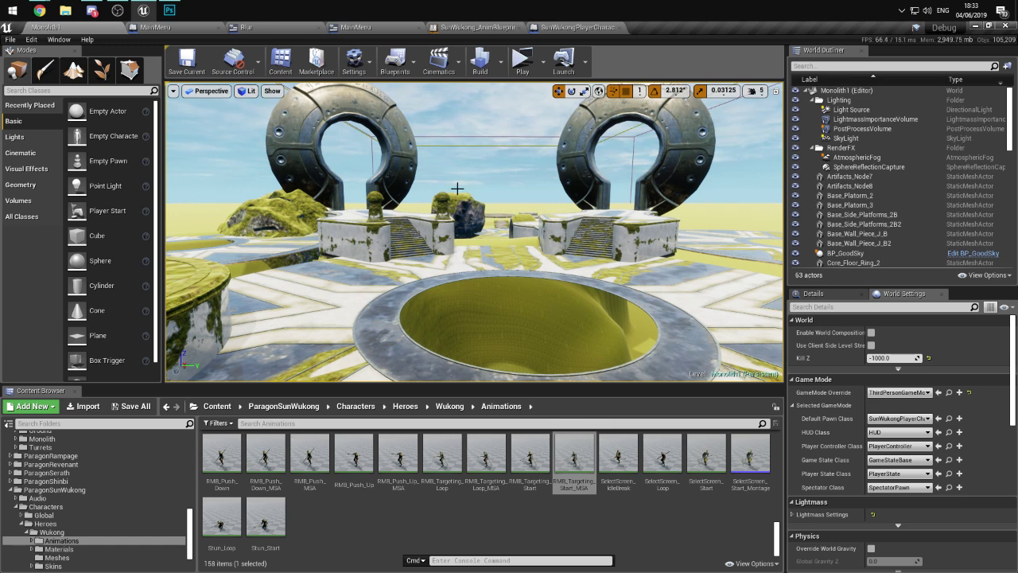
{"action": "mouse_move", "coordinate": [398, 224]}
{"action": "left_mouse_down"}
{"action": "mouse_move", "coordinate": [374, 207]}
{"action": "mouse_move", "coordinate": [398, 224]}
{"action": "left_mouse_up"}
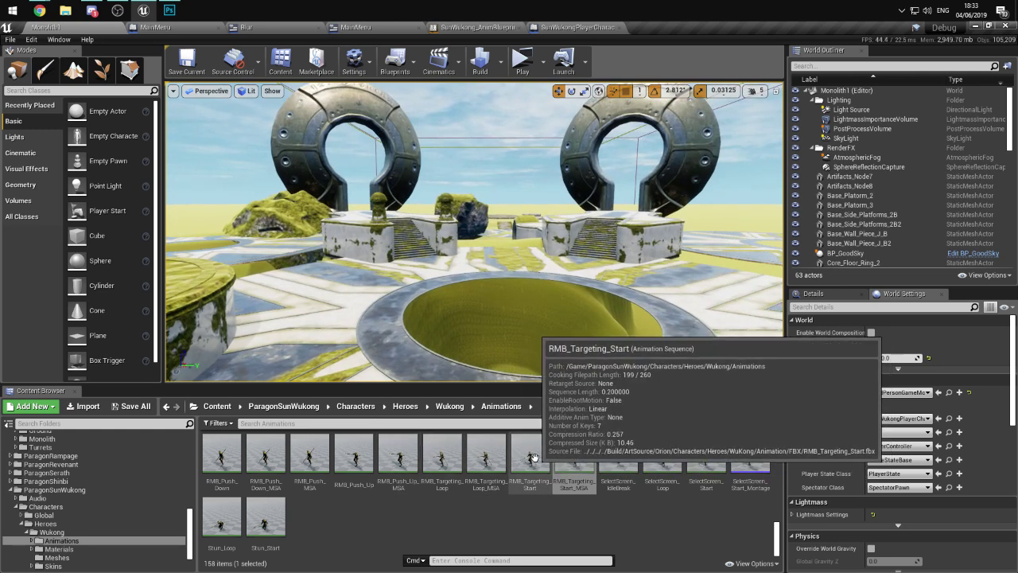
{"action": "scroll", "coordinate": [480, 495], "scroll_direction": "up", "scroll_amount": 2}
{"action": "scroll", "coordinate": [480, 495], "scroll_direction": "up", "scroll_amount": 1}
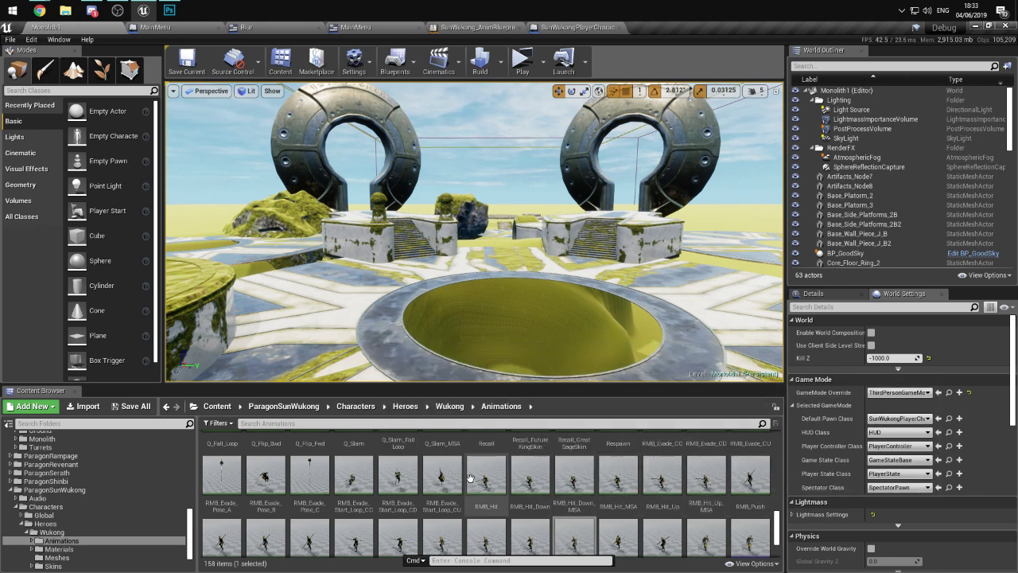
{"action": "scroll", "coordinate": [271, 490], "scroll_direction": "up", "scroll_amount": 1}
{"action": "scroll", "coordinate": [271, 491], "scroll_direction": "up", "scroll_amount": 2}
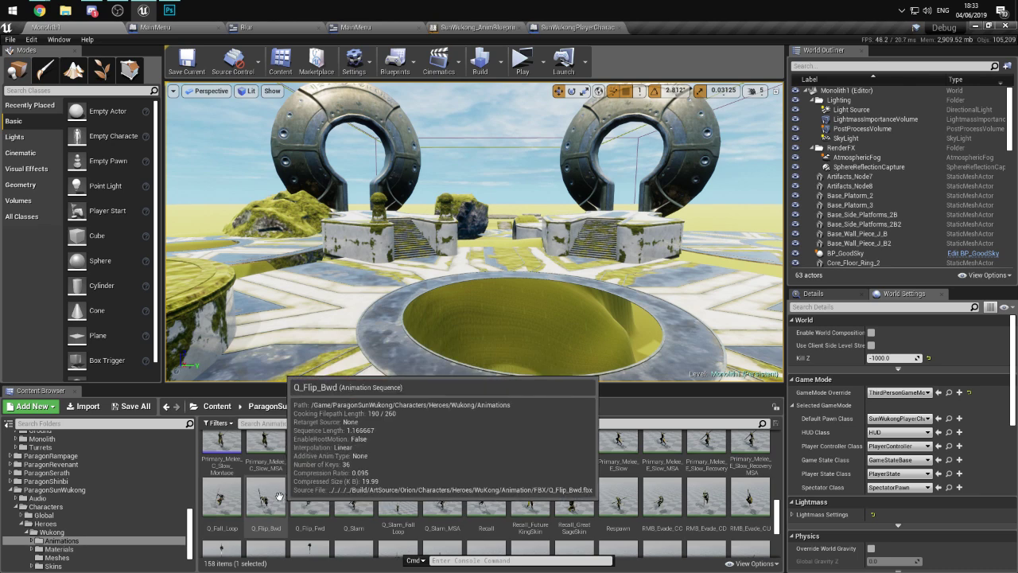
{"action": "scroll", "coordinate": [296, 495], "scroll_direction": "up", "scroll_amount": 1}
{"action": "scroll", "coordinate": [297, 495], "scroll_direction": "up", "scroll_amount": 8}
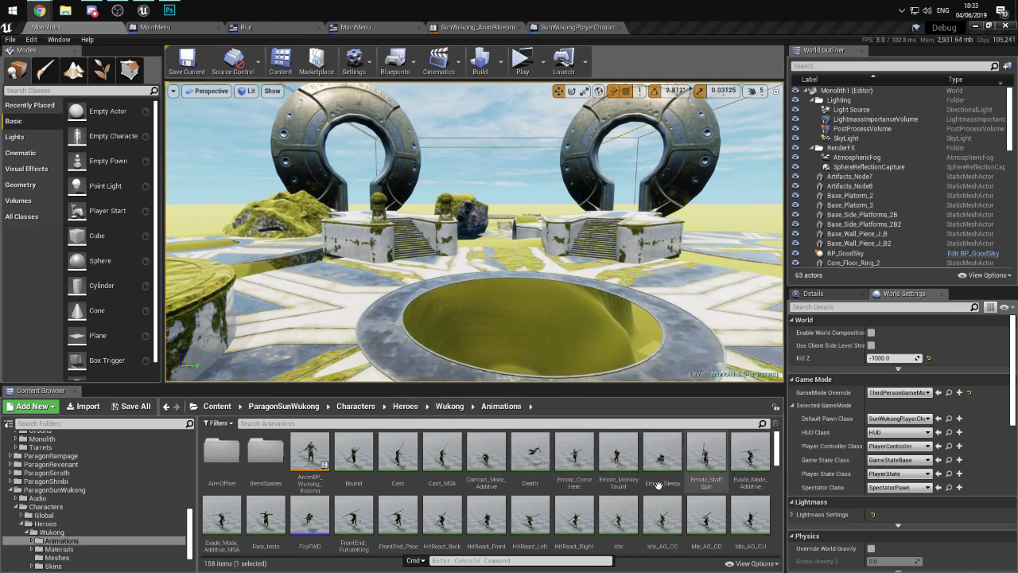
- Preview the Combat_Mode_Additive animation up close, close its editor and return to the Monolith1 level
{"action": "mouse_move", "coordinate": [462, 430]}
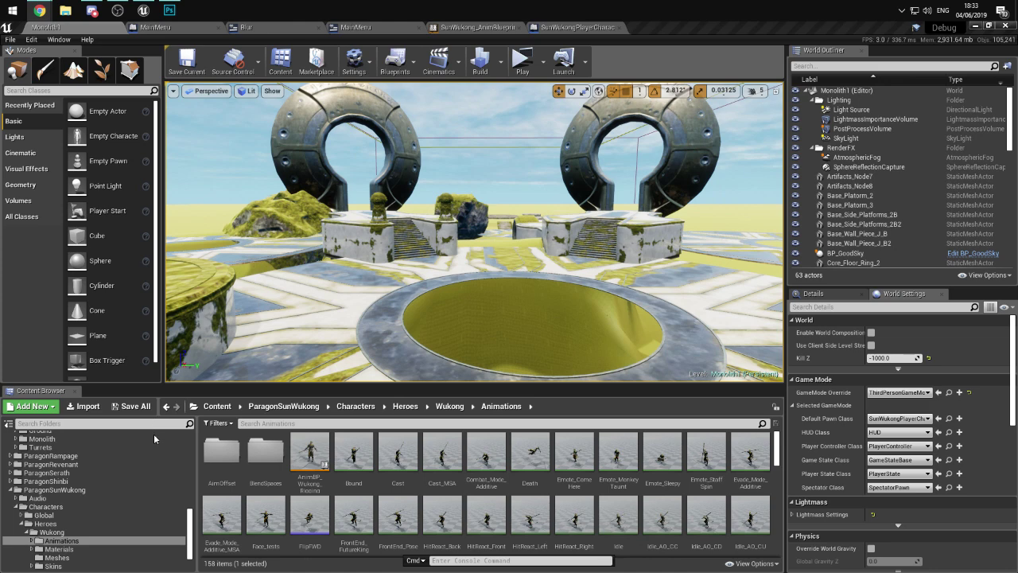
{"action": "double_click", "coordinate": [487, 459]}
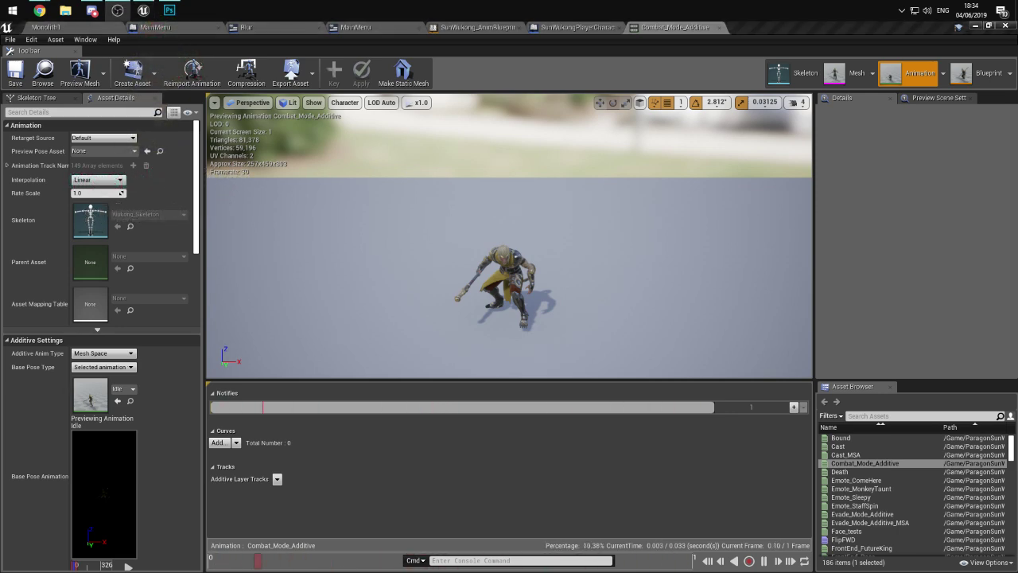
{"action": "scroll", "coordinate": [302, 256], "scroll_direction": "up", "scroll_amount": 3}
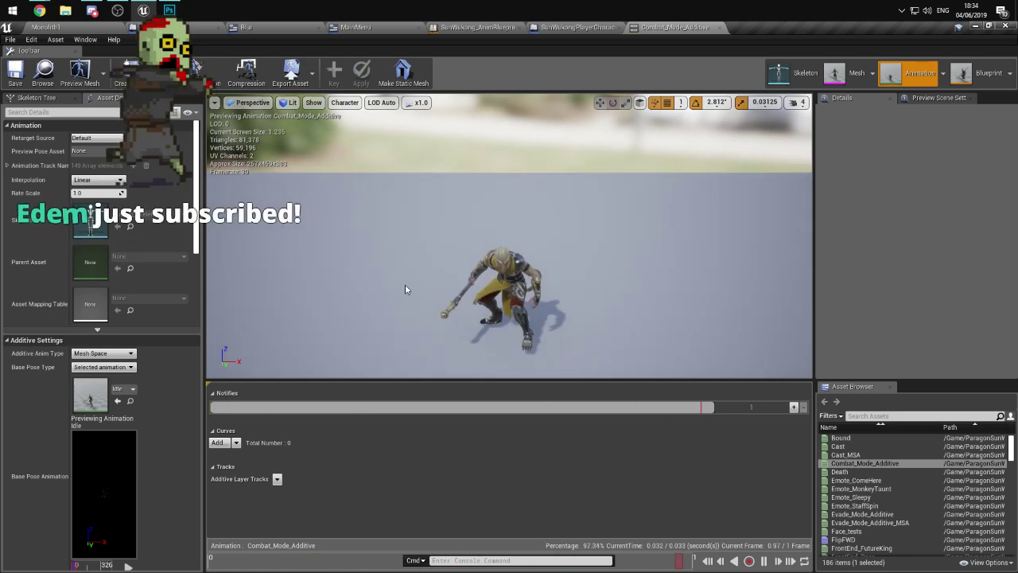
{"action": "scroll", "coordinate": [467, 220], "scroll_direction": "up", "scroll_amount": 1}
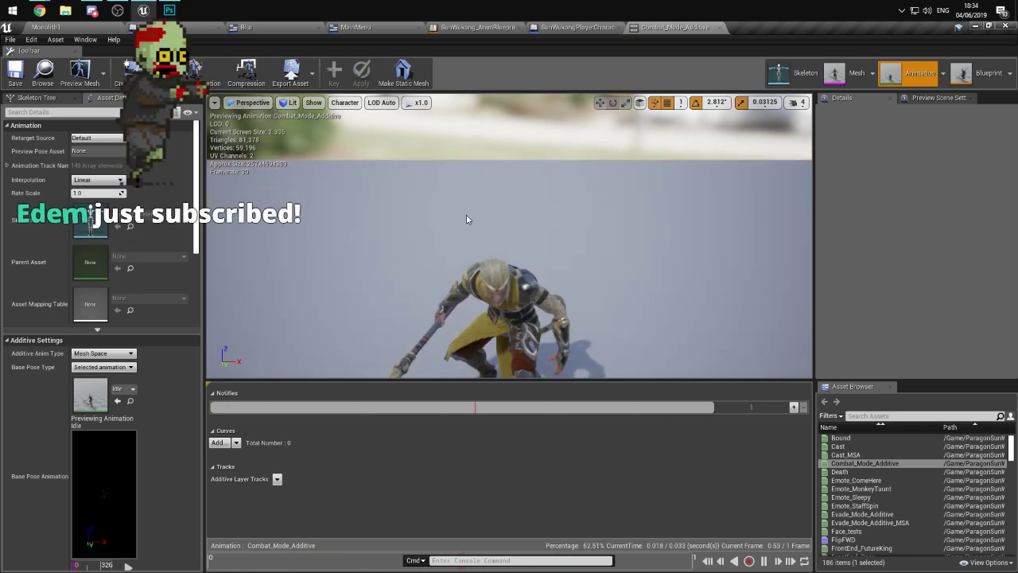
{"action": "left_click", "coordinate": [720, 28]}
{"action": "left_click", "coordinate": [204, 27]}
{"action": "left_click", "coordinate": [82, 28]}
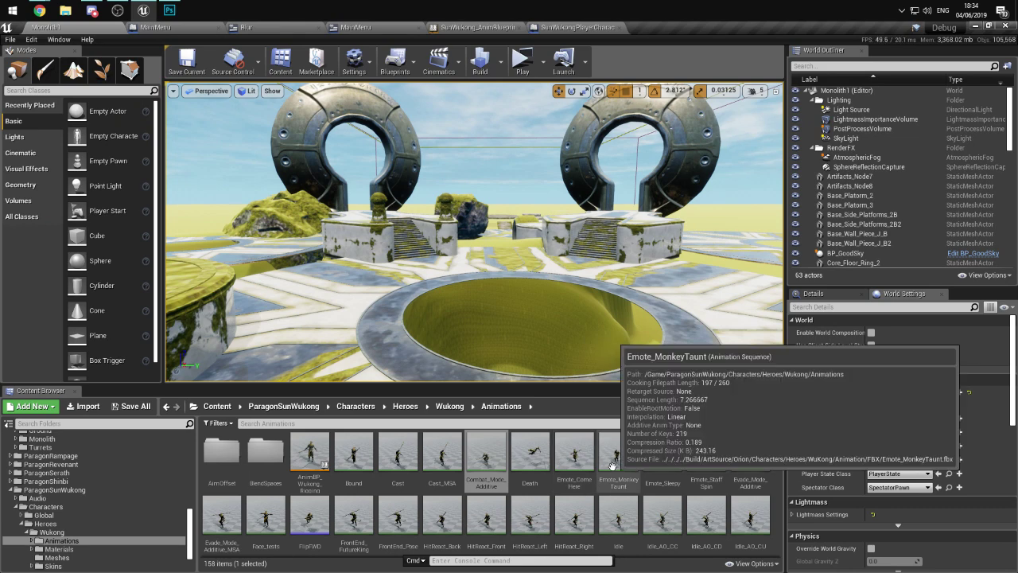
- Examine the animations in Wukong's Animations folder, from the emotes through the jog, jump and melee sets to the Q abilities
{"action": "scroll", "coordinate": [678, 447], "scroll_direction": "down", "scroll_amount": 1}
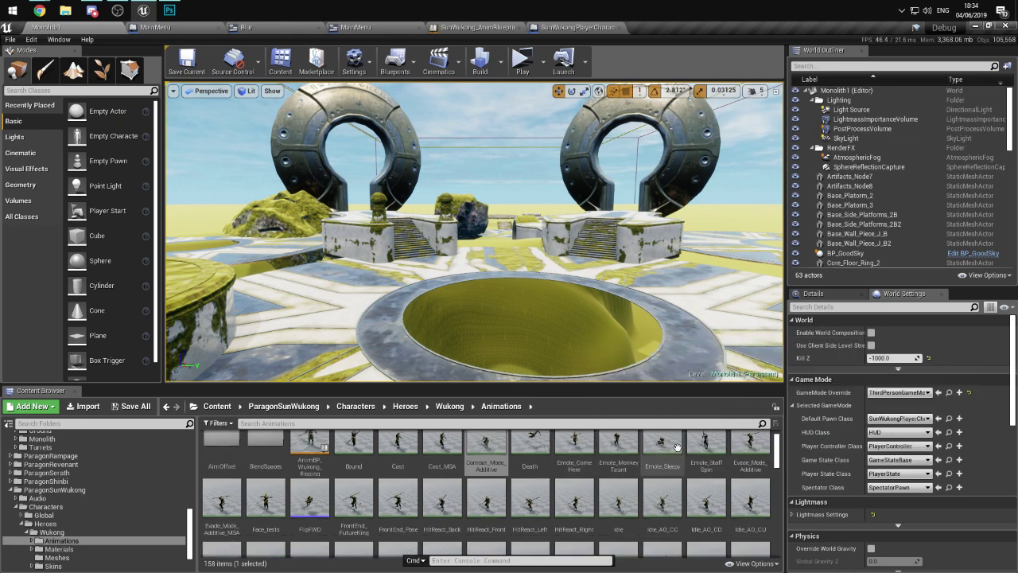
{"action": "scroll", "coordinate": [486, 457], "scroll_direction": "down", "scroll_amount": 1}
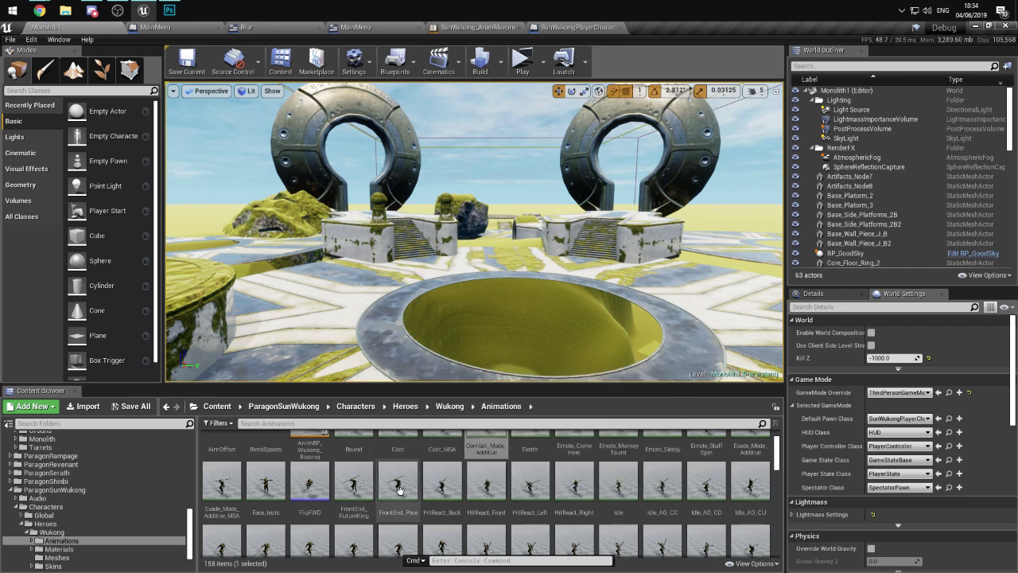
{"action": "scroll", "coordinate": [355, 484], "scroll_direction": "down", "scroll_amount": 1}
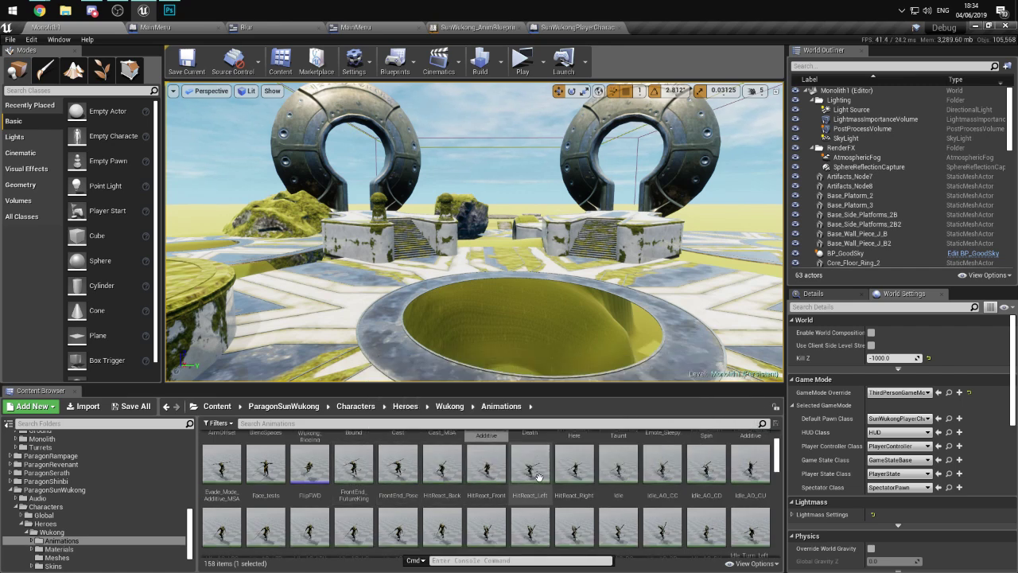
{"action": "scroll", "coordinate": [742, 487], "scroll_direction": "down", "scroll_amount": 5}
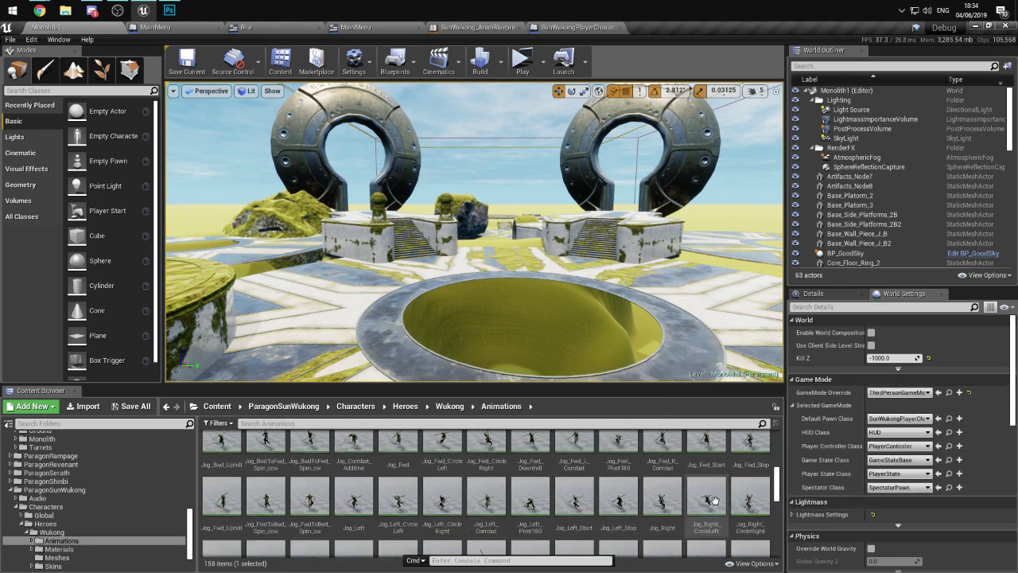
{"action": "scroll", "coordinate": [224, 513], "scroll_direction": "down", "scroll_amount": 3}
{"action": "scroll", "coordinate": [264, 514], "scroll_direction": "down", "scroll_amount": 1}
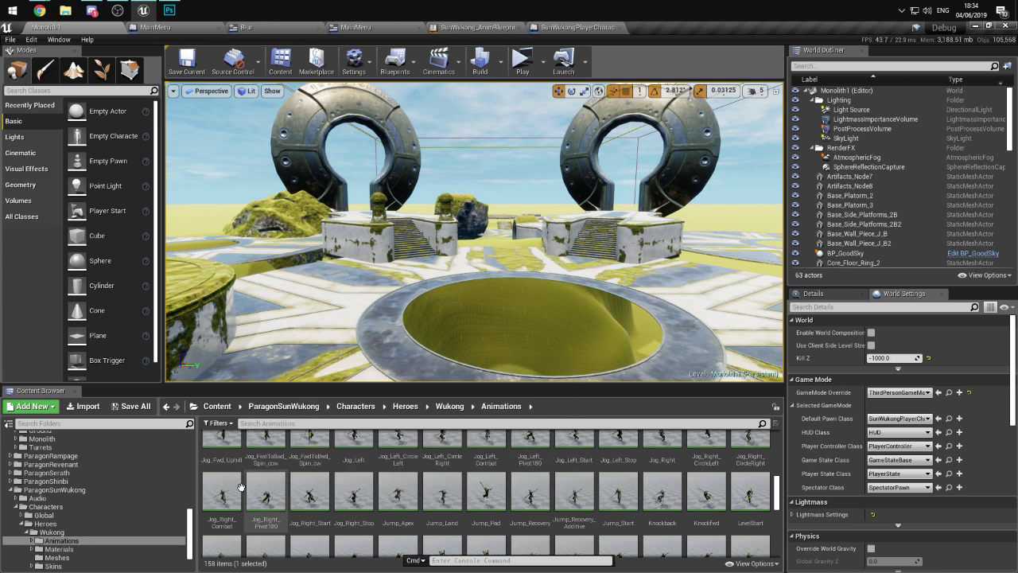
{"action": "mouse_move", "coordinate": [233, 487]}
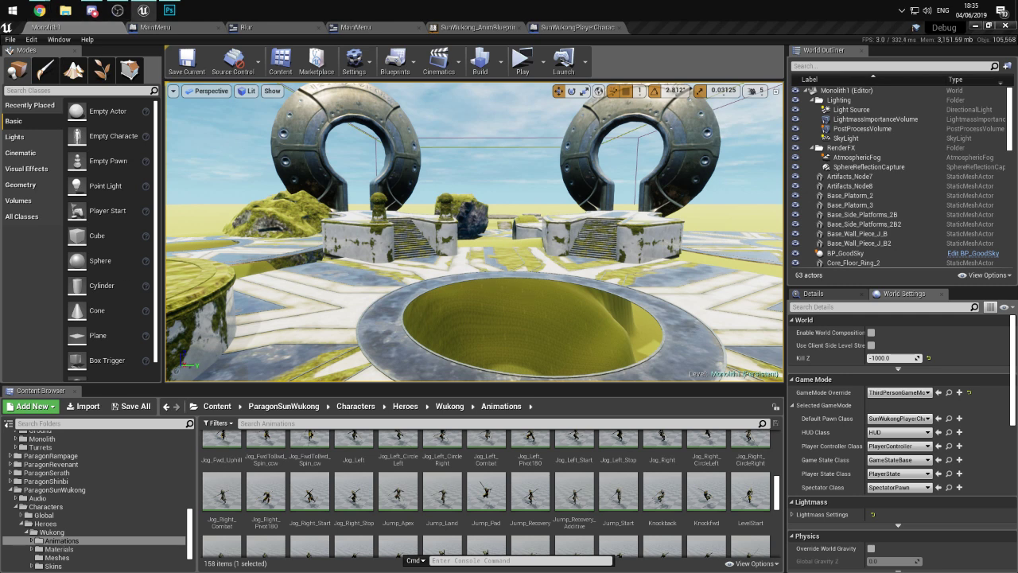
{"action": "left_click", "coordinate": [466, 213]}
{"action": "scroll", "coordinate": [730, 475], "scroll_direction": "down", "scroll_amount": 1}
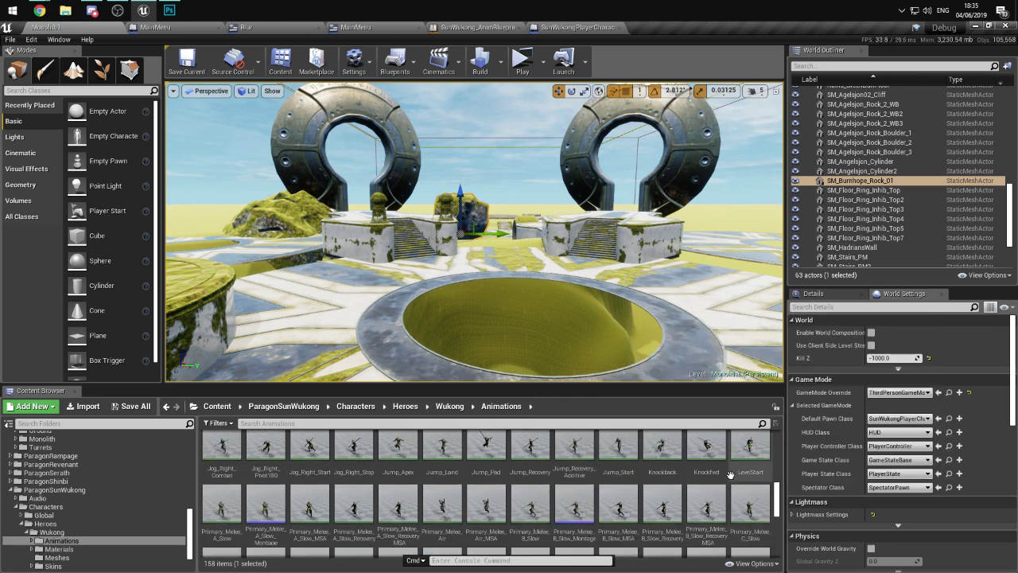
{"action": "scroll", "coordinate": [676, 492], "scroll_direction": "down", "scroll_amount": 2}
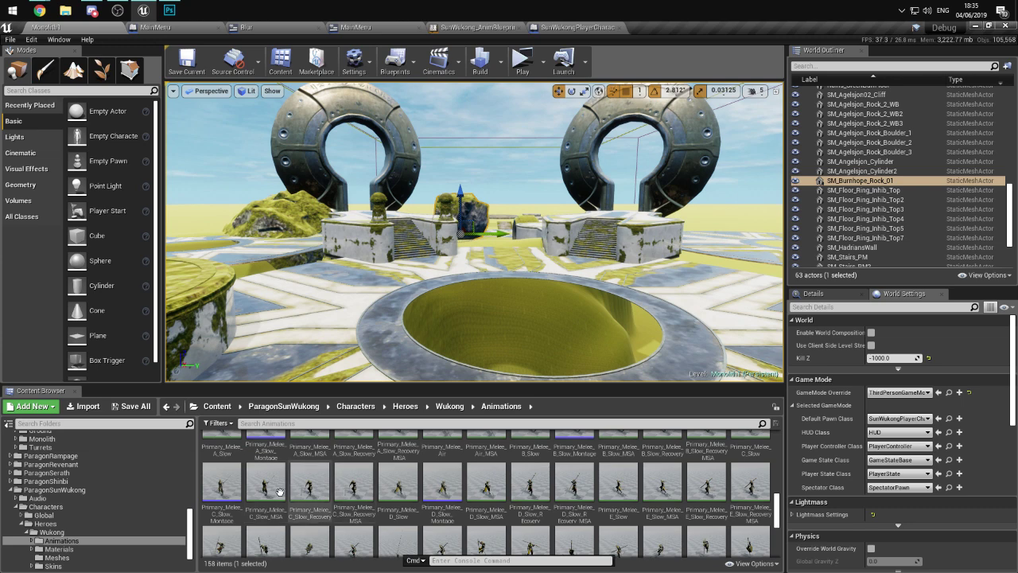
{"action": "scroll", "coordinate": [345, 462], "scroll_direction": "down", "scroll_amount": 1}
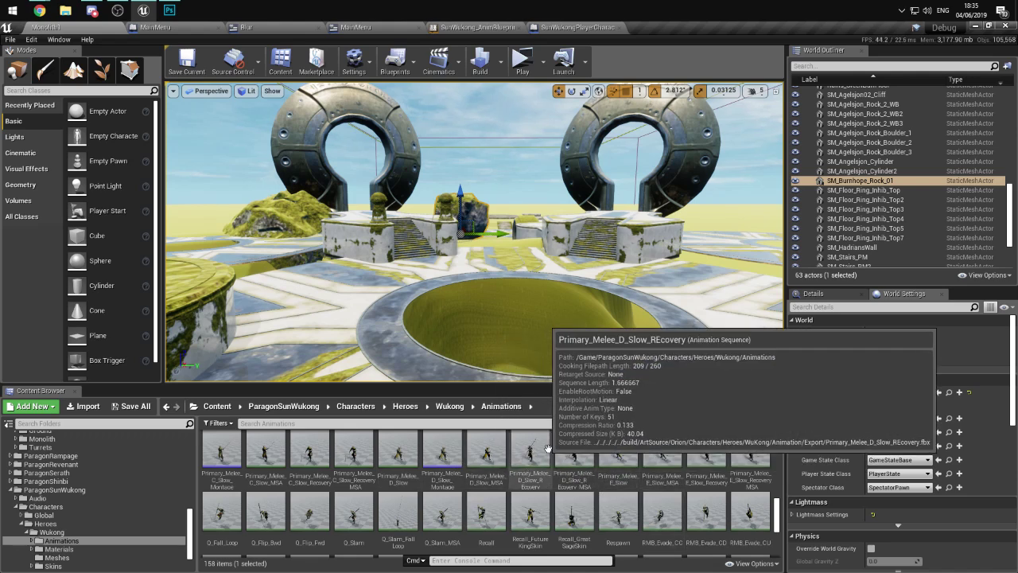
{"action": "scroll", "coordinate": [557, 458], "scroll_direction": "down", "scroll_amount": 2}
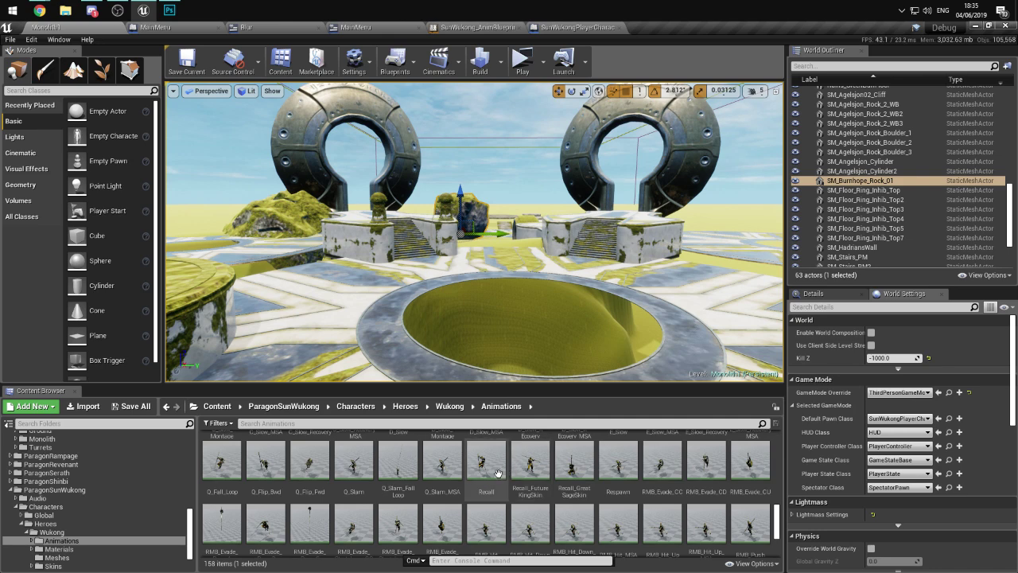
- Preview the Q_Slam_MSA animation from Wukong's Animations folder and close its editor
{"action": "left_click", "coordinate": [437, 465]}
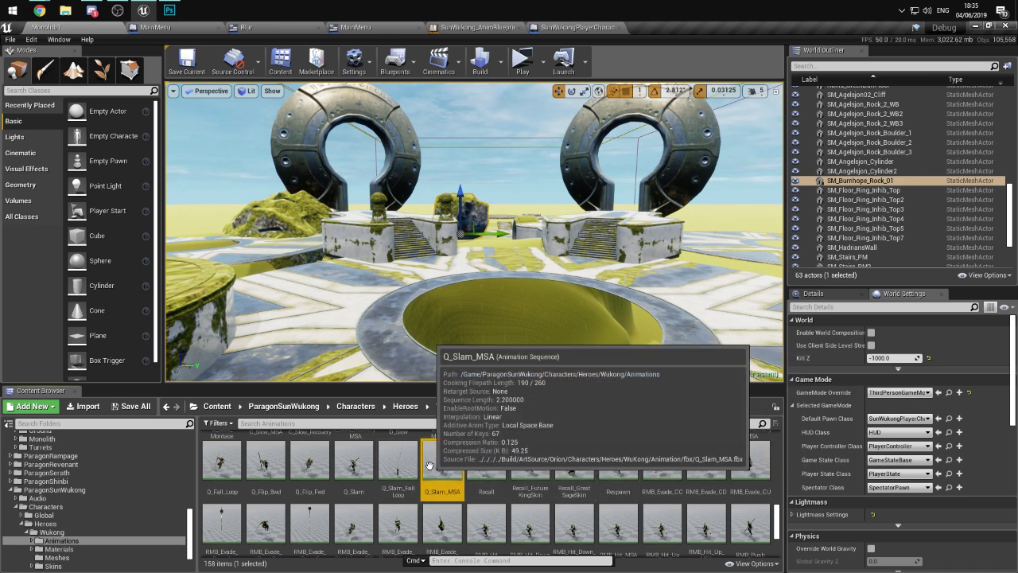
{"action": "double_click", "coordinate": [429, 466]}
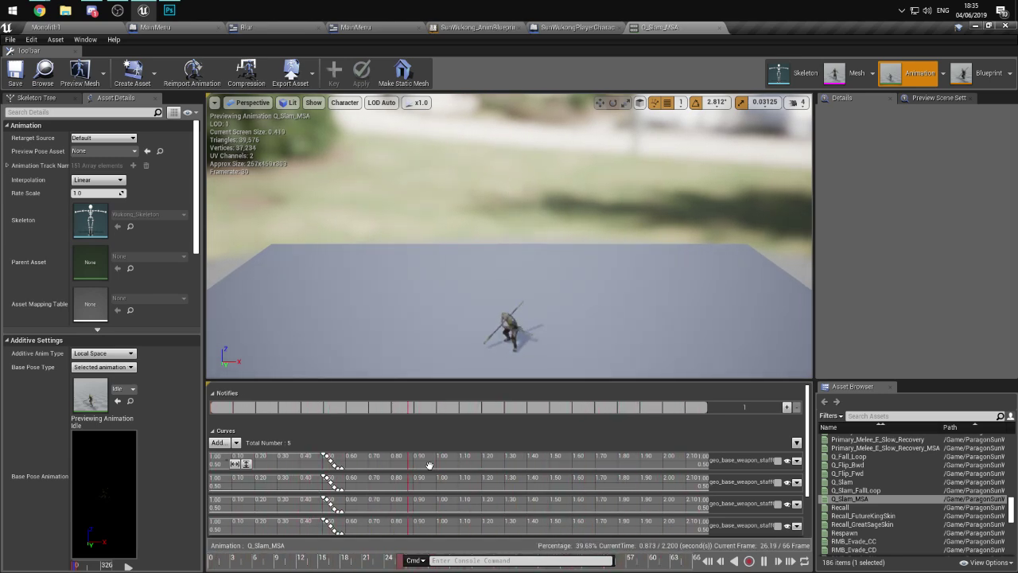
{"action": "left_click_drag", "start_coordinate": [538, 334], "coordinate": [588, 334]}
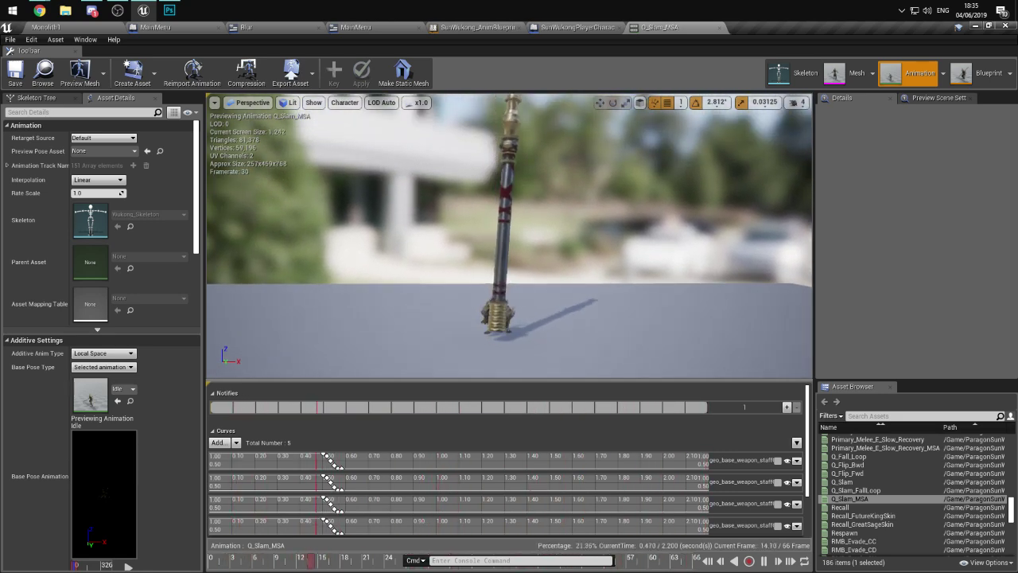
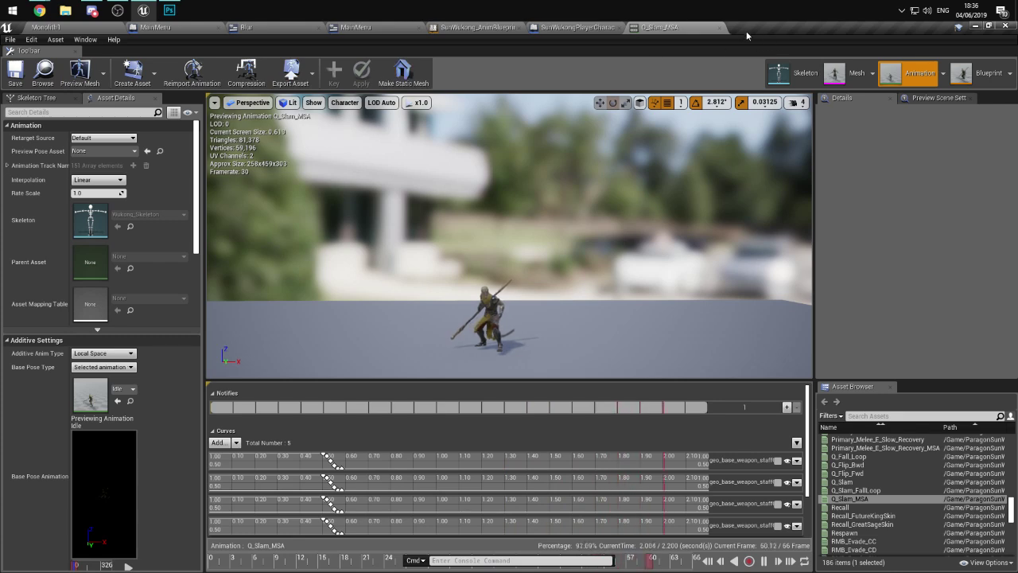
{"action": "left_click", "coordinate": [721, 27]}
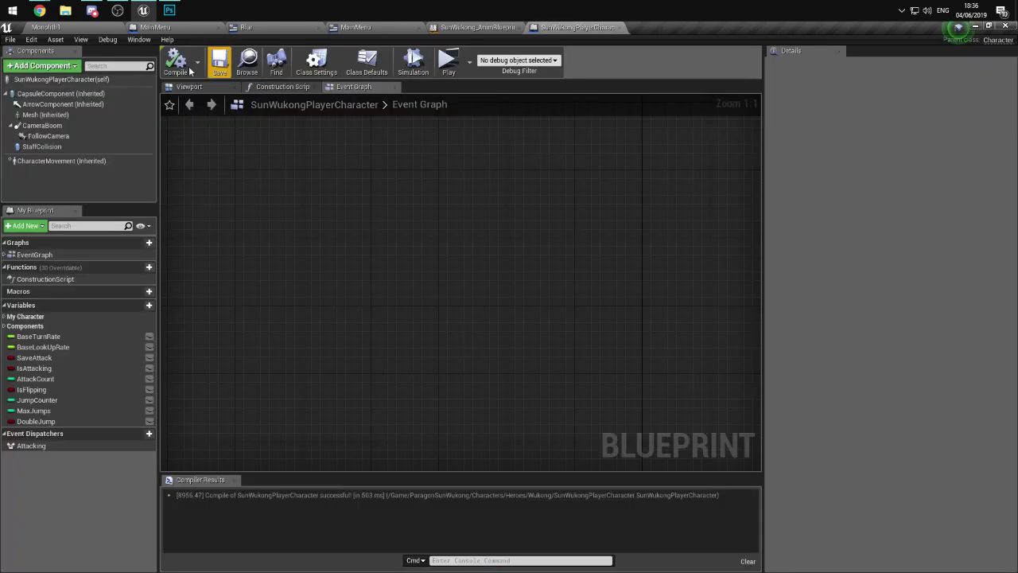
{"action": "left_click", "coordinate": [81, 27]}
{"action": "scroll", "coordinate": [454, 491], "scroll_direction": "up", "scroll_amount": 3}
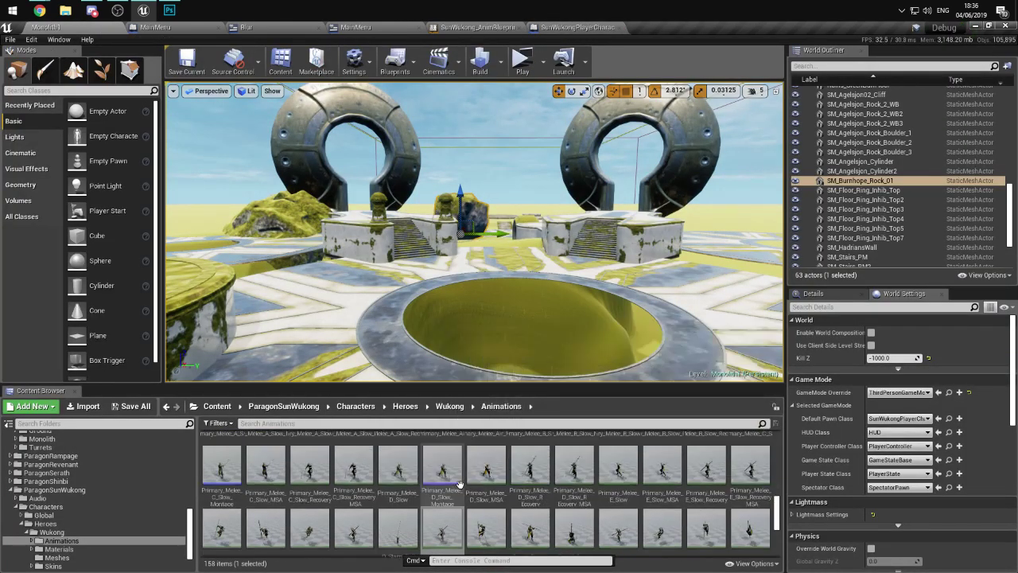
{"action": "scroll", "coordinate": [454, 491], "scroll_direction": "down", "scroll_amount": 2}
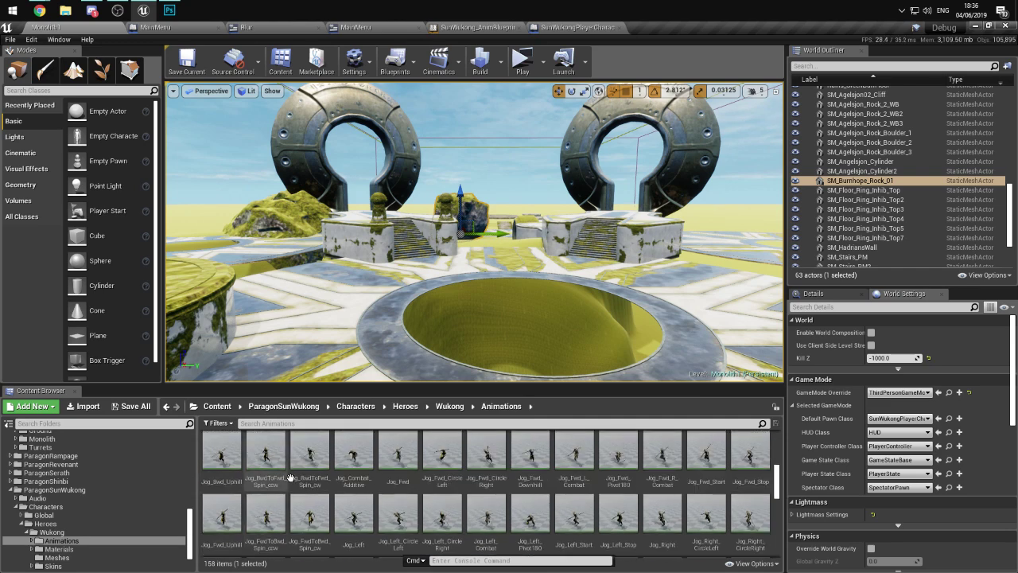
{"action": "key", "text": "alt+Left"}
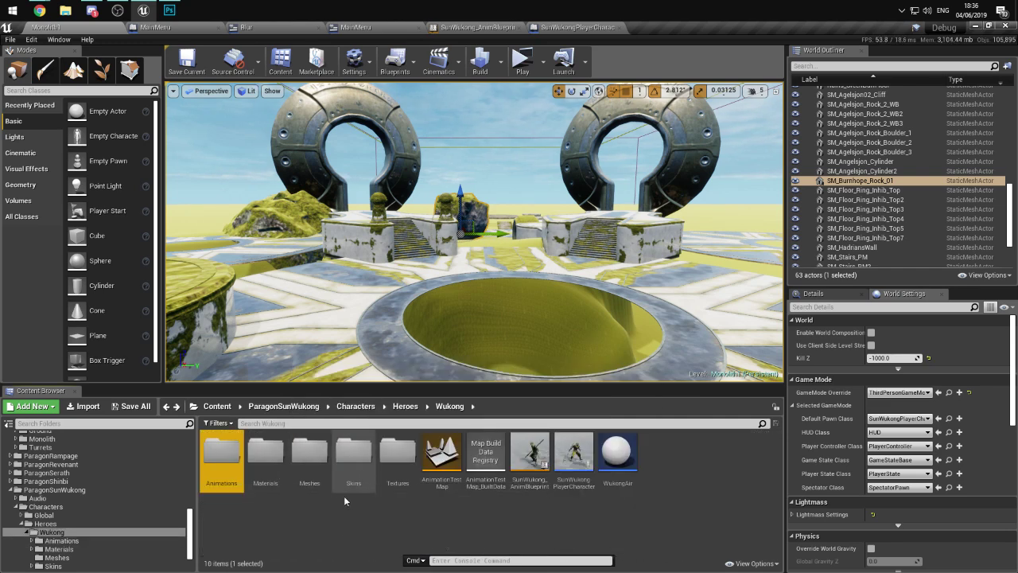
{"action": "key", "text": "alt+Right"}
- Open the Event Graph of SunWukong_AnimBlueprint and locate the Double Jump? SET node at the end of the execution chain
{"action": "left_click", "coordinate": [477, 27]}
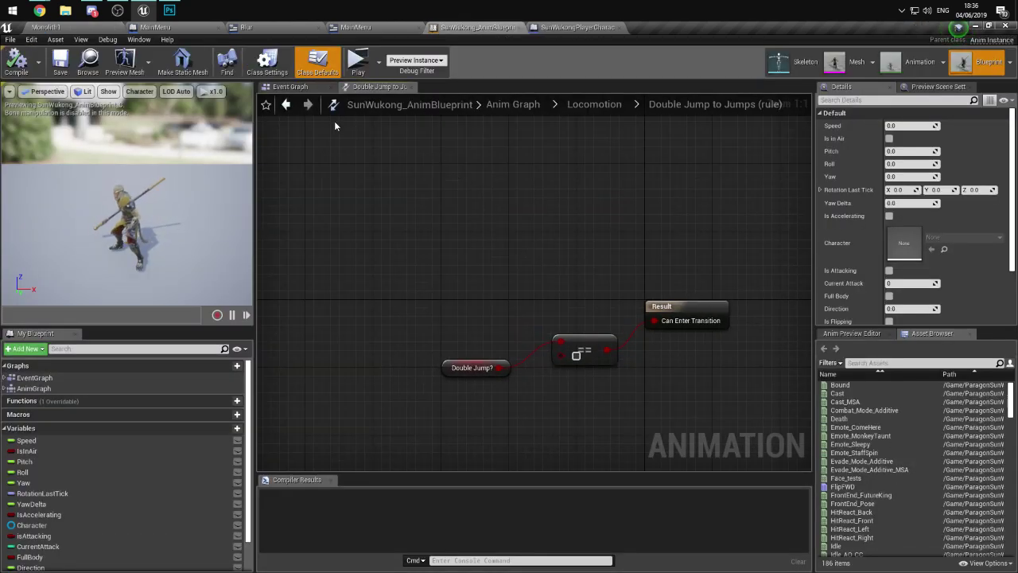
{"action": "left_click", "coordinate": [290, 86]}
{"action": "scroll", "coordinate": [412, 306], "scroll_direction": "down", "scroll_amount": 2}
{"action": "scroll", "coordinate": [484, 283], "scroll_direction": "up", "scroll_amount": 3}
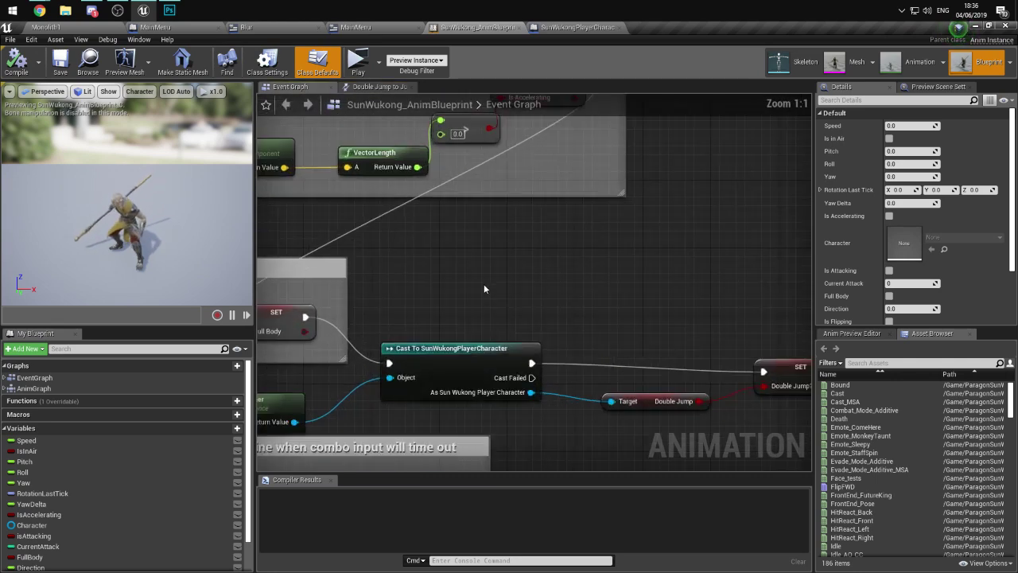
{"action": "right_click_drag", "start_coordinate": [484, 283], "coordinate": [575, 256]}
{"action": "scroll", "coordinate": [536, 280], "scroll_direction": "down", "scroll_amount": 1}
{"action": "scroll", "coordinate": [542, 274], "scroll_direction": "down", "scroll_amount": 5}
{"action": "scroll", "coordinate": [557, 304], "scroll_direction": "up", "scroll_amount": 4}
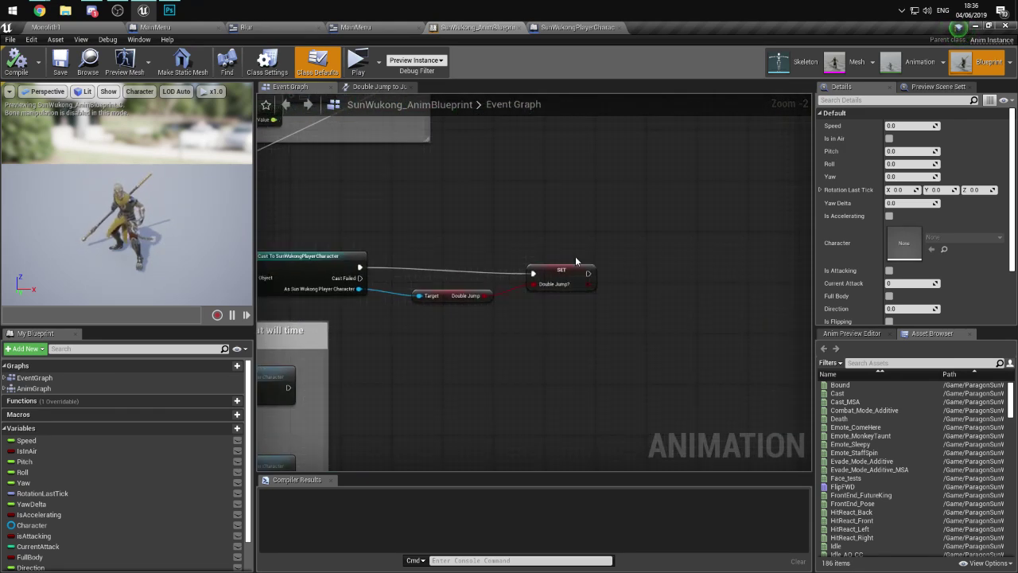
{"action": "left_click_drag", "start_coordinate": [591, 273], "coordinate": [642, 352]}
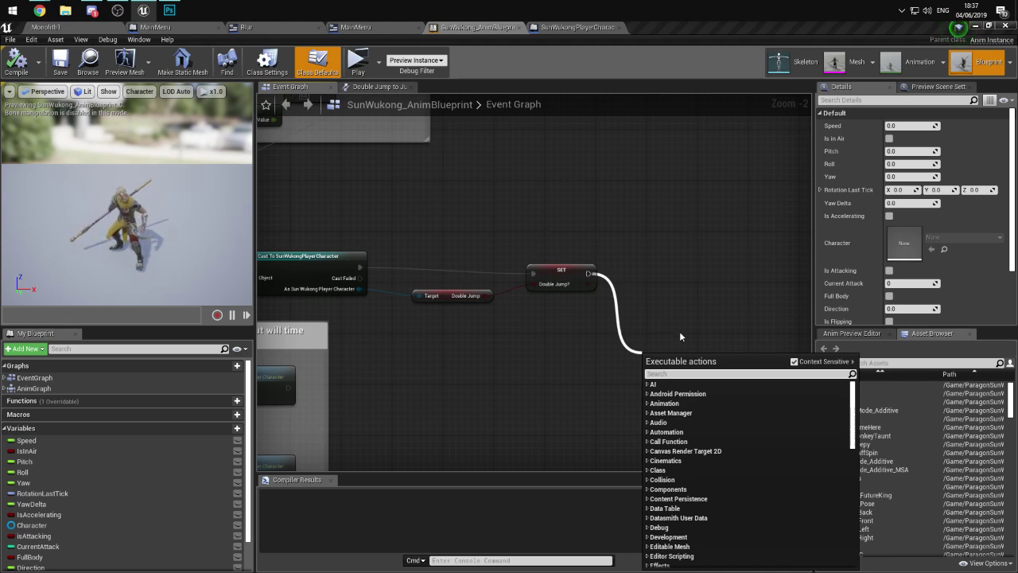
{"action": "type", "text": "cast to sun"}
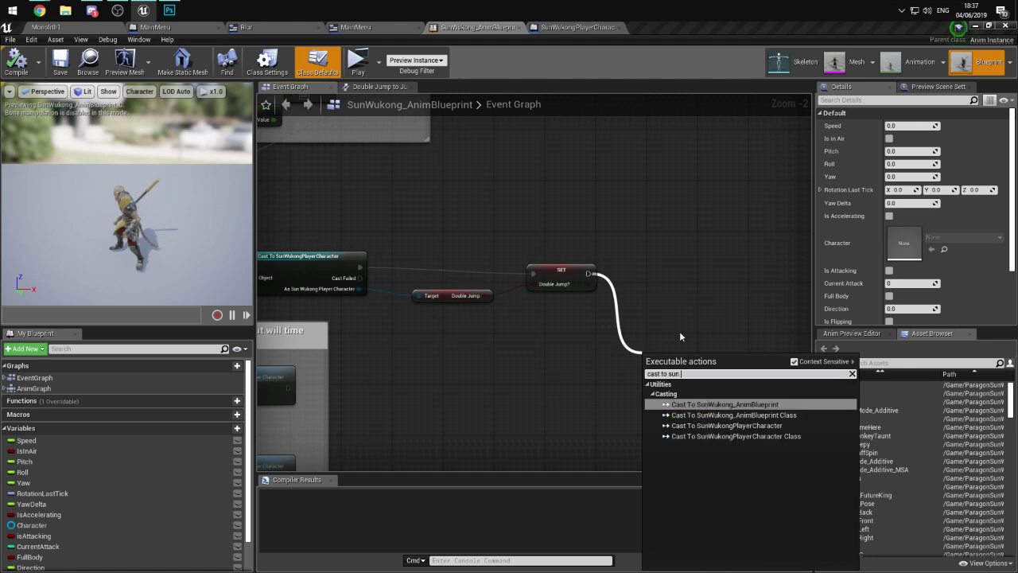
{"action": "key", "text": "Return"}
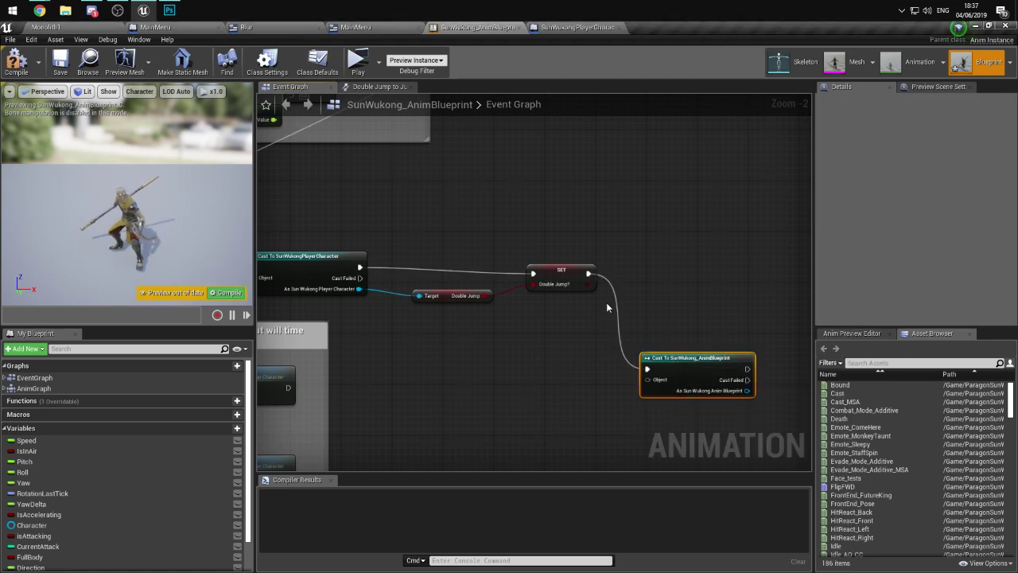
{"action": "key", "text": "ctrl+z"}
- Replace the cast after the Double Jump? SET node with a Cast To SunWukongPlayerCharacter node
{"action": "left_click_drag", "start_coordinate": [588, 273], "coordinate": [630, 341]}
{"action": "type", "text": "cast to sun"}
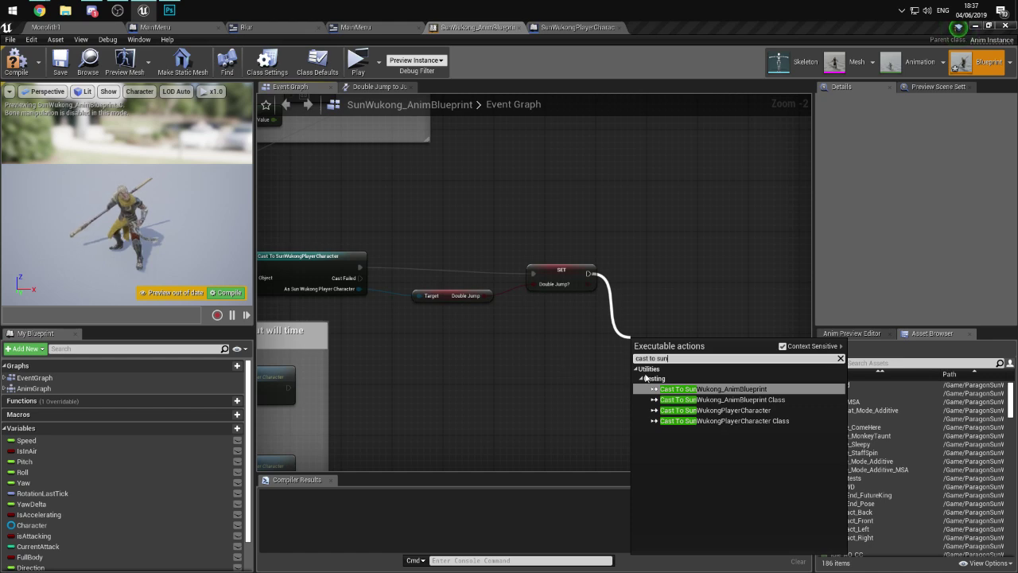
{"action": "left_click", "coordinate": [743, 410]}
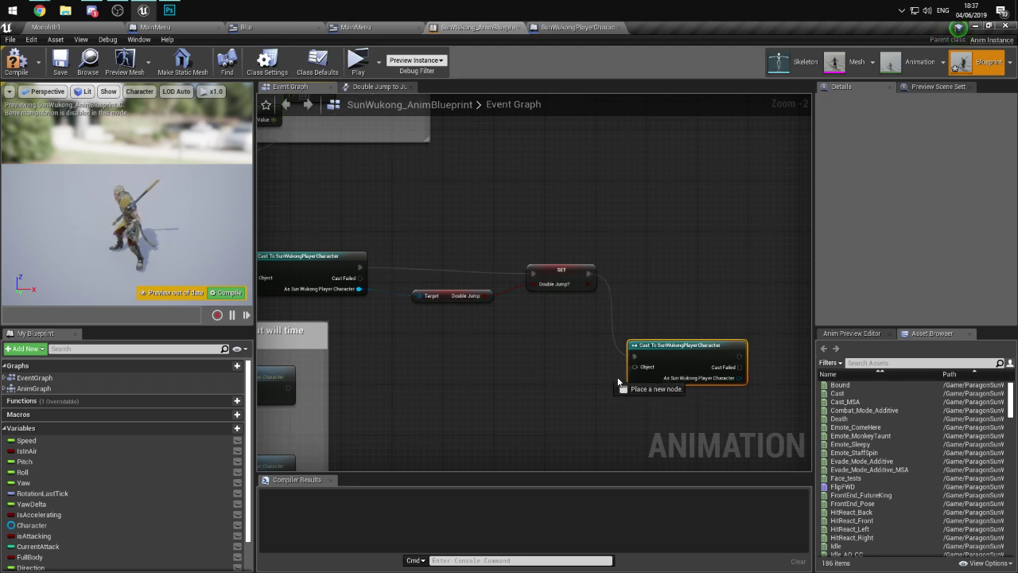
{"action": "left_click", "coordinate": [574, 435]}
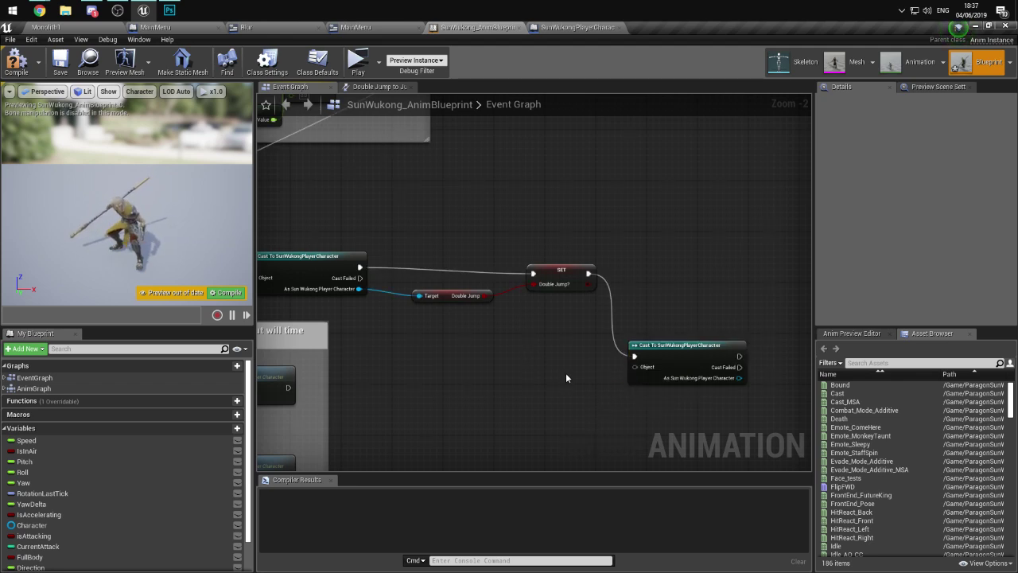
- Feed the new SunWukongPlayerCharacter cast's Object input from a Try Get node and add a new Boolean variable to the animation blueprint
{"action": "left_click_drag", "start_coordinate": [635, 367], "coordinate": [500, 389]}
{"action": "type", "text": "try get"}
{"action": "left_click", "coordinate": [644, 251]}
{"action": "right_click_drag", "start_coordinate": [621, 417], "coordinate": [505, 406]}
{"action": "left_click_drag", "start_coordinate": [461, 400], "coordinate": [462, 328]}
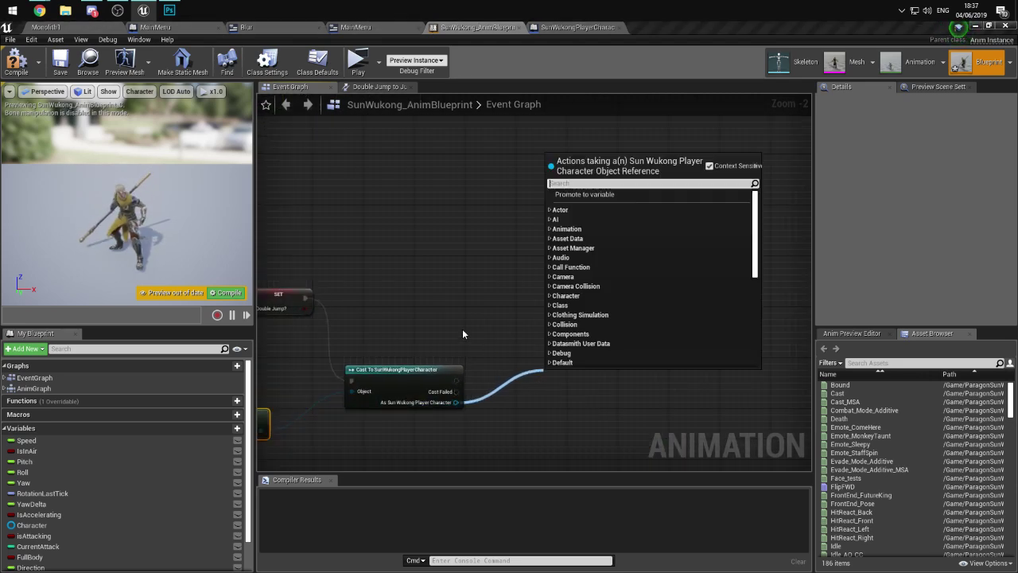
{"action": "right_click_drag", "start_coordinate": [462, 329], "coordinate": [284, 413]}
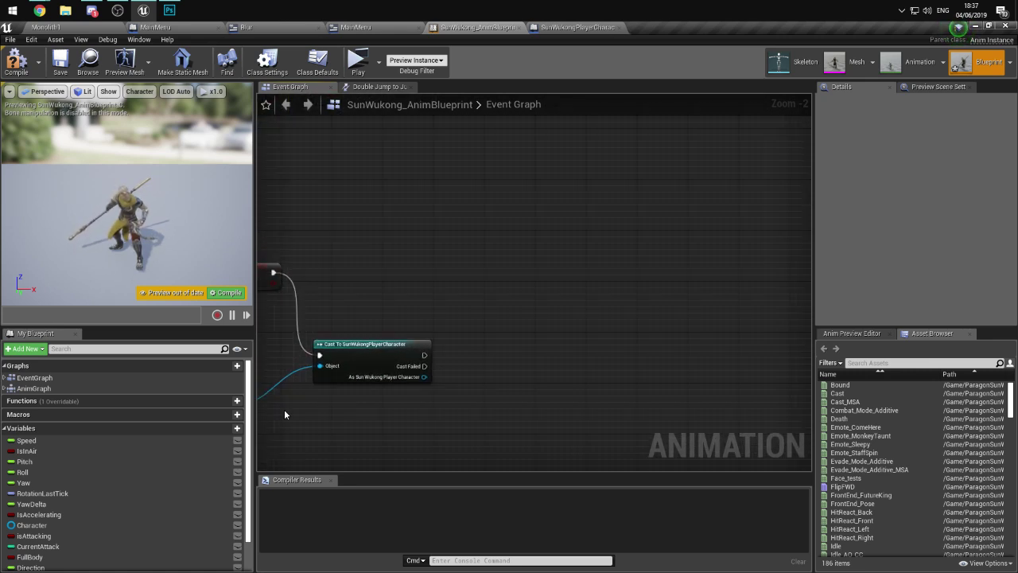
{"action": "left_click_drag", "start_coordinate": [391, 378], "coordinate": [213, 393]}
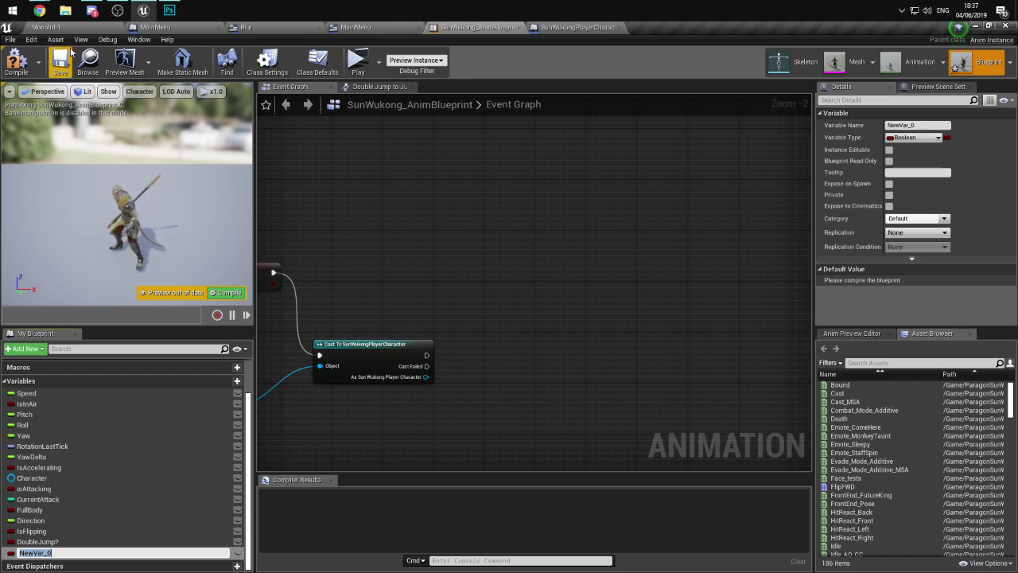
- Preview the Q_Slam animation from Wukong's Animations folder and return to SunWukong_AnimBlueprint
{"action": "left_click", "coordinate": [66, 30]}
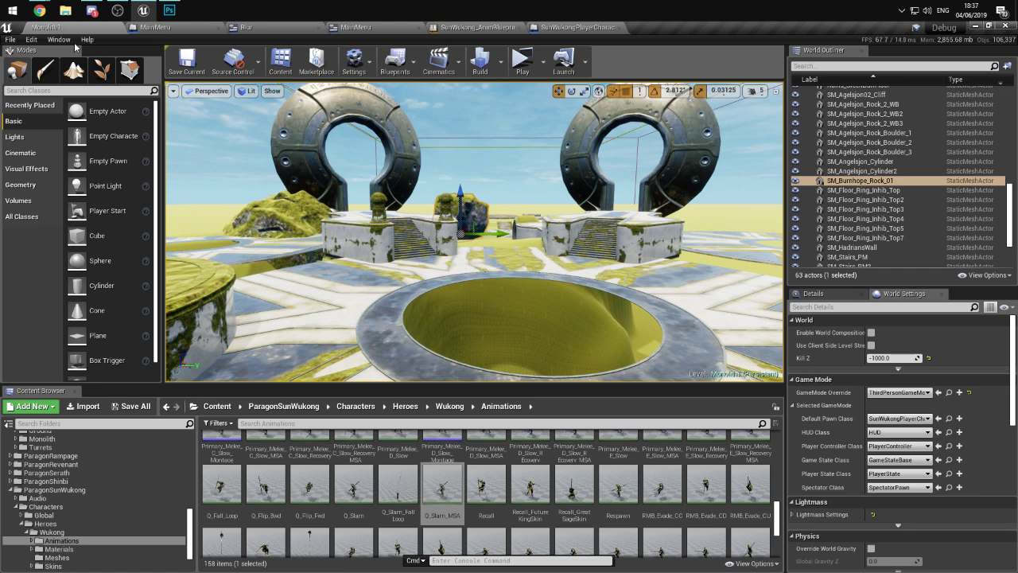
{"action": "left_click", "coordinate": [359, 500]}
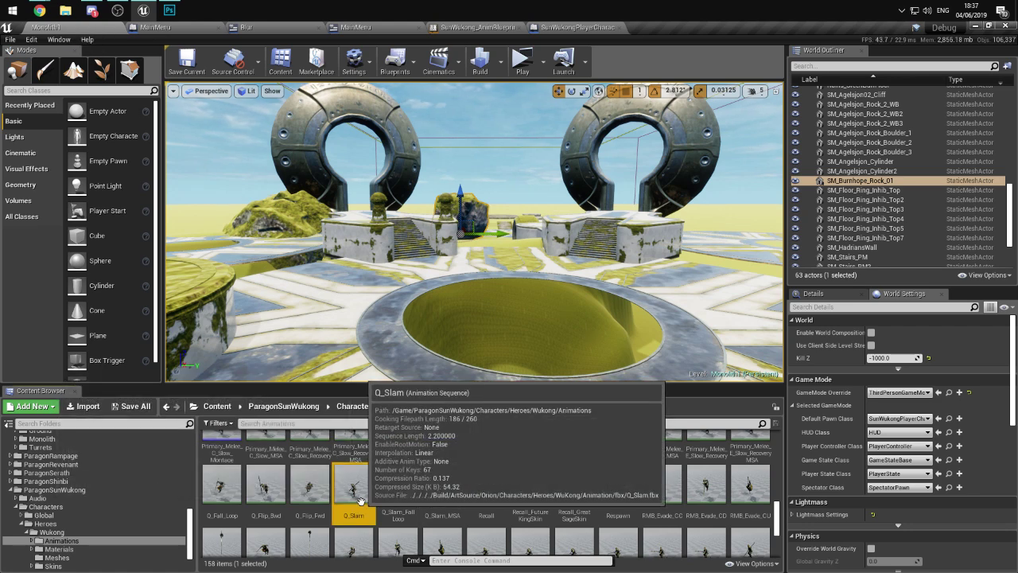
{"action": "double_click", "coordinate": [359, 499]}
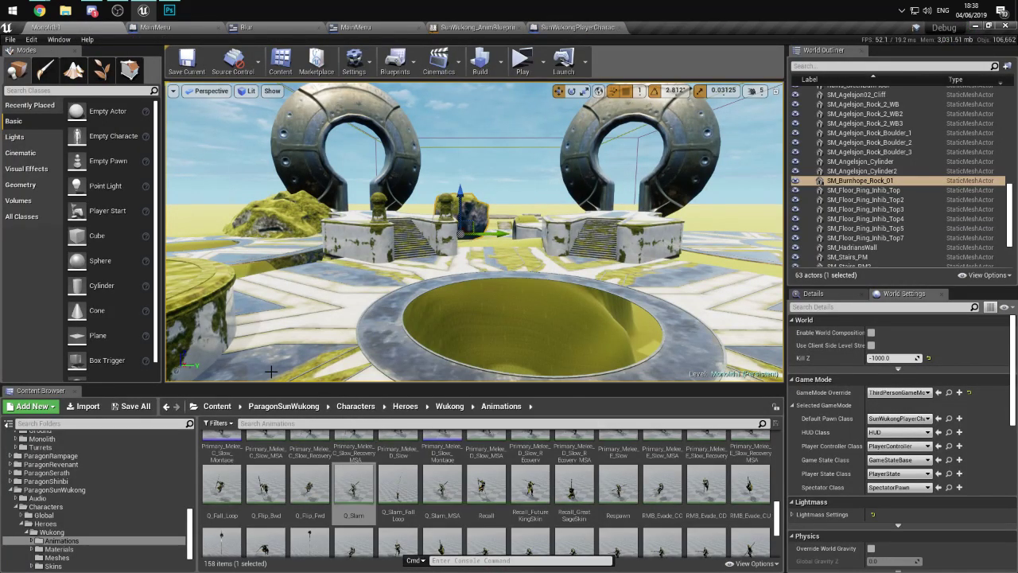
{"action": "left_click", "coordinate": [552, 28]}
{"action": "left_click", "coordinate": [475, 27]}
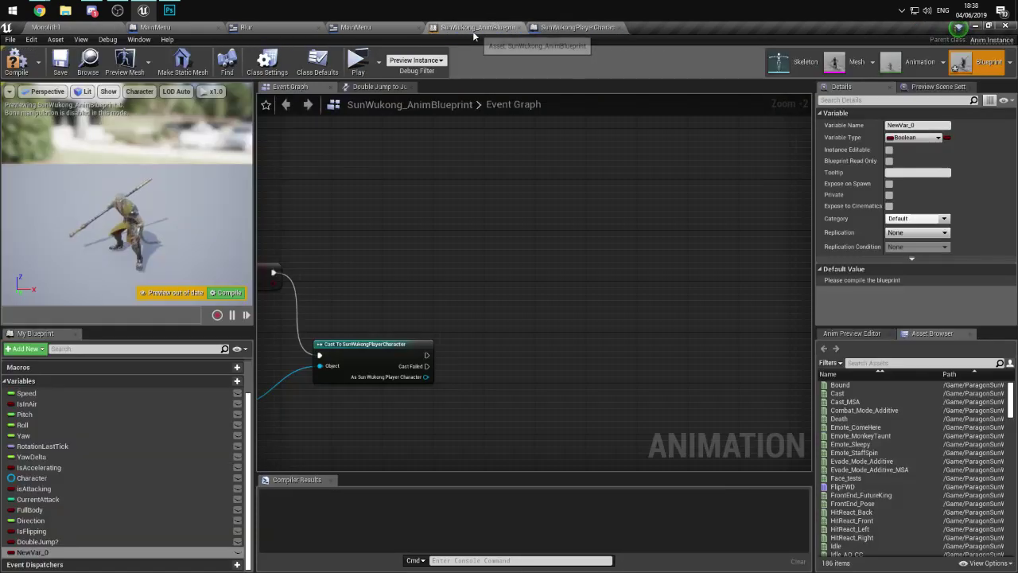
- Rename the new Boolean variable in SunWukong_AnimBlueprint to Slam
{"action": "right_click_drag", "start_coordinate": [415, 287], "coordinate": [444, 226]}
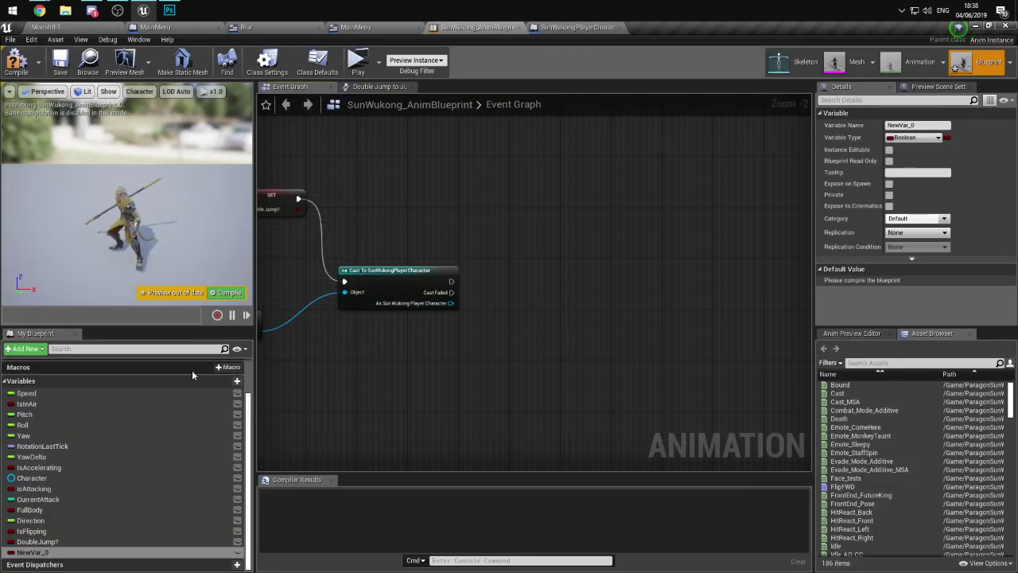
{"action": "double_click", "coordinate": [120, 552]}
{"action": "type", "text": "3"}
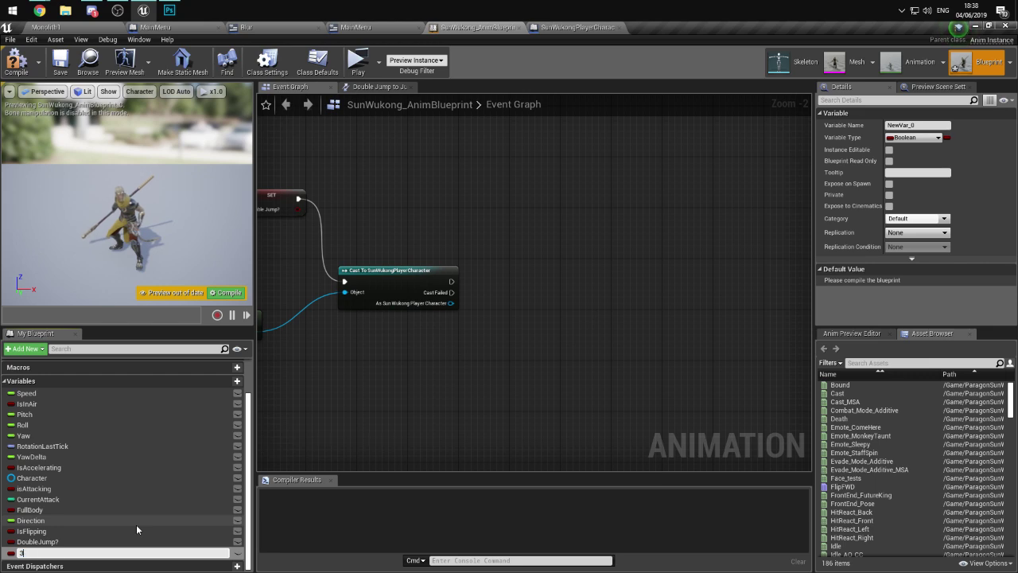
{"action": "key", "text": "BackSpace"}
{"action": "type", "text": "S"}
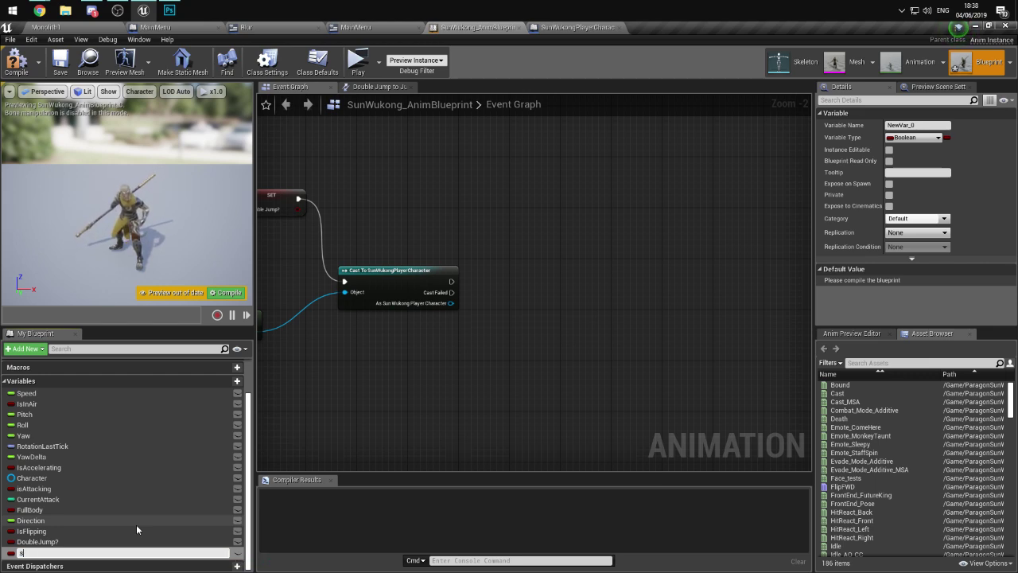
{"action": "type", "text": "lam"}
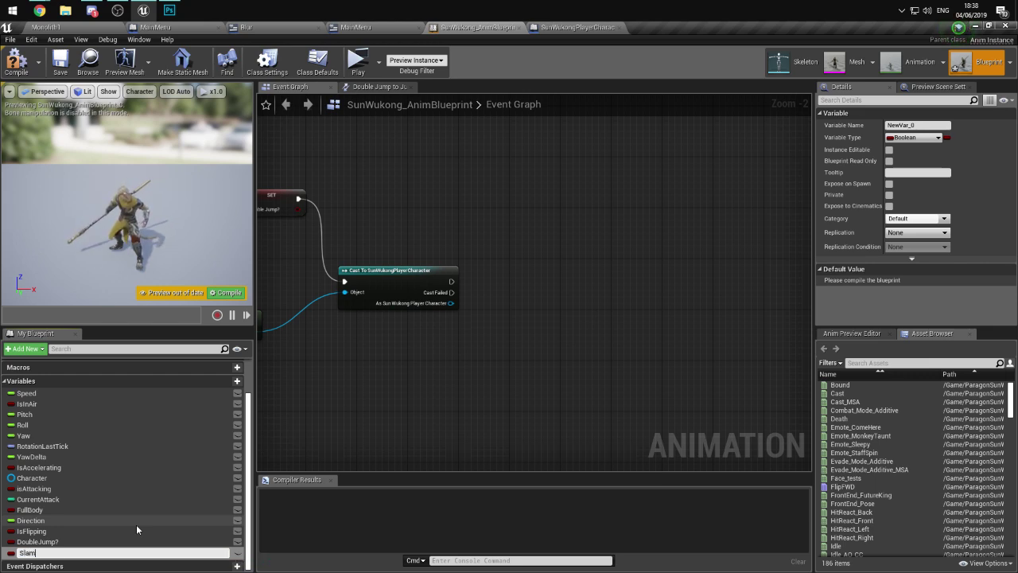
{"action": "key", "text": "Return"}
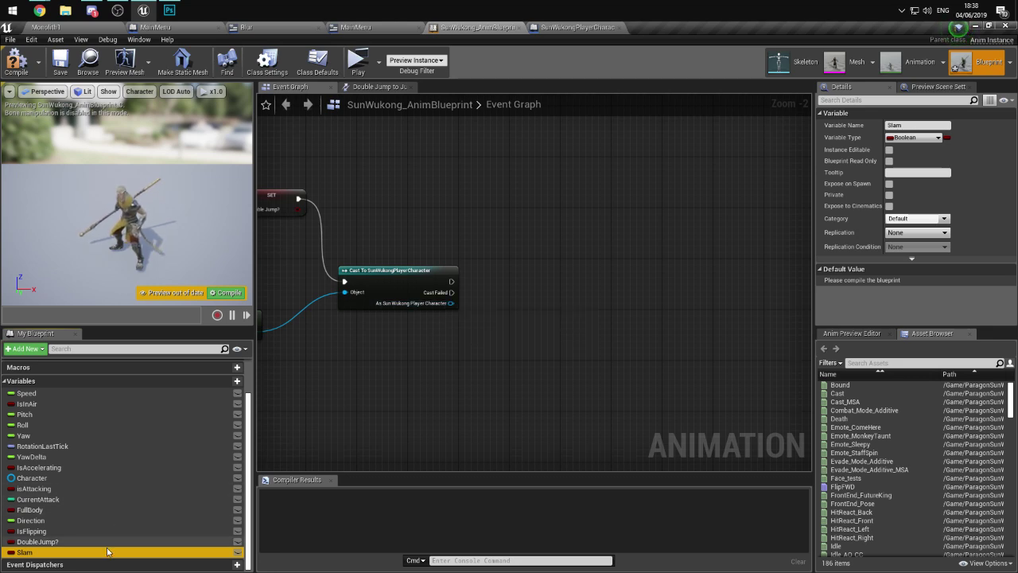
{"action": "left_click_drag", "start_coordinate": [450, 303], "coordinate": [503, 346]}
{"action": "type", "text": "get slam"}
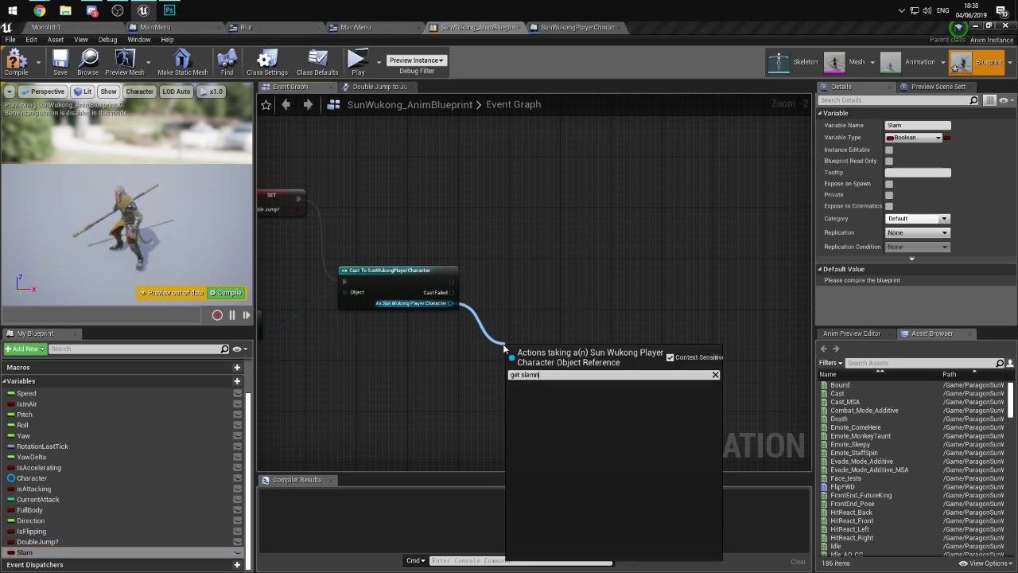
{"action": "left_click", "coordinate": [396, 325]}
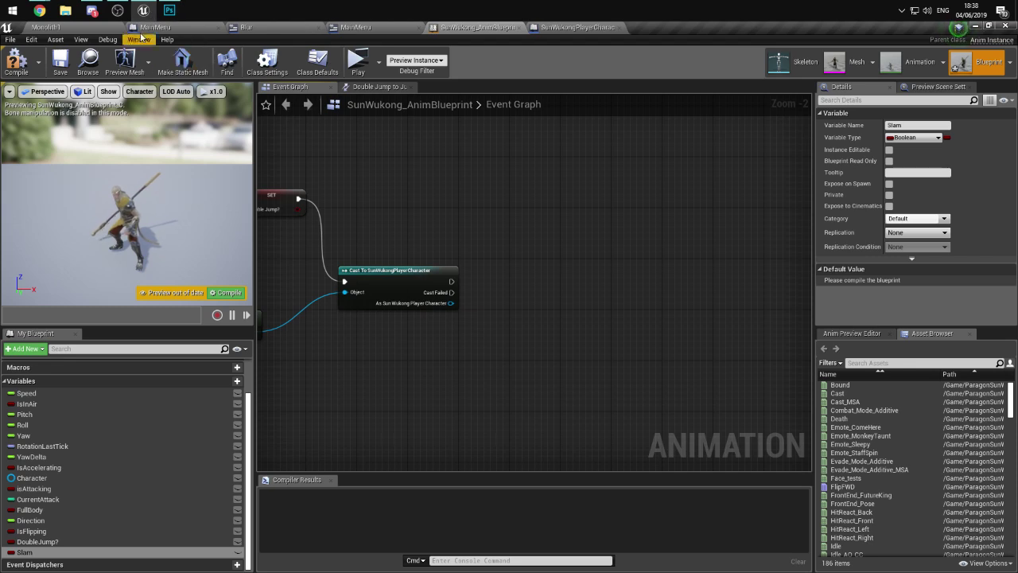
- Add a Boolean variable named Slam to the SunWukongPlayerCharacter blueprint
{"action": "left_click", "coordinate": [574, 27]}
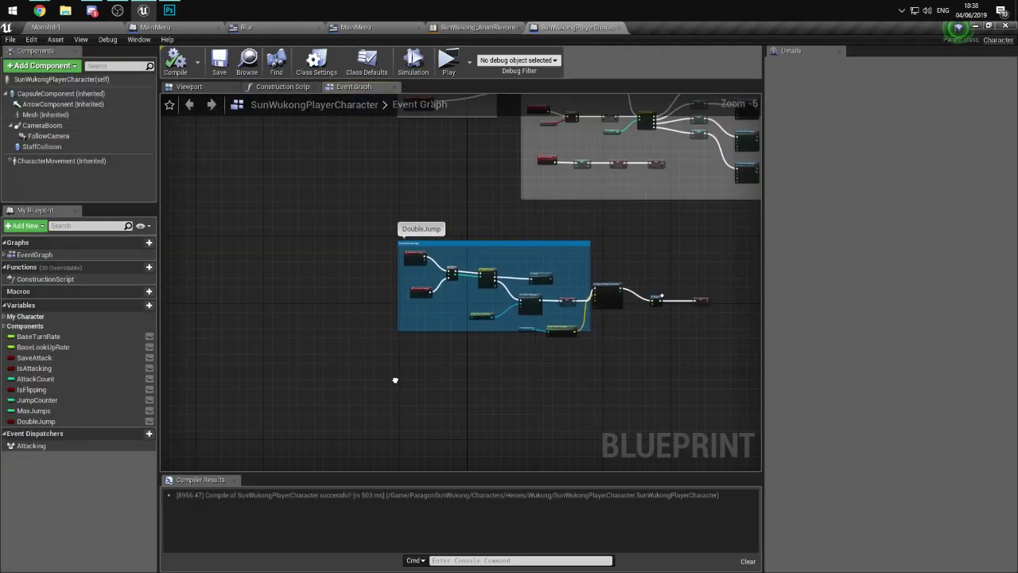
{"action": "left_click", "coordinate": [137, 305]}
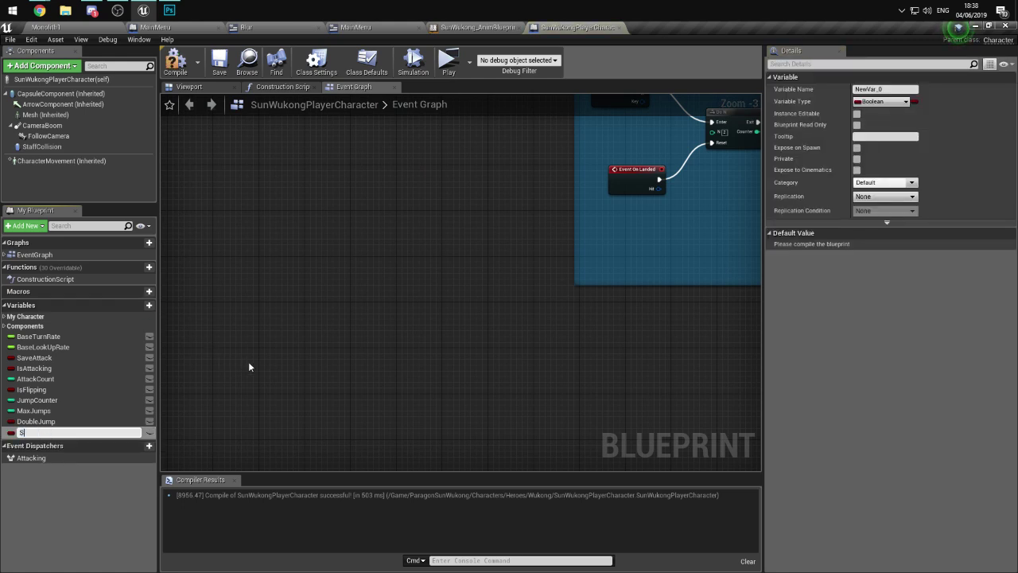
{"action": "type", "text": "Slam"}
{"action": "key", "text": "Return"}
- In SunWukong_AnimBlueprint, add a Get Slam node fed by the cast's As Sun Wukong Player Character output
{"action": "left_click", "coordinate": [471, 27]}
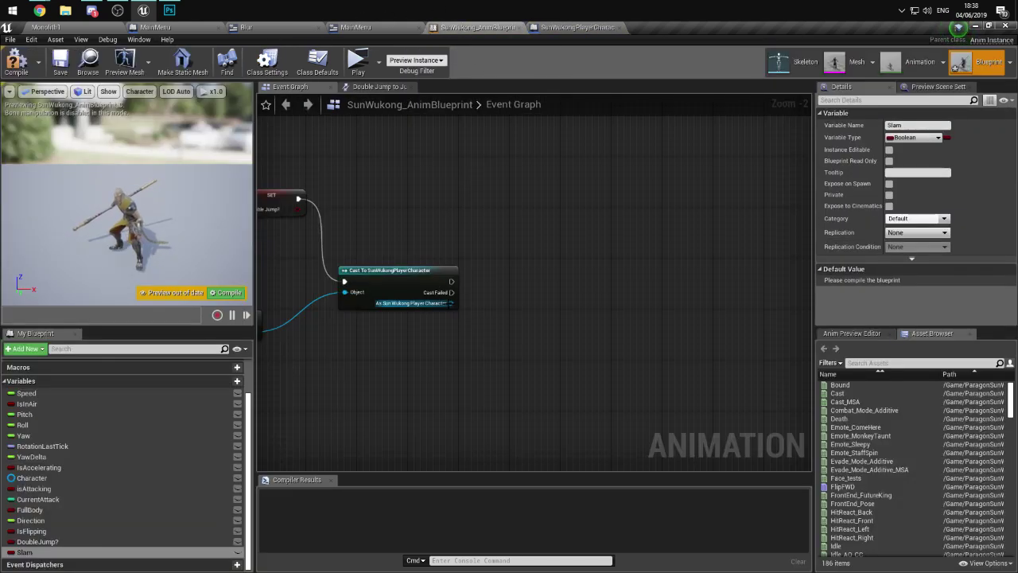
{"action": "left_click_drag", "start_coordinate": [450, 303], "coordinate": [531, 361]}
{"action": "type", "text": "slam"}
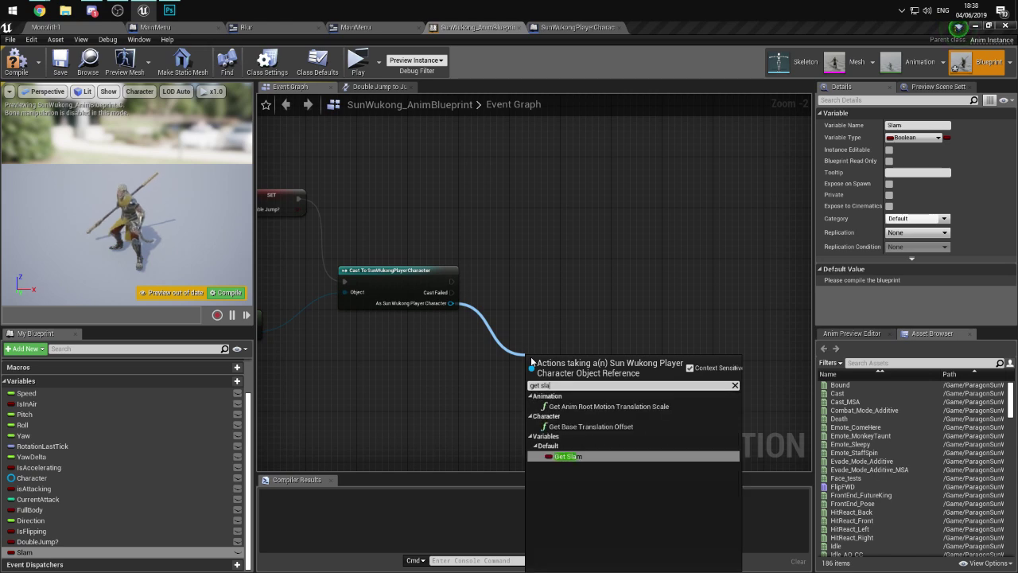
{"action": "key", "text": "Escape"}
- Promote the Slam getter's output to a new Boolean variable named Slam?, with its own SET node
{"action": "left_click_drag", "start_coordinate": [585, 361], "coordinate": [630, 317]}
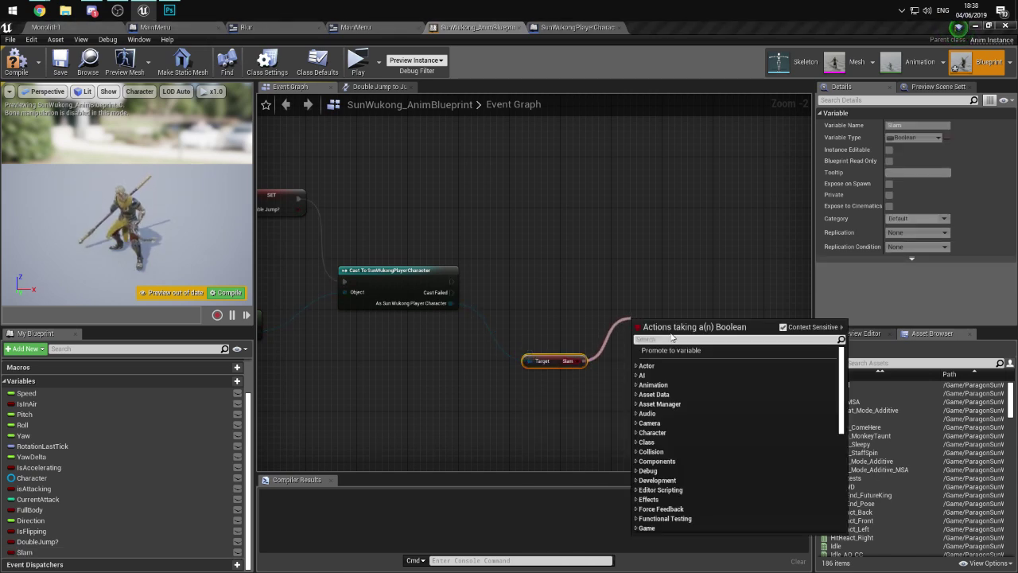
{"action": "key", "text": "Escape"}
{"action": "left_click", "coordinate": [708, 362]}
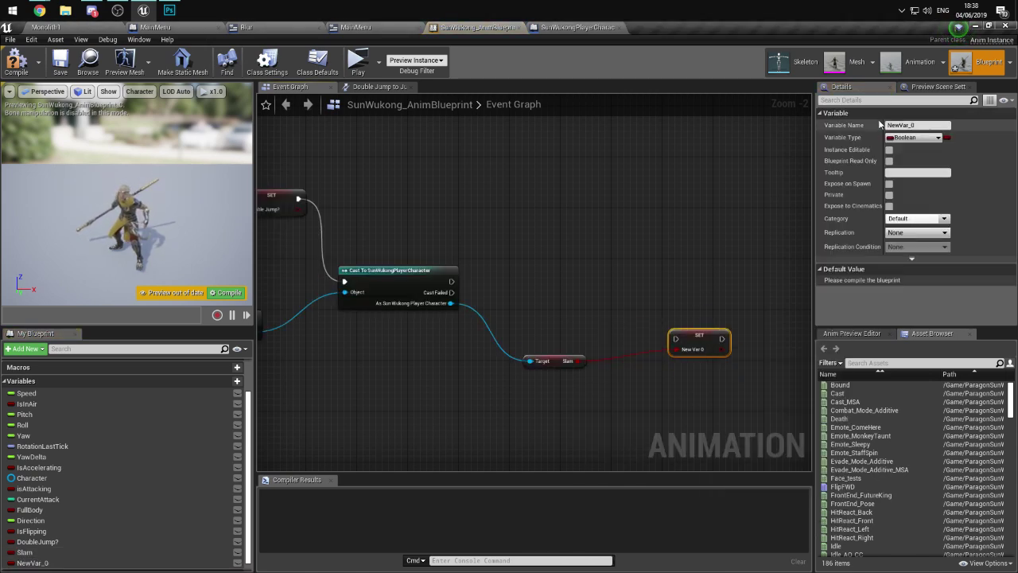
{"action": "left_click", "coordinate": [922, 125]}
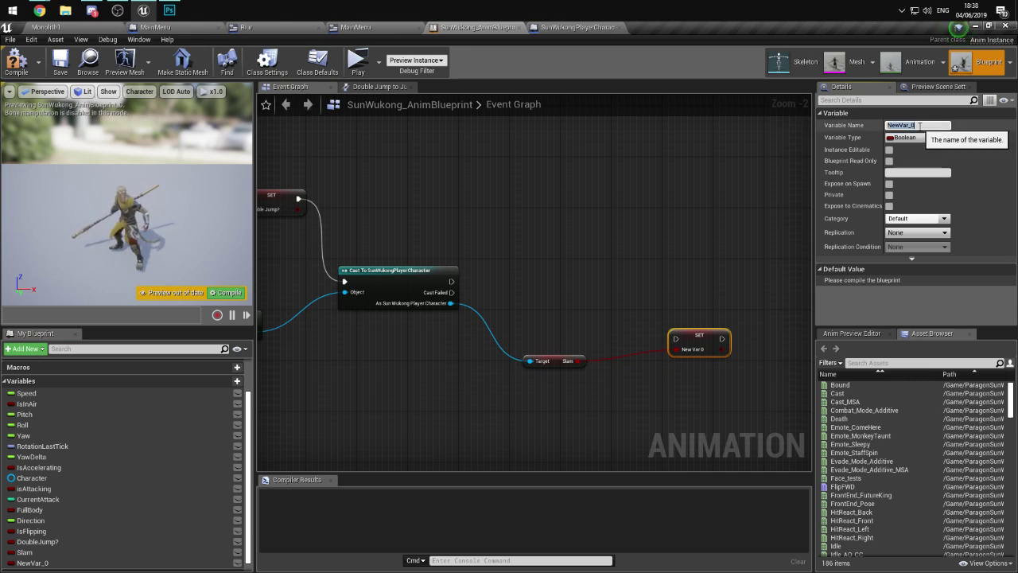
{"action": "type", "text": "Sla"}
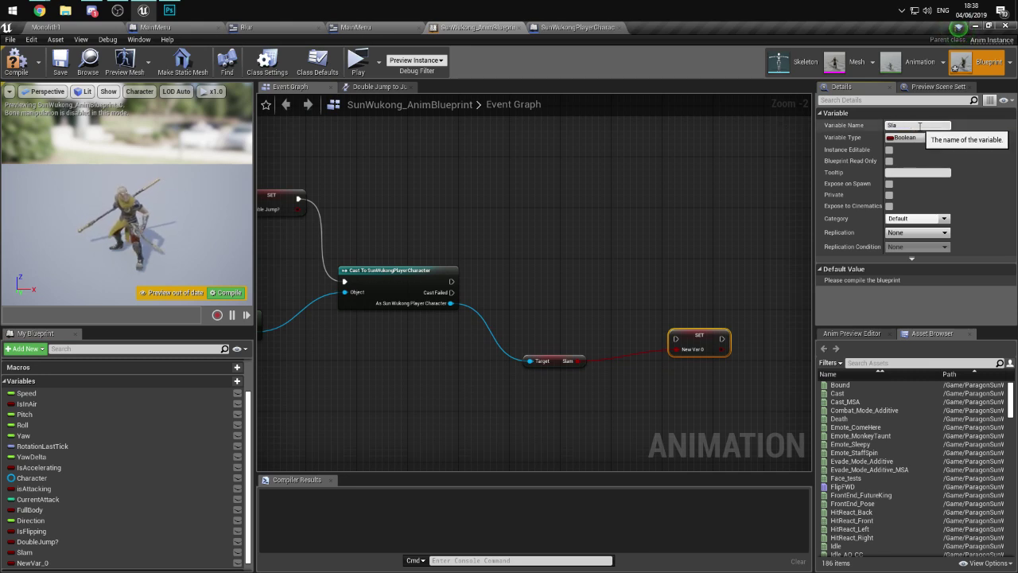
{"action": "type", "text": "m?"}
{"action": "key", "text": "Return"}
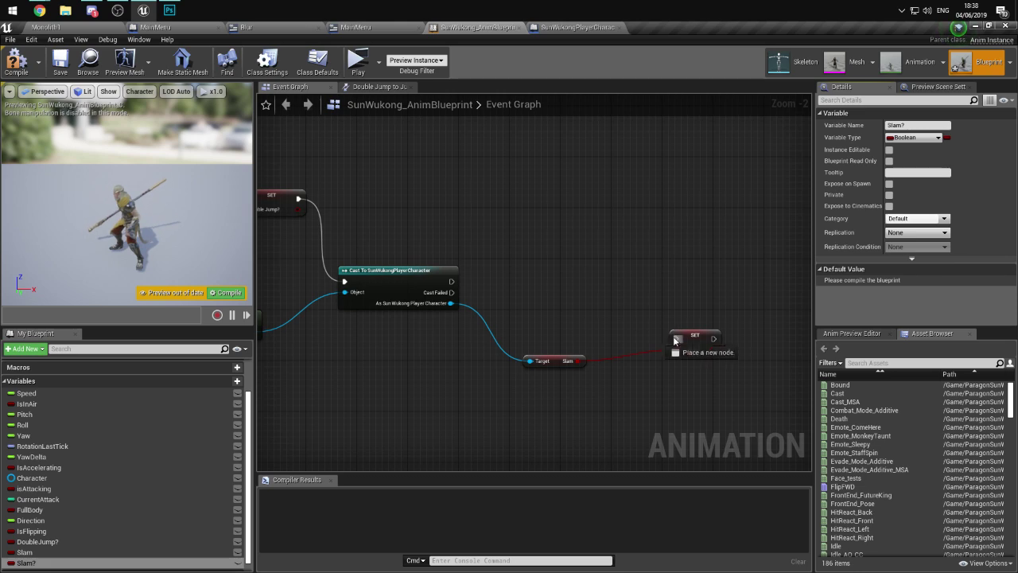
- Connect the cast's execution output to the Slam? SET node and try to compile the animation blueprint
{"action": "left_click_drag", "start_coordinate": [675, 338], "coordinate": [644, 277]}
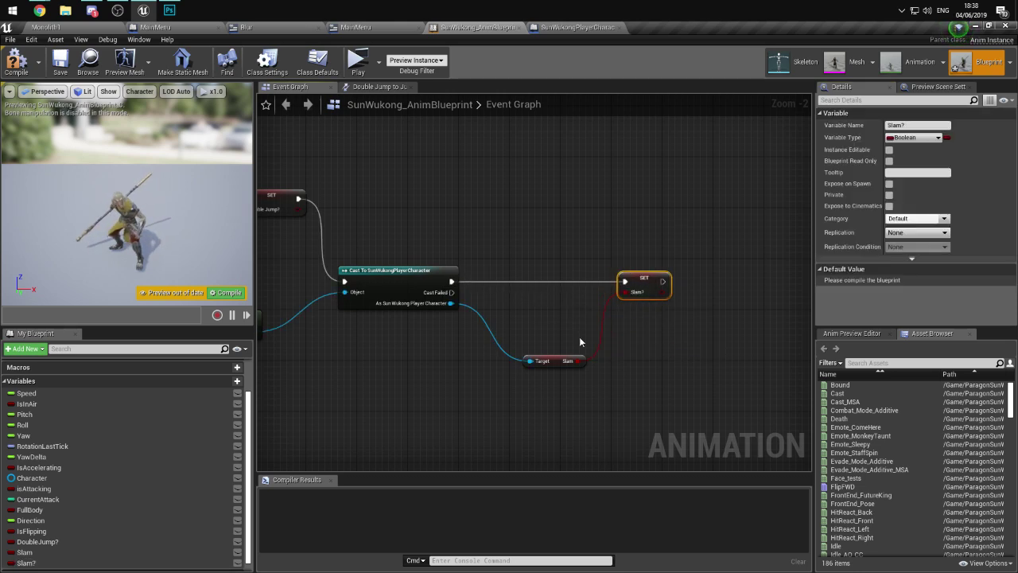
{"action": "left_click_drag", "start_coordinate": [529, 360], "coordinate": [552, 335]}
{"action": "left_click", "coordinate": [533, 295]}
{"action": "left_click_drag", "start_coordinate": [451, 303], "coordinate": [529, 360]}
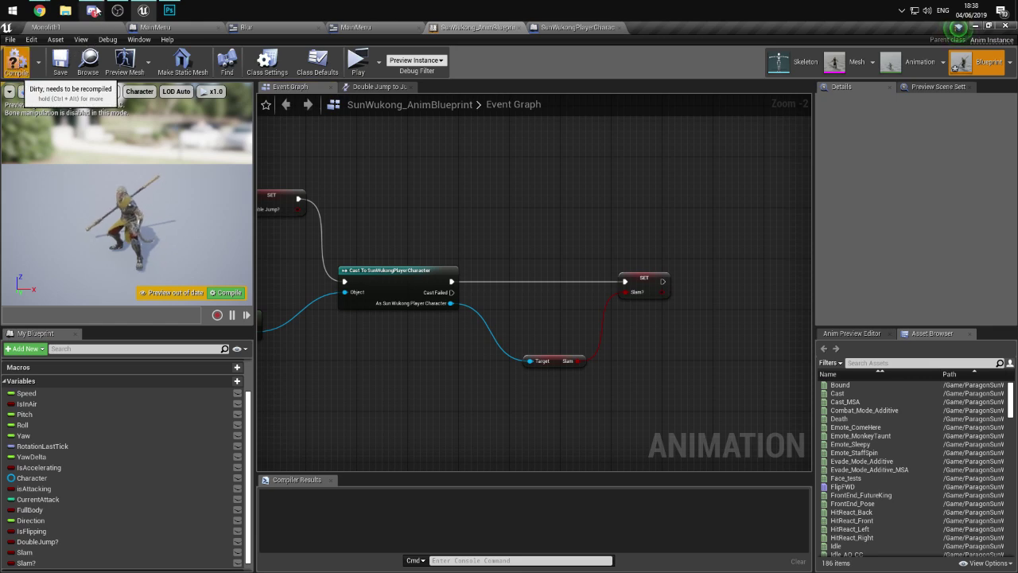
{"action": "left_click", "coordinate": [16, 62]}
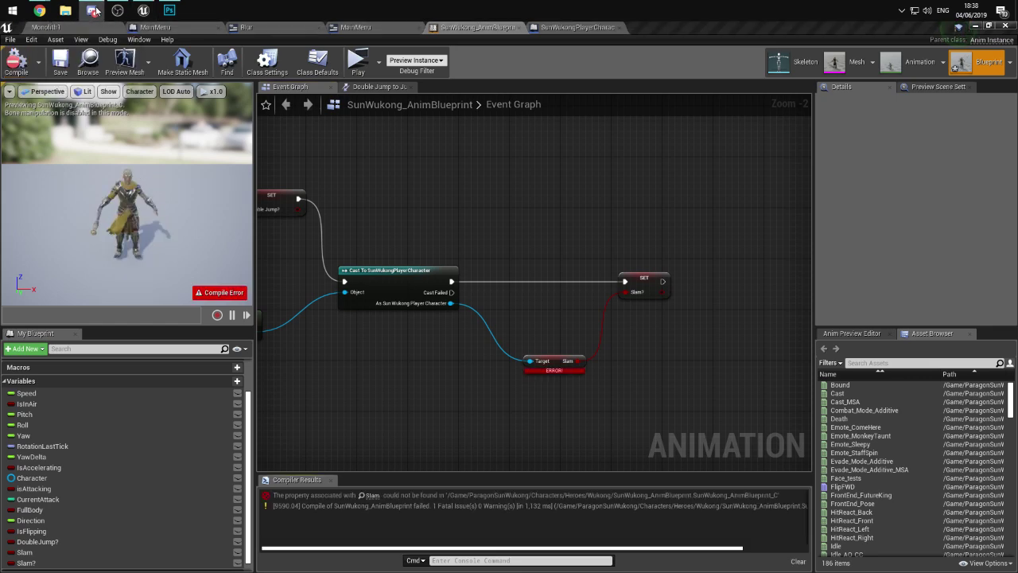
{"action": "left_click", "coordinate": [554, 362]}
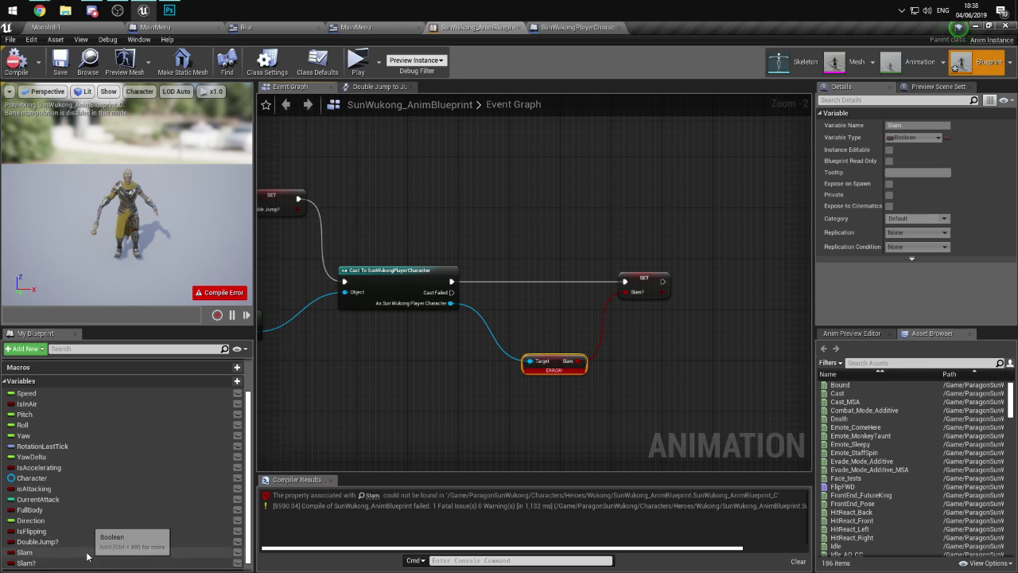
- Compile and save SunWukongPlayerCharacter, recompile SunWukong_AnimBlueprint and run the pending autosave
{"action": "left_click", "coordinate": [576, 26]}
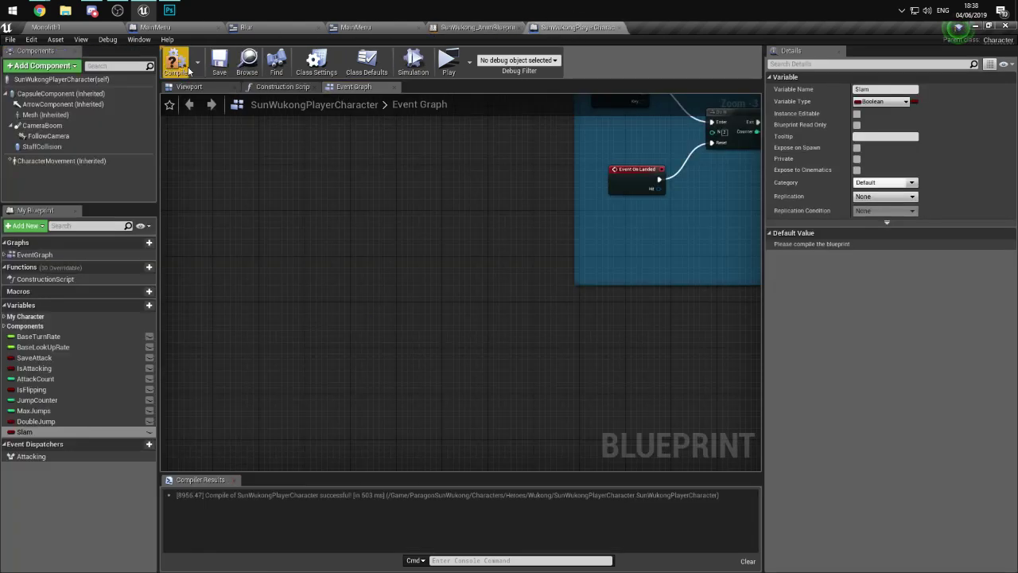
{"action": "left_click", "coordinate": [182, 70]}
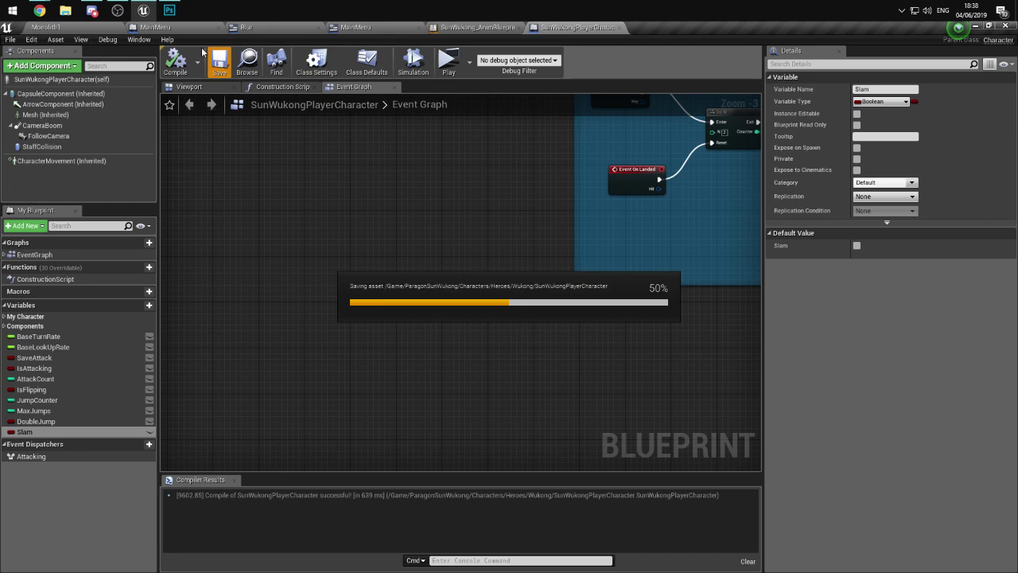
{"action": "left_click", "coordinate": [80, 30]}
{"action": "left_click", "coordinate": [475, 27]}
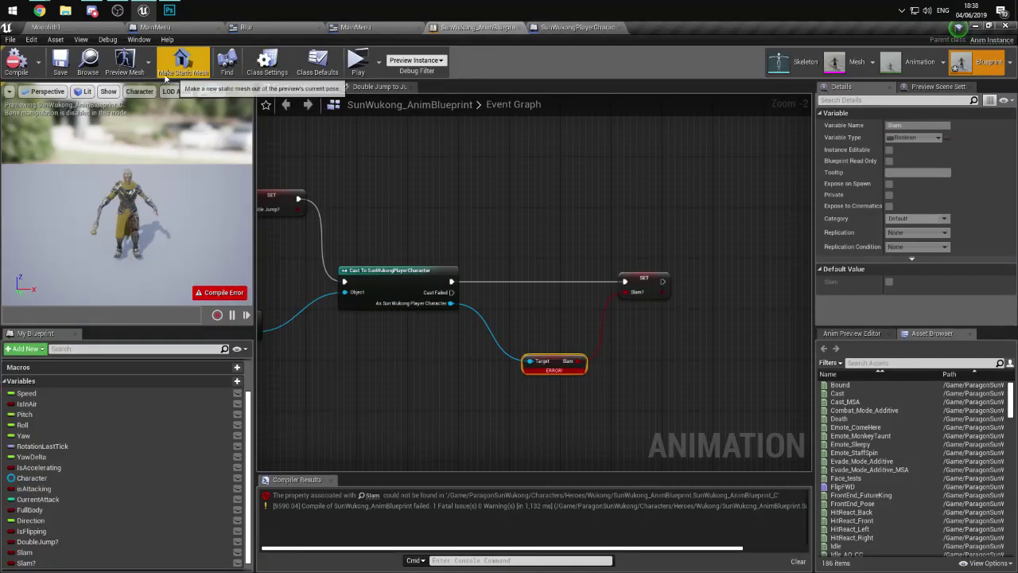
{"action": "left_click", "coordinate": [24, 72]}
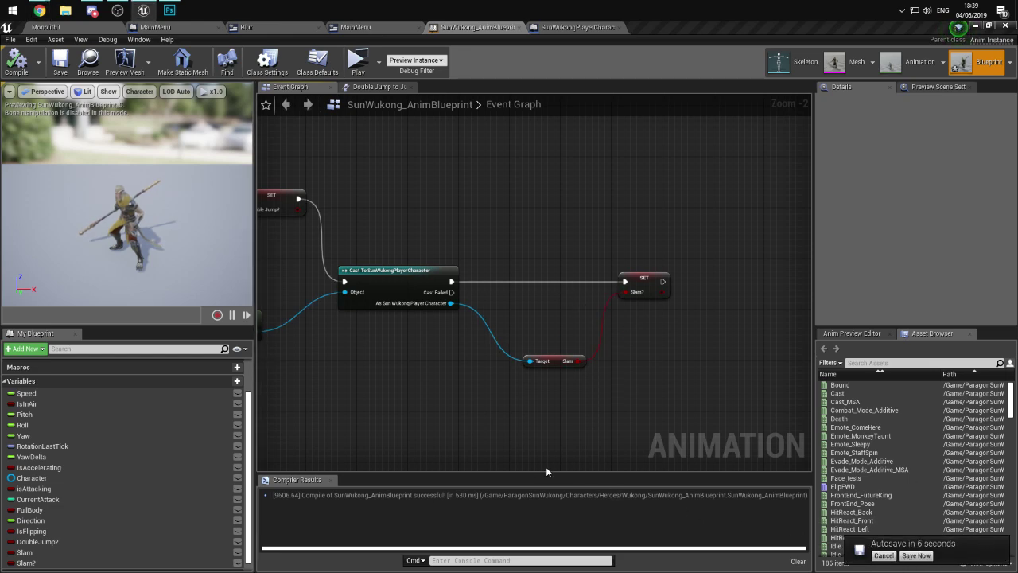
{"action": "left_click", "coordinate": [917, 556]}
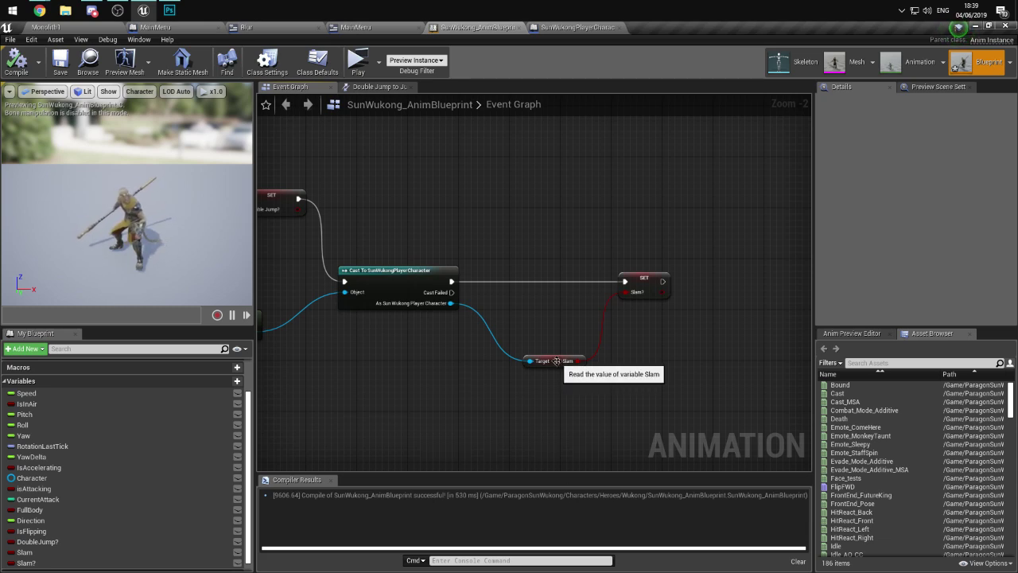
- Move the Slam getter up so it sits between the cast node and the Slam? SET node
{"action": "left_click_drag", "start_coordinate": [554, 362], "coordinate": [538, 350]}
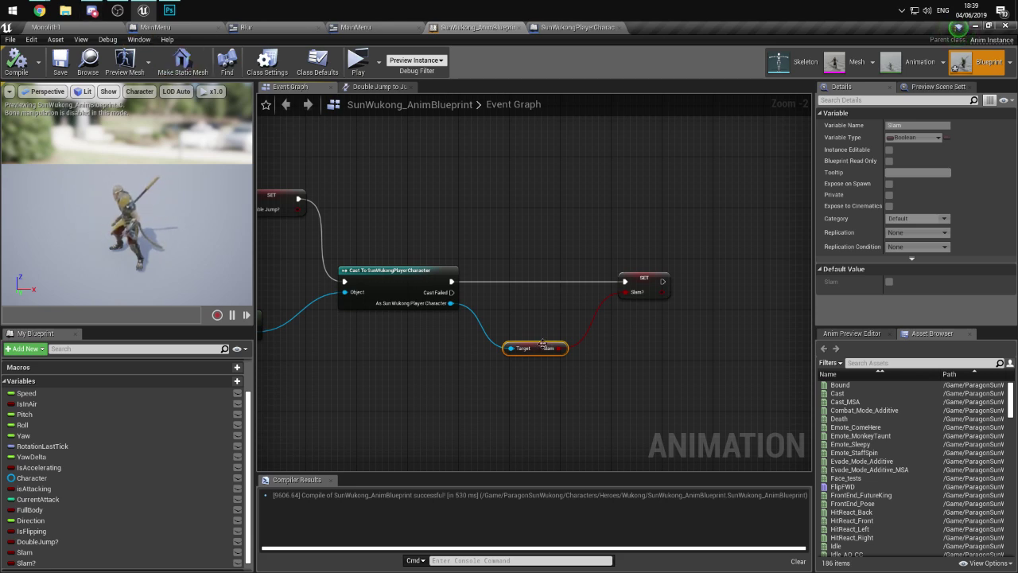
{"action": "left_click_drag", "start_coordinate": [543, 344], "coordinate": [543, 328]}
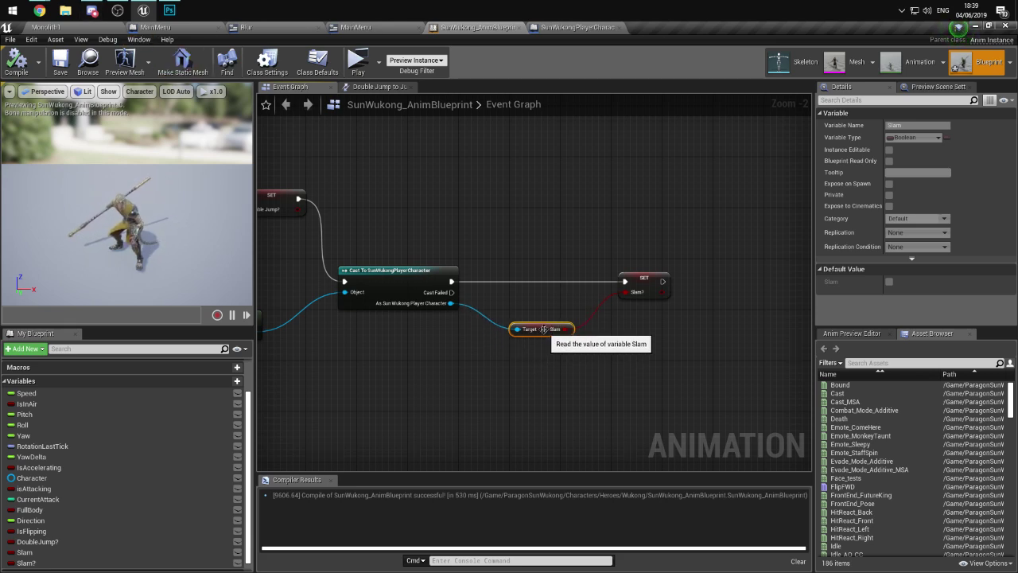
{"action": "left_click", "coordinate": [533, 319]}
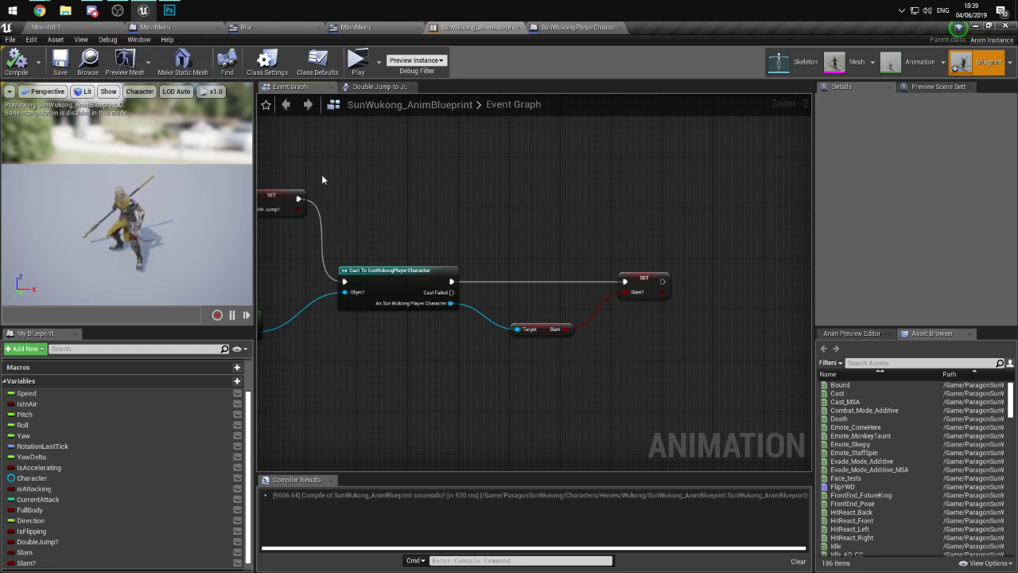
{"action": "scroll", "coordinate": [379, 343], "scroll_direction": "down", "scroll_amount": 3}
{"action": "scroll", "coordinate": [438, 343], "scroll_direction": "up", "scroll_amount": 4}
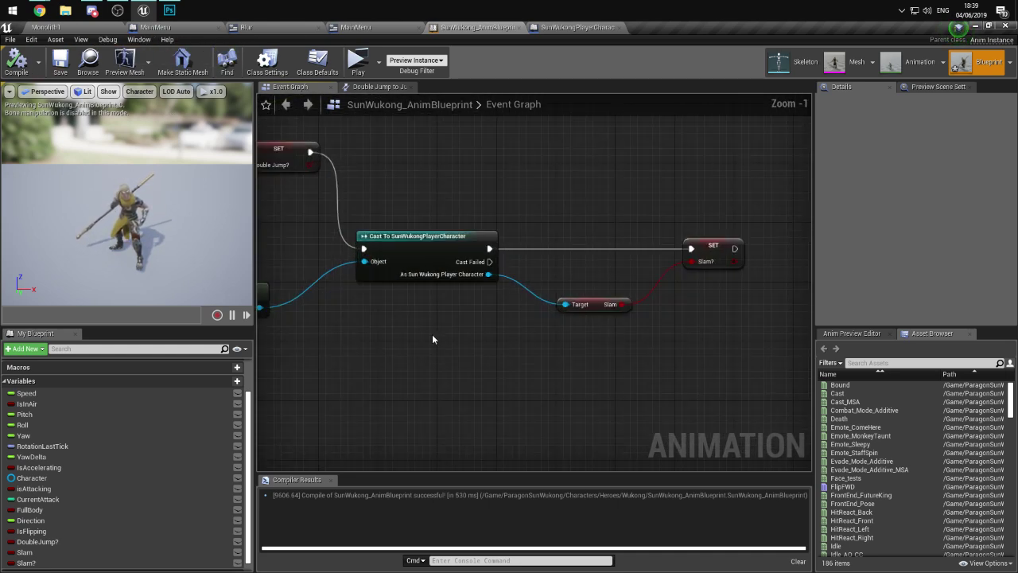
{"action": "right_click_drag", "start_coordinate": [433, 340], "coordinate": [372, 319]}
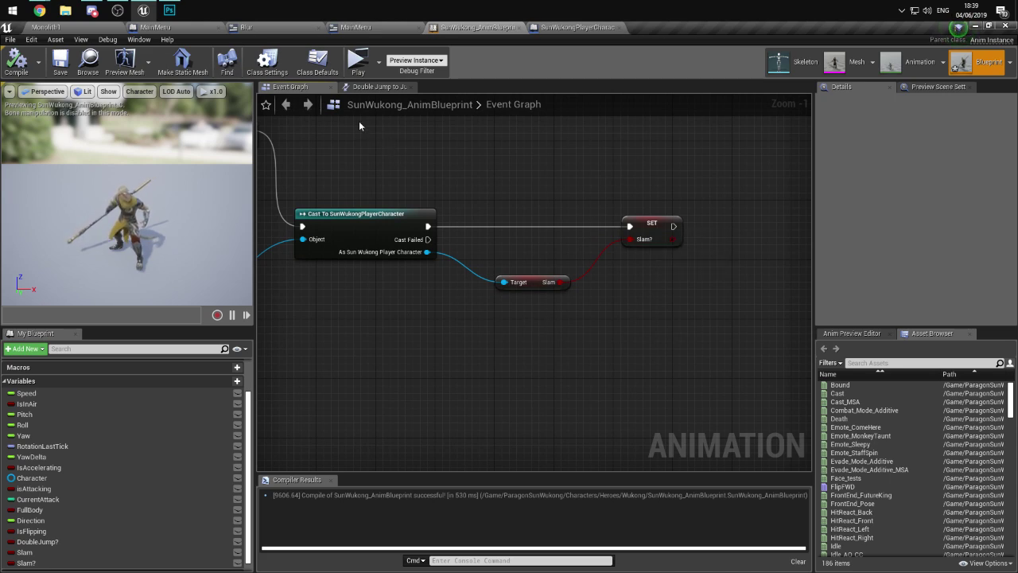
{"action": "scroll", "coordinate": [603, 298], "scroll_direction": "down", "scroll_amount": 4}
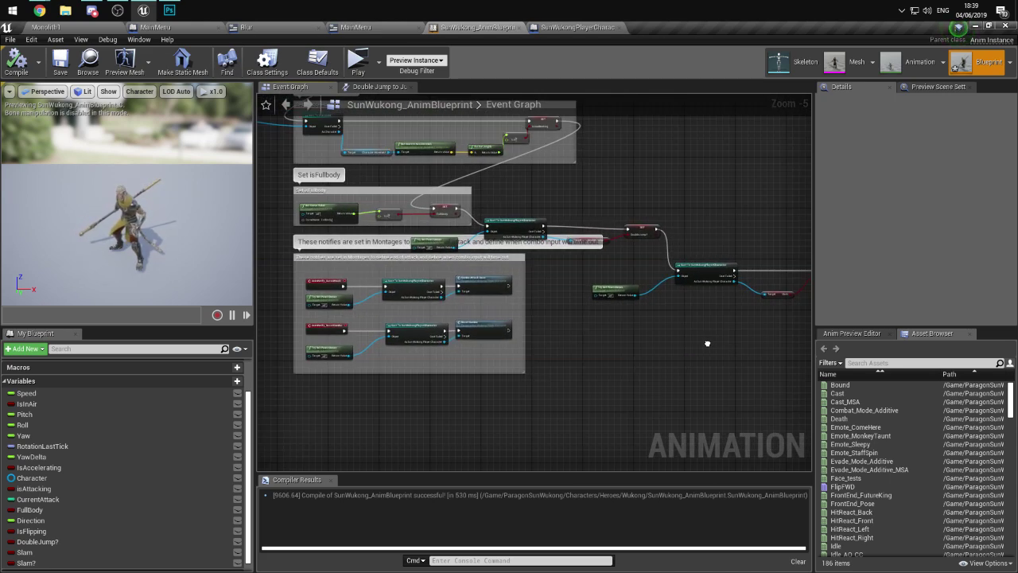
{"action": "right_click_drag", "start_coordinate": [708, 343], "coordinate": [484, 312]}
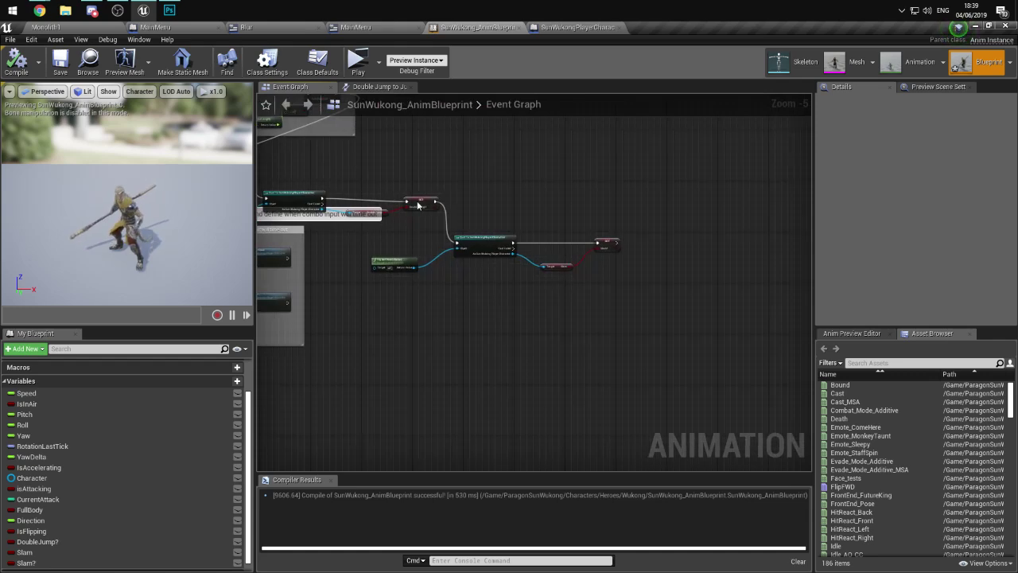
{"action": "left_click", "coordinate": [428, 105]}
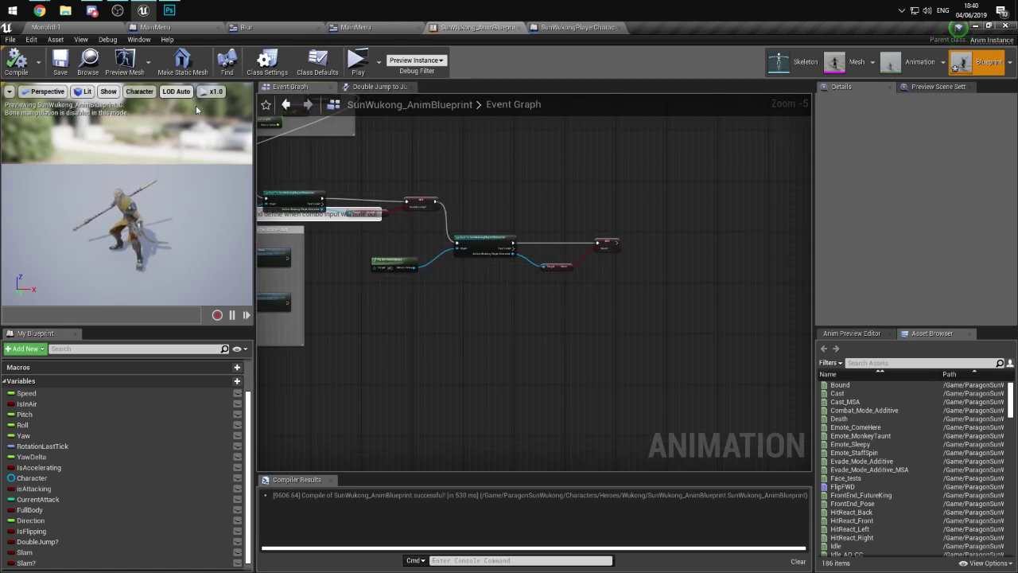
{"action": "scroll", "coordinate": [531, 228], "scroll_direction": "up", "scroll_amount": 3}
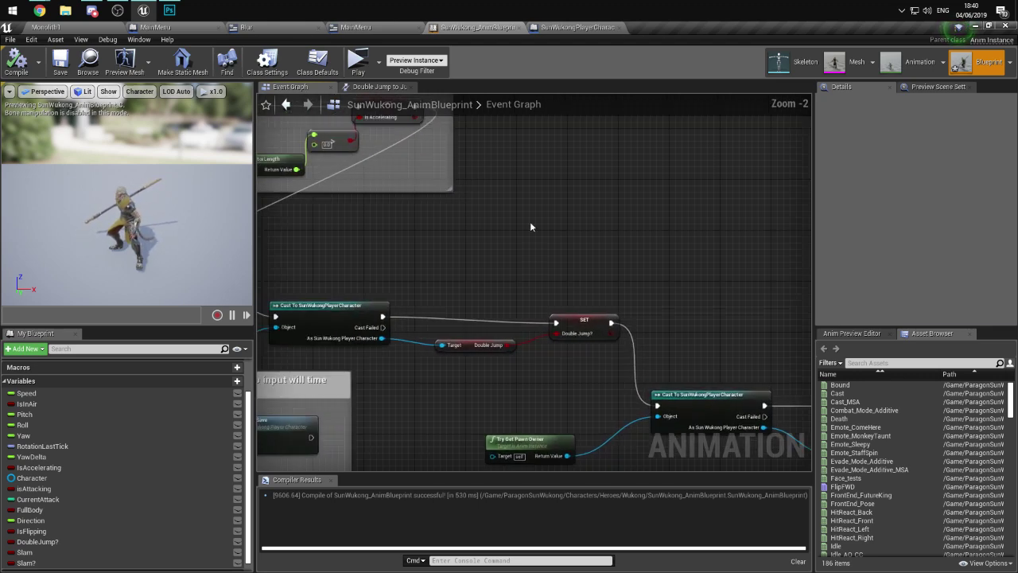
- Check the Double Jump to Jumps rule and open the Locomotion state machine from the Anim Graph
{"action": "left_click", "coordinate": [382, 87]}
{"action": "left_click", "coordinate": [594, 104]}
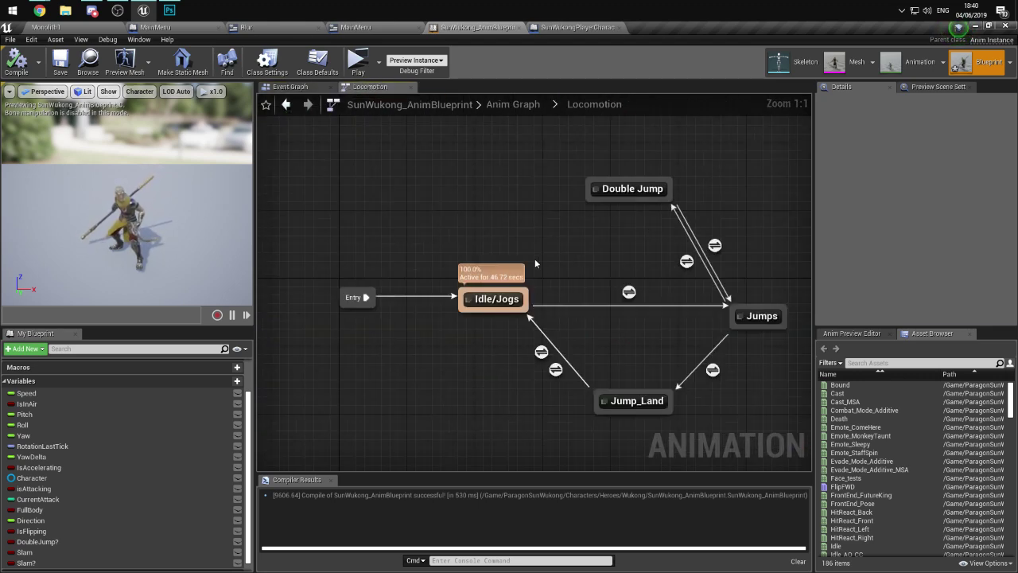
{"action": "right_click_drag", "start_coordinate": [535, 264], "coordinate": [430, 188]}
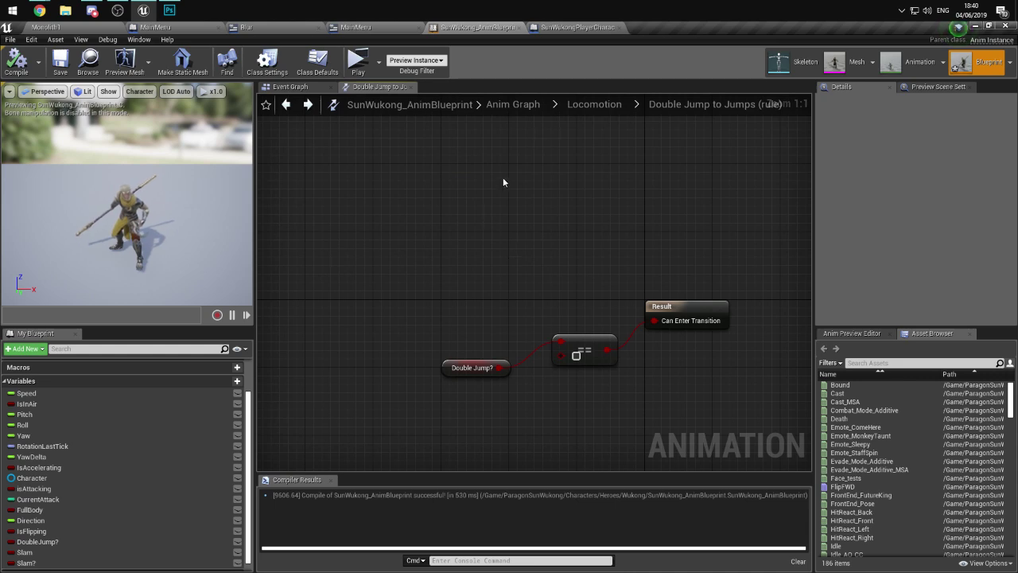
{"action": "left_click", "coordinate": [595, 104]}
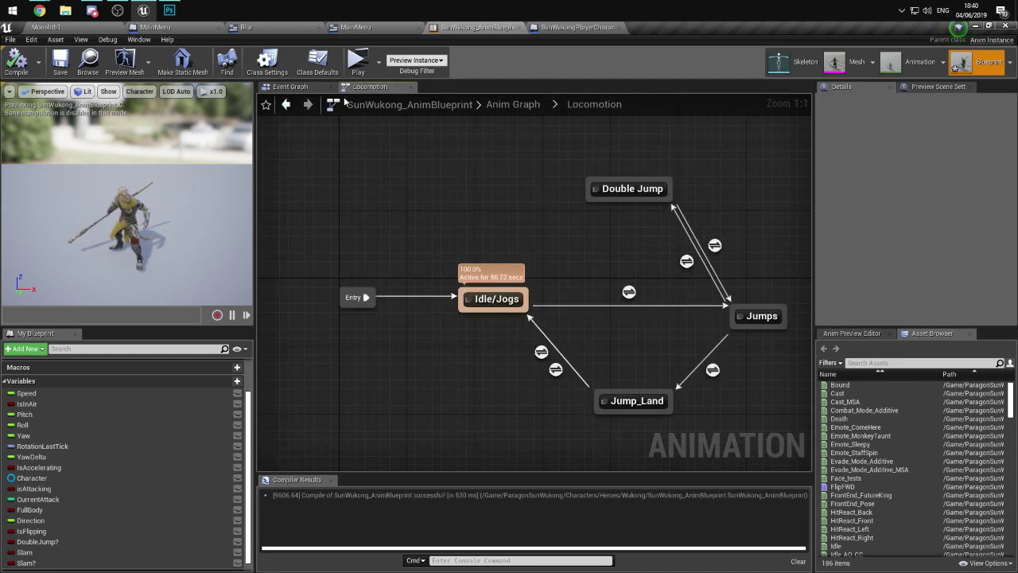
{"action": "left_click", "coordinate": [514, 105]}
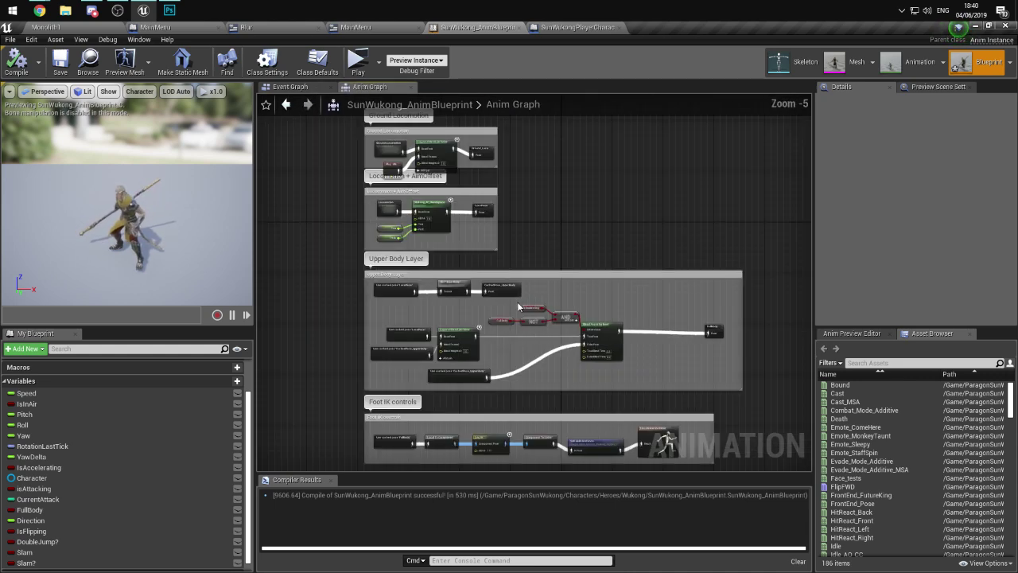
{"action": "double_click", "coordinate": [414, 257]}
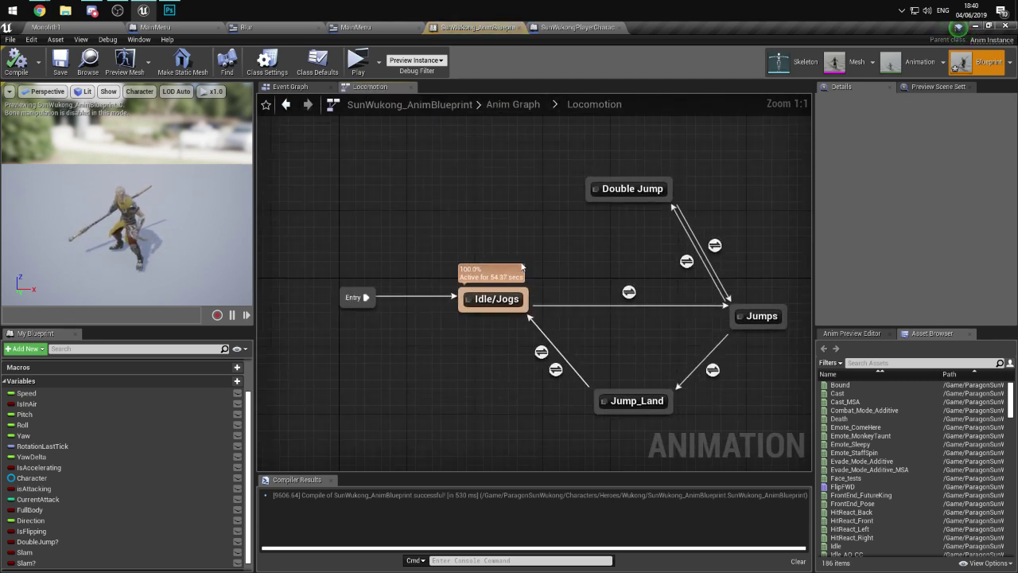
{"action": "key", "text": "alt+Left"}
{"action": "scroll", "coordinate": [398, 247], "scroll_direction": "up", "scroll_amount": 2}
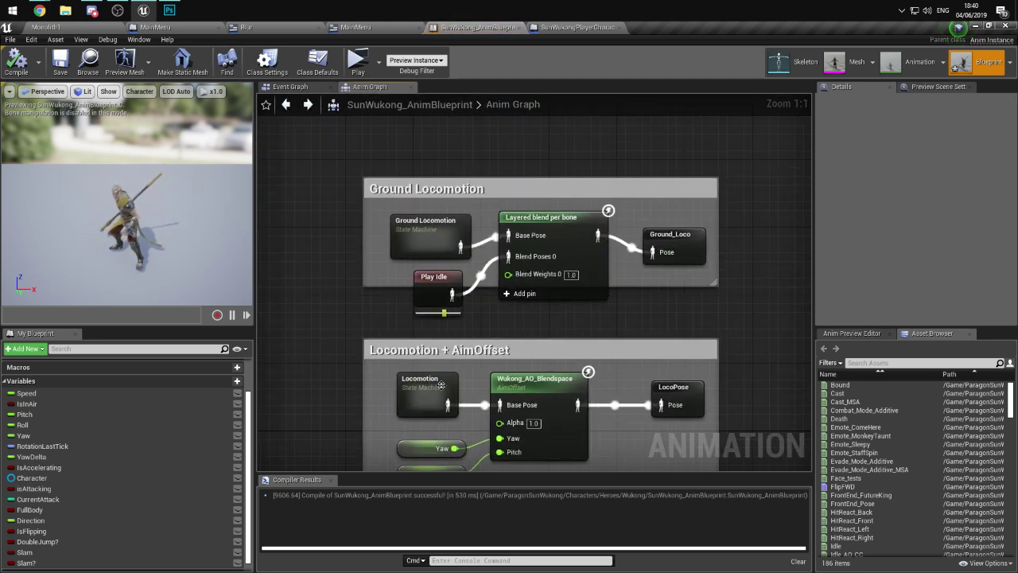
{"action": "double_click", "coordinate": [409, 294]}
- Add a new state named SLam with a transition from Idle/Jogs, and place it below and left of Idle/Jogs
{"action": "right_click_drag", "start_coordinate": [533, 268], "coordinate": [495, 221]}
{"action": "left_click_drag", "start_coordinate": [495, 221], "coordinate": [432, 348]}
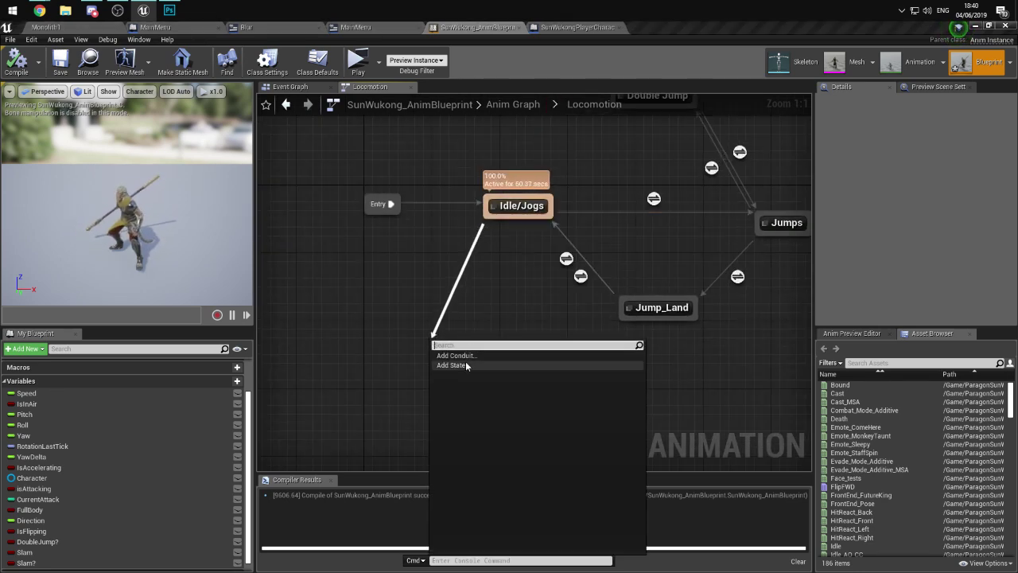
{"action": "left_click", "coordinate": [466, 364]}
{"action": "type", "text": "SL"}
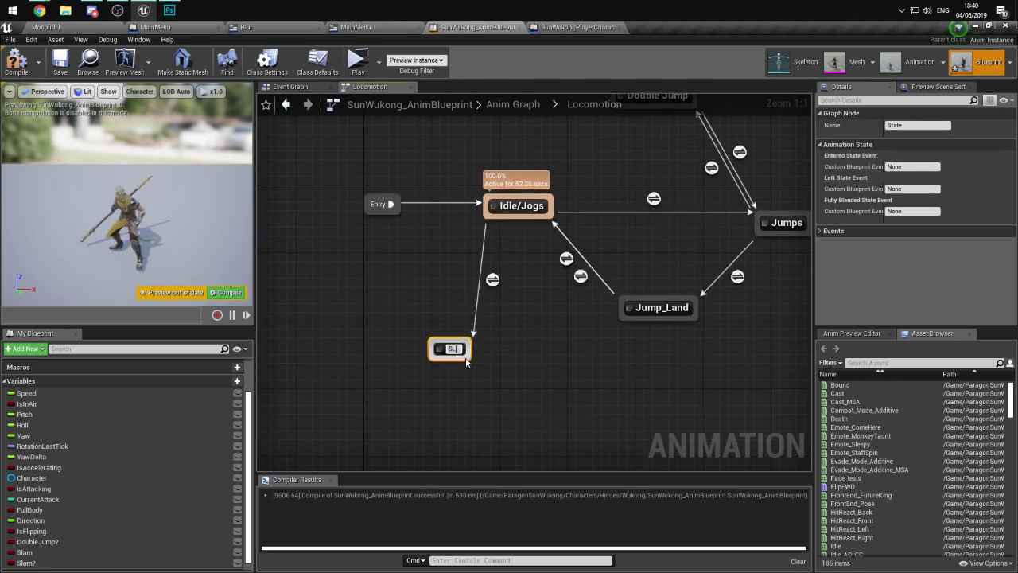
{"action": "type", "text": "am"}
{"action": "key", "text": "Return"}
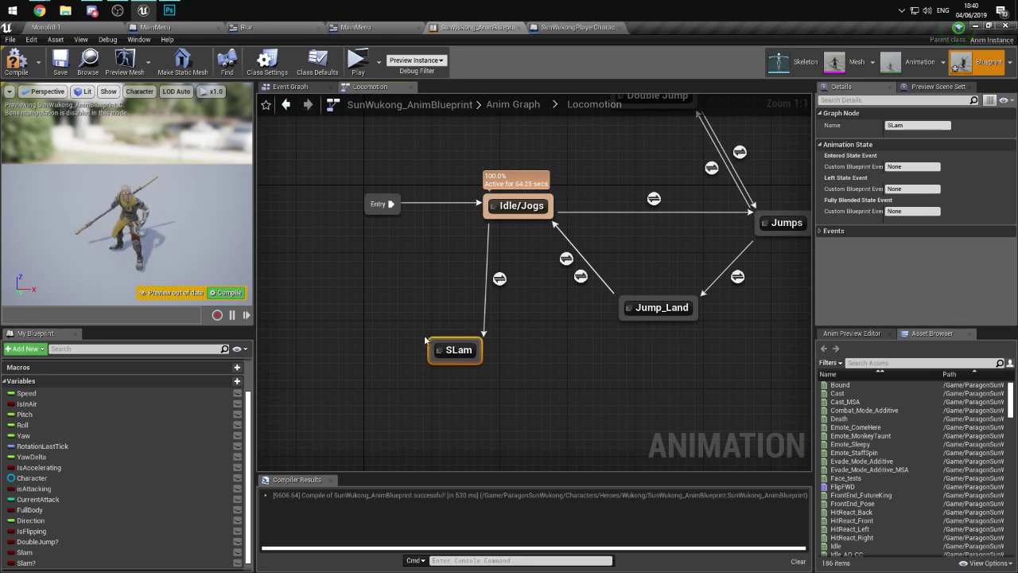
{"action": "left_click_drag", "start_coordinate": [460, 354], "coordinate": [405, 339]}
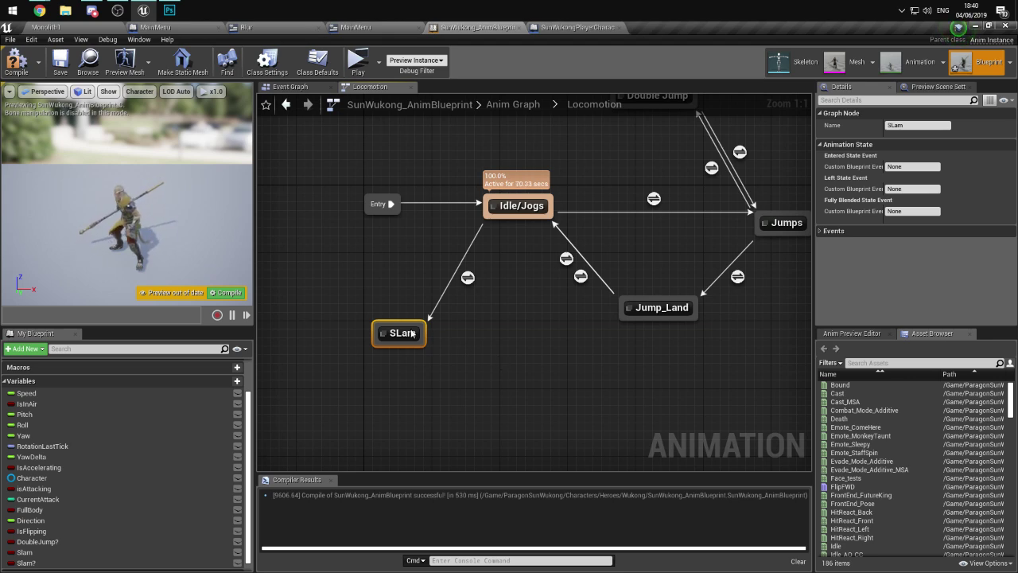
- Create a return transition from the SLam state to Idle/Jogs
{"action": "left_click_drag", "start_coordinate": [417, 335], "coordinate": [498, 208]}
{"action": "left_click", "coordinate": [443, 313]}
{"action": "right_click_drag", "start_coordinate": [491, 324], "coordinate": [422, 414]}
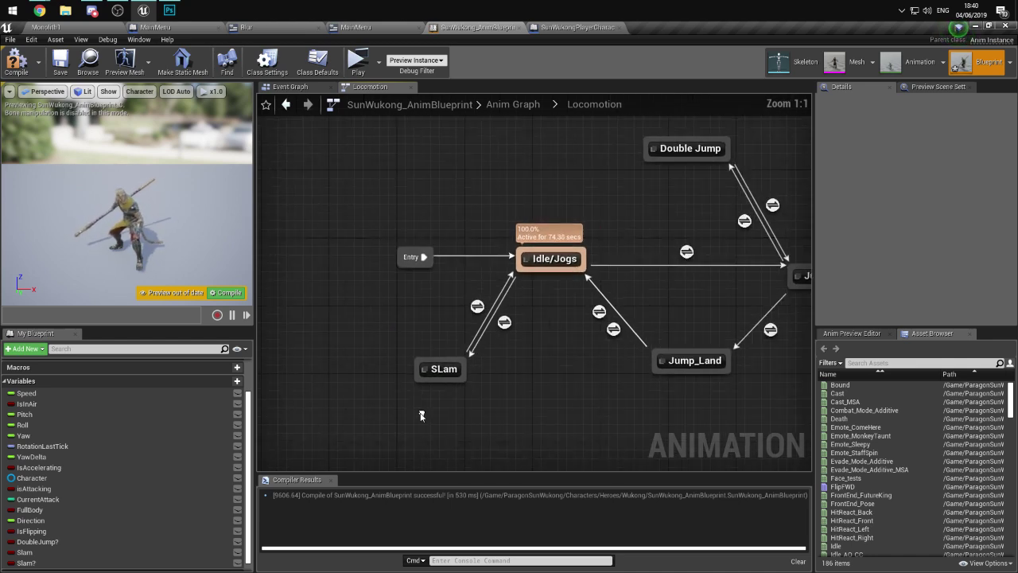
- In the Idle/Jogs to SLam rule, feed Can Enter Transition from a Get Slam? node, and compile and save the blueprint
{"action": "double_click", "coordinate": [474, 326]}
{"action": "left_click_drag", "start_coordinate": [562, 301], "coordinate": [591, 283]}
{"action": "left_click_drag", "start_coordinate": [507, 347], "coordinate": [496, 383]}
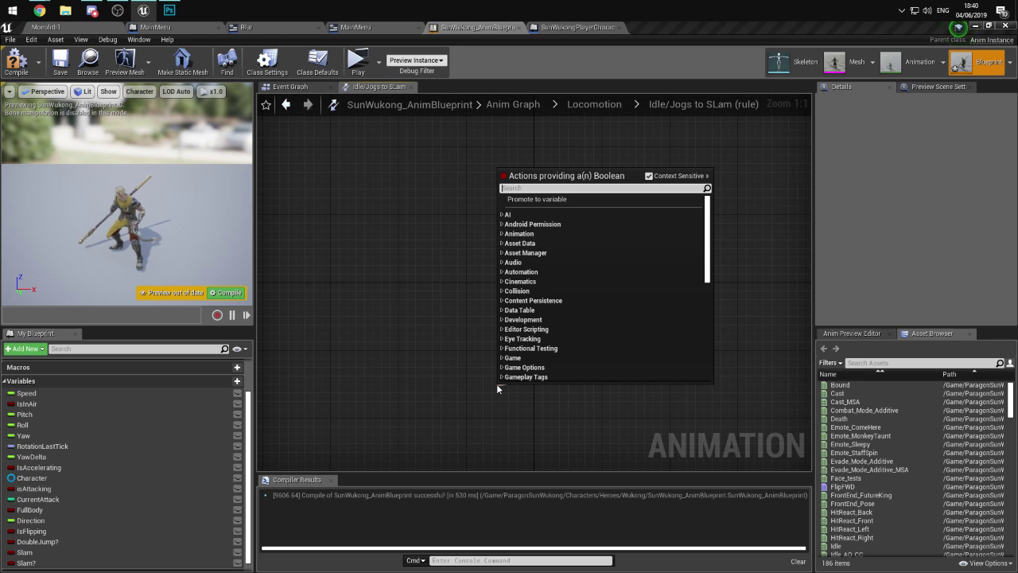
{"action": "type", "text": "get slam?"}
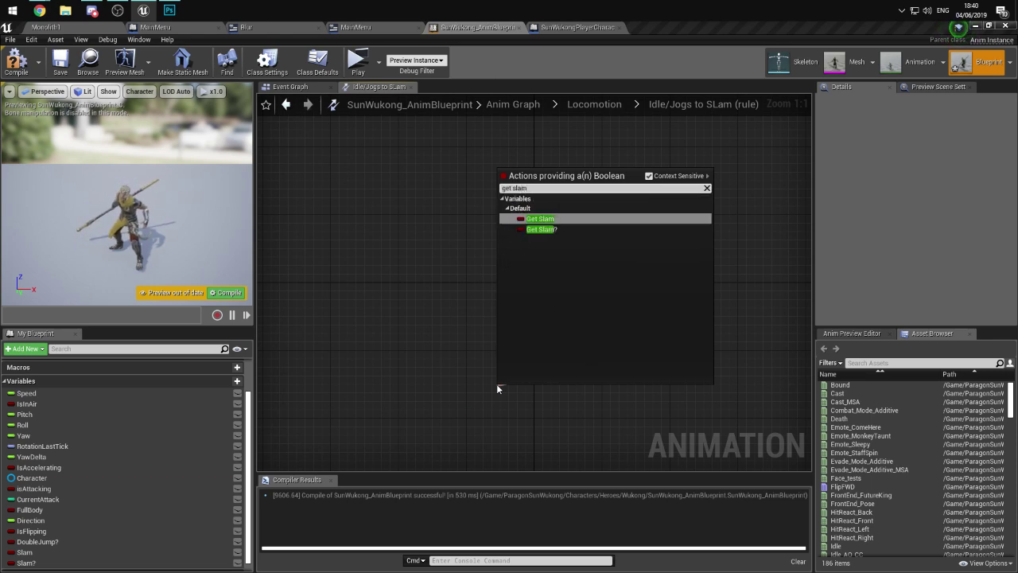
{"action": "left_click", "coordinate": [534, 220]}
{"action": "left_click_drag", "start_coordinate": [523, 388], "coordinate": [443, 318]}
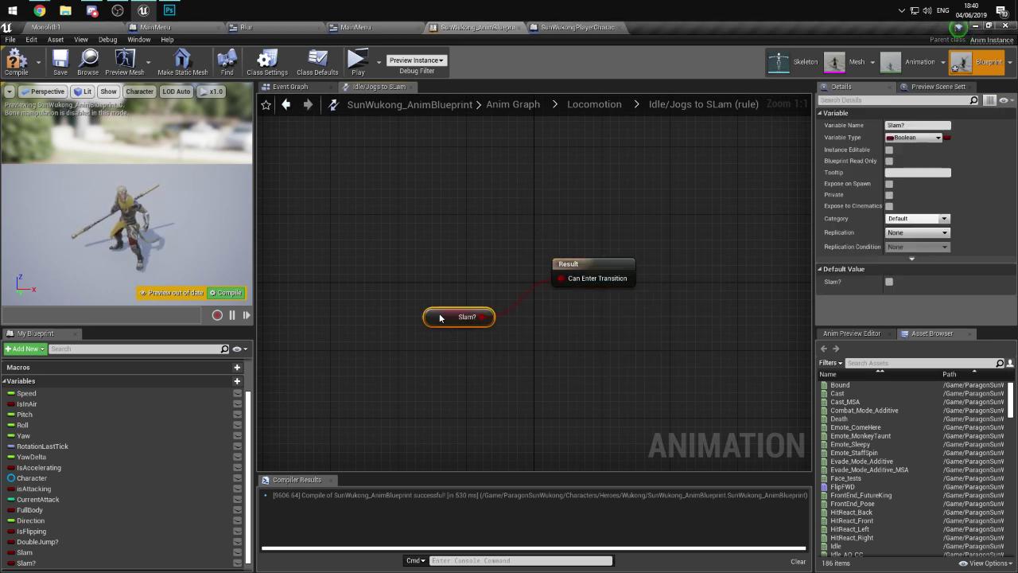
{"action": "left_click", "coordinate": [60, 65]}
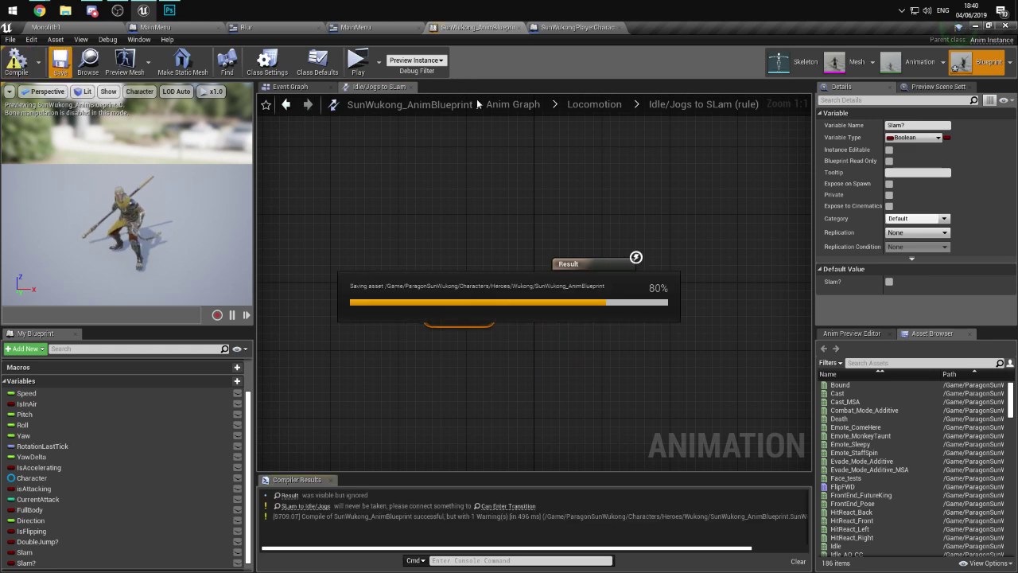
- In the SLam to Idle/Jogs rule, add a Boolean Equal node feeding Can Enter Transition
{"action": "left_click", "coordinate": [594, 104]}
{"action": "double_click", "coordinate": [419, 342]}
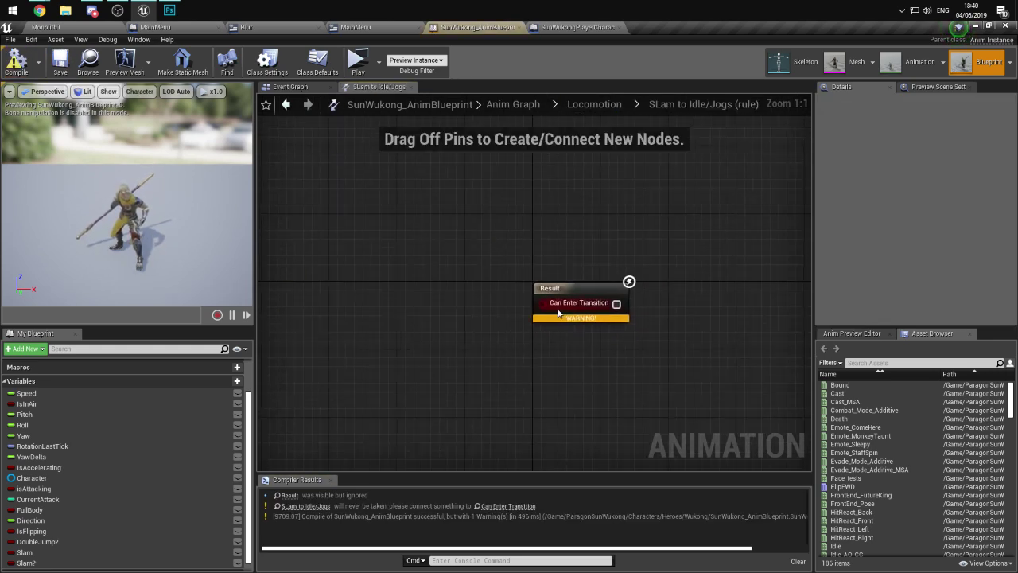
{"action": "left_click_drag", "start_coordinate": [542, 302], "coordinate": [475, 376]}
{"action": "type", "text": "equal"}
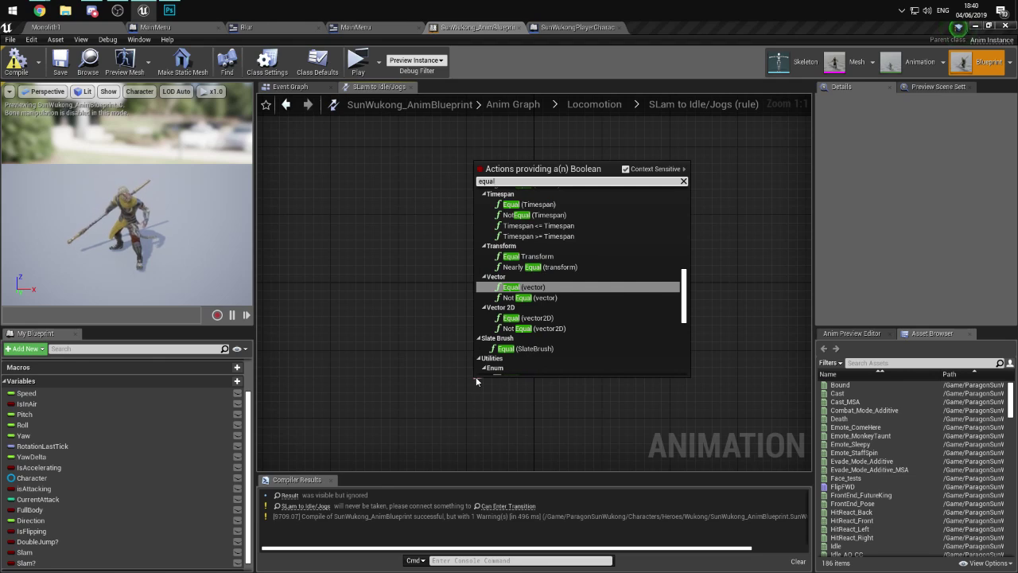
{"action": "scroll", "coordinate": [571, 299], "scroll_direction": "down", "scroll_amount": 5}
{"action": "left_click", "coordinate": [520, 211]}
- Feed the Equal node's first input from a Get Slam? node, leaving the comparison value unchecked, and compile and save the blueprint
{"action": "left_click_drag", "start_coordinate": [509, 390], "coordinate": [395, 368]}
{"action": "type", "text": "grt sdk"}
{"action": "key", "text": "BackSpace"}
{"action": "key", "text": "BackSpace"}
{"action": "key", "text": "BackSpace"}
{"action": "key", "text": "BackSpace"}
{"action": "key", "text": "BackSpace"}
{"action": "key", "text": "BackSpace"}
{"action": "key", "text": "BackSpace"}
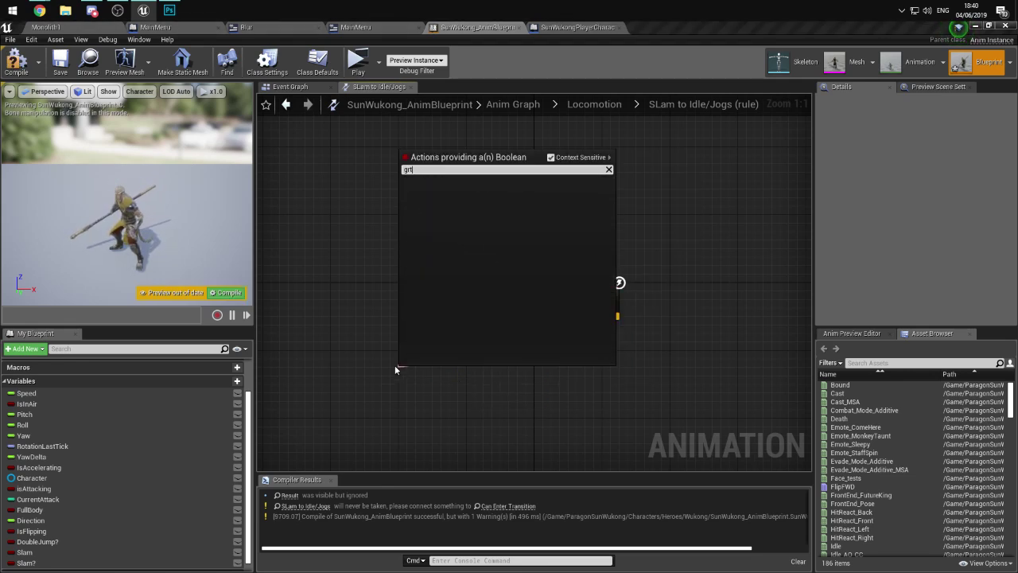
{"action": "type", "text": "get slam"}
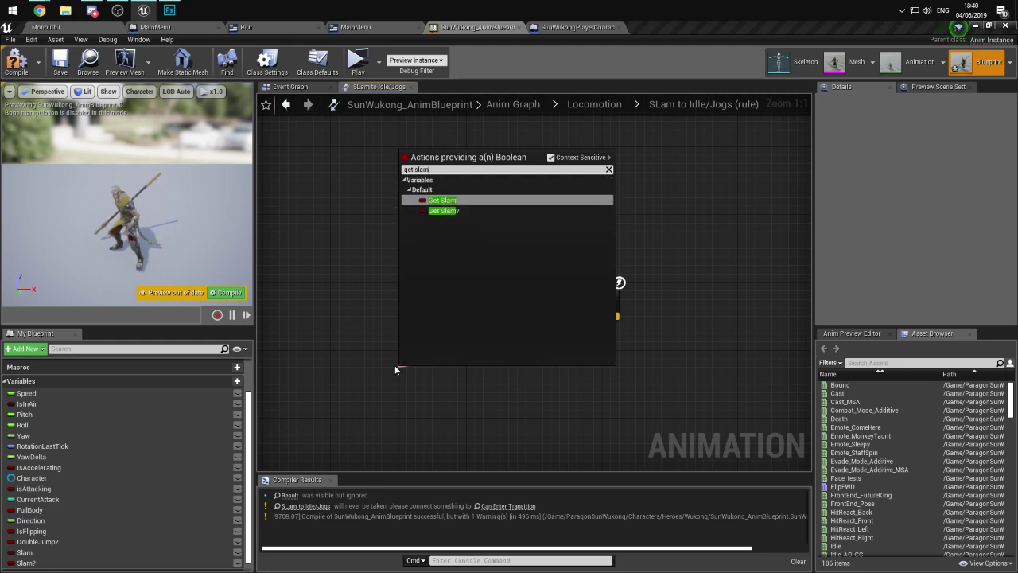
{"action": "type", "text": "?"}
{"action": "key", "text": "Return"}
{"action": "left_click_drag", "start_coordinate": [417, 372], "coordinate": [354, 342]}
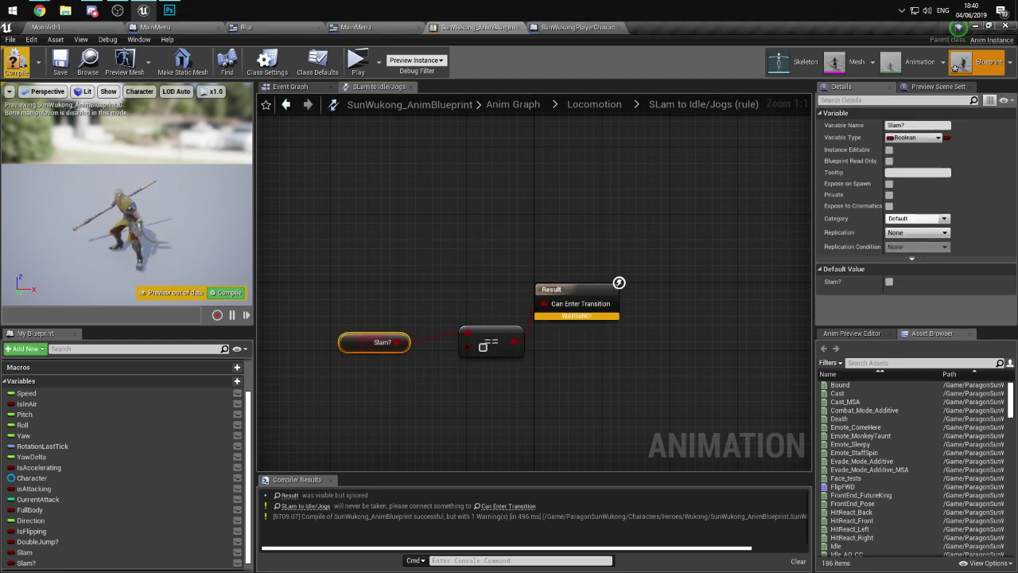
{"action": "left_click", "coordinate": [16, 62]}
{"action": "left_click", "coordinate": [59, 63]}
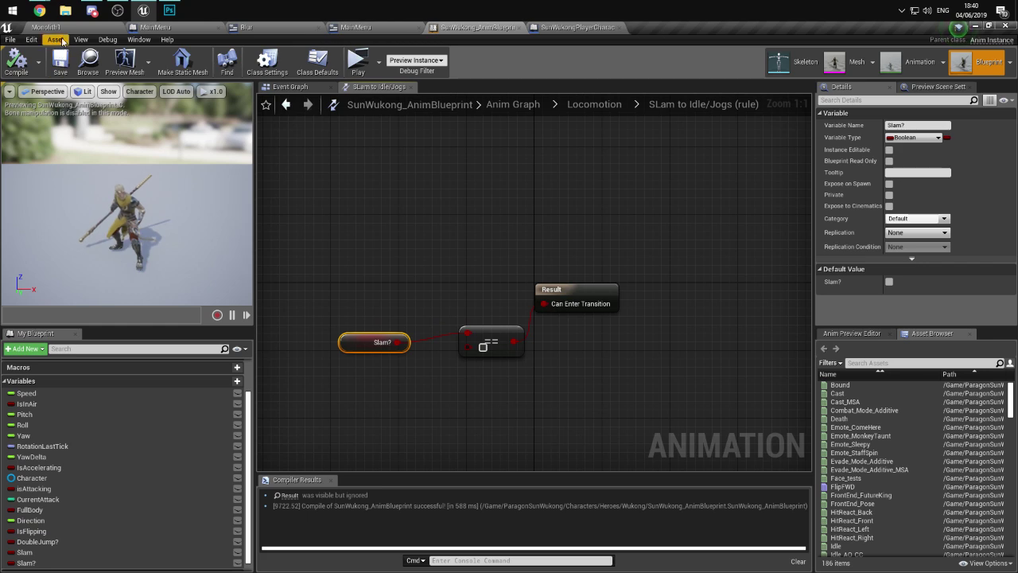
- In the SLam state, add the Q_Slam animation, connect it to the Output Animation Pose, and compile and save
{"action": "left_click", "coordinate": [594, 105]}
{"action": "double_click", "coordinate": [388, 404]}
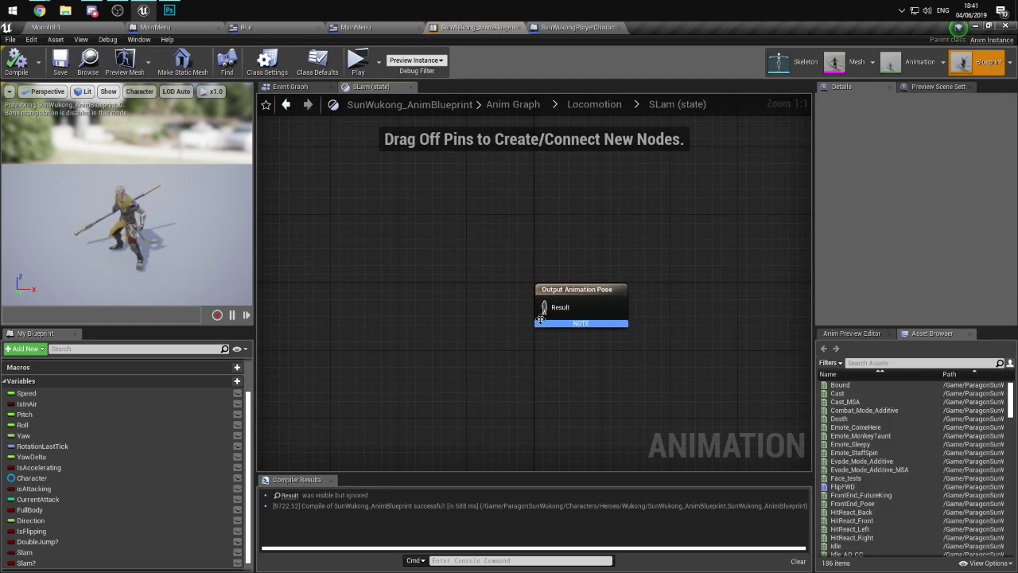
{"action": "left_click", "coordinate": [873, 363]}
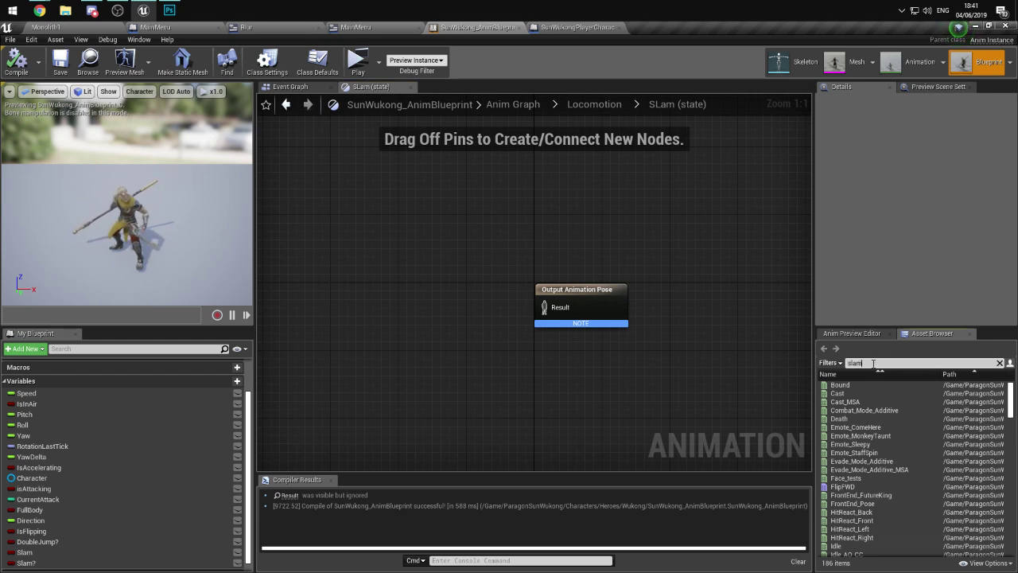
{"action": "left_click_drag", "start_coordinate": [840, 385], "coordinate": [360, 304]}
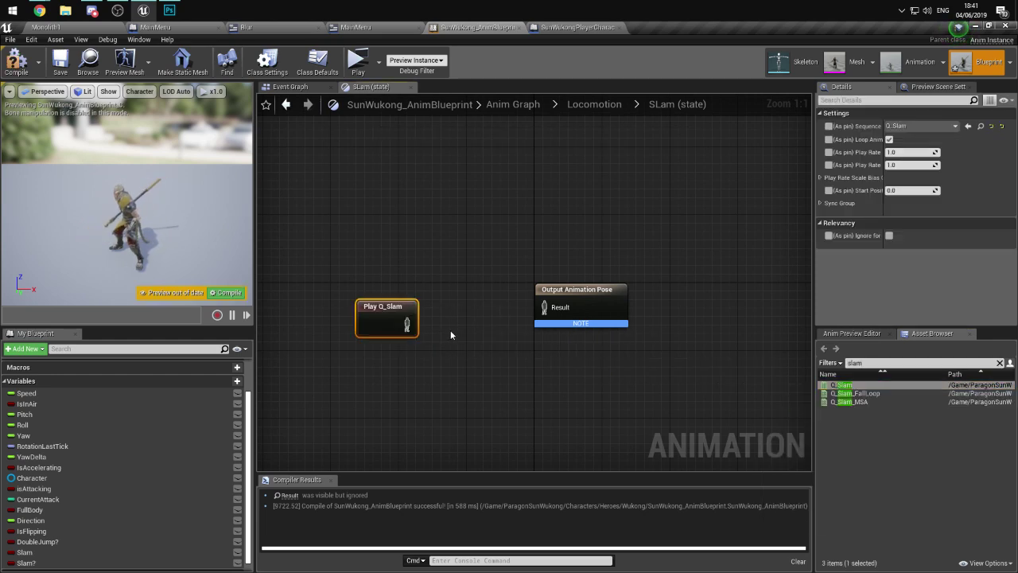
{"action": "left_click", "coordinate": [62, 72]}
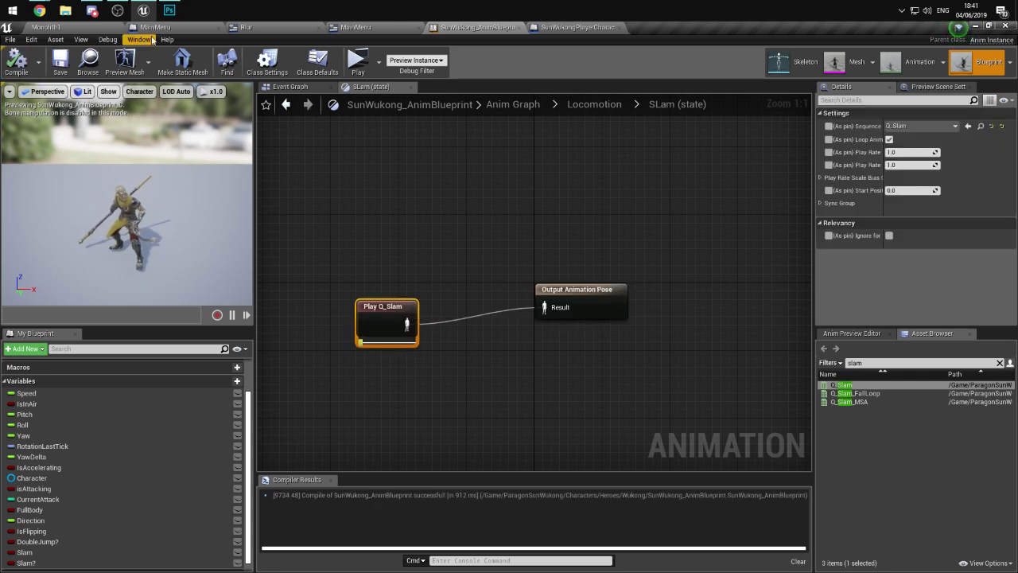
- In the SunWukongPlayerCharacter Event Graph, add a Q keyboard input event in the empty area below the blue comment box
{"action": "left_click", "coordinate": [536, 29]}
{"action": "scroll", "coordinate": [496, 195], "scroll_direction": "down", "scroll_amount": 3}
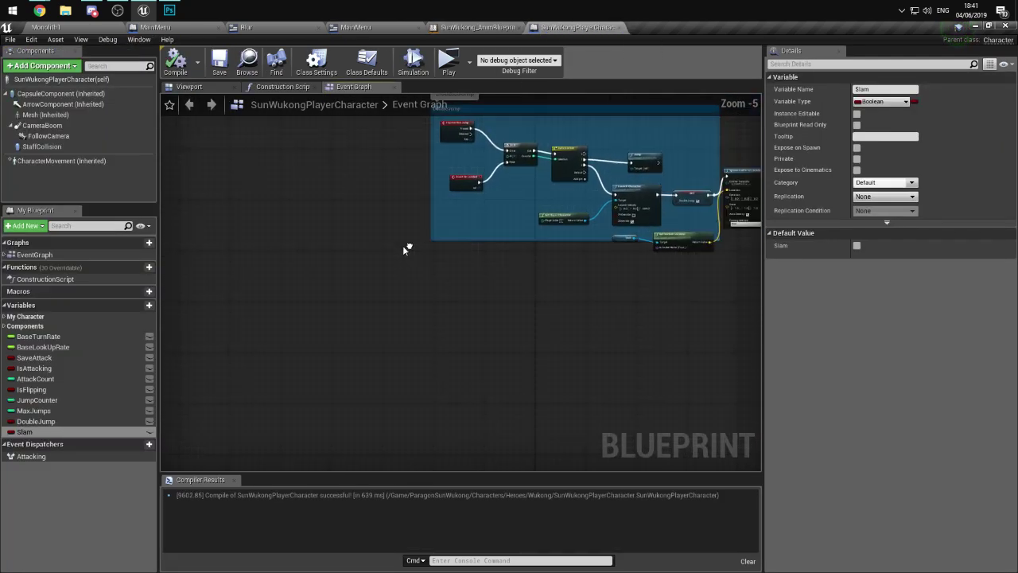
{"action": "right_click", "coordinate": [445, 283]}
{"action": "type", "text": "q"}
{"action": "left_click", "coordinate": [472, 362]}
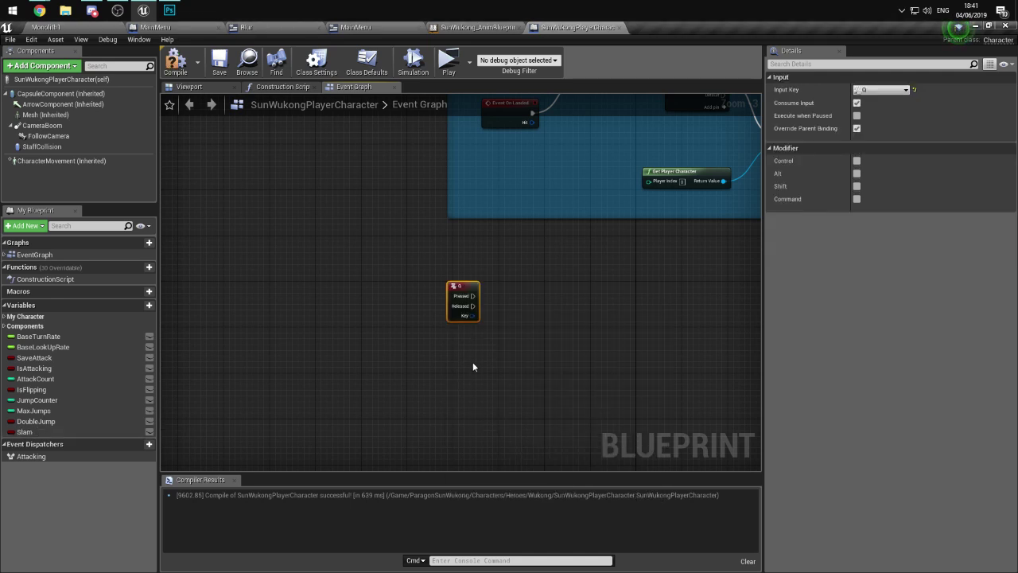
- Connect the Q event's Pressed output to a Set Slam node with Slam checked, and compile the blueprint
{"action": "scroll", "coordinate": [380, 335], "scroll_direction": "up", "scroll_amount": 3}
{"action": "left_click_drag", "start_coordinate": [378, 334], "coordinate": [452, 372]}
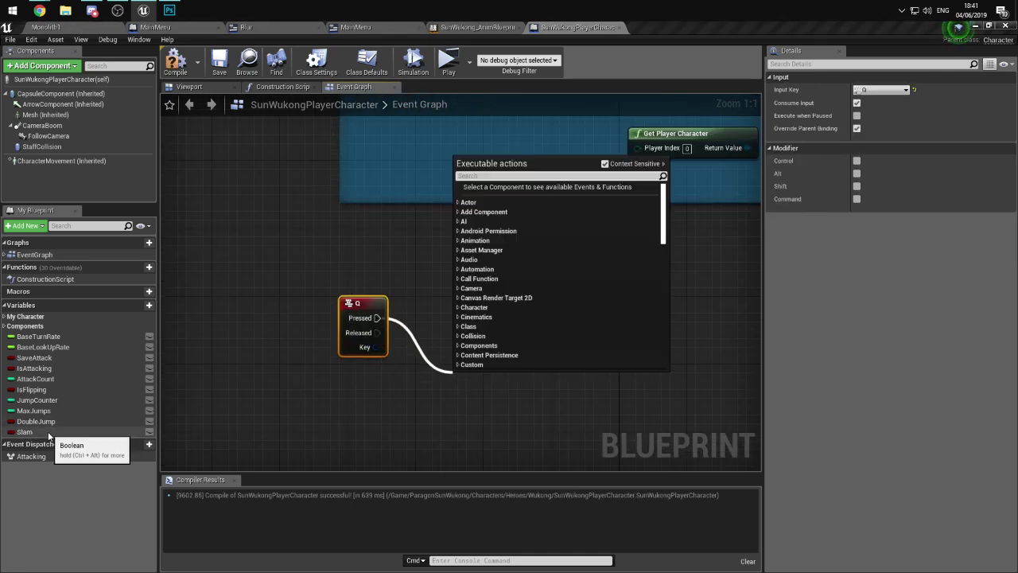
{"action": "left_click_drag", "start_coordinate": [32, 432], "coordinate": [492, 337]}
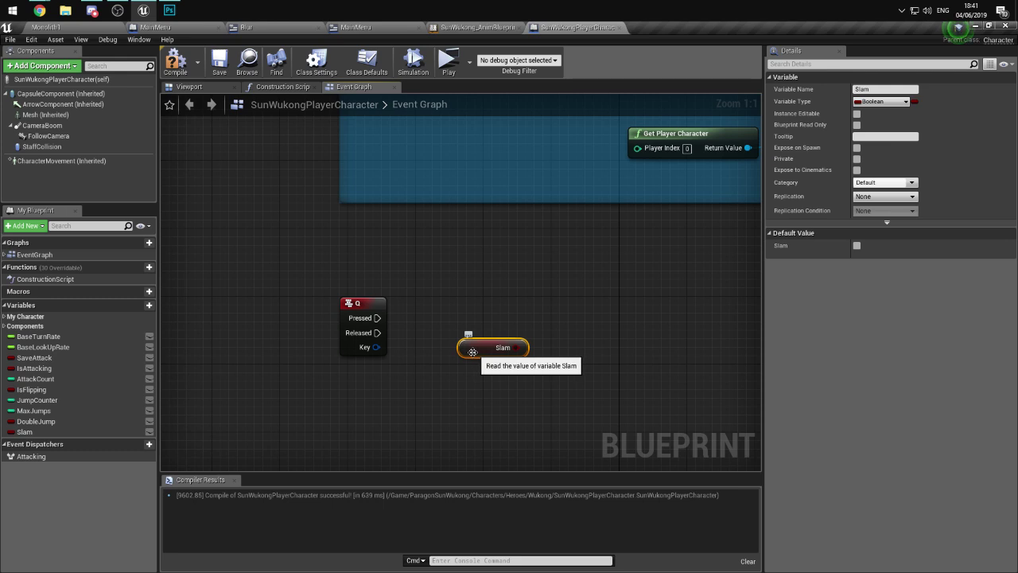
{"action": "left_click", "coordinate": [375, 322]}
{"action": "left_click_drag", "start_coordinate": [377, 318], "coordinate": [471, 355]}
{"action": "type", "text": "set slam"}
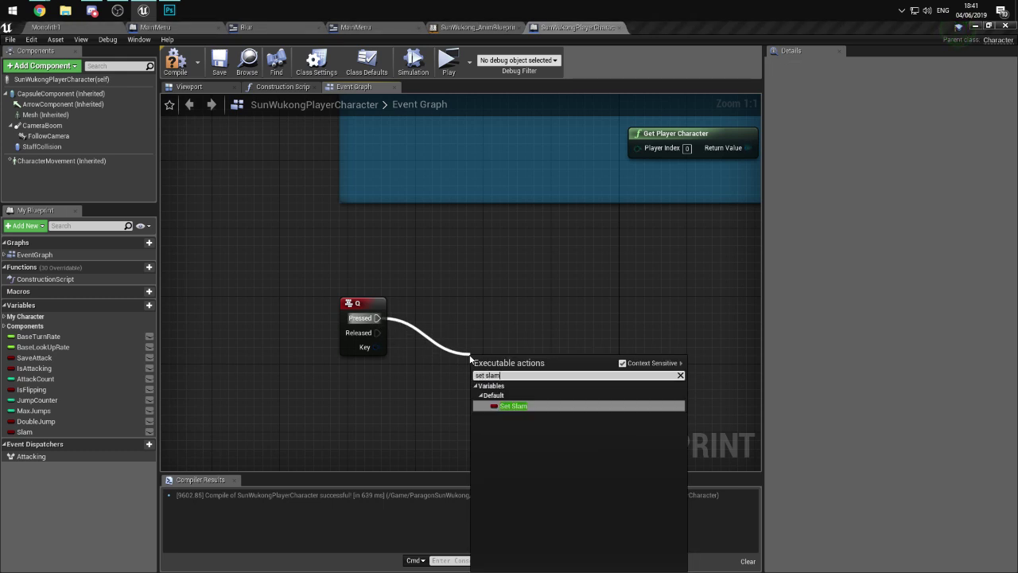
{"action": "key", "text": "Return"}
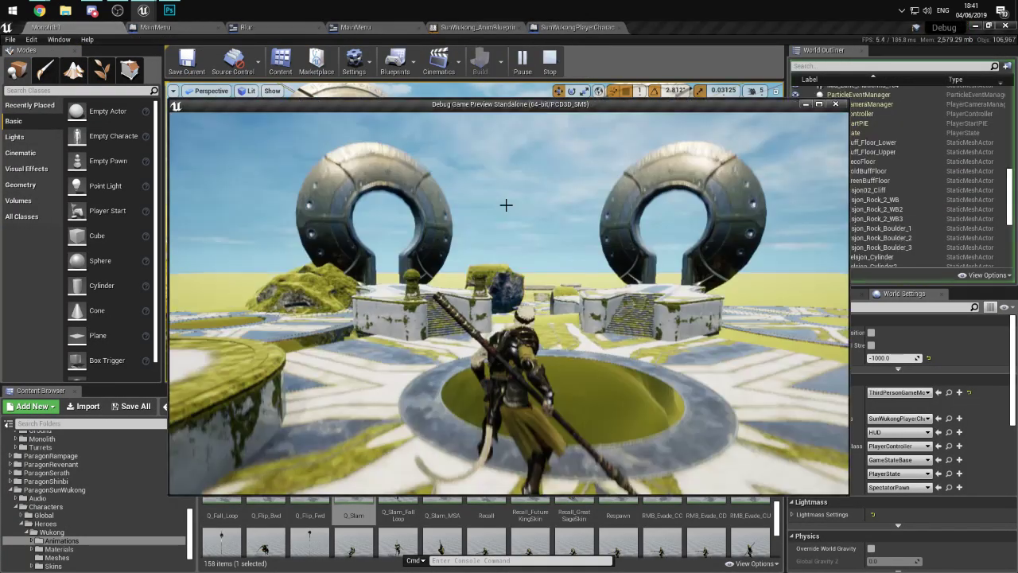
- Play-test the level by running Wukong forward and triggering the slam, and end the session
{"action": "key", "text": "w"}
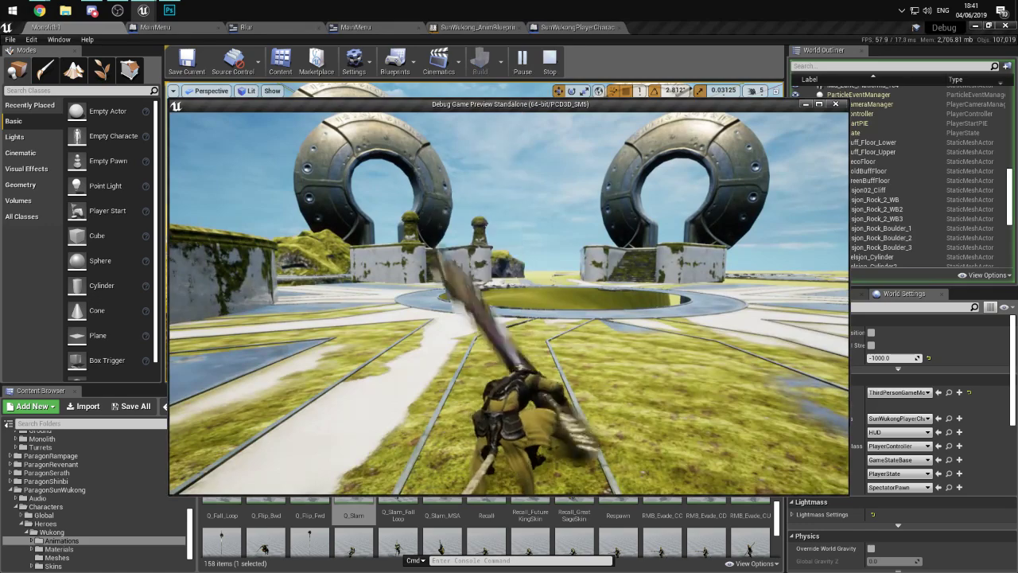
{"action": "key", "text": "q"}
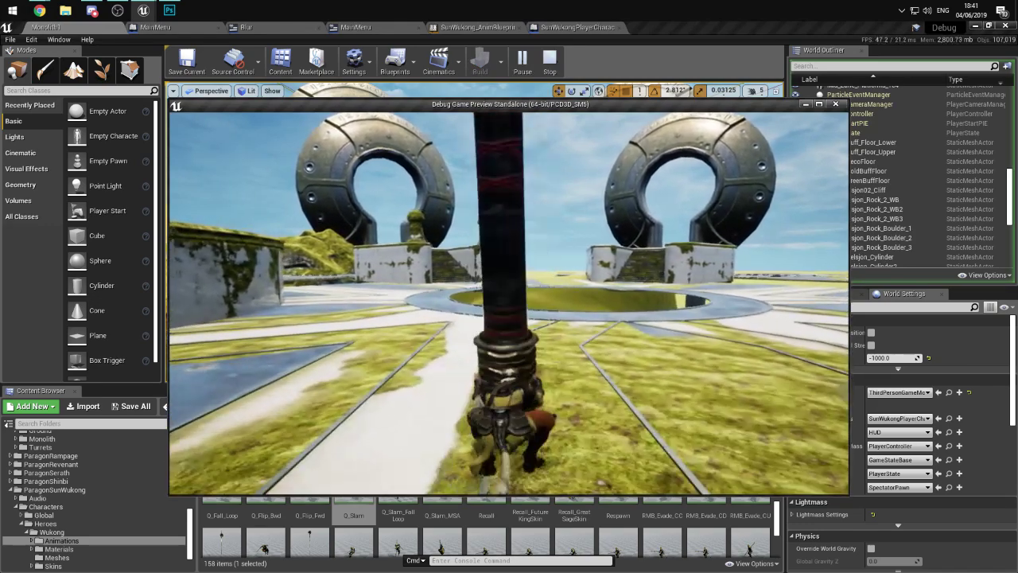
{"action": "key", "text": "Escape"}
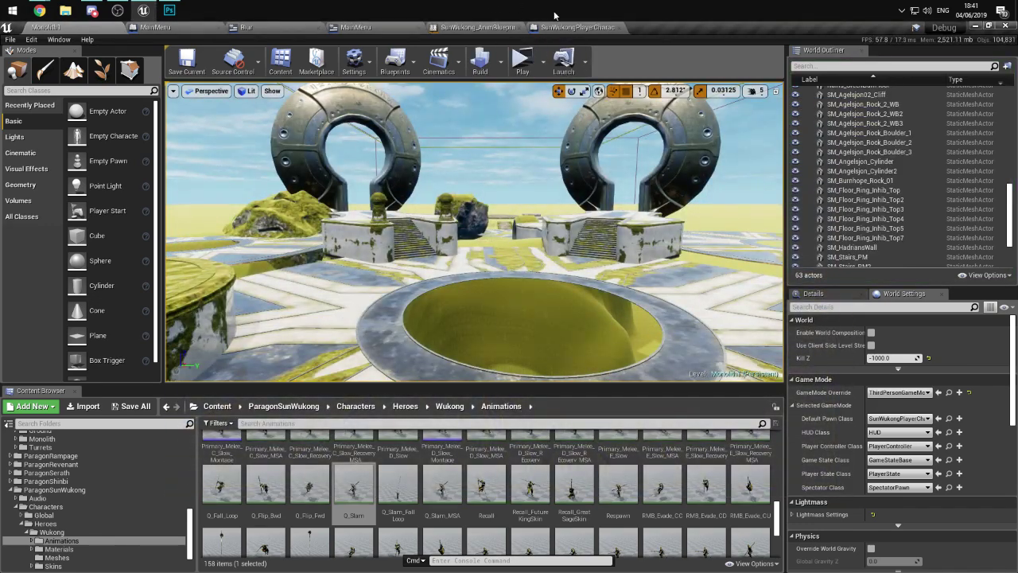
- In SunWukongPlayerCharacter, add a Delay node after the Set Slam node and set its Duration to 0.5
{"action": "left_click", "coordinate": [567, 27]}
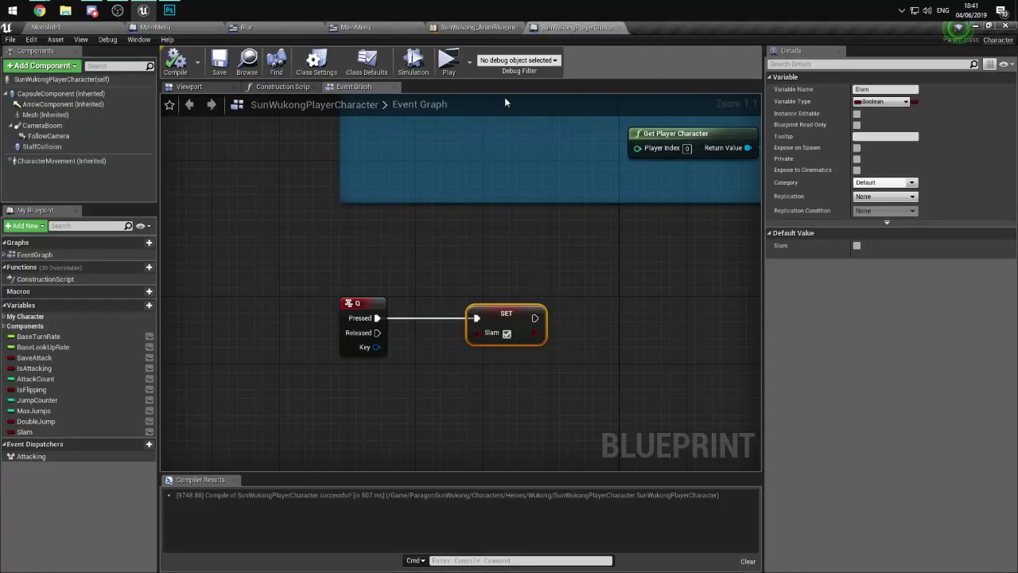
{"action": "right_click_drag", "start_coordinate": [517, 325], "coordinate": [417, 331]}
{"action": "left_click_drag", "start_coordinate": [434, 323], "coordinate": [518, 328]}
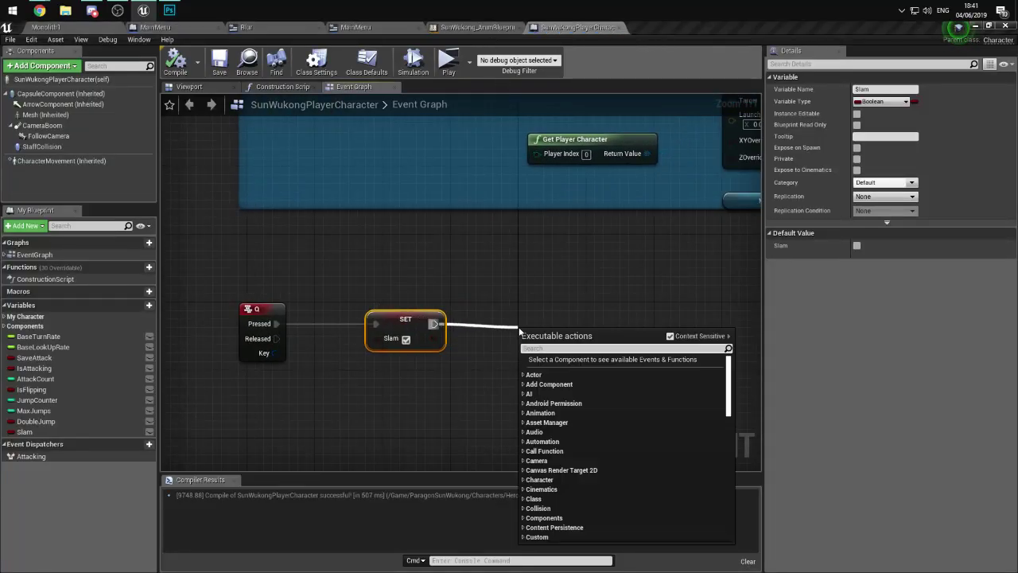
{"action": "type", "text": "delay"}
{"action": "left_click", "coordinate": [557, 430]}
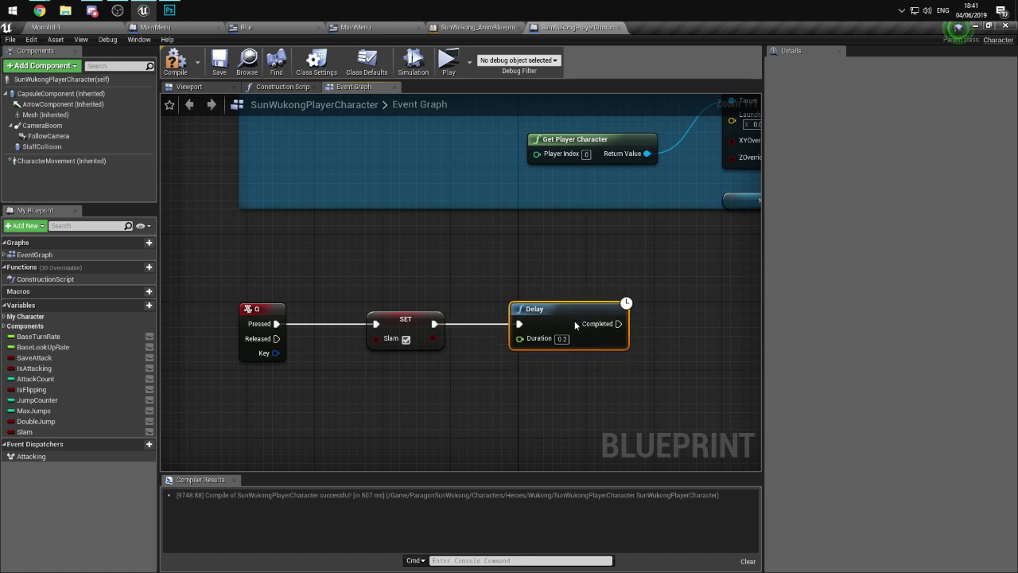
{"action": "left_click", "coordinate": [562, 338]}
{"action": "type", "text": "0.5"}
- Connect the Delay's Completed output to a second Set Slam node, leaving Slam unchecked
{"action": "right_click_drag", "start_coordinate": [624, 364], "coordinate": [476, 378]}
{"action": "left_click_drag", "start_coordinate": [471, 336], "coordinate": [577, 341]}
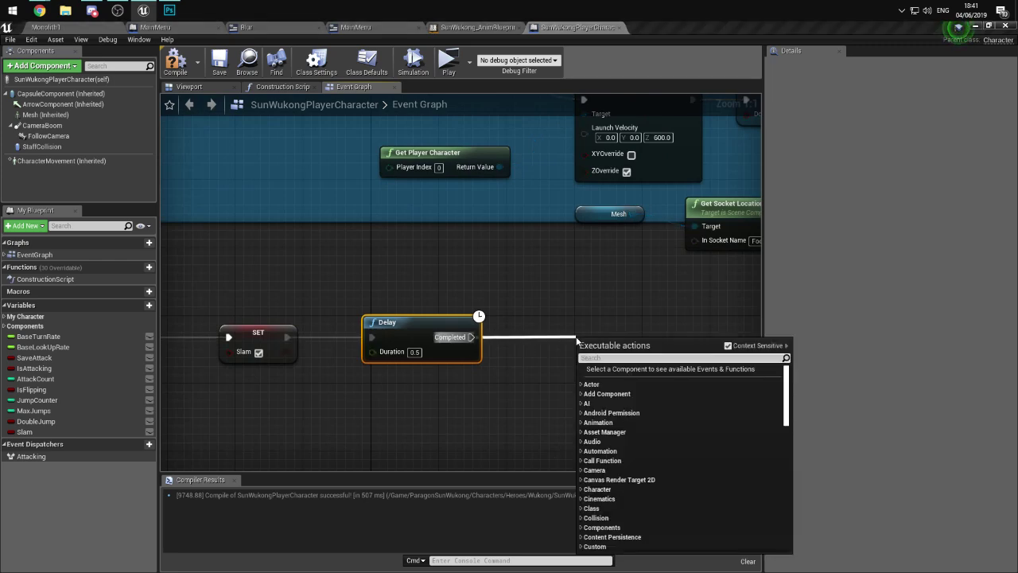
{"action": "type", "text": "set sl"}
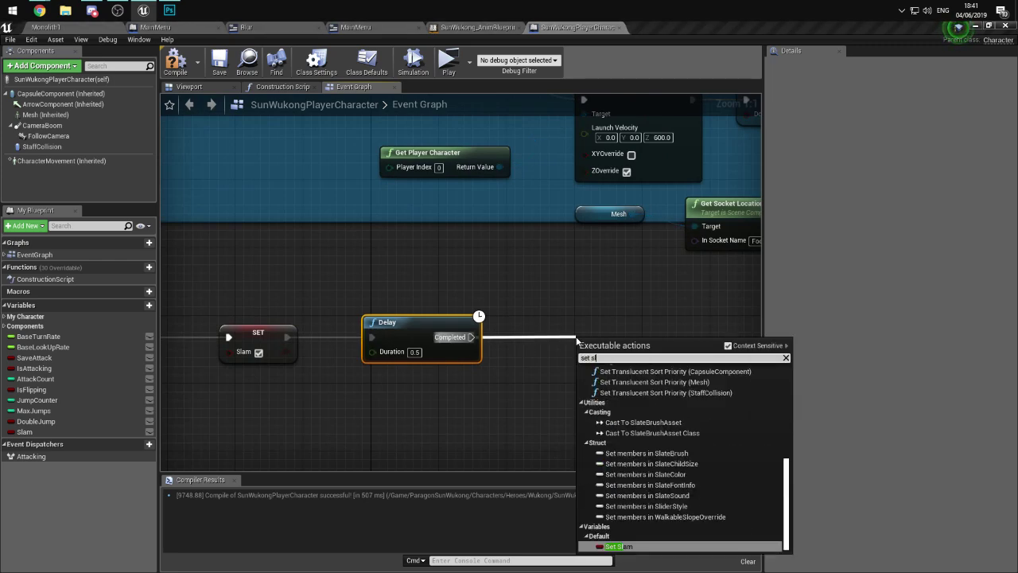
{"action": "type", "text": "am"}
{"action": "key", "text": "Return"}
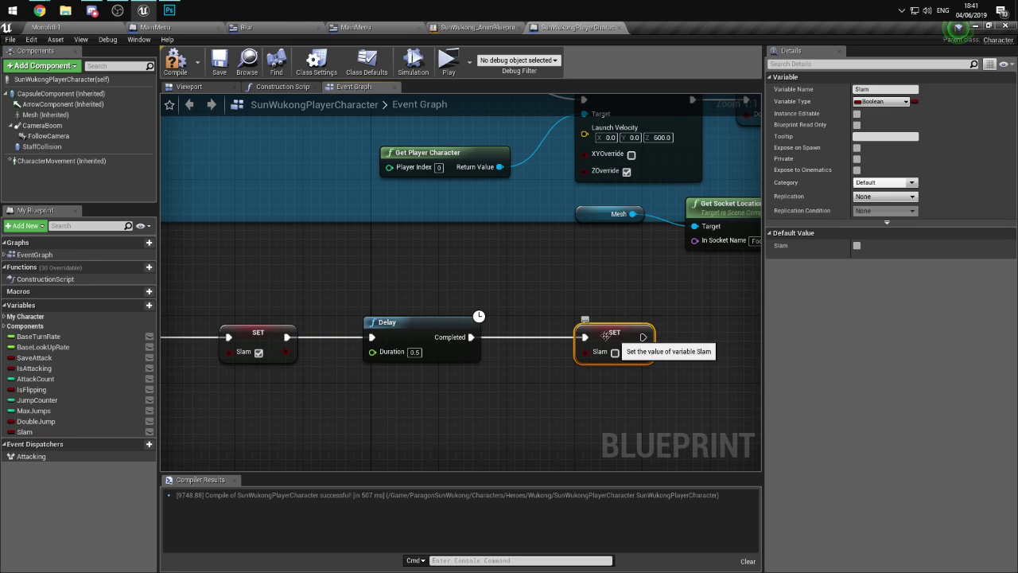
- Play-test the slam in the level with the preview window maximized, running Wukong forward, and end the session
{"action": "left_click", "coordinate": [100, 27]}
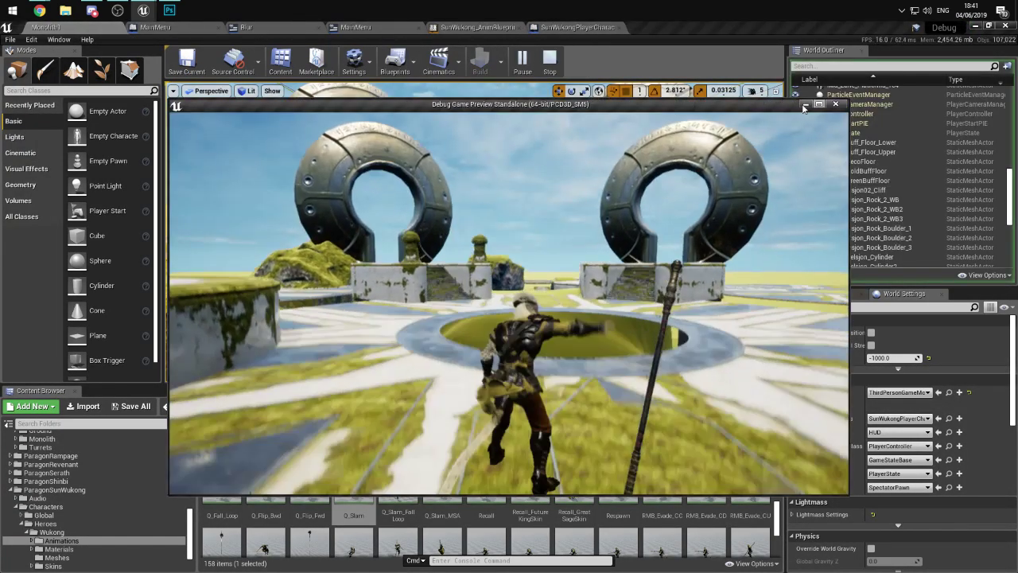
{"action": "left_click", "coordinate": [775, 97]}
{"action": "key", "text": "w"}
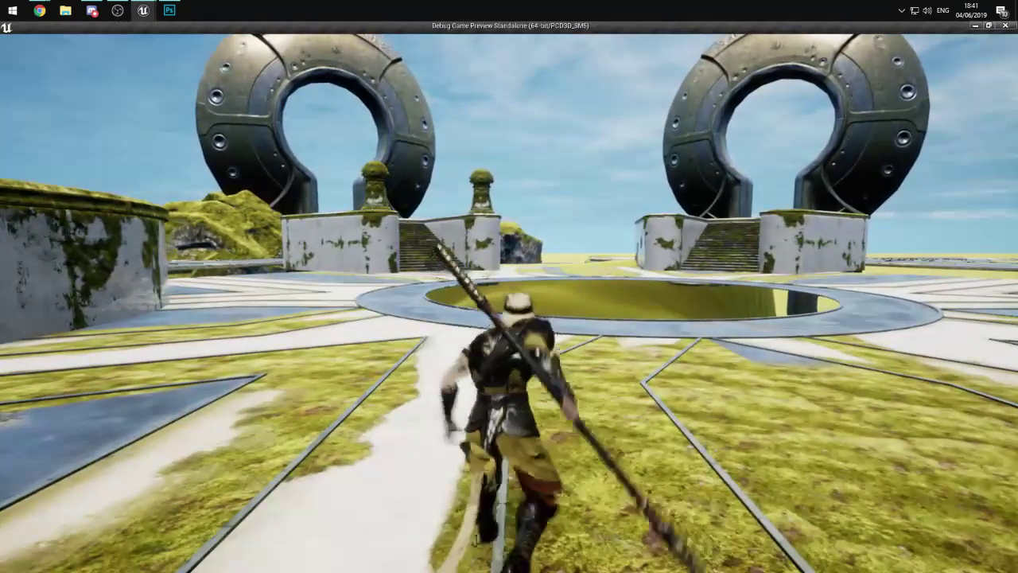
{"action": "key", "text": "w"}
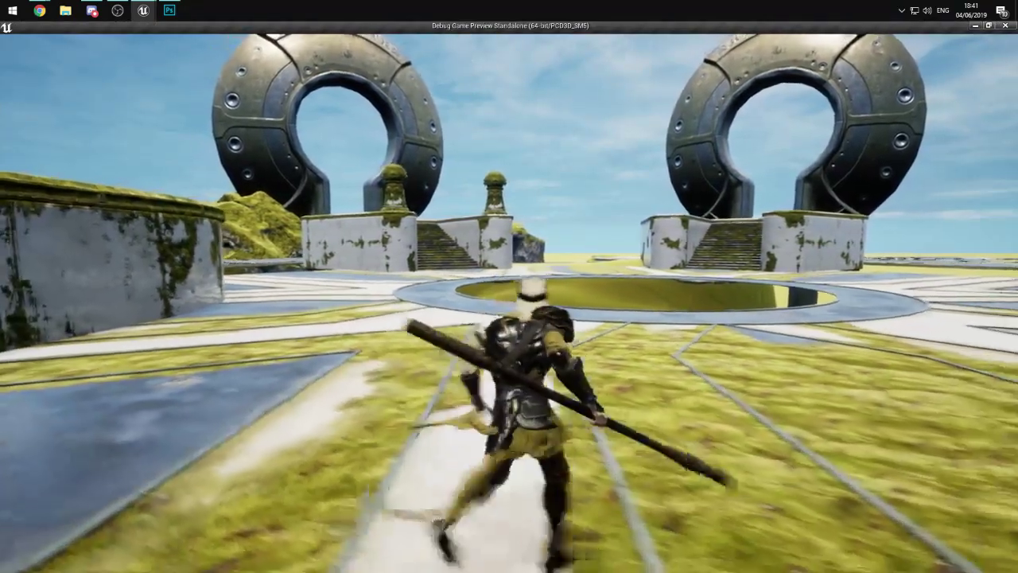
{"action": "key", "text": "w"}
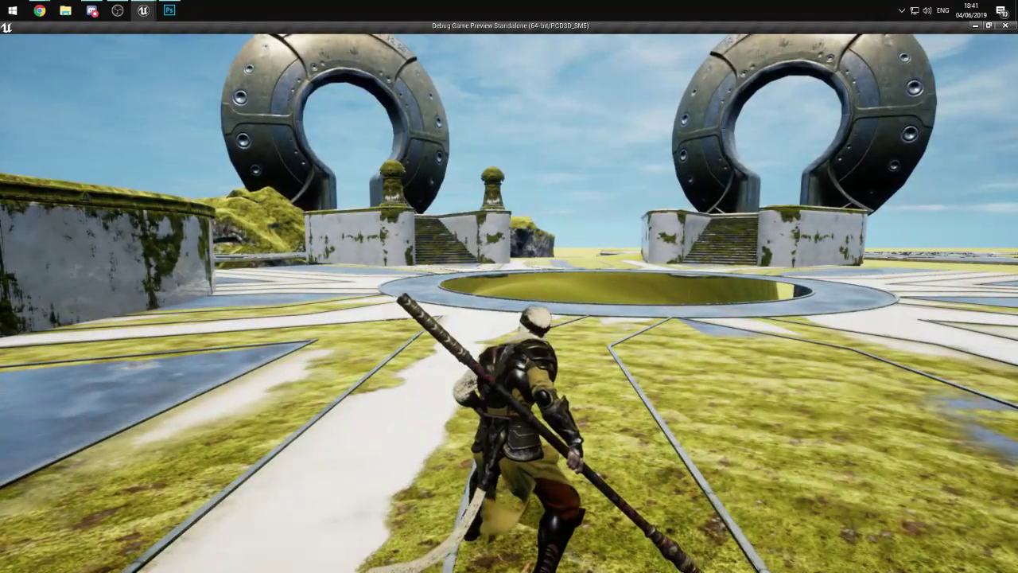
{"action": "key", "text": "Escape"}
- In the character's Event Graph, set the Delay's Duration to 1, and compile and save the blueprint
{"action": "left_click", "coordinate": [569, 27]}
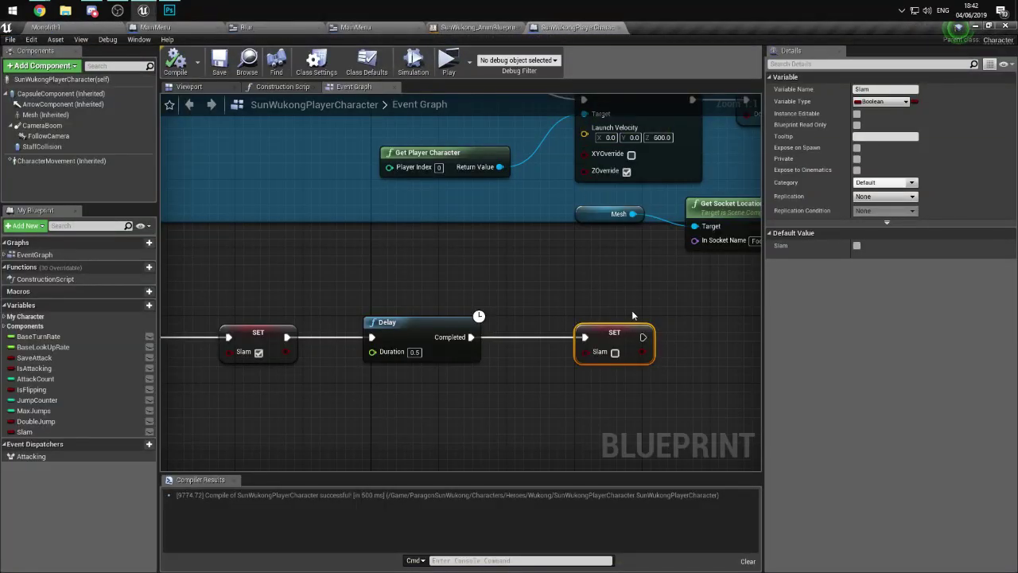
{"action": "left_click", "coordinate": [414, 352]}
{"action": "type", "text": "1"}
{"action": "key", "text": "Return"}
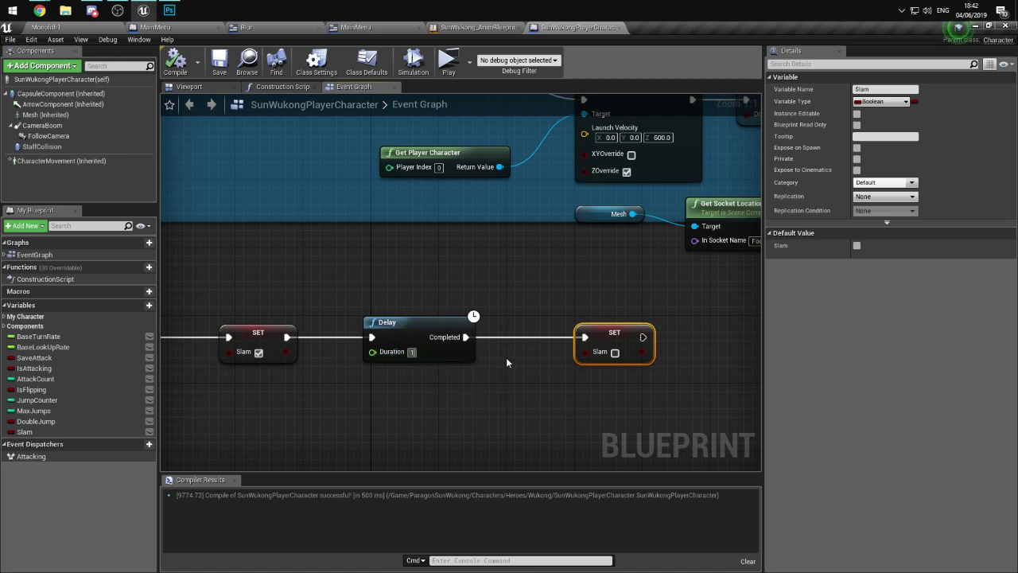
{"action": "left_click", "coordinate": [216, 63]}
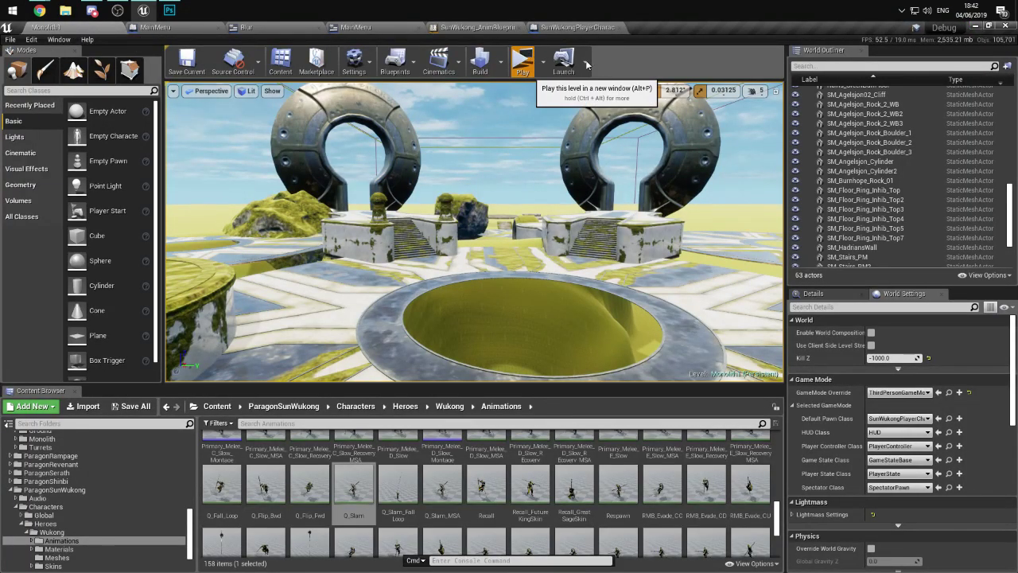
- Play-test the slam in the level with the longer delay and return to the SunWukongPlayerCharacter blueprint
{"action": "left_click", "coordinate": [587, 63]}
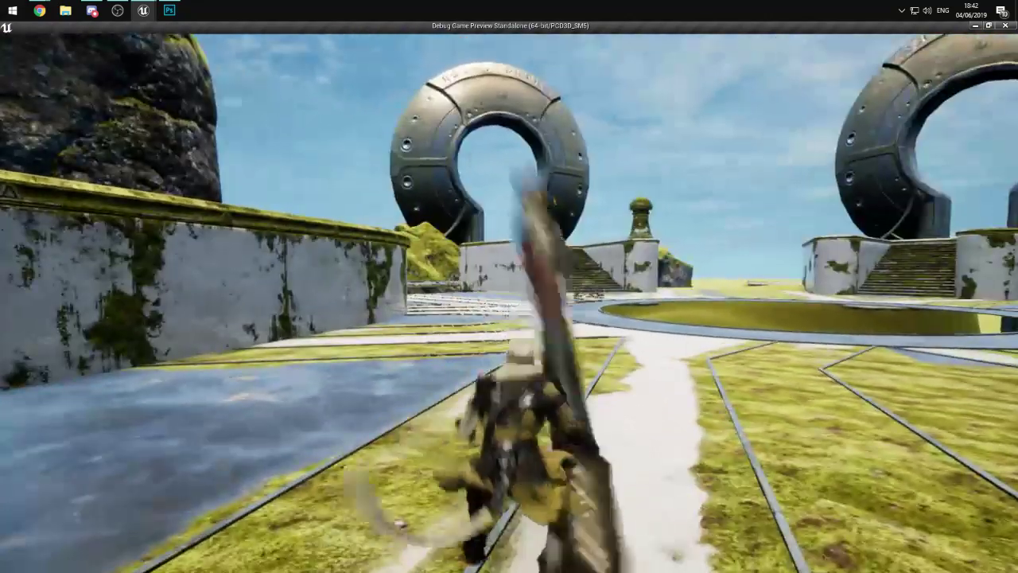
{"action": "key", "text": "Escape"}
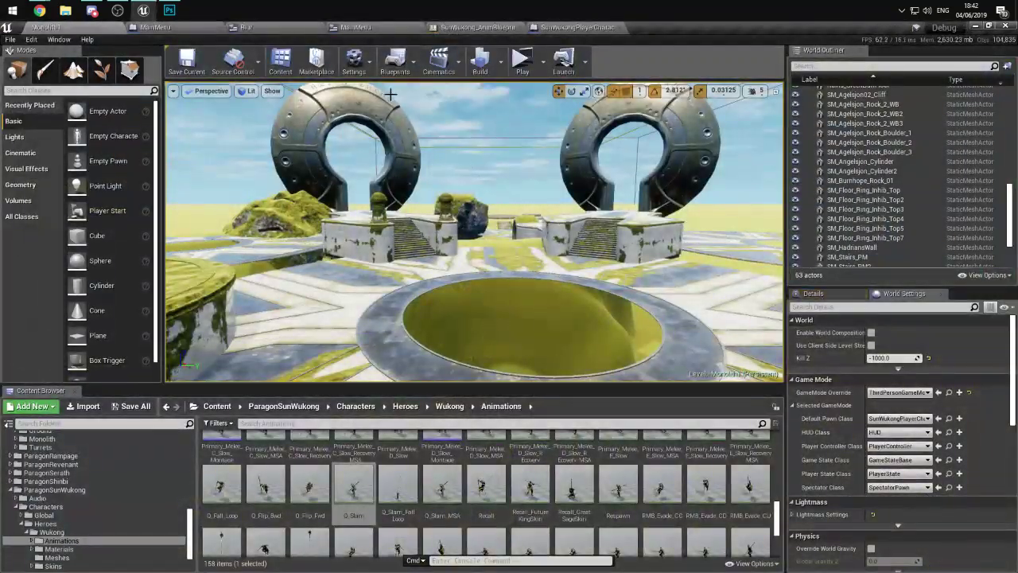
{"action": "left_click", "coordinate": [547, 28]}
- Insert a Disable Movement node targeting Character Movement between the Q event's Pressed output and the first Set Slam node, and arrange the nodes
{"action": "right_click_drag", "start_coordinate": [574, 239], "coordinate": [491, 296]}
{"action": "right_click_drag", "start_coordinate": [561, 274], "coordinate": [399, 288]}
{"action": "left_click_drag", "start_coordinate": [346, 292], "coordinate": [374, 296]}
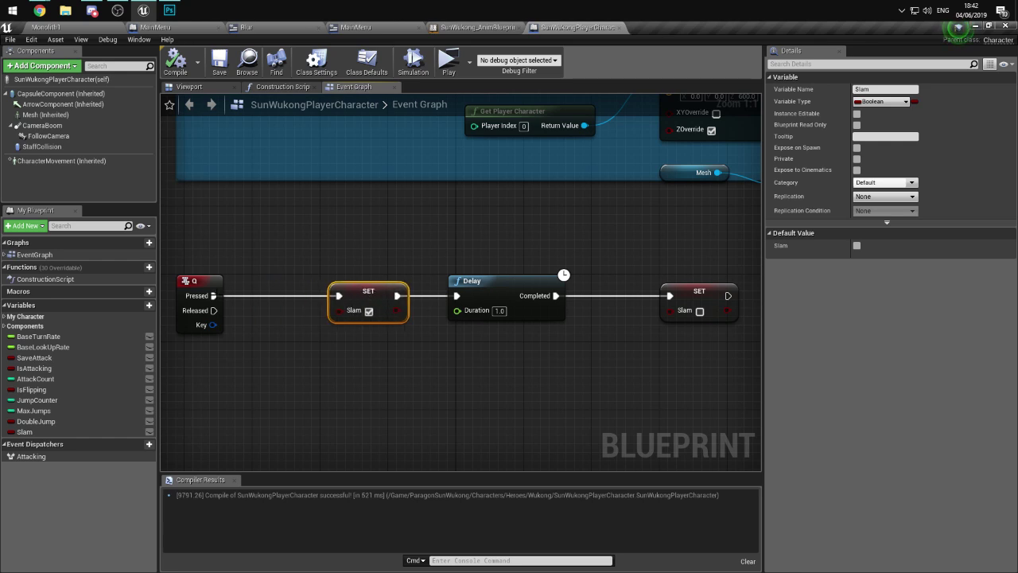
{"action": "right_click_drag", "start_coordinate": [341, 296], "coordinate": [427, 296]}
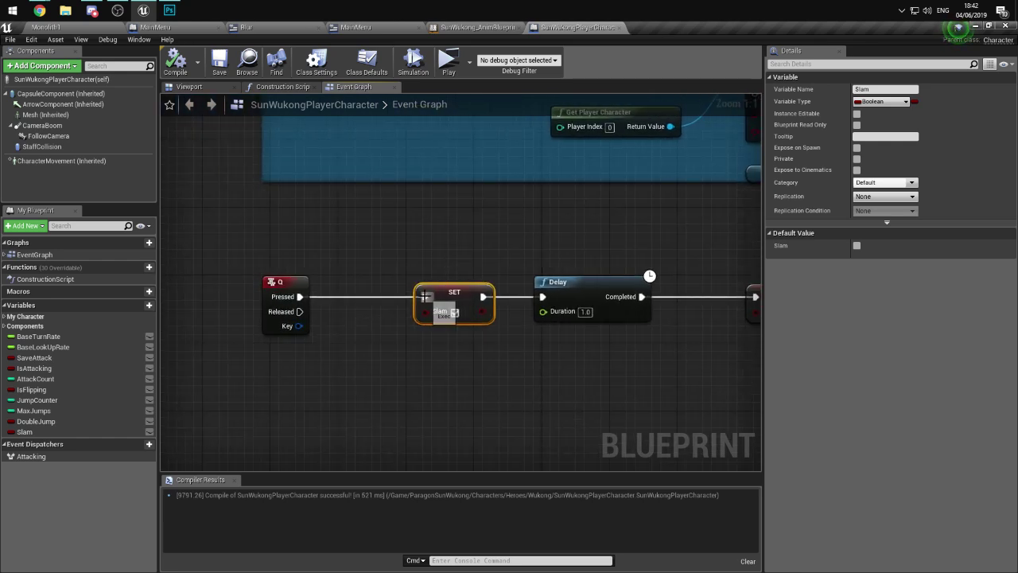
{"action": "left_click_drag", "start_coordinate": [427, 297], "coordinate": [356, 302], "text": "ctrl"}
{"action": "type", "text": "disa"}
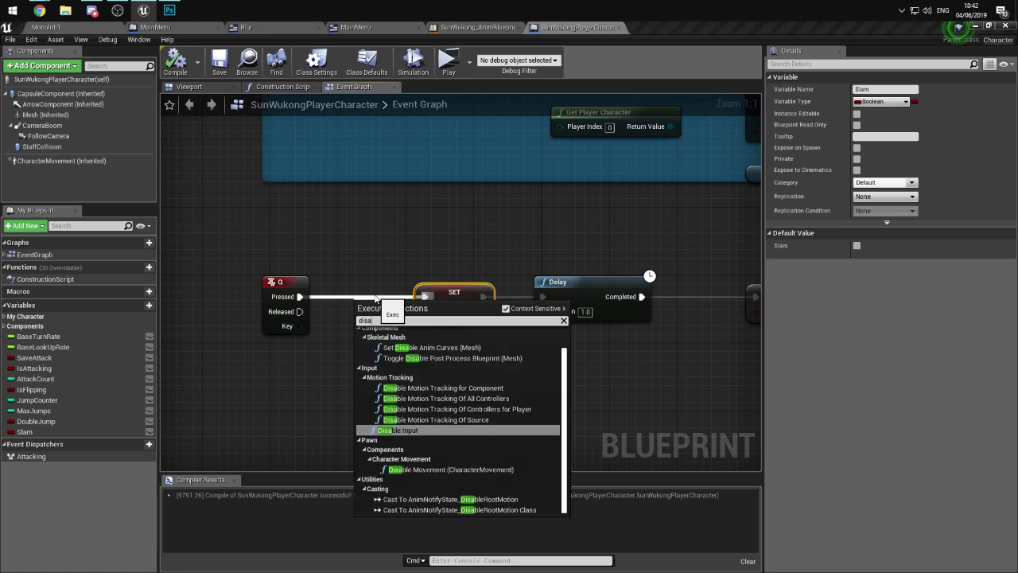
{"action": "type", "text": "ble movement"}
{"action": "key", "text": "Return"}
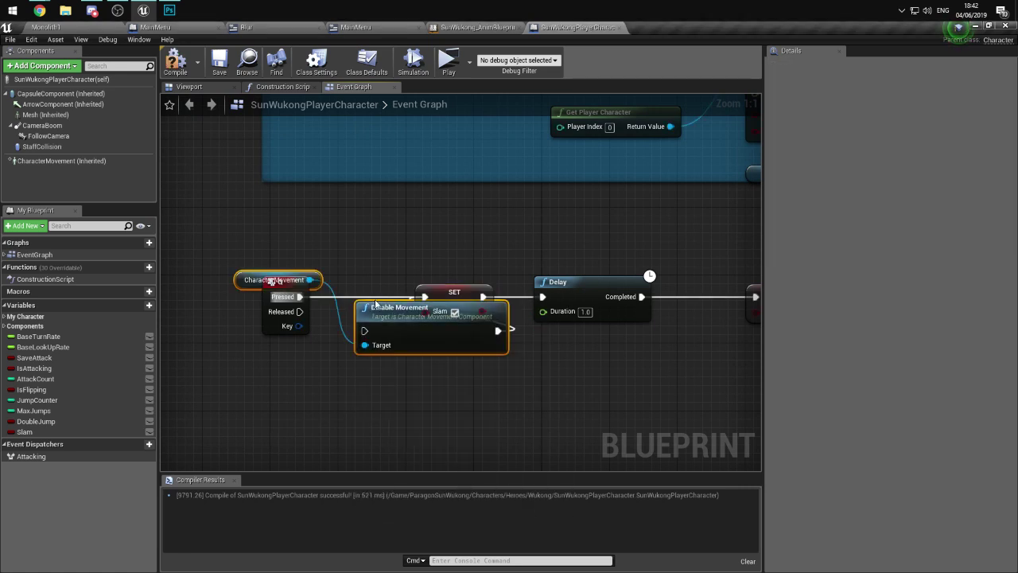
{"action": "mouse_move", "coordinate": [376, 301]}
{"action": "left_mouse_down"}
{"action": "mouse_move", "coordinate": [278, 242]}
{"action": "mouse_move", "coordinate": [337, 286]}
{"action": "mouse_move", "coordinate": [280, 300]}
{"action": "mouse_move", "coordinate": [195, 300]}
{"action": "mouse_move", "coordinate": [362, 297]}
{"action": "left_mouse_up"}
{"action": "left_click_drag", "start_coordinate": [427, 273], "coordinate": [391, 274]}
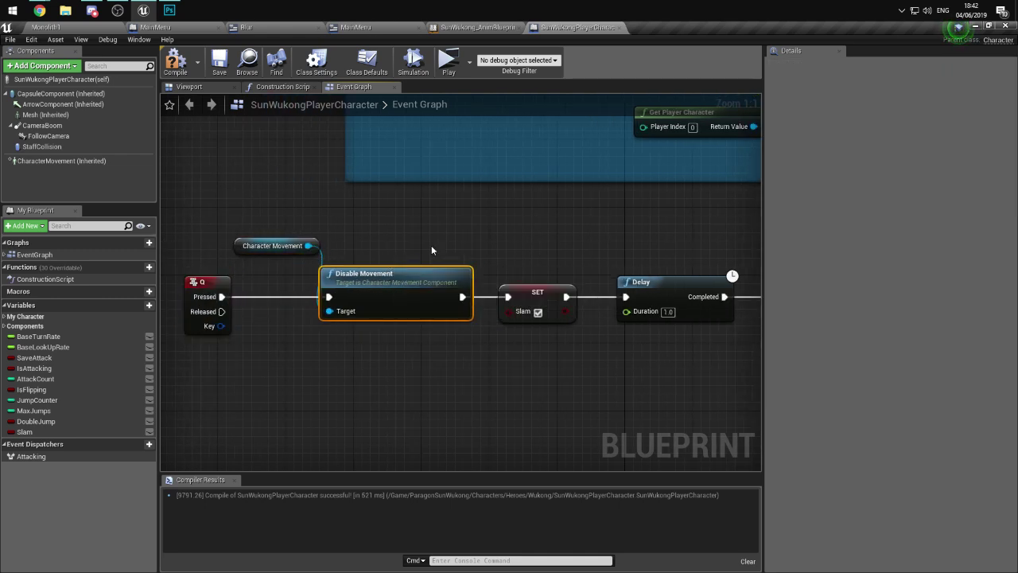
- Run the level twice to check how Wukong moves with Disable Movement in the slam chain
{"action": "right_click_drag", "start_coordinate": [431, 245], "coordinate": [533, 240]}
{"action": "left_click", "coordinate": [93, 30]}
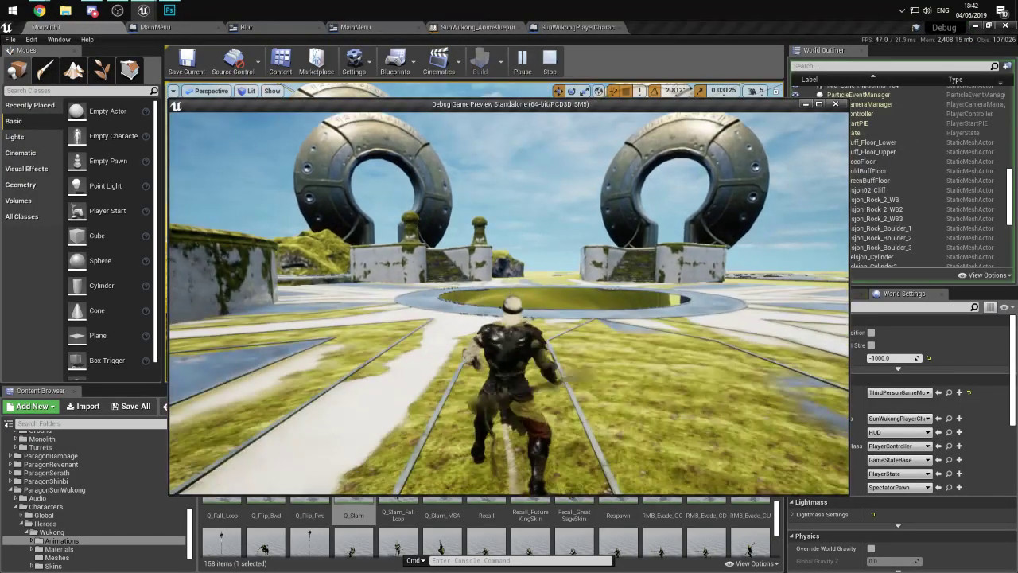
{"action": "key", "text": "Escape"}
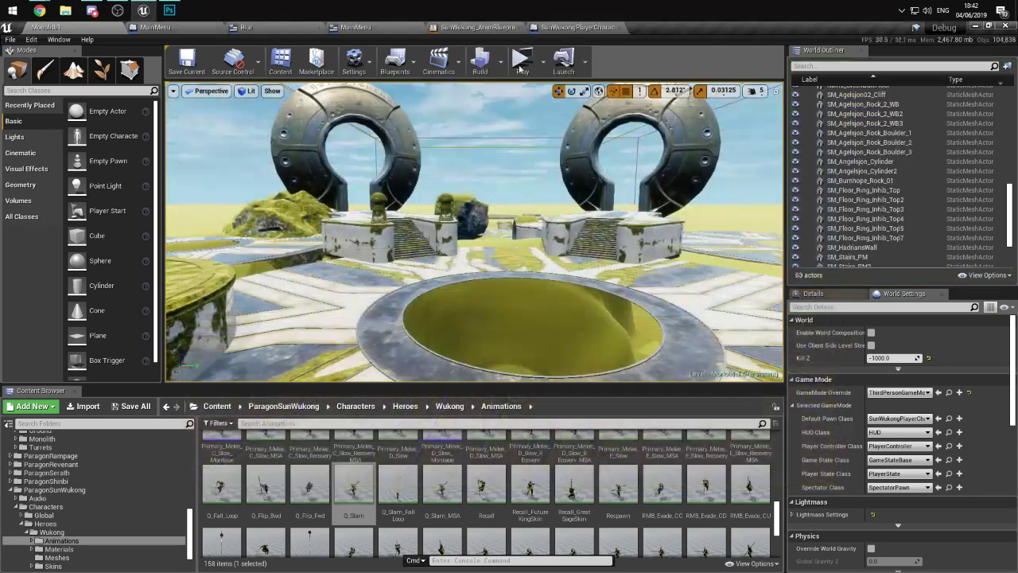
{"action": "left_click", "coordinate": [522, 60]}
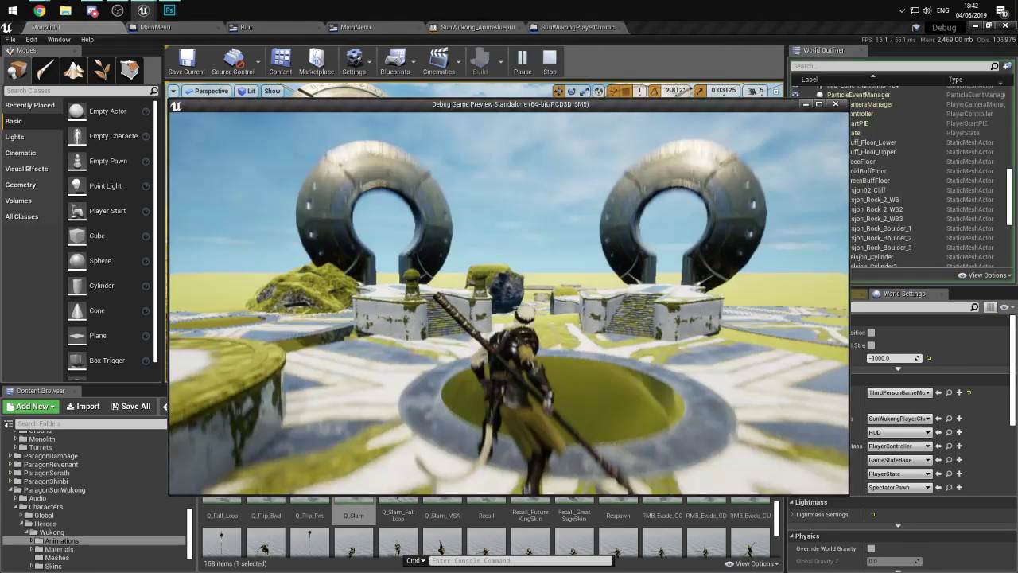
{"action": "key", "text": "Escape"}
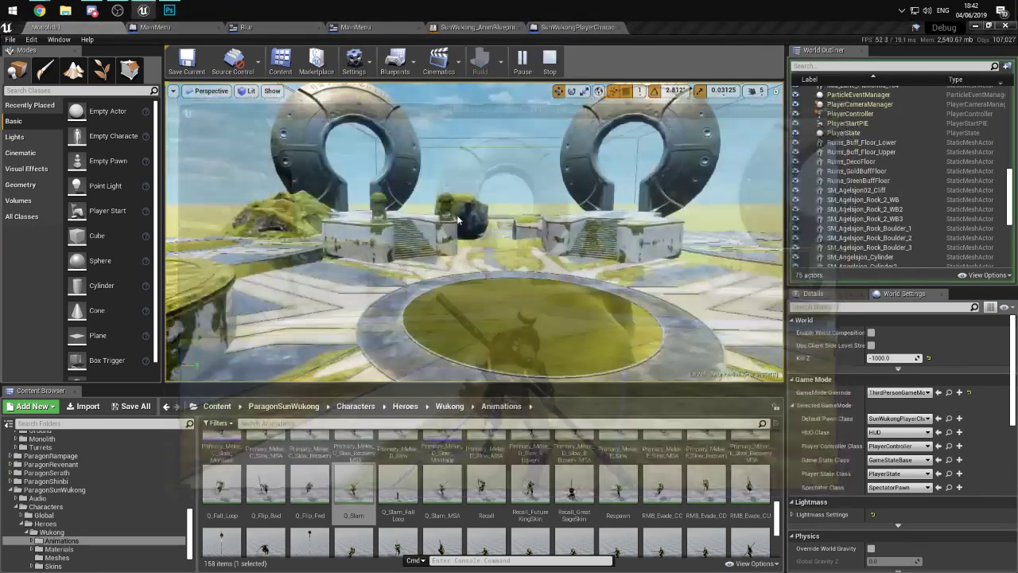
- In the SunWukongPlayerCharacter Event Graph, add a Set Movement Mode (CharacterMovement) node after the Set Slam node that follows the Delay
{"action": "left_click", "coordinate": [549, 27]}
{"action": "right_click_drag", "start_coordinate": [592, 242], "coordinate": [332, 259]}
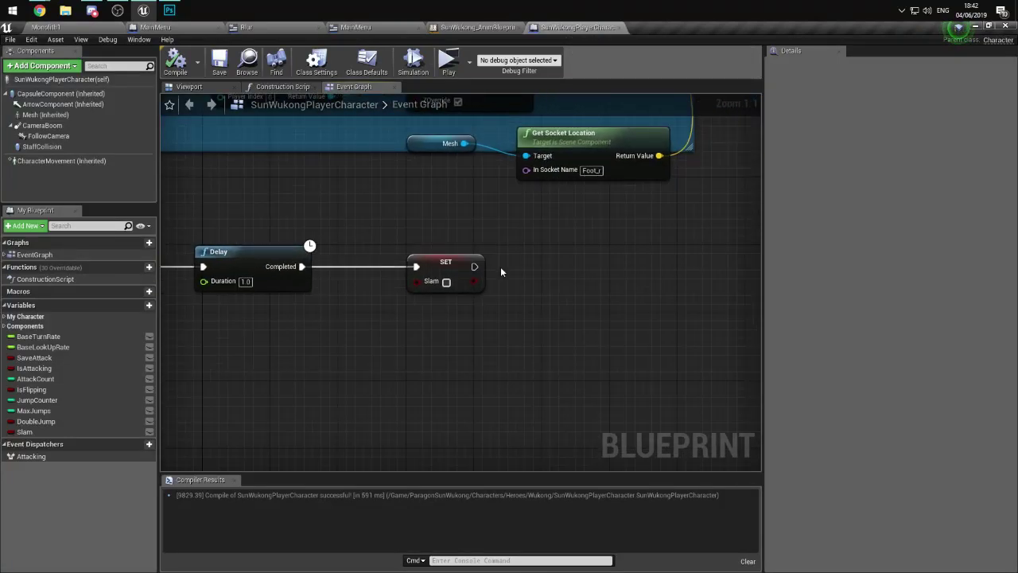
{"action": "left_click_drag", "start_coordinate": [475, 266], "coordinate": [559, 279]}
{"action": "type", "text": "enan"}
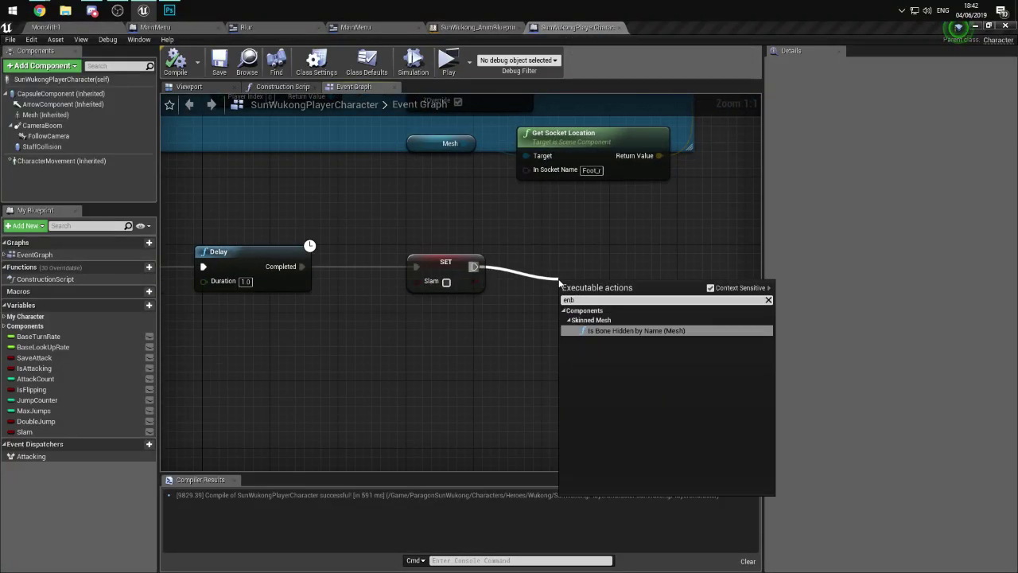
{"action": "key", "text": "BackSpace"}
{"action": "key", "text": "BackSpace"}
{"action": "type", "text": "able"}
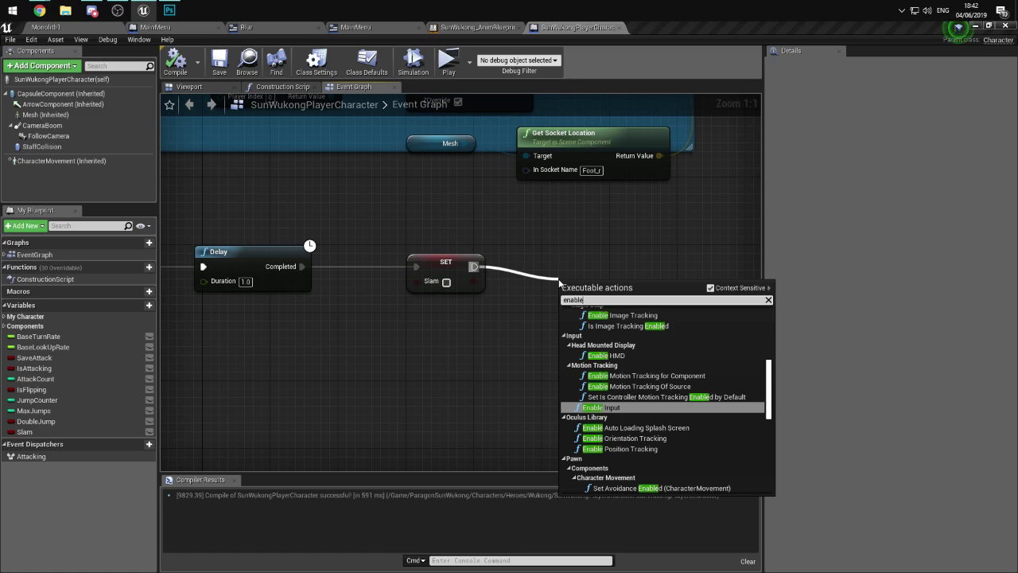
{"action": "type", "text": " mo"}
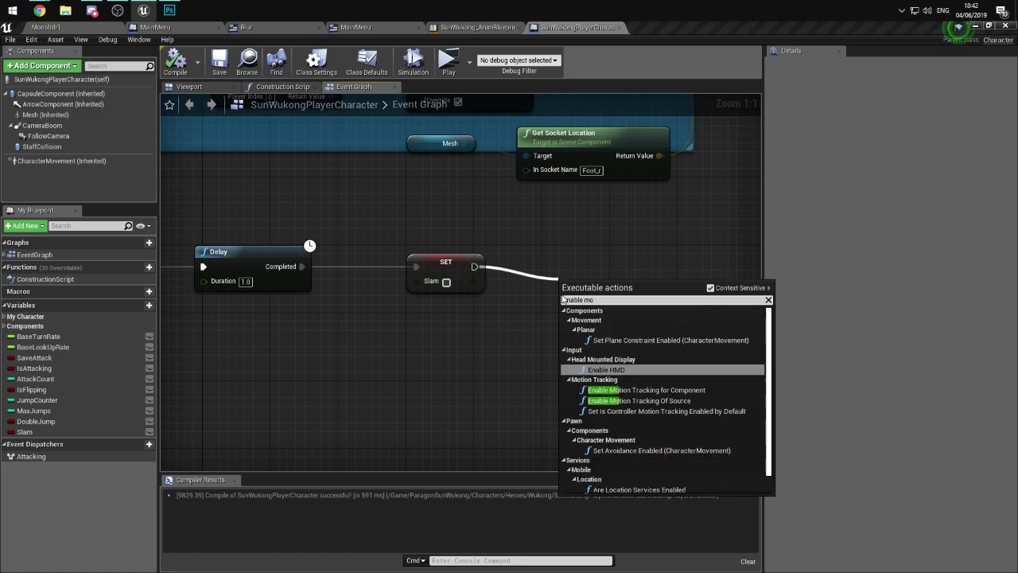
{"action": "type", "text": "vset mov"}
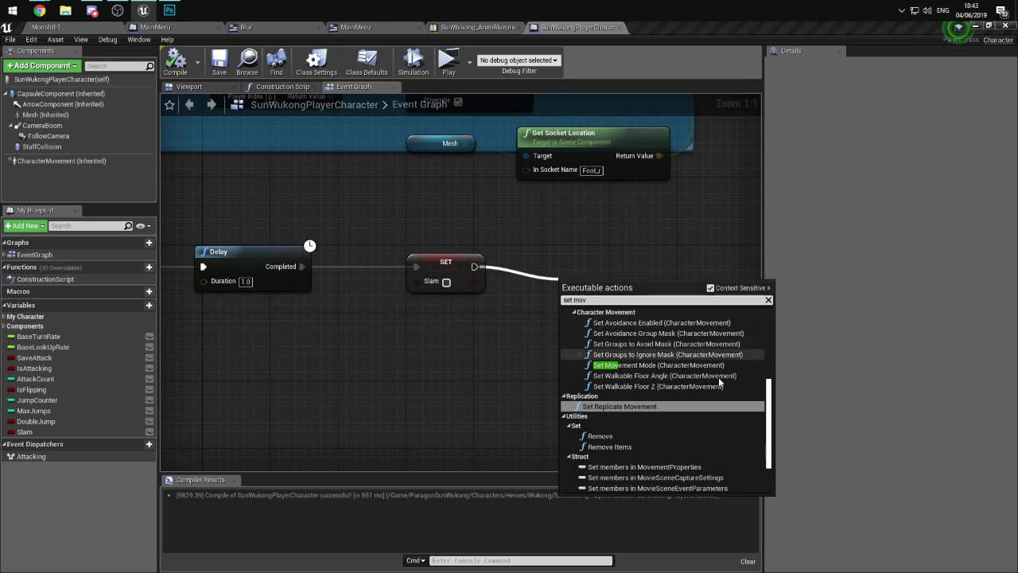
{"action": "left_click", "coordinate": [697, 364]}
- Line up the Set Movement Mode node with the slam chain, set its New Movement Mode to Walking, and compile the blueprint
{"action": "left_click", "coordinate": [623, 347]}
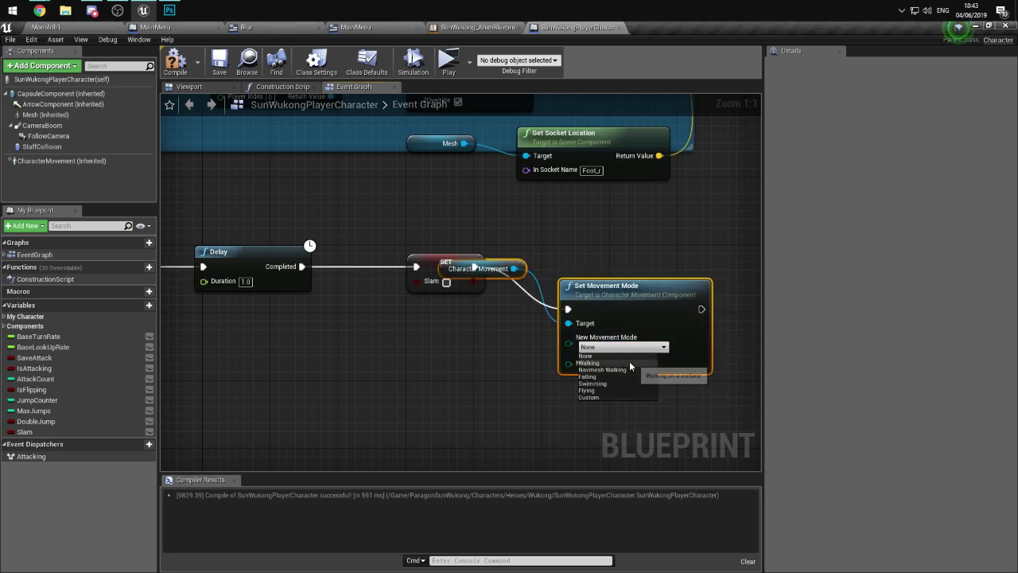
{"action": "left_click_drag", "start_coordinate": [627, 304], "coordinate": [645, 253]}
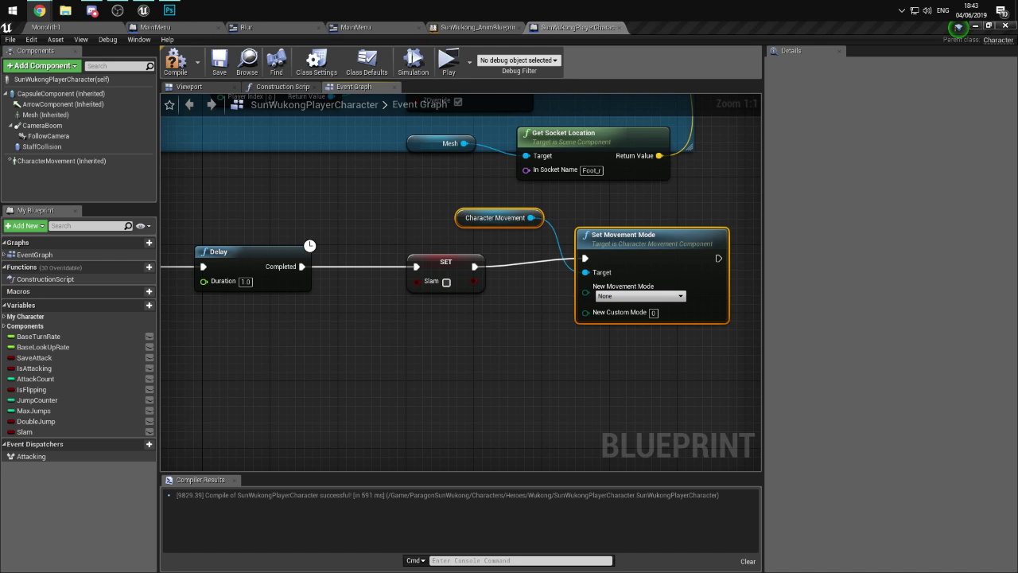
{"action": "left_click", "coordinate": [638, 296]}
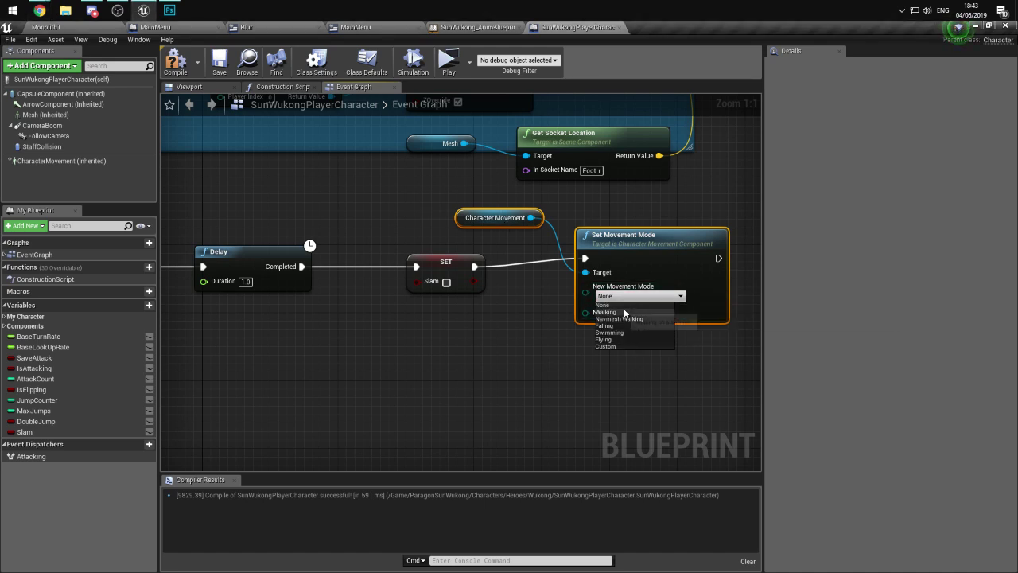
{"action": "left_click", "coordinate": [628, 312]}
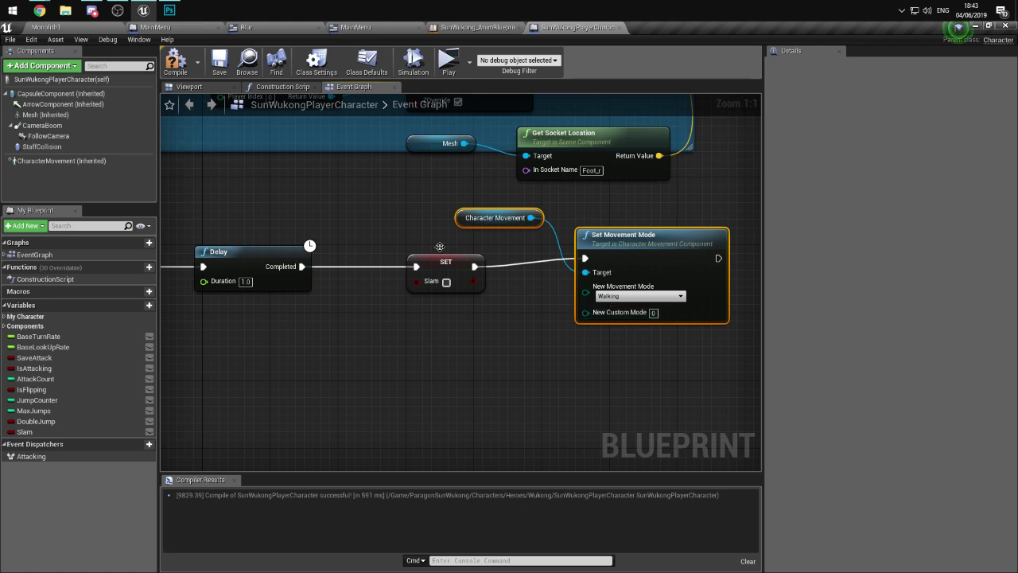
{"action": "left_click", "coordinate": [178, 64]}
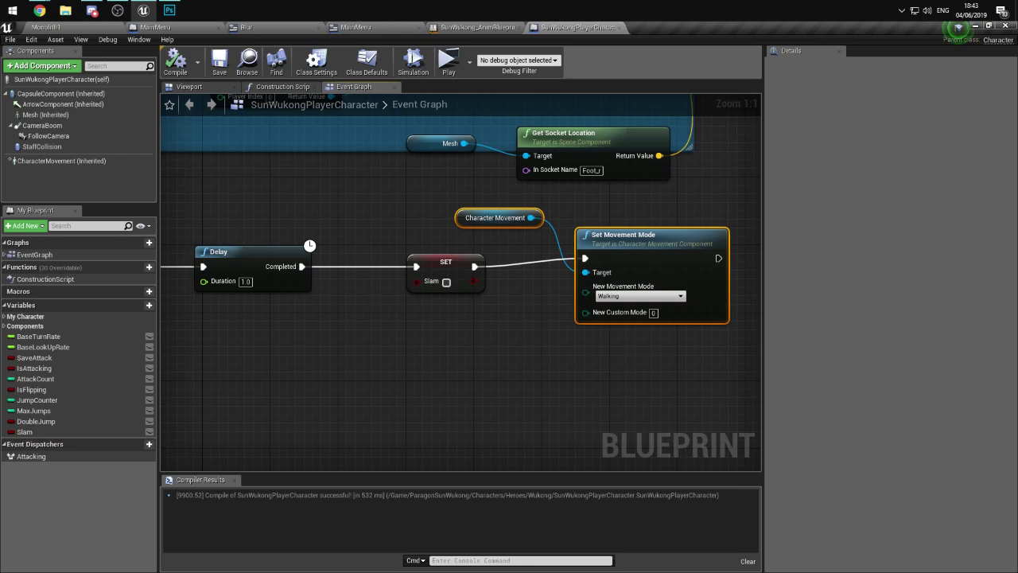
- Play-test the level, moving Wukong and triggering the slam to check his movement, and close the preview
{"action": "left_click", "coordinate": [436, 64]}
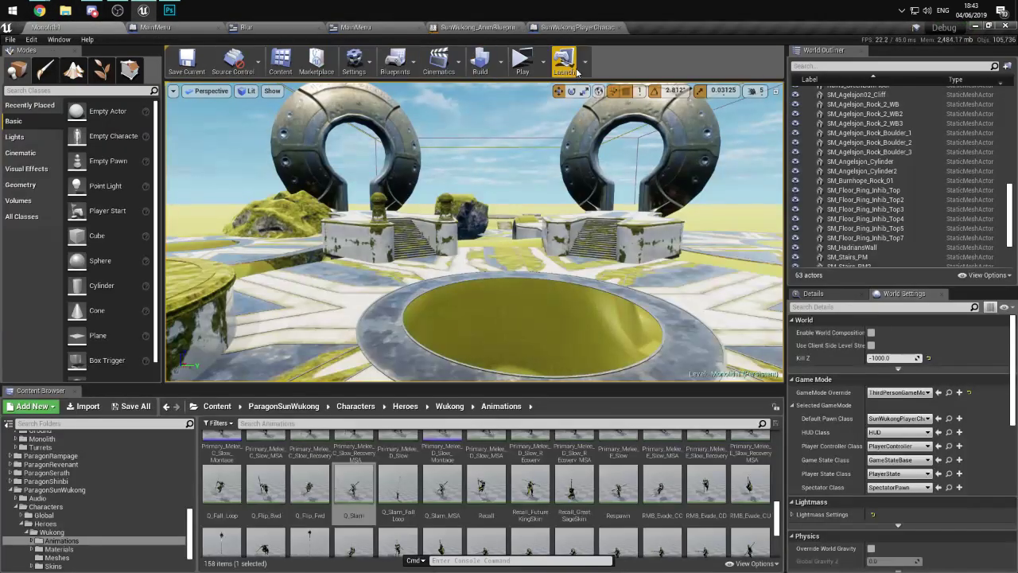
{"action": "key", "text": "s"}
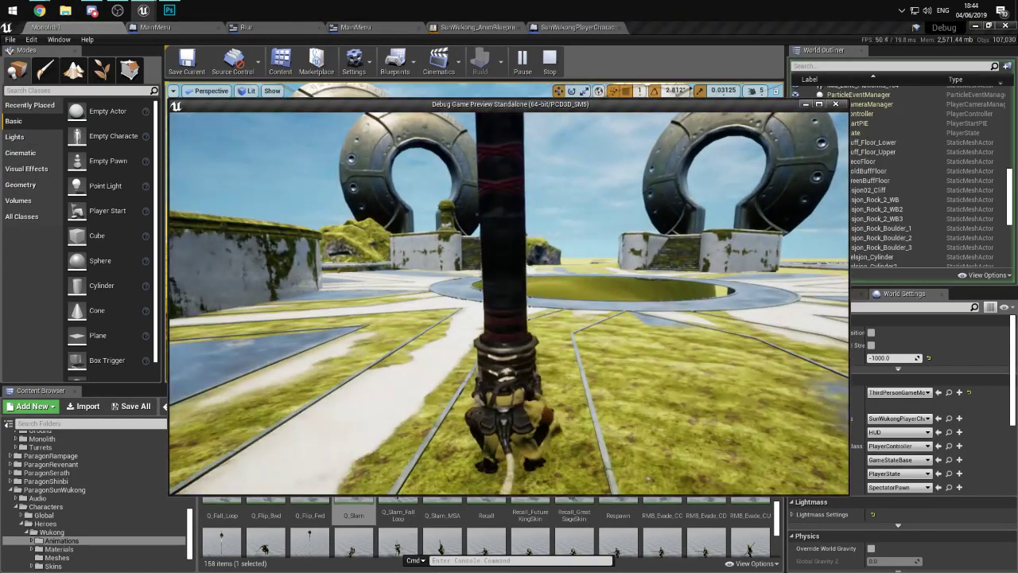
{"action": "key", "text": "w"}
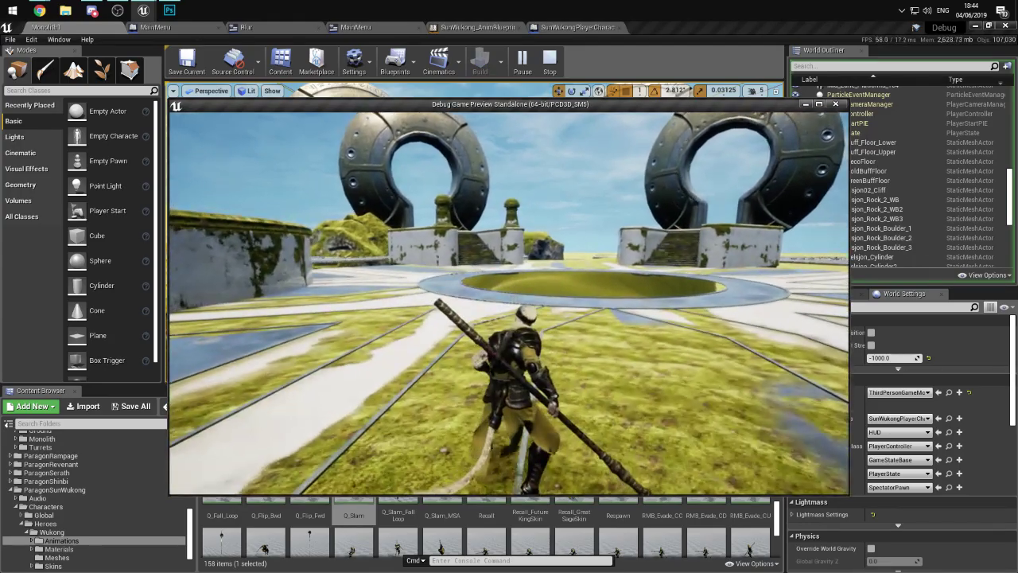
{"action": "key", "text": "w"}
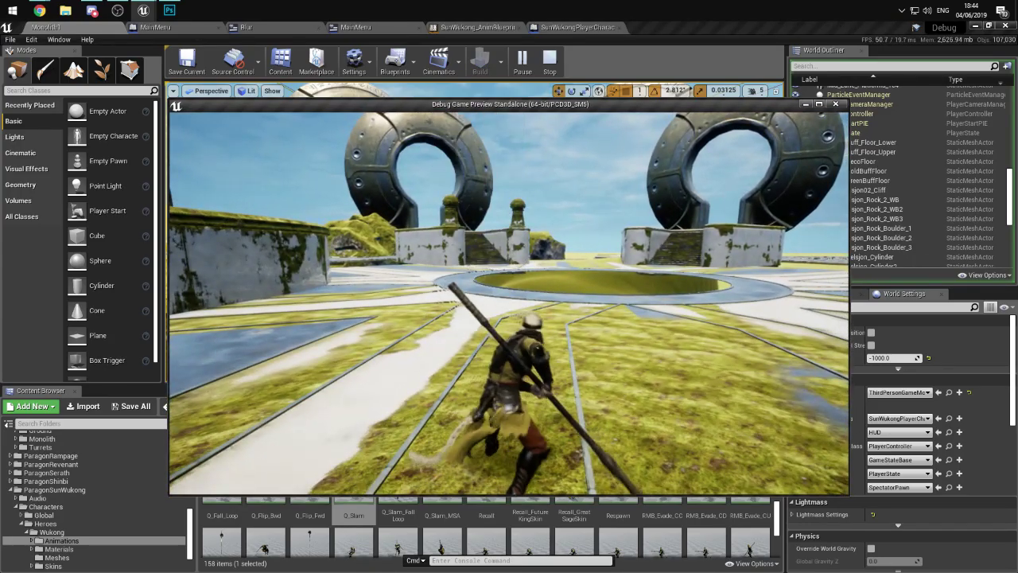
{"action": "key", "text": "w"}
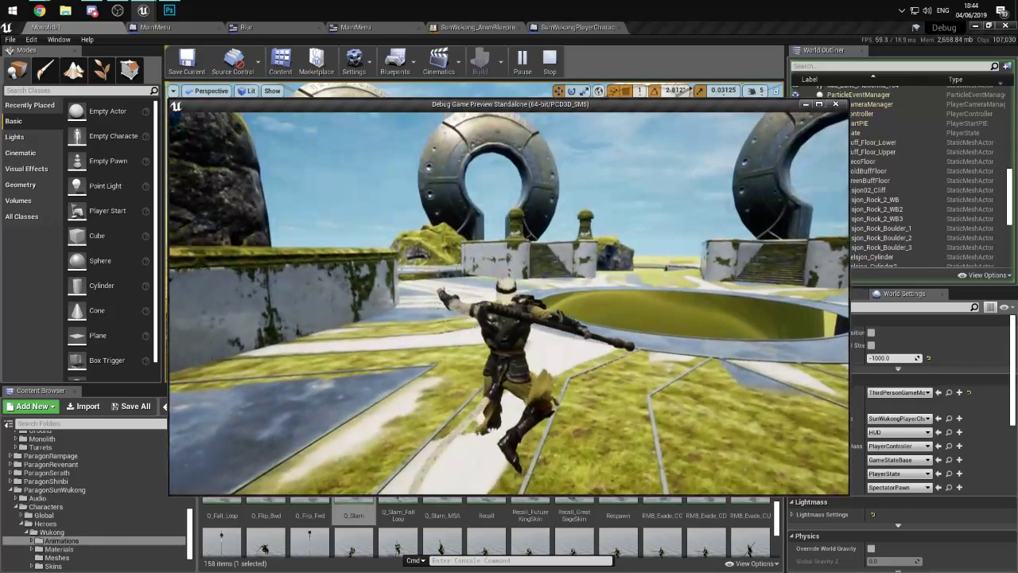
{"action": "key", "text": "q"}
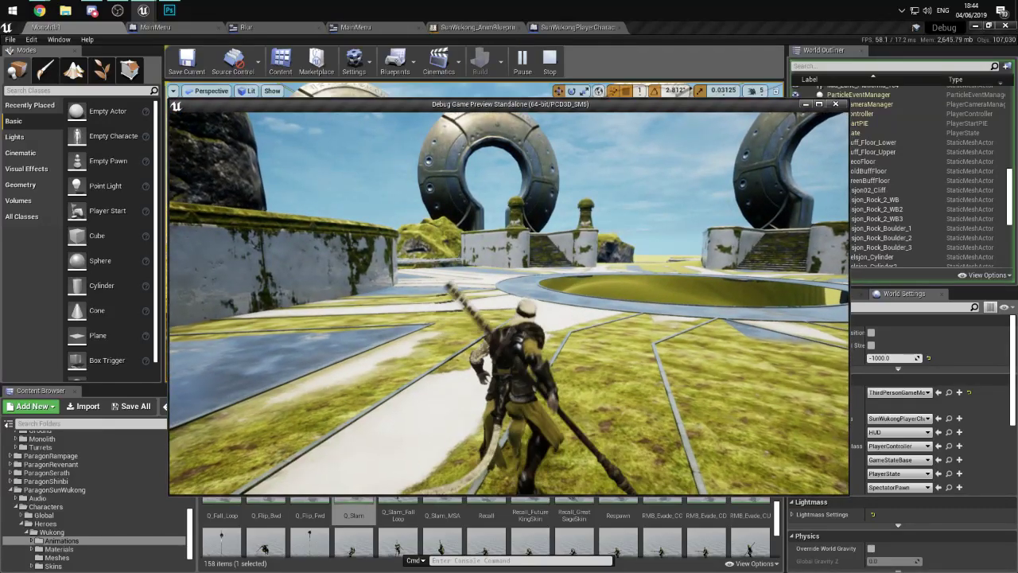
{"action": "left_click", "coordinate": [835, 104]}
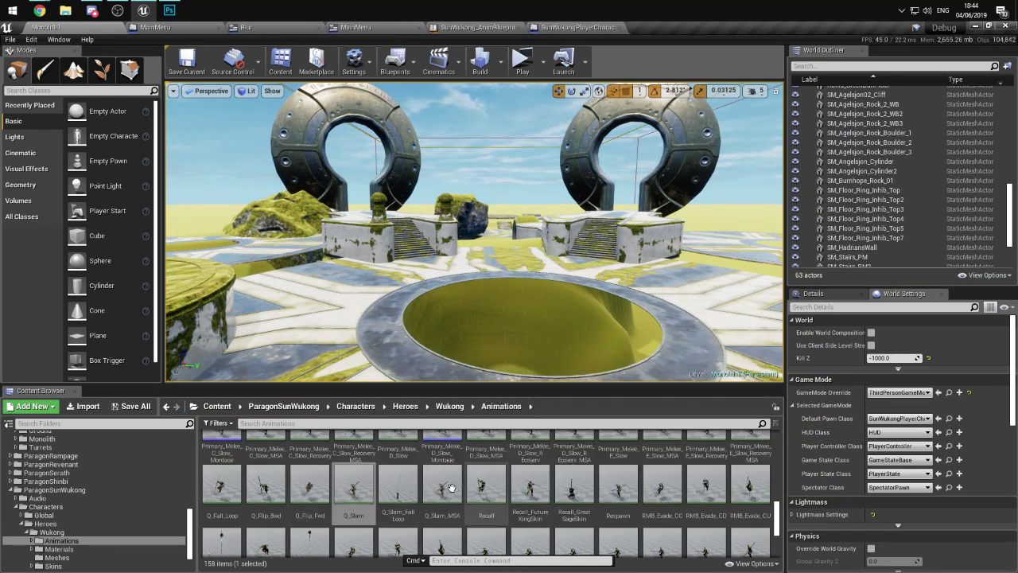
- Create animation montages from the Q_Slam, Jump_Start and Jump_Apex sequences in Wukong's Animations folder
{"action": "mouse_move", "coordinate": [405, 489]}
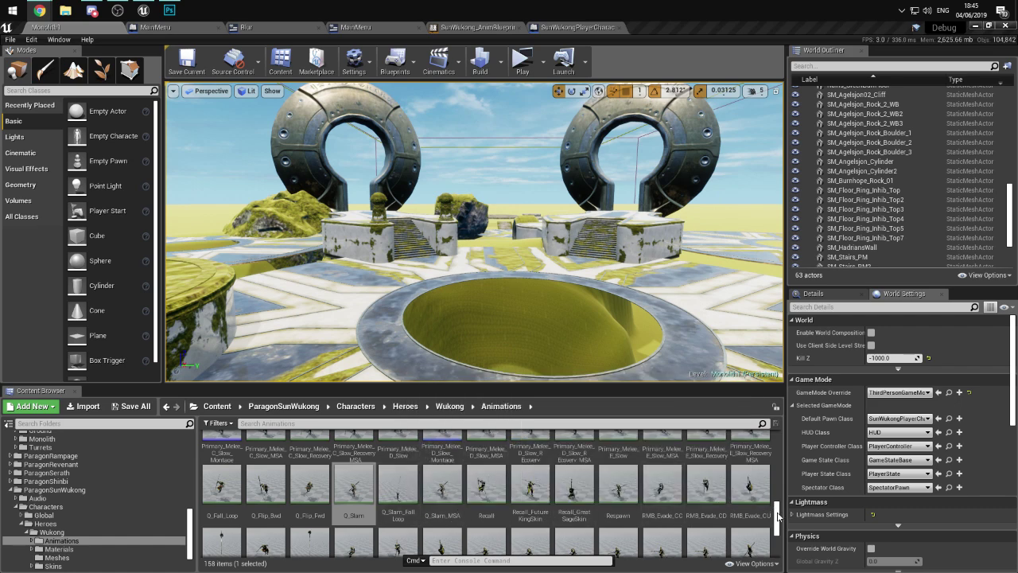
{"action": "left_click", "coordinate": [350, 487]}
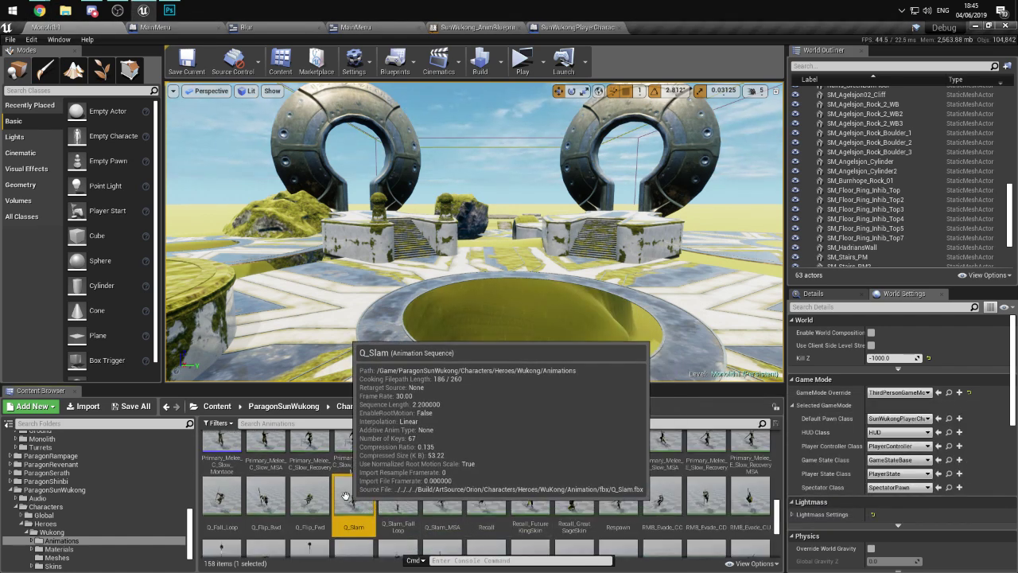
{"action": "scroll", "coordinate": [350, 494], "scroll_direction": "up", "scroll_amount": 5}
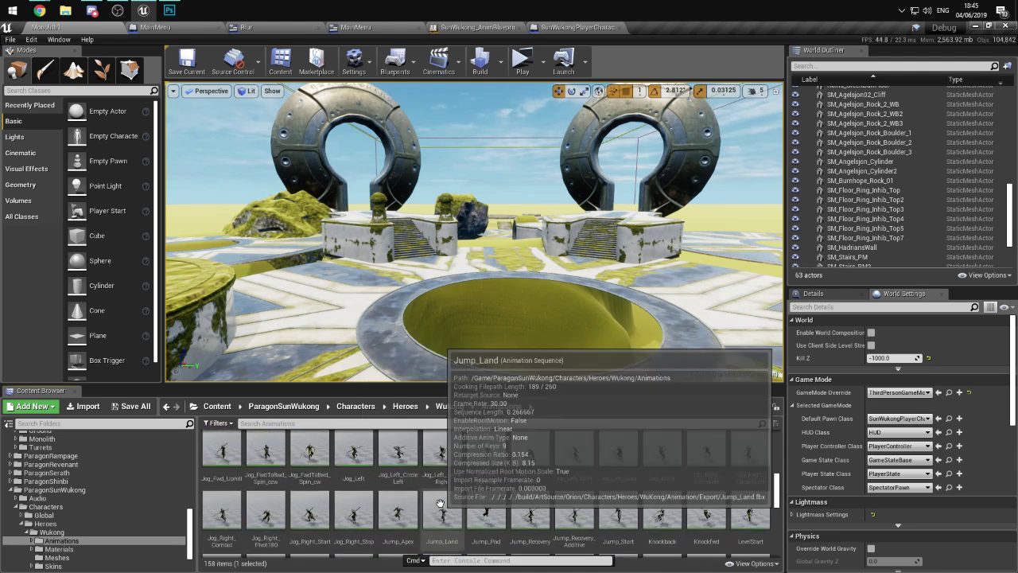
{"action": "scroll", "coordinate": [439, 501], "scroll_direction": "down", "scroll_amount": 1}
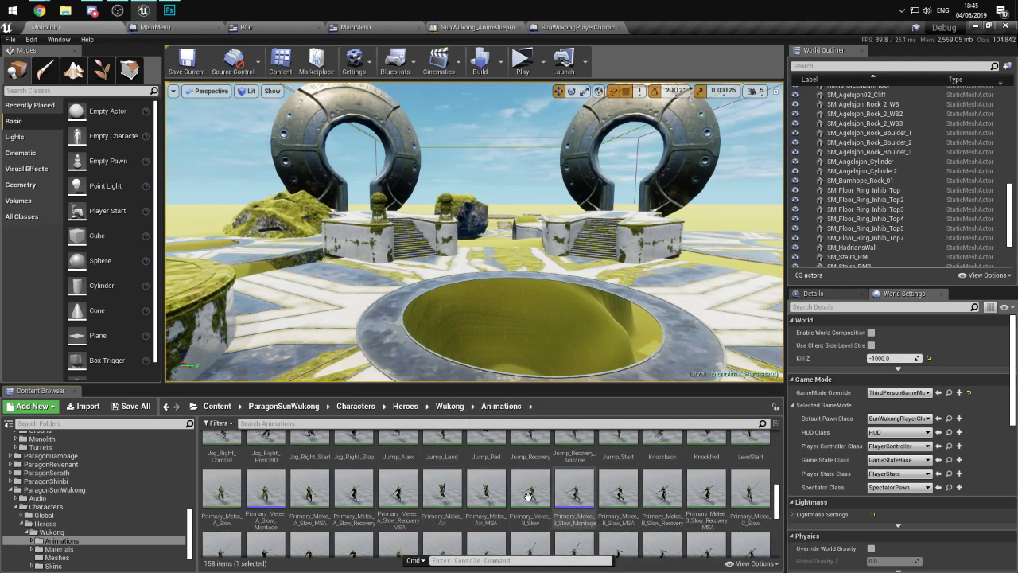
{"action": "scroll", "coordinate": [519, 505], "scroll_direction": "up", "scroll_amount": 1}
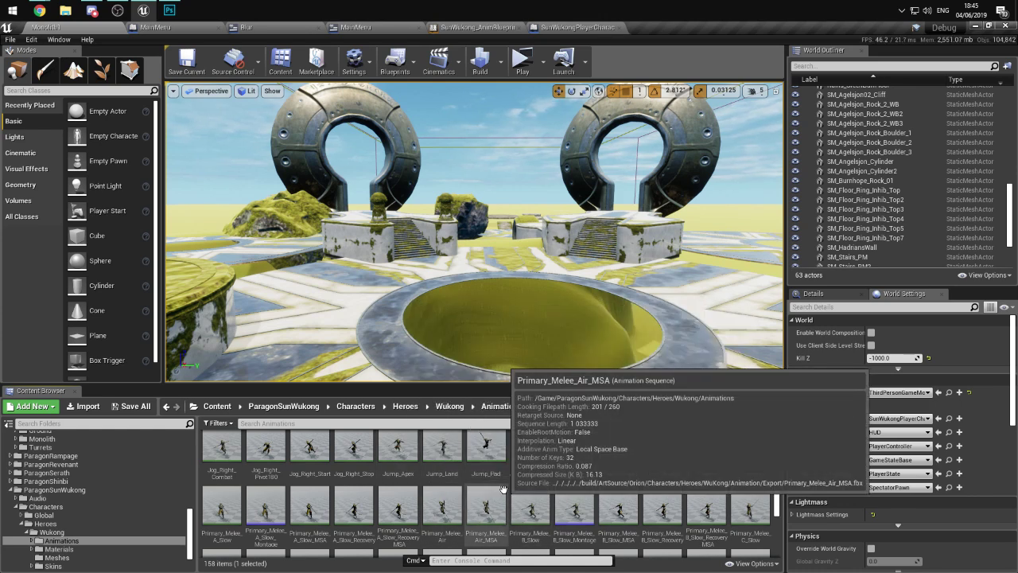
{"action": "scroll", "coordinate": [503, 489], "scroll_direction": "up", "scroll_amount": 1}
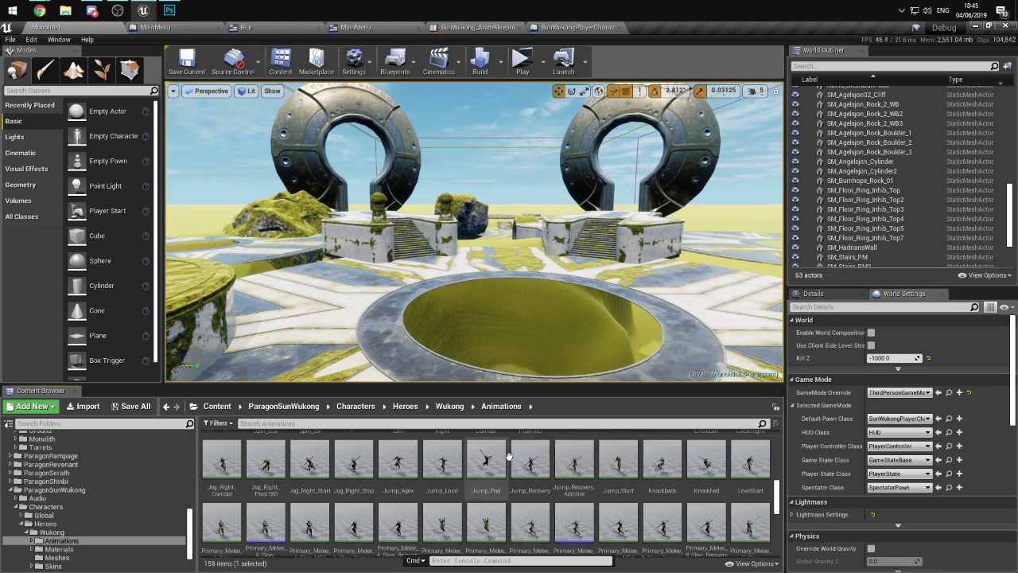
{"action": "left_click", "coordinate": [619, 461], "text": "ctrl"}
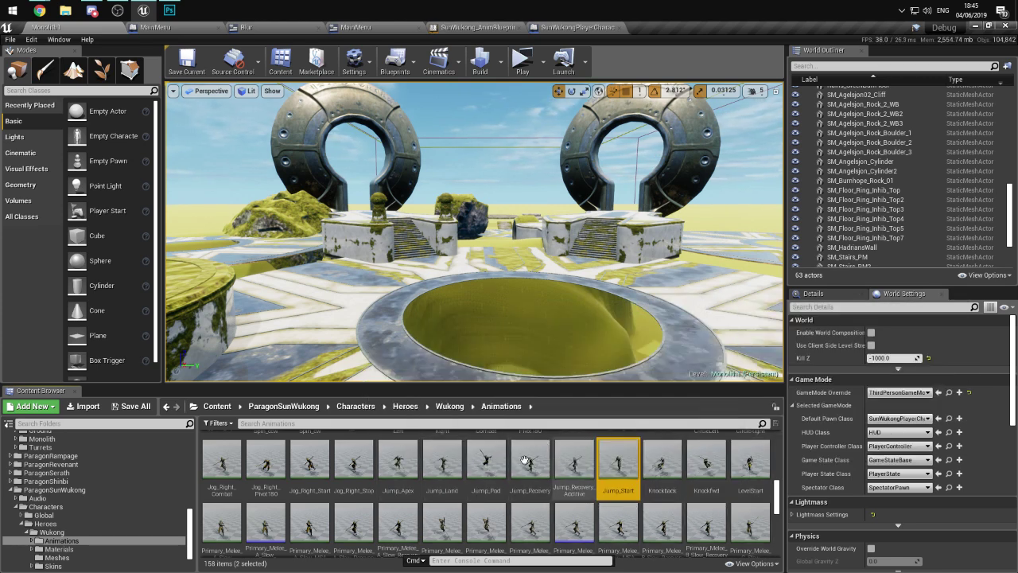
{"action": "left_click", "coordinate": [398, 461], "text": "ctrl"}
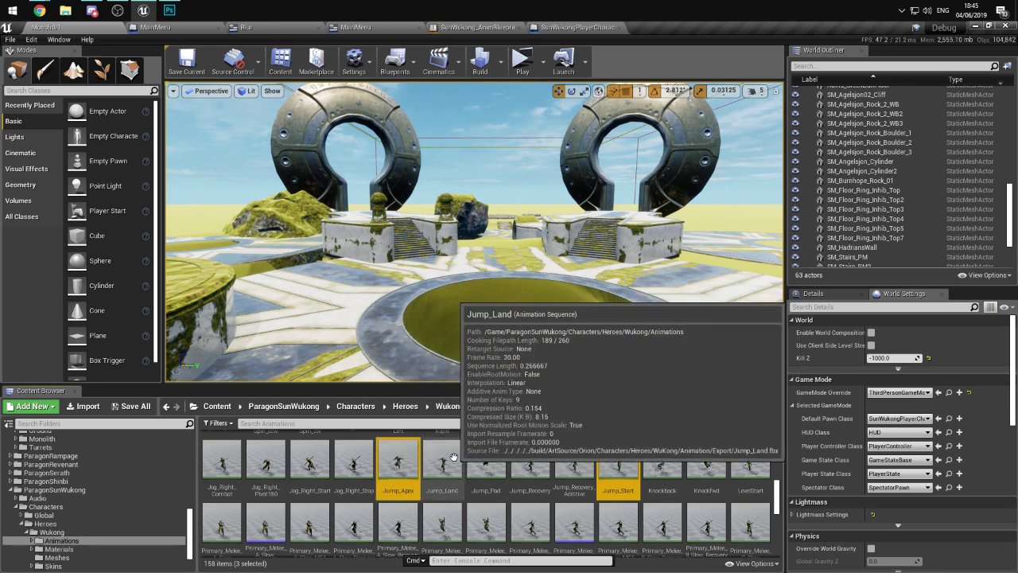
{"action": "right_click", "coordinate": [621, 462]}
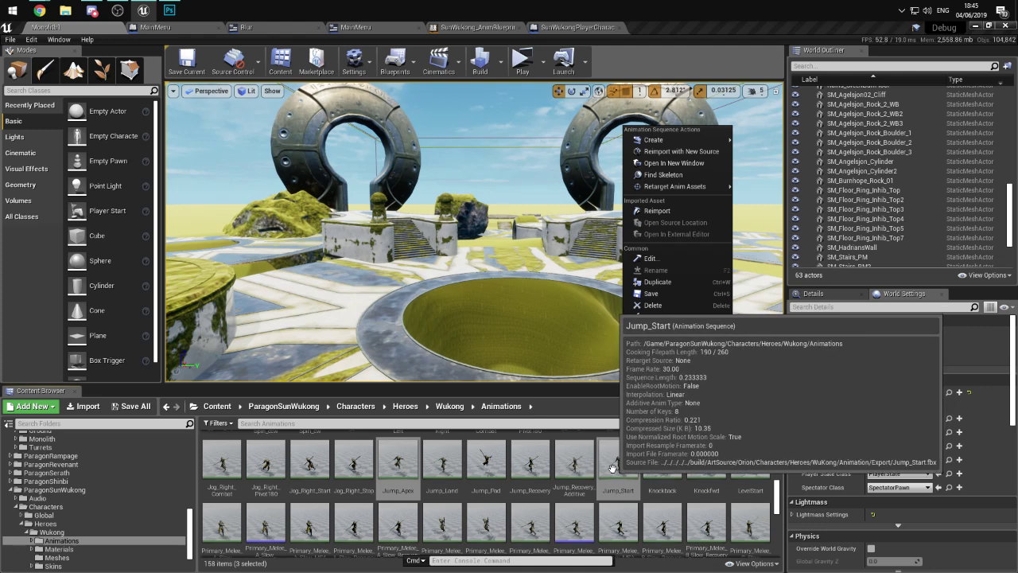
{"action": "mouse_move", "coordinate": [676, 139]}
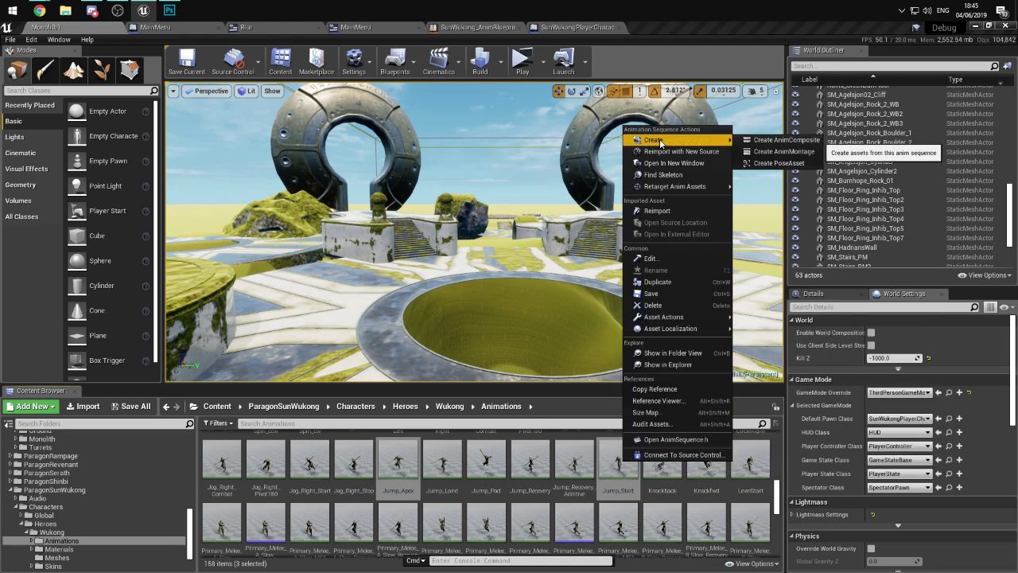
{"action": "left_click", "coordinate": [795, 153]}
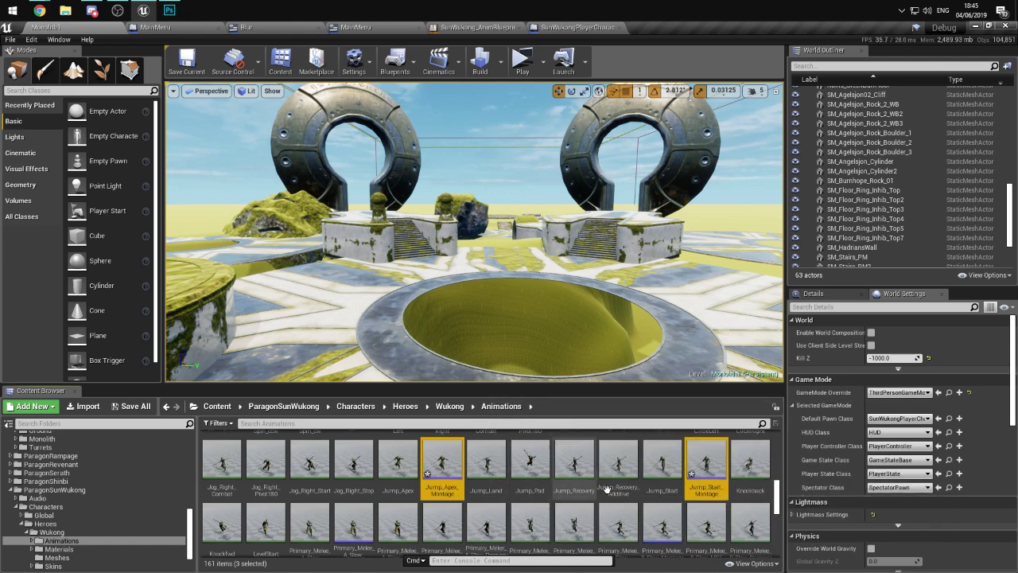
- Open Jump_Start_Montage, inspect its Jump_Start segment, try to add the Jump_Start animation to the montage, and close it
{"action": "double_click", "coordinate": [711, 459]}
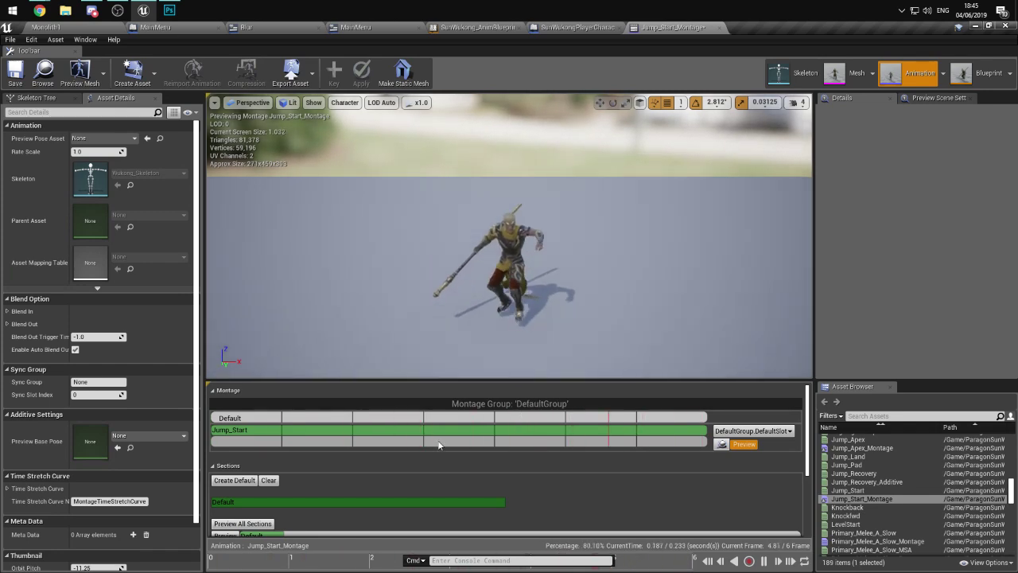
{"action": "left_click", "coordinate": [246, 430]}
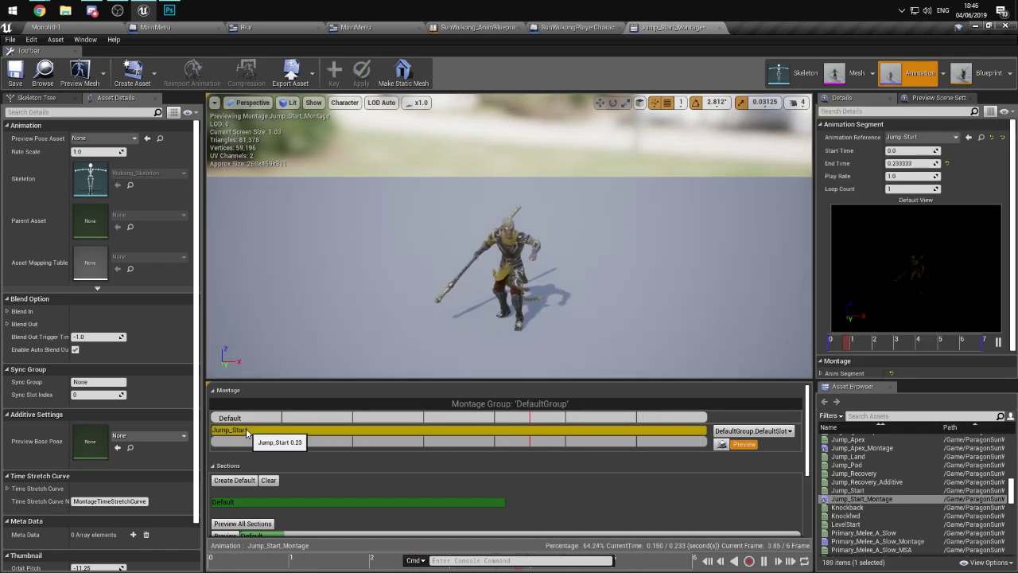
{"action": "scroll", "coordinate": [319, 472], "scroll_direction": "down", "scroll_amount": 2}
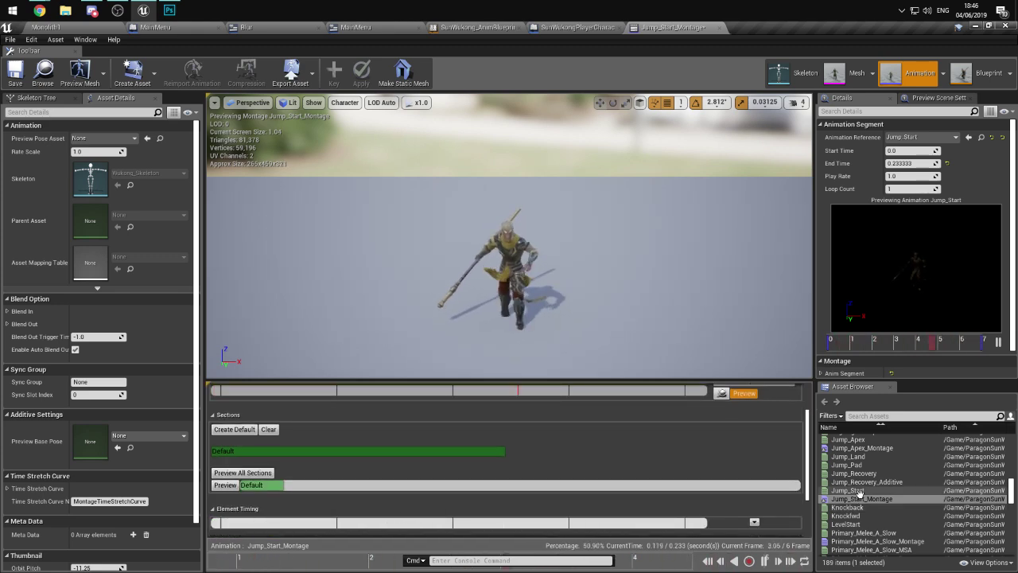
{"action": "left_click_drag", "start_coordinate": [847, 490], "coordinate": [288, 436]}
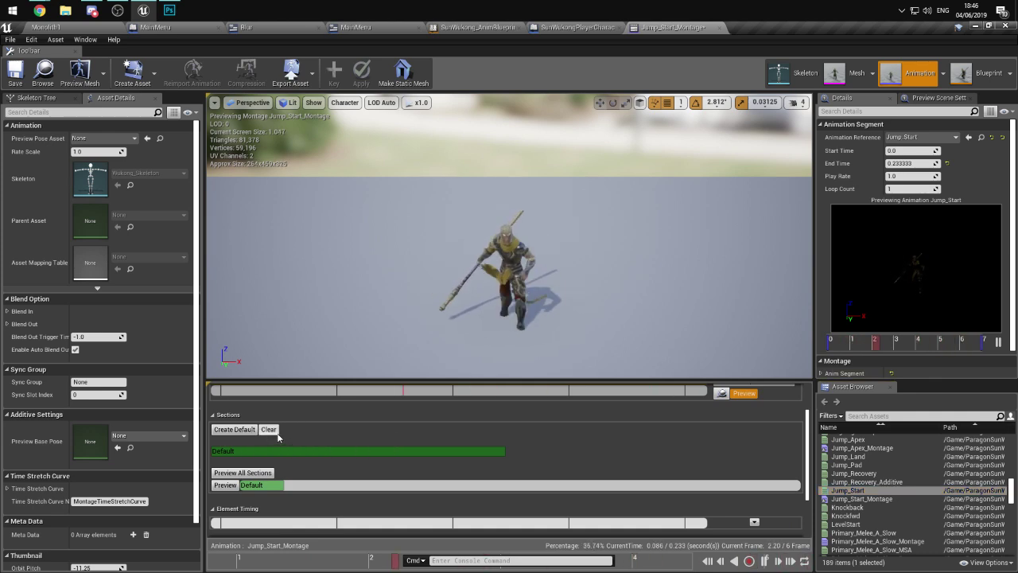
{"action": "left_click", "coordinate": [711, 27]}
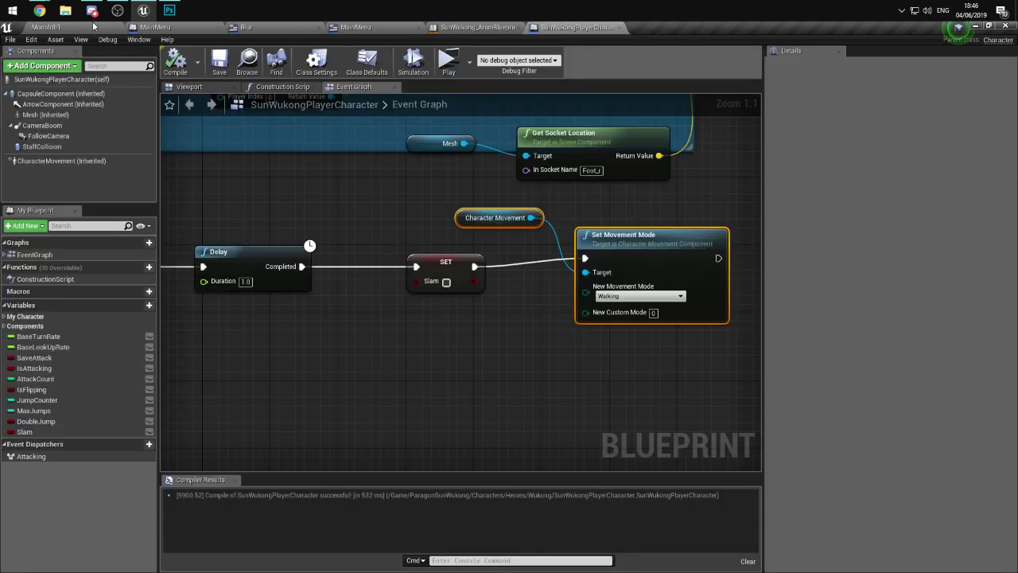
- Delete the Jump_Start_Montage asset from Wukong's Animations folder and look for the other new montages
{"action": "left_click", "coordinate": [706, 461]}
{"action": "key", "text": "Delete"}
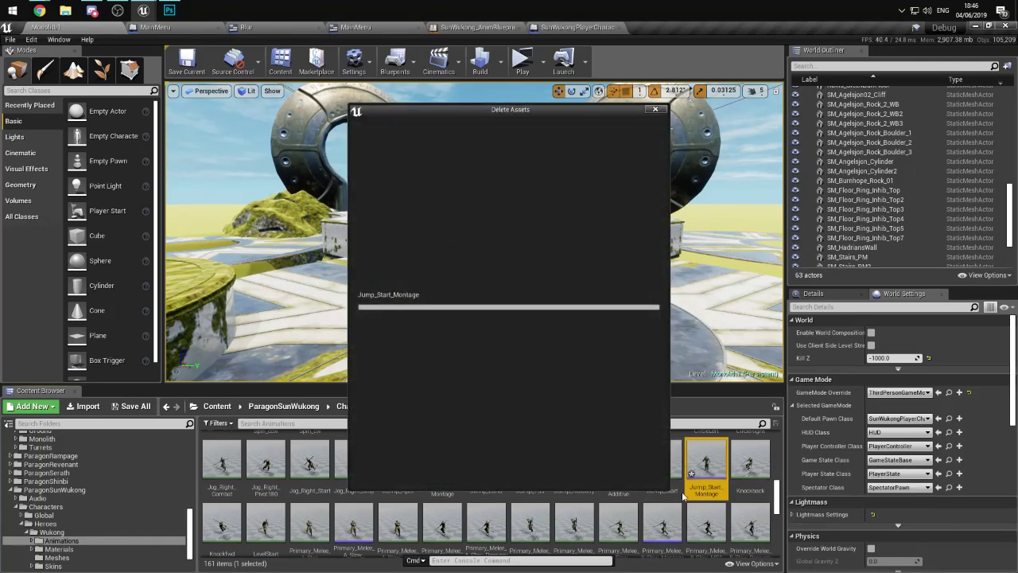
{"action": "left_click", "coordinate": [584, 471]}
{"action": "scroll", "coordinate": [243, 486], "scroll_direction": "up", "scroll_amount": 5}
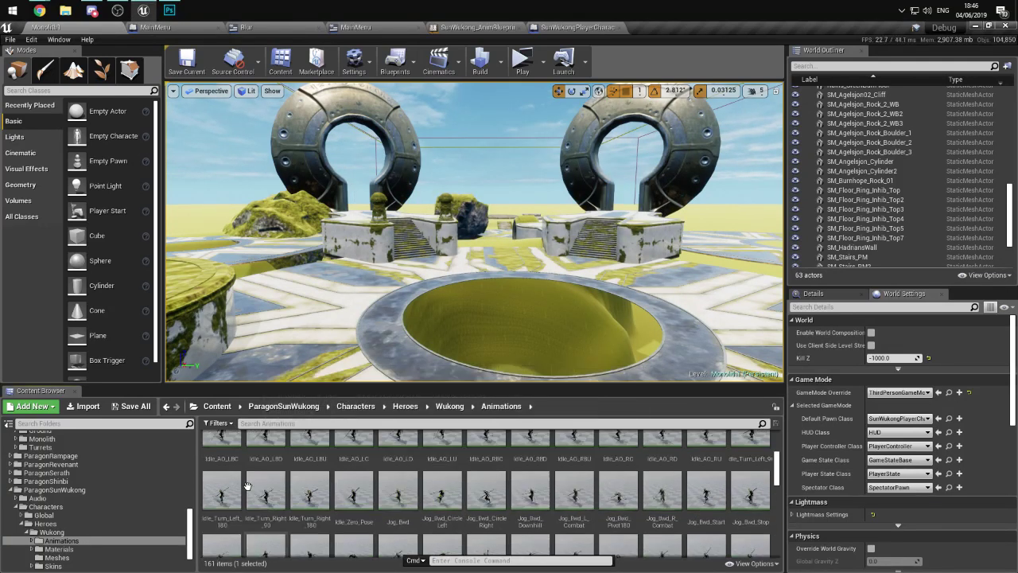
- Open Wukong_AO_Blendspace from the AimOffset folder, preview its poses across yaw and pitch, close it and return to the level
{"action": "double_click", "coordinate": [239, 477]}
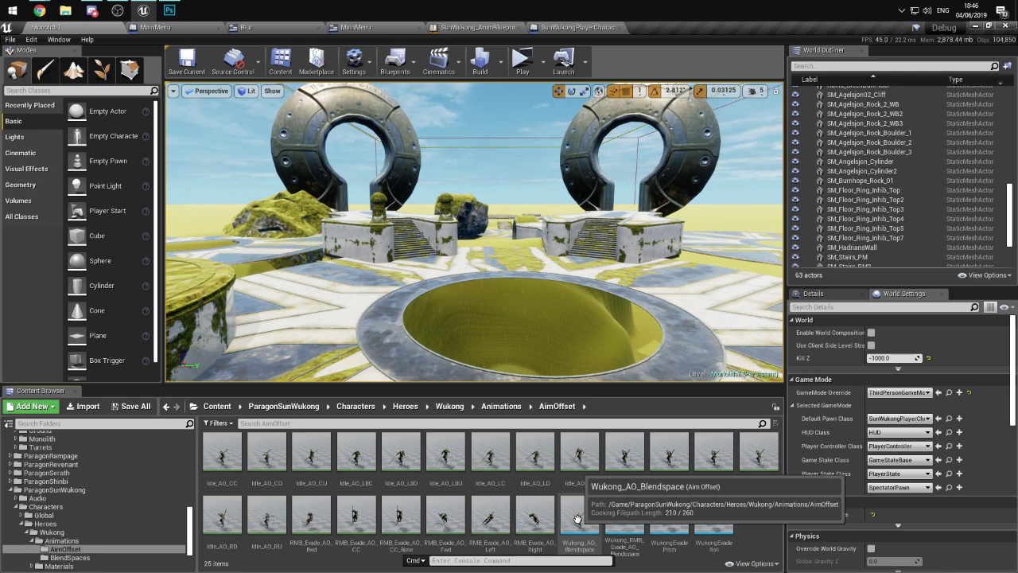
{"action": "double_click", "coordinate": [578, 520]}
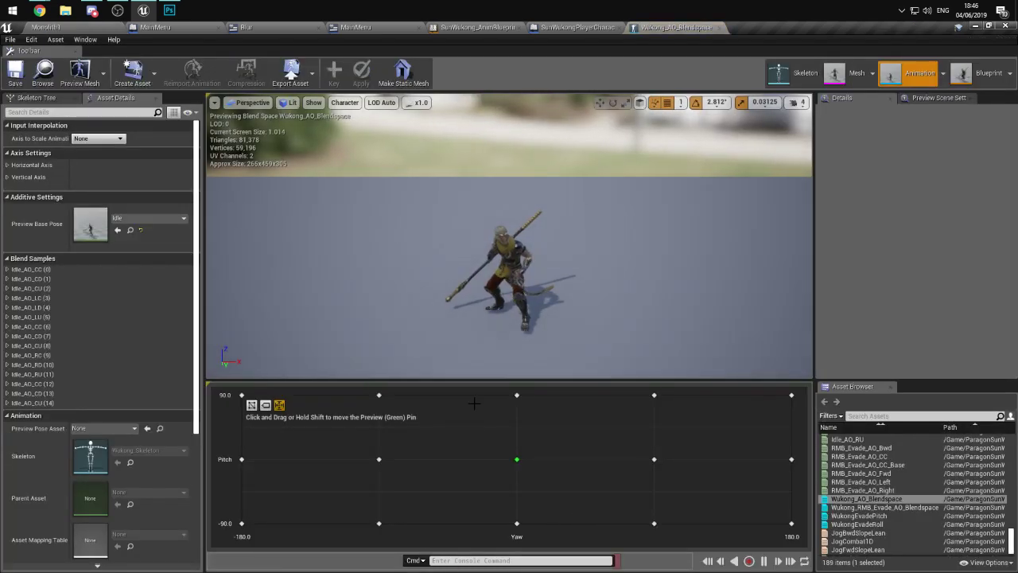
{"action": "left_click", "coordinate": [379, 394]}
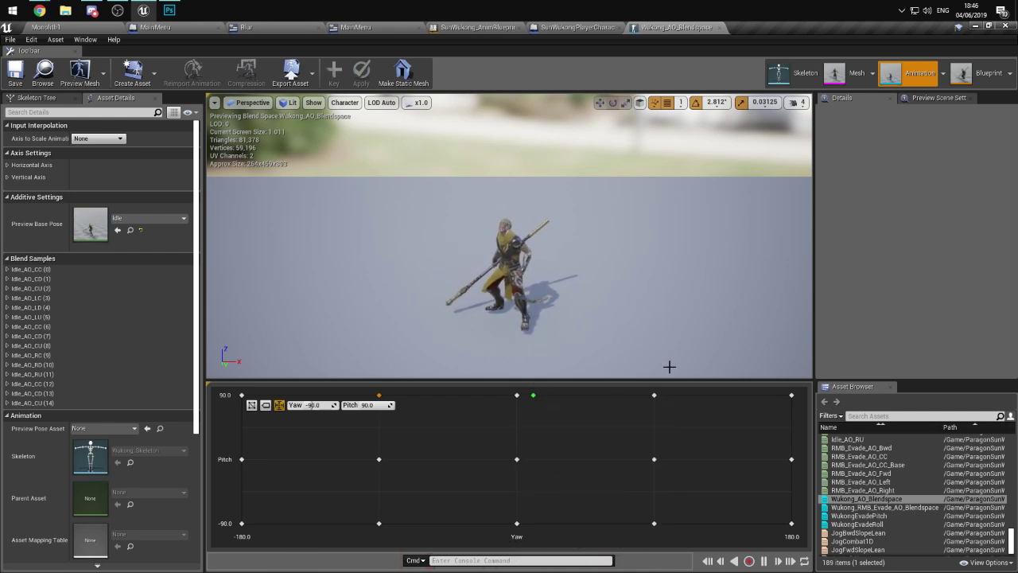
{"action": "left_click", "coordinate": [650, 415]}
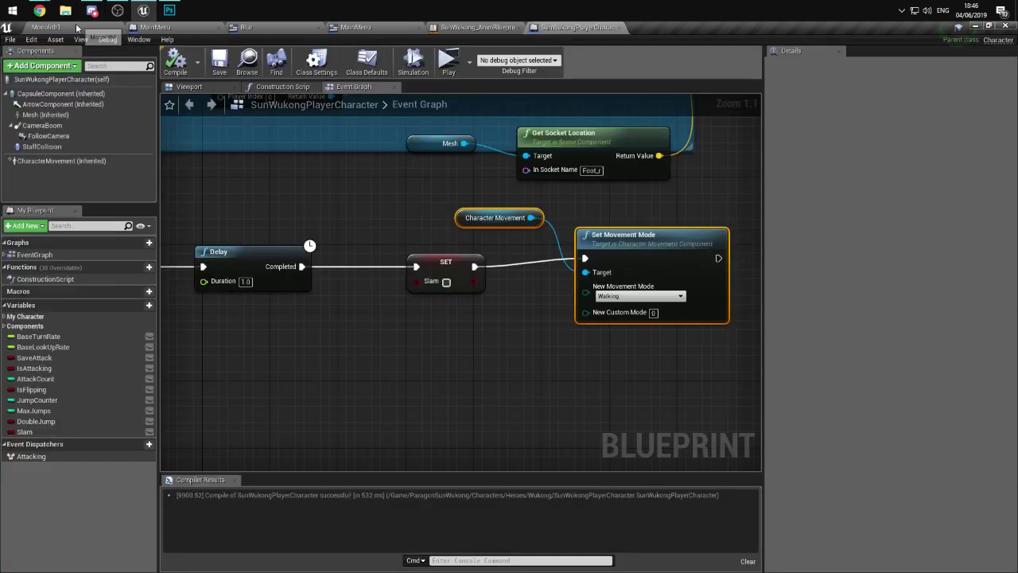
{"action": "left_click", "coordinate": [79, 27]}
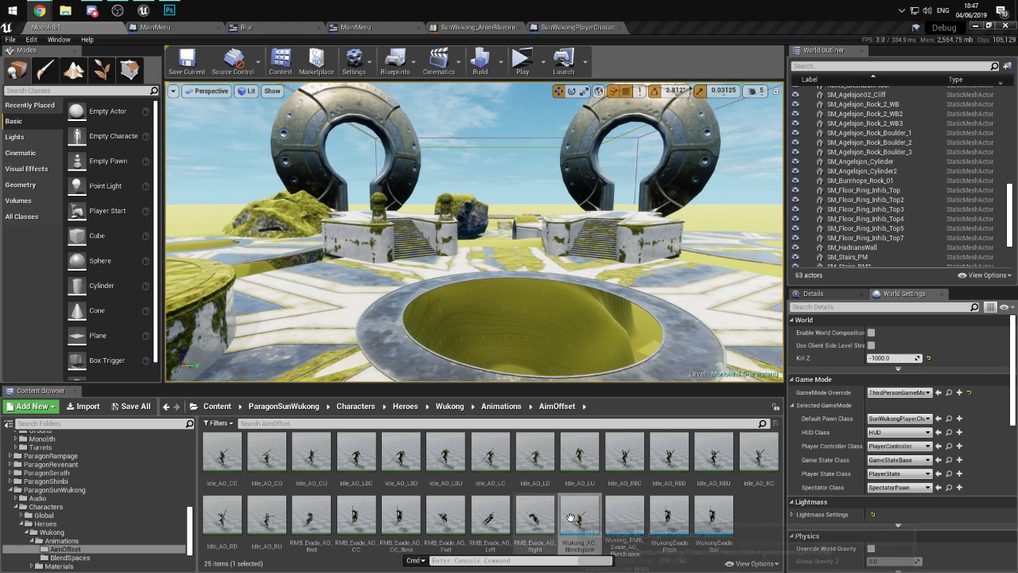
- Look through the AimOffset and BlendSpaces folders and return to Wukong's Animations folder
{"action": "left_click", "coordinate": [523, 496]}
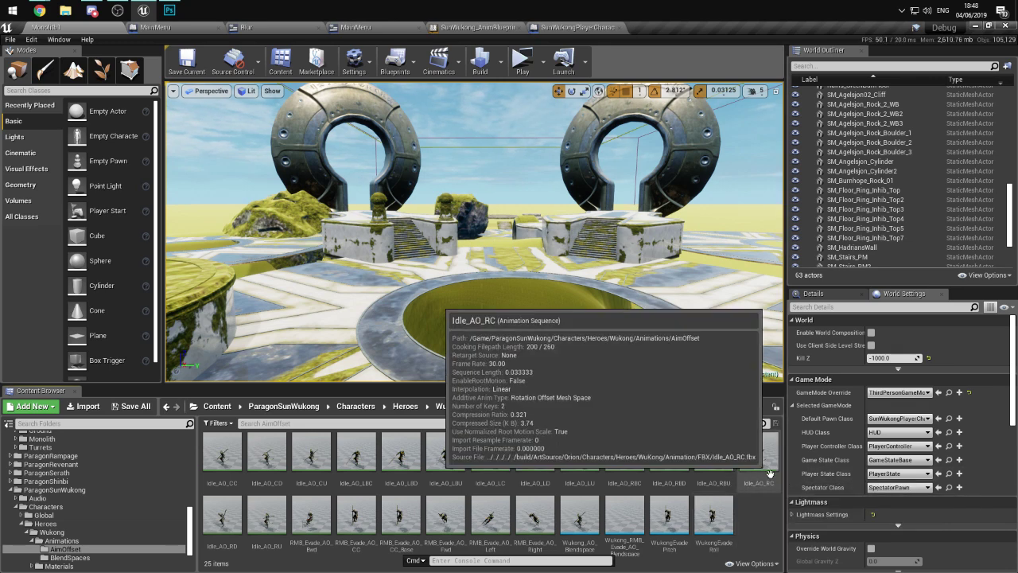
{"action": "left_click", "coordinate": [501, 405]}
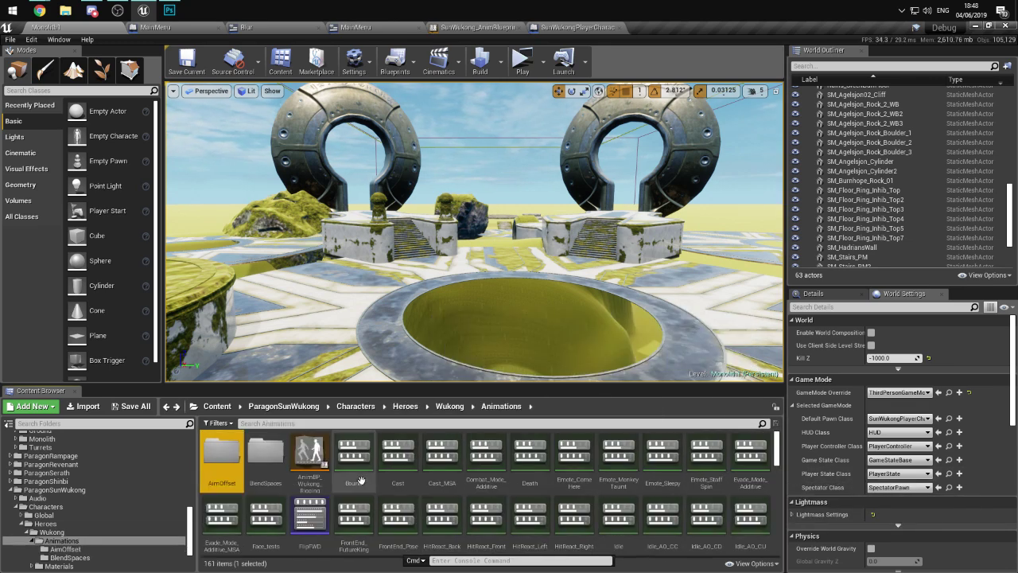
{"action": "double_click", "coordinate": [269, 451]}
{"action": "key", "text": "alt+Left"}
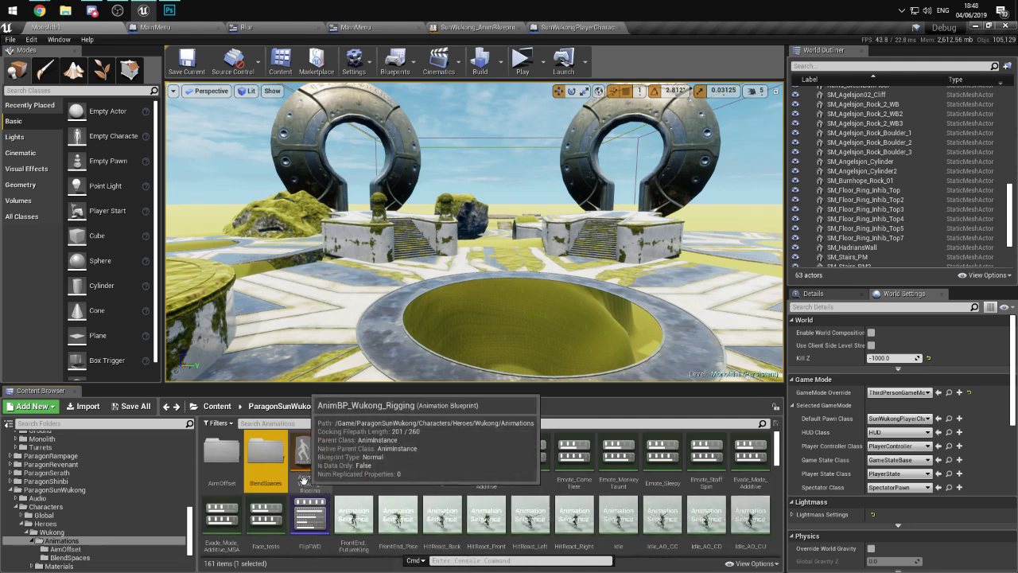
- Find Q_Slam_Montage in Wukong's Animations folder and open it to preview the slam
{"action": "scroll", "coordinate": [318, 477], "scroll_direction": "down", "scroll_amount": 1}
{"action": "scroll", "coordinate": [339, 485], "scroll_direction": "down", "scroll_amount": 3}
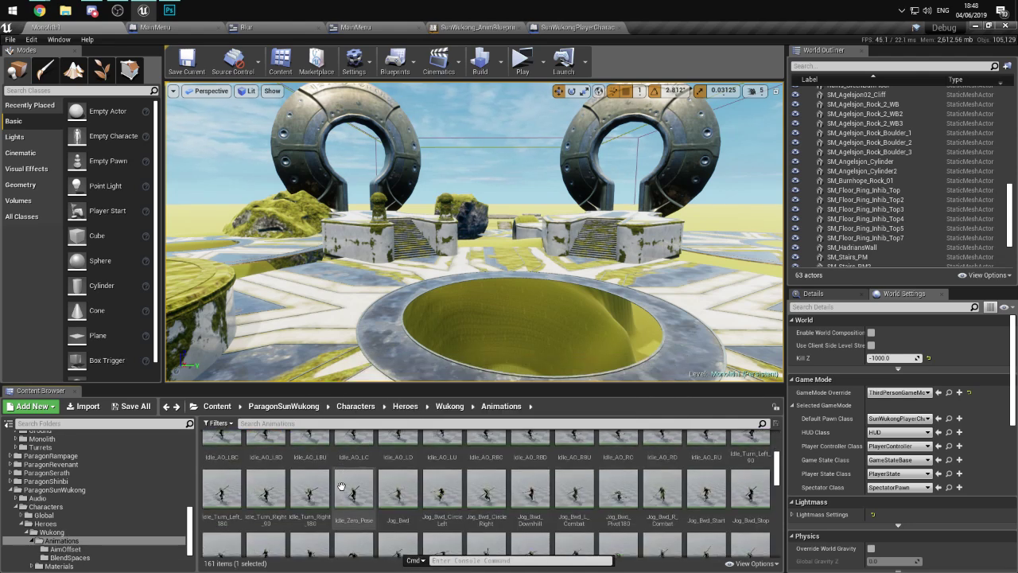
{"action": "scroll", "coordinate": [347, 489], "scroll_direction": "down", "scroll_amount": 2}
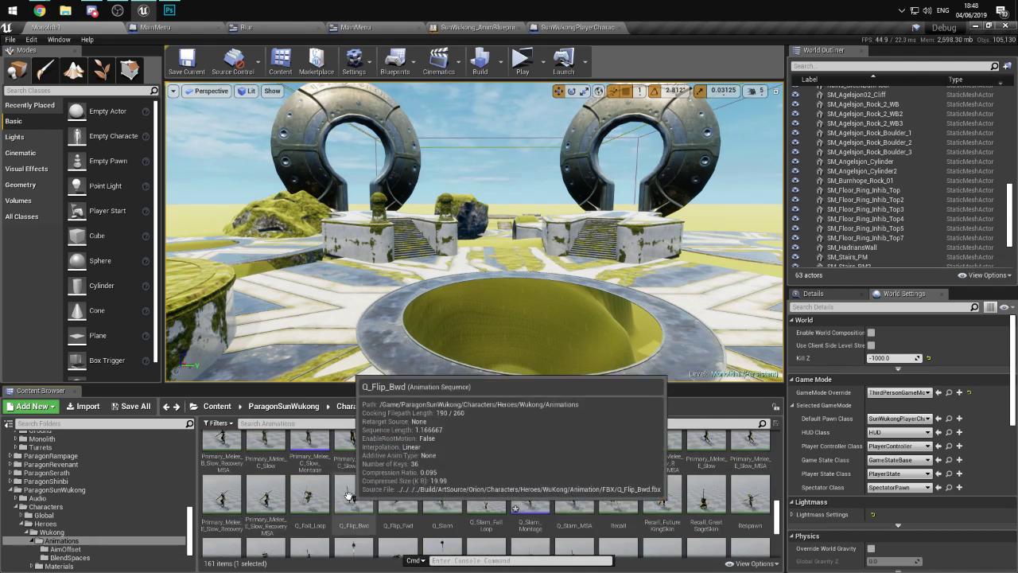
{"action": "scroll", "coordinate": [518, 489], "scroll_direction": "down", "scroll_amount": 3}
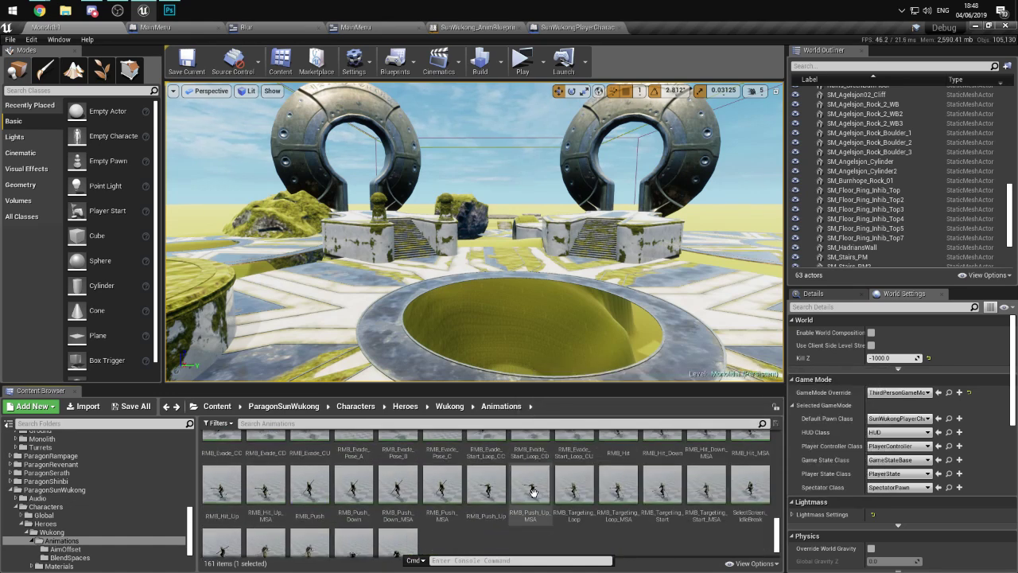
{"action": "scroll", "coordinate": [533, 485], "scroll_direction": "up", "scroll_amount": 2}
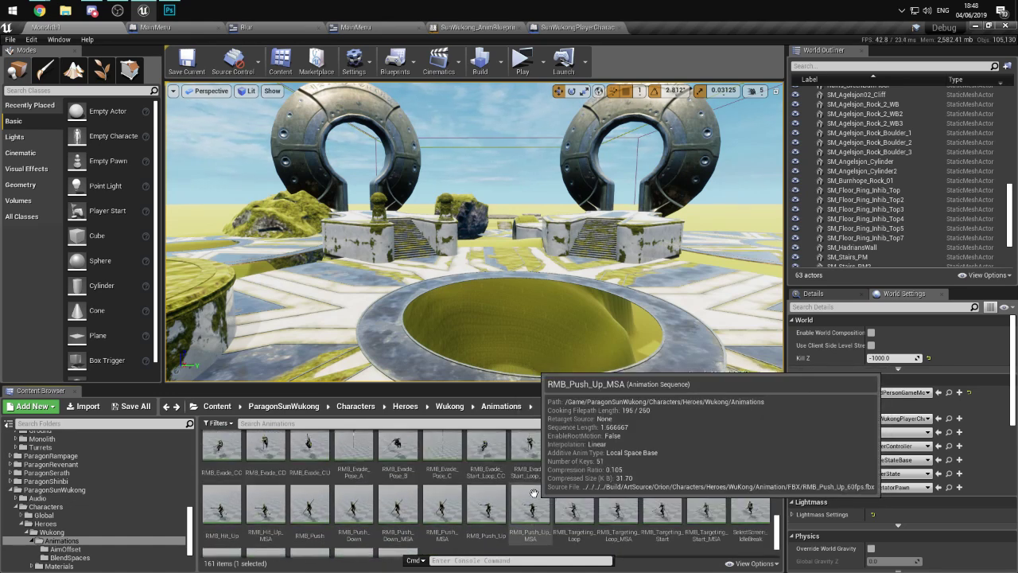
{"action": "double_click", "coordinate": [531, 450]}
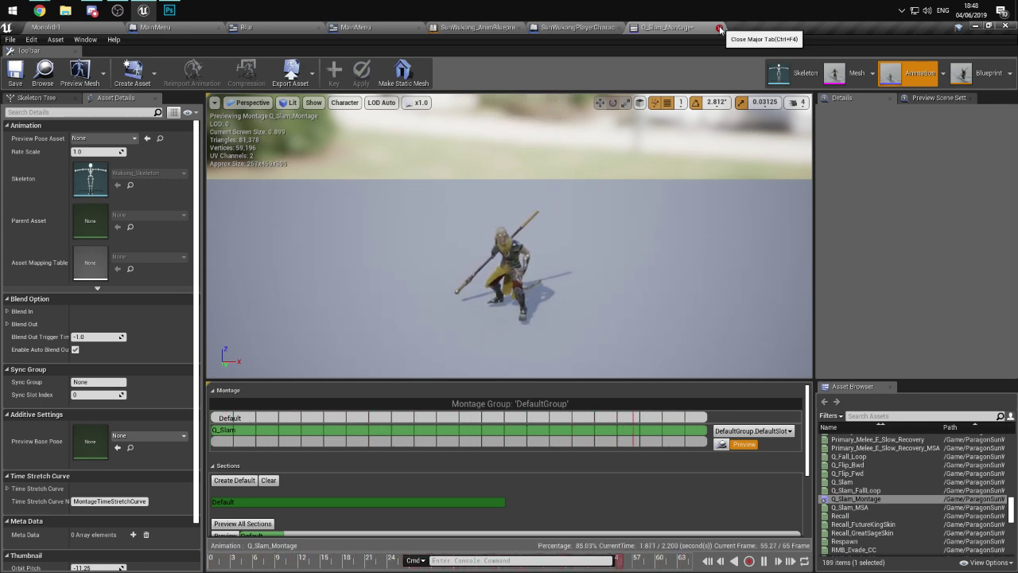
{"action": "left_click", "coordinate": [90, 27]}
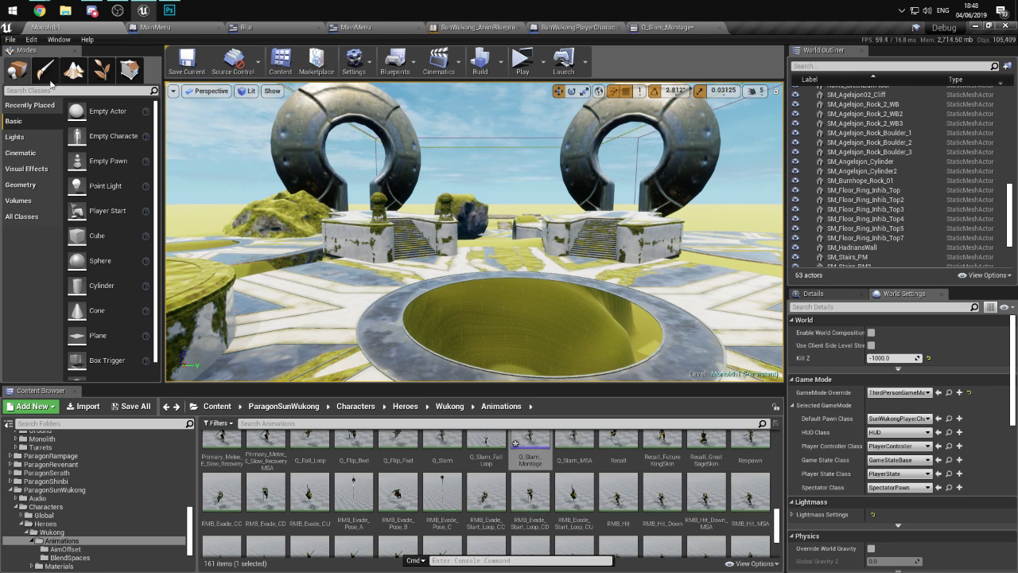
{"action": "scroll", "coordinate": [458, 304], "scroll_direction": "down", "scroll_amount": 2}
{"action": "right_click_drag", "start_coordinate": [457, 304], "coordinate": [470, 271]}
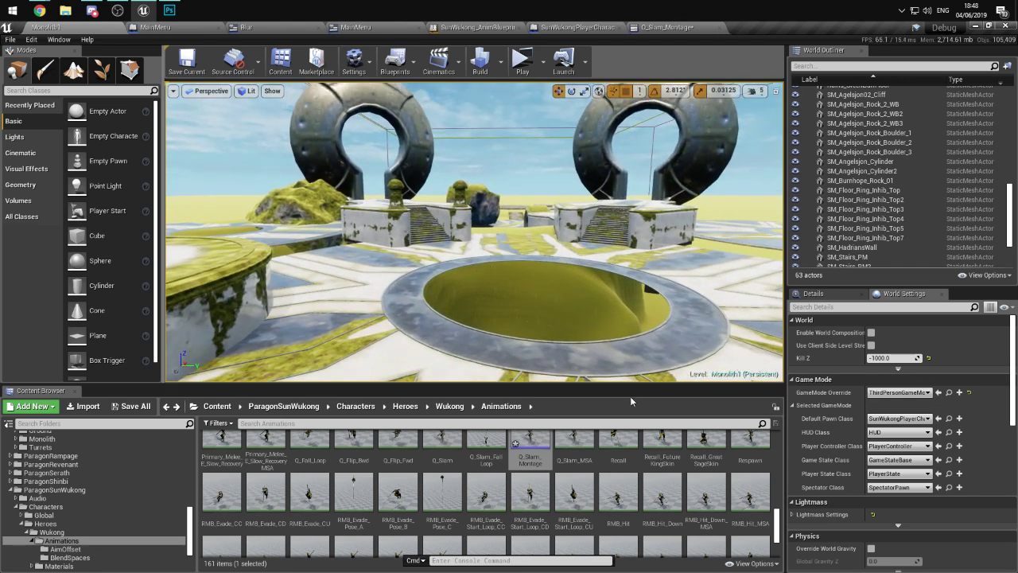
{"action": "scroll", "coordinate": [588, 477], "scroll_direction": "down", "scroll_amount": 1}
{"action": "scroll", "coordinate": [592, 469], "scroll_direction": "down", "scroll_amount": 5}
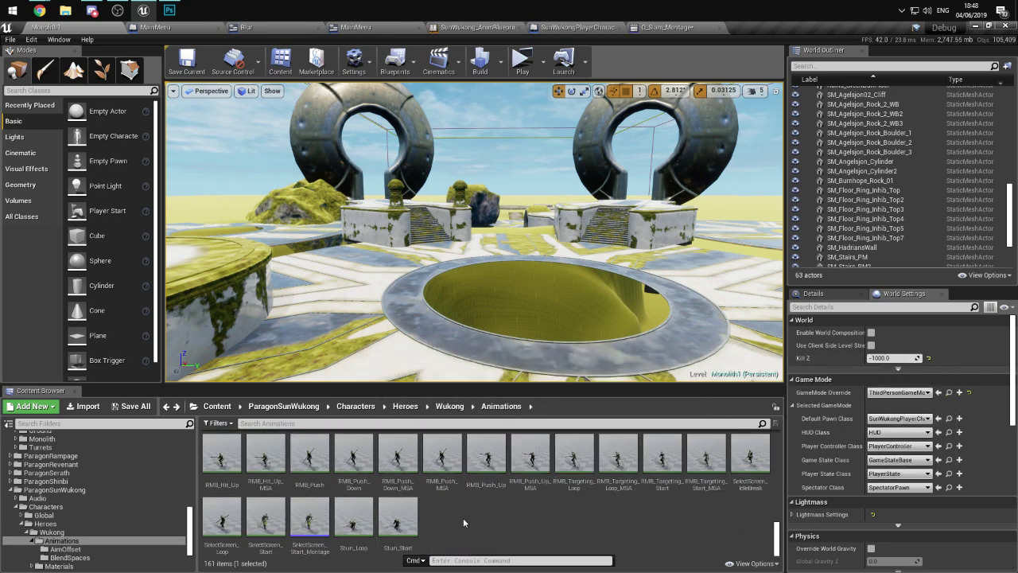
{"action": "scroll", "coordinate": [523, 511], "scroll_direction": "up", "scroll_amount": 3}
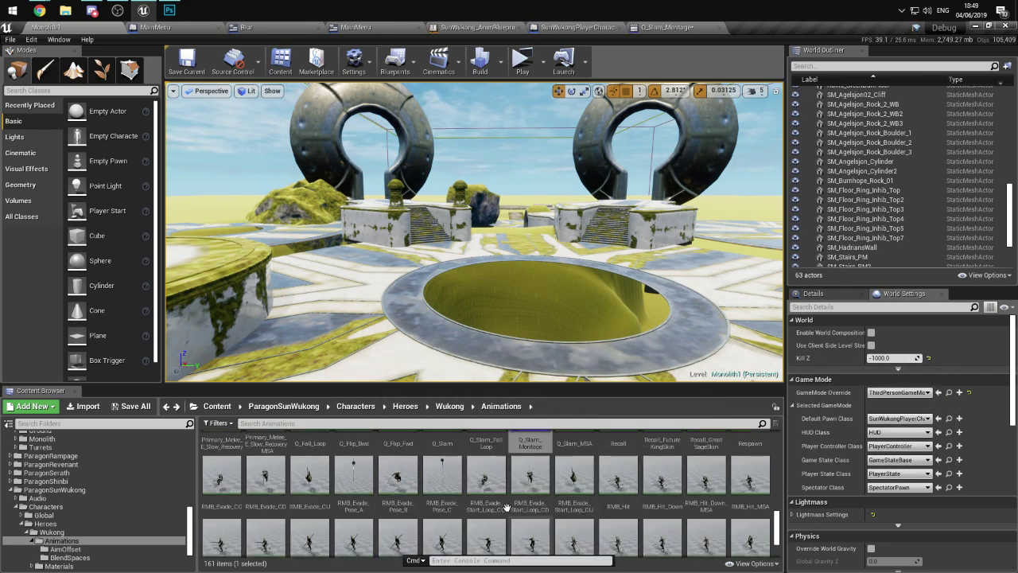
- In SunWukongPlayerCharacter's Event Graph, move the Character Movement and Set Movement Mode nodes farther from the Slam SET node to make room
{"action": "left_click", "coordinate": [576, 27]}
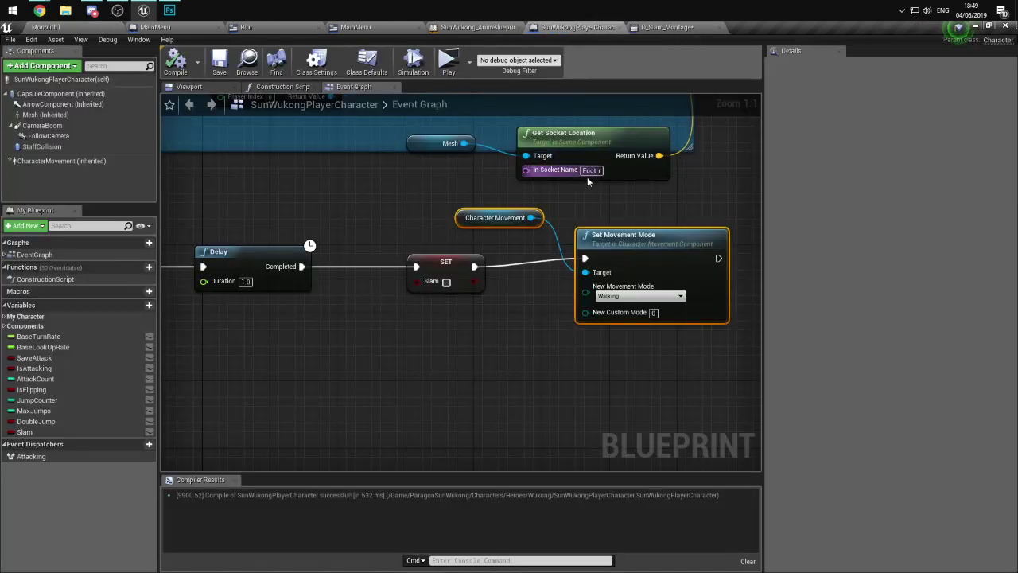
{"action": "right_click_drag", "start_coordinate": [386, 246], "coordinate": [334, 251]}
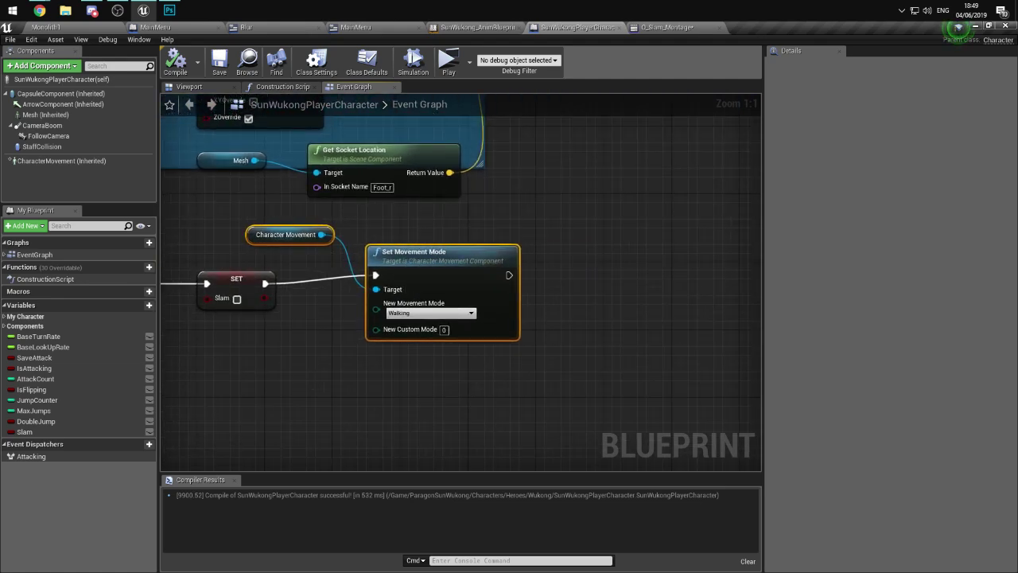
{"action": "right_click_drag", "start_coordinate": [489, 247], "coordinate": [467, 326]}
{"action": "left_click_drag", "start_coordinate": [486, 353], "coordinate": [320, 388]}
{"action": "left_click_drag", "start_coordinate": [381, 331], "coordinate": [661, 331]}
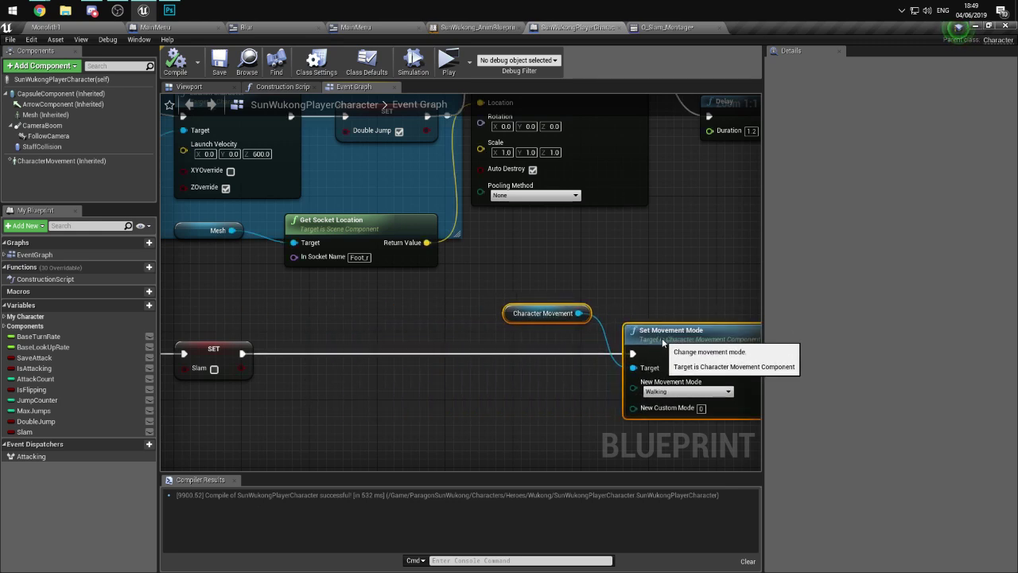
- Insert a Spawn Emitter at Location node between the Slam SET node and Set Movement Mode, aligned with the execution line
{"action": "left_click_drag", "start_coordinate": [242, 353], "coordinate": [348, 359]}
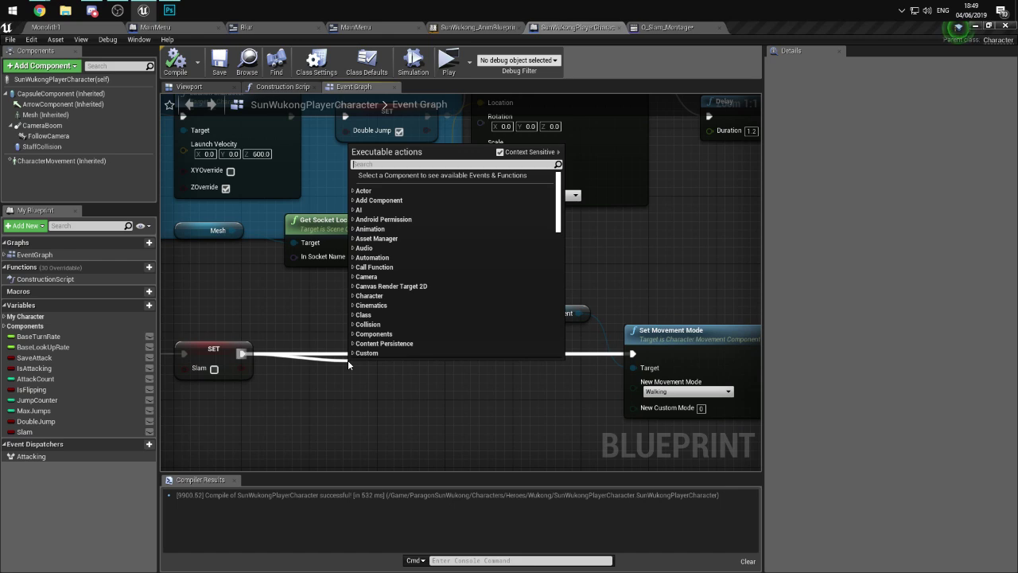
{"action": "type", "text": "SPAEWN"}
{"action": "key", "text": "BackSpace"}
{"action": "key", "text": "BackSpace"}
{"action": "key", "text": "BackSpace"}
{"action": "type", "text": "WN em"}
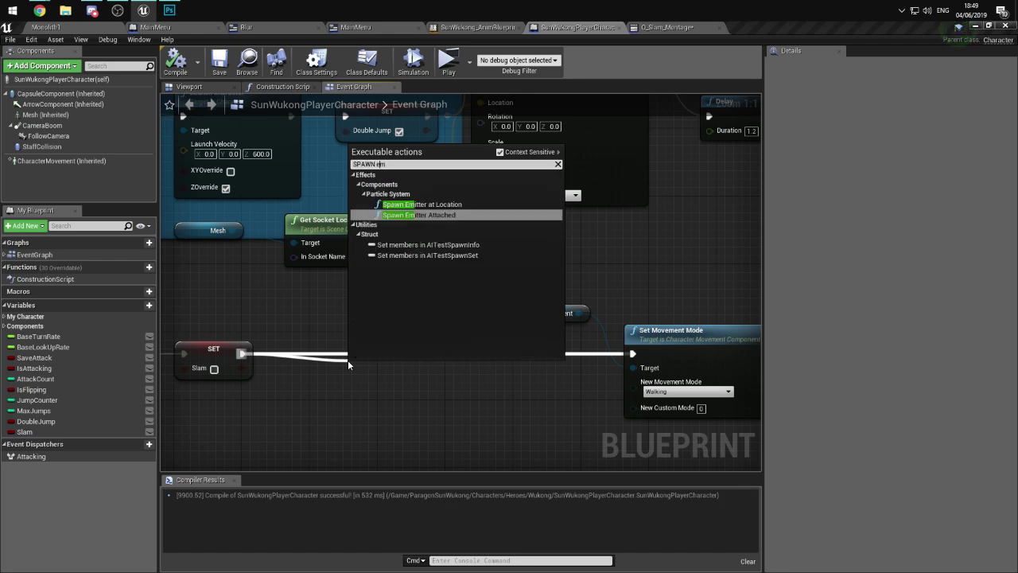
{"action": "key", "text": "Up"}
{"action": "key", "text": "Return"}
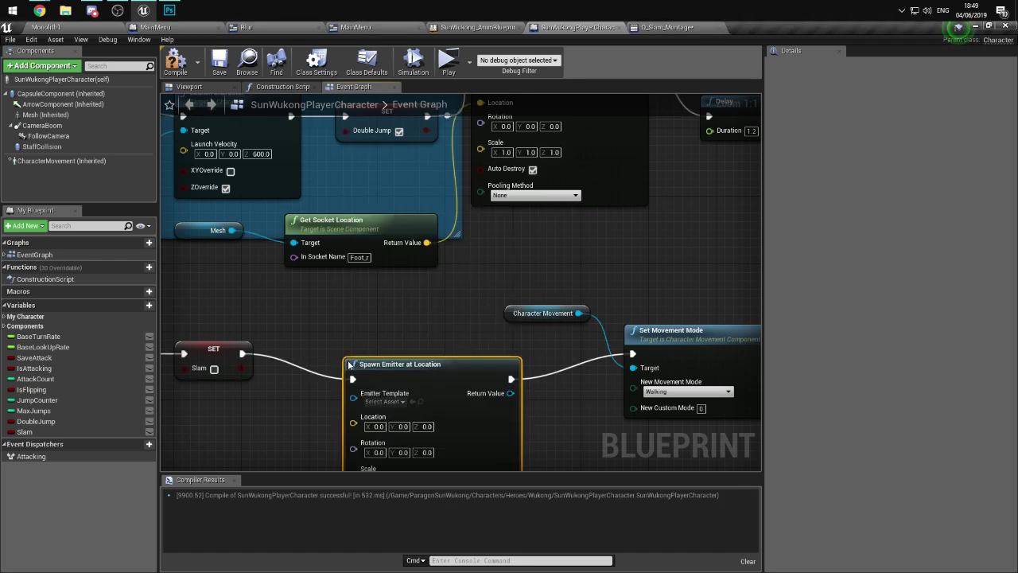
{"action": "left_click_drag", "start_coordinate": [414, 381], "coordinate": [403, 338]}
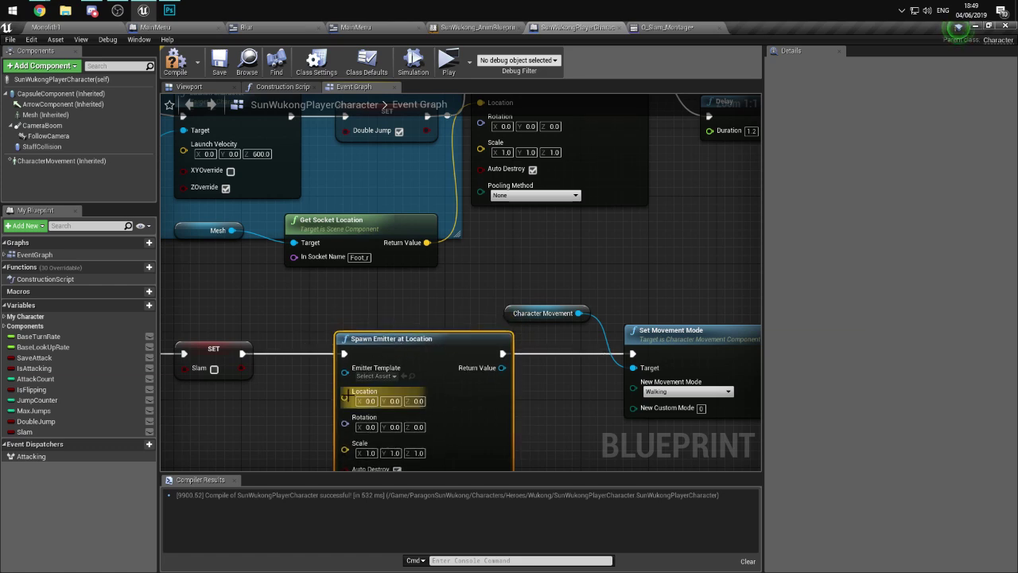
- Feed the emitter's Location from a Get Socket Location (Mesh) node and place it with its Mesh reference below the Delay node
{"action": "left_click_drag", "start_coordinate": [345, 380], "coordinate": [296, 428]}
{"action": "type", "text": "get socket"}
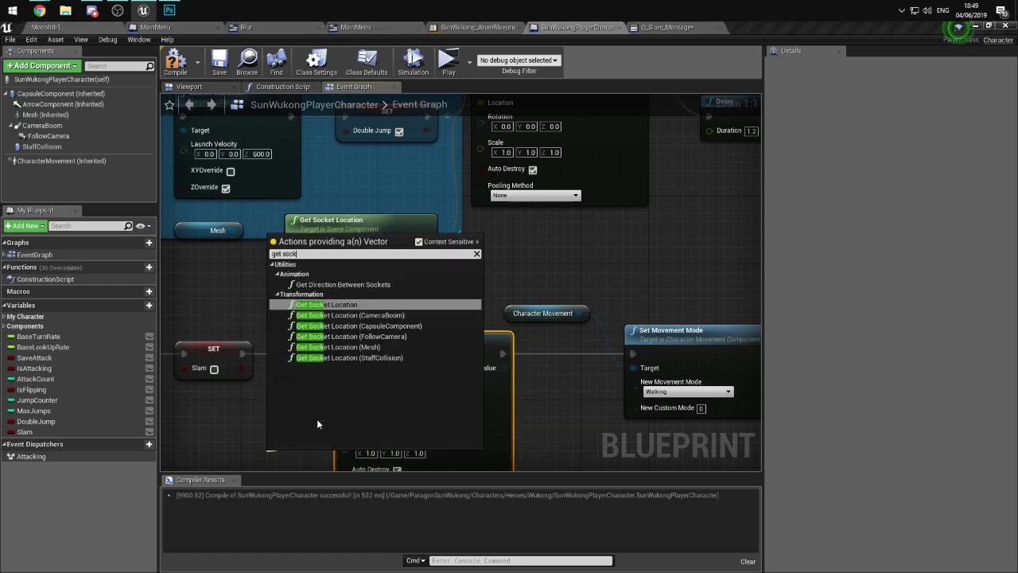
{"action": "key", "text": "Down"}
{"action": "key", "text": "Down"}
{"action": "key", "text": "Down"}
{"action": "key", "text": "Down"}
{"action": "key", "text": "Return"}
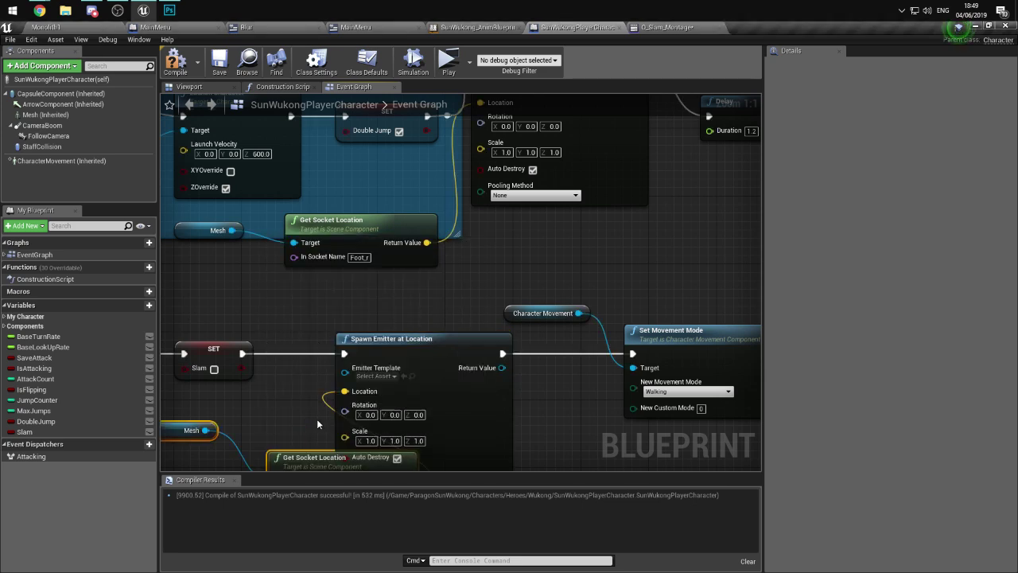
{"action": "right_click_drag", "start_coordinate": [299, 389], "coordinate": [558, 297]}
{"action": "left_click_drag", "start_coordinate": [569, 349], "coordinate": [374, 323]}
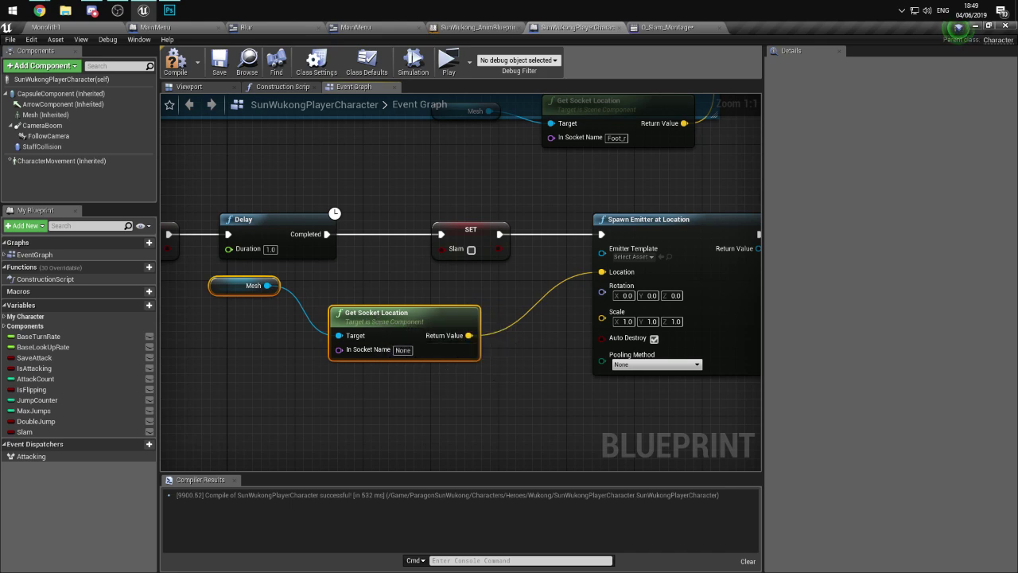
- Set the new Get Socket Location node's In Socket Name to Foot_r
{"action": "mouse_move", "coordinate": [446, 342]}
{"action": "right_mouse_down"}
{"action": "mouse_move", "coordinate": [295, 360]}
{"action": "mouse_move", "coordinate": [448, 327]}
{"action": "right_mouse_up"}
{"action": "left_click", "coordinate": [406, 335]}
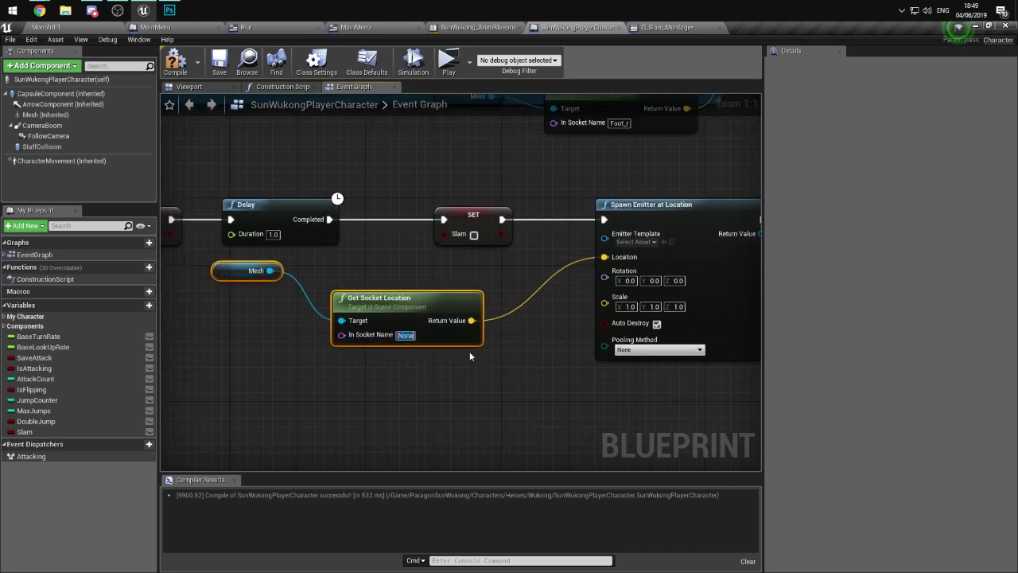
{"action": "key", "text": "BackSpace"}
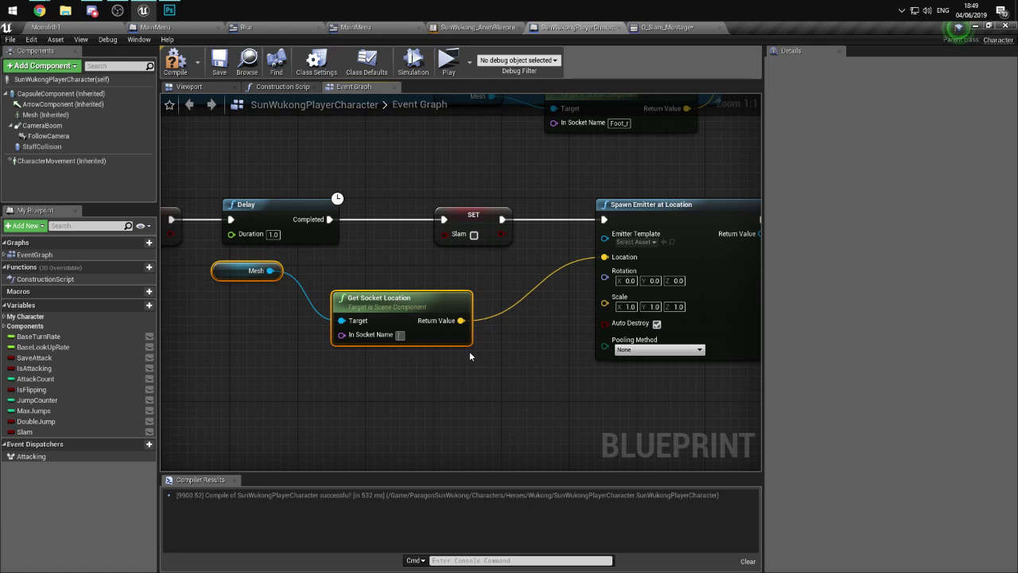
{"action": "type", "text": "Foot_r"}
{"action": "key", "text": "Return"}
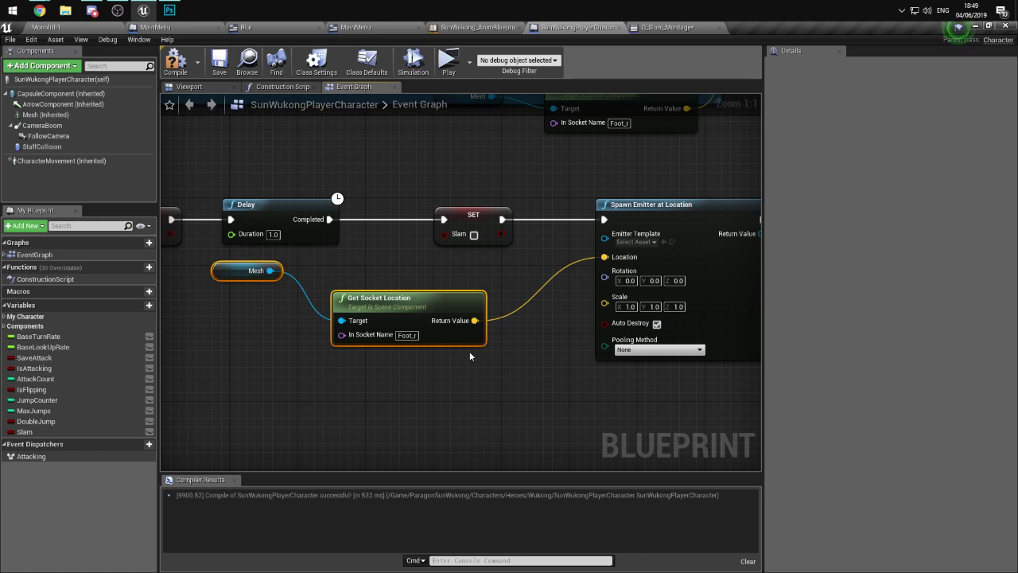
- Look through ParagonSunWukong's Animations and Characters folders in the Monolith level's content for a slam effect asset
{"action": "right_click_drag", "start_coordinate": [312, 323], "coordinate": [163, 406]}
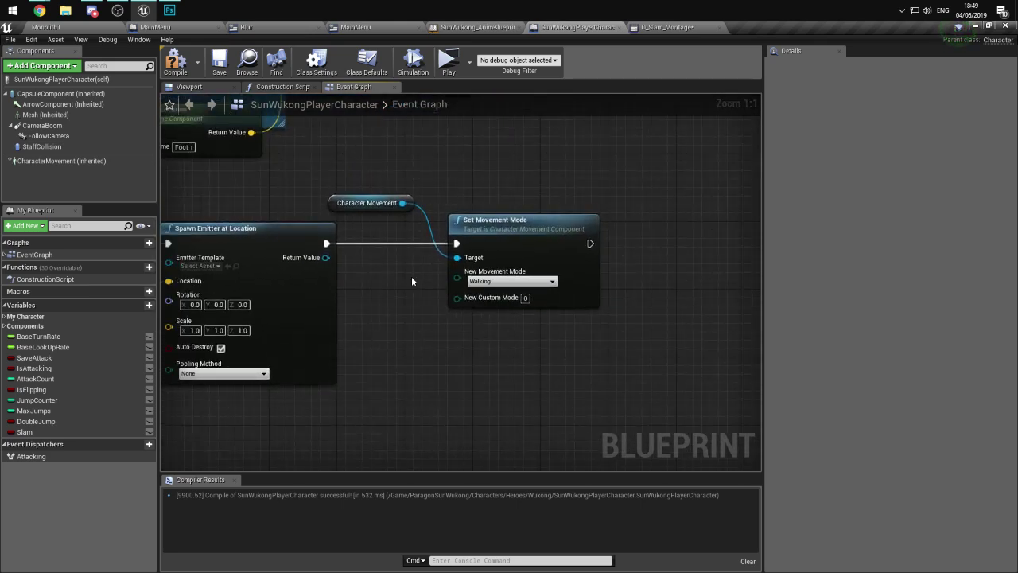
{"action": "left_click", "coordinate": [78, 27]}
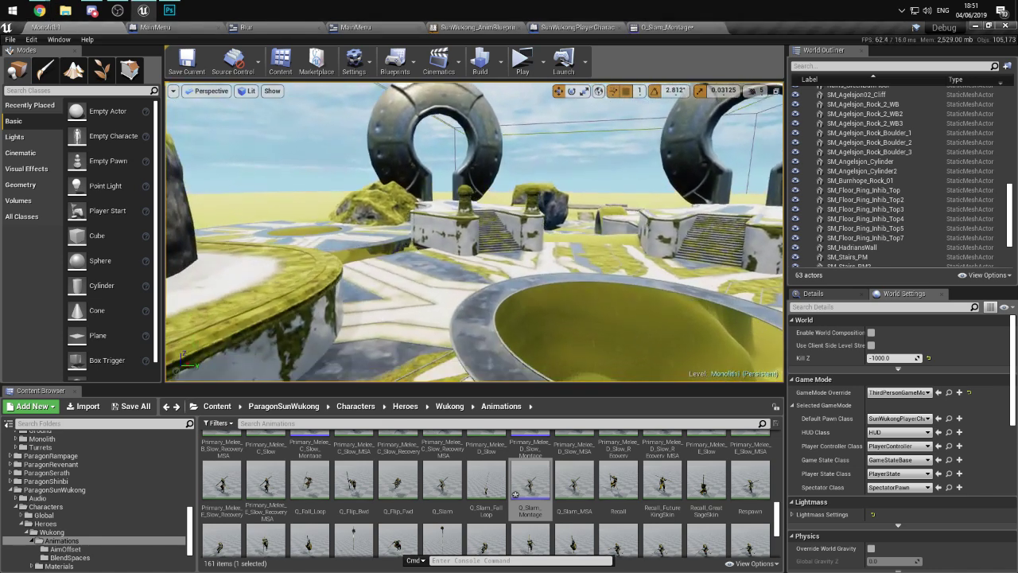
{"action": "scroll", "coordinate": [581, 475], "scroll_direction": "up", "scroll_amount": 2}
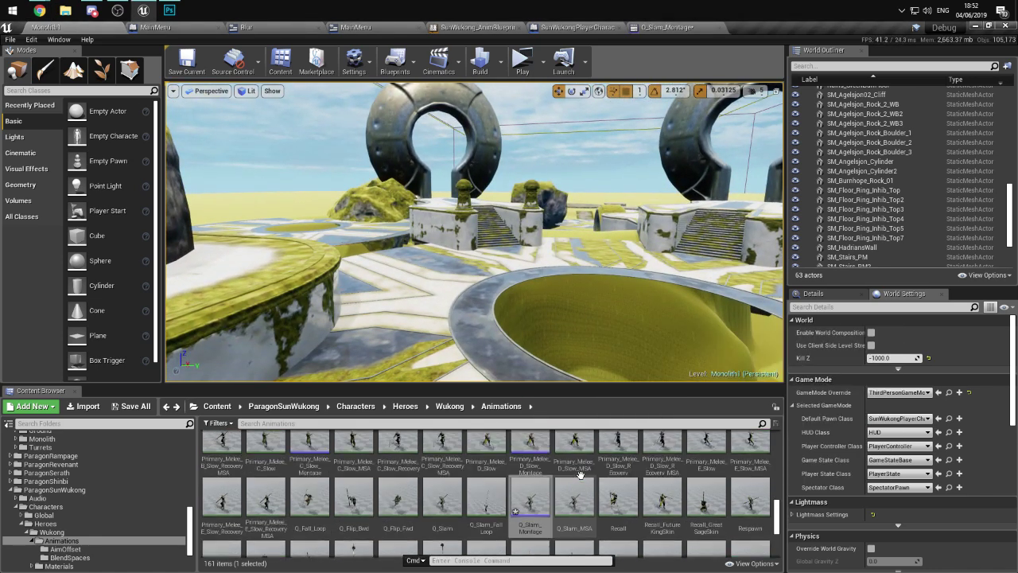
{"action": "scroll", "coordinate": [561, 482], "scroll_direction": "up", "scroll_amount": 3}
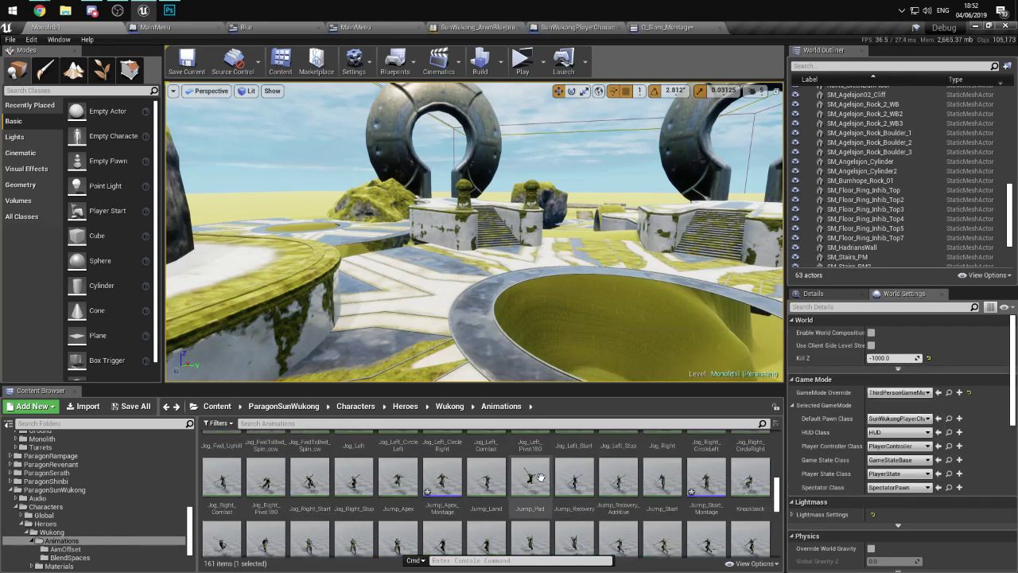
{"action": "left_click", "coordinate": [37, 499]}
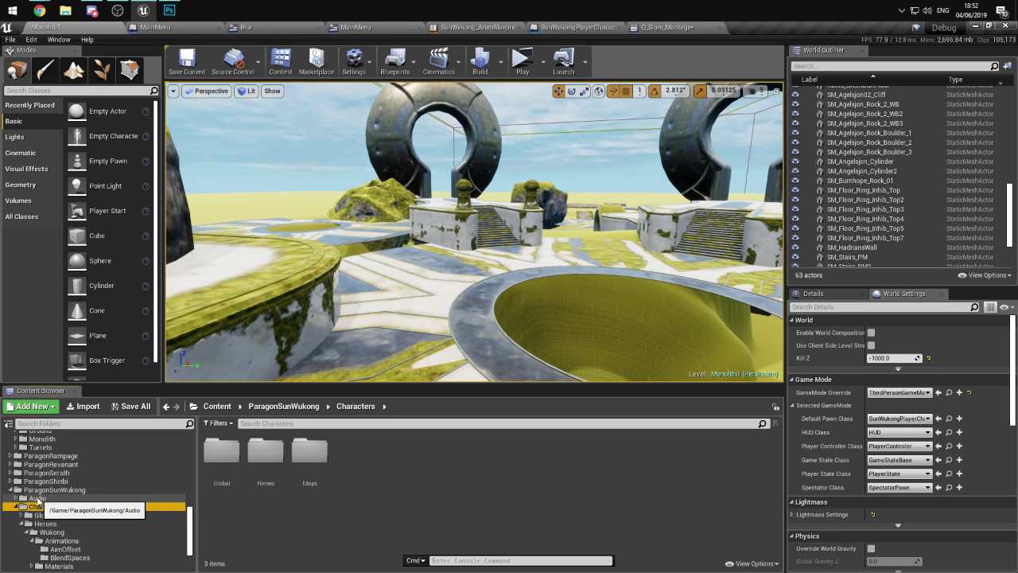
{"action": "left_click", "coordinate": [312, 527]}
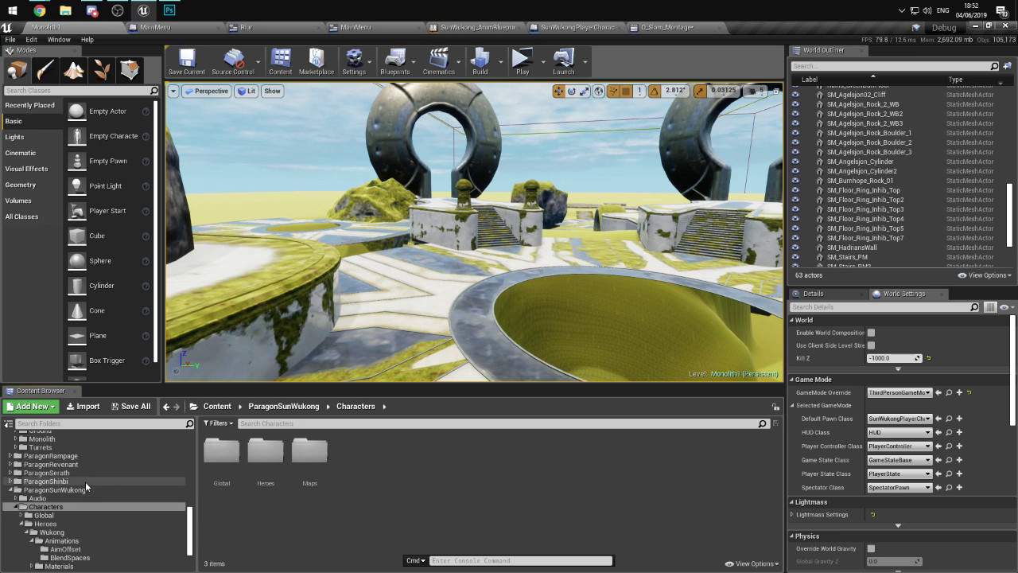
{"action": "scroll", "coordinate": [77, 480], "scroll_direction": "up", "scroll_amount": 2}
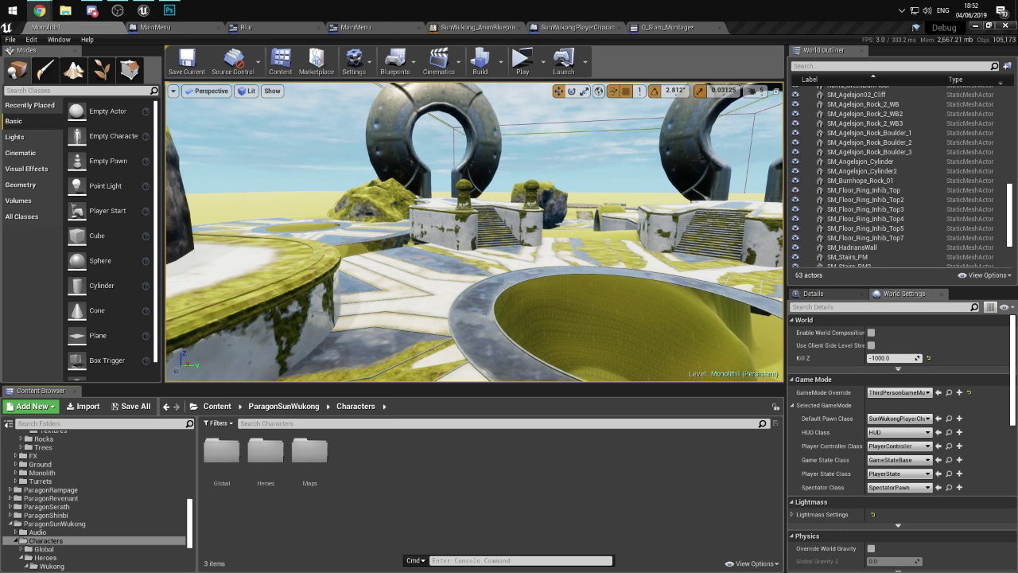
{"action": "left_click", "coordinate": [421, 484]}
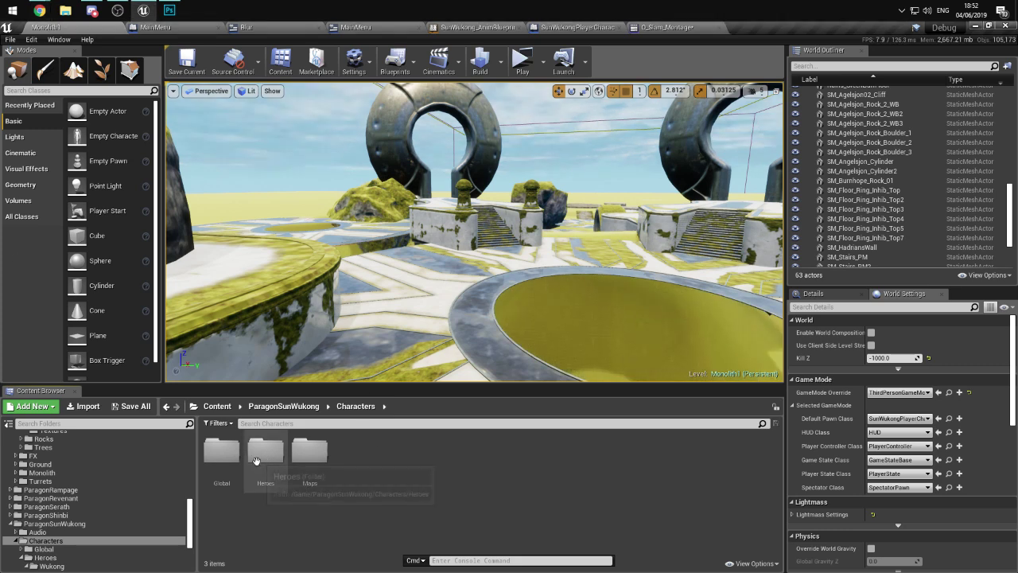
{"action": "scroll", "coordinate": [96, 524], "scroll_direction": "up", "scroll_amount": 4}
{"action": "scroll", "coordinate": [98, 519], "scroll_direction": "down", "scroll_amount": 5}
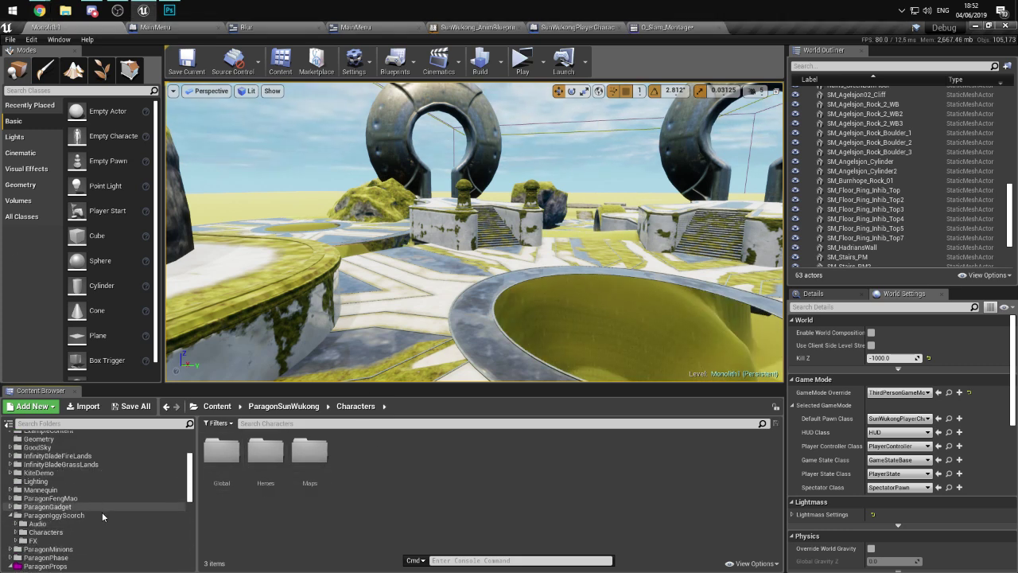
{"action": "left_click", "coordinate": [310, 457]}
{"action": "double_click", "coordinate": [261, 475]}
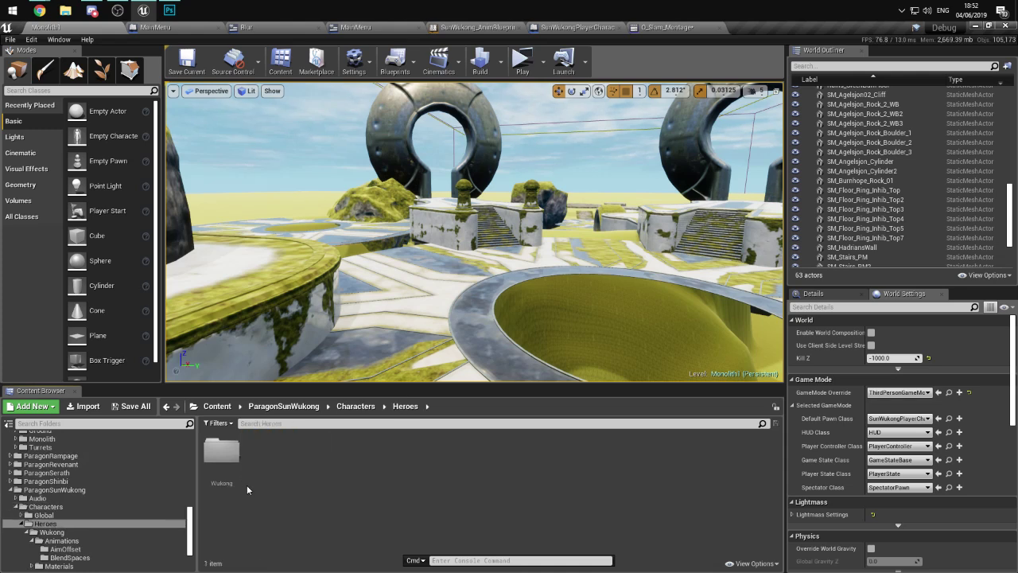
{"action": "double_click", "coordinate": [222, 451]}
{"action": "key", "text": "alt+Left"}
{"action": "key", "text": "alt+Left"}
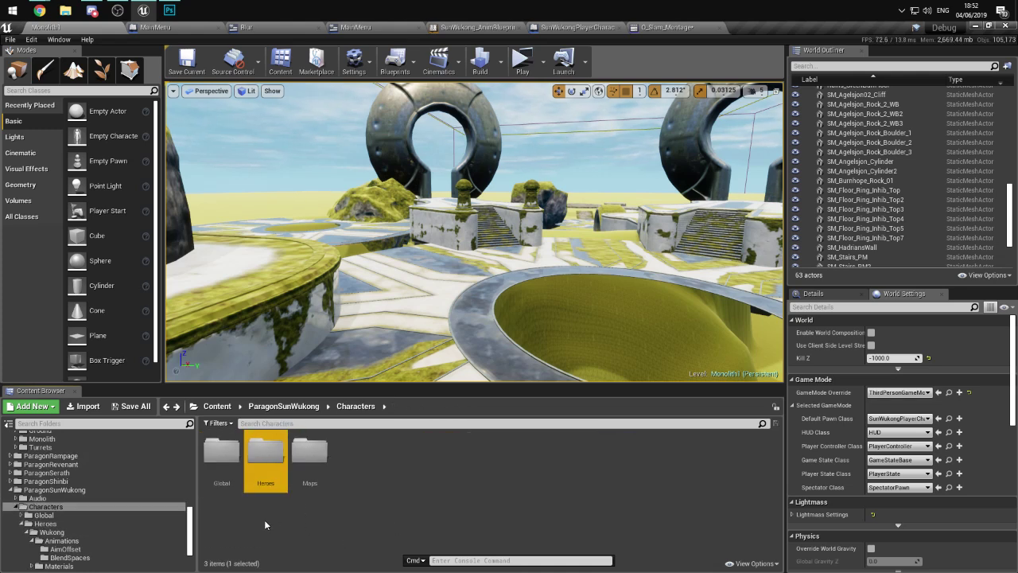
- Open the Heroes folder under Meshes in ParagonSunWukong's FX content
{"action": "left_click", "coordinate": [70, 504]}
{"action": "left_click", "coordinate": [70, 498]}
{"action": "scroll", "coordinate": [103, 509], "scroll_direction": "down", "scroll_amount": 3}
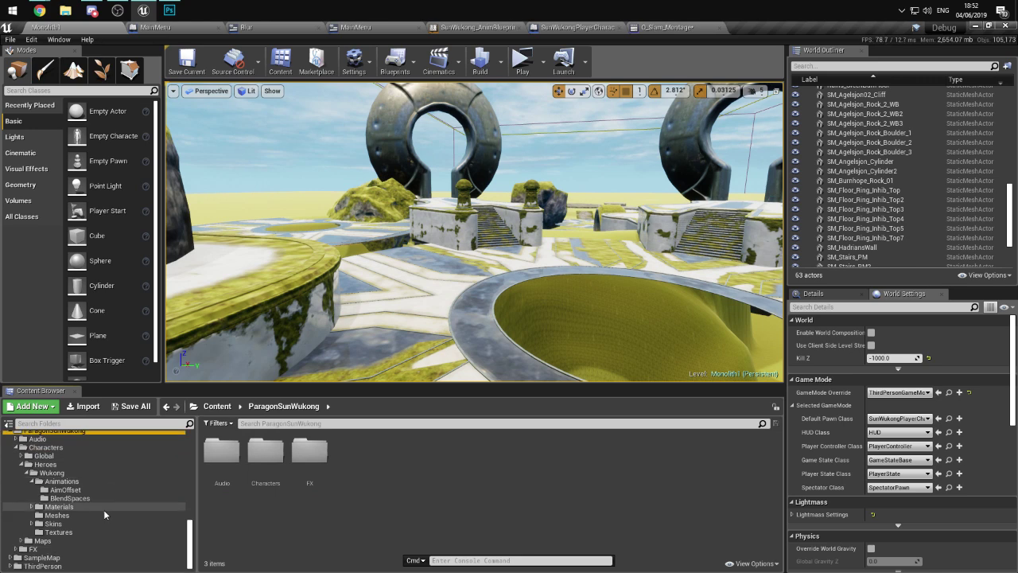
{"action": "left_click", "coordinate": [32, 549]}
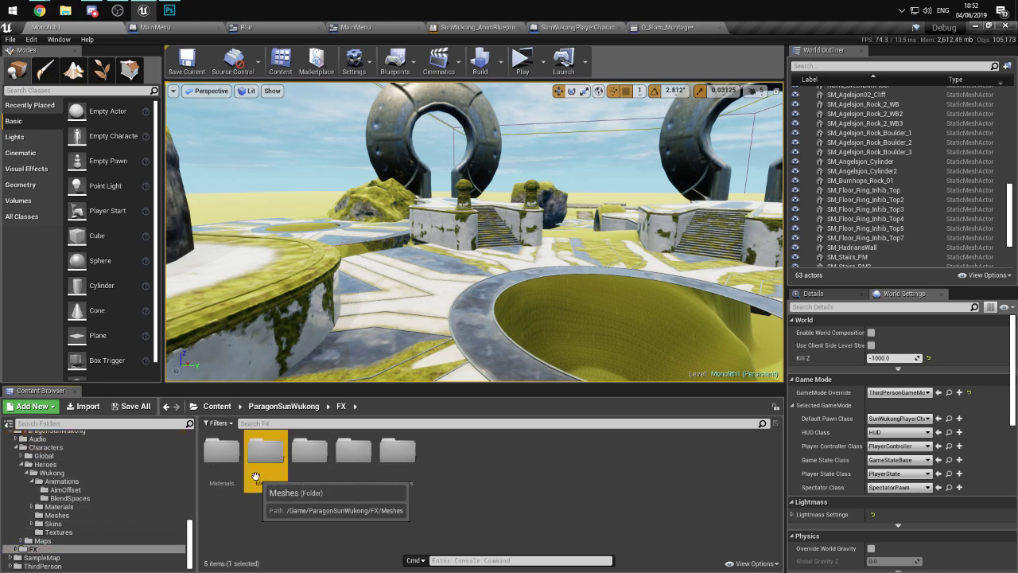
{"action": "double_click", "coordinate": [265, 451]}
{"action": "key", "text": "alt+Left"}
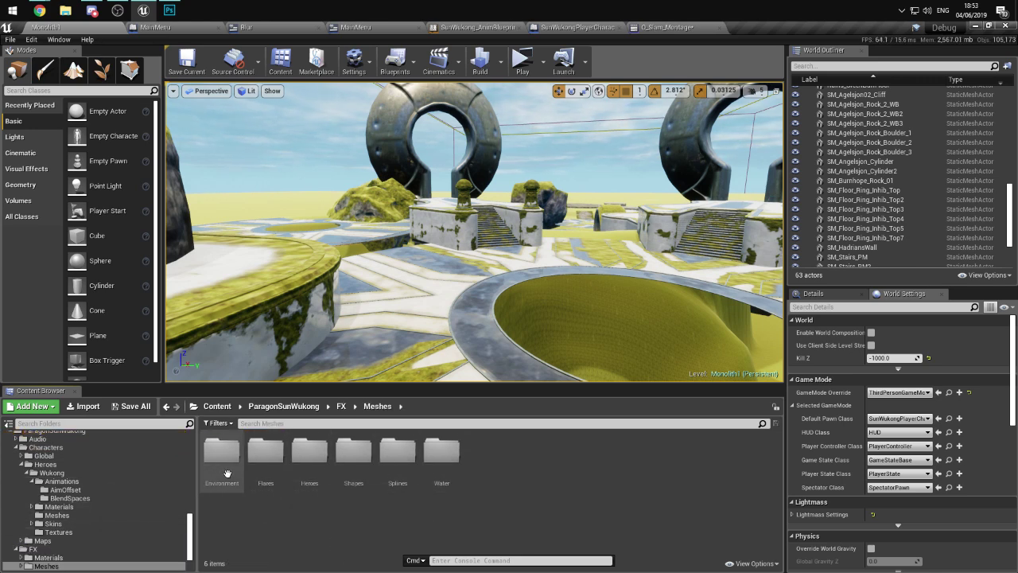
{"action": "double_click", "coordinate": [266, 451]}
{"action": "double_click", "coordinate": [309, 451]}
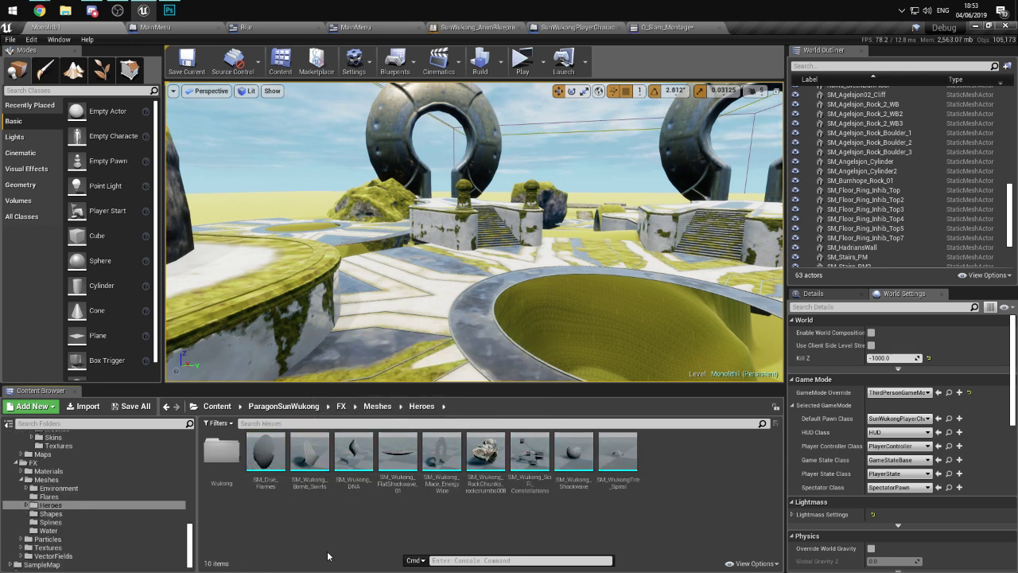
- Open the SM_Wukong_FlatShockwave_01 mesh and examine its shape in the preview
{"action": "left_click", "coordinate": [393, 459]}
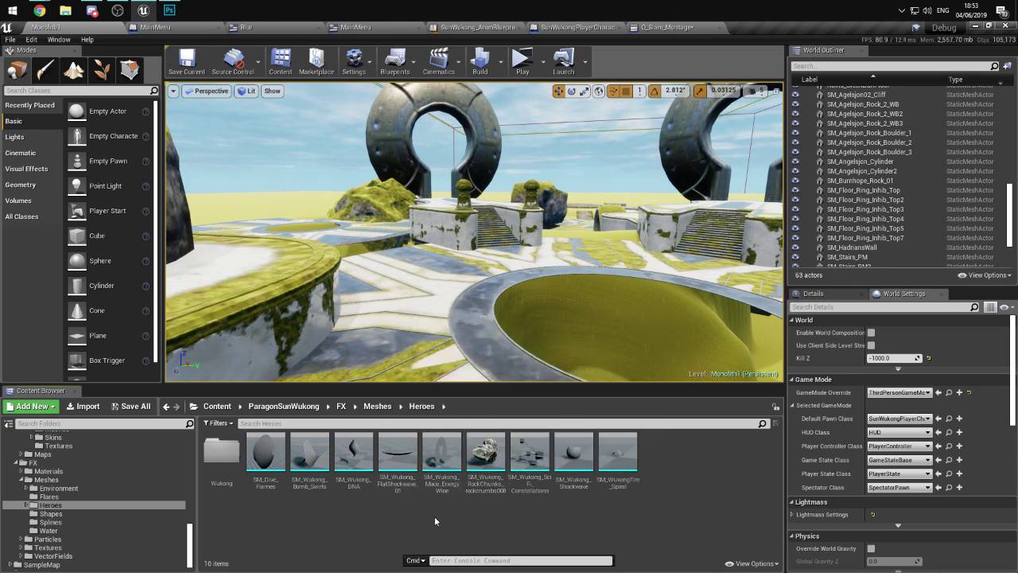
{"action": "double_click", "coordinate": [389, 476]}
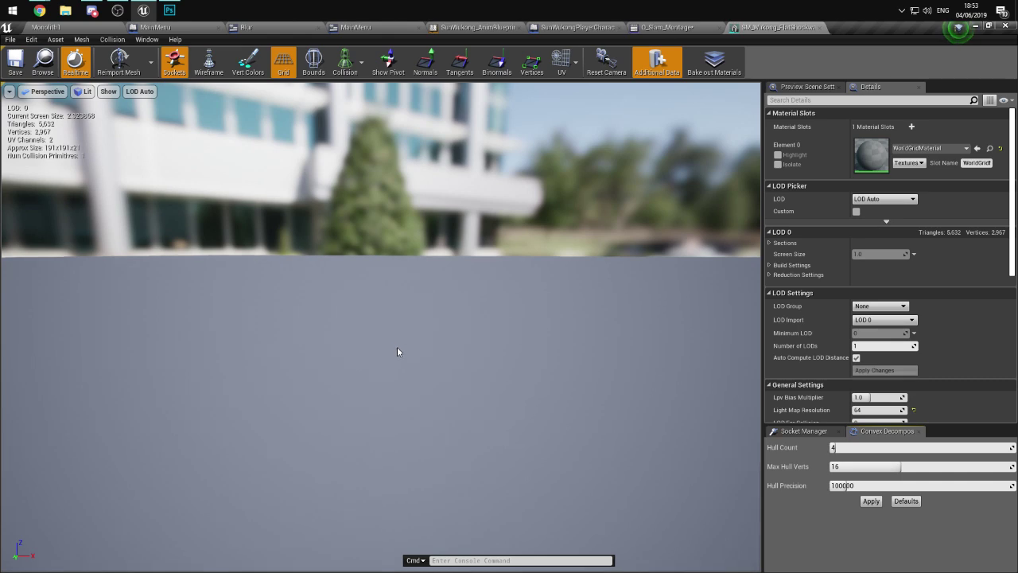
{"action": "scroll", "coordinate": [397, 347], "scroll_direction": "up", "scroll_amount": 1}
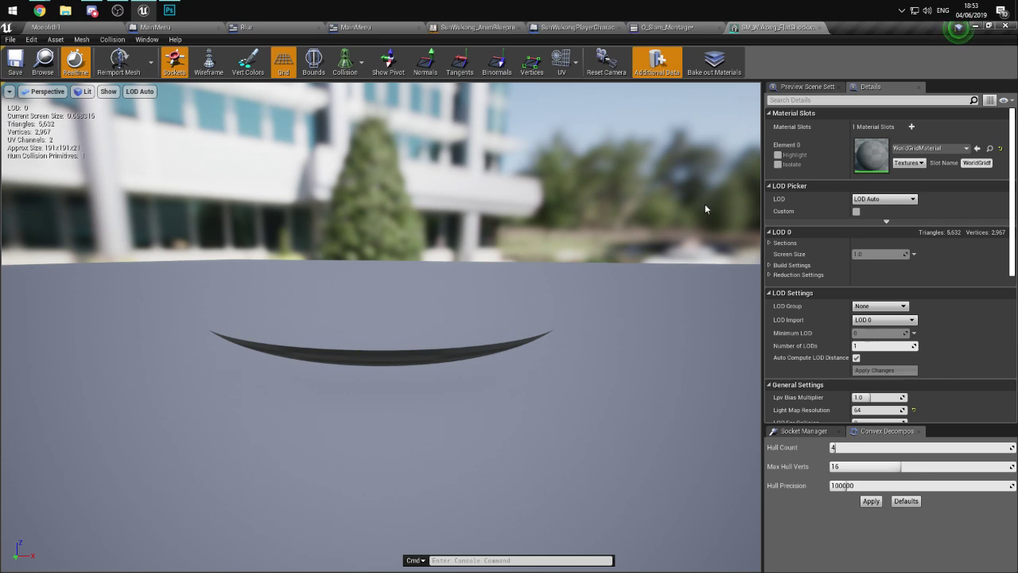
- Check the Wukong and Shapes subfolders of the FX meshes in the Monolith level's content for other effect meshes
{"action": "left_click", "coordinate": [64, 27]}
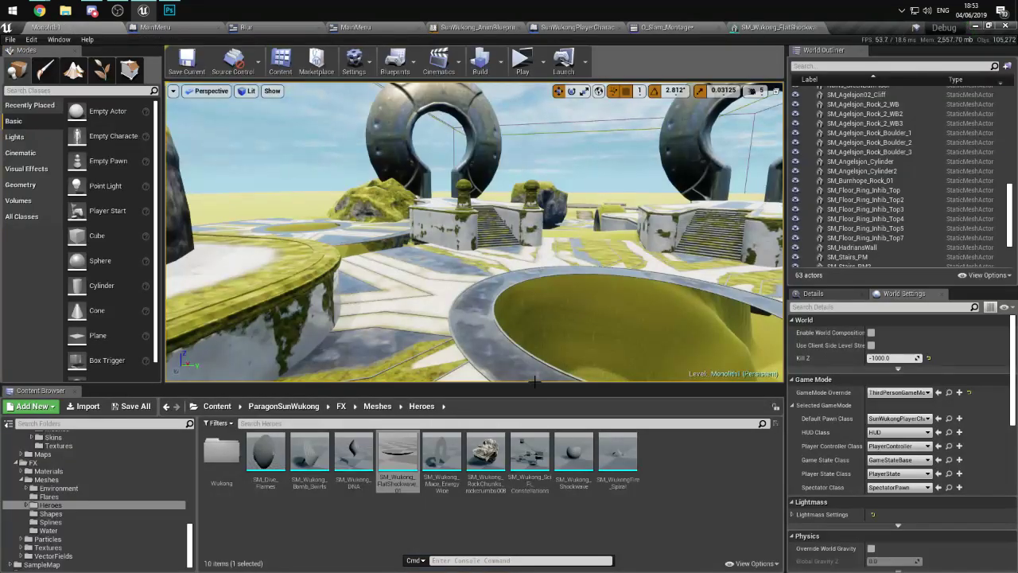
{"action": "double_click", "coordinate": [235, 466]}
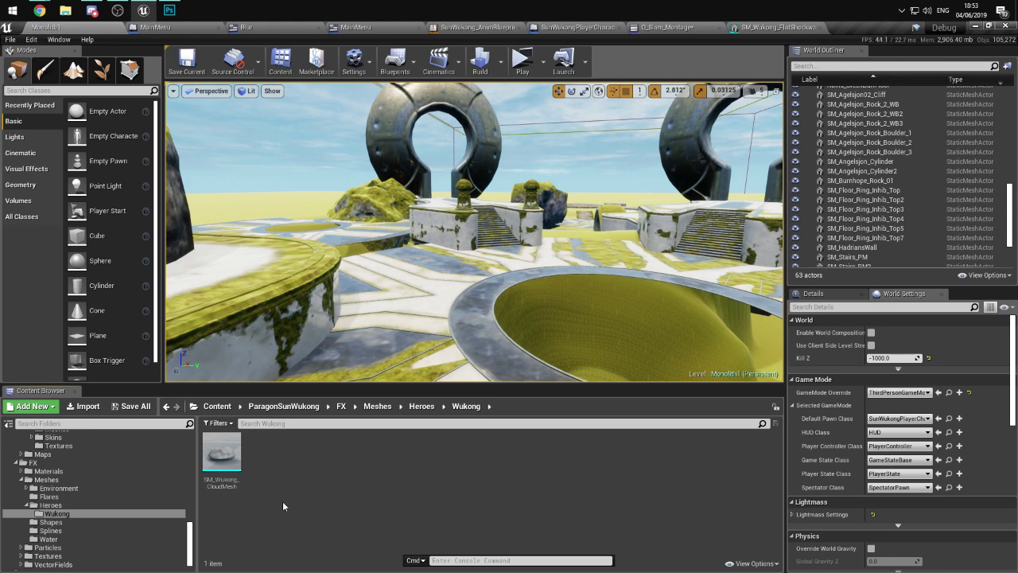
{"action": "key", "text": "alt+Left"}
{"action": "key", "text": "alt+Left"}
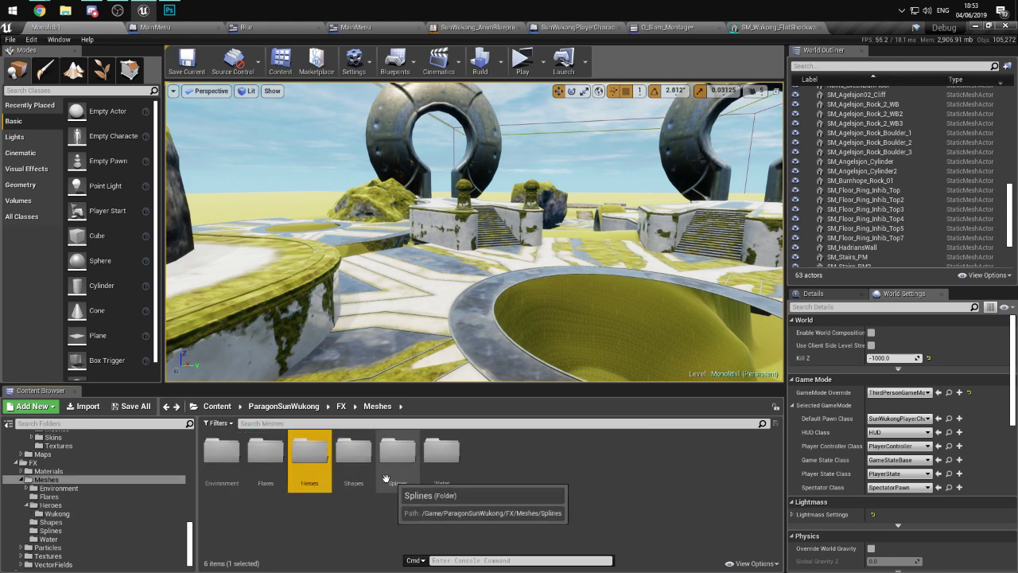
{"action": "double_click", "coordinate": [352, 461]}
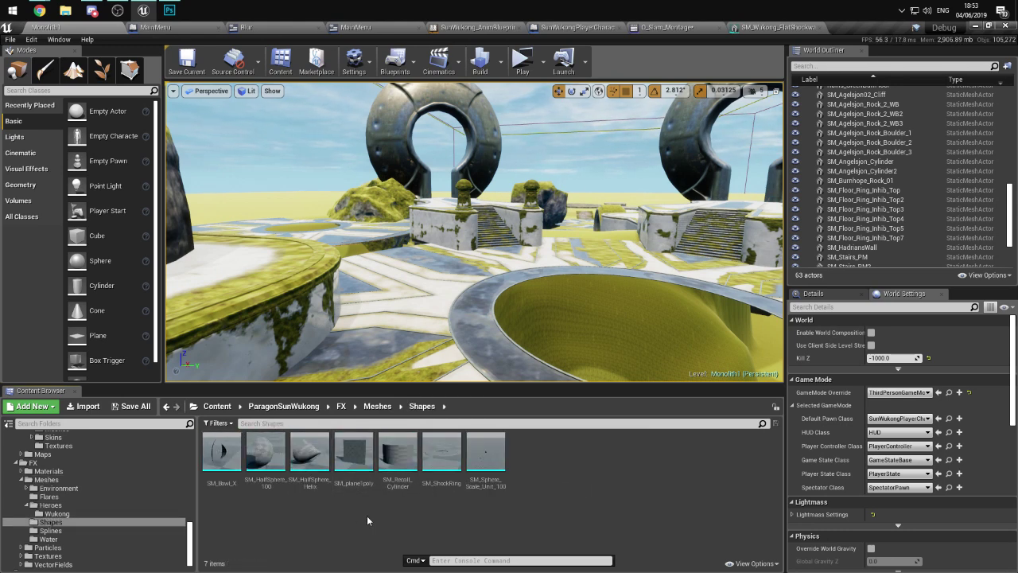
{"action": "key", "text": "alt+Left"}
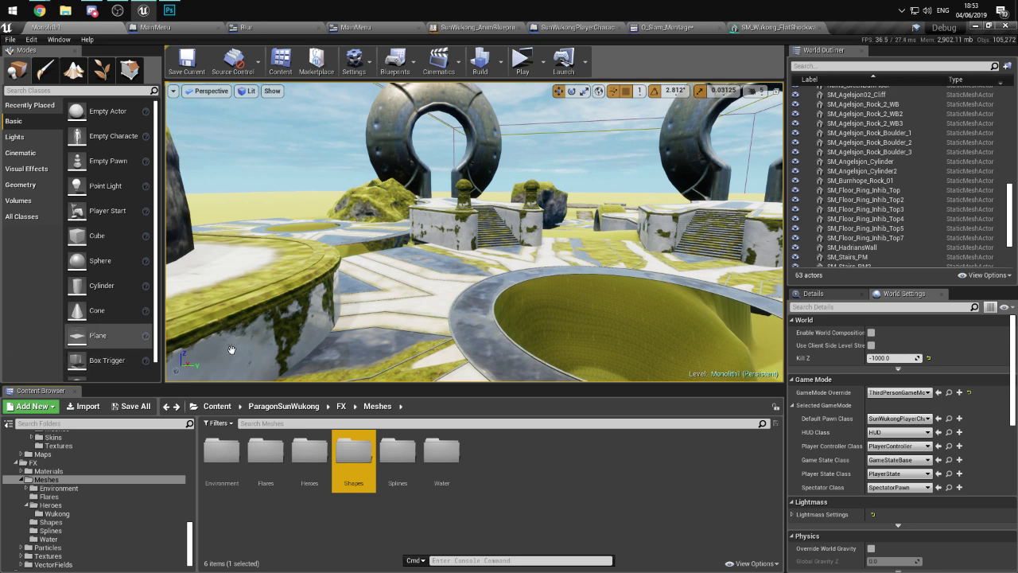
{"action": "left_click", "coordinate": [390, 525]}
{"action": "key", "text": "alt+Left"}
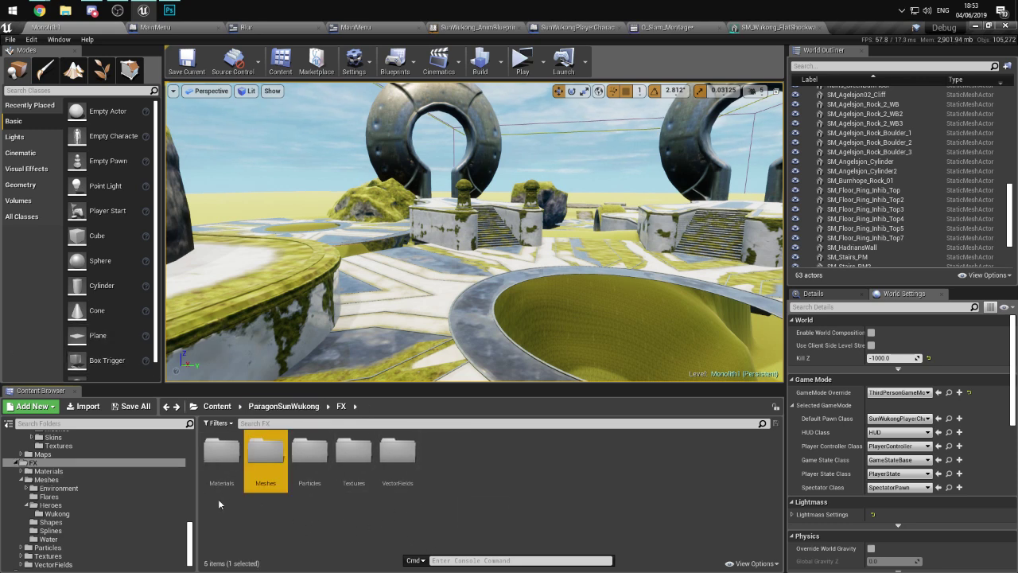
- Look through the FX Materials Heroes folder for a shockwave material and select M_Wukong_LeapAOE_Shockwave_Inst
{"action": "double_click", "coordinate": [302, 462]}
{"action": "key", "text": "alt+Left"}
{"action": "double_click", "coordinate": [222, 451]}
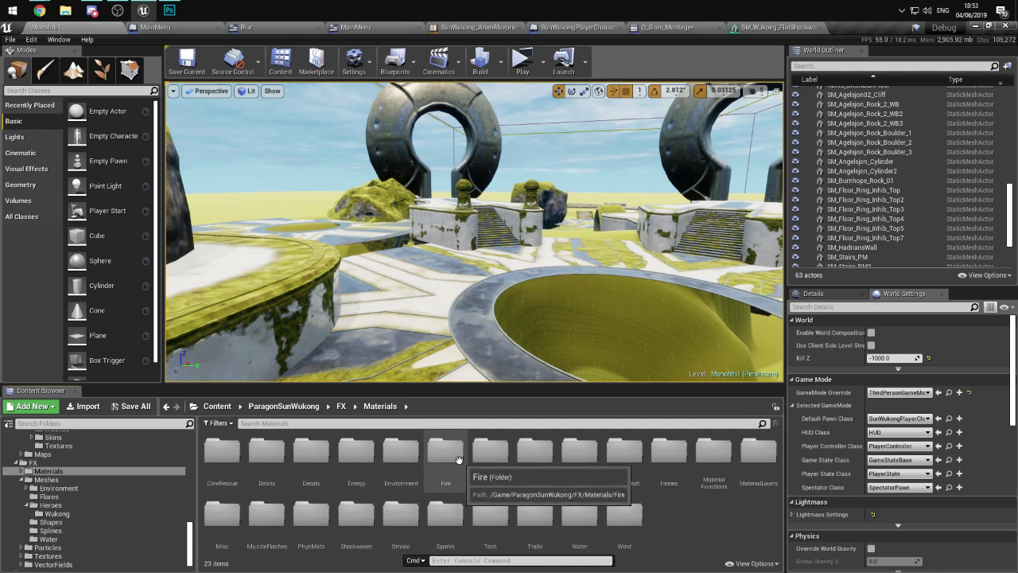
{"action": "double_click", "coordinate": [669, 452]}
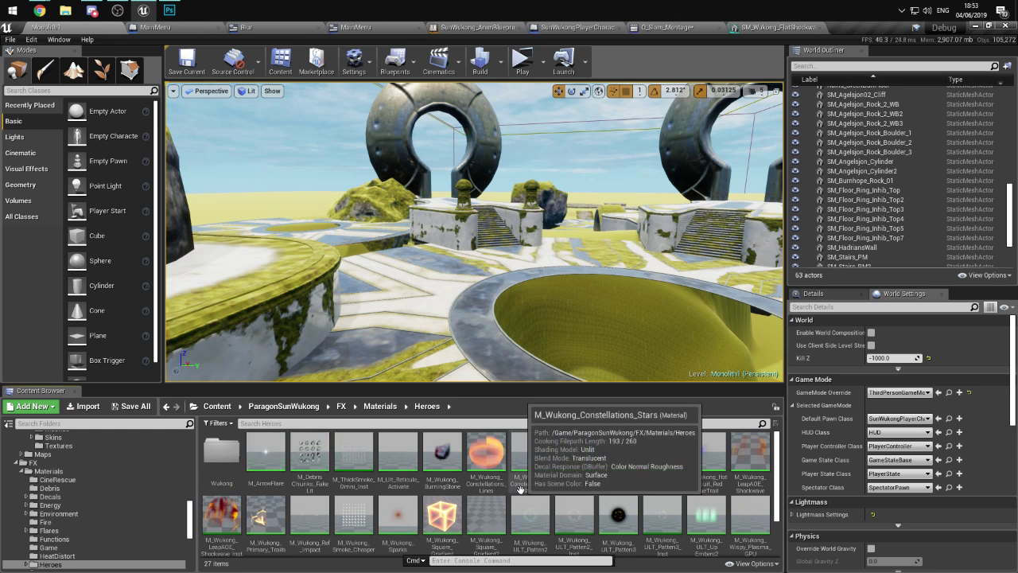
{"action": "scroll", "coordinate": [304, 506], "scroll_direction": "down", "scroll_amount": 1}
{"action": "scroll", "coordinate": [404, 497], "scroll_direction": "down", "scroll_amount": 2}
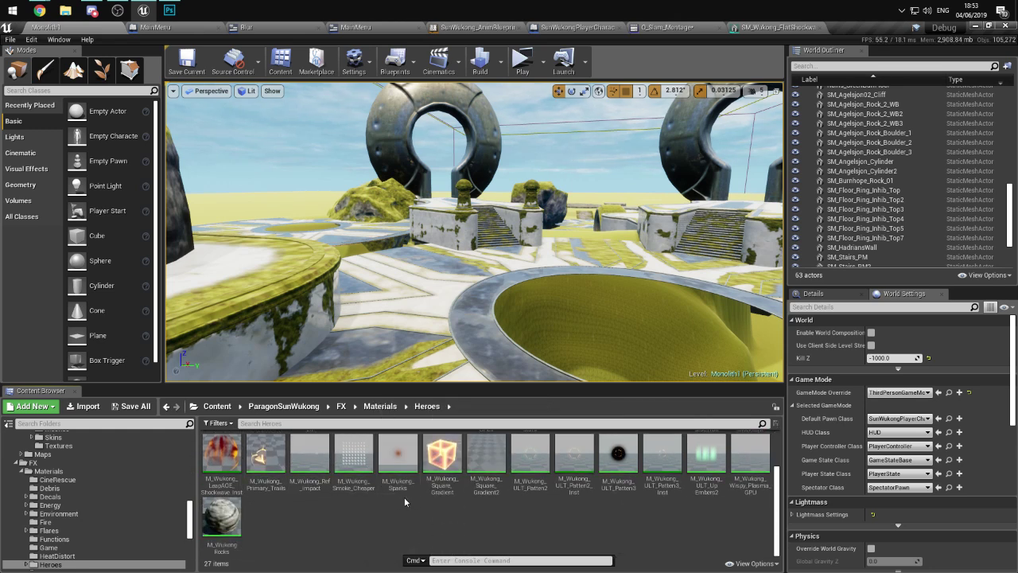
{"action": "scroll", "coordinate": [417, 520], "scroll_direction": "up", "scroll_amount": 2}
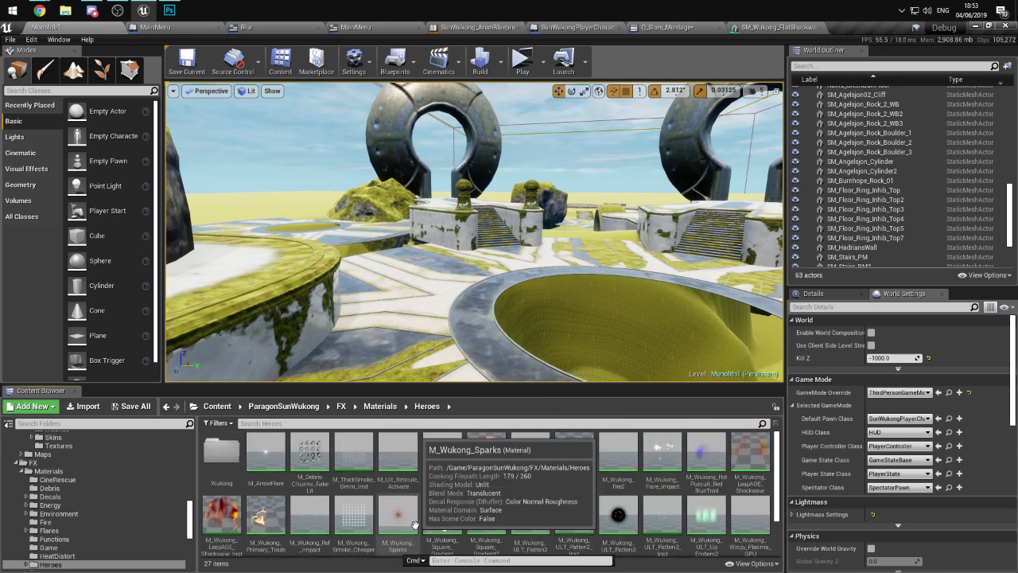
{"action": "mouse_move", "coordinate": [743, 469]}
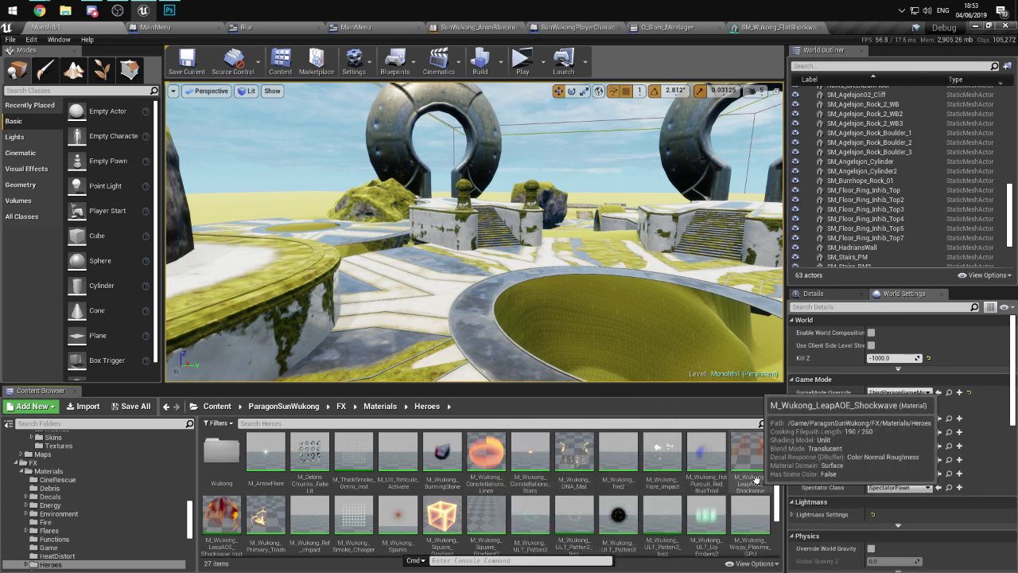
{"action": "mouse_move", "coordinate": [757, 448]}
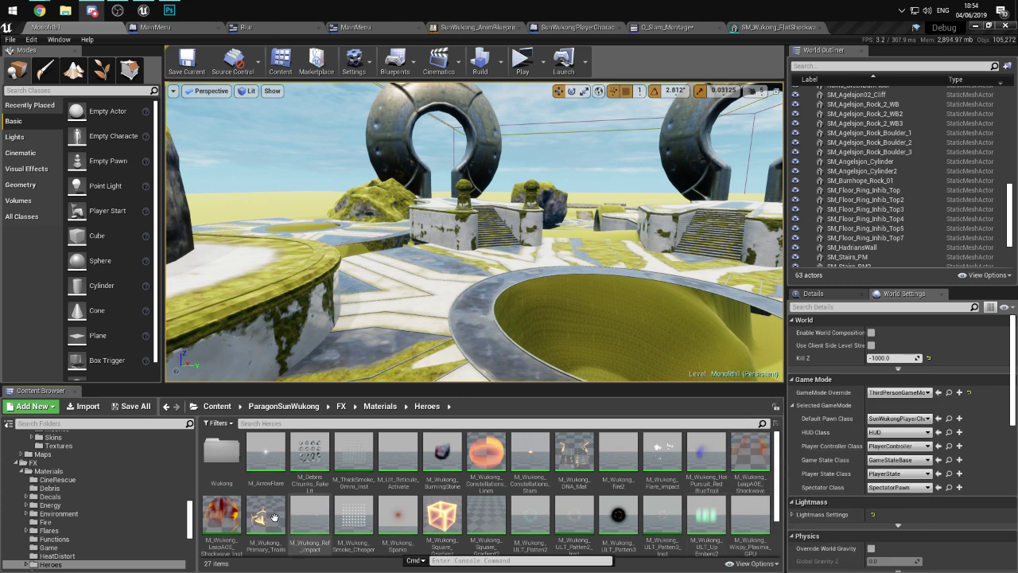
{"action": "mouse_move", "coordinate": [222, 512]}
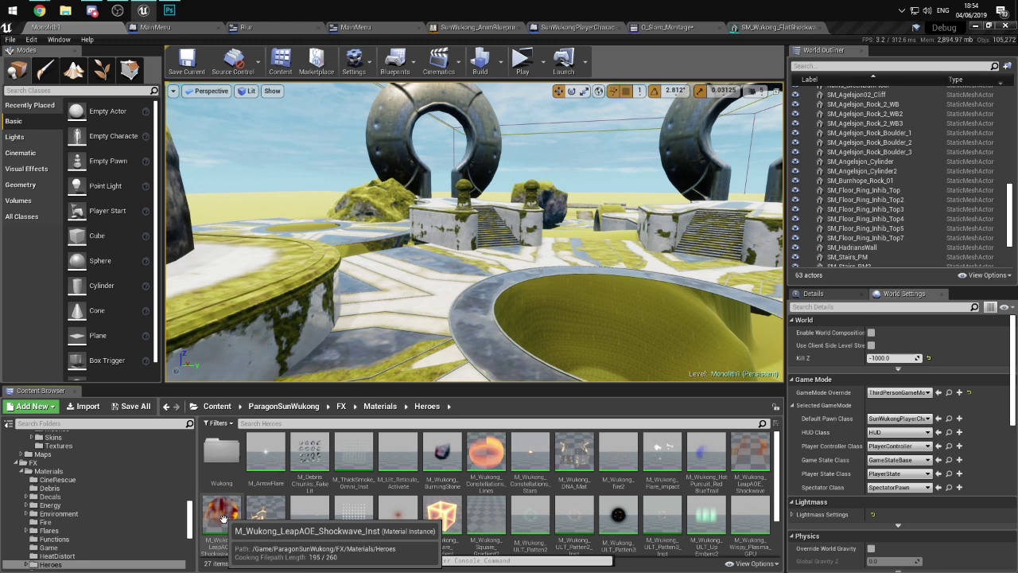
{"action": "left_click", "coordinate": [223, 519]}
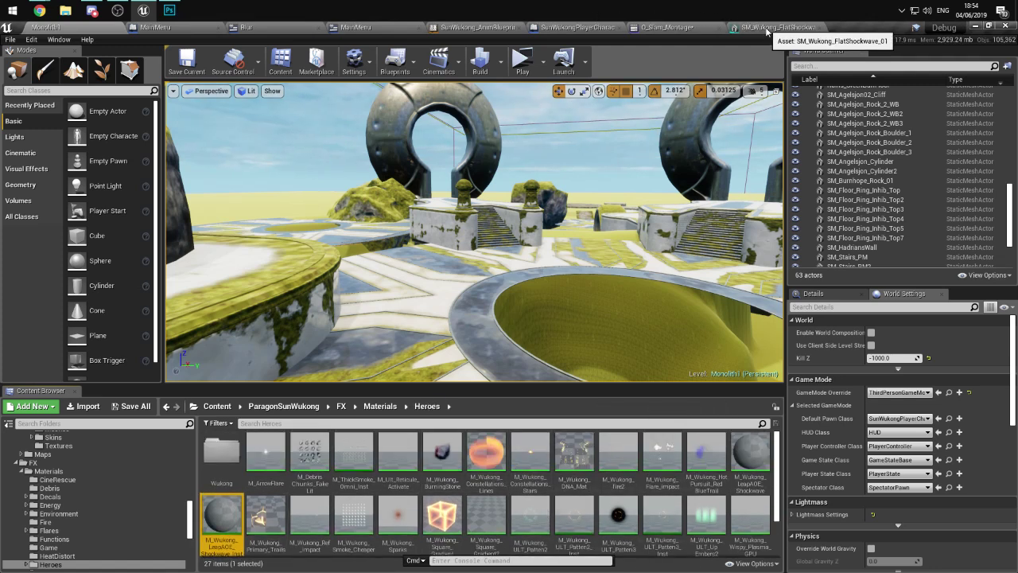
- Assign the M_Basic_Shockwave material to Element 0 of the SM_Wukong_FlatShockwave_01 mesh, searching the materials for "shock"
{"action": "left_click", "coordinate": [776, 28]}
{"action": "left_click", "coordinate": [926, 149]}
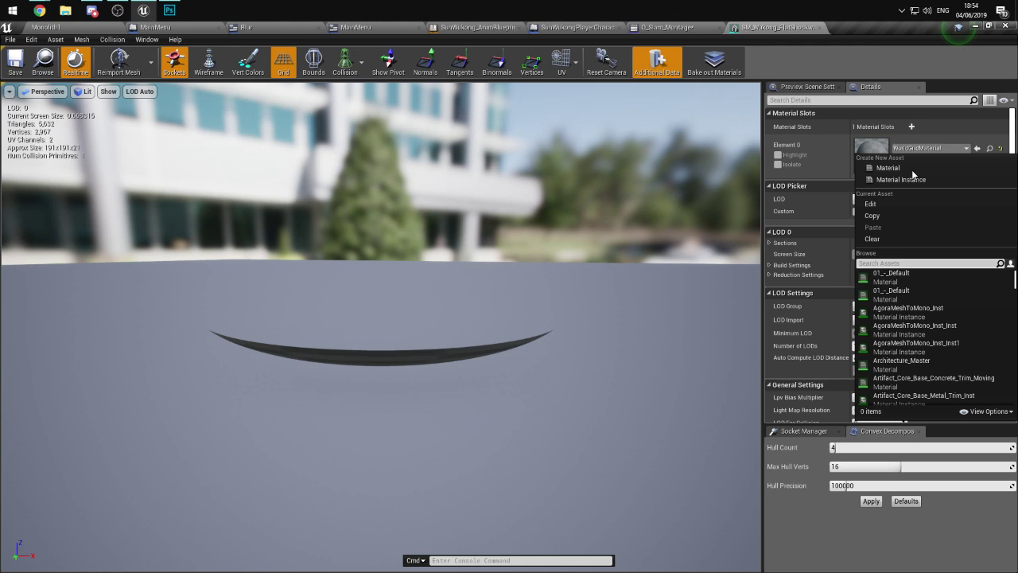
{"action": "type", "text": "shock"}
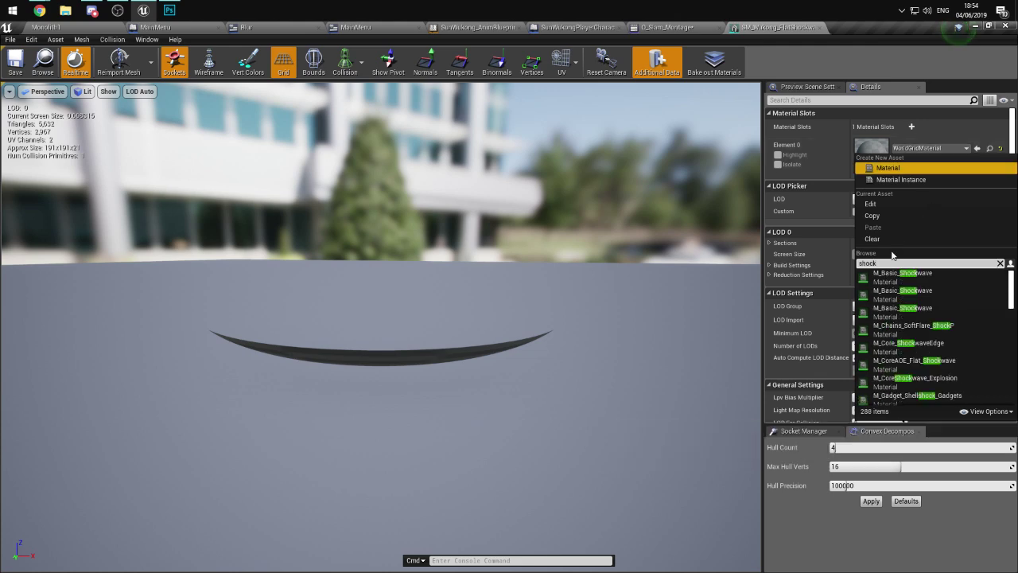
{"action": "key", "text": "Escape"}
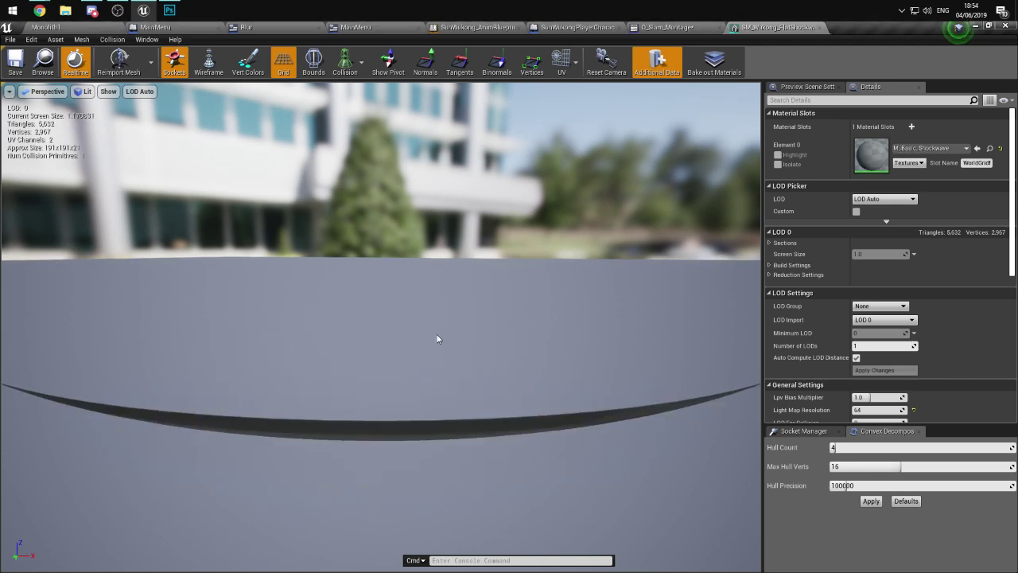
- Replace the mesh's Element 0 material with M_Wukong_LeapAOE_Shockwave, searching the materials for "wukong shock"
{"action": "mouse_move", "coordinate": [436, 340]}
{"action": "left_mouse_down"}
{"action": "mouse_move", "coordinate": [436, 382]}
{"action": "mouse_move", "coordinate": [437, 318]}
{"action": "mouse_move", "coordinate": [441, 334]}
{"action": "left_mouse_up"}
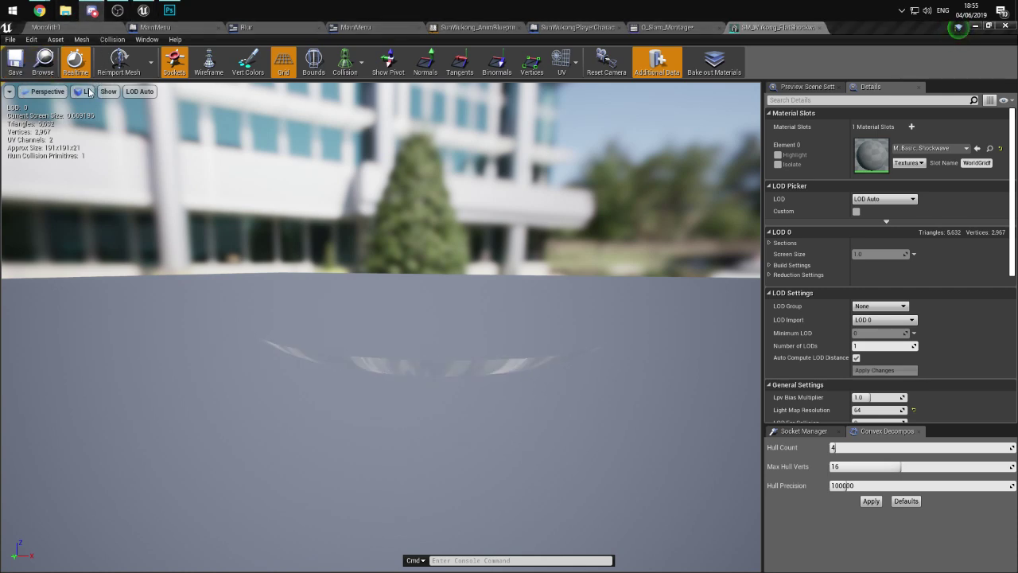
{"action": "left_click", "coordinate": [926, 149]}
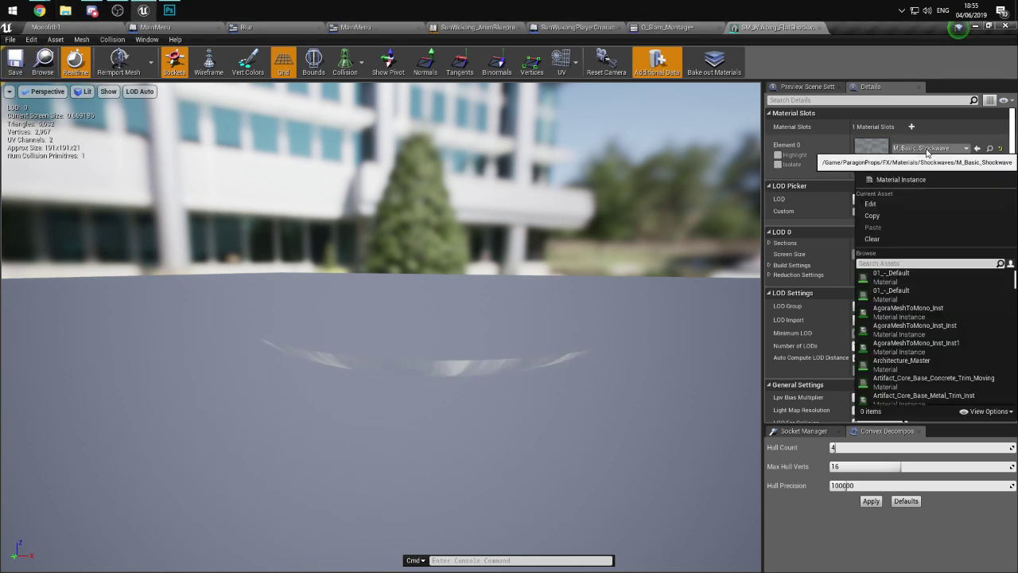
{"action": "type", "text": "shockwave"}
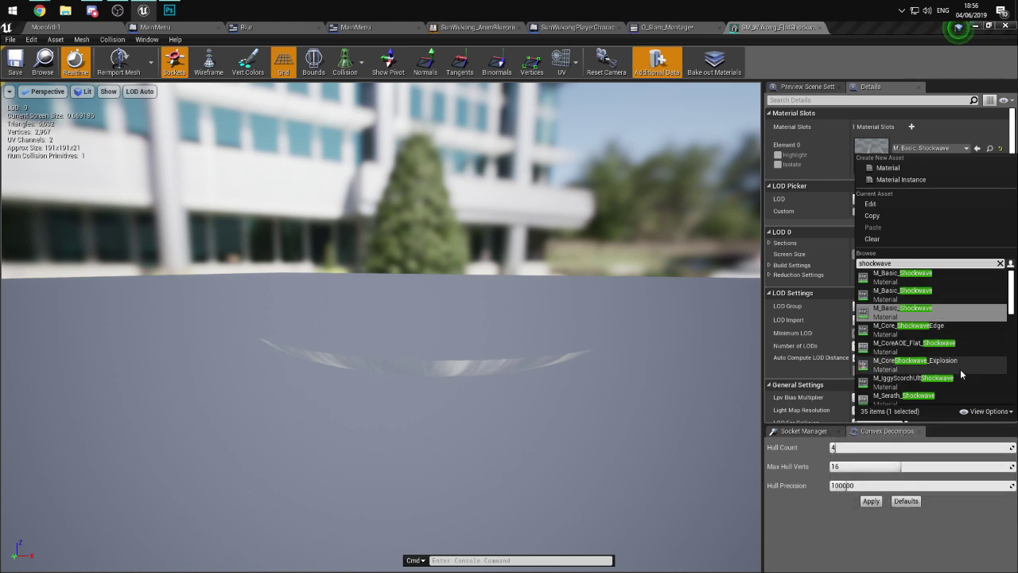
{"action": "key", "text": "ctrl+a"}
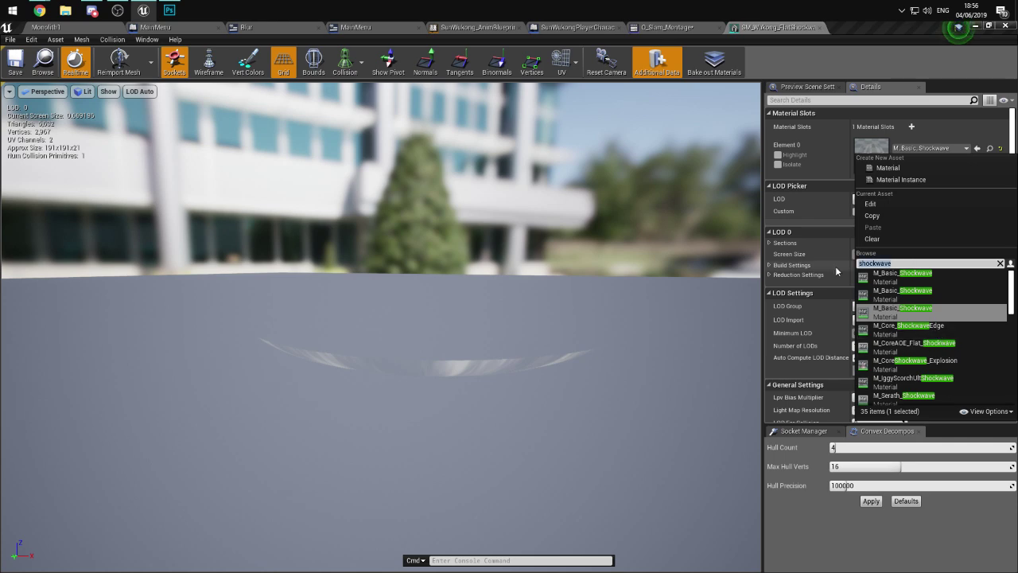
{"action": "type", "text": "wukong shock"}
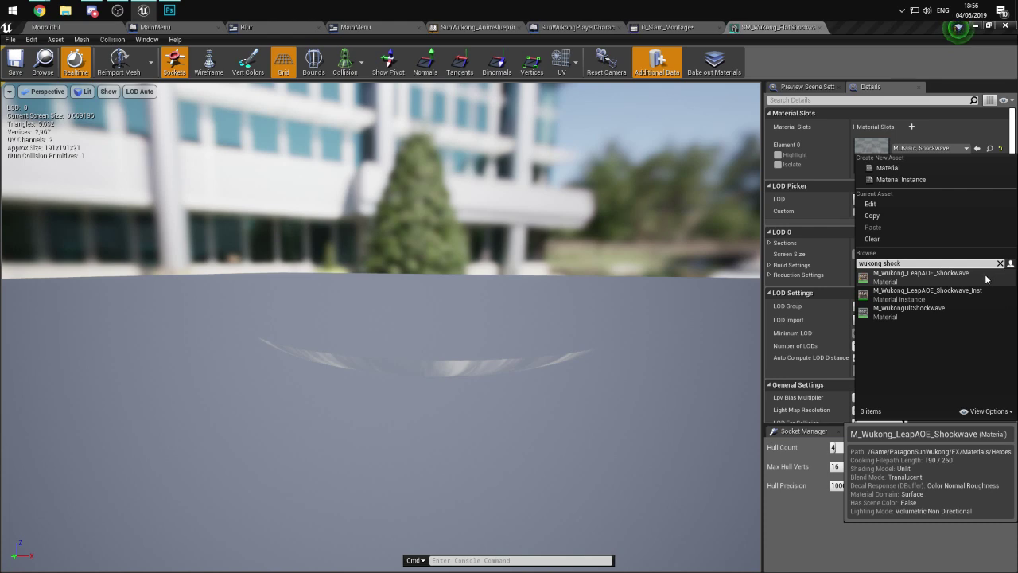
{"action": "left_click", "coordinate": [969, 276]}
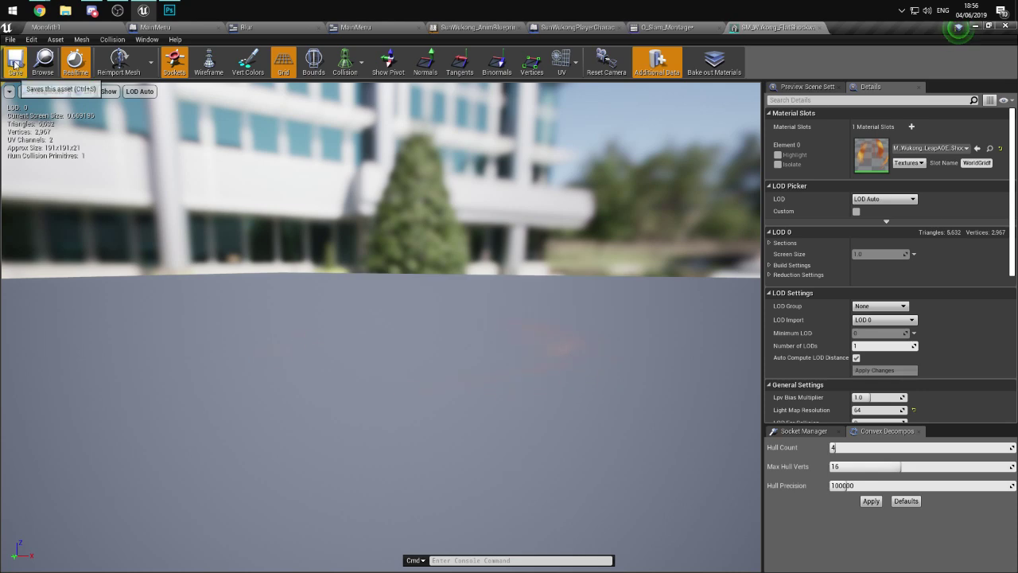
- Check the Emitter Template choices of the Spawn Emitter at Location node in SunWukongPlayerCharacter, recheck the shockwave mesh, and return to the level
{"action": "left_click", "coordinate": [587, 27]}
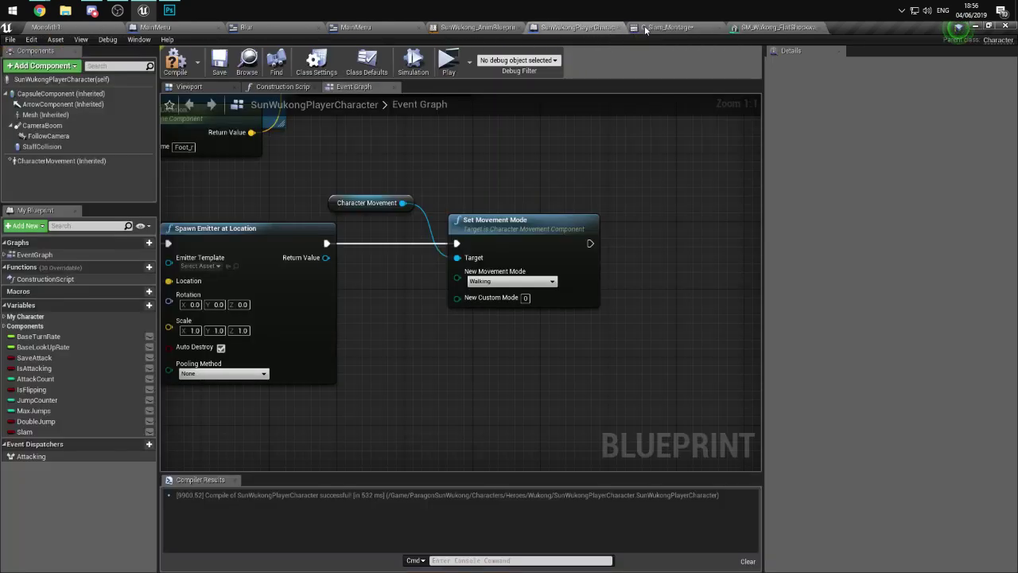
{"action": "right_click_drag", "start_coordinate": [391, 274], "coordinate": [442, 257]}
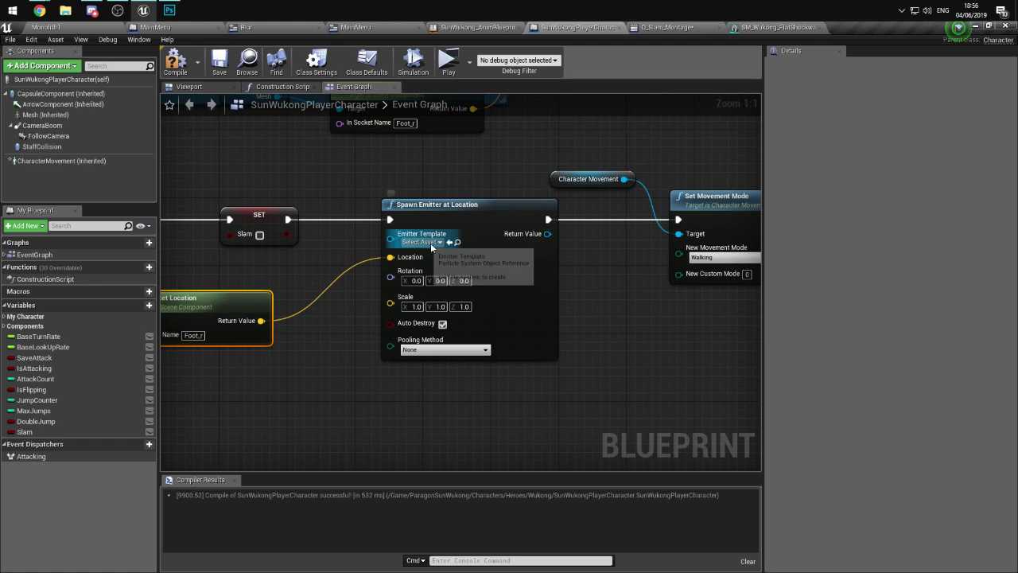
{"action": "left_click", "coordinate": [421, 241]}
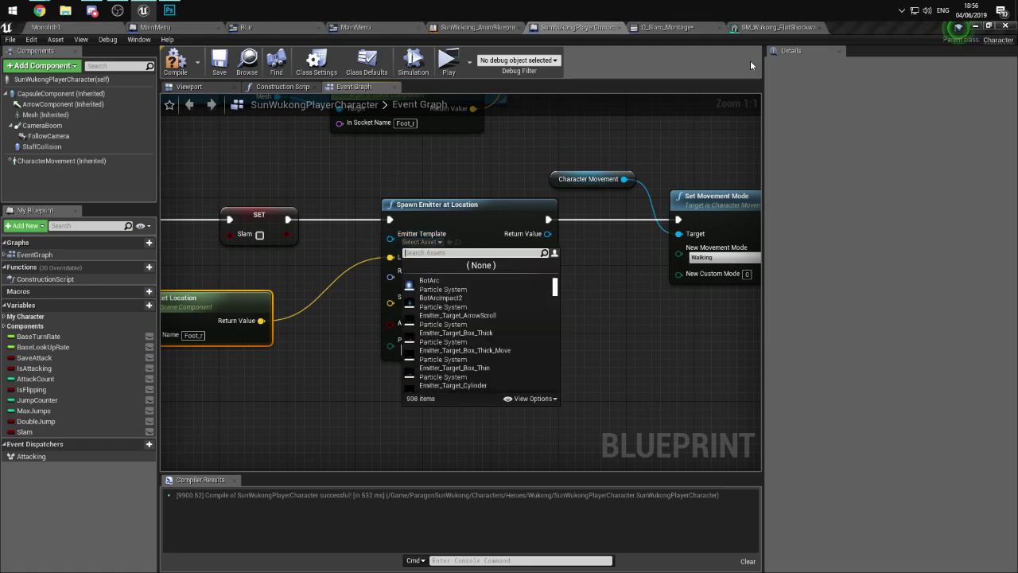
{"action": "left_click", "coordinate": [768, 30]}
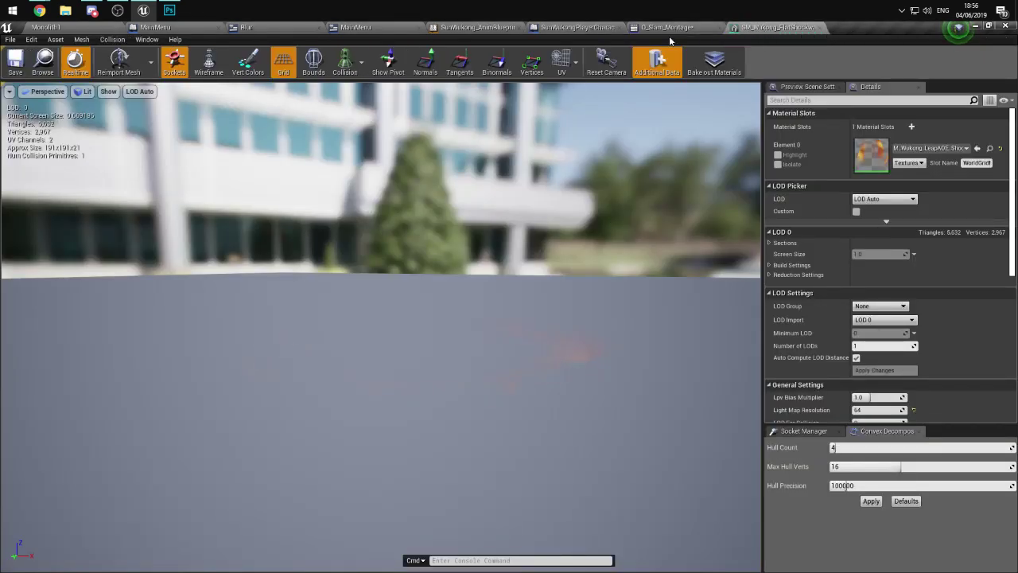
{"action": "scroll", "coordinate": [526, 352], "scroll_direction": "down", "scroll_amount": 2}
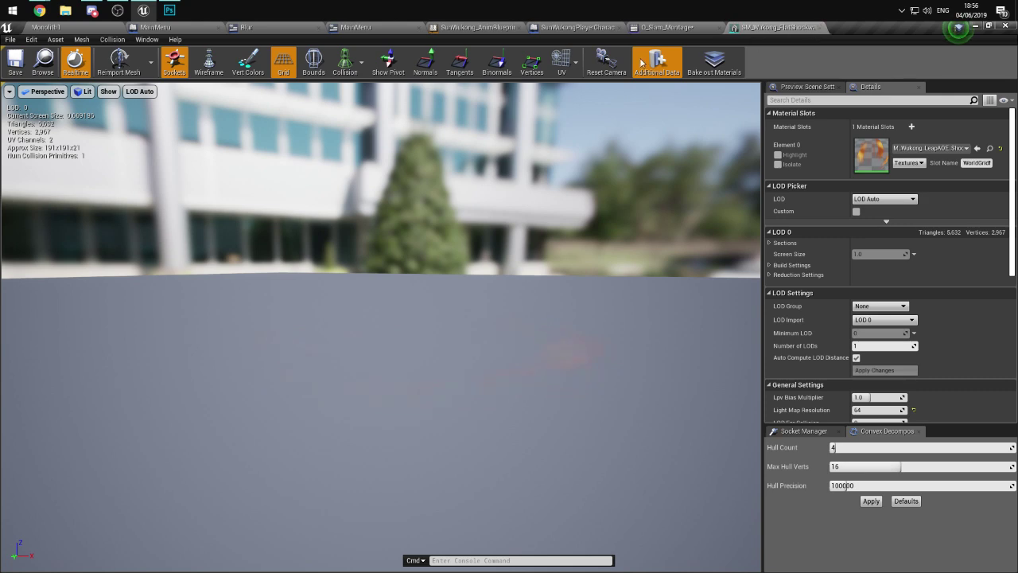
{"action": "left_click", "coordinate": [45, 27]}
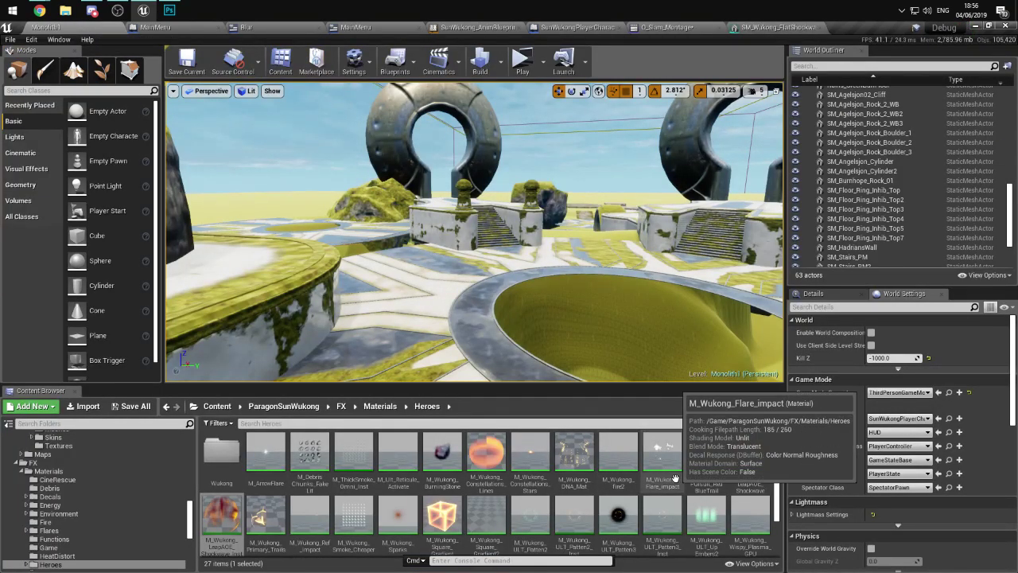
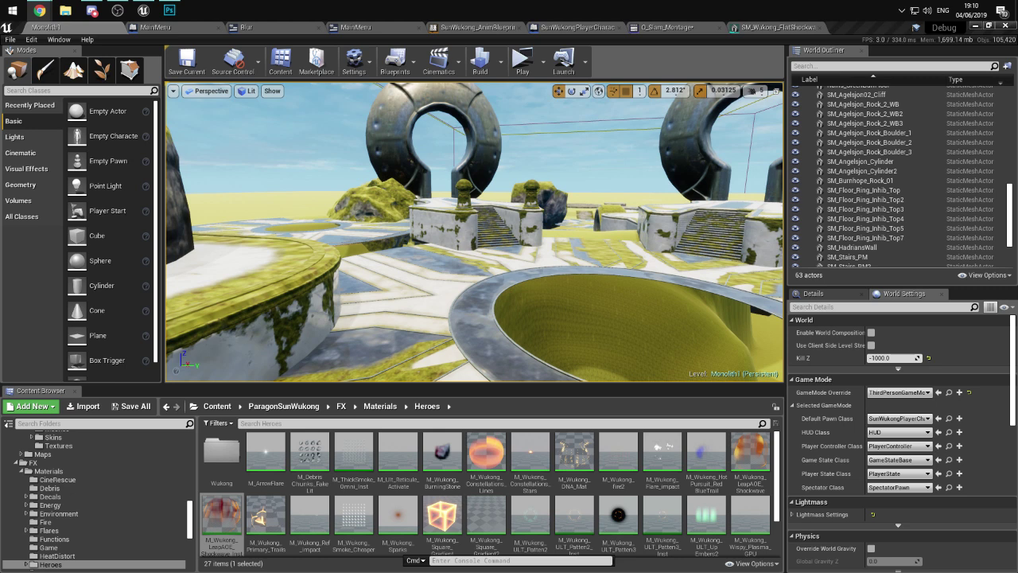
- Open the ThirdPersonExampleMap level from the Maps subfolder of Directory, saving all the listed modified assets
{"action": "left_click", "coordinate": [83, 470]}
{"action": "scroll", "coordinate": [100, 478], "scroll_direction": "up", "scroll_amount": 3}
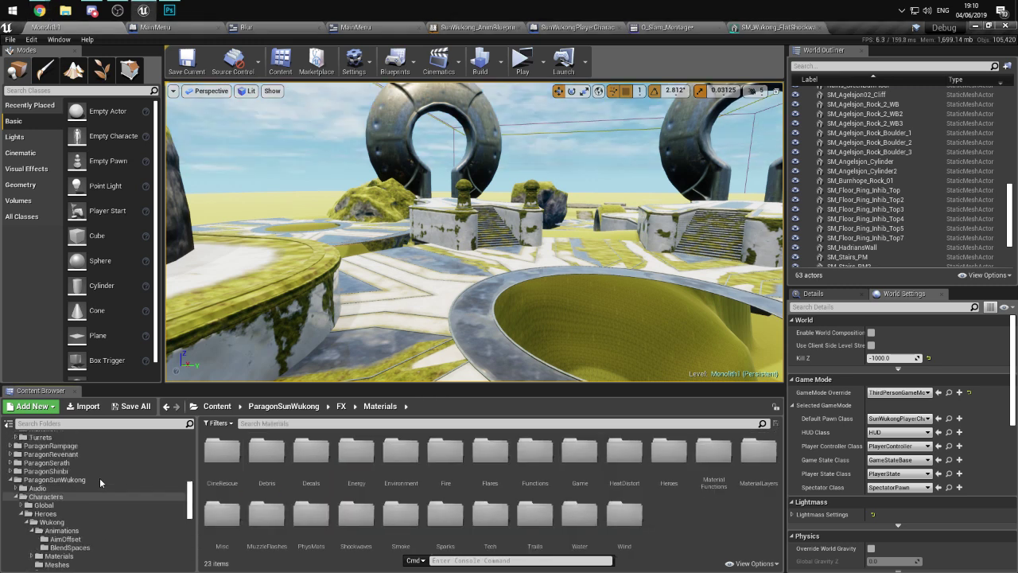
{"action": "scroll", "coordinate": [97, 478], "scroll_direction": "up", "scroll_amount": 5}
{"action": "left_click", "coordinate": [37, 455]}
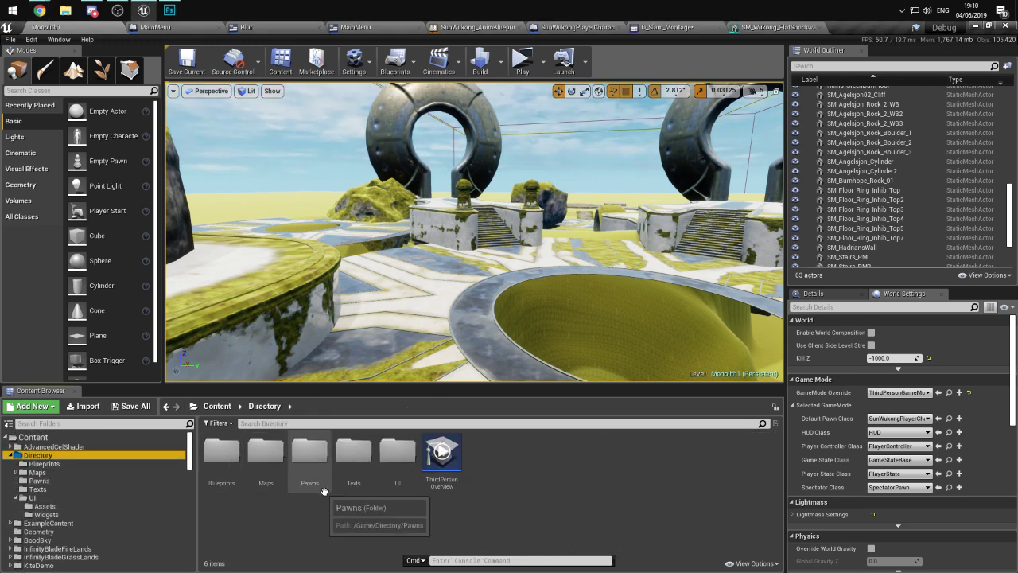
{"action": "double_click", "coordinate": [222, 453]}
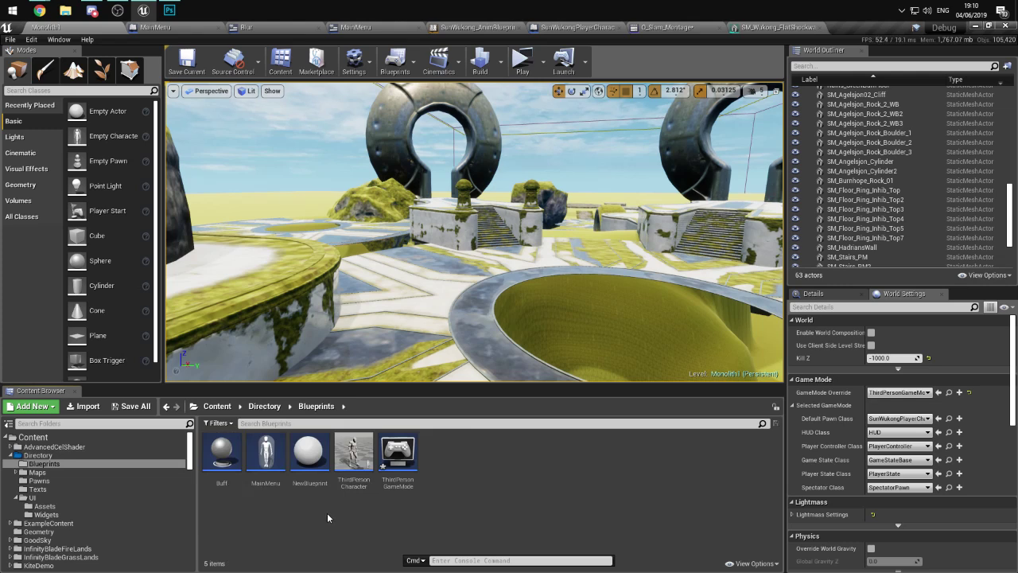
{"action": "key", "text": "alt+Left"}
{"action": "left_click", "coordinate": [398, 458]}
{"action": "double_click", "coordinate": [398, 457]}
{"action": "key", "text": "alt+Left"}
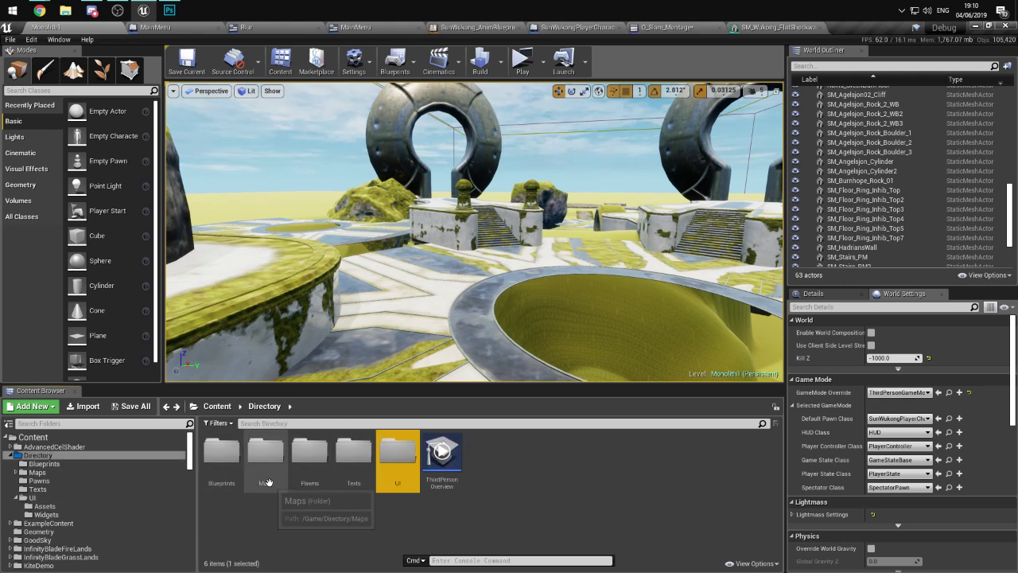
{"action": "double_click", "coordinate": [267, 458]}
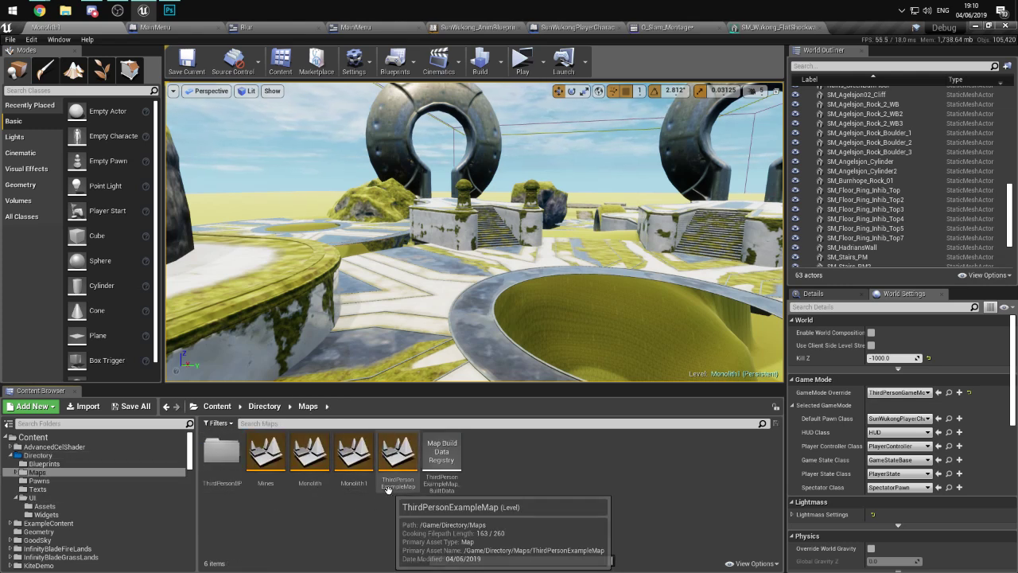
{"action": "double_click", "coordinate": [401, 479]}
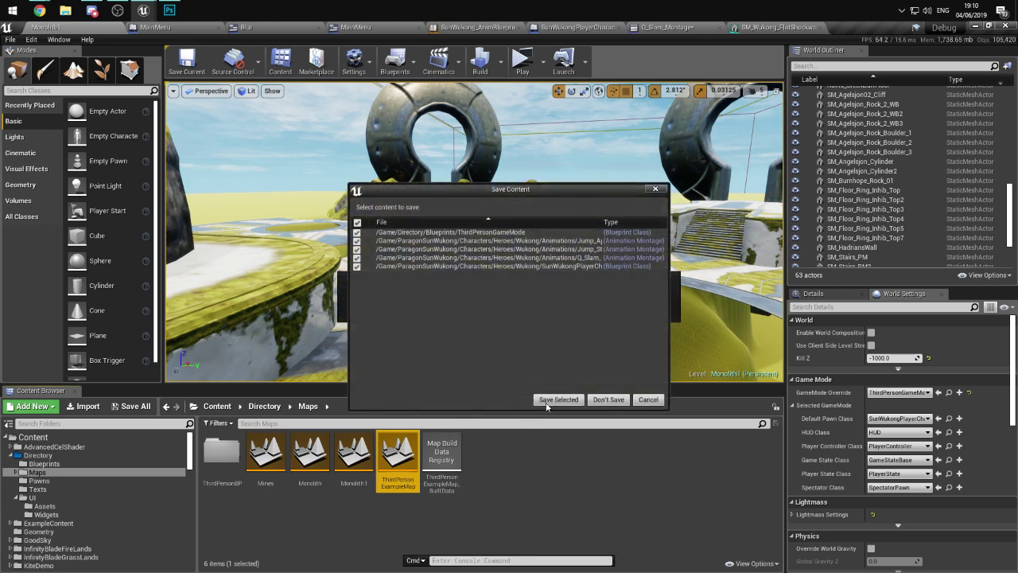
{"action": "left_click", "coordinate": [558, 399]}
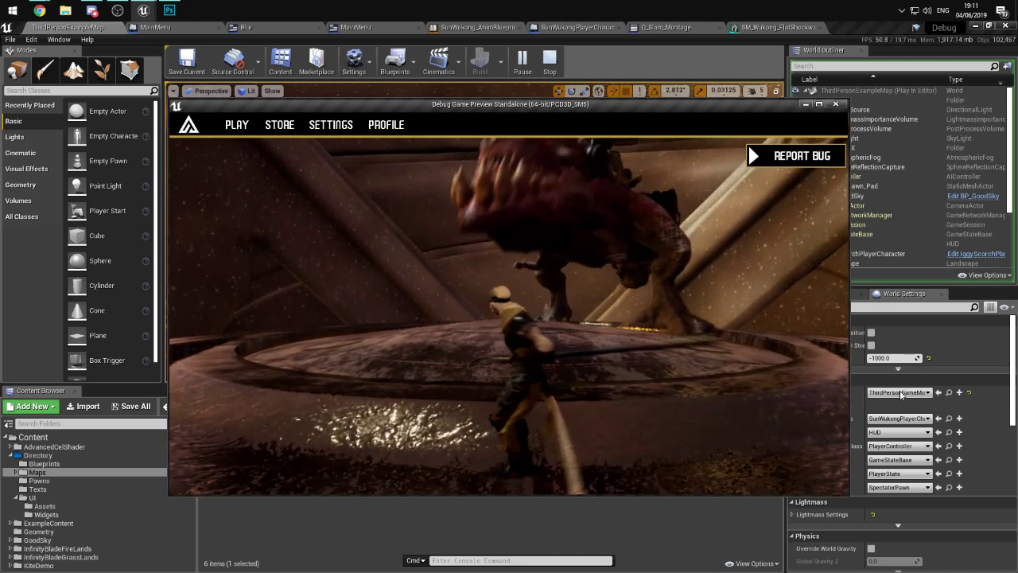
- End the running preview, set the game mode's Default Pawn Class to None, and test the main menu level in play
{"action": "left_click", "coordinate": [898, 418]}
{"action": "key", "text": "Escape"}
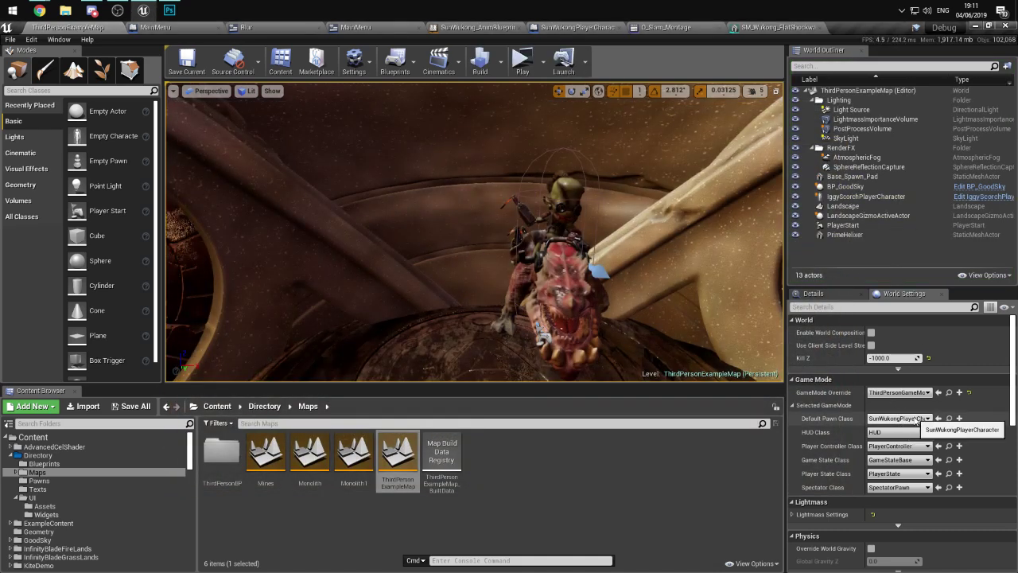
{"action": "left_click", "coordinate": [899, 419]}
{"action": "left_click", "coordinate": [899, 165]}
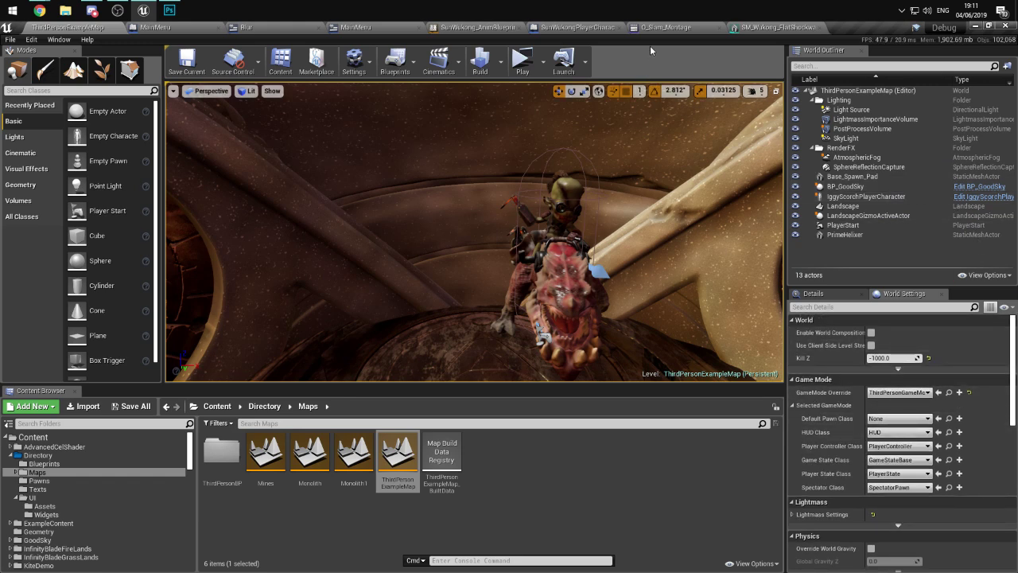
{"action": "left_click", "coordinate": [521, 59]}
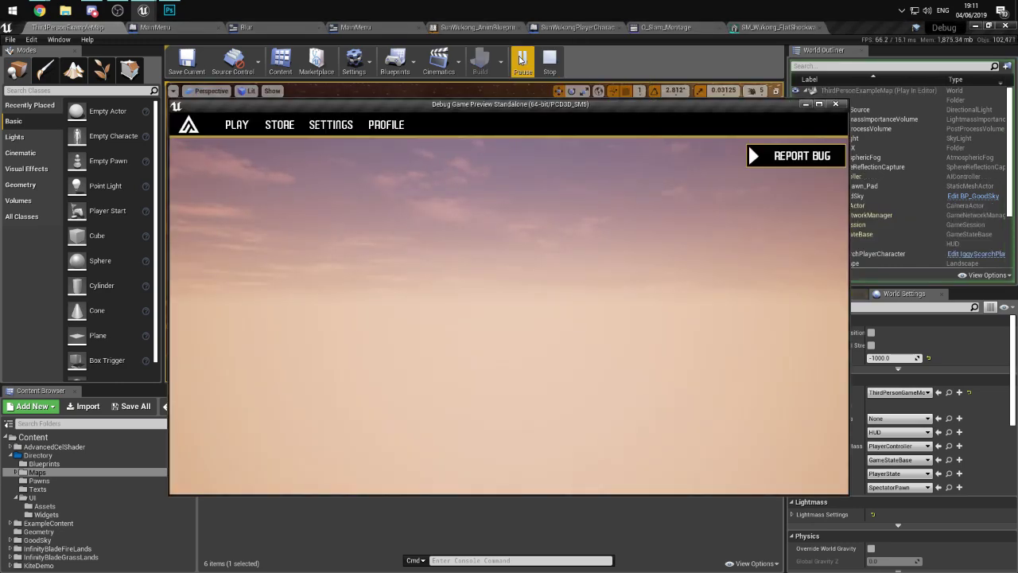
{"action": "left_click", "coordinate": [550, 59]}
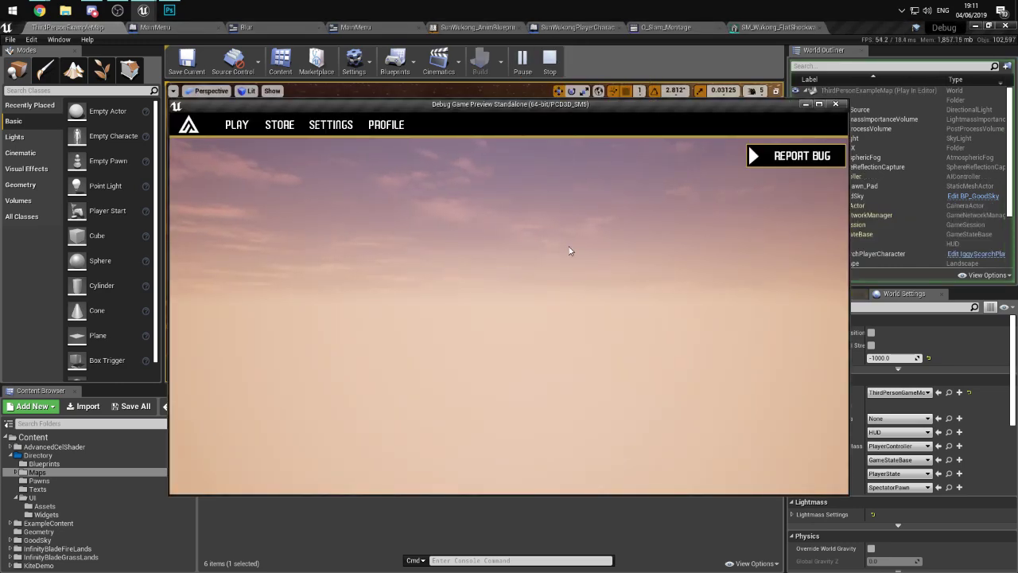
{"action": "right_click_drag", "start_coordinate": [554, 255], "coordinate": [554, 254]}
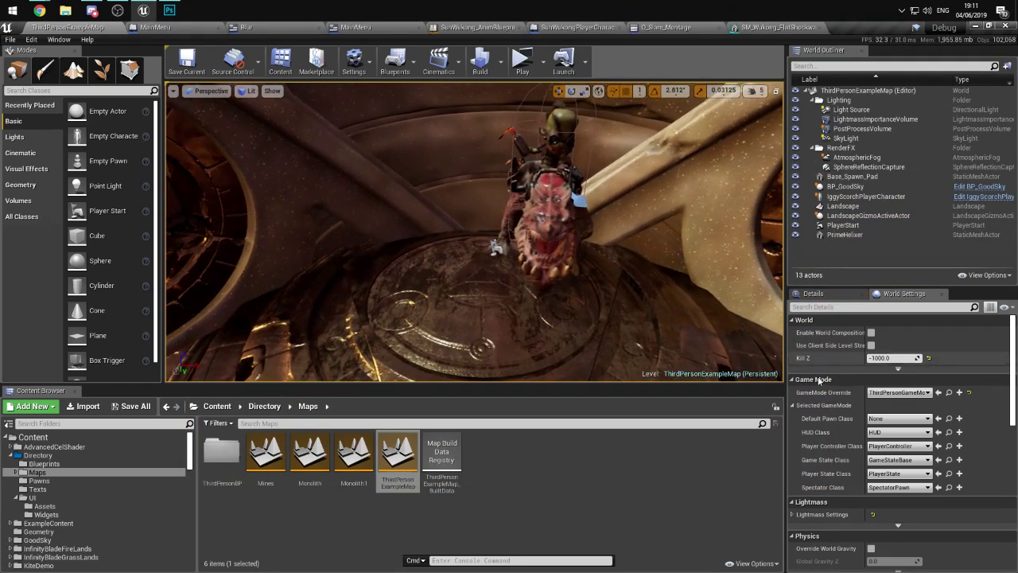
{"action": "left_click", "coordinate": [522, 59]}
{"action": "key", "text": "Escape"}
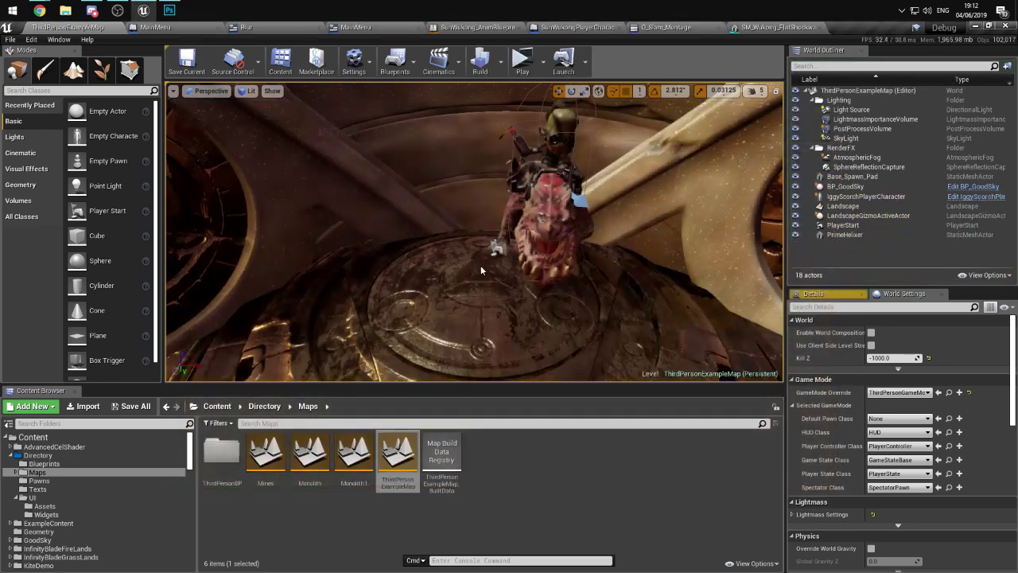
- Set the Default Pawn Class to MainMenu and play the level in a maximized preview window
{"action": "left_click", "coordinate": [496, 247]}
{"action": "right_click_drag", "start_coordinate": [495, 248], "coordinate": [496, 248]}
{"action": "left_click", "coordinate": [894, 425]}
{"action": "scroll", "coordinate": [923, 318], "scroll_direction": "down", "scroll_amount": 1}
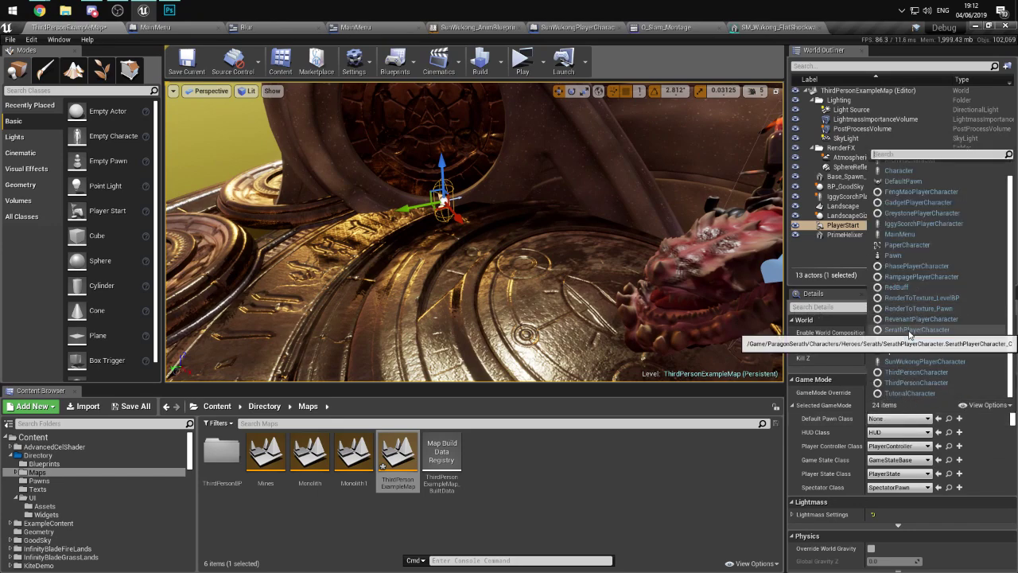
{"action": "left_click", "coordinate": [901, 234]}
{"action": "left_click", "coordinate": [522, 59]}
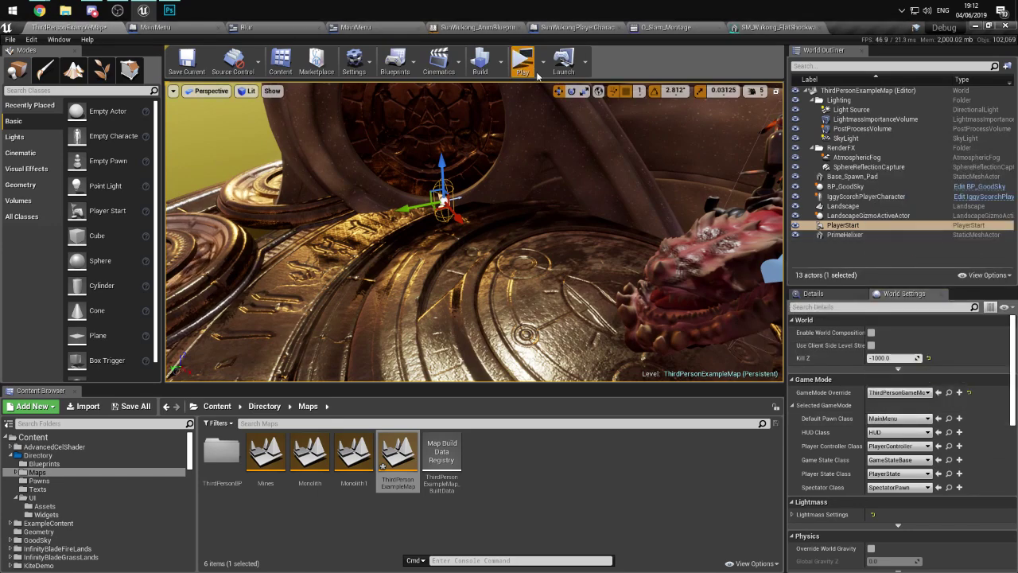
{"action": "left_click", "coordinate": [819, 104]}
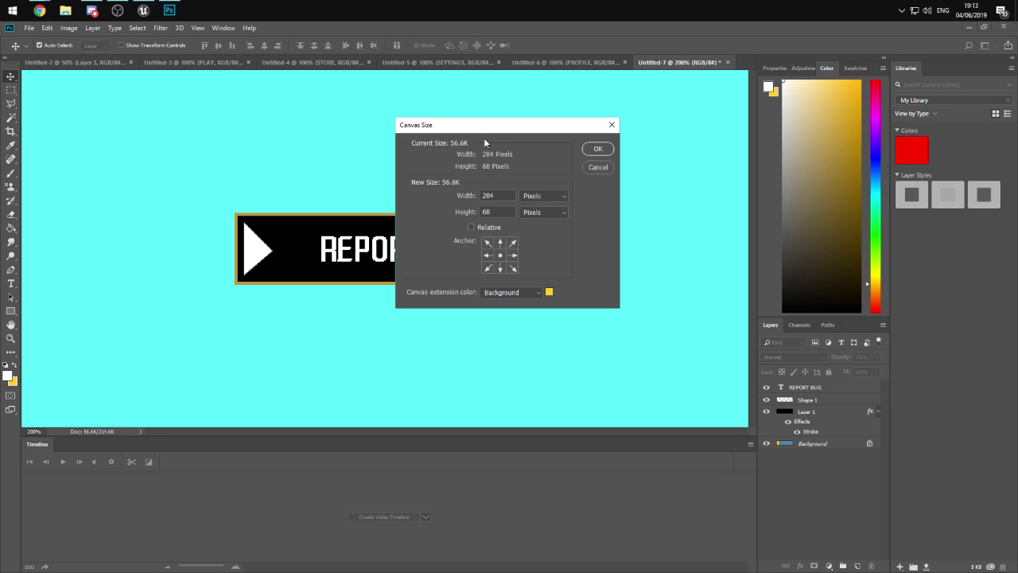
- Dismiss the Canvas Size dialog of the REPORT BUG image in Photoshop without changes and switch back to the Unreal Editor
{"action": "key", "text": "super+a"}
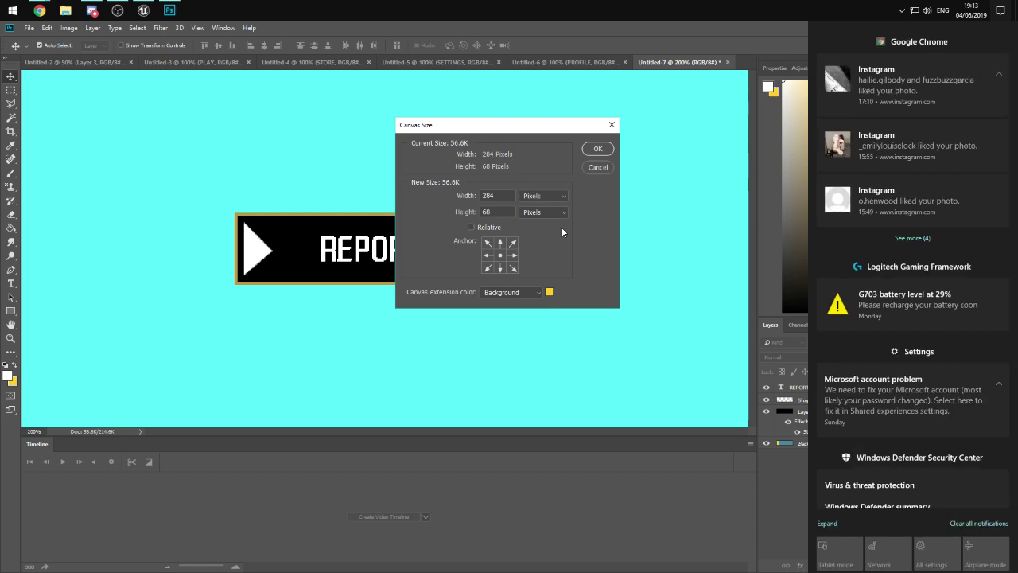
{"action": "left_click", "coordinate": [678, 150]}
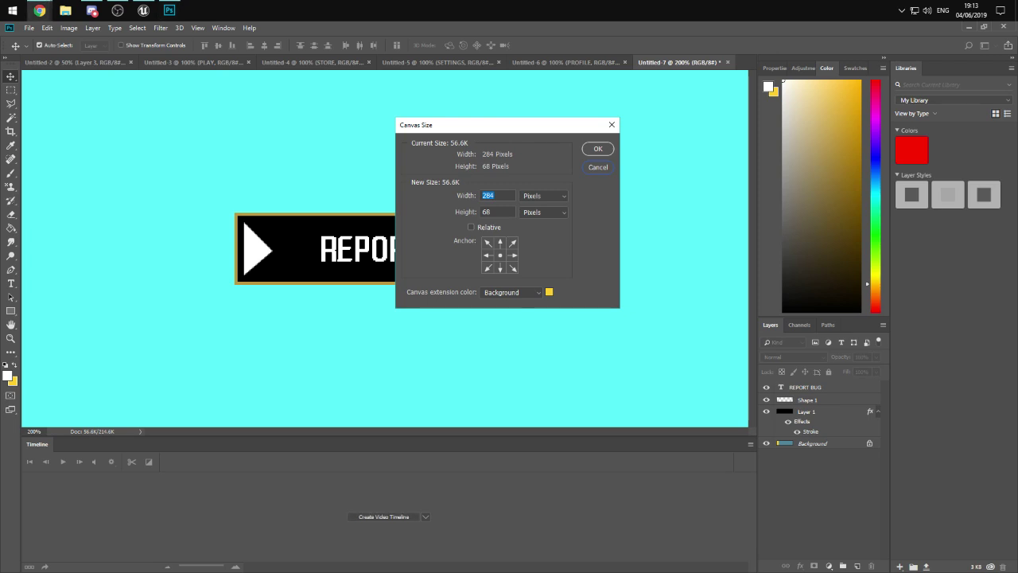
{"action": "key", "text": "Escape"}
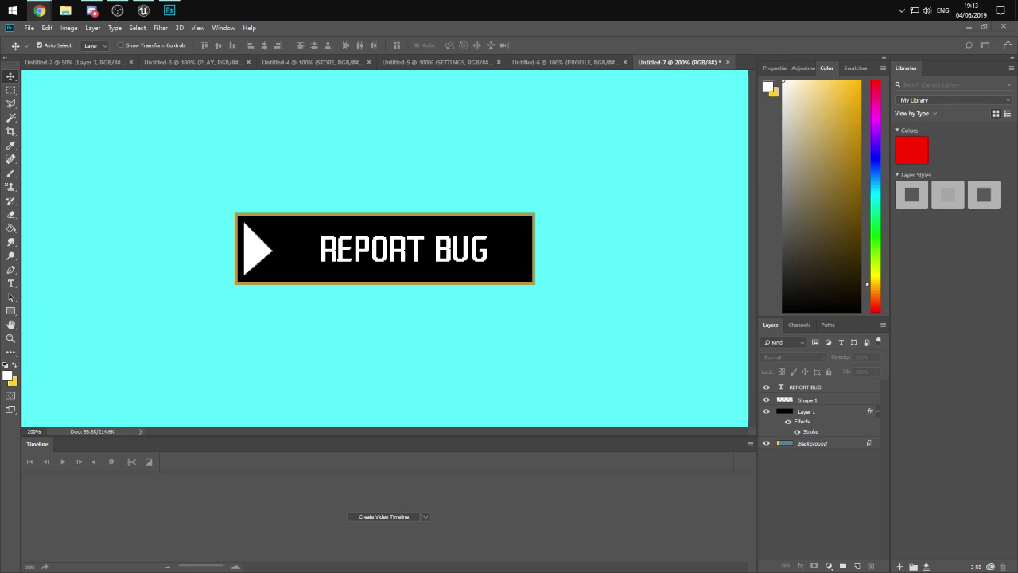
{"action": "key", "text": "alt+Tab"}
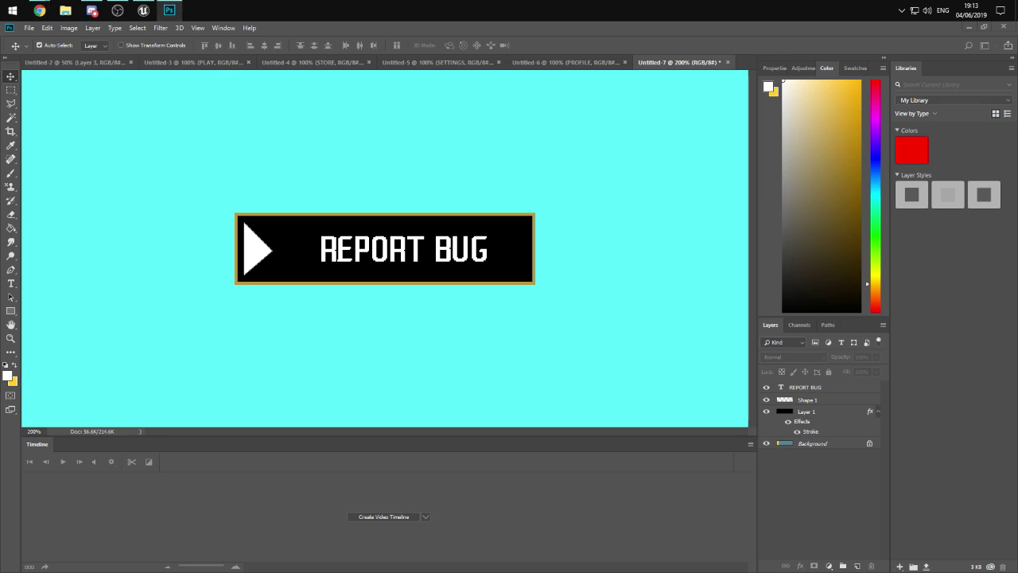
{"action": "key", "text": "alt+Tab"}
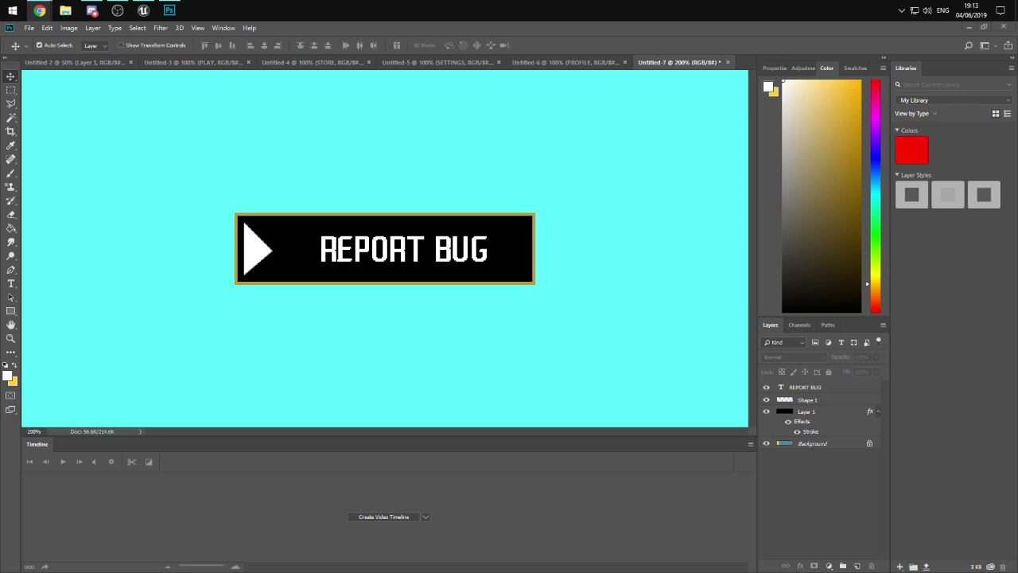
{"action": "key", "text": "alt+Tab"}
{"action": "key", "text": "alt+Tab"}
{"action": "left_click", "coordinate": [93, 10]}
{"action": "left_click", "coordinate": [143, 10]}
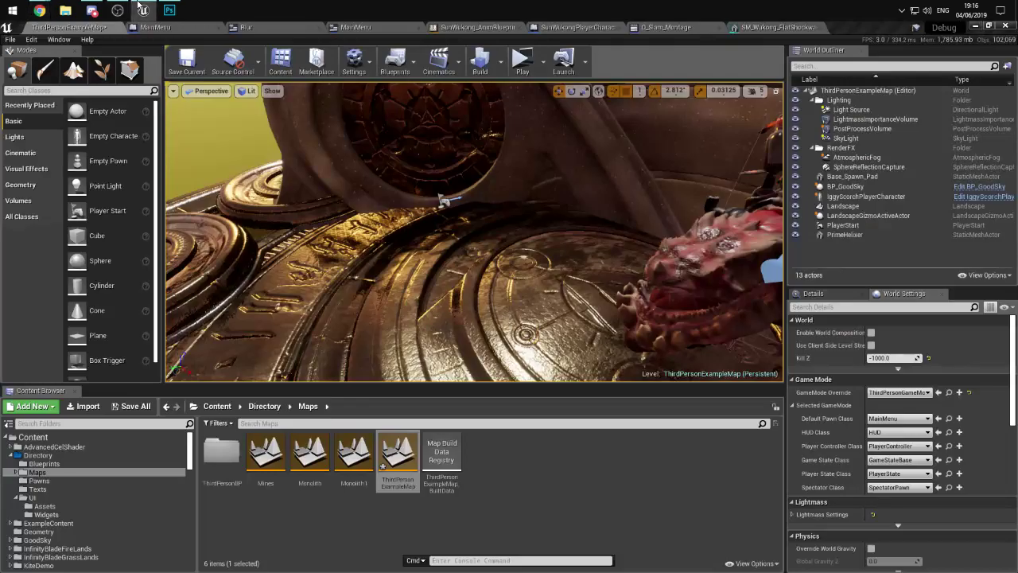
- Switch to Photoshop and inspect Layer 3 of the Untitled-2 menu bar document by showing and hiding it
{"action": "right_click_drag", "start_coordinate": [443, 199], "coordinate": [521, 113]}
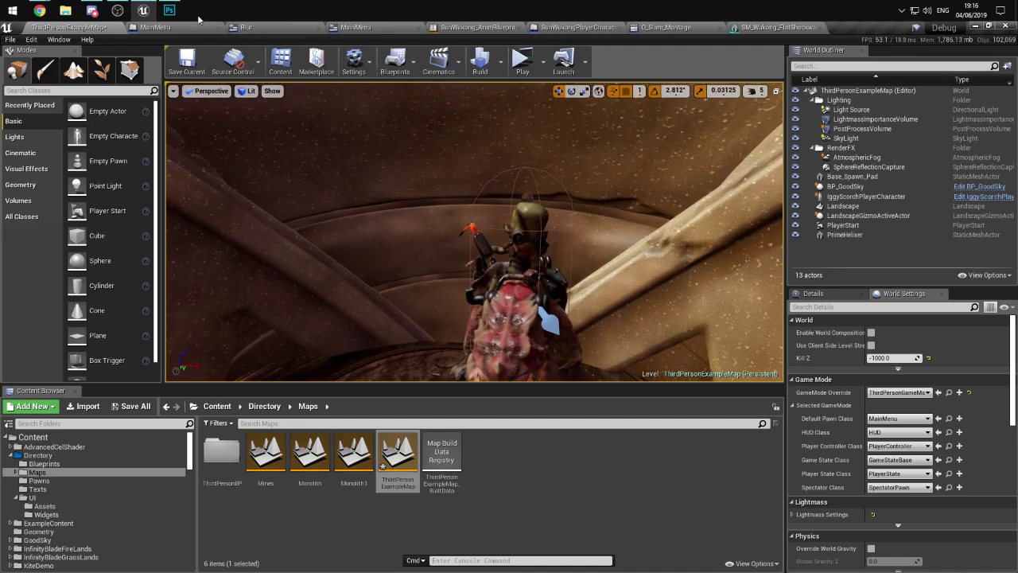
{"action": "left_click", "coordinate": [168, 10]}
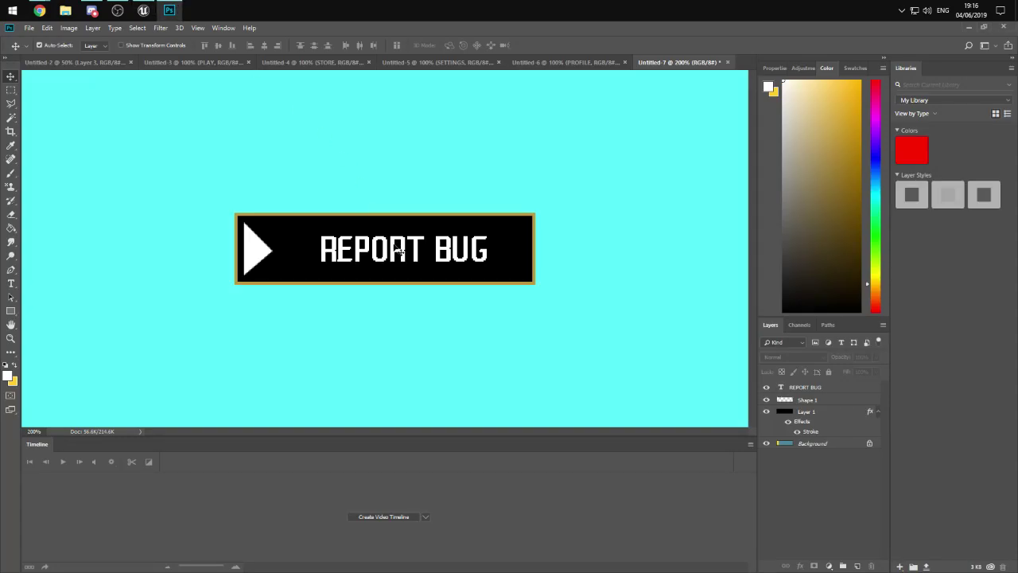
{"action": "left_click", "coordinate": [77, 63]}
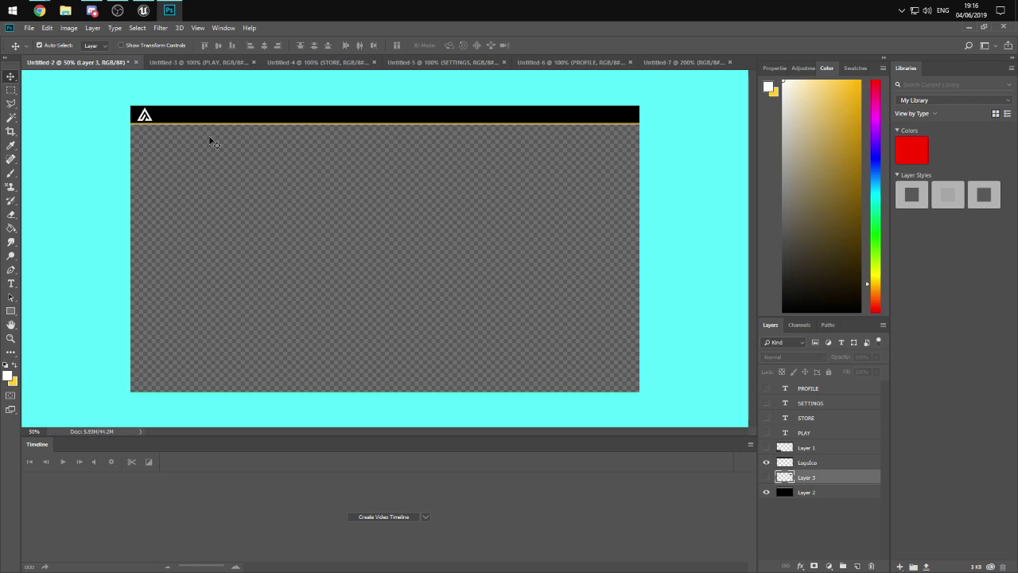
{"action": "left_click", "coordinate": [766, 477]}
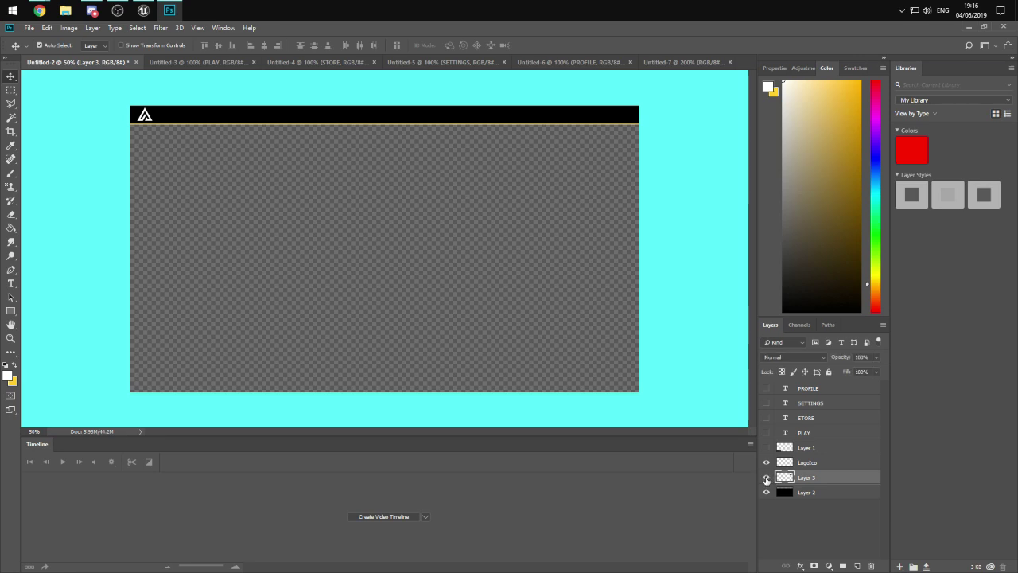
{"action": "left_click", "coordinate": [766, 478]}
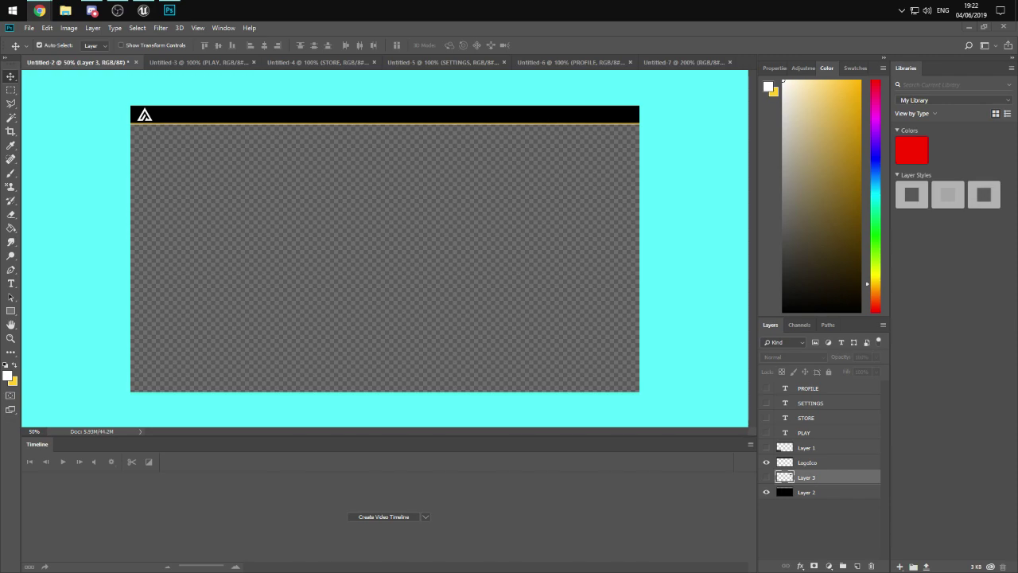
- Switch back to the Unreal Editor, play the main menu level in a maximized preview window, and minimize the preview
{"action": "left_click", "coordinate": [144, 10]}
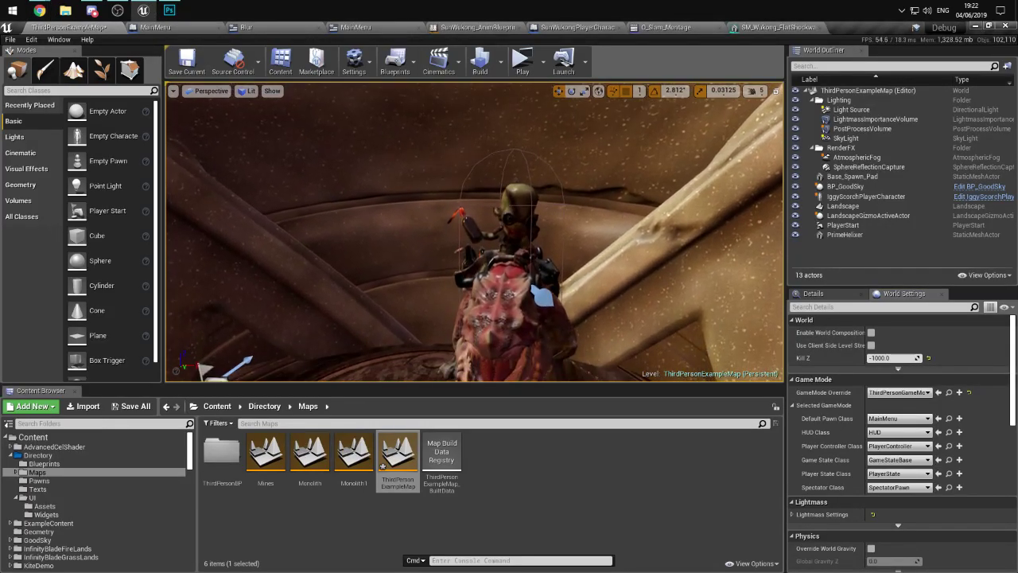
{"action": "left_click", "coordinate": [522, 60]}
{"action": "left_click", "coordinate": [818, 104]}
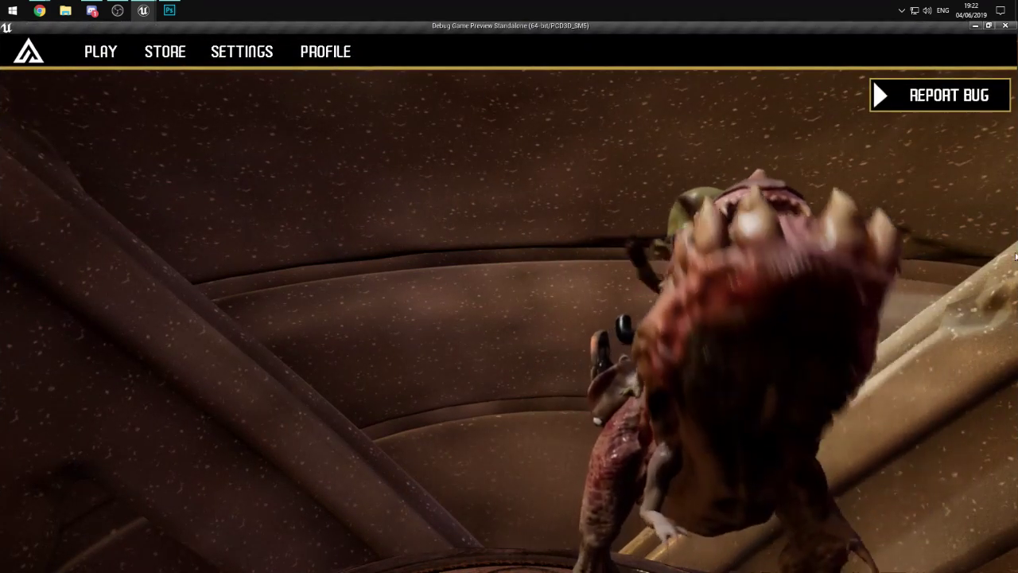
{"action": "left_click", "coordinate": [976, 27]}
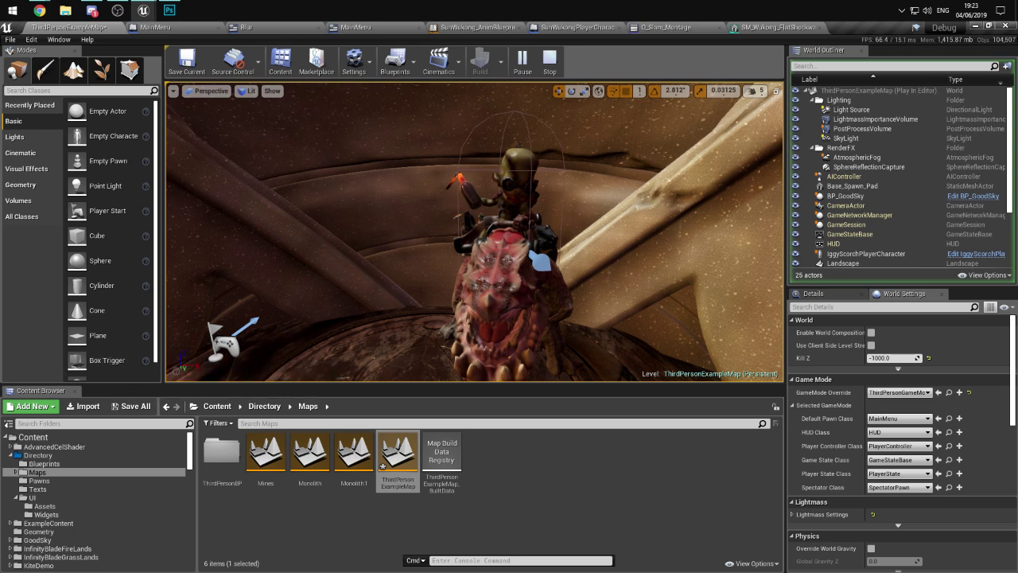
- Open the Monolith level from Directory's Maps subfolder, saving ThirdPersonGameMode and ThirdPersonExampleMap and ending the play session
{"action": "left_click", "coordinate": [38, 455]}
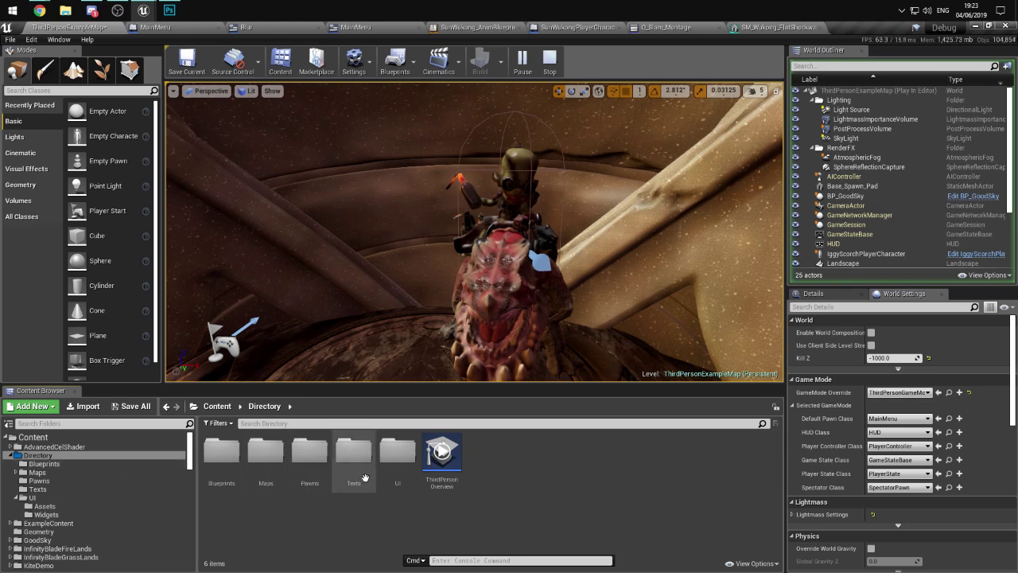
{"action": "double_click", "coordinate": [266, 451]}
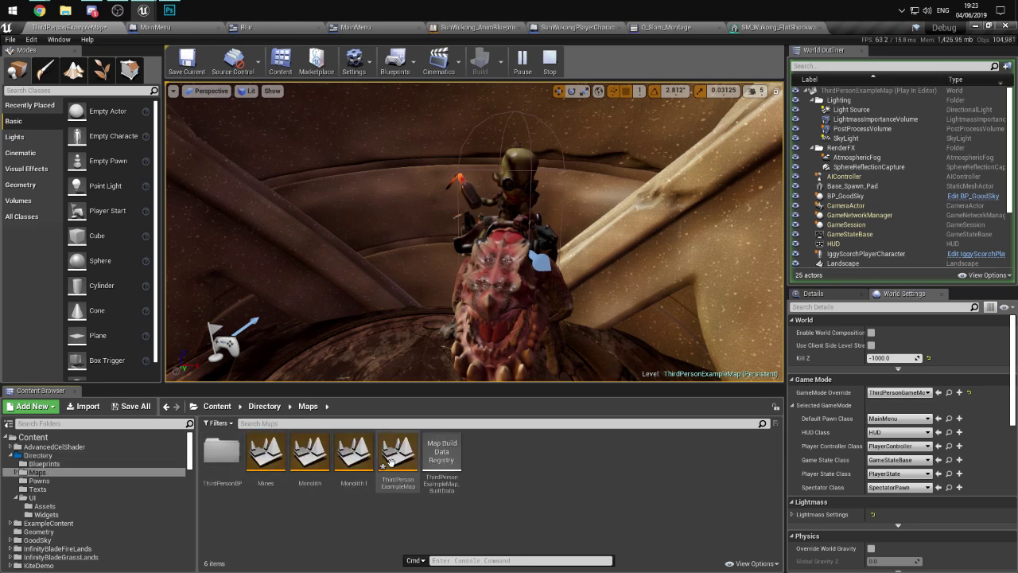
{"action": "left_click", "coordinate": [308, 463]}
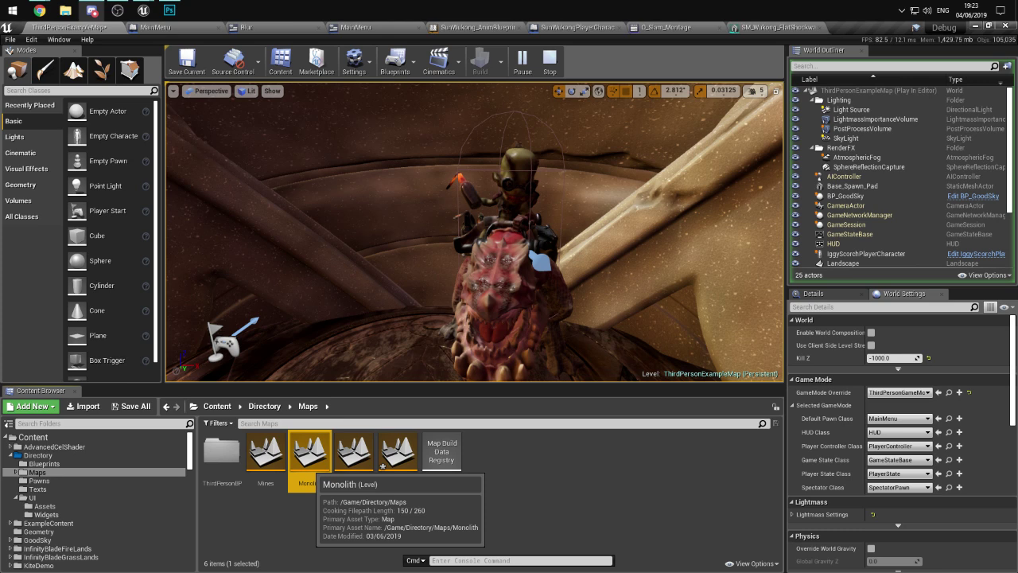
{"action": "double_click", "coordinate": [309, 459]}
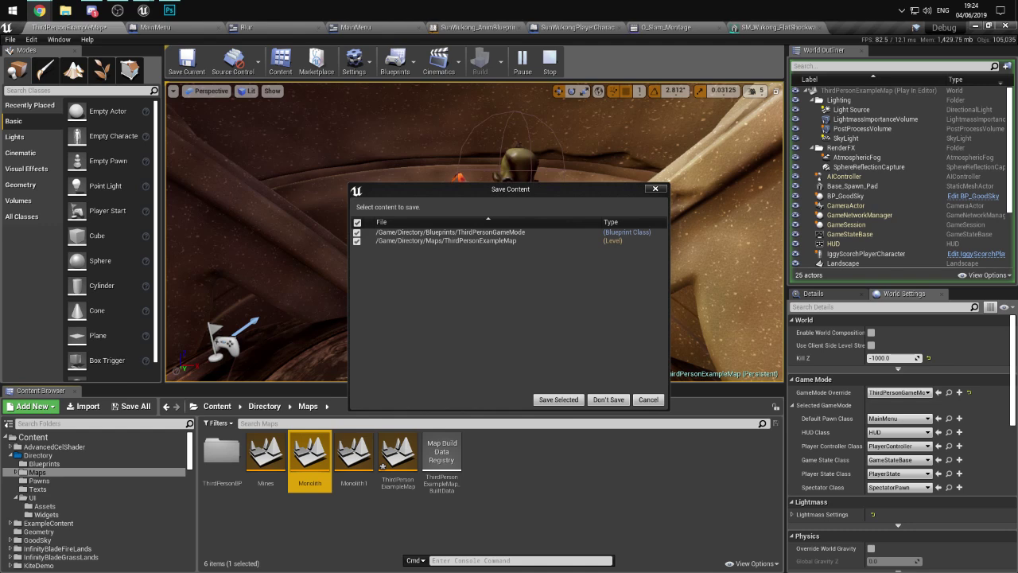
{"action": "left_click", "coordinate": [536, 402]}
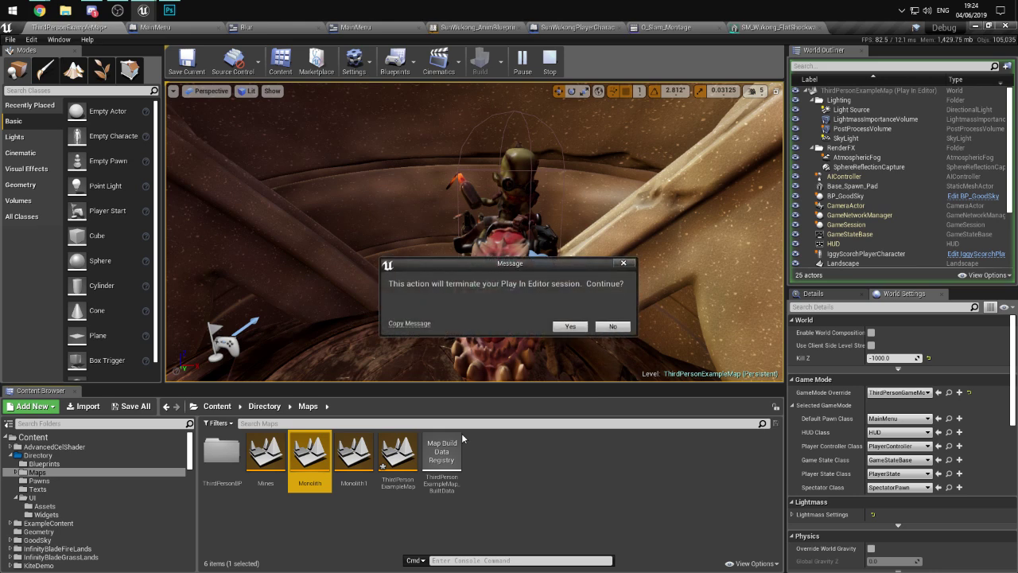
{"action": "left_click", "coordinate": [570, 327]}
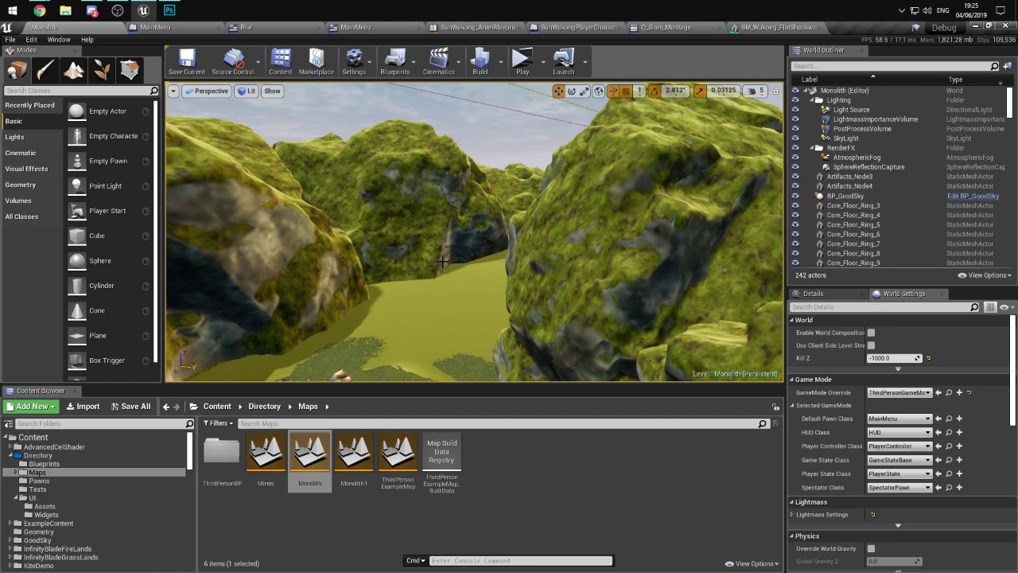
- Set the Monolith level's Default Pawn Class to SunWukongPlayerCharacter
{"action": "right_click_drag", "start_coordinate": [442, 261], "coordinate": [442, 261]}
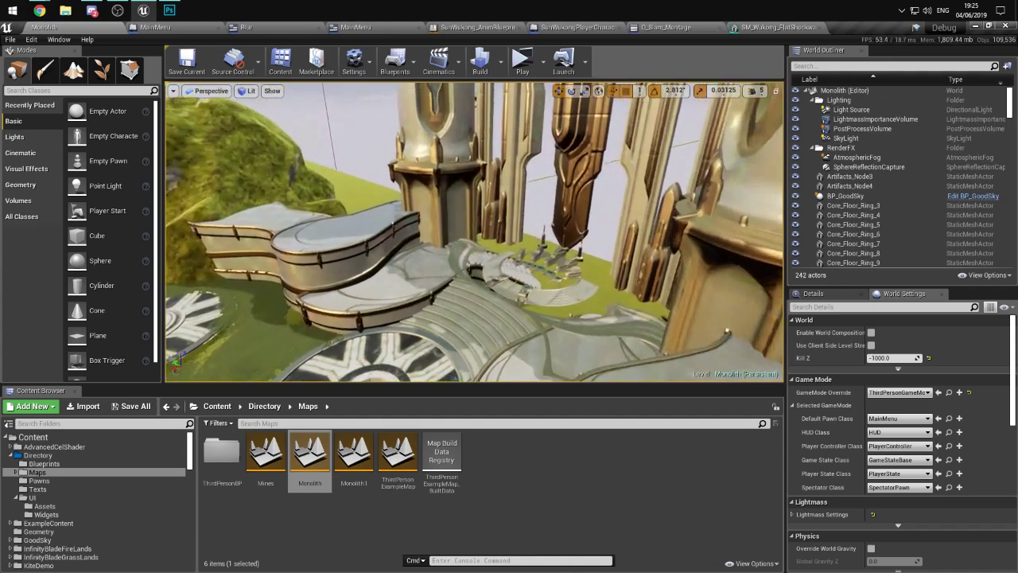
{"action": "right_click_drag", "start_coordinate": [518, 257], "coordinate": [518, 257]}
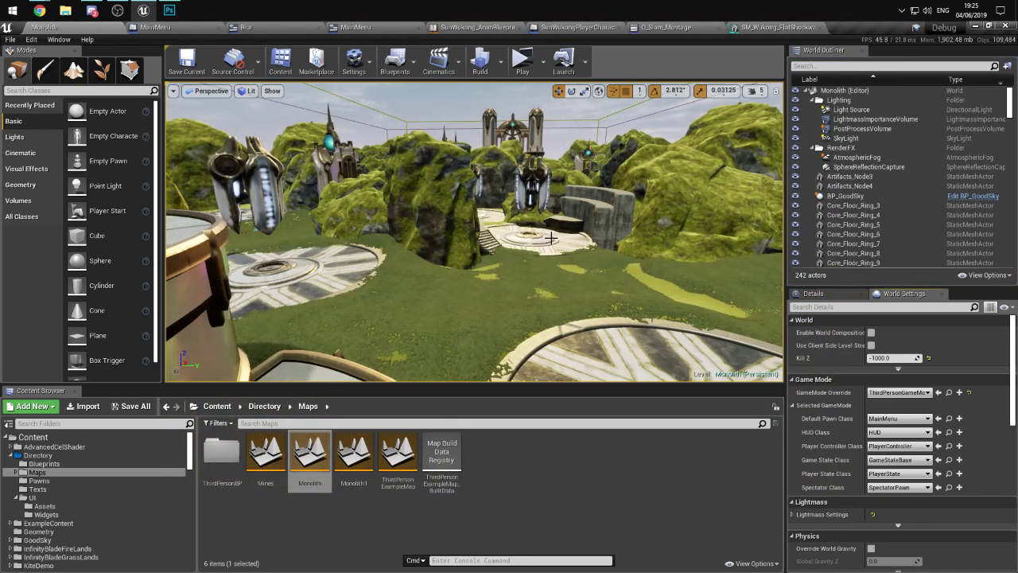
{"action": "left_click", "coordinate": [898, 418]}
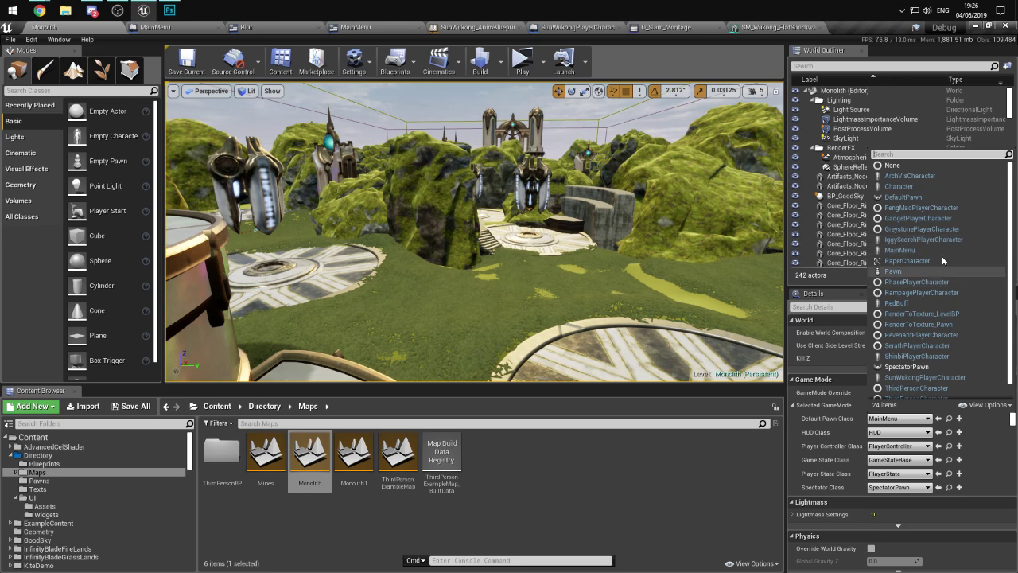
{"action": "scroll", "coordinate": [936, 334], "scroll_direction": "down", "scroll_amount": 1}
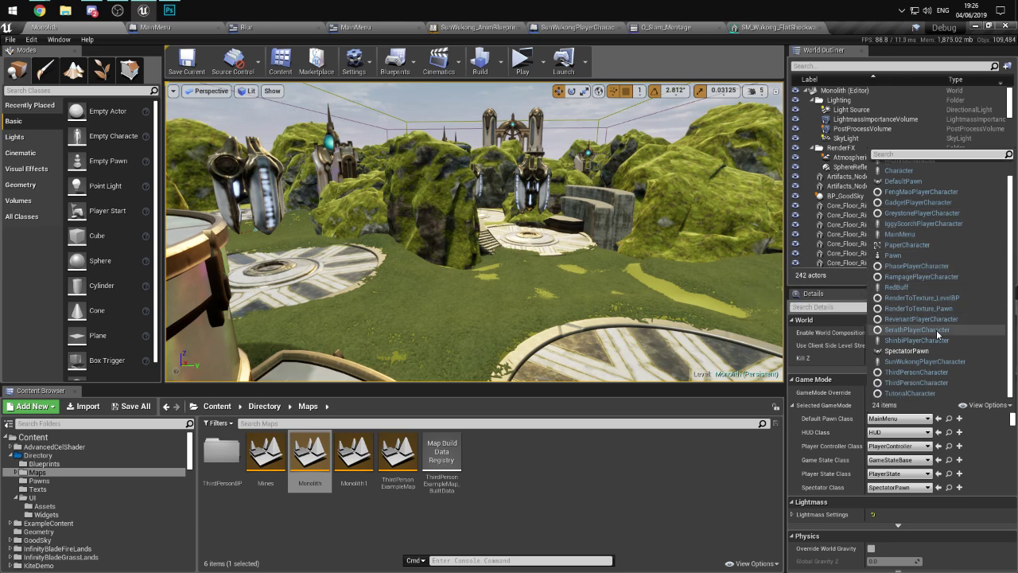
{"action": "left_click", "coordinate": [926, 361]}
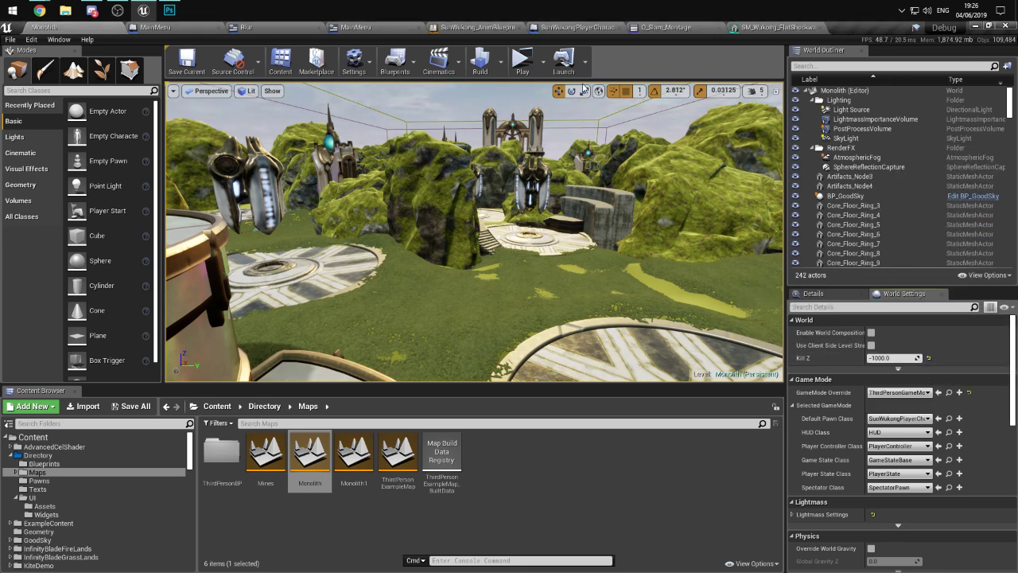
- Play the Monolith level, run Wukong forward across the platform and grass, and end the preview
{"action": "left_click", "coordinate": [522, 60]}
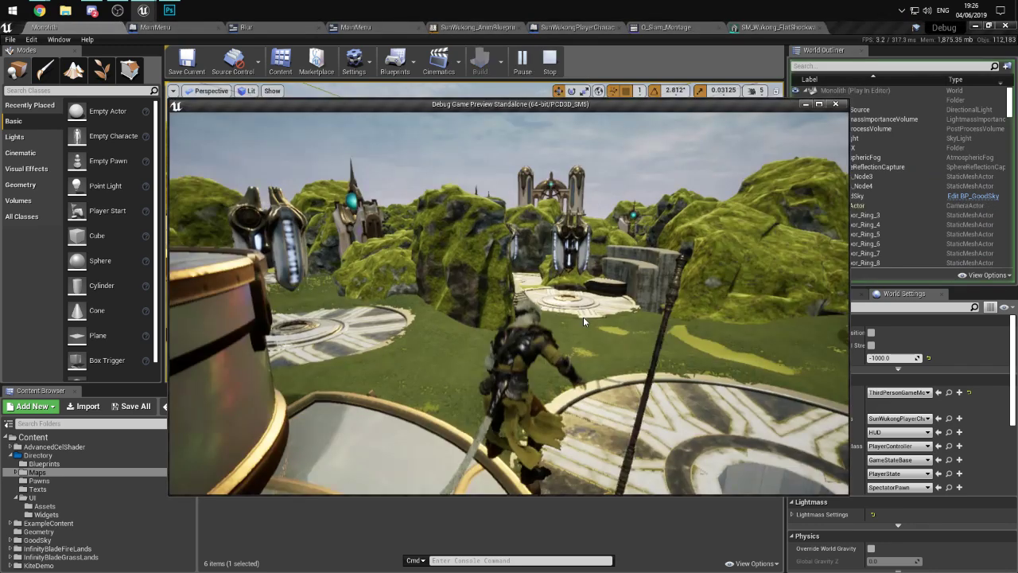
{"action": "key", "text": "w"}
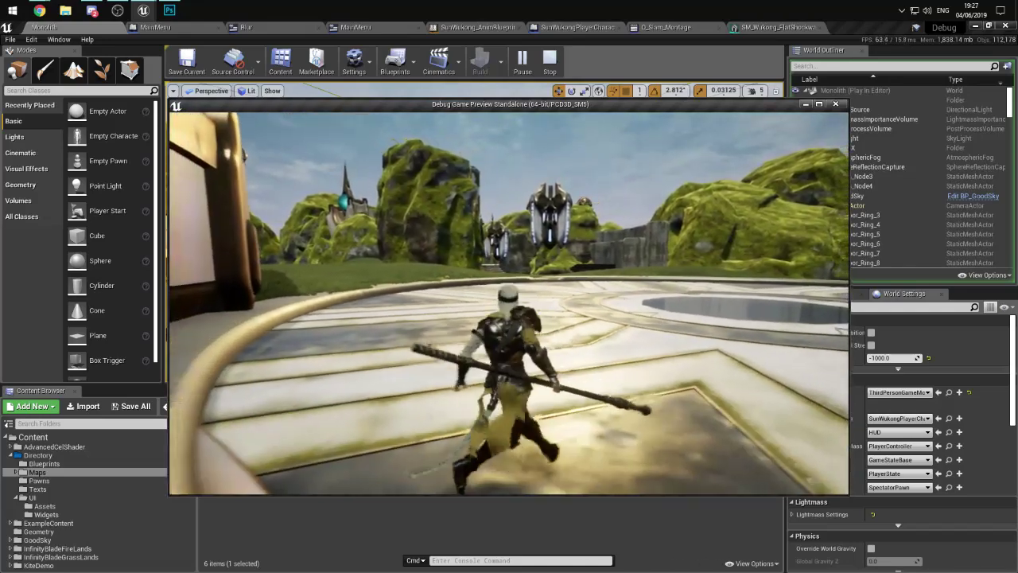
{"action": "key", "text": "w"}
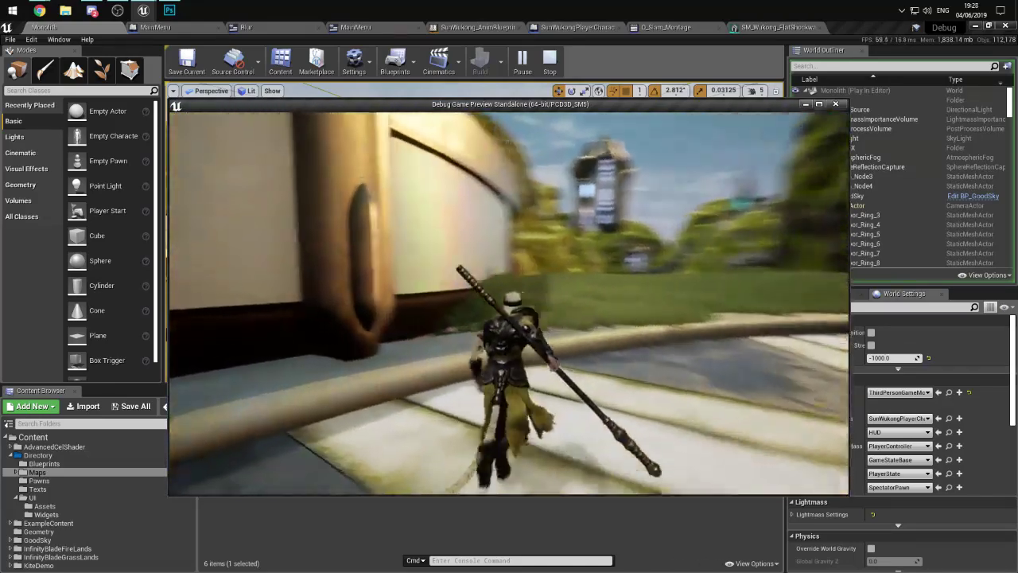
{"action": "key", "text": "w"}
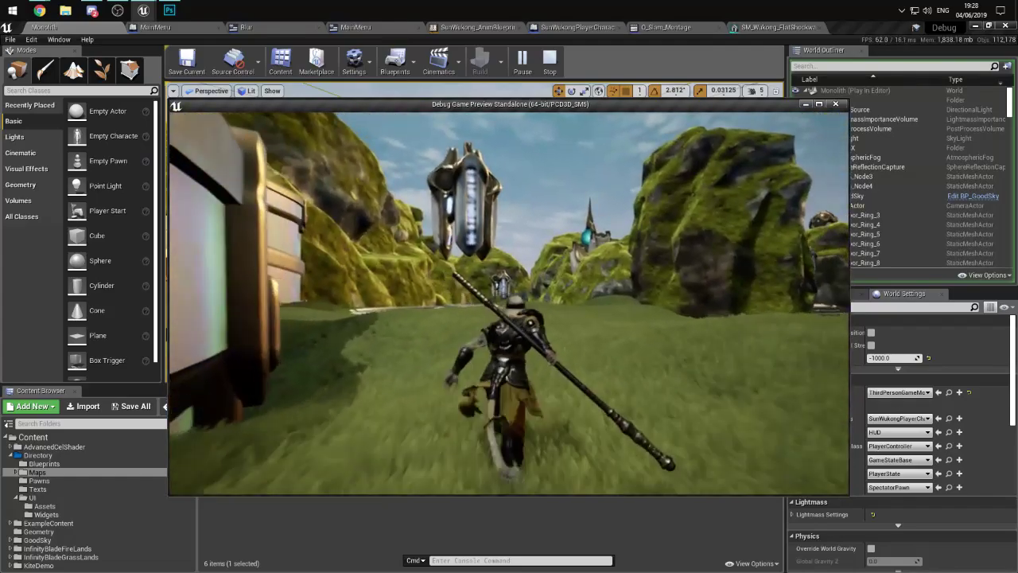
{"action": "key", "text": "w"}
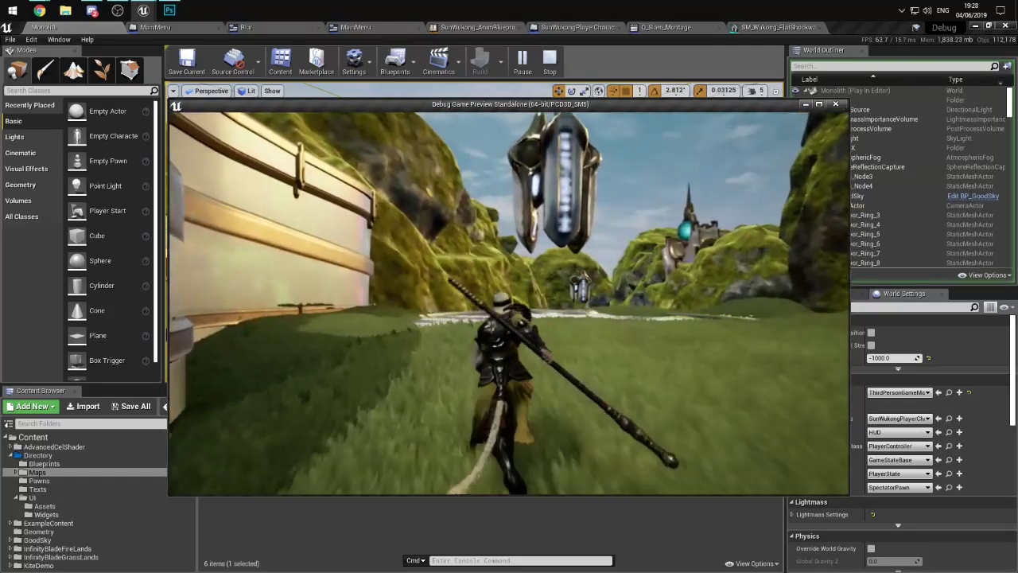
{"action": "key", "text": "Escape"}
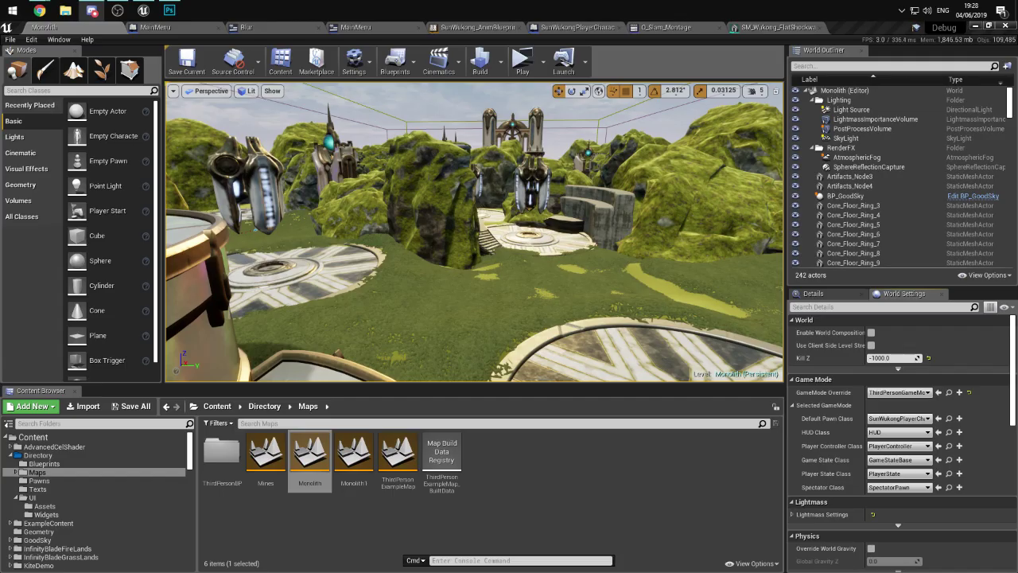
- Switch to Photoshop and create a new 1920 x 1080 px document at 72 ppi from the recent presets
{"action": "left_click", "coordinate": [169, 10]}
{"action": "left_click", "coordinate": [28, 28]}
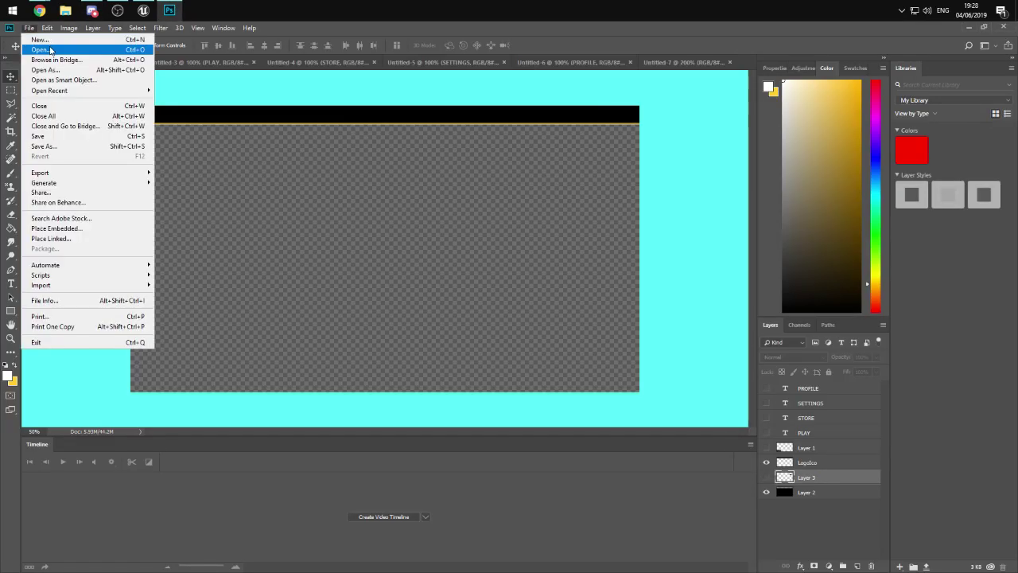
{"action": "key", "text": "Escape"}
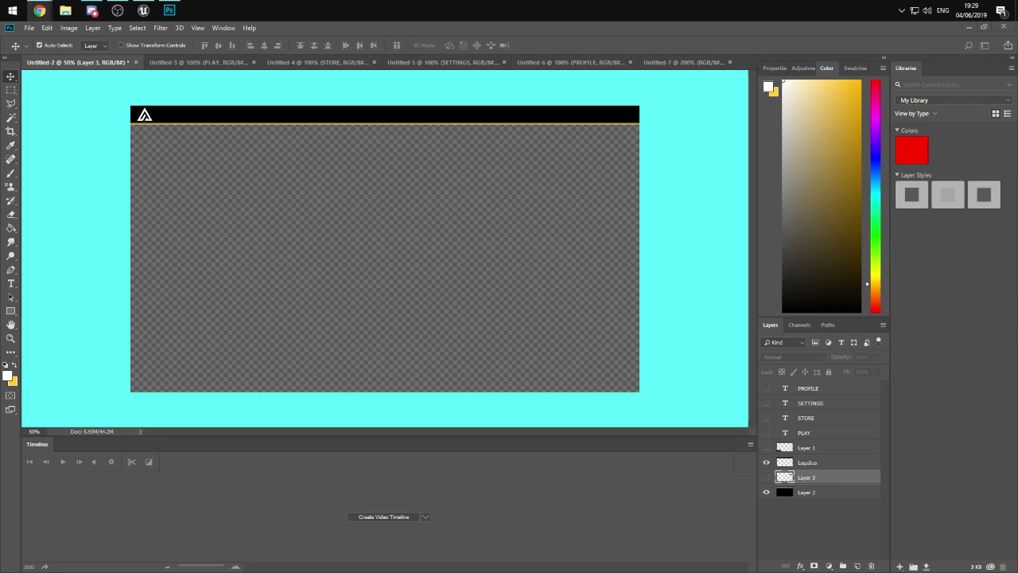
{"action": "key", "text": "ctrl+n"}
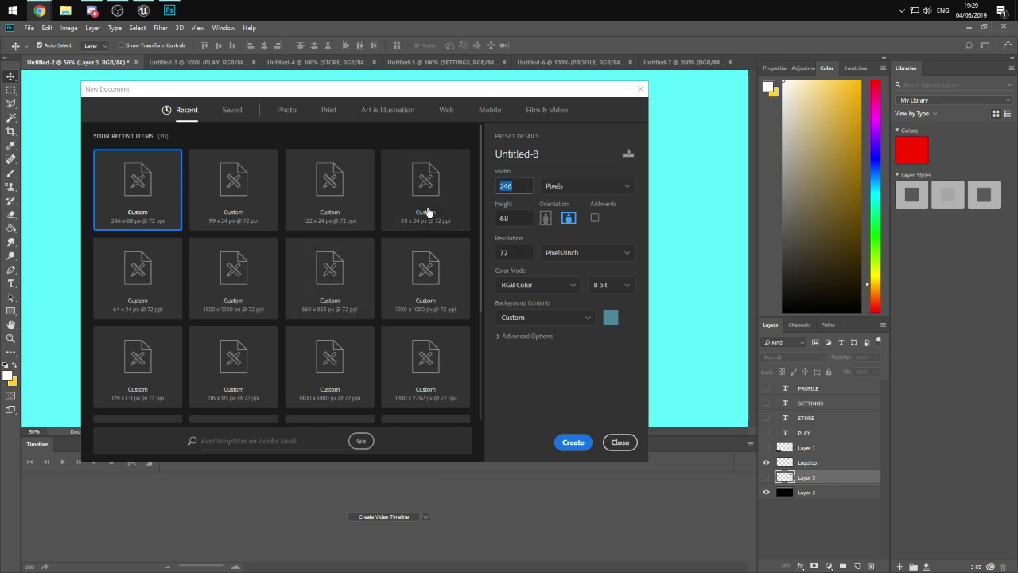
{"action": "left_click", "coordinate": [235, 287]}
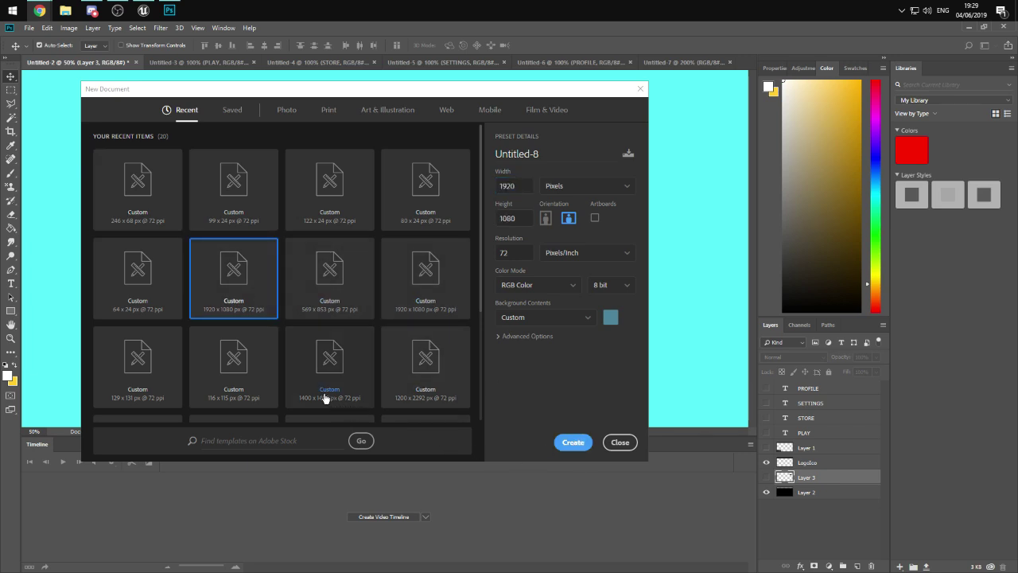
{"action": "left_click", "coordinate": [571, 444]}
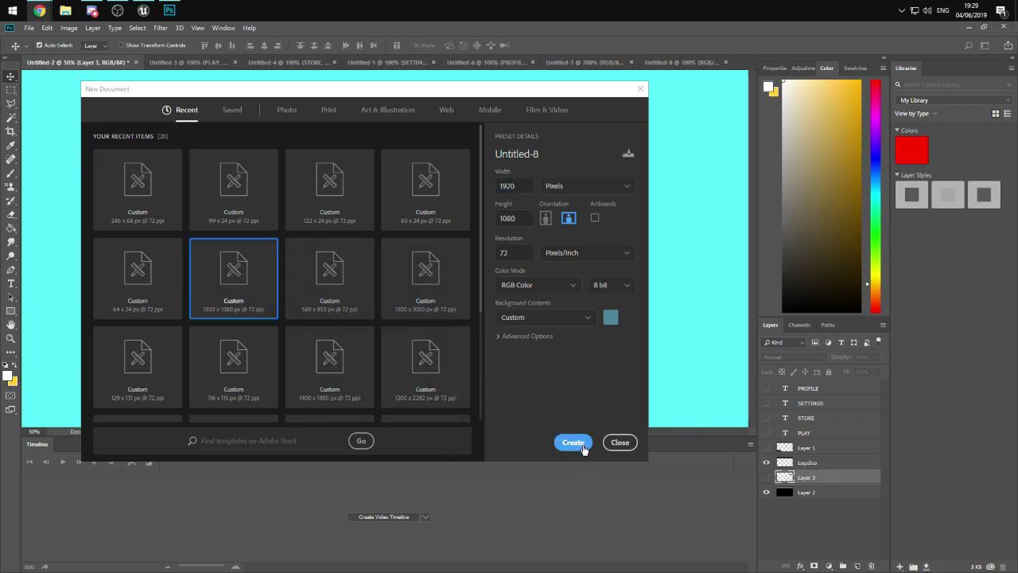
{"action": "double_click", "coordinate": [412, 402]}
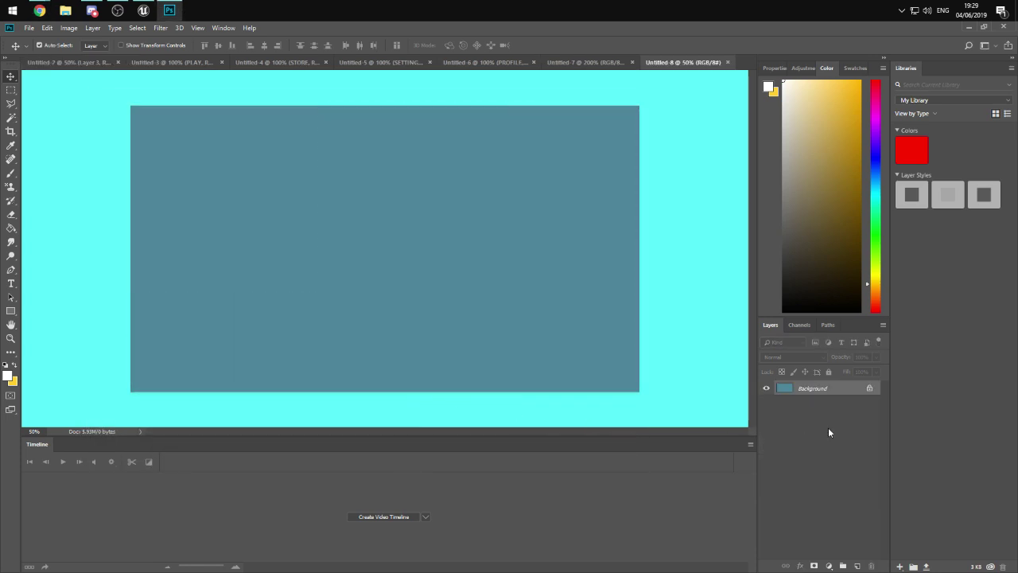
- Unlock the new document's background layer and clear its entire contents to transparency
{"action": "left_click", "coordinate": [869, 388]}
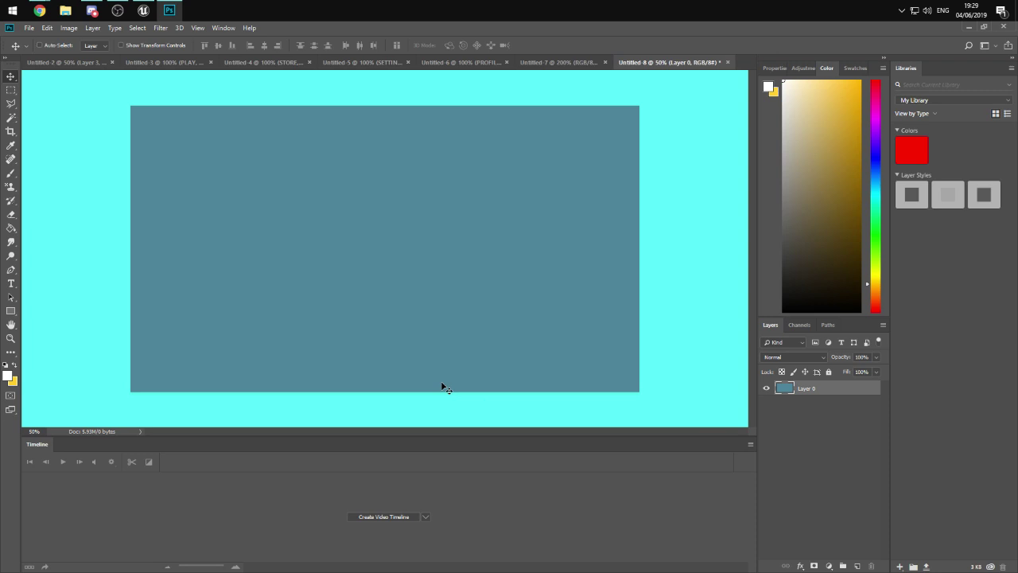
{"action": "key", "text": "ctrl+a"}
{"action": "key", "text": "ctrl+BackSpace"}
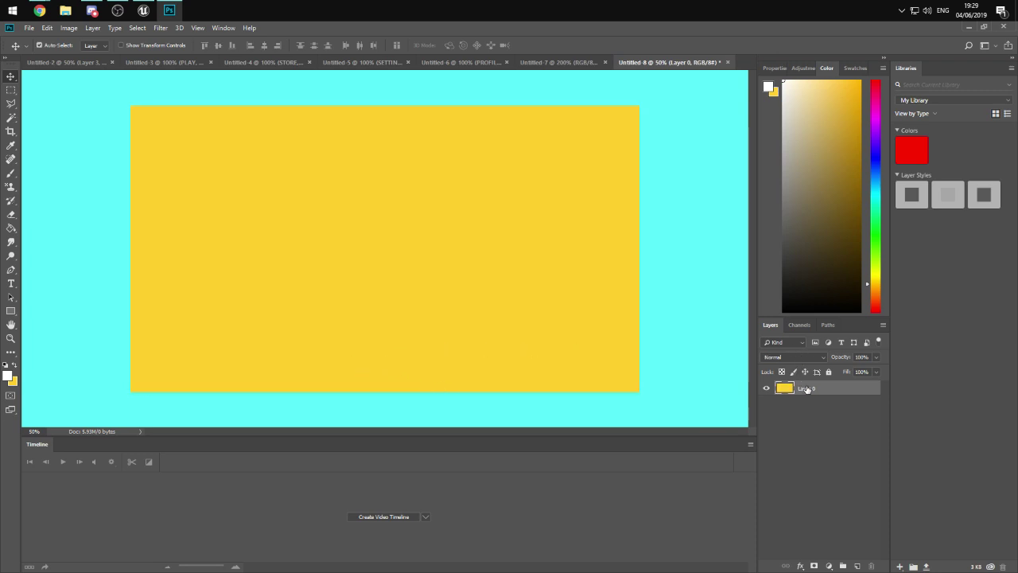
{"action": "key", "text": "ctrl+a"}
{"action": "key", "text": "Delete"}
{"action": "key", "text": "ctrl+d"}
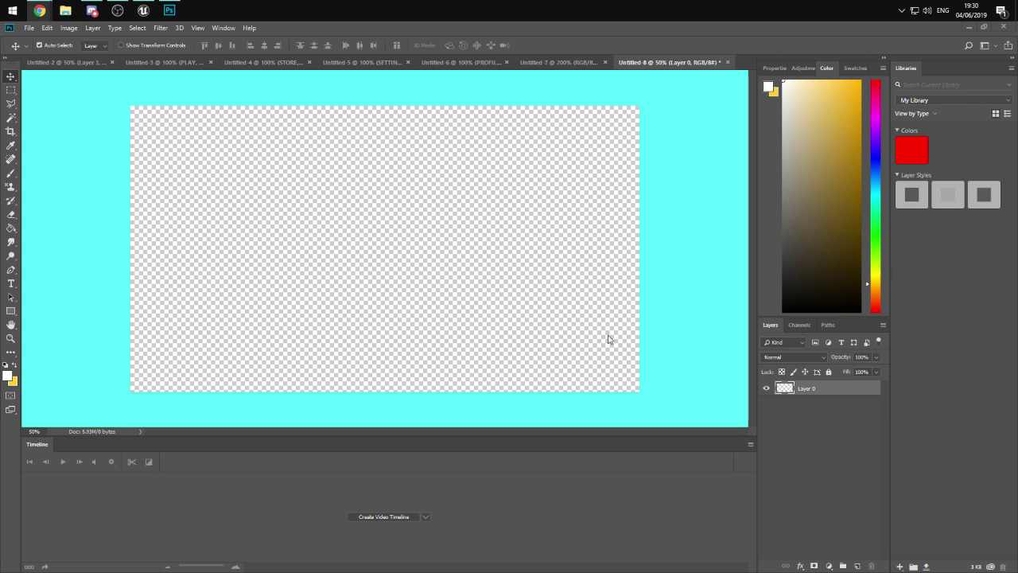
{"action": "left_click", "coordinate": [11, 90]}
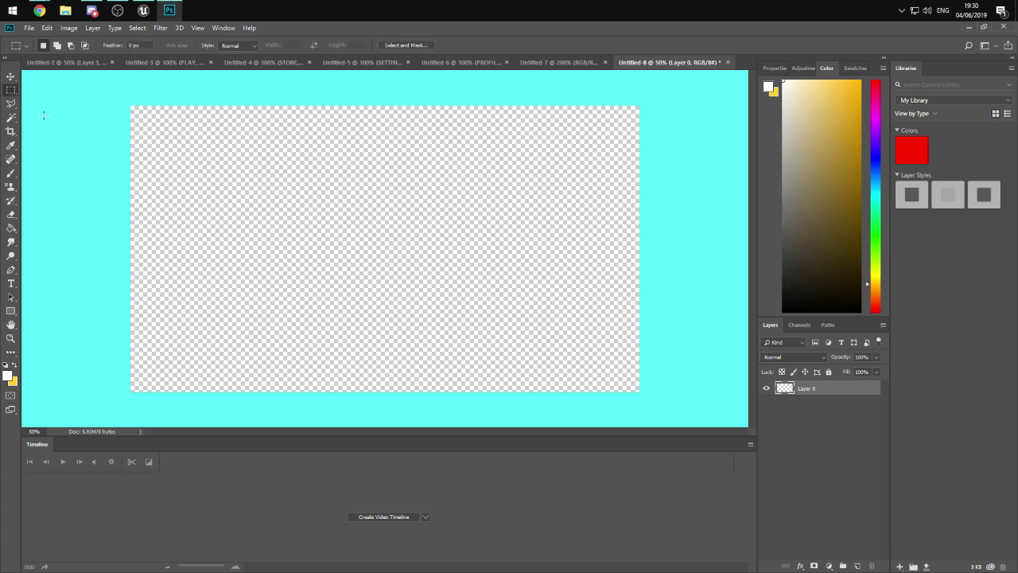
{"action": "left_click_drag", "start_coordinate": [314, 369], "coordinate": [466, 379]}
{"action": "key", "text": "ctrl+d"}
- Draw a rounded rectangle about 670 × 28 px with 10 px corner radii near the canvas's lower edge and rasterize its layer
{"action": "left_click_drag", "start_coordinate": [11, 312], "coordinate": [36, 315]}
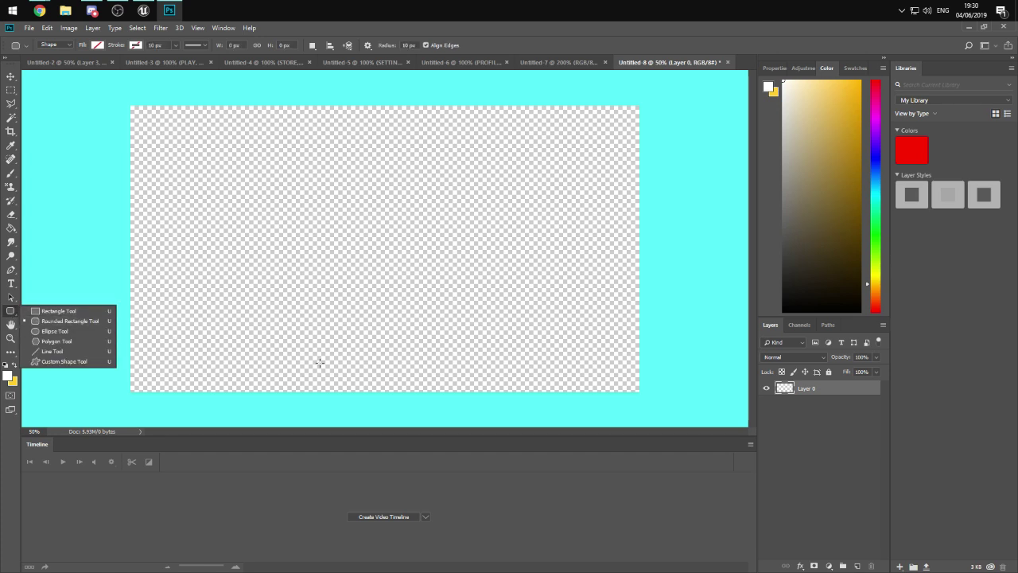
{"action": "left_click_drag", "start_coordinate": [319, 361], "coordinate": [496, 366]}
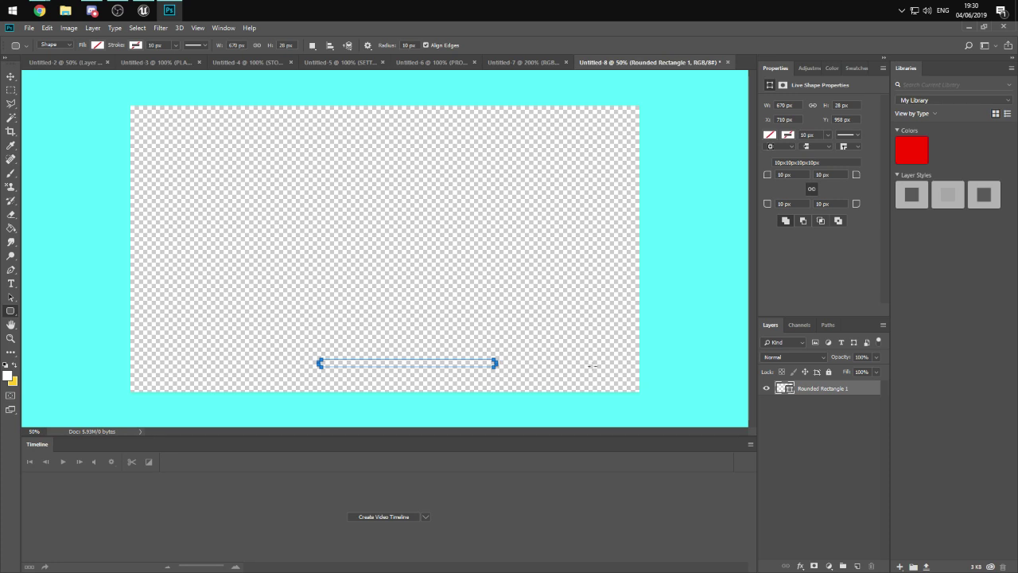
{"action": "right_click", "coordinate": [830, 387]}
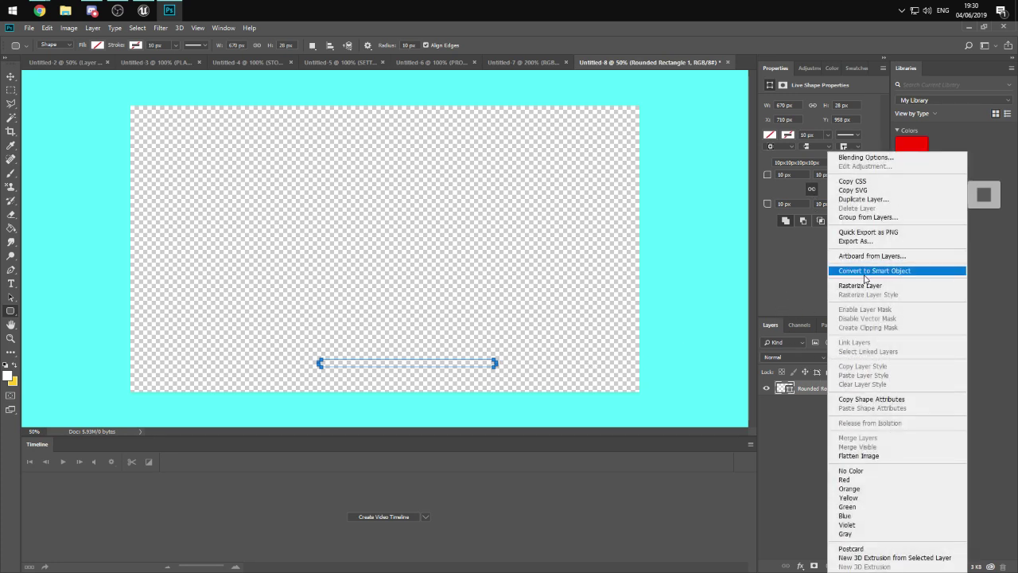
{"action": "left_click", "coordinate": [859, 273]}
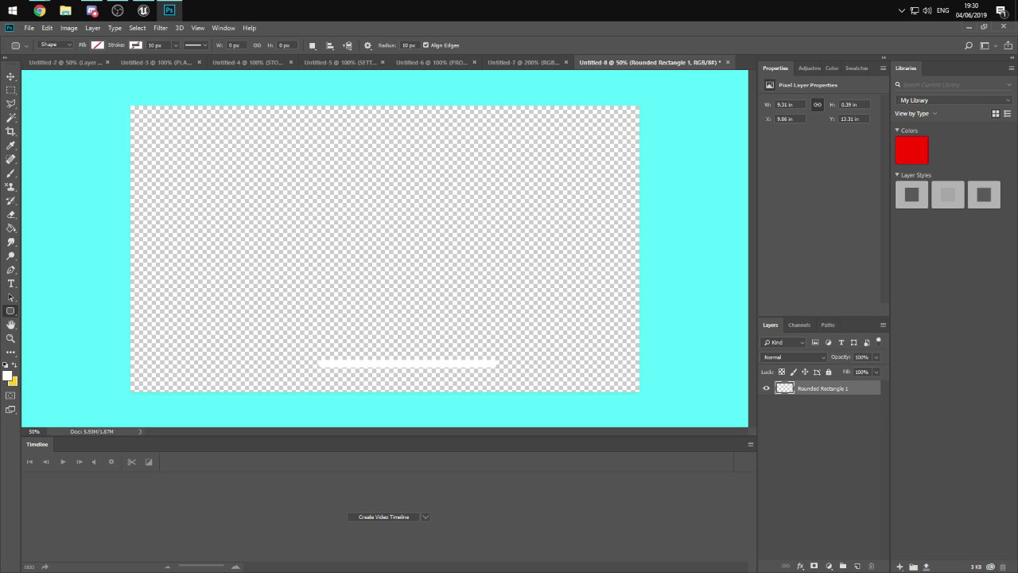
{"action": "left_click", "coordinate": [39, 11]}
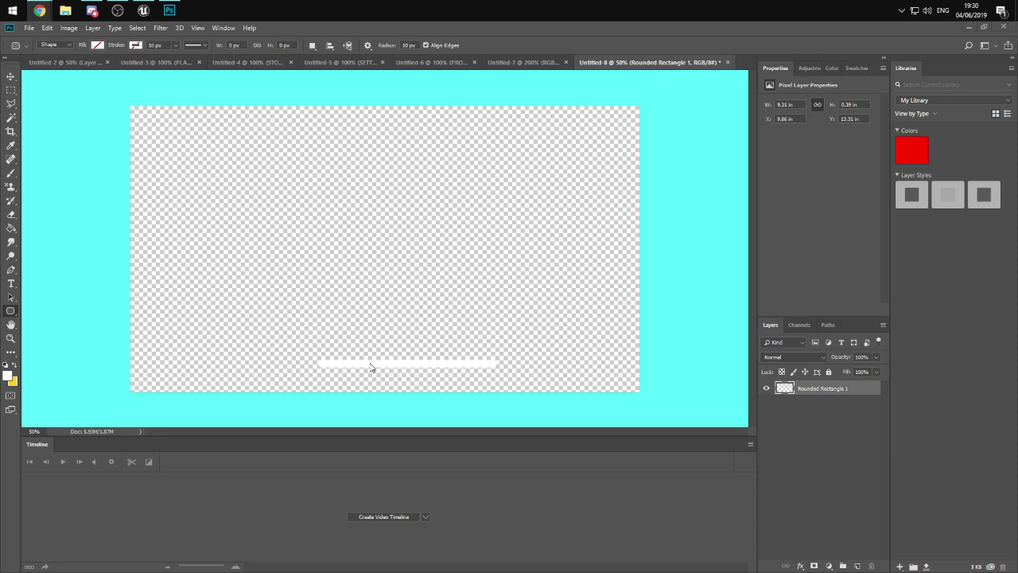
{"action": "left_click", "coordinate": [314, 236]}
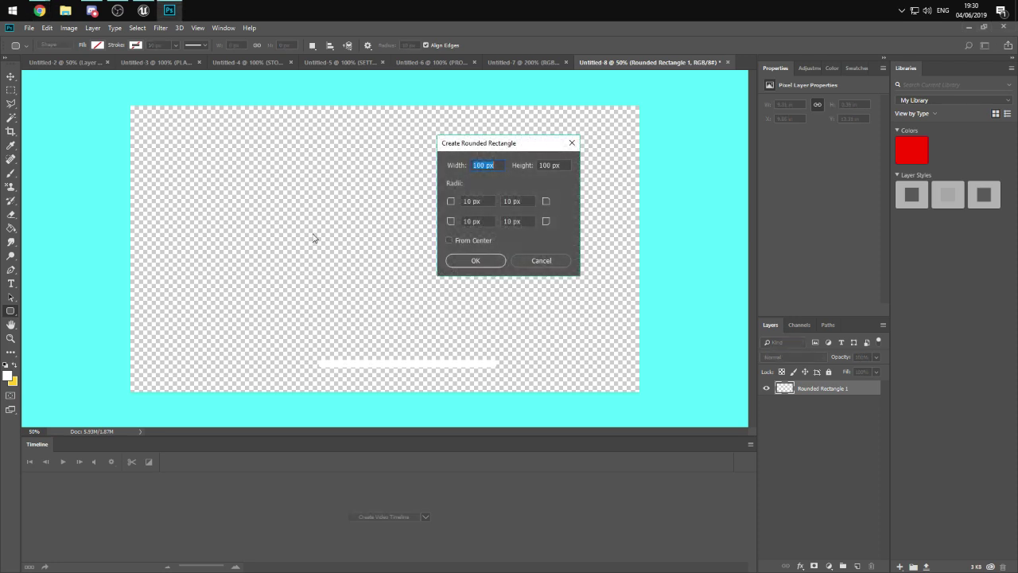
{"action": "left_click", "coordinate": [559, 263]}
- Centre the white bar horizontally near the canvas's lower edge and place a duplicate of it directly beneath
{"action": "key", "text": "v"}
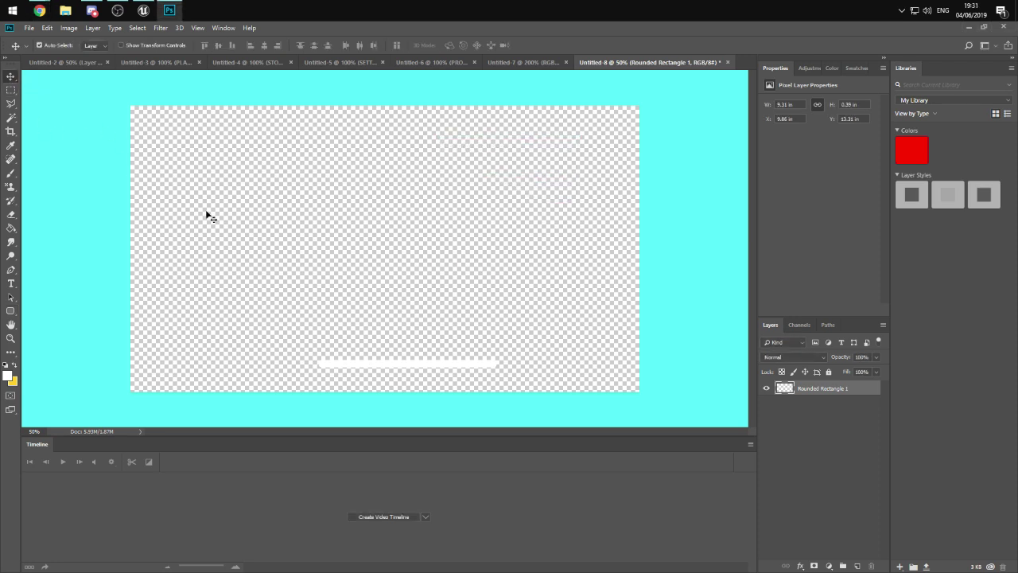
{"action": "mouse_move", "coordinate": [390, 362]}
{"action": "left_mouse_down"}
{"action": "mouse_move", "coordinate": [363, 365]}
{"action": "mouse_move", "coordinate": [377, 372]}
{"action": "mouse_move", "coordinate": [373, 361]}
{"action": "left_mouse_up"}
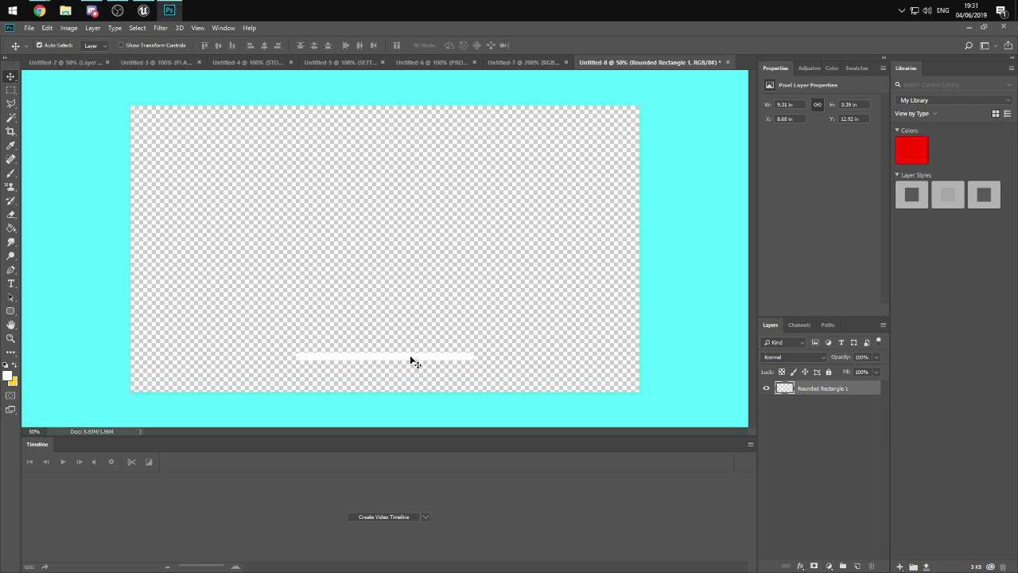
{"action": "mouse_move", "coordinate": [404, 353]}
{"action": "left_mouse_down", "text": "ctrl+alt"}
{"action": "mouse_move", "coordinate": [401, 249]}
{"action": "mouse_move", "coordinate": [386, 289]}
{"action": "mouse_move", "coordinate": [384, 368]}
{"action": "mouse_move", "coordinate": [400, 357]}
{"action": "mouse_move", "coordinate": [401, 367]}
{"action": "left_mouse_up", "text": "ctrl+alt"}
{"action": "left_click", "coordinate": [537, 399]}
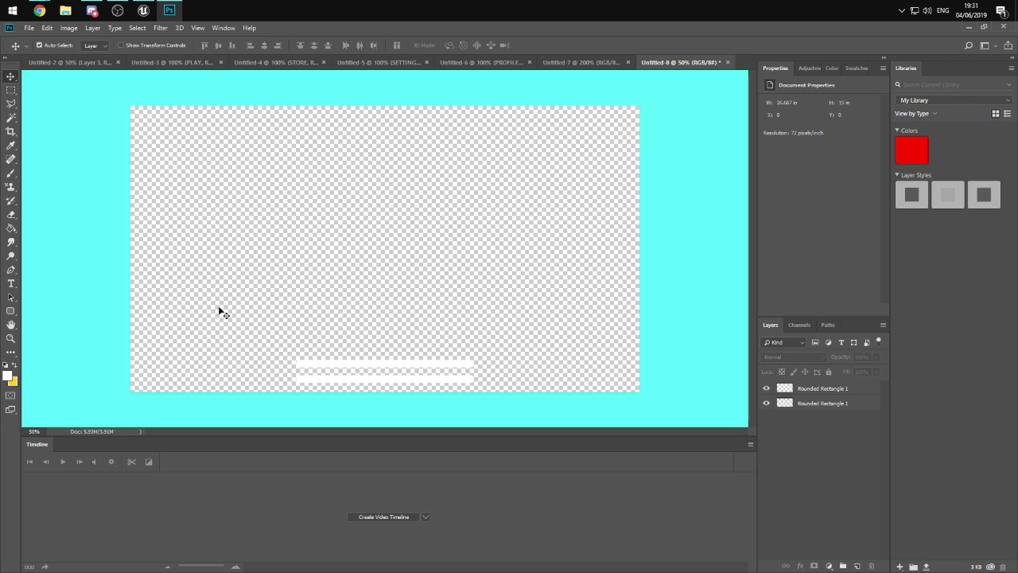
- Select the upper white bar's layer and set the foreground and background colours to bright light greens
{"action": "left_click", "coordinate": [382, 366]}
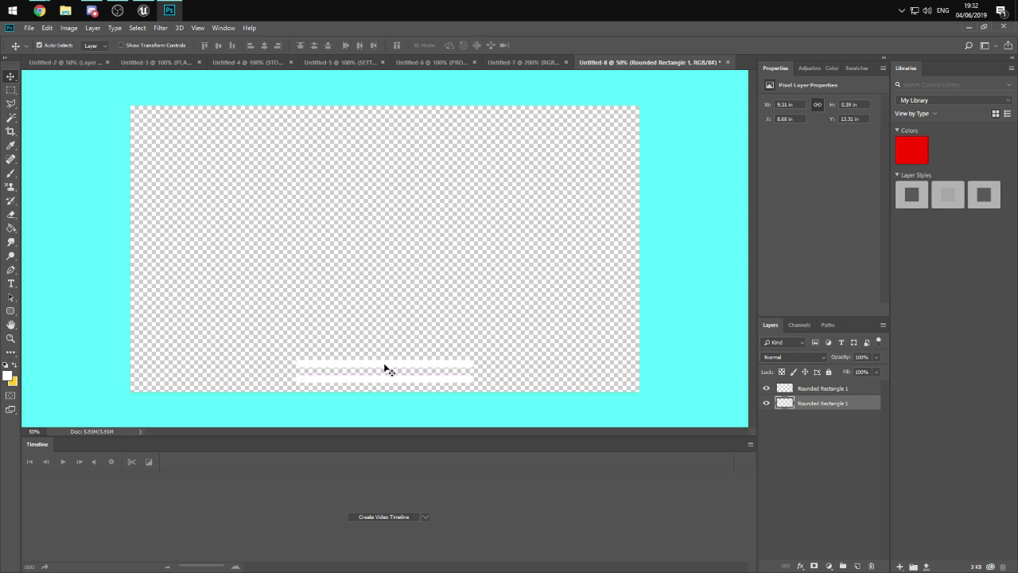
{"action": "left_click_drag", "start_coordinate": [389, 369], "coordinate": [406, 373]}
{"action": "left_click", "coordinate": [398, 351]}
{"action": "left_click", "coordinate": [380, 372]}
{"action": "key", "text": "g"}
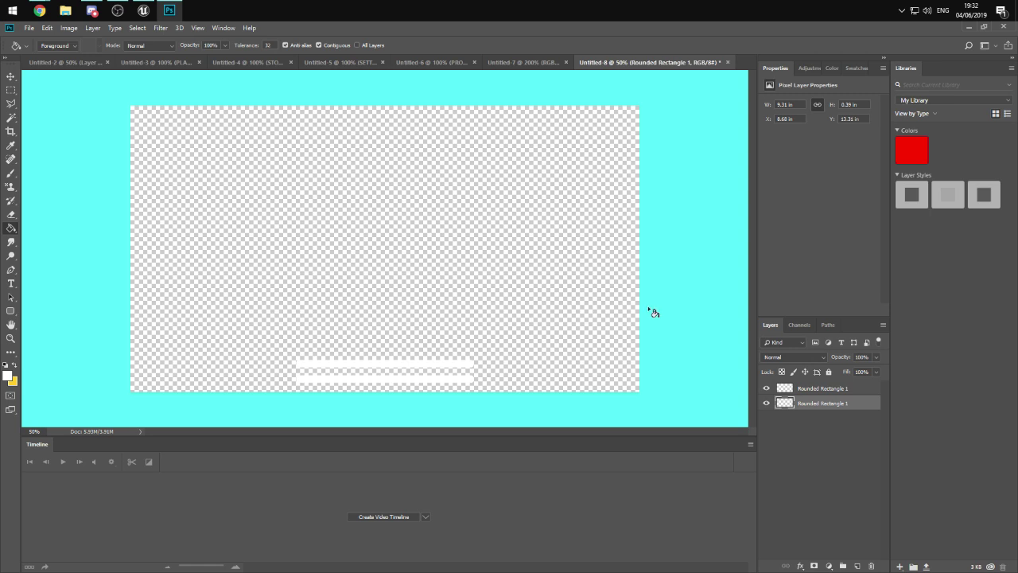
{"action": "left_click", "coordinate": [828, 68]}
{"action": "left_click", "coordinate": [875, 239]}
{"action": "mouse_move", "coordinate": [843, 100]}
{"action": "left_mouse_down"}
{"action": "mouse_move", "coordinate": [846, 132]}
{"action": "mouse_move", "coordinate": [825, 84]}
{"action": "mouse_move", "coordinate": [847, 80]}
{"action": "left_mouse_up"}
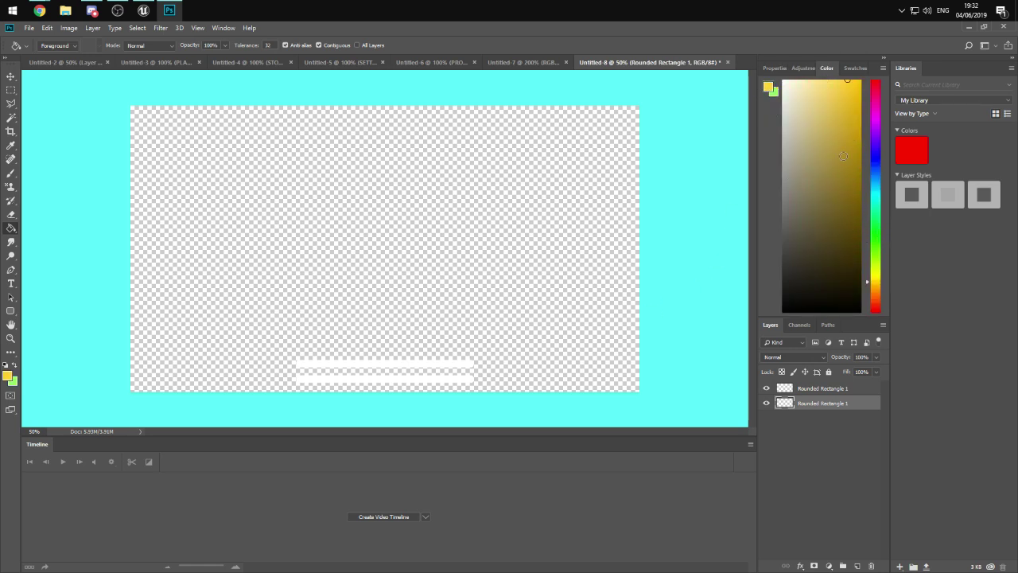
{"action": "mouse_move", "coordinate": [875, 253]}
{"action": "left_mouse_down"}
{"action": "mouse_move", "coordinate": [883, 241]}
{"action": "mouse_move", "coordinate": [878, 252]}
{"action": "left_mouse_up"}
{"action": "left_click_drag", "start_coordinate": [847, 82], "coordinate": [842, 83]}
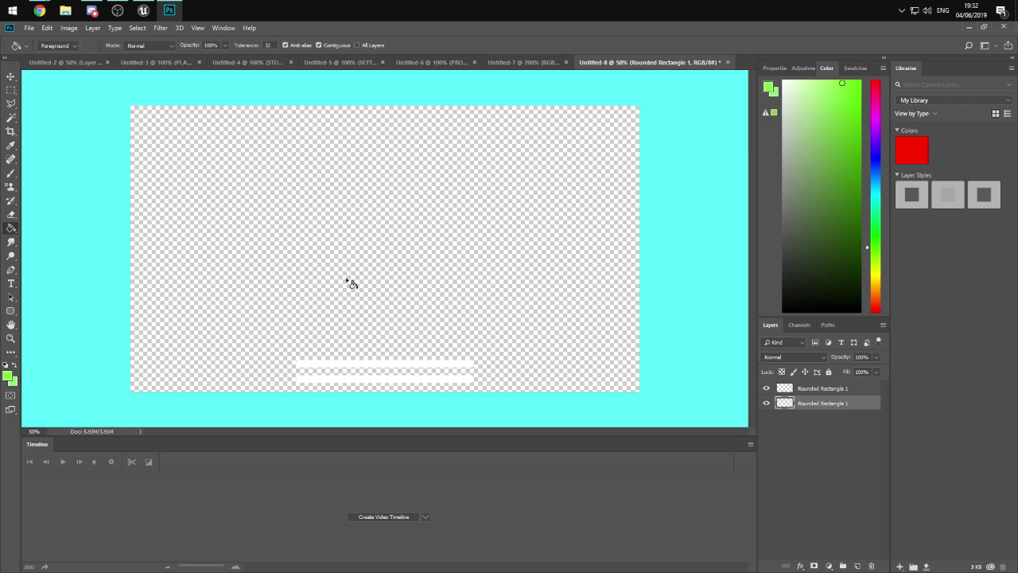
- Select the upper bar's area with the Magic Wand and fill it with a light green radial gradient, clearing the selection
{"action": "key", "text": "w"}
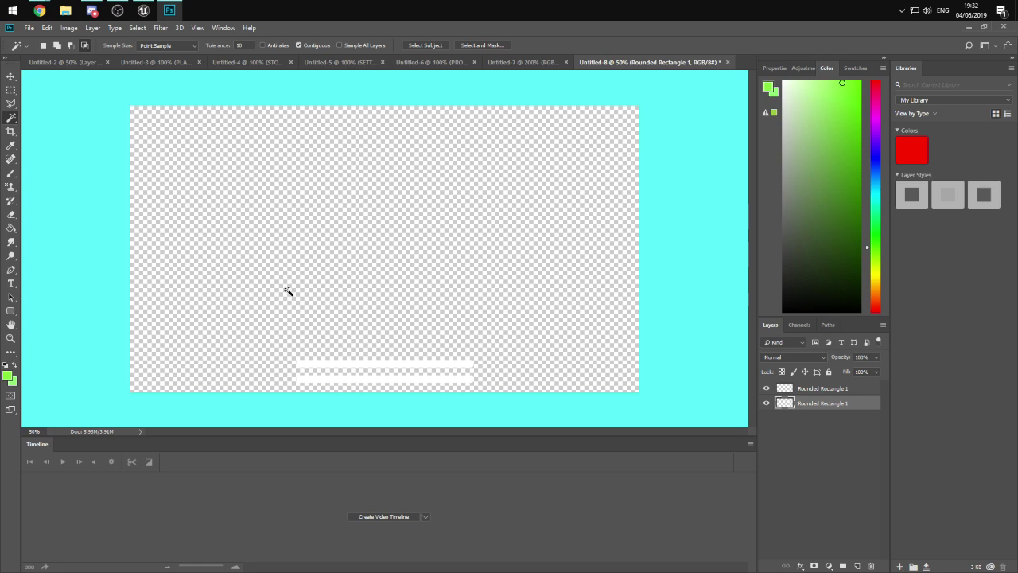
{"action": "left_click", "coordinate": [421, 361]}
{"action": "key", "text": "g"}
{"action": "right_click", "coordinate": [10, 228]}
{"action": "left_click", "coordinate": [59, 237]}
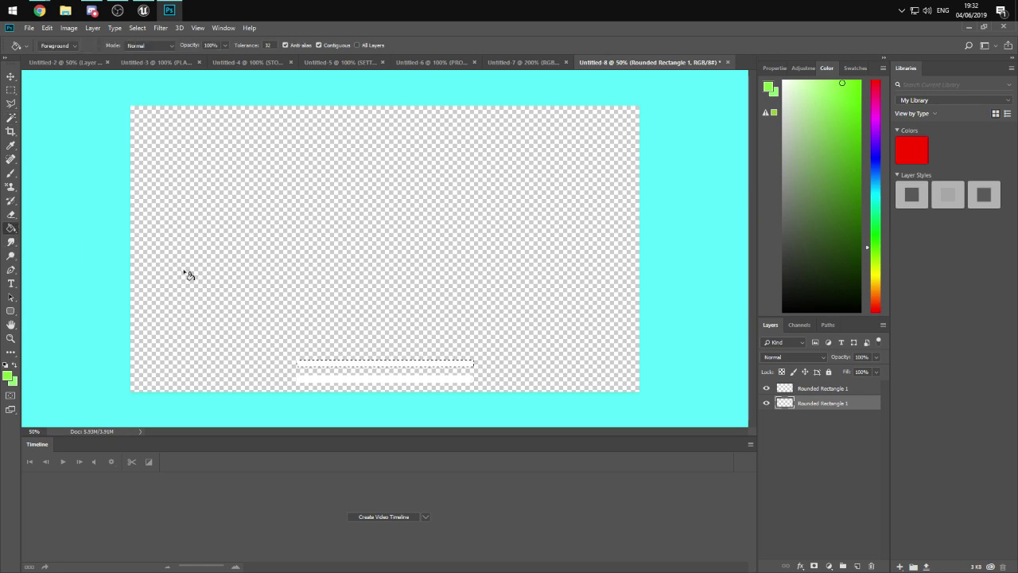
{"action": "right_click", "coordinate": [10, 229]}
{"action": "left_click", "coordinate": [48, 229]}
{"action": "left_click_drag", "start_coordinate": [347, 366], "coordinate": [401, 366]}
{"action": "key", "text": "ctrl+d"}
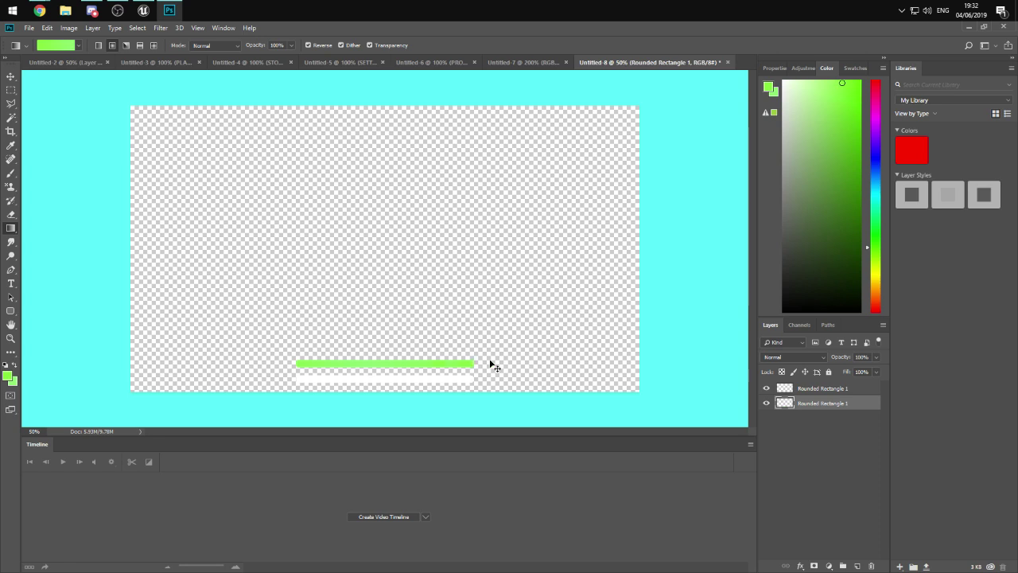
- Reselect the upper bar's area and apply a radial gradient between light and darker green across it
{"action": "key", "text": "ctrl+shift+d"}
{"action": "left_click_drag", "start_coordinate": [302, 363], "coordinate": [457, 364]}
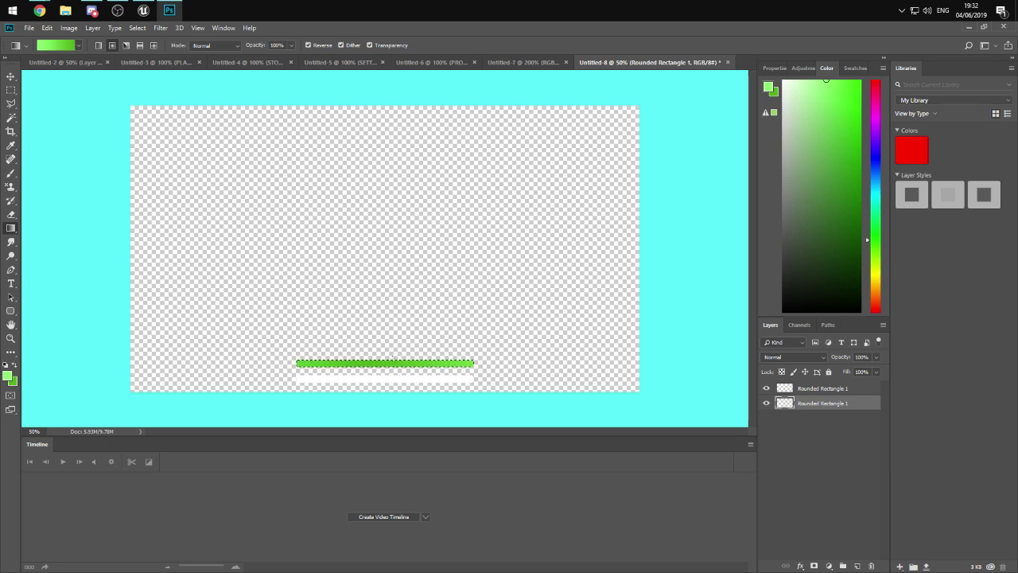
{"action": "key", "text": "ctrl+d"}
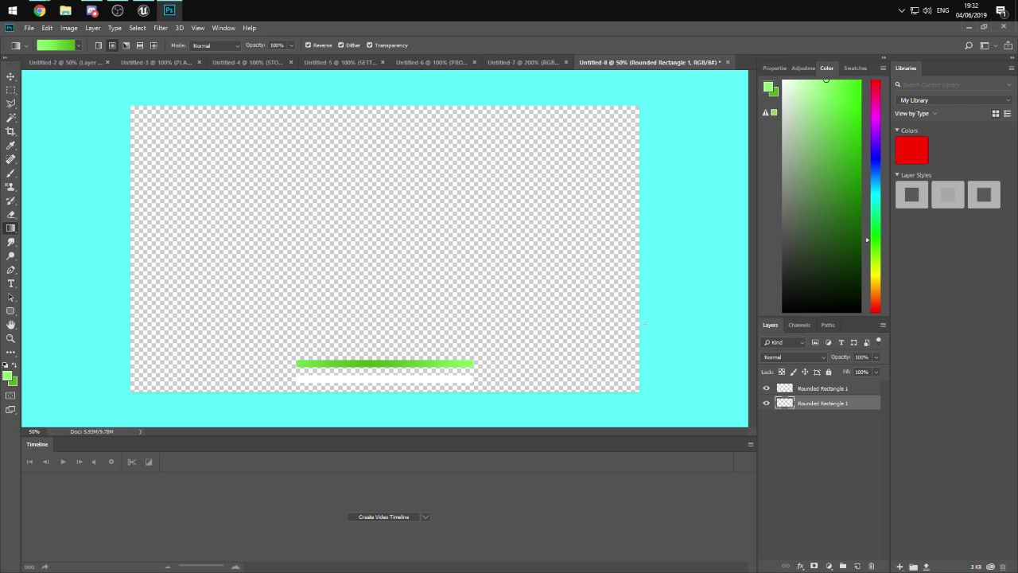
- Restore the upper bar's selection and fill the bar with a solid dark green using the Paint Bucket
{"action": "key", "text": "ctrl+z"}
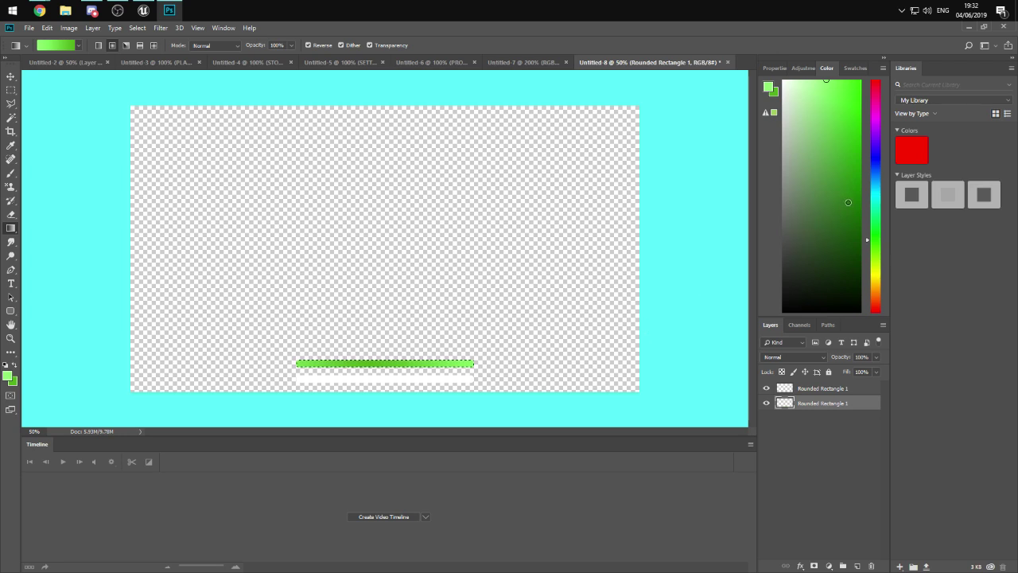
{"action": "left_click", "coordinate": [852, 165]}
{"action": "right_click", "coordinate": [11, 227]}
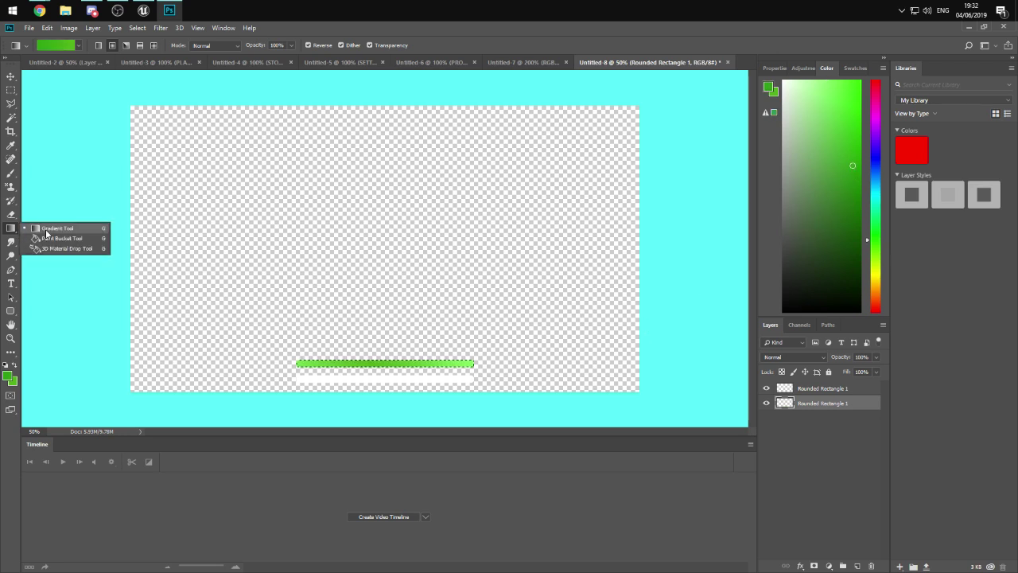
{"action": "right_click", "coordinate": [10, 228]}
{"action": "left_click", "coordinate": [65, 238]}
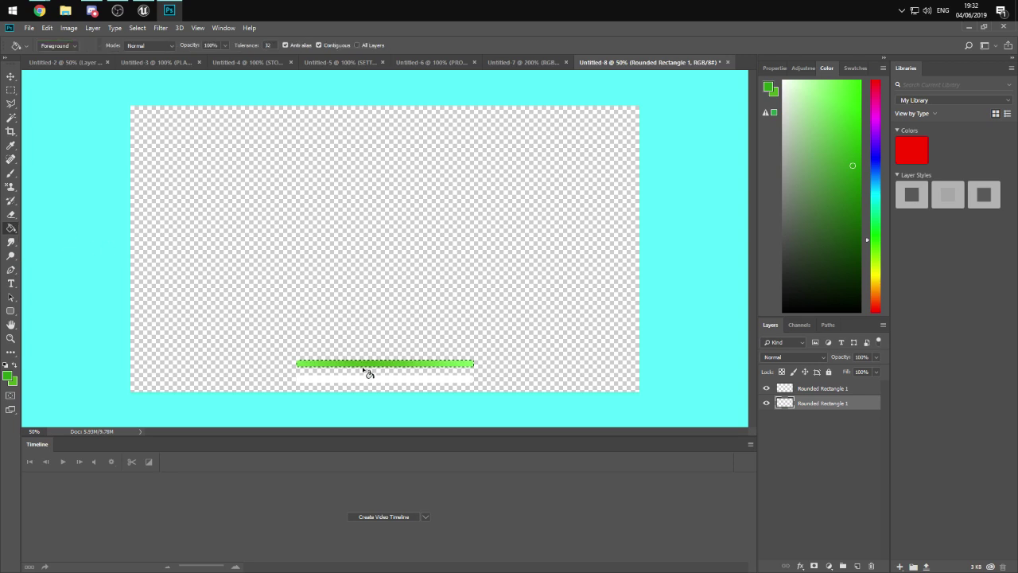
{"action": "left_click", "coordinate": [439, 365]}
{"action": "left_click", "coordinate": [304, 364]}
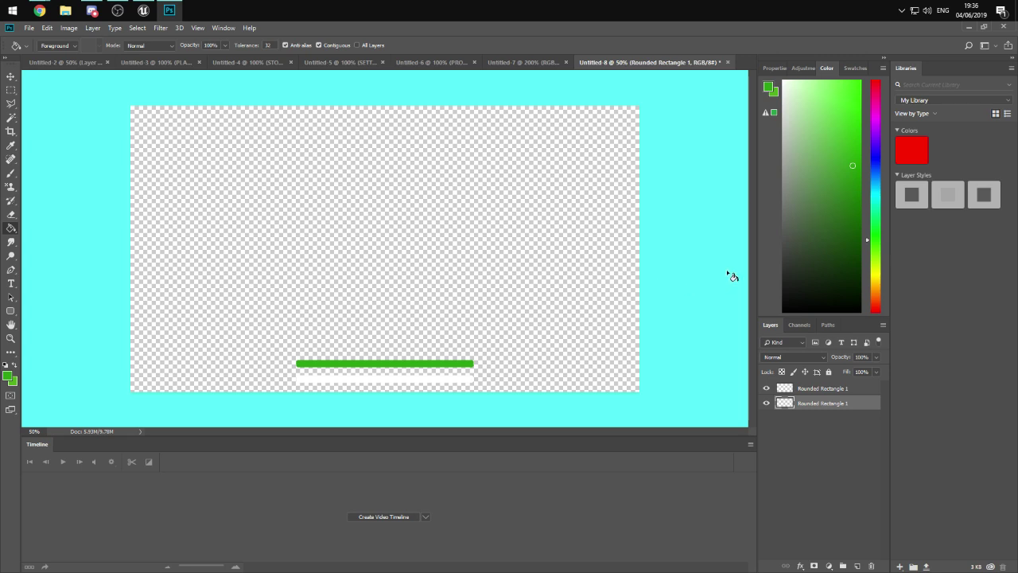
{"action": "left_click", "coordinate": [846, 194]}
{"action": "left_click", "coordinate": [408, 362]}
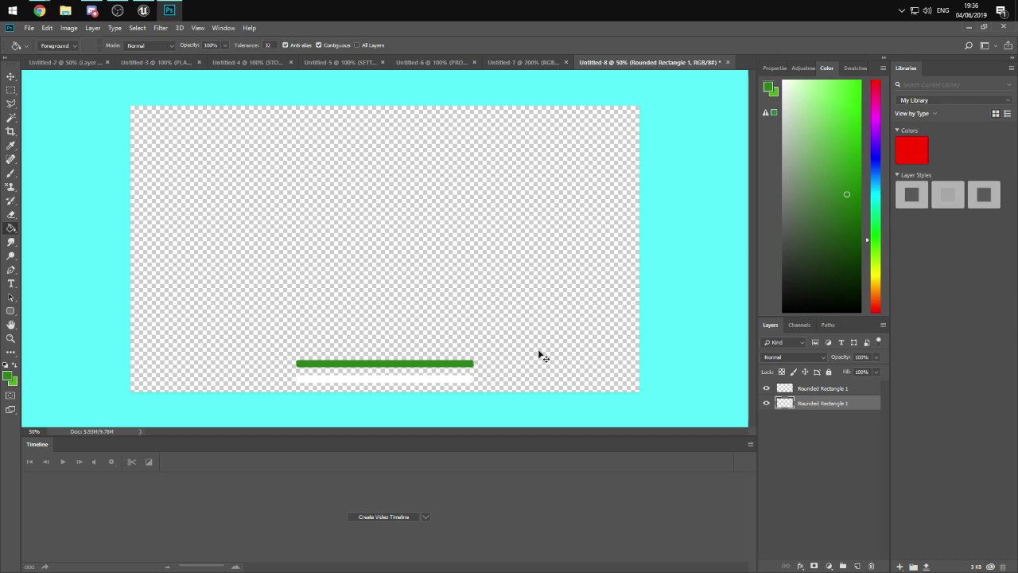
- Make a thin vertical rectangular selection above the green bar and fill it with a darker green on a new layer
{"action": "key", "text": "ctrl+plus"}
{"action": "key", "text": "ctrl+plus"}
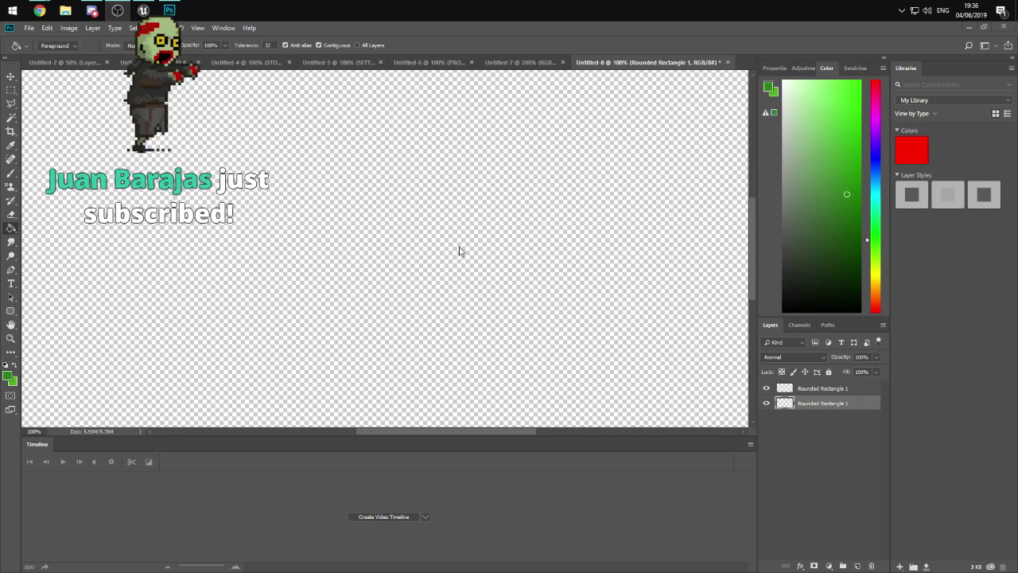
{"action": "scroll", "coordinate": [450, 270], "scroll_direction": "down", "scroll_amount": 2}
{"action": "scroll", "coordinate": [451, 270], "scroll_direction": "down", "scroll_amount": 4}
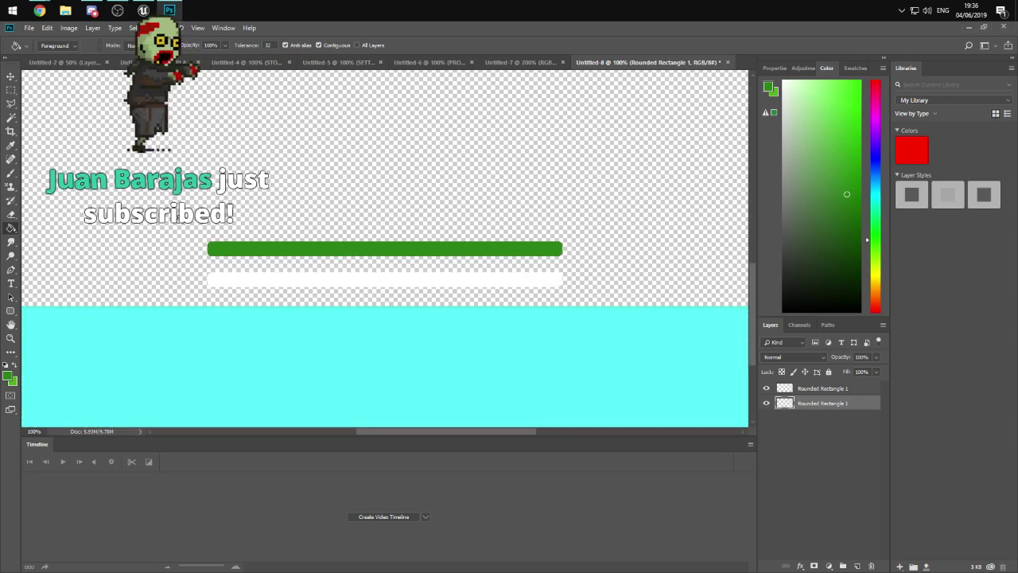
{"action": "left_click", "coordinate": [11, 90]}
{"action": "left_click_drag", "start_coordinate": [355, 204], "coordinate": [357, 217]}
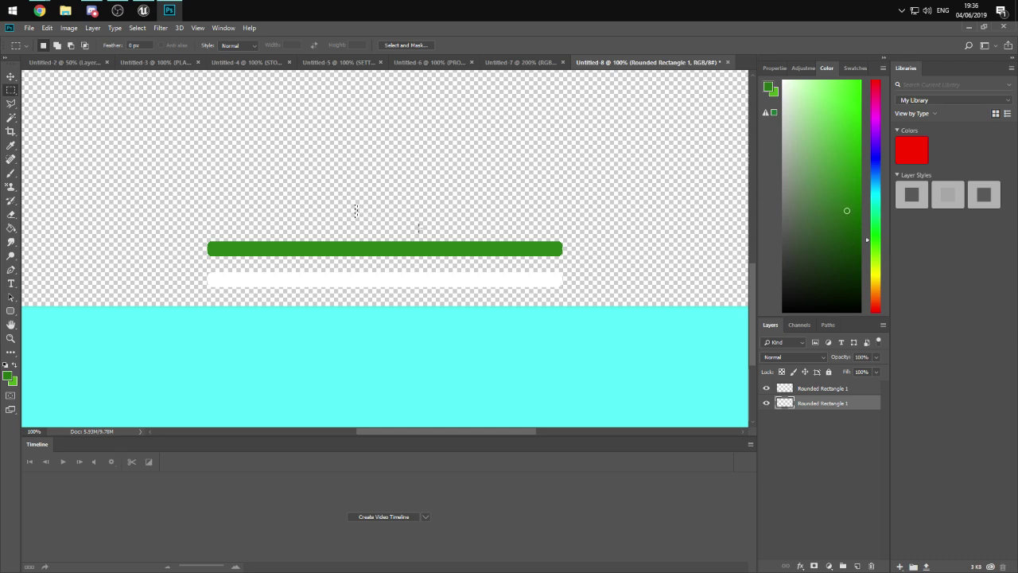
{"action": "key", "text": "g"}
{"action": "left_click", "coordinate": [857, 565]}
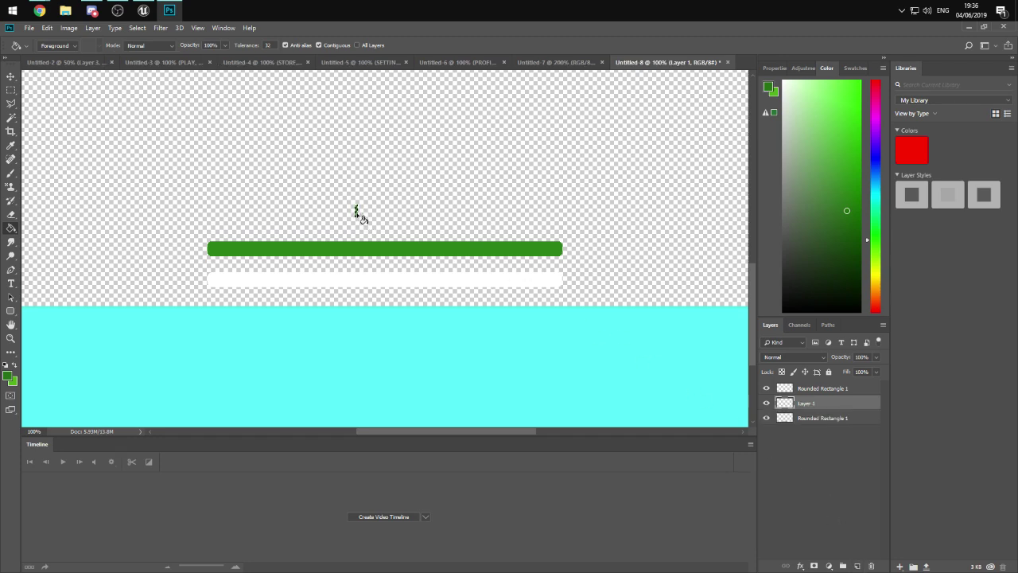
- Move the thin dark green line onto the middle of the green bar as a divider
{"action": "key", "text": "b"}
{"action": "key", "text": "v"}
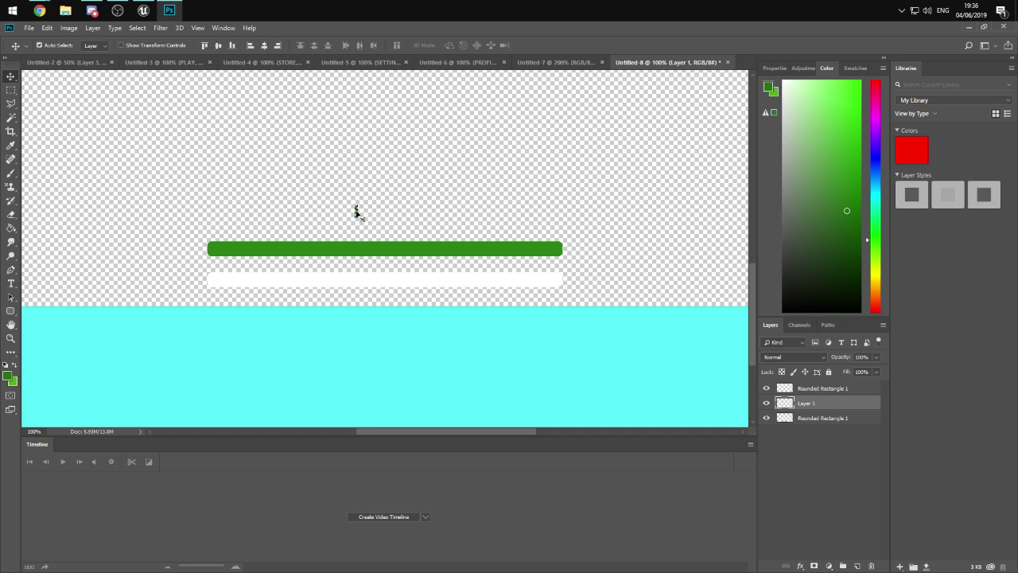
{"action": "mouse_move", "coordinate": [356, 213]}
{"action": "left_mouse_down"}
{"action": "mouse_move", "coordinate": [383, 226]}
{"action": "mouse_move", "coordinate": [386, 250]}
{"action": "left_mouse_up"}
{"action": "left_click", "coordinate": [498, 218]}
{"action": "left_click", "coordinate": [390, 255]}
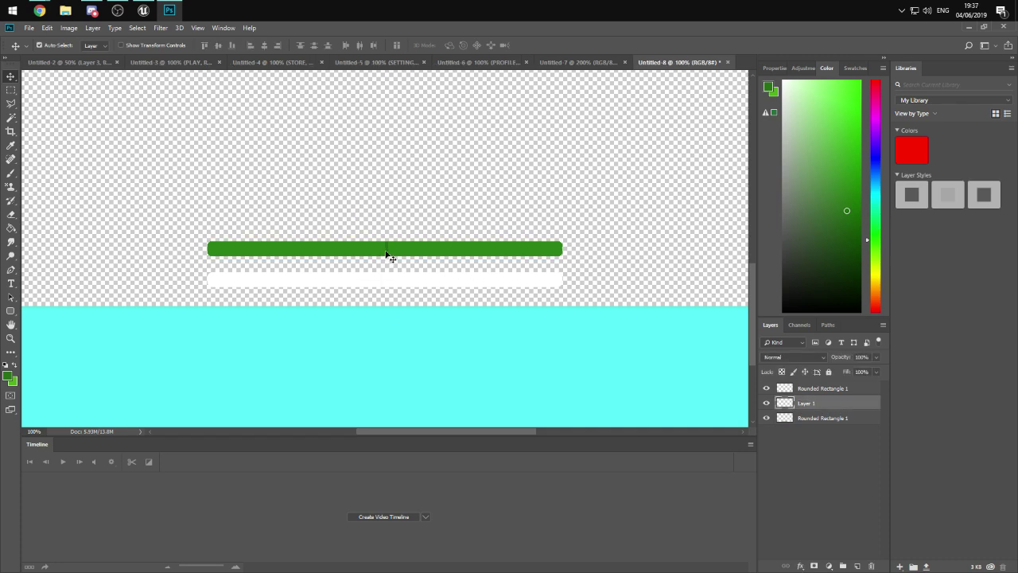
{"action": "left_click", "coordinate": [584, 211]}
{"action": "key", "text": "ctrl+minus"}
{"action": "key", "text": "ctrl+minus"}
{"action": "key", "text": "ctrl+minus"}
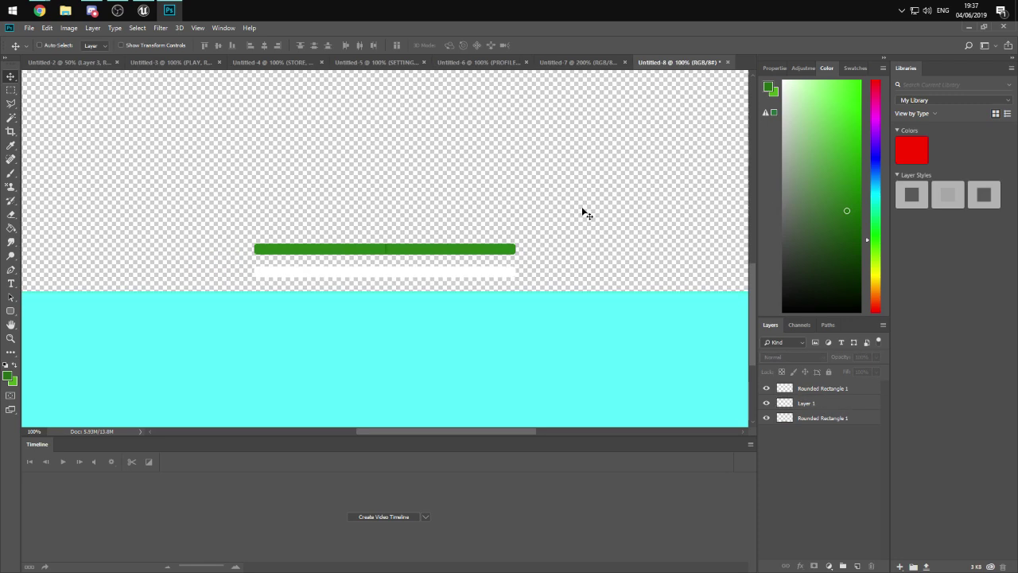
{"action": "key", "text": "ctrl+plus"}
{"action": "key", "text": "ctrl+plus"}
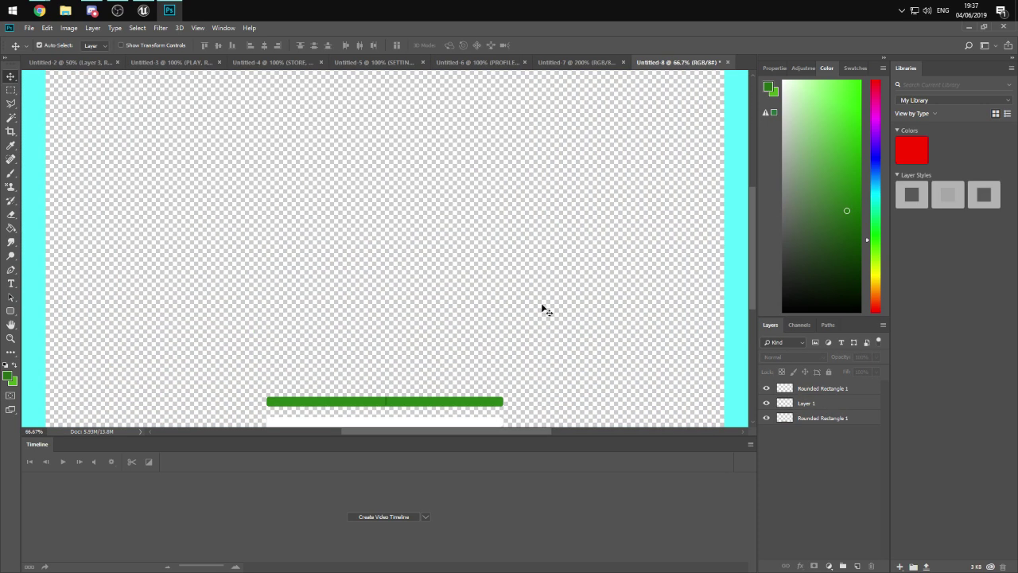
- Shorten the dark tick mark at the centre of the green bar with Free Transform and nudge it into place along the bar's upper edge
{"action": "key", "text": "ctrl+plus"}
{"action": "key", "text": "ctrl+plus"}
{"action": "scroll", "coordinate": [393, 302], "scroll_direction": "down", "scroll_amount": 5}
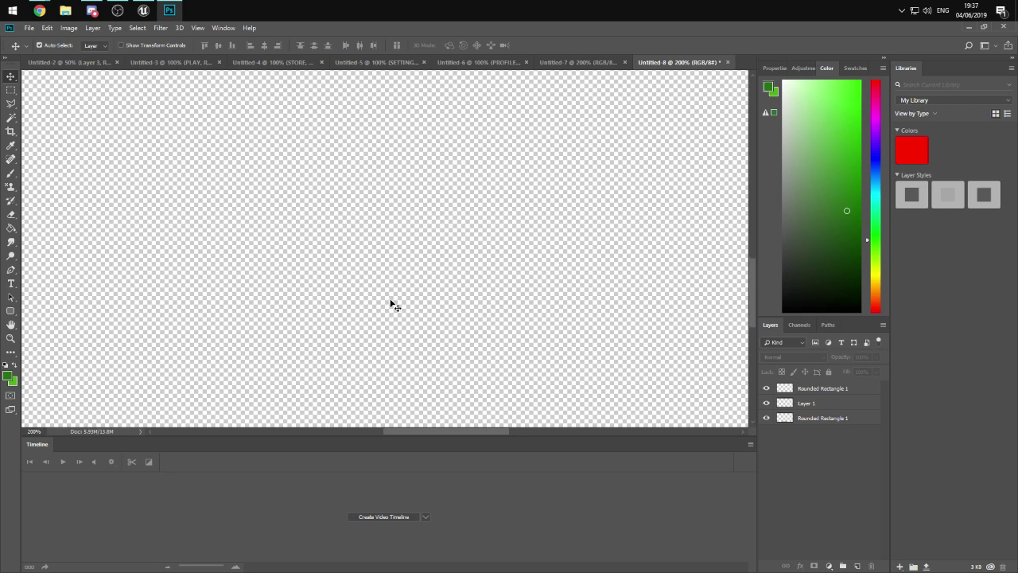
{"action": "scroll", "coordinate": [393, 302], "scroll_direction": "down", "scroll_amount": 3}
{"action": "left_click", "coordinate": [389, 320]}
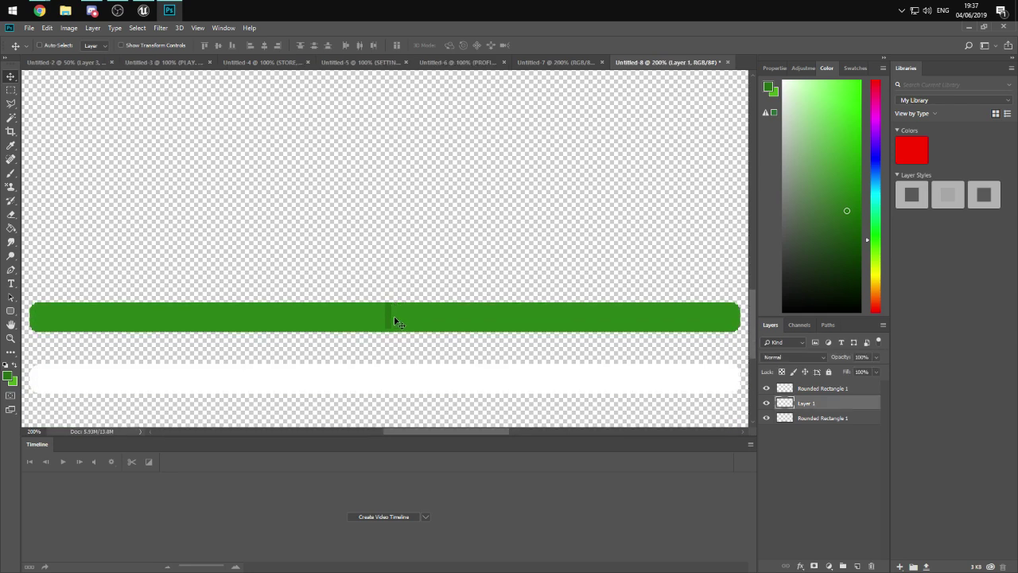
{"action": "key", "text": "ctrl+t"}
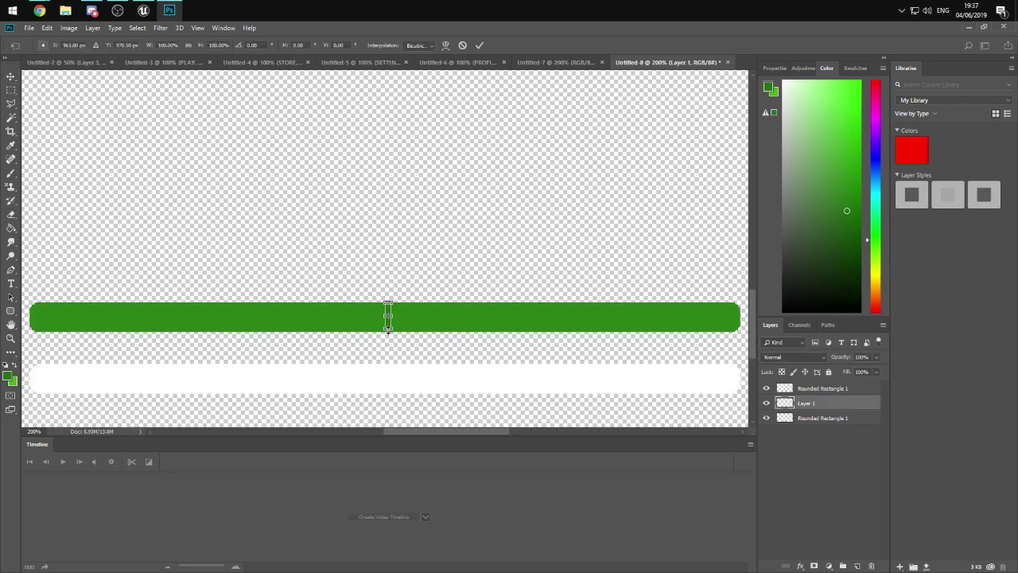
{"action": "left_click", "coordinate": [478, 46]}
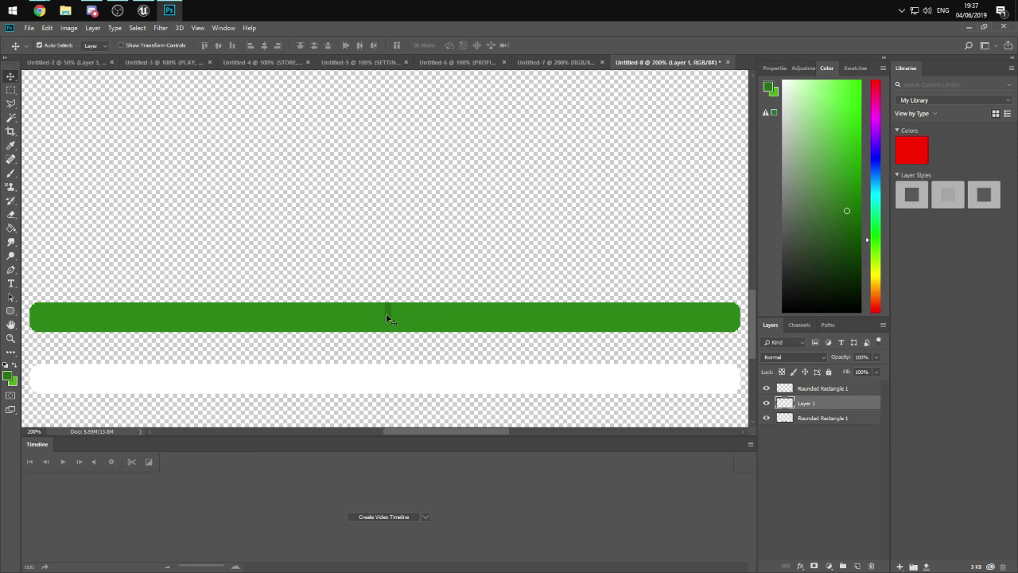
{"action": "mouse_move", "coordinate": [386, 315]}
{"action": "left_mouse_down"}
{"action": "mouse_move", "coordinate": [396, 315]}
{"action": "mouse_move", "coordinate": [385, 319]}
{"action": "left_mouse_up"}
- Paste two copies of the tick mark and space them evenly along the left half of the green bar
{"action": "key", "text": "ctrl+v"}
{"action": "left_click_drag", "start_coordinate": [387, 253], "coordinate": [263, 313]}
{"action": "key", "text": "ctrl+v"}
{"action": "left_click_drag", "start_coordinate": [383, 252], "coordinate": [142, 312]}
{"action": "key", "text": "ctrl"}
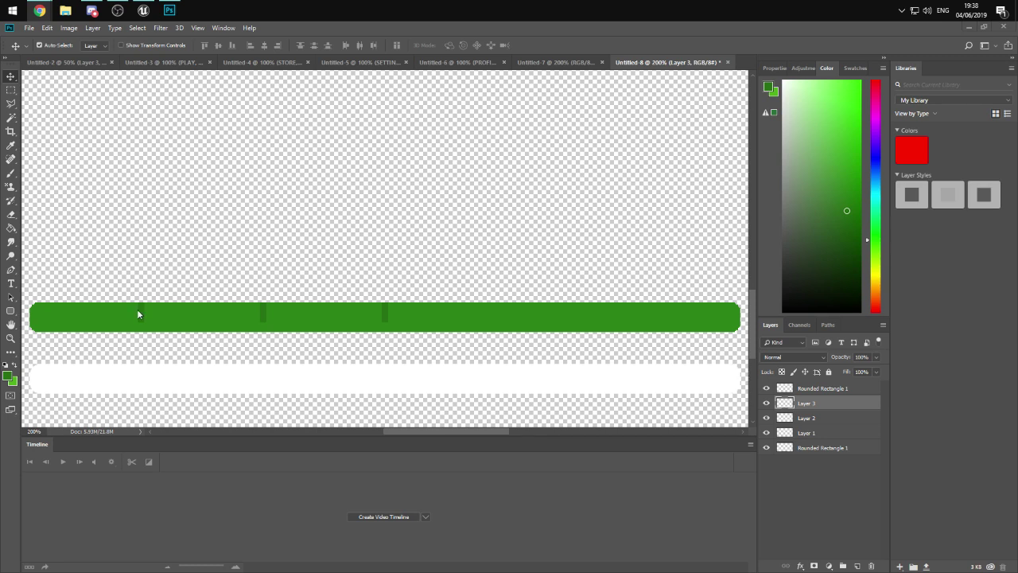
{"action": "left_click_drag", "start_coordinate": [140, 312], "coordinate": [141, 314]}
{"action": "left_click", "coordinate": [141, 314]}
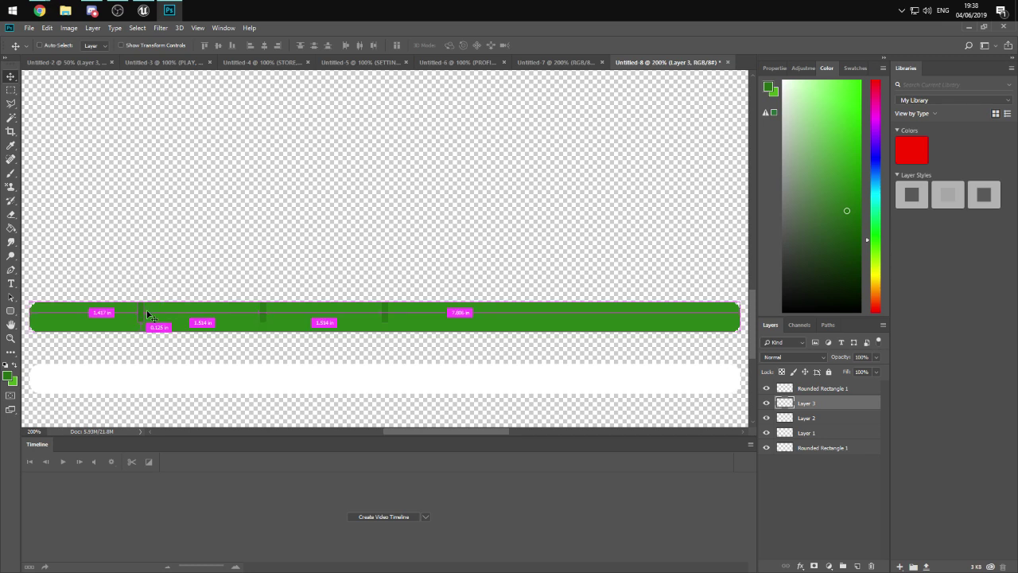
- Paste four more tick marks, placing two along the bar's right half and one near each end
{"action": "key", "text": "ctrl+v"}
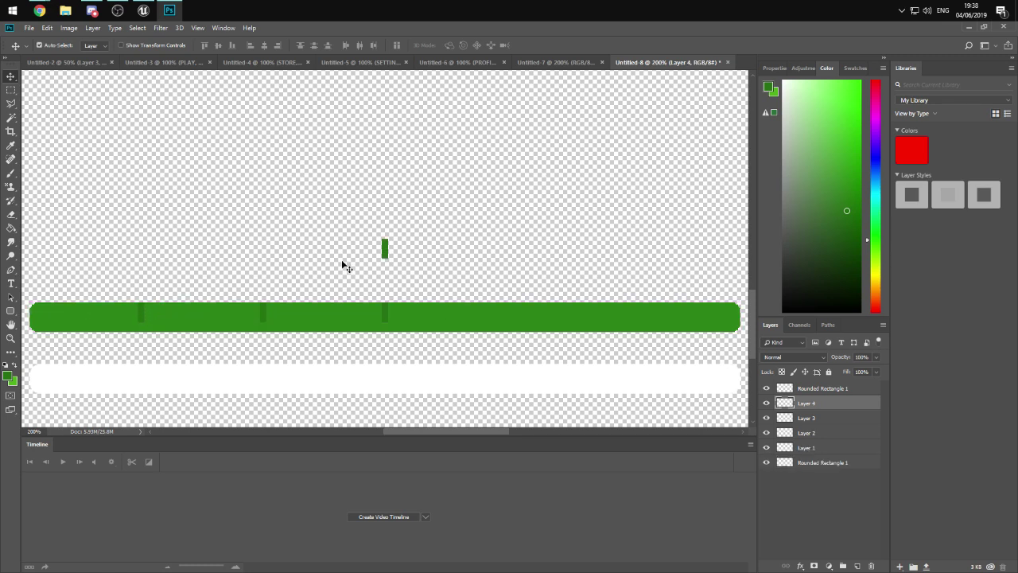
{"action": "left_click_drag", "start_coordinate": [388, 253], "coordinate": [509, 314]}
{"action": "key", "text": "ctrl+v"}
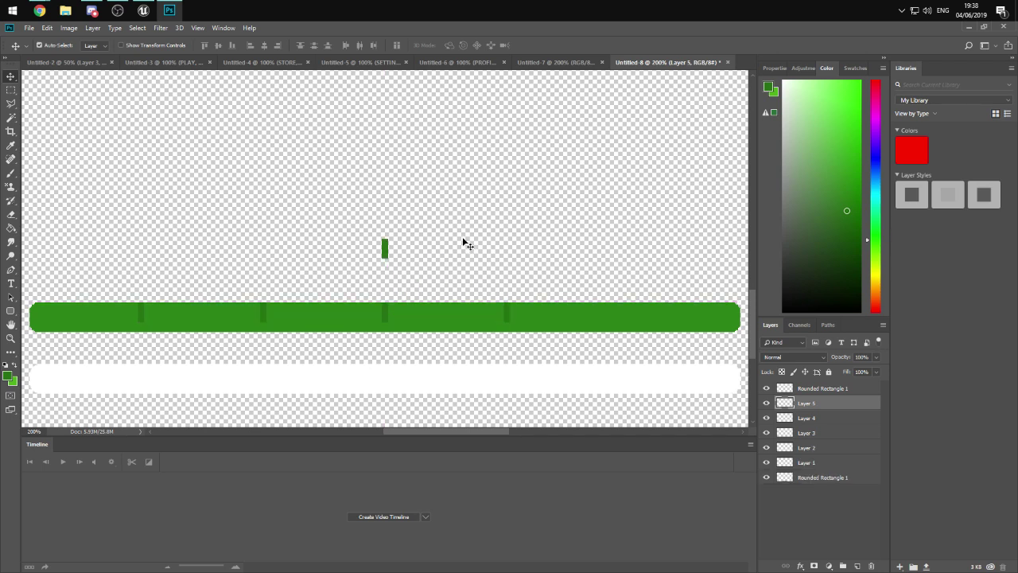
{"action": "left_click_drag", "start_coordinate": [391, 250], "coordinate": [626, 314]}
{"action": "key", "text": "ctrl+v"}
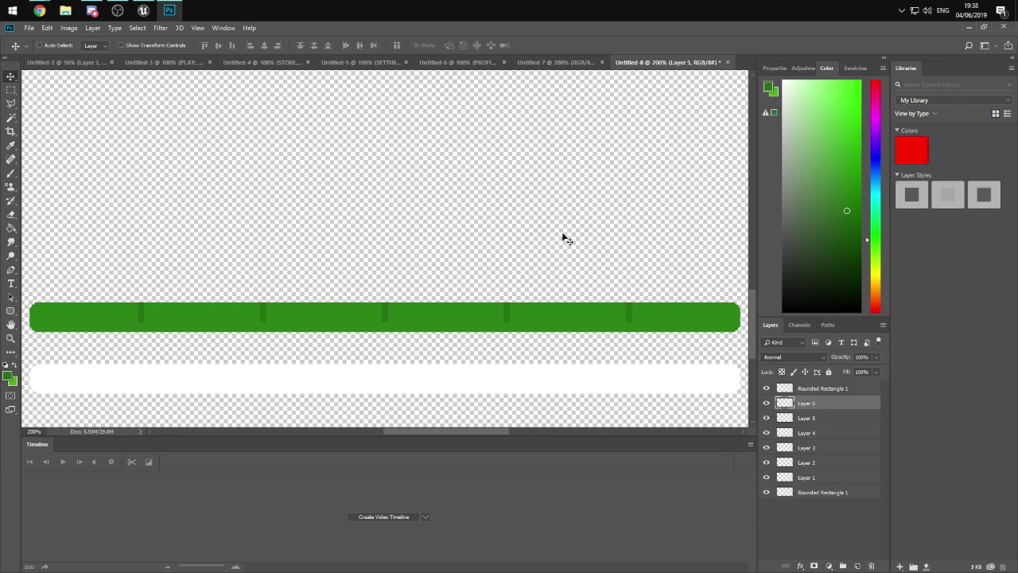
{"action": "left_click_drag", "start_coordinate": [402, 244], "coordinate": [728, 312]}
{"action": "key", "text": "ctrl+v"}
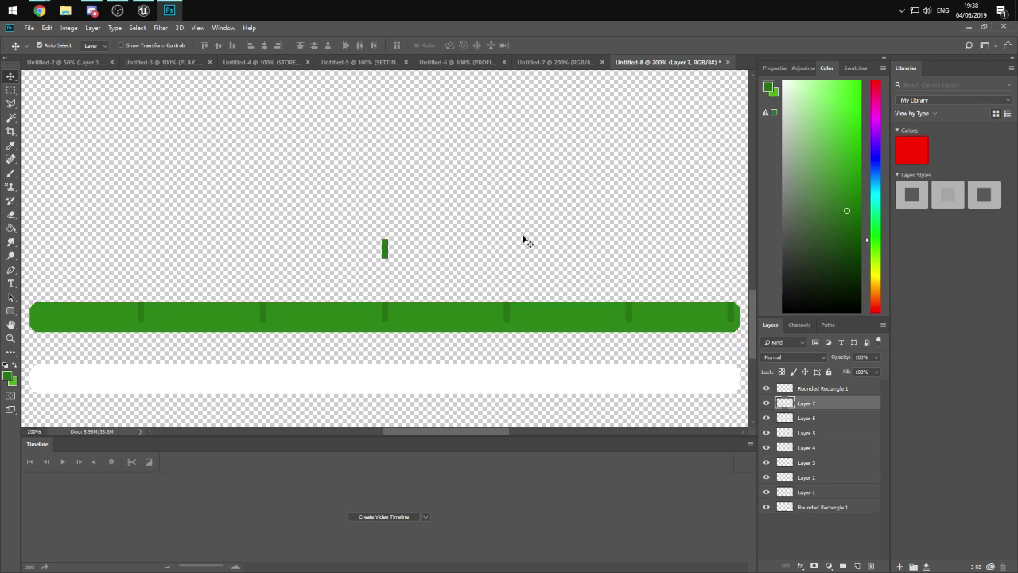
{"action": "left_click_drag", "start_coordinate": [384, 246], "coordinate": [41, 310], "text": "ctrl"}
{"action": "left_click", "coordinate": [204, 251], "text": "ctrl"}
- Examine the green bar with its tick marks at a reduced zoom
{"action": "key", "text": "ctrl+minus"}
{"action": "key", "text": "ctrl+minus"}
{"action": "key", "text": "ctrl+minus"}
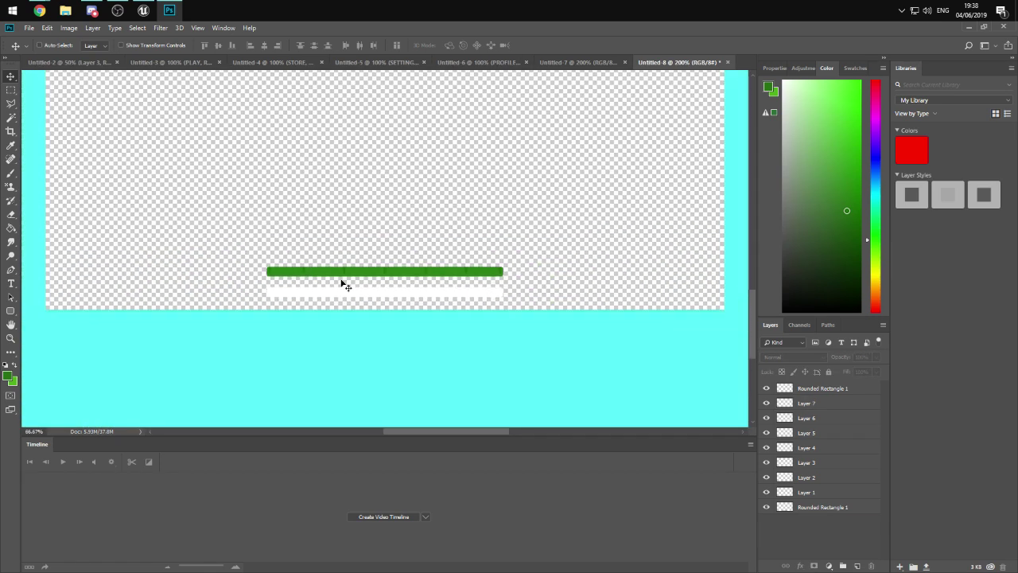
{"action": "key", "text": "ctrl+plus"}
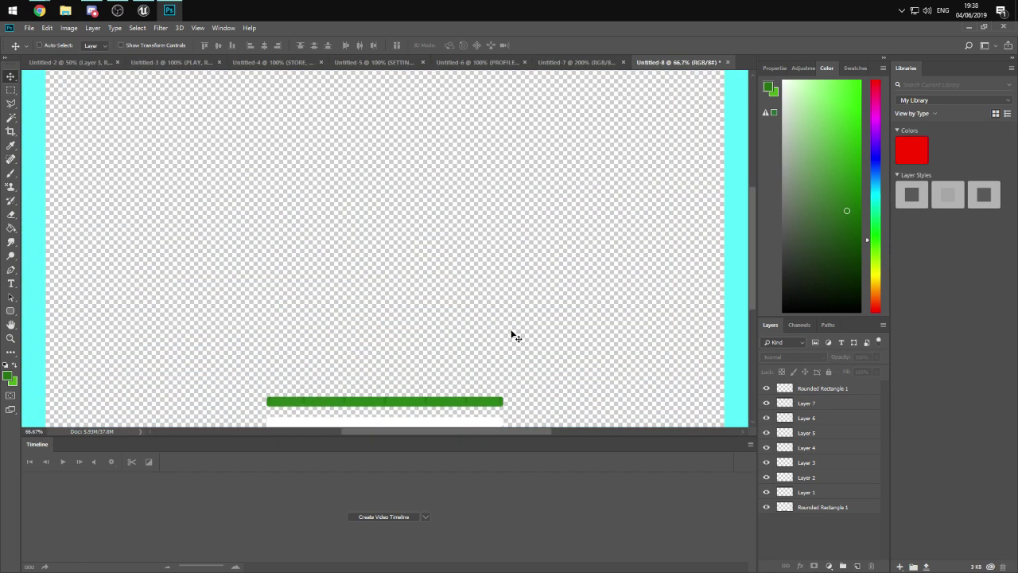
{"action": "scroll", "coordinate": [448, 345], "scroll_direction": "down", "scroll_amount": 1}
{"action": "scroll", "coordinate": [424, 358], "scroll_direction": "up", "scroll_amount": 1}
{"action": "scroll", "coordinate": [424, 358], "scroll_direction": "down", "scroll_amount": 1}
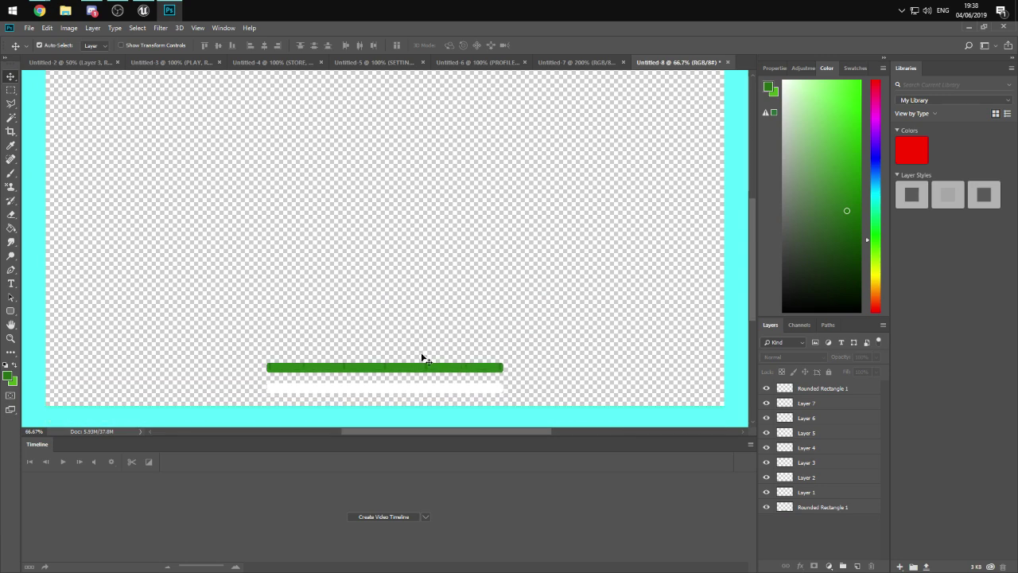
{"action": "scroll", "coordinate": [424, 358], "scroll_direction": "up", "scroll_amount": 1}
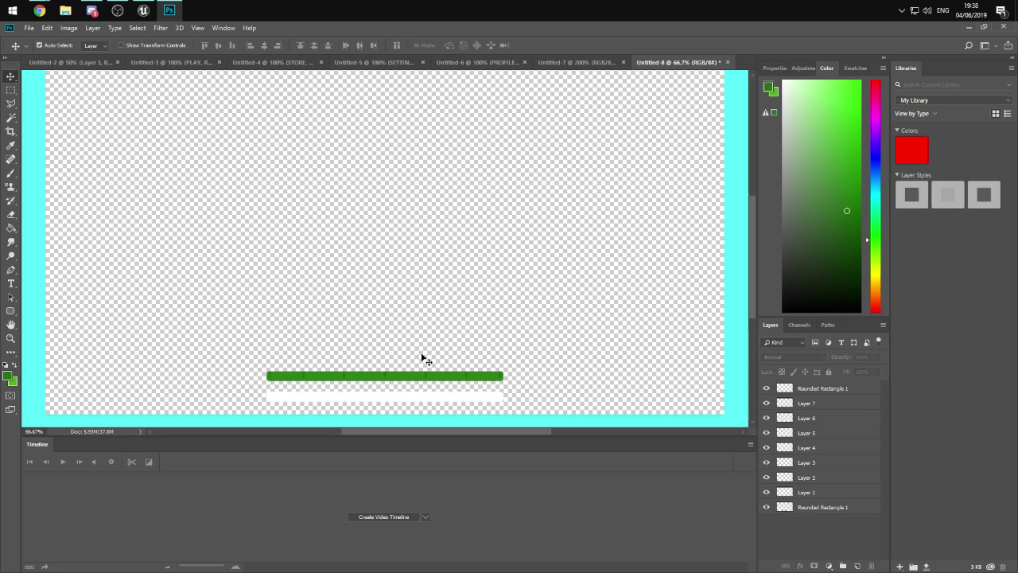
- Open health.png from the UI folder and examine its green bar up close as a reference
{"action": "left_click", "coordinate": [29, 28]}
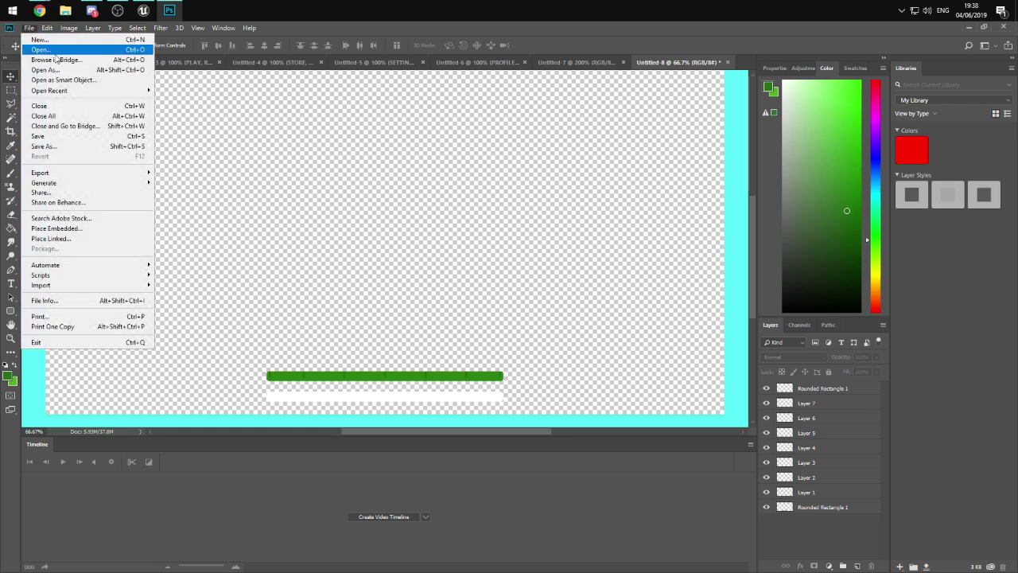
{"action": "left_click", "coordinate": [91, 10]}
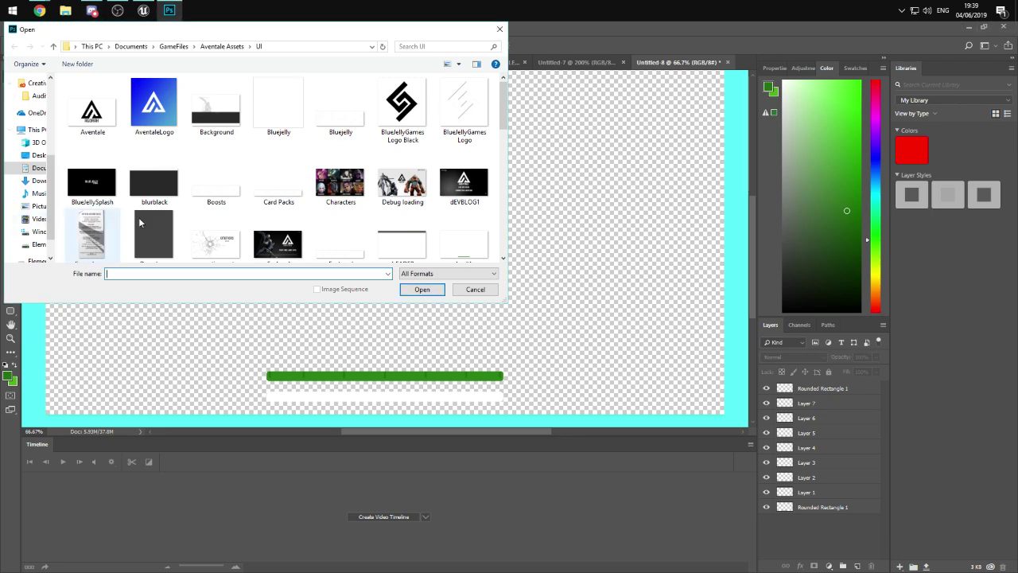
{"action": "left_click", "coordinate": [340, 237]}
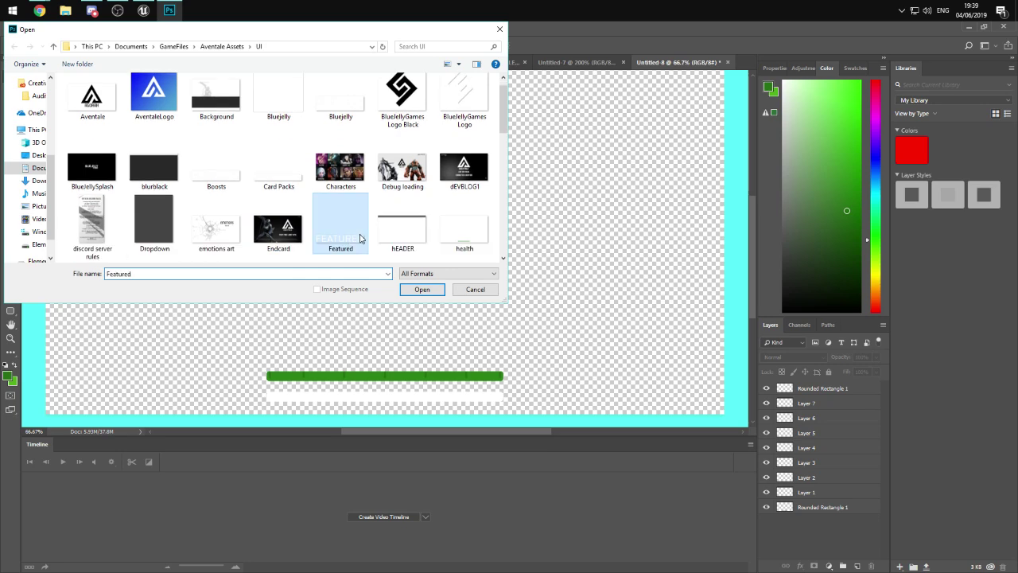
{"action": "scroll", "coordinate": [342, 223], "scroll_direction": "down", "scroll_amount": 1}
{"action": "scroll", "coordinate": [458, 171], "scroll_direction": "down", "scroll_amount": 1}
{"action": "left_click", "coordinate": [461, 163]}
{"action": "double_click", "coordinate": [458, 118]}
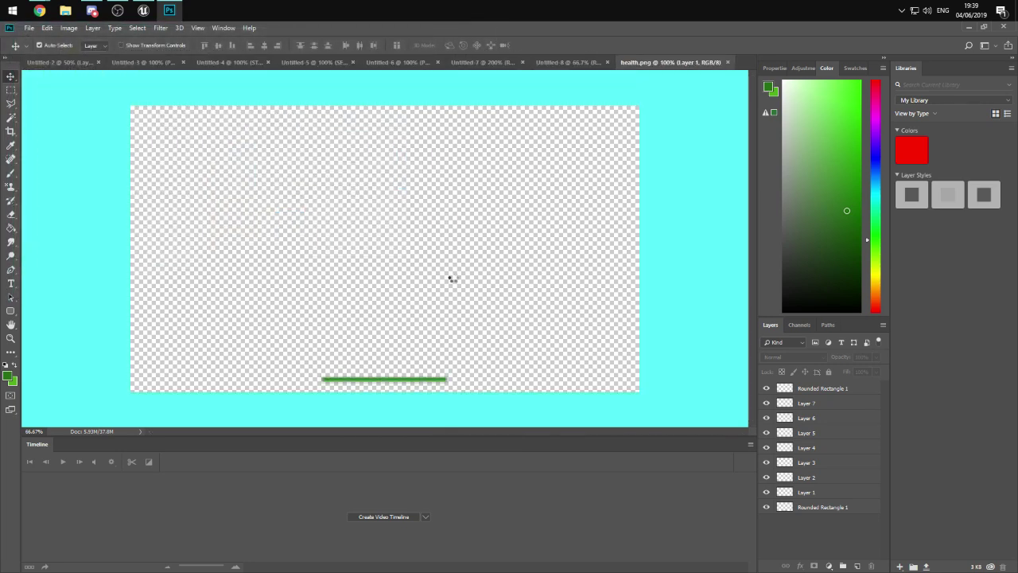
{"action": "key", "text": "ctrl+plus"}
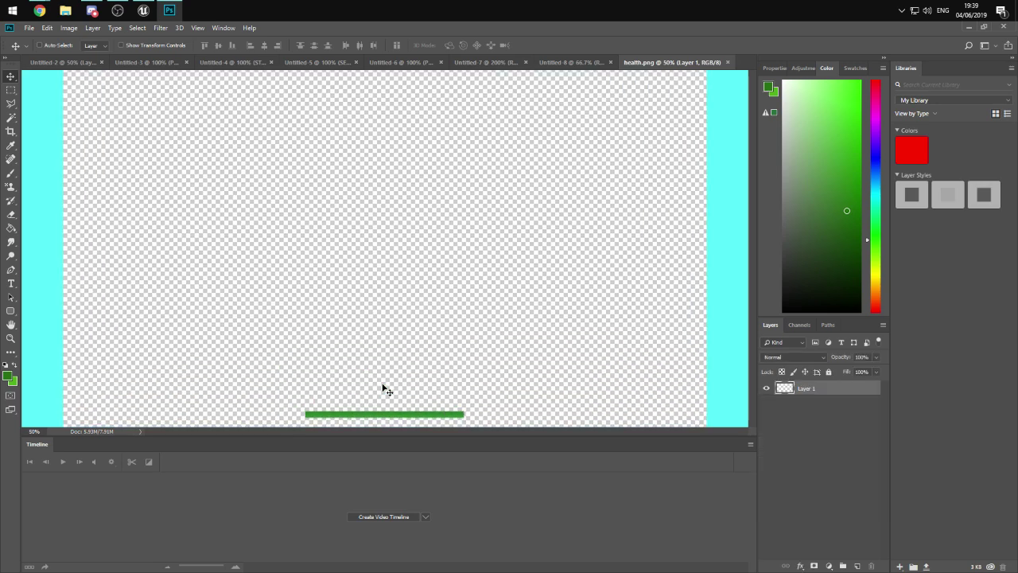
{"action": "key", "text": "ctrl+plus"}
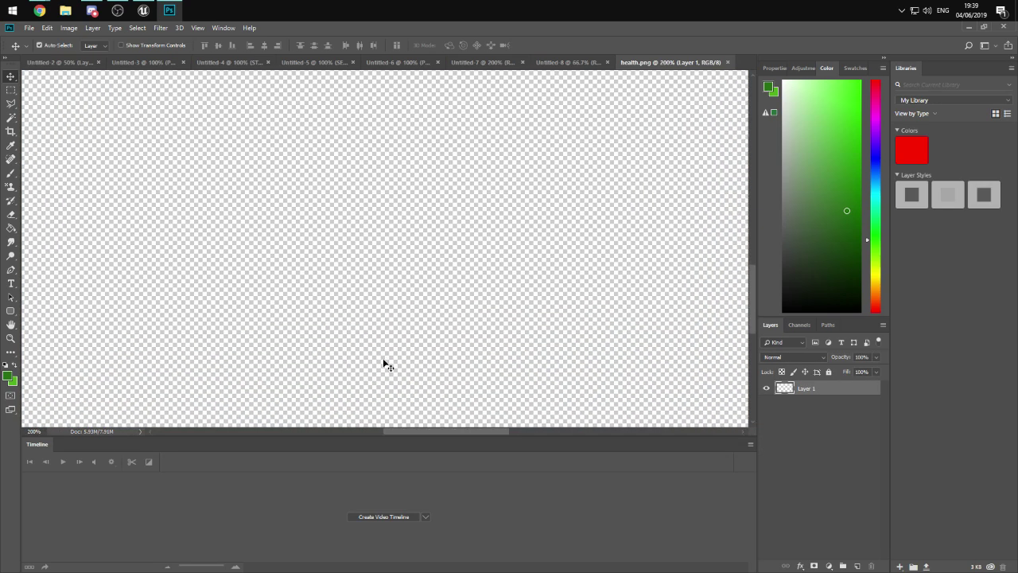
{"action": "scroll", "coordinate": [387, 362], "scroll_direction": "down", "scroll_amount": 3}
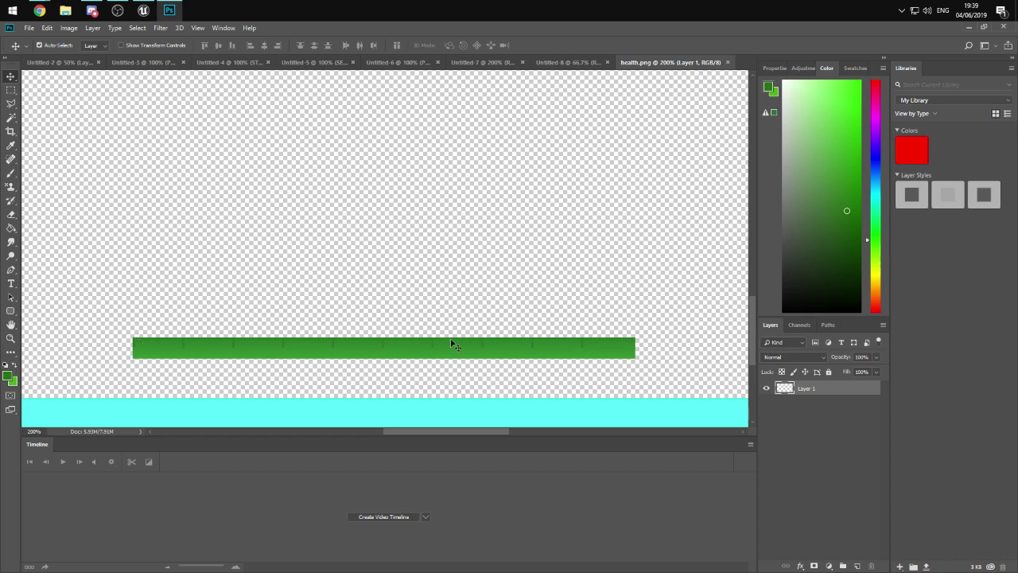
- Return to the Untitled-8 document and select the green bar's area on the bottom Rounded Rectangle 1 layer with the Magic Wand
{"action": "left_click", "coordinate": [568, 62]}
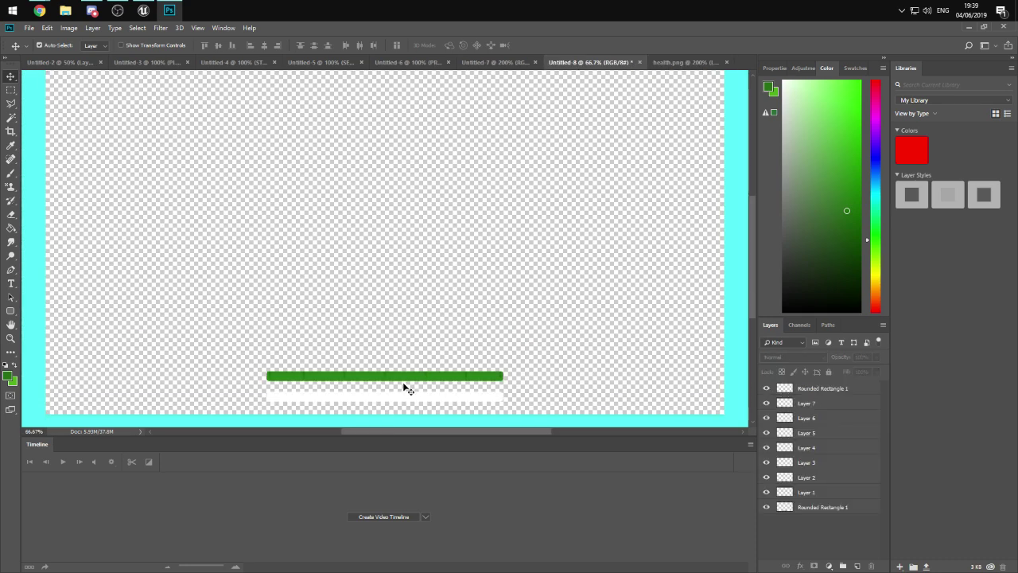
{"action": "key", "text": "ctrl+1"}
{"action": "scroll", "coordinate": [401, 384], "scroll_direction": "down", "scroll_amount": 5}
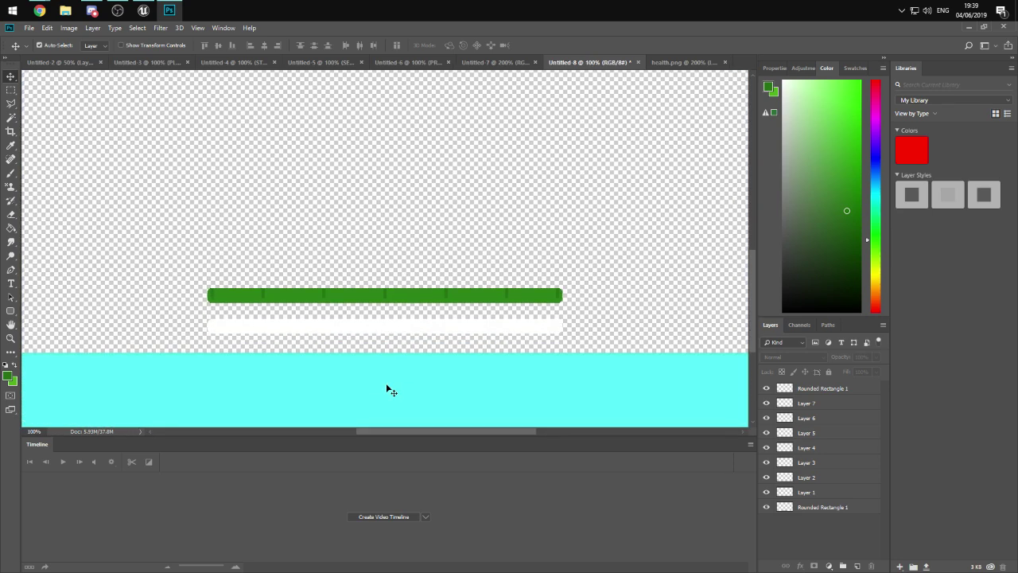
{"action": "left_click", "coordinate": [359, 297]}
{"action": "left_click", "coordinate": [503, 228]}
{"action": "key", "text": "w"}
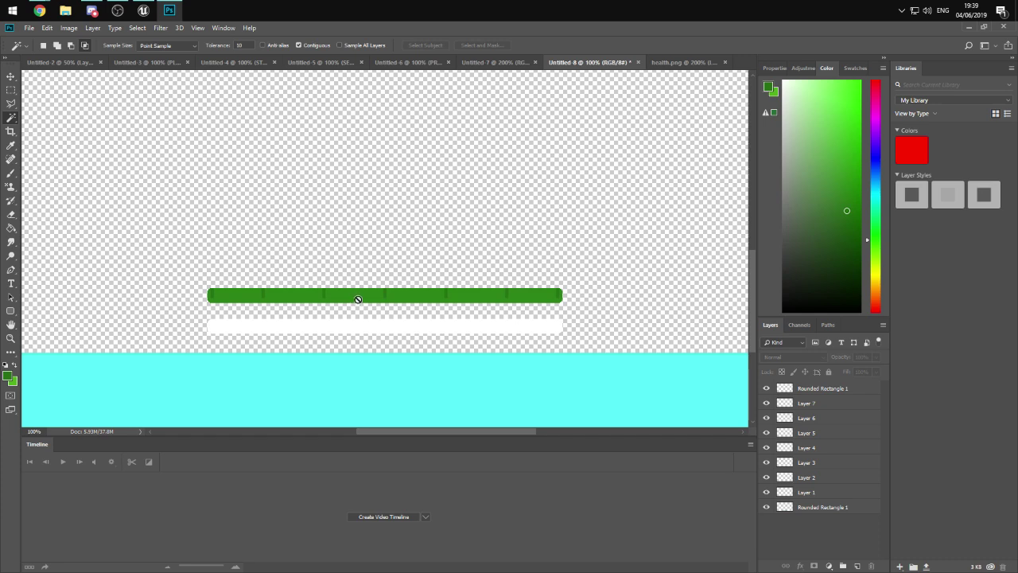
{"action": "left_click", "coordinate": [359, 298]}
{"action": "left_click", "coordinate": [491, 229]}
{"action": "left_click", "coordinate": [821, 506]}
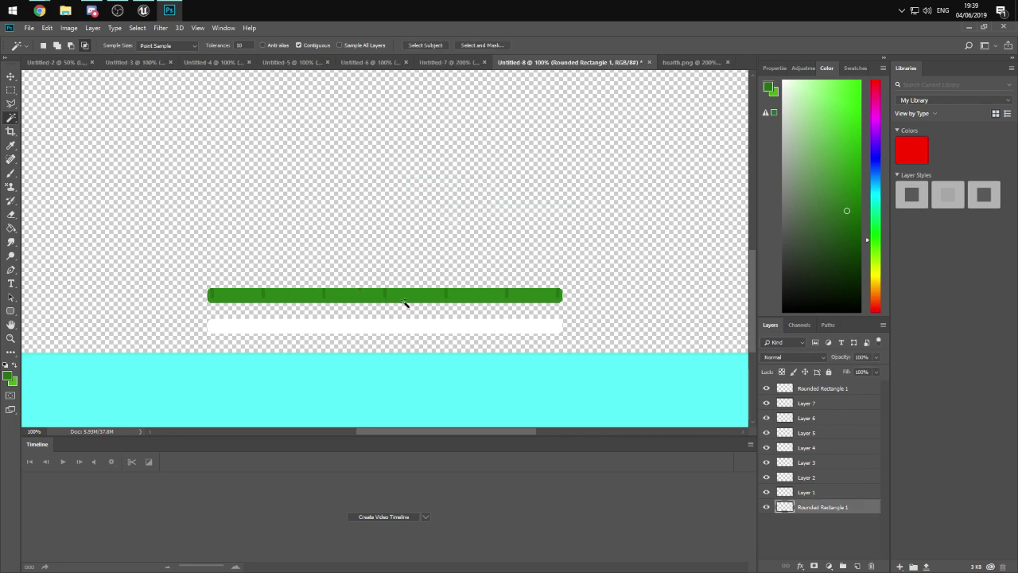
{"action": "left_click", "coordinate": [390, 298]}
- Fill the selected bar with a vertical gradient between the light green foreground and dark green background colours, then deselect it
{"action": "key", "text": "g"}
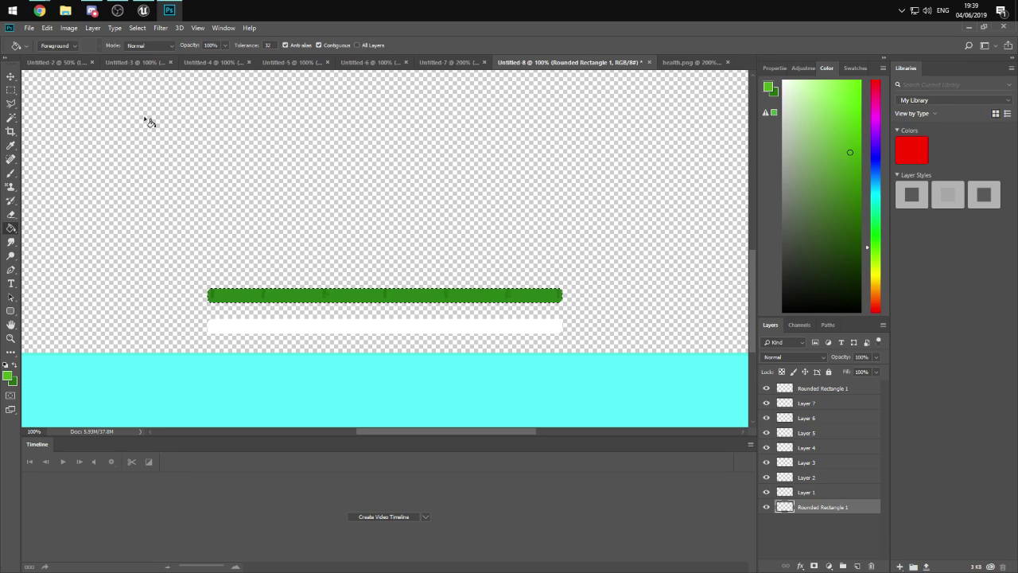
{"action": "right_click", "coordinate": [10, 227]}
{"action": "left_click", "coordinate": [48, 230]}
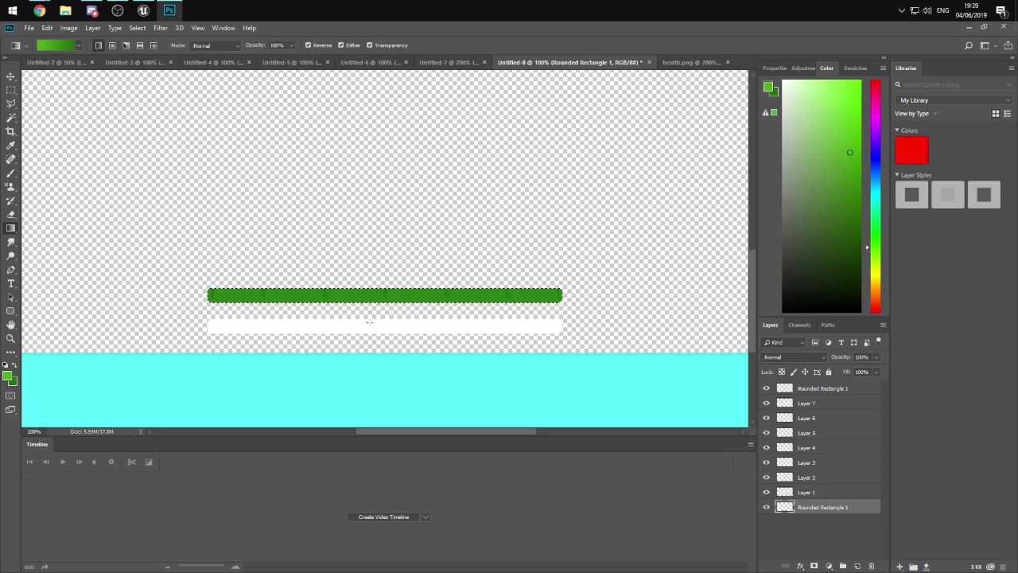
{"action": "left_click_drag", "start_coordinate": [382, 232], "coordinate": [380, 363]}
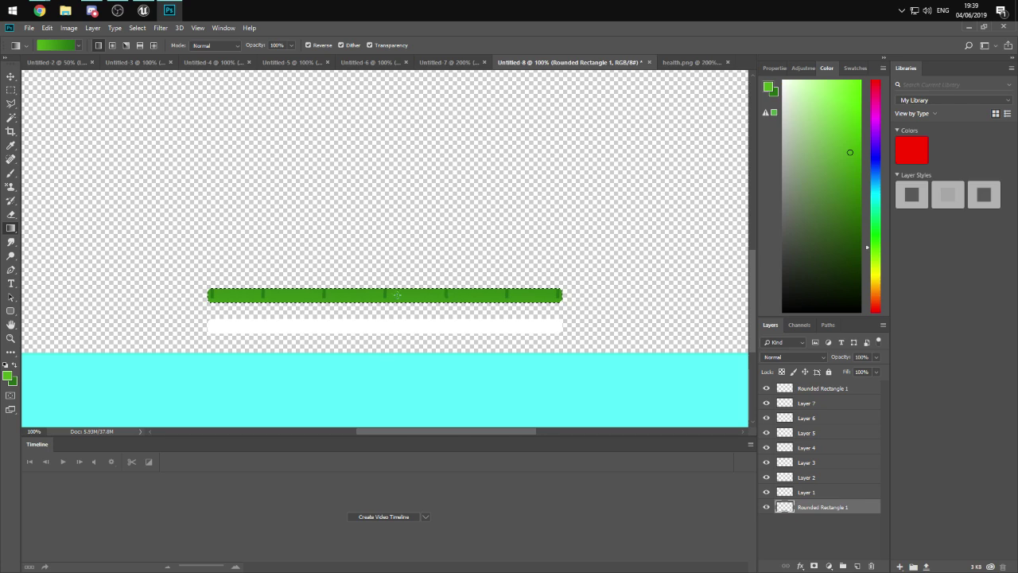
{"action": "left_click_drag", "start_coordinate": [397, 221], "coordinate": [399, 336]}
{"action": "key", "text": "ctrl+d"}
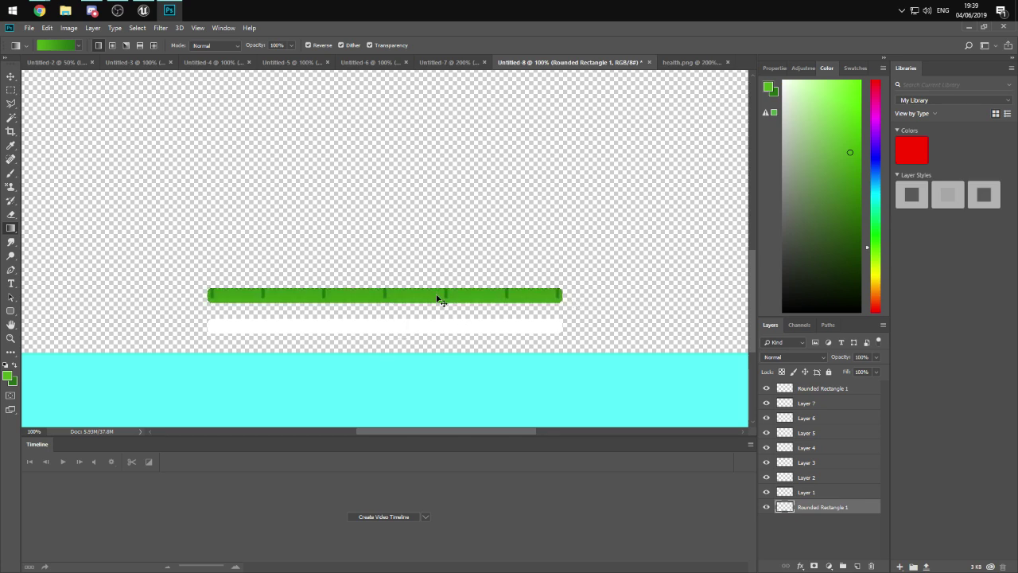
- Activate the middle tick mark's layer (Layer 1) and set the foreground to a darker green than the bar
{"action": "scroll", "coordinate": [438, 298], "scroll_direction": "down", "scroll_amount": 3, "text": "alt"}
{"action": "scroll", "coordinate": [478, 301], "scroll_direction": "up", "scroll_amount": 1, "text": "alt"}
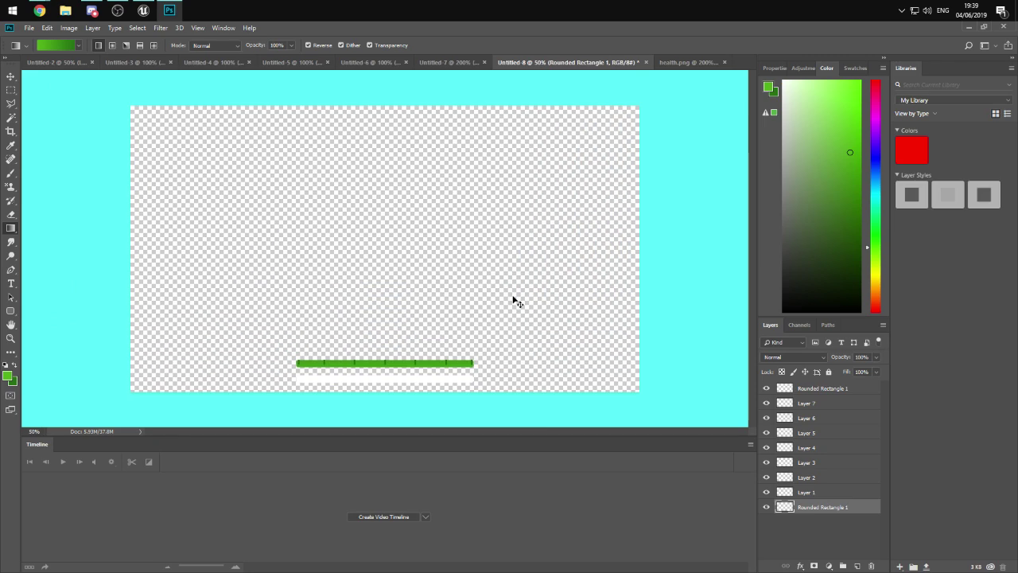
{"action": "scroll", "coordinate": [513, 300], "scroll_direction": "up", "scroll_amount": 1, "text": "alt"}
{"action": "scroll", "coordinate": [418, 291], "scroll_direction": "down", "scroll_amount": 3}
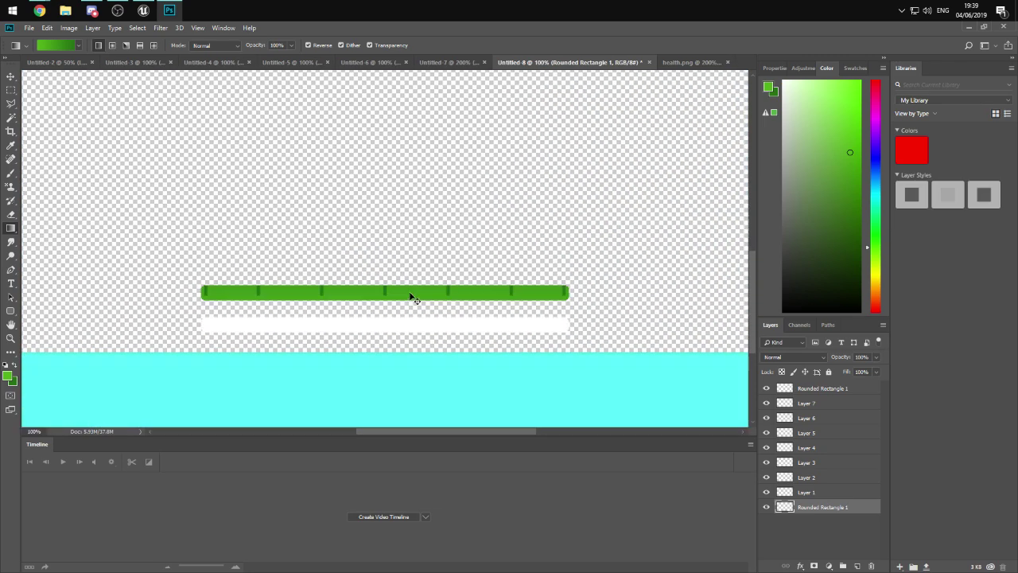
{"action": "scroll", "coordinate": [412, 297], "scroll_direction": "up", "scroll_amount": 2, "text": "alt"}
{"action": "key", "text": "v"}
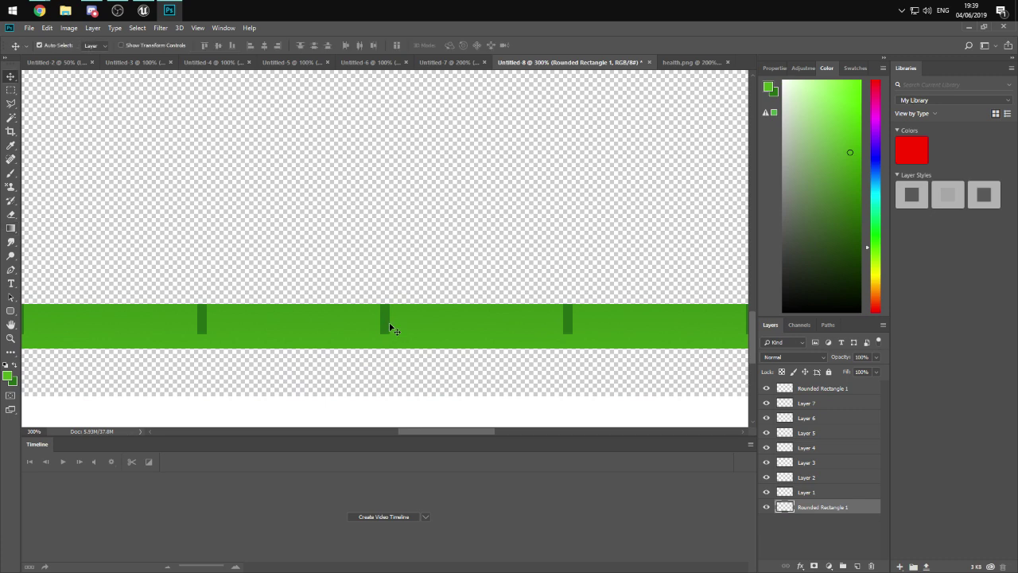
{"action": "left_click", "coordinate": [386, 323]}
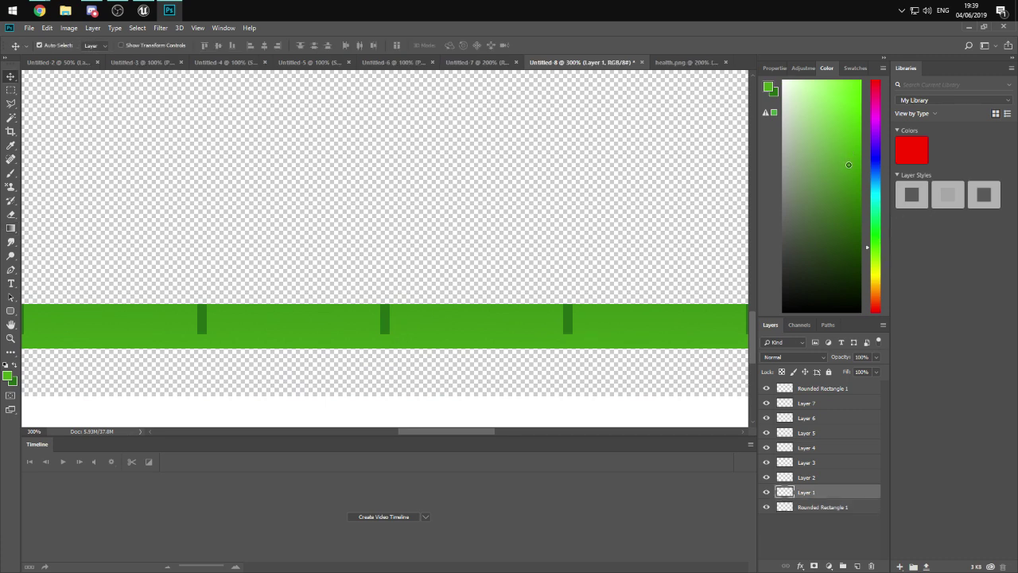
{"action": "left_click", "coordinate": [853, 192]}
{"action": "key", "text": "g"}
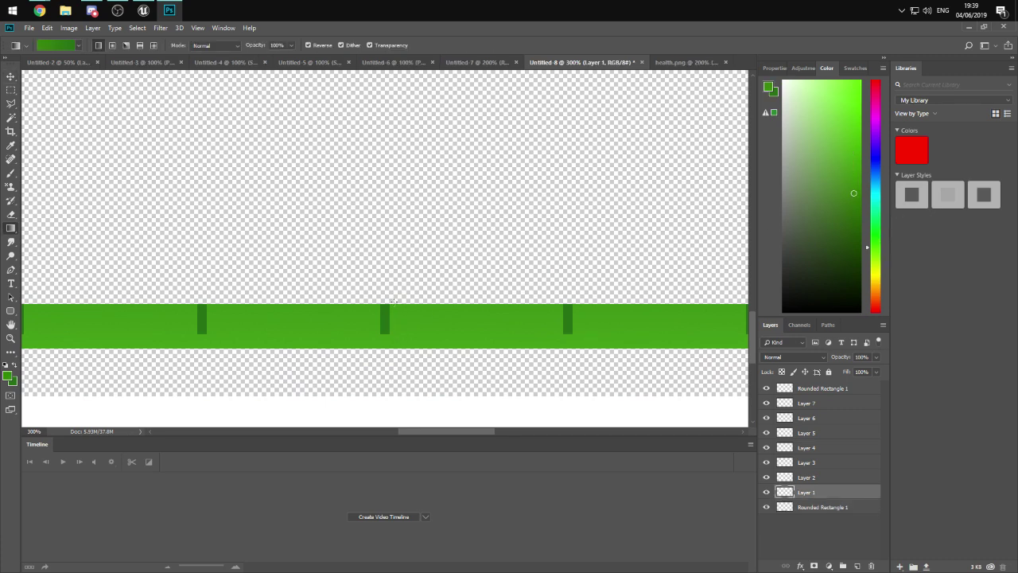
- Fill the middle tick mark on Layer 1 with the foreground green using the Paint Bucket
{"action": "right_click", "coordinate": [10, 227]}
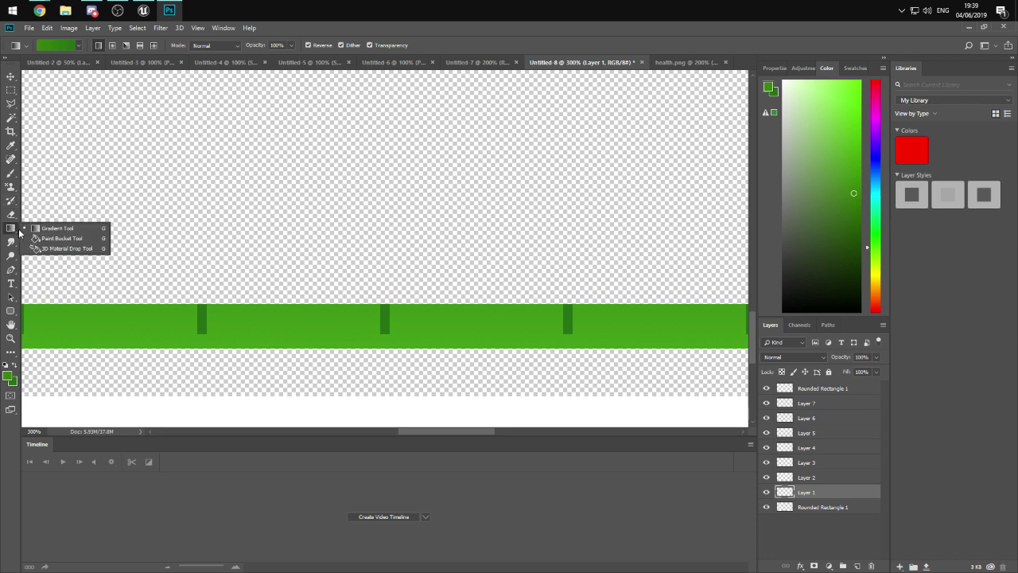
{"action": "left_click", "coordinate": [56, 237]}
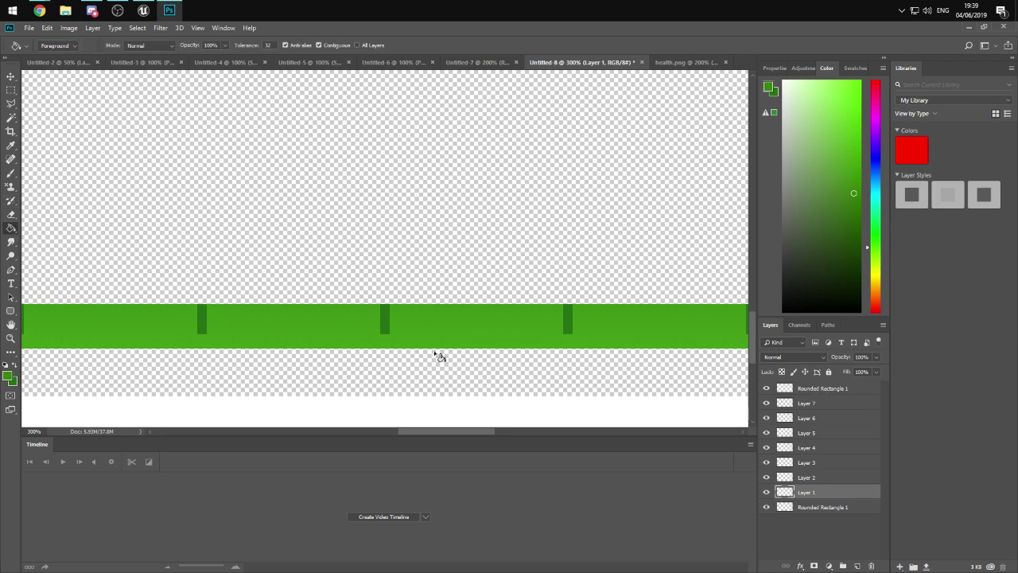
{"action": "key", "text": "v"}
{"action": "key", "text": "g"}
{"action": "key", "text": "w"}
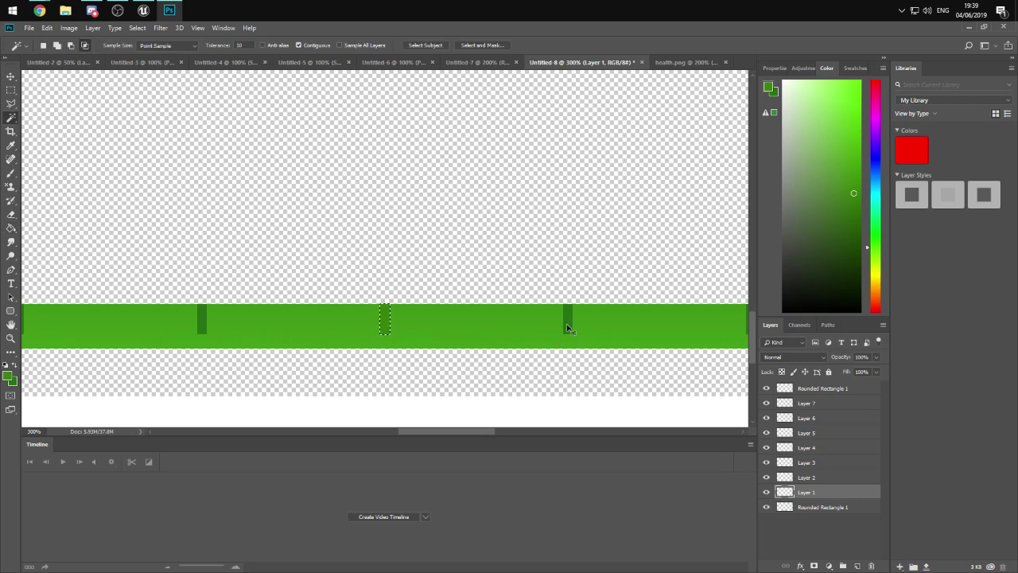
- Deselect the middle tick mark and fill the Layer 4 tick mark beside it with the same green
{"action": "key", "text": "v"}
{"action": "left_click", "coordinate": [568, 326]}
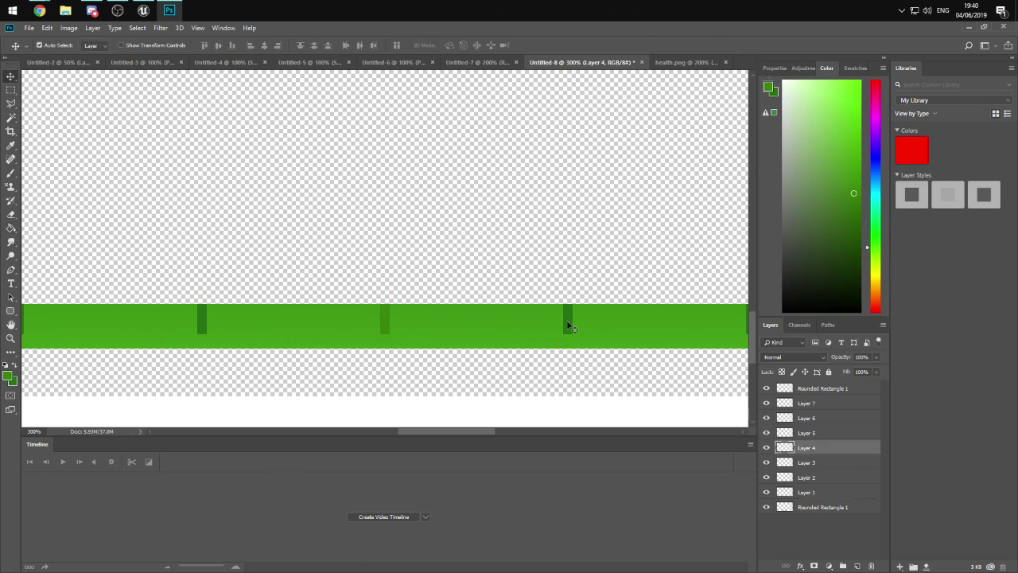
{"action": "key", "text": "g"}
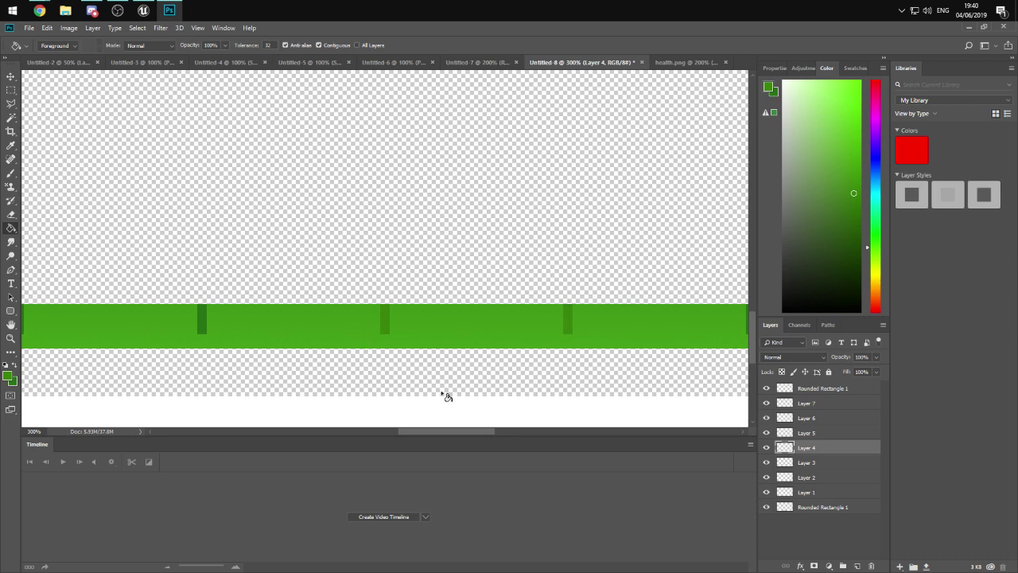
- Fill the three tick marks toward the bar's left end, on Layers 2, 3 and 7, with the same green
{"action": "left_click_drag", "start_coordinate": [434, 438], "coordinate": [402, 435]}
{"action": "key", "text": "b"}
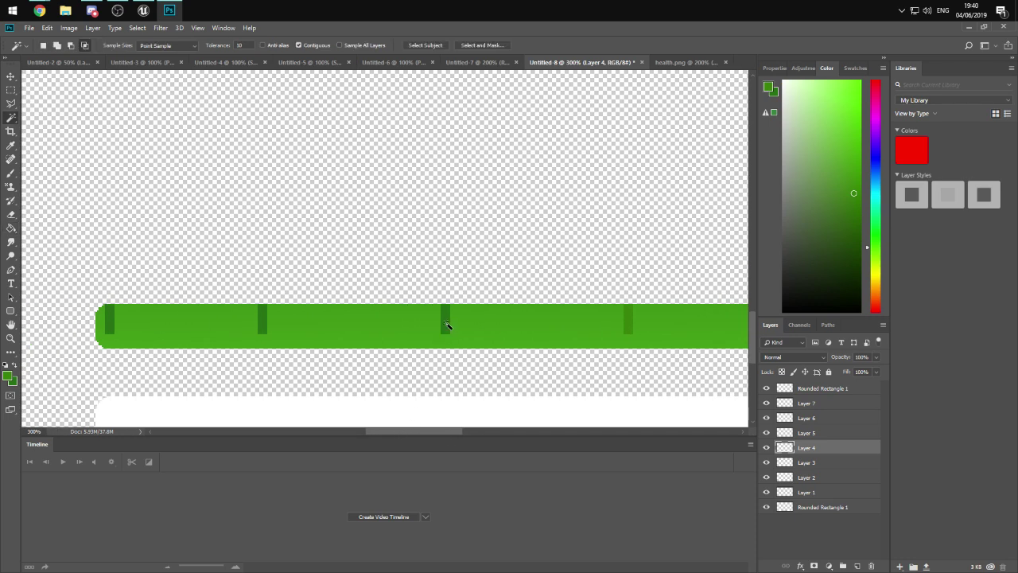
{"action": "key", "text": "v"}
{"action": "left_click", "coordinate": [446, 325]}
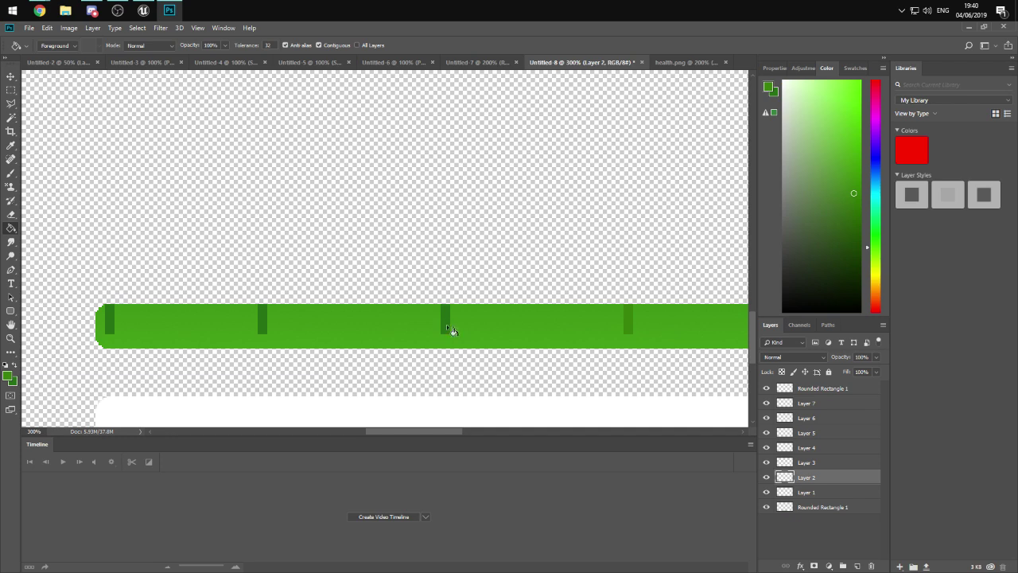
{"action": "left_click", "coordinate": [261, 318], "text": "ctrl"}
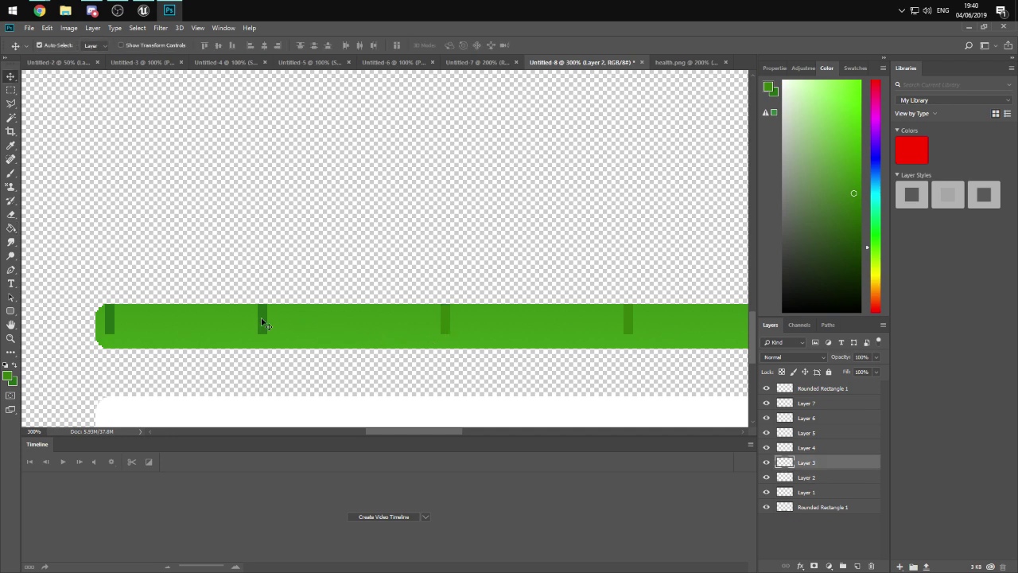
{"action": "left_click", "coordinate": [109, 318], "text": "ctrl"}
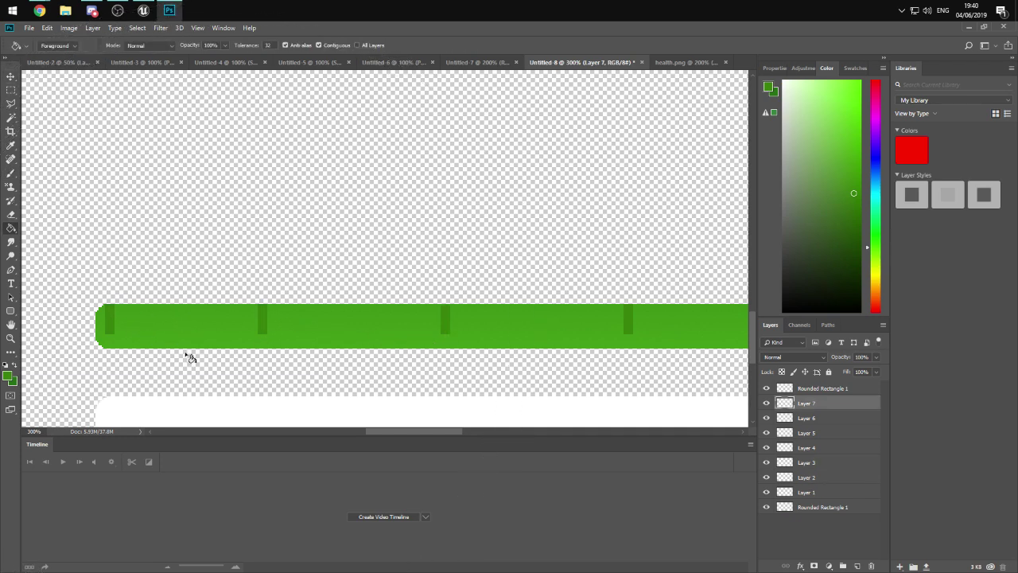
- Fill the two remaining tick marks near the bar's right end, on Layers 5 and 6, with the same green
{"action": "scroll", "coordinate": [266, 338], "scroll_direction": "down", "scroll_amount": 1}
{"action": "scroll", "coordinate": [282, 351], "scroll_direction": "right", "scroll_amount": 2, "text": "ctrl"}
{"action": "scroll", "coordinate": [265, 329], "scroll_direction": "right", "scroll_amount": 5, "text": "ctrl"}
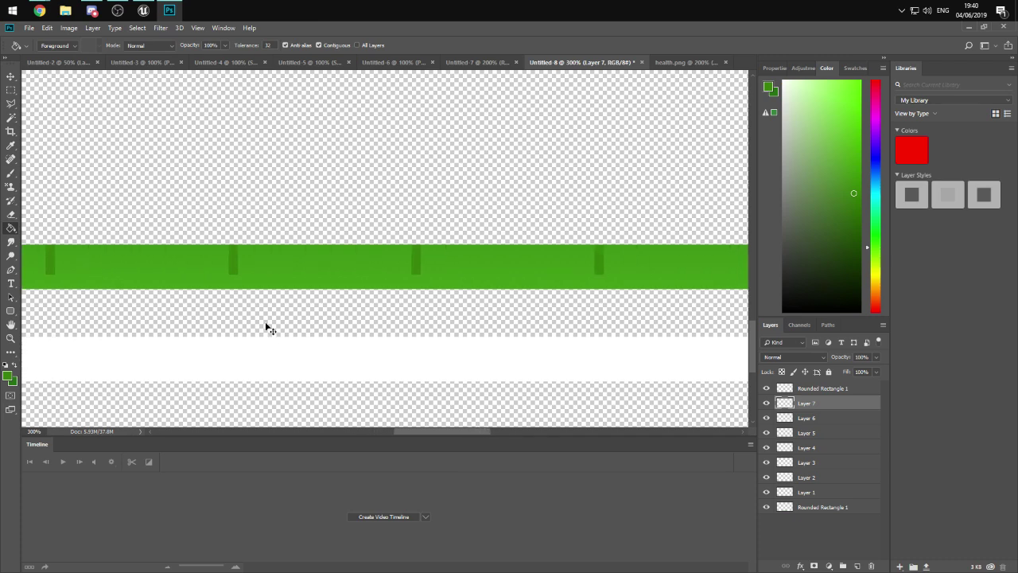
{"action": "left_click", "coordinate": [479, 427]}
{"action": "key", "text": "ctrl+z"}
{"action": "key", "text": "i"}
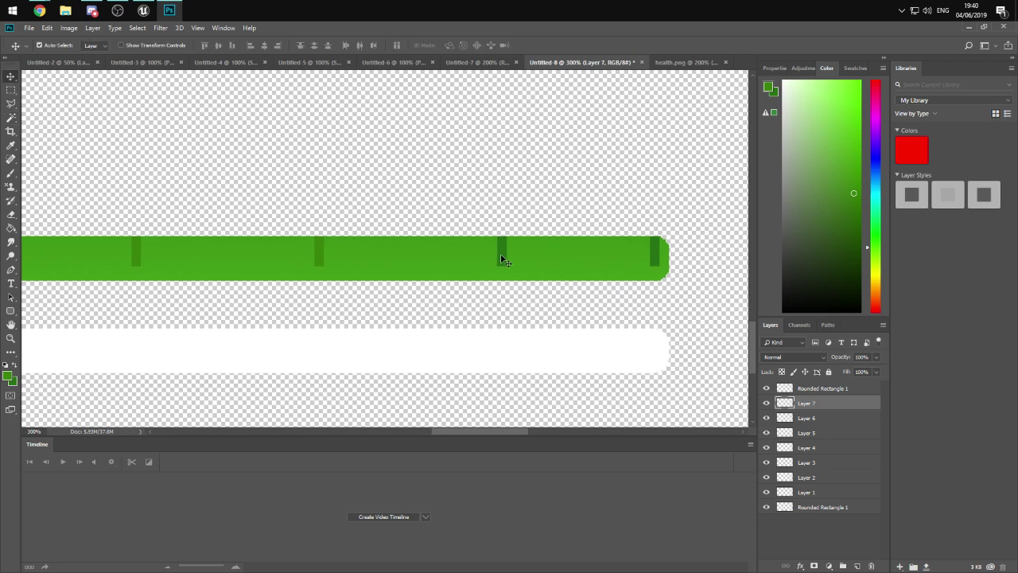
{"action": "left_click", "coordinate": [501, 256], "text": "ctrl"}
{"action": "left_click", "coordinate": [650, 256], "text": "ctrl"}
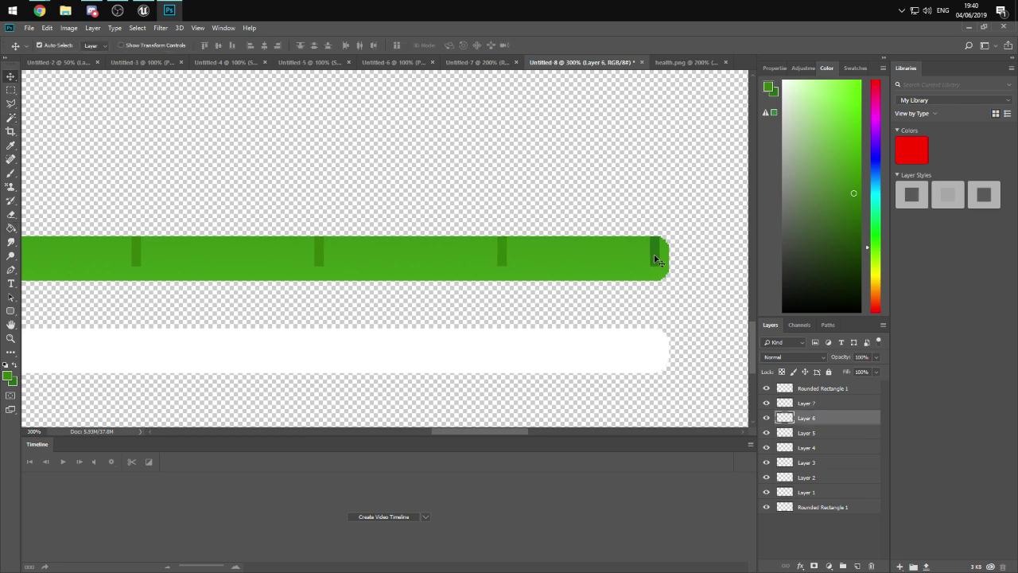
- Examine the recoloured tick marks and the whole green bar at several zoom levels
{"action": "key", "text": "ctrl+minus"}
{"action": "key", "text": "ctrl+minus"}
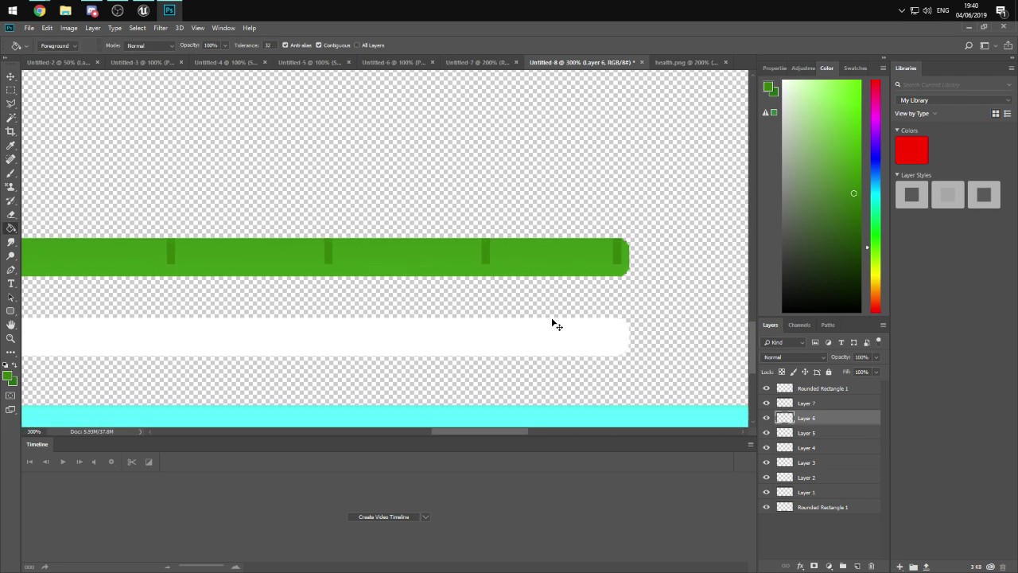
{"action": "key", "text": "ctrl+plus"}
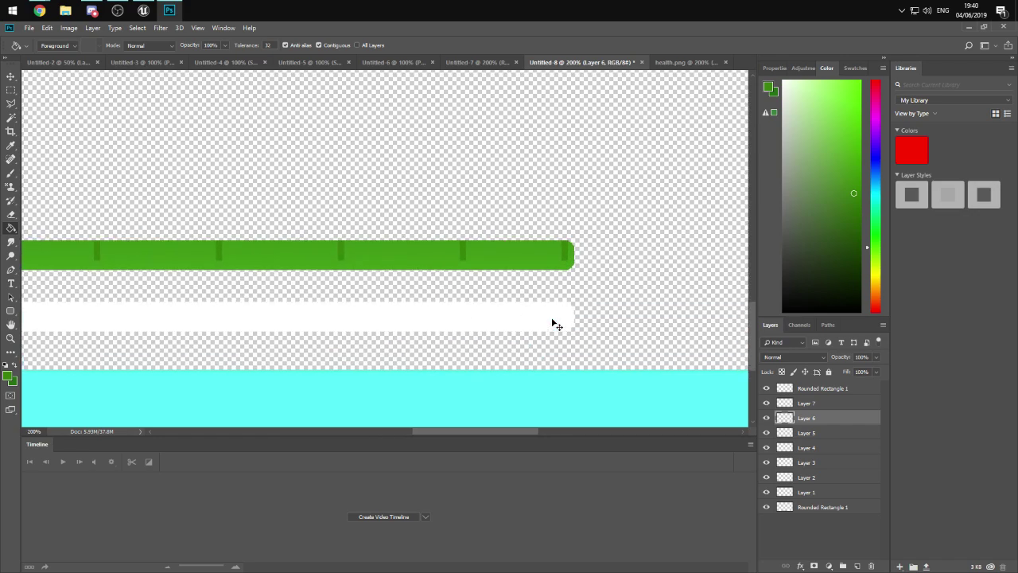
{"action": "key", "text": "ctrl+minus"}
{"action": "key", "text": "ctrl+minus"}
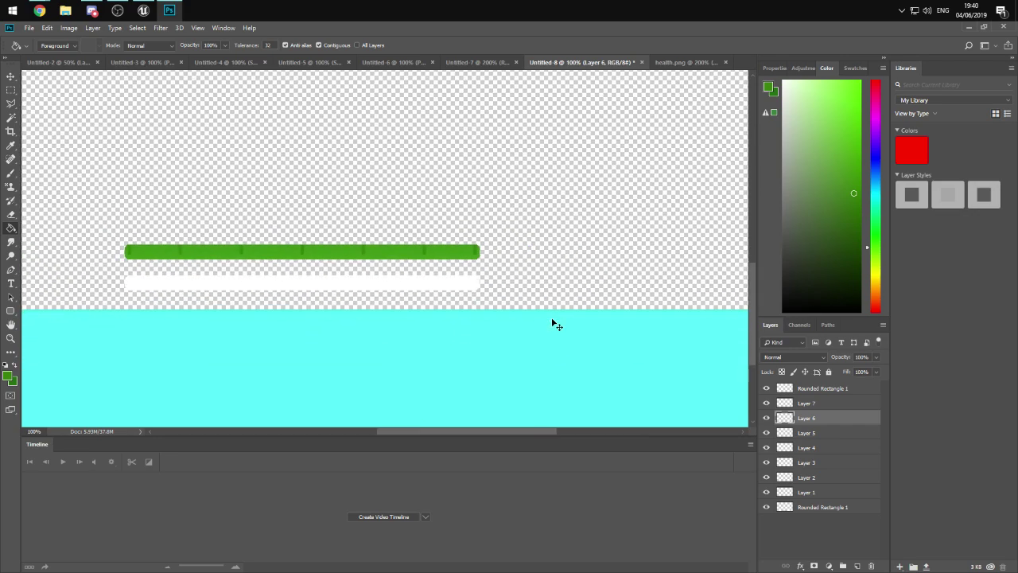
{"action": "key", "text": "ctrl+plus"}
{"action": "key", "text": "ctrl+plus"}
{"action": "key", "text": "ctrl+plus"}
{"action": "key", "text": "ctrl+minus"}
{"action": "key", "text": "ctrl+minus"}
{"action": "left_click_drag", "start_coordinate": [420, 430], "coordinate": [380, 428]}
{"action": "scroll", "coordinate": [418, 347], "scroll_direction": "up", "scroll_amount": 4}
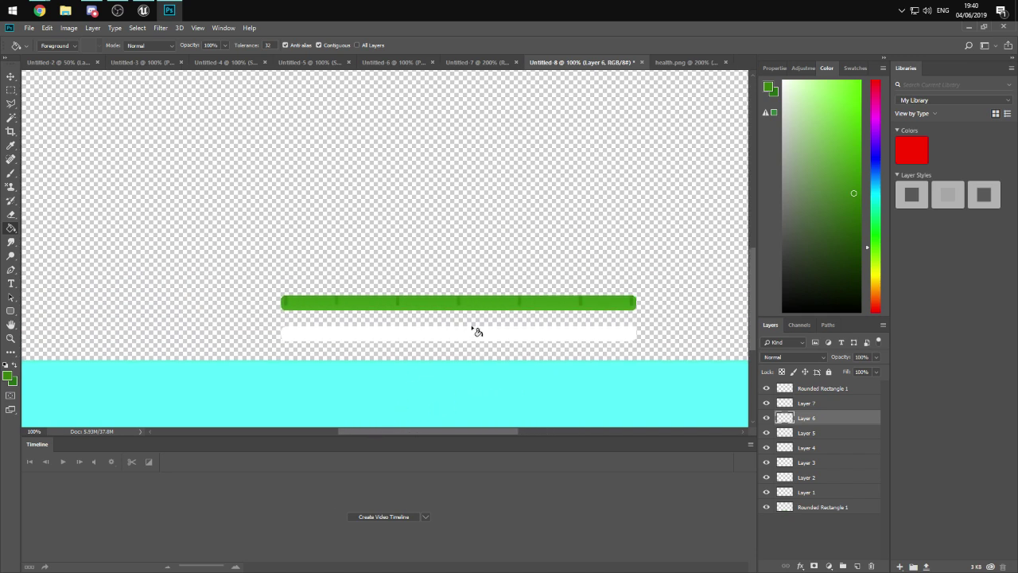
{"action": "scroll", "coordinate": [405, 350], "scroll_direction": "down", "scroll_amount": 2}
- Change the foreground colour to bright purple and the background colour to dark purple
{"action": "left_click", "coordinate": [877, 128]}
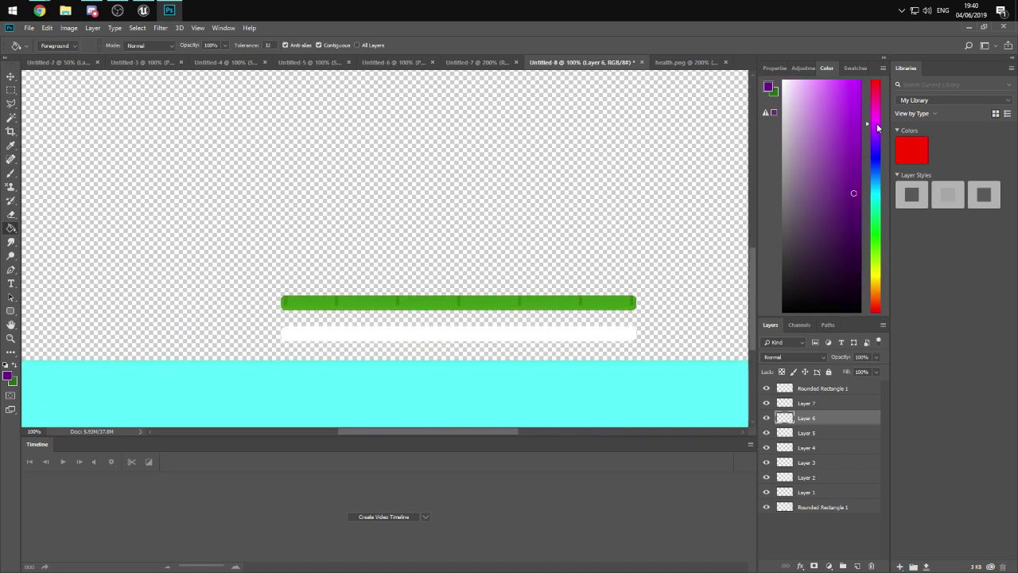
{"action": "key", "text": "x"}
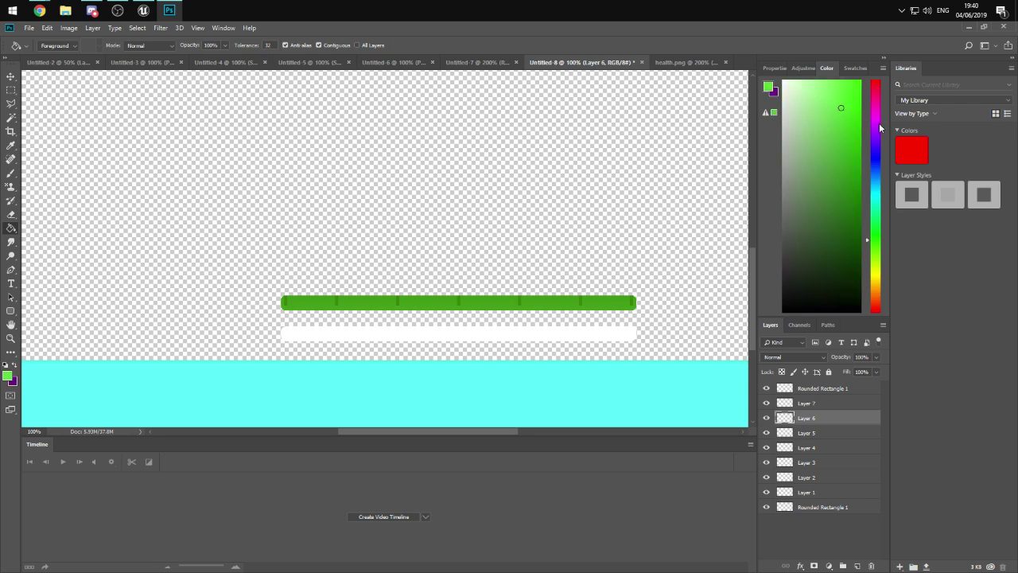
{"action": "left_click", "coordinate": [877, 121]}
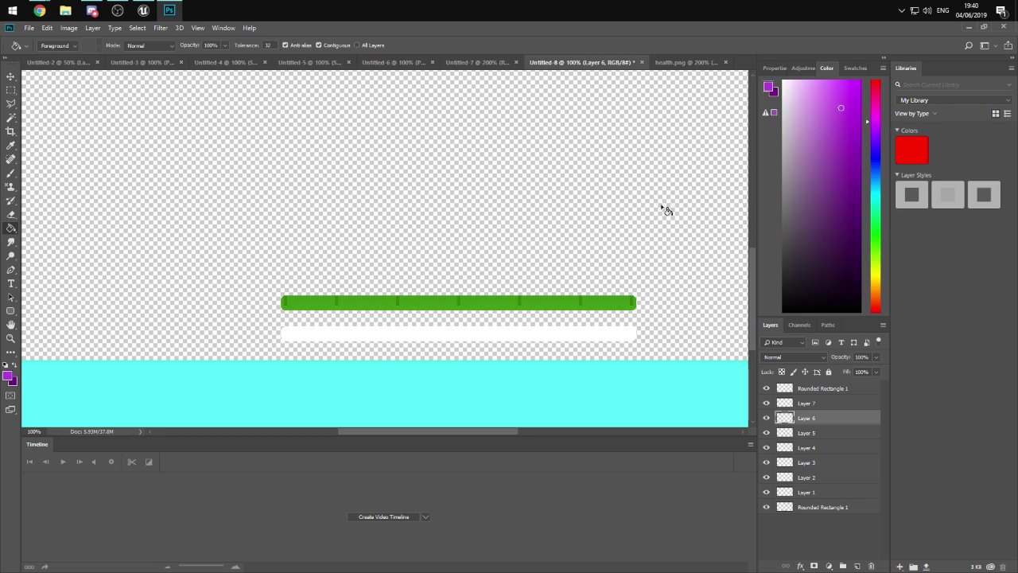
- Select the white bar's area on the top Rounded Rectangle 1 layer with the Magic Wand
{"action": "key", "text": "w"}
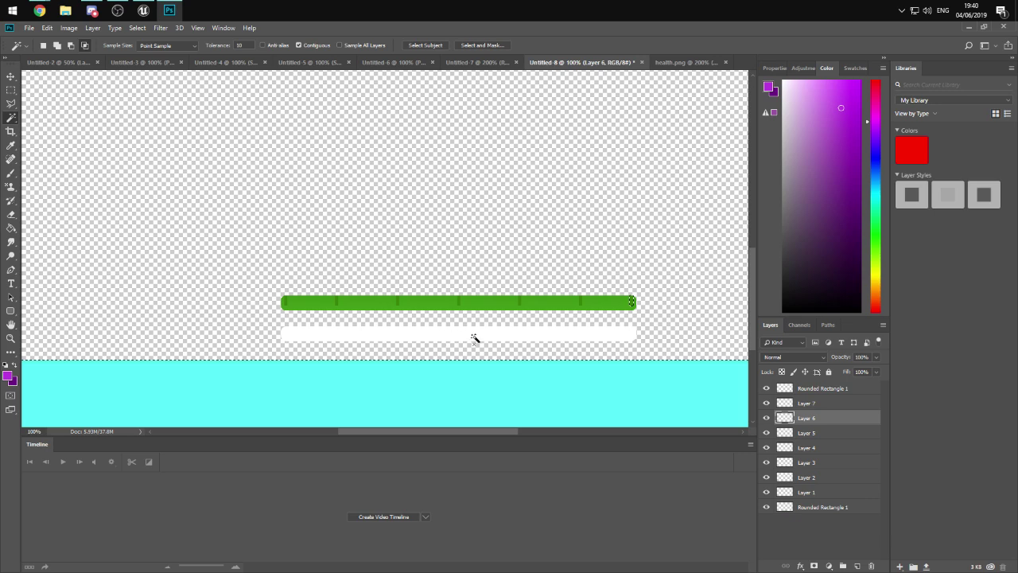
{"action": "key", "text": "v"}
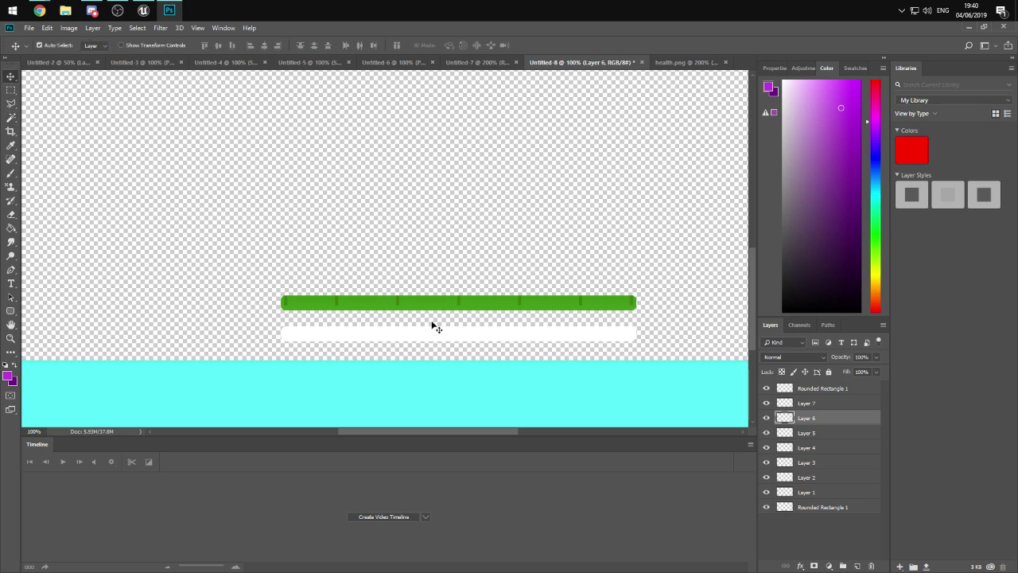
{"action": "left_click", "coordinate": [436, 327]}
{"action": "key", "text": "w"}
{"action": "left_click", "coordinate": [433, 334]}
{"action": "key", "text": "g"}
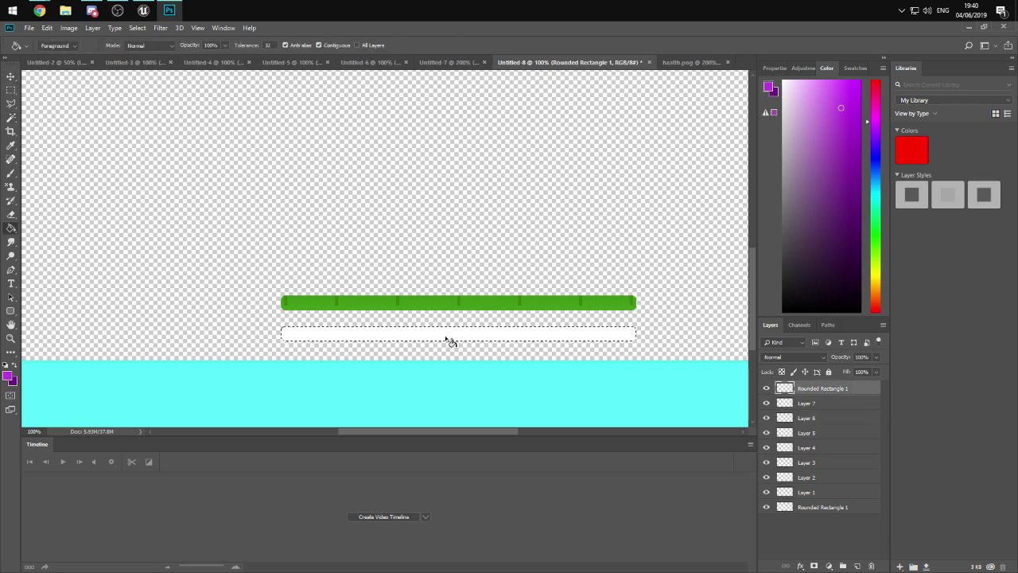
- Fill the selected lower bar with a vertical gradient between the two purples using the Gradient tool, and deselect it
{"action": "right_click", "coordinate": [13, 229]}
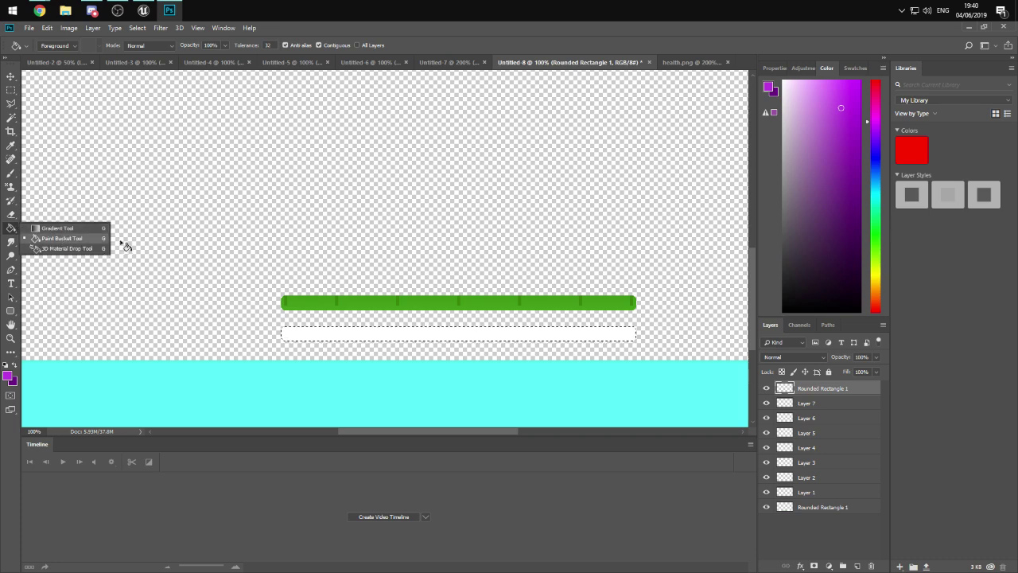
{"action": "left_click", "coordinate": [75, 230]}
{"action": "left_click_drag", "start_coordinate": [449, 241], "coordinate": [451, 378]}
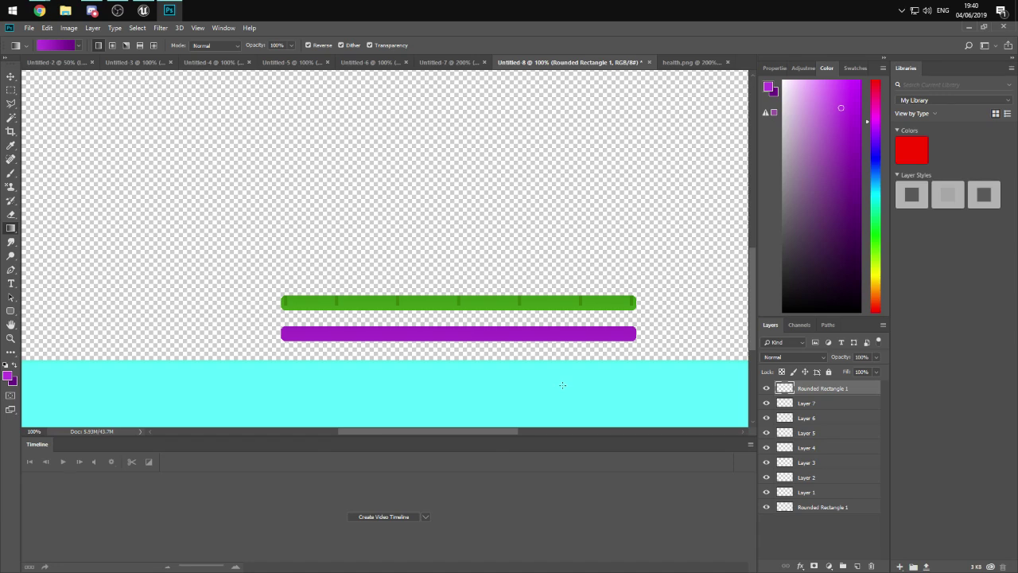
- Try another vertical purple gradient over the lower bar without a selection, and undo it
{"action": "key", "text": "ctrl+minus"}
{"action": "key", "text": "ctrl+minus"}
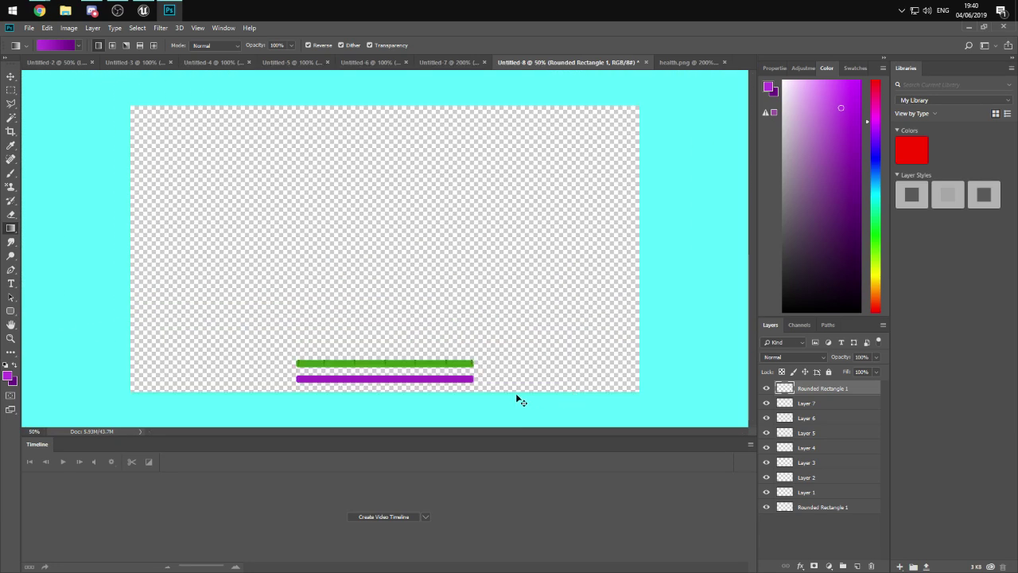
{"action": "scroll", "coordinate": [424, 358], "scroll_direction": "down", "scroll_amount": 3}
{"action": "scroll", "coordinate": [411, 355], "scroll_direction": "up", "scroll_amount": 4, "text": "alt"}
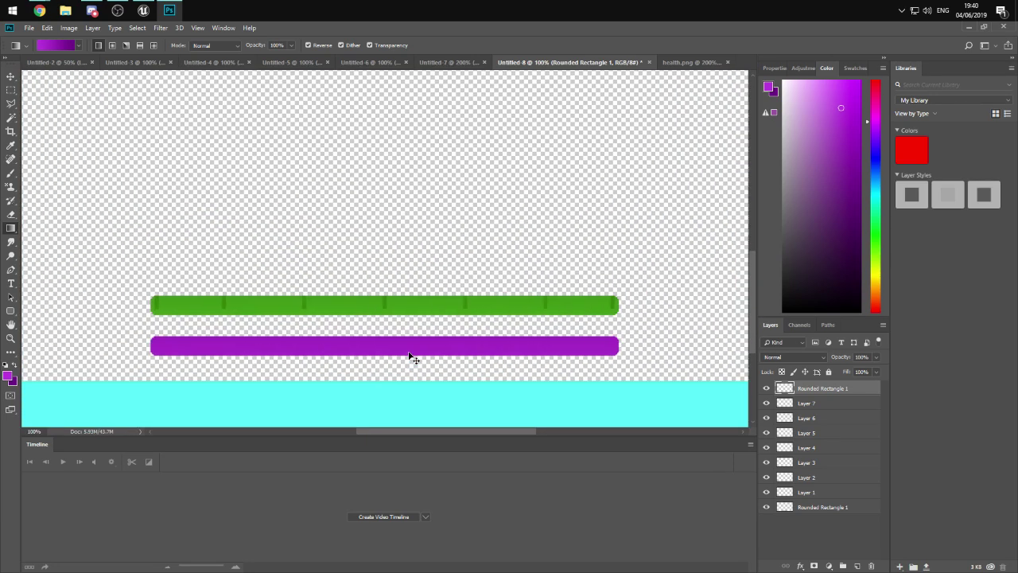
{"action": "scroll", "coordinate": [378, 335], "scroll_direction": "down", "scroll_amount": 4}
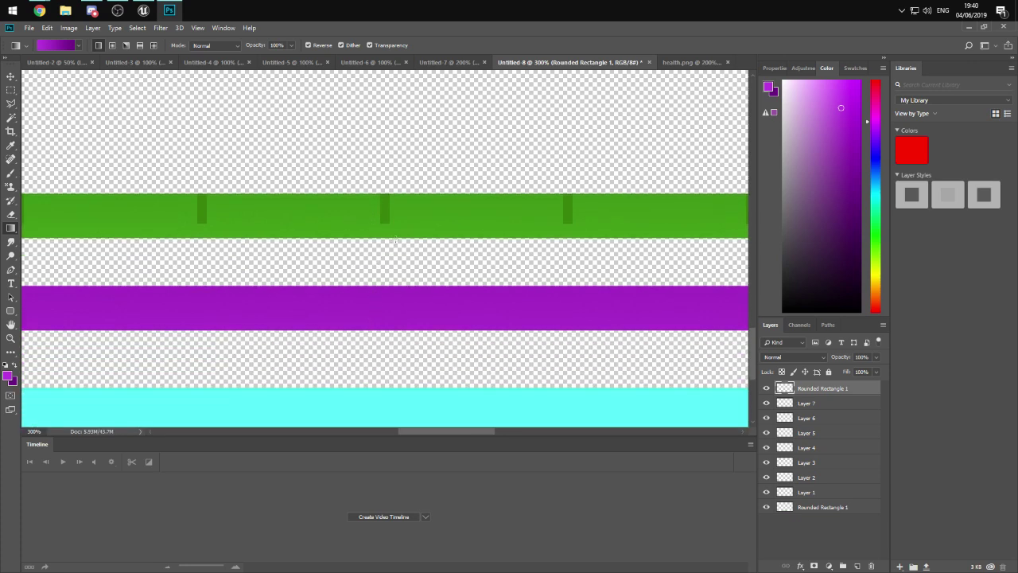
{"action": "left_click_drag", "start_coordinate": [396, 238], "coordinate": [395, 414]}
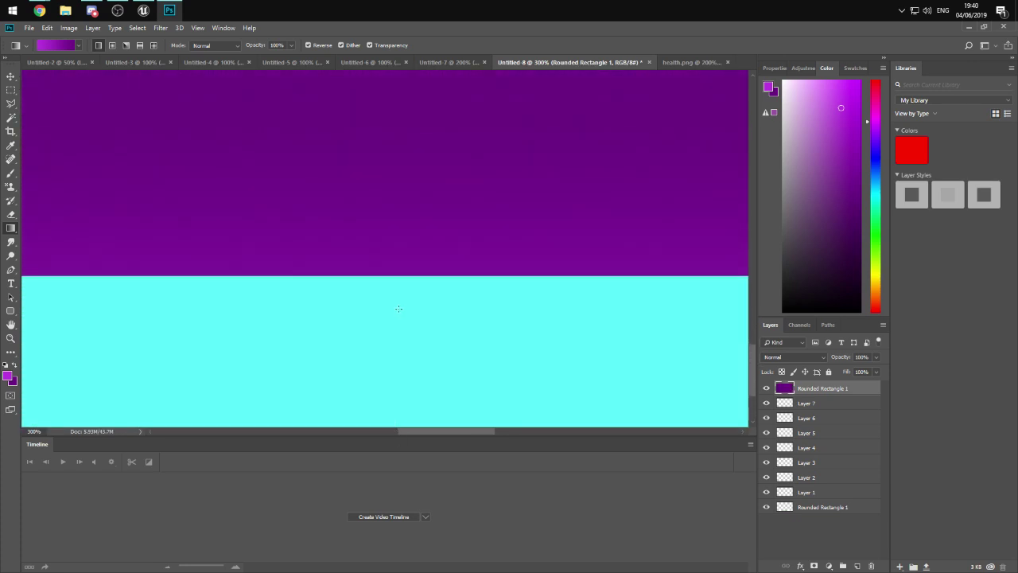
{"action": "scroll", "coordinate": [399, 308], "scroll_direction": "down", "scroll_amount": 1, "text": "alt"}
{"action": "key", "text": "ctrl+z"}
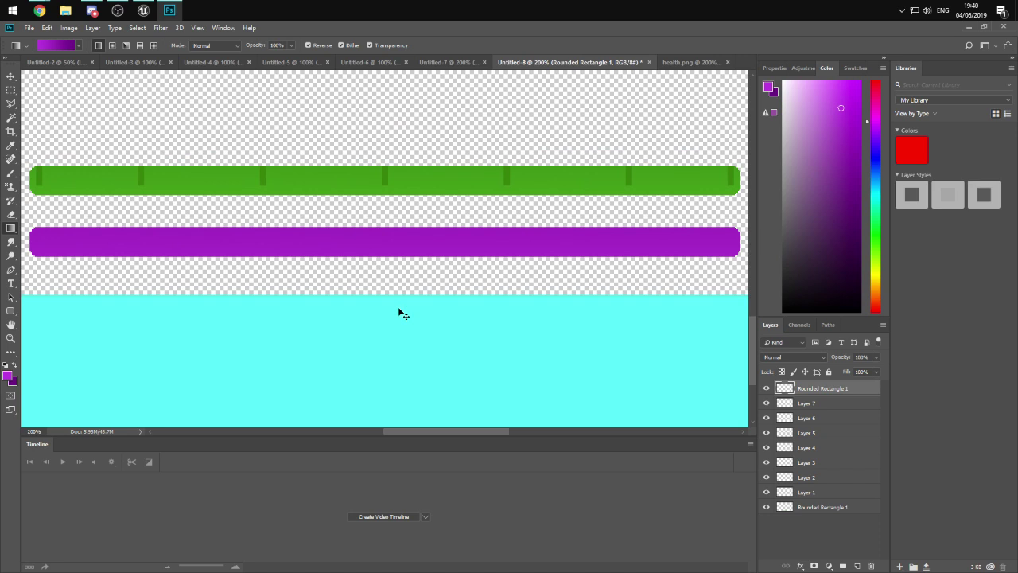
- Step back to the lower bar's selection, fill it with a shorter vertical purple gradient, and deselect it
{"action": "key", "text": "ctrl+z"}
{"action": "left_click_drag", "start_coordinate": [381, 238], "coordinate": [381, 301]}
{"action": "key", "text": "ctrl+d"}
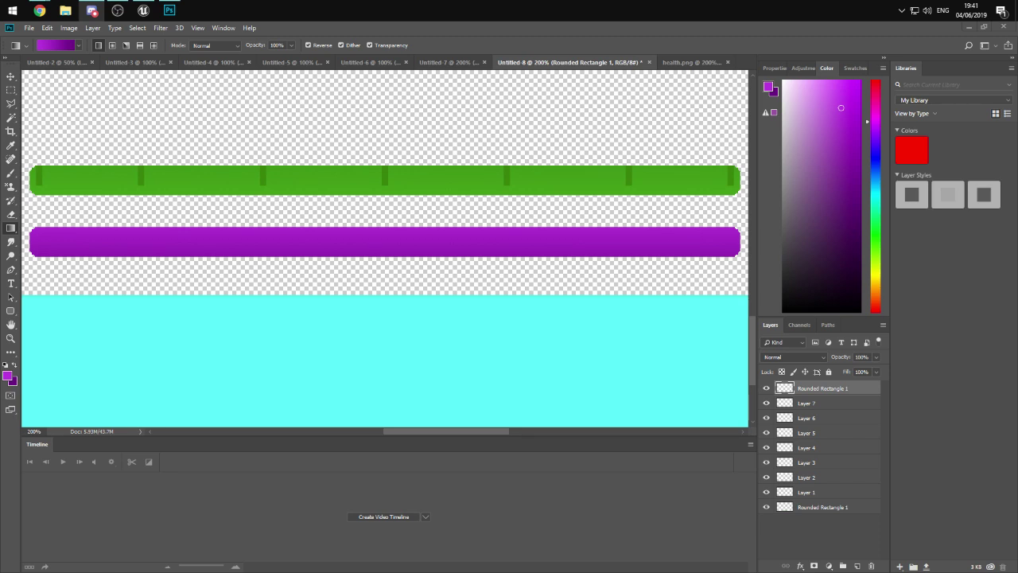
- Merge the seven tick mark layers, Layer 1 to Layer 7, into a single layer
{"action": "left_click", "coordinate": [11, 77]}
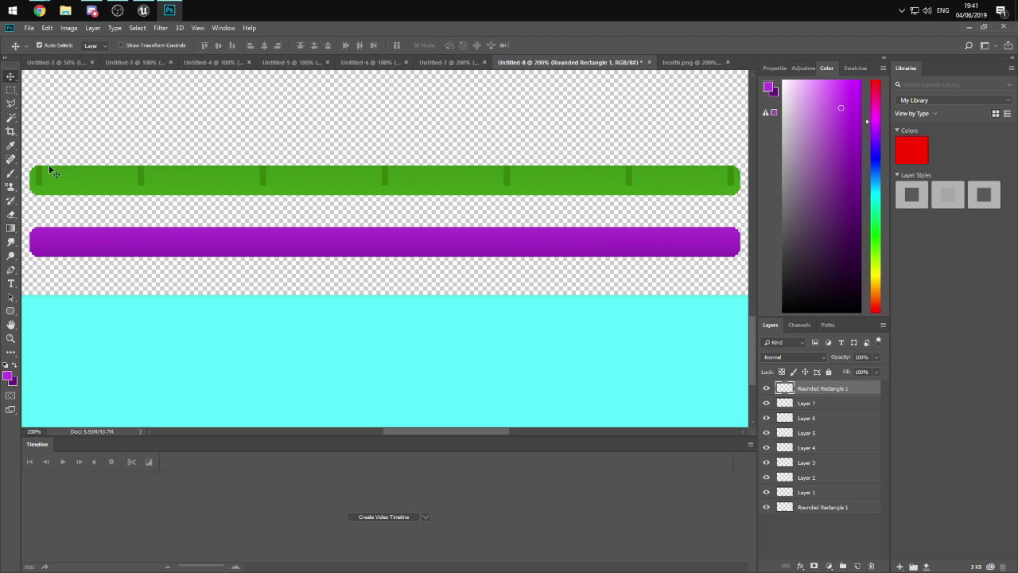
{"action": "left_click", "coordinate": [41, 179]}
{"action": "left_click", "coordinate": [824, 491], "text": "shift"}
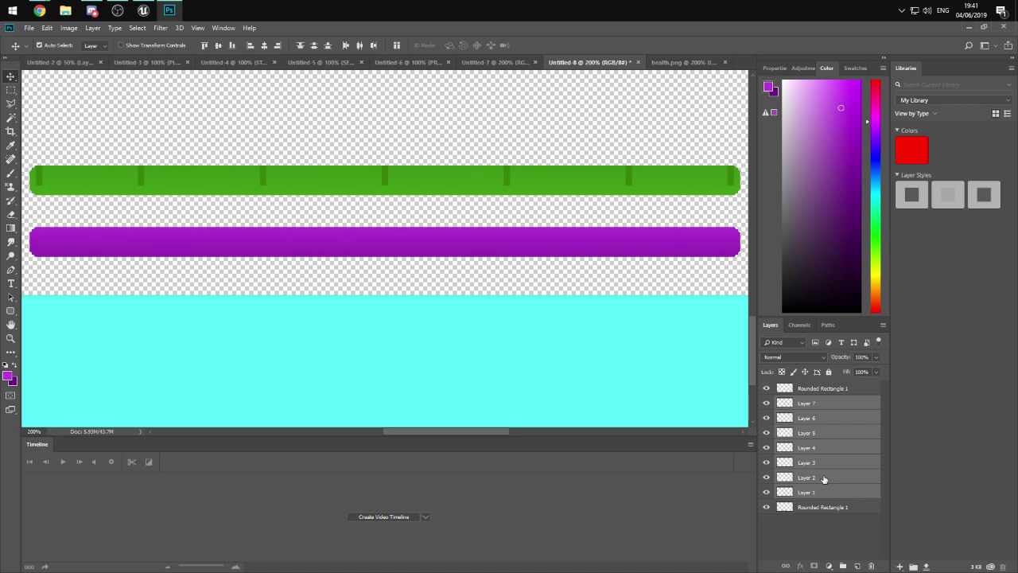
{"action": "right_click", "coordinate": [824, 479]}
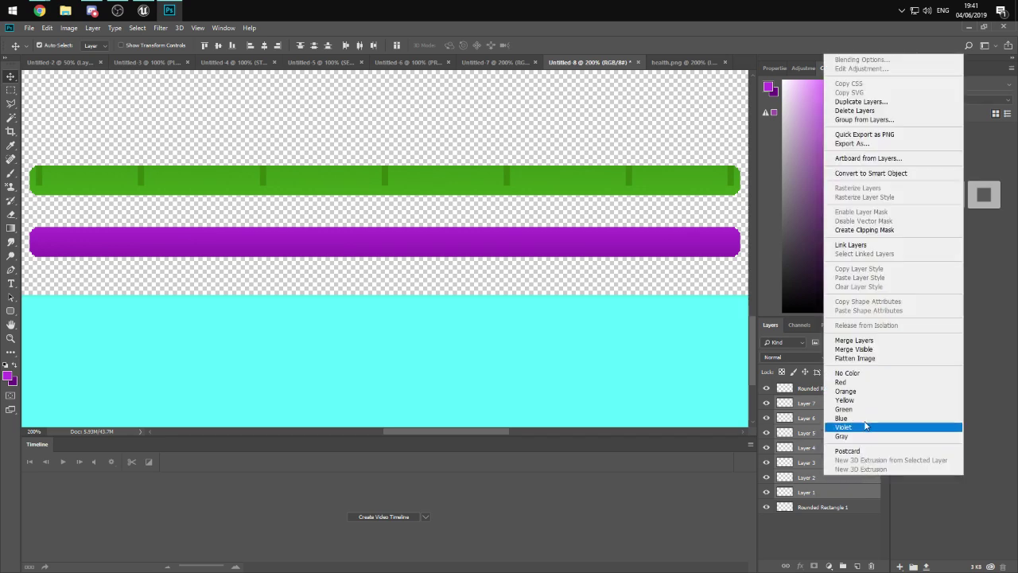
{"action": "left_click", "coordinate": [891, 341]}
- Duplicate the merged tick marks straight down onto the purple bar and bring the copy's layer to the top of the stack
{"action": "key", "text": "ctrl+j"}
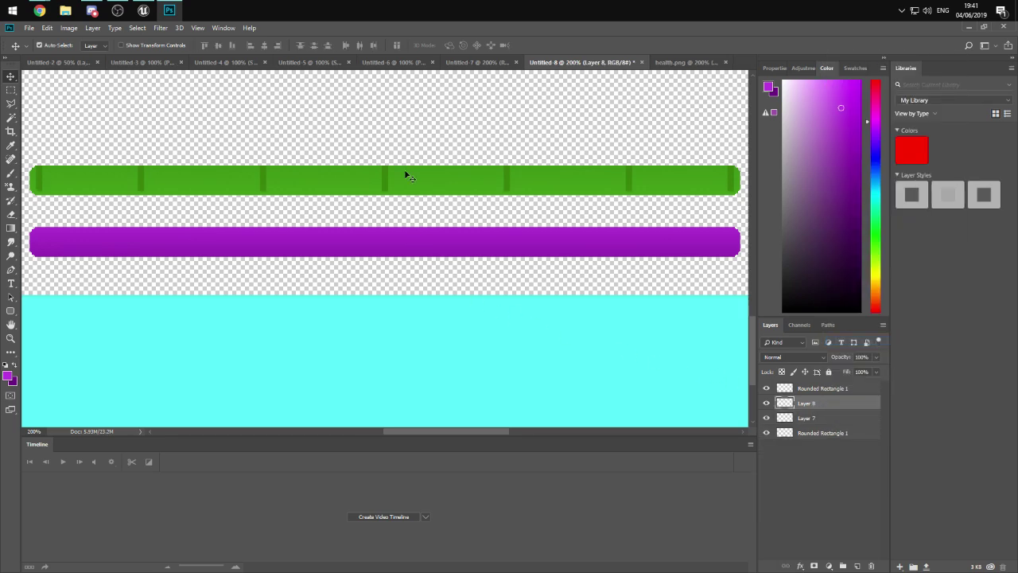
{"action": "left_click_drag", "start_coordinate": [404, 172], "coordinate": [387, 241]}
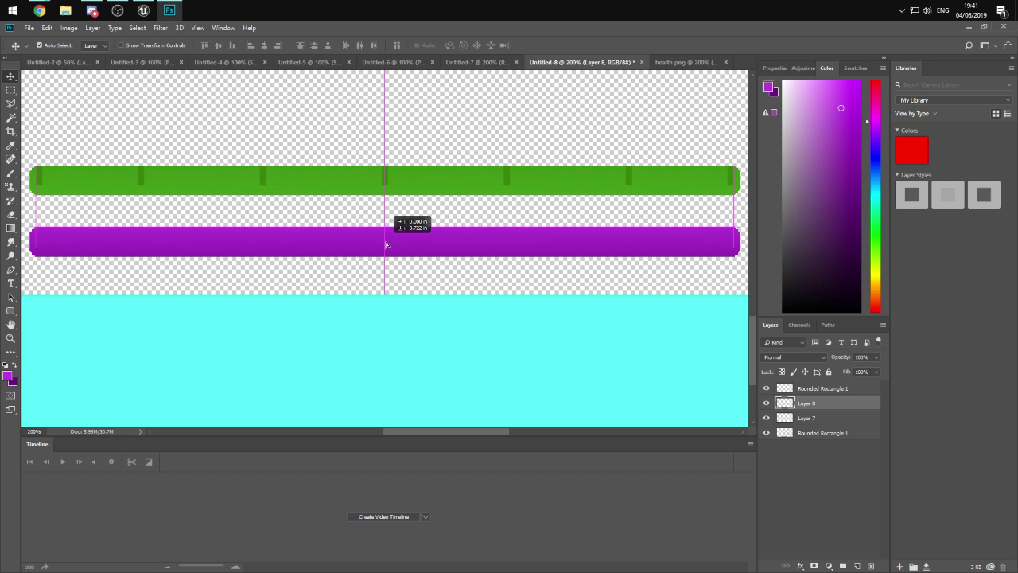
{"action": "key", "text": "ctrl+z"}
{"action": "left_click_drag", "start_coordinate": [818, 402], "coordinate": [816, 385]}
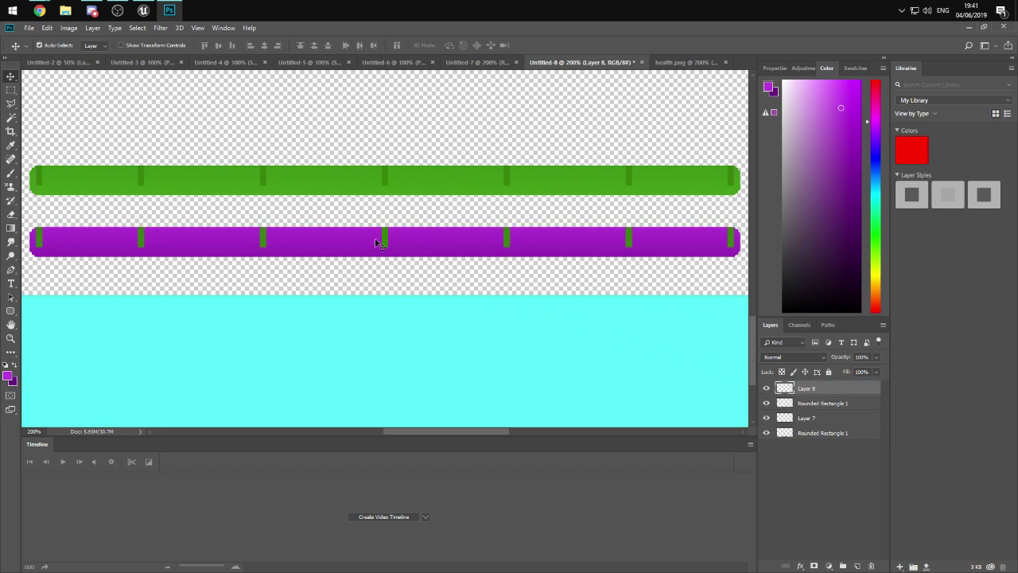
- Recolor all seven tick marks on the purple bar with a darker purple using the Paint Bucket tool
{"action": "left_click_drag", "start_coordinate": [850, 122], "coordinate": [849, 148]}
{"action": "key", "text": "g"}
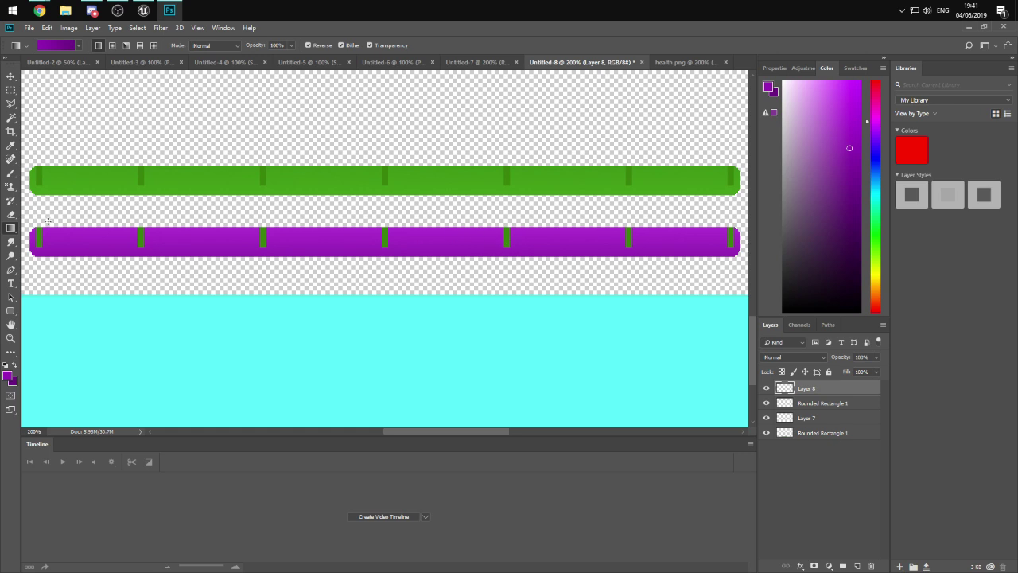
{"action": "left_click", "coordinate": [11, 228]}
{"action": "left_click_drag", "start_coordinate": [10, 229], "coordinate": [60, 237]}
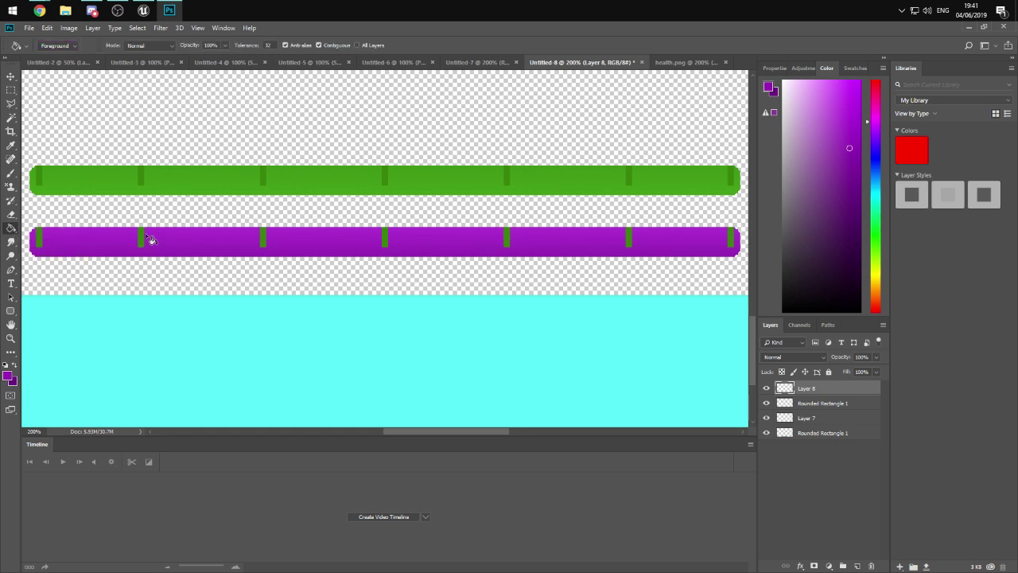
{"action": "left_click", "coordinate": [144, 240]}
{"action": "left_click", "coordinate": [264, 239]}
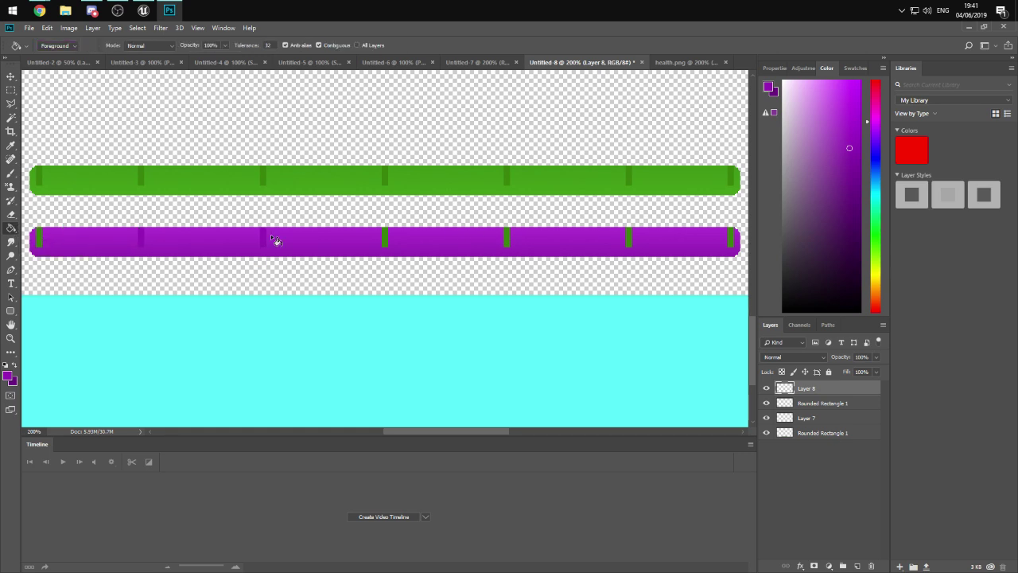
{"action": "left_click", "coordinate": [387, 240]}
{"action": "left_click", "coordinate": [509, 245]}
{"action": "left_click", "coordinate": [630, 245]}
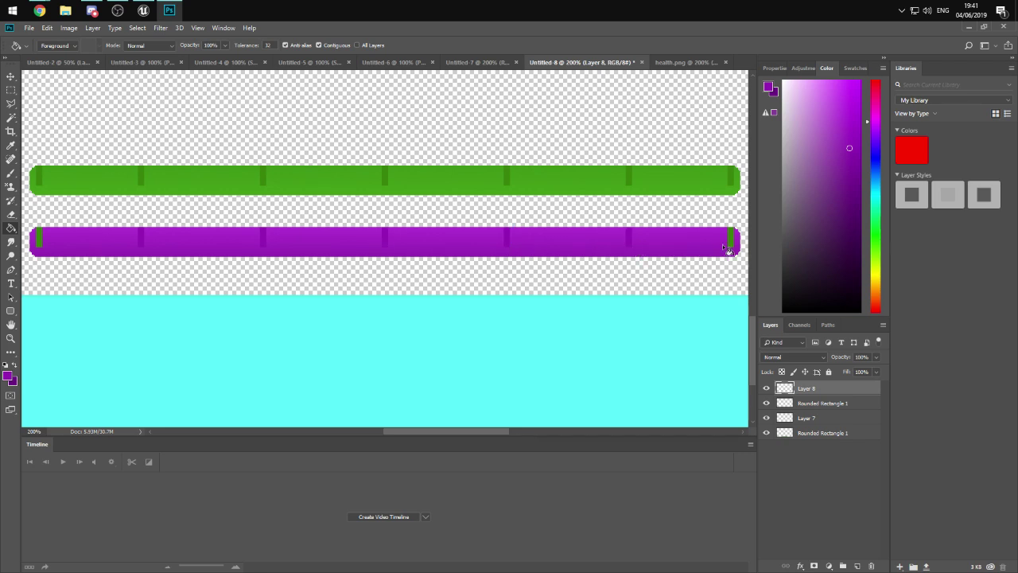
{"action": "left_click", "coordinate": [727, 248]}
{"action": "left_click", "coordinate": [42, 240]}
{"action": "key", "text": "v"}
{"action": "key", "text": "ctrl+minus"}
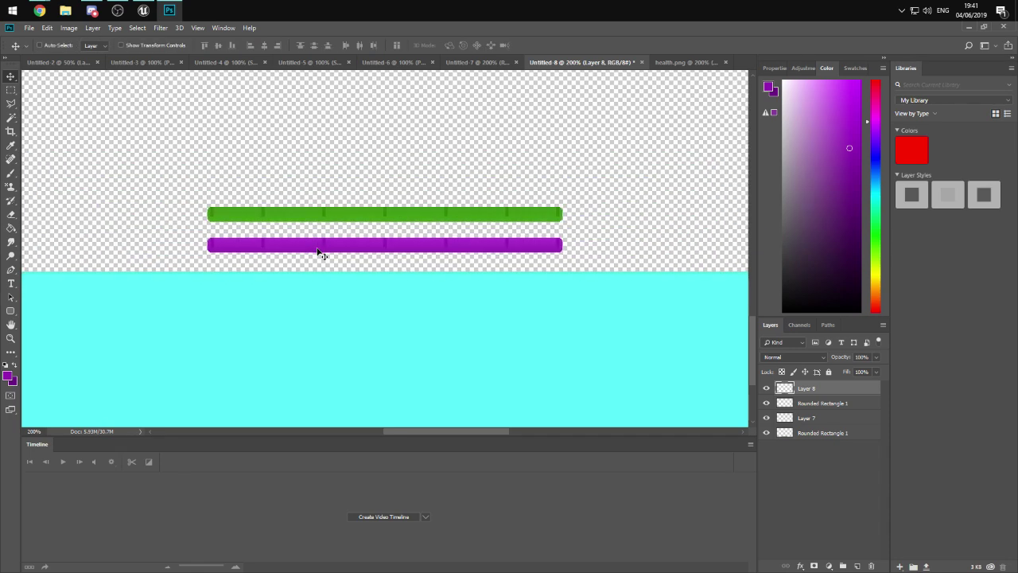
{"action": "key", "text": "ctrl+minus"}
{"action": "key", "text": "ctrl+minus"}
{"action": "key", "text": "ctrl+minus"}
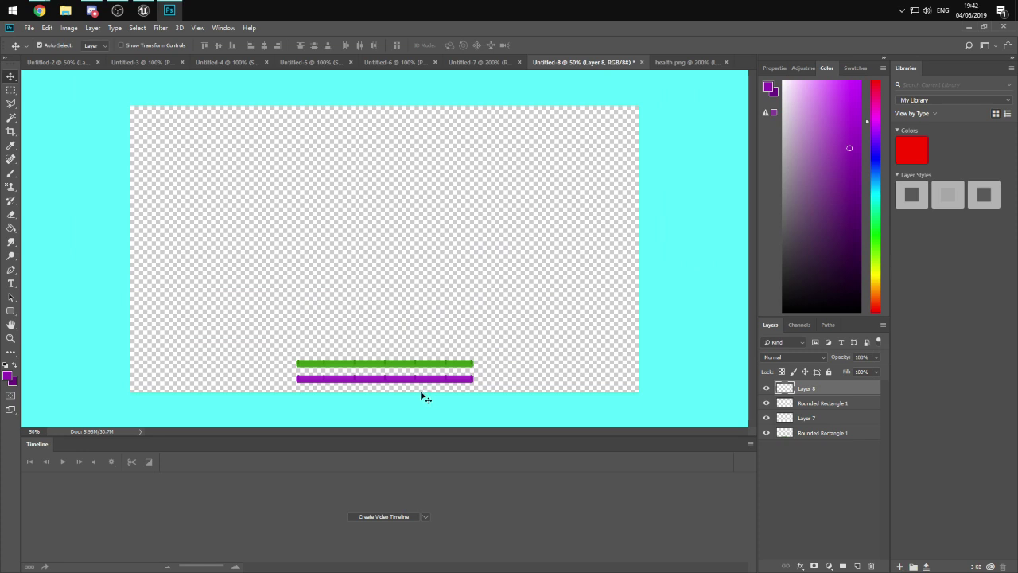
{"action": "left_click", "coordinate": [477, 391]}
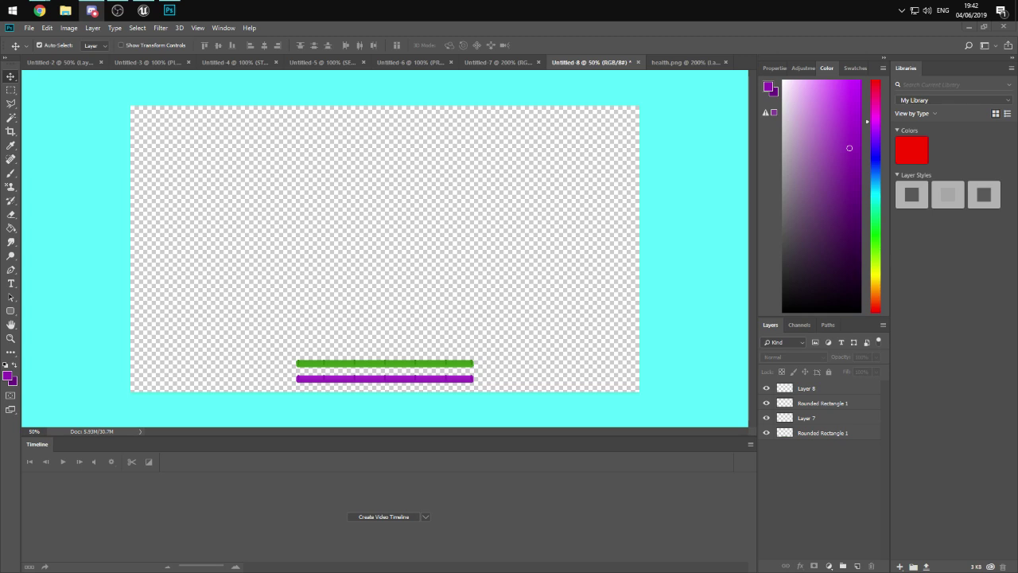
{"action": "key", "text": "alt+Tab"}
{"action": "key", "text": "alt+Tab"}
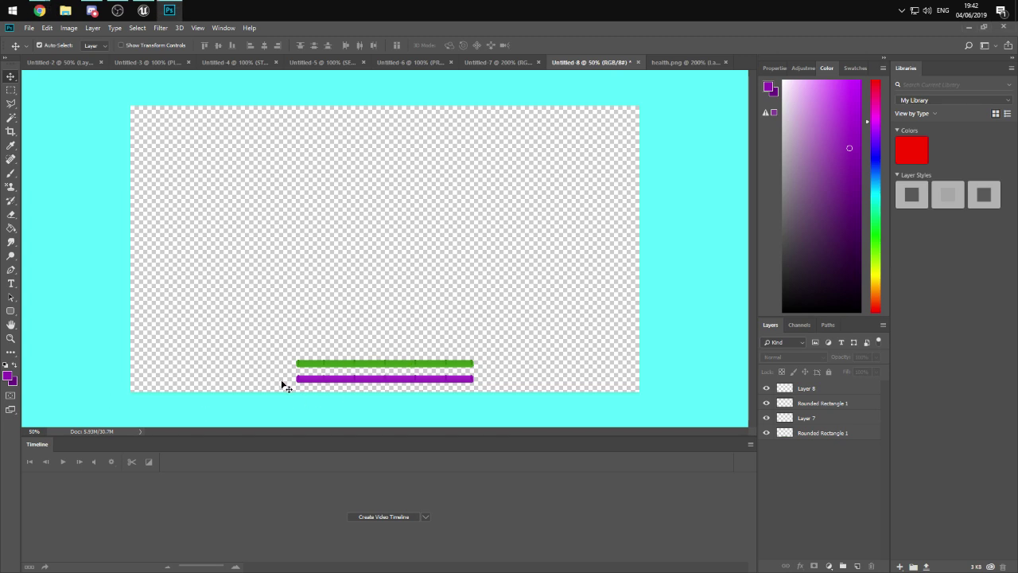
- Try drawing a black square above the bars with the Rectangle tool, and undo it
{"action": "key", "text": "ctrl+plus"}
{"action": "scroll", "coordinate": [302, 342], "scroll_direction": "down", "scroll_amount": 2}
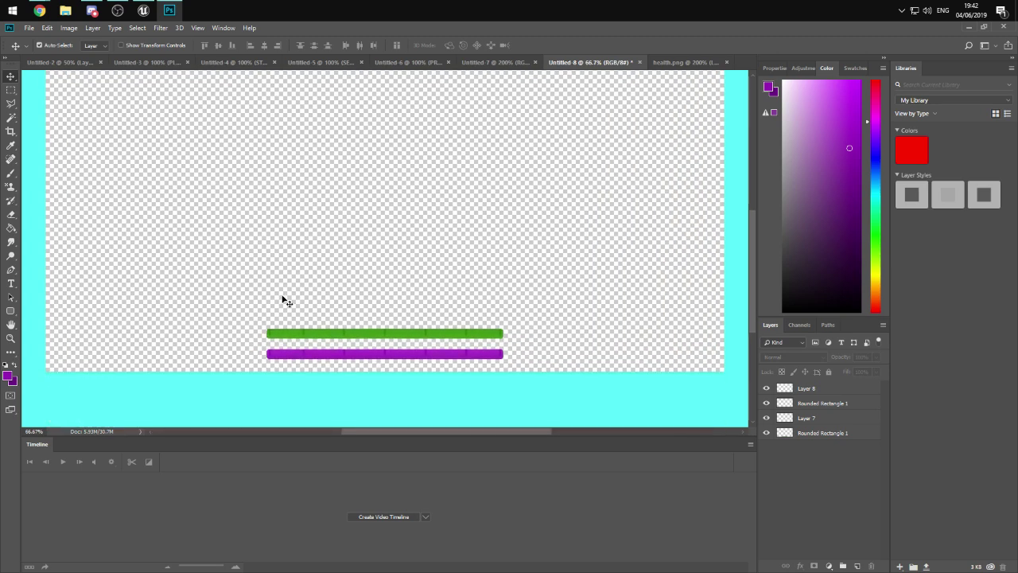
{"action": "scroll", "coordinate": [279, 300], "scroll_direction": "up", "scroll_amount": 2}
{"action": "left_click_drag", "start_coordinate": [11, 311], "coordinate": [55, 320]}
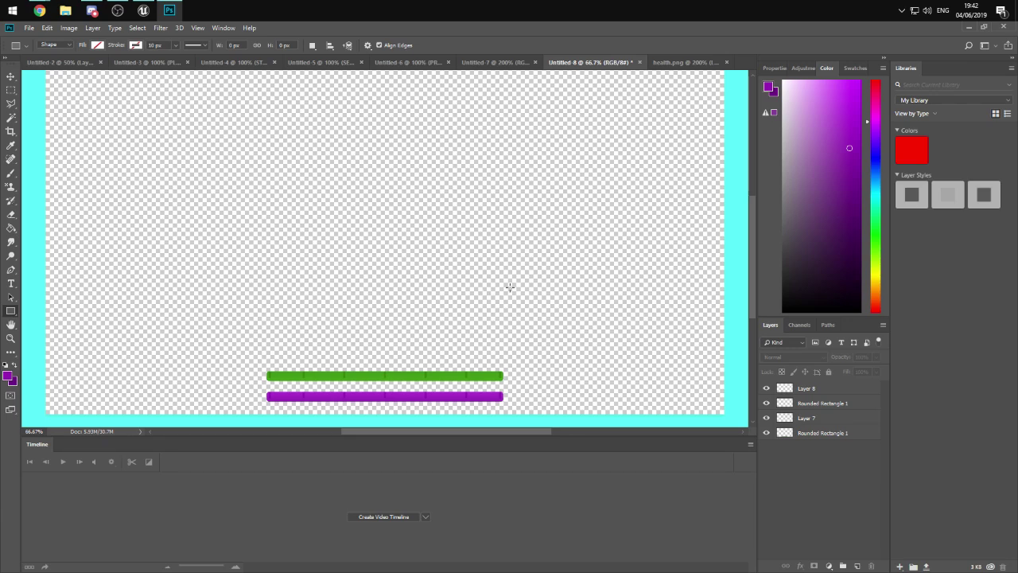
{"action": "left_click", "coordinate": [783, 311]}
{"action": "left_click_drag", "start_coordinate": [288, 281], "coordinate": [358, 319], "text": "shift"}
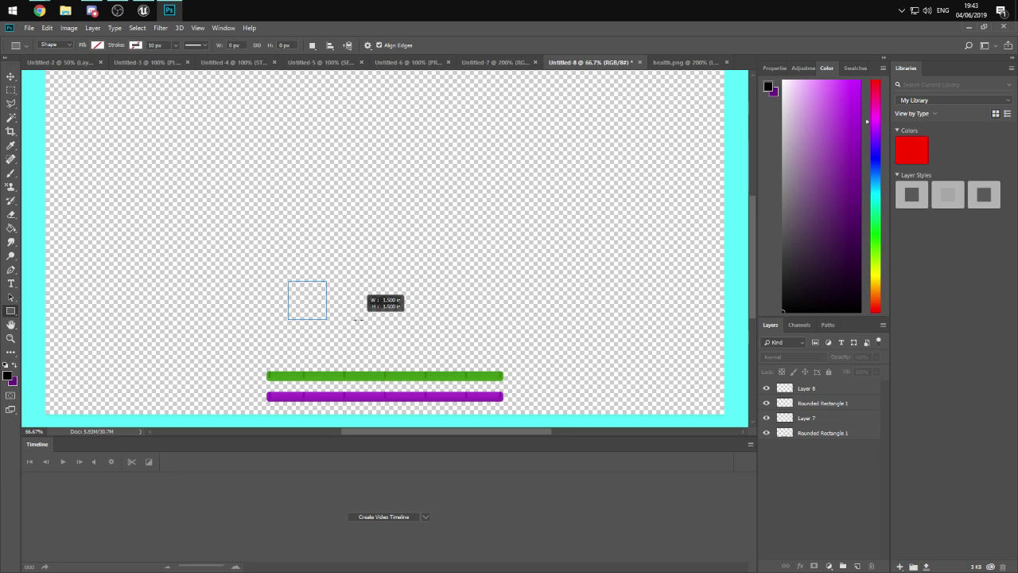
{"action": "left_click_drag", "start_coordinate": [358, 319], "coordinate": [358, 319], "text": "shift"}
{"action": "key", "text": "ctrl+z"}
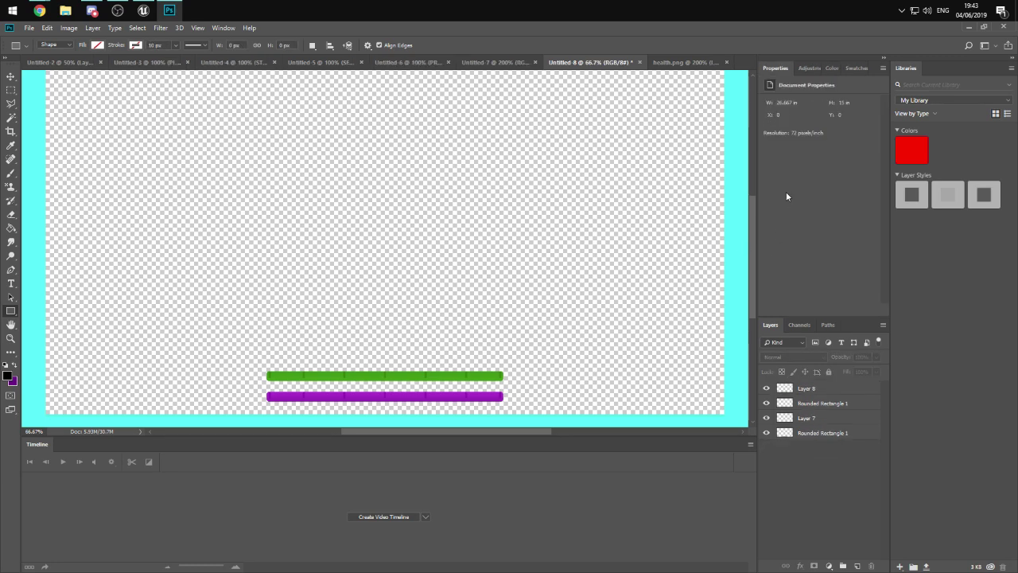
- Set the foreground color to dark gray and draw a square of about 117 px above the green bar with the Rectangle tool
{"action": "left_click", "coordinate": [828, 72]}
{"action": "left_click", "coordinate": [781, 272]}
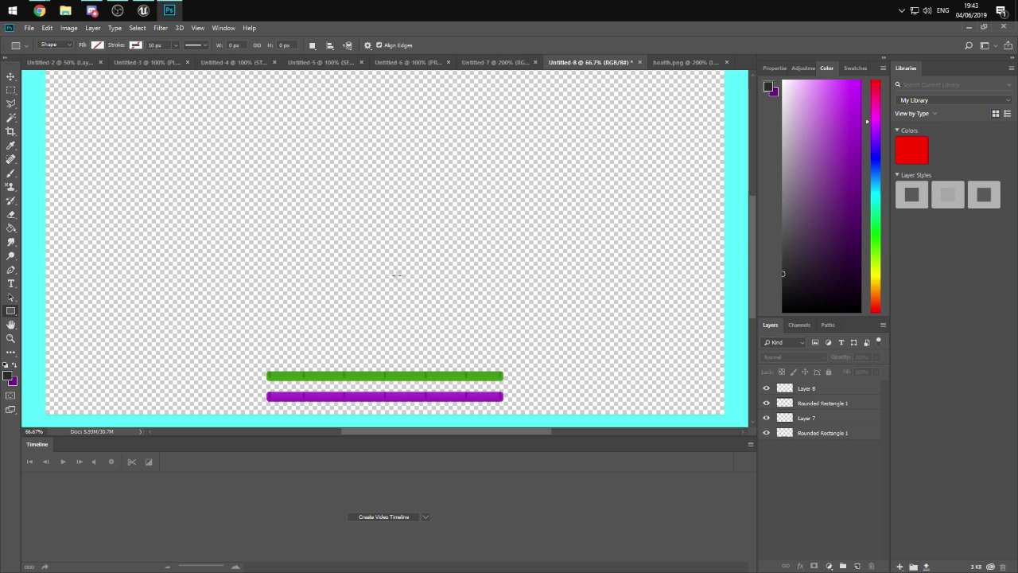
{"action": "left_click_drag", "start_coordinate": [339, 276], "coordinate": [381, 318], "text": "shift"}
{"action": "left_click", "coordinate": [435, 263]}
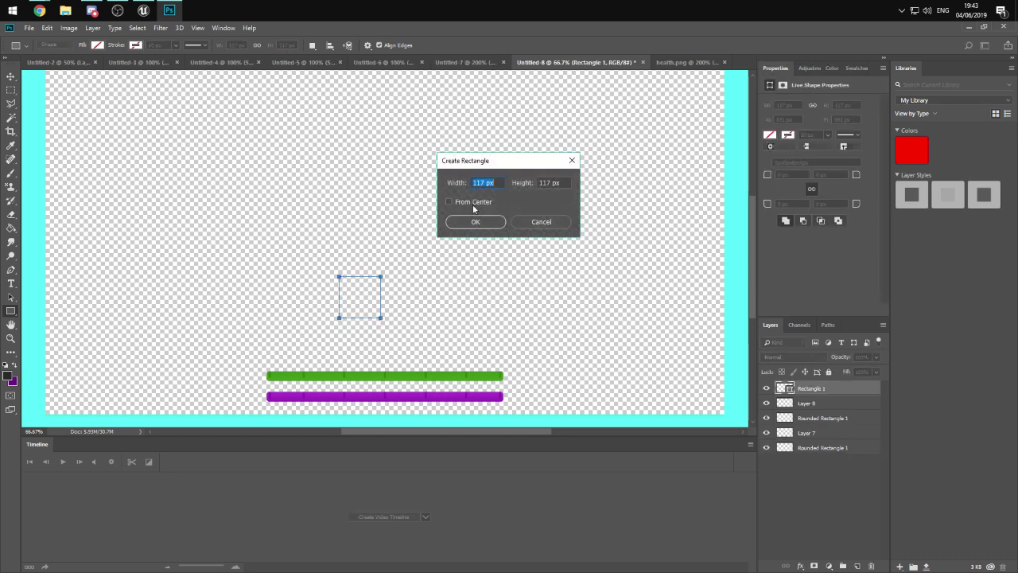
{"action": "left_click", "coordinate": [491, 222]}
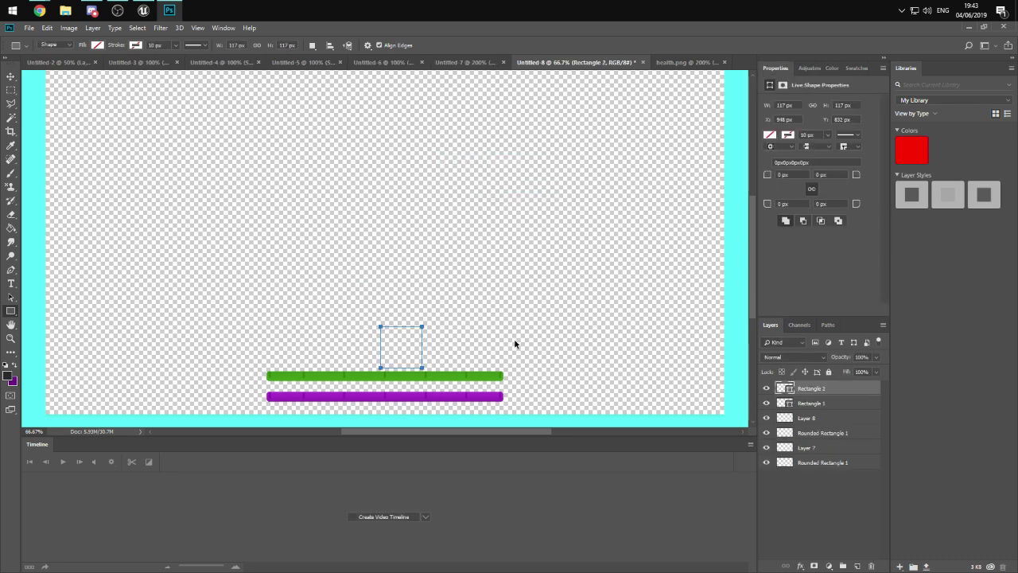
{"action": "key", "text": "ctrl+z"}
- Turn the square's path into a new anti-aliased selection with a feather radius of 0 pixels
{"action": "right_click", "coordinate": [348, 289]}
{"action": "left_click", "coordinate": [398, 327]}
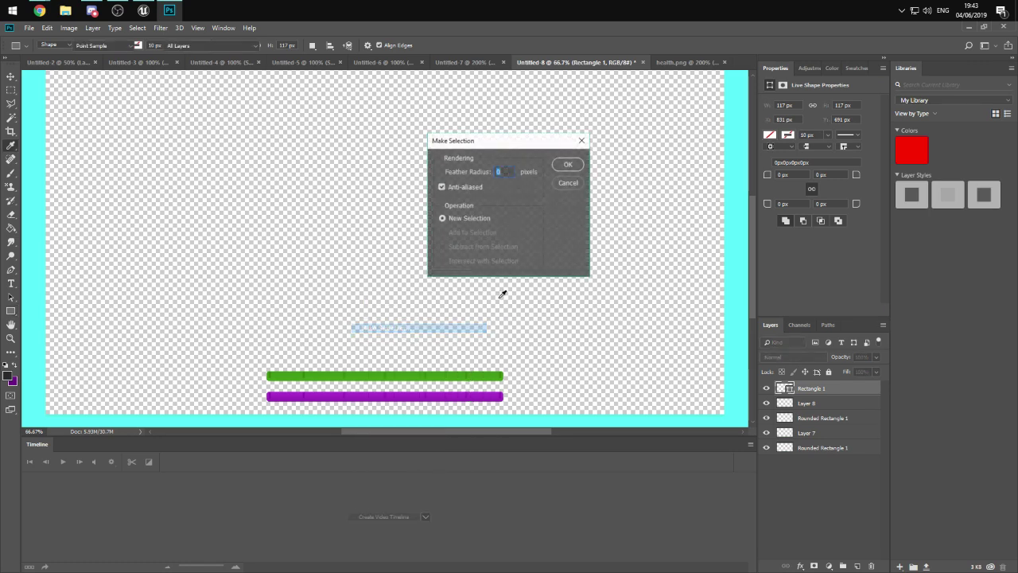
{"action": "left_click", "coordinate": [568, 164]}
- Rasterize the Rectangle 1 layer and fill the selected square with dark gray using the Paint Bucket tool, ending with no selection
{"action": "key", "text": "g"}
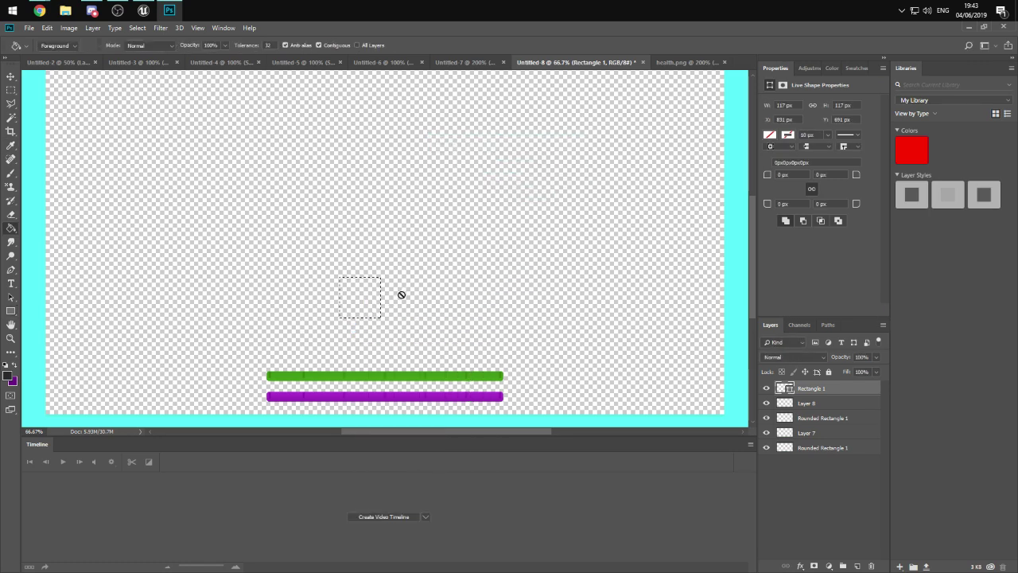
{"action": "right_click", "coordinate": [819, 393]}
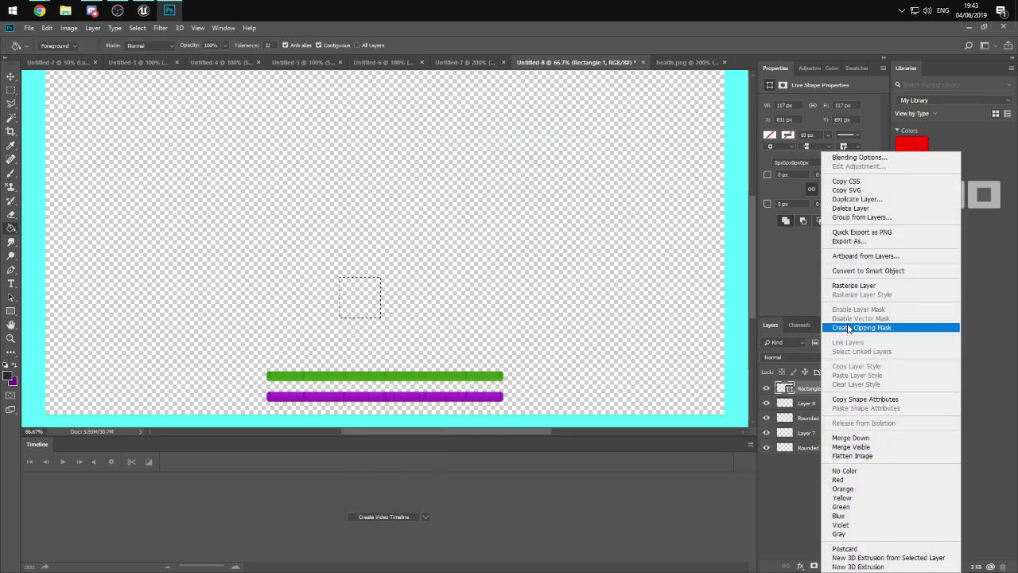
{"action": "left_click", "coordinate": [852, 285]}
{"action": "left_click", "coordinate": [378, 304]}
{"action": "key", "text": "ctrl+d"}
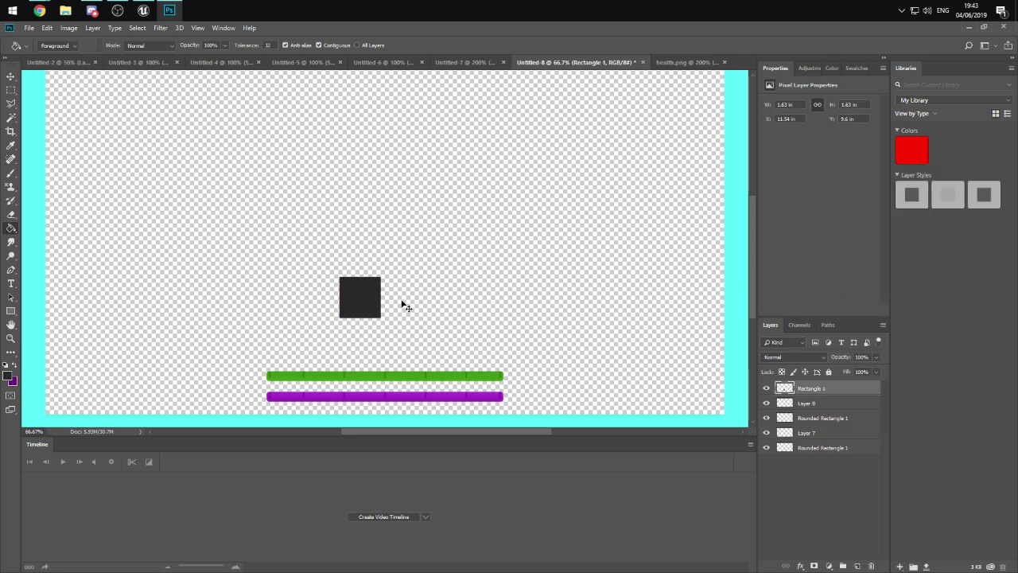
- Rotate the dark gray square into a diamond and center it above the green bar
{"action": "key", "text": "ctrl+t"}
{"action": "left_click_drag", "start_coordinate": [383, 253], "coordinate": [426, 279]}
{"action": "left_click", "coordinate": [480, 46]}
{"action": "key", "text": "v"}
{"action": "mouse_move", "coordinate": [364, 305]}
{"action": "left_mouse_down"}
{"action": "mouse_move", "coordinate": [394, 301]}
{"action": "mouse_move", "coordinate": [390, 331]}
{"action": "left_mouse_up"}
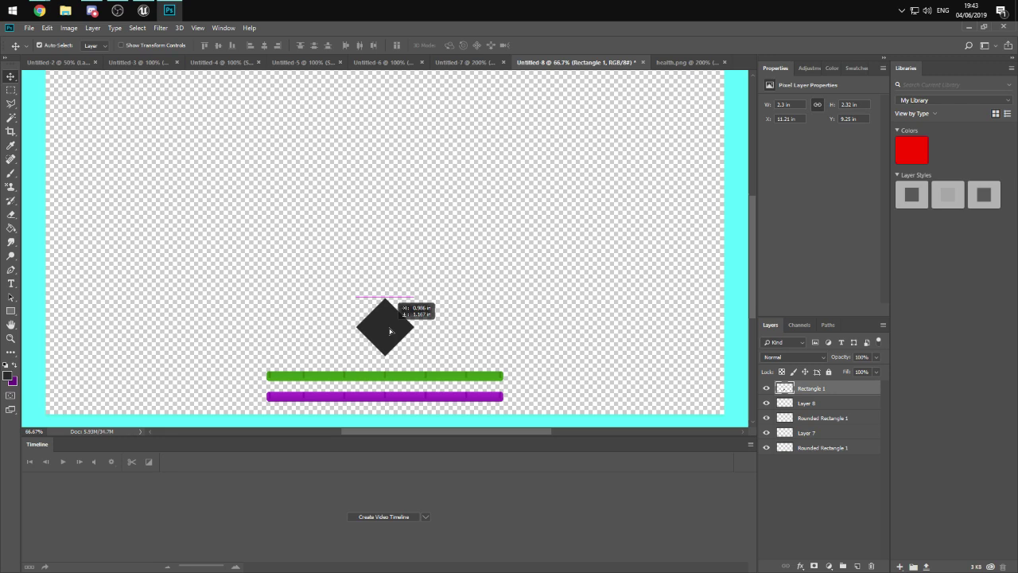
{"action": "left_click_drag", "start_coordinate": [390, 331], "coordinate": [390, 331]}
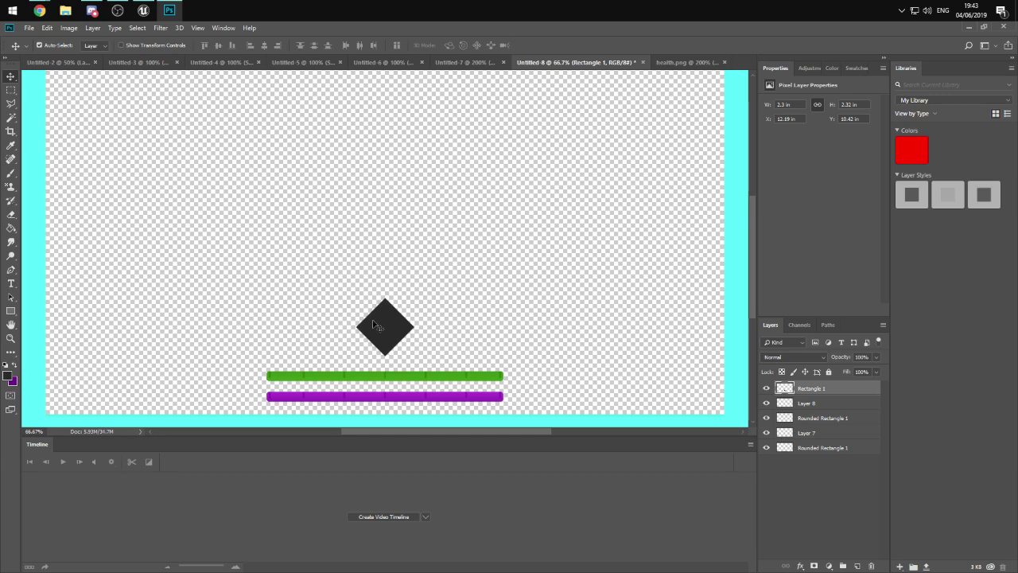
{"action": "left_click", "coordinate": [403, 333]}
{"action": "key", "text": "ctrl+minus"}
{"action": "key", "text": "ctrl+plus"}
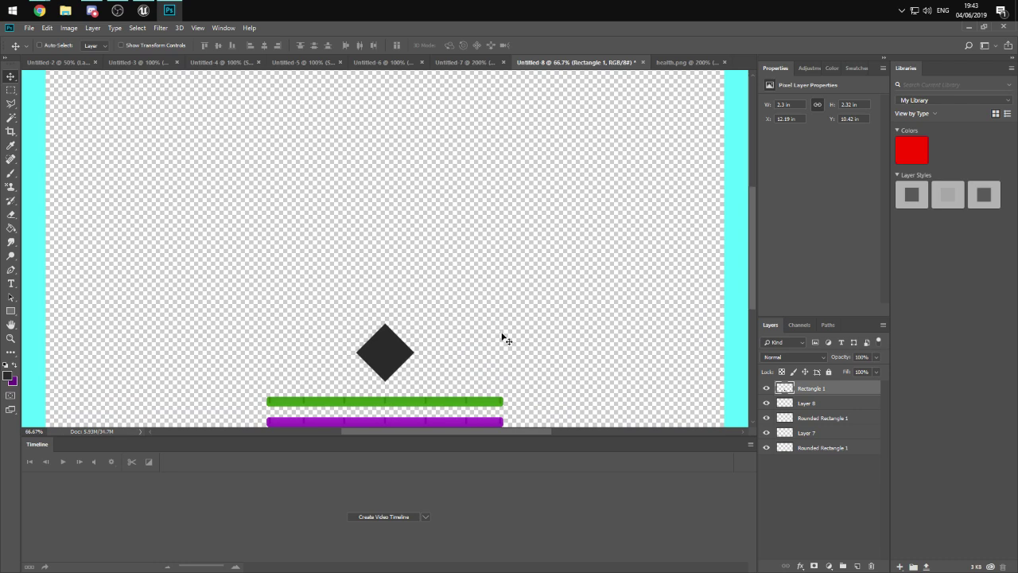
{"action": "scroll", "coordinate": [477, 330], "scroll_direction": "down", "scroll_amount": 1}
{"action": "key", "text": "ctrl+plus"}
{"action": "key", "text": "ctrl+minus"}
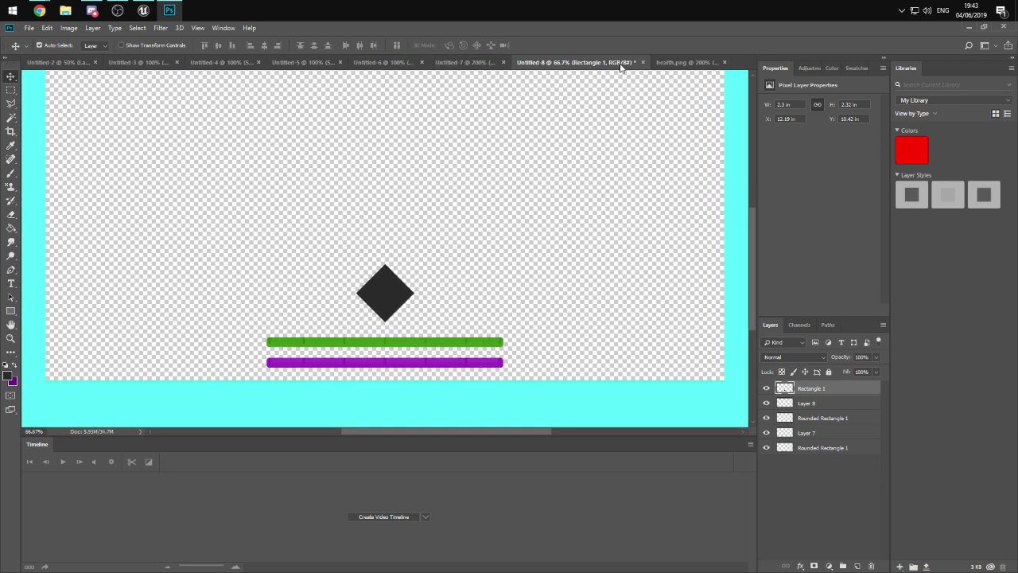
- Close health.png and open hud.psd from the UI folder of Aventale Assets
{"action": "left_click", "coordinate": [684, 63]}
{"action": "left_click", "coordinate": [726, 62]}
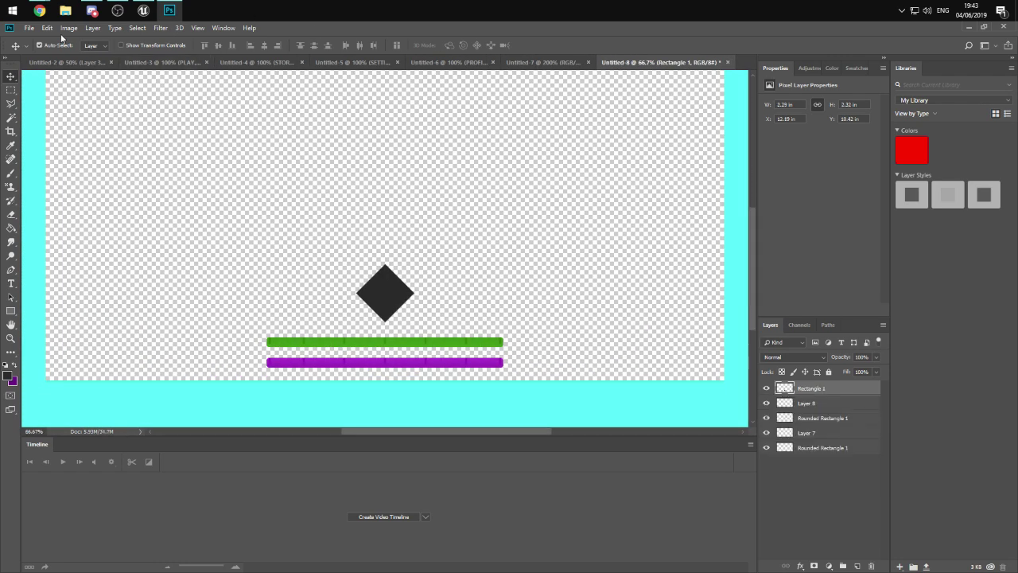
{"action": "left_click", "coordinate": [28, 28]}
{"action": "left_click", "coordinate": [42, 49]}
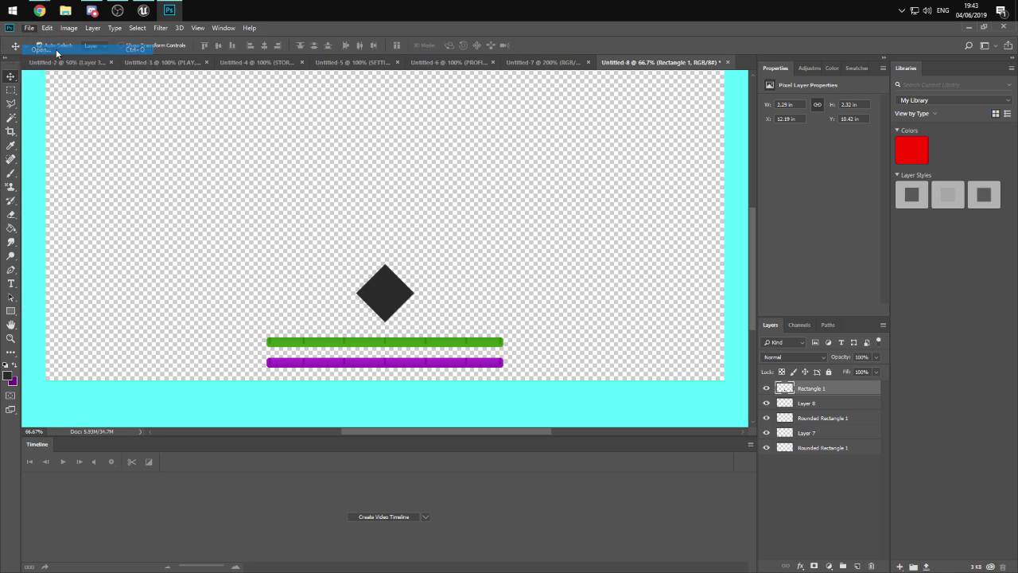
{"action": "left_click", "coordinate": [216, 168]}
{"action": "scroll", "coordinate": [245, 179], "scroll_direction": "down", "scroll_amount": 2}
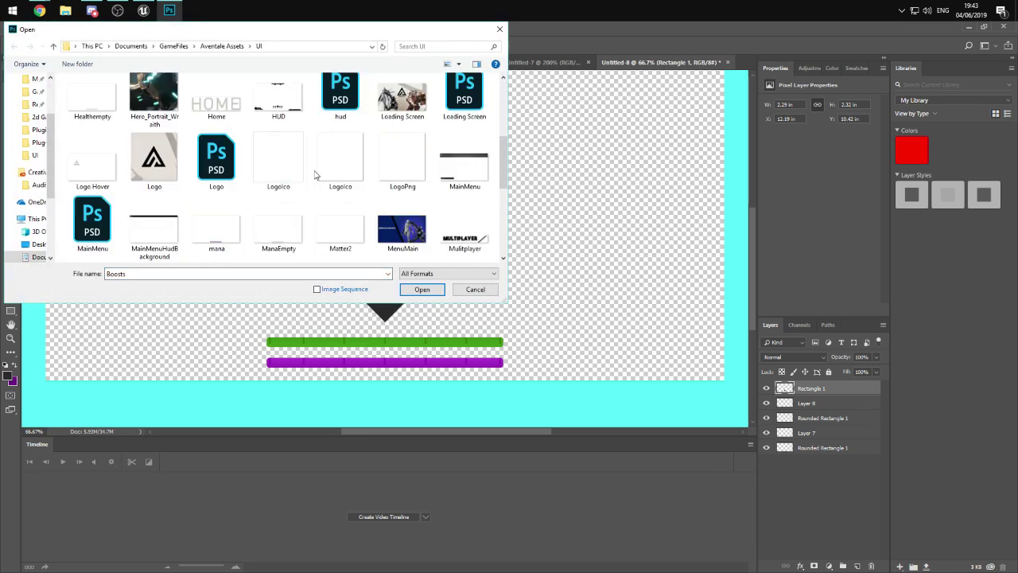
{"action": "key", "text": "Escape"}
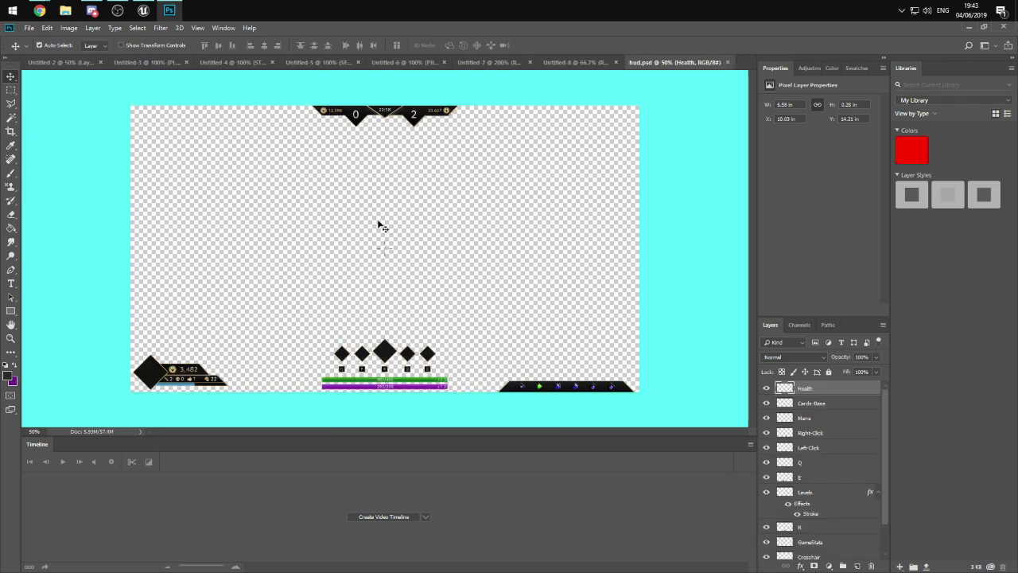
- Examine the row of ability diamonds and key labels above the health and mana bars in hud.psd
{"action": "left_click", "coordinate": [394, 336]}
{"action": "key", "text": "ctrl+1"}
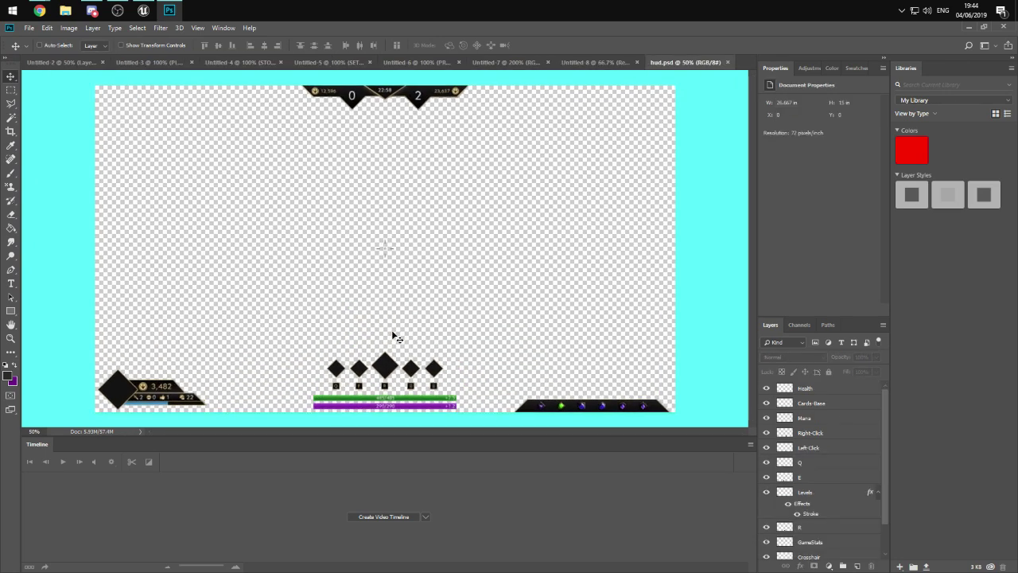
{"action": "scroll", "coordinate": [427, 353], "scroll_direction": "down", "scroll_amount": 4}
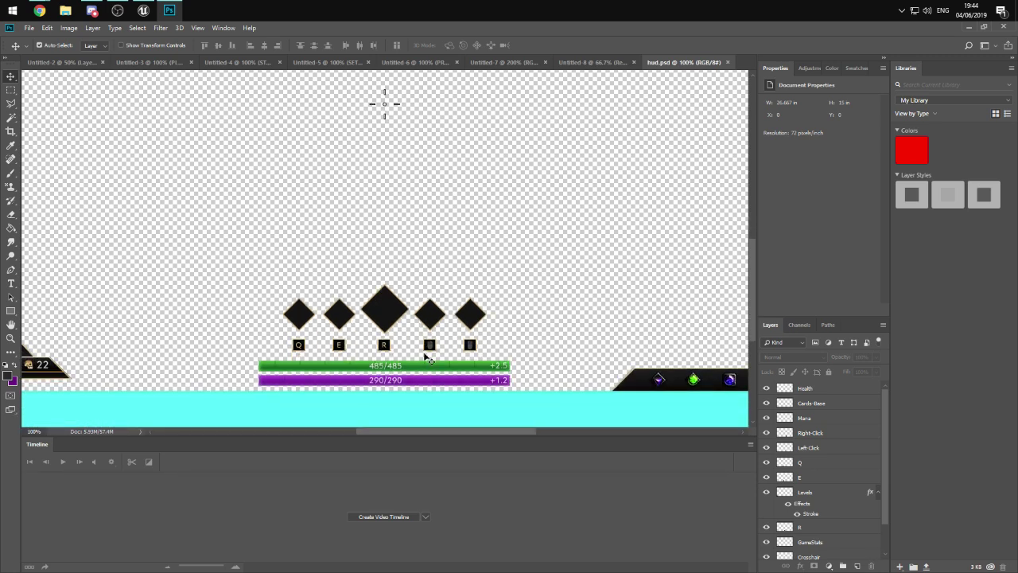
- Inspect the gold-outlined ability diamonds and their letter and mouse key icons up close in hud.psd
{"action": "key", "text": "ctrl+plus"}
{"action": "scroll", "coordinate": [427, 357], "scroll_direction": "down", "scroll_amount": 3}
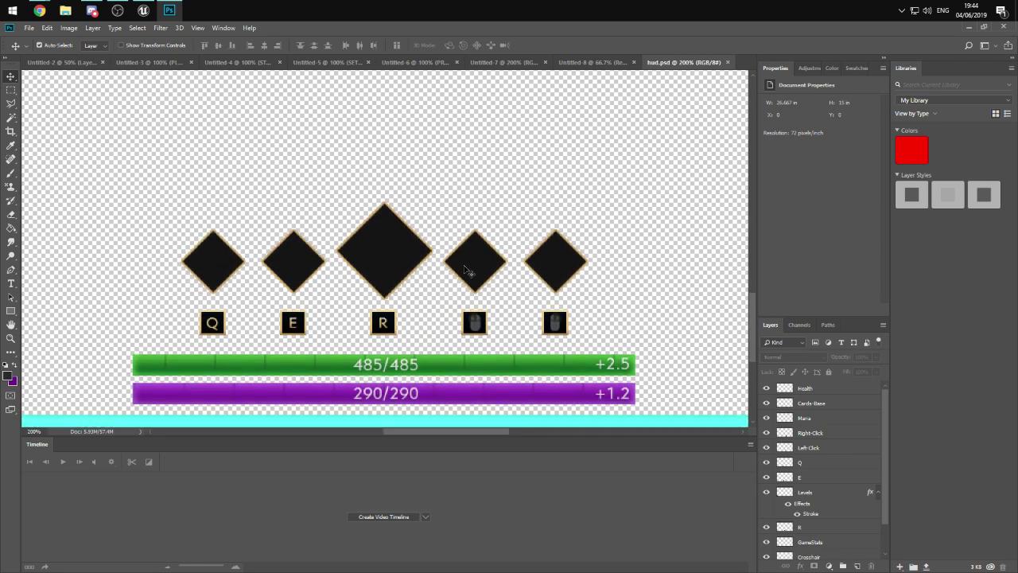
{"action": "scroll", "coordinate": [354, 276], "scroll_direction": "down", "scroll_amount": 1}
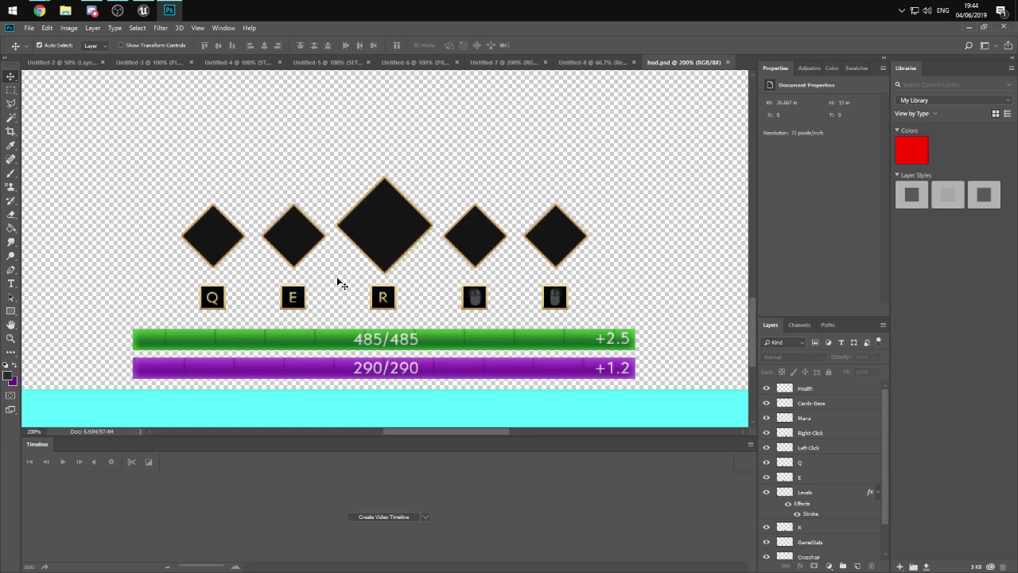
{"action": "key", "text": "ctrl+minus"}
{"action": "key", "text": "ctrl+minus"}
{"action": "key", "text": "ctrl+plus"}
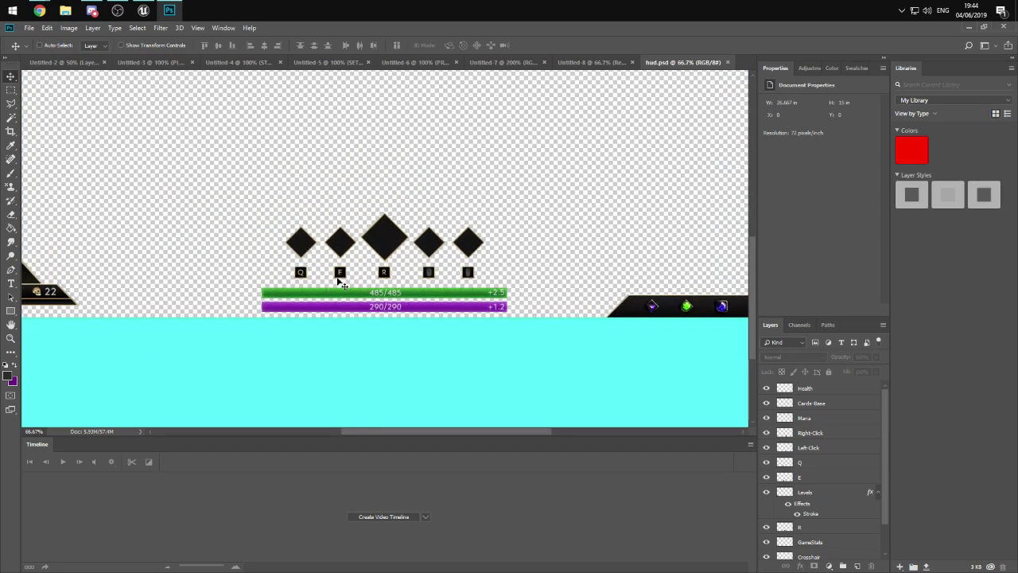
{"action": "key", "text": "ctrl+plus"}
{"action": "key", "text": "ctrl+plus"}
{"action": "key", "text": "ctrl+plus"}
{"action": "key", "text": "ctrl+plus"}
{"action": "key", "text": "ctrl+plus"}
- Move the Left-Click layer and the Right-Click layer to the top of the layer stack
{"action": "left_click", "coordinate": [624, 370]}
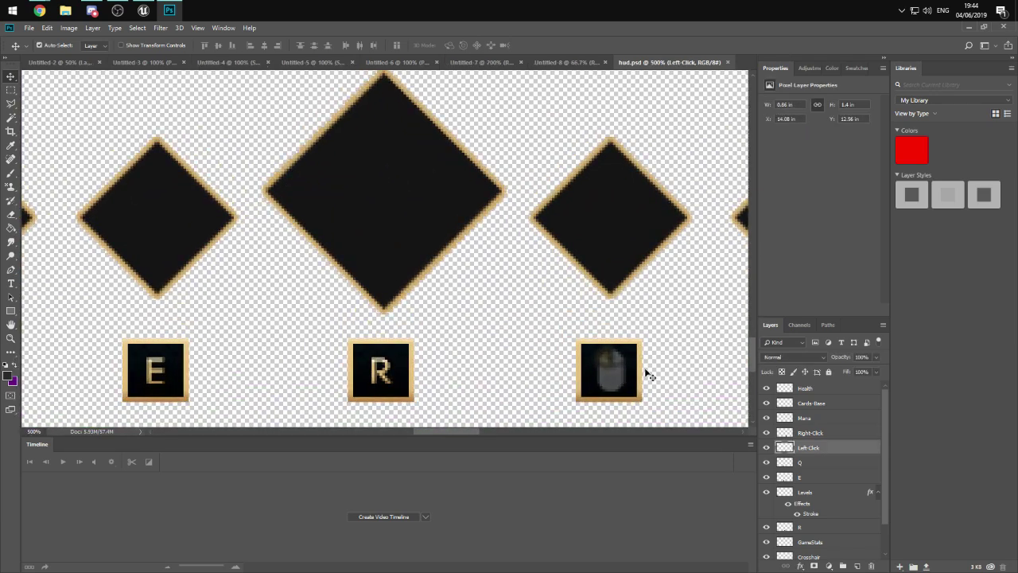
{"action": "left_click_drag", "start_coordinate": [820, 448], "coordinate": [789, 389]}
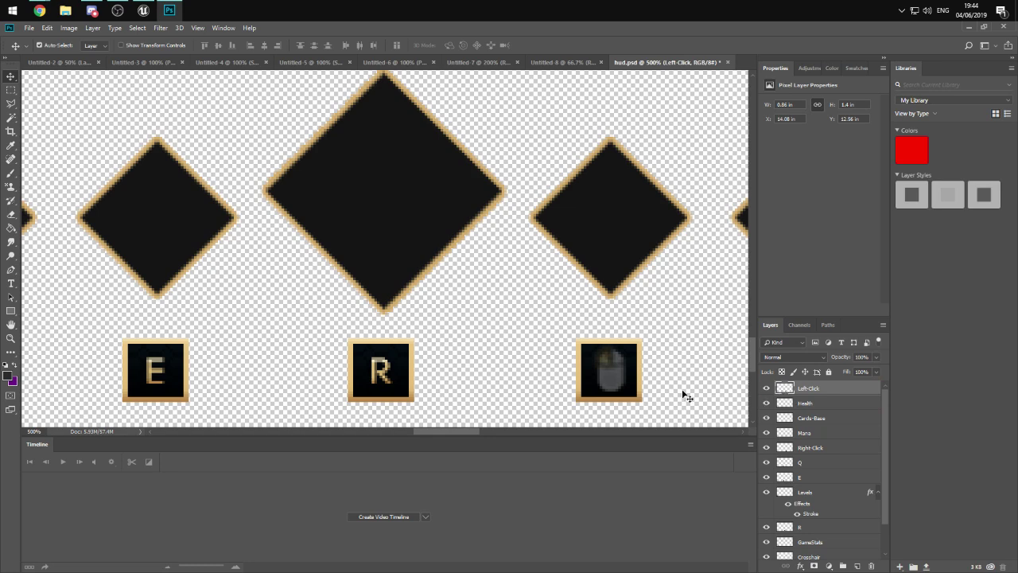
{"action": "scroll", "coordinate": [628, 369], "scroll_direction": "right", "scroll_amount": 5, "text": "ctrl"}
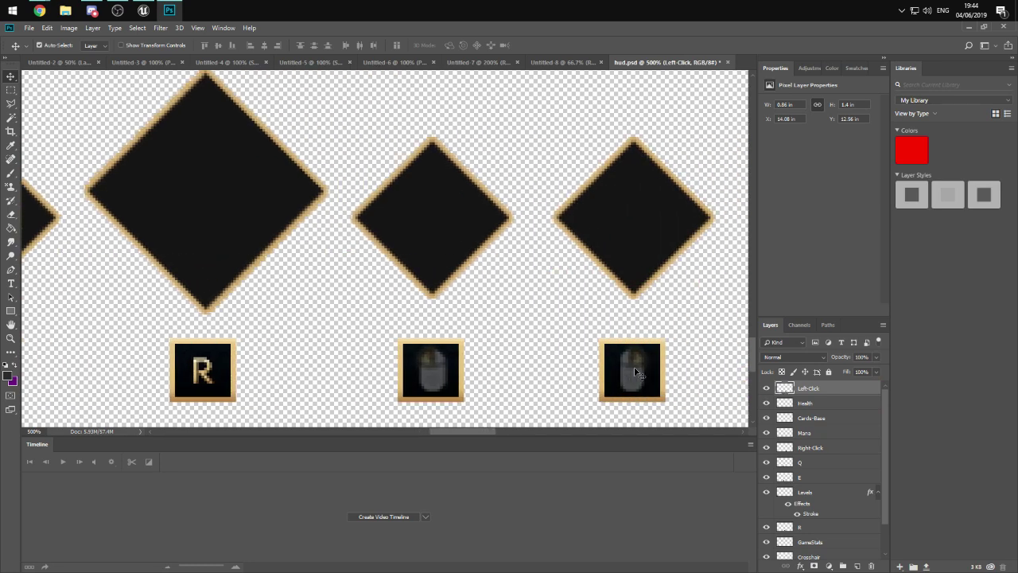
{"action": "left_click_drag", "start_coordinate": [823, 448], "coordinate": [790, 389]}
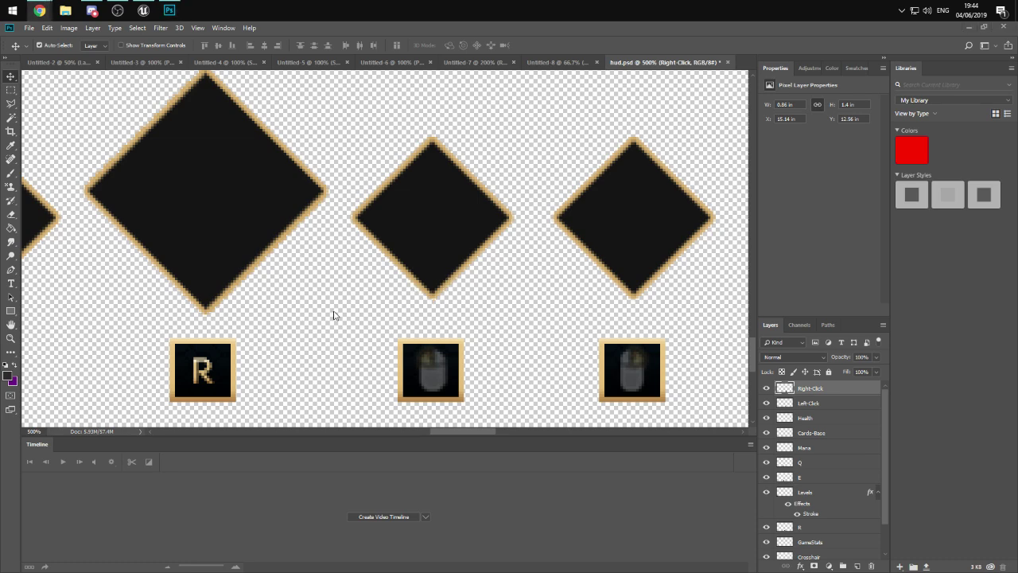
- Examine the player stats panel with the large diamond, score icons and blue progress bar in the canvas's lower-left corner
{"action": "key", "text": "ctrl+minus"}
{"action": "key", "text": "ctrl+minus"}
{"action": "key", "text": "ctrl+minus"}
{"action": "key", "text": "ctrl+minus"}
{"action": "key", "text": "ctrl+minus"}
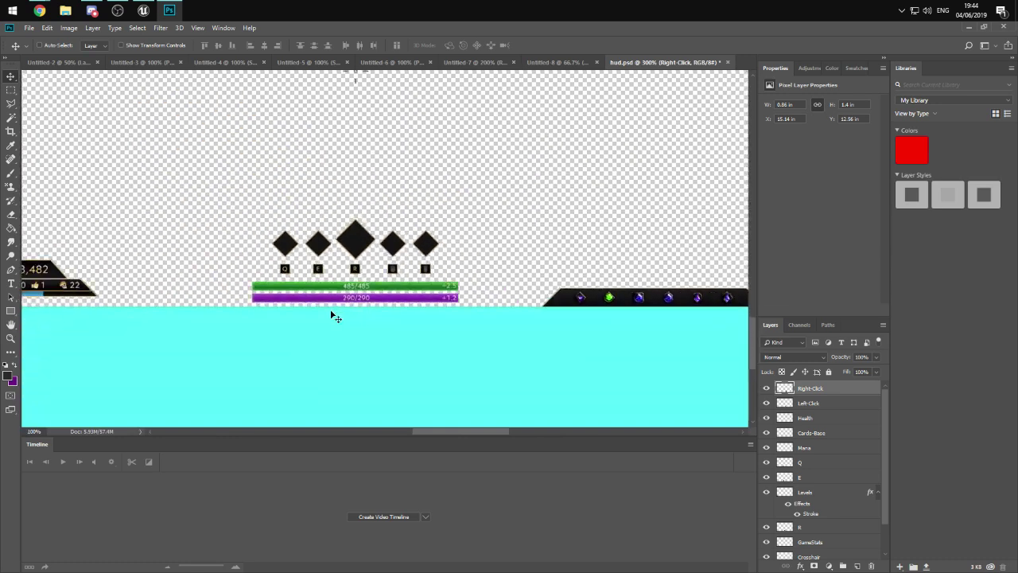
{"action": "scroll", "coordinate": [327, 312], "scroll_direction": "left", "scroll_amount": 6, "text": "ctrl"}
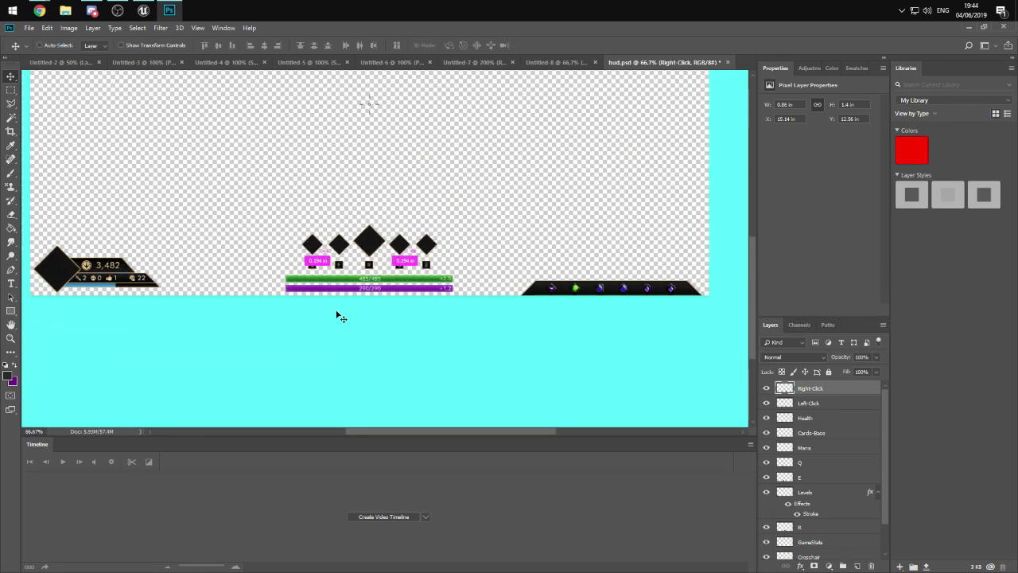
{"action": "scroll", "coordinate": [328, 314], "scroll_direction": "left", "scroll_amount": 5, "text": "ctrl"}
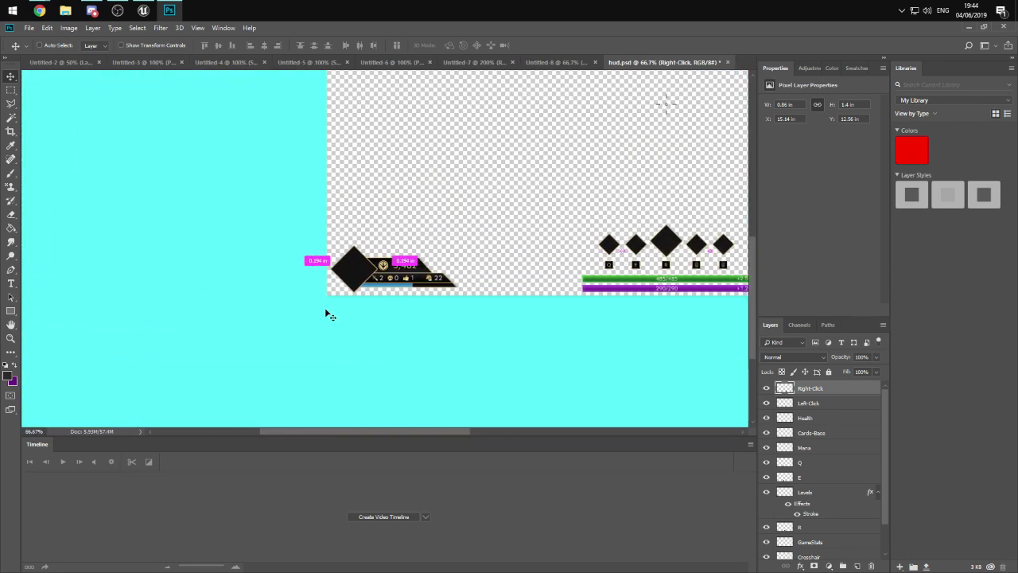
{"action": "scroll", "coordinate": [327, 313], "scroll_direction": "up", "scroll_amount": 2}
{"action": "scroll", "coordinate": [326, 313], "scroll_direction": "up", "scroll_amount": 3, "text": "alt"}
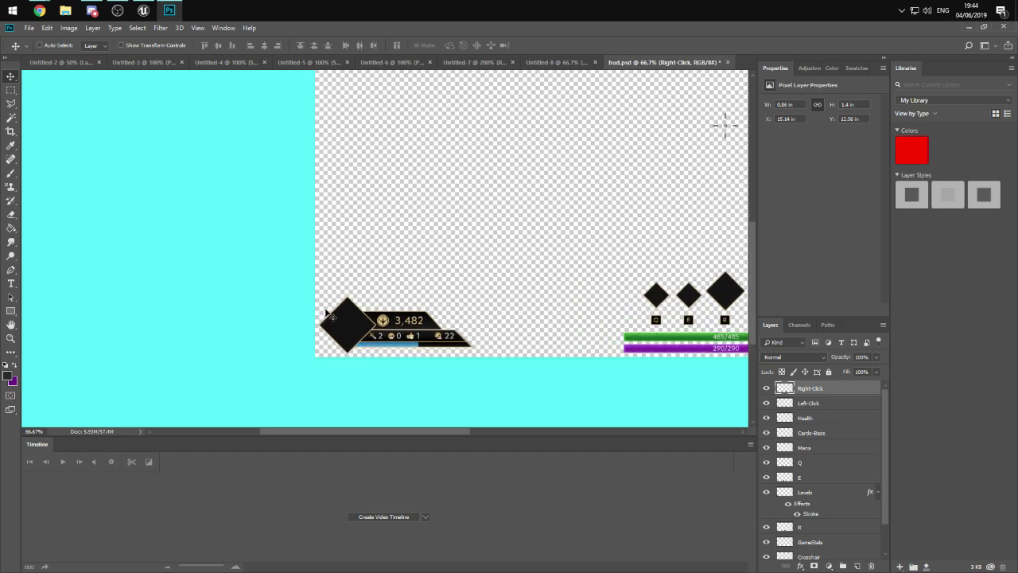
{"action": "scroll", "coordinate": [326, 313], "scroll_direction": "up", "scroll_amount": 2}
{"action": "scroll", "coordinate": [326, 314], "scroll_direction": "down", "scroll_amount": 3}
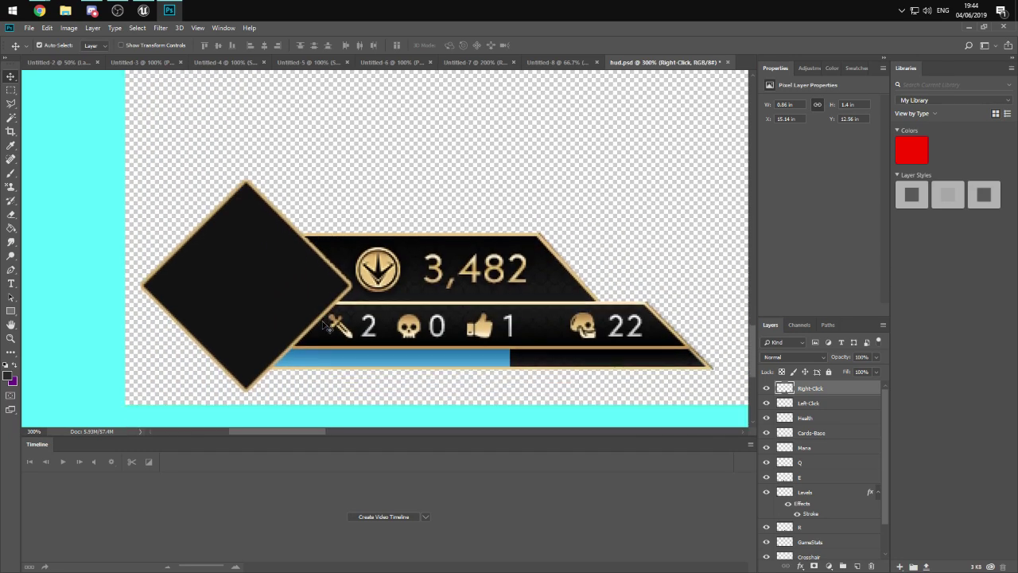
{"action": "scroll", "coordinate": [325, 318], "scroll_direction": "up", "scroll_amount": 1}
{"action": "scroll", "coordinate": [324, 322], "scroll_direction": "down", "scroll_amount": 2}
{"action": "scroll", "coordinate": [324, 324], "scroll_direction": "up", "scroll_amount": 2}
{"action": "scroll", "coordinate": [323, 324], "scroll_direction": "down", "scroll_amount": 2}
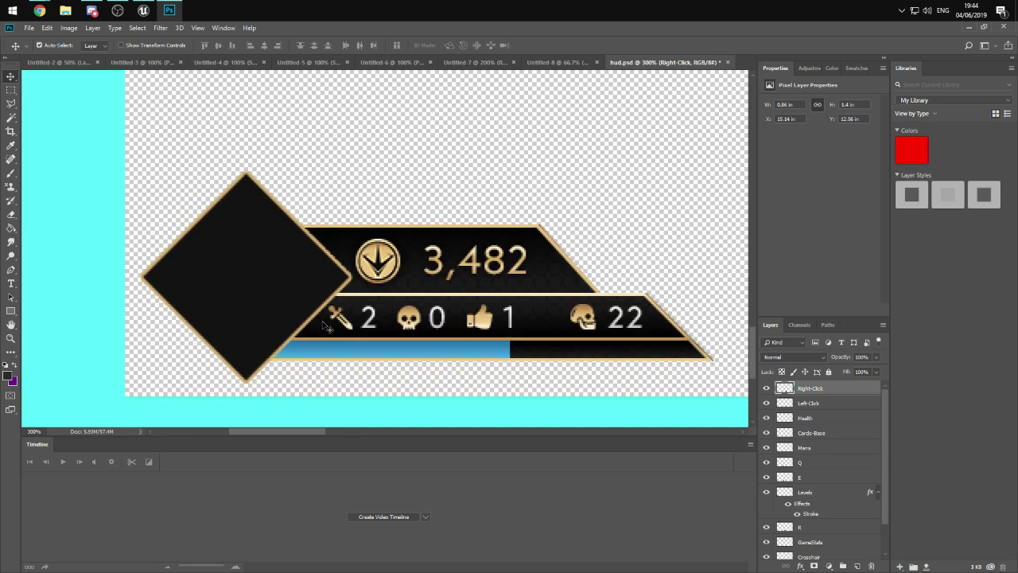
{"action": "scroll", "coordinate": [325, 325], "scroll_direction": "down", "scroll_amount": 1}
{"action": "scroll", "coordinate": [324, 324], "scroll_direction": "up", "scroll_amount": 1}
{"action": "scroll", "coordinate": [325, 325], "scroll_direction": "down", "scroll_amount": 1}
{"action": "scroll", "coordinate": [325, 325], "scroll_direction": "up", "scroll_amount": 1}
{"action": "scroll", "coordinate": [326, 326], "scroll_direction": "down", "scroll_amount": 3}
{"action": "scroll", "coordinate": [326, 326], "scroll_direction": "up", "scroll_amount": 4}
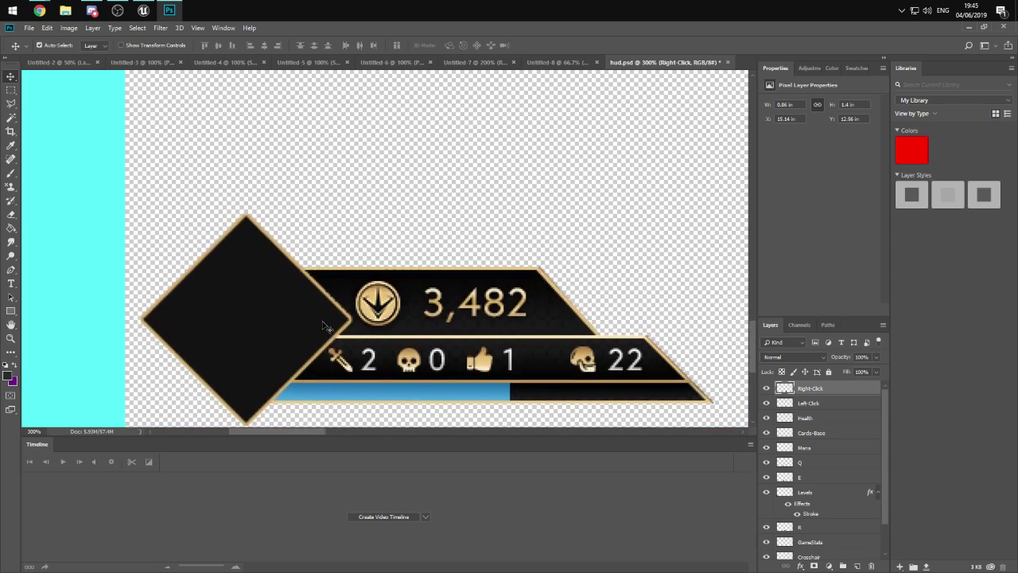
{"action": "scroll", "coordinate": [322, 325], "scroll_direction": "down", "scroll_amount": 1}
{"action": "scroll", "coordinate": [322, 324], "scroll_direction": "right", "scroll_amount": 3, "text": "shift"}
{"action": "scroll", "coordinate": [318, 323], "scroll_direction": "up", "scroll_amount": 2}
{"action": "scroll", "coordinate": [318, 322], "scroll_direction": "down", "scroll_amount": 1}
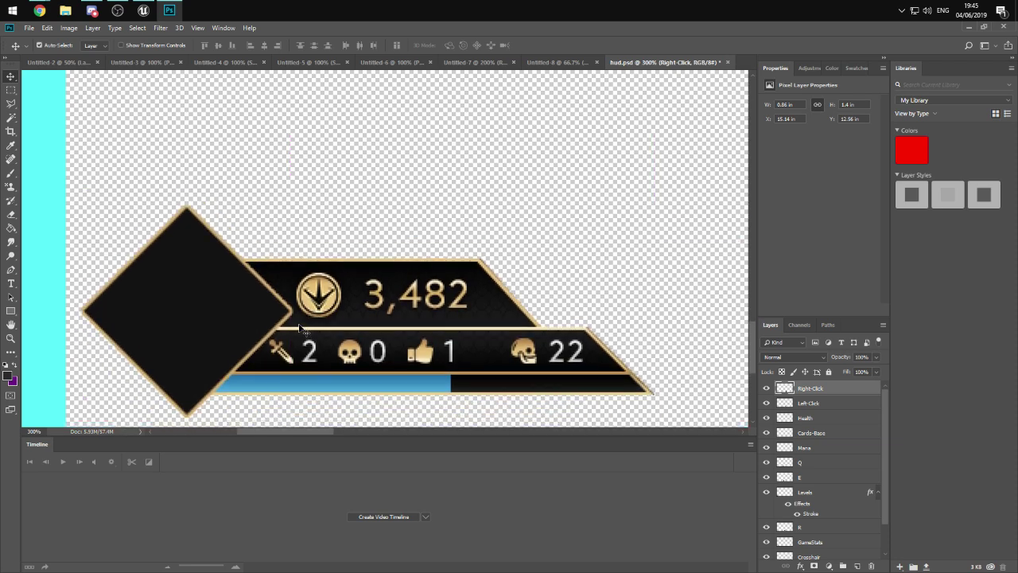
- Select the upper dark section of the stats panel, just inside its gold outline, with the Polygonal Lasso
{"action": "key", "text": "w"}
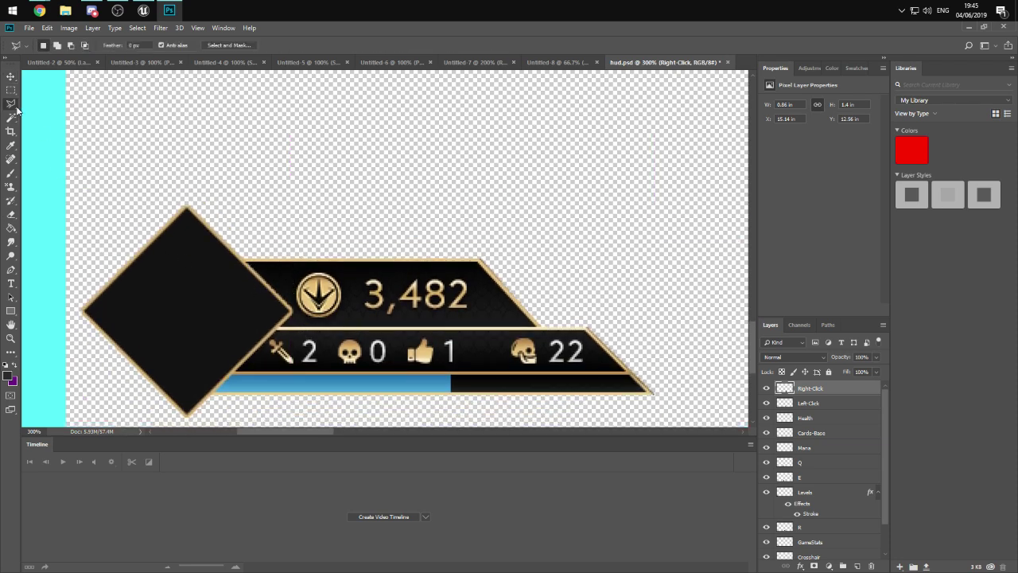
{"action": "key", "text": "l"}
{"action": "left_click", "coordinate": [247, 263]}
{"action": "left_click", "coordinate": [538, 328]}
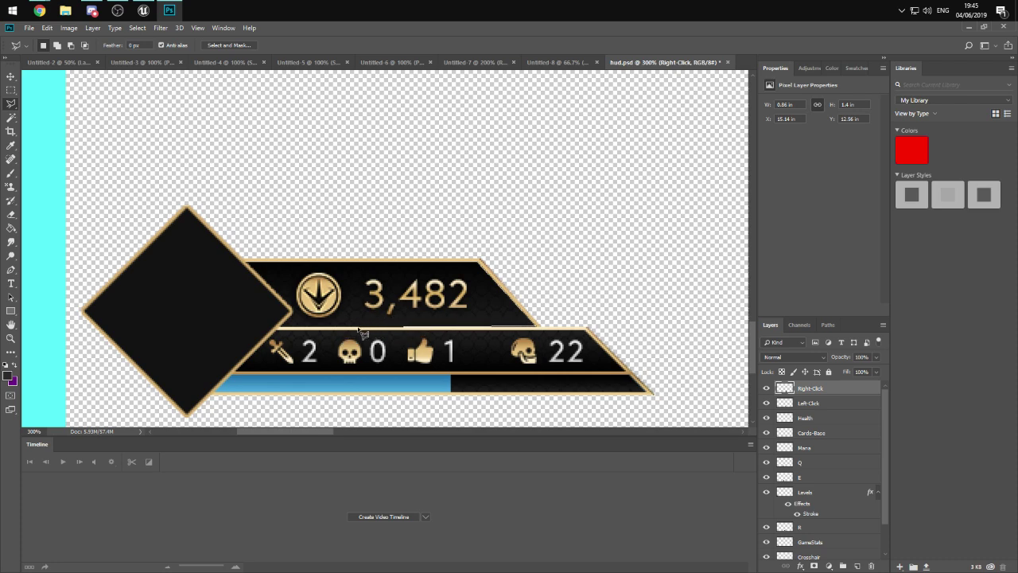
{"action": "left_click", "coordinate": [293, 314]}
{"action": "left_click", "coordinate": [289, 274]}
- Check which layer holds the stats panel and delete the selected upper section from the GameStats layer
{"action": "scroll", "coordinate": [819, 418], "scroll_direction": "down", "scroll_amount": 2}
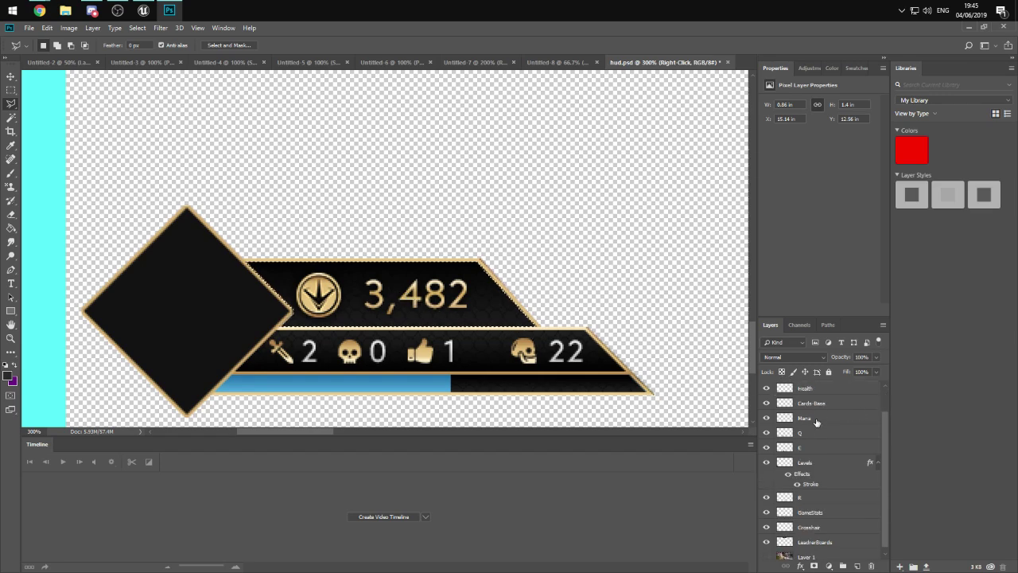
{"action": "left_click", "coordinate": [815, 537]}
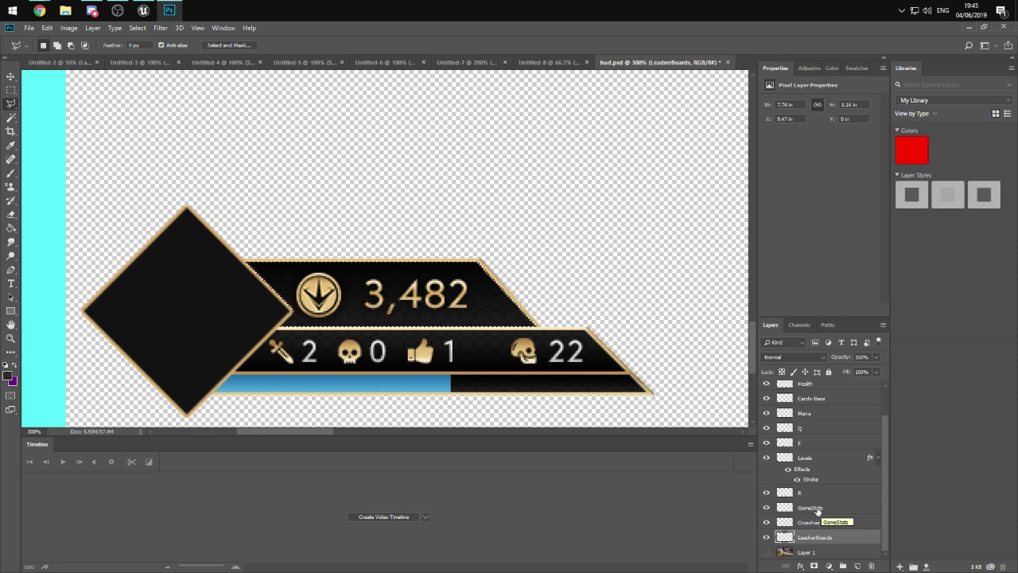
{"action": "left_click", "coordinate": [784, 521]}
{"action": "scroll", "coordinate": [796, 509], "scroll_direction": "up", "scroll_amount": 1}
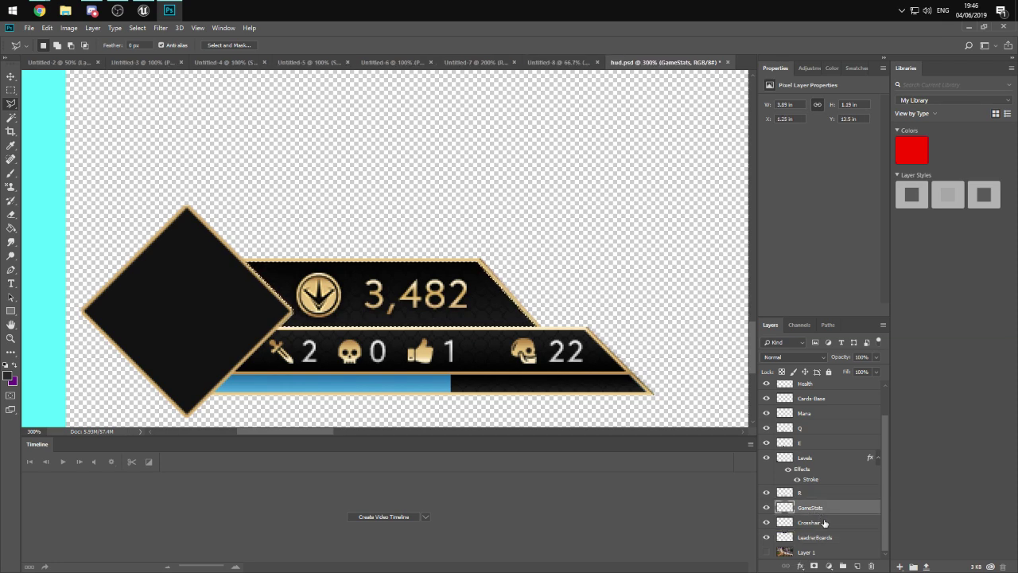
{"action": "left_click", "coordinate": [820, 471]}
{"action": "left_click", "coordinate": [767, 473]}
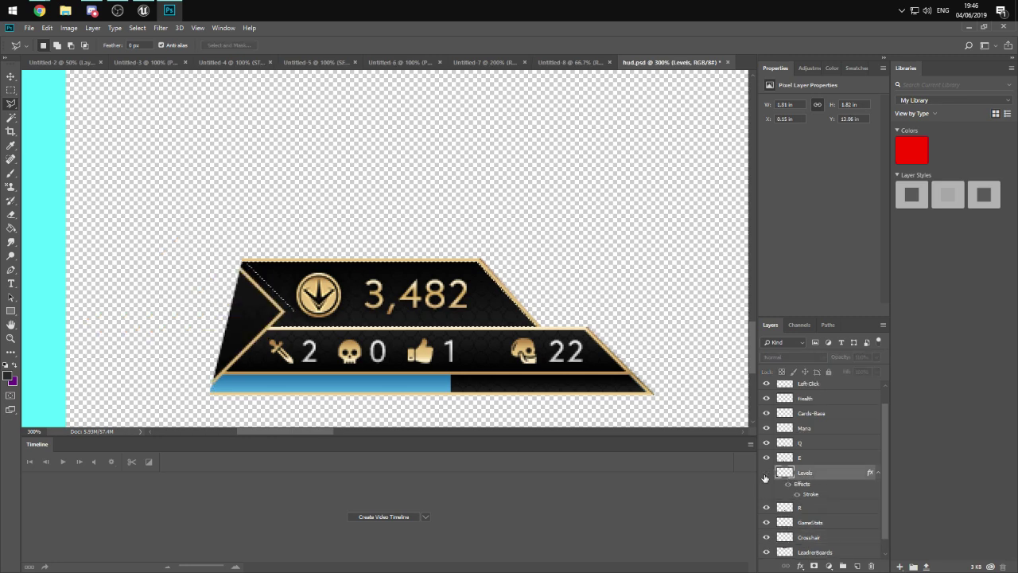
{"action": "left_click", "coordinate": [767, 472]}
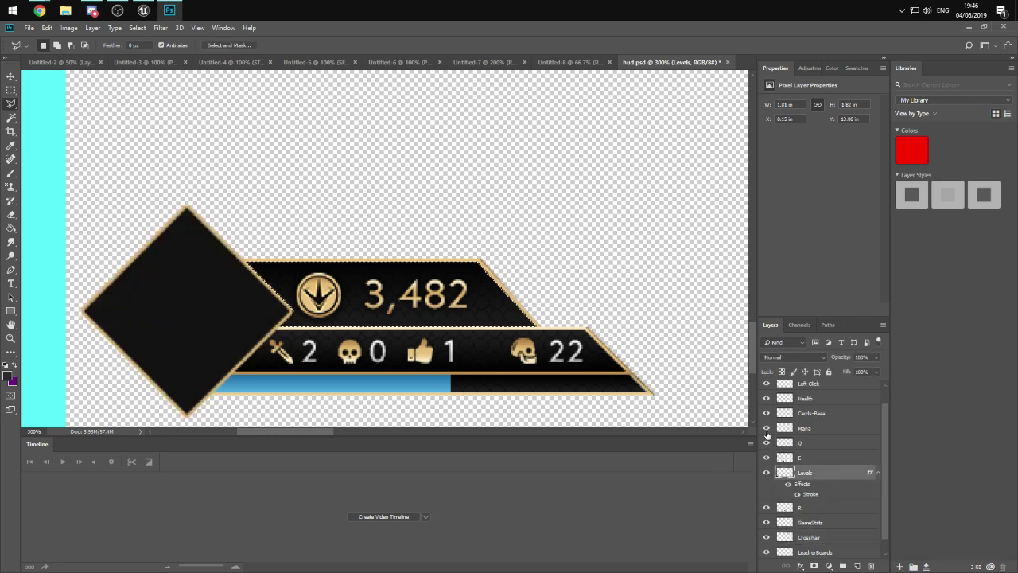
{"action": "left_click", "coordinate": [766, 522]}
{"action": "left_click", "coordinate": [767, 522]}
{"action": "left_click", "coordinate": [827, 521]}
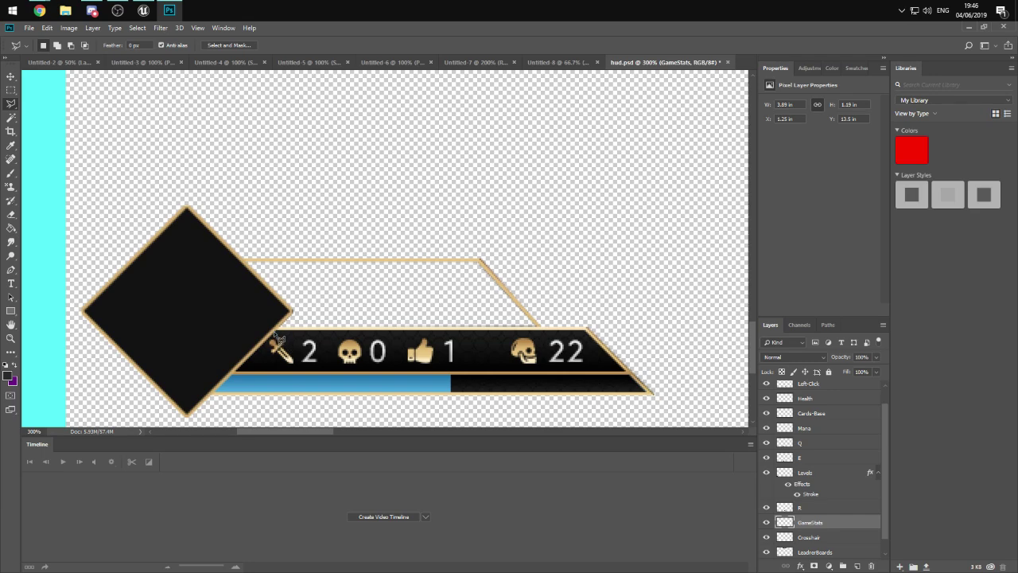
- Outline the middle strip with the sword, skull and thumb icons using the Polygonal Lasso and delete its contents
{"action": "scroll", "coordinate": [278, 341], "scroll_direction": "up", "scroll_amount": 1, "text": "alt"}
{"action": "scroll", "coordinate": [310, 329], "scroll_direction": "down", "scroll_amount": 1}
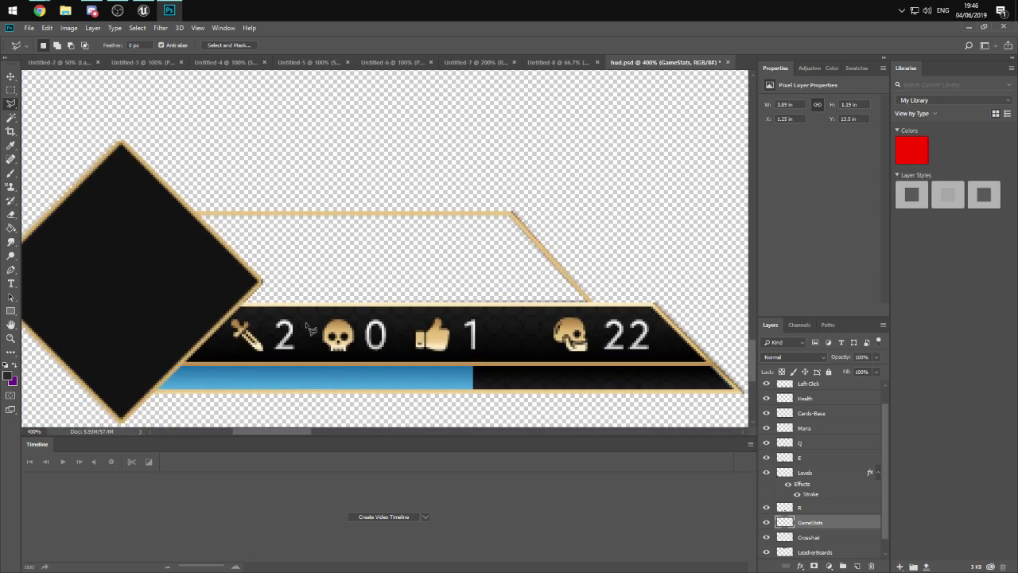
{"action": "left_click", "coordinate": [655, 299]}
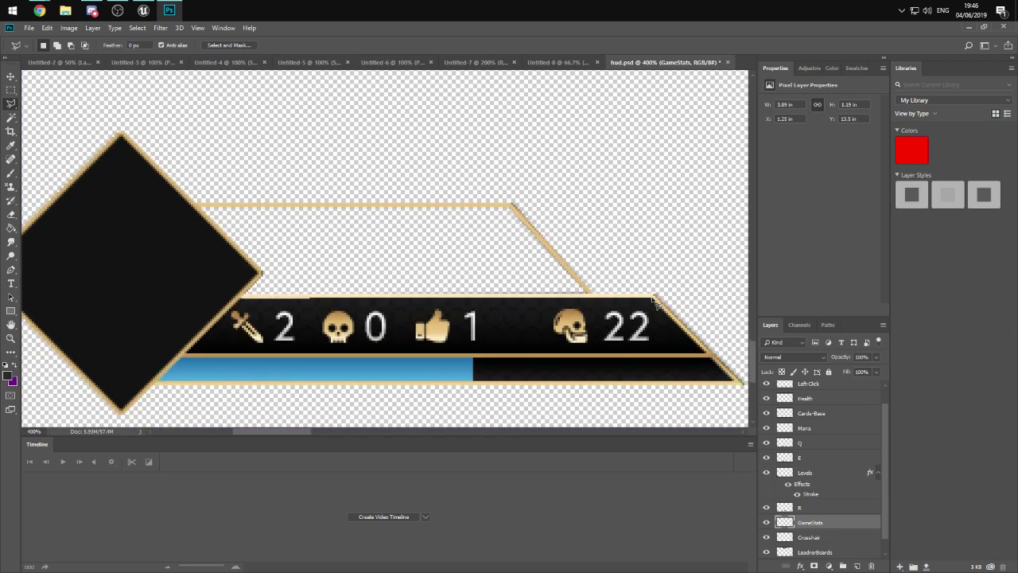
{"action": "left_click", "coordinate": [706, 350]}
{"action": "left_click", "coordinate": [193, 357]}
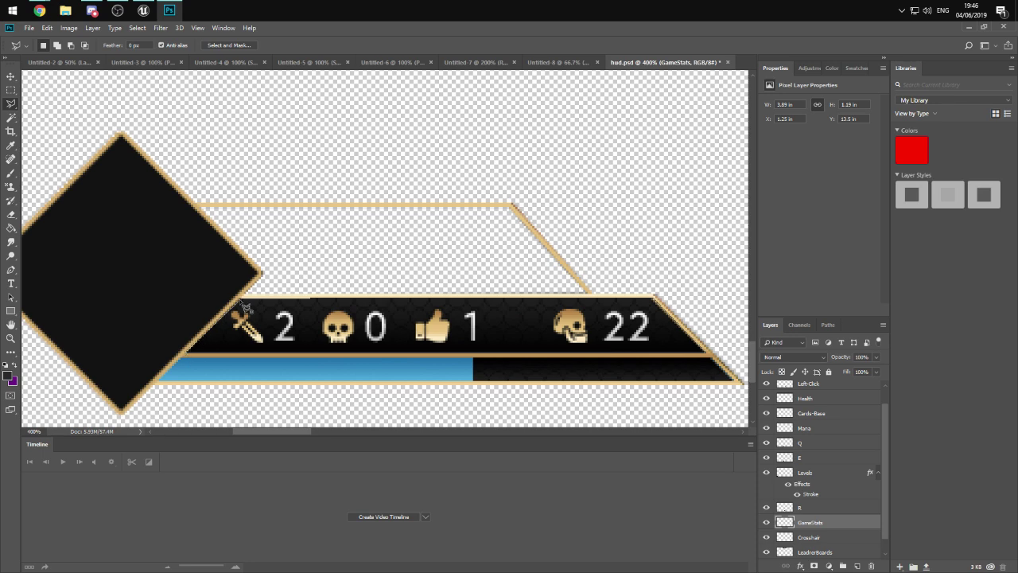
{"action": "double_click", "coordinate": [307, 302]}
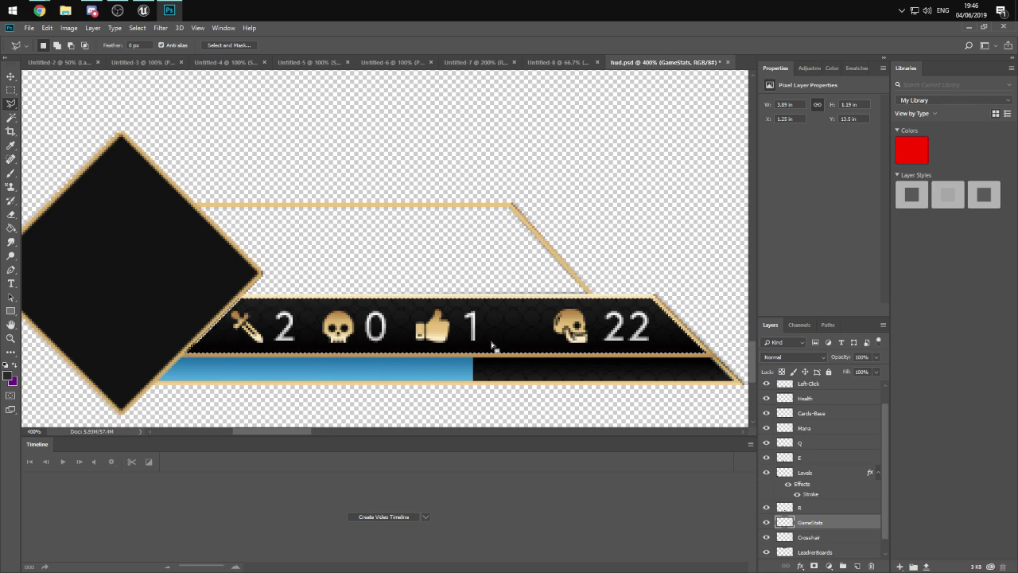
{"action": "key", "text": "Delete"}
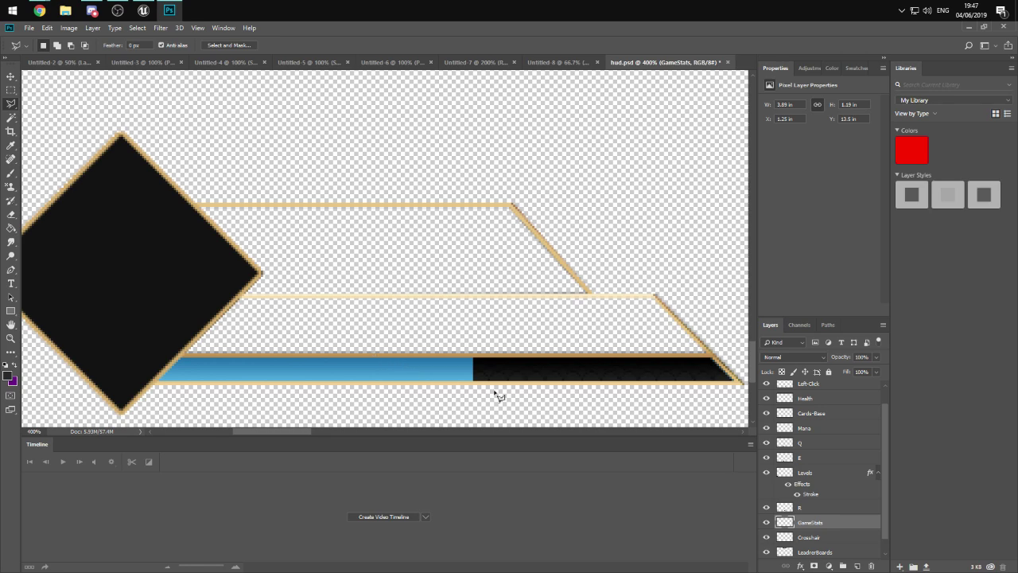
- Outline the blue and black progress bar with the Polygonal Lasso, delete its contents and clear the selection
{"action": "left_click", "coordinate": [736, 380]}
{"action": "left_click", "coordinate": [158, 381]}
{"action": "left_click", "coordinate": [182, 354]}
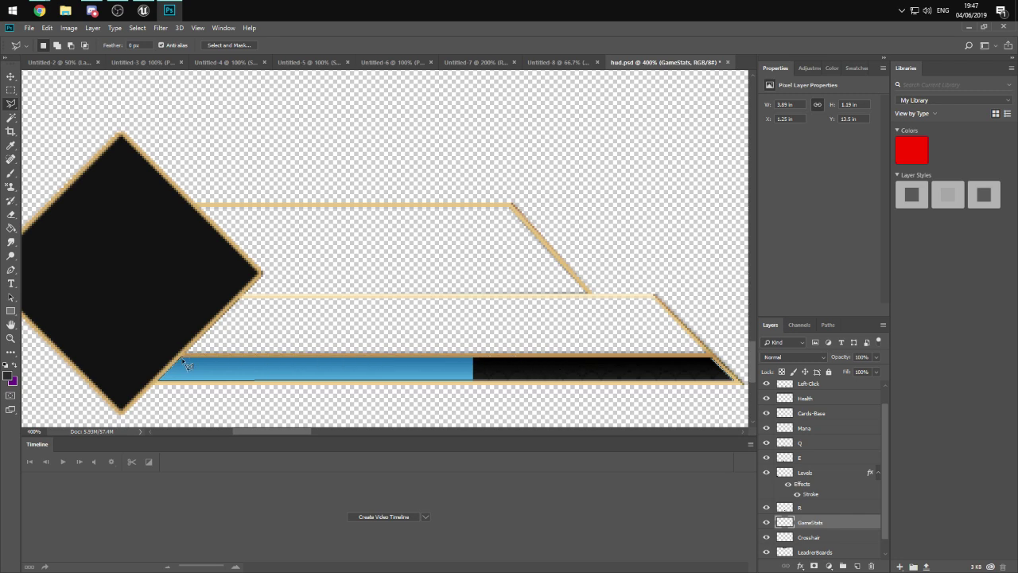
{"action": "left_click", "coordinate": [184, 356]}
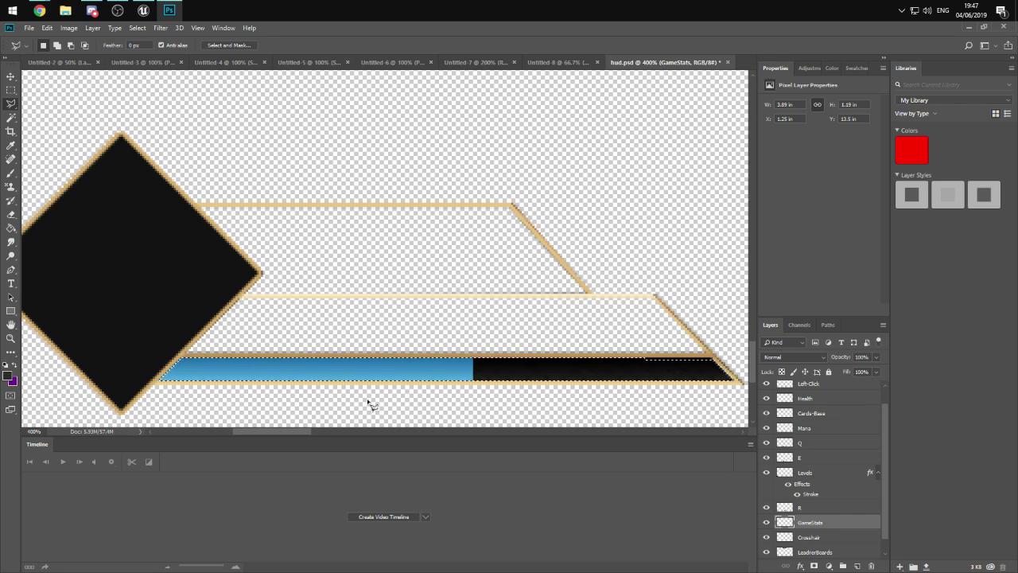
{"action": "key", "text": "Delete"}
{"action": "key", "text": "ctrl+d"}
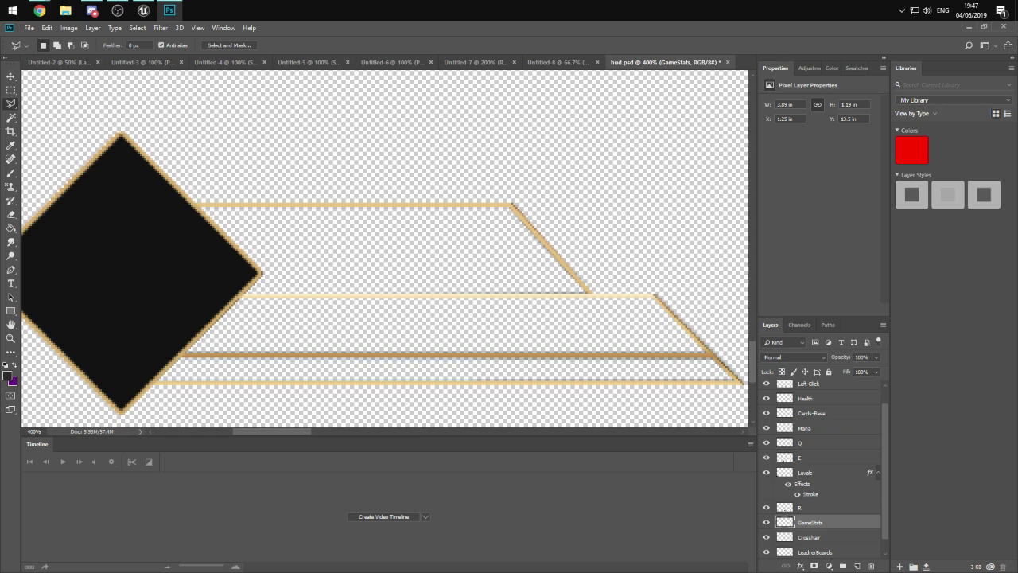
- Switch to Twitter in Chrome, view and close the banner photo, and open the direct messages inbox
{"action": "key", "text": "alt+Tab"}
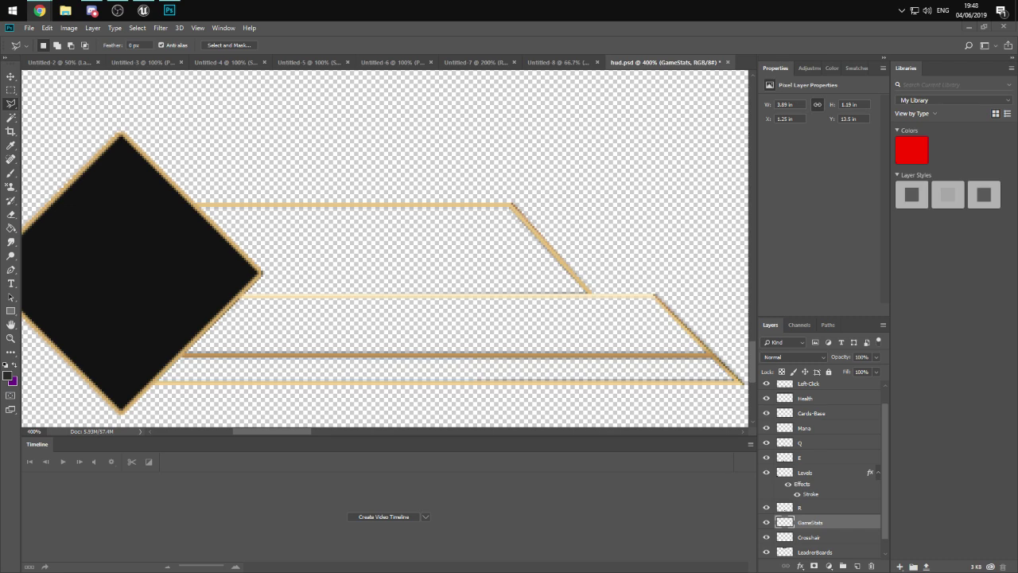
{"action": "left_click_drag", "start_coordinate": [1, 143], "coordinate": [386, 16]}
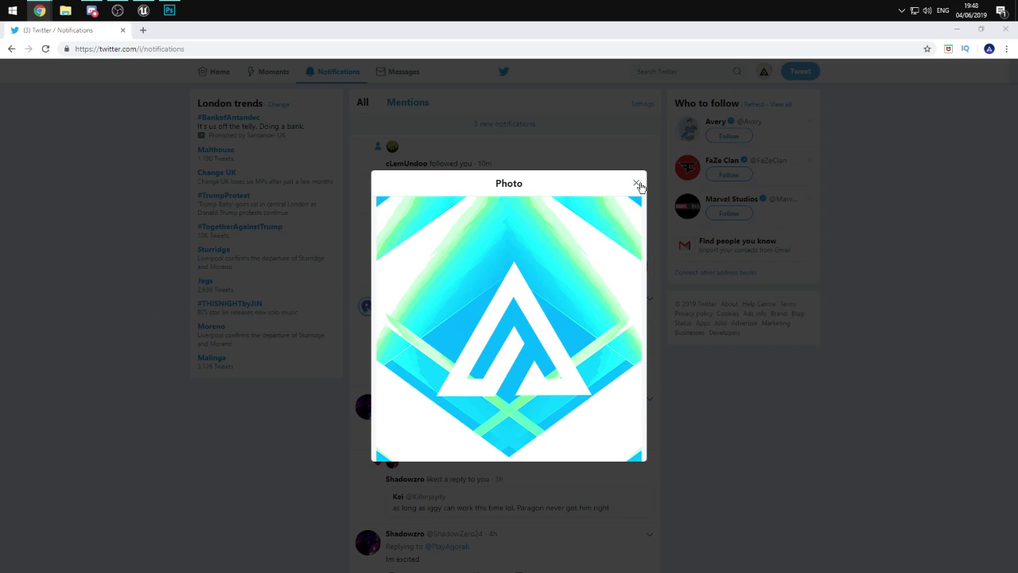
{"action": "left_click", "coordinate": [398, 71]}
{"action": "left_click", "coordinate": [459, 417]}
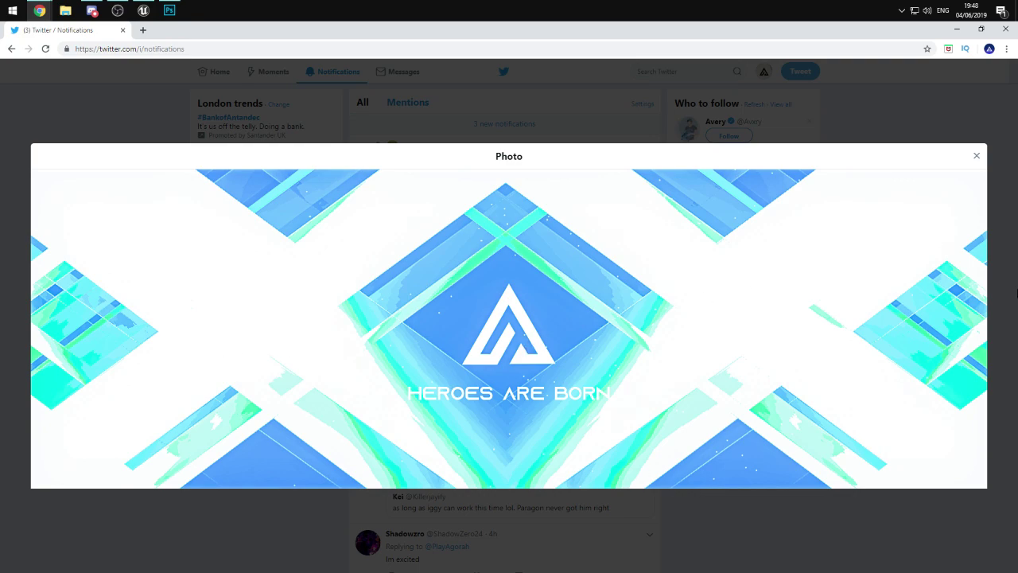
{"action": "left_click", "coordinate": [976, 156]}
{"action": "left_click", "coordinate": [434, 84]}
{"action": "left_click", "coordinate": [403, 72]}
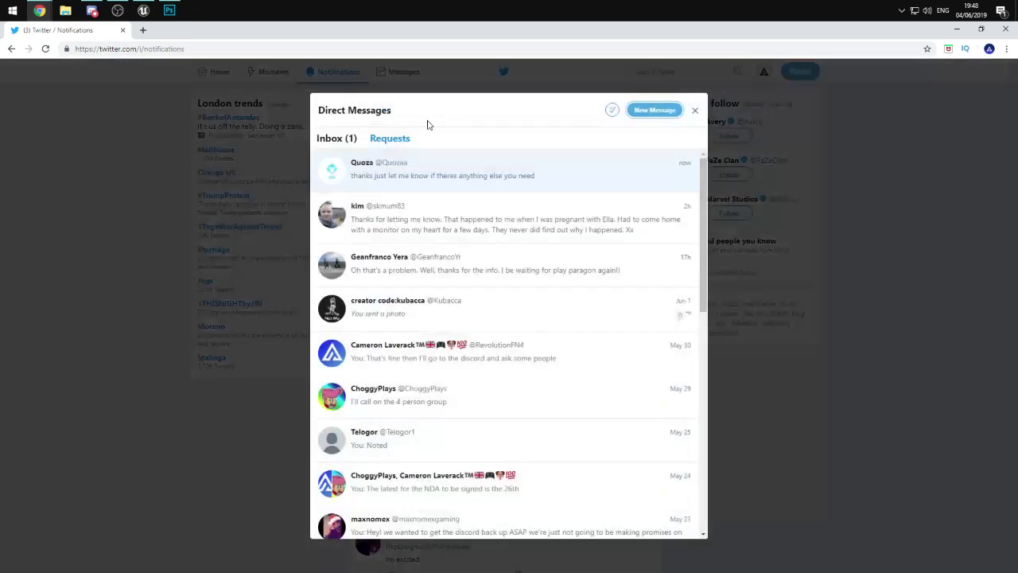
- Open the newest direct message conversation, view the sender's Twitter profile, and switch back to Photoshop
{"action": "left_click", "coordinate": [341, 163]}
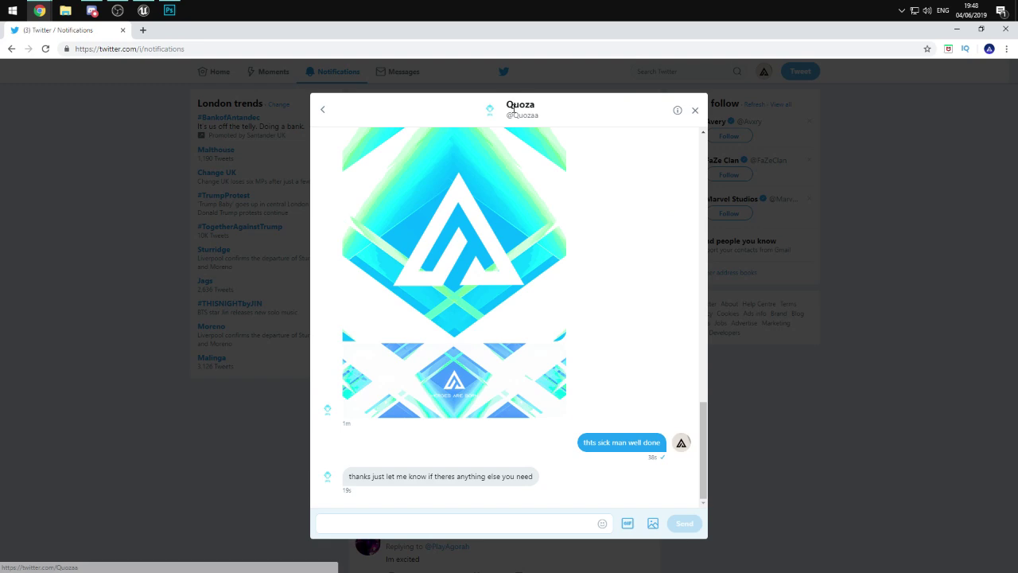
{"action": "double_click", "coordinate": [509, 105]}
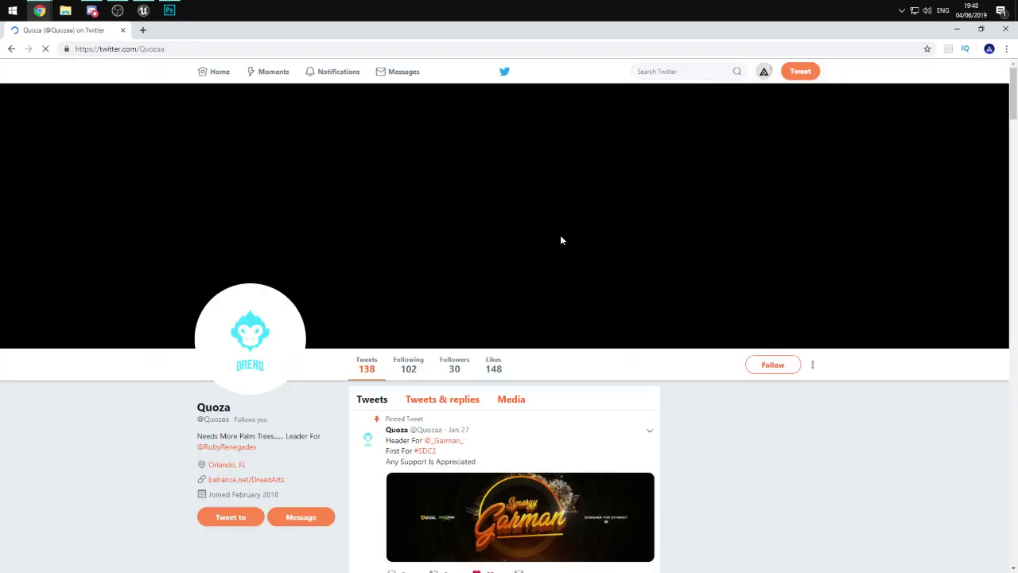
{"action": "left_click", "coordinate": [169, 11]}
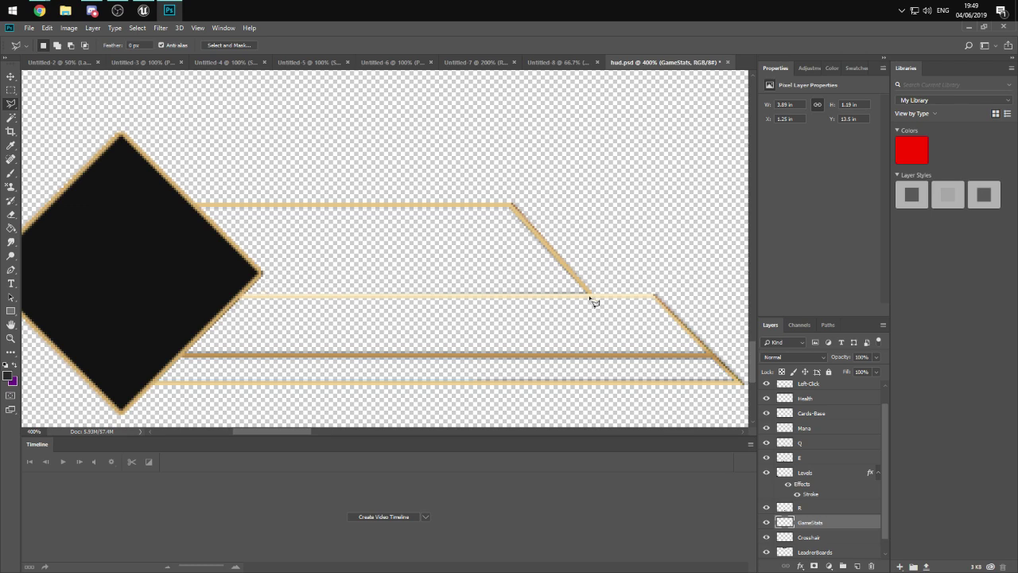
- Choose a darker near-black foreground colour, try filling a Magic Wand selection of the upper stats section, and undo the fill
{"action": "scroll", "coordinate": [666, 364], "scroll_direction": "down", "scroll_amount": 1}
{"action": "scroll", "coordinate": [667, 364], "scroll_direction": "up", "scroll_amount": 2}
{"action": "key", "text": "w"}
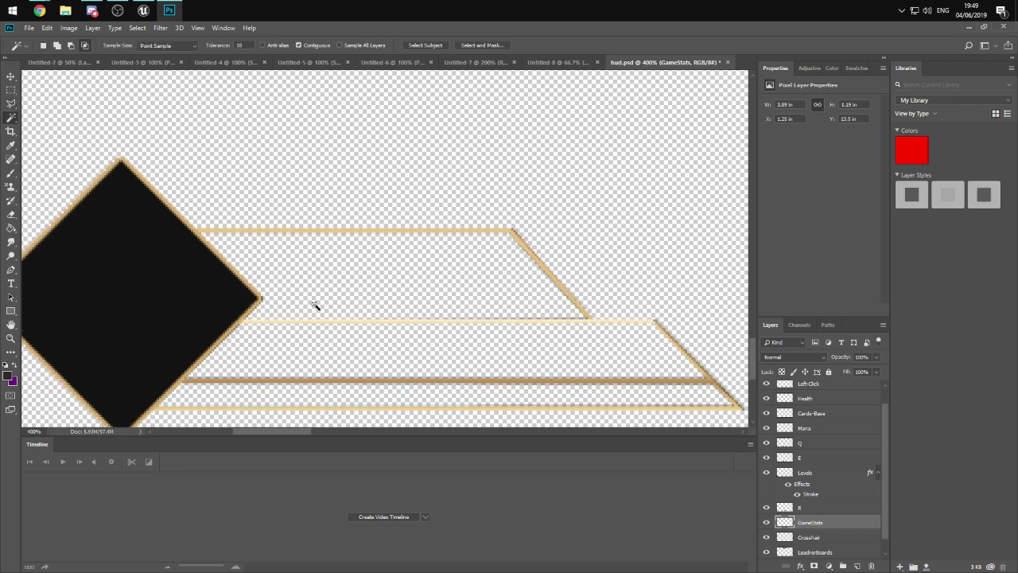
{"action": "left_click", "coordinate": [386, 305]}
{"action": "key", "text": "g"}
{"action": "left_click", "coordinate": [827, 68]}
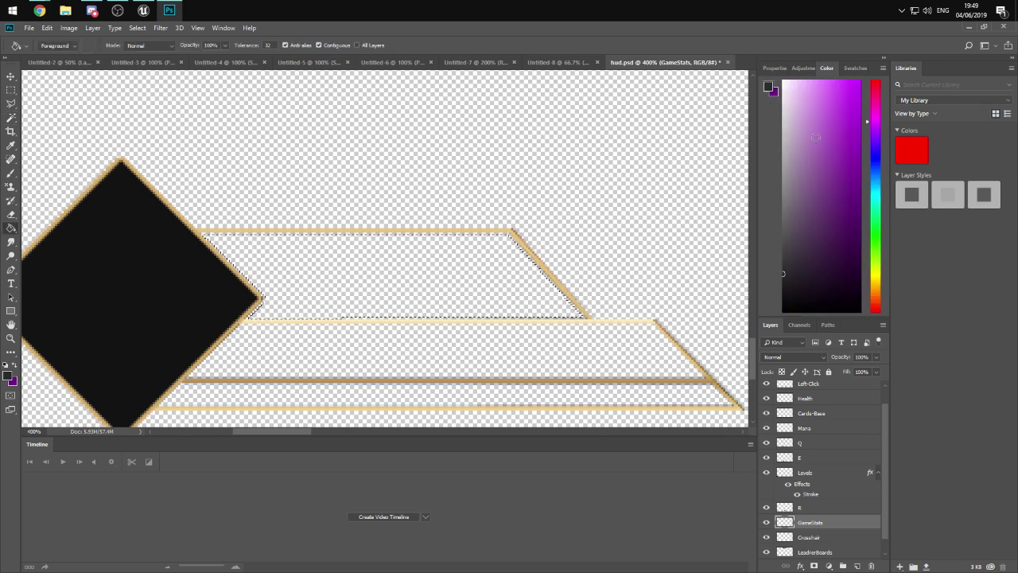
{"action": "left_click", "coordinate": [782, 283]}
{"action": "left_click", "coordinate": [332, 262]}
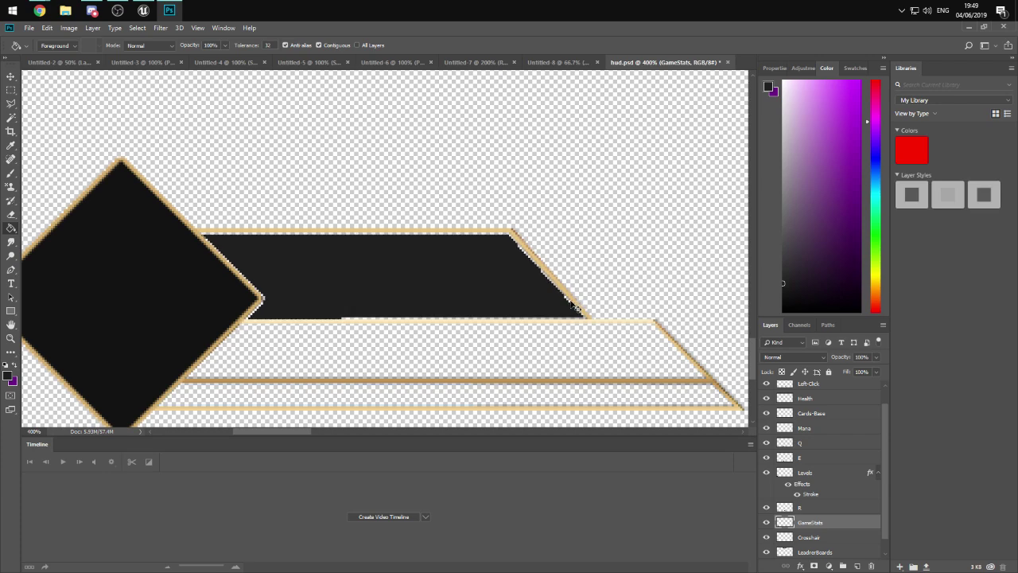
{"action": "key", "text": "ctrl+z"}
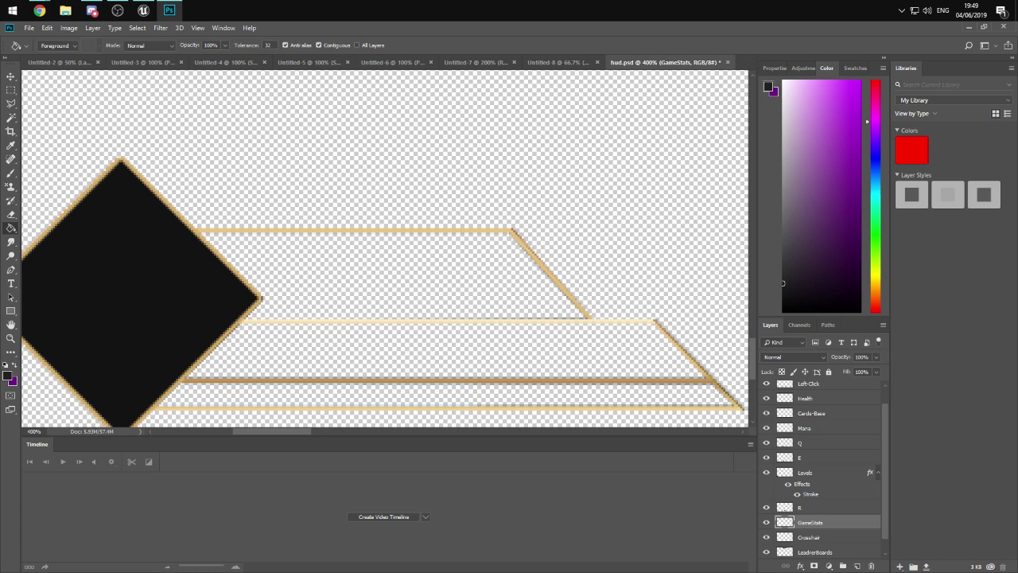
- Outline the inside of the upper stats section with the Polygonal Lasso and fill it with the near-black colour
{"action": "left_click", "coordinate": [11, 103]}
{"action": "key", "text": "ctrl+plus"}
{"action": "key", "text": "ctrl+plus"}
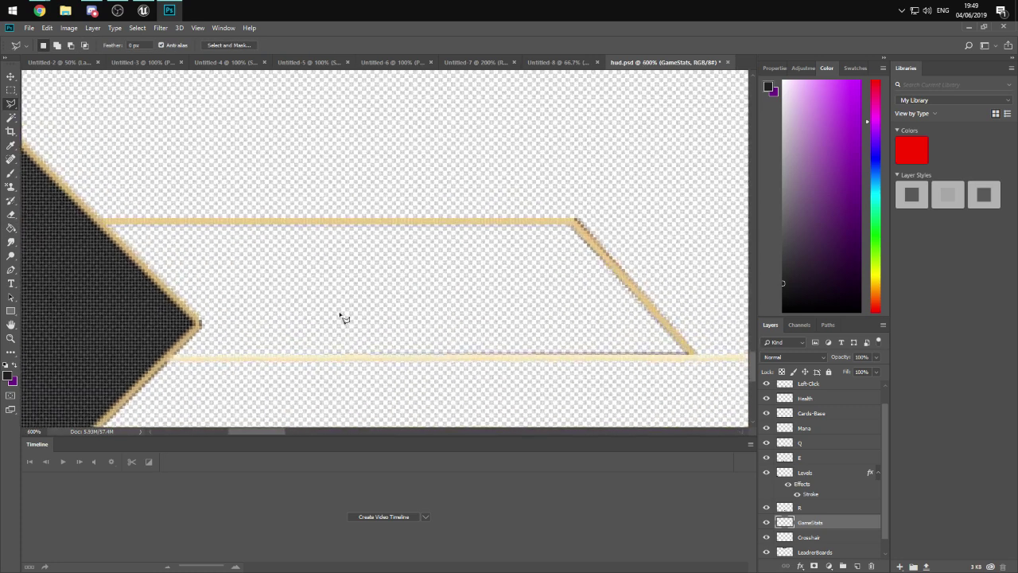
{"action": "left_click", "coordinate": [108, 225]}
{"action": "left_click", "coordinate": [573, 224]}
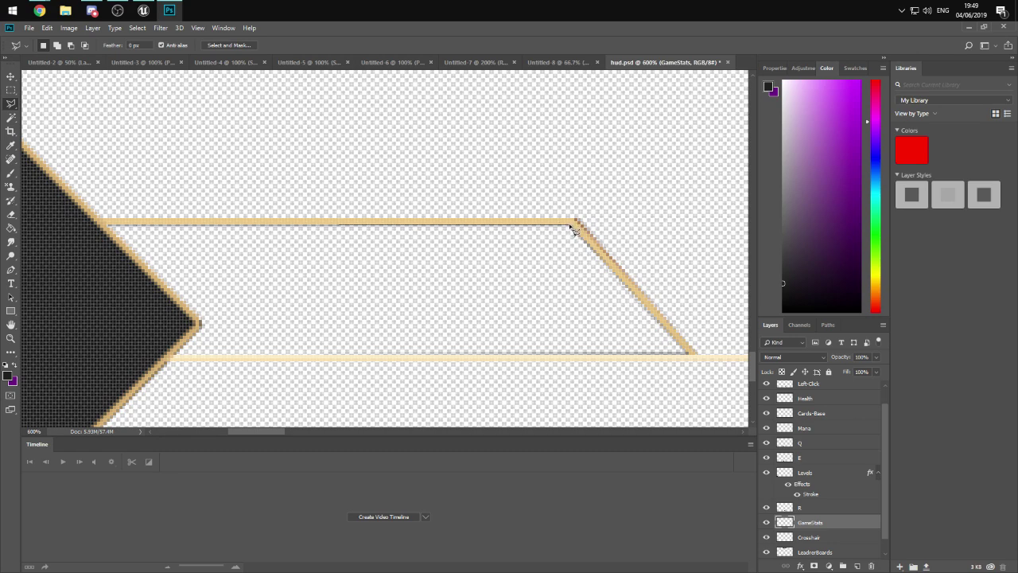
{"action": "left_click", "coordinate": [689, 353]}
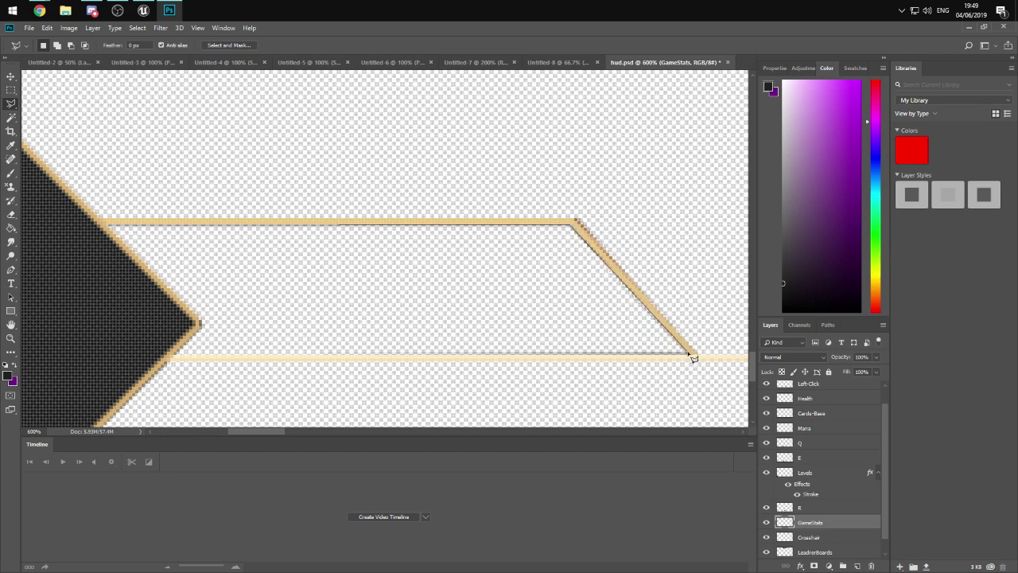
{"action": "left_click", "coordinate": [176, 355]}
{"action": "left_click", "coordinate": [201, 324]}
{"action": "left_click", "coordinate": [112, 226]}
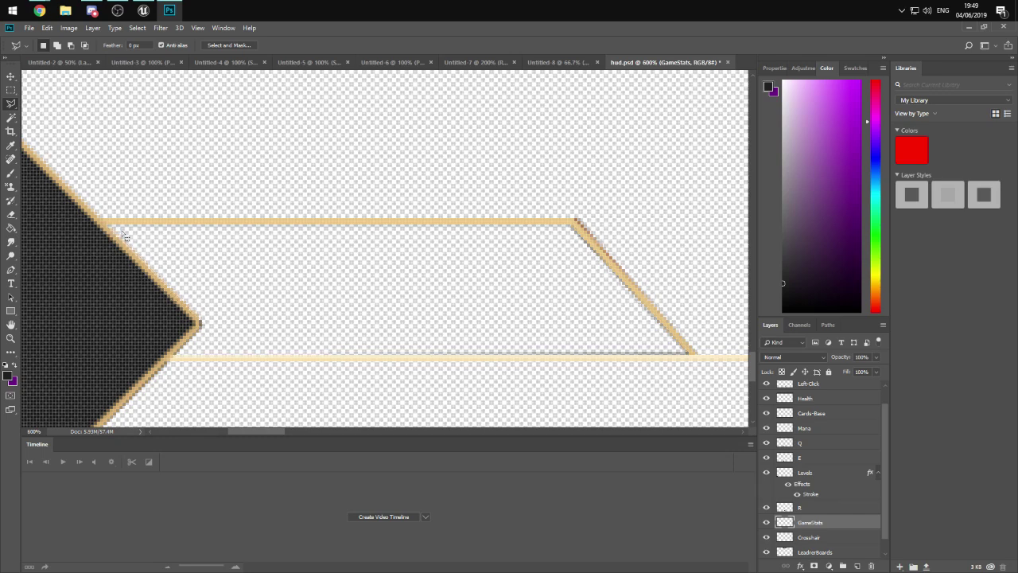
{"action": "key", "text": "g"}
{"action": "left_click", "coordinate": [262, 278]}
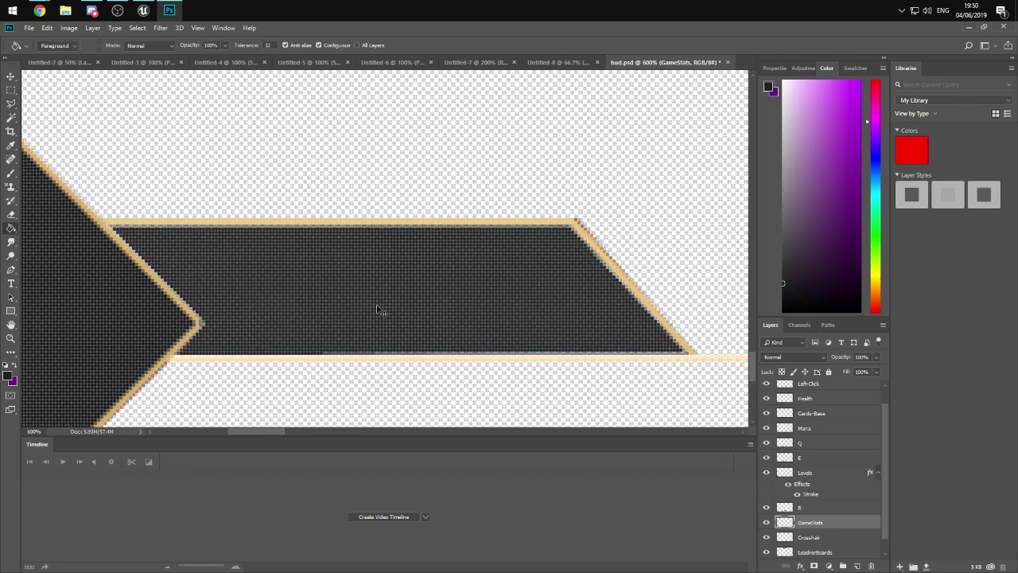
- Check the filled upper section against the whole HUD layout and inspect its slanted edge up close
{"action": "scroll", "coordinate": [406, 243], "scroll_direction": "down", "scroll_amount": 5, "text": "alt"}
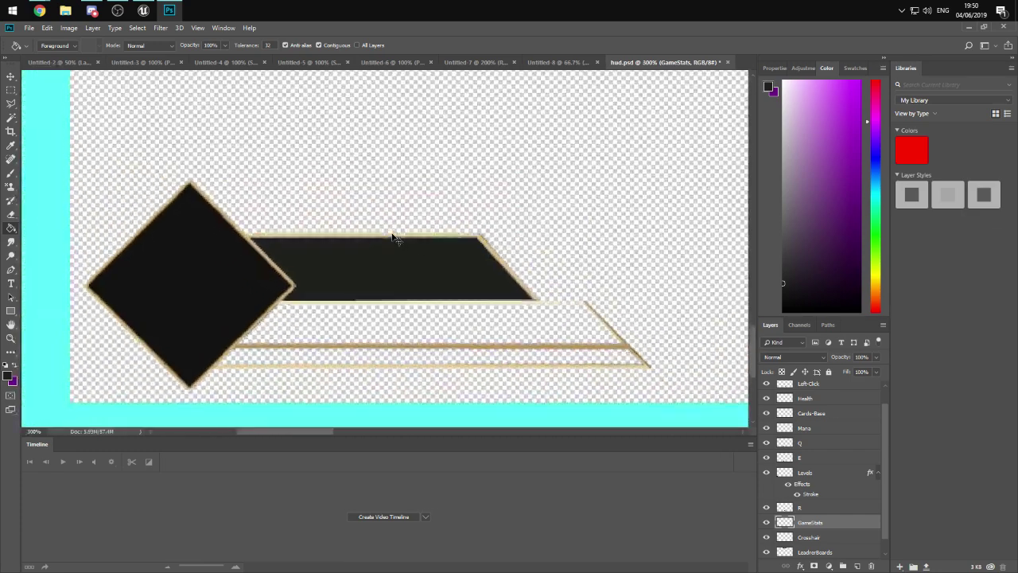
{"action": "scroll", "coordinate": [393, 238], "scroll_direction": "down", "scroll_amount": 4, "text": "alt"}
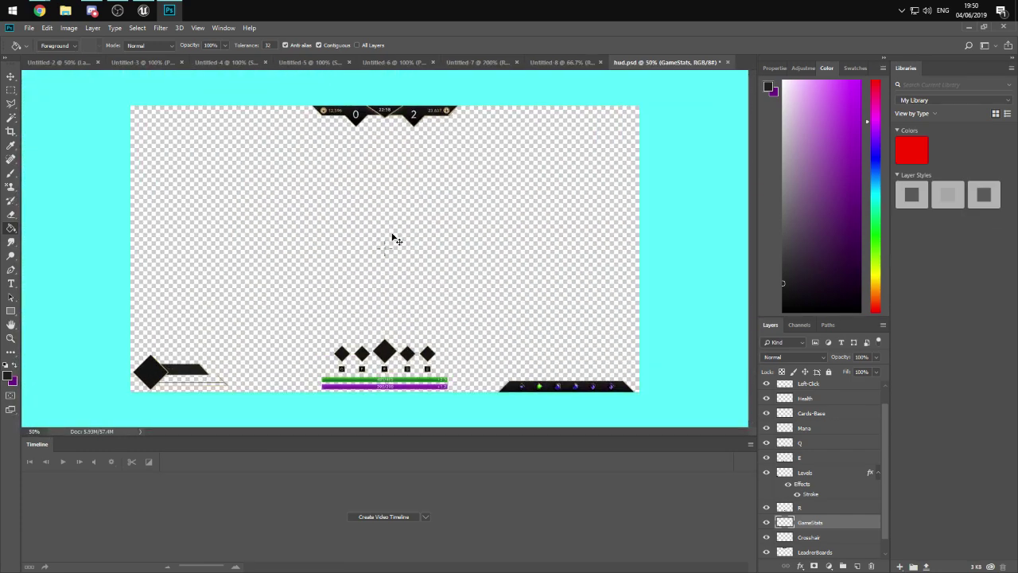
{"action": "scroll", "coordinate": [392, 237], "scroll_direction": "down", "scroll_amount": 1, "text": "alt"}
{"action": "scroll", "coordinate": [392, 232], "scroll_direction": "up", "scroll_amount": 2, "text": "alt"}
{"action": "scroll", "coordinate": [374, 238], "scroll_direction": "left", "scroll_amount": 2}
{"action": "scroll", "coordinate": [359, 252], "scroll_direction": "left", "scroll_amount": 4}
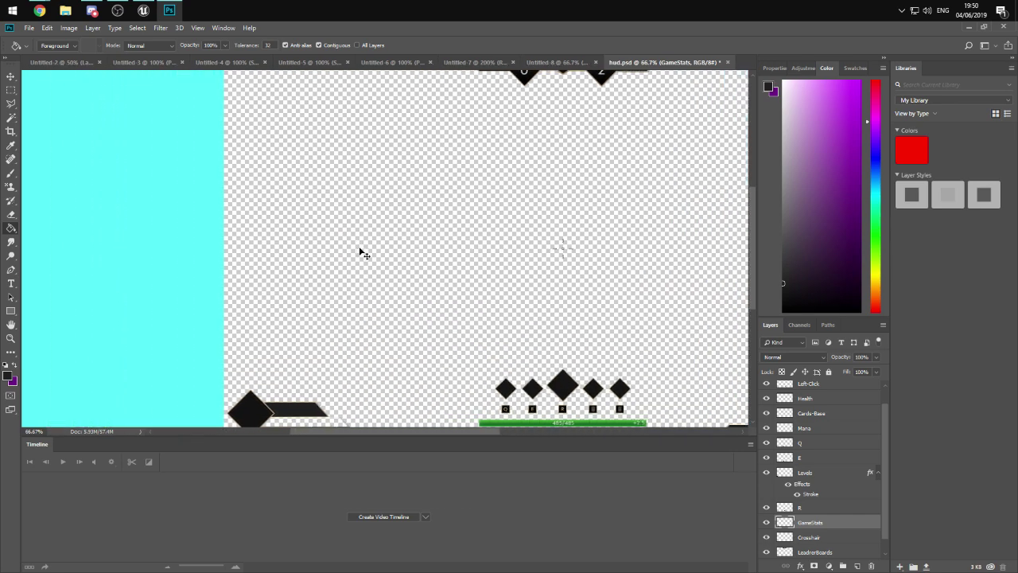
{"action": "scroll", "coordinate": [379, 257], "scroll_direction": "down", "scroll_amount": 3}
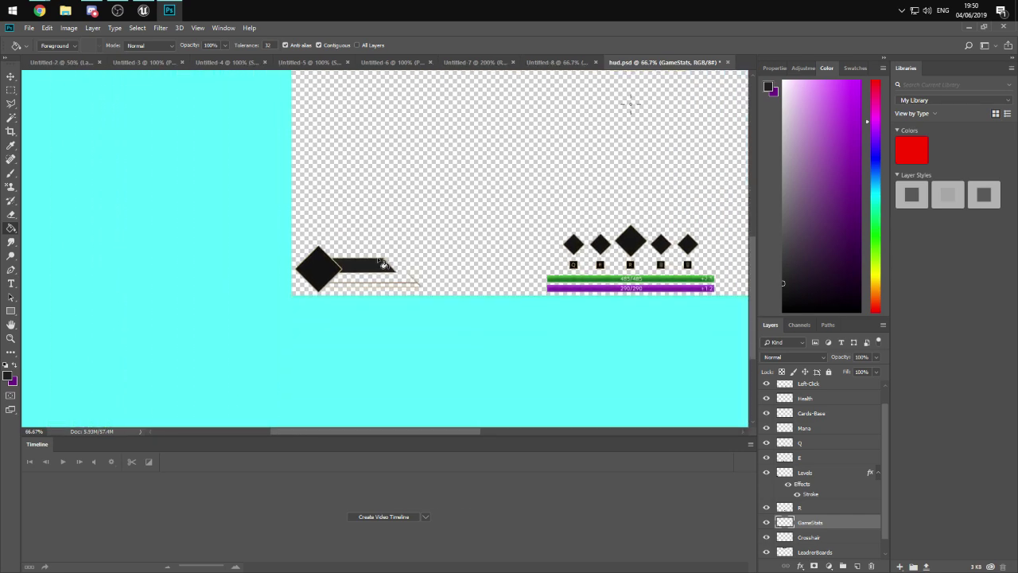
{"action": "scroll", "coordinate": [381, 262], "scroll_direction": "up", "scroll_amount": 3, "text": "alt"}
{"action": "scroll", "coordinate": [379, 270], "scroll_direction": "down", "scroll_amount": 2}
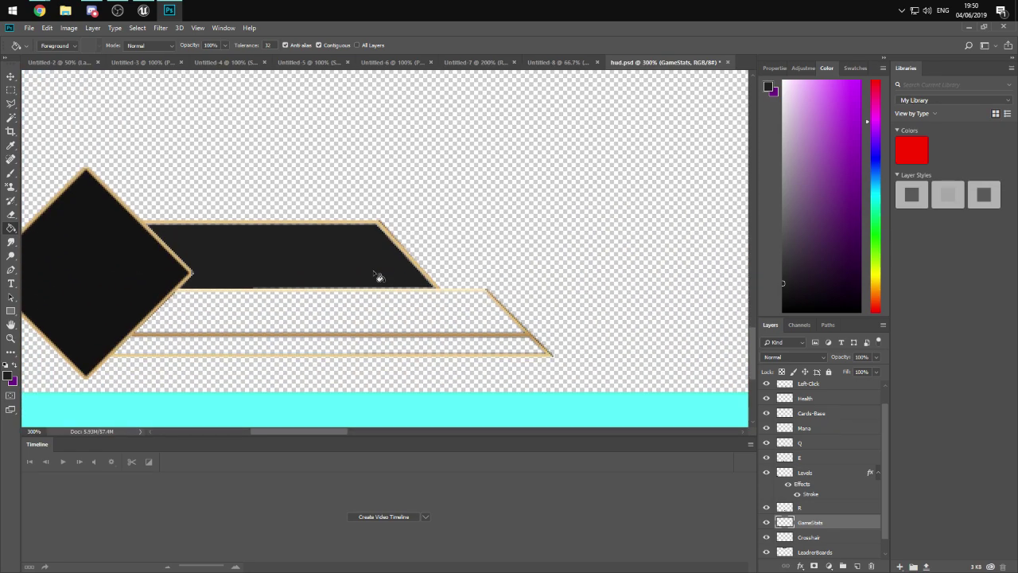
{"action": "scroll", "coordinate": [337, 266], "scroll_direction": "up", "scroll_amount": 2, "text": "alt"}
{"action": "scroll", "coordinate": [339, 266], "scroll_direction": "up", "scroll_amount": 2, "text": "alt"}
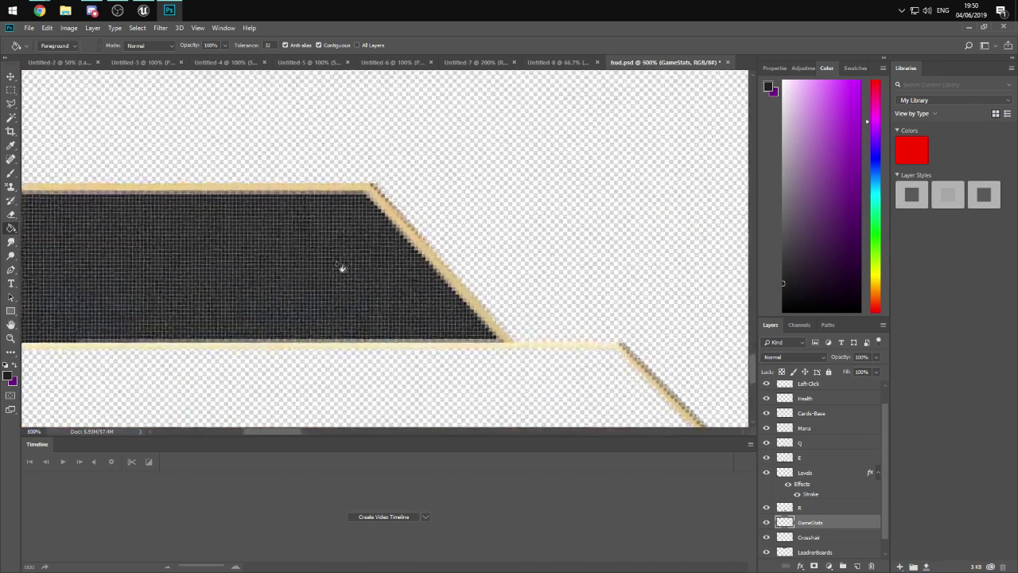
{"action": "scroll", "coordinate": [408, 263], "scroll_direction": "down", "scroll_amount": 1, "text": "alt"}
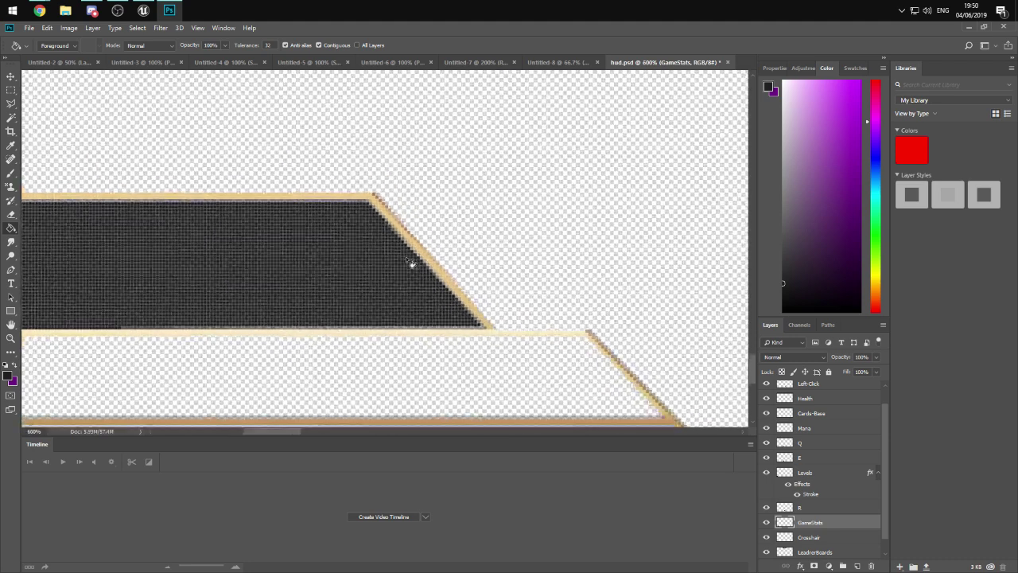
- Outline the inside of the middle stats strip with the Polygonal Lasso, fill it near-black and clear the selection
{"action": "scroll", "coordinate": [374, 274], "scroll_direction": "down", "scroll_amount": 2}
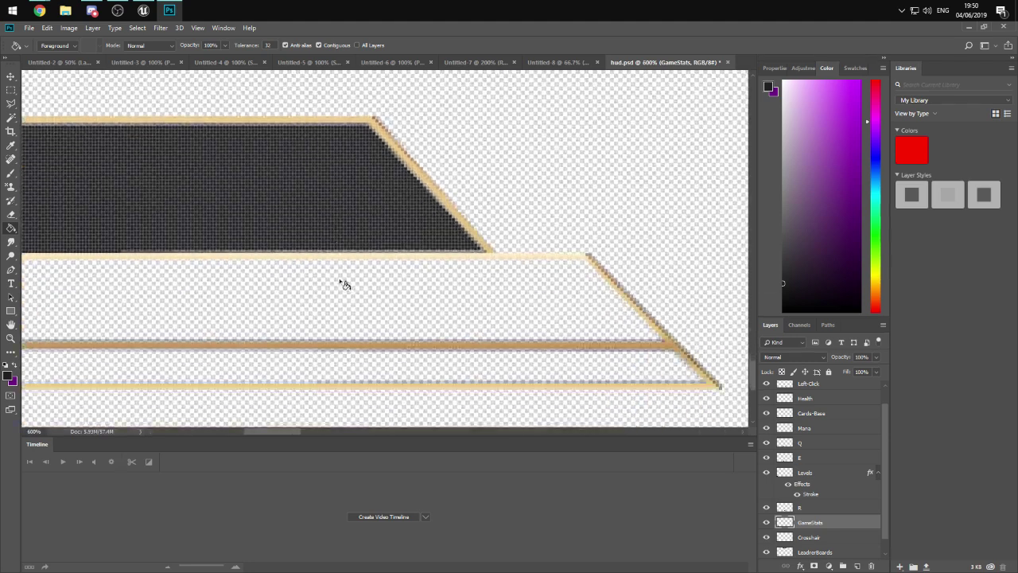
{"action": "left_click", "coordinate": [11, 104]}
{"action": "left_click_drag", "start_coordinate": [286, 434], "coordinate": [264, 427]}
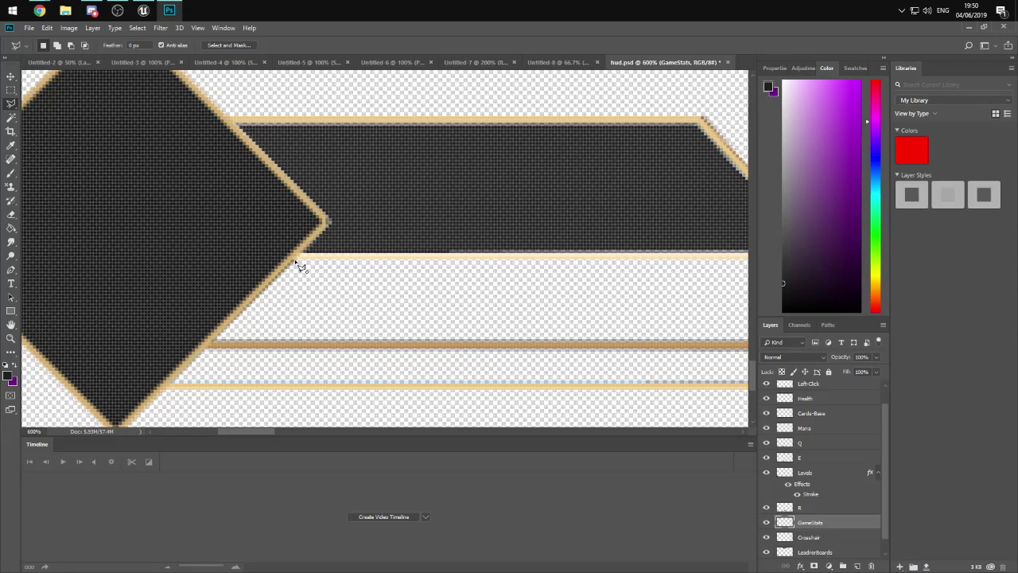
{"action": "left_click", "coordinate": [296, 260]}
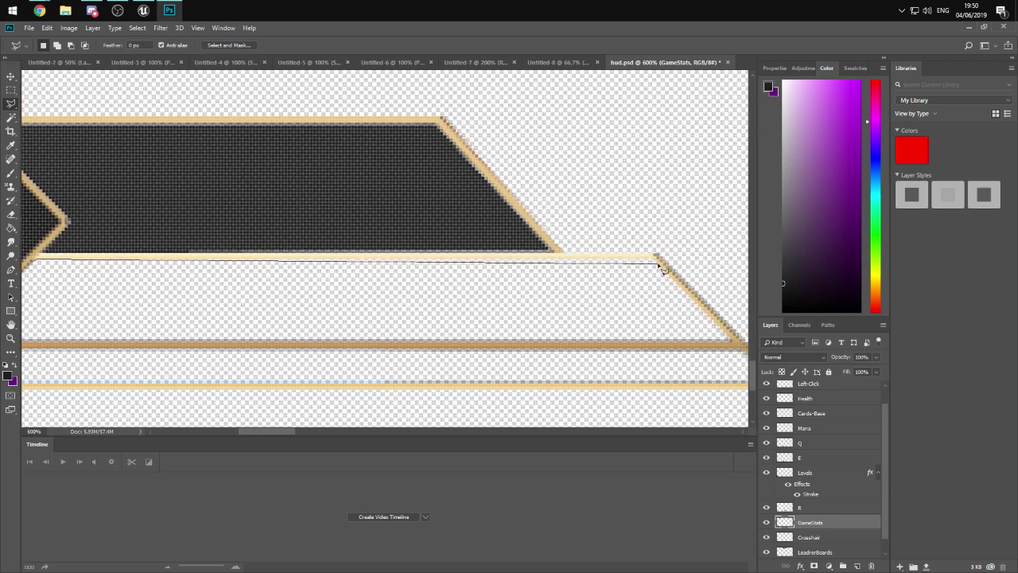
{"action": "left_click", "coordinate": [658, 259]}
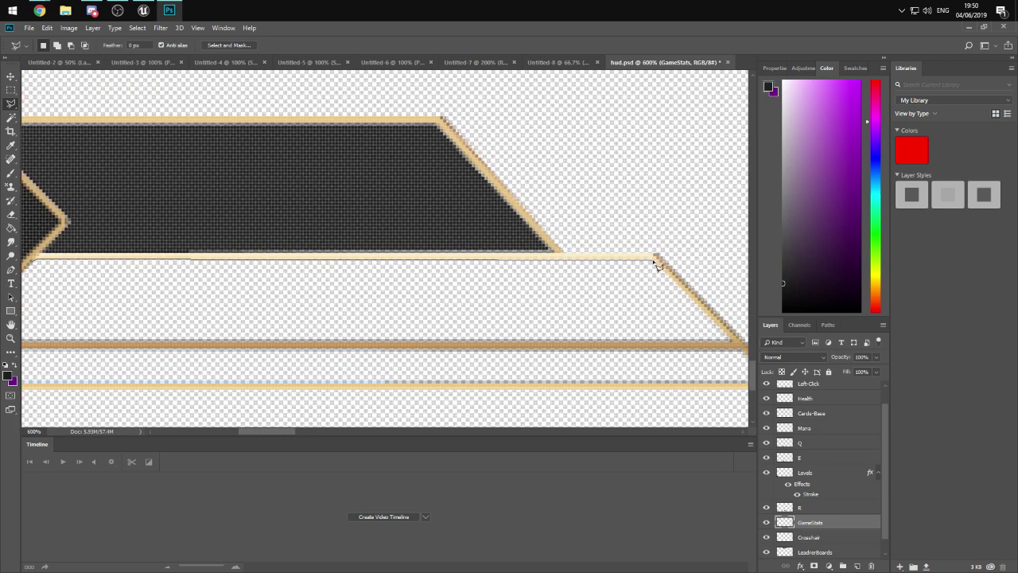
{"action": "left_click", "coordinate": [735, 343]}
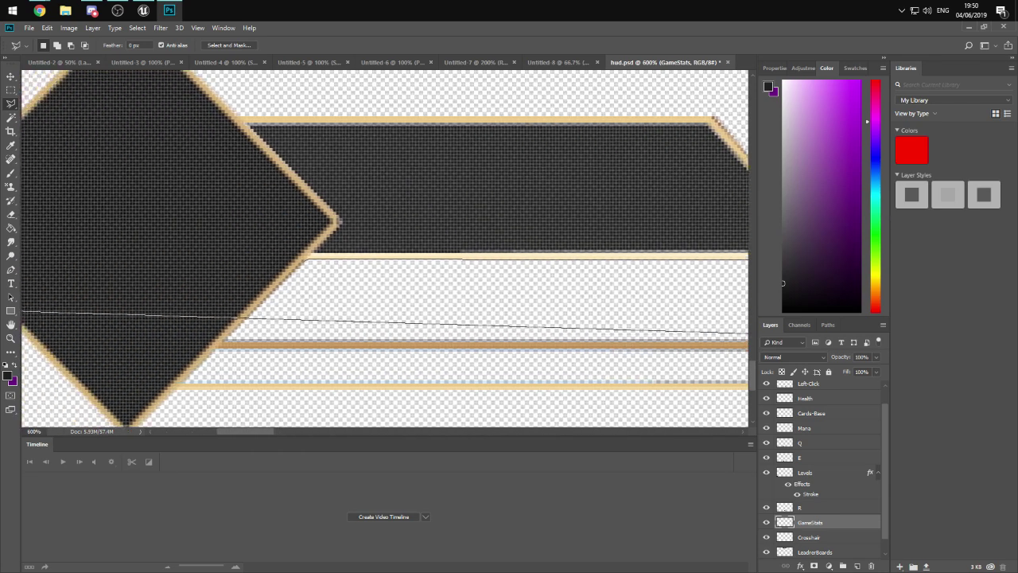
{"action": "left_click", "coordinate": [334, 342]}
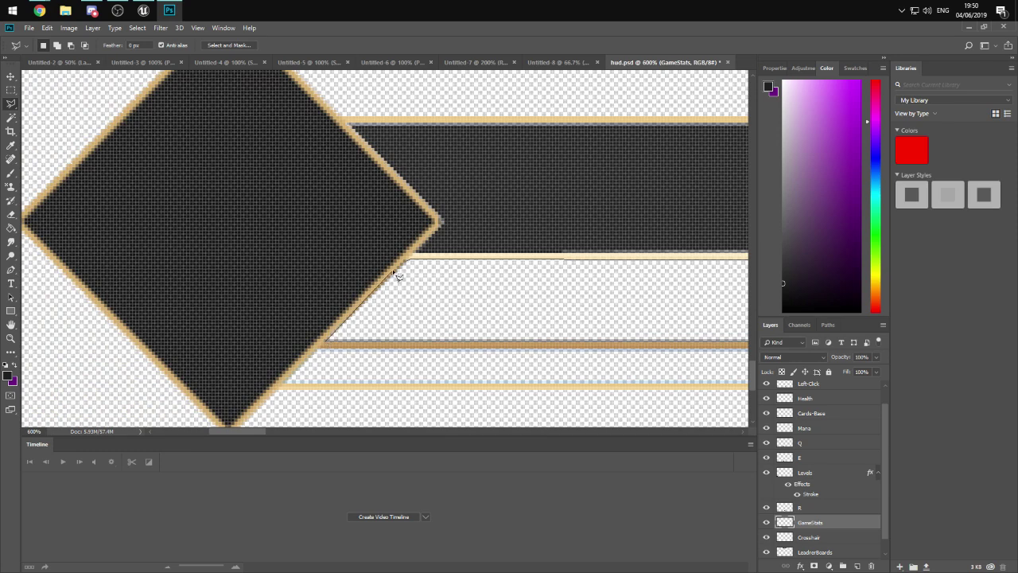
{"action": "left_click", "coordinate": [410, 262]}
{"action": "key", "text": "g"}
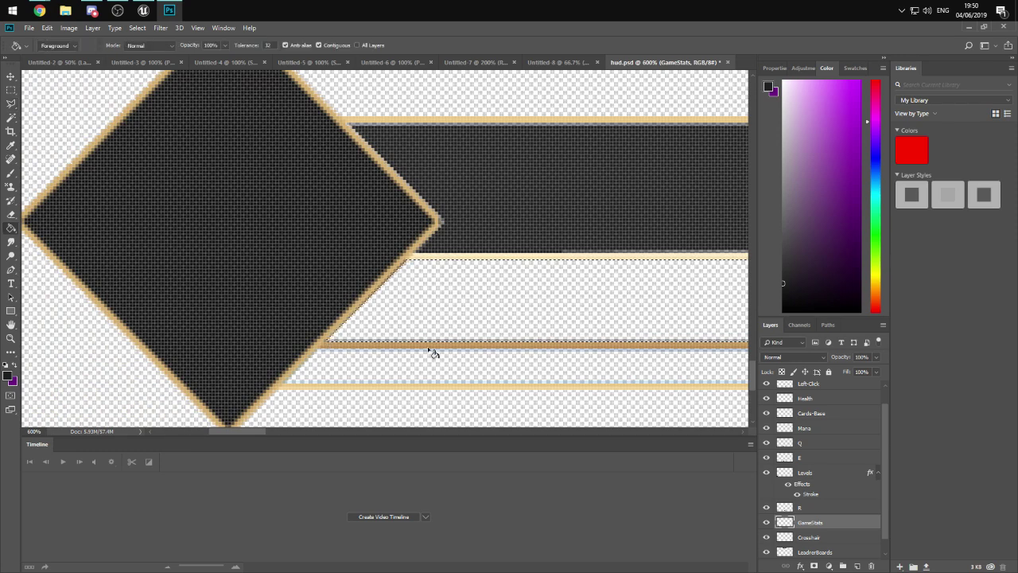
{"action": "left_click", "coordinate": [589, 337]}
{"action": "key", "text": "ctrl+d"}
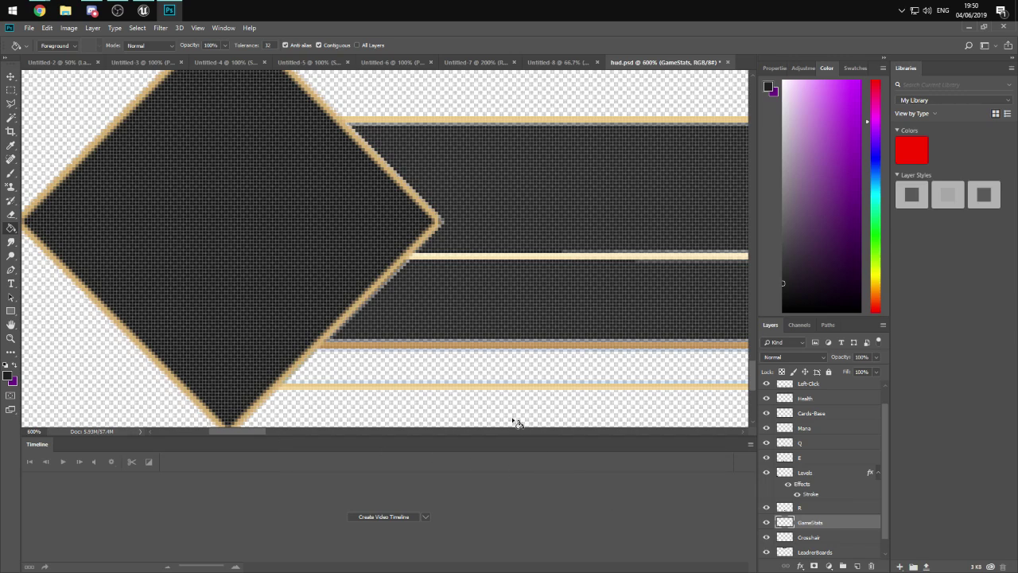
- Outline the thin lower strip of the stats panel with the Polygonal Lasso and fill it with the same near-black
{"action": "scroll", "coordinate": [450, 334], "scroll_direction": "down", "scroll_amount": 2}
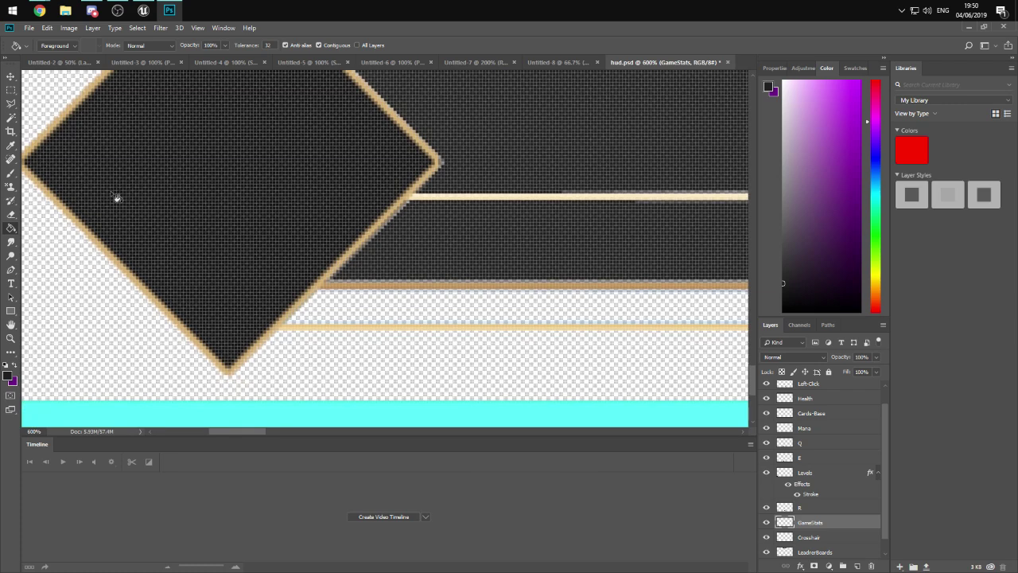
{"action": "left_click", "coordinate": [10, 104]}
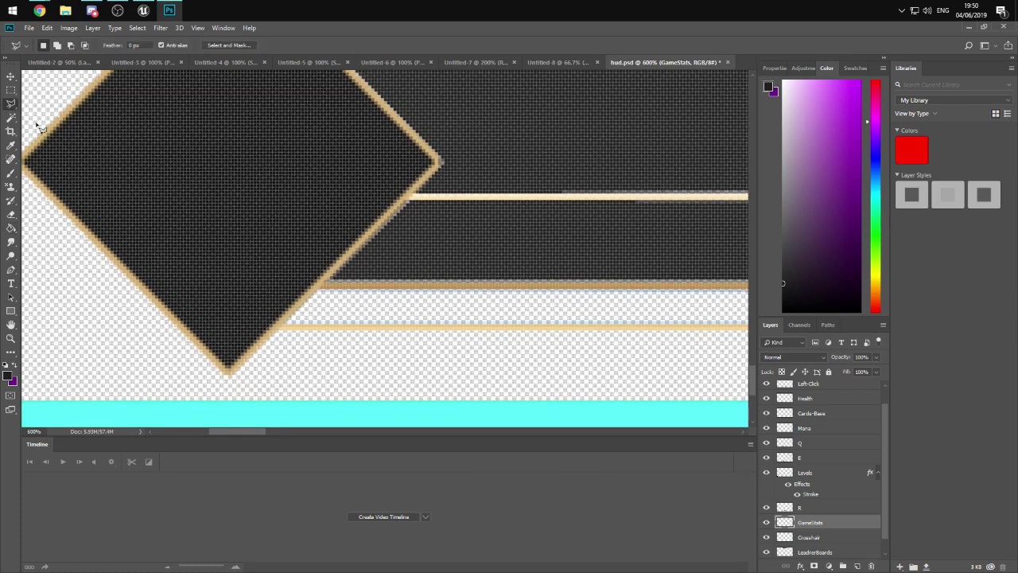
{"action": "left_click", "coordinate": [319, 288]}
{"action": "left_click", "coordinate": [284, 323]}
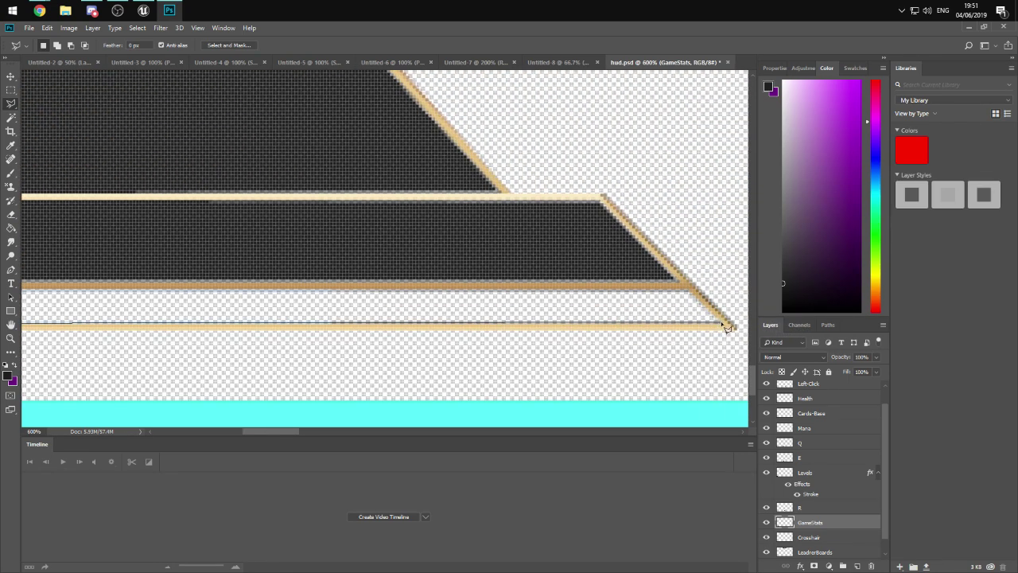
{"action": "left_click", "coordinate": [721, 324]}
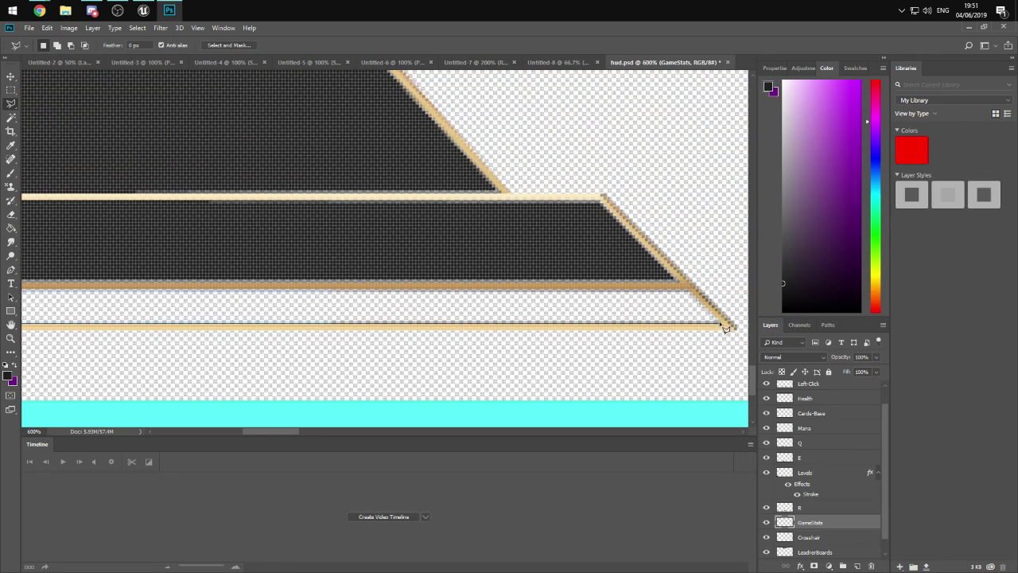
{"action": "left_click", "coordinate": [679, 288]}
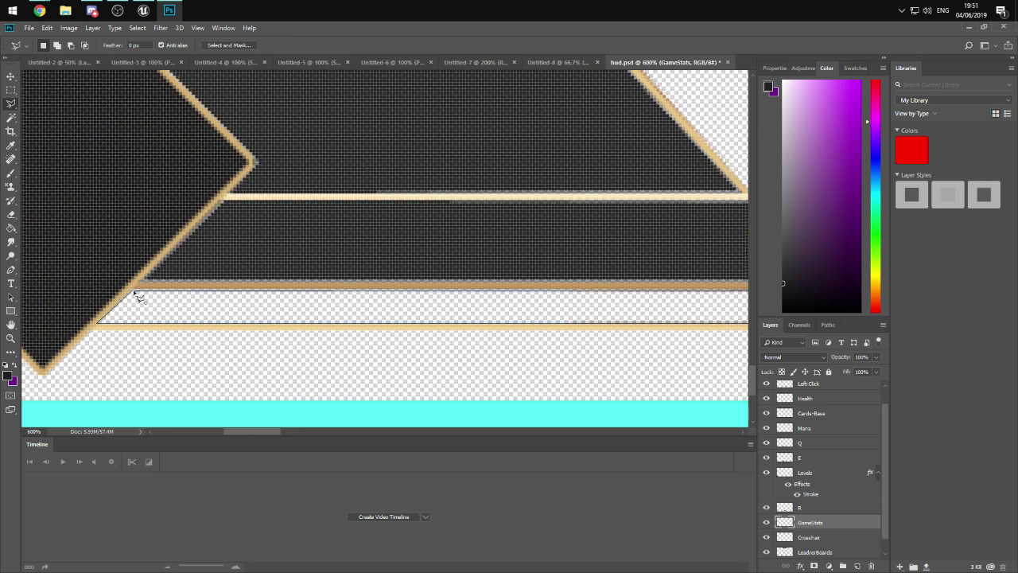
{"action": "left_click", "coordinate": [134, 291]}
{"action": "left_click", "coordinate": [99, 321]}
{"action": "key", "text": "g"}
{"action": "left_click", "coordinate": [263, 318]}
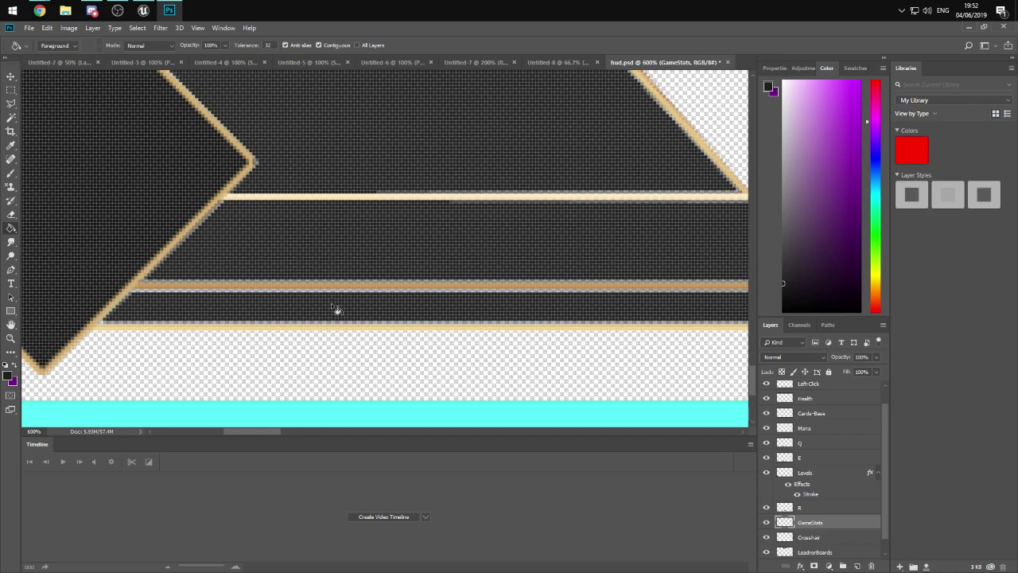
- Review the refilled stats panel within the complete HUD layout
{"action": "scroll", "coordinate": [336, 309], "scroll_direction": "up", "scroll_amount": 1}
{"action": "key", "text": "v"}
{"action": "scroll", "coordinate": [243, 207], "scroll_direction": "down", "scroll_amount": 7, "text": "alt"}
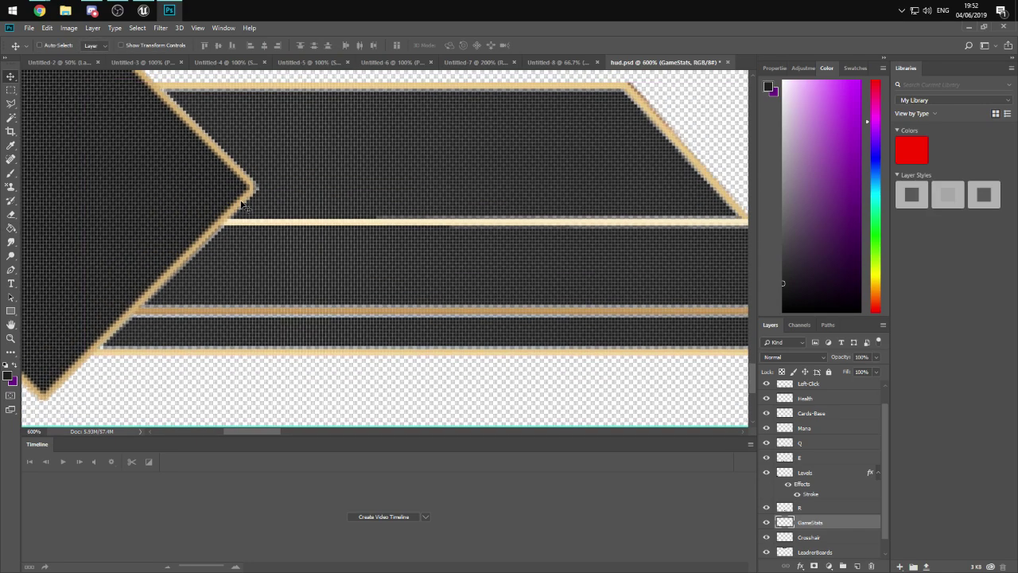
{"action": "scroll", "coordinate": [243, 206], "scroll_direction": "down", "scroll_amount": 1, "text": "alt"}
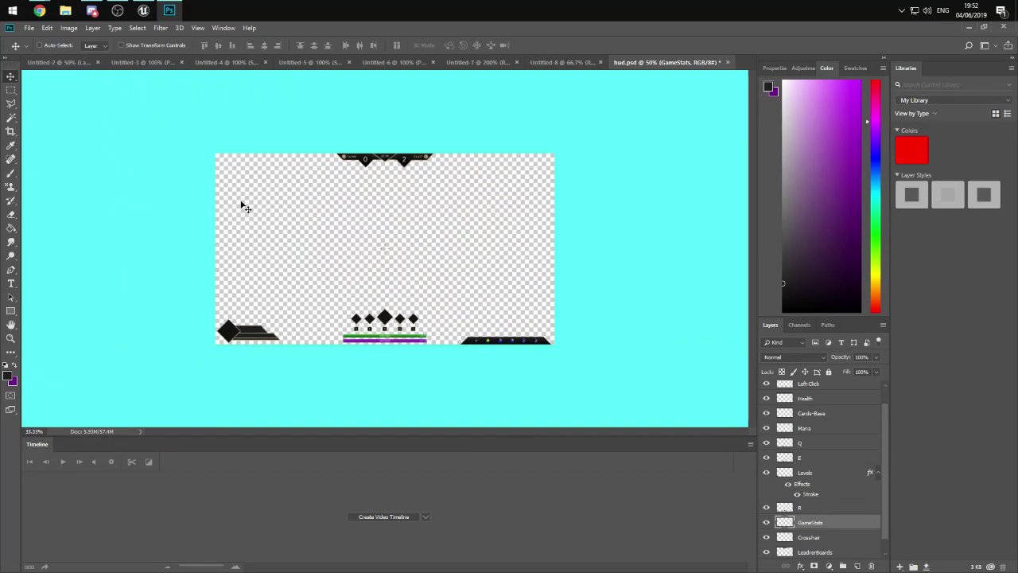
- Select the scoreboard area along the canvas's upper edge with the Rectangular Marquee and cut it from the LeaderBoards layer
{"action": "scroll", "coordinate": [243, 206], "scroll_direction": "up", "scroll_amount": 3, "text": "alt"}
{"action": "scroll", "coordinate": [242, 207], "scroll_direction": "down", "scroll_amount": 2, "text": "alt"}
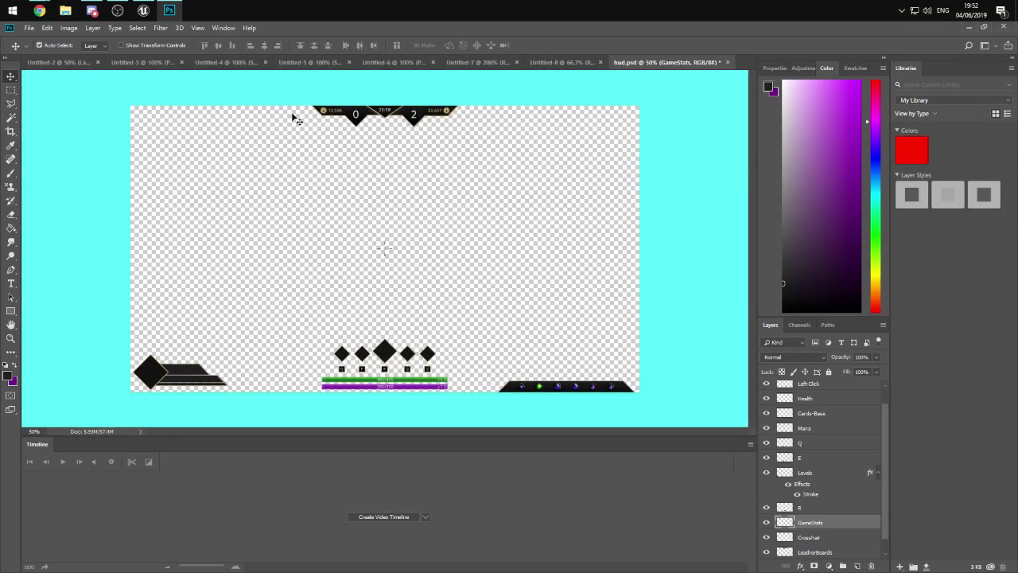
{"action": "key", "text": "m"}
{"action": "left_click_drag", "start_coordinate": [272, 106], "coordinate": [494, 133]}
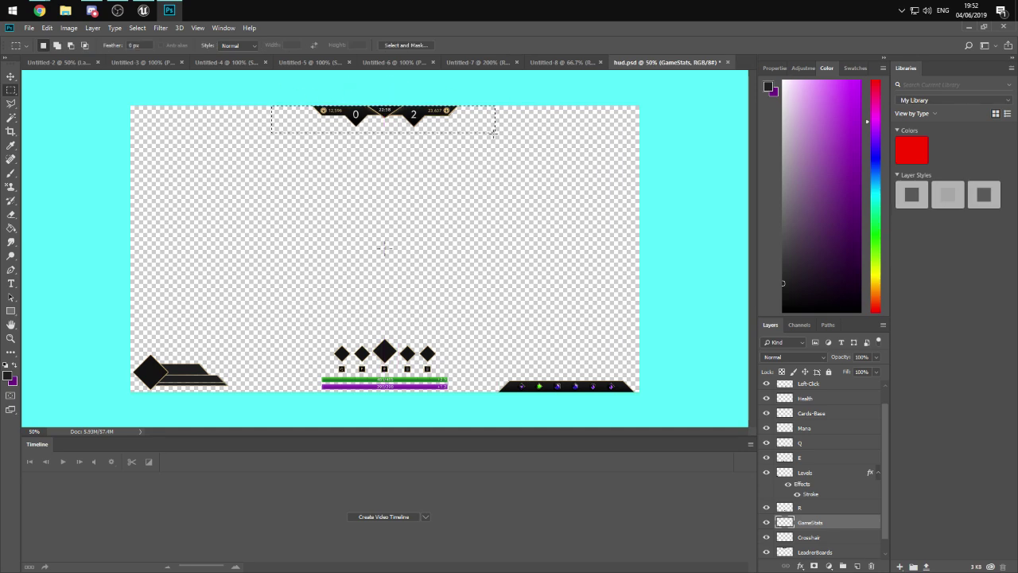
{"action": "left_click", "coordinate": [493, 134]}
{"action": "left_click_drag", "start_coordinate": [223, 105], "coordinate": [590, 157]}
{"action": "scroll", "coordinate": [815, 488], "scroll_direction": "down", "scroll_amount": 1}
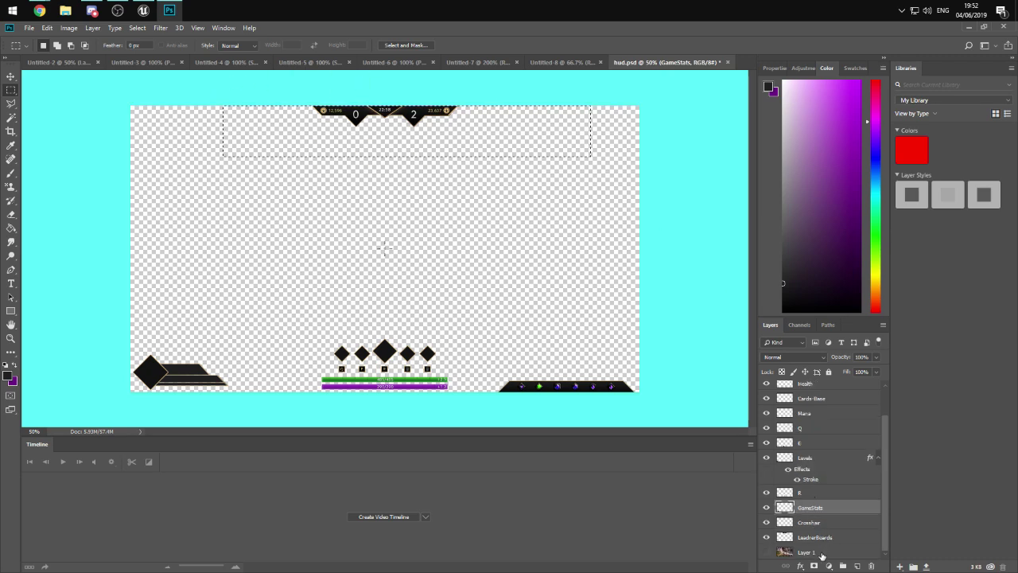
{"action": "left_click", "coordinate": [814, 537]}
{"action": "key", "text": "ctrl+x"}
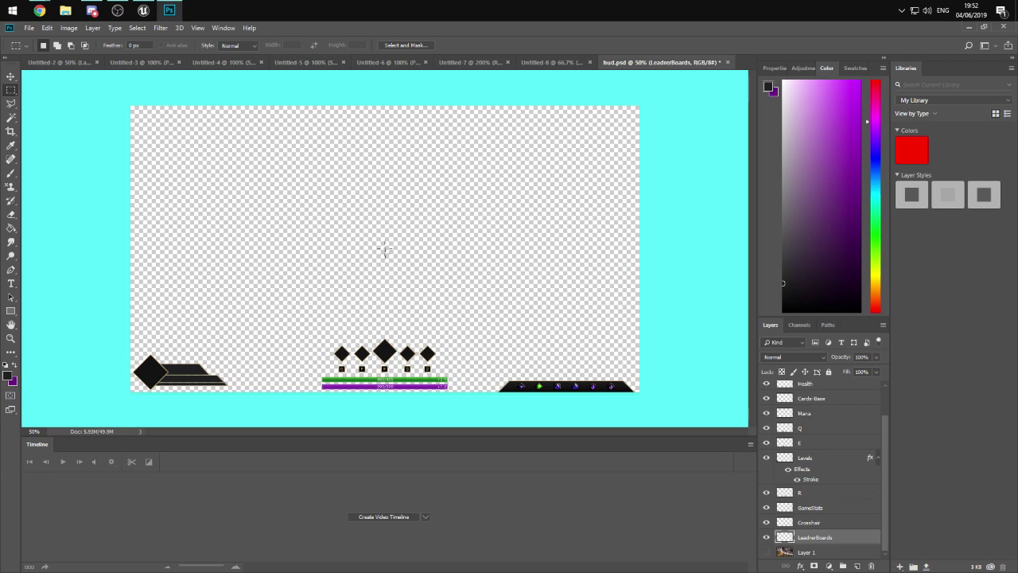
- Draw a downward-pointing triangle about 191 by 96 px from the canvas's upper edge with the Pen tool and convert it to a selection
{"action": "scroll", "coordinate": [385, 249], "scroll_direction": "up", "scroll_amount": 1, "text": "alt"}
{"action": "scroll", "coordinate": [382, 246], "scroll_direction": "up", "scroll_amount": 3}
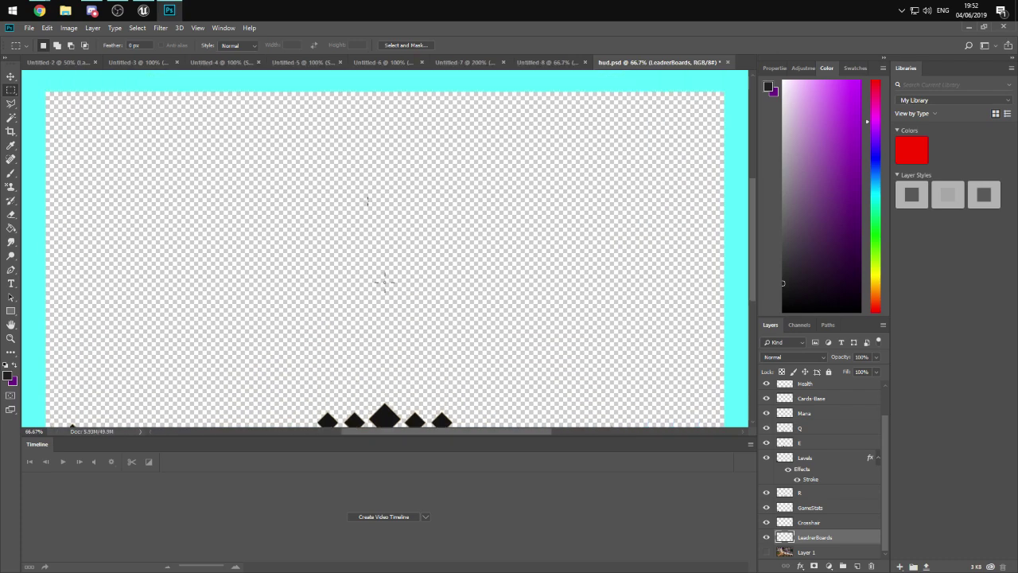
{"action": "scroll", "coordinate": [349, 208], "scroll_direction": "up", "scroll_amount": 1, "text": "alt"}
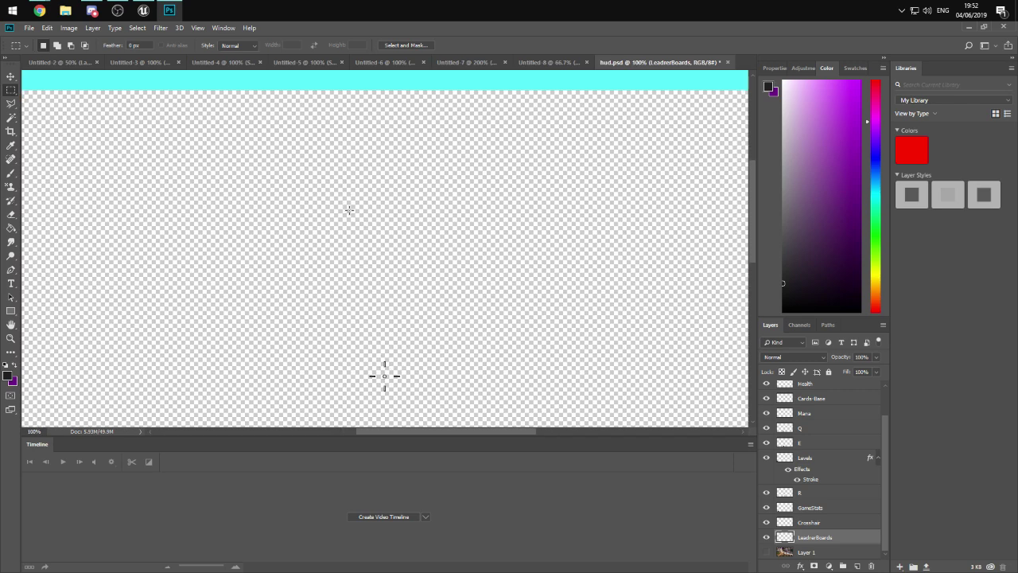
{"action": "scroll", "coordinate": [382, 374], "scroll_direction": "up", "scroll_amount": 3}
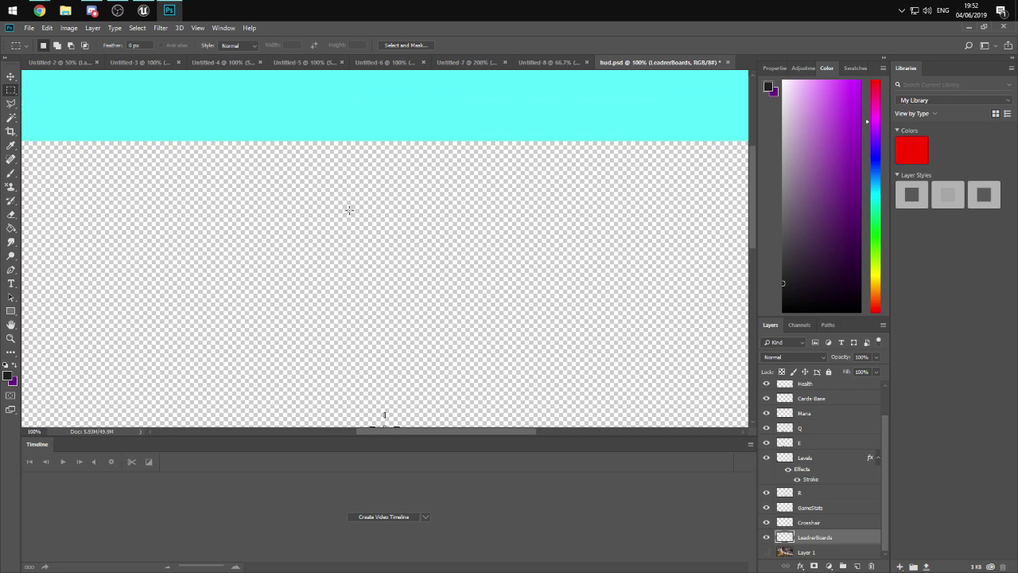
{"action": "right_click", "coordinate": [10, 311]}
{"action": "left_click", "coordinate": [11, 118]}
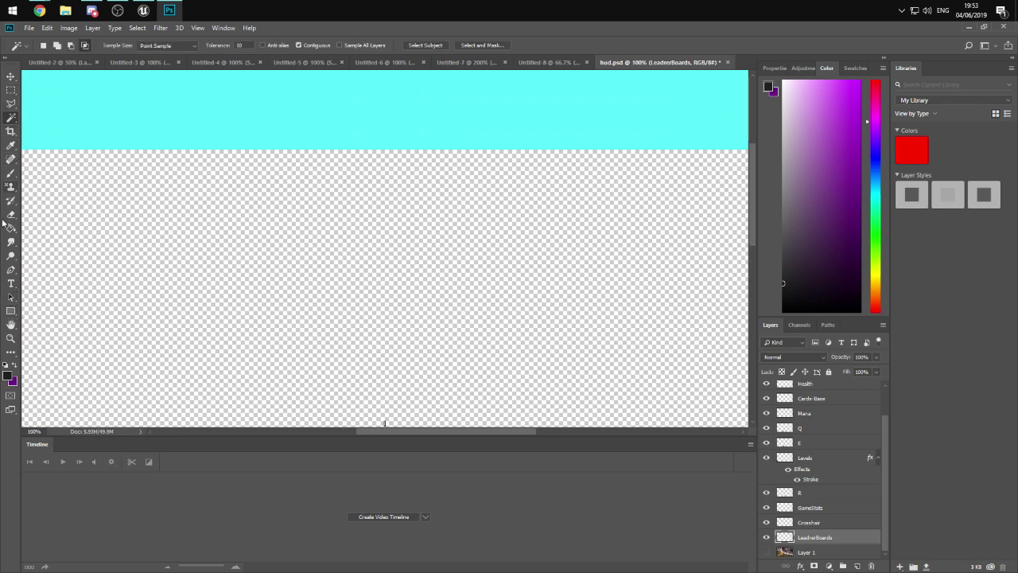
{"action": "left_click", "coordinate": [12, 270]}
{"action": "left_click", "coordinate": [261, 148]}
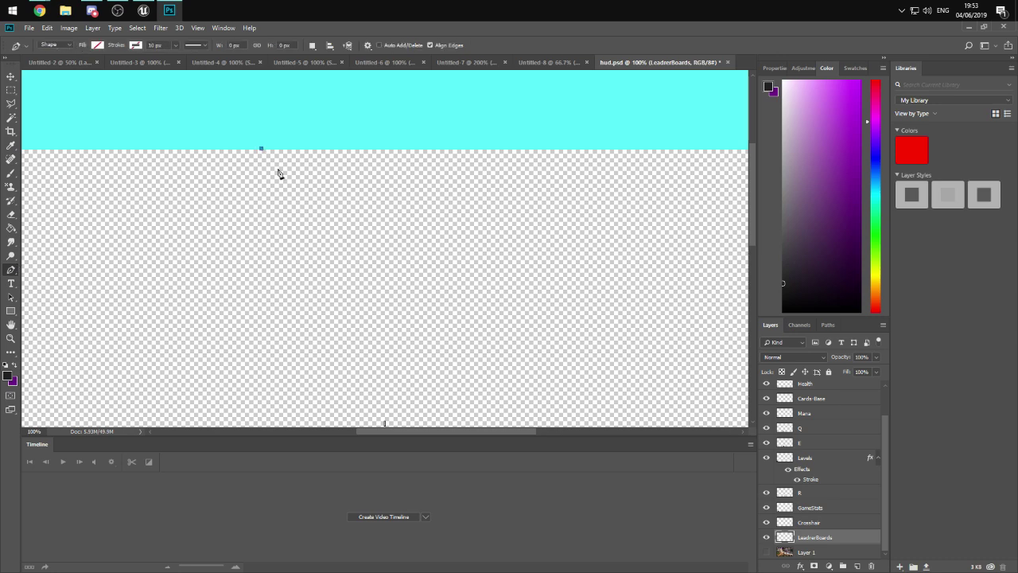
{"action": "left_click", "coordinate": [312, 199]}
{"action": "left_click", "coordinate": [362, 149]}
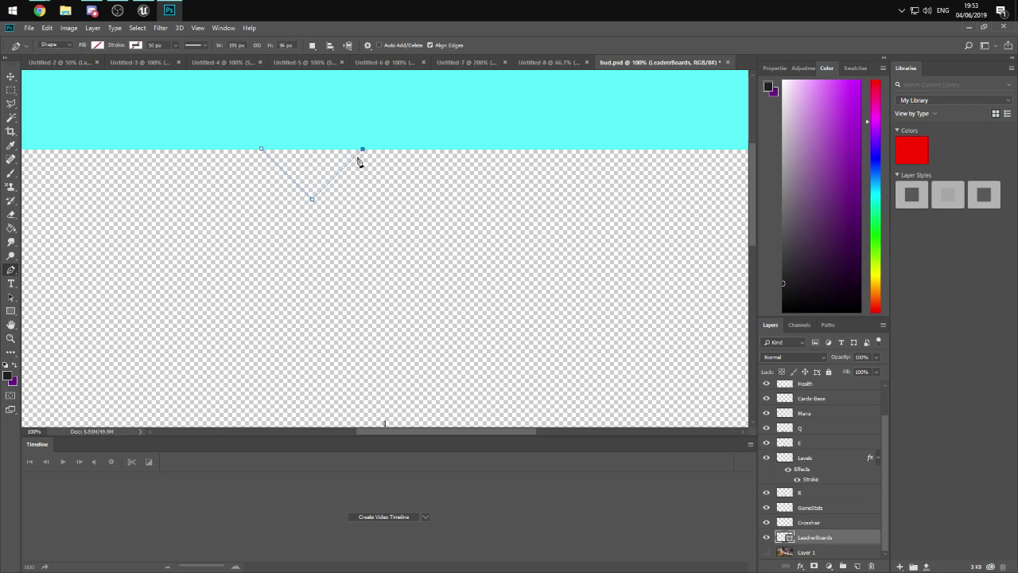
{"action": "left_click", "coordinate": [261, 149]}
{"action": "right_click", "coordinate": [313, 162]}
{"action": "left_click", "coordinate": [351, 207]}
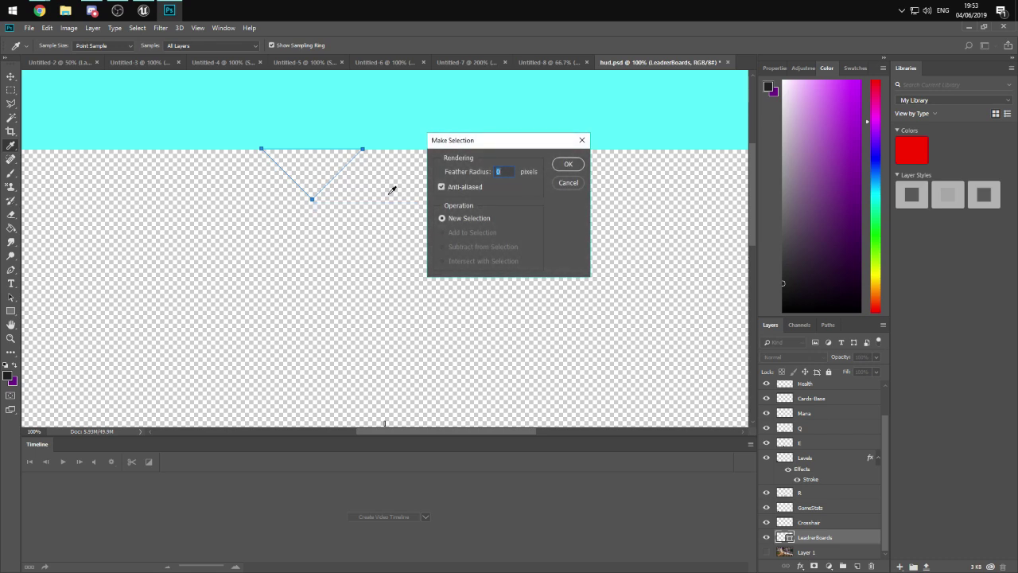
{"action": "key", "text": "Return"}
- Create a new layer and fill the triangular selection with near-black
{"action": "key", "text": "g"}
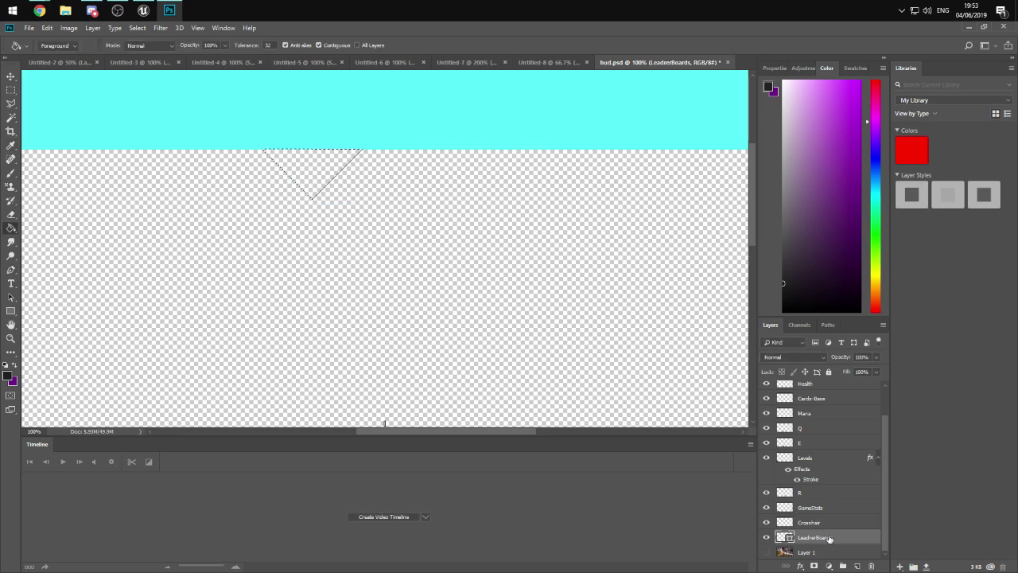
{"action": "right_click", "coordinate": [830, 539]}
{"action": "left_click", "coordinate": [819, 542]}
{"action": "left_click", "coordinate": [857, 565]}
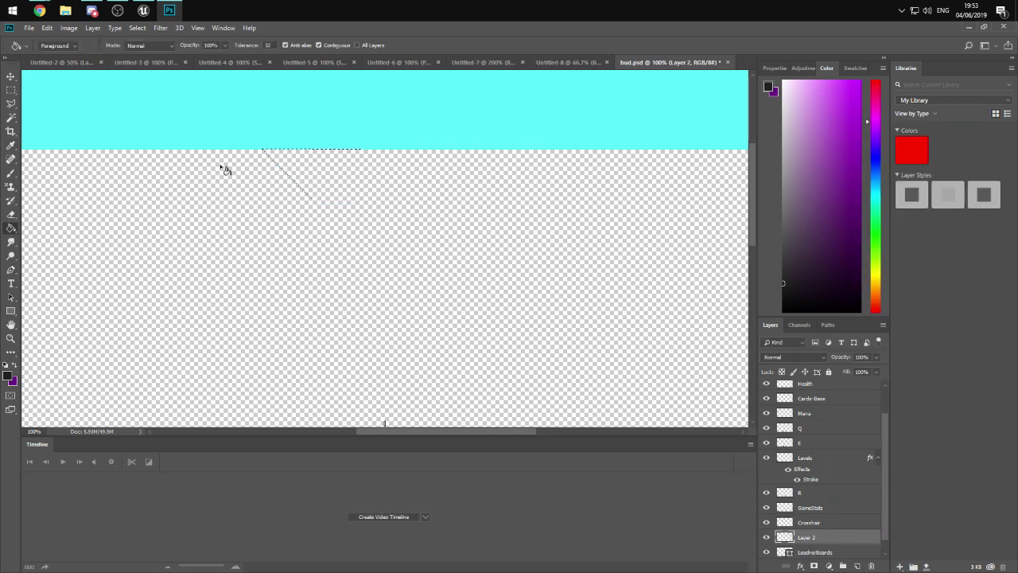
{"action": "left_click", "coordinate": [310, 175]}
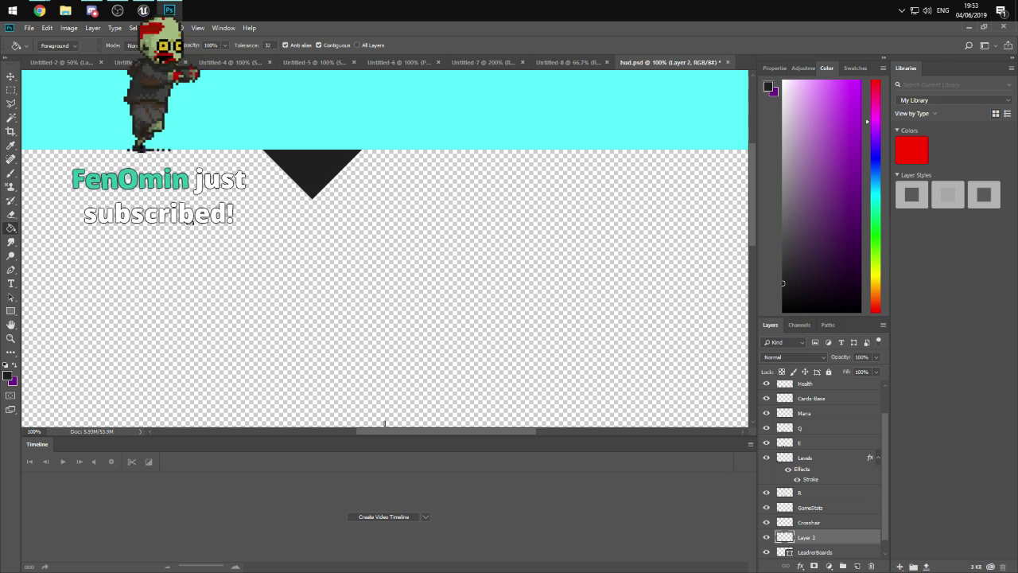
- Reposition the near-black triangle flush with the canvas's upper edge, slightly left of the horizontal centre
{"action": "key", "text": "v"}
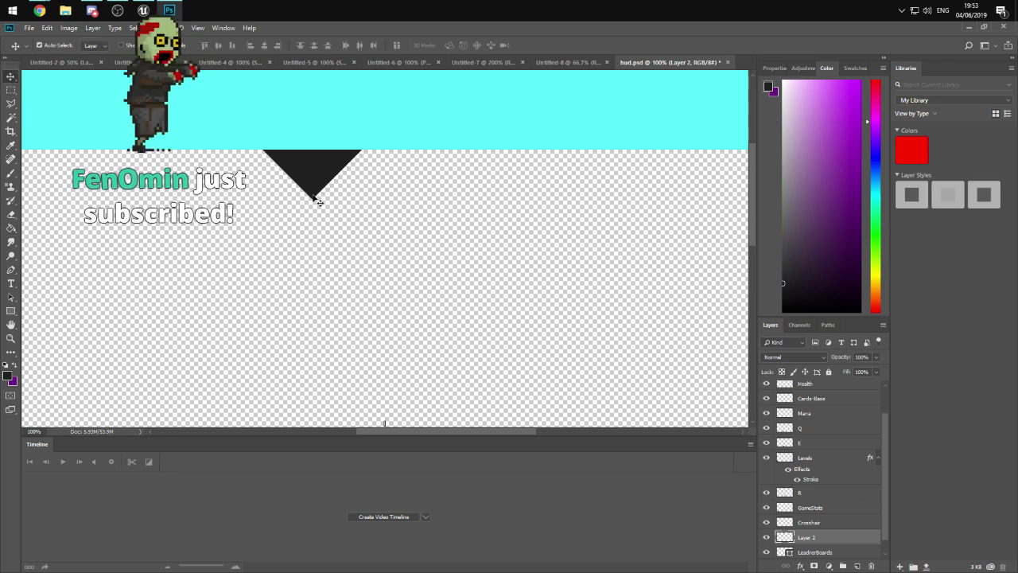
{"action": "left_click_drag", "start_coordinate": [326, 171], "coordinate": [353, 177]}
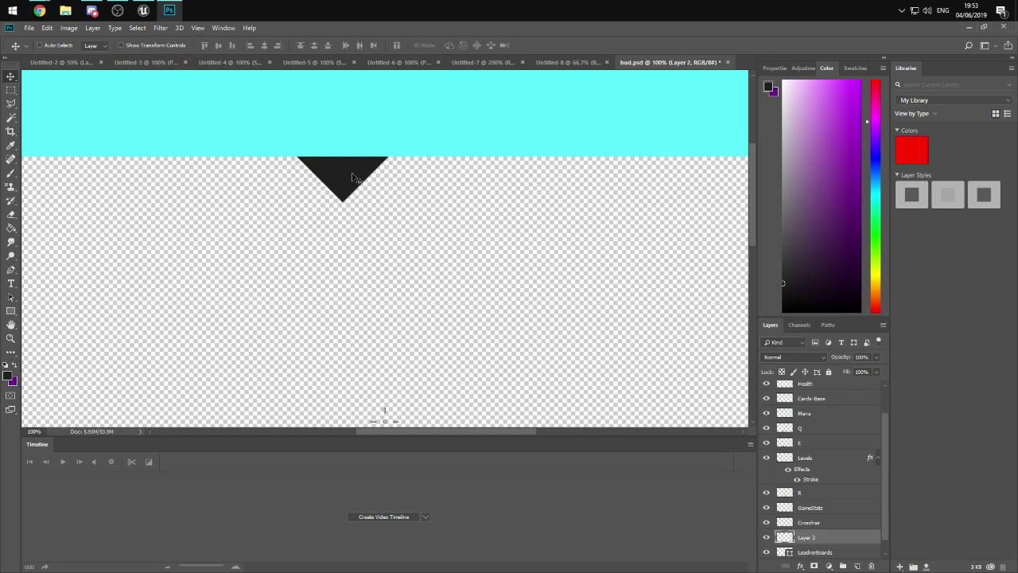
{"action": "scroll", "coordinate": [384, 218], "scroll_direction": "down", "scroll_amount": 2, "text": "alt"}
{"action": "scroll", "coordinate": [378, 209], "scroll_direction": "up", "scroll_amount": 1, "text": "alt"}
{"action": "left_click_drag", "start_coordinate": [360, 124], "coordinate": [340, 122]}
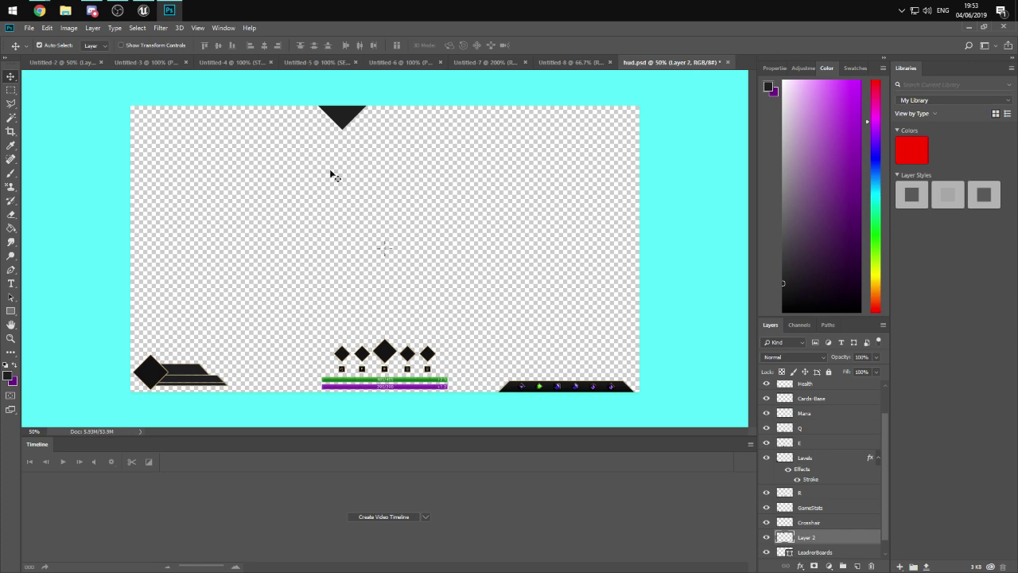
- Draw a smaller downward triangle about 84 by 42 px beside the large one with the Pen tool and convert it to a selection
{"action": "left_click", "coordinate": [12, 270]}
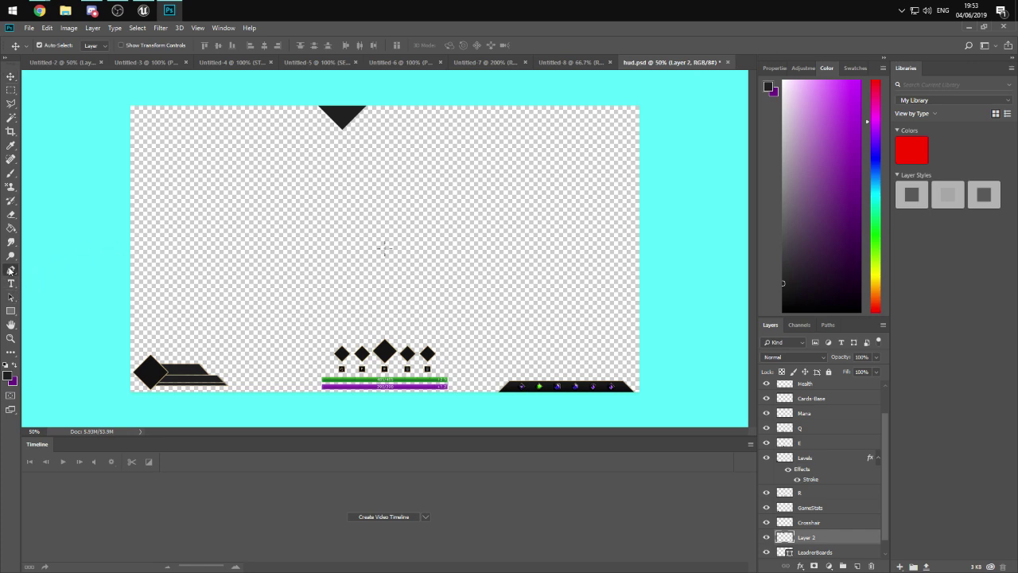
{"action": "left_click", "coordinate": [365, 105]}
{"action": "left_click", "coordinate": [378, 116]}
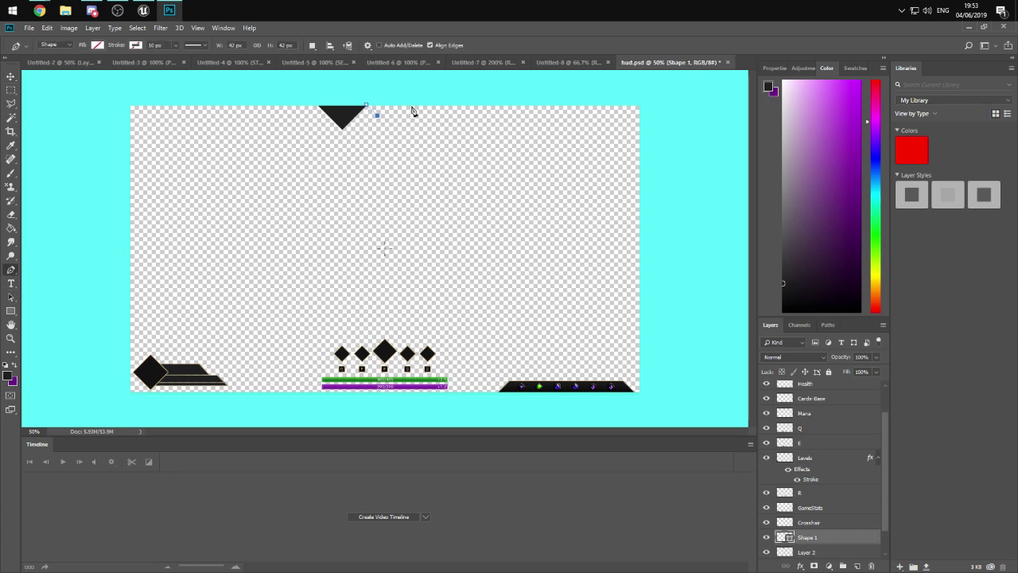
{"action": "left_click", "coordinate": [391, 102]}
{"action": "left_click", "coordinate": [384, 110]}
{"action": "left_click", "coordinate": [388, 104]}
{"action": "right_click", "coordinate": [377, 116]}
{"action": "left_click", "coordinate": [415, 152]}
{"action": "key", "text": "Return"}
- Rasterize the small triangle's shape layer, fill its selection near-black and clear the selection
{"action": "right_click", "coordinate": [811, 537]}
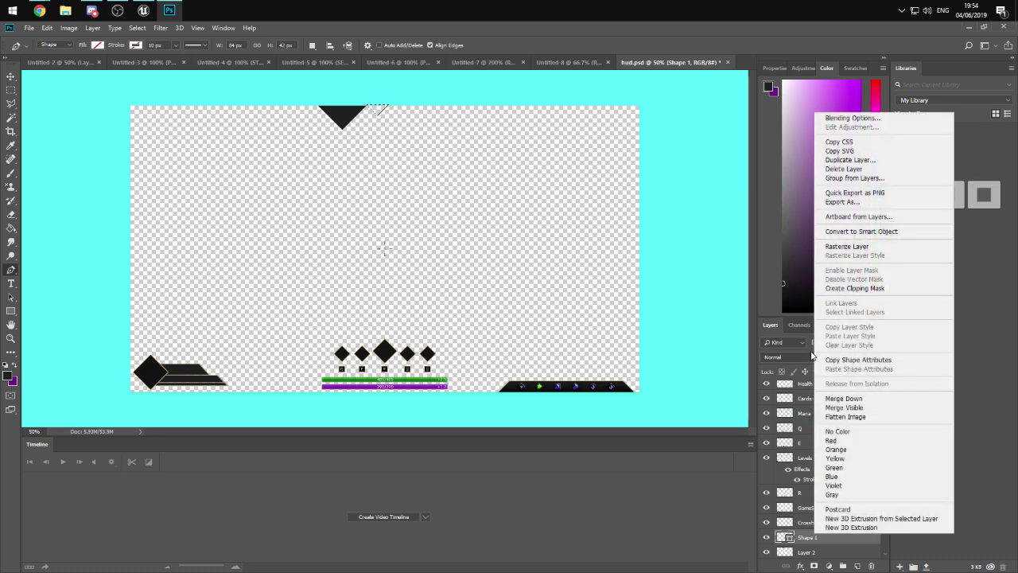
{"action": "left_click", "coordinate": [847, 246]}
{"action": "key", "text": "g"}
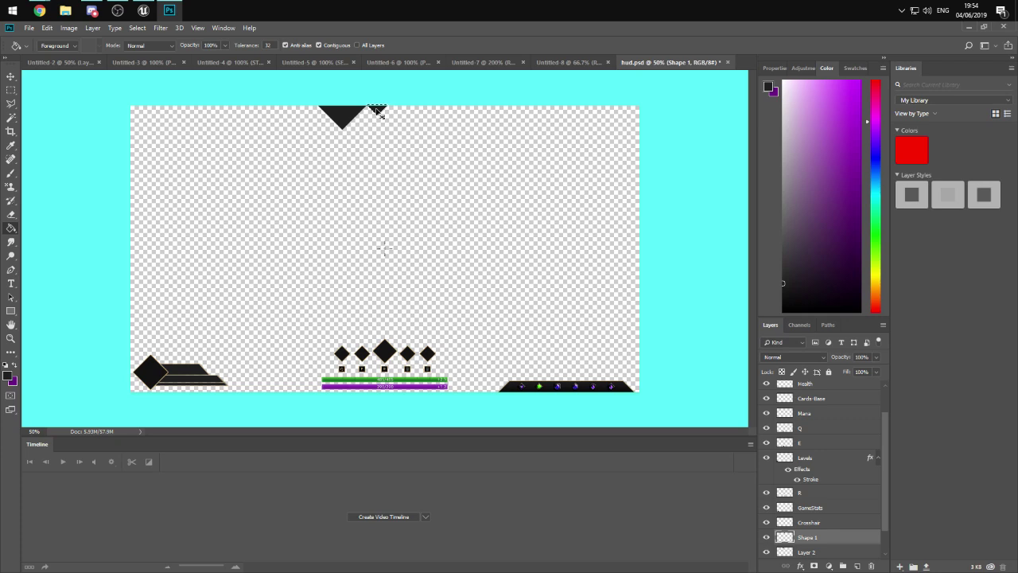
{"action": "left_click", "coordinate": [377, 111]}
{"action": "key", "text": "ctrl+d"}
{"action": "key", "text": "v"}
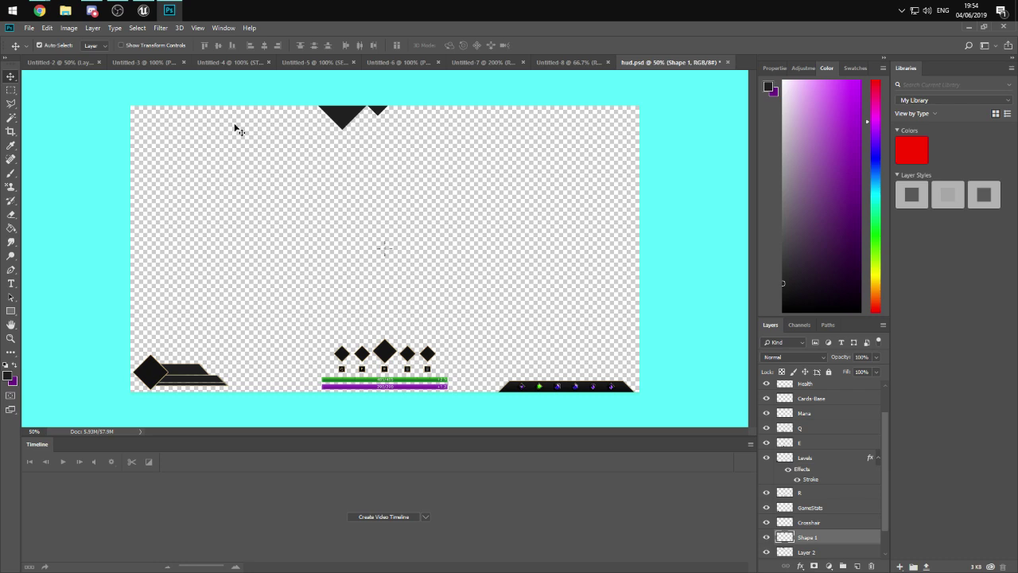
- Duplicate the large triangle and place the copy on the opposite side of the small triangle, flush with the upper edge
{"action": "left_click", "coordinate": [355, 117]}
{"action": "key", "text": "ctrl+c"}
{"action": "key", "text": "ctrl+v"}
{"action": "left_click_drag", "start_coordinate": [402, 201], "coordinate": [426, 119]}
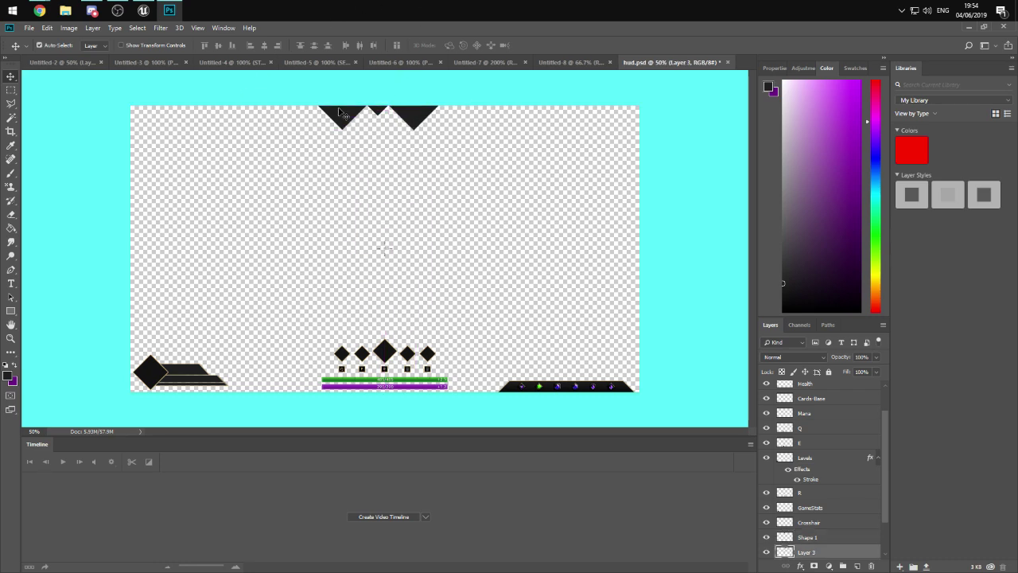
- Select all three triangles and shift them together to the canvas's horizontal centre
{"action": "left_click", "coordinate": [386, 110], "text": "shift"}
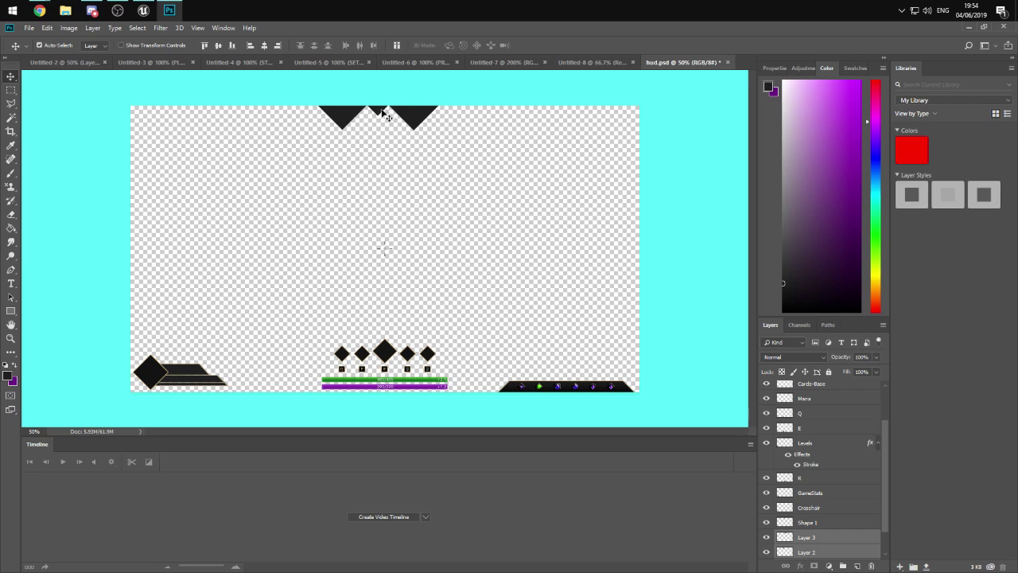
{"action": "left_click", "coordinate": [402, 179]}
{"action": "left_click", "coordinate": [387, 113]}
{"action": "left_click", "coordinate": [368, 115], "text": "shift"}
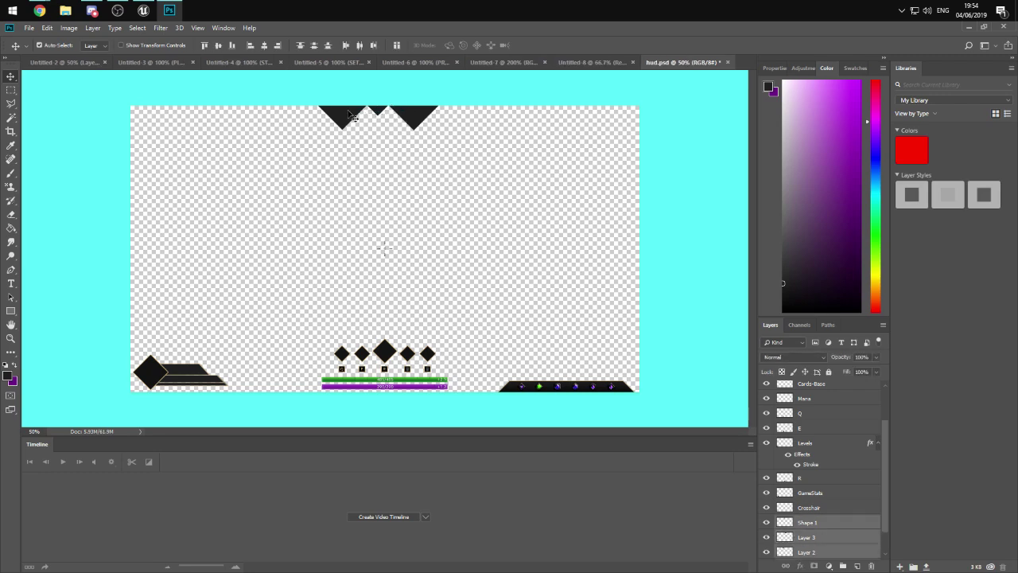
{"action": "left_click_drag", "start_coordinate": [343, 119], "coordinate": [349, 118]}
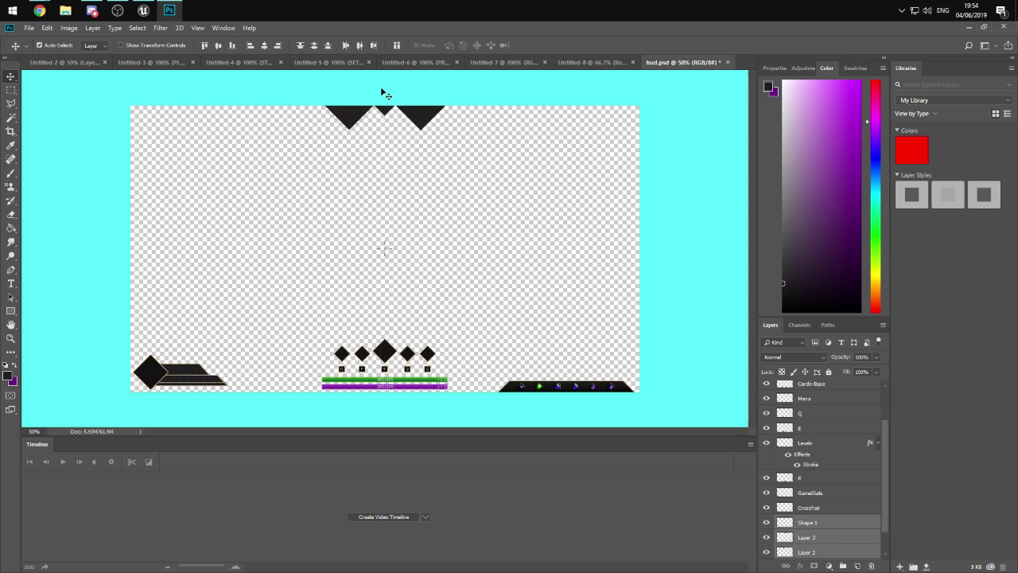
{"action": "left_click", "coordinate": [381, 94]}
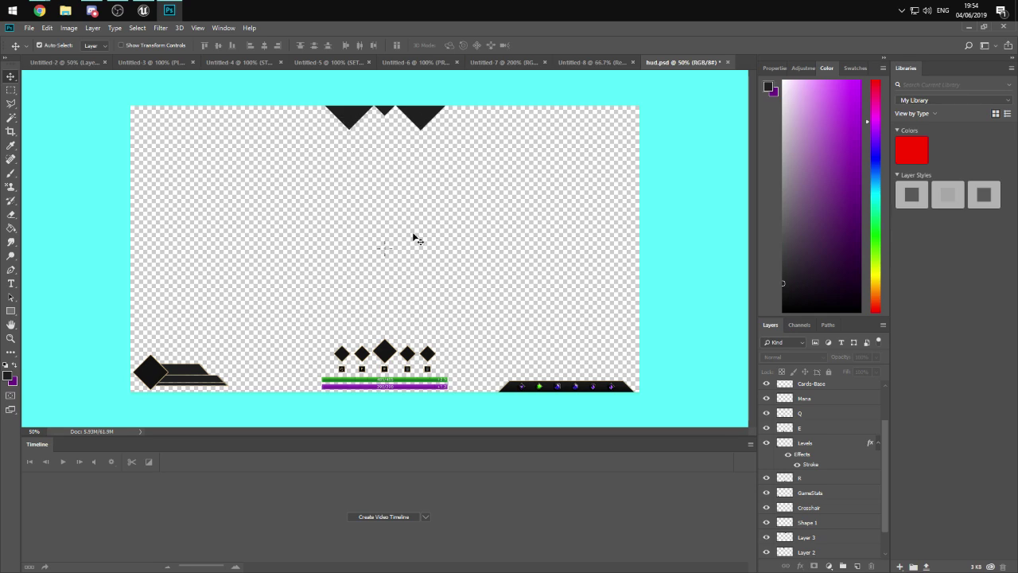
- Check the three-triangle scoreboard outline against the complete HUD layout at different magnifications
{"action": "scroll", "coordinate": [412, 236], "scroll_direction": "down", "scroll_amount": 4, "text": "alt"}
{"action": "scroll", "coordinate": [412, 236], "scroll_direction": "up", "scroll_amount": 3, "text": "alt"}
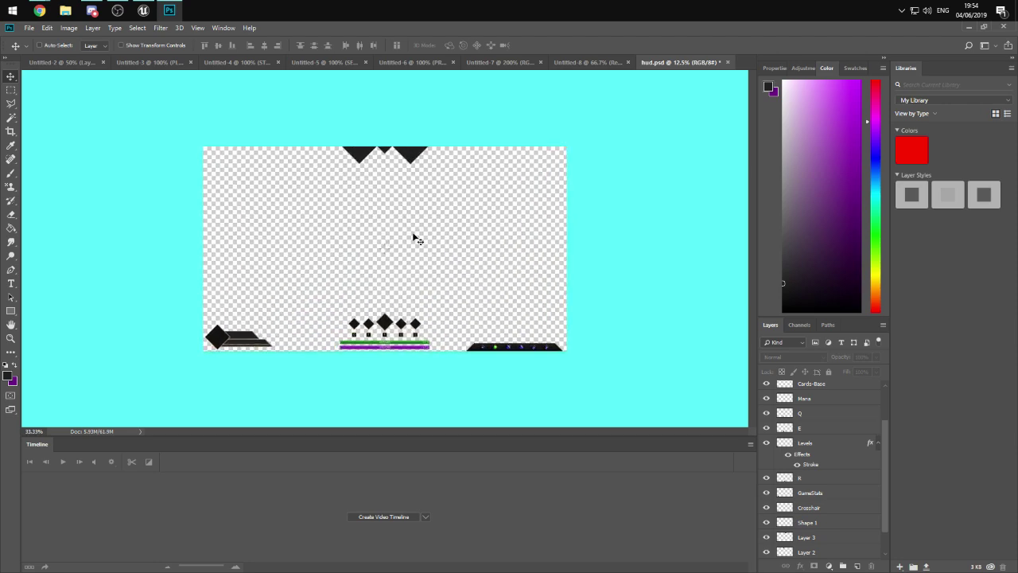
{"action": "scroll", "coordinate": [412, 236], "scroll_direction": "up", "scroll_amount": 2, "text": "alt"}
{"action": "scroll", "coordinate": [412, 236], "scroll_direction": "down", "scroll_amount": 3, "text": "alt"}
{"action": "scroll", "coordinate": [412, 237], "scroll_direction": "up", "scroll_amount": 2, "text": "alt"}
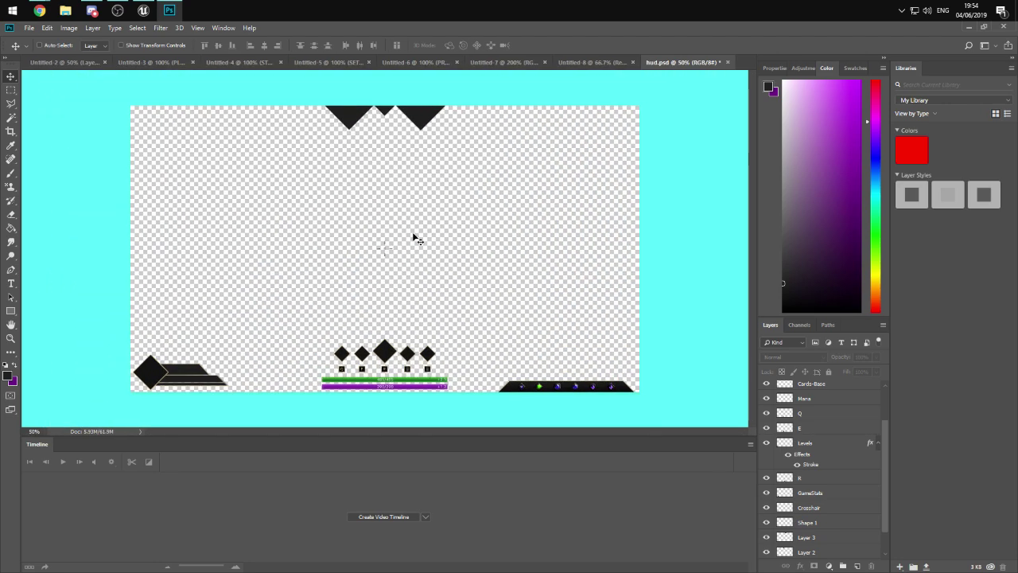
{"action": "scroll", "coordinate": [412, 237], "scroll_direction": "down", "scroll_amount": 1, "text": "alt"}
{"action": "scroll", "coordinate": [412, 236], "scroll_direction": "up", "scroll_amount": 1, "text": "alt"}
{"action": "scroll", "coordinate": [412, 236], "scroll_direction": "down", "scroll_amount": 1, "text": "alt"}
{"action": "scroll", "coordinate": [412, 237], "scroll_direction": "up", "scroll_amount": 1, "text": "alt"}
{"action": "key", "text": "ctrl"}
- Delete both large triangles and the small middle one from the canvas's upper edge and deselect all layers
{"action": "left_click", "coordinate": [419, 118]}
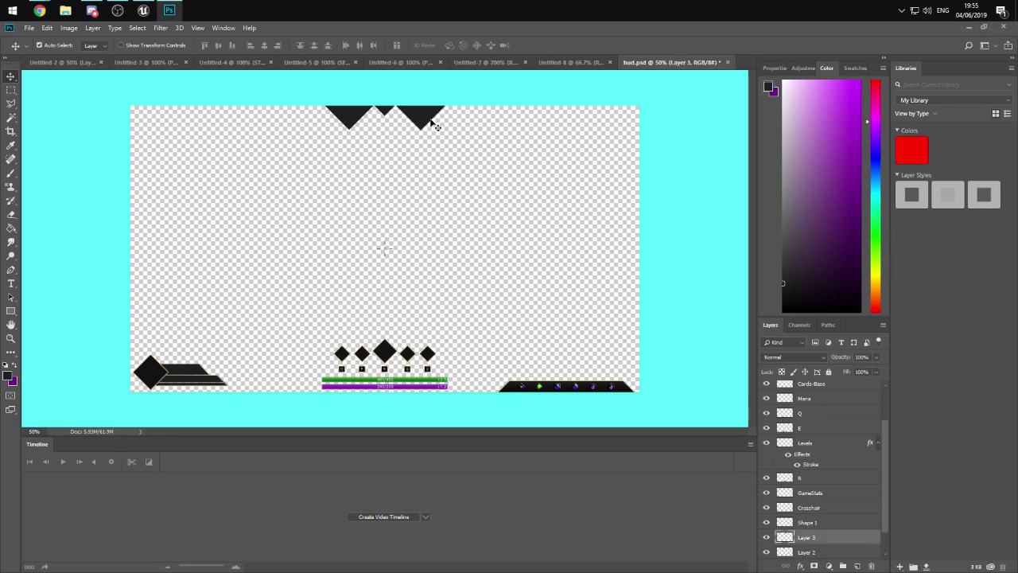
{"action": "key", "text": "Delete"}
{"action": "left_click", "coordinate": [386, 114]}
{"action": "key", "text": "Delete"}
{"action": "key", "text": "Delete"}
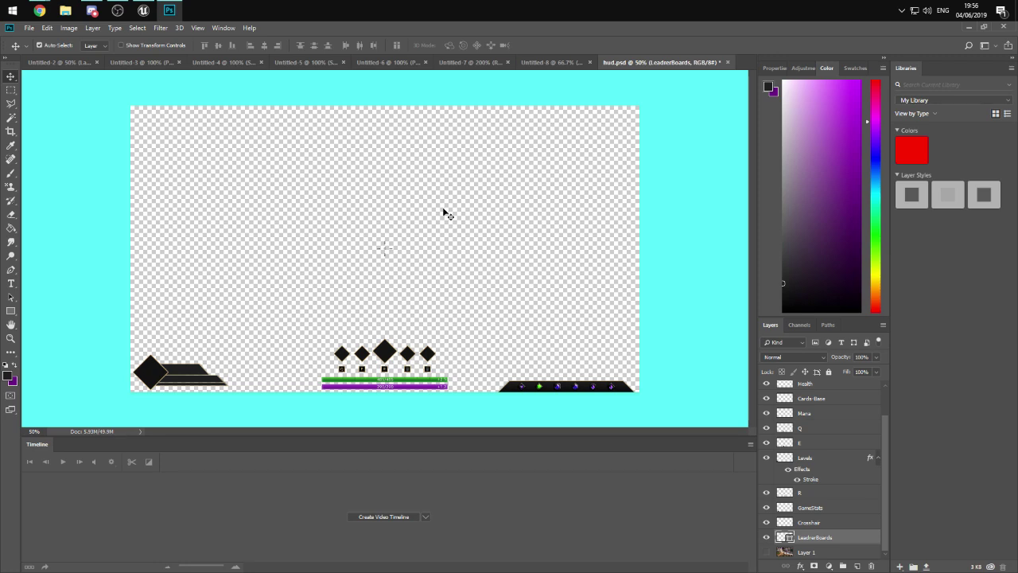
{"action": "left_click", "coordinate": [432, 215]}
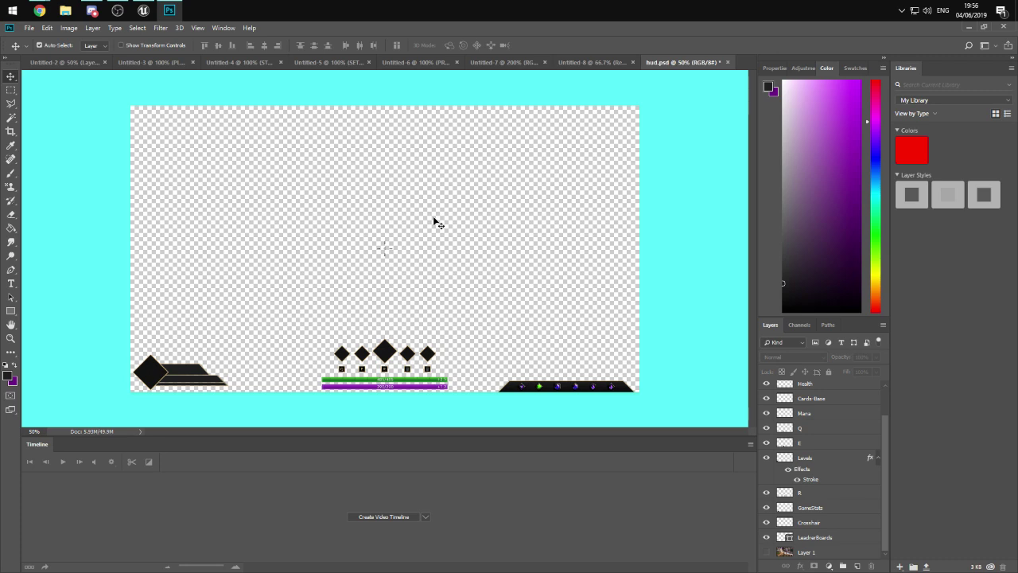
{"action": "key", "text": "ctrl+plus"}
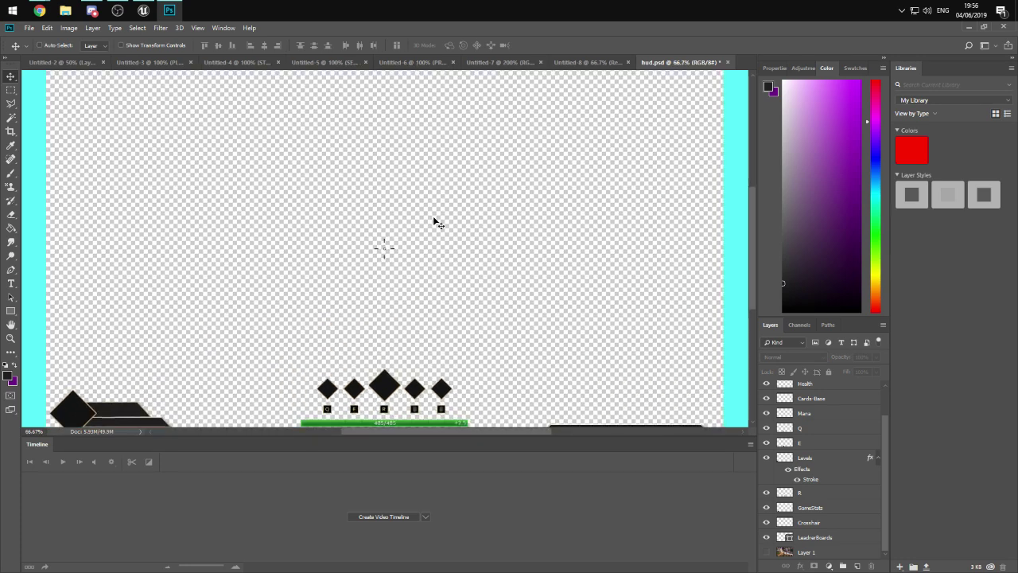
{"action": "key", "text": "ctrl+minus"}
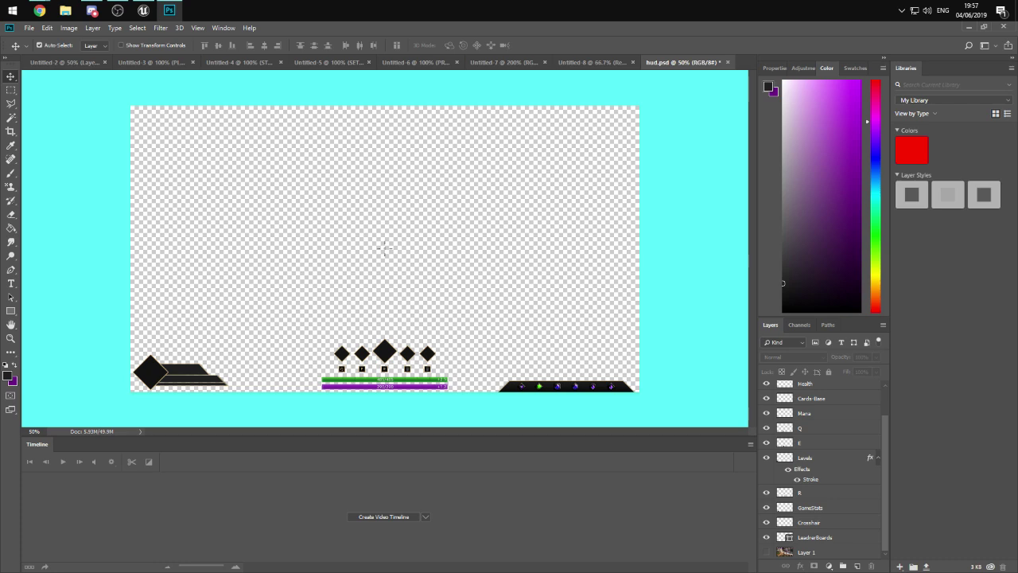
{"action": "key", "text": "alt+Tab"}
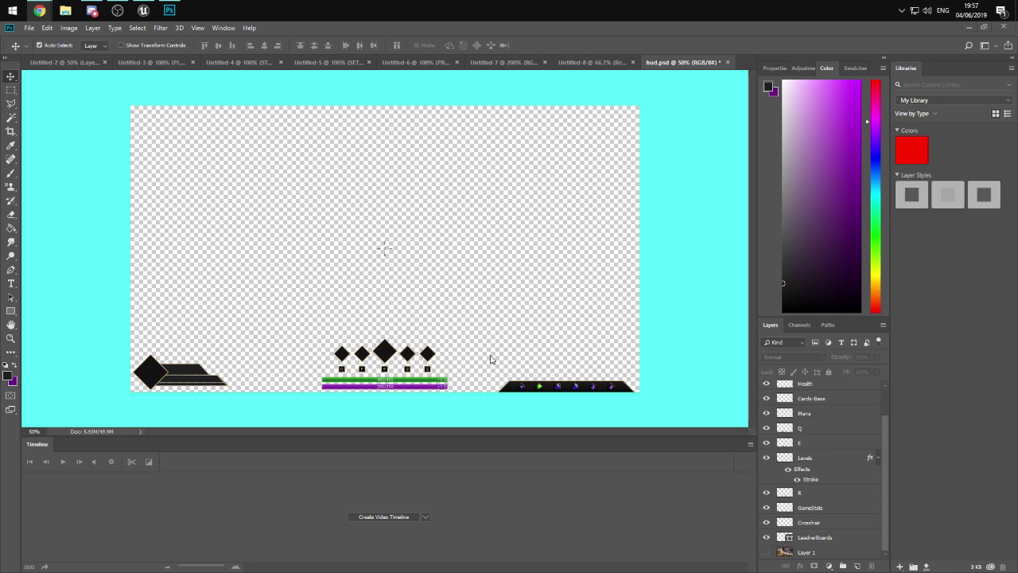
- Try to clear the marquee-selected card panel in the canvas's lower-right corner from the LeadrerBoards layer
{"action": "left_click", "coordinate": [612, 412]}
{"action": "key", "text": "m"}
{"action": "left_click_drag", "start_coordinate": [456, 362], "coordinate": [687, 409]}
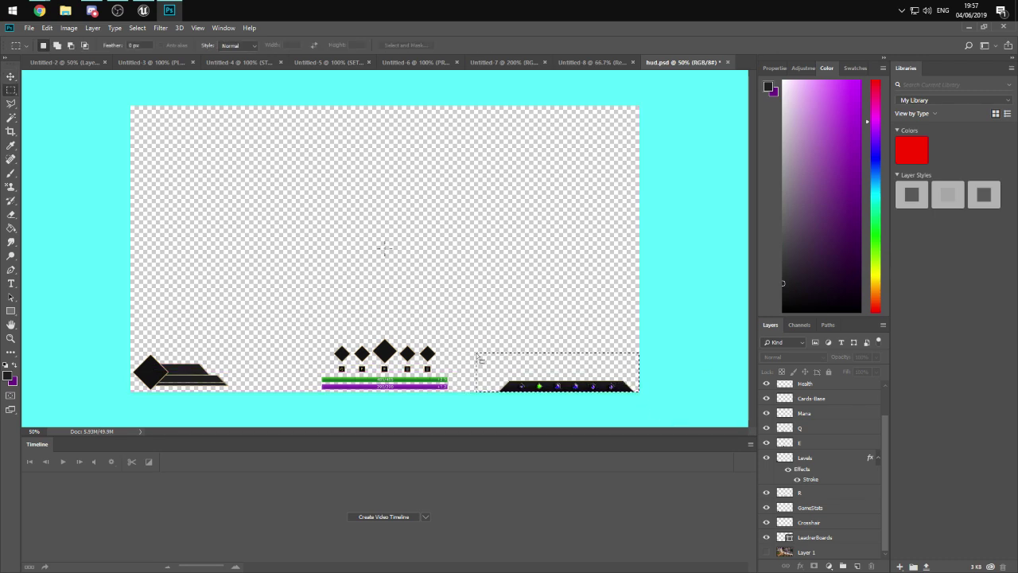
{"action": "left_click", "coordinate": [476, 353]}
{"action": "left_click_drag", "start_coordinate": [475, 353], "coordinate": [648, 397]}
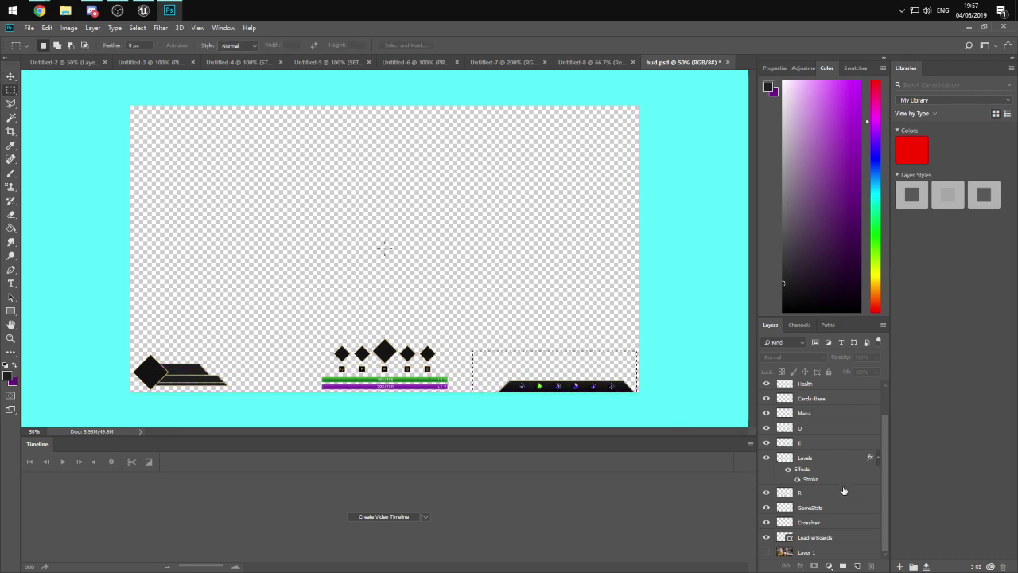
{"action": "left_click", "coordinate": [824, 537]}
{"action": "key", "text": "Delete"}
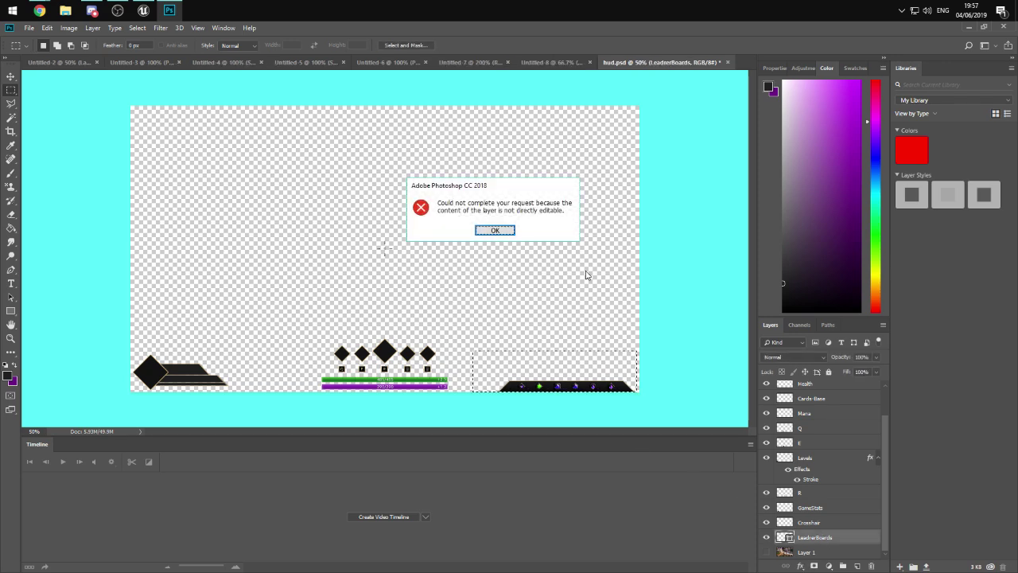
{"action": "left_click", "coordinate": [495, 230]}
- Rasterize the LeadrerBoards layer and drop the marquee selection
{"action": "right_click", "coordinate": [829, 538]}
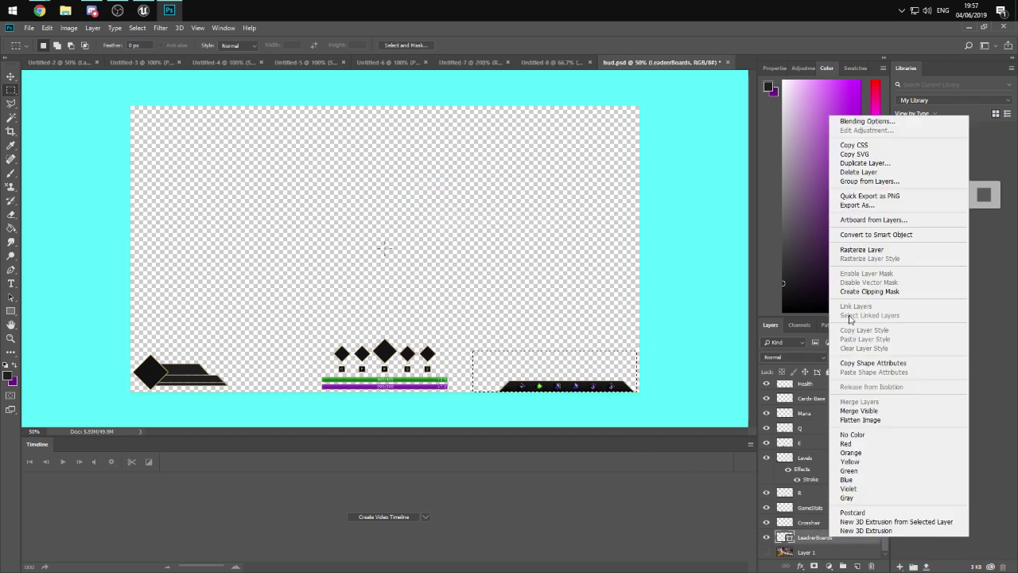
{"action": "left_click", "coordinate": [859, 249]}
{"action": "left_click", "coordinate": [596, 348]}
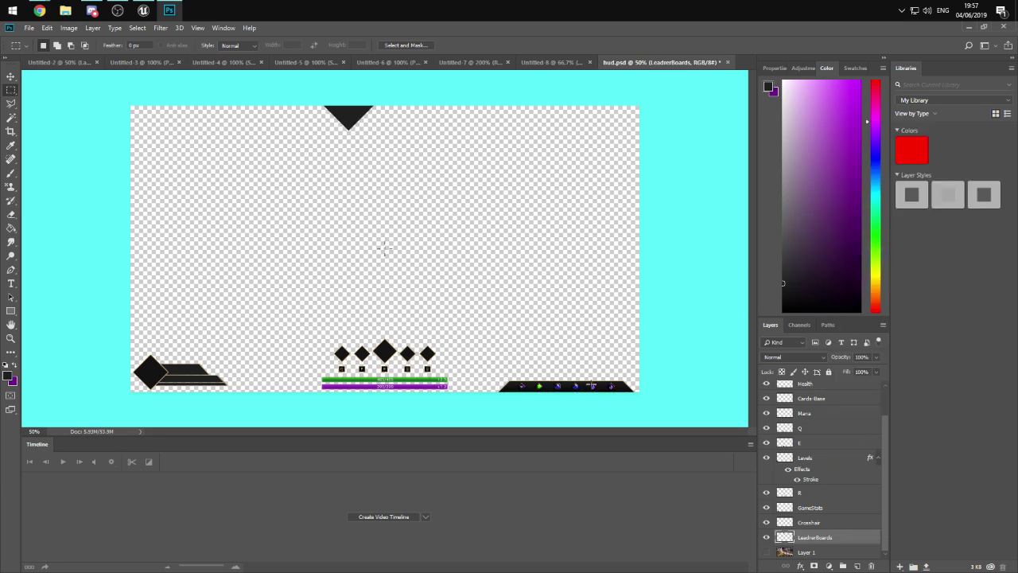
- Clear the black card panel in the canvas's lower-right corner from the Cards-Base layer and deselect the area
{"action": "left_click_drag", "start_coordinate": [491, 347], "coordinate": [615, 402]}
{"action": "left_click", "coordinate": [816, 512]}
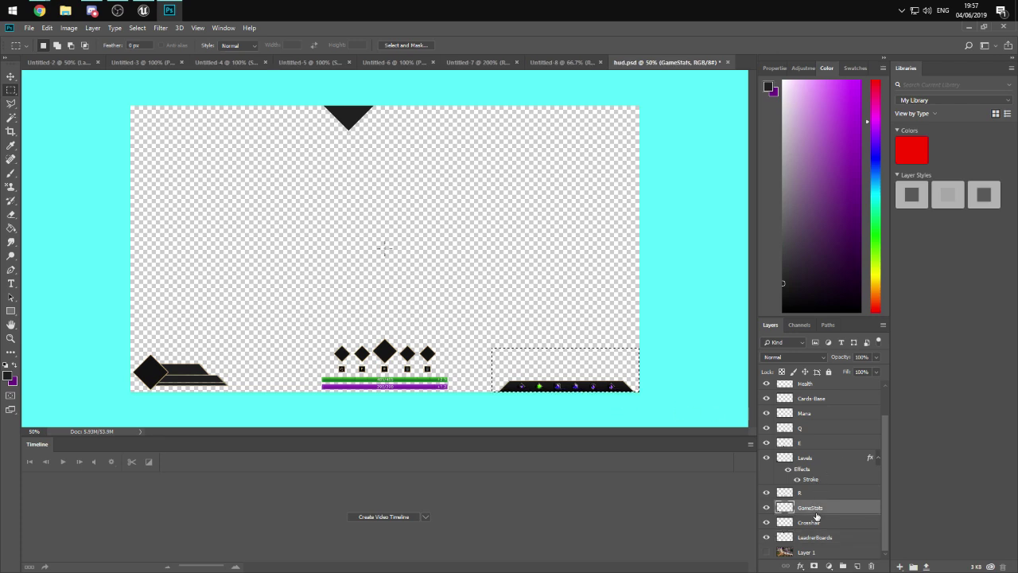
{"action": "left_click", "coordinate": [809, 522]}
{"action": "left_click", "coordinate": [821, 506]}
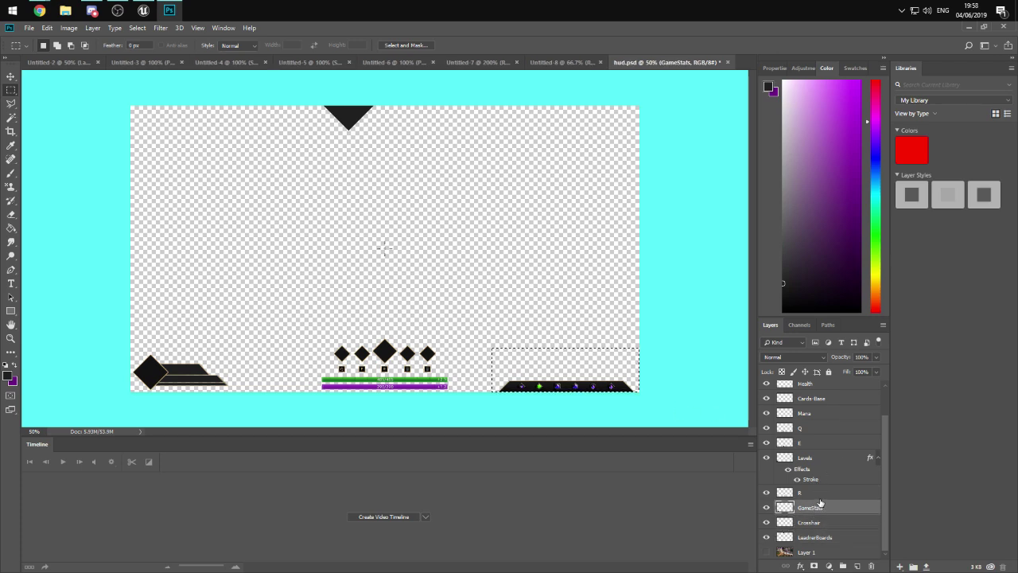
{"action": "left_click", "coordinate": [810, 458]}
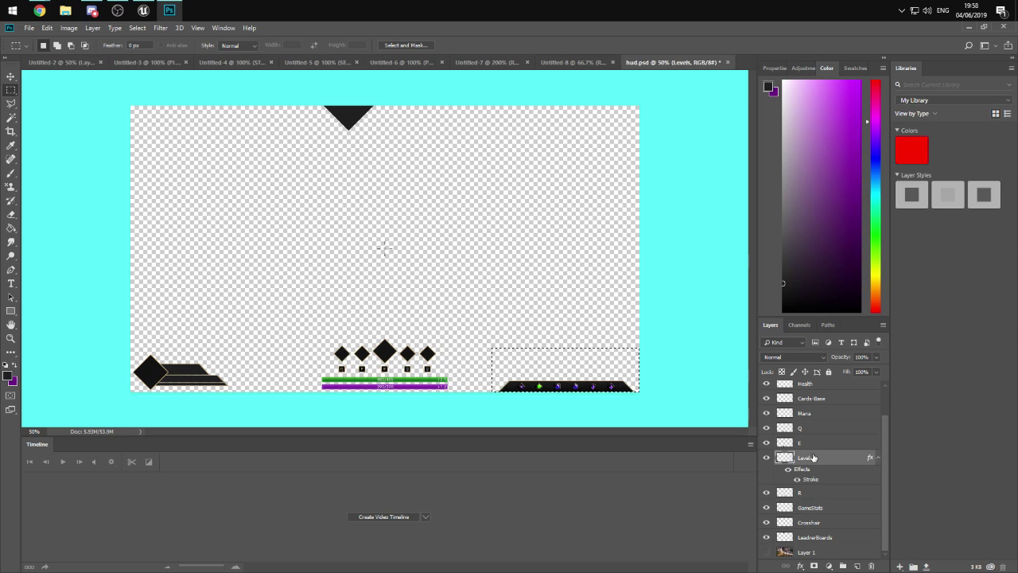
{"action": "left_click", "coordinate": [812, 398]}
{"action": "key", "text": "Delete"}
{"action": "key", "text": "ctrl+d"}
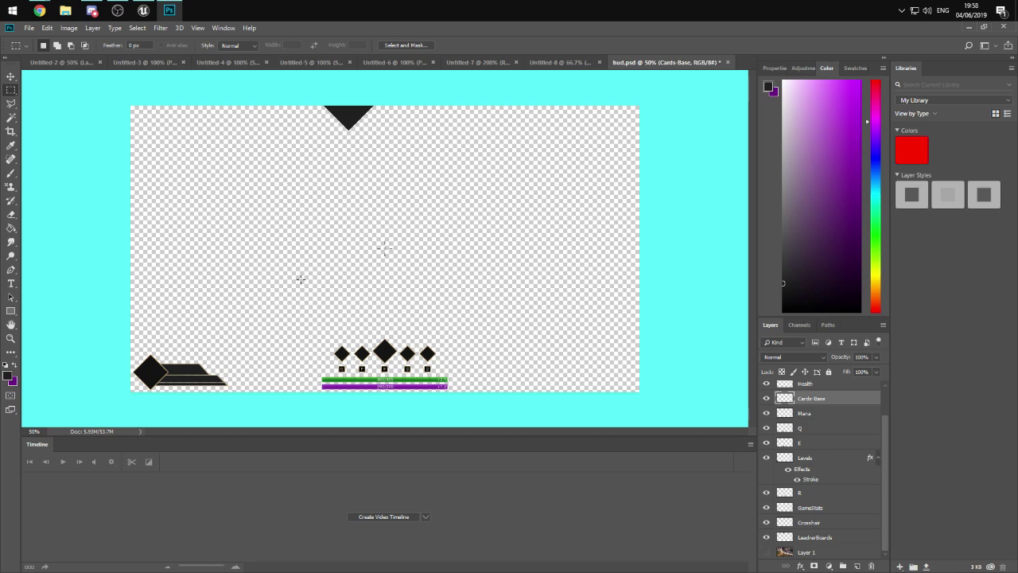
- Delete the LeadrerBoards triangle from the canvas's upper edge
{"action": "left_click_drag", "start_coordinate": [243, 105], "coordinate": [453, 265]}
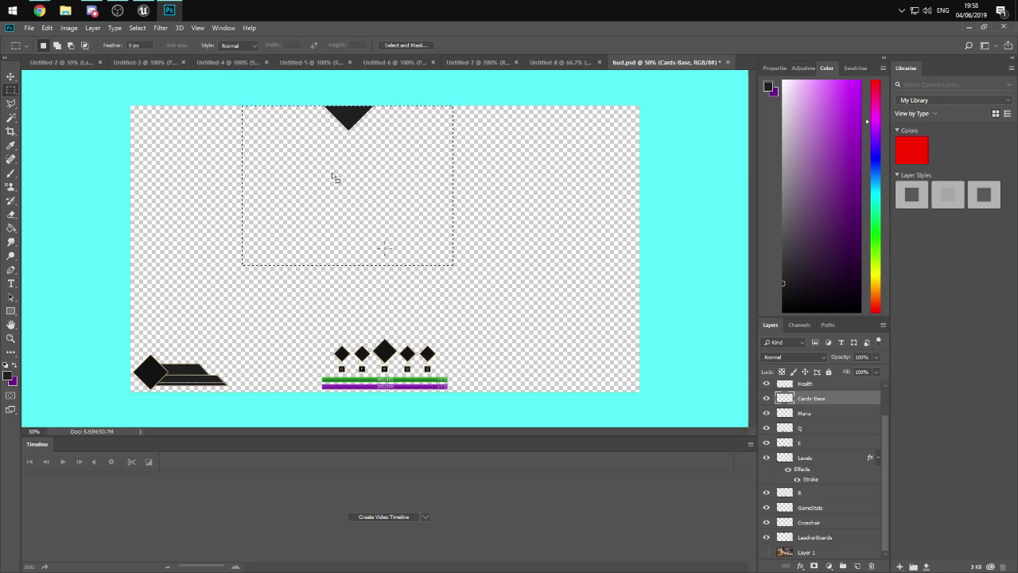
{"action": "key", "text": "ctrl+d"}
{"action": "key", "text": "v"}
{"action": "left_click", "coordinate": [348, 119]}
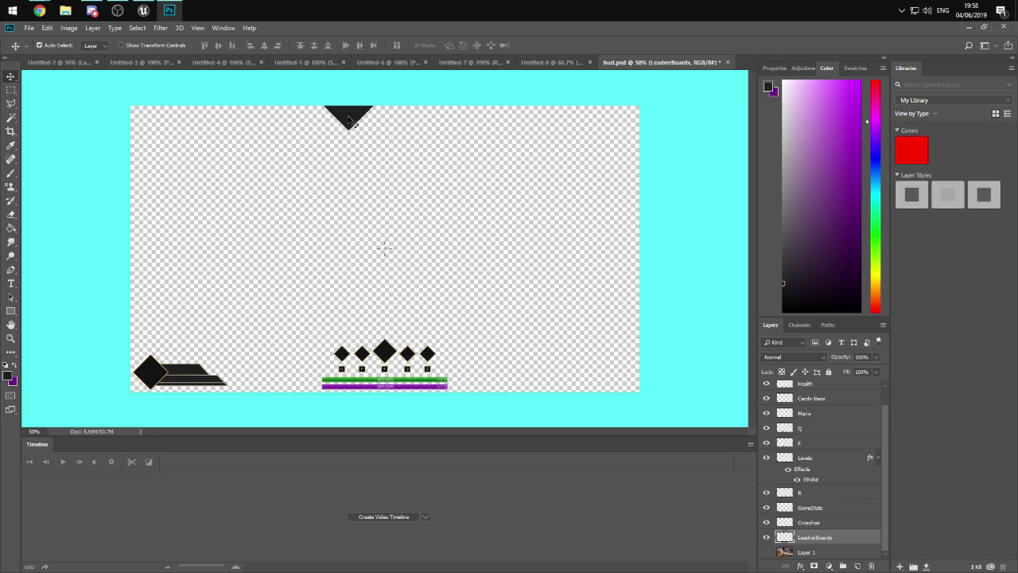
{"action": "key", "text": "Delete"}
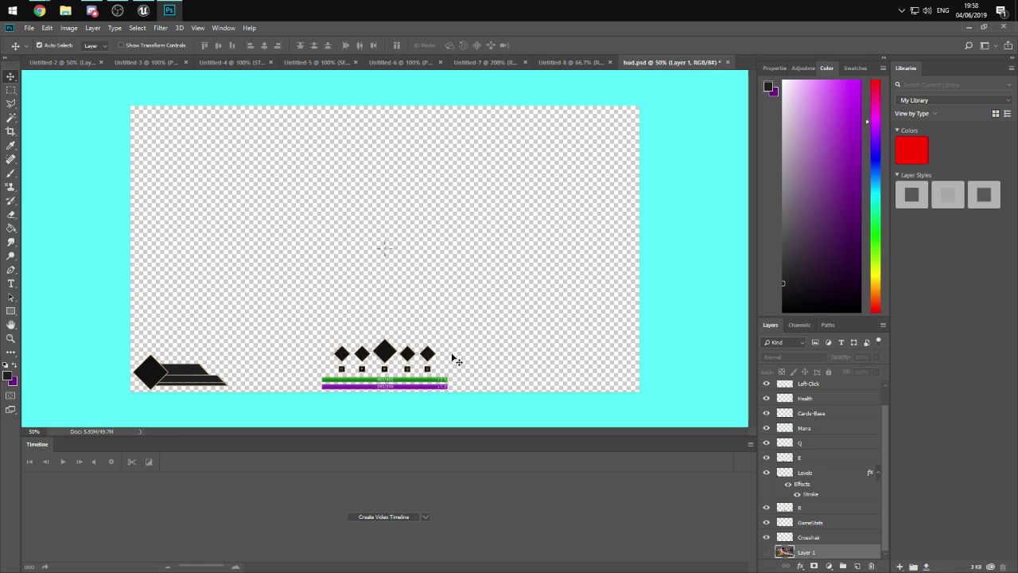
- Check what the R, Q and Mana layers contain by switching their visibility off and on
{"action": "left_click", "coordinate": [384, 360]}
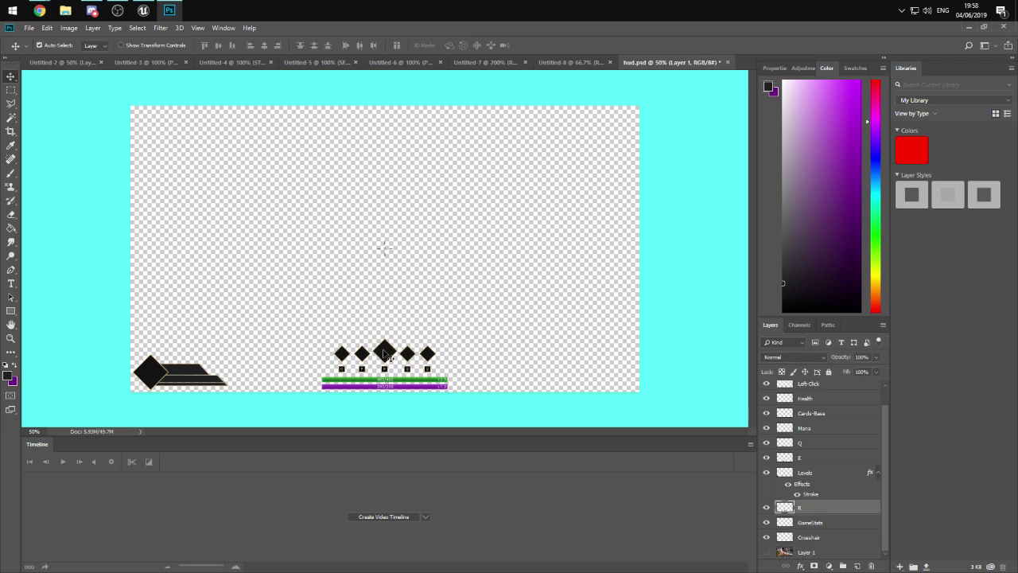
{"action": "left_click", "coordinate": [767, 510]}
{"action": "left_click", "coordinate": [767, 509]}
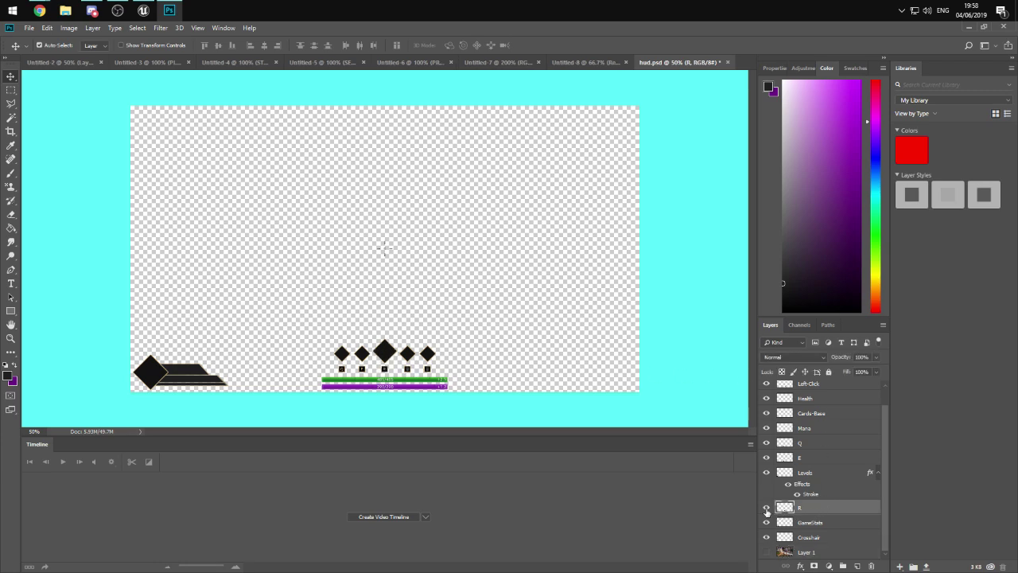
{"action": "left_click", "coordinate": [767, 509]}
{"action": "left_click", "coordinate": [767, 509]}
{"action": "left_click", "coordinate": [767, 442]}
{"action": "left_click", "coordinate": [767, 443]}
{"action": "left_click", "coordinate": [766, 428]}
{"action": "left_click", "coordinate": [766, 429]}
{"action": "left_click", "coordinate": [766, 429]}
{"action": "left_click", "coordinate": [766, 429]}
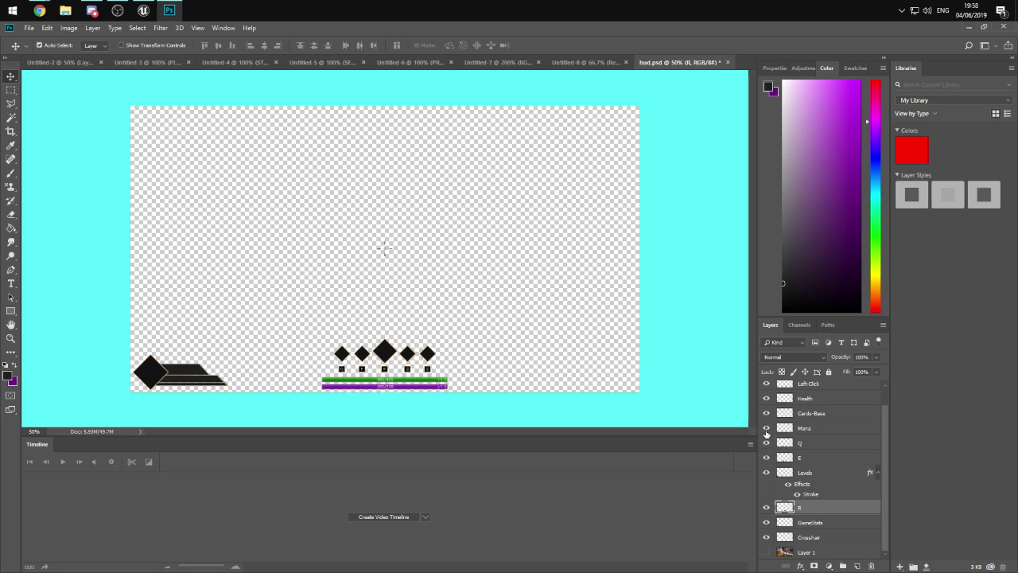
{"action": "scroll", "coordinate": [770, 510], "scroll_direction": "up", "scroll_amount": 1}
{"action": "scroll", "coordinate": [770, 535], "scroll_direction": "down", "scroll_amount": 1}
- Try nudging the large central ability diamond, undo back to bring the LeadrerBoards layer back, and deselect all layers
{"action": "left_click", "coordinate": [499, 375]}
{"action": "key", "text": "ctrl+plus"}
{"action": "key", "text": "ctrl+plus"}
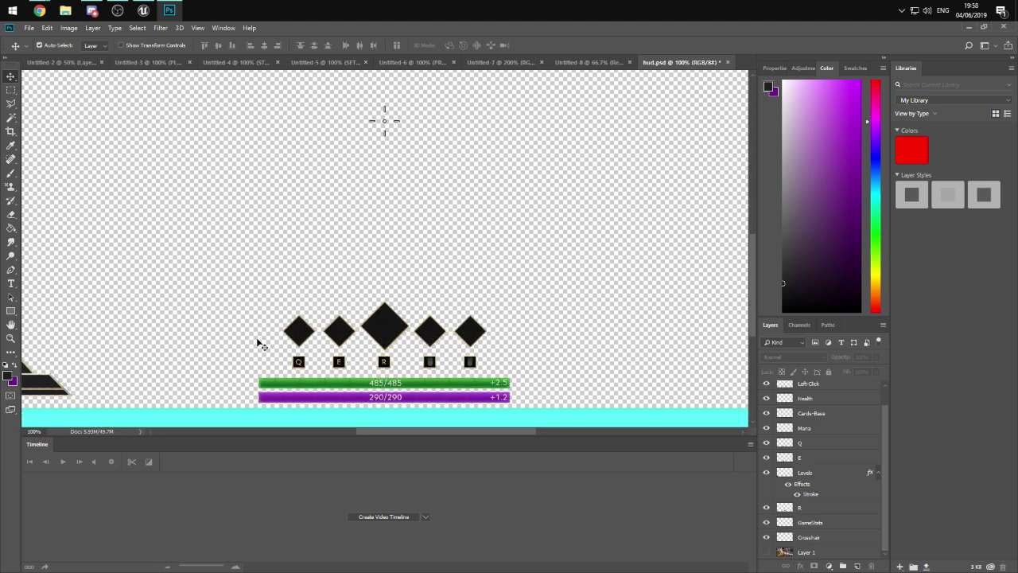
{"action": "scroll", "coordinate": [262, 341], "scroll_direction": "down", "scroll_amount": 1}
{"action": "mouse_move", "coordinate": [388, 299]}
{"action": "left_mouse_down"}
{"action": "mouse_move", "coordinate": [387, 265]}
{"action": "mouse_move", "coordinate": [392, 296]}
{"action": "left_mouse_up"}
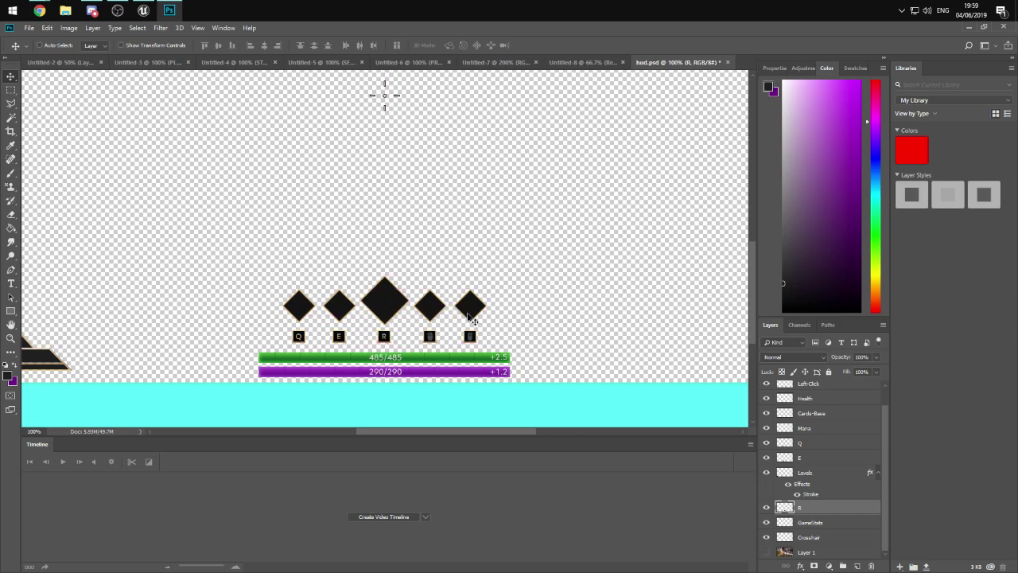
{"action": "left_click", "coordinate": [472, 319], "text": "ctrl"}
{"action": "left_click", "coordinate": [426, 257]}
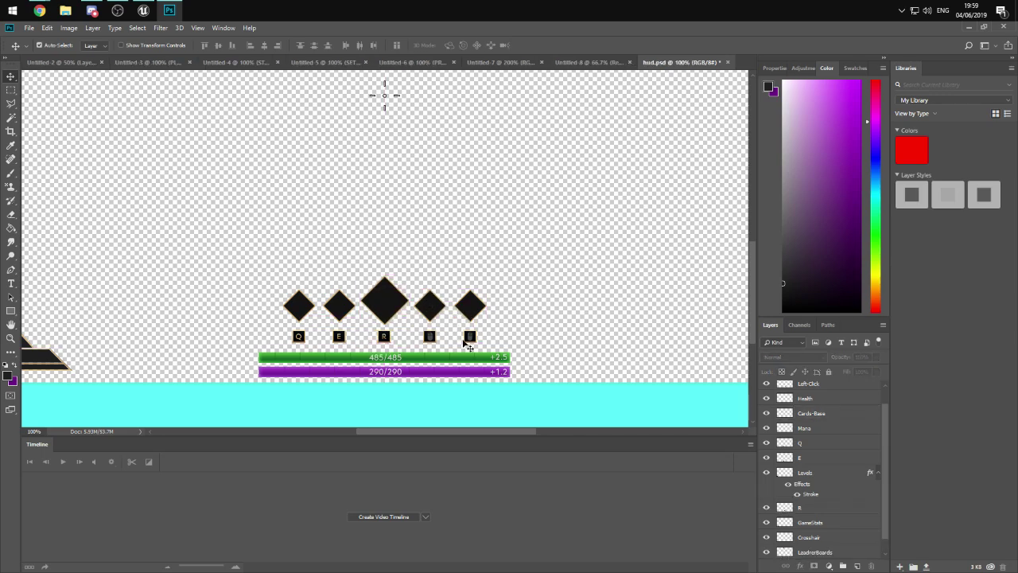
{"action": "left_click", "coordinate": [40, 10]}
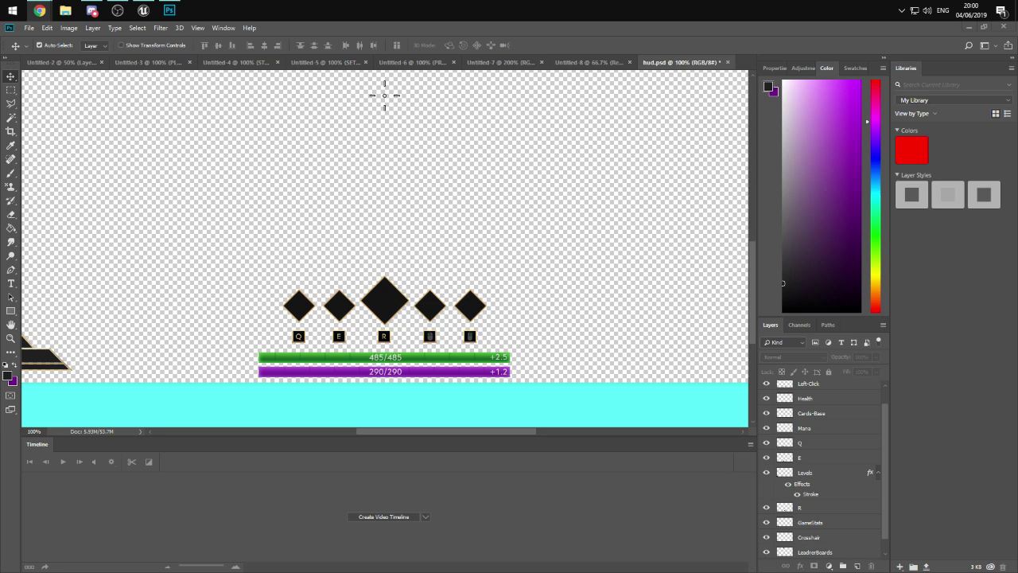
{"action": "left_click", "coordinate": [308, 315]}
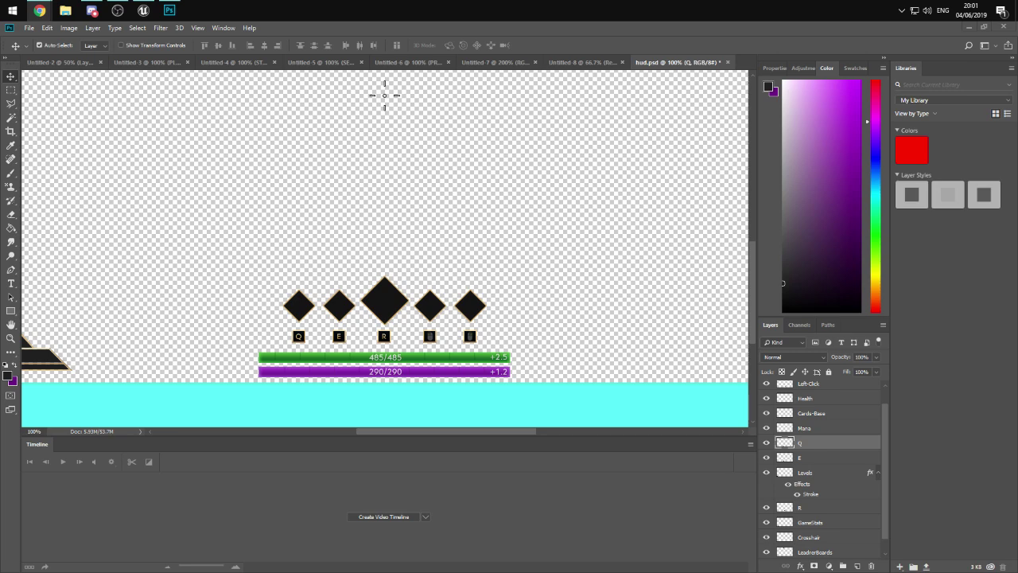
- Delete the R and Q ability layers
{"action": "left_click", "coordinate": [385, 302]}
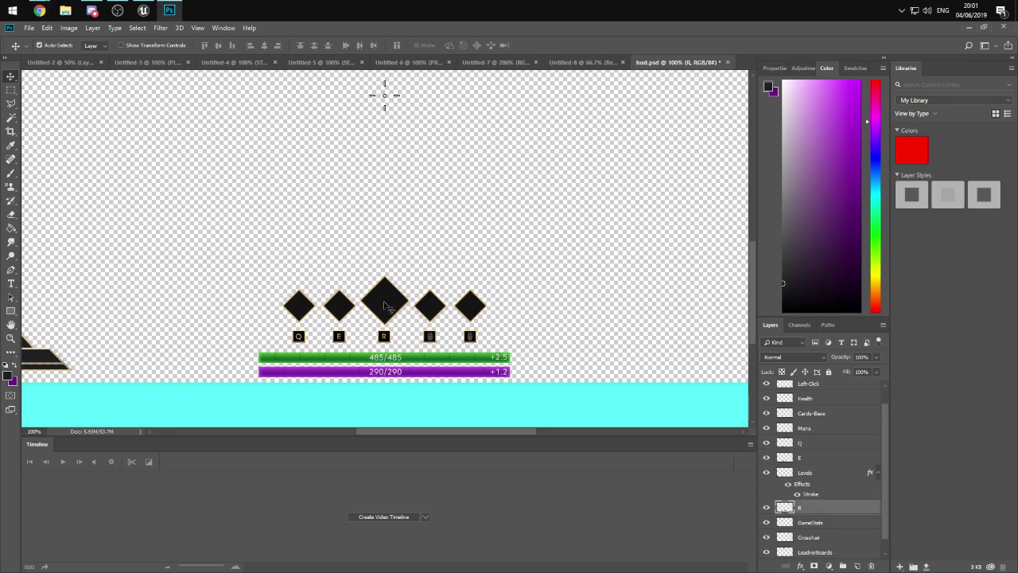
{"action": "key", "text": "Delete"}
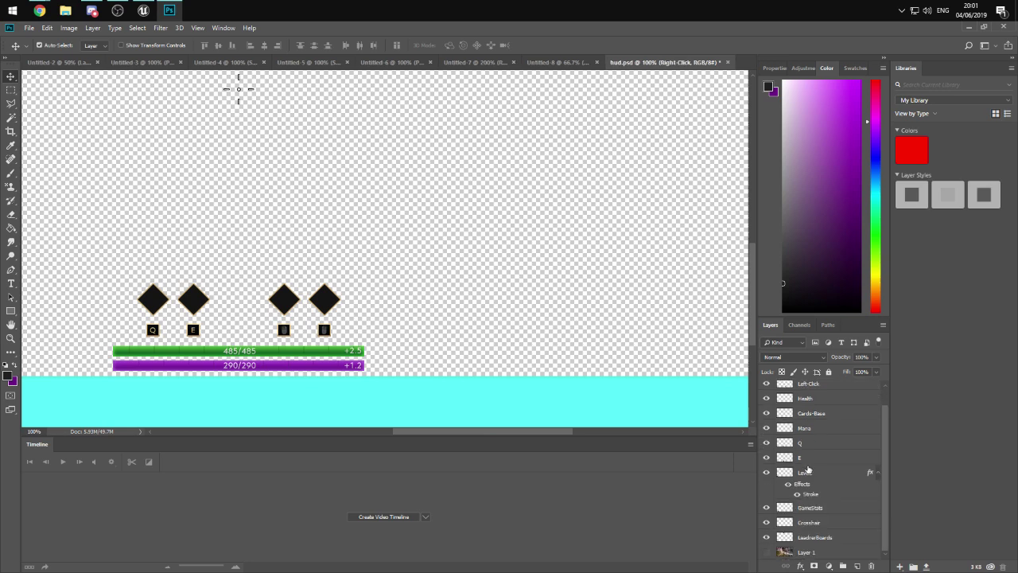
{"action": "left_click", "coordinate": [815, 537], "text": "shift"}
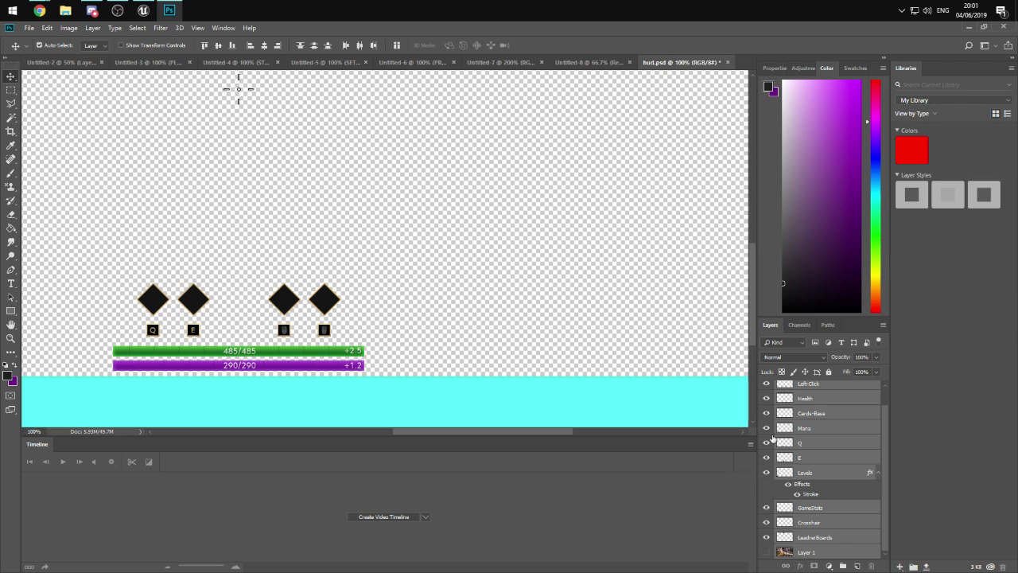
{"action": "left_click", "coordinate": [809, 443]}
{"action": "key", "text": "Delete"}
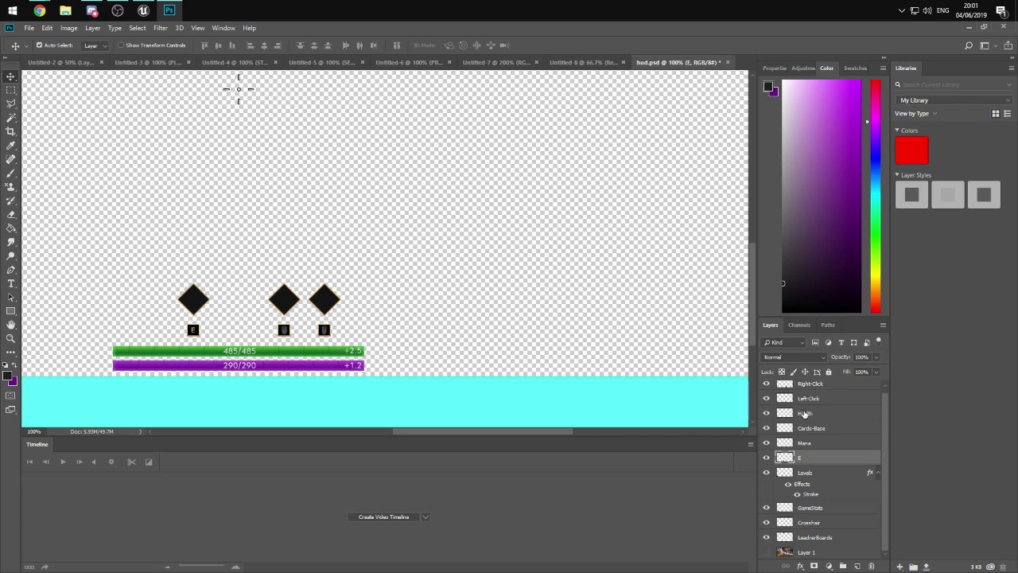
- Delete the Health, Cards-Base and Mana layers
{"action": "left_click", "coordinate": [808, 398]}
{"action": "left_click", "coordinate": [809, 414], "text": "shift"}
{"action": "key", "text": "Delete"}
{"action": "left_click", "coordinate": [805, 419]}
{"action": "key", "text": "Delete"}
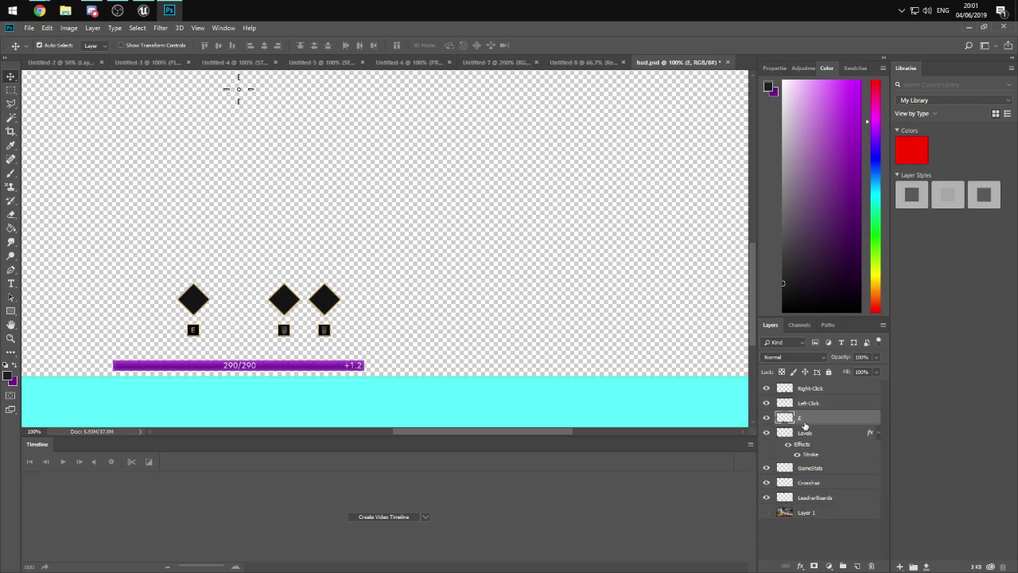
- Delete the E, Left-Click, Levels, Right-Click, Crosshair and GameStats layers one after another
{"action": "key", "text": "Delete"}
{"action": "key", "text": "Delete"}
{"action": "key", "text": "Delete"}
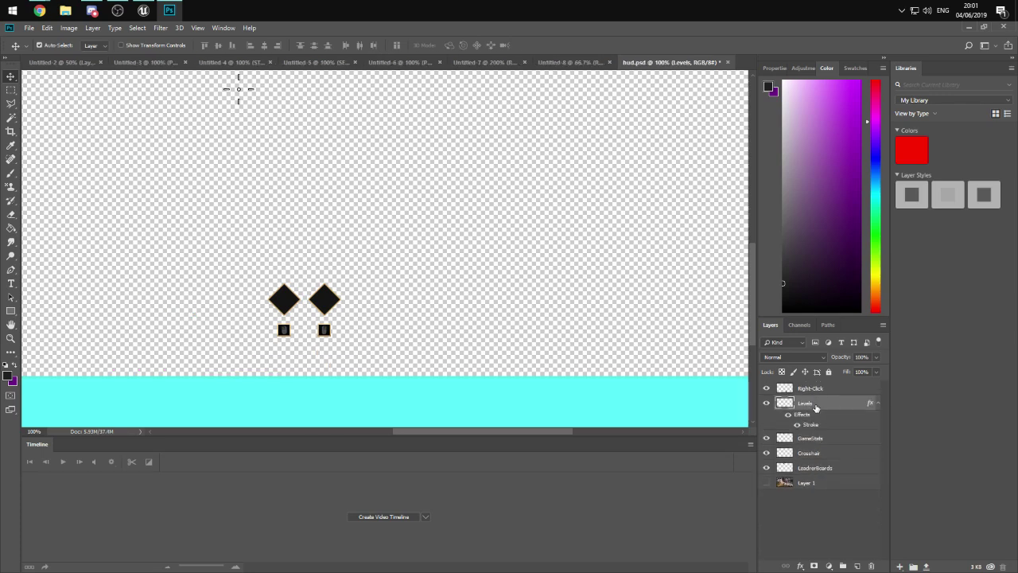
{"action": "key", "text": "Delete"}
{"action": "key", "text": "Delete"}
{"action": "key", "text": "Delete"}
{"action": "key", "text": "Delete"}
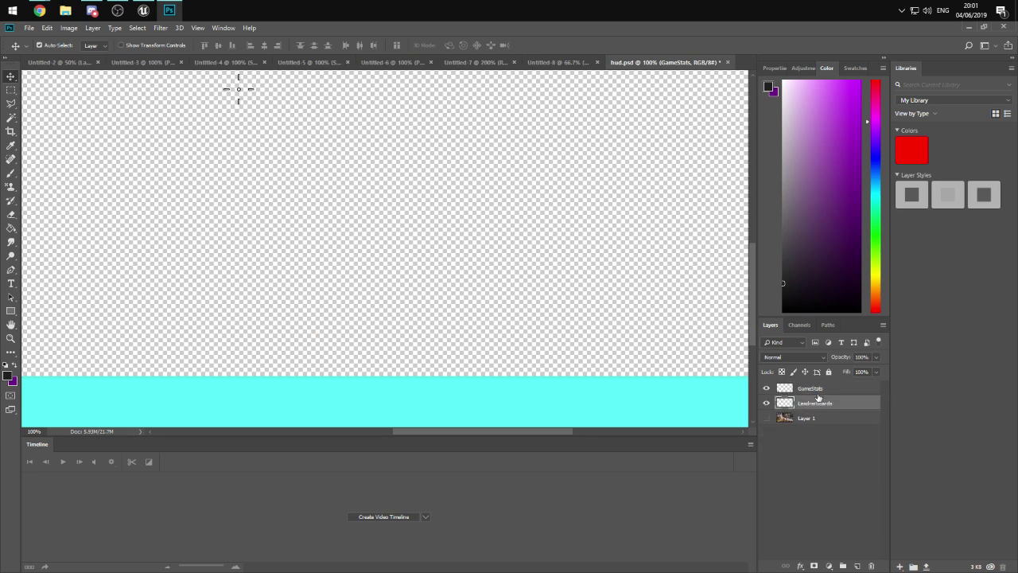
- Add a new blank layer and delete the LeadrerBoards layer, leaving the document empty
{"action": "left_click", "coordinate": [857, 566]}
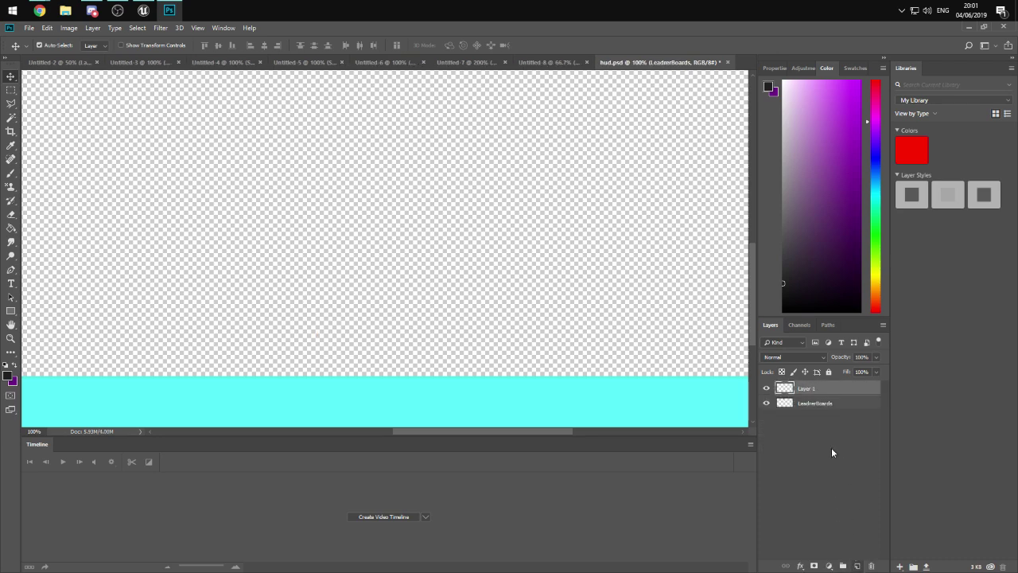
{"action": "left_click", "coordinate": [812, 403]}
{"action": "key", "text": "Delete"}
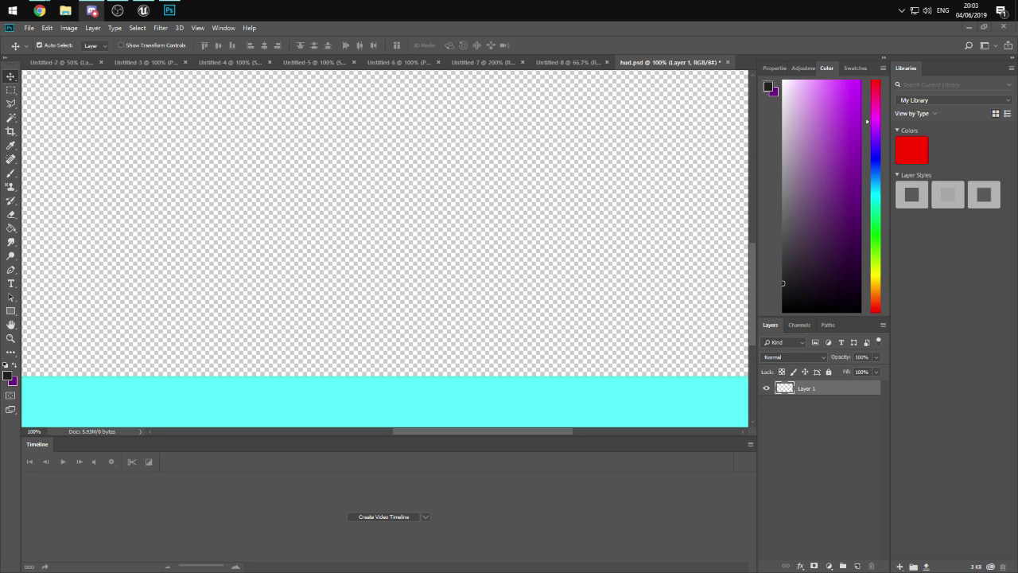
- Undo the deletion of the LeadrerBoards layer
{"action": "left_click", "coordinate": [280, 320]}
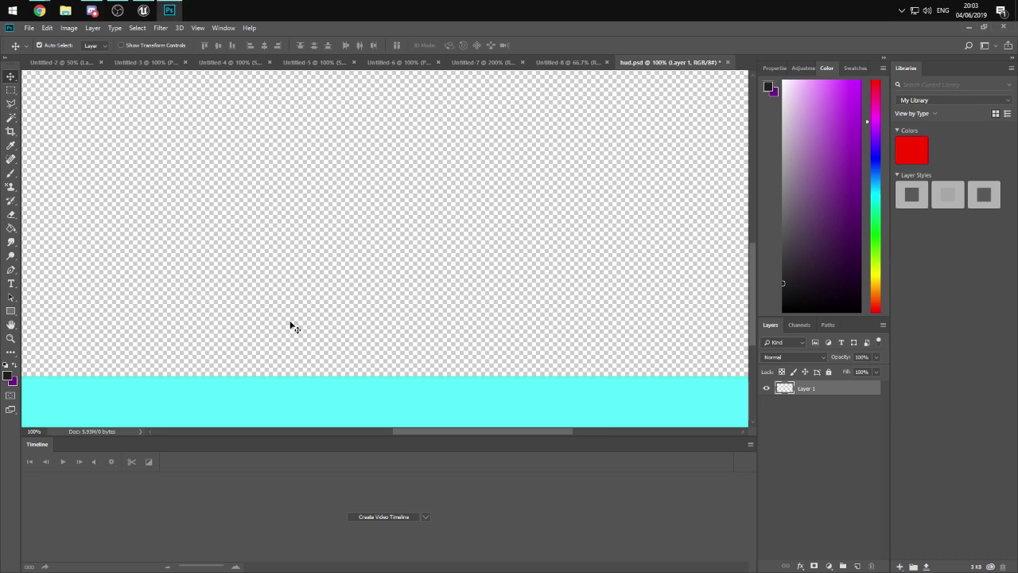
{"action": "key", "text": "ctrl"}
{"action": "key", "text": "ctrl+minus"}
{"action": "key", "text": "ctrl+minus"}
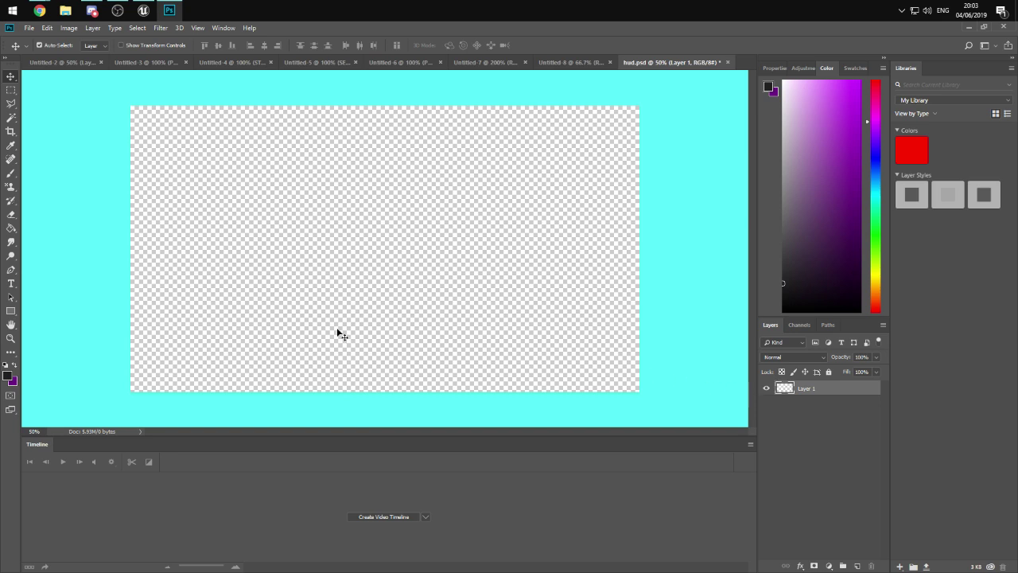
{"action": "key", "text": "ctrl+z"}
{"action": "key", "text": "ctrl+z"}
{"action": "key", "text": "ctrl+z"}
{"action": "key", "text": "ctrl+z"}
{"action": "key", "text": "ctrl+z"}
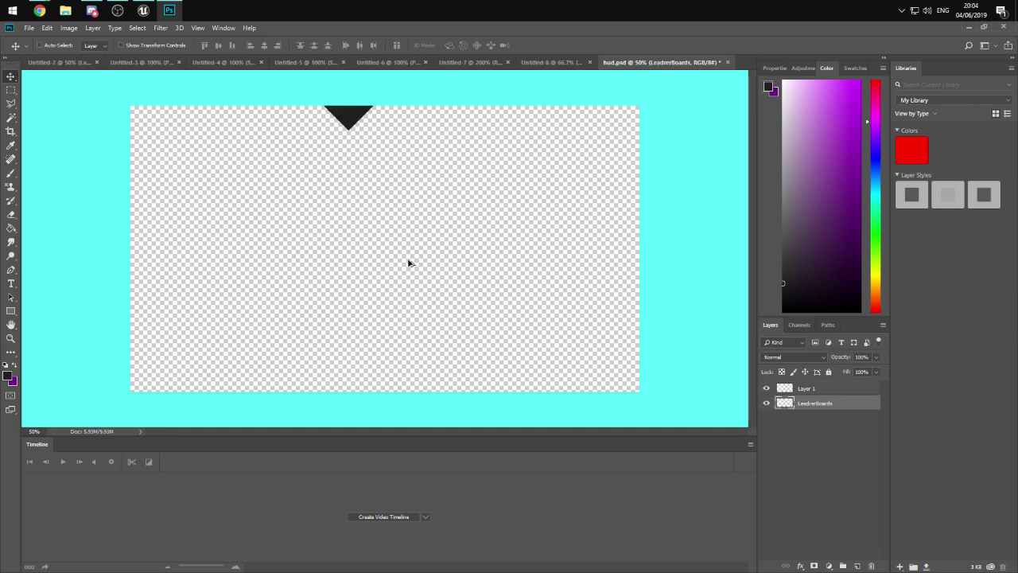
- Step back through the deletions to restore the Crosshair, GameStats, Levels, ability, Cards-Base, Mana and Health layers
{"action": "key", "text": "ctrl+z"}
{"action": "key", "text": "ctrl+shift+z"}
{"action": "key", "text": "ctrl+shift+z"}
{"action": "key", "text": "ctrl+shift+z"}
{"action": "key", "text": "ctrl+shift+z"}
{"action": "key", "text": "ctrl+shift+z"}
{"action": "key", "text": "ctrl+shift+z"}
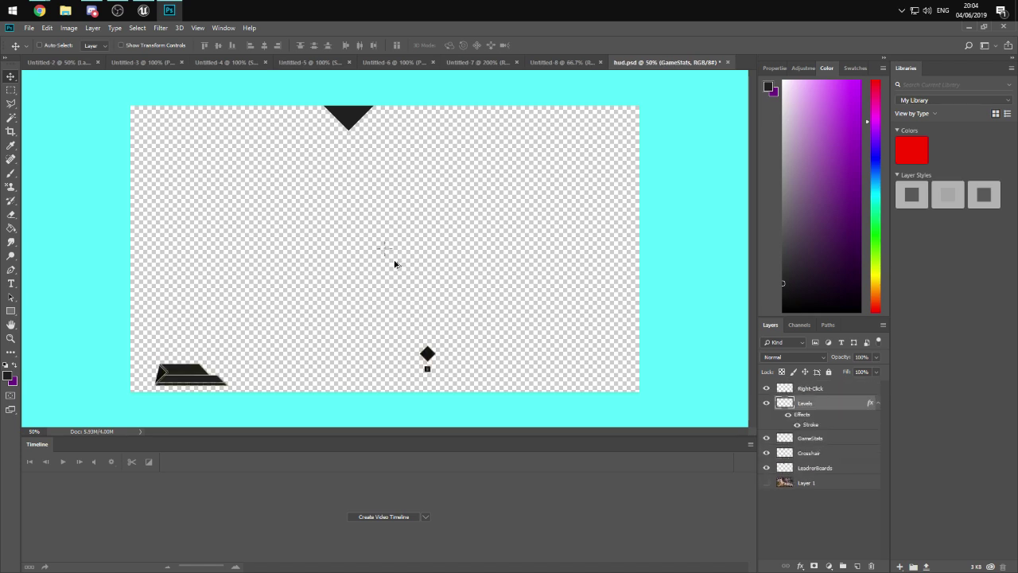
{"action": "key", "text": "ctrl+shift+z"}
{"action": "key", "text": "ctrl+shift+z"}
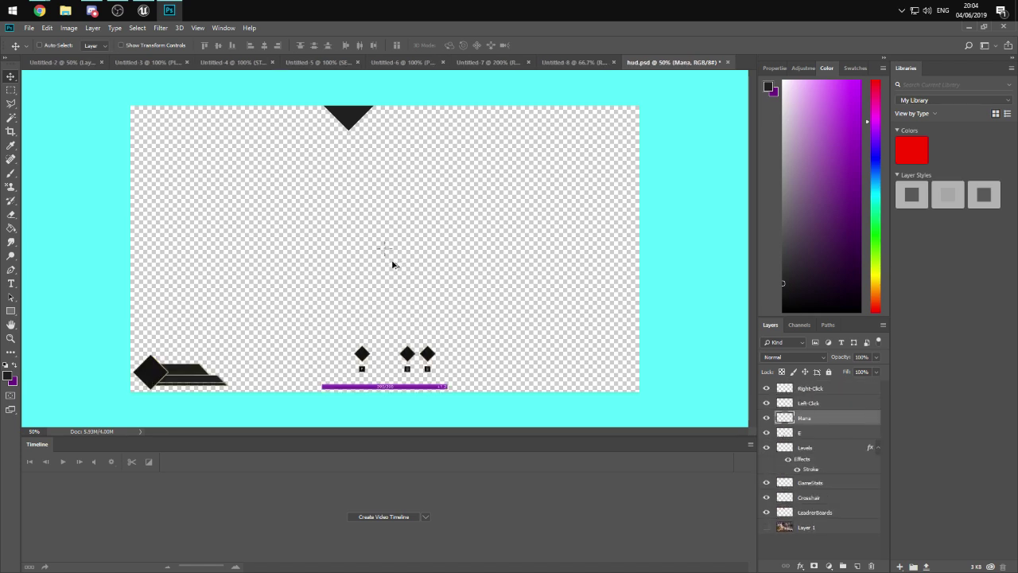
{"action": "key", "text": "ctrl+shift+z"}
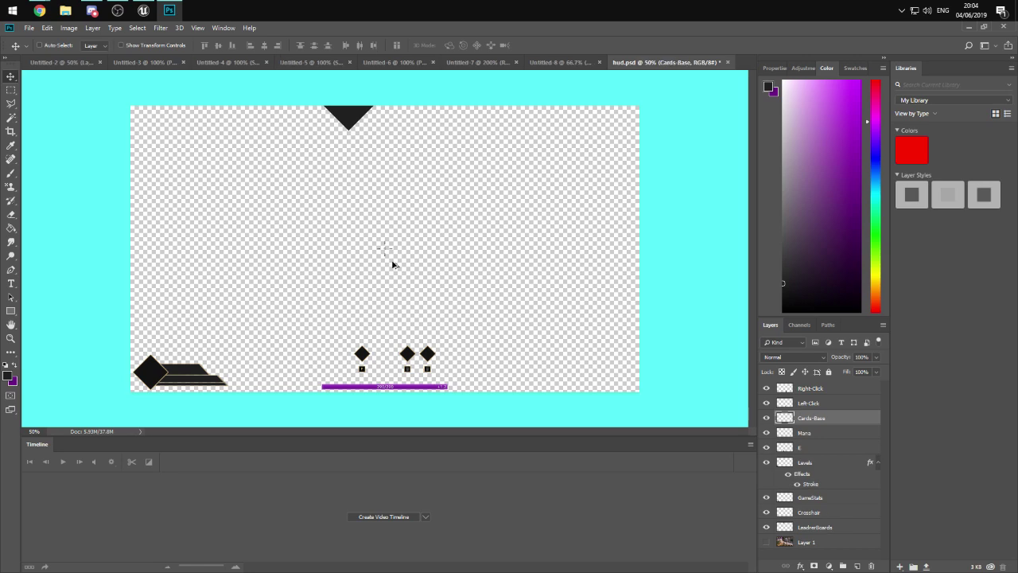
{"action": "key", "text": "ctrl+shift+z"}
{"action": "key", "text": "ctrl+shift+z"}
{"action": "key", "text": "ctrl+shift+z"}
{"action": "key", "text": "ctrl+shift+z"}
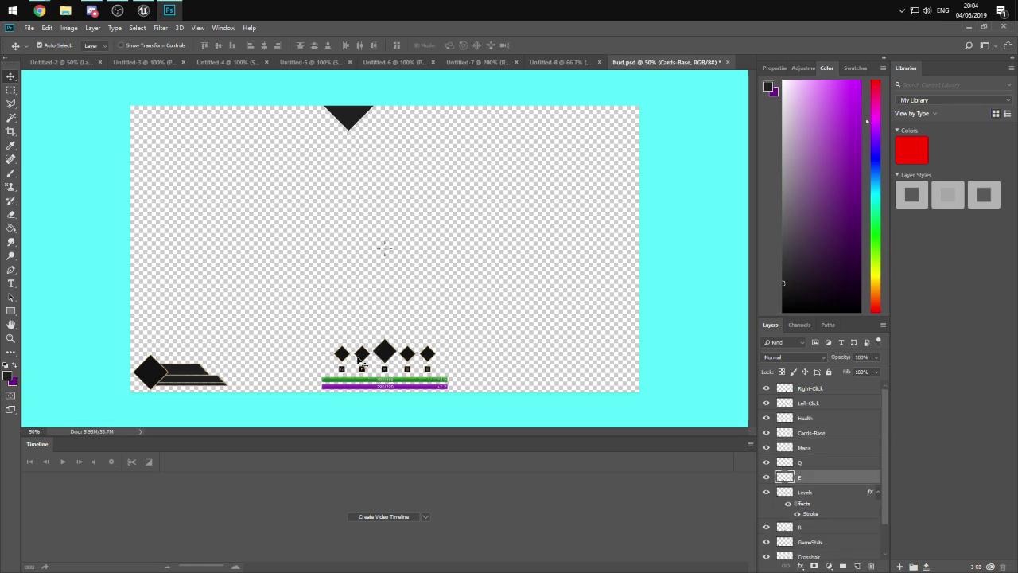
- Delete the E, Q, R, Left-Click, Right-Click, GameStats, Levels and LeadrerBoards layers, keeping the crosshair and both bars
{"action": "key", "text": "ctrl+z"}
{"action": "key", "text": "ctrl+z"}
{"action": "key", "text": "ctrl+z"}
{"action": "key", "text": "ctrl+z"}
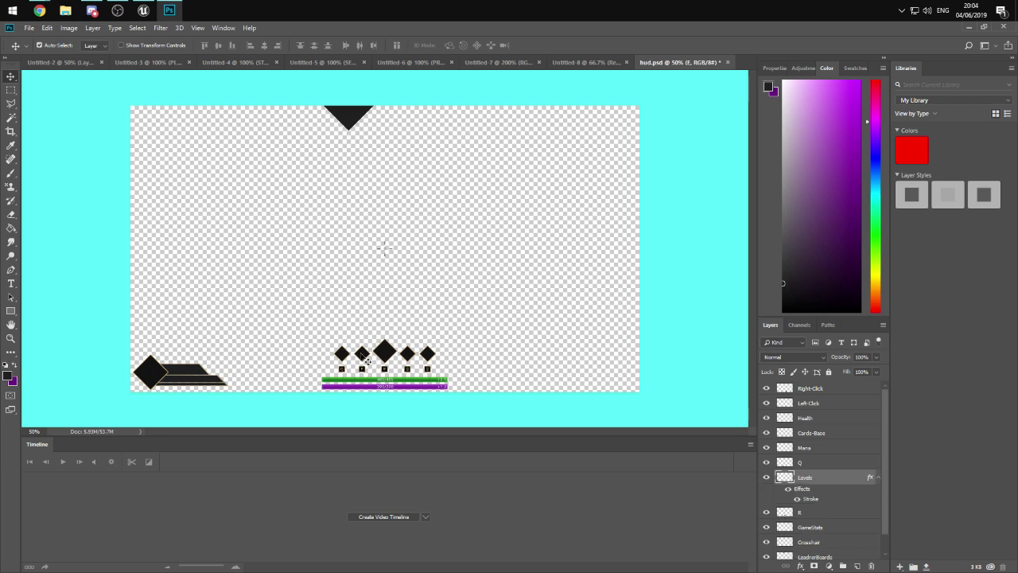
{"action": "key", "text": "ctrl+z"}
{"action": "key", "text": "ctrl+z"}
{"action": "key", "text": "ctrl+z"}
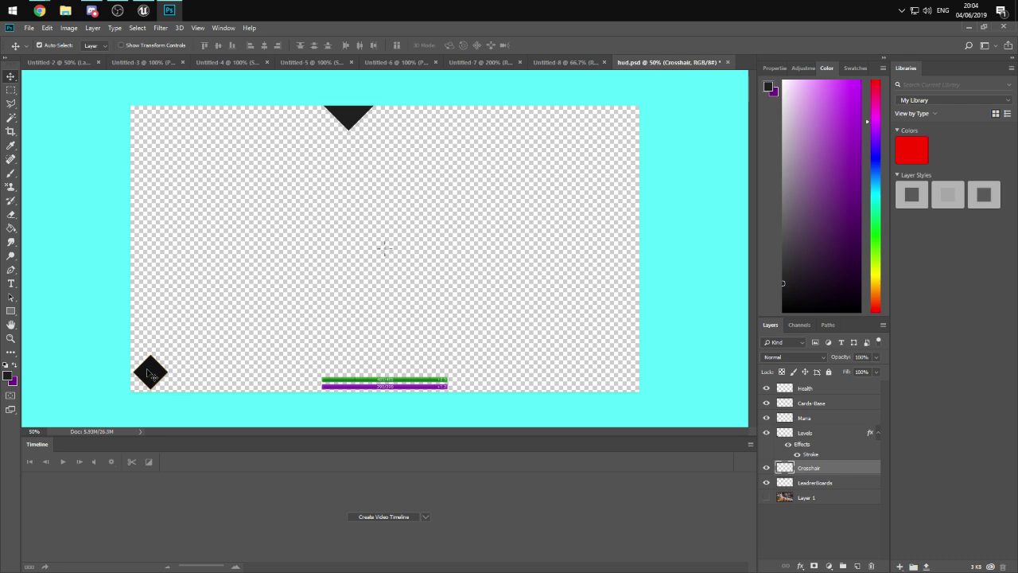
{"action": "key", "text": "ctrl+z"}
{"action": "left_click", "coordinate": [346, 121]}
{"action": "key", "text": "ctrl+z"}
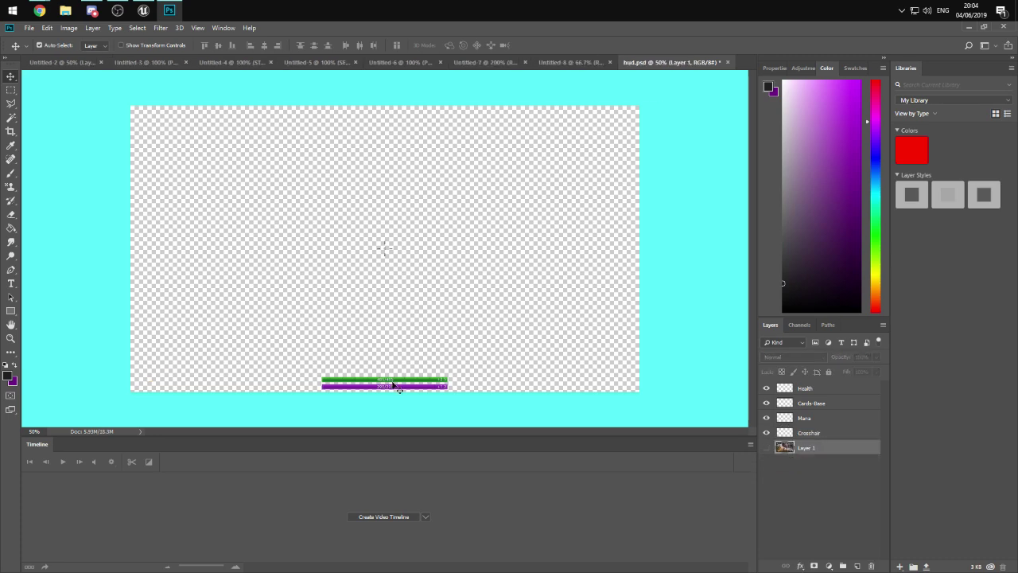
- Delete the Health and Mana layers holding the segmented green and purple bars with their number text
{"action": "key", "text": "ctrl+plus"}
{"action": "key", "text": "ctrl+plus"}
{"action": "key", "text": "ctrl+plus"}
{"action": "key", "text": "ctrl+plus"}
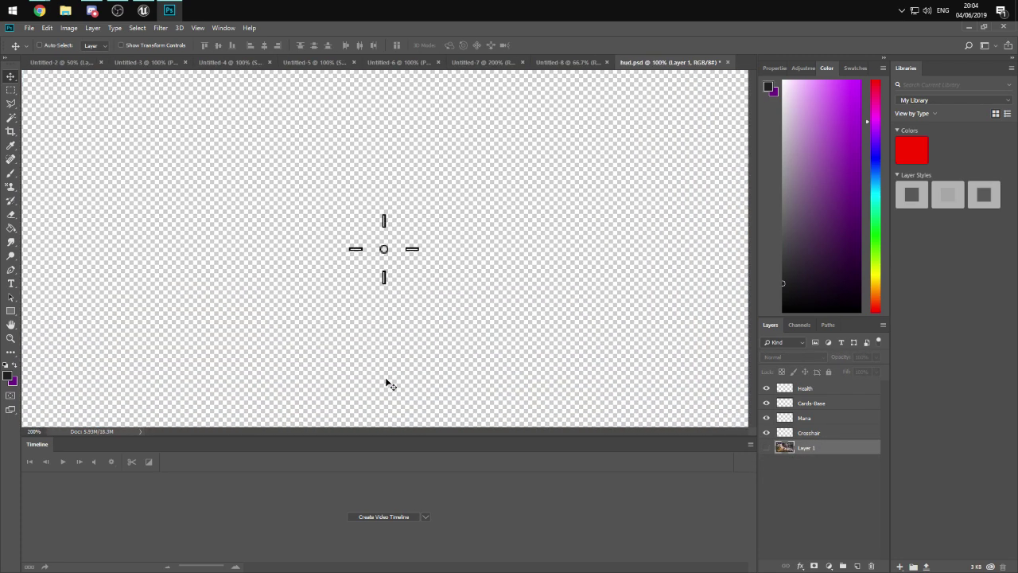
{"action": "scroll", "coordinate": [371, 366], "scroll_direction": "down", "scroll_amount": 5}
{"action": "scroll", "coordinate": [371, 370], "scroll_direction": "down", "scroll_amount": 6}
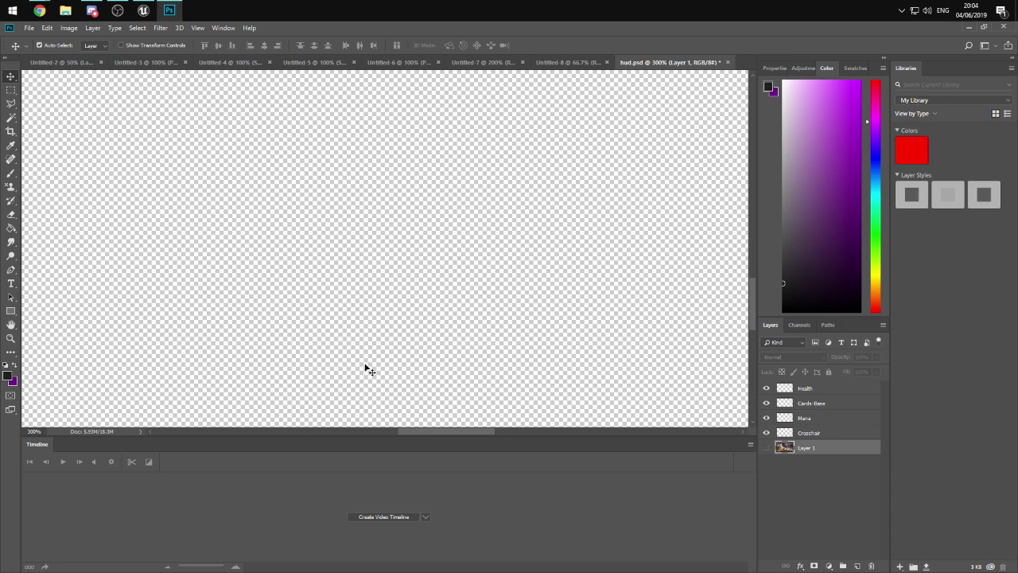
{"action": "scroll", "coordinate": [357, 336], "scroll_direction": "down", "scroll_amount": 3}
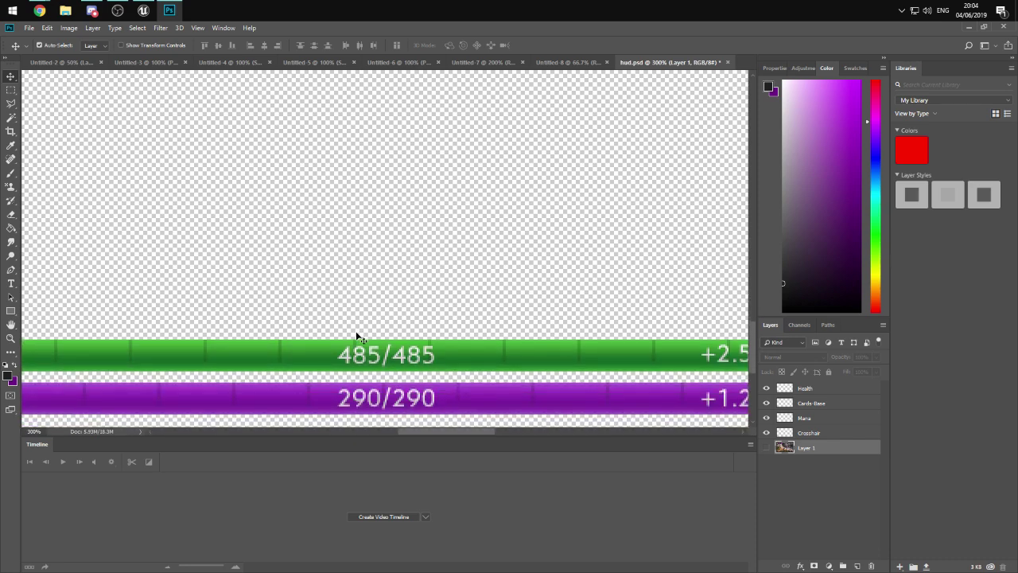
{"action": "left_click", "coordinate": [357, 336]}
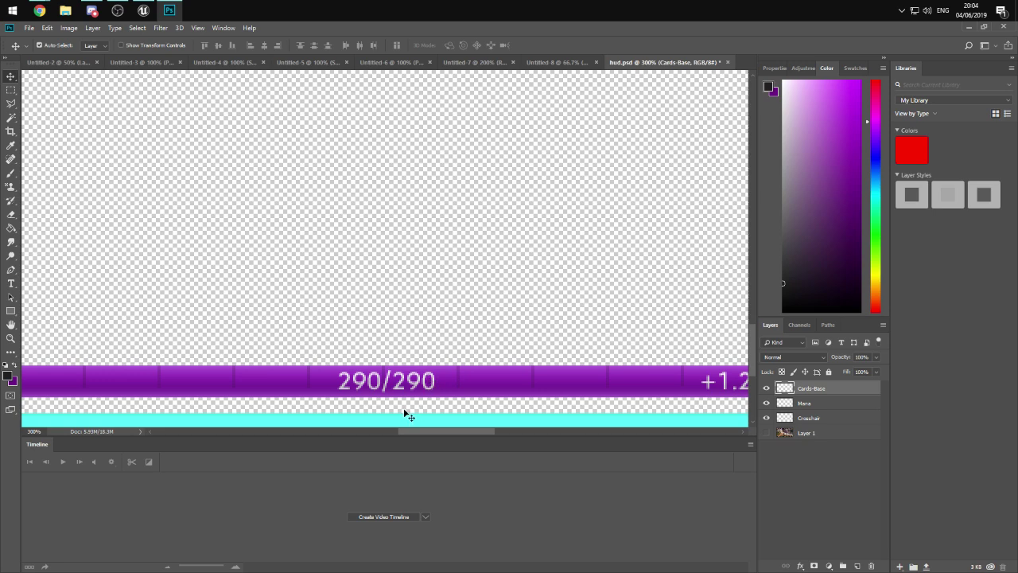
{"action": "left_click", "coordinate": [404, 396]}
{"action": "key", "text": "Delete"}
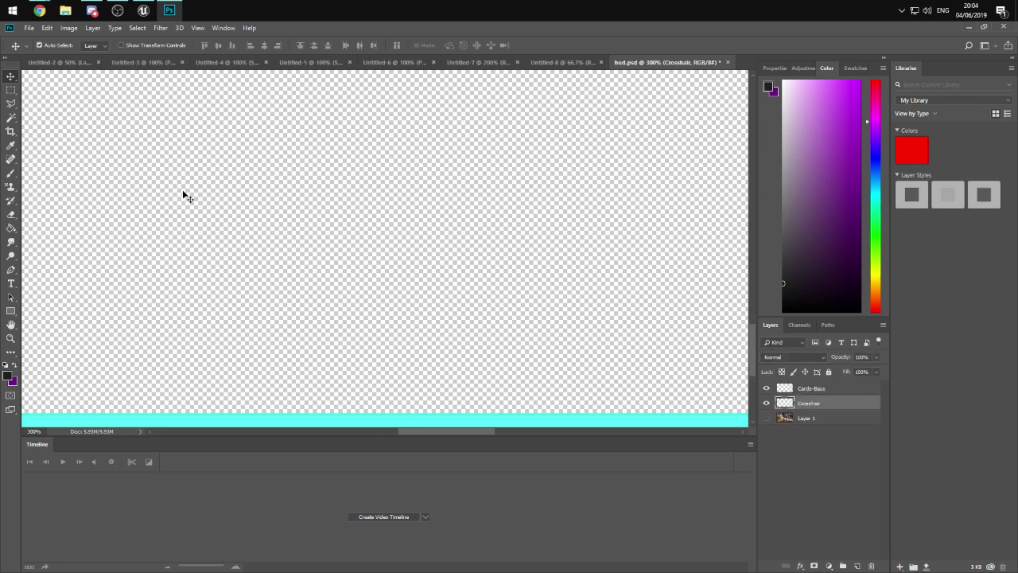
- Place the mana image from the UI folder as an embedded layer above the Crosshair layer
{"action": "left_click", "coordinate": [29, 28]}
{"action": "left_click", "coordinate": [54, 229]}
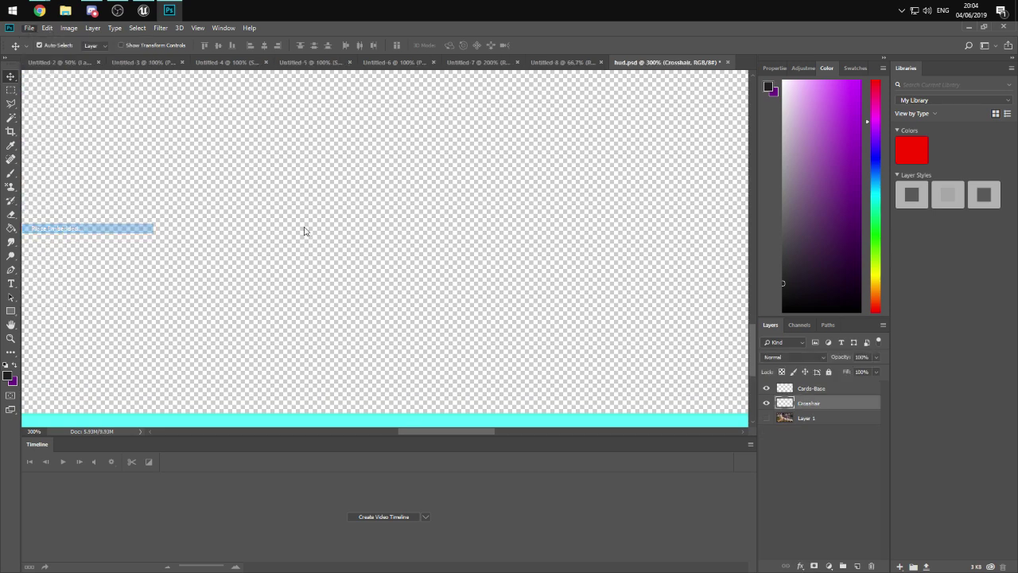
{"action": "scroll", "coordinate": [503, 144], "scroll_direction": "down", "scroll_amount": 3}
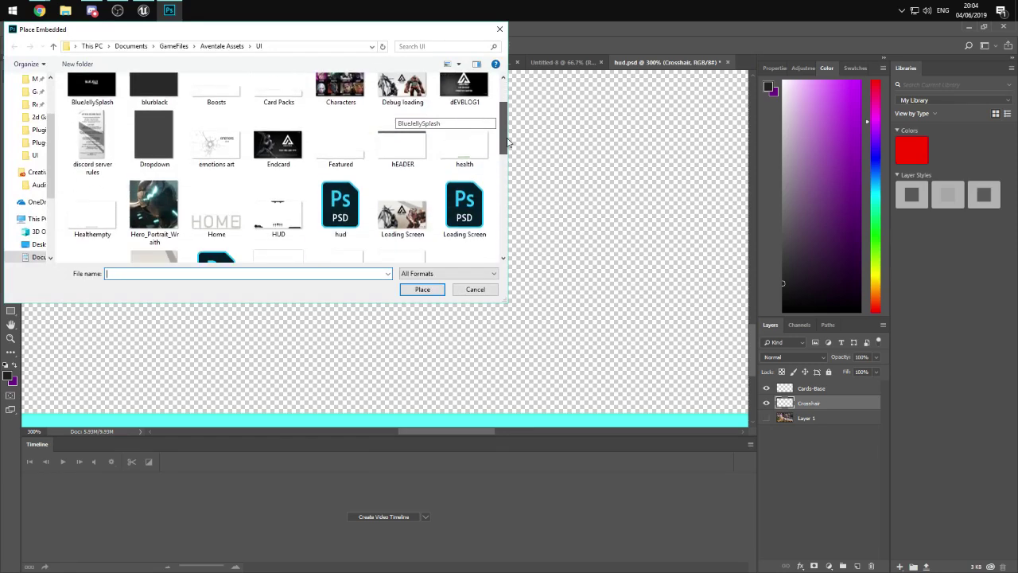
{"action": "left_click", "coordinate": [465, 134]}
{"action": "left_click", "coordinate": [101, 211]}
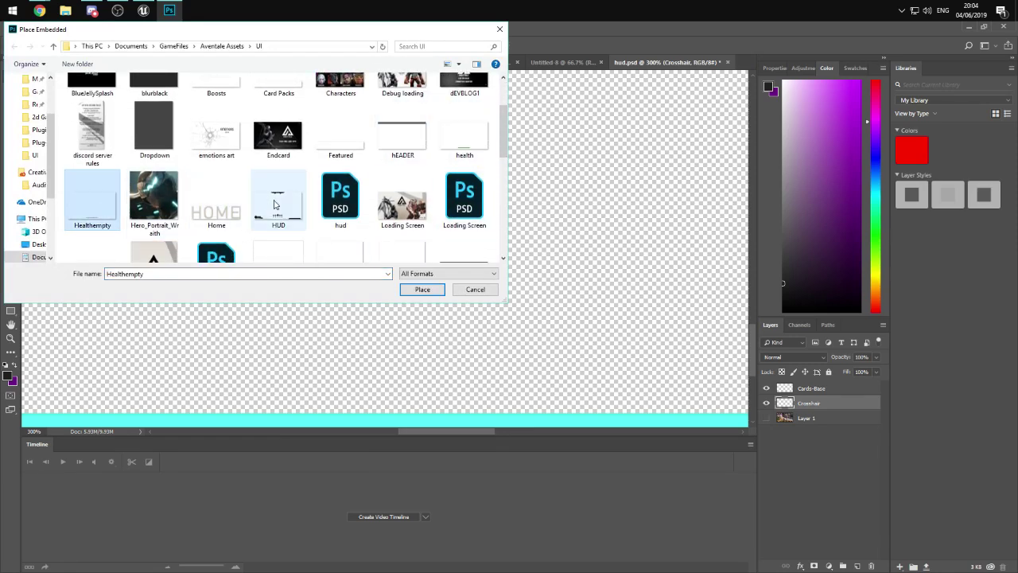
{"action": "scroll", "coordinate": [283, 203], "scroll_direction": "down", "scroll_amount": 1}
{"action": "left_click", "coordinate": [466, 118]}
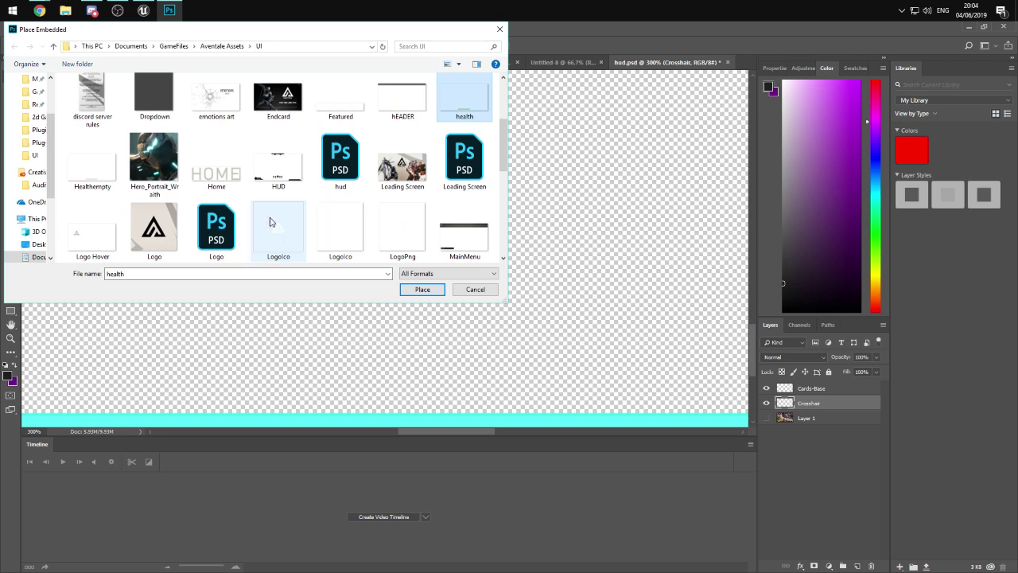
{"action": "scroll", "coordinate": [342, 175], "scroll_direction": "down", "scroll_amount": 1}
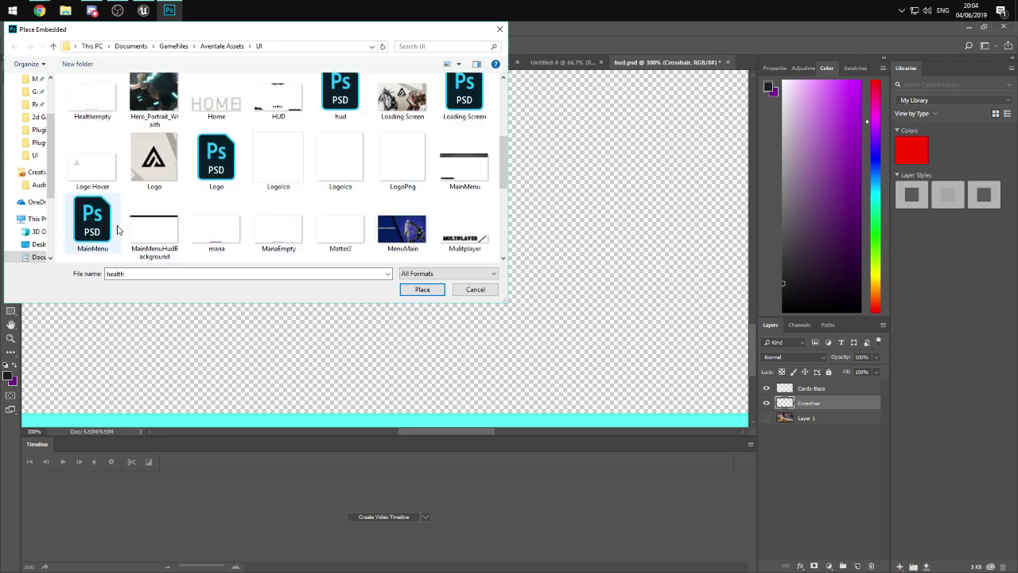
{"action": "left_click", "coordinate": [217, 226]}
{"action": "left_click", "coordinate": [419, 289]}
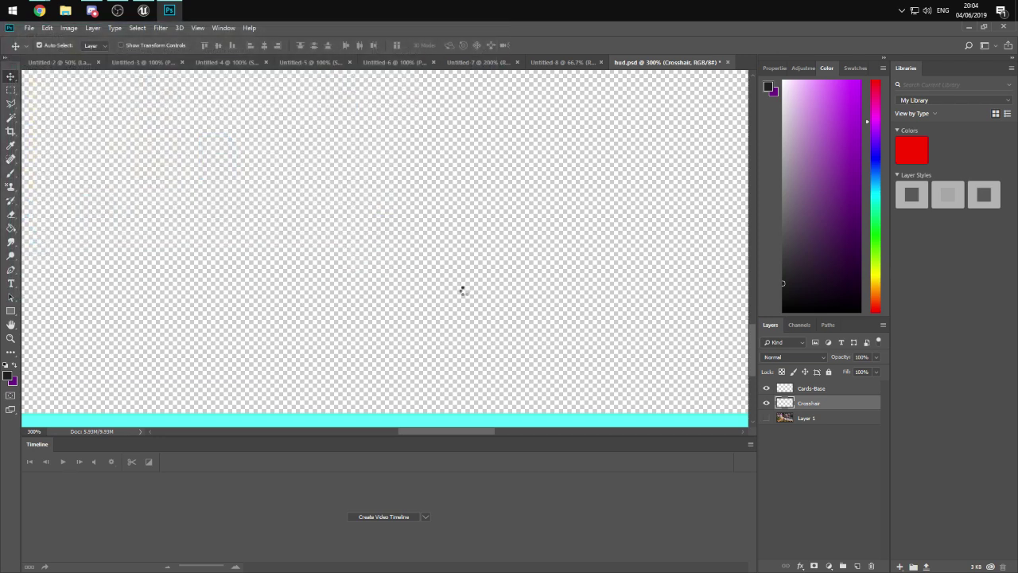
{"action": "left_click", "coordinate": [376, 45]}
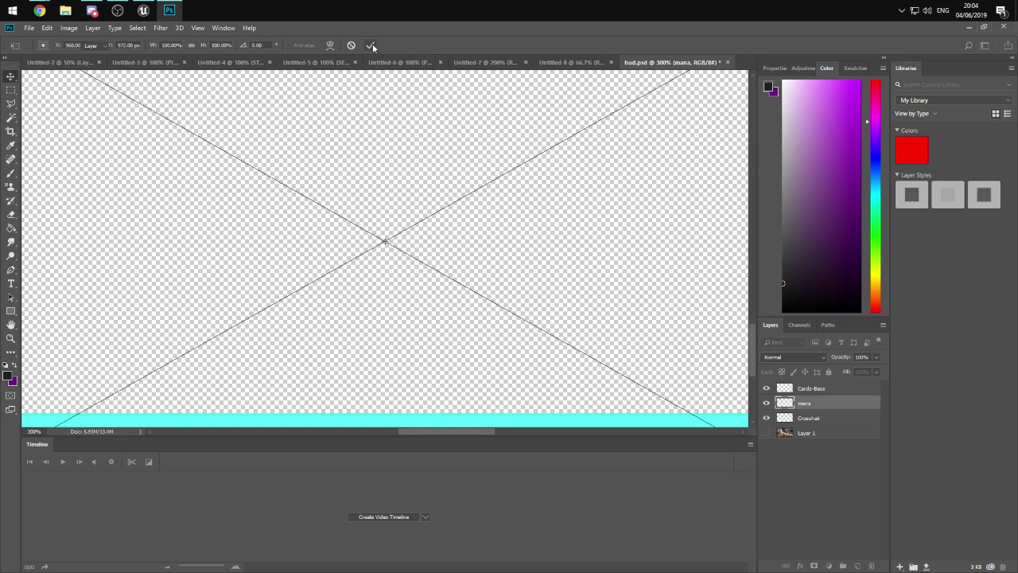
{"action": "left_click", "coordinate": [468, 194]}
- Toggle the placed mana layer's visibility to check it, and delete the layer
{"action": "key", "text": "ctrl+minus"}
{"action": "key", "text": "ctrl+minus"}
{"action": "key", "text": "ctrl+minus"}
{"action": "key", "text": "ctrl+minus"}
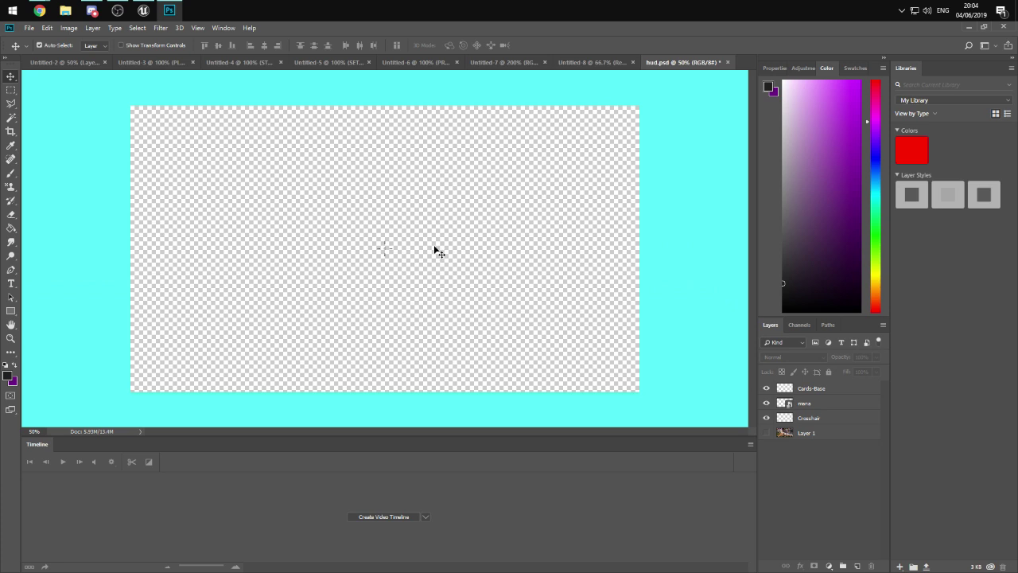
{"action": "left_click", "coordinate": [765, 403]}
{"action": "left_click", "coordinate": [765, 403]}
{"action": "left_click", "coordinate": [827, 403]}
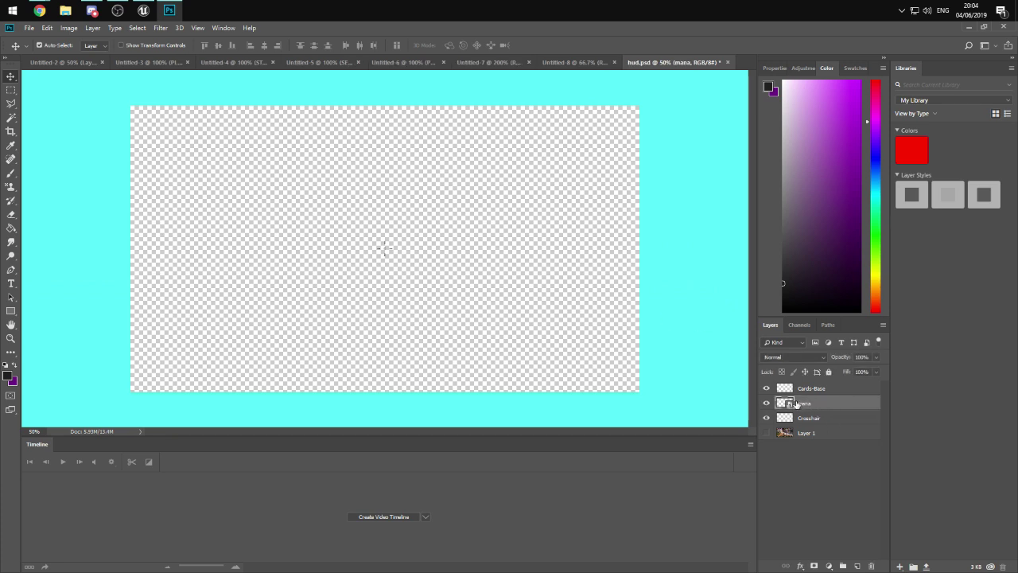
{"action": "key", "text": "Delete"}
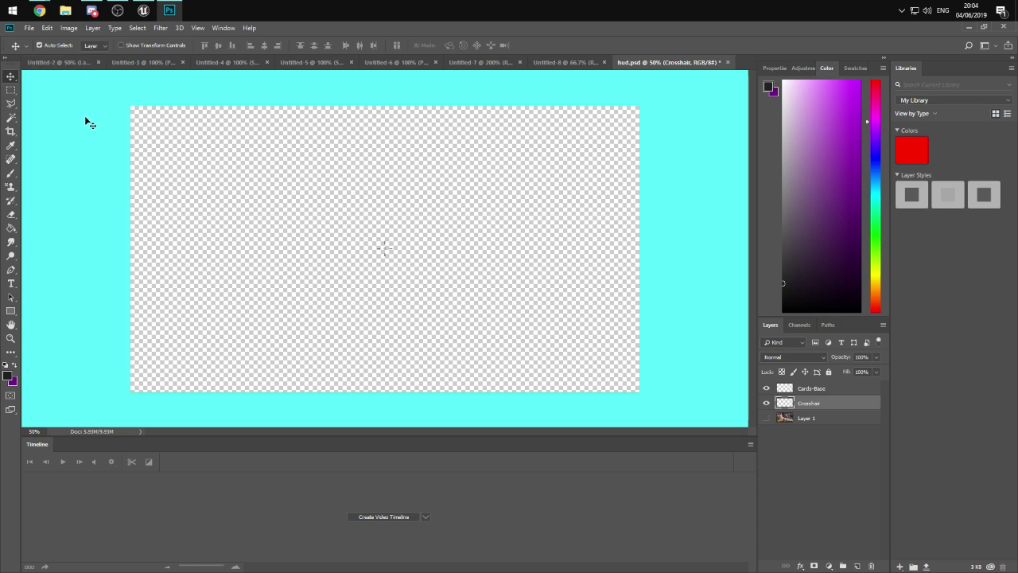
- Place the health image from the UI folder as an embedded layer above the Crosshair layer
{"action": "left_click", "coordinate": [28, 28]}
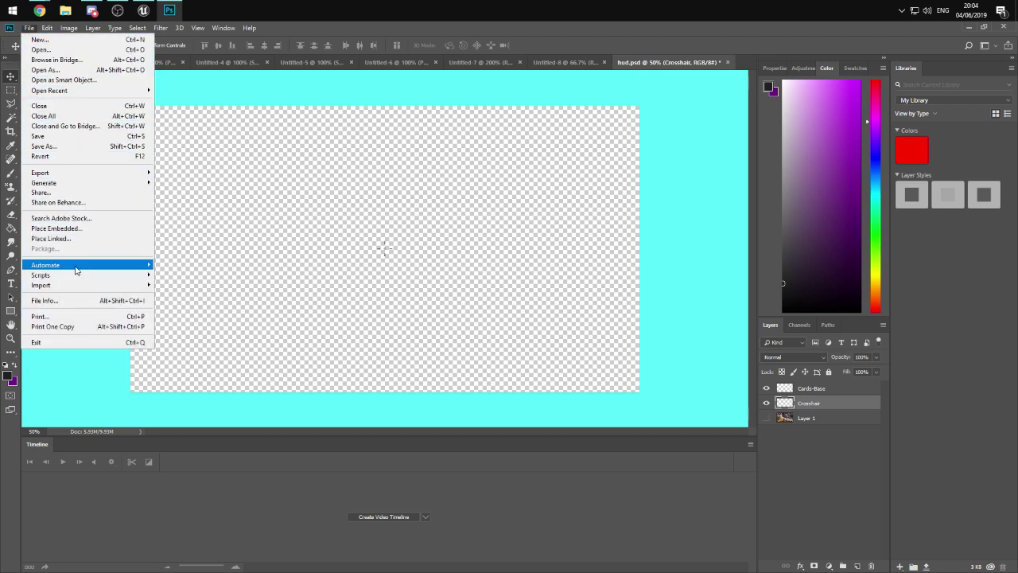
{"action": "left_click", "coordinate": [69, 230]}
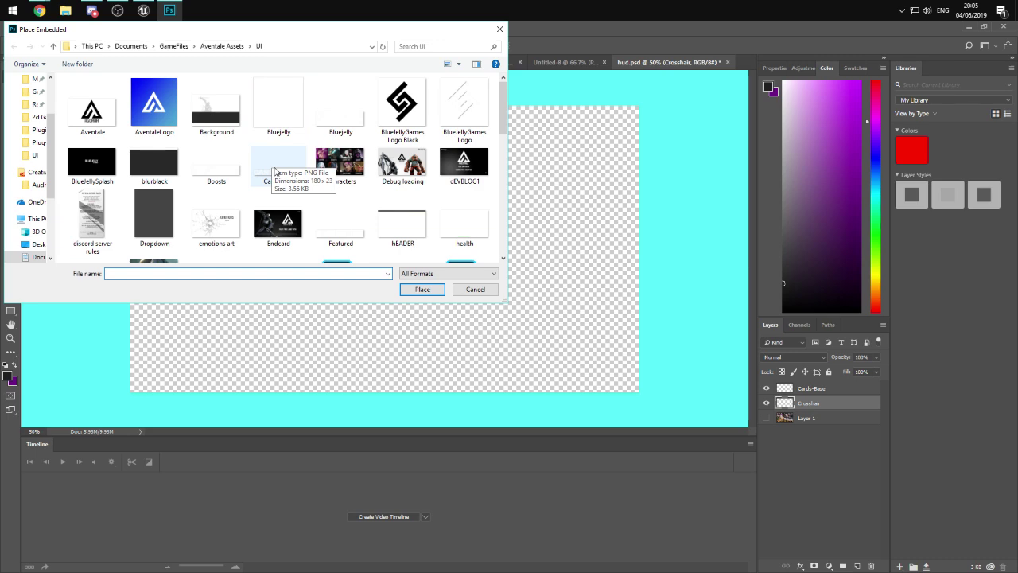
{"action": "double_click", "coordinate": [458, 223]}
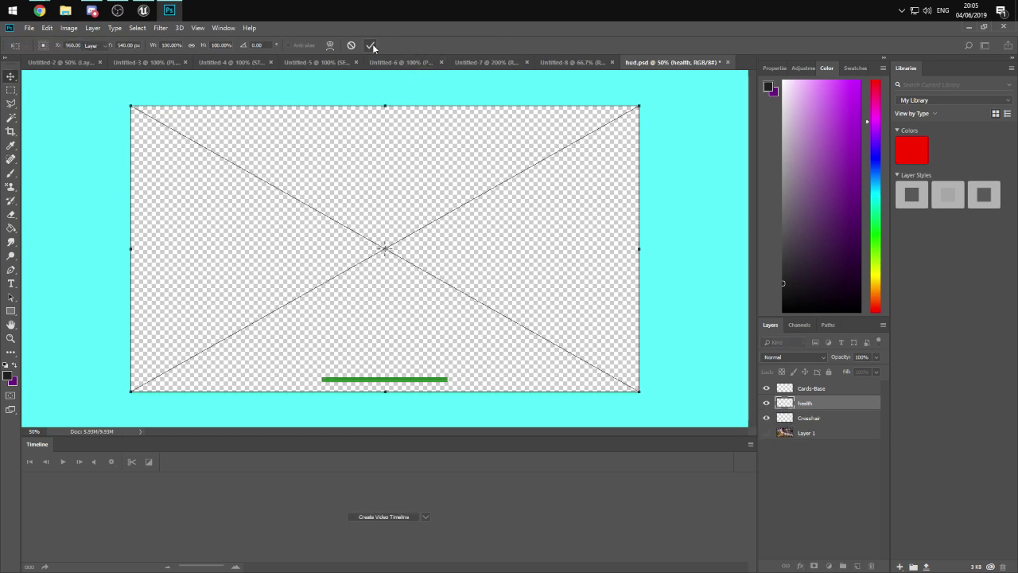
{"action": "key", "text": "Return"}
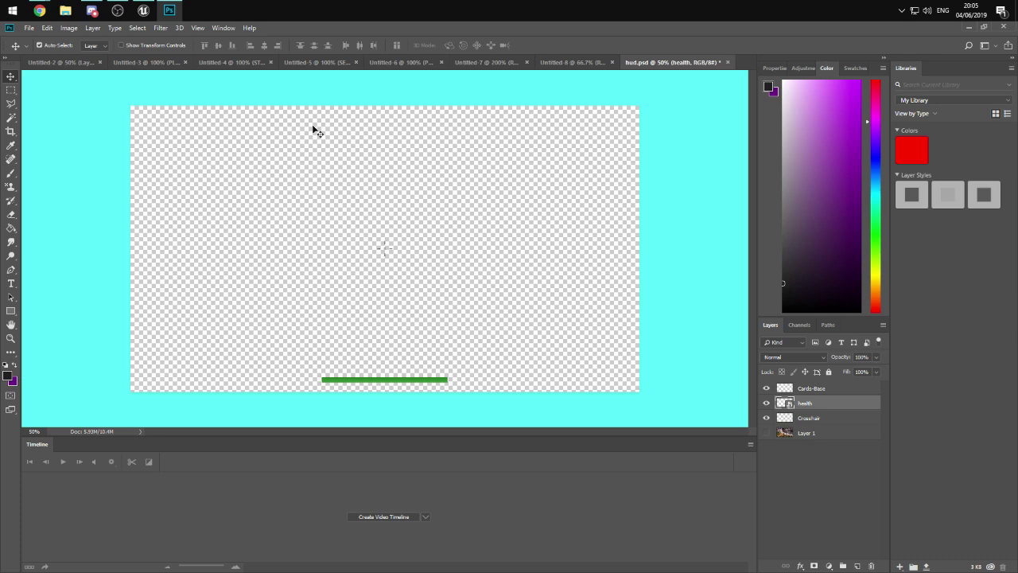
- Place the mana image as an embedded layer and move it to the canvas centre at X 960 px, Y 540 px
{"action": "left_click", "coordinate": [403, 362]}
{"action": "left_click", "coordinate": [403, 382]}
{"action": "key", "text": "ctrl+plus"}
{"action": "key", "text": "ctrl+plus"}
{"action": "scroll", "coordinate": [432, 355], "scroll_direction": "down", "scroll_amount": 3}
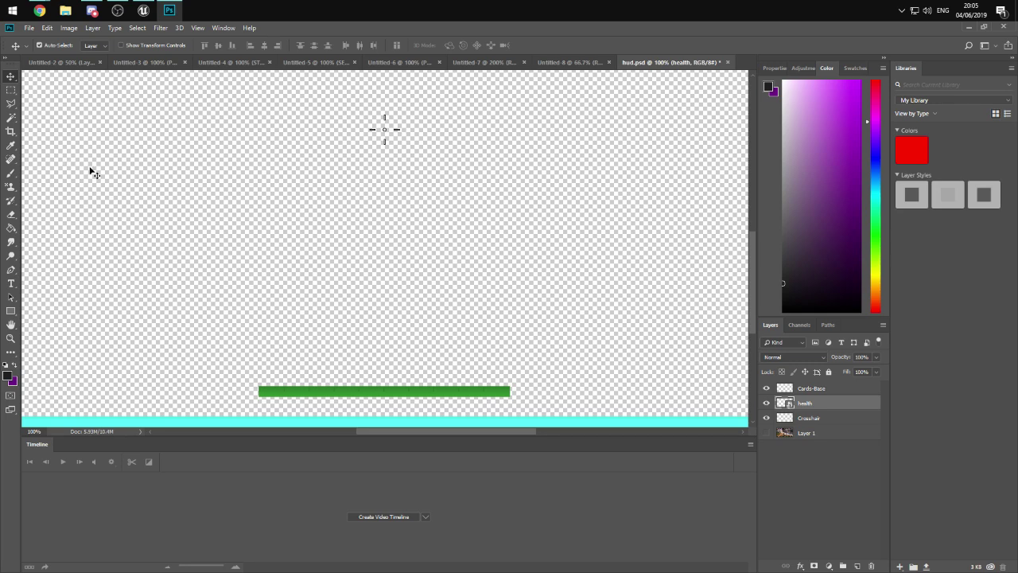
{"action": "left_click", "coordinate": [29, 28]}
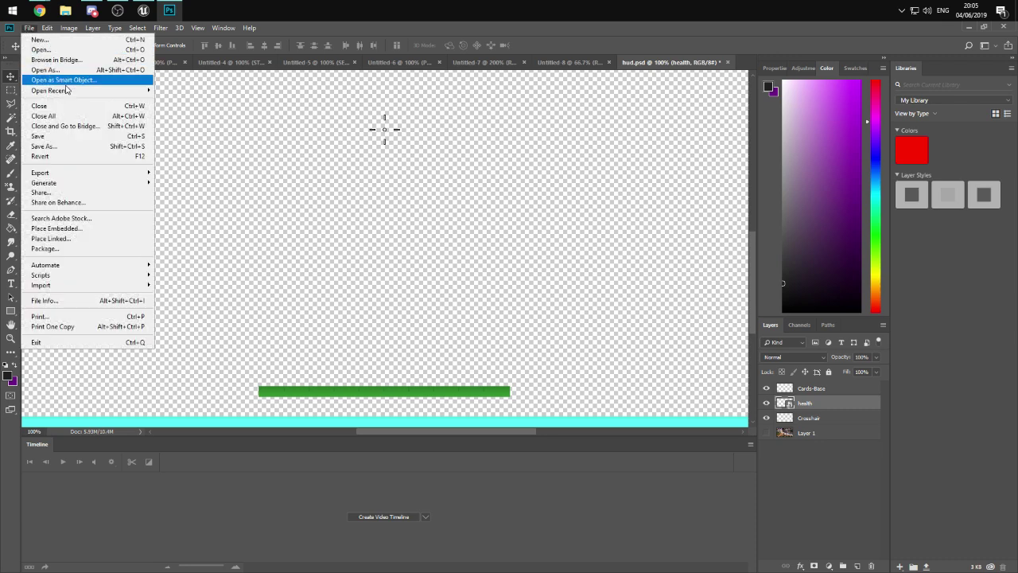
{"action": "left_click", "coordinate": [100, 229]}
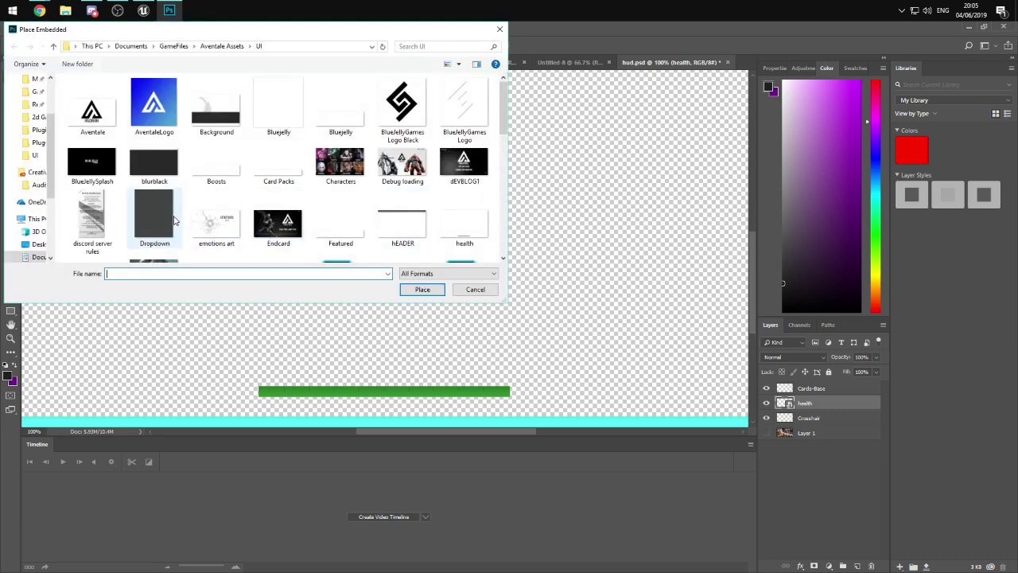
{"action": "left_click_drag", "start_coordinate": [498, 118], "coordinate": [499, 155]}
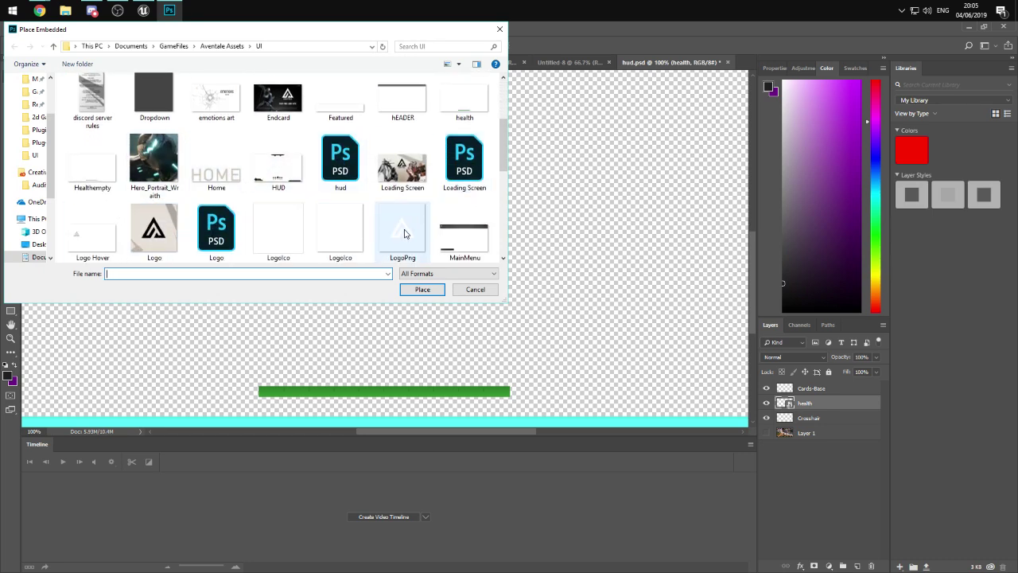
{"action": "scroll", "coordinate": [469, 163], "scroll_direction": "down", "scroll_amount": 2}
{"action": "double_click", "coordinate": [217, 179]}
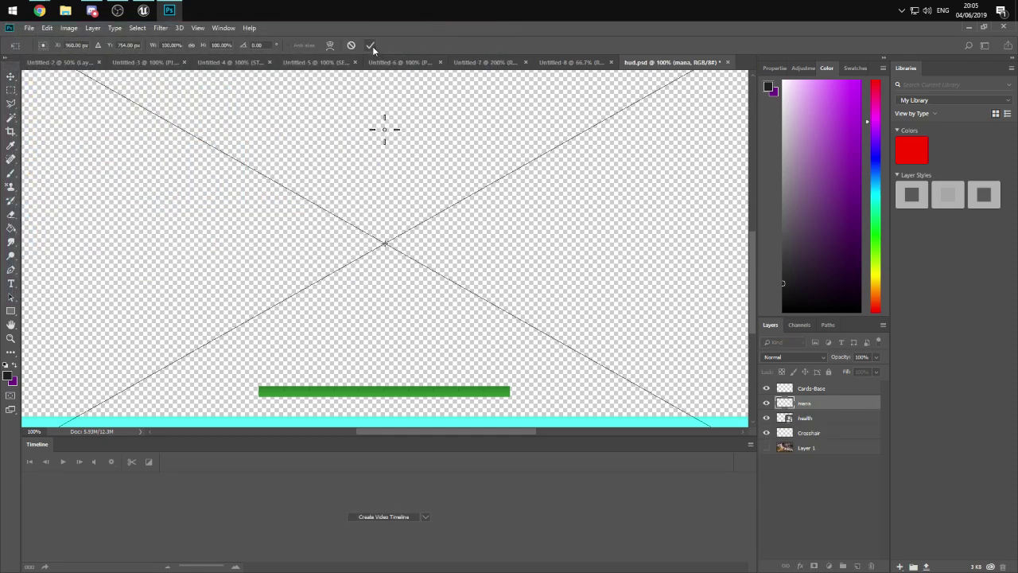
{"action": "left_click_drag", "start_coordinate": [445, 301], "coordinate": [447, 193]}
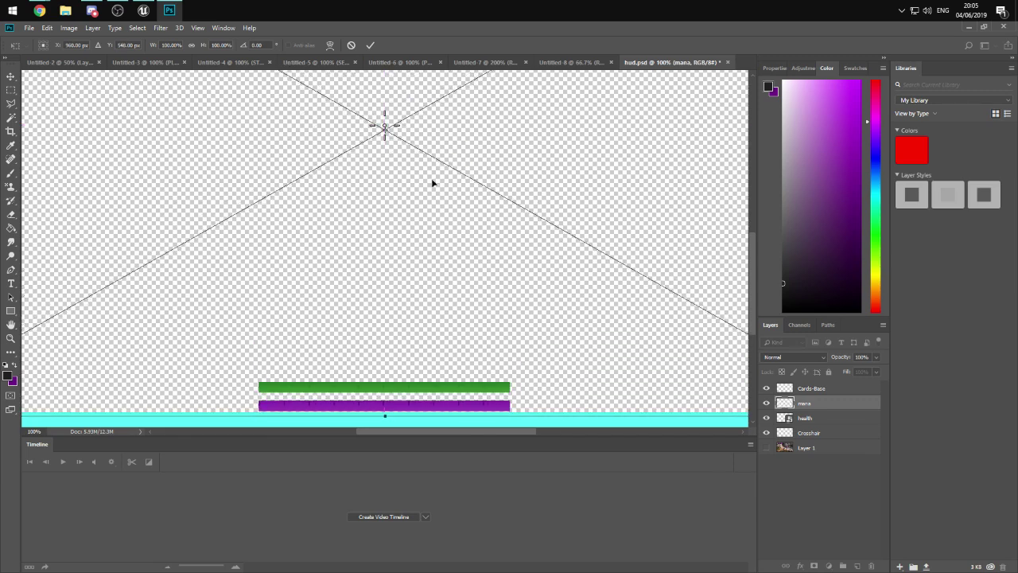
{"action": "left_click", "coordinate": [369, 45]}
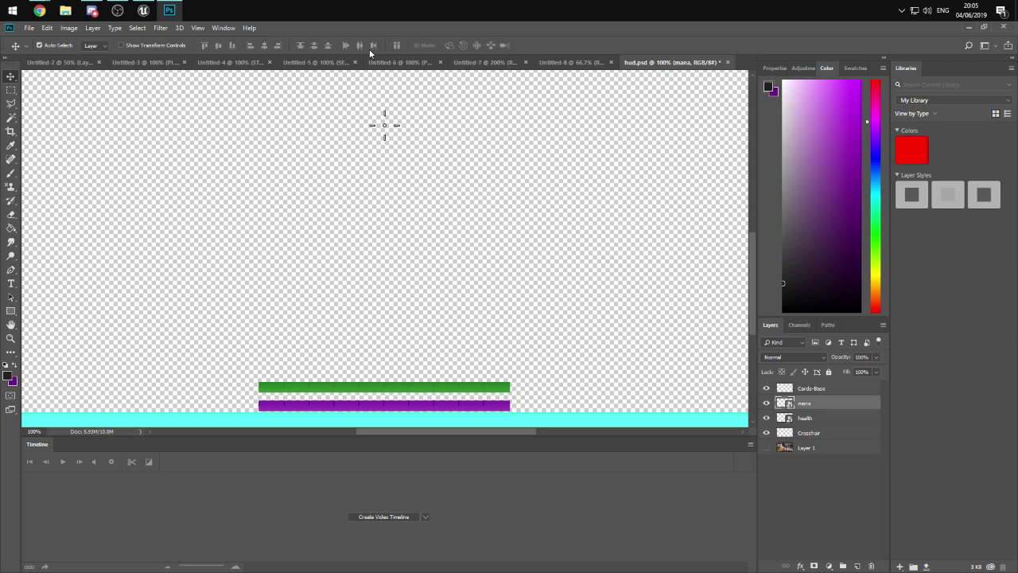
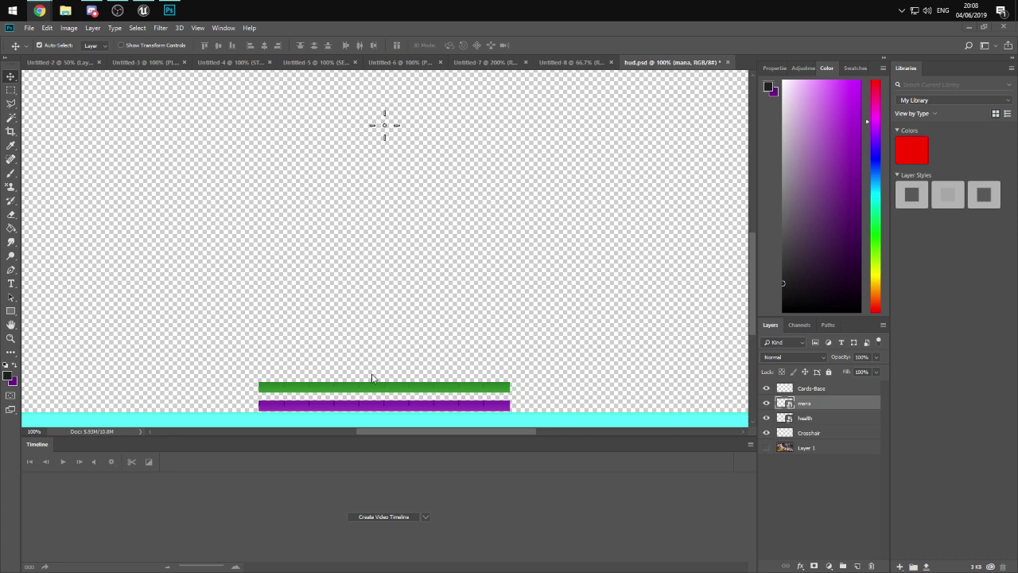
- Select the mana and health bars together and move them straight up about 0.28 in
{"action": "left_click", "coordinate": [392, 405]}
{"action": "left_click", "coordinate": [390, 408]}
{"action": "left_click", "coordinate": [389, 391], "text": "shift"}
{"action": "left_click_drag", "start_coordinate": [389, 390], "coordinate": [390, 381]}
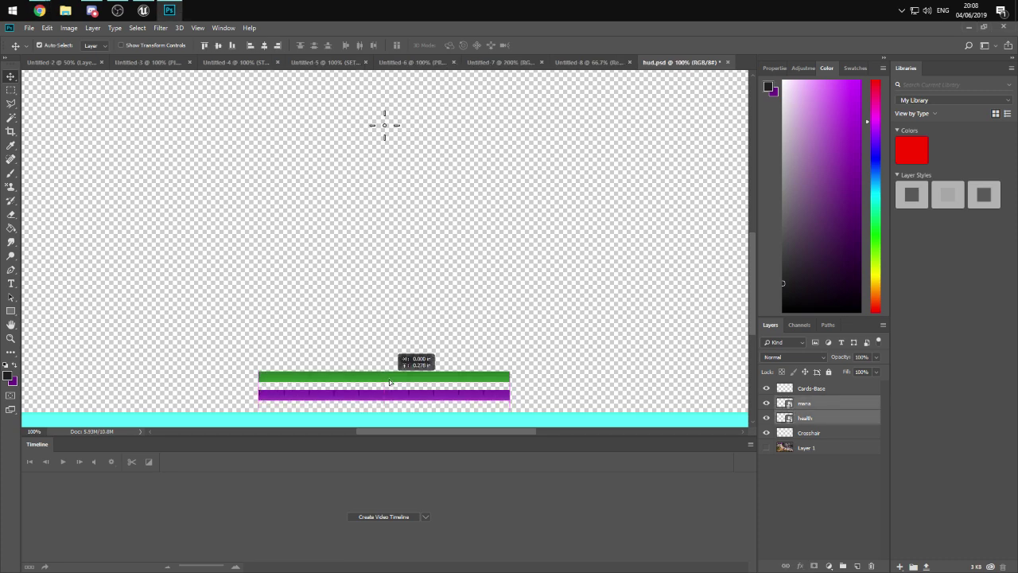
- Deselect the health and mana bars and delete the Crosshair layer
{"action": "left_click", "coordinate": [423, 409]}
{"action": "key", "text": "ctrl+z"}
{"action": "key", "text": "ctrl+z"}
{"action": "key", "text": "ctrl+z"}
{"action": "key", "text": "ctrl+z"}
{"action": "key", "text": "ctrl+z"}
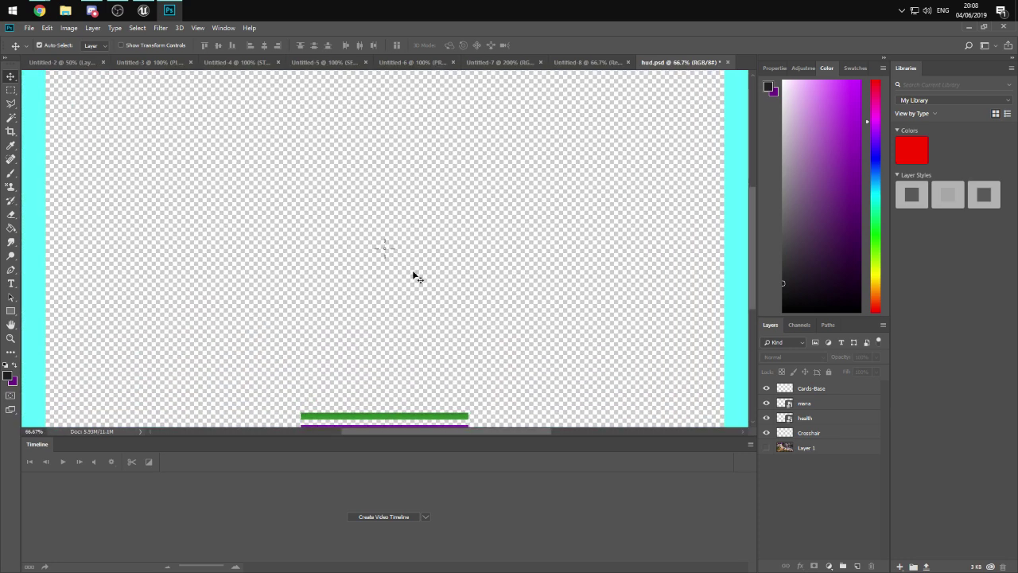
{"action": "left_click", "coordinate": [825, 389]}
{"action": "left_click", "coordinate": [824, 422]}
{"action": "left_click", "coordinate": [830, 433]}
{"action": "key", "text": "Delete"}
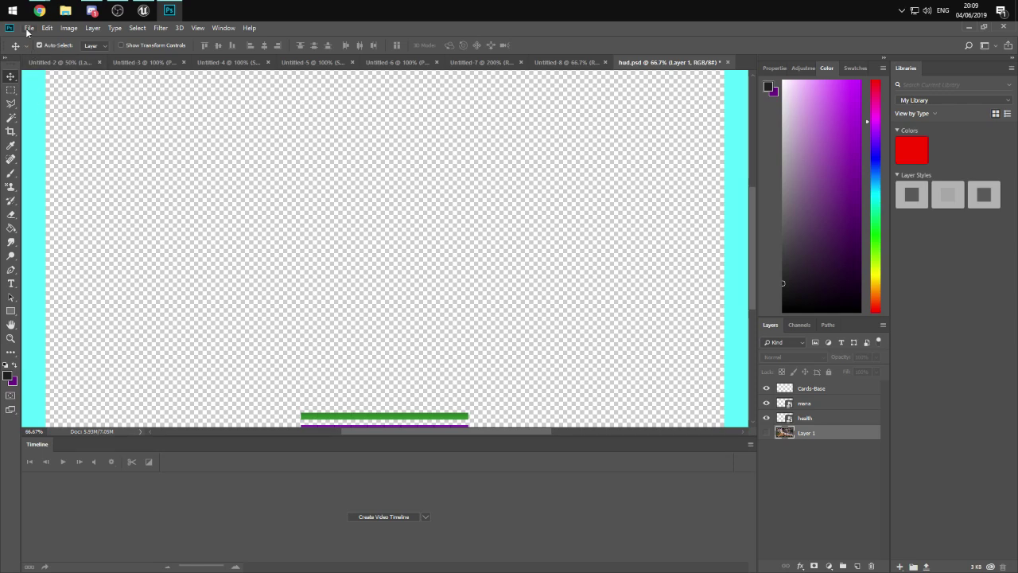
{"action": "left_click", "coordinate": [69, 28]}
{"action": "key", "text": "Escape"}
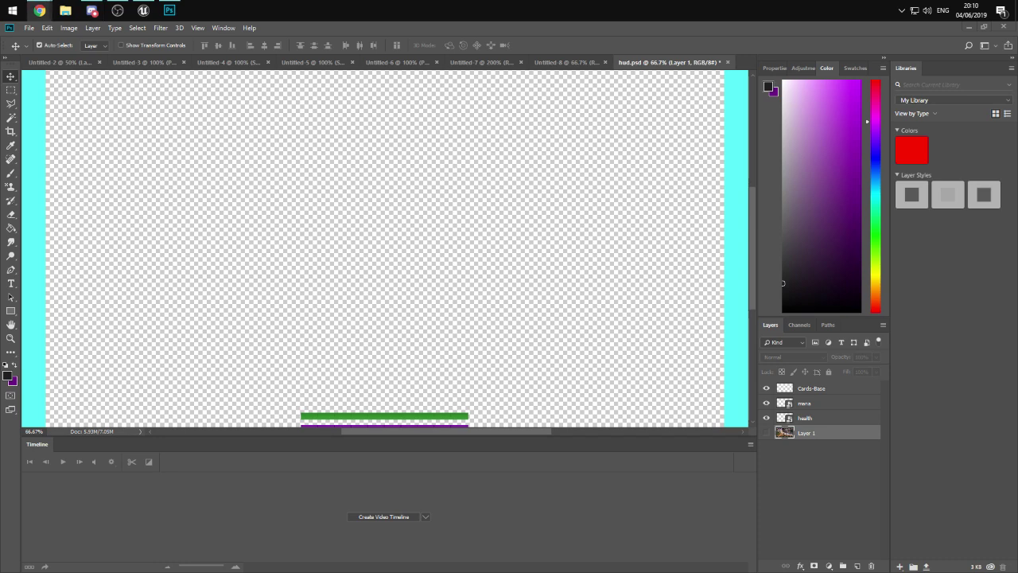
- Switch to Unreal Editor, play-test the character by attacking and running around the Monolith arena, and end the play session
{"action": "left_click", "coordinate": [143, 10]}
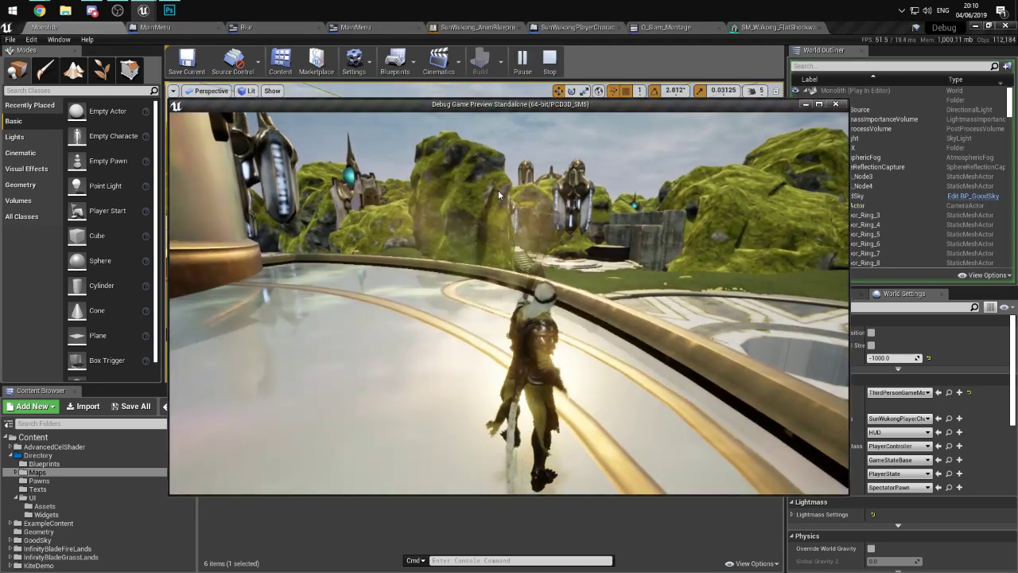
{"action": "left_click", "coordinate": [498, 190]}
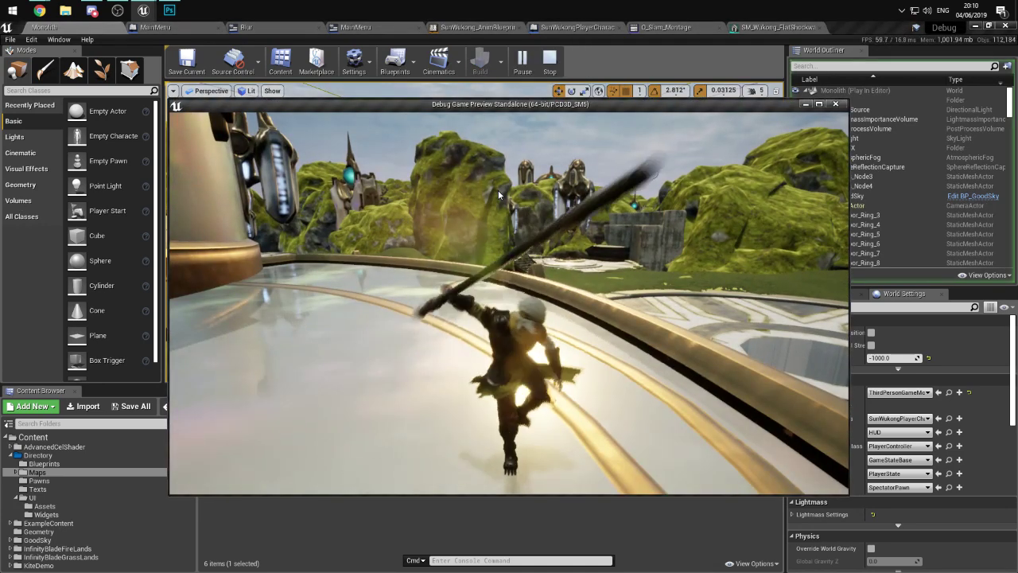
{"action": "left_click", "coordinate": [500, 189]}
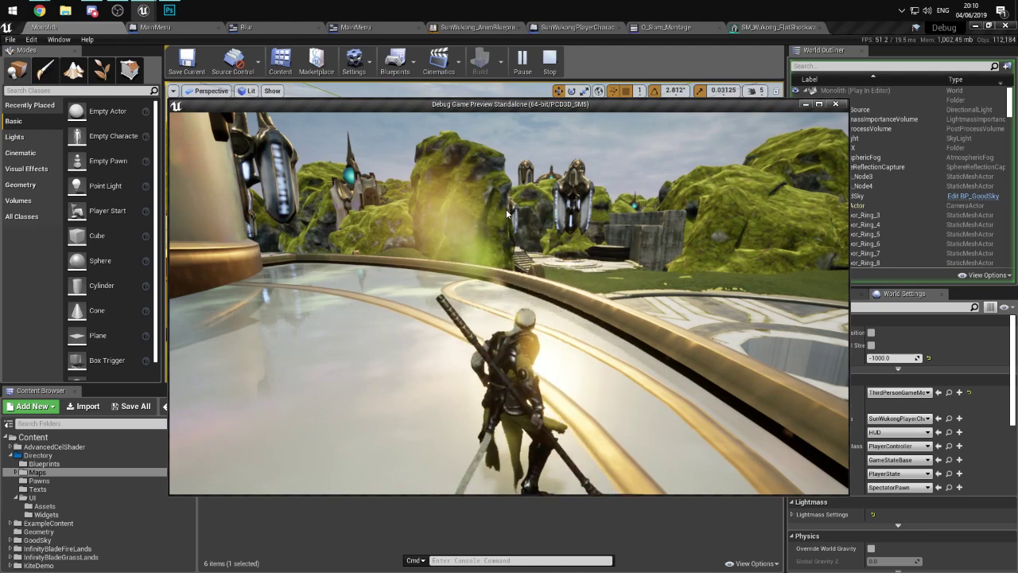
{"action": "key", "text": "w"}
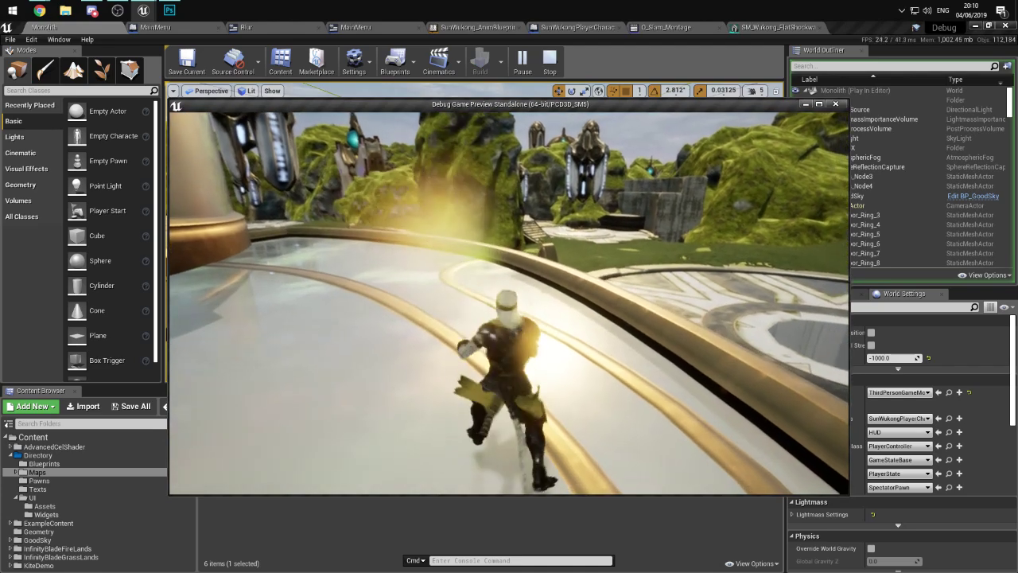
{"action": "key", "text": "w"}
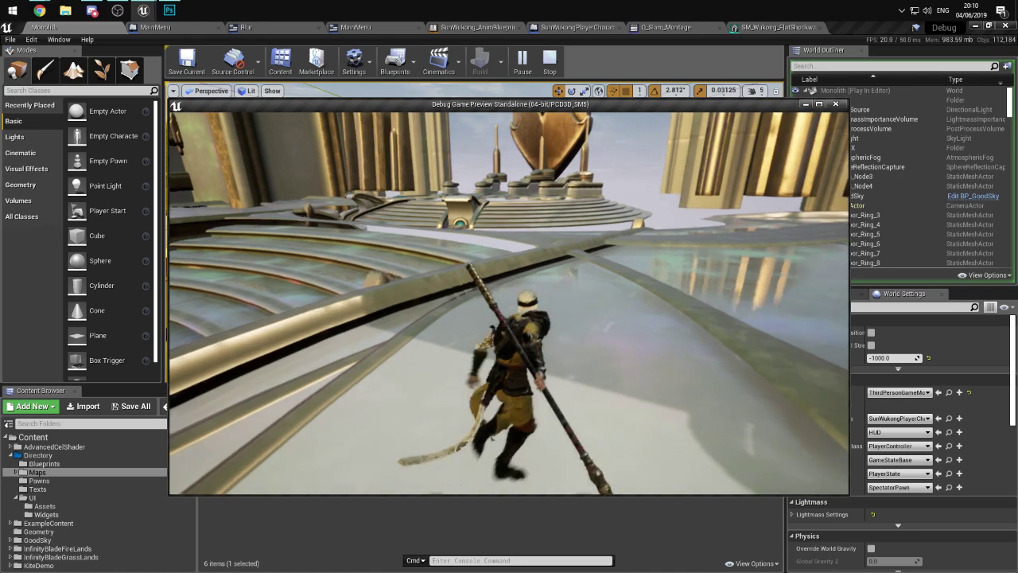
{"action": "key", "text": "w"}
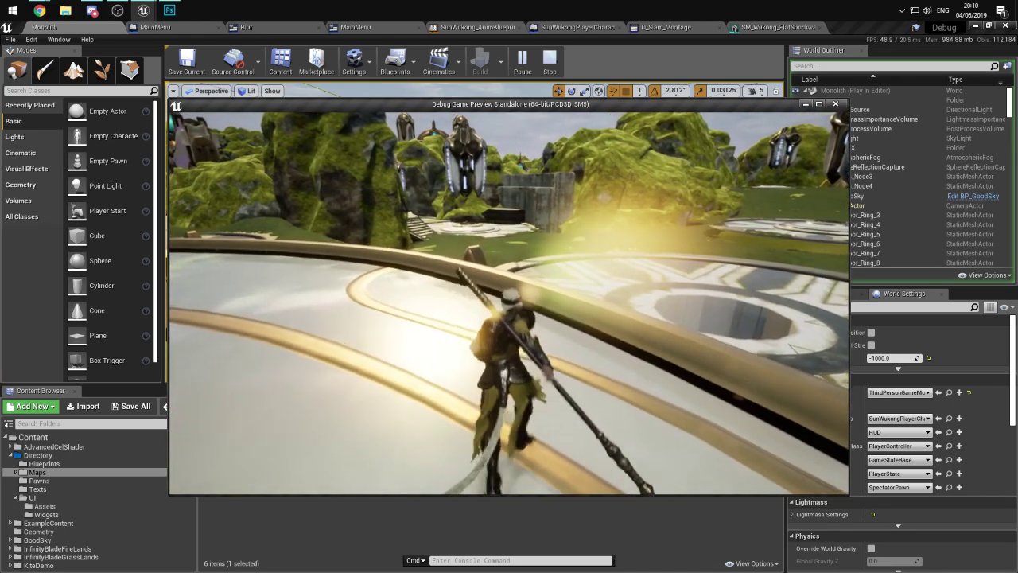
{"action": "key", "text": "w"}
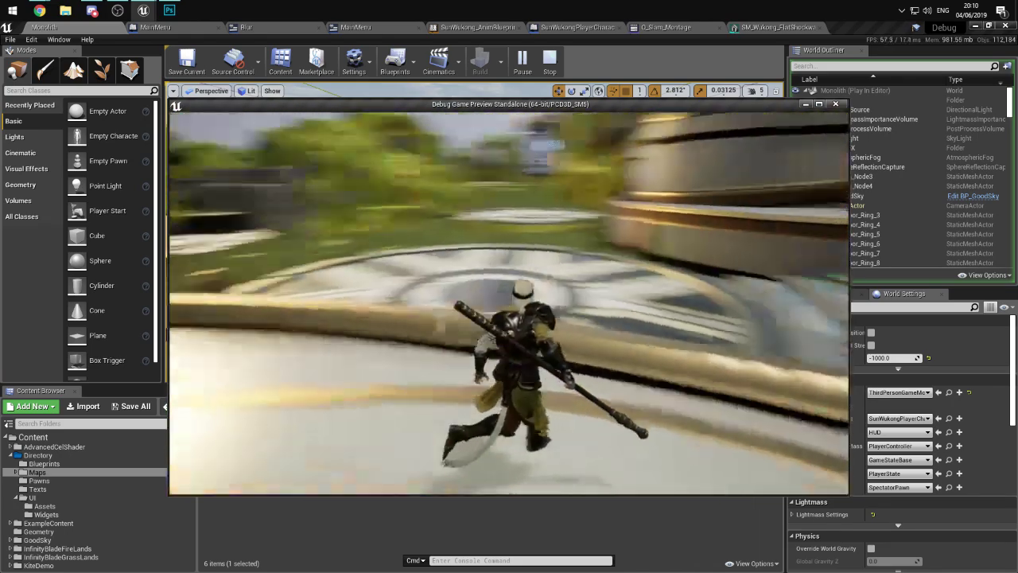
{"action": "key", "text": "w"}
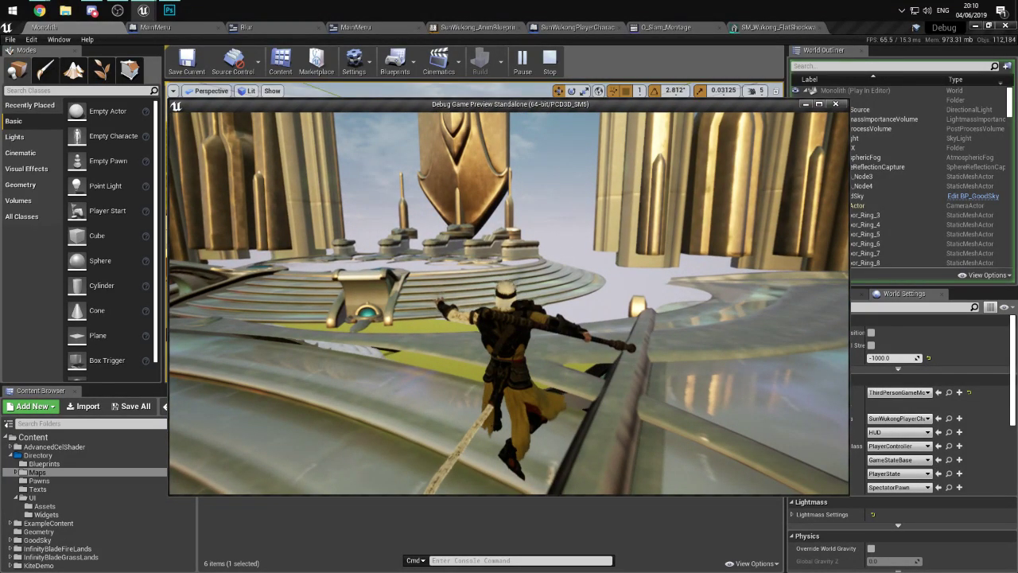
{"action": "key", "text": "w"}
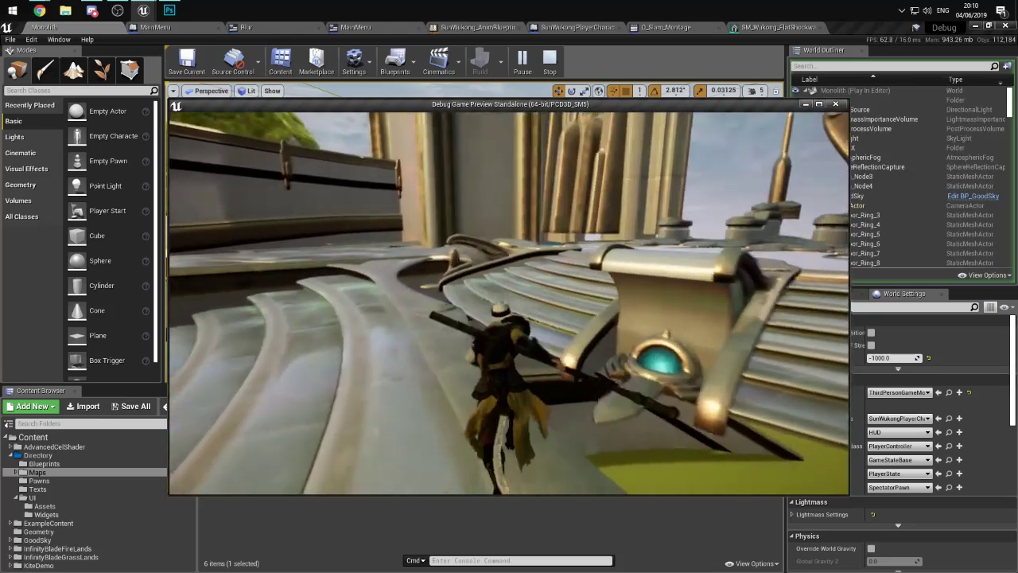
{"action": "key", "text": "w"}
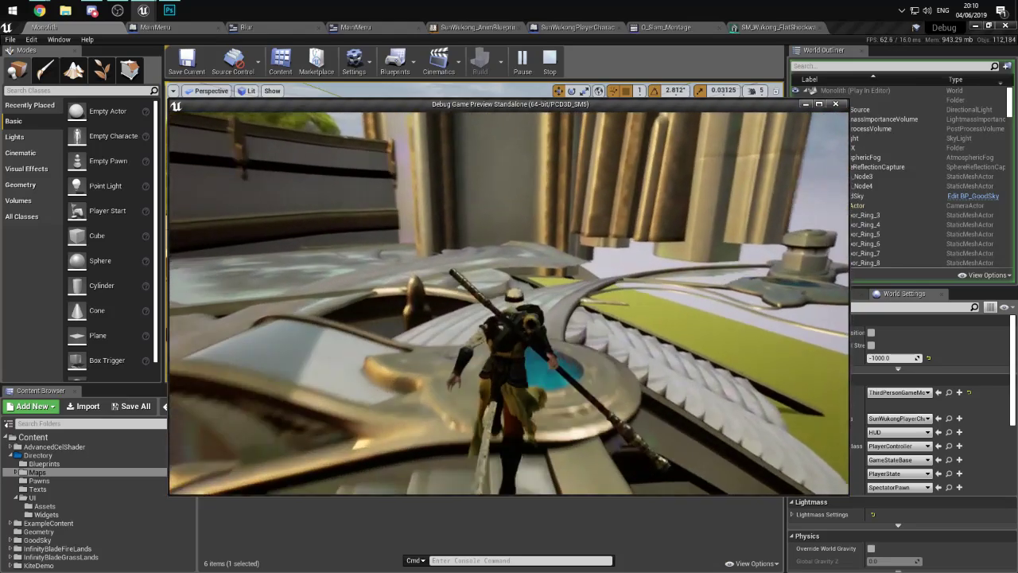
{"action": "key", "text": "w"}
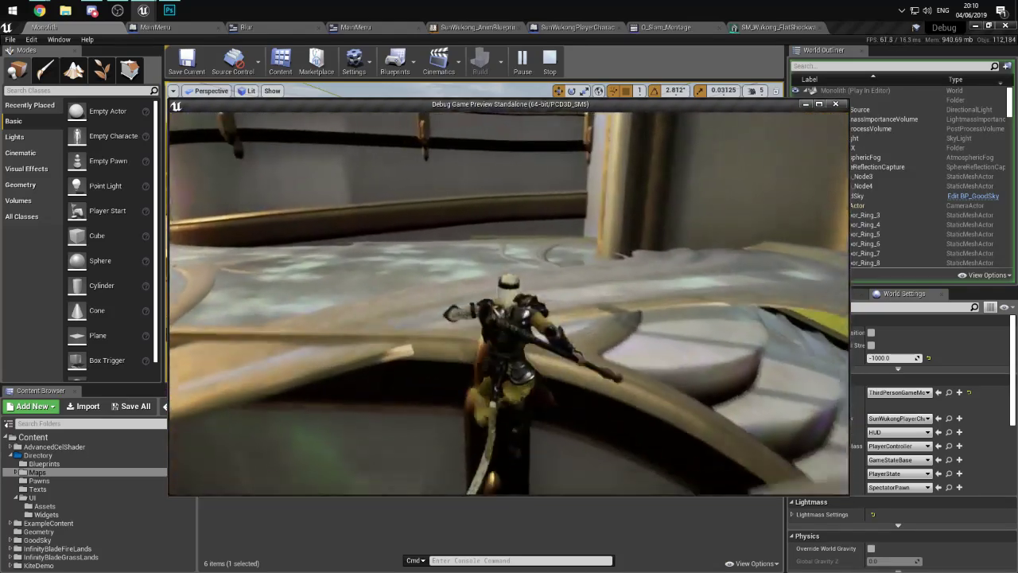
{"action": "key", "text": "w"}
{"action": "key", "text": "Escape"}
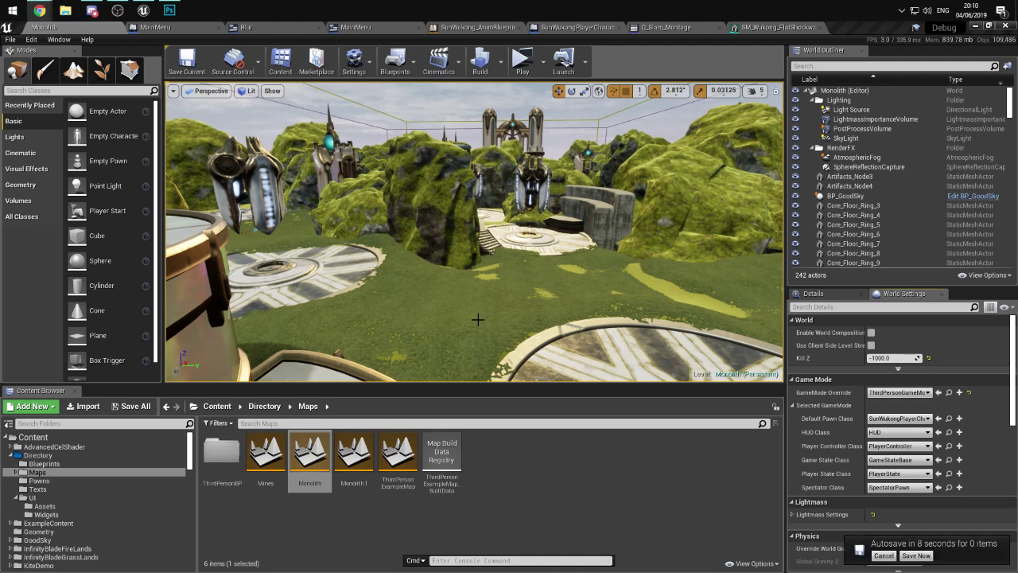
- Close the editors for the SM_Wukong_FlatShockwave_01 mesh, Q_Slam_Montage, SunWukongPlayerCharacter and SunWukong_AnimBlueprint
{"action": "left_click_drag", "start_coordinate": [478, 319], "coordinate": [501, 286]}
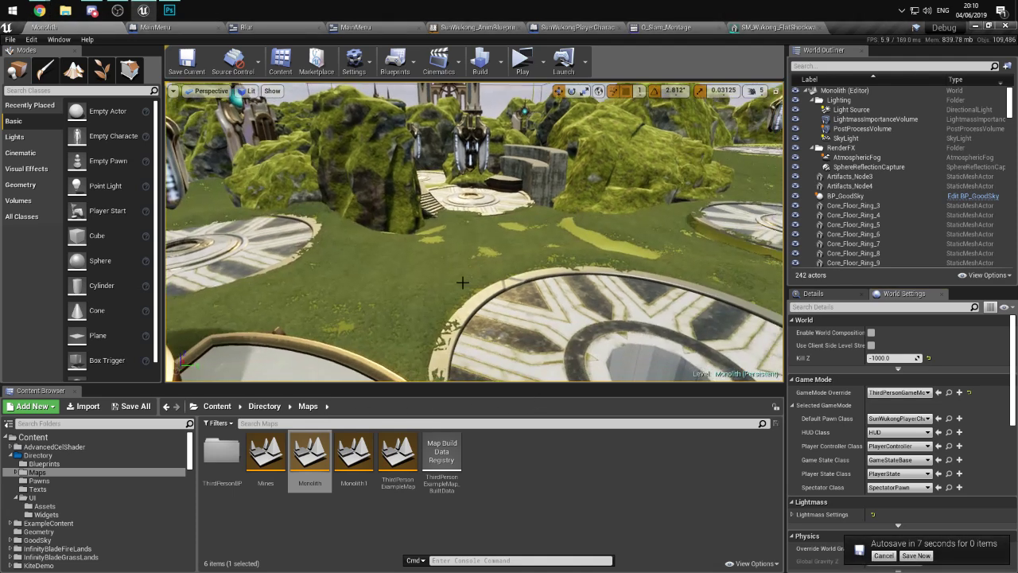
{"action": "left_click", "coordinate": [819, 31]}
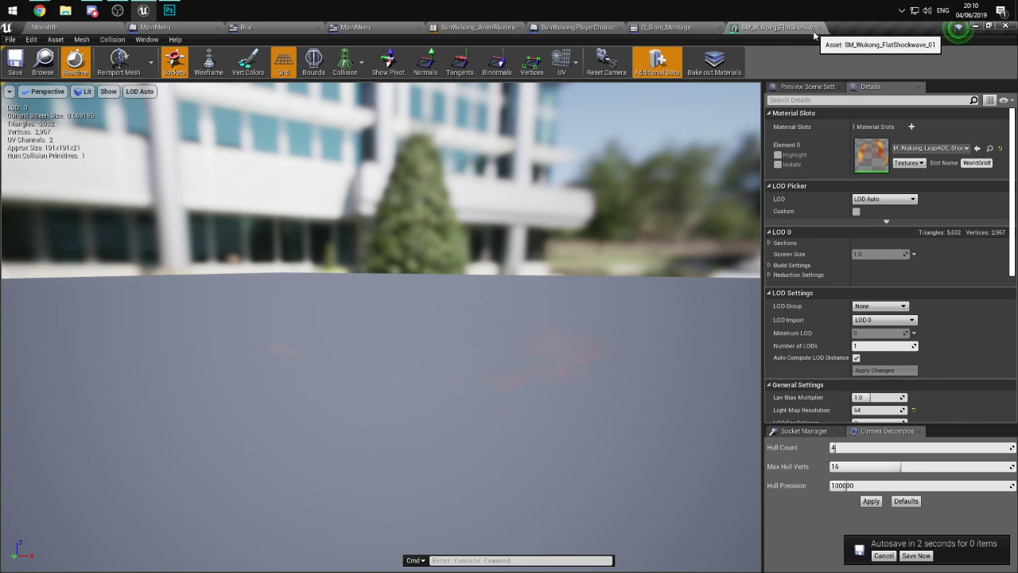
{"action": "left_click", "coordinate": [15, 62]}
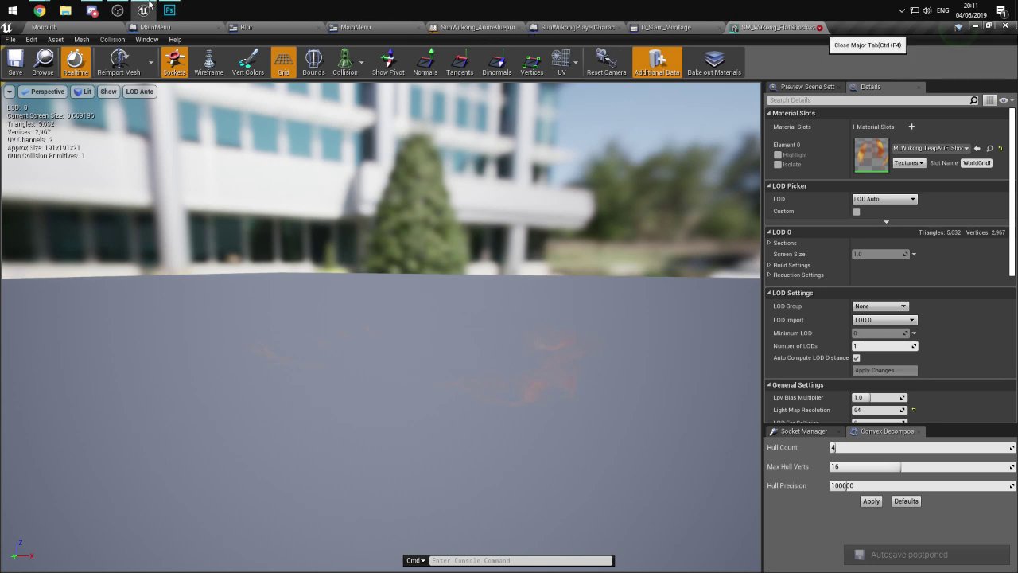
{"action": "mouse_move", "coordinate": [148, 5]}
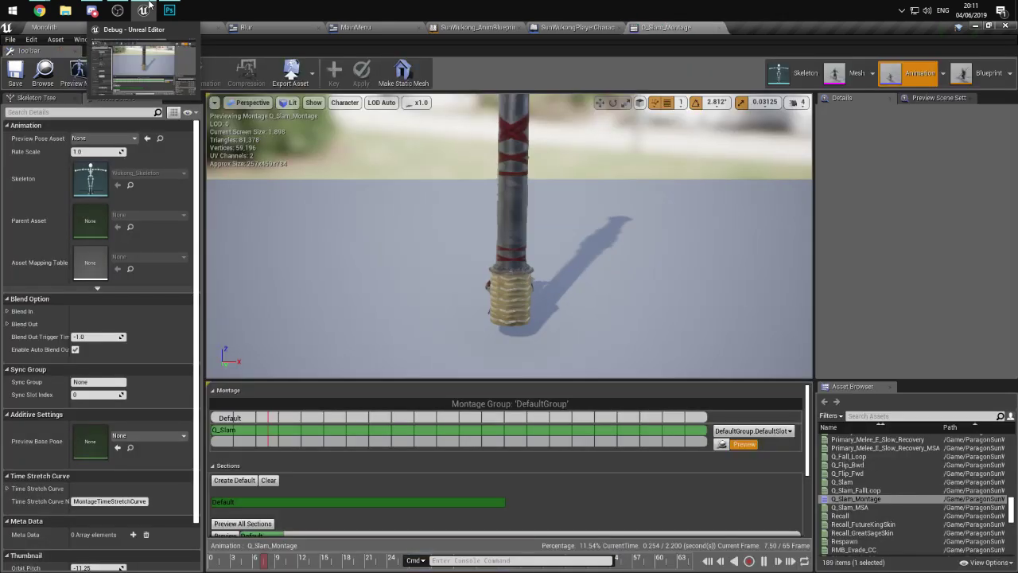
{"action": "left_click", "coordinate": [15, 72]}
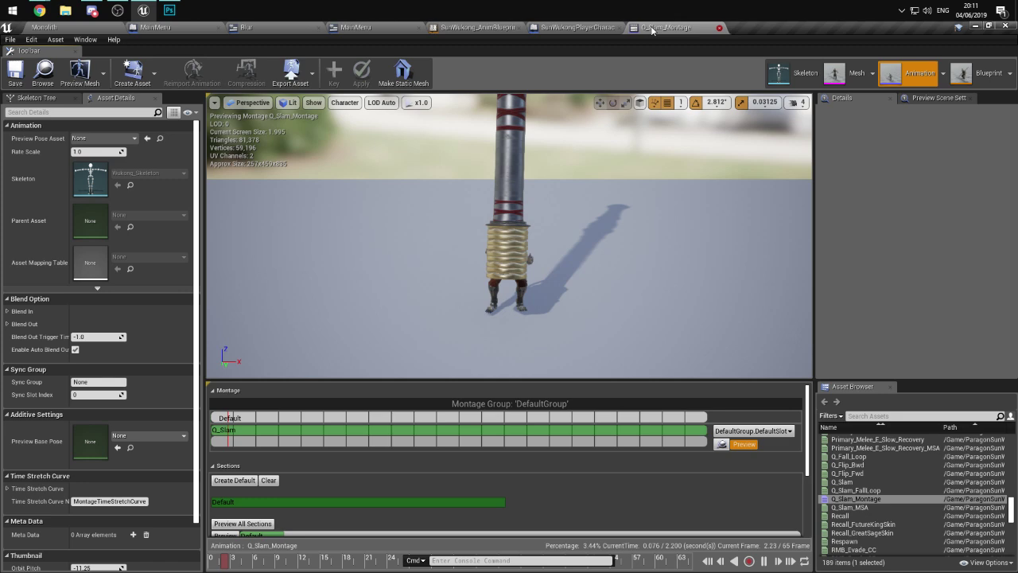
{"action": "left_click", "coordinate": [719, 29]}
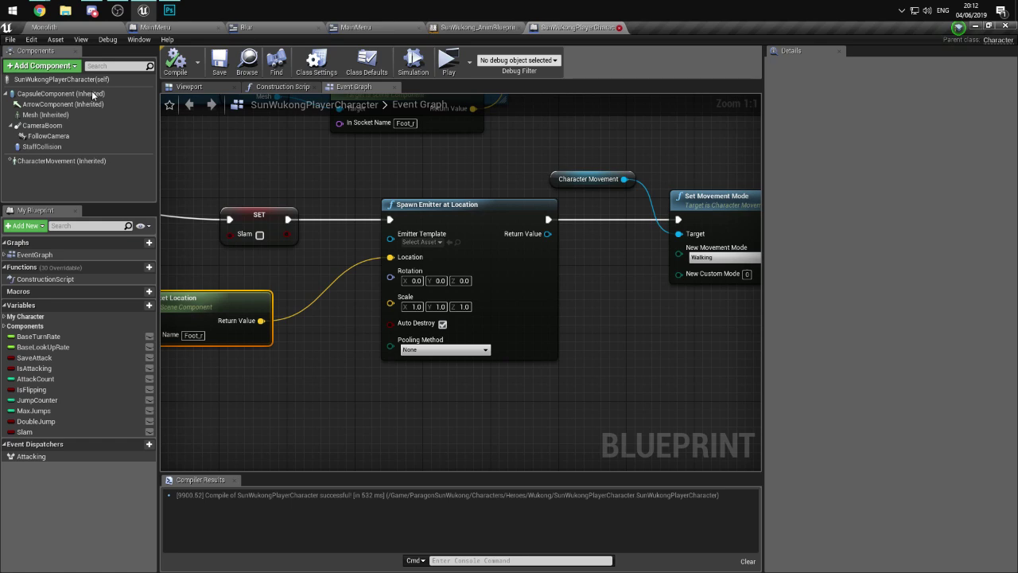
{"action": "key", "text": "ctrl+F4"}
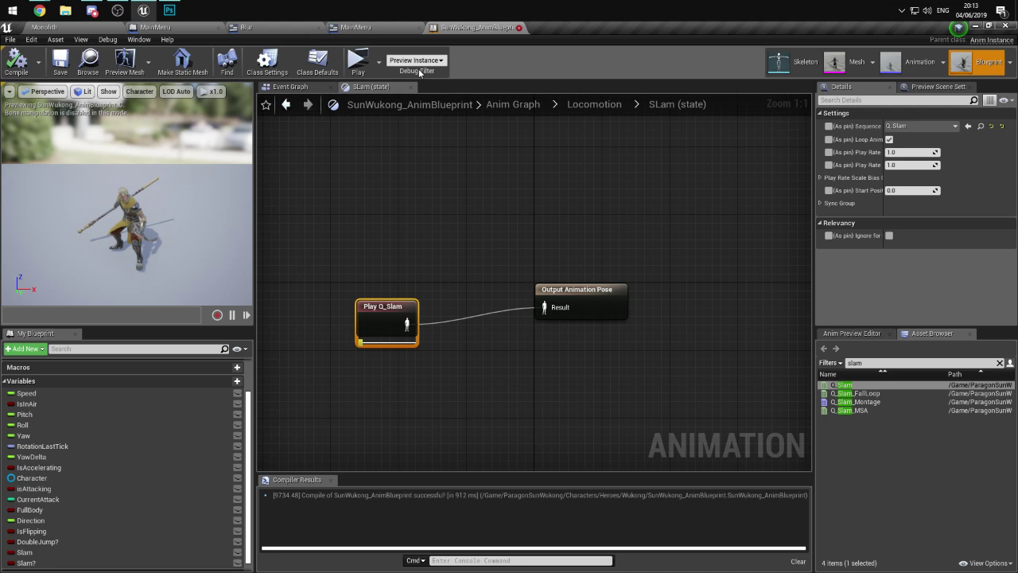
{"action": "key", "text": "ctrl+F4"}
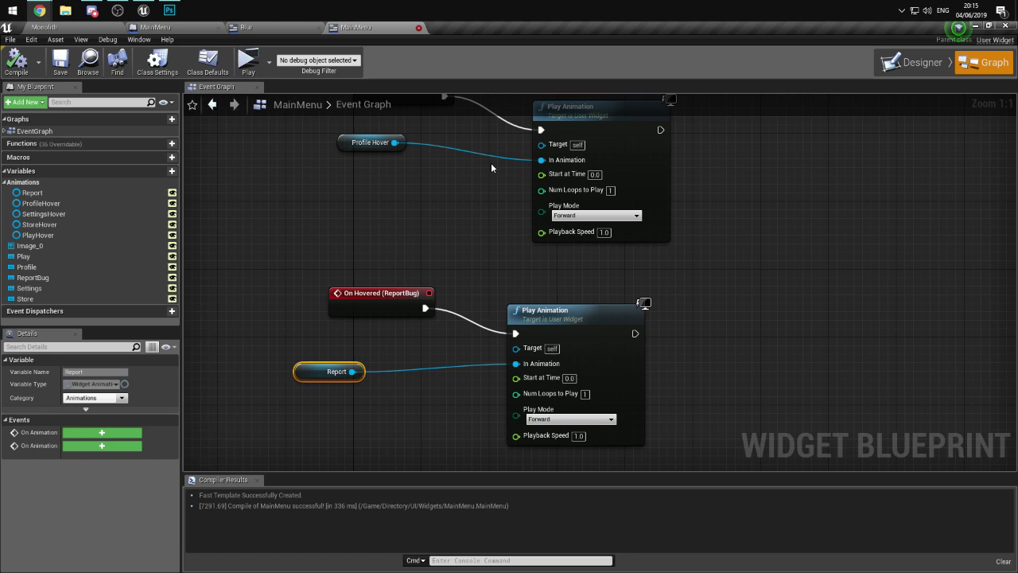
- Close the MainMenu widget, Blur widget and MainMenu character blueprint editors, leaving only the Monolith level open
{"action": "key", "text": "ctrl+w"}
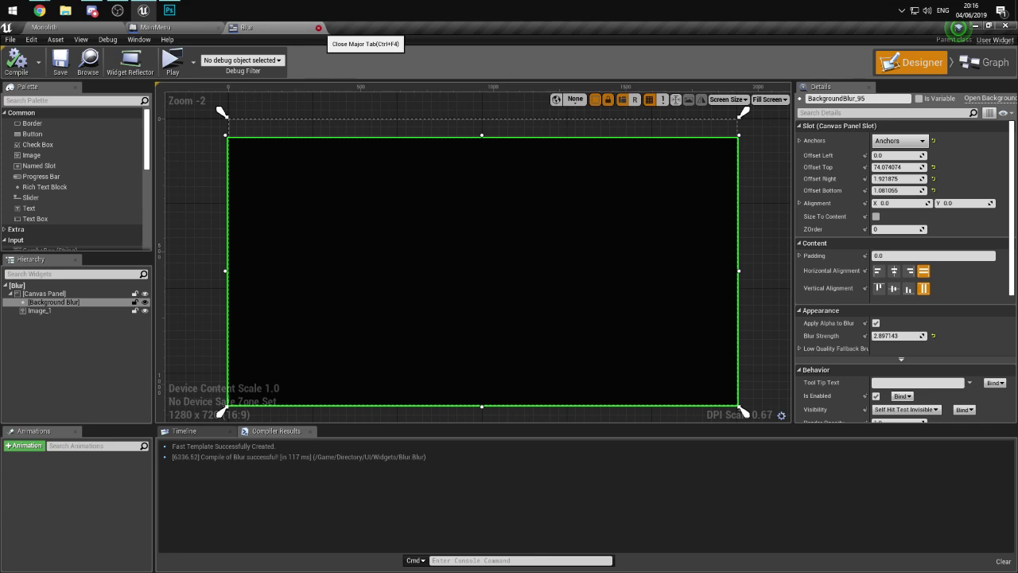
{"action": "left_click", "coordinate": [318, 27]}
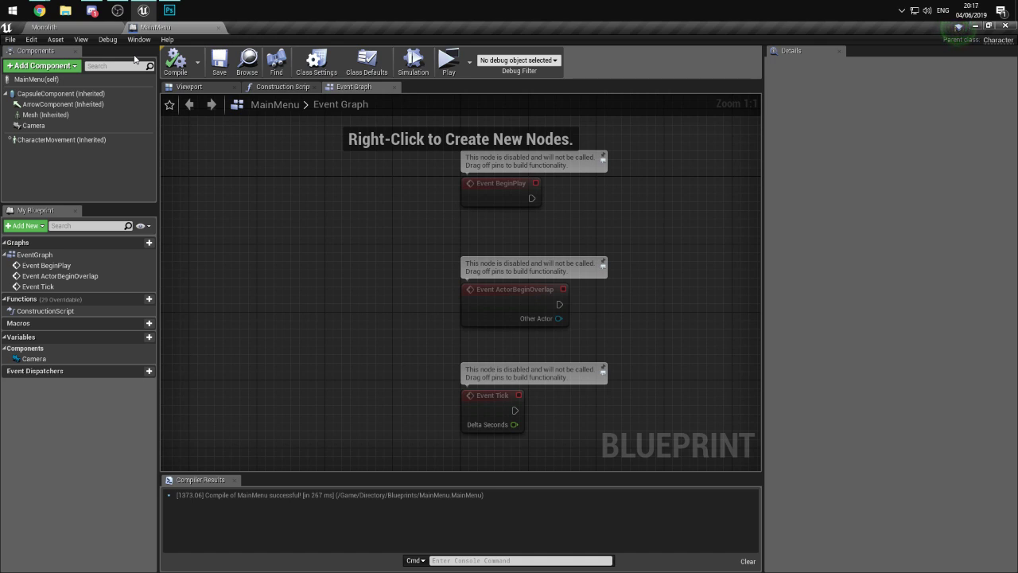
{"action": "left_click", "coordinate": [109, 28]}
{"action": "left_click", "coordinate": [159, 27]}
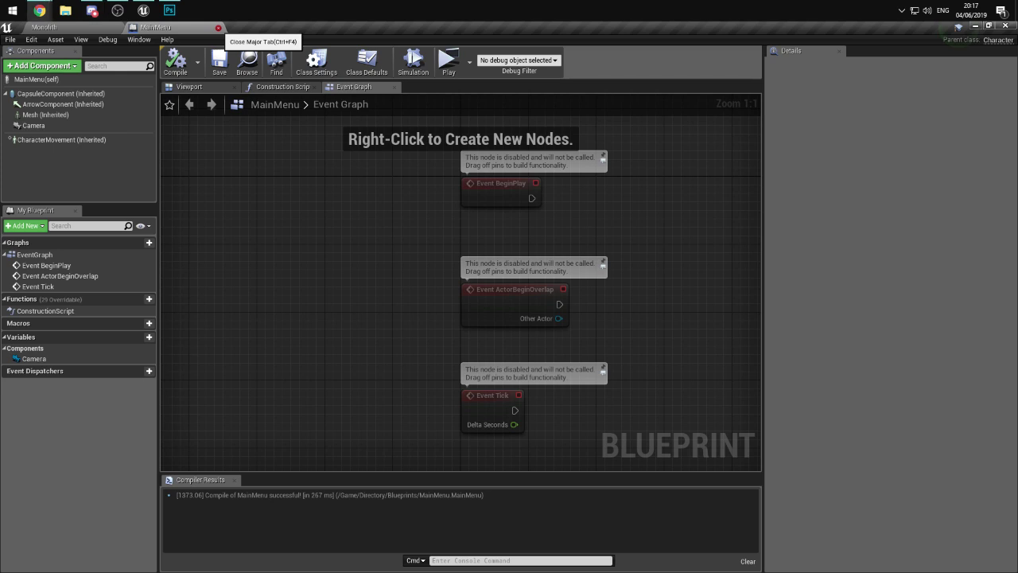
{"action": "left_click", "coordinate": [218, 27]}
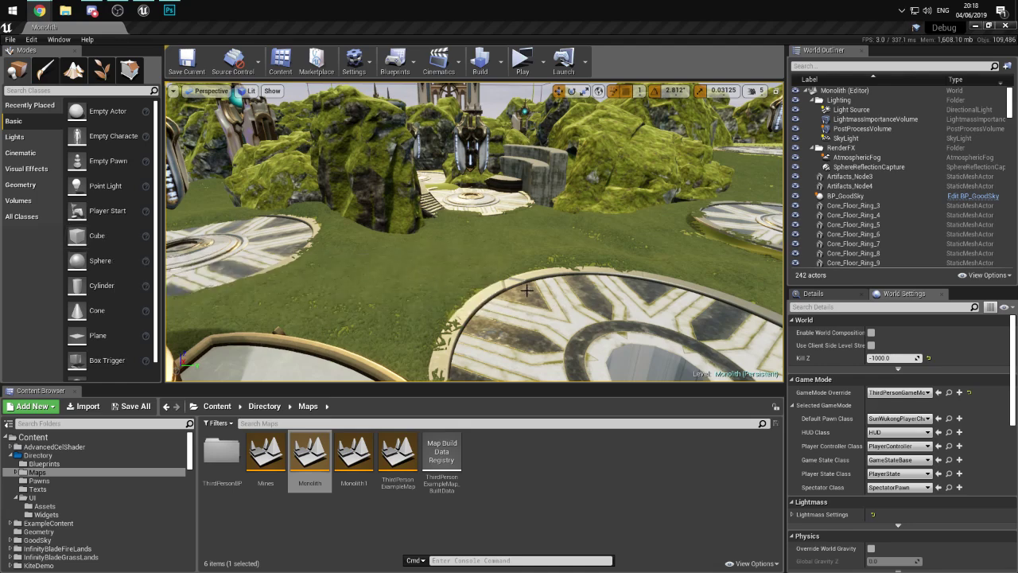
{"action": "right_click_drag", "start_coordinate": [526, 290], "coordinate": [594, 298]}
{"action": "left_click", "coordinate": [574, 525]}
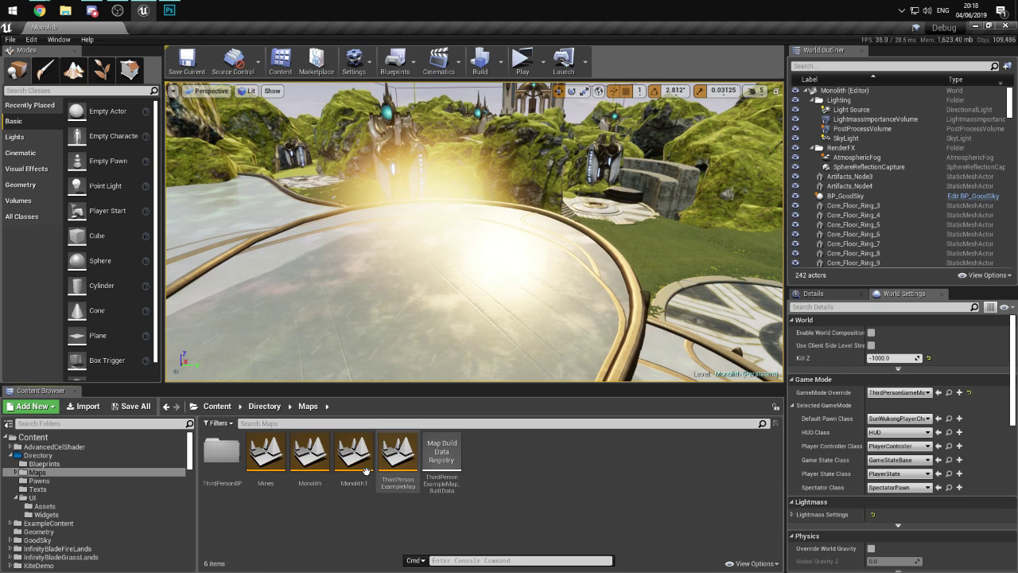
{"action": "scroll", "coordinate": [105, 467], "scroll_direction": "down", "scroll_amount": 3}
{"action": "scroll", "coordinate": [105, 467], "scroll_direction": "up", "scroll_amount": 3}
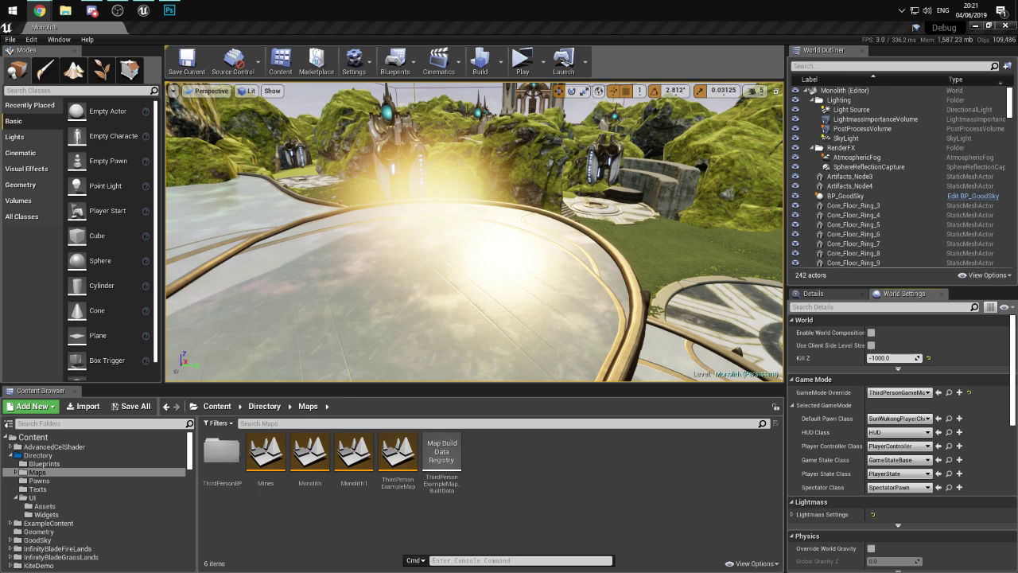
{"action": "right_click_drag", "start_coordinate": [455, 268], "coordinate": [434, 264]}
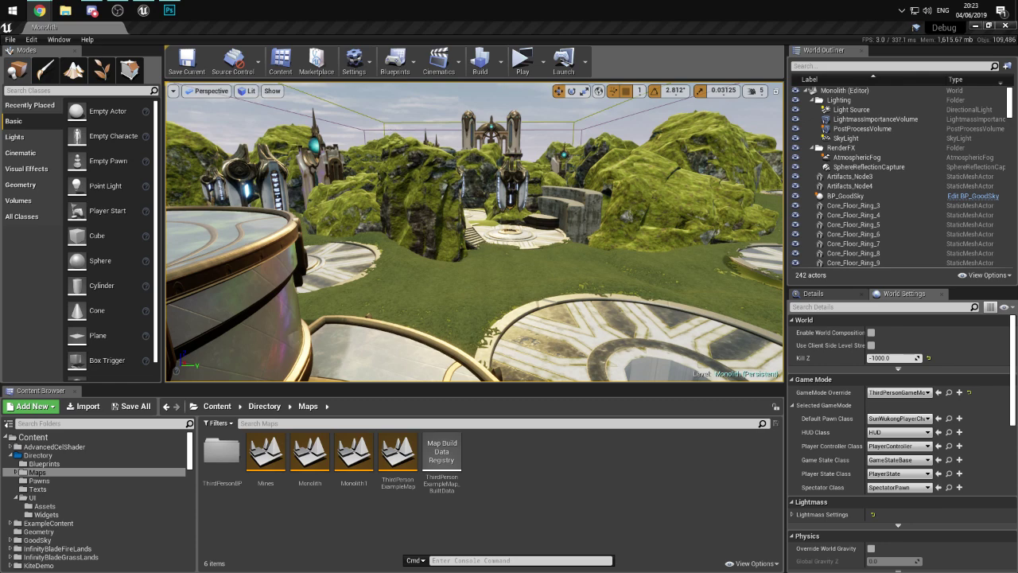
- Switch to Photoshop and draw a square about 118 px wide at X 394 px, Y 564 px in hud.psd, without fill or stroke
{"action": "left_click", "coordinate": [169, 11]}
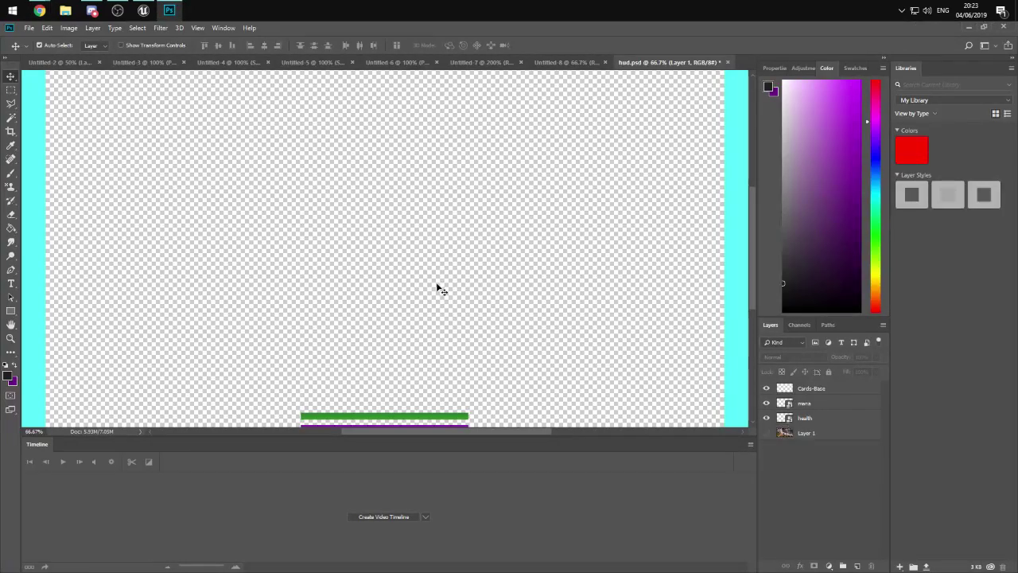
{"action": "key", "text": "ctrl+minus"}
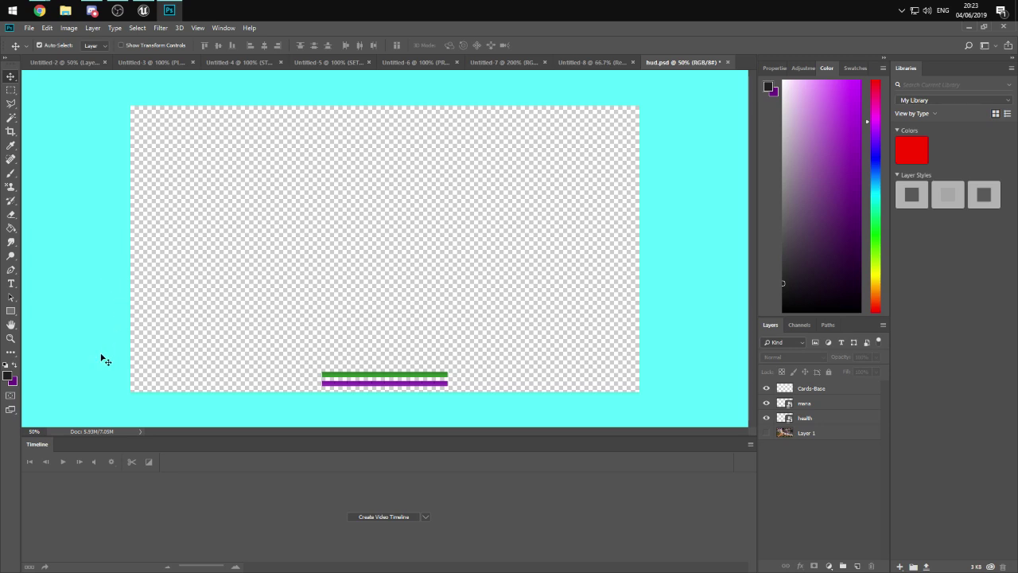
{"action": "left_click", "coordinate": [30, 30]}
{"action": "left_click", "coordinate": [274, 245]}
{"action": "left_click", "coordinate": [12, 312]}
{"action": "left_click_drag", "start_coordinate": [235, 255], "coordinate": [267, 286]}
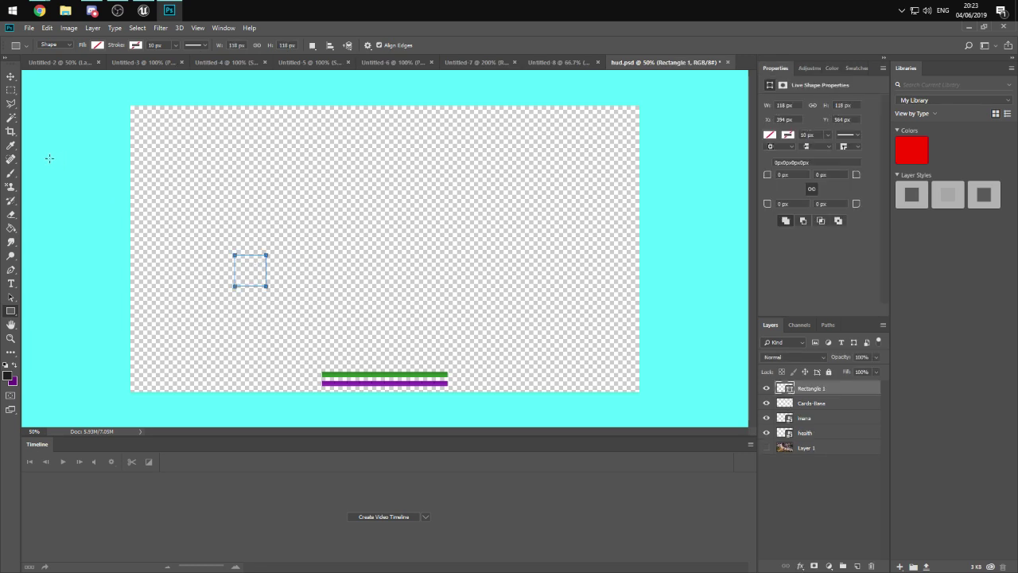
{"action": "left_click", "coordinate": [11, 76]}
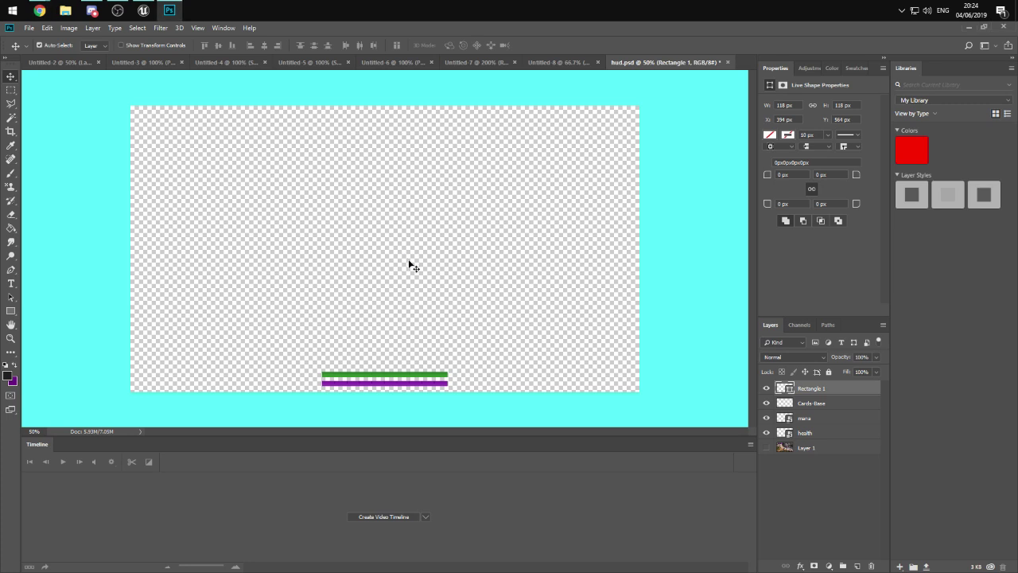
{"action": "key", "text": "ctrl+plus"}
{"action": "scroll", "coordinate": [397, 271], "scroll_direction": "down", "scroll_amount": 2}
{"action": "scroll", "coordinate": [420, 220], "scroll_direction": "up", "scroll_amount": 3}
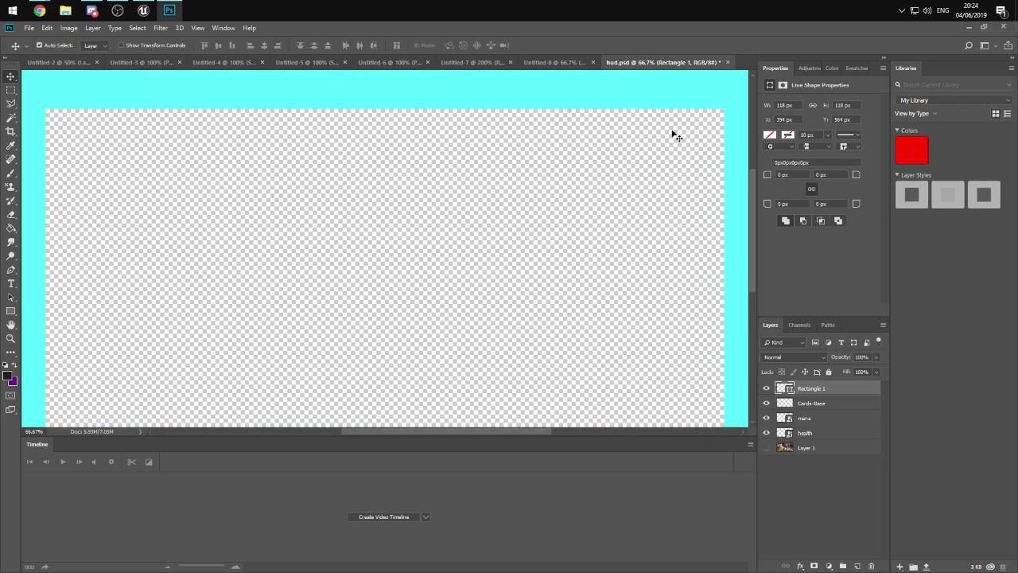
- Outline a horizontal bar with a pointed left end using the Polygonal Lasso, on the canvas bottom edge beside the mana bar
{"action": "scroll", "coordinate": [521, 246], "scroll_direction": "down", "scroll_amount": 5}
{"action": "scroll", "coordinate": [493, 335], "scroll_direction": "up", "scroll_amount": 1}
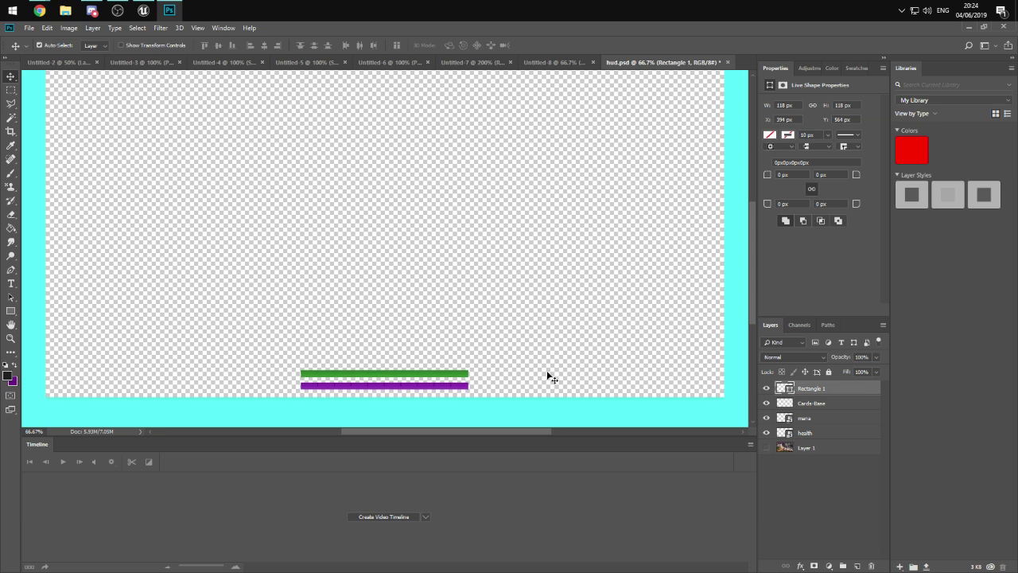
{"action": "left_click", "coordinate": [11, 89]}
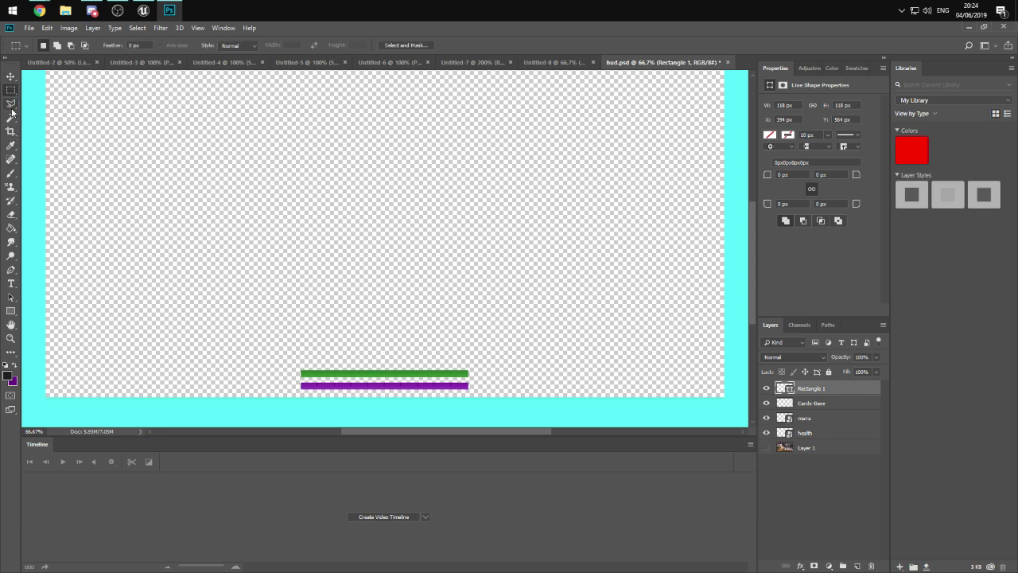
{"action": "left_click", "coordinate": [11, 103]}
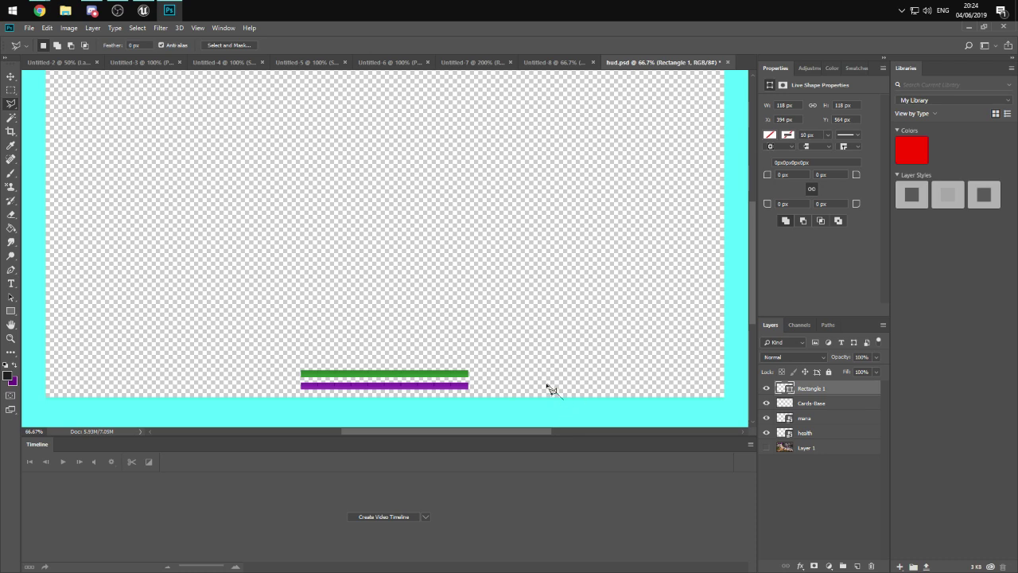
{"action": "mouse_move", "coordinate": [547, 386]}
{"action": "left_mouse_down"}
{"action": "mouse_move", "coordinate": [574, 371]}
{"action": "mouse_move", "coordinate": [716, 375]}
{"action": "mouse_move", "coordinate": [727, 391]}
{"action": "mouse_move", "coordinate": [668, 375]}
{"action": "mouse_move", "coordinate": [676, 380]}
{"action": "left_mouse_up"}
{"action": "key", "text": "Escape"}
{"action": "left_click", "coordinate": [558, 401]}
{"action": "left_click", "coordinate": [538, 381]}
{"action": "left_click", "coordinate": [550, 367]}
{"action": "left_click", "coordinate": [563, 367]}
{"action": "left_click", "coordinate": [638, 368]}
{"action": "left_click", "coordinate": [638, 398]}
{"action": "left_click", "coordinate": [555, 397]}
{"action": "double_click", "coordinate": [559, 400]}
- Rasterize the Rectangle 1 layer, fill the pointed bar selection with the dark foreground colour, and deselect
{"action": "right_click", "coordinate": [572, 387]}
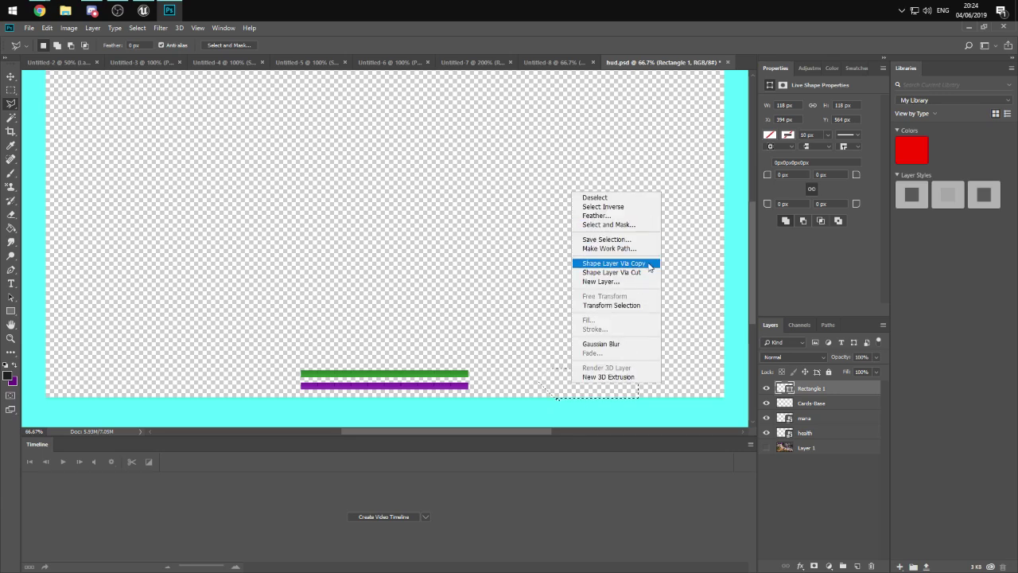
{"action": "left_click", "coordinate": [650, 268]}
{"action": "right_click", "coordinate": [811, 388]}
{"action": "left_click", "coordinate": [848, 285]}
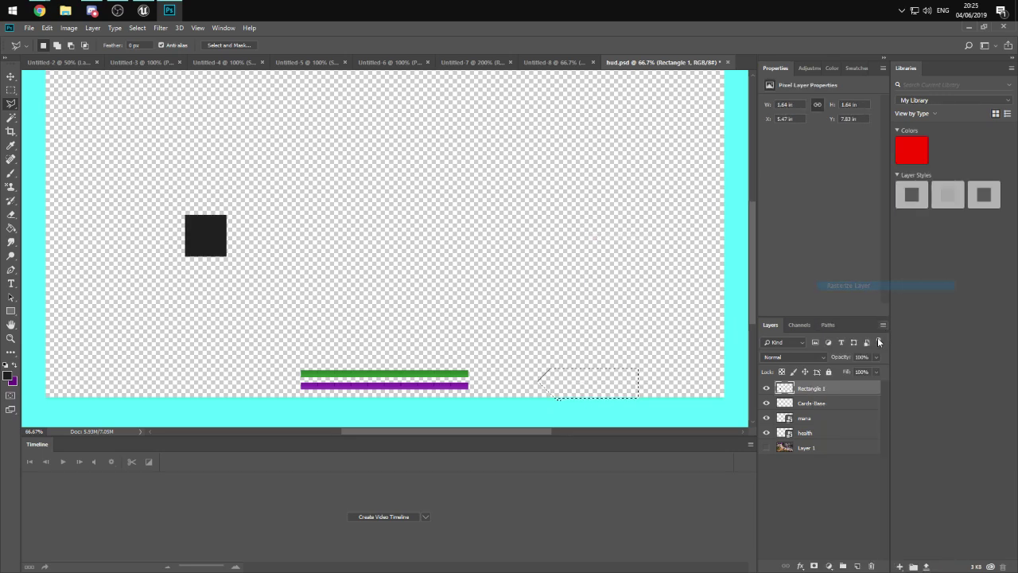
{"action": "key", "text": "g"}
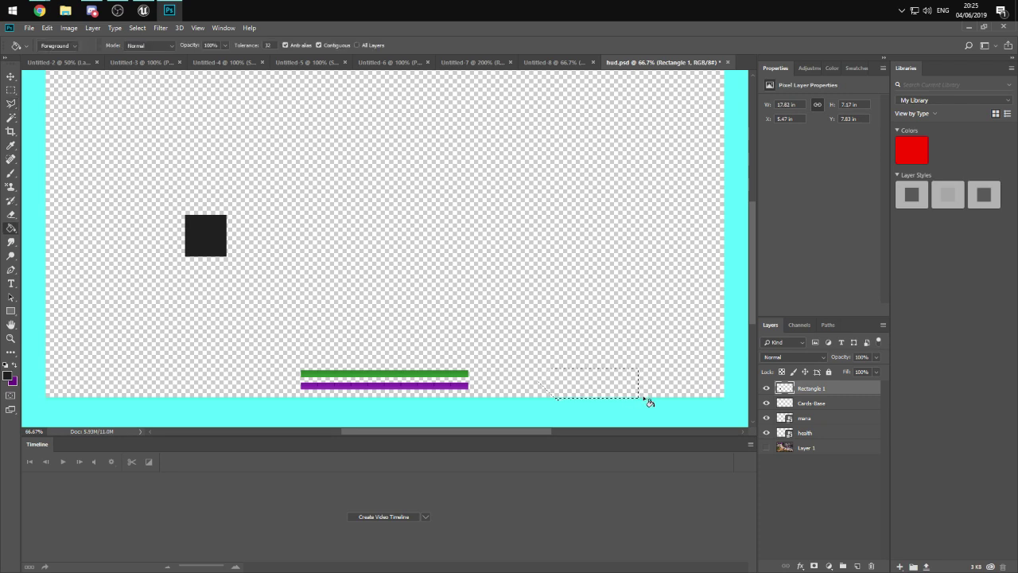
{"action": "left_click", "coordinate": [650, 402]}
{"action": "key", "text": "ctrl+d"}
- Cut the dark square out of the Rectangle 1 layer and move the pointed bar to about X 18.79 in, Y 14.13 in
{"action": "key", "text": "m"}
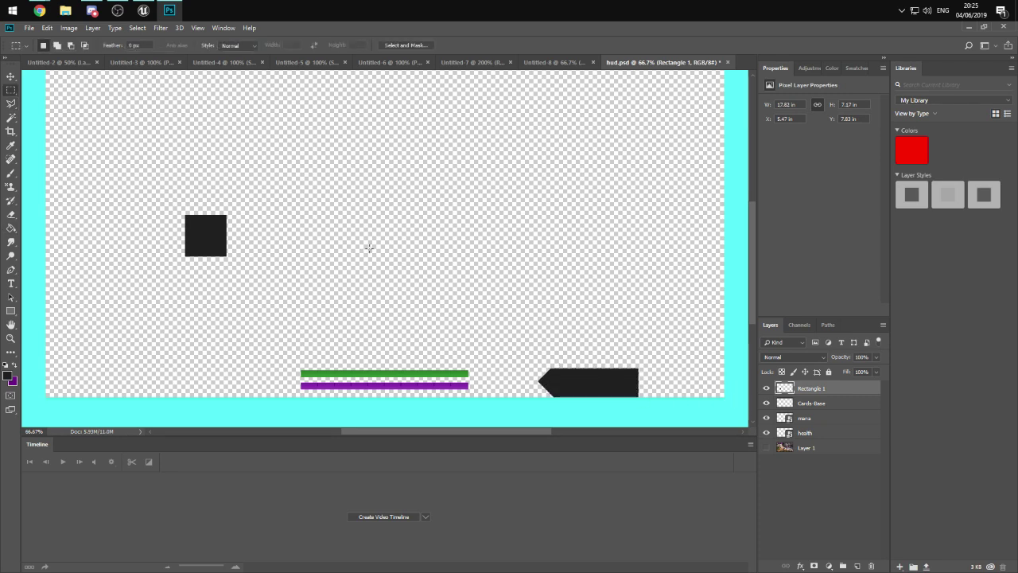
{"action": "left_click_drag", "start_coordinate": [268, 186], "coordinate": [183, 270]}
{"action": "left_click", "coordinate": [152, 300]}
{"action": "key", "text": "ctrl+e"}
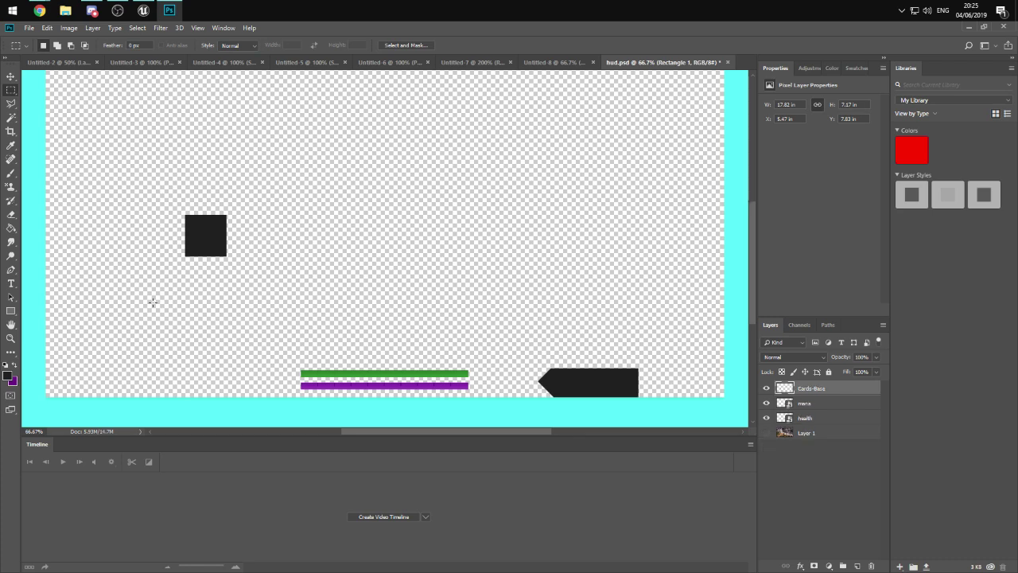
{"action": "key", "text": "ctrl+z"}
{"action": "left_click_drag", "start_coordinate": [246, 209], "coordinate": [169, 280]}
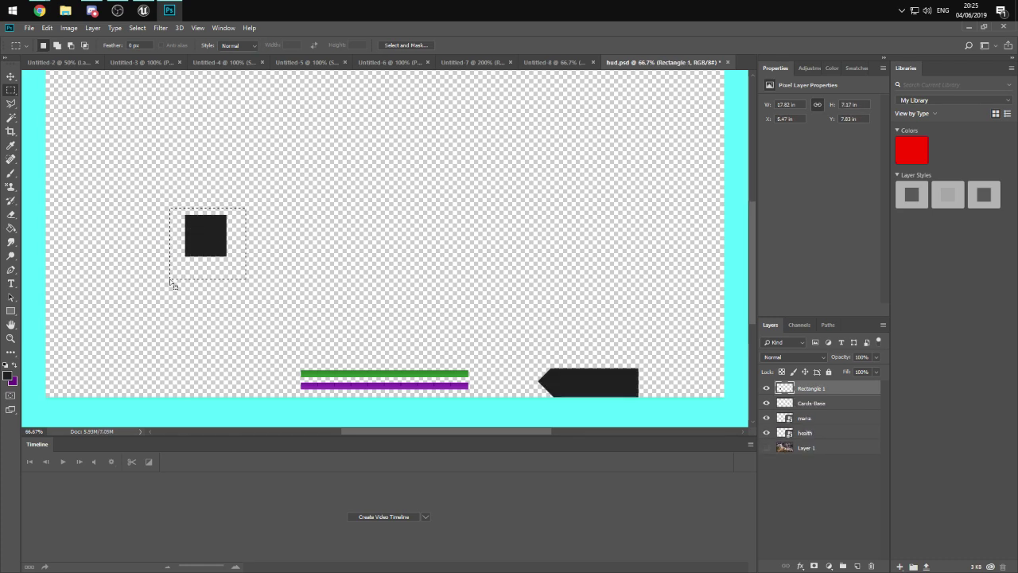
{"action": "key", "text": "ctrl+x"}
{"action": "key", "text": "v"}
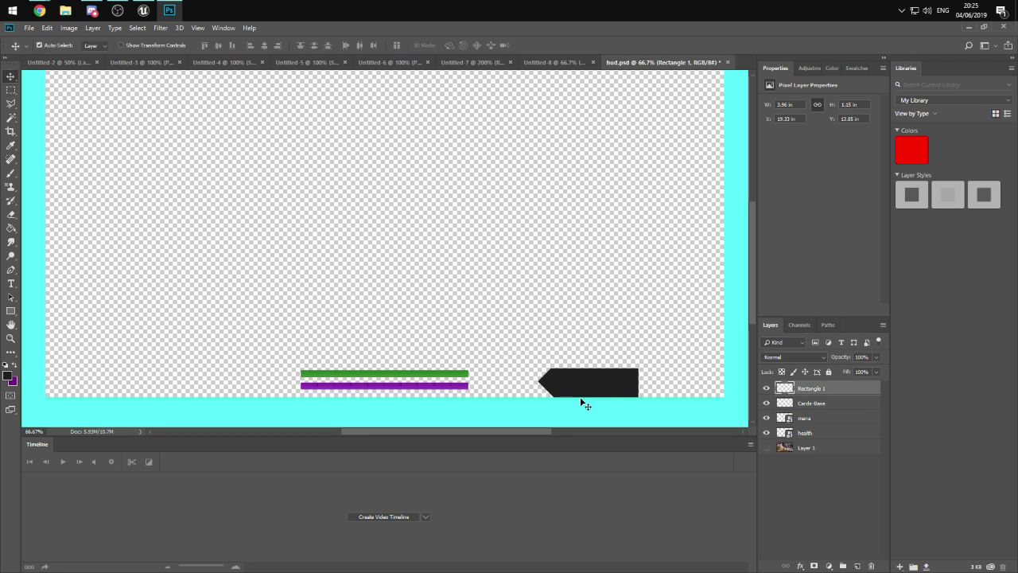
{"action": "left_click_drag", "start_coordinate": [581, 404], "coordinate": [568, 394]}
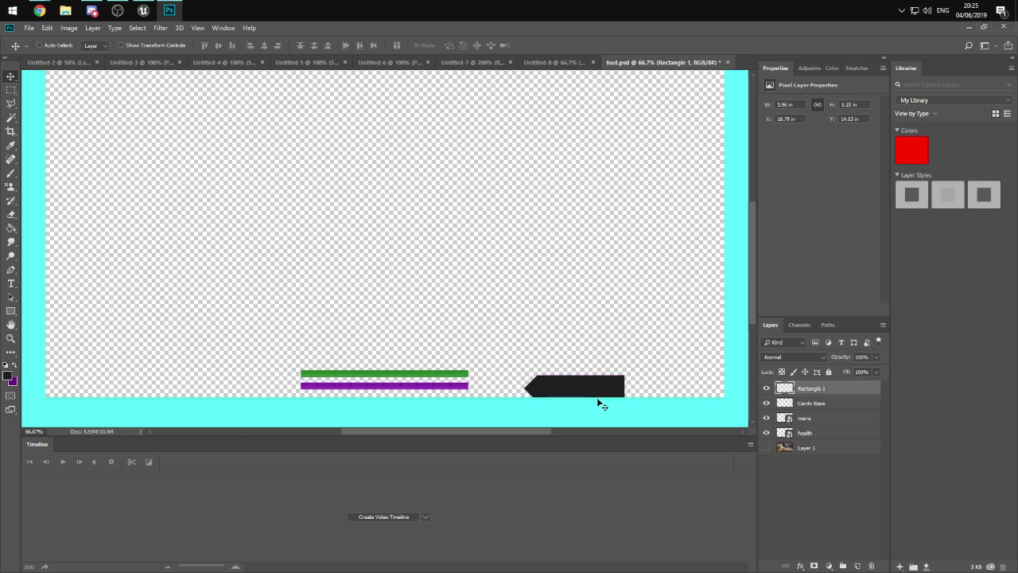
- Create a 285 x 83 px document from the copied bar, paste the bar into it, and flip the canvas horizontally
{"action": "key", "text": "ctrl"}
{"action": "key", "text": "ctrl+n"}
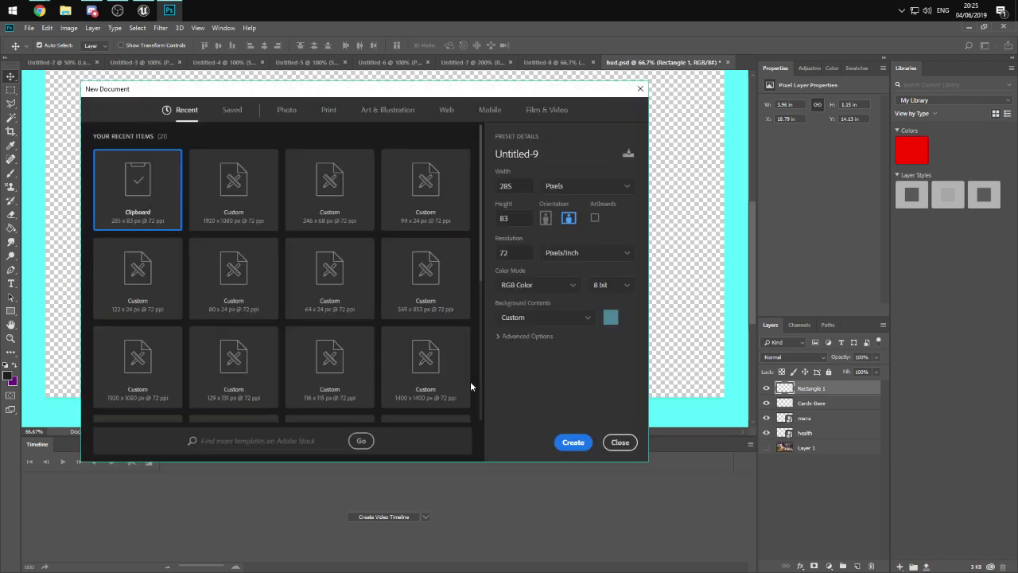
{"action": "key", "text": "Return"}
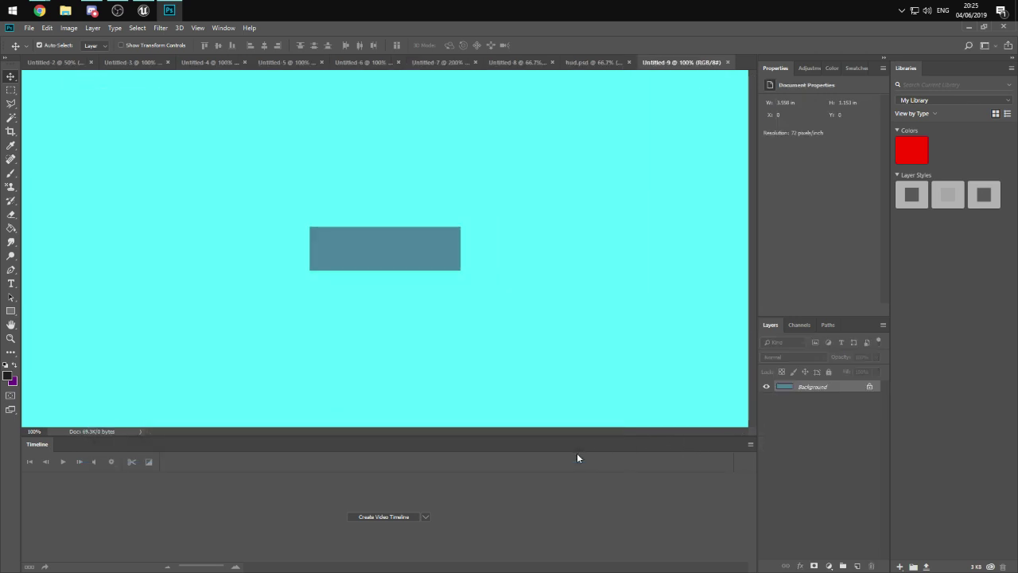
{"action": "key", "text": "ctrl+v"}
{"action": "left_click", "coordinate": [69, 28]}
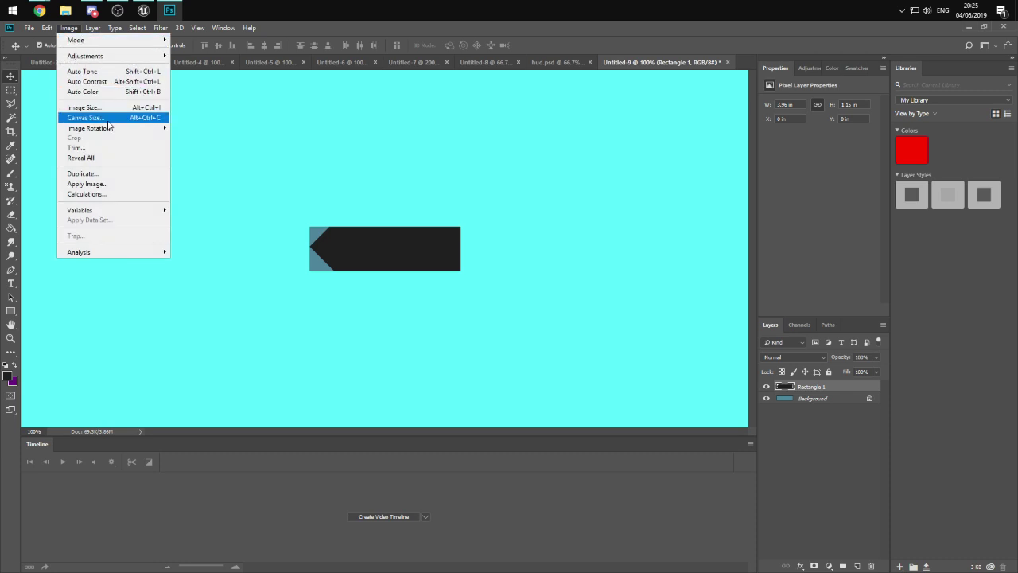
{"action": "mouse_move", "coordinate": [151, 128]}
{"action": "left_click", "coordinate": [209, 174]}
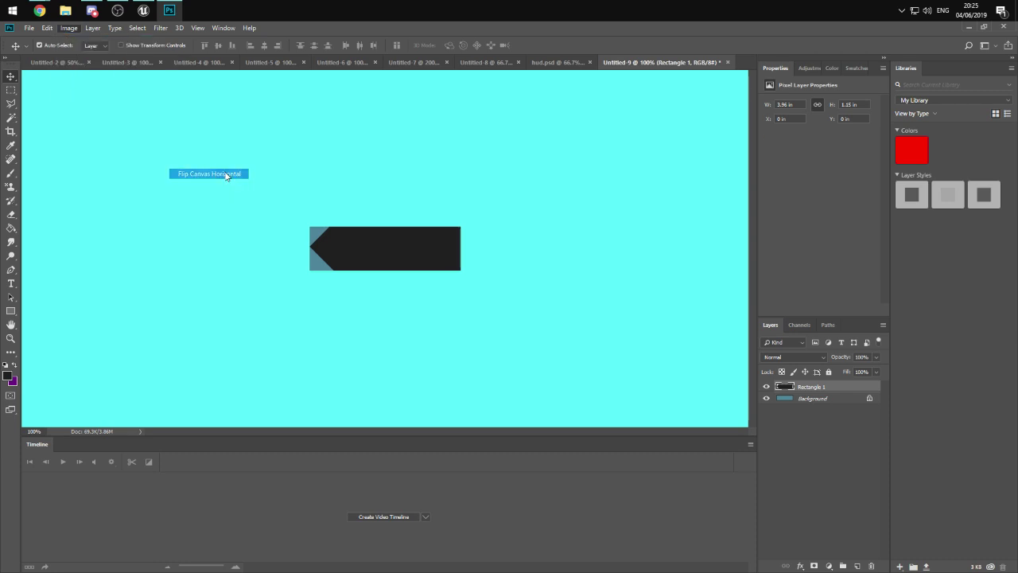
- Delete the Background layer from the new document, keeping only the flipped bar
{"action": "left_click", "coordinate": [766, 398]}
{"action": "left_click", "coordinate": [870, 398]}
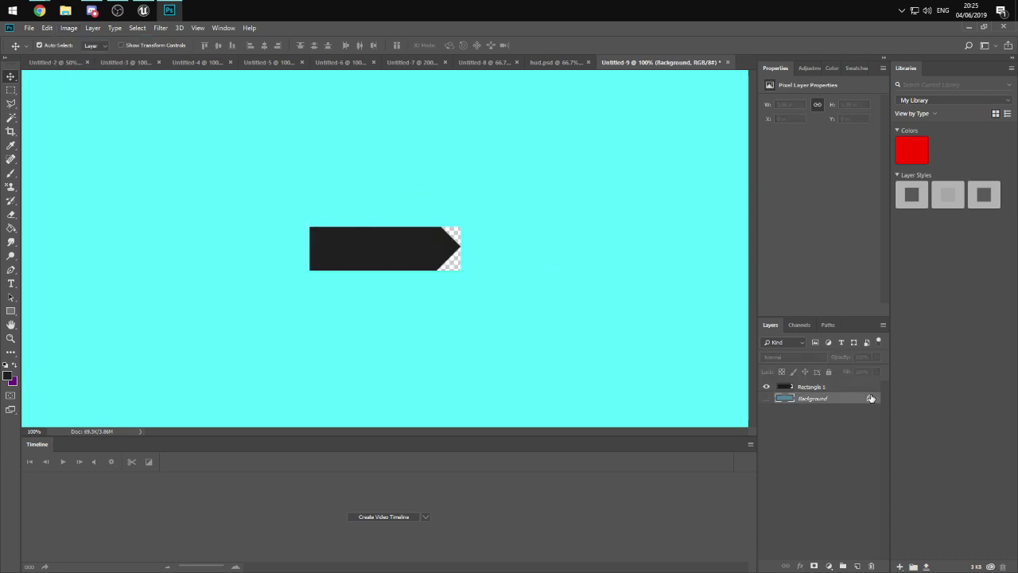
{"action": "key", "text": "Delete"}
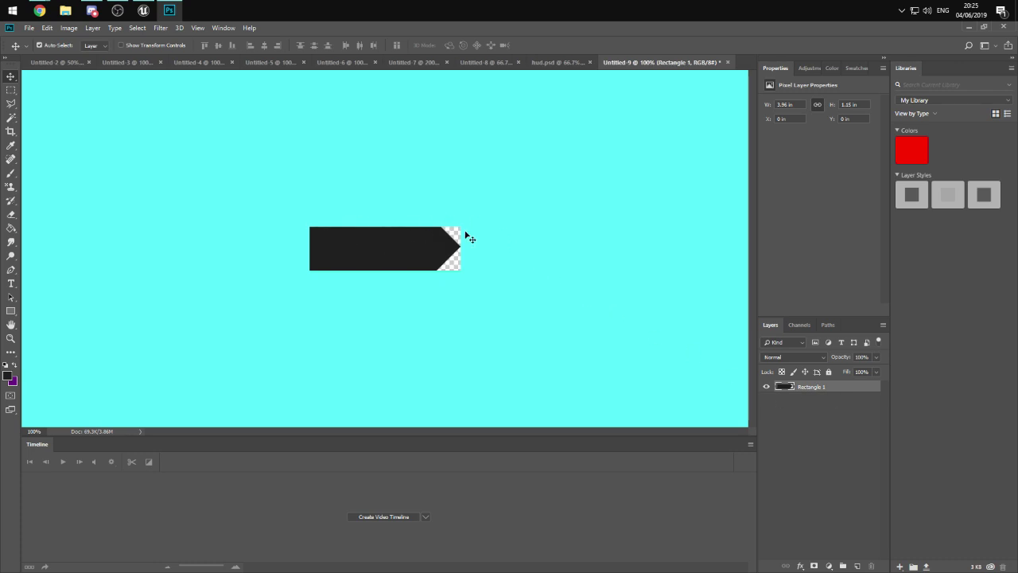
{"action": "left_click_drag", "start_coordinate": [50, 70], "coordinate": [307, 152]}
- Paste the flipped bar into hud.psd and align it with the first bar's right end to form one double-pointed bar
{"action": "left_click", "coordinate": [151, 62]}
{"action": "left_click", "coordinate": [266, 63]}
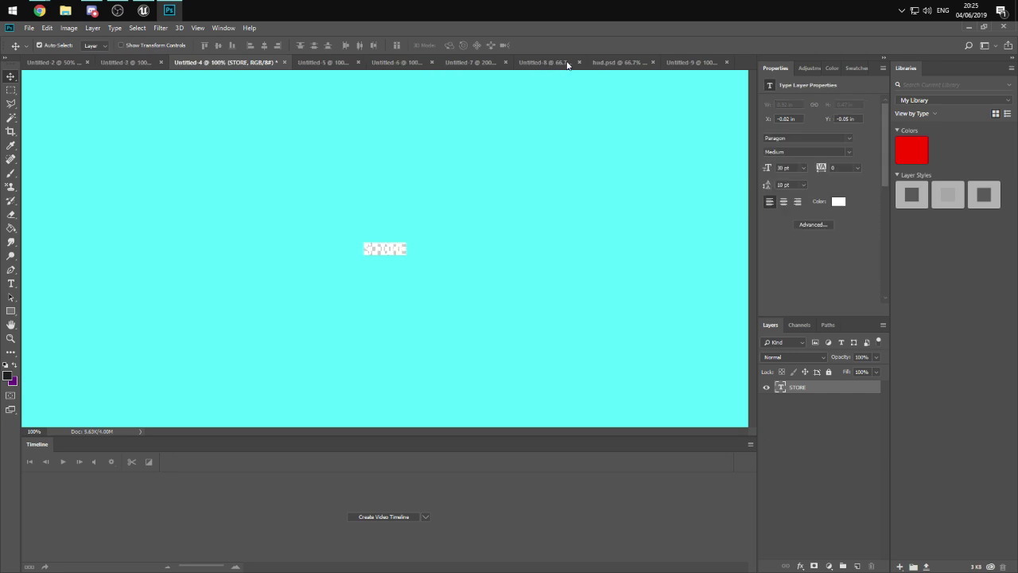
{"action": "left_click", "coordinate": [628, 63]}
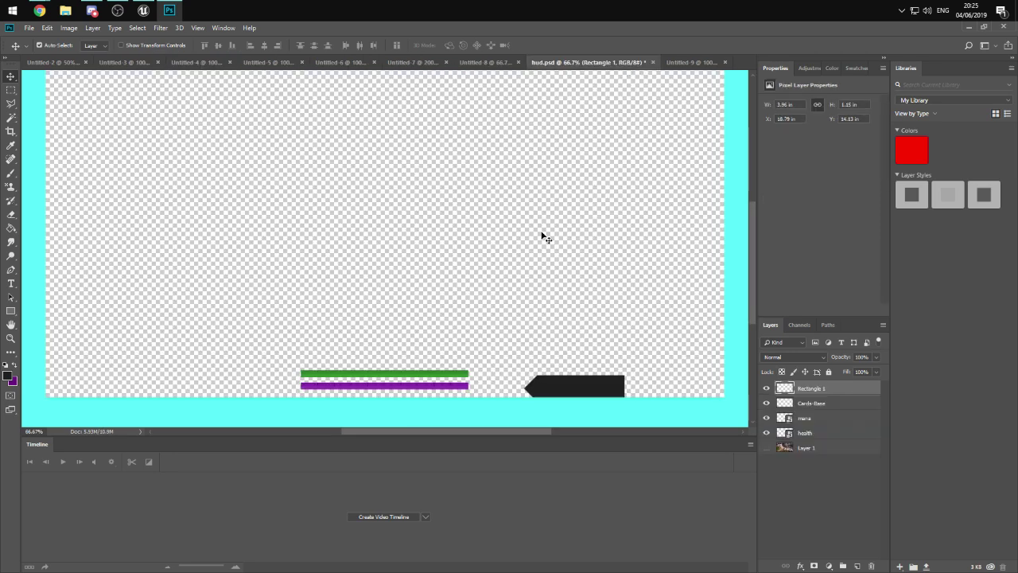
{"action": "left_click", "coordinate": [493, 238]}
{"action": "key", "text": "ctrl+v"}
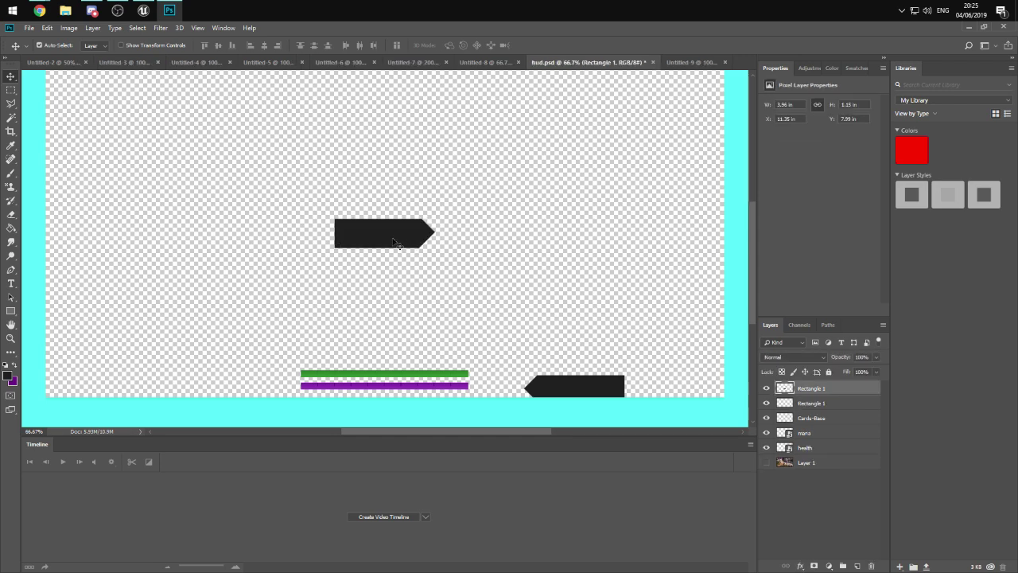
{"action": "left_click_drag", "start_coordinate": [396, 233], "coordinate": [672, 387]}
{"action": "left_click", "coordinate": [697, 373]}
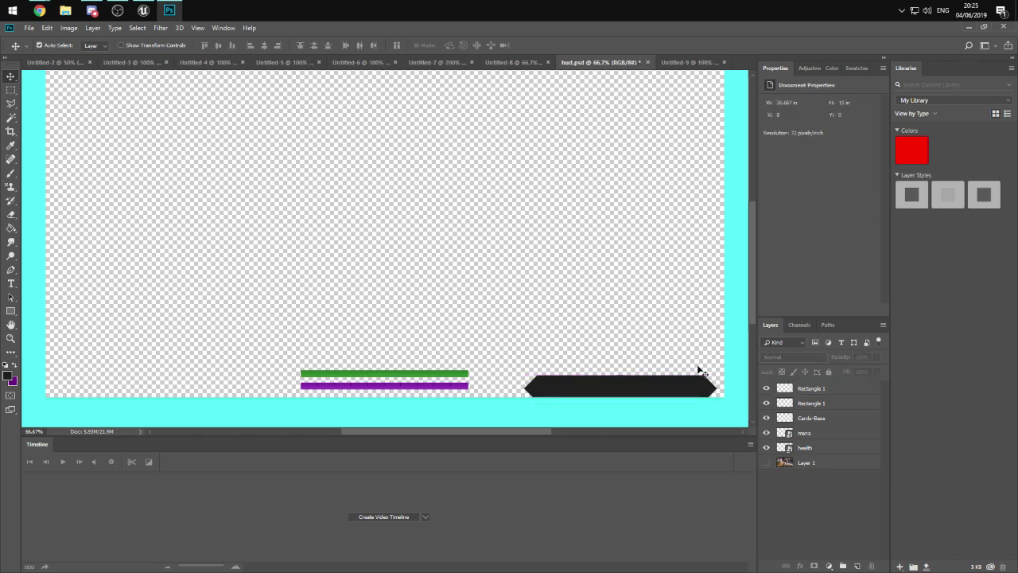
- Examine the HUD layout along the canvas bottom, including the health and mana bars and the double-pointed dark bar
{"action": "key", "text": "ctrl+0"}
{"action": "scroll", "coordinate": [650, 368], "scroll_direction": "down", "scroll_amount": 2, "text": "alt"}
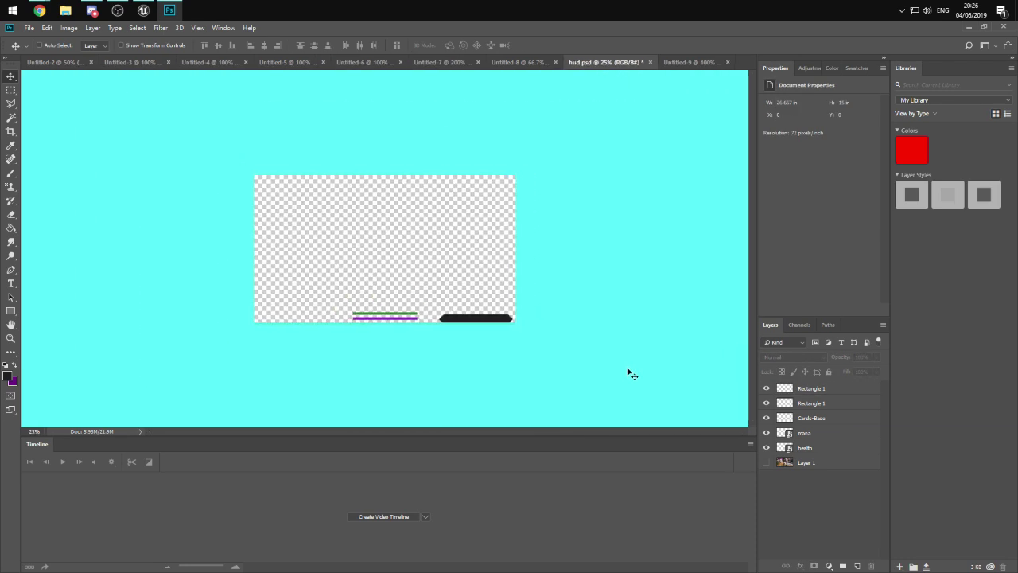
{"action": "scroll", "coordinate": [629, 370], "scroll_direction": "up", "scroll_amount": 5, "text": "alt"}
{"action": "scroll", "coordinate": [457, 317], "scroll_direction": "down", "scroll_amount": 2, "text": "alt"}
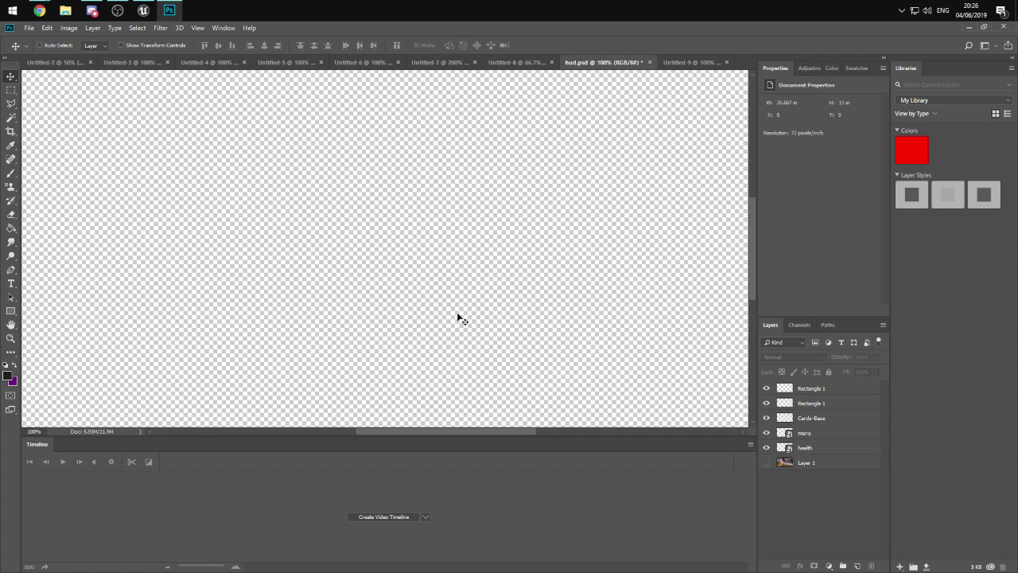
{"action": "key", "text": "ctrl"}
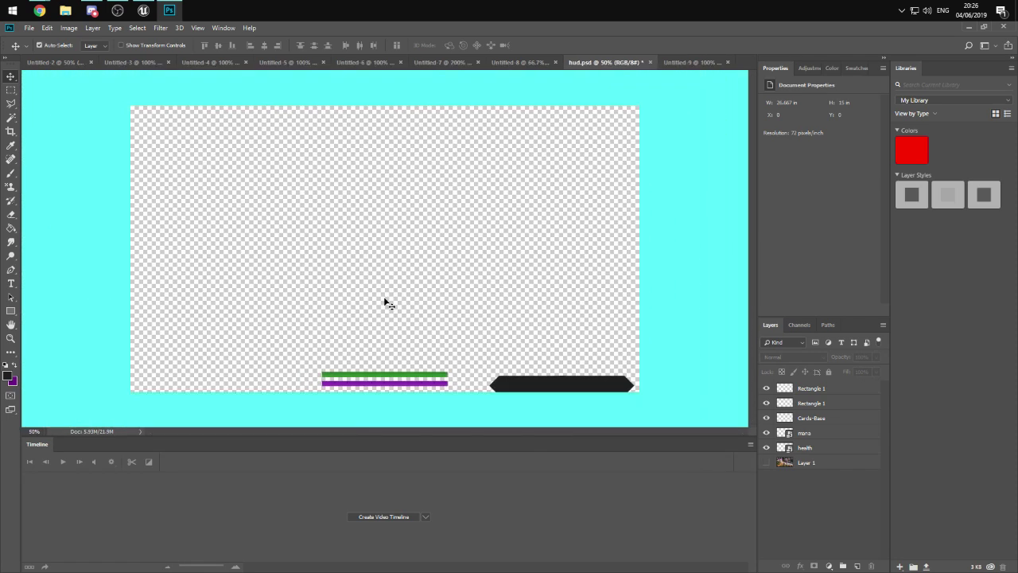
{"action": "key", "text": "ctrl+equal"}
{"action": "scroll", "coordinate": [384, 303], "scroll_direction": "left", "scroll_amount": 1, "text": "ctrl"}
{"action": "scroll", "coordinate": [384, 303], "scroll_direction": "down", "scroll_amount": 2}
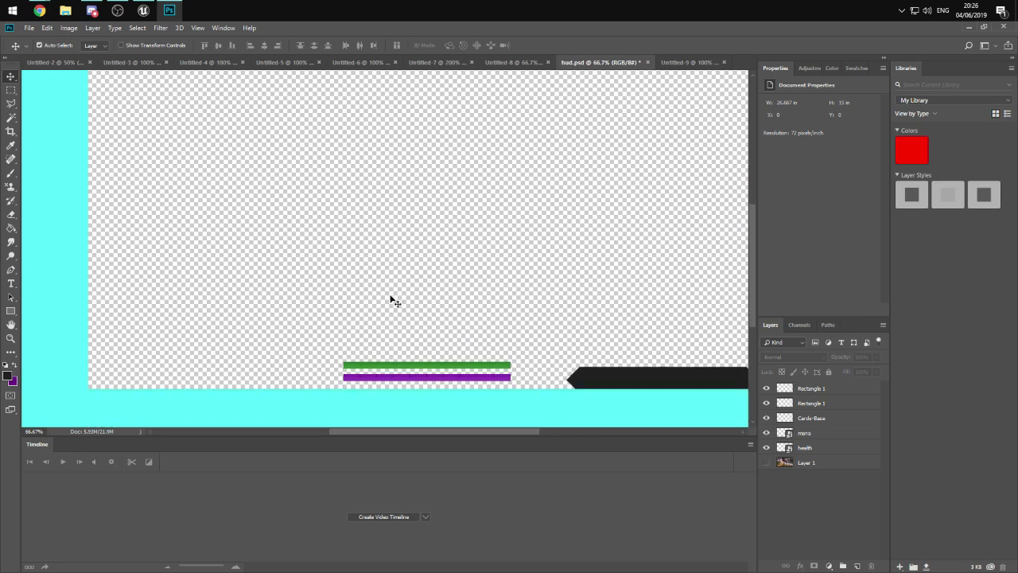
{"action": "scroll", "coordinate": [385, 303], "scroll_direction": "left", "scroll_amount": 1, "text": "ctrl"}
{"action": "scroll", "coordinate": [382, 305], "scroll_direction": "down", "scroll_amount": 2}
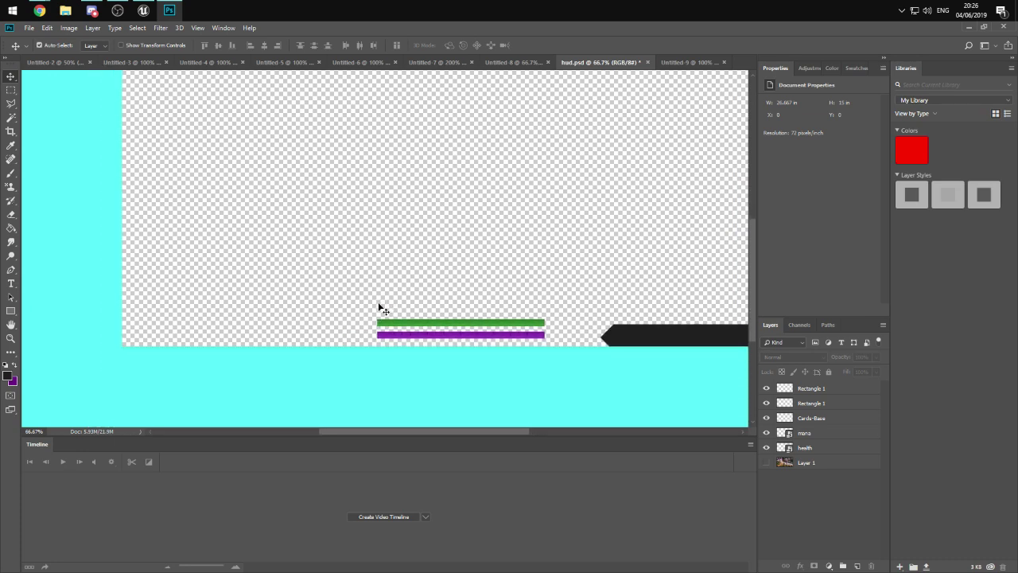
{"action": "scroll", "coordinate": [381, 306], "scroll_direction": "right", "scroll_amount": 1, "text": "ctrl"}
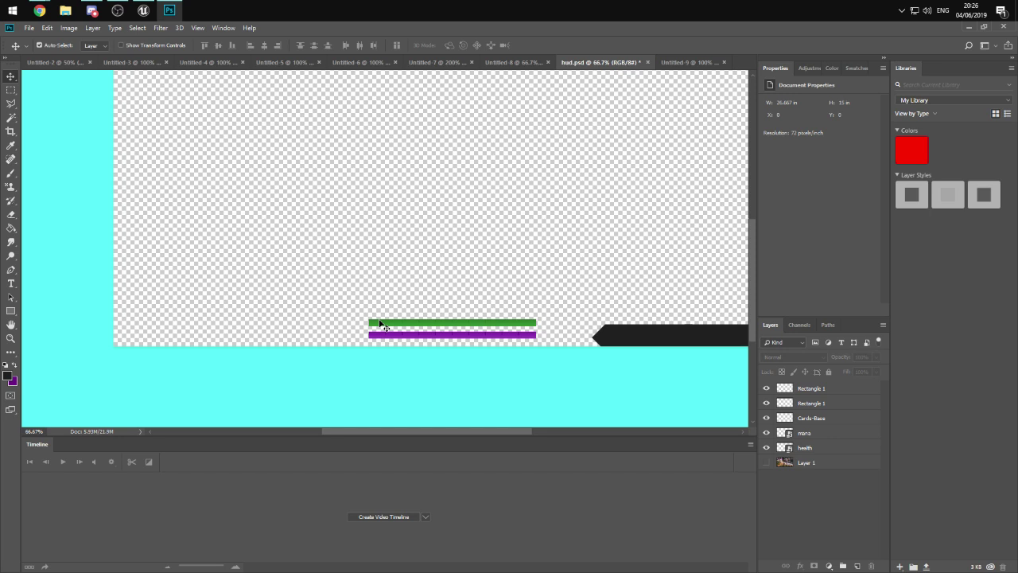
{"action": "right_click", "coordinate": [380, 324]}
{"action": "left_click", "coordinate": [321, 259]}
{"action": "left_click", "coordinate": [637, 341]}
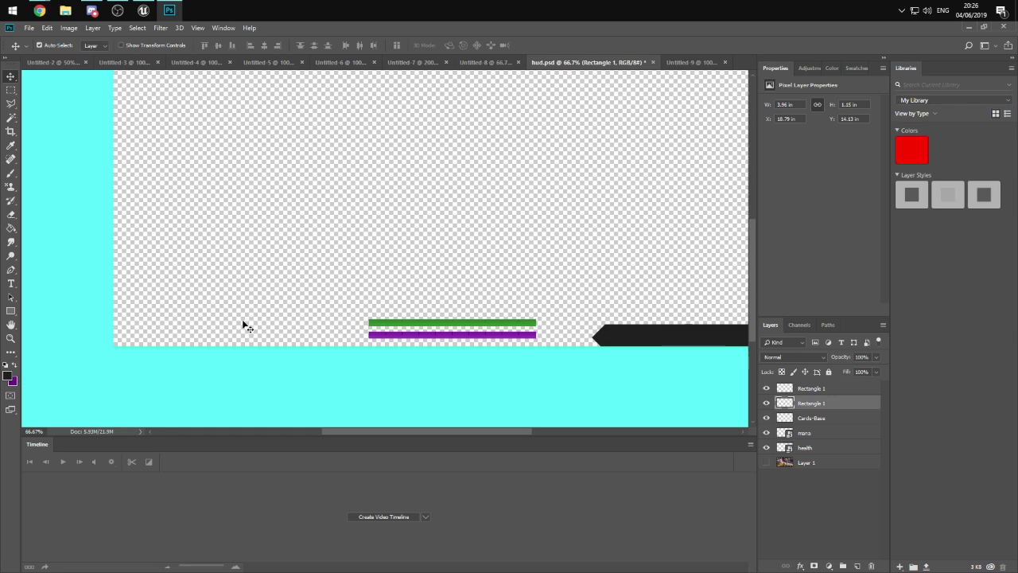
{"action": "left_click", "coordinate": [10, 104]}
{"action": "left_click_drag", "start_coordinate": [155, 329], "coordinate": [179, 342]}
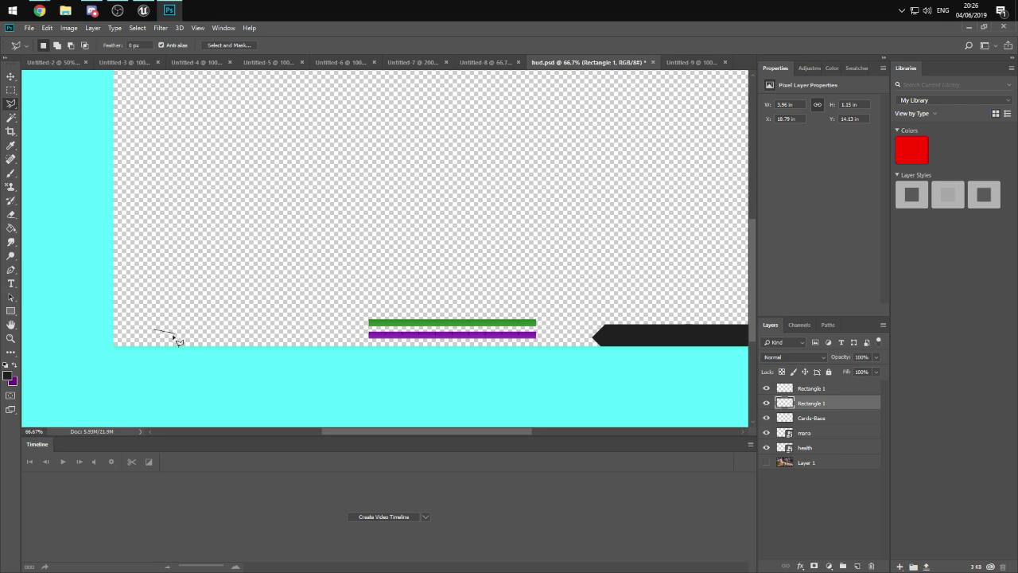
{"action": "double_click", "coordinate": [191, 345]}
{"action": "left_click", "coordinate": [477, 230]}
{"action": "key", "text": "Escape"}
{"action": "left_click", "coordinate": [160, 318]}
{"action": "left_click", "coordinate": [160, 284]}
{"action": "left_click", "coordinate": [179, 266]}
{"action": "left_click", "coordinate": [217, 266]}
{"action": "left_click", "coordinate": [230, 280]}
{"action": "key", "text": "BackSpace"}
{"action": "key", "text": "Escape"}
- Try outlining an octagonal selection with the Polygonal Lasso near the canvas's lower-left corner, and deselect it
{"action": "left_click", "coordinate": [145, 272]}
{"action": "left_click", "coordinate": [145, 316]}
{"action": "left_click", "coordinate": [163, 334]}
{"action": "left_click", "coordinate": [205, 335]}
{"action": "left_click", "coordinate": [220, 319]}
{"action": "left_click", "coordinate": [219, 272]}
{"action": "left_click", "coordinate": [205, 255]}
{"action": "left_click", "coordinate": [163, 256]}
{"action": "left_click", "coordinate": [147, 272]}
{"action": "left_click", "coordinate": [148, 272]}
{"action": "key", "text": "ctrl+d"}
- Try a smaller octagonal lasso selection slightly higher in the canvas's lower-left area, and deselect it
{"action": "left_click", "coordinate": [168, 236]}
{"action": "left_click", "coordinate": [195, 236]}
{"action": "left_click", "coordinate": [209, 249]}
{"action": "left_click", "coordinate": [209, 276]}
{"action": "left_click", "coordinate": [196, 288]}
{"action": "left_click", "coordinate": [168, 288]}
{"action": "left_click", "coordinate": [169, 237]}
{"action": "key", "text": "ctrl+d"}
{"action": "mouse_move", "coordinate": [151, 347]}
{"action": "left_mouse_down"}
{"action": "mouse_move", "coordinate": [130, 319]}
{"action": "mouse_move", "coordinate": [137, 288]}
{"action": "mouse_move", "coordinate": [165, 276]}
{"action": "mouse_move", "coordinate": [148, 304]}
{"action": "left_mouse_up"}
- Try drawing a rounded rectangle in the canvas's lower-left area, and undo it
{"action": "left_click", "coordinate": [10, 310]}
{"action": "right_click", "coordinate": [10, 310]}
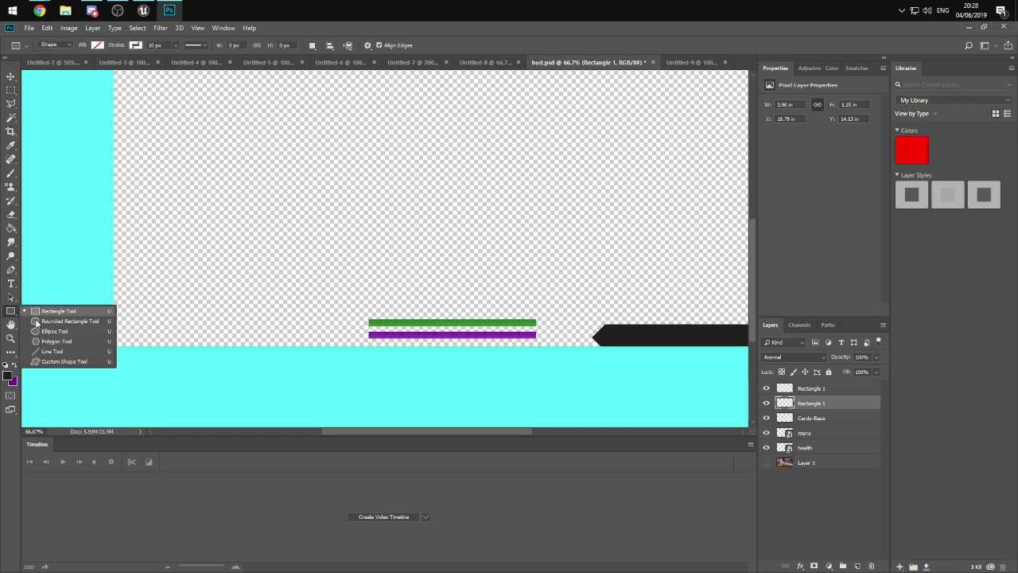
{"action": "left_click", "coordinate": [60, 321]}
{"action": "left_click_drag", "start_coordinate": [168, 271], "coordinate": [204, 306]}
{"action": "key", "text": "ctrl+z"}
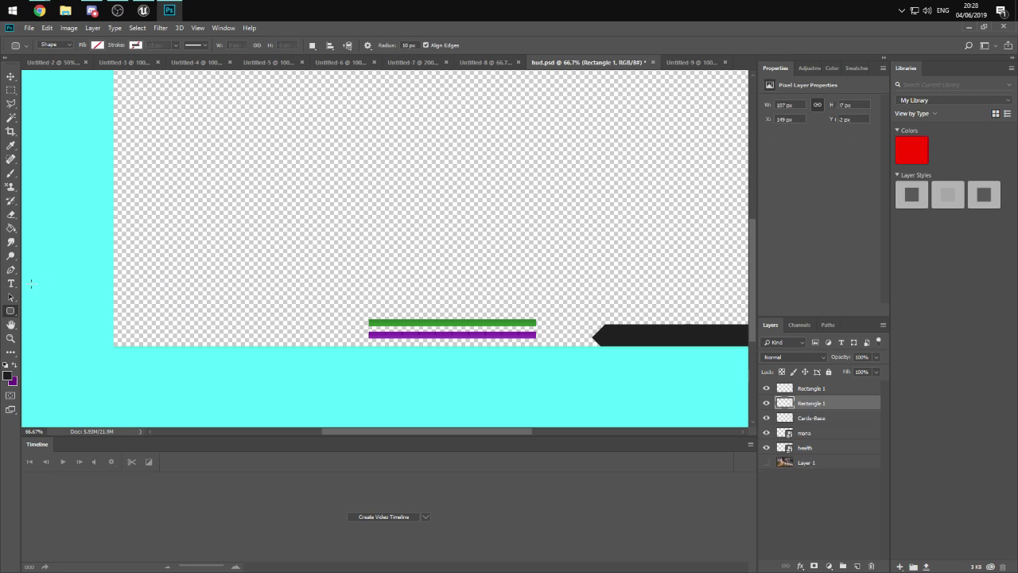
- Draw a circle about 179 px wide with the Ellipse tool at about X 126 px, Y 808 px
{"action": "right_click", "coordinate": [10, 310]}
{"action": "left_click", "coordinate": [60, 325]}
{"action": "left_click_drag", "start_coordinate": [155, 267], "coordinate": [209, 321], "text": "shift"}
{"action": "key", "text": "ctrl+z"}
{"action": "left_click_drag", "start_coordinate": [191, 282], "coordinate": [218, 295], "text": "alt+shift"}
- Make a selection from the circle's path and rasterize the Ellipse 1 layer
{"action": "right_click", "coordinate": [195, 280]}
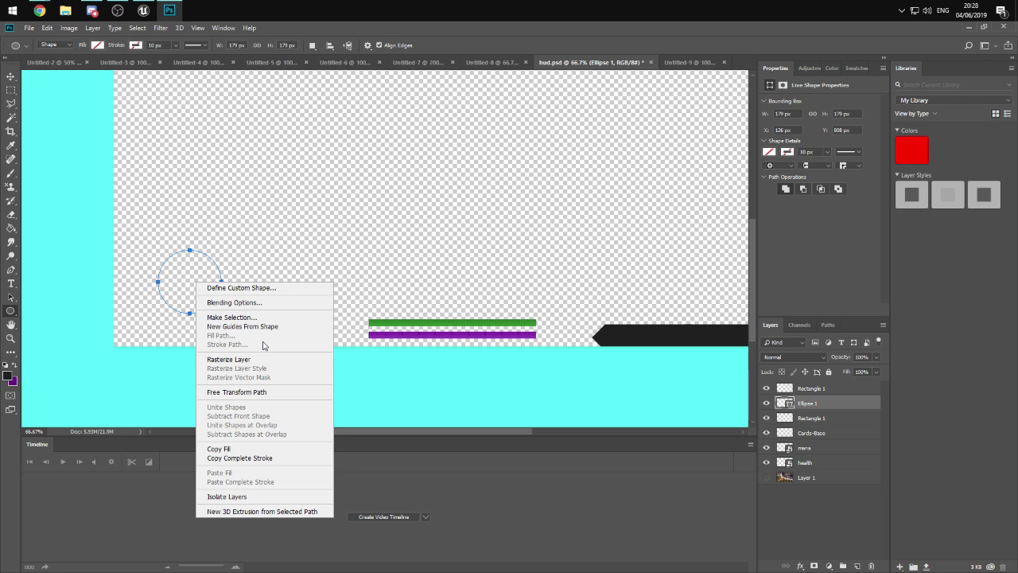
{"action": "left_click", "coordinate": [264, 318]}
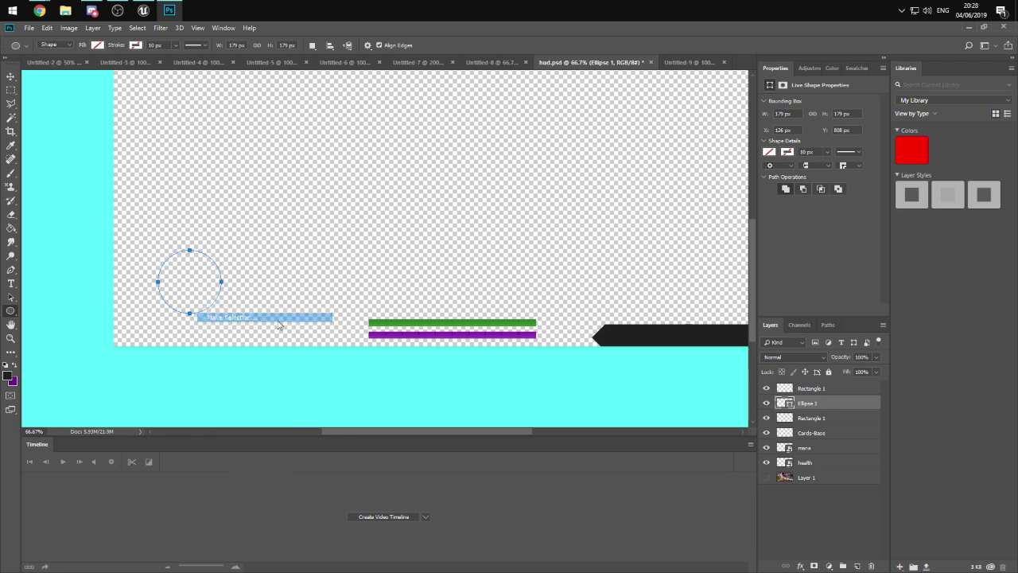
{"action": "left_click", "coordinate": [568, 164]}
{"action": "key", "text": "u"}
{"action": "left_click", "coordinate": [568, 164]}
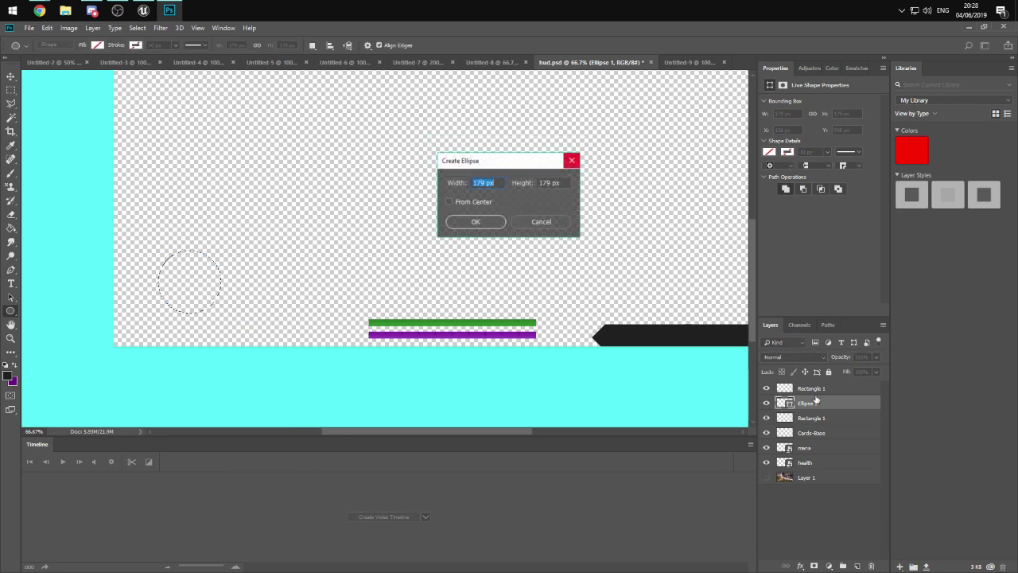
{"action": "left_click", "coordinate": [542, 220]}
{"action": "right_click", "coordinate": [824, 402]}
{"action": "left_click", "coordinate": [843, 285]}
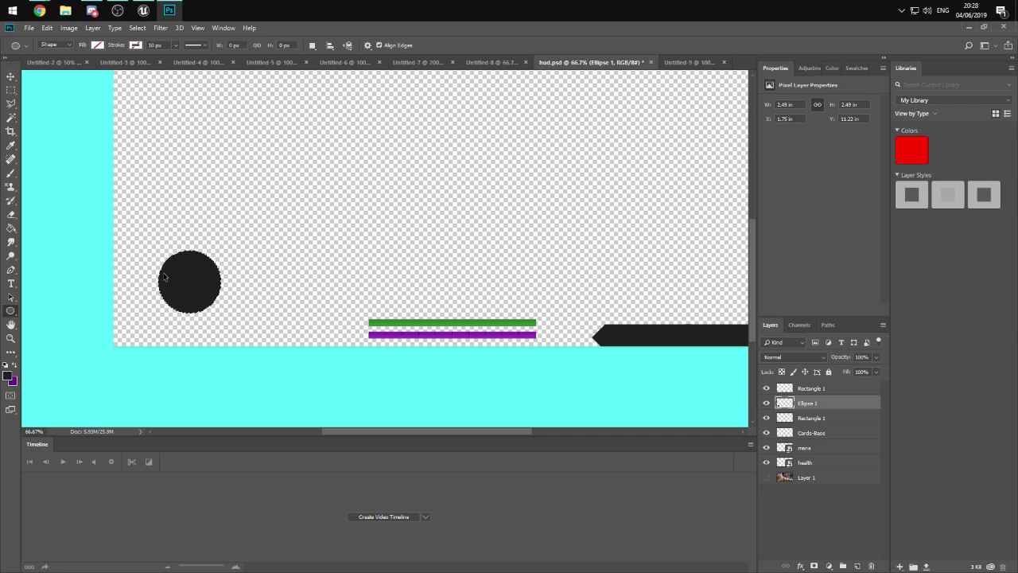
- Move the dark circle into the canvas's lower-left corner, at about X 0.17 in, Y 12.22 in
{"action": "key", "text": "v"}
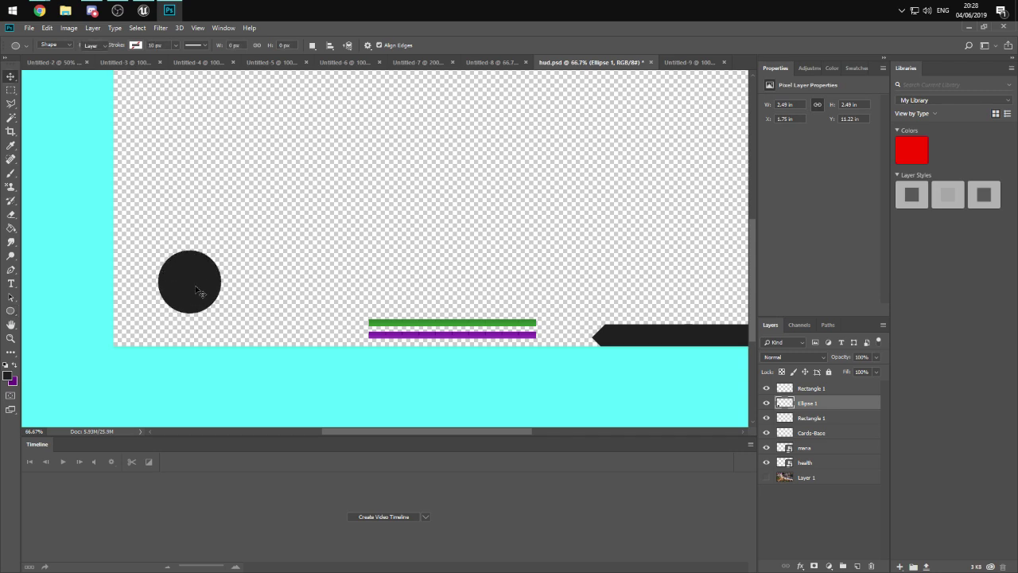
{"action": "left_click_drag", "start_coordinate": [190, 287], "coordinate": [150, 317]}
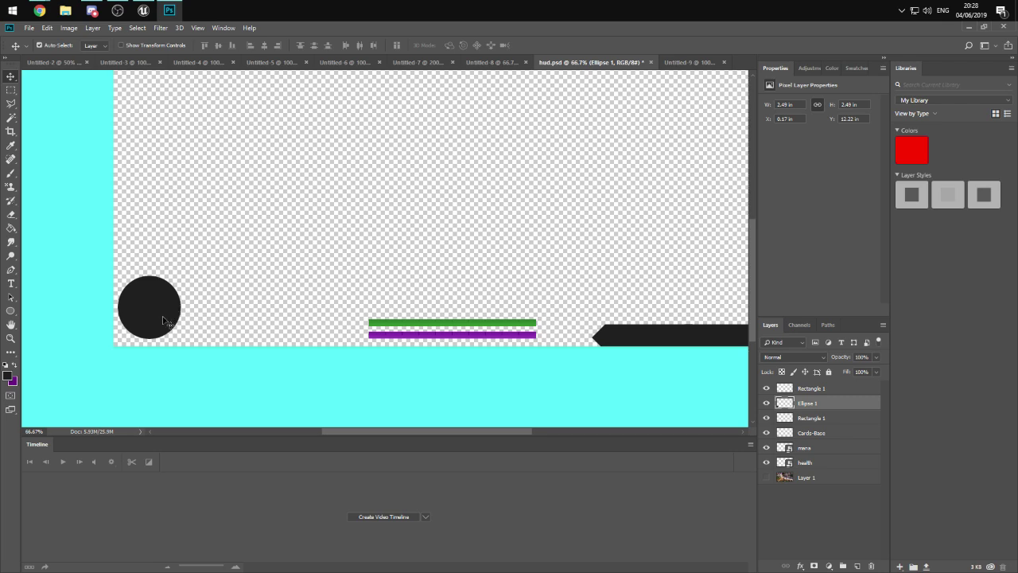
{"action": "key", "text": "p"}
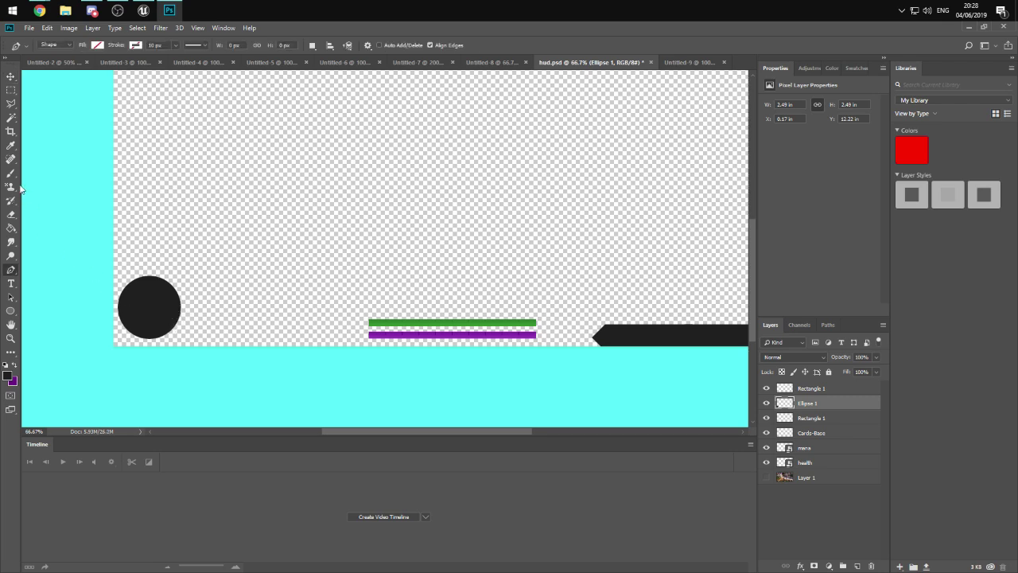
- Try extending the circle with a lasso-selected pointed bar filled with the dark foreground colour, making the whole shape about 6.29 in wide
{"action": "left_click", "coordinate": [10, 104]}
{"action": "left_click", "coordinate": [163, 304]}
{"action": "left_click", "coordinate": [231, 303]}
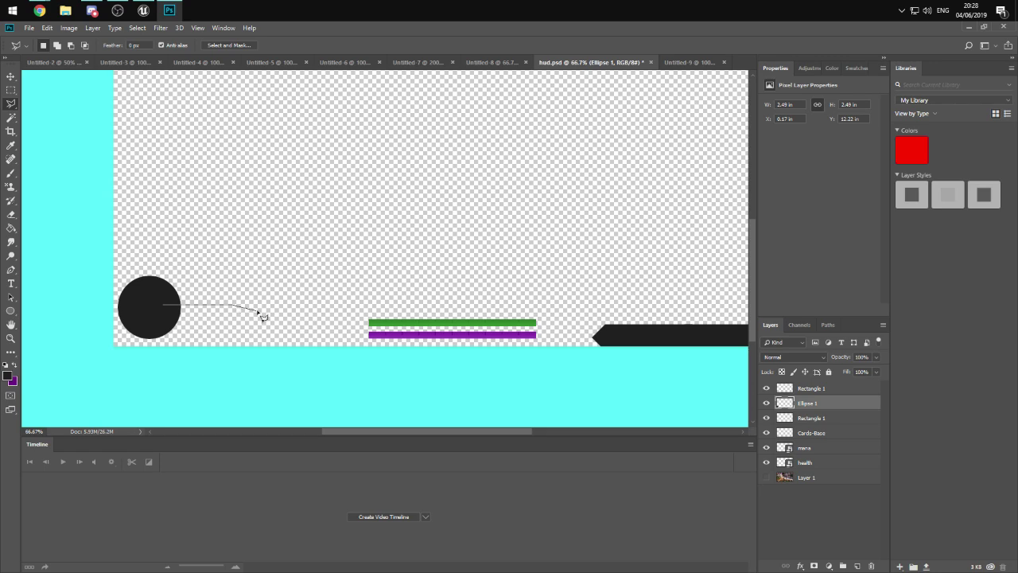
{"action": "left_click", "coordinate": [265, 303]}
{"action": "left_click", "coordinate": [278, 318]}
{"action": "left_click", "coordinate": [265, 326]}
{"action": "left_click", "coordinate": [169, 326]}
{"action": "left_click", "coordinate": [170, 305]}
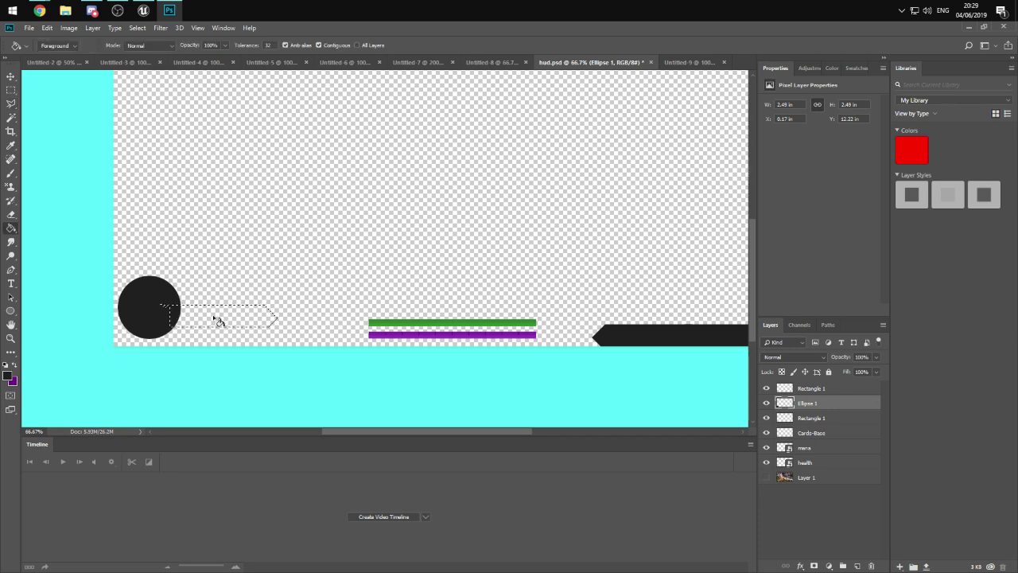
{"action": "key", "text": "alt+BackSpace"}
{"action": "key", "text": "ctrl+d"}
{"action": "key", "text": "v"}
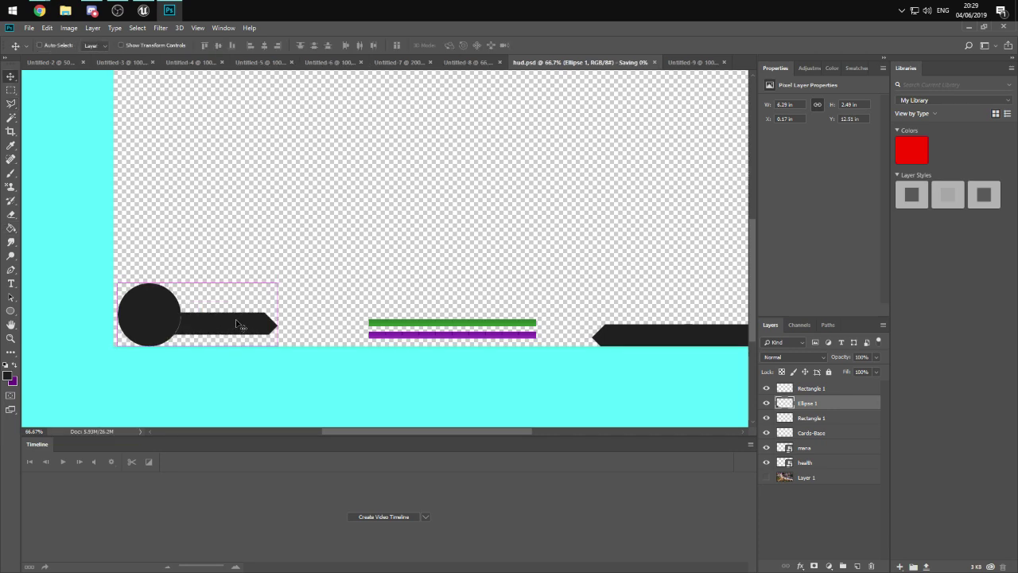
- Try moving the circle-and-bar shape down to the canvas's bottom edge, and undo back to the plain circle
{"action": "key", "text": "ctrl+shift+d"}
{"action": "left_click_drag", "start_coordinate": [237, 324], "coordinate": [238, 328]}
{"action": "key", "text": "ctrl+alt+z"}
{"action": "key", "text": "ctrl+alt+z"}
{"action": "key", "text": "ctrl+alt+z"}
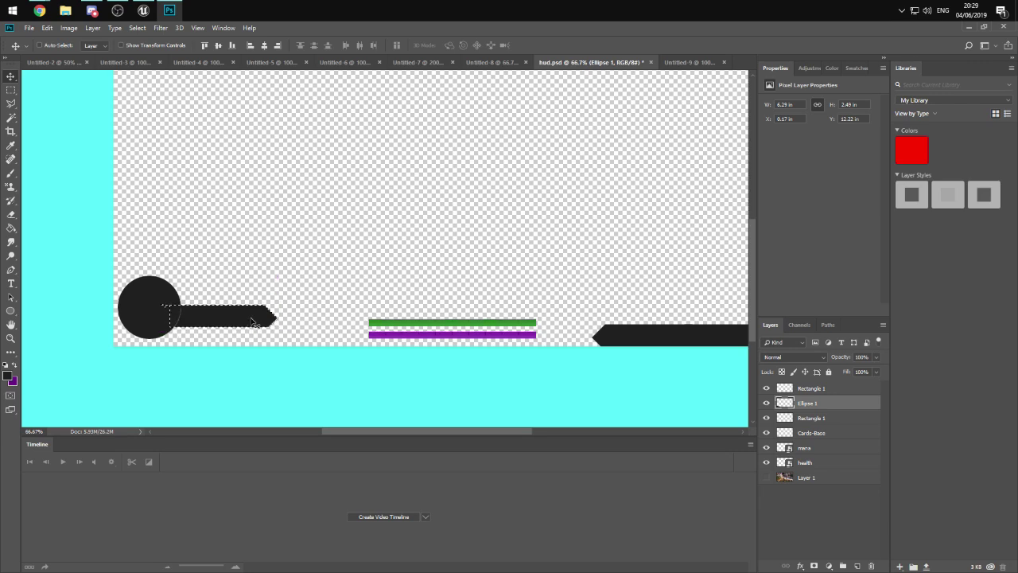
{"action": "key", "text": "ctrl"}
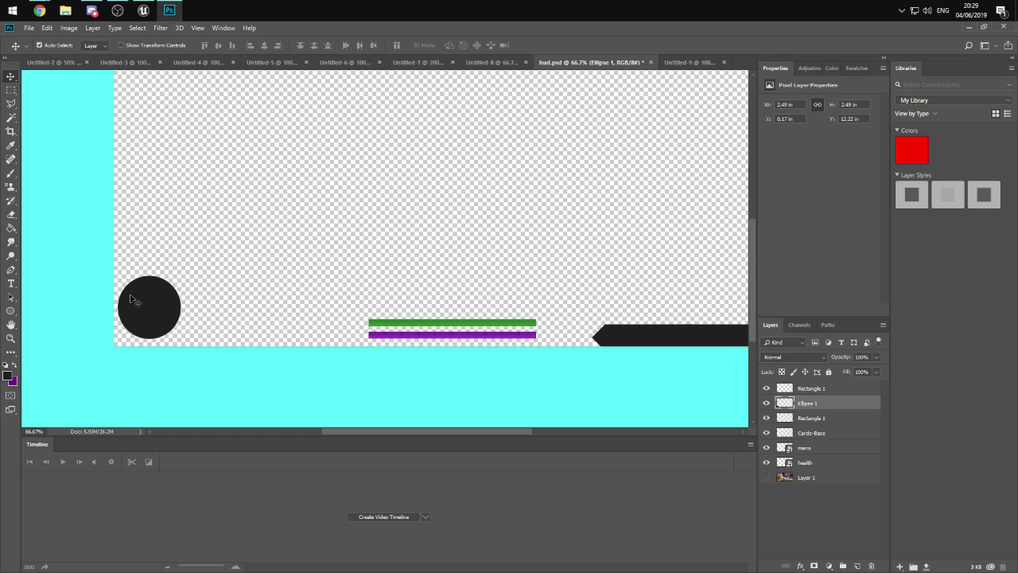
- Delete the dark circle's Ellipse 1 layer
{"action": "left_click_drag", "start_coordinate": [155, 303], "coordinate": [156, 311]}
{"action": "key", "text": "Delete"}
{"action": "left_click", "coordinate": [244, 291]}
{"action": "scroll", "coordinate": [244, 291], "scroll_direction": "down", "scroll_amount": 3, "text": "alt"}
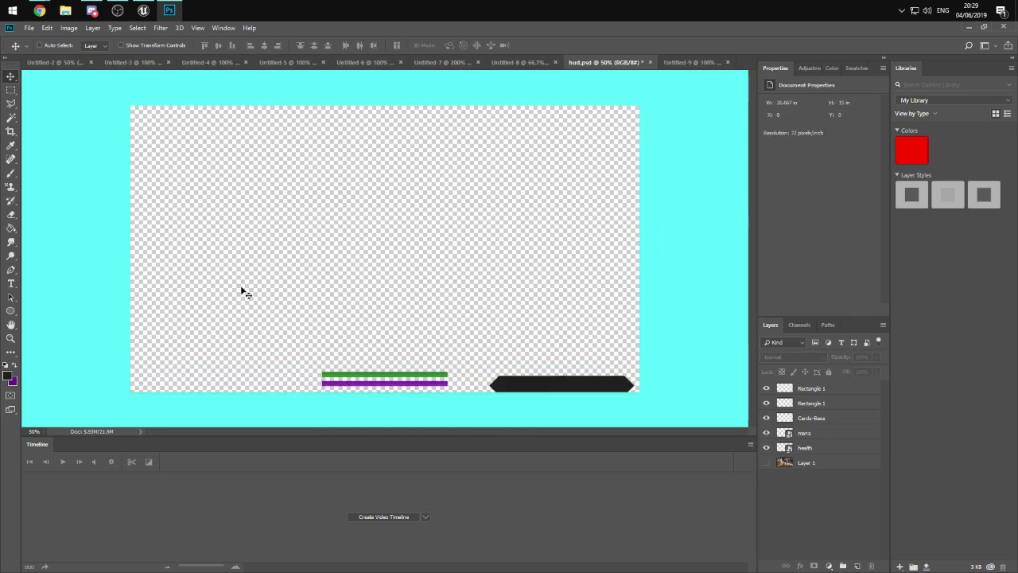
{"action": "scroll", "coordinate": [244, 292], "scroll_direction": "up", "scroll_amount": 2, "text": "alt"}
{"action": "key", "text": "ctrl"}
{"action": "left_click", "coordinate": [503, 384]}
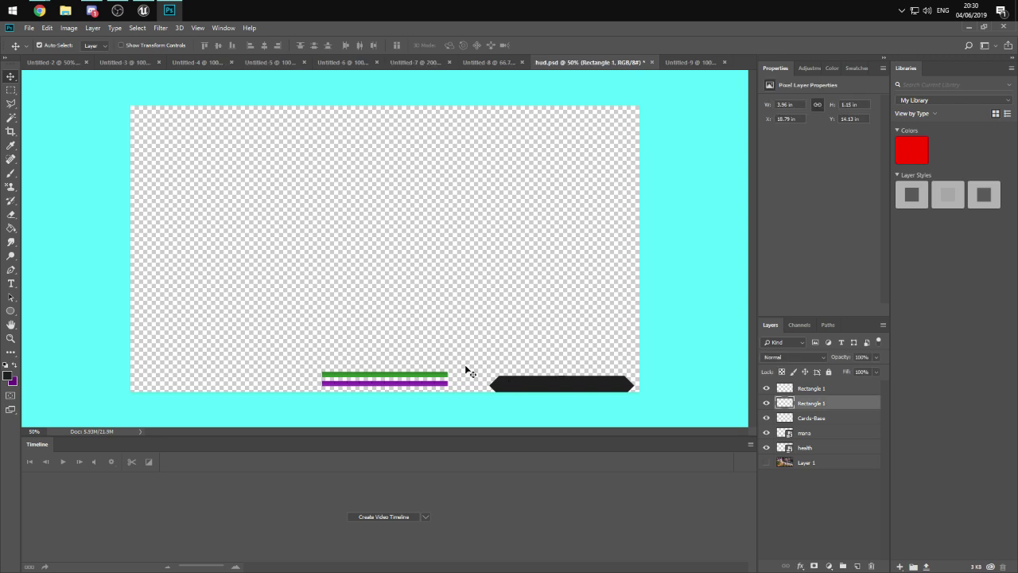
{"action": "left_click", "coordinate": [496, 343]}
{"action": "key", "text": "ctrl+plus"}
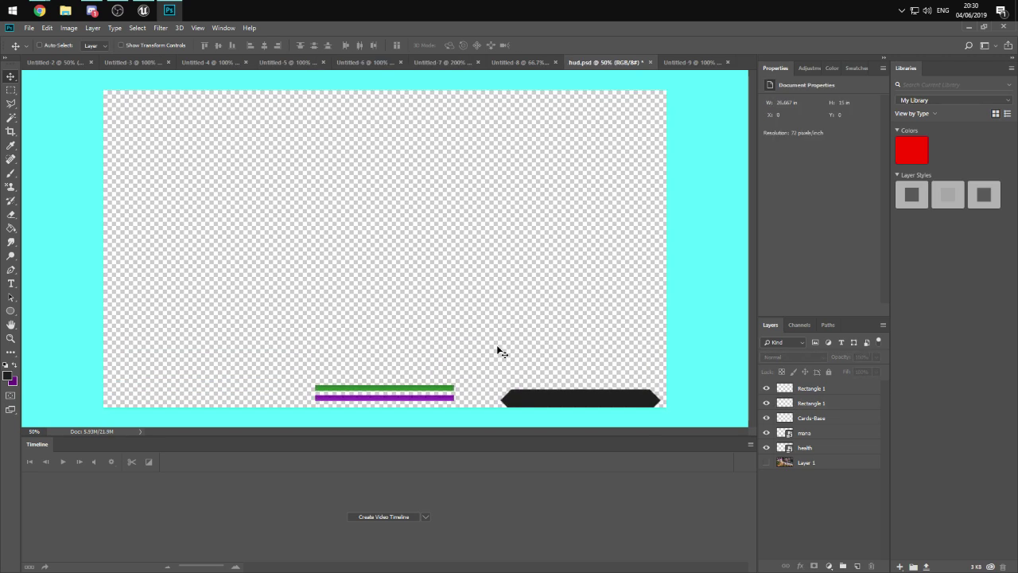
{"action": "scroll", "coordinate": [494, 348], "scroll_direction": "down", "scroll_amount": 1}
{"action": "scroll", "coordinate": [490, 352], "scroll_direction": "left", "scroll_amount": 1}
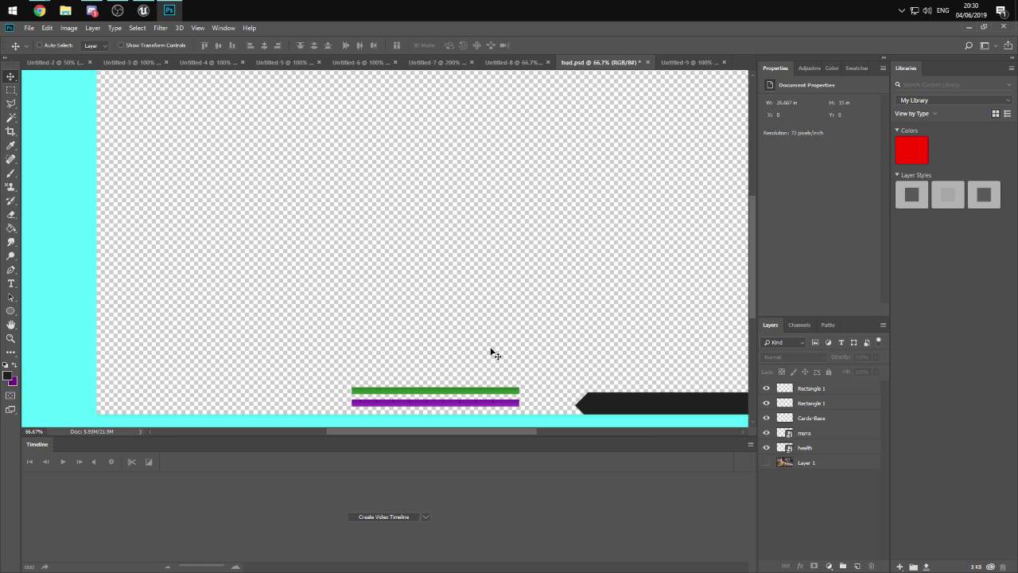
{"action": "scroll", "coordinate": [491, 352], "scroll_direction": "left", "scroll_amount": 1}
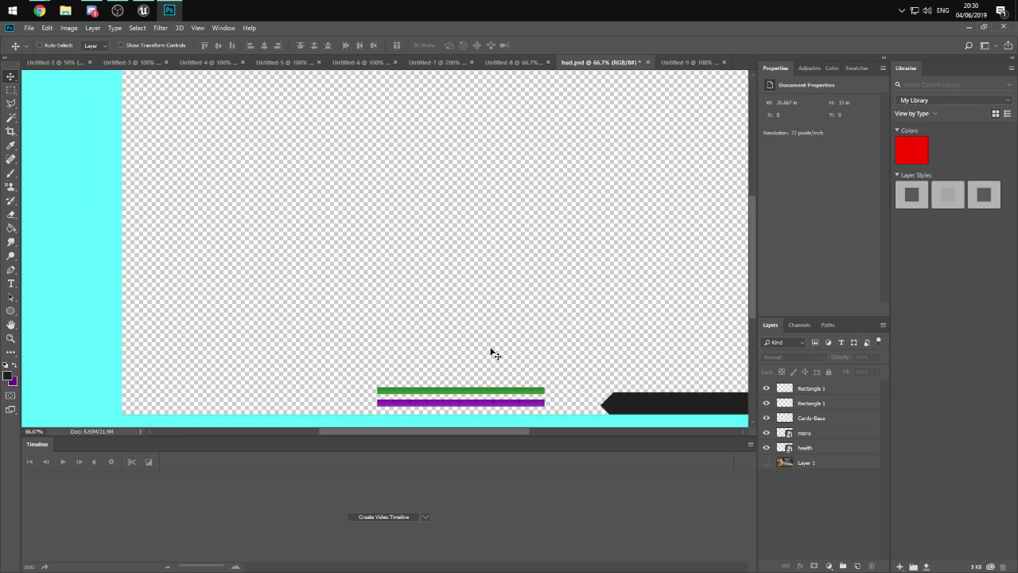
{"action": "scroll", "coordinate": [491, 352], "scroll_direction": "right", "scroll_amount": 1}
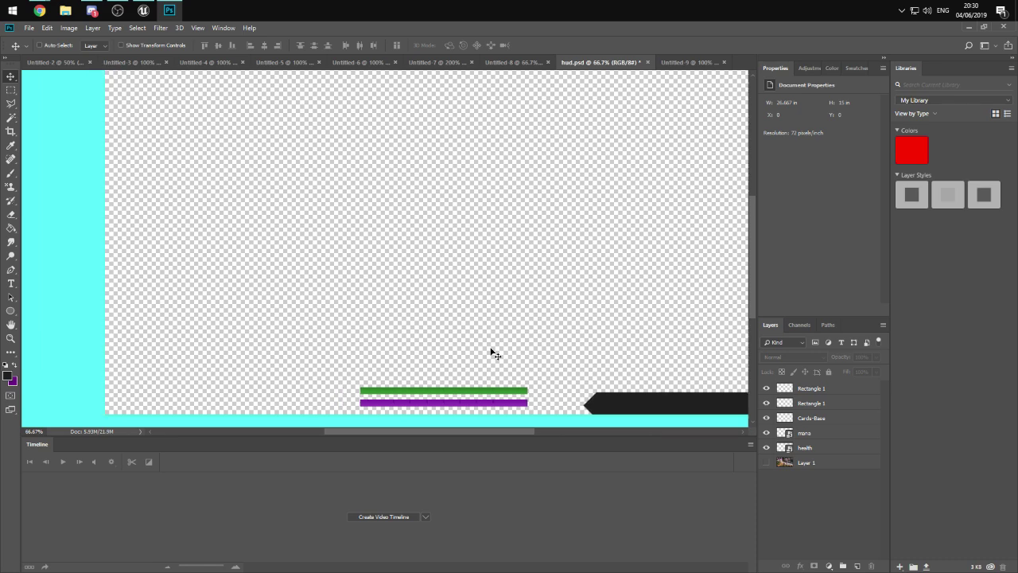
{"action": "scroll", "coordinate": [491, 352], "scroll_direction": "right", "scroll_amount": 2}
{"action": "scroll", "coordinate": [491, 352], "scroll_direction": "left", "scroll_amount": 2}
{"action": "scroll", "coordinate": [491, 353], "scroll_direction": "right", "scroll_amount": 2}
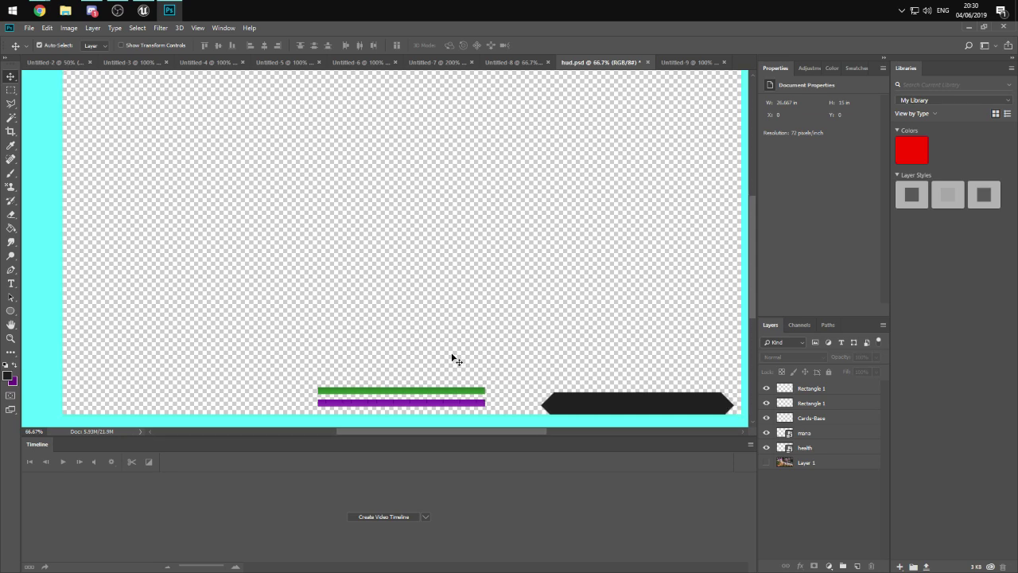
- Draw a short, closed two-point Pen shape near the canvas's lower-left corner and deselect its layer
{"action": "key", "text": "p"}
{"action": "left_click", "coordinate": [105, 407]}
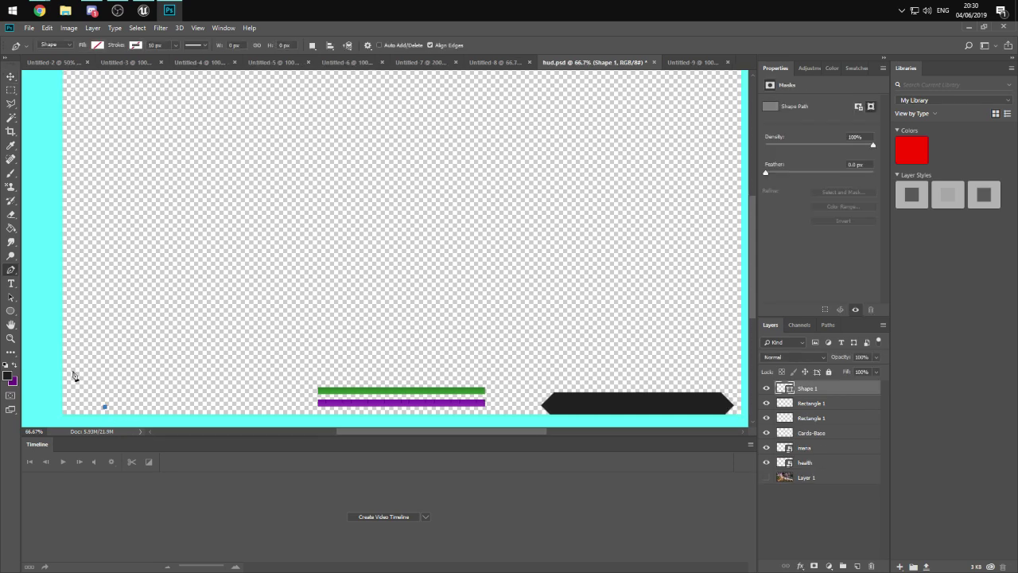
{"action": "left_click", "coordinate": [89, 384]}
{"action": "left_click", "coordinate": [104, 406]}
{"action": "key", "text": "v"}
{"action": "left_click", "coordinate": [125, 380]}
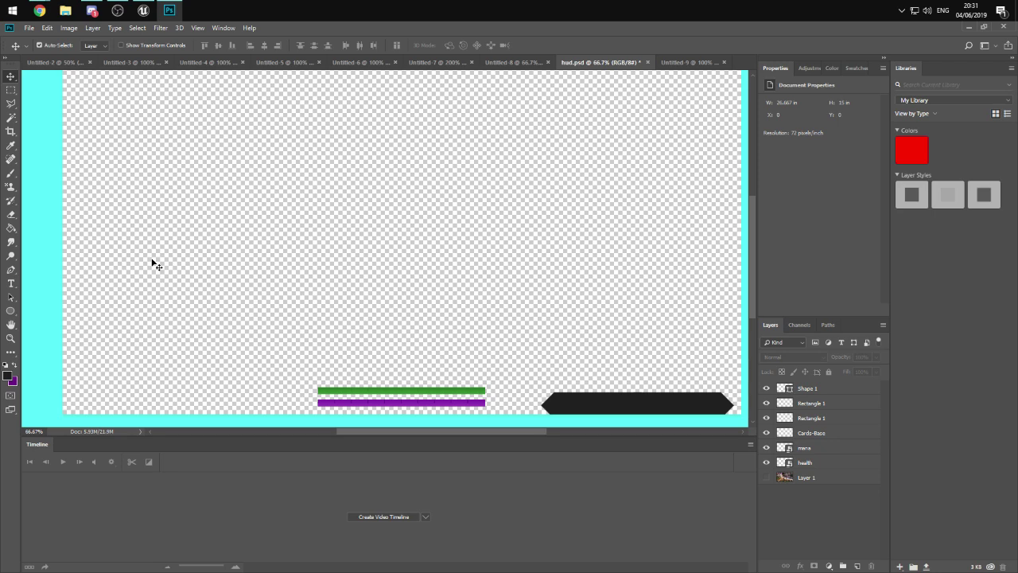
{"action": "scroll", "coordinate": [555, 316], "scroll_direction": "up", "scroll_amount": 2}
{"action": "scroll", "coordinate": [555, 310], "scroll_direction": "down", "scroll_amount": 3}
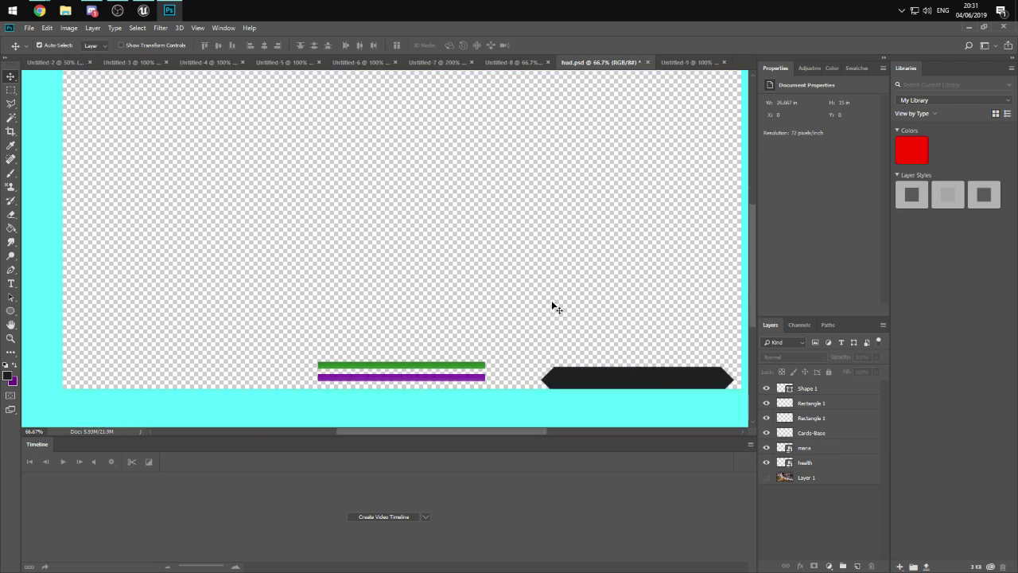
{"action": "scroll", "coordinate": [553, 304], "scroll_direction": "up", "scroll_amount": 1}
- Switch to the Unreal Editor and examine the Monolith level's layout from several viewpoints, selecting the boulder beside the central floor ring
{"action": "left_click", "coordinate": [144, 11]}
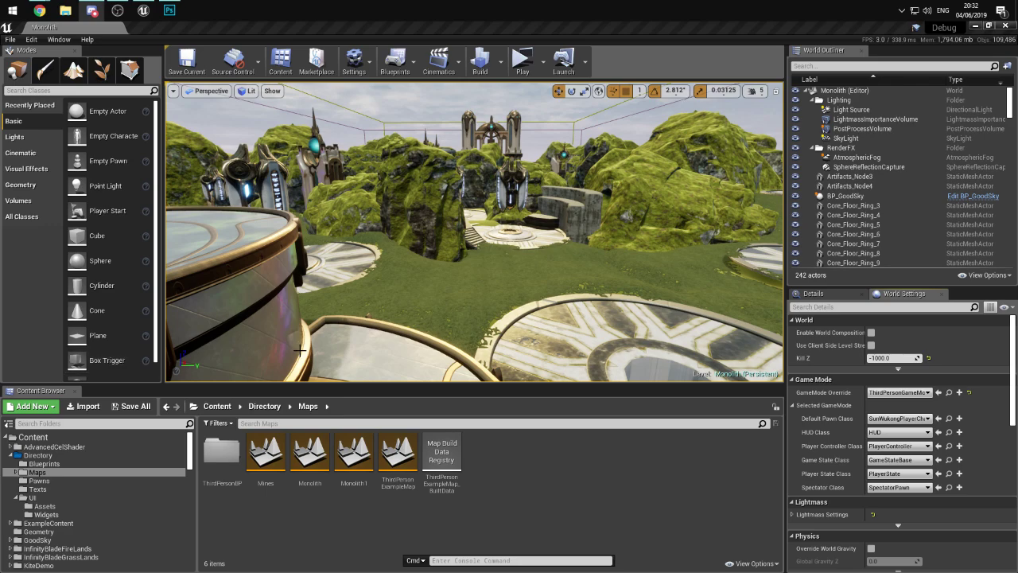
{"action": "left_click_drag", "start_coordinate": [299, 350], "coordinate": [514, 282]}
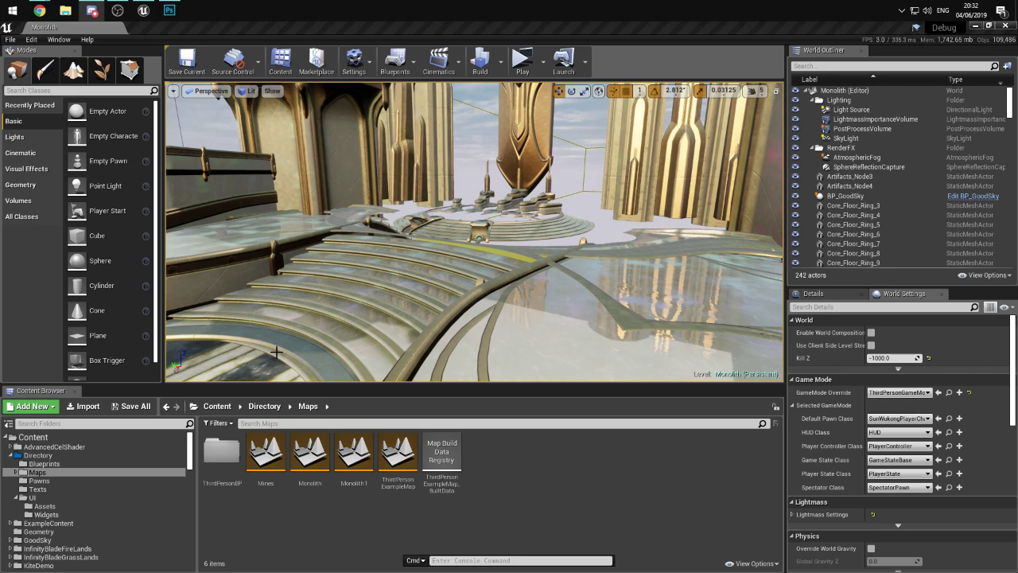
{"action": "left_click_drag", "start_coordinate": [339, 268], "coordinate": [216, 137]}
{"action": "right_click", "coordinate": [342, 260]}
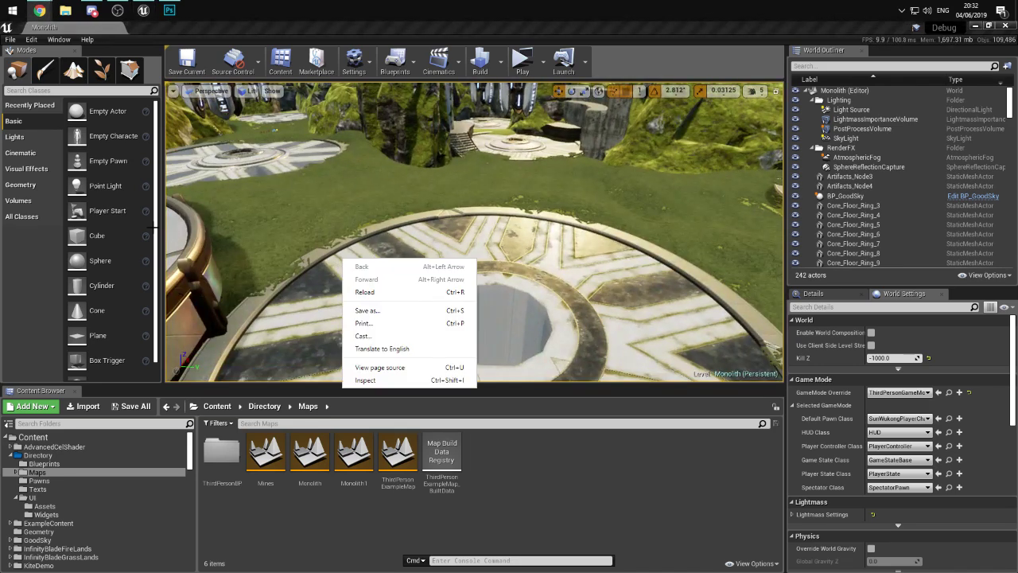
{"action": "left_click_drag", "start_coordinate": [342, 261], "coordinate": [326, 243]}
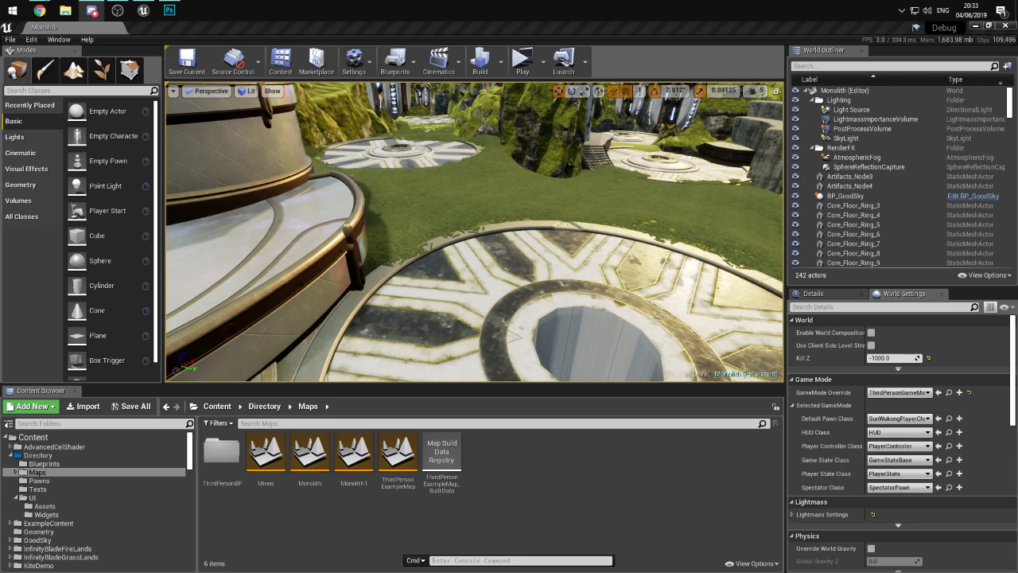
{"action": "key", "text": "Up"}
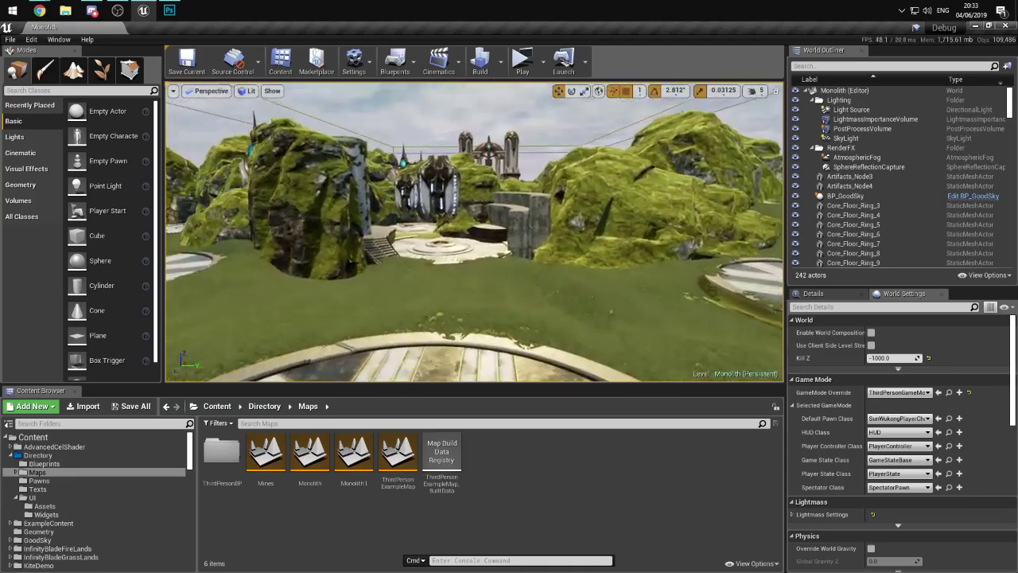
{"action": "key", "text": "Up"}
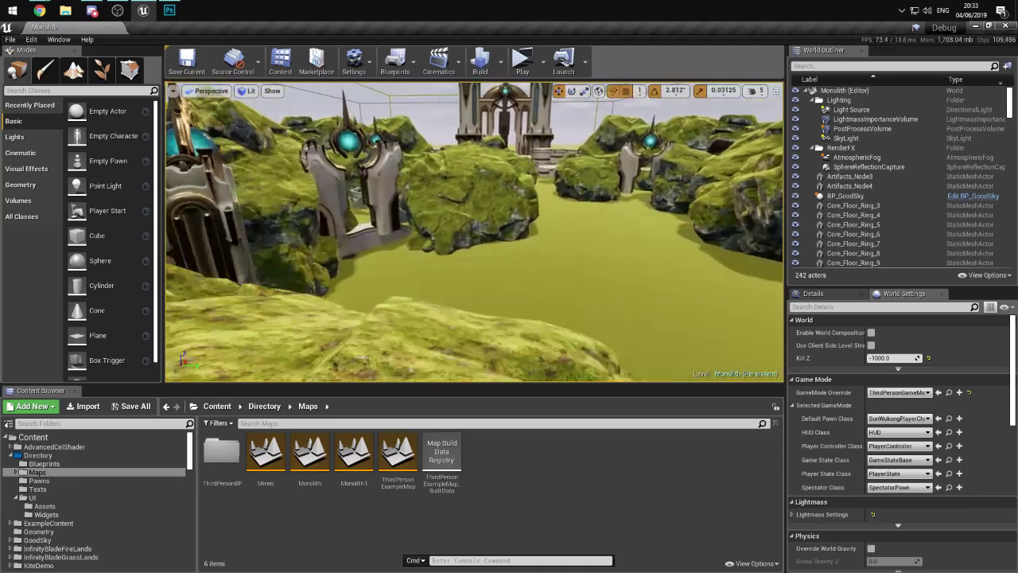
{"action": "key", "text": "Up"}
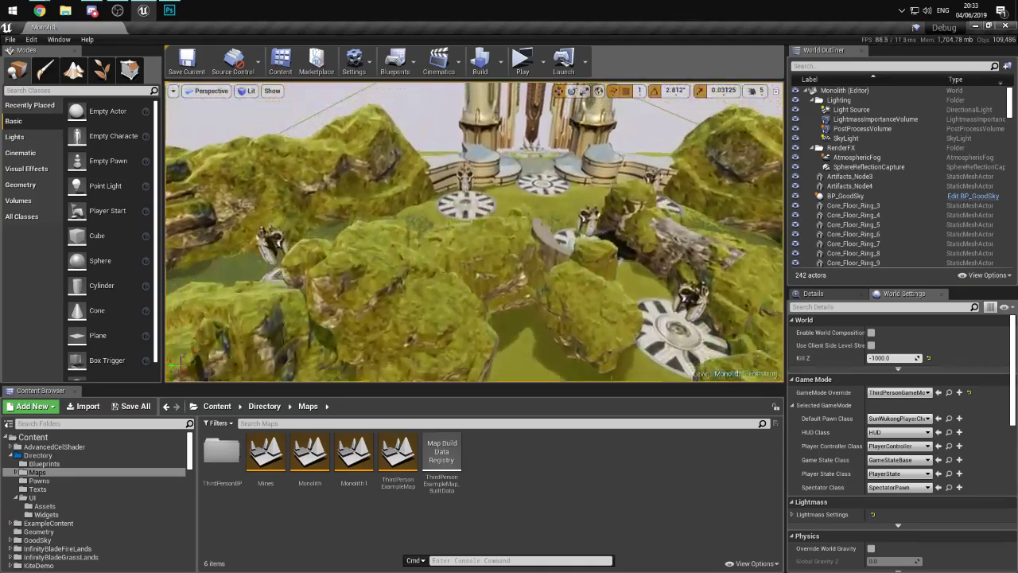
{"action": "key", "text": "Up"}
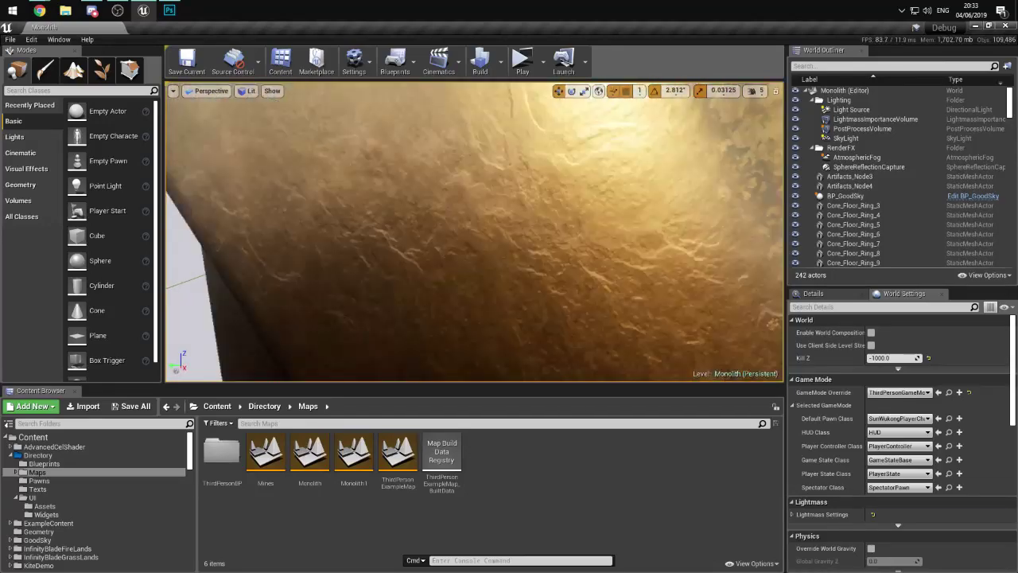
{"action": "key", "text": "Down"}
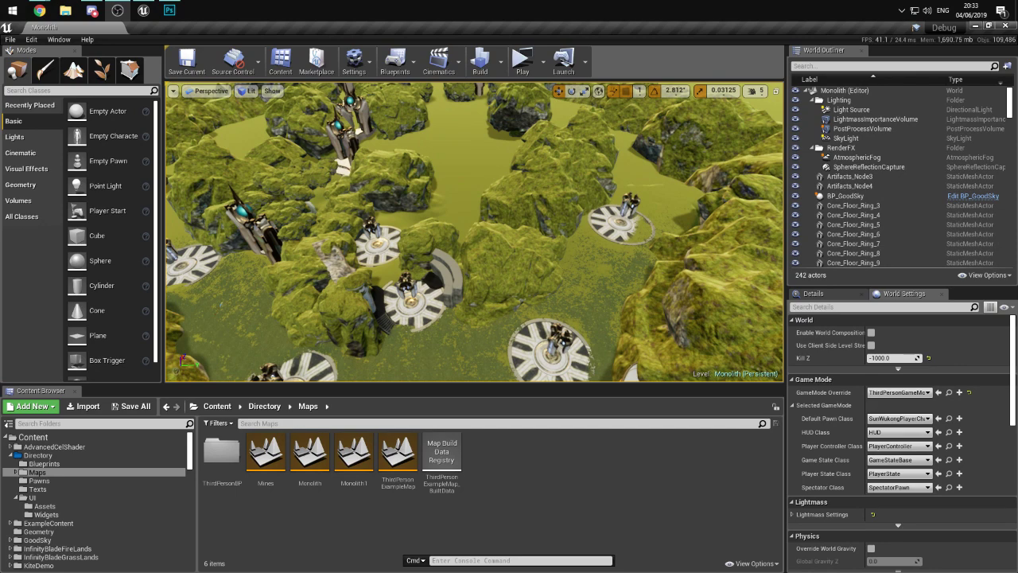
{"action": "left_click", "coordinate": [419, 243]}
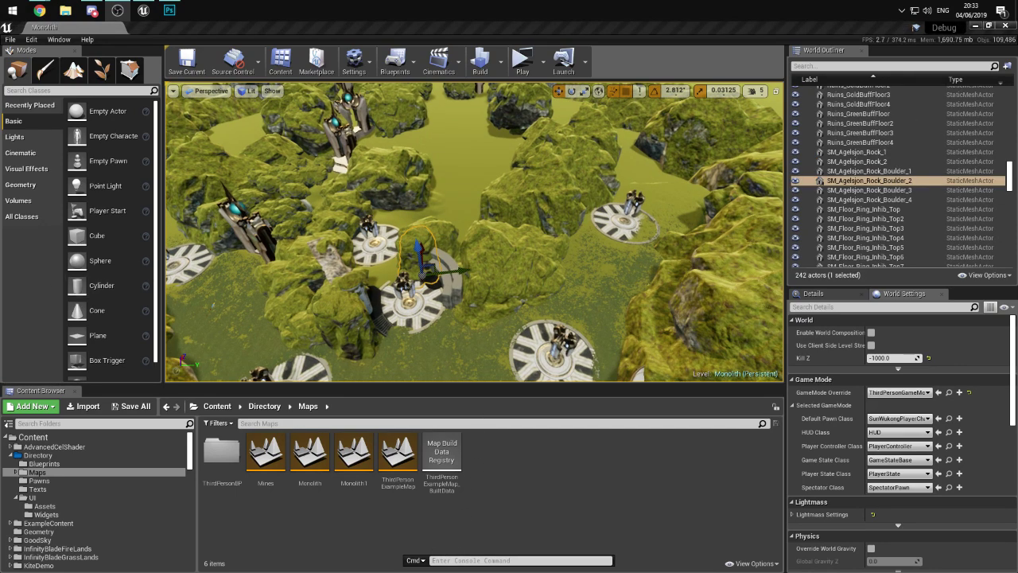